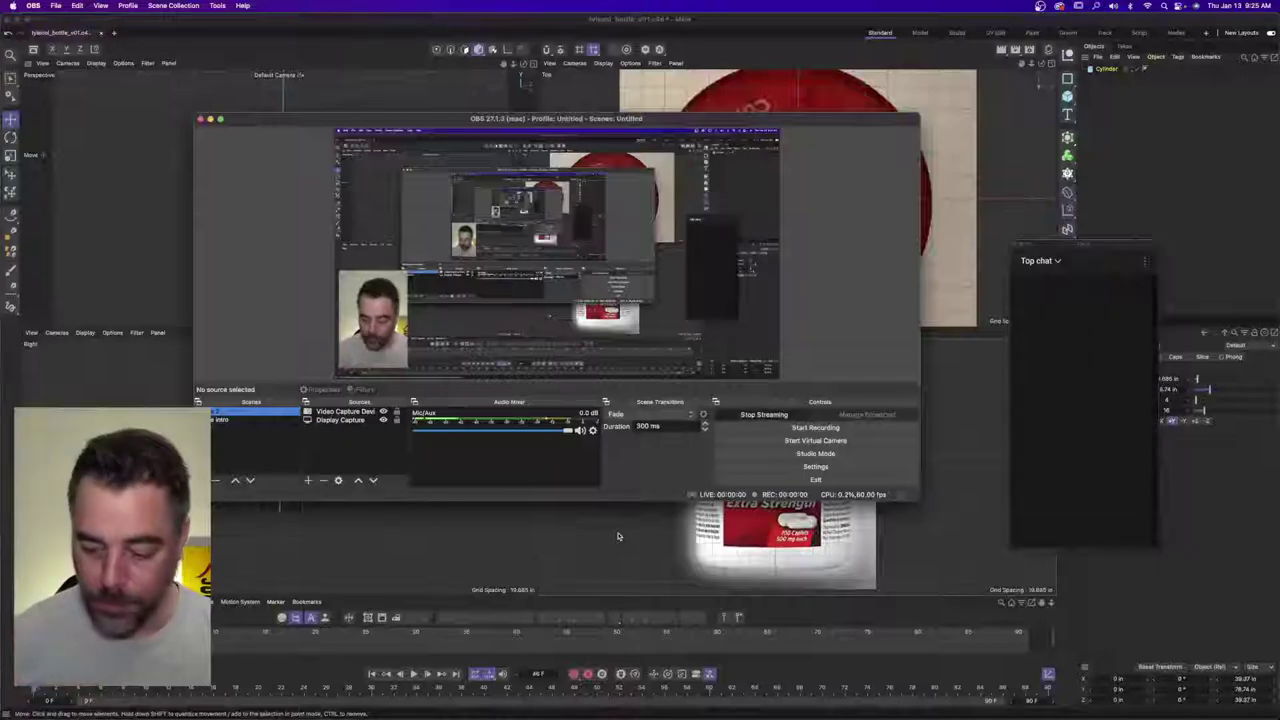
- Switch to Cinema 4D and examine the bottle reference images in the top and front views
key(super+Tab)
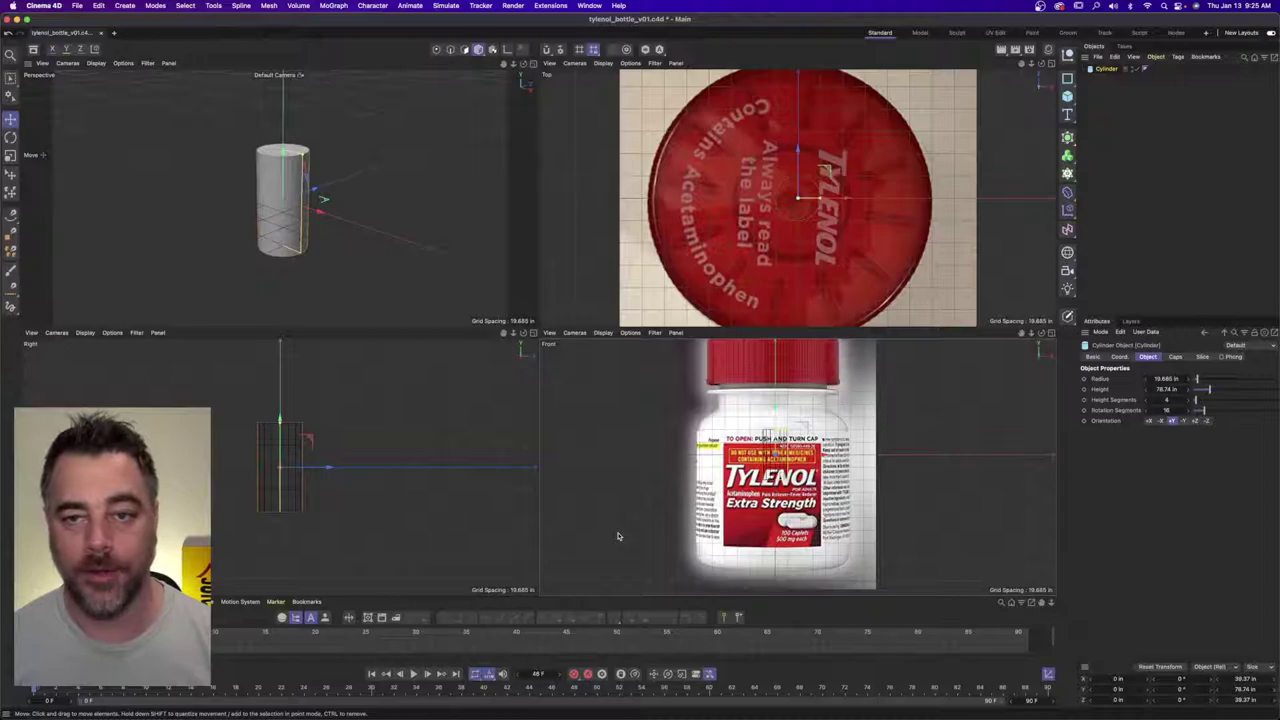
scroll(806, 444, down, 2)
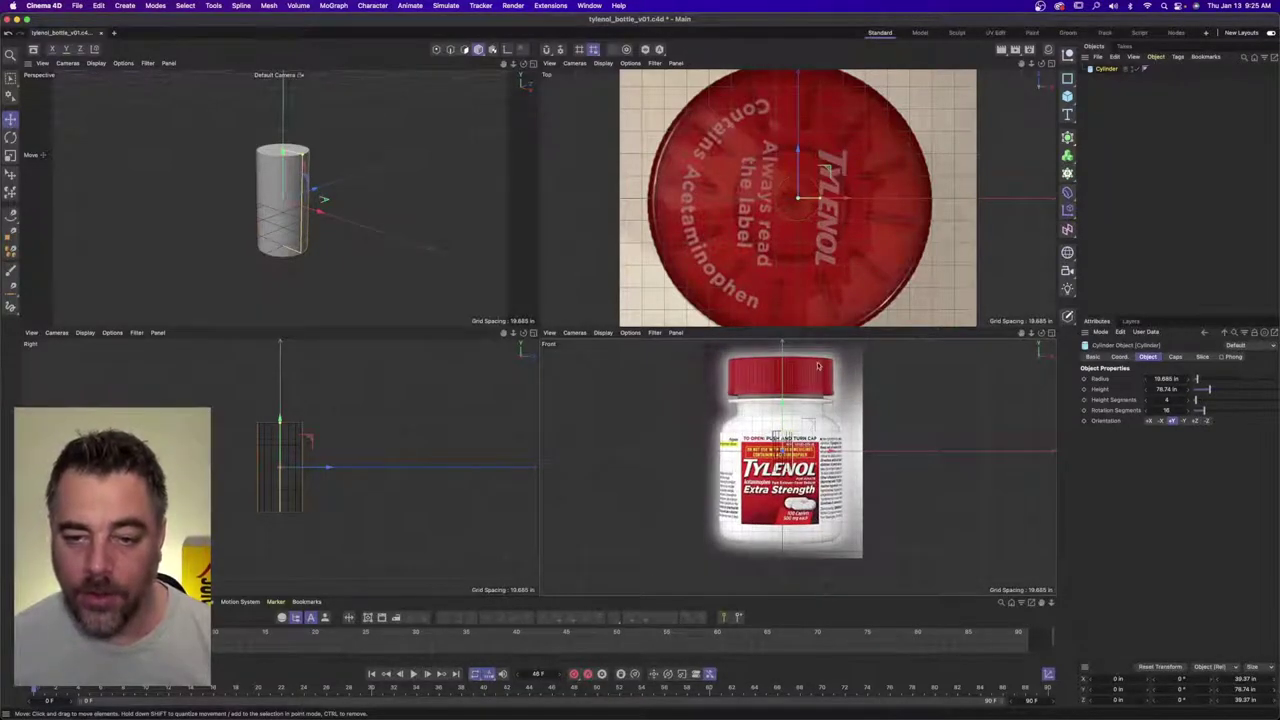
scroll(856, 209, down, 2)
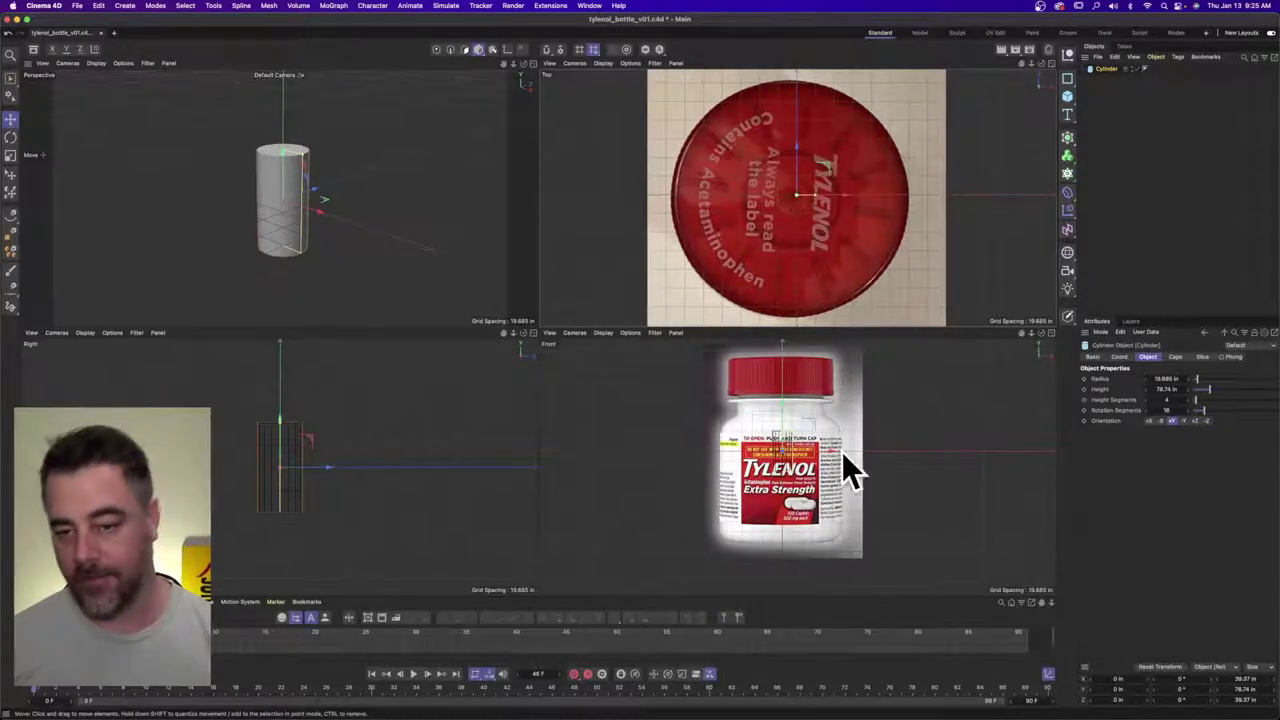
scroll(835, 430, up, 2)
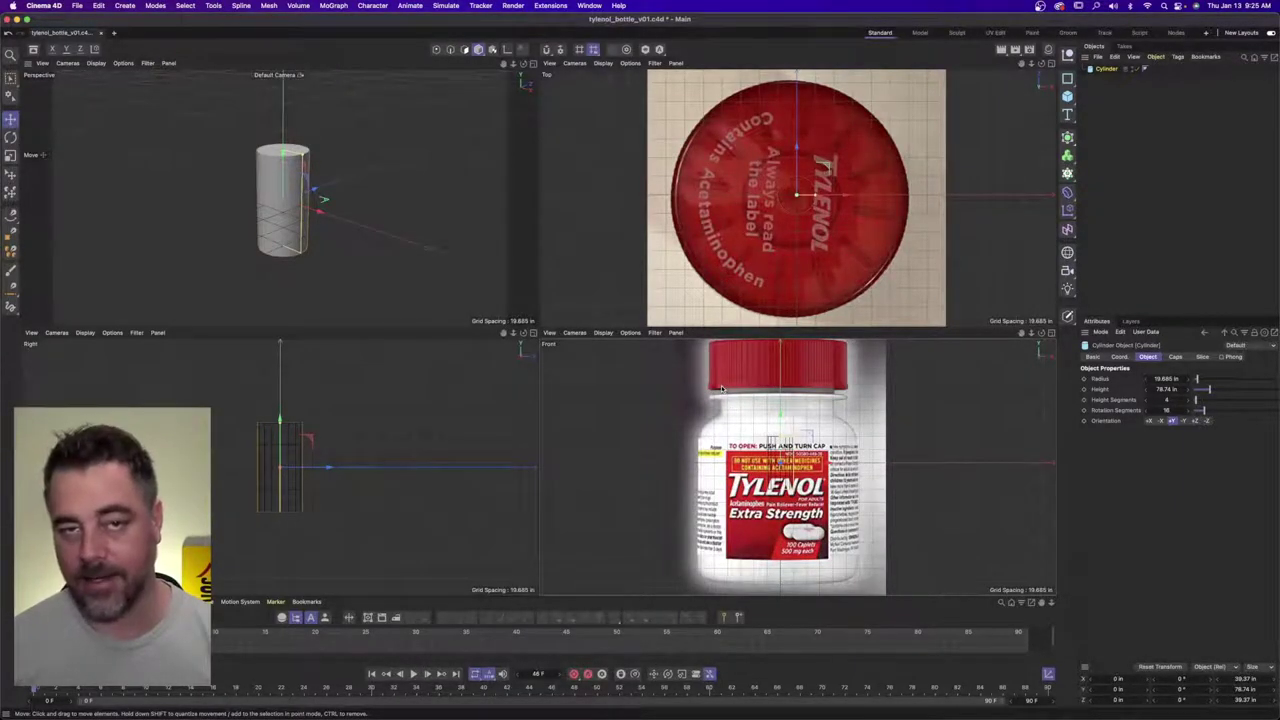
- Switch to Finder, preview the bottle reference screenshots in the tylenol_bottle folder, and return to Cinema 4D
key(super+Tab)
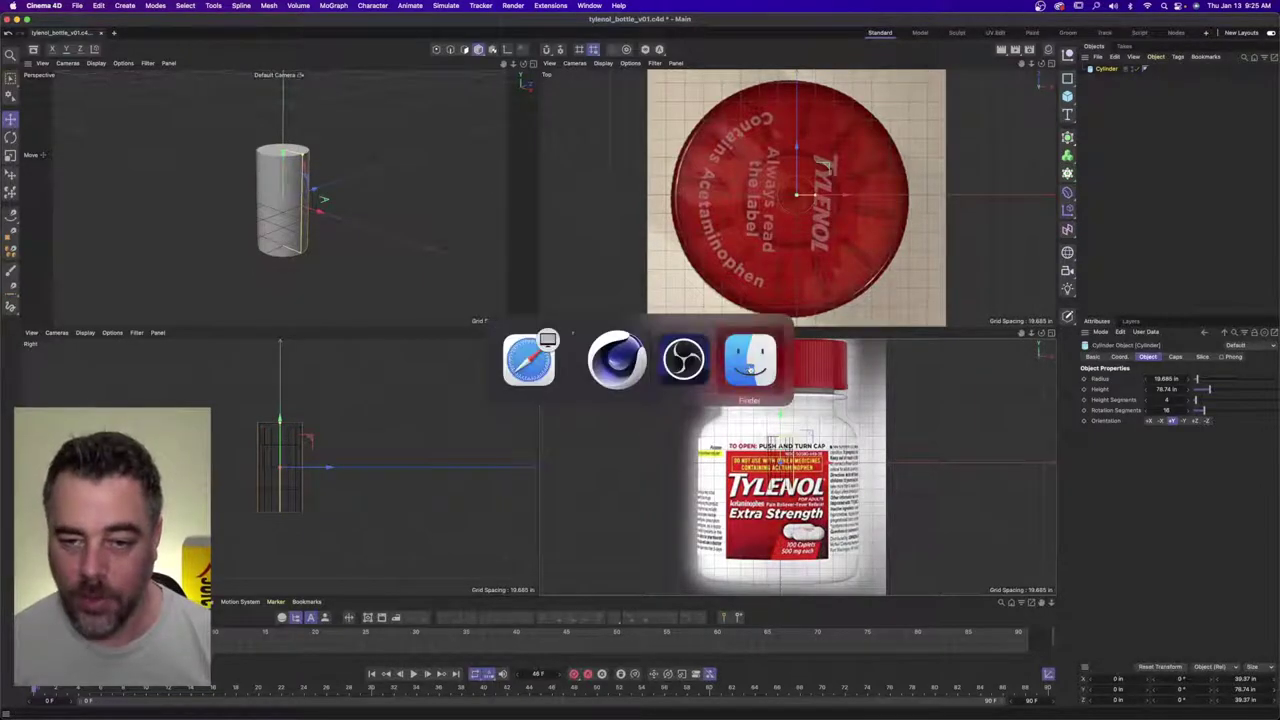
key(Down)
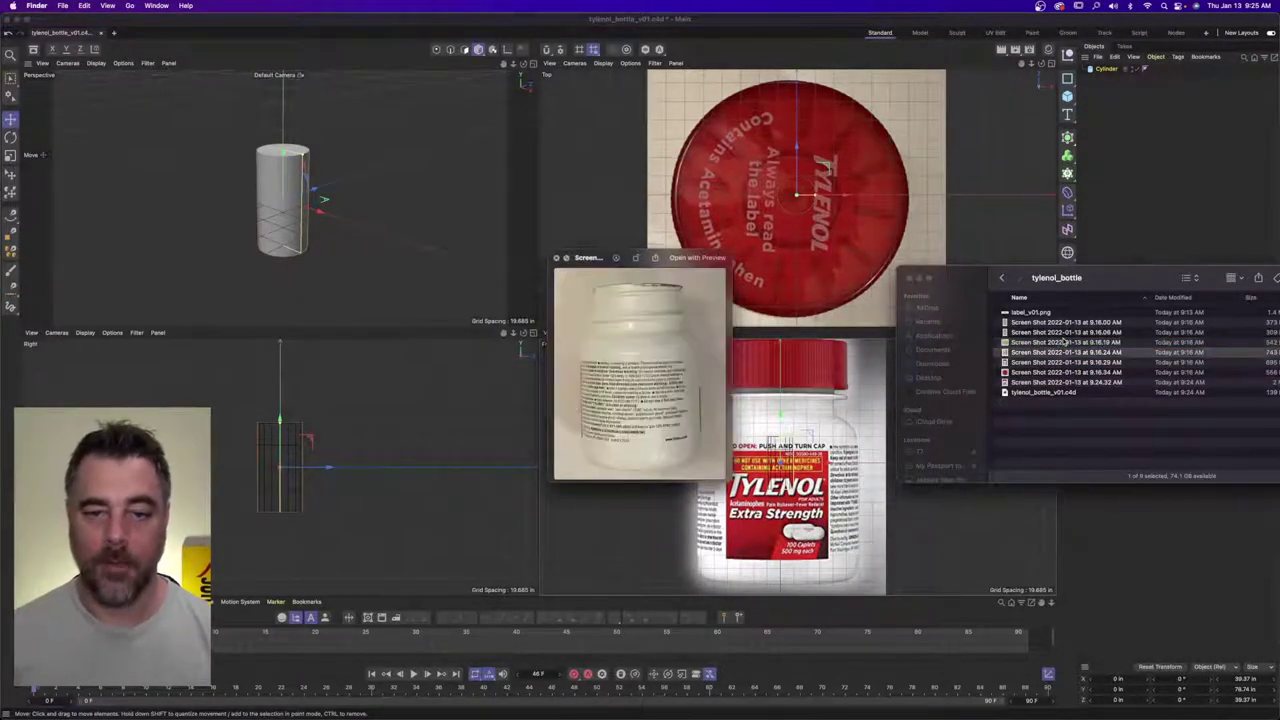
key(Down)
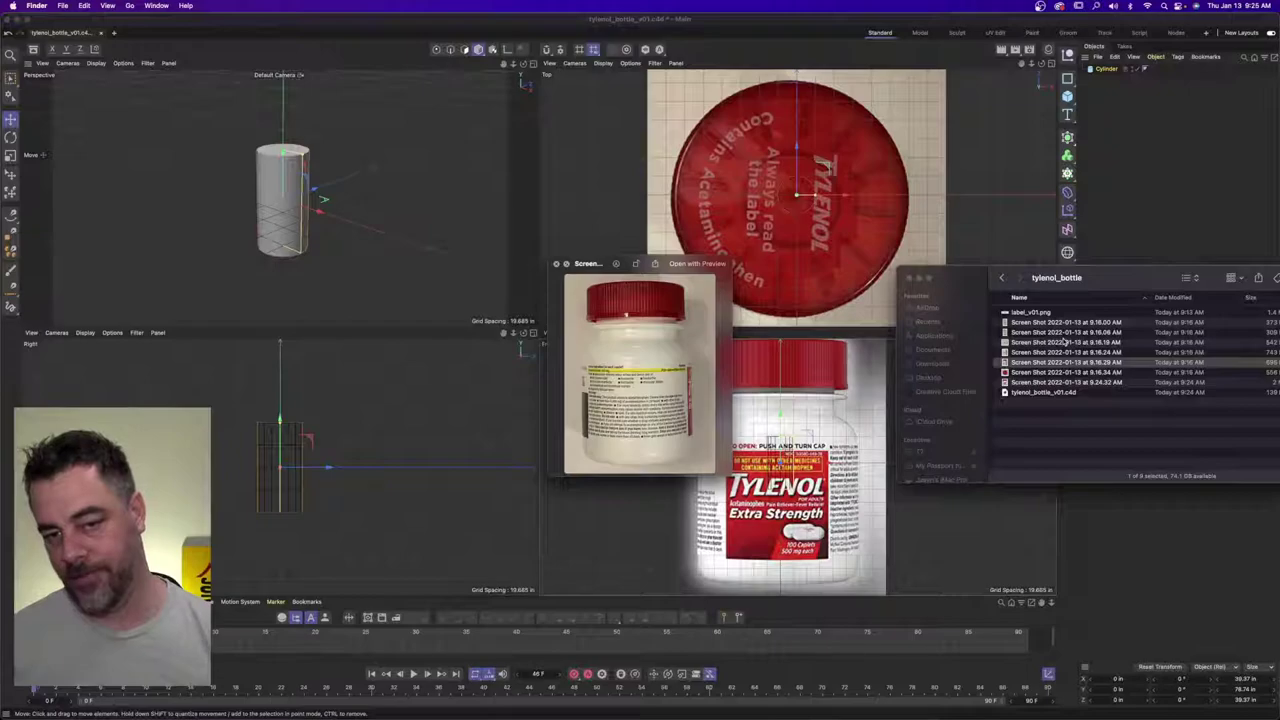
key(Up)
key(space)
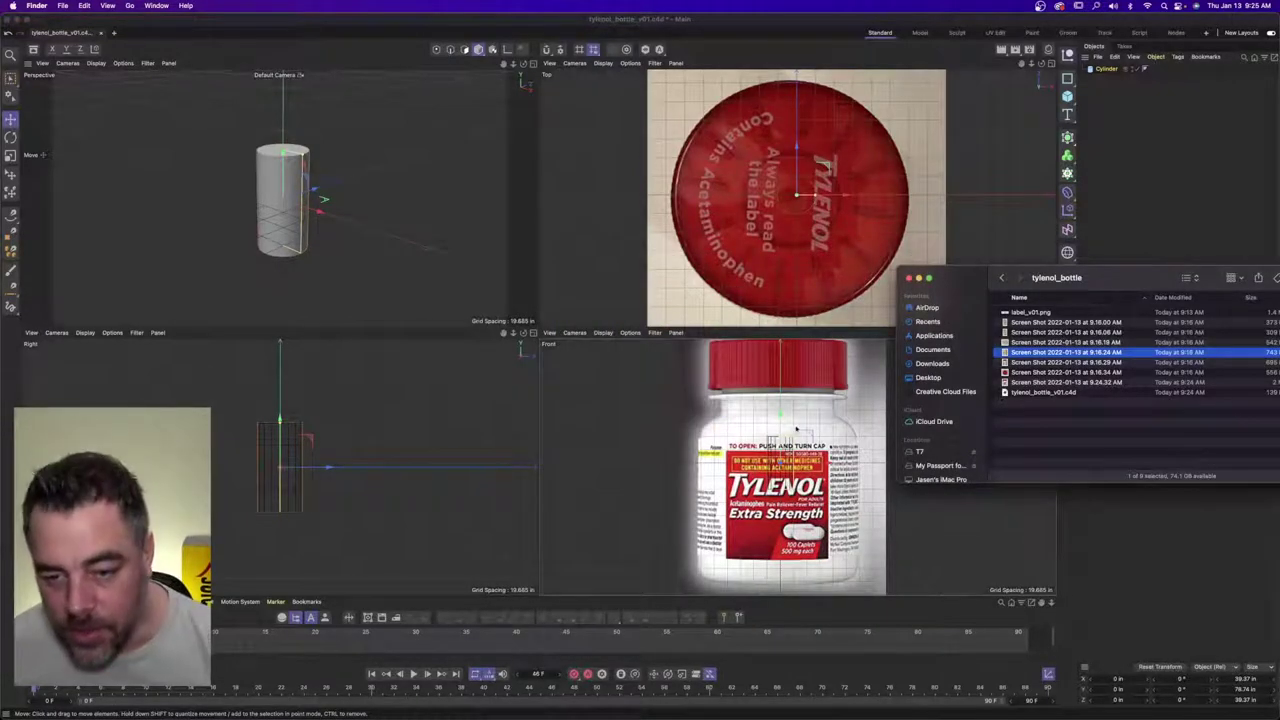
click(778, 369)
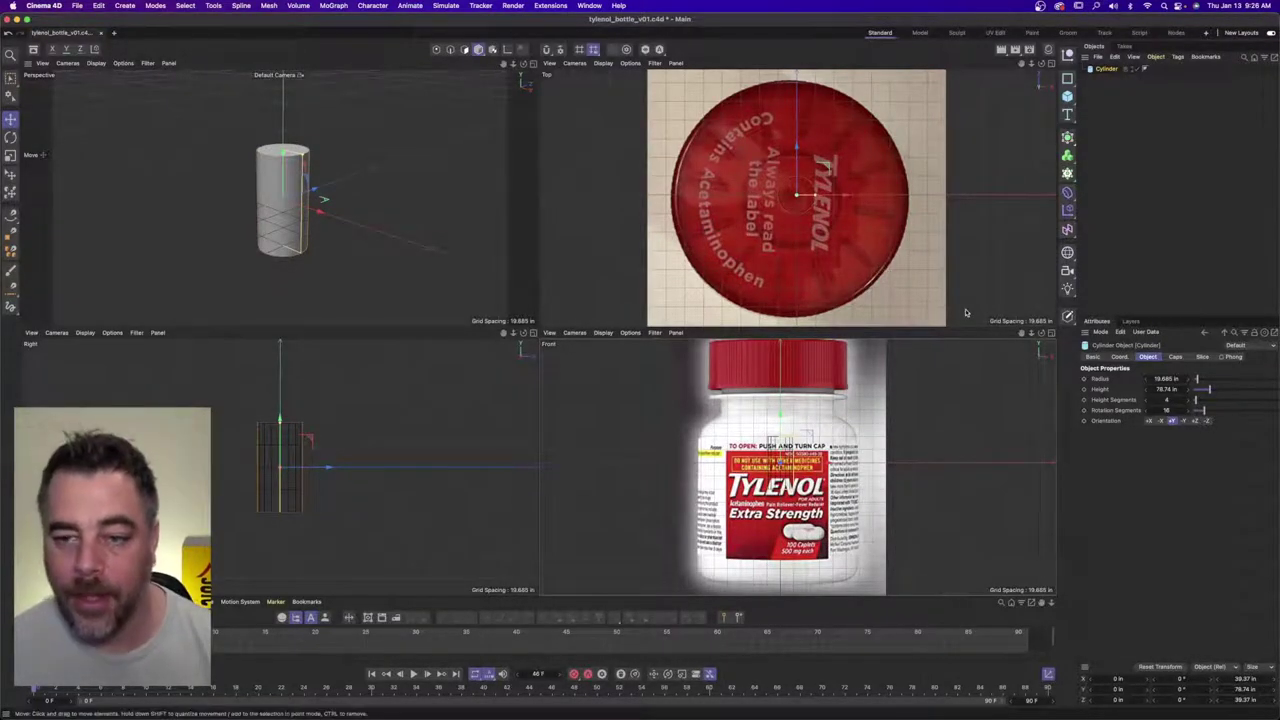
- Maximise the front view, display it with Gouraud shading, and widen the cylinder to about 119 in radius to match the bottle body
click(1040, 334)
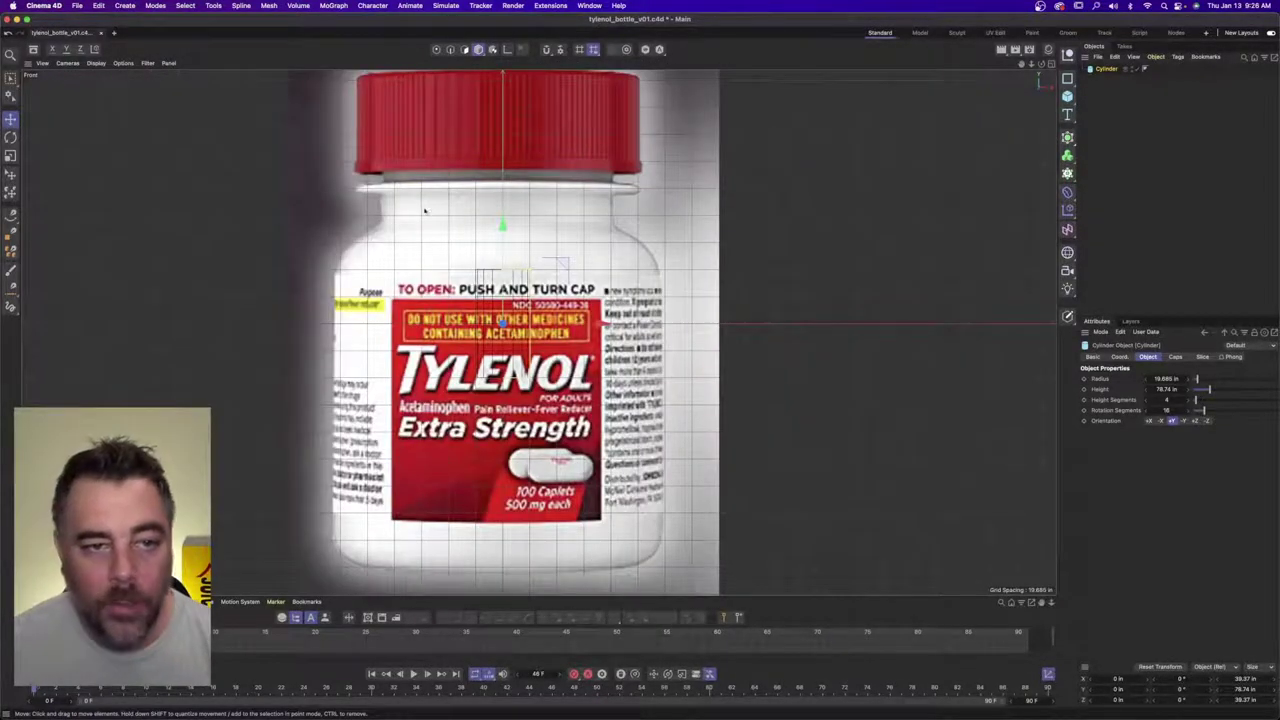
scroll(396, 162, up, 2)
scroll(396, 162, down, 1)
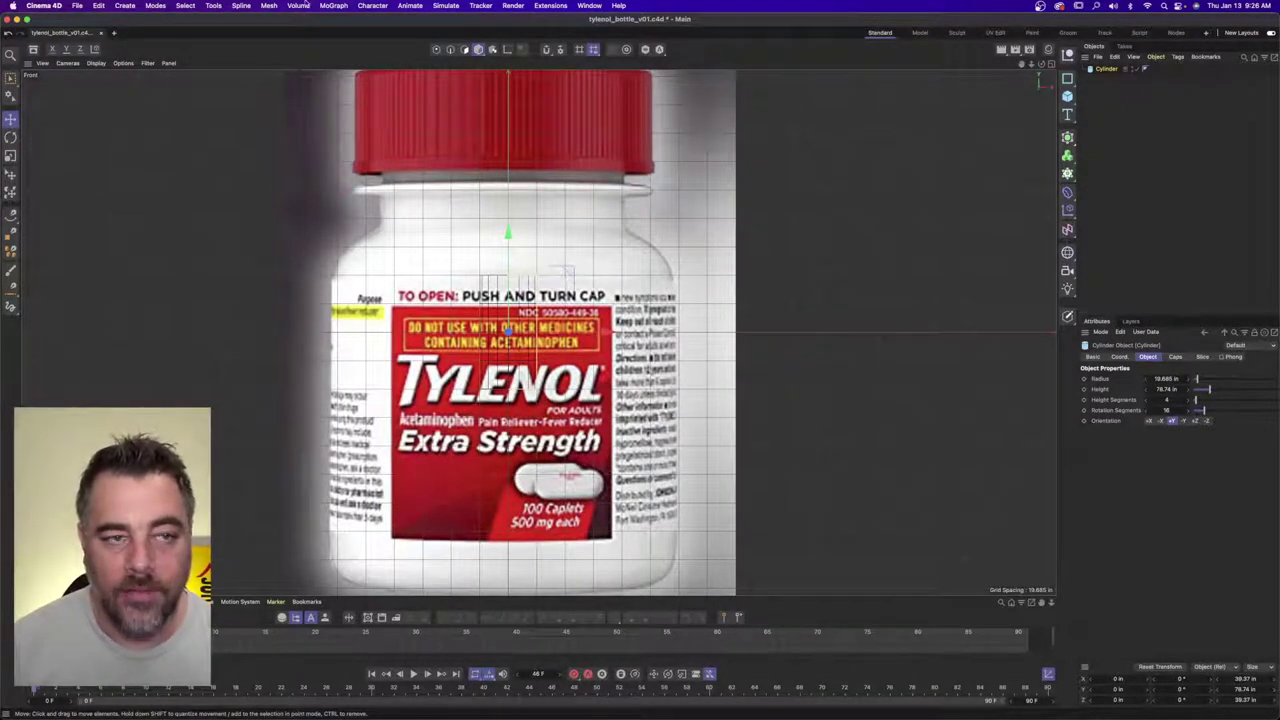
click(82, 63)
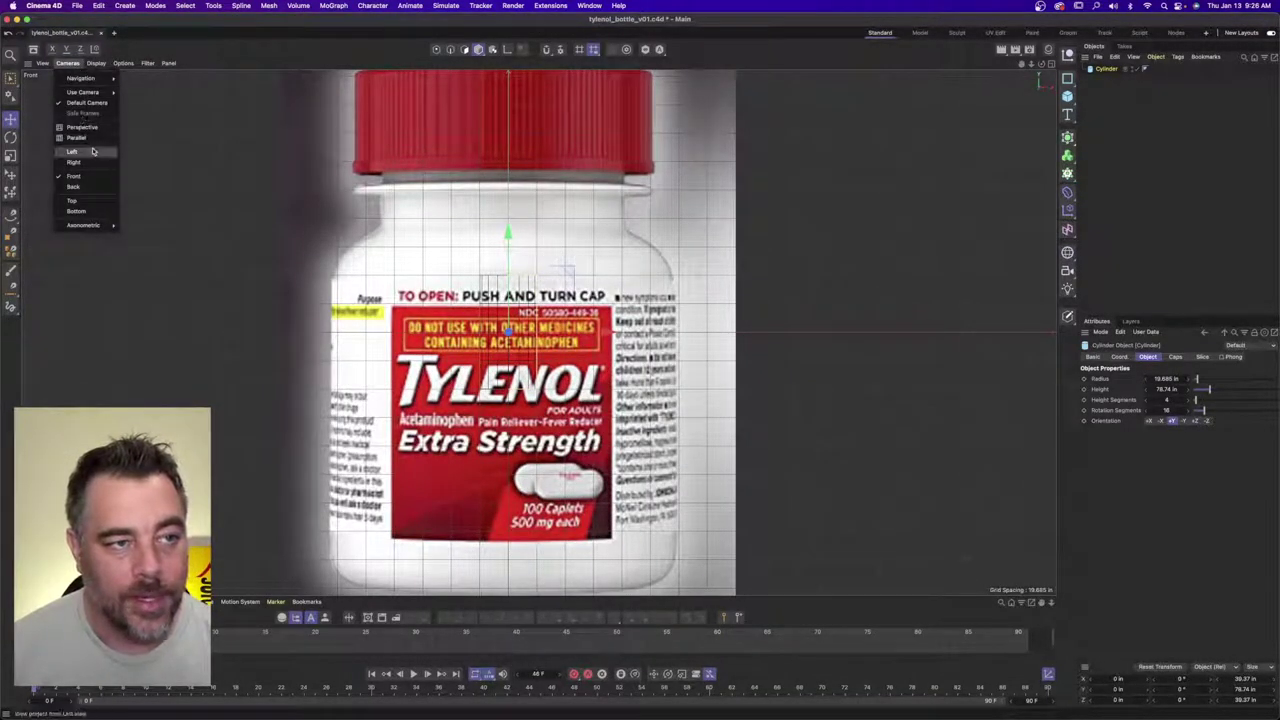
mouse_move(78, 78)
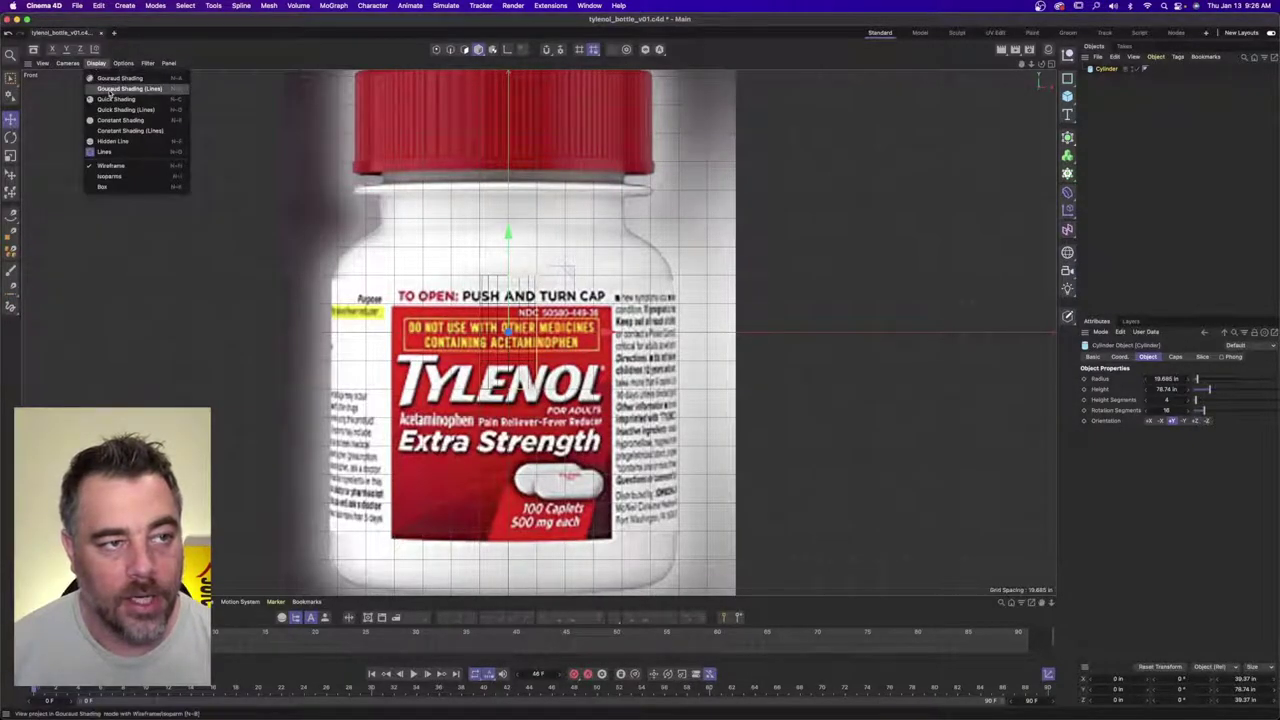
click(109, 80)
drag(535, 277, 681, 269)
- Set the front view background image's X offset to 10 so the bottle is centred on the cylinder
click(43, 63)
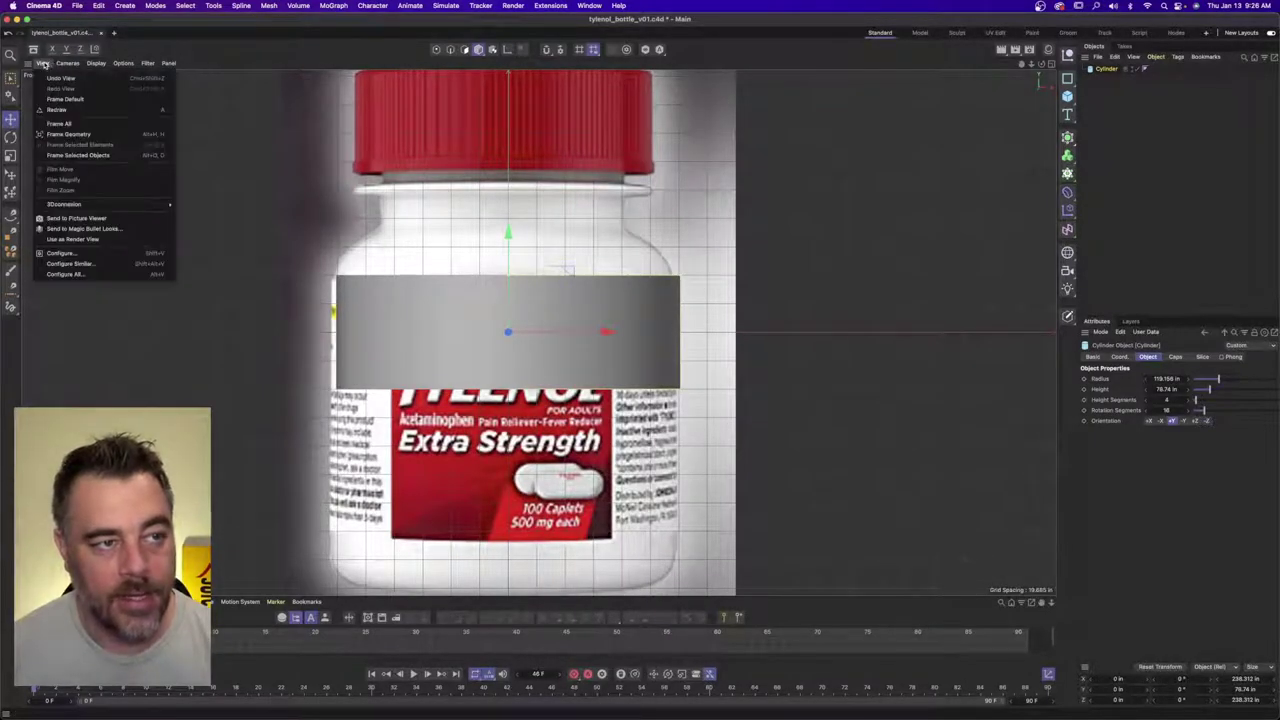
click(60, 253)
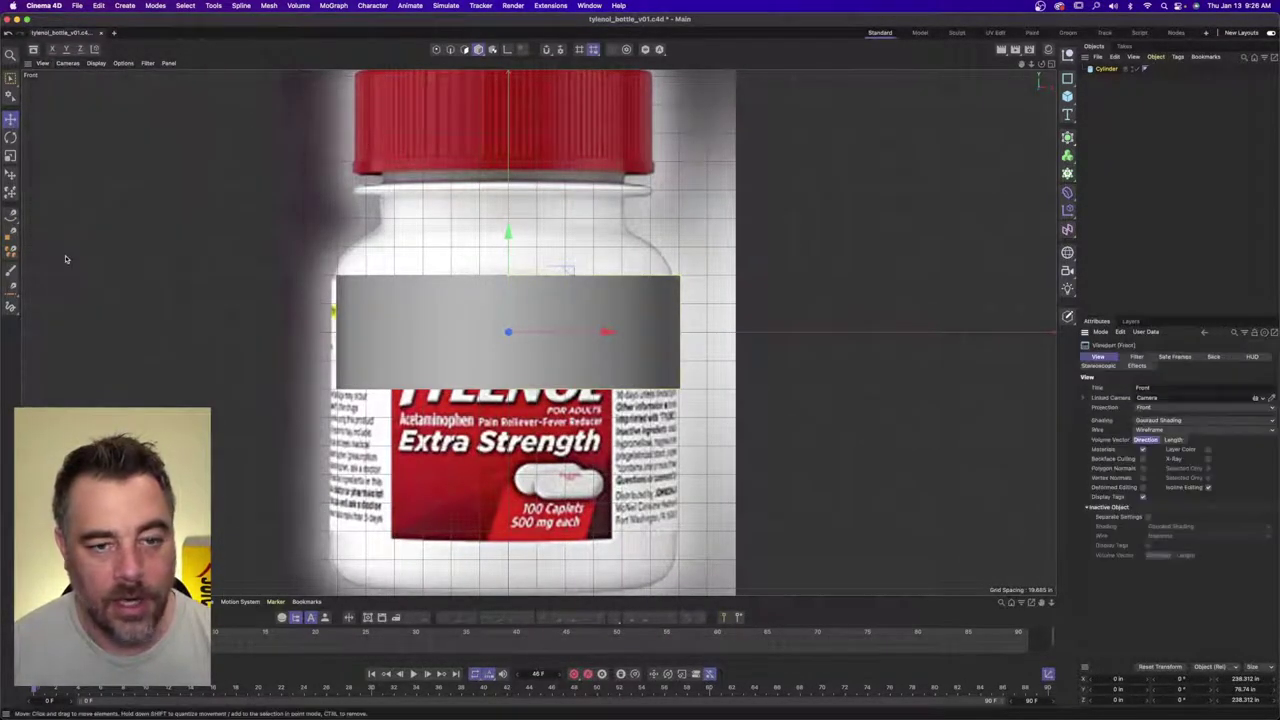
click(1211, 357)
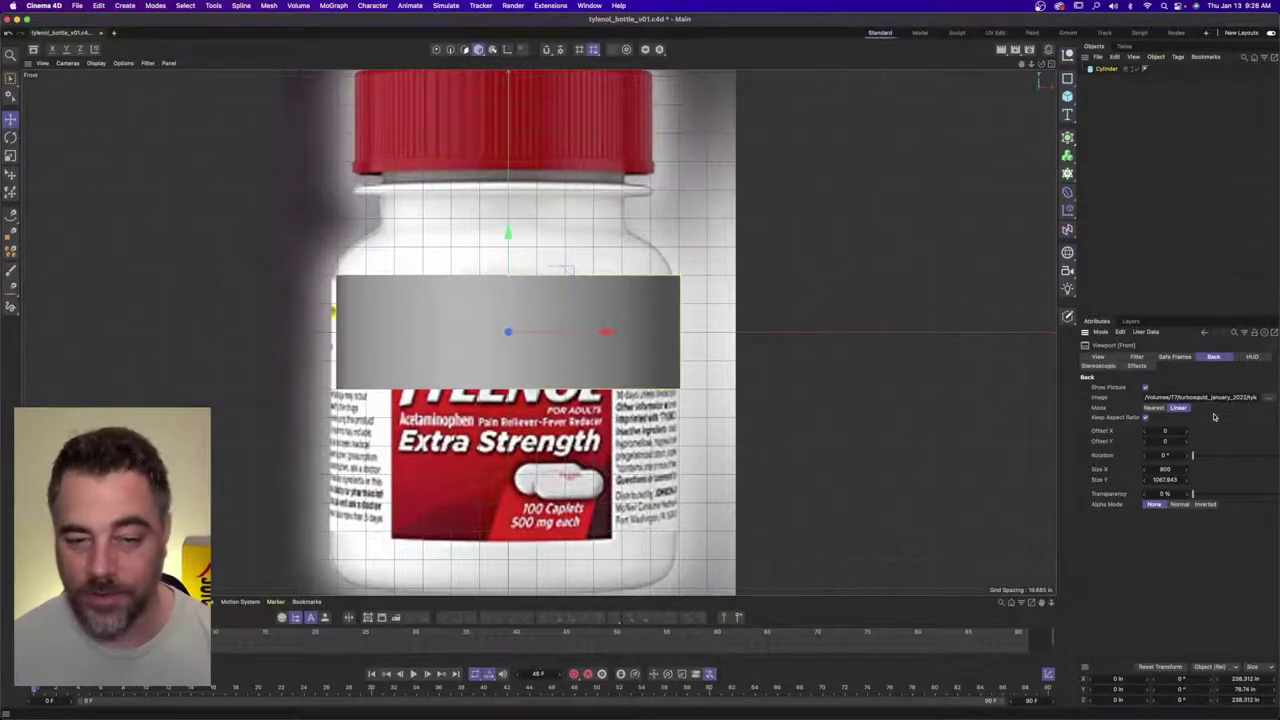
click(1187, 431)
click(1187, 431)
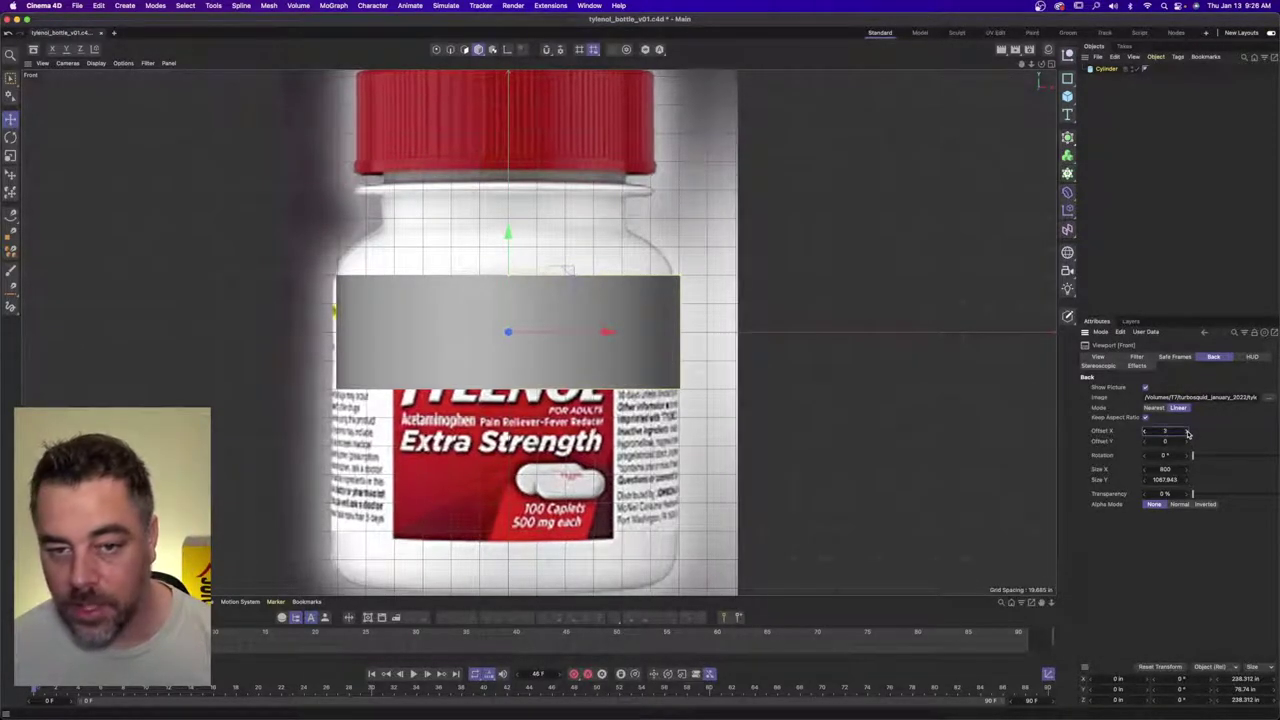
click(1187, 431)
click(1187, 431)
click(1187, 431)
click(1187, 431)
click(1187, 431)
click(1187, 431)
drag(1187, 432, 1188, 432)
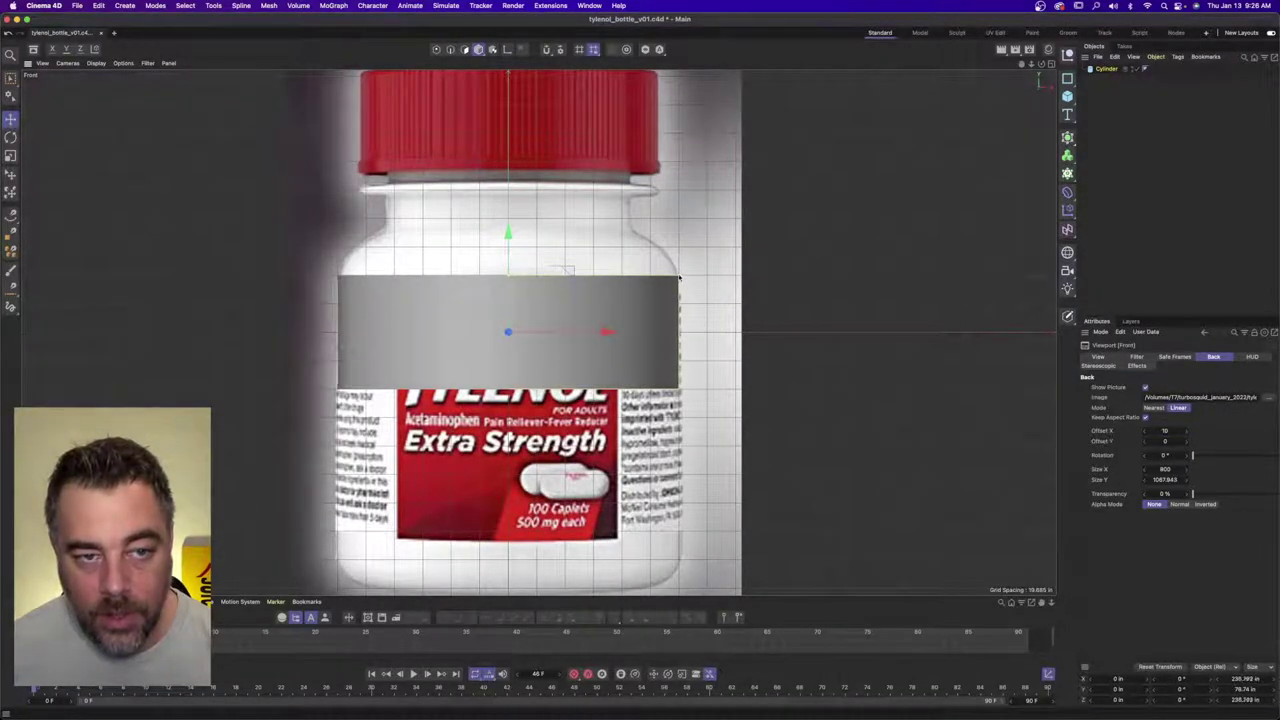
- Narrow the cylinder to the cap's width, about 104 in radius, and raise it to about Y 113 in
drag(679, 277, 665, 276)
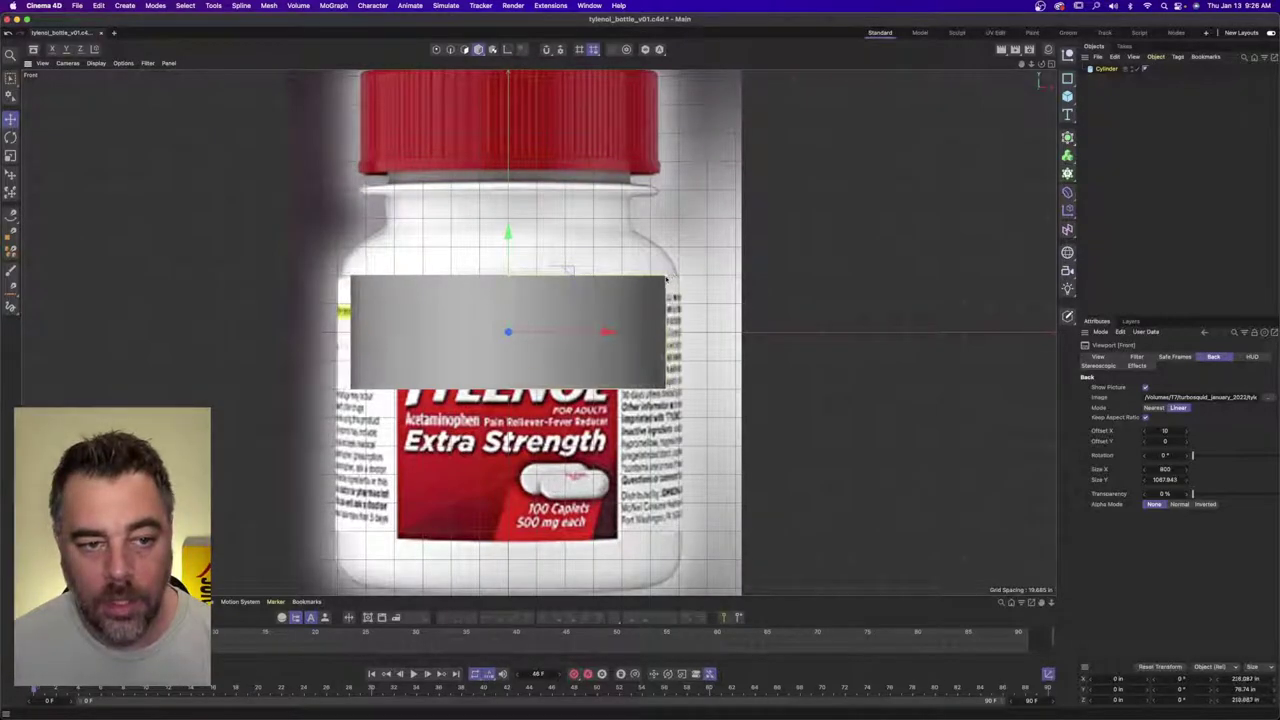
drag(524, 226, 658, 113)
scroll(736, 157, down, 3)
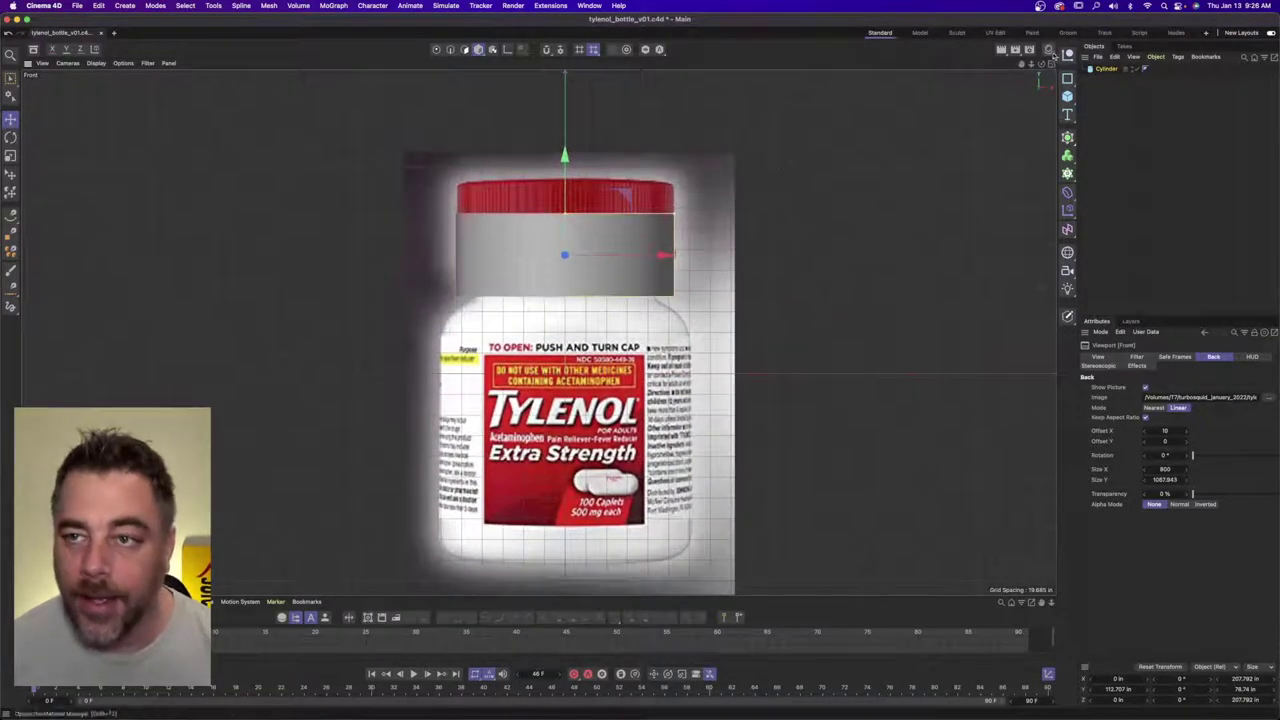
- Return to the four-view layout and display the top view with Gouraud shading
click(1050, 64)
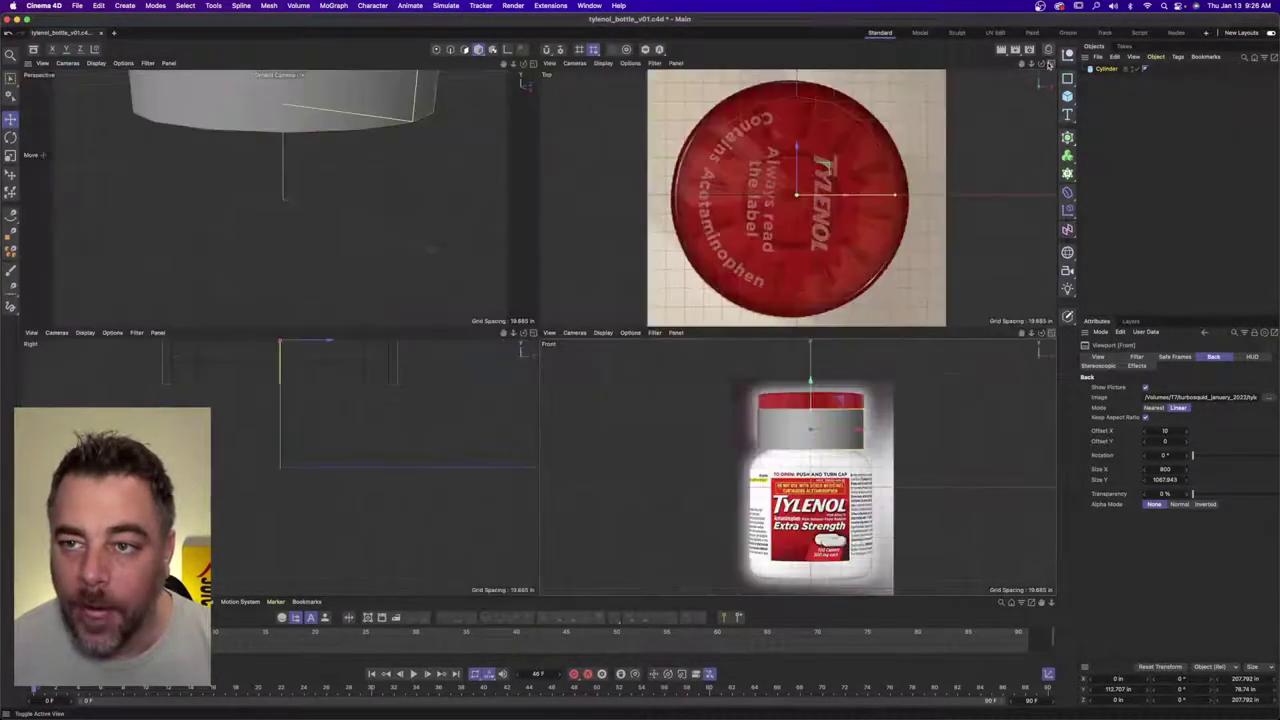
click(574, 63)
click(606, 84)
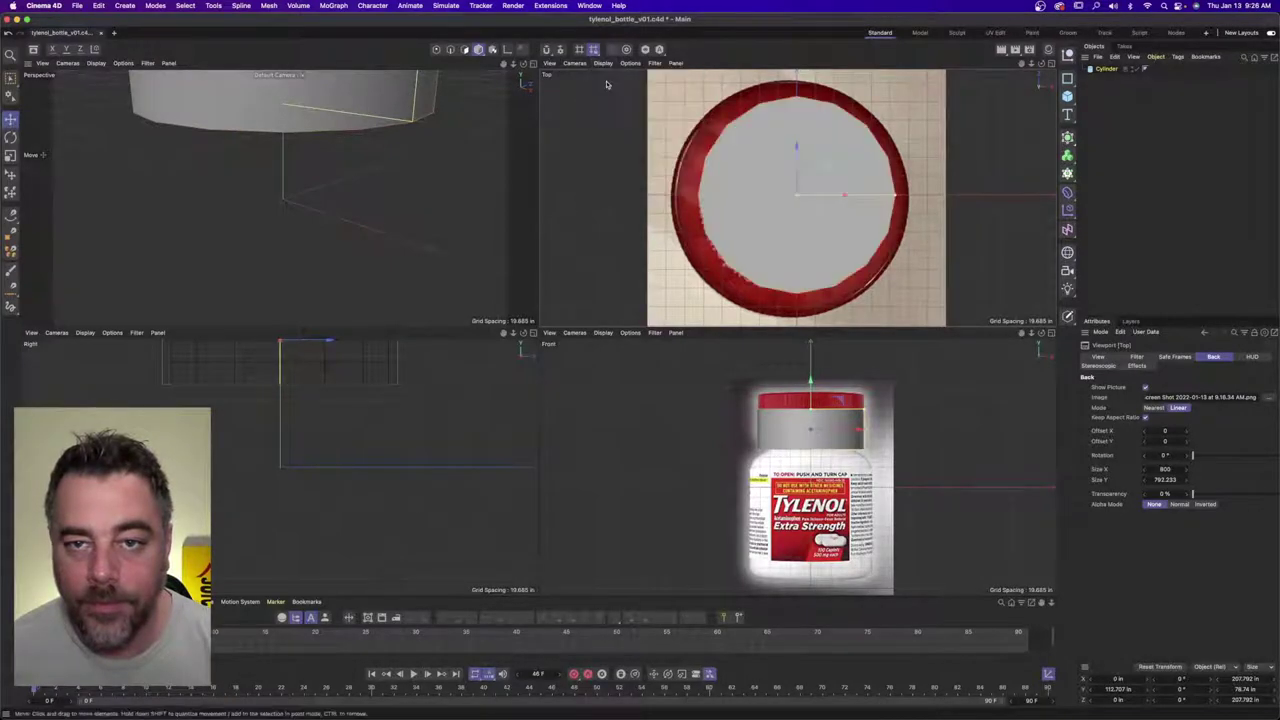
click(550, 63)
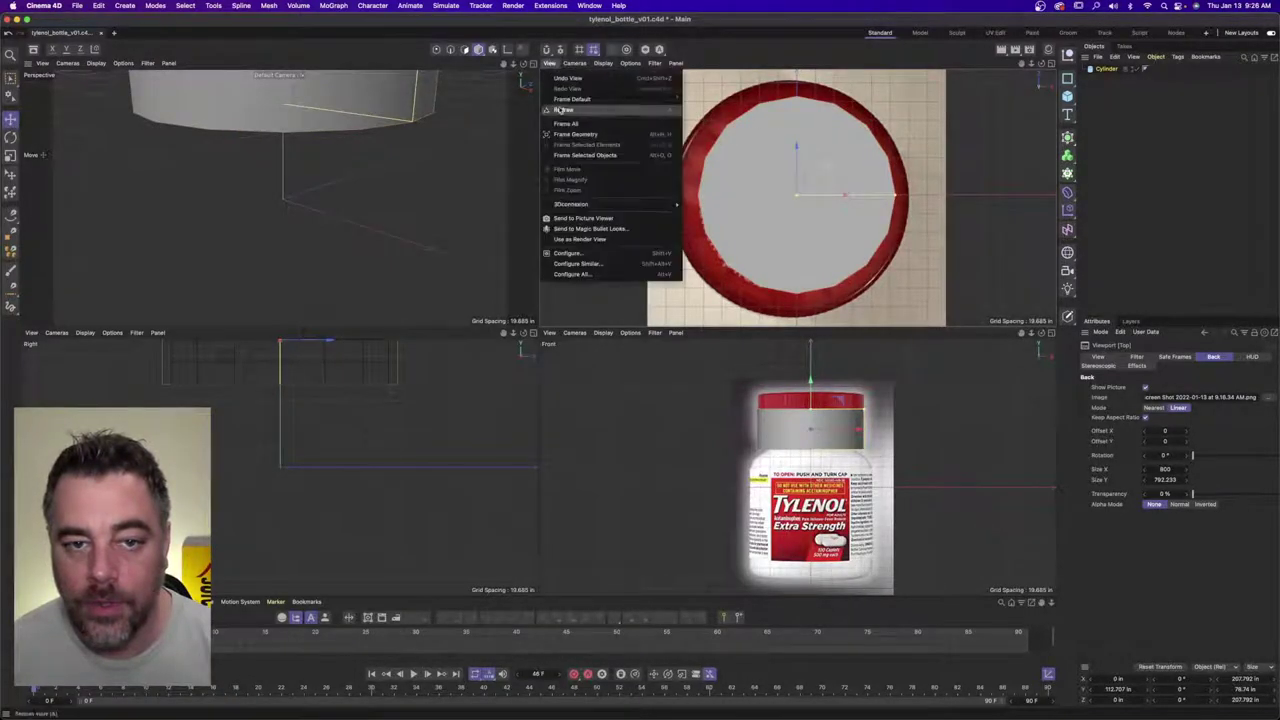
click(578, 256)
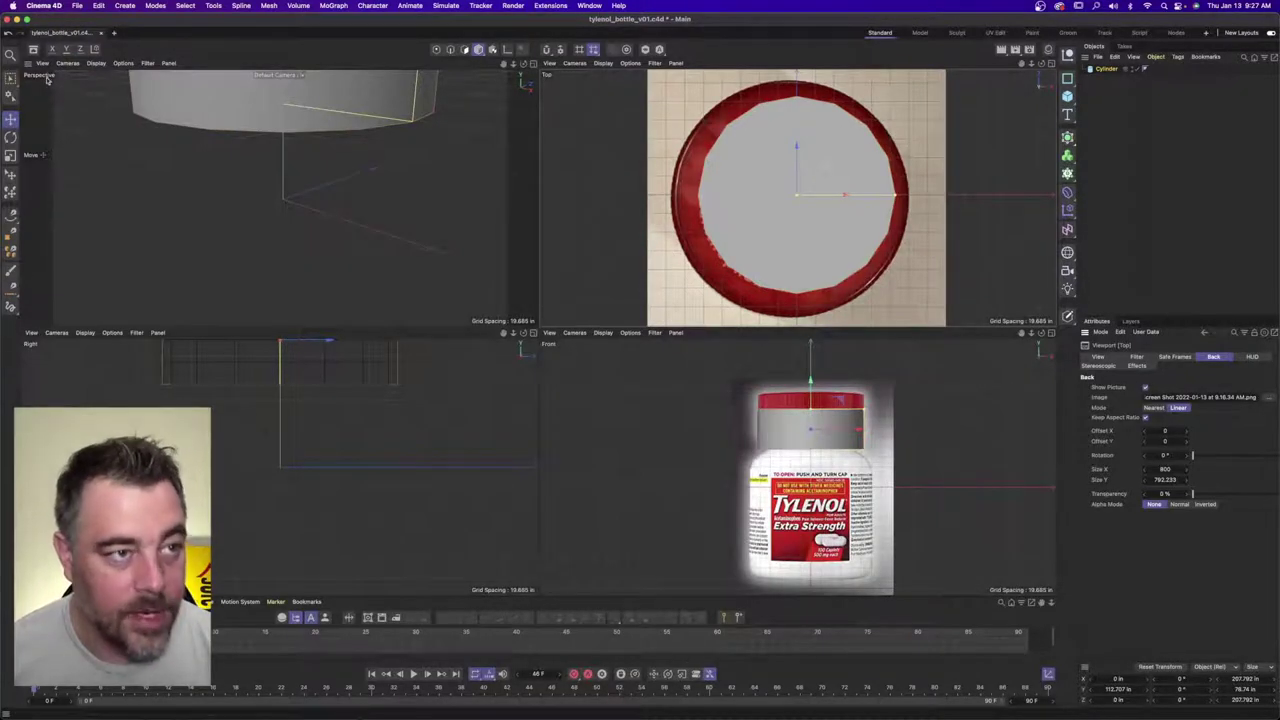
click(534, 63)
click(534, 63)
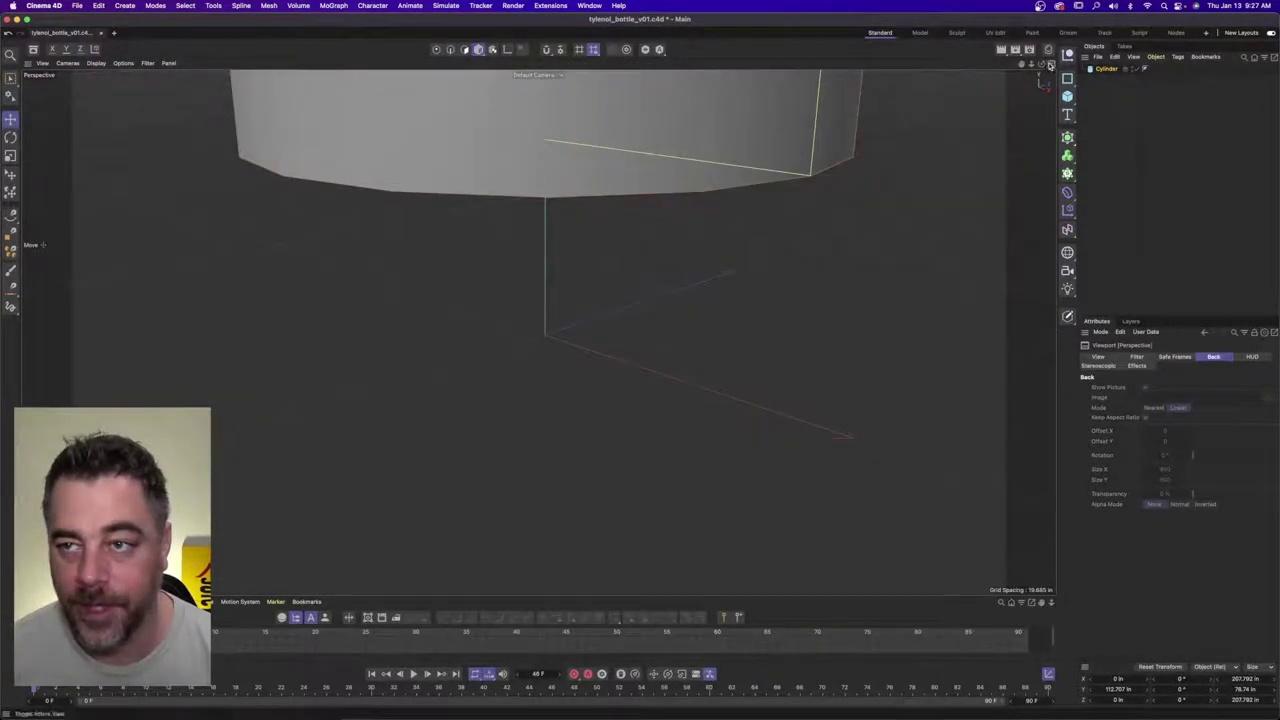
click(1050, 63)
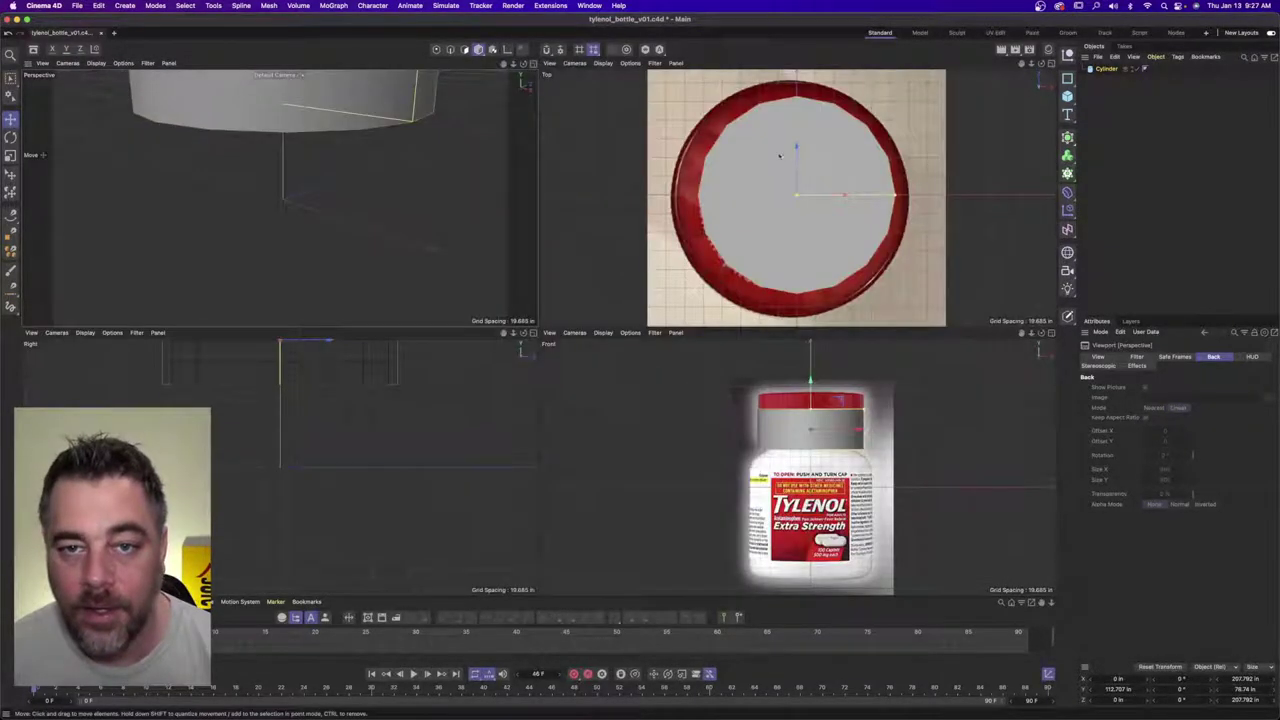
- Scale the top view background image to Size X 661 and adjust its X and Y offsets so the cap matches the cylinder's outline
click(1050, 63)
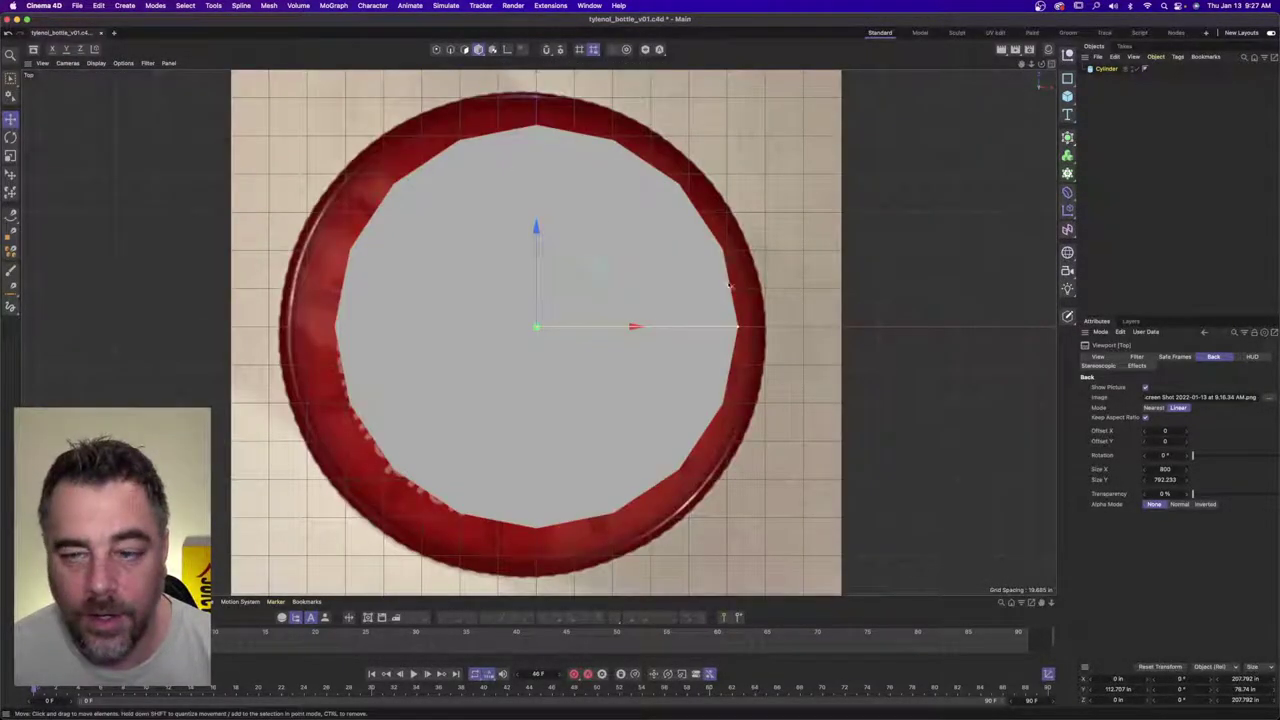
click(42, 63)
click(62, 253)
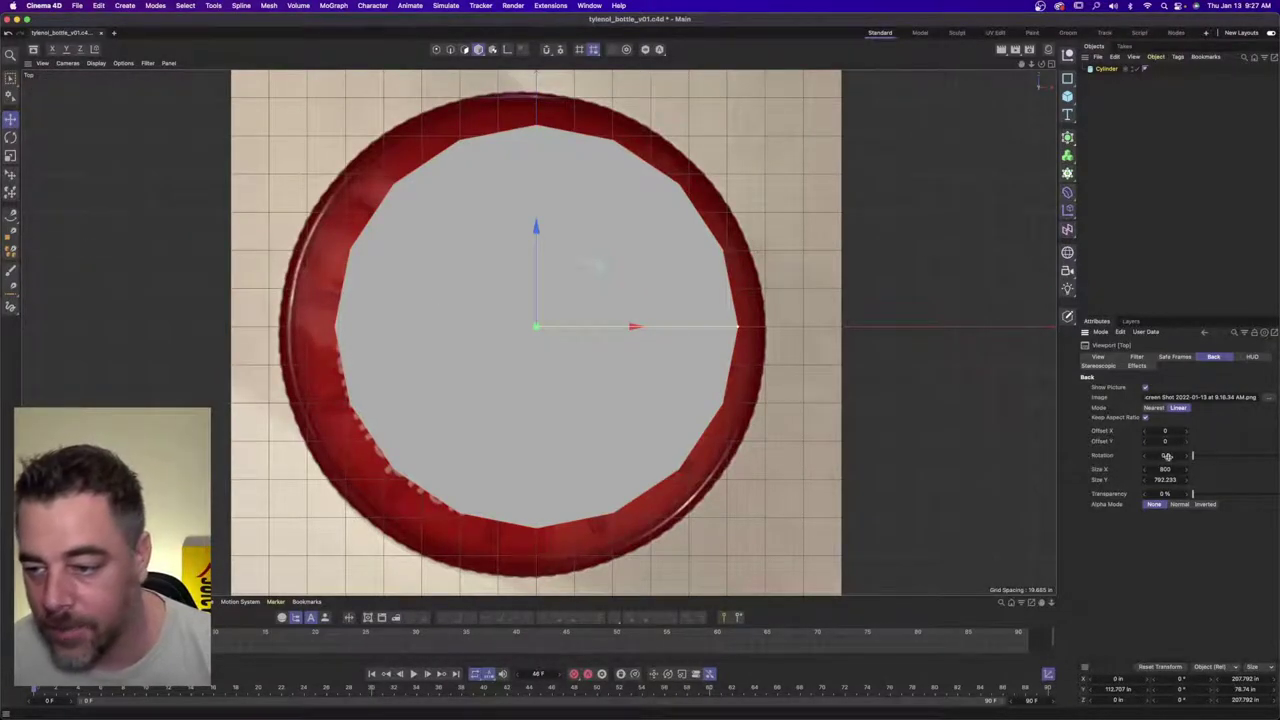
drag(1144, 473, 1144, 472)
drag(1186, 431, 1188, 442)
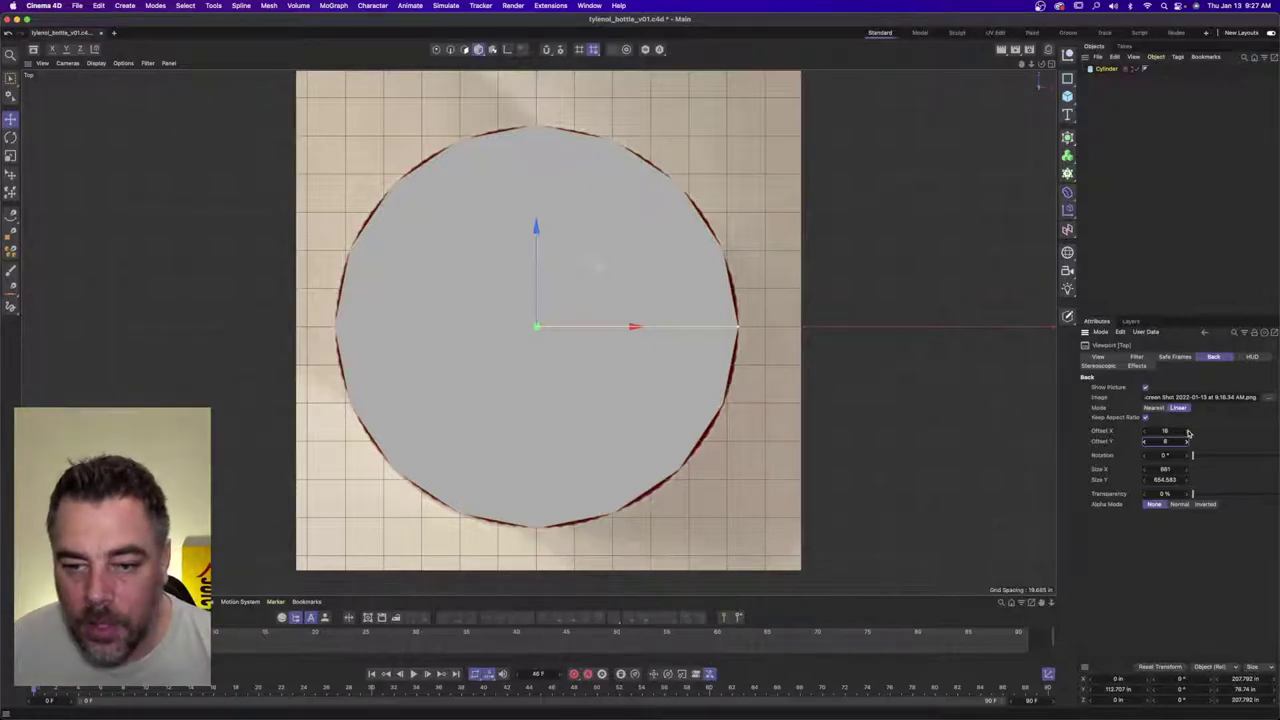
click(1188, 432)
click(1144, 431)
click(1144, 431)
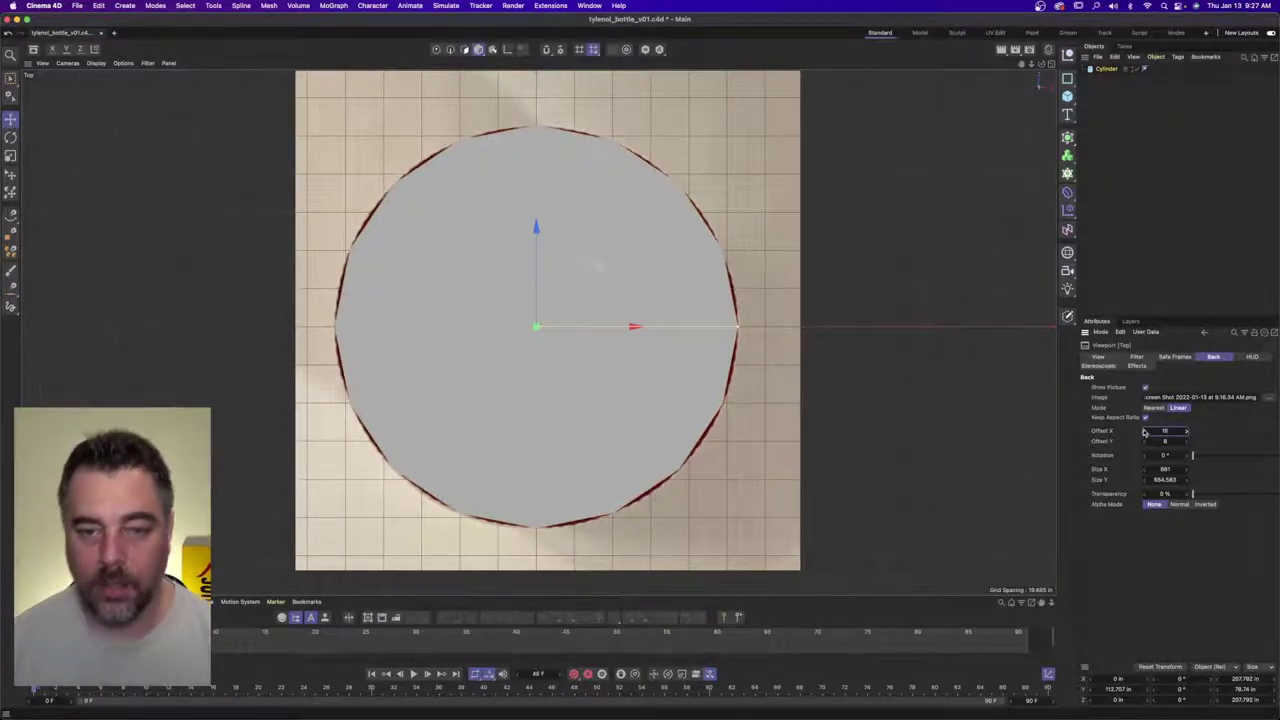
- In the front view, raise the cylinder to about Y 144 in over the cap and hide it in the viewport
click(1050, 64)
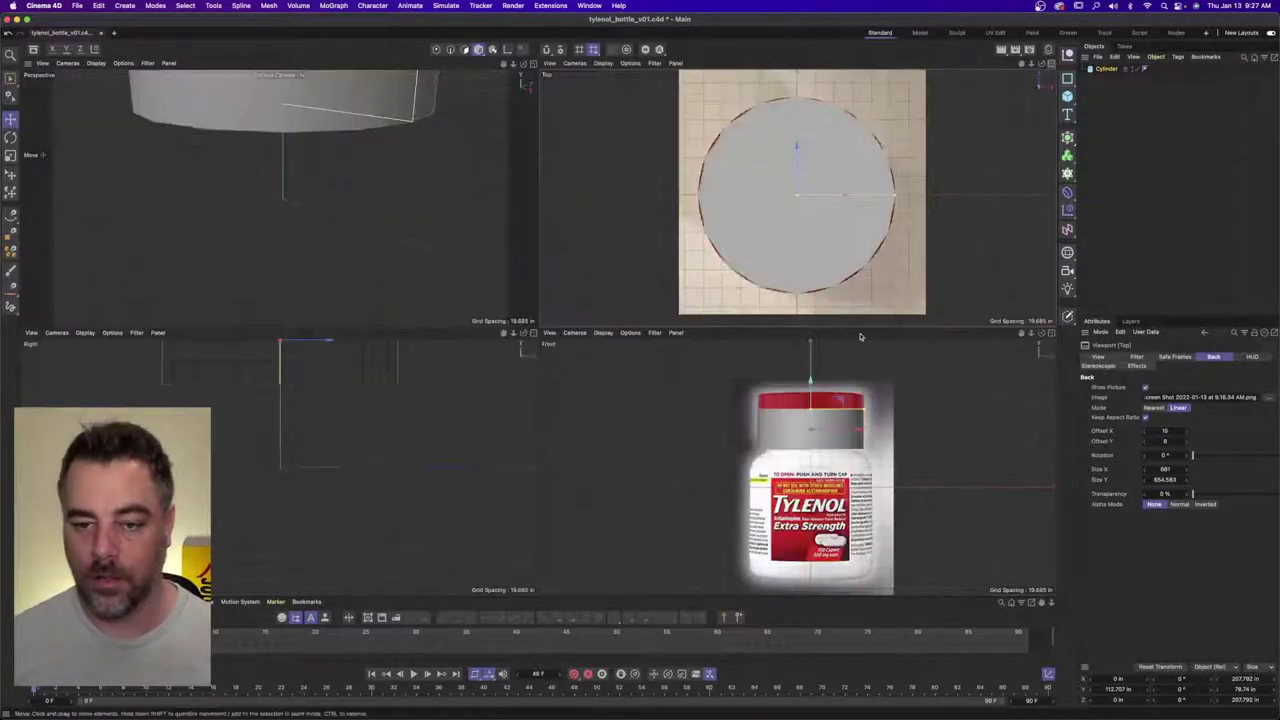
click(1050, 332)
scroll(587, 153, up, 5)
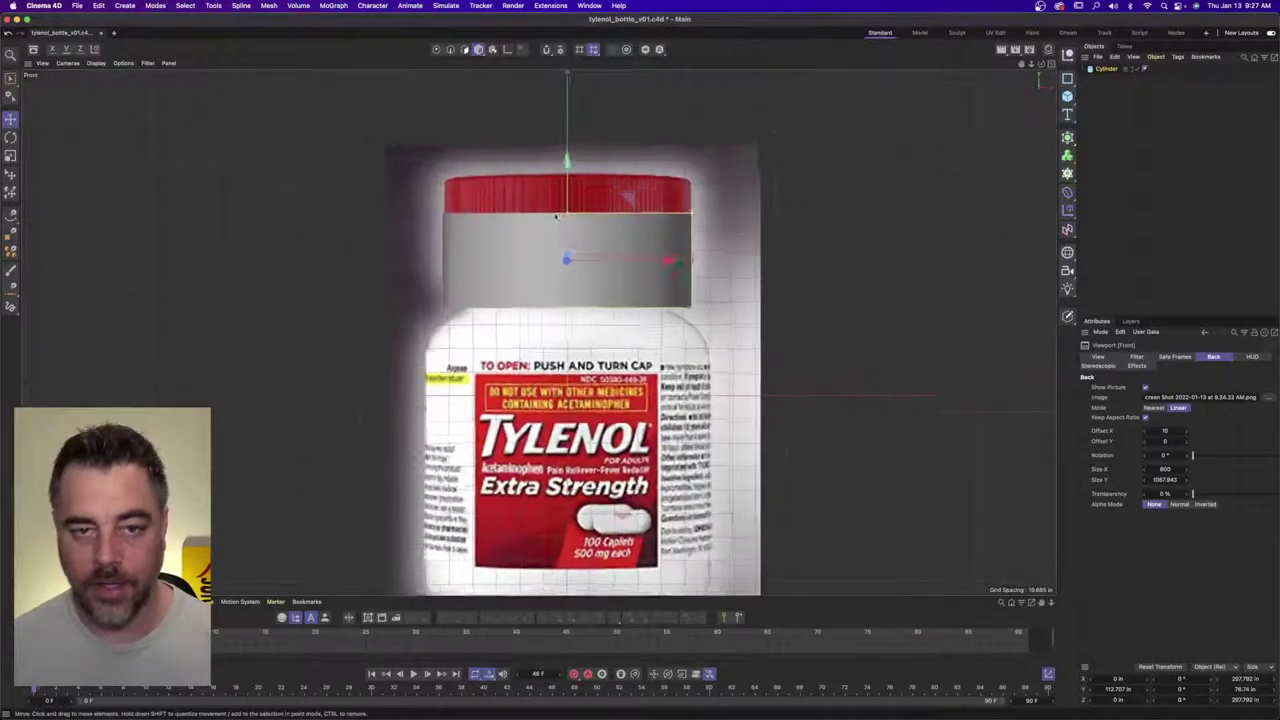
drag(569, 188, 566, 146)
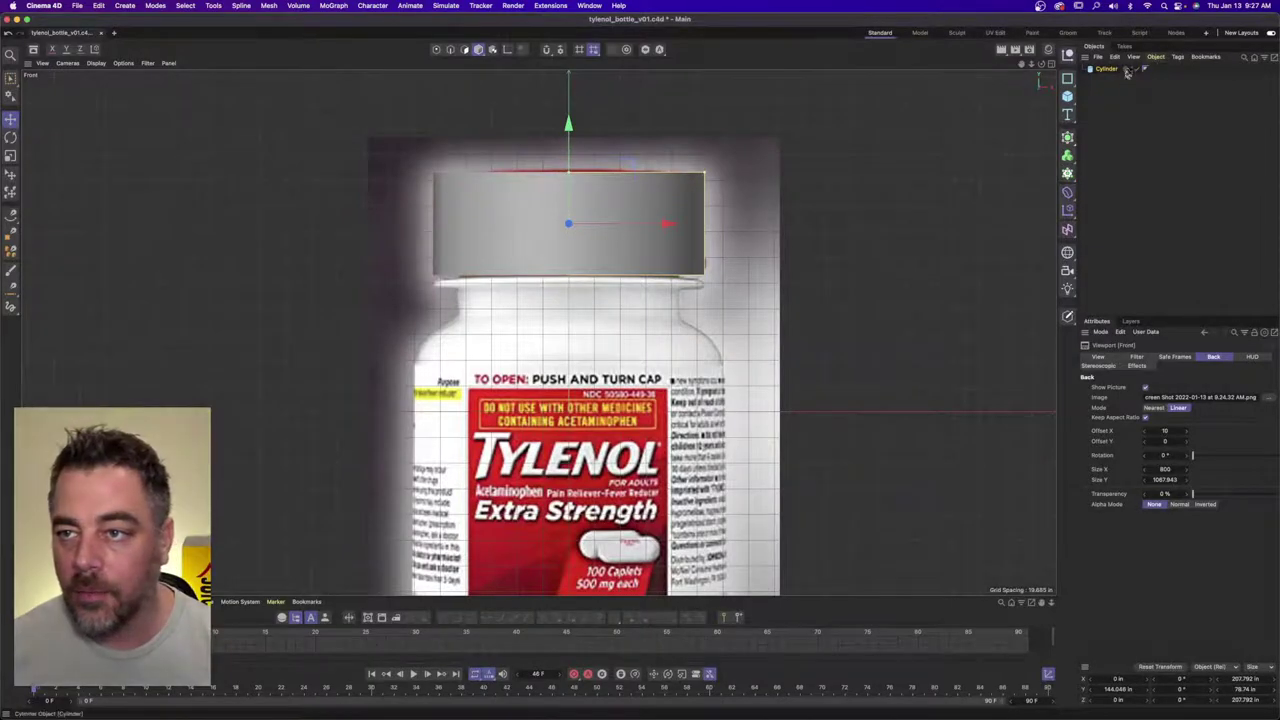
click(1132, 68)
scroll(444, 277, up, 3)
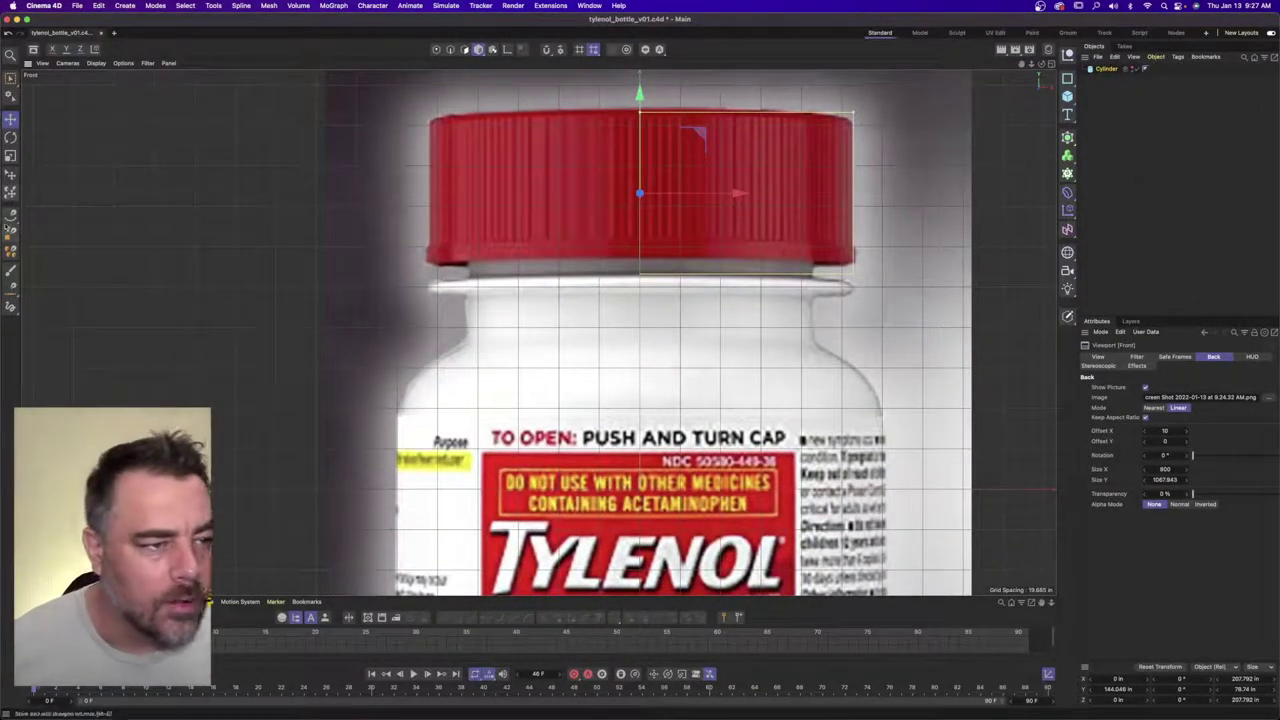
- Start a Bezier spline with the Spline Pen in the front view, running straight down from inside the cap to the neck's rim
click(10, 214)
scroll(570, 241, up, 2)
scroll(570, 241, up, 1)
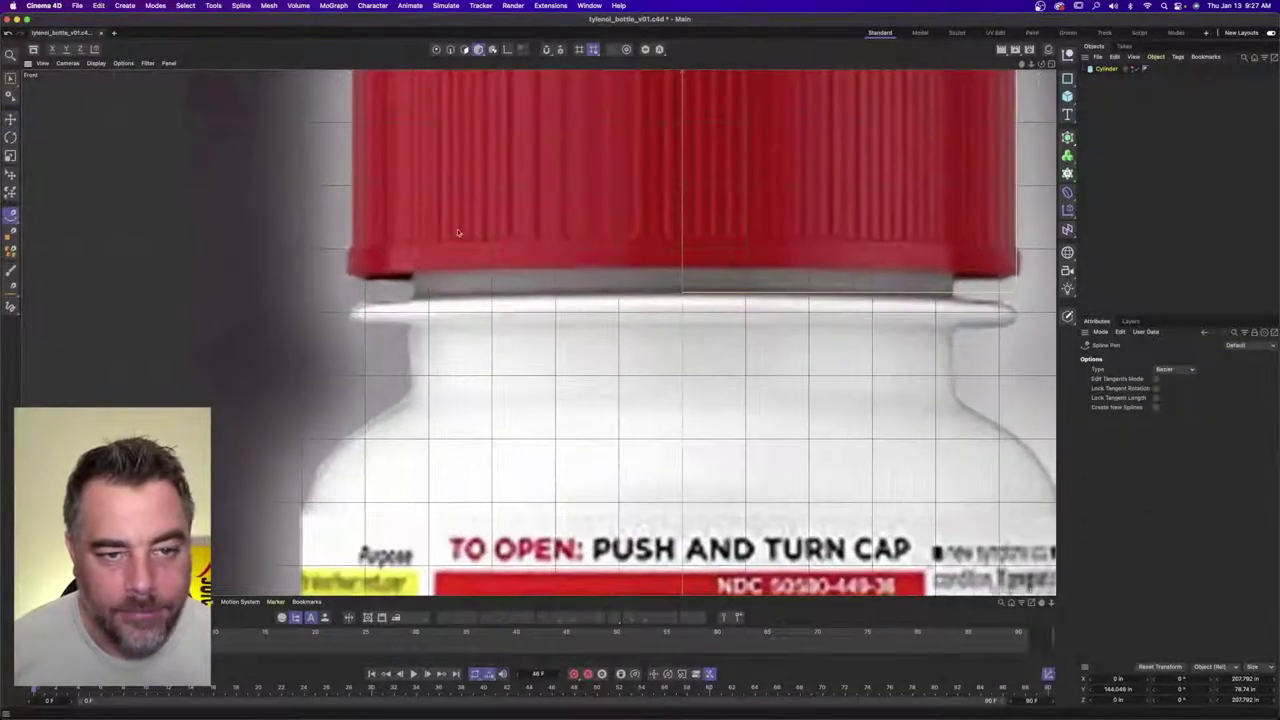
click(415, 168)
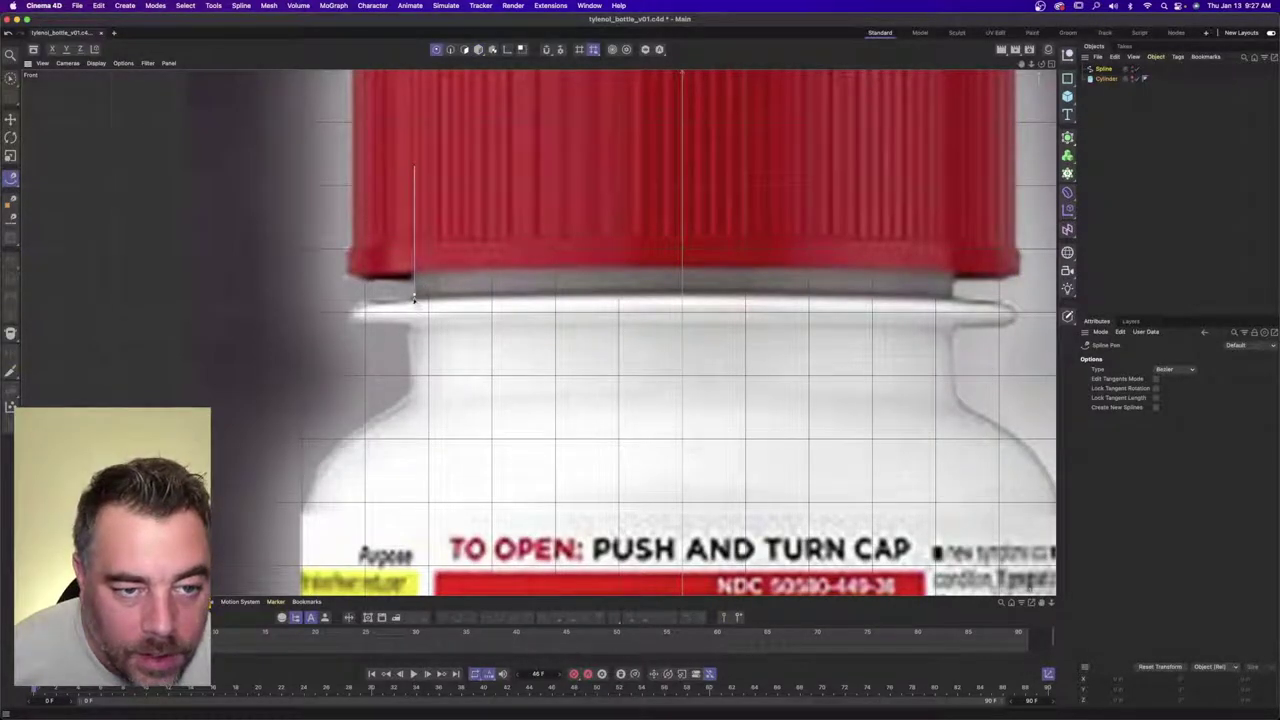
click(414, 296)
- Continue the spline around the rounded lip ring below the cap and back in to the neck
scroll(413, 300, up, 3)
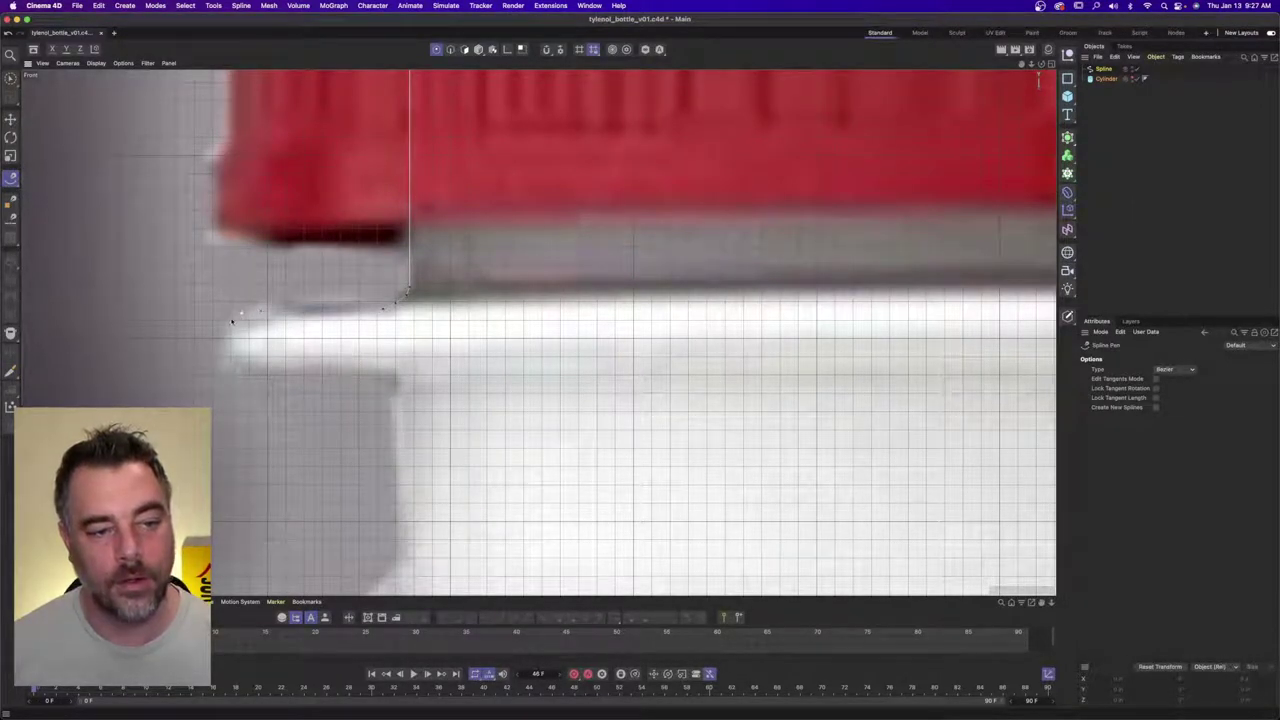
click(247, 375)
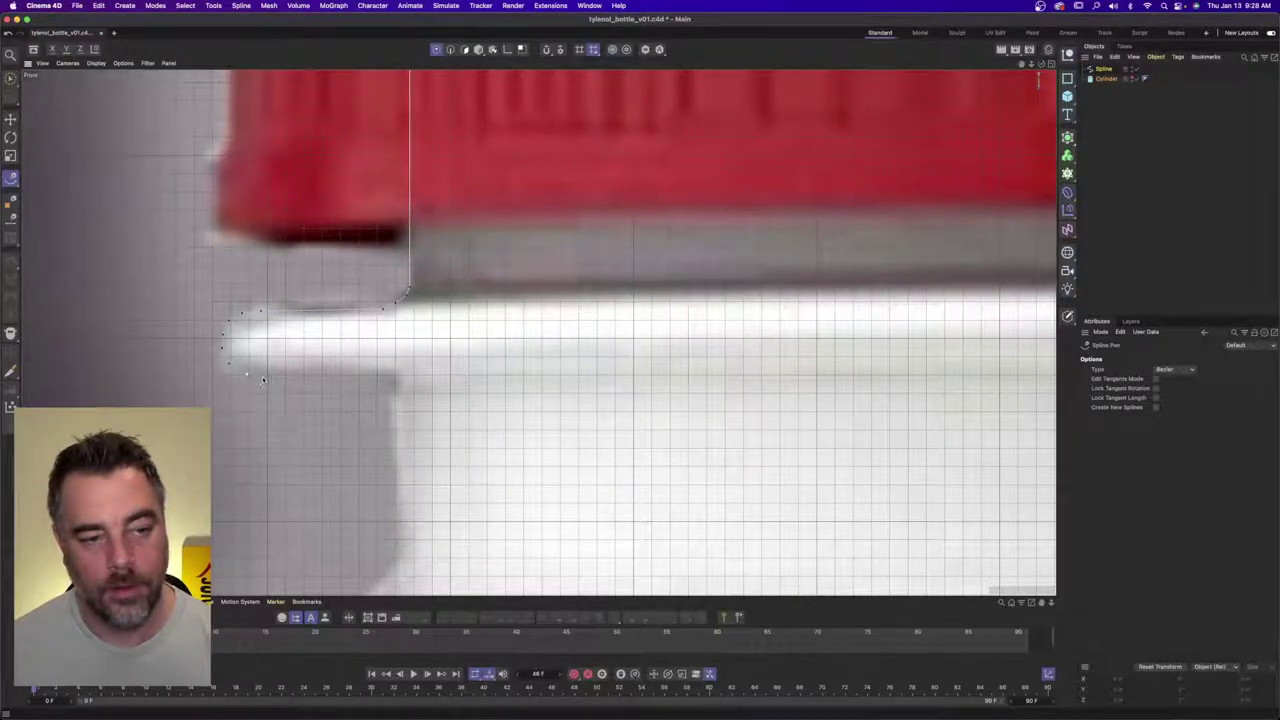
click(262, 377)
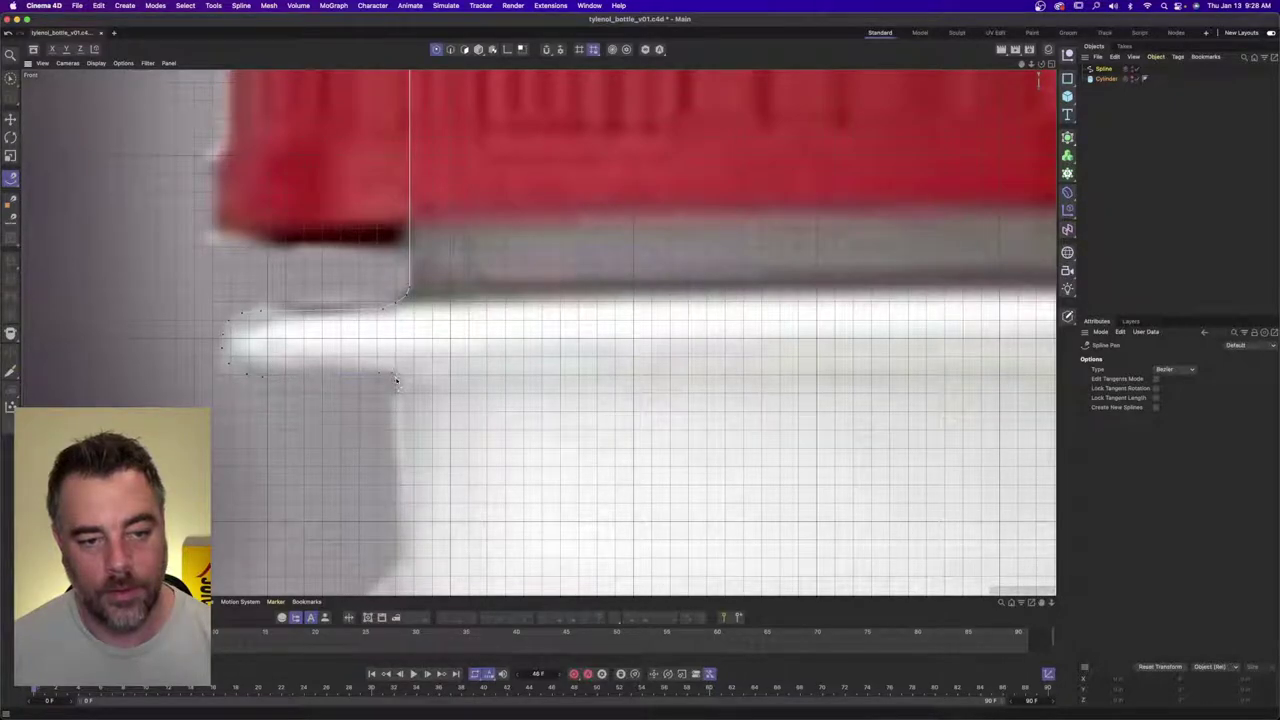
click(401, 393)
- Trace the neck and the curved shoulder with spline points down to where the bottle's straight side begins
scroll(403, 401, down, 2)
alt+middle_drag(407, 414, 413, 307)
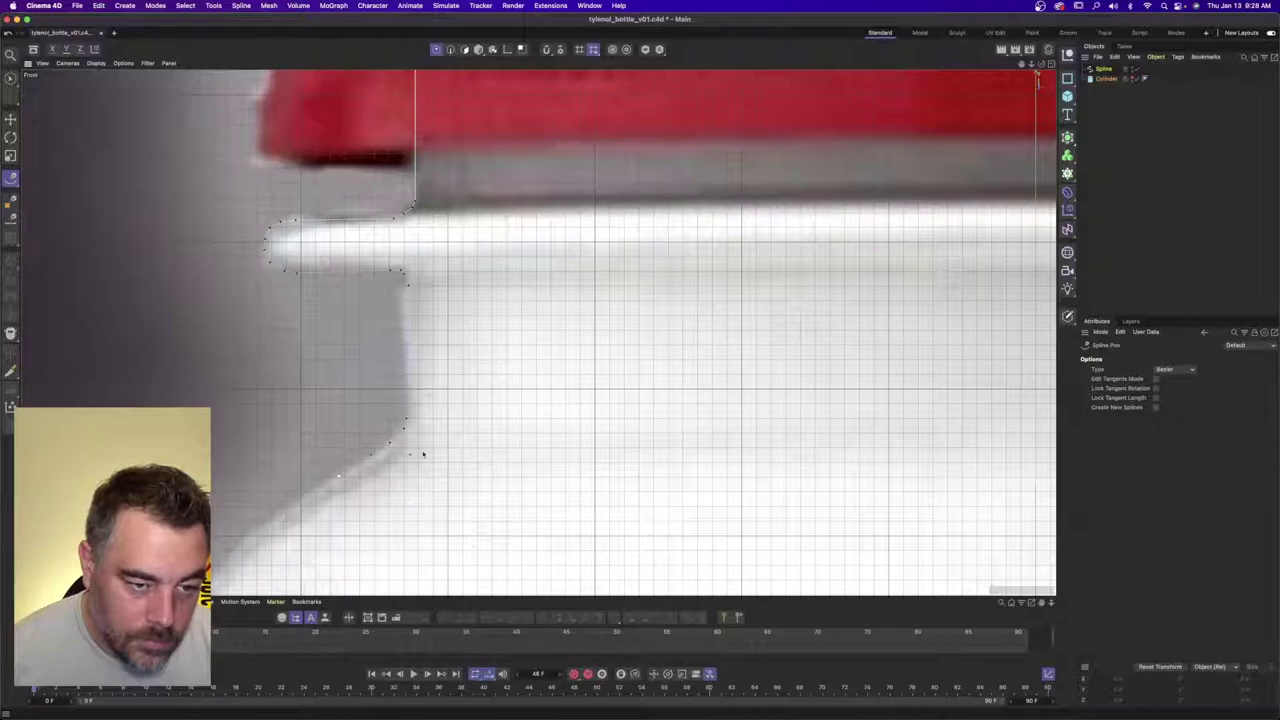
scroll(423, 454, down, 3)
alt+middle_drag(370, 478, 466, 328)
scroll(464, 328, up, 2)
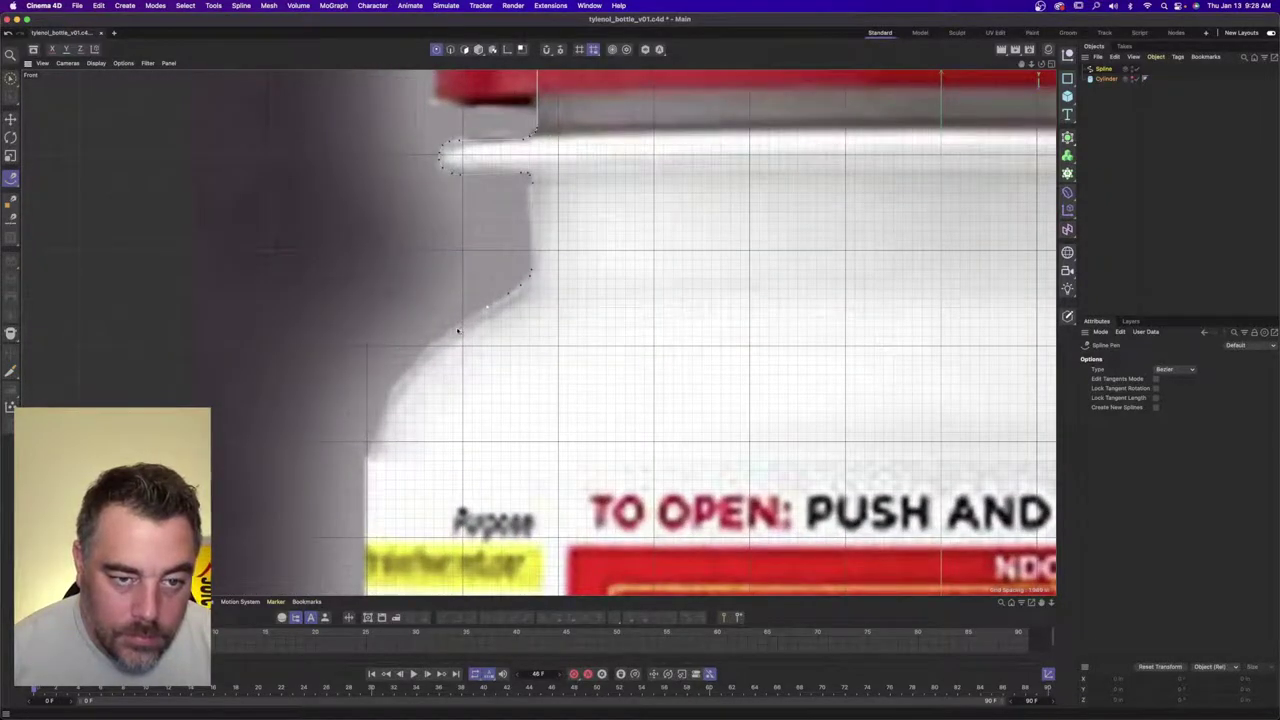
click(407, 370)
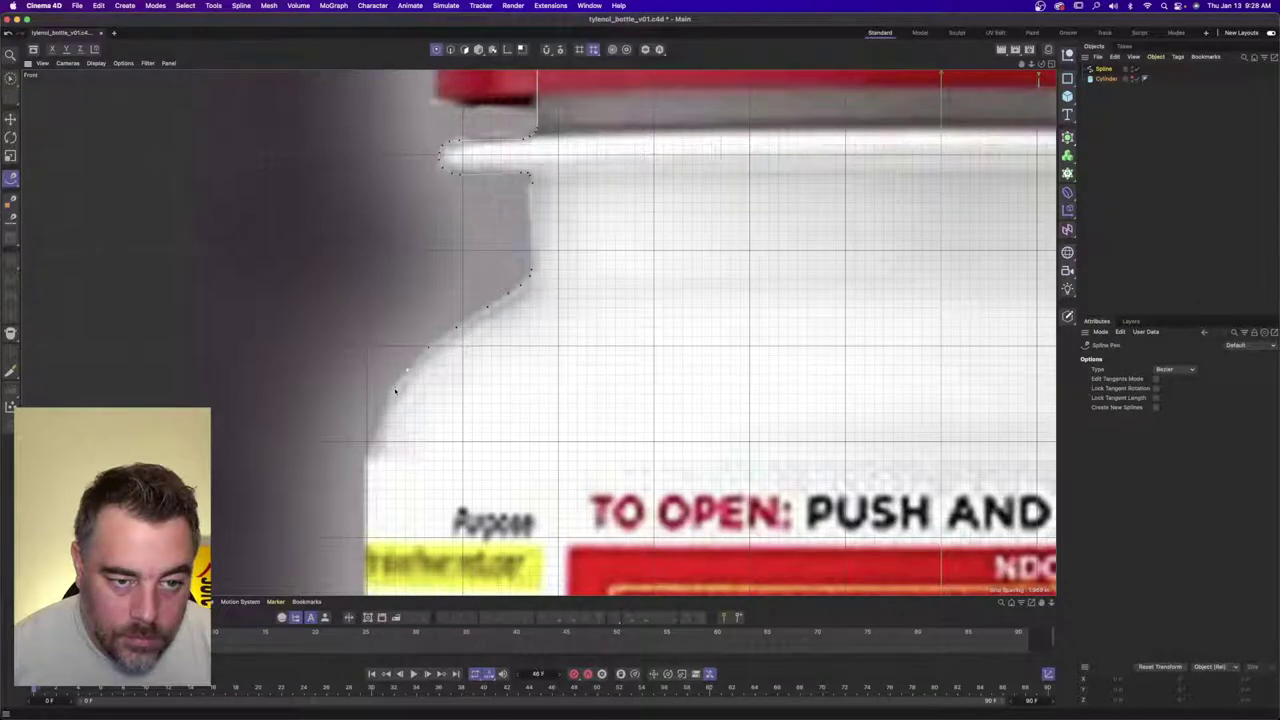
click(369, 442)
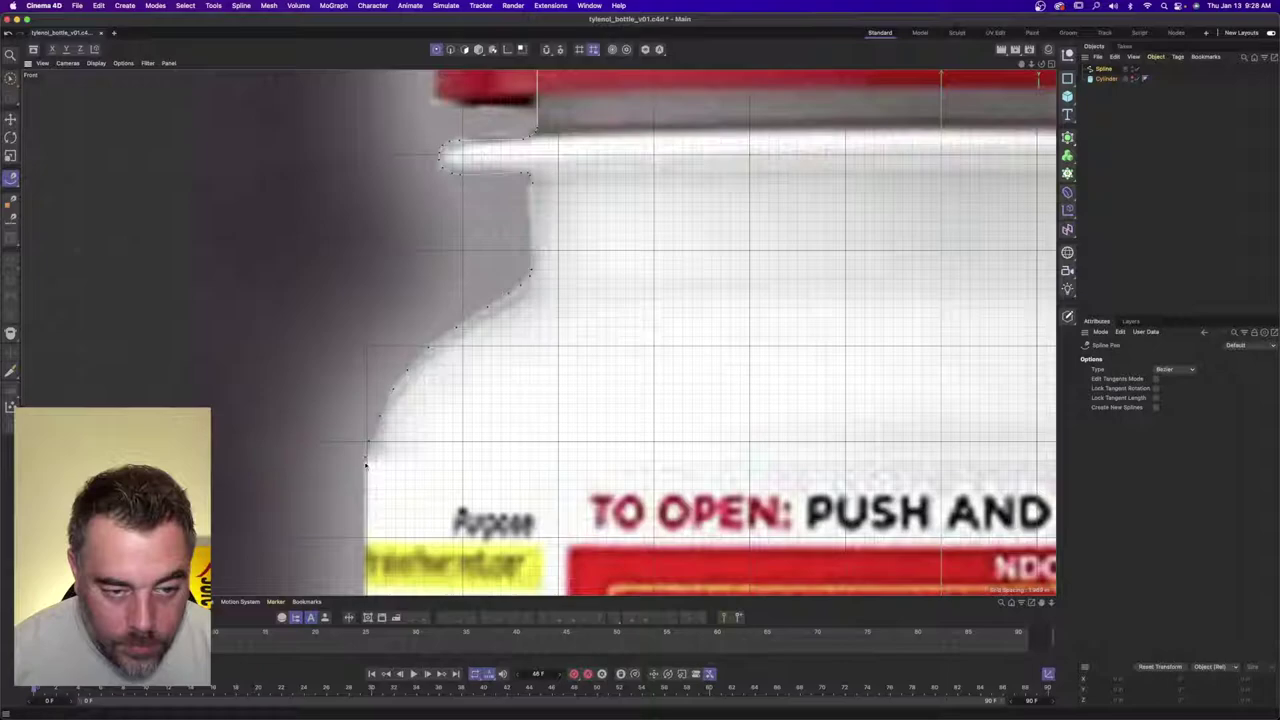
- Extend the spline down the bottle's side, around the rounded bottom corner and along the base to the bottle's center
alt+right_drag(367, 464, 331, 457)
alt+middle_drag(408, 485, 418, 197)
alt+middle_drag(543, 528, 537, 331)
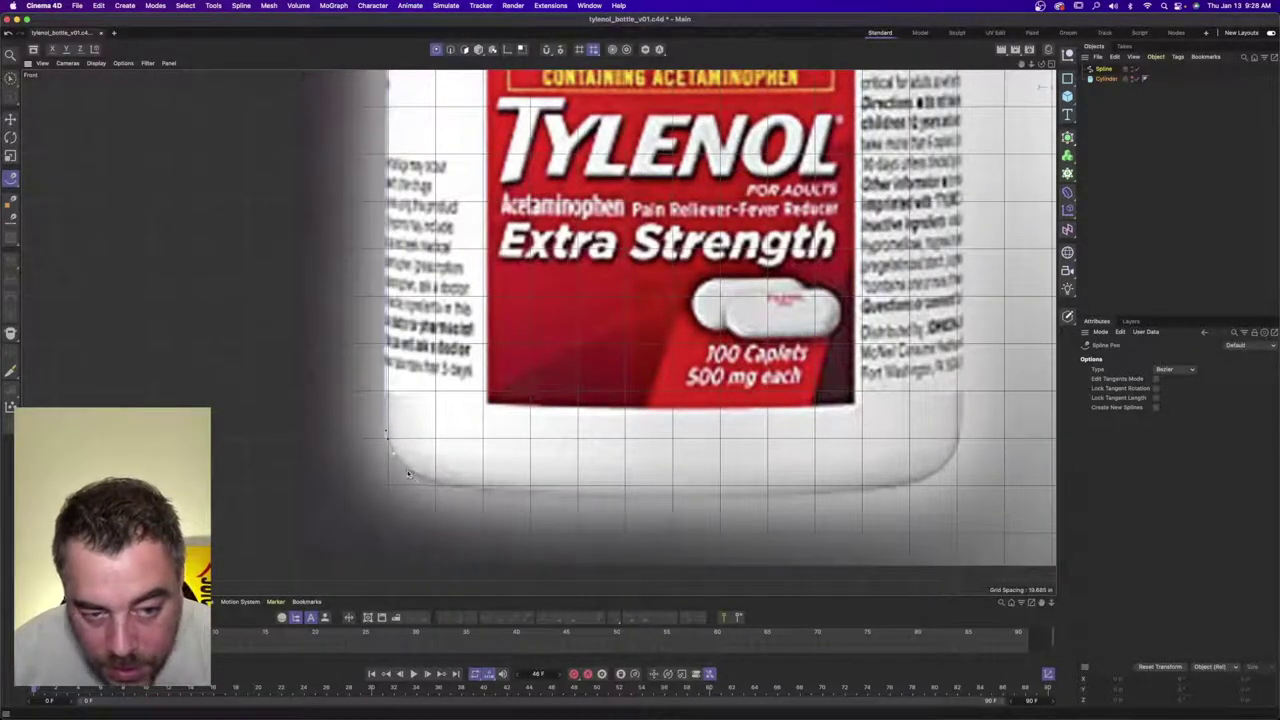
click(407, 470)
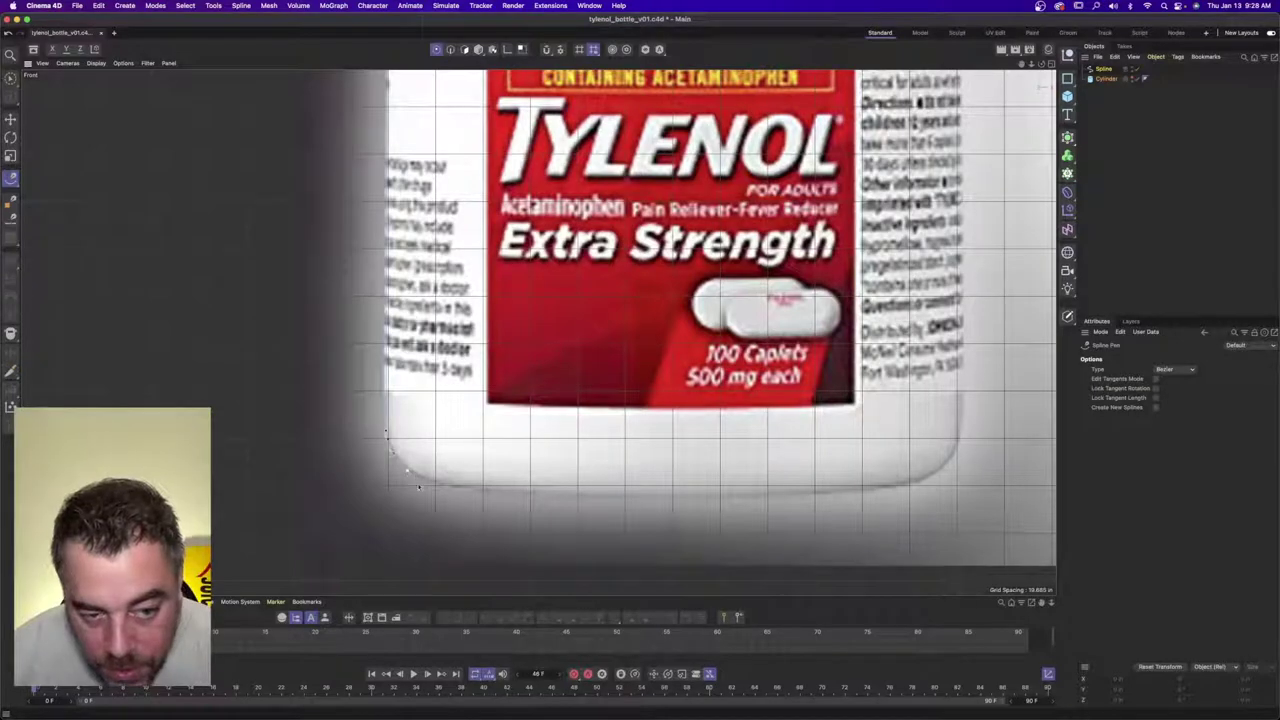
click(470, 489)
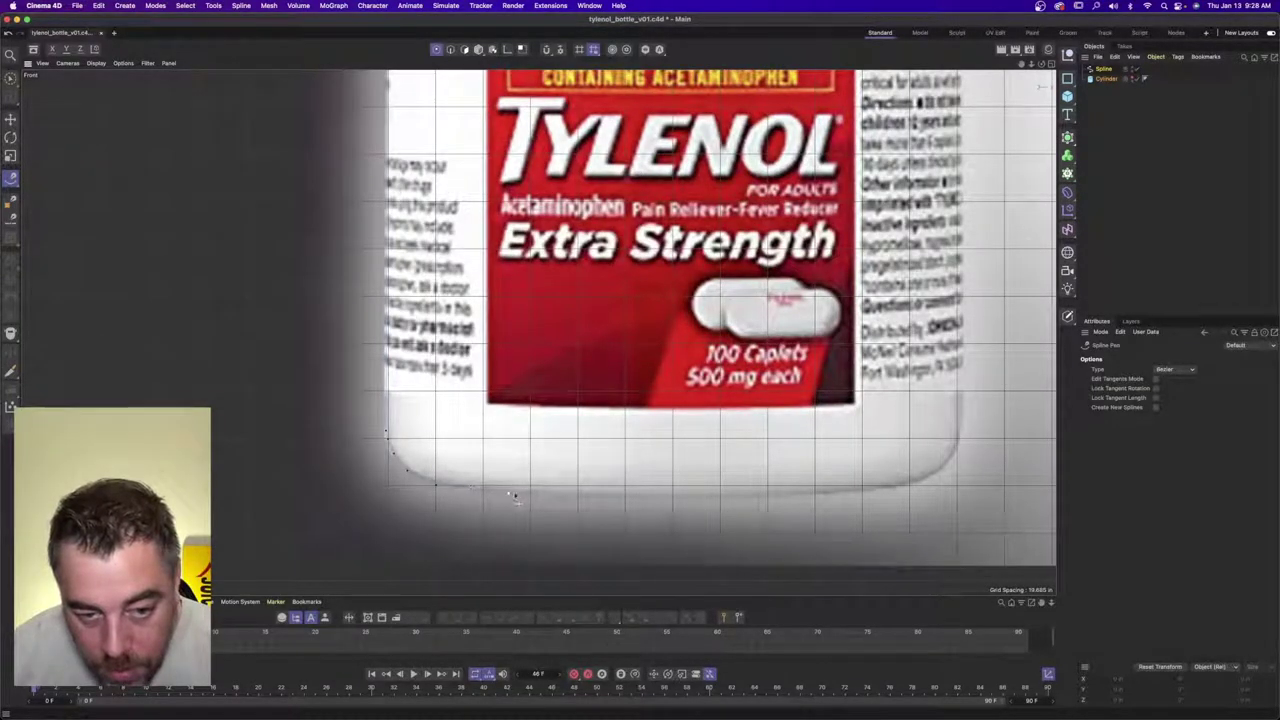
click(545, 495)
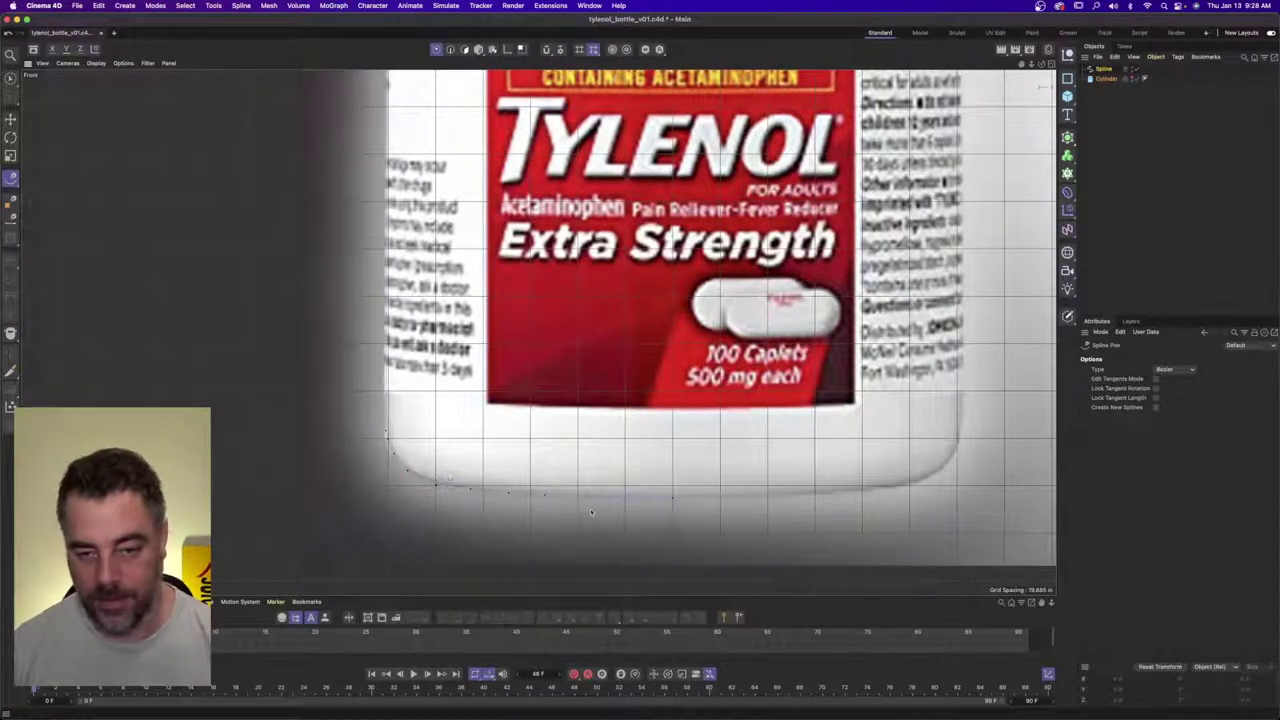
- Select the four spline points along the base, flatten them to one level and raise them slightly
click(11, 77)
click(50, 110)
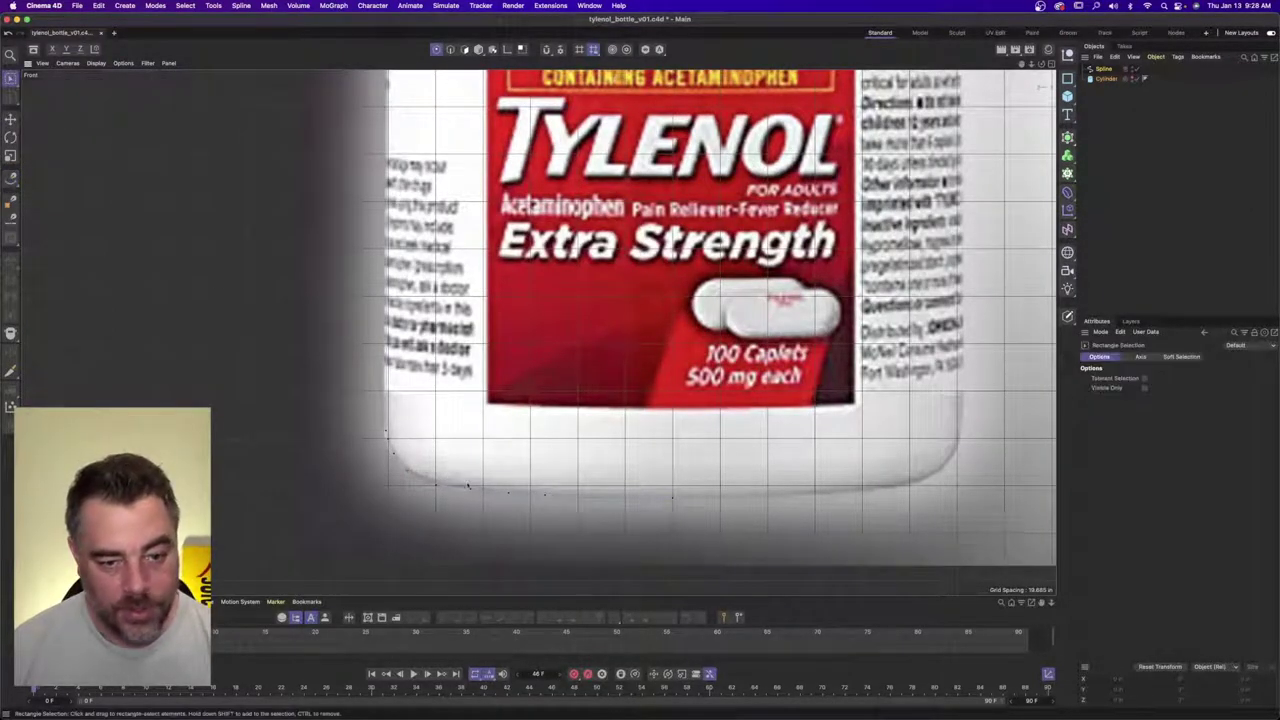
drag(470, 481, 744, 542)
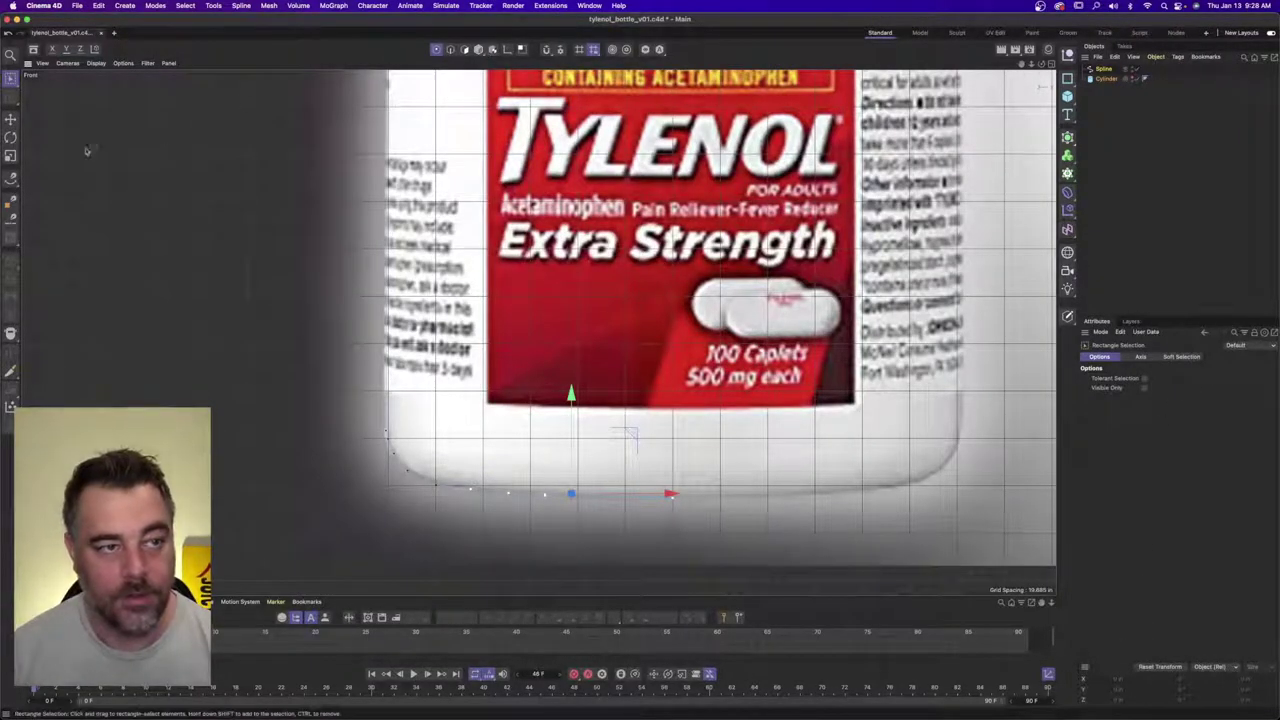
click(10, 155)
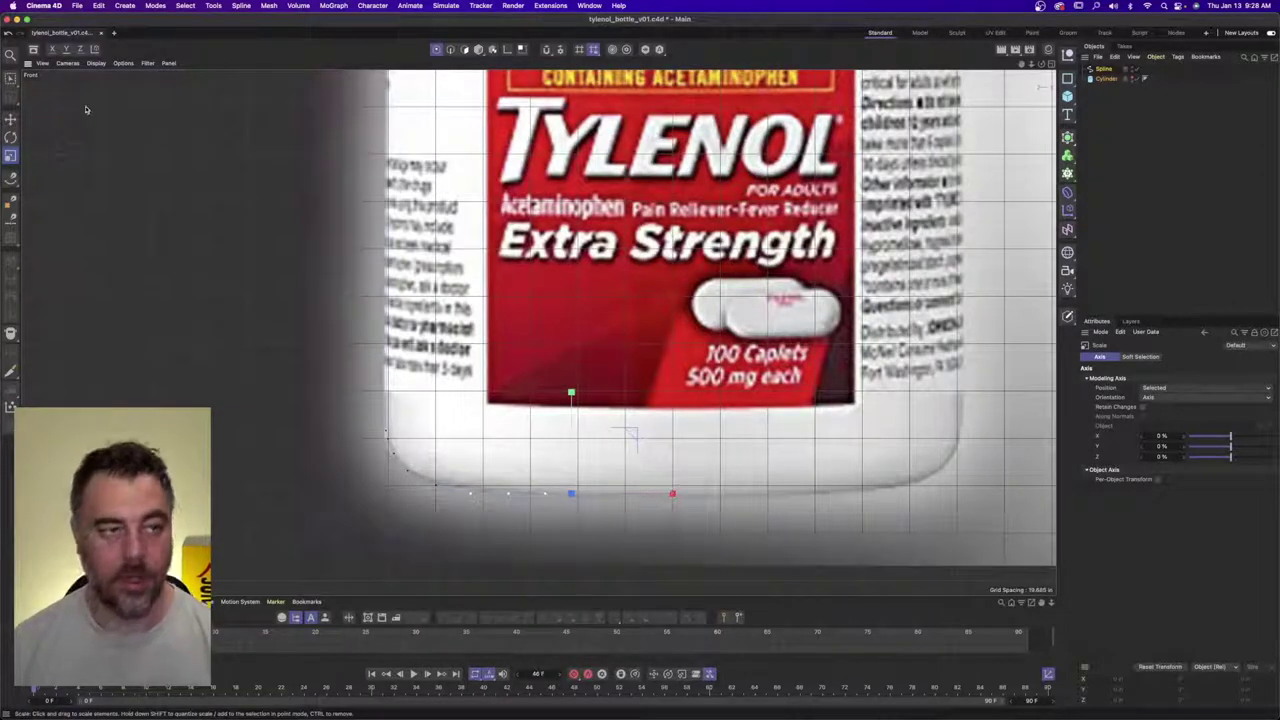
click(10, 118)
drag(569, 428, 569, 424)
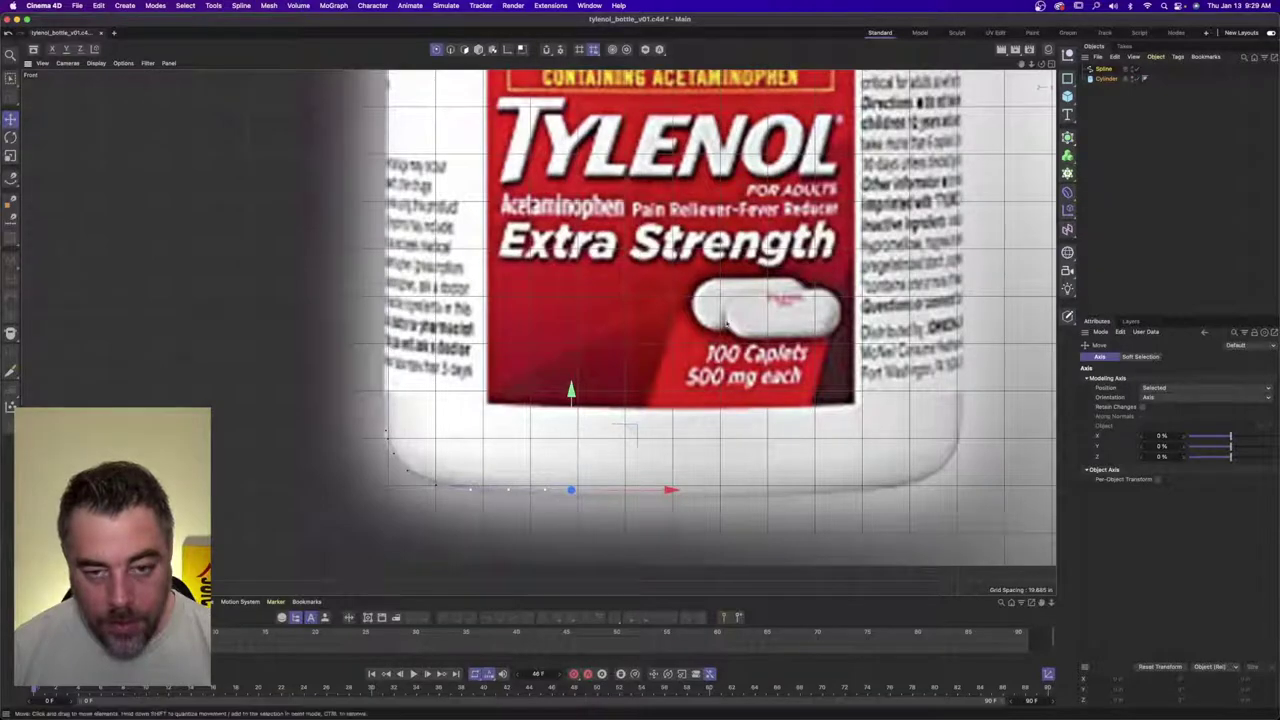
- Return to the four-view layout and revolve the bottle profile by adding a Lathe with the spline as its child
scroll(716, 315, down, 8)
click(1051, 63)
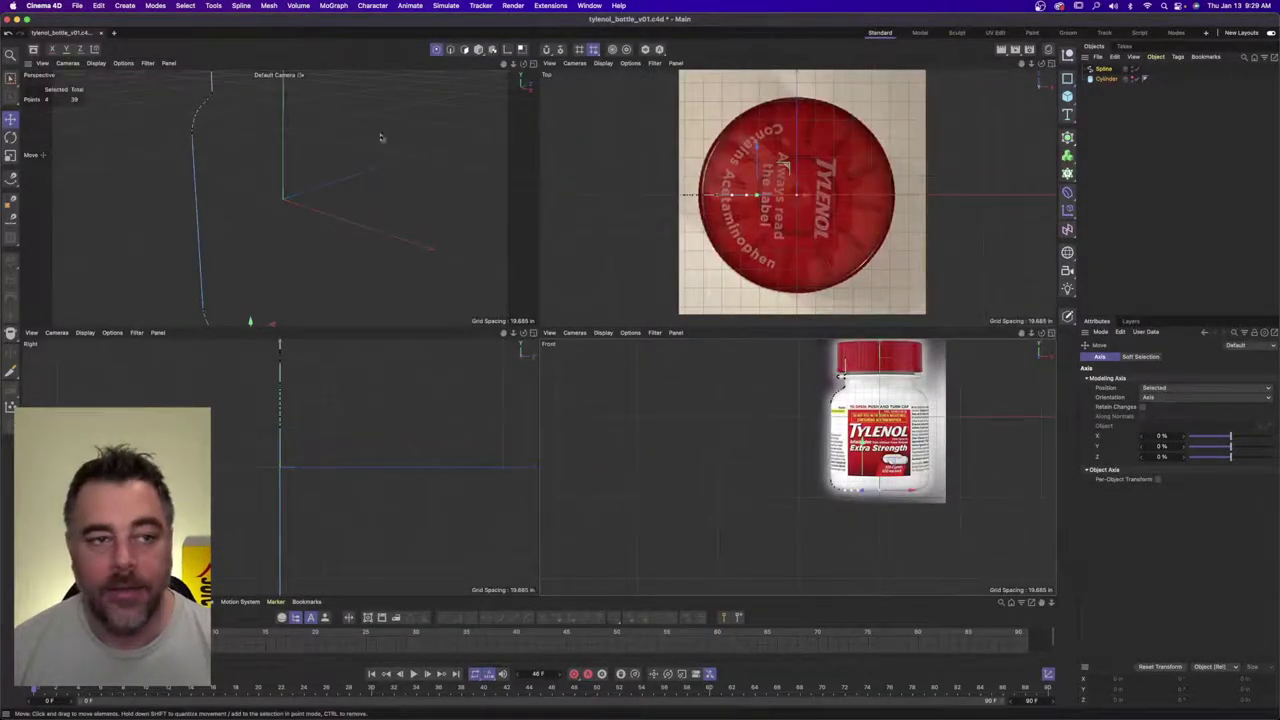
scroll(400, 143, down, 6)
alt+middle_drag(414, 148, 340, 185)
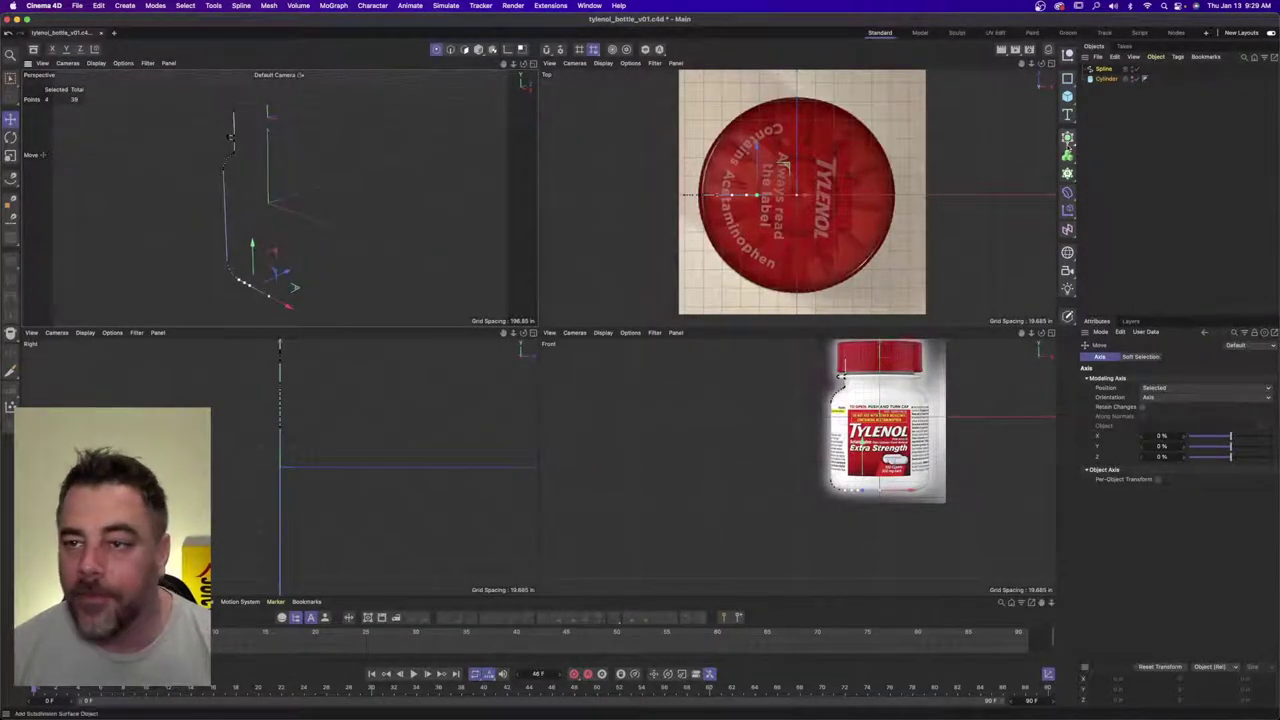
click(1067, 138)
click(1178, 172)
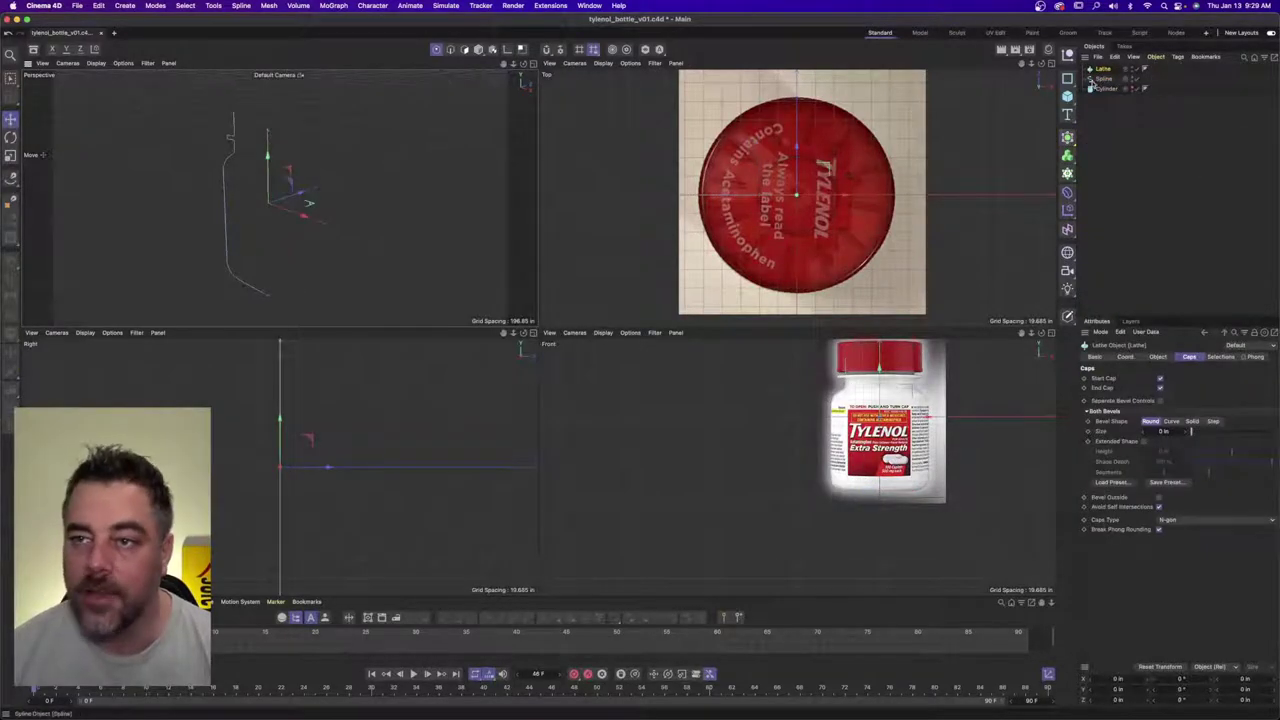
drag(1104, 78, 1102, 69)
scroll(382, 186, up, 3)
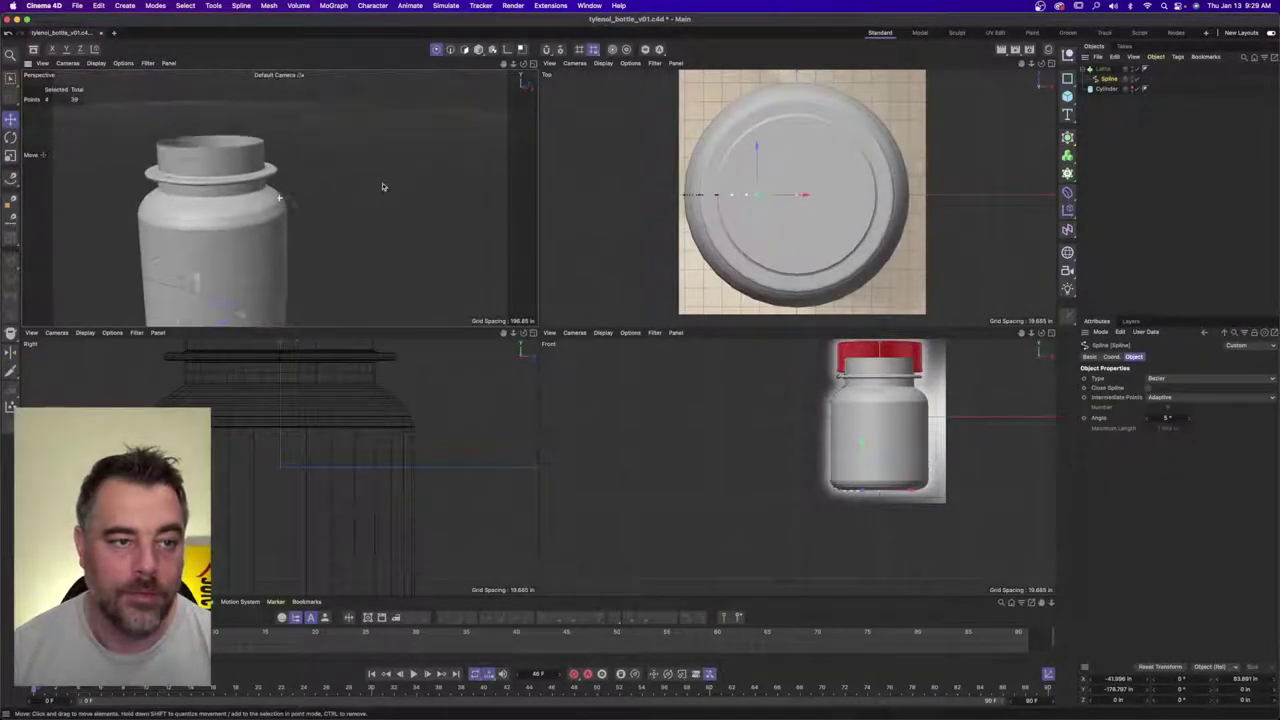
scroll(382, 186, down, 1)
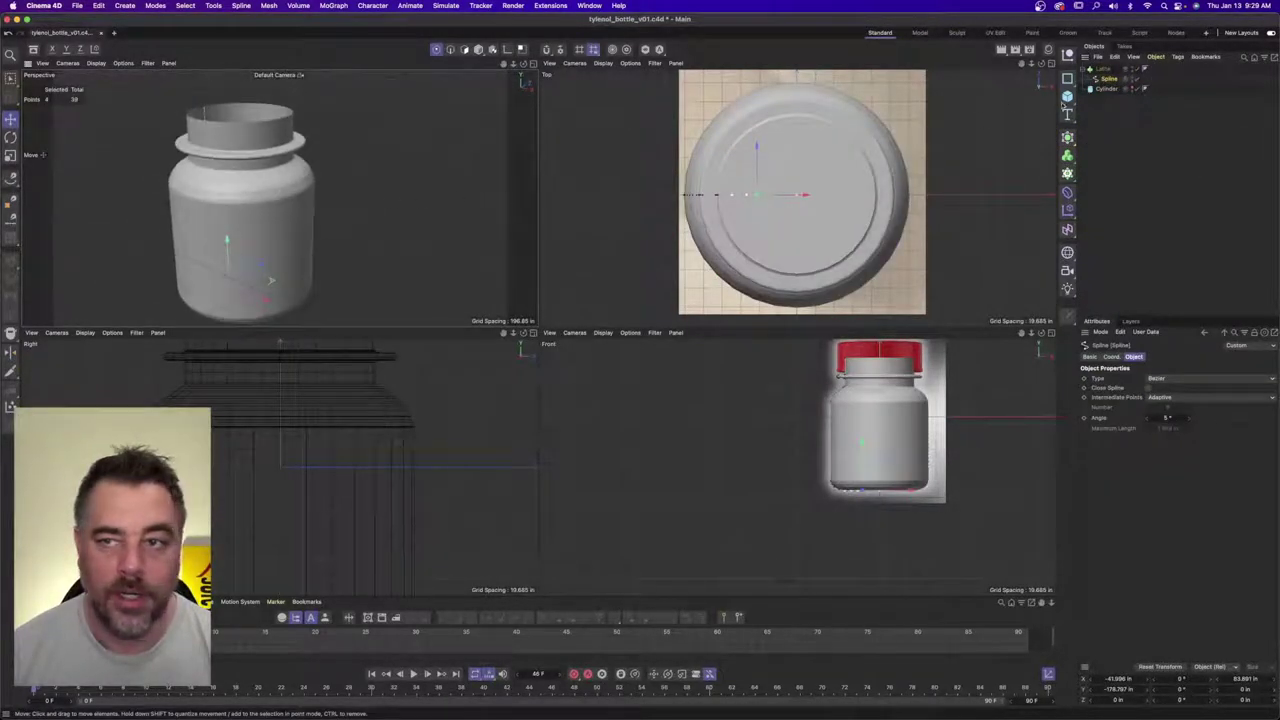
- Change the profile spline's type to B-Spline and check the smoothed bottle in the perspective view
click(1181, 379)
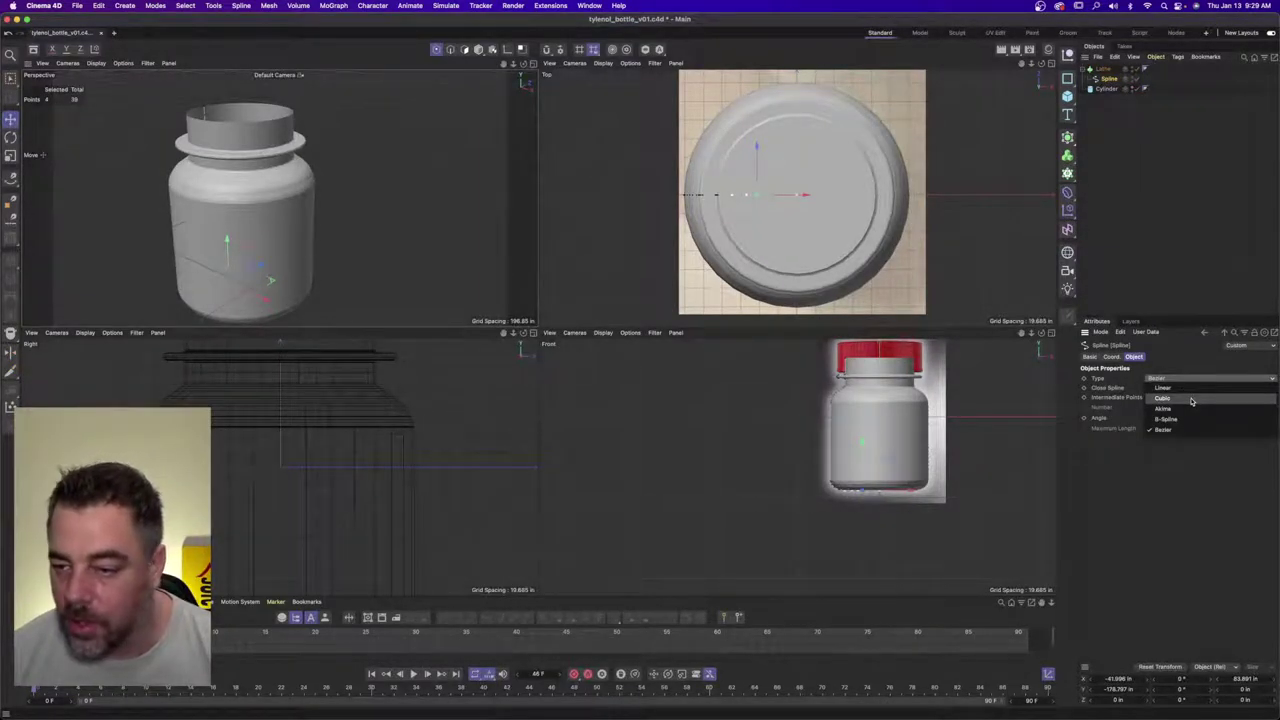
click(1189, 419)
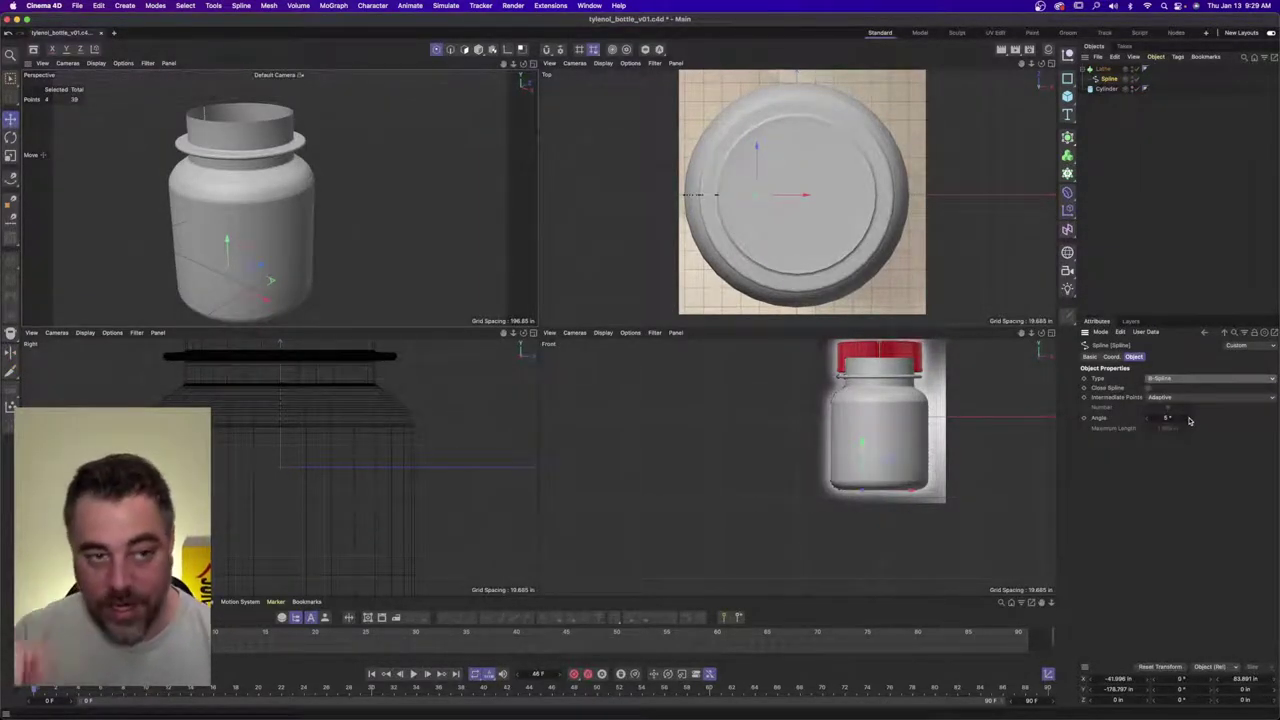
alt+drag(303, 197, 214, 172)
alt+right_drag(214, 172, 171, 178)
alt+drag(229, 160, 233, 185)
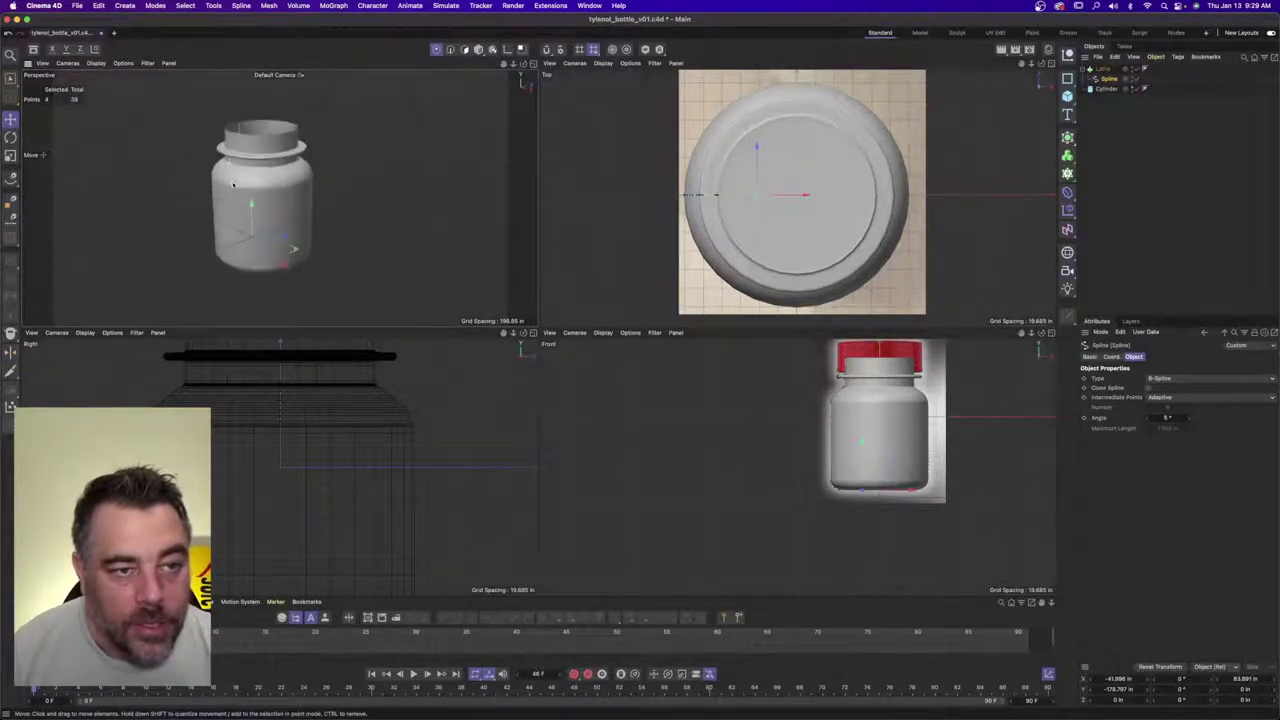
scroll(252, 170, up, 2)
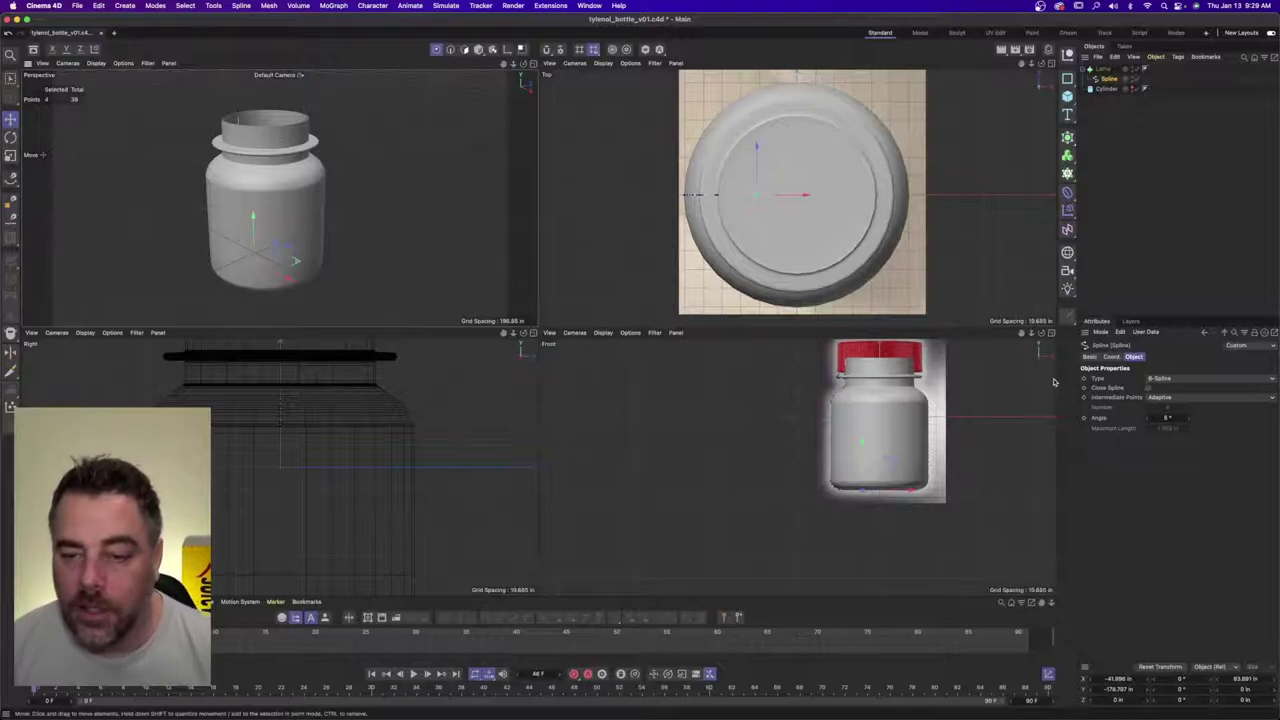
- Show the cylinder in the viewport again and scale it down to about 202.5 in wide
scroll(796, 416, up, 6)
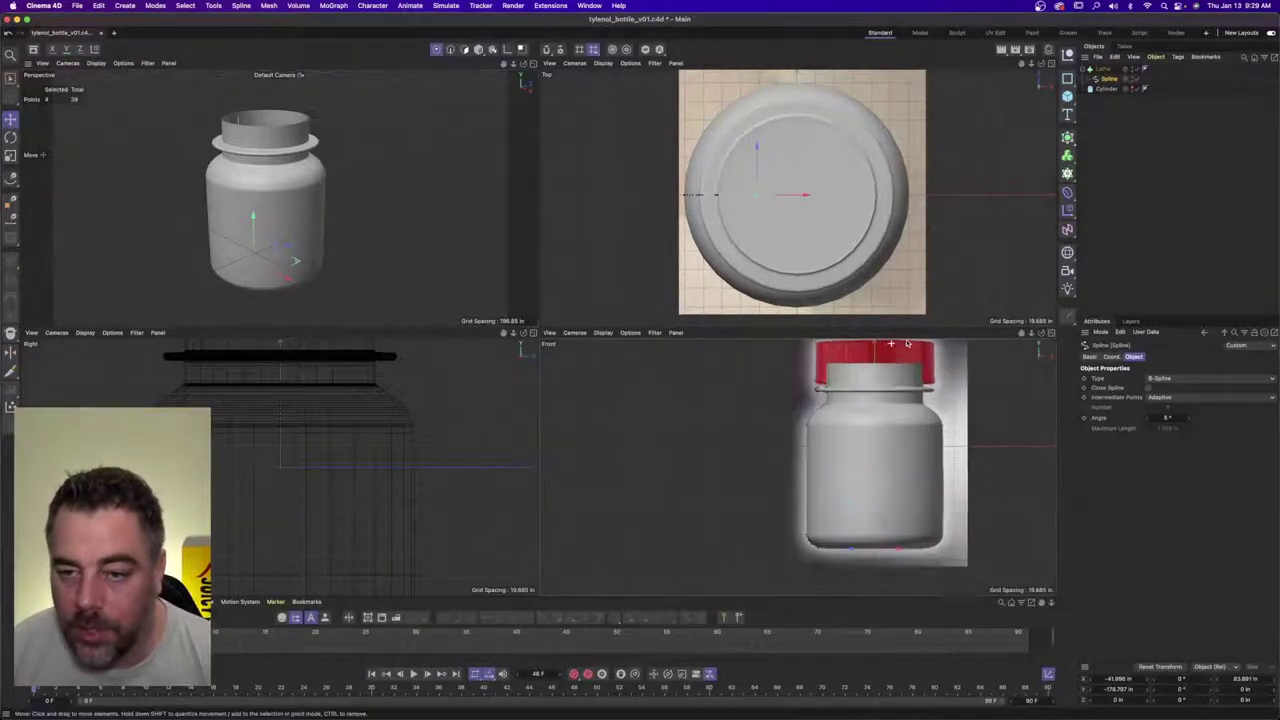
scroll(796, 416, up, 2)
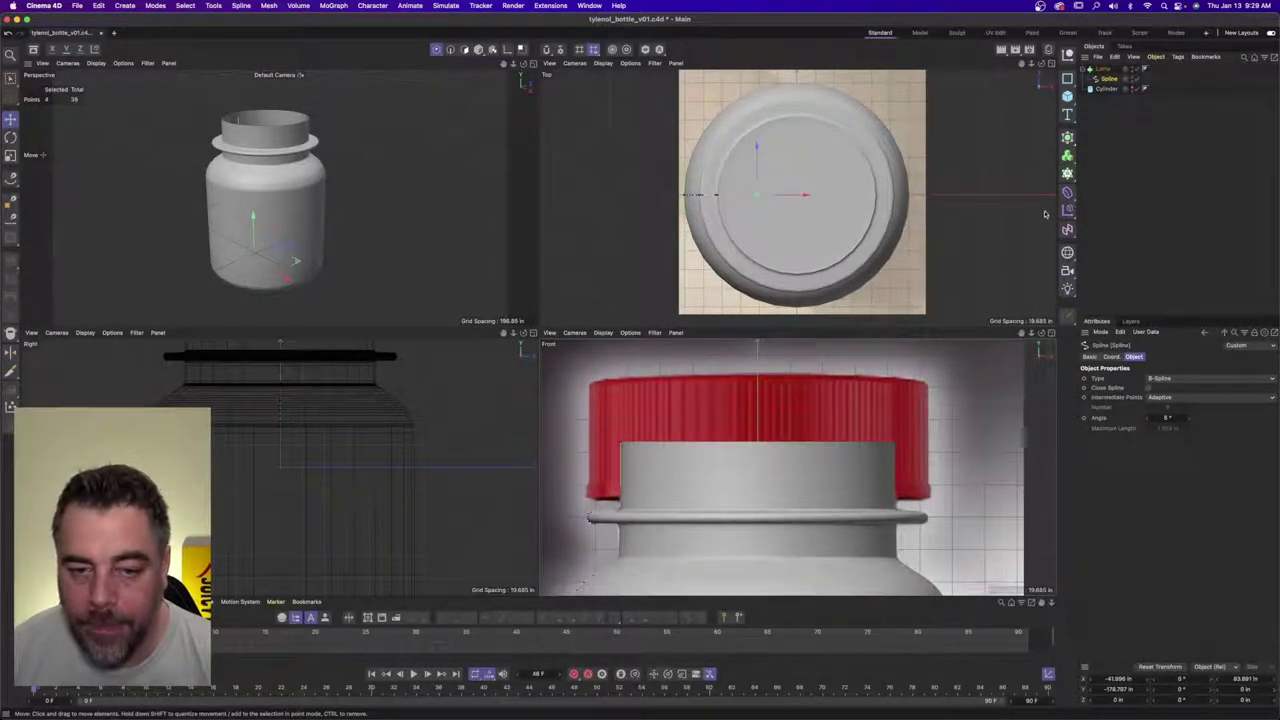
click(1107, 90)
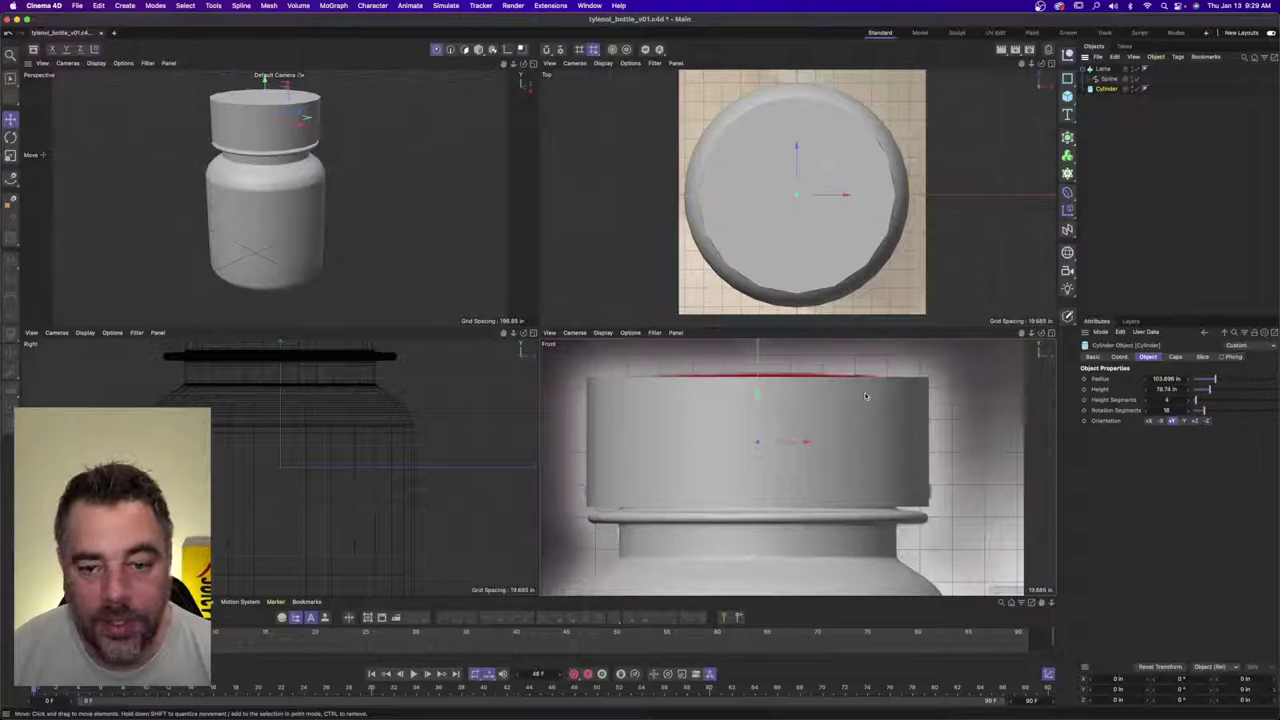
key(t)
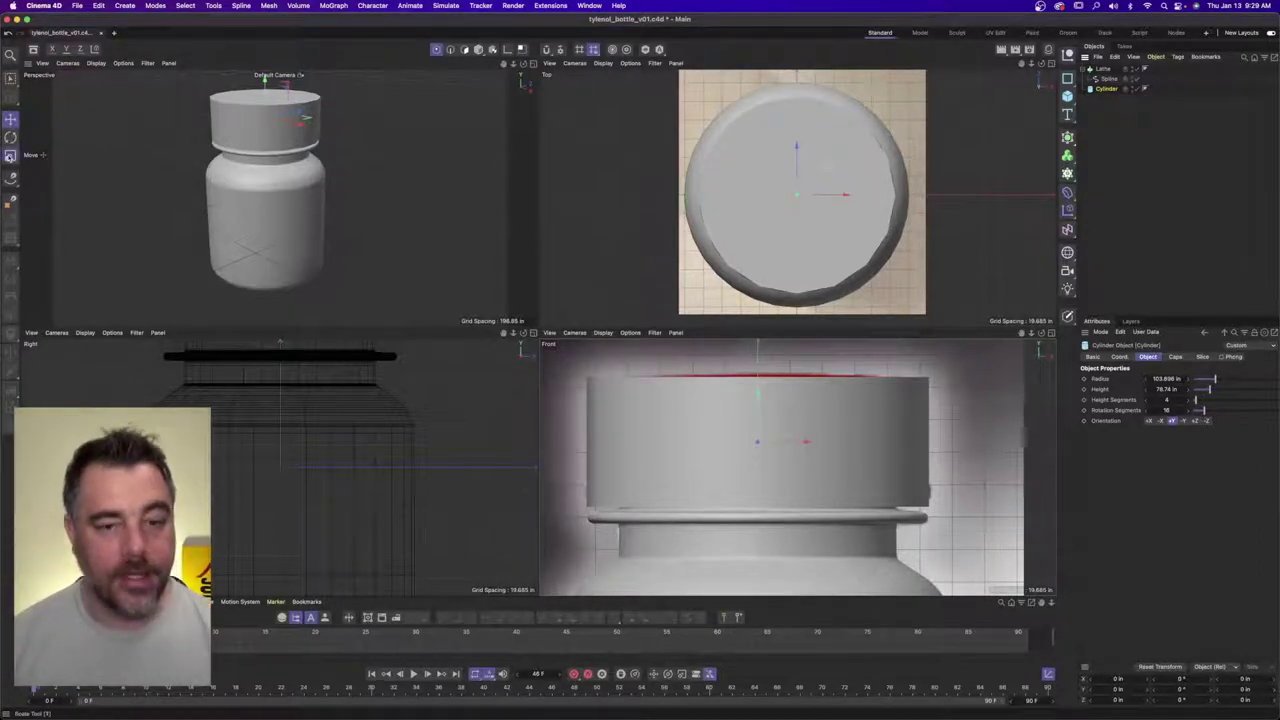
drag(848, 417, 813, 405)
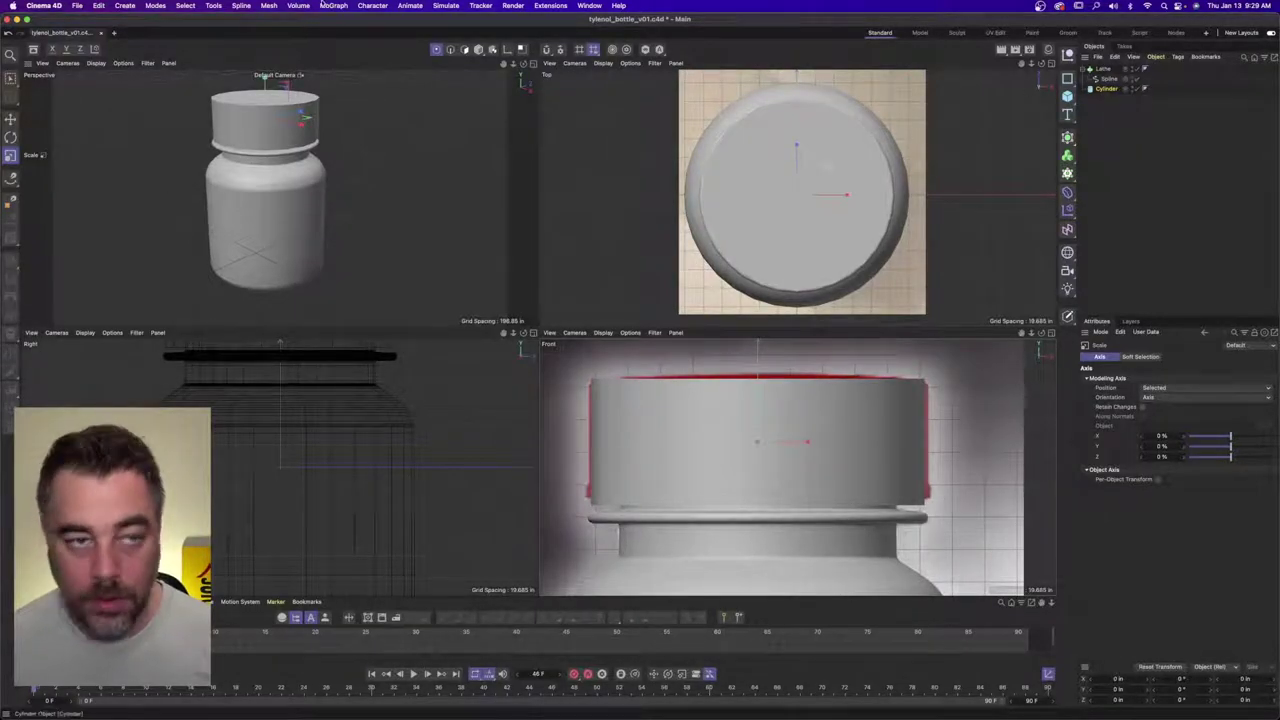
- In model mode, reduce the cylinder's height to about 60 in and raise it to about Y 148.6 in inside the cap's outline
click(478, 49)
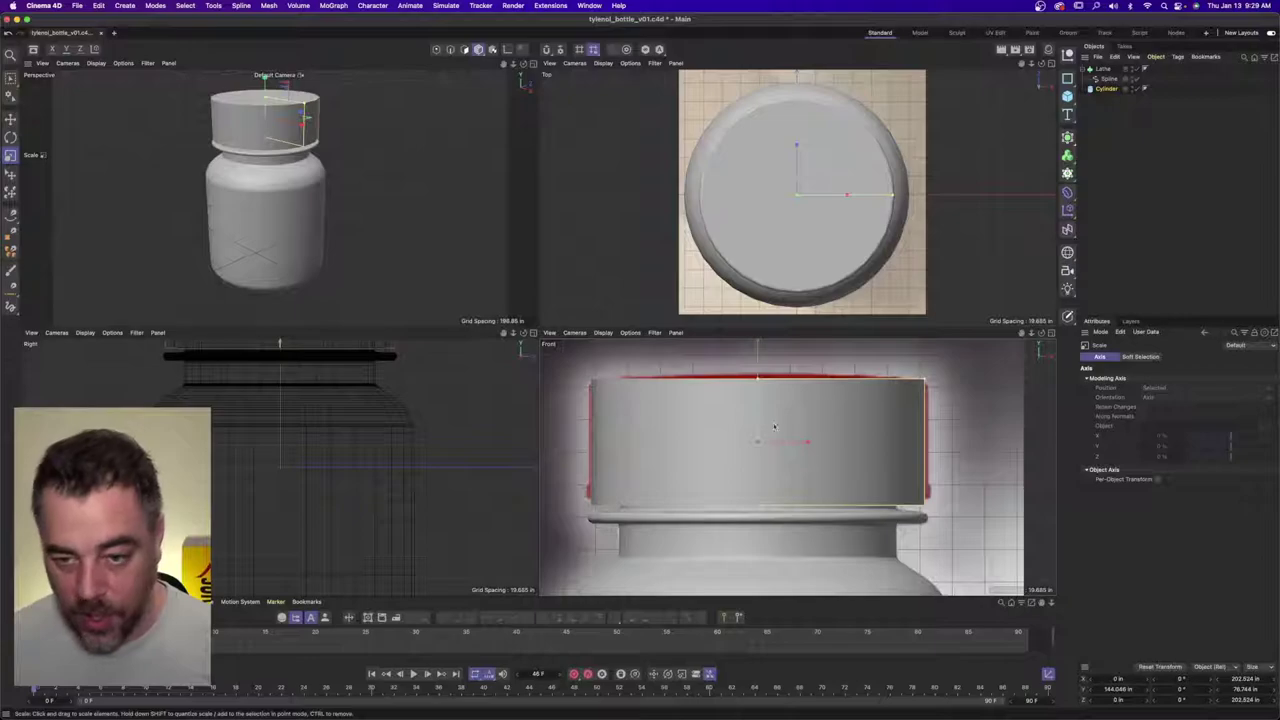
drag(758, 379, 757, 387)
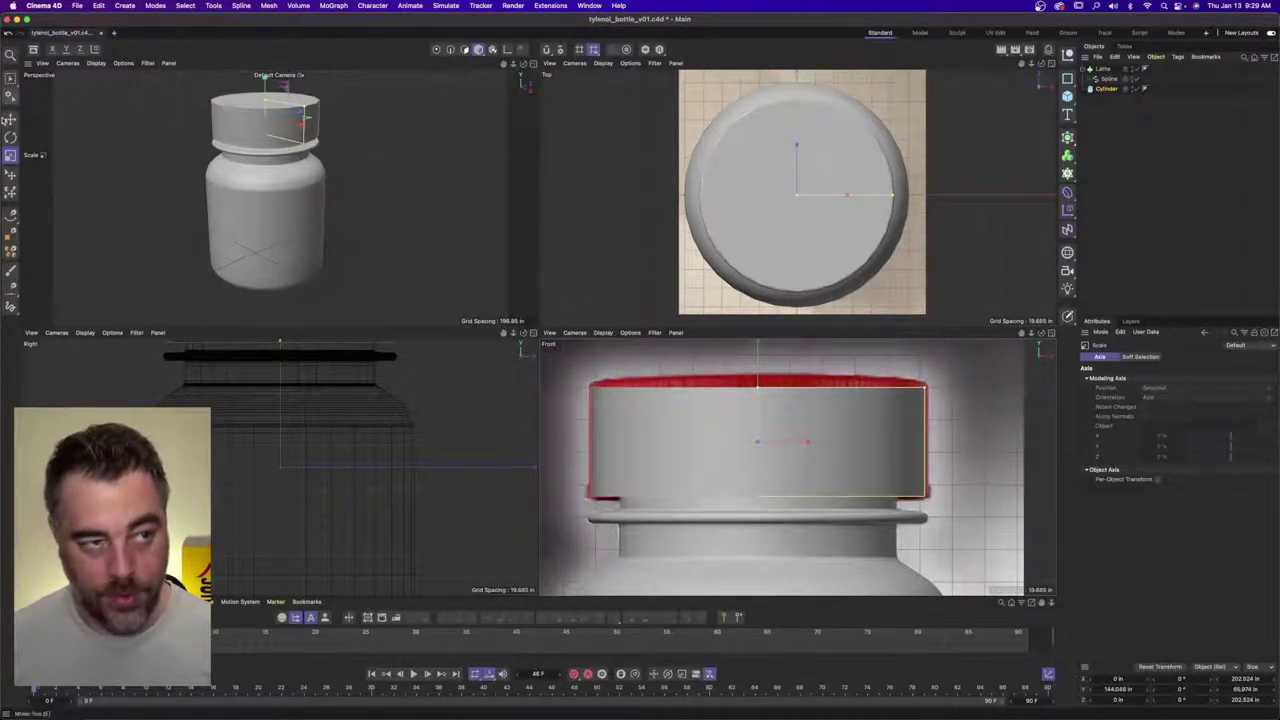
key(e)
drag(757, 412, 757, 386)
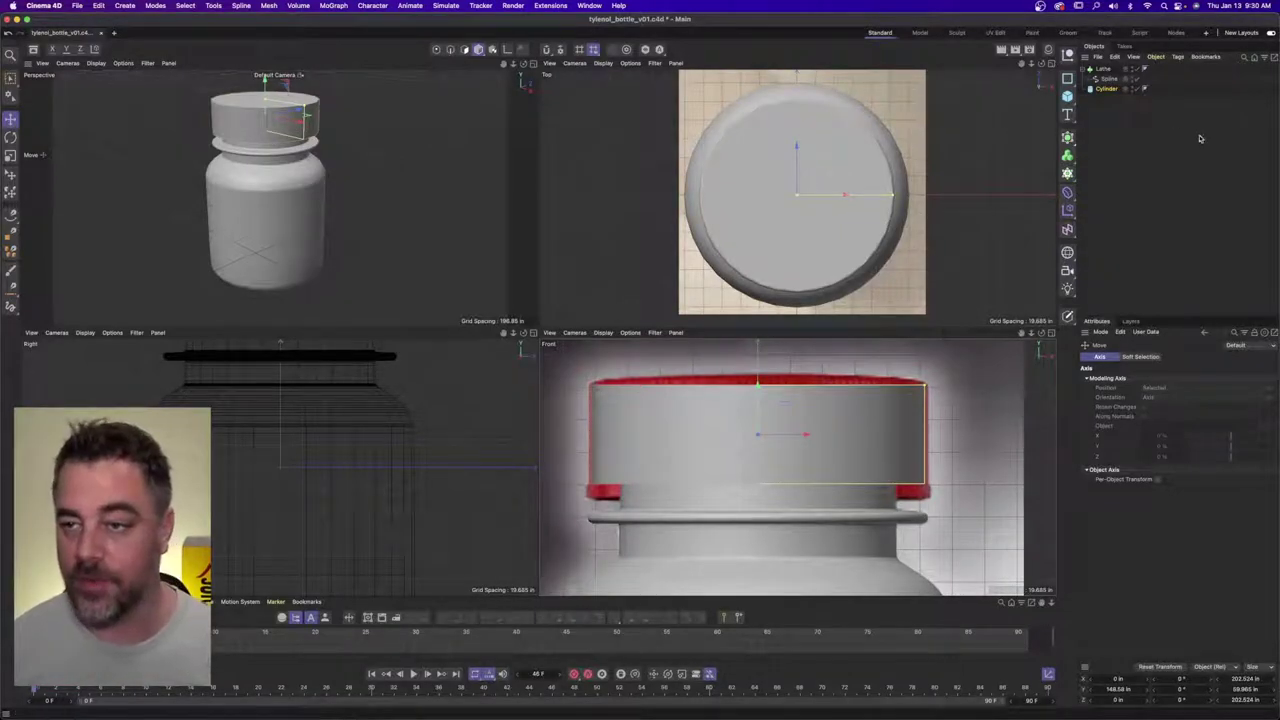
click(1068, 96)
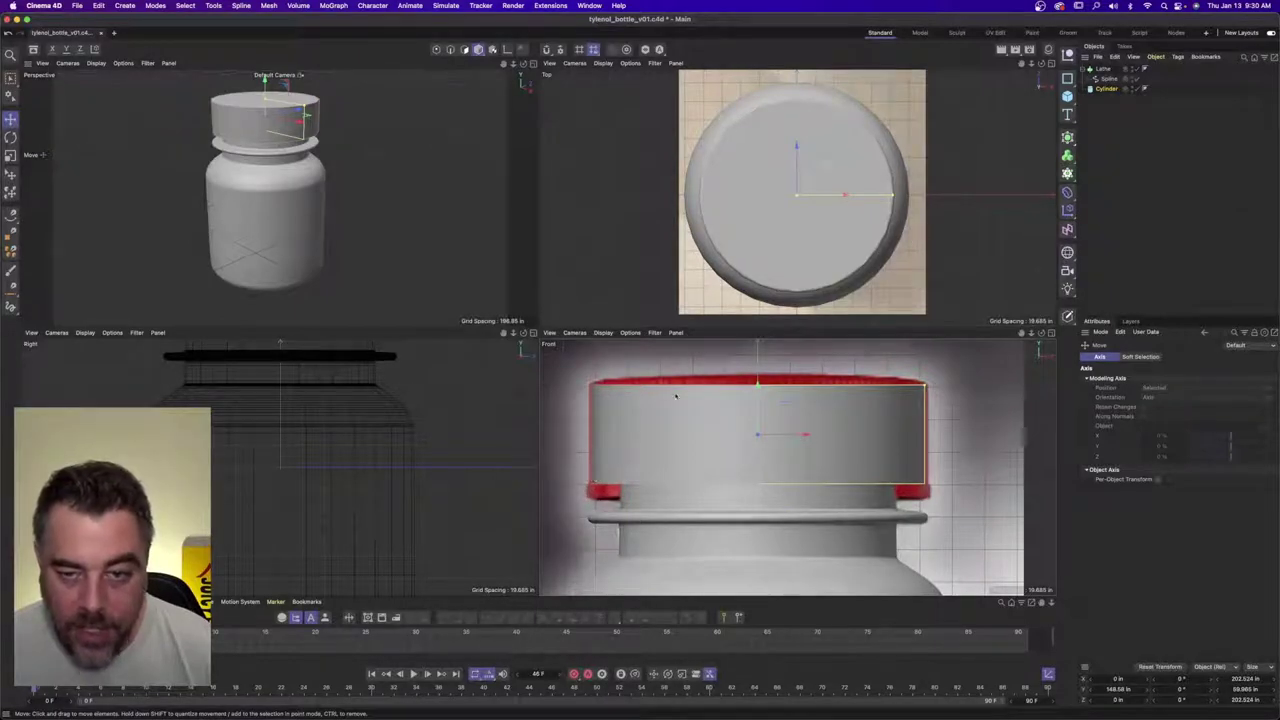
- Convert the cap cylinder to an editable polygon object and hide the lathed bottle in the viewports
click(1114, 92)
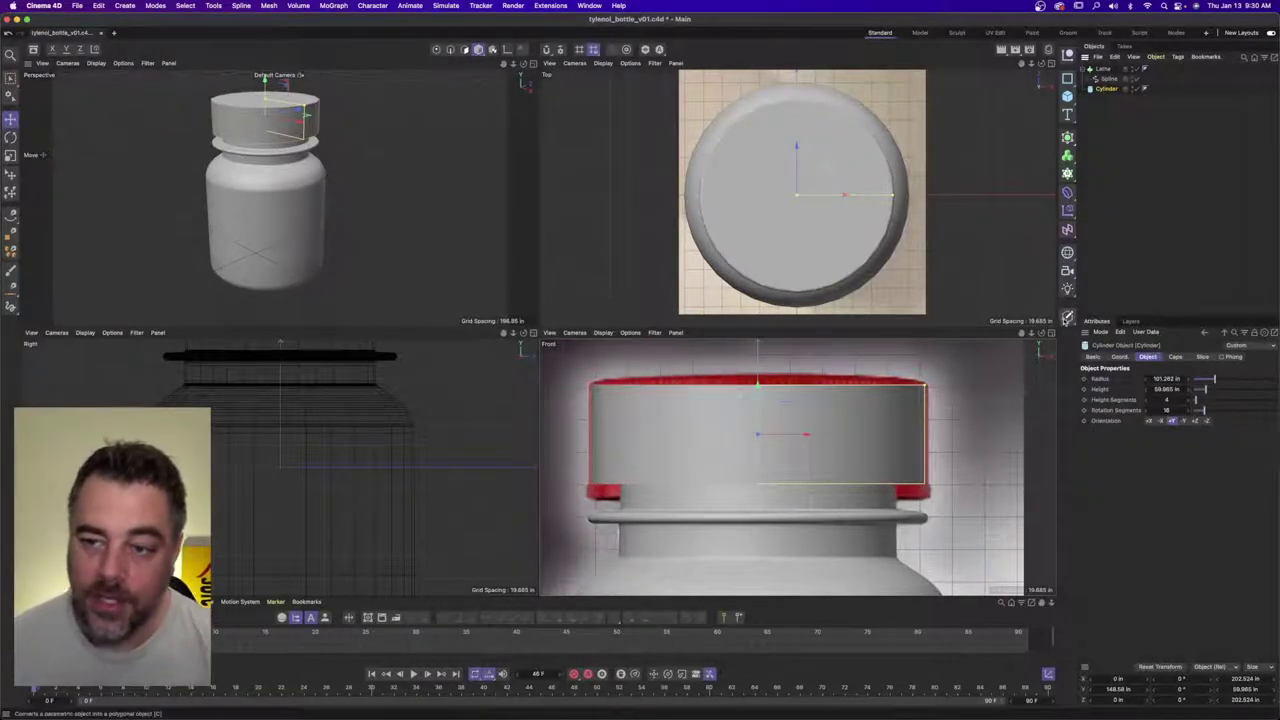
click(1066, 318)
alt+drag(129, 169, 320, 113)
alt+right_drag(320, 113, 400, 113)
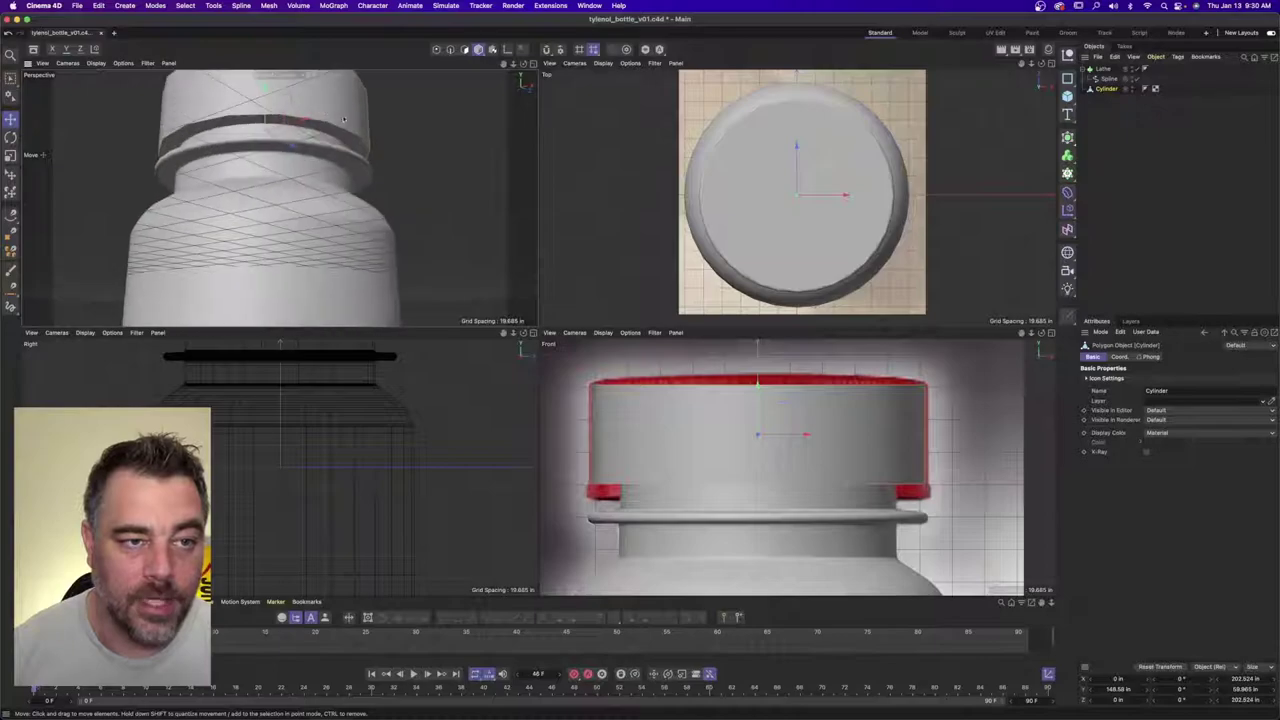
double_click(1132, 66)
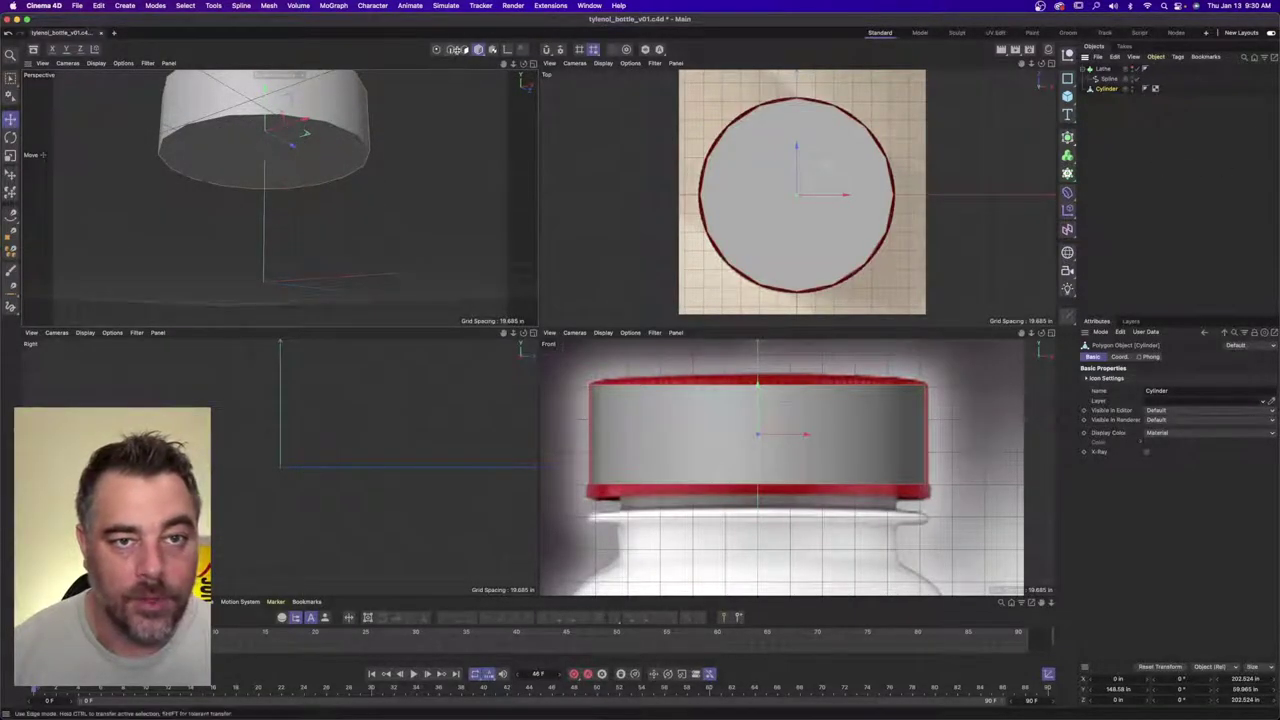
- In polygon mode, select all the polygons on the cylinder's underside with Live Selection
click(464, 50)
click(11, 78)
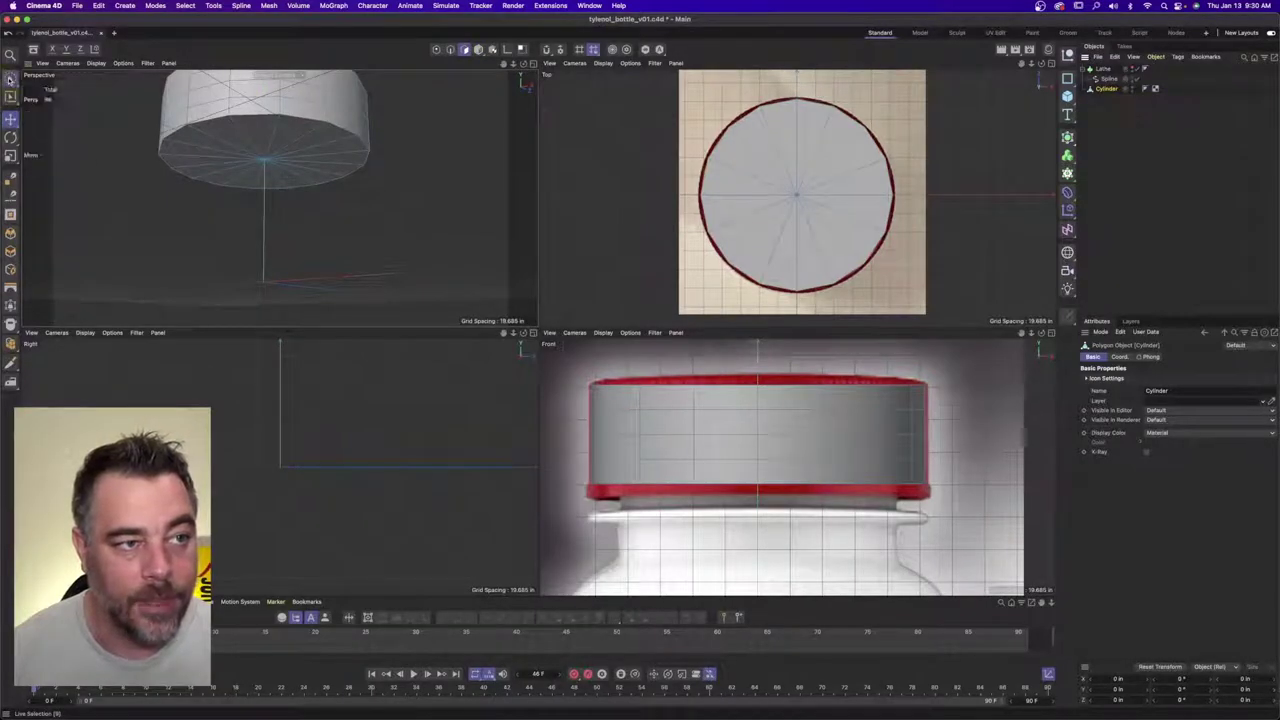
click(11, 78)
mouse_move(266, 143)
mouse_down()
mouse_move(294, 164)
mouse_move(259, 144)
mouse_up()
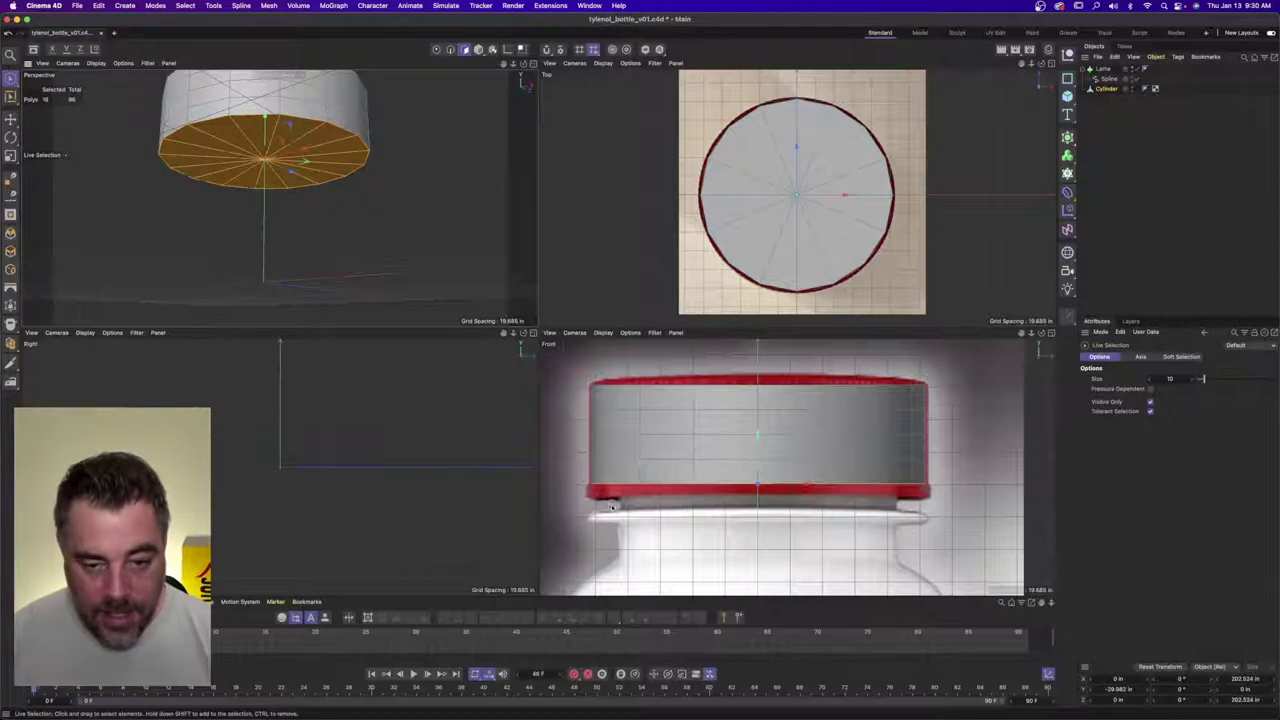
- Inset the underside polygons outward with an offset of about -2.56 in and lower them to about Y -30.58 in
scroll(600, 488, up, 2)
scroll(604, 494, up, 3)
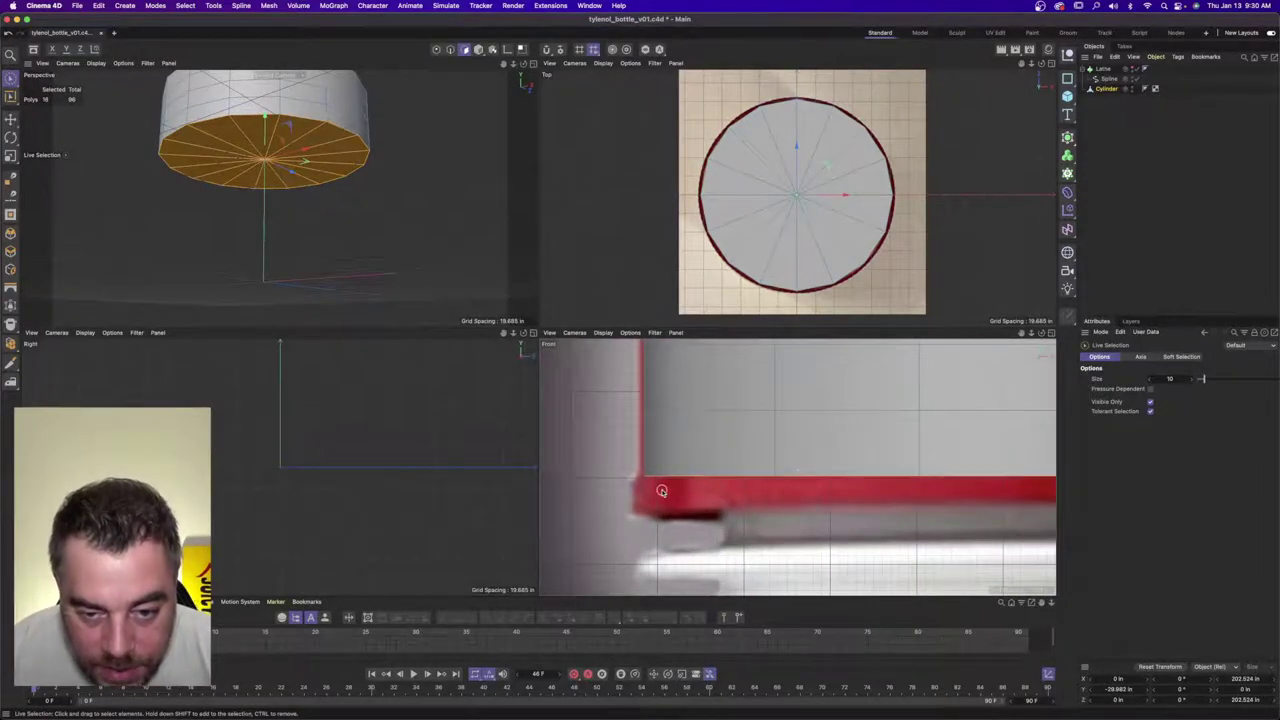
key(i)
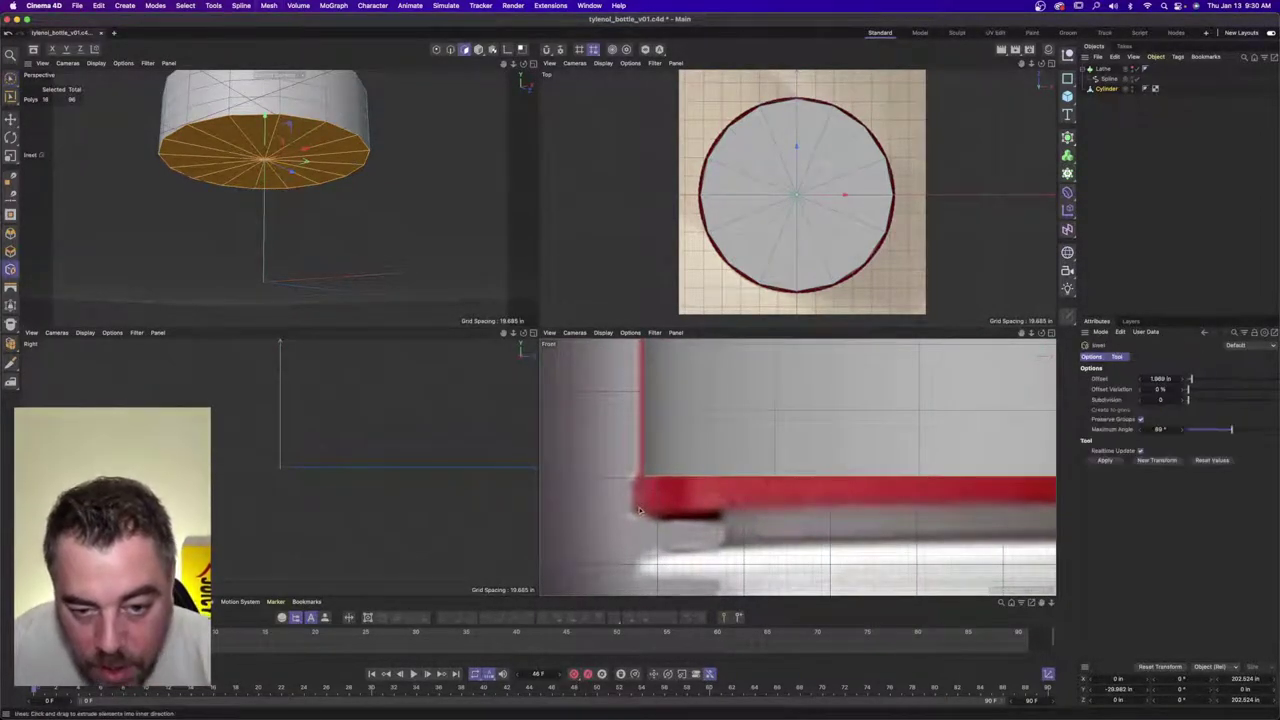
drag(641, 509, 621, 509)
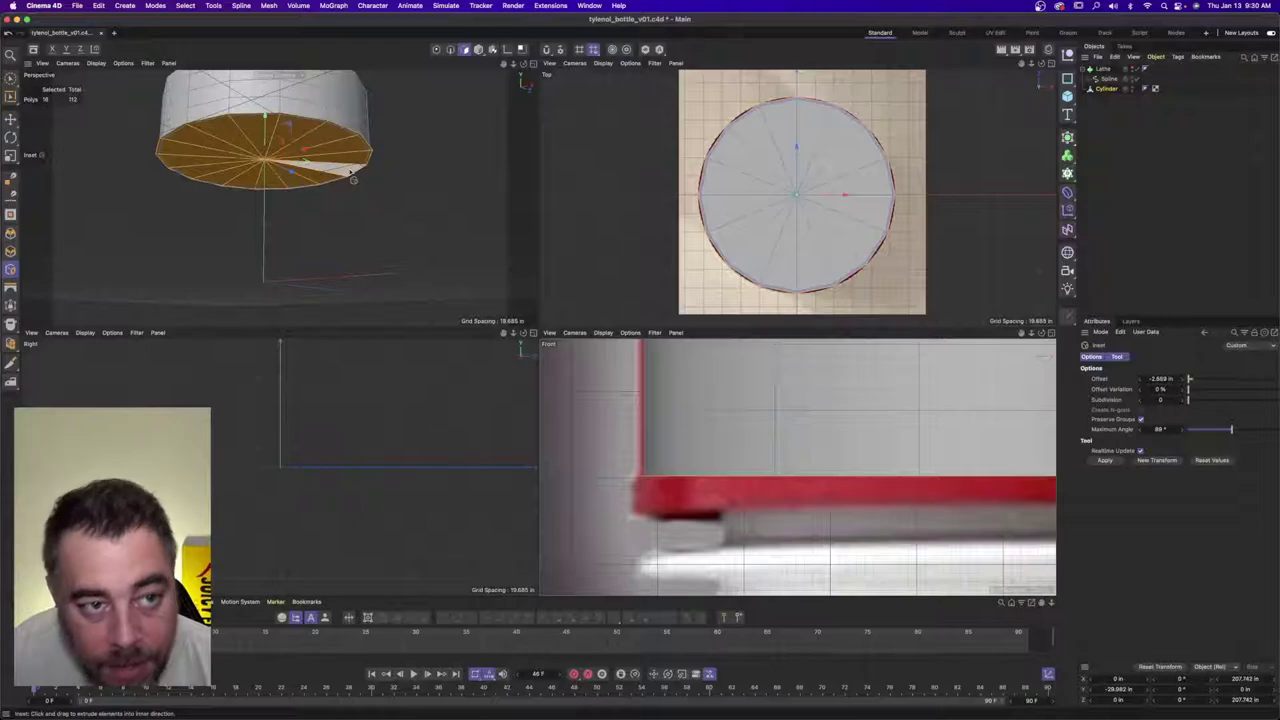
drag(265, 118, 265, 120)
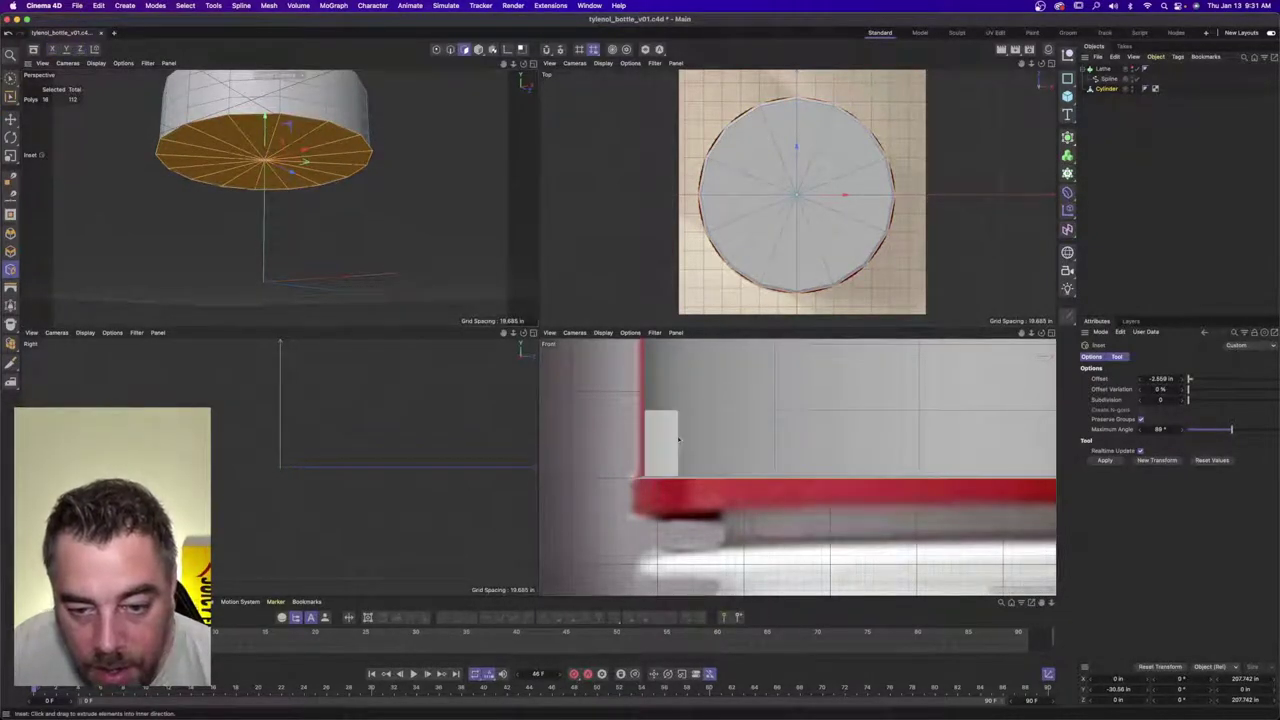
drag(630, 500, 584, 500)
key(super+z)
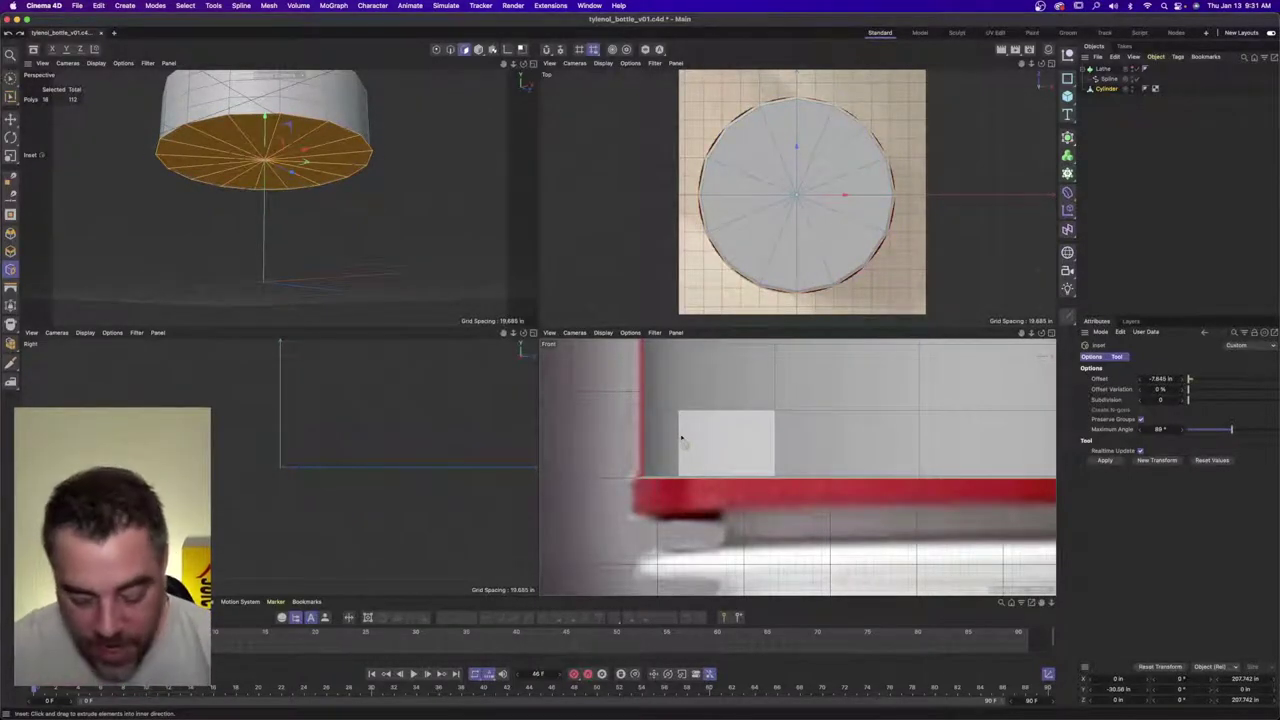
drag(383, 202, 423, 202)
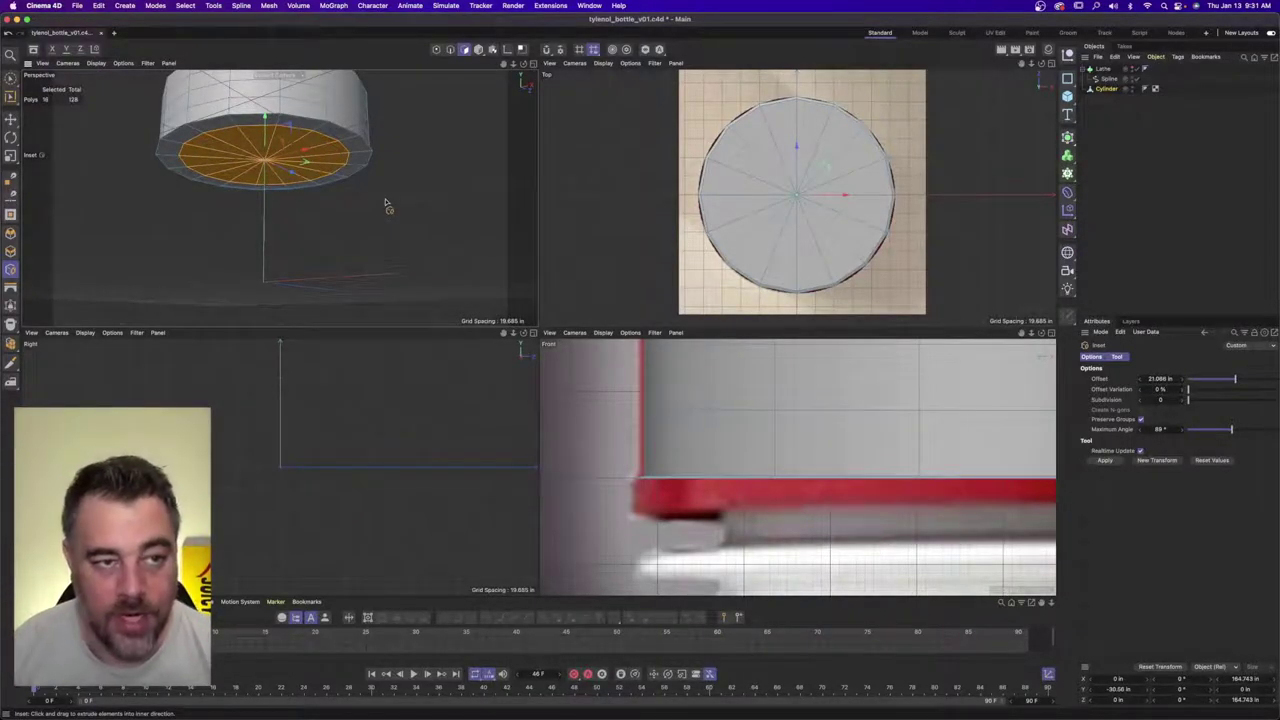
key(super+z)
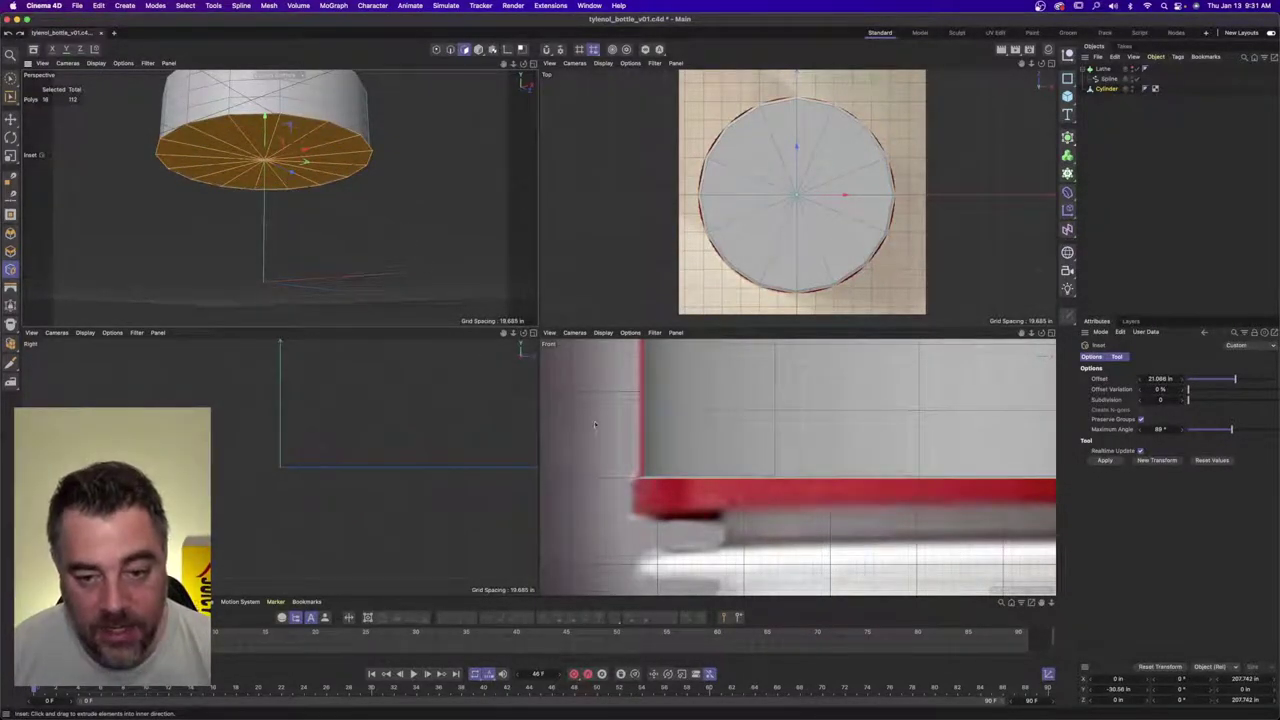
- Extrude the widened underside polygons down about 7.87 in to form the cap's bottom lip
key(d)
mouse_move(329, 214)
mouse_down()
mouse_move(377, 214)
mouse_move(339, 214)
mouse_up()
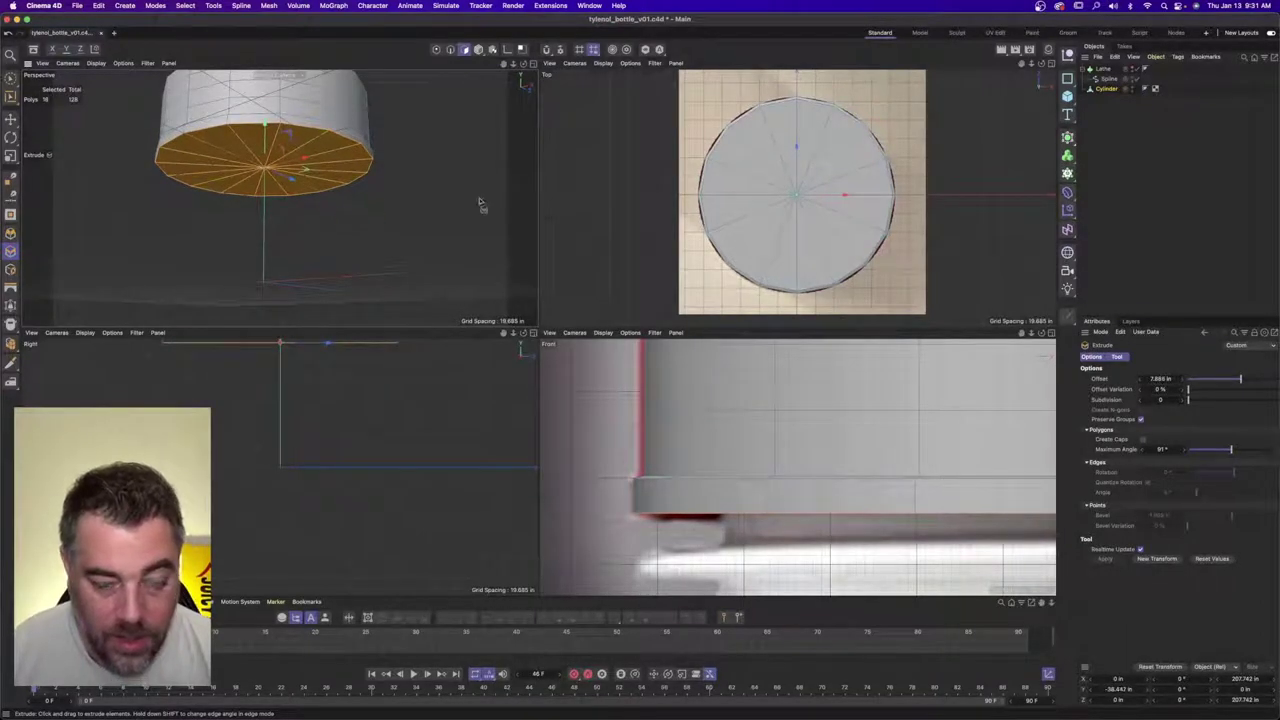
alt+drag(253, 116, 309, 163)
alt+right_drag(309, 163, 286, 127)
alt+middle_drag(286, 127, 303, 234)
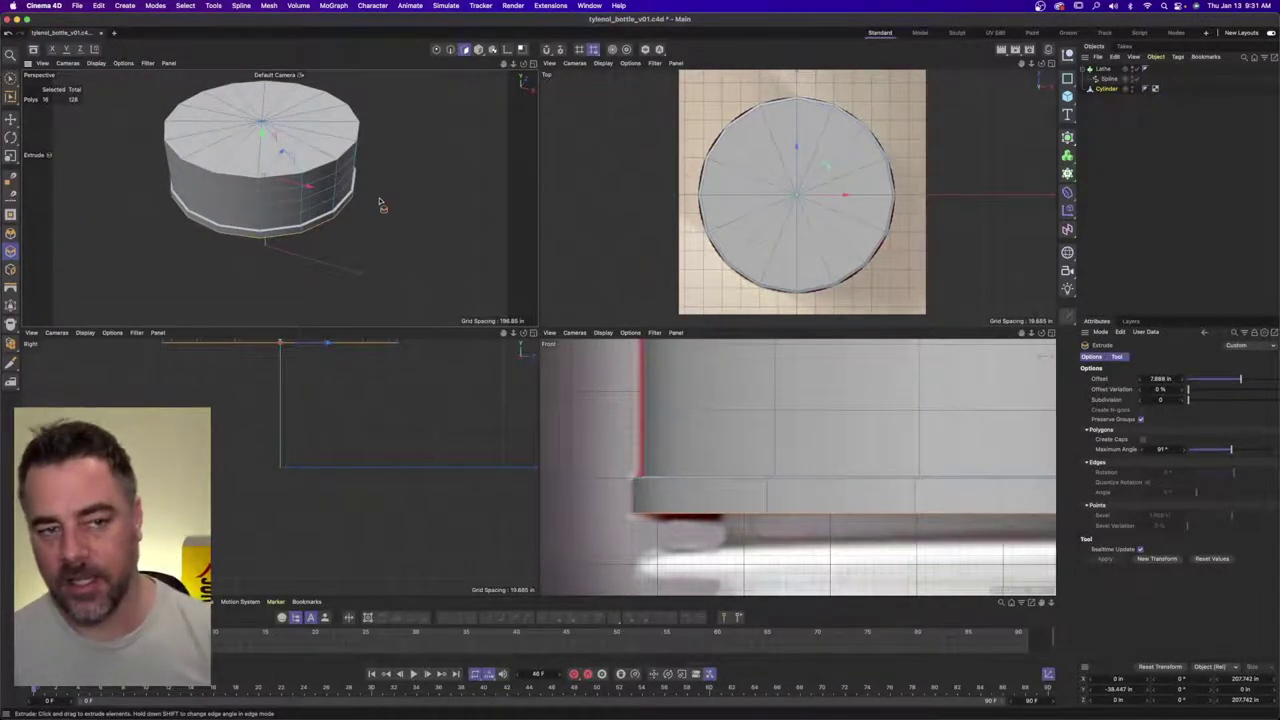
- Deselect the cylinder and show the lathed bottle in the viewports again
click(1106, 151)
alt+right_drag(392, 209, 290, 206)
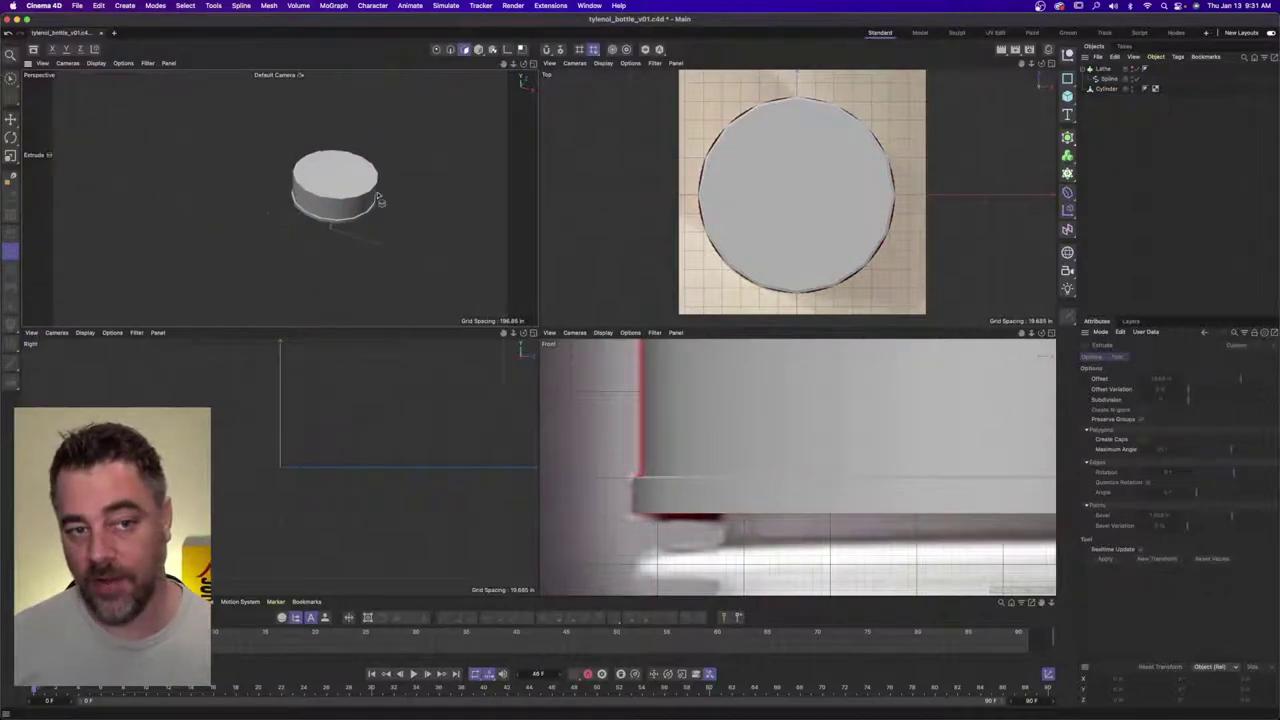
click(1133, 68)
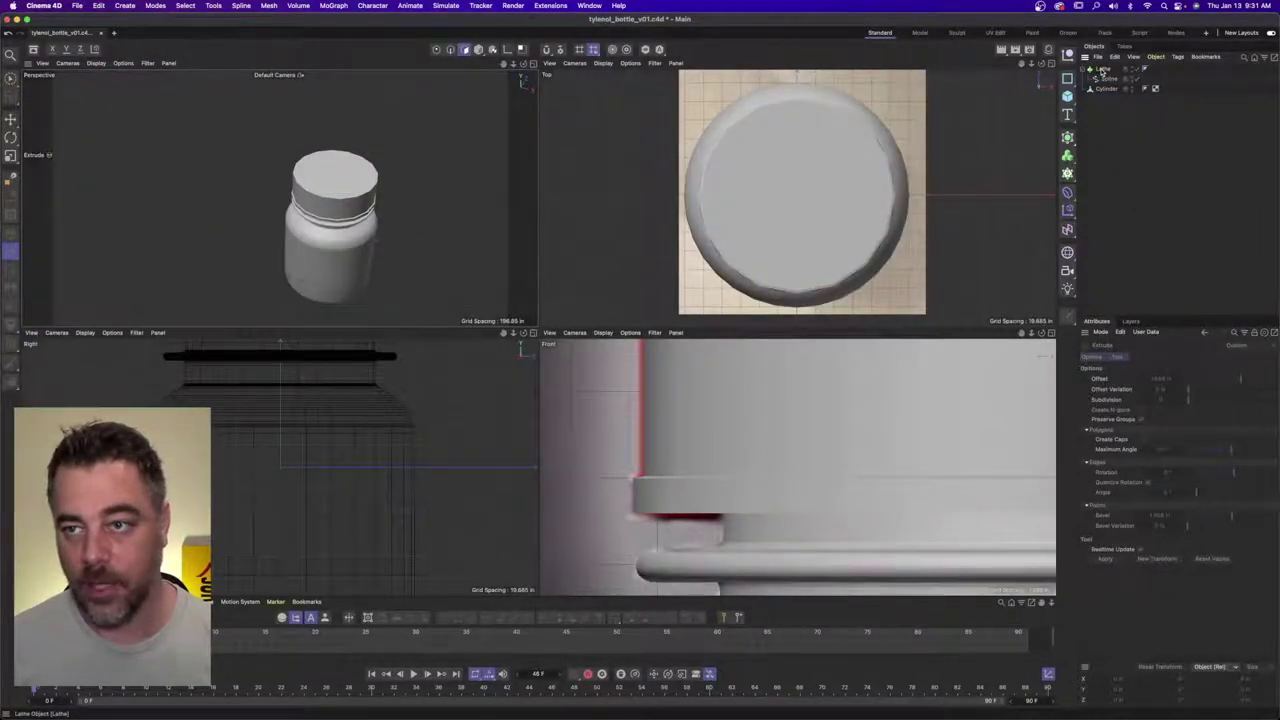
- Try a coarser subdivision of 12 on the bottle's Lathe and restore it to 32
click(1103, 68)
click(1158, 357)
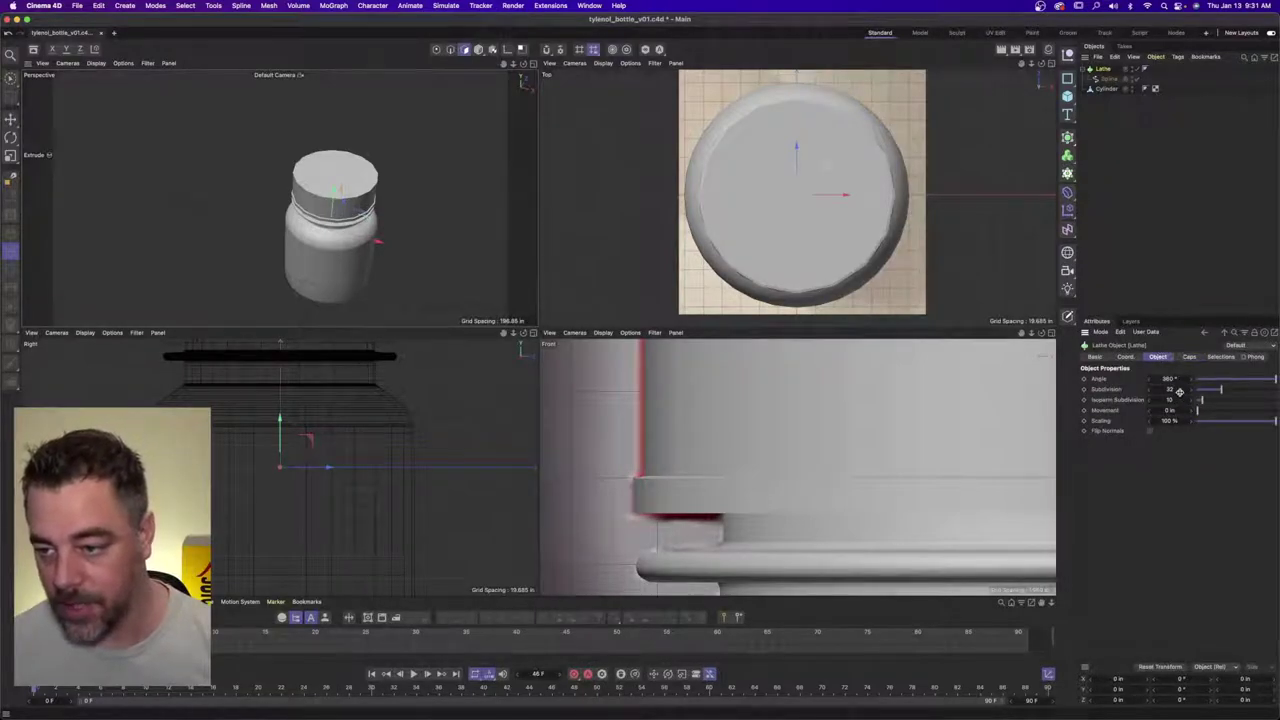
double_click(1178, 391)
text(12)
key(Return)
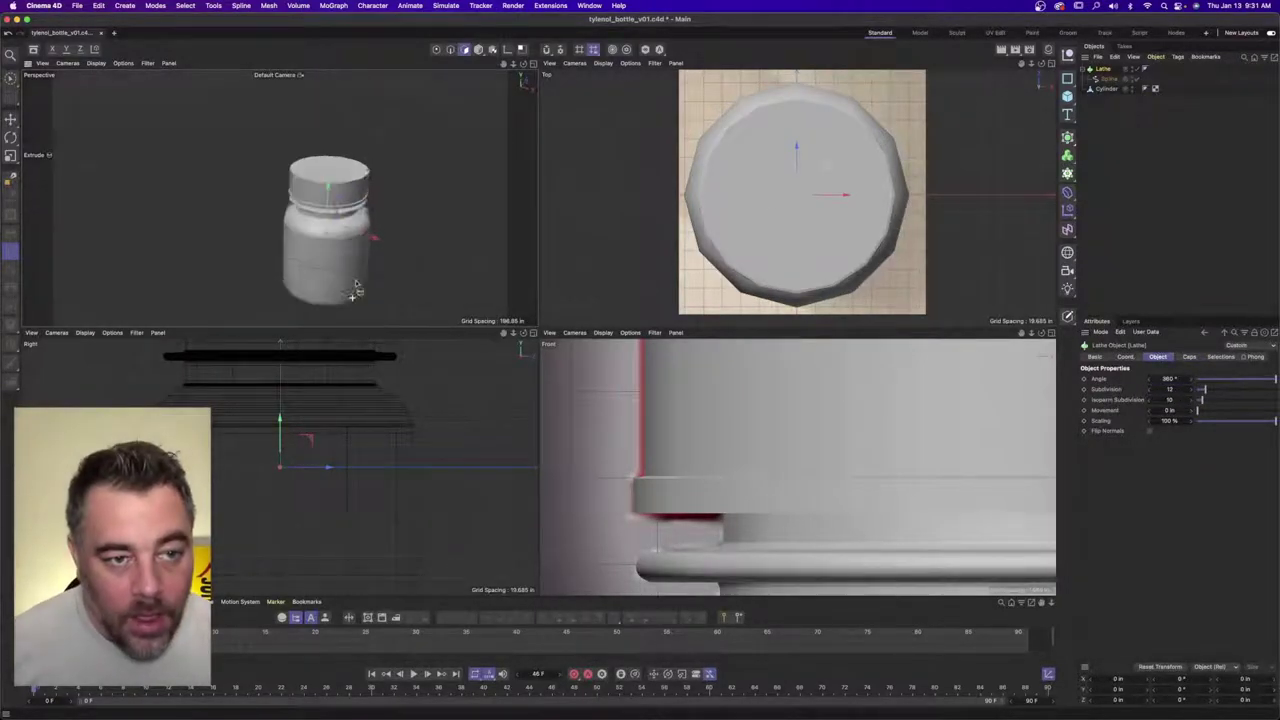
scroll(340, 210, up, 4)
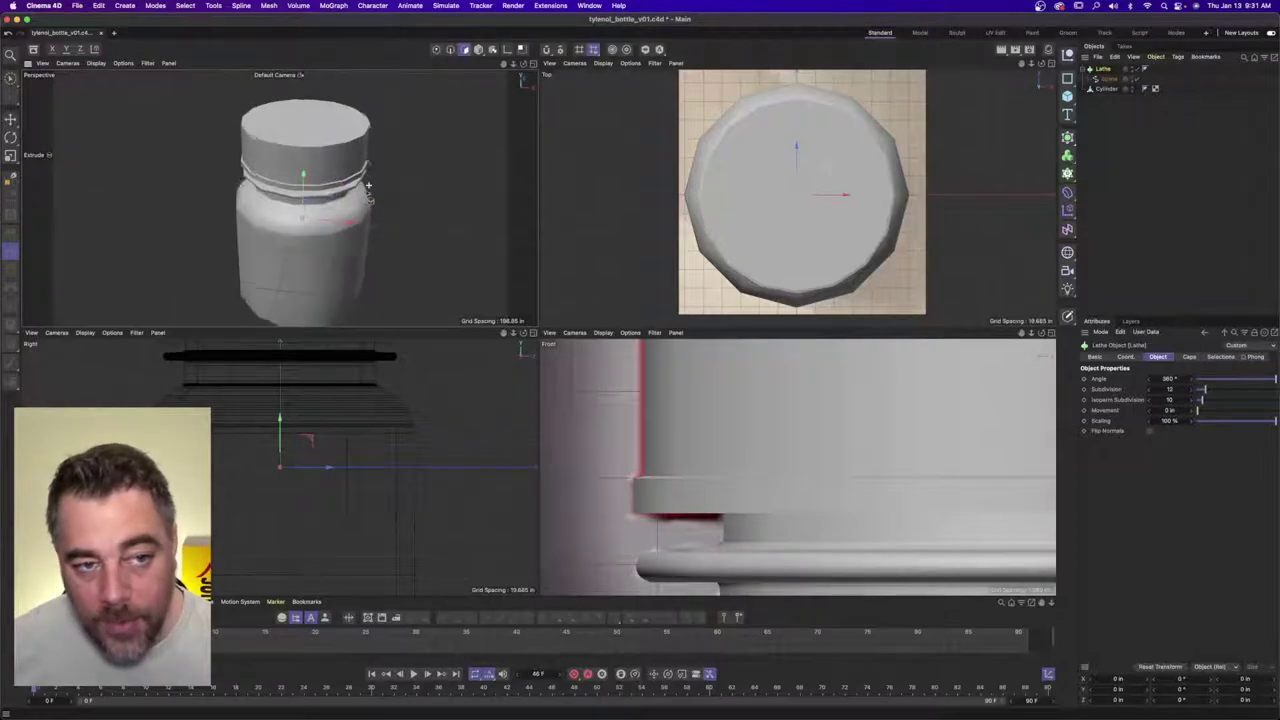
scroll(290, 205, down, 4)
scroll(389, 205, up, 3)
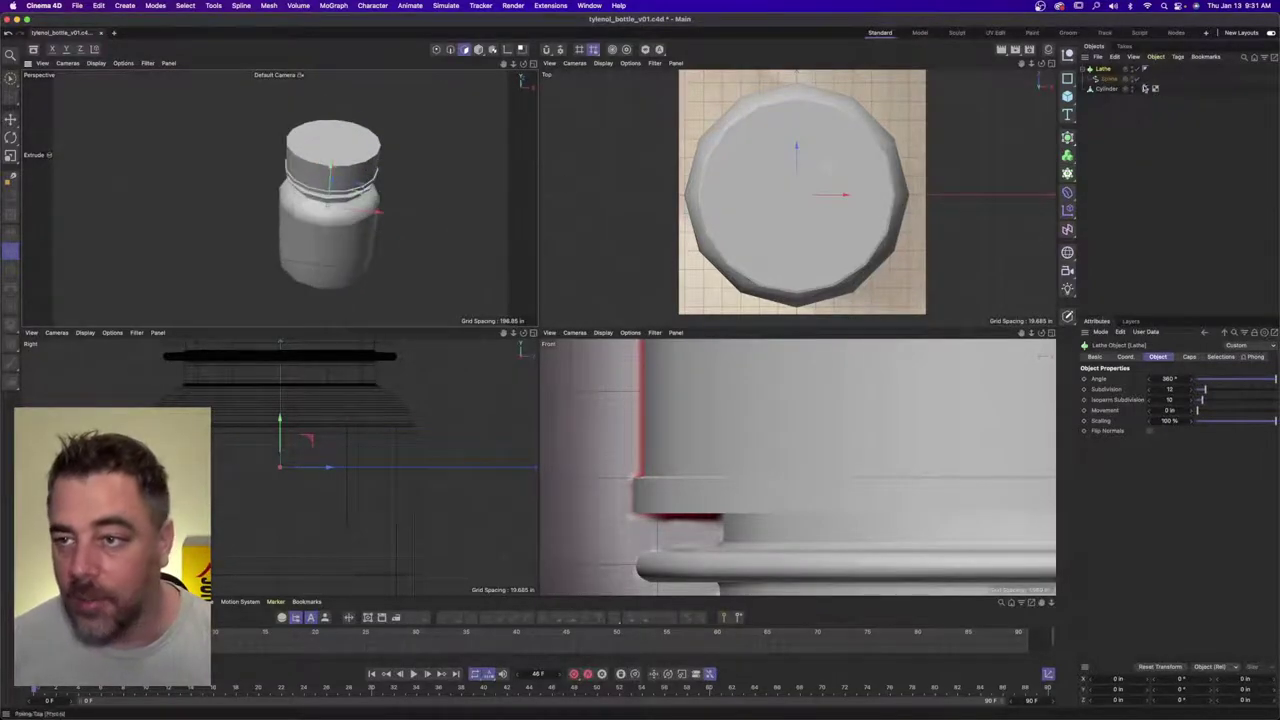
click(1172, 389)
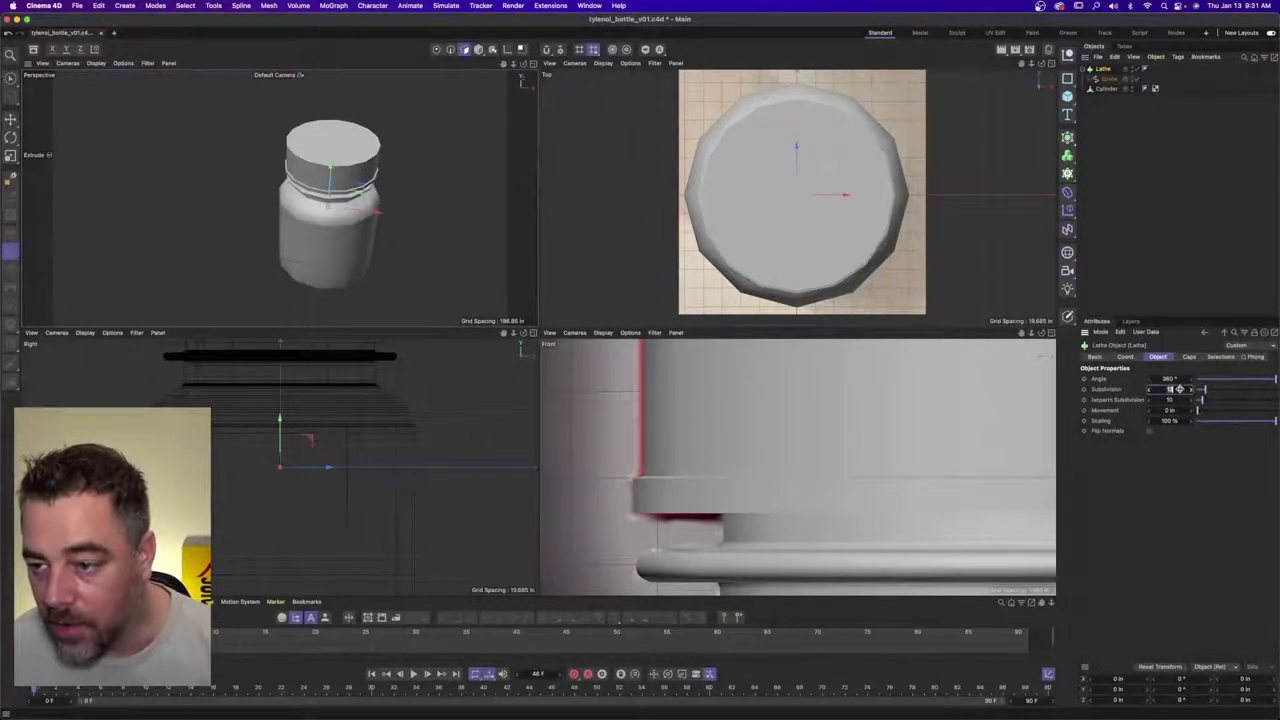
text(32)
key(Return)
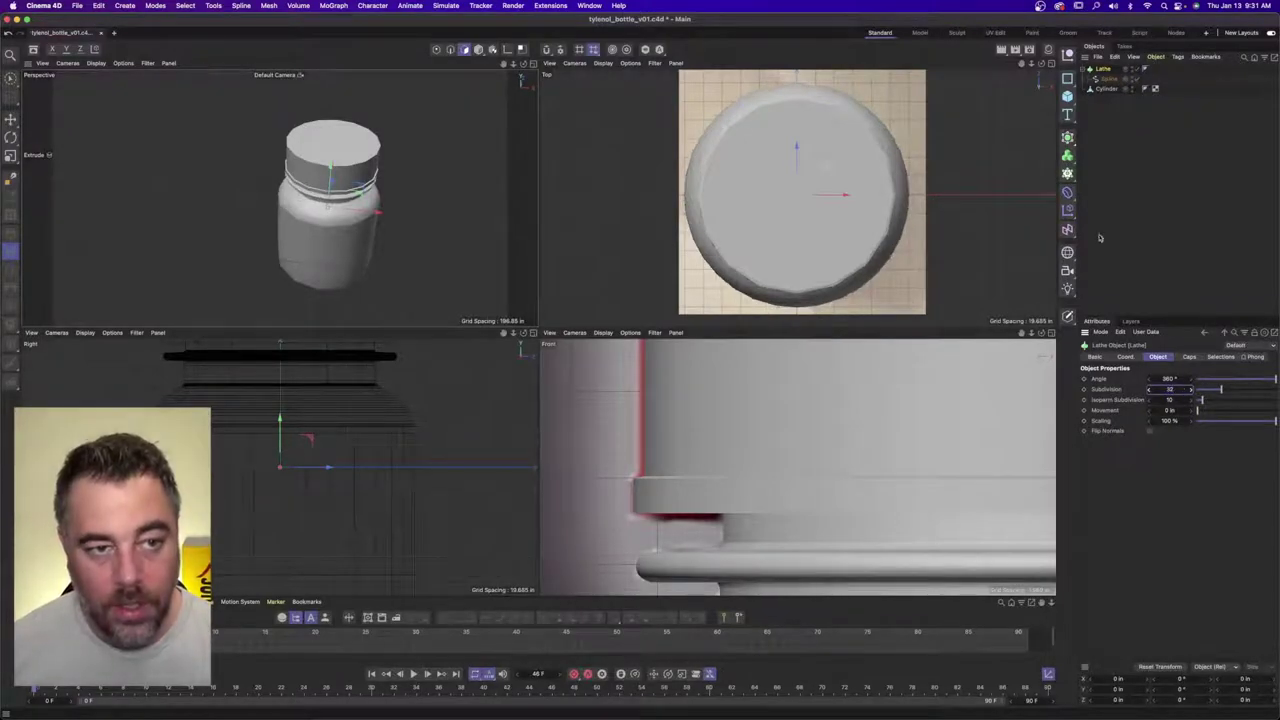
- Add a Subdivision Surface with the cap cylinder as its child and examine the smoothed cap's top and lip
click(1104, 89)
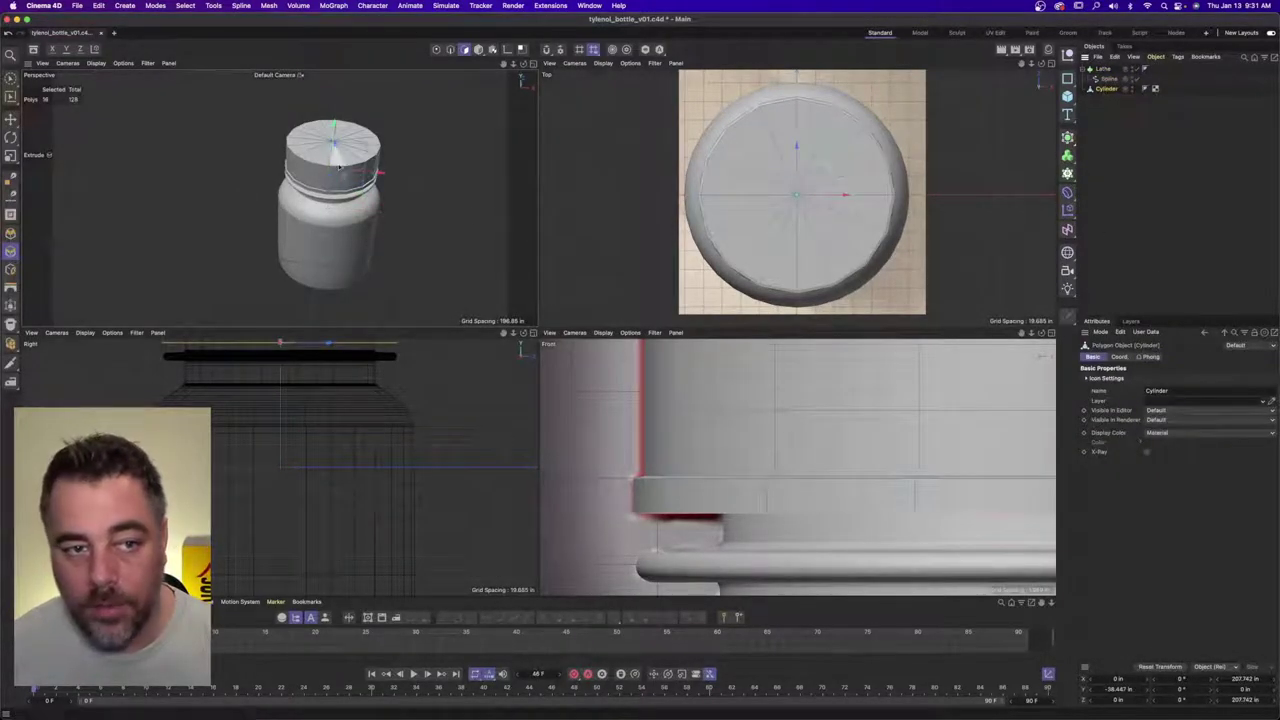
alt+drag(314, 180, 320, 168)
scroll(320, 167, up, 5)
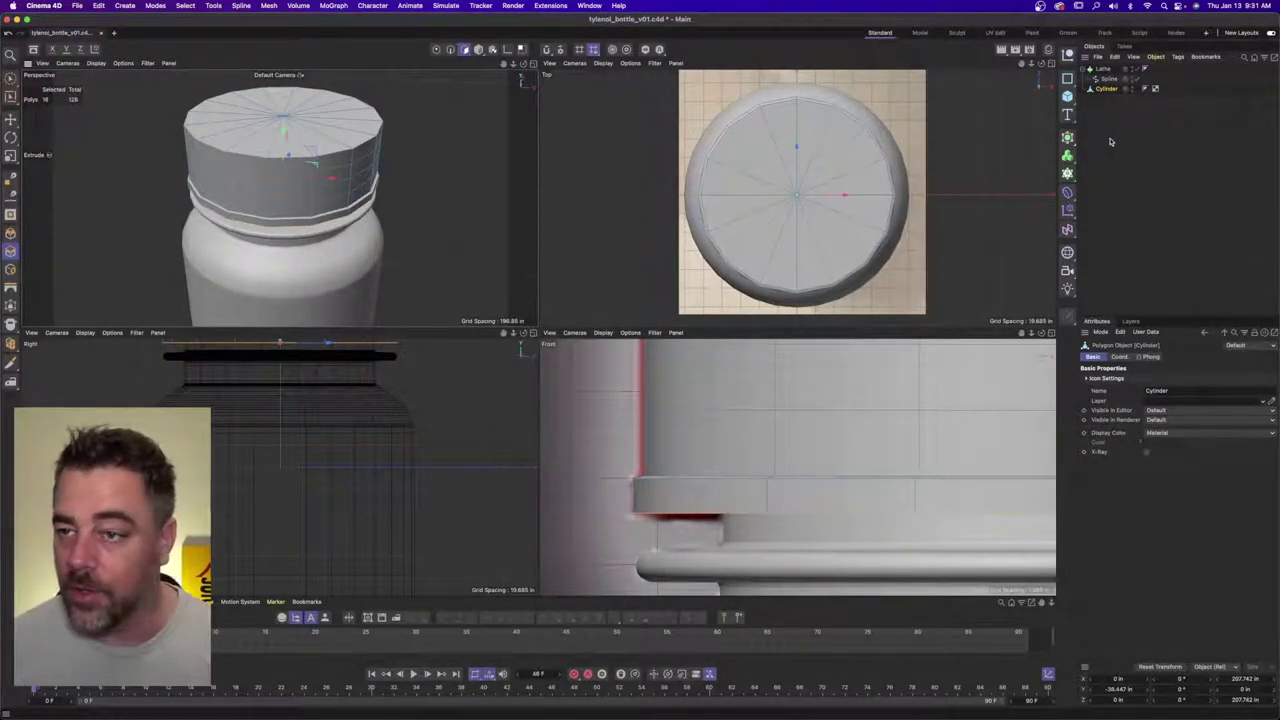
click(1067, 137)
click(1116, 148)
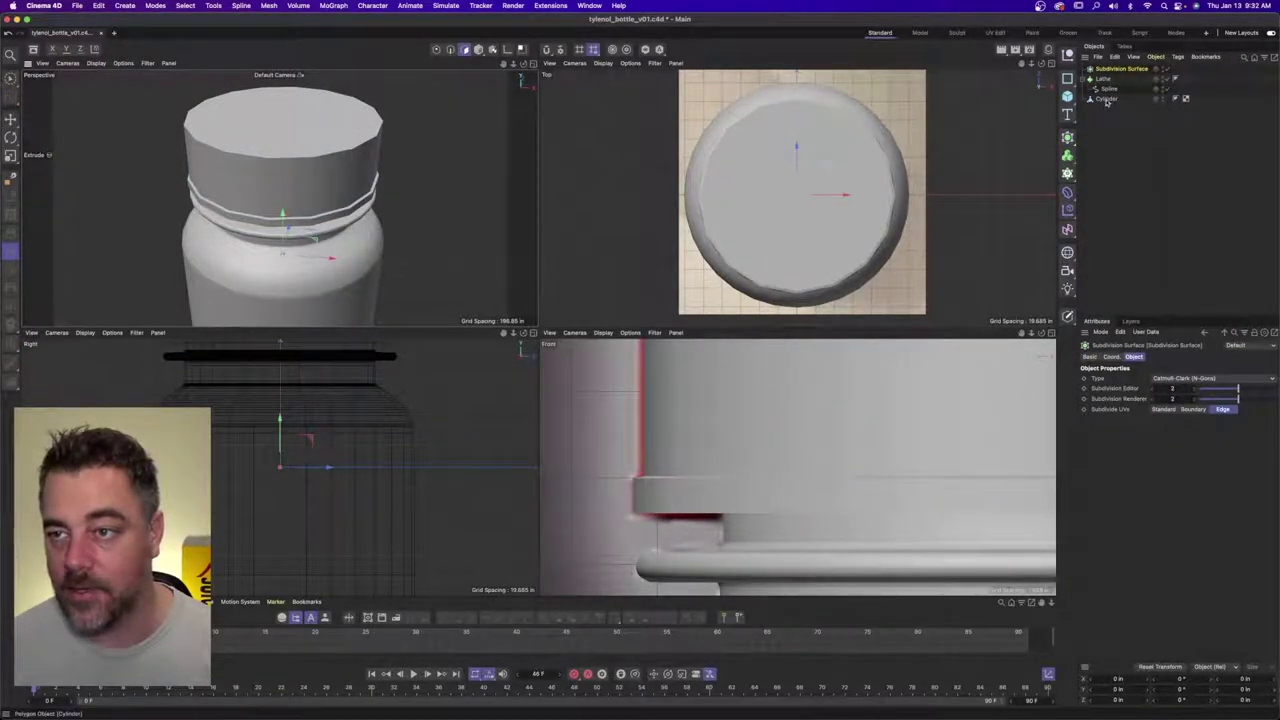
drag(1107, 100, 1121, 70)
key(q)
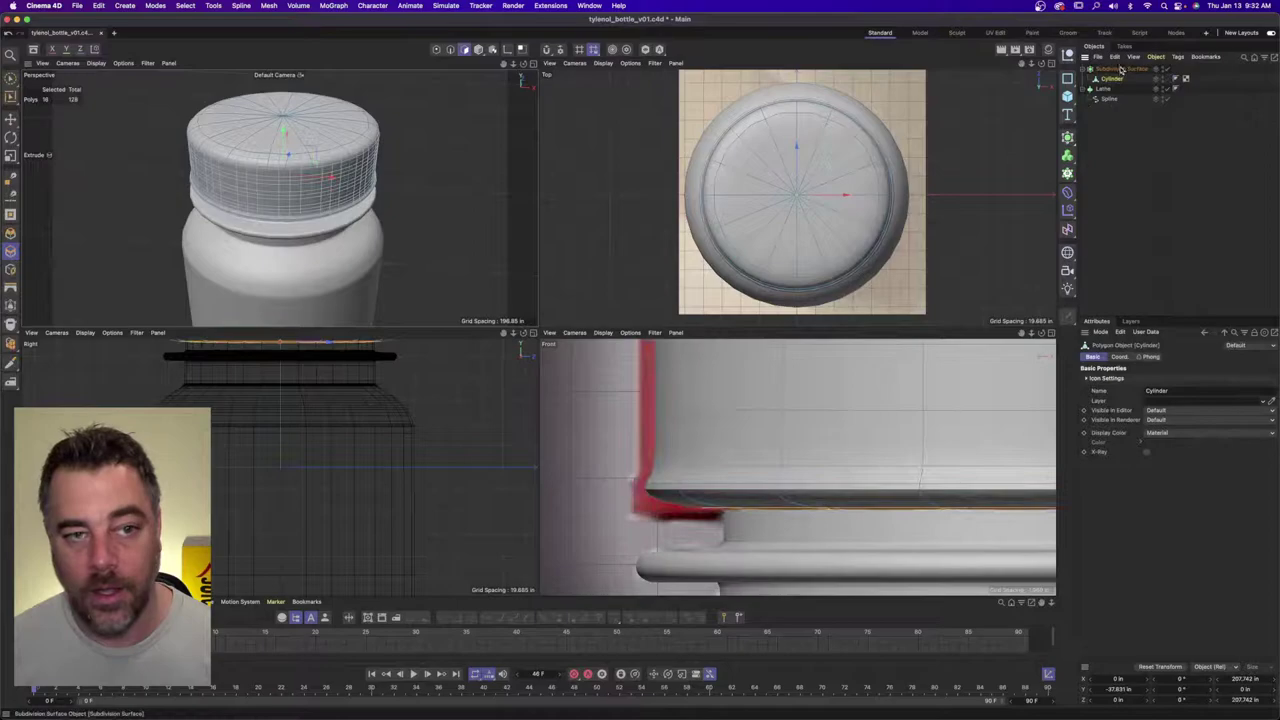
click(1106, 171)
alt+drag(298, 210, 293, 154)
scroll(280, 190, up, 5)
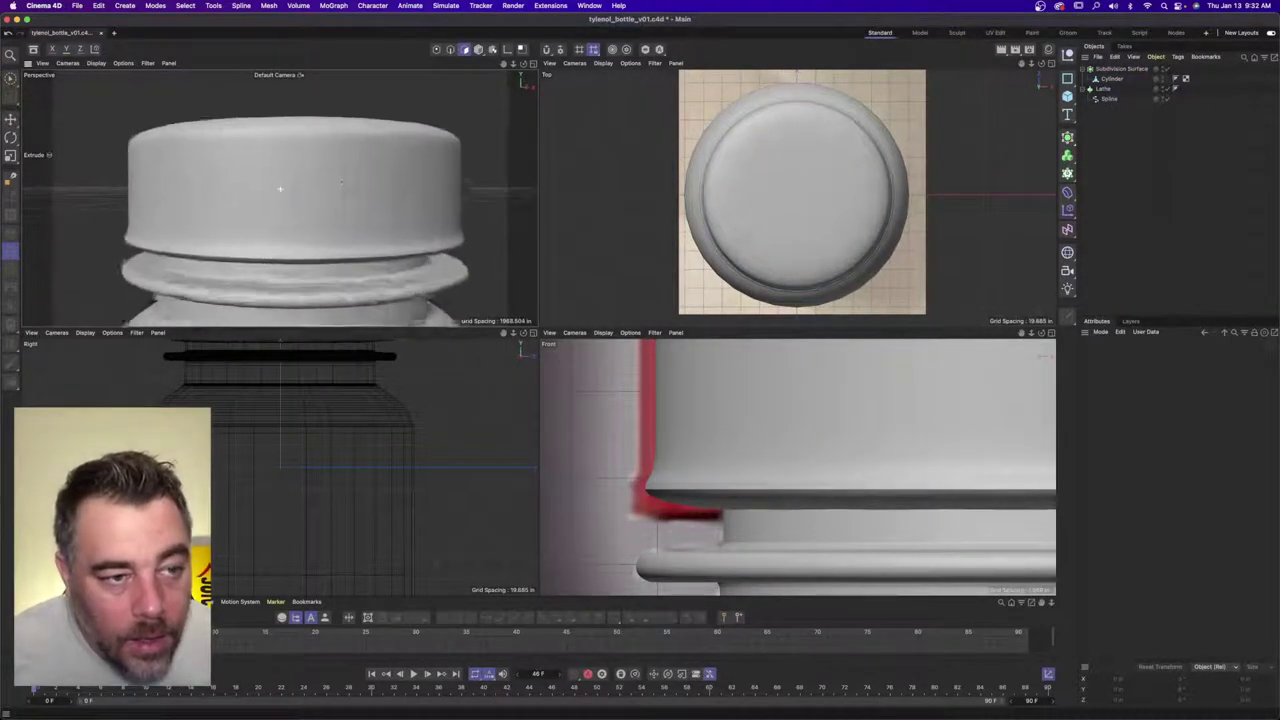
alt+drag(217, 261, 217, 240)
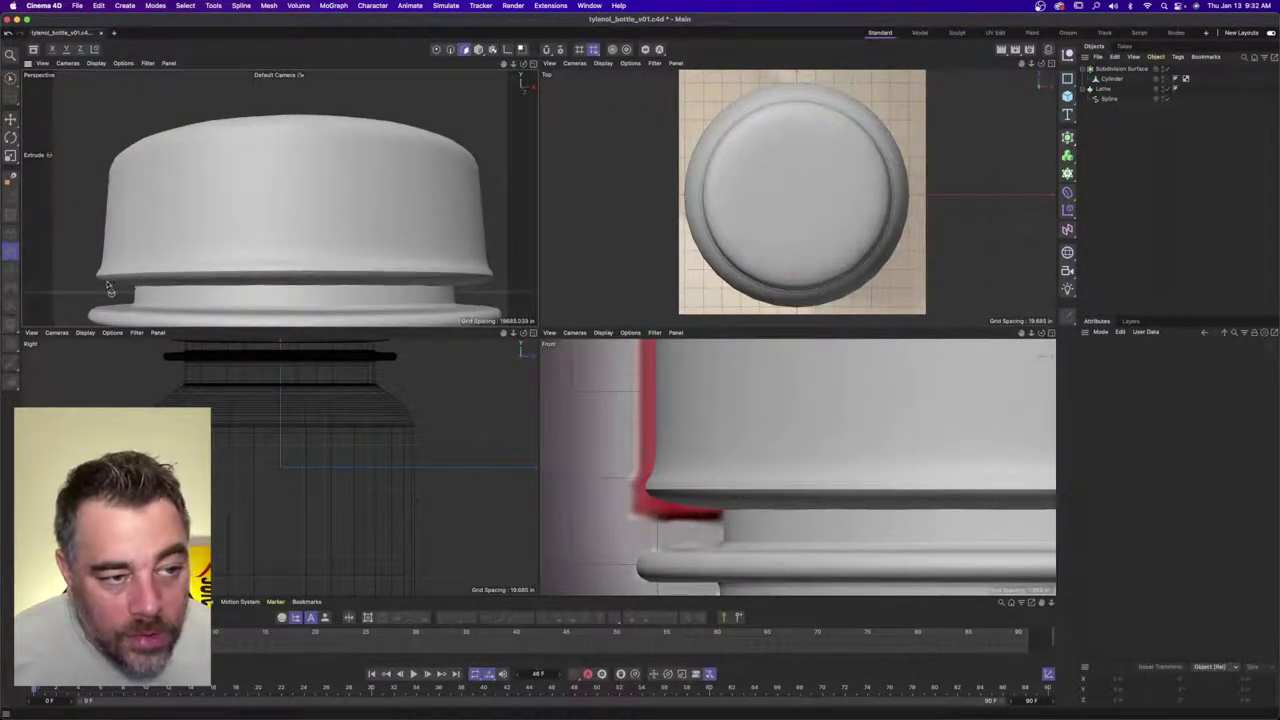
- Turn off the Subdivision Surface and, in a maximised perspective view, add a loop cut near the lip's bottom edge at about 5.6% offset
click(1112, 78)
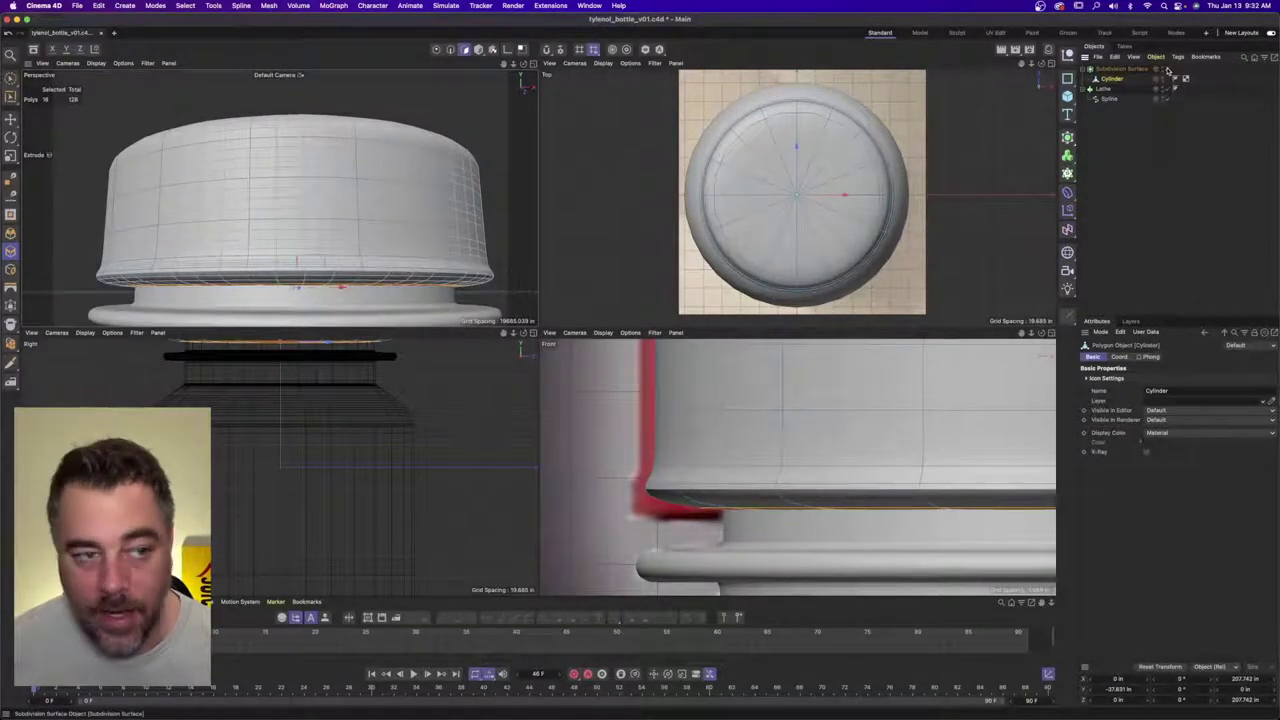
middle_click(325, 92)
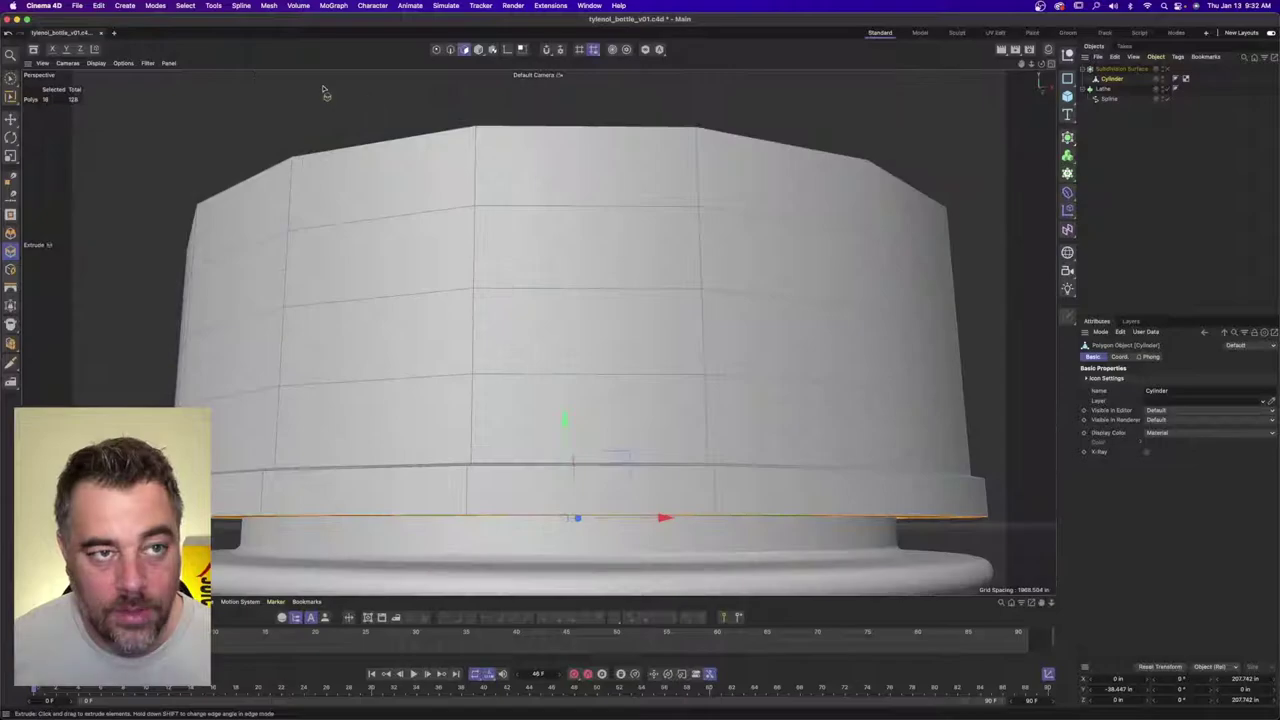
click(269, 5)
mouse_move(285, 135)
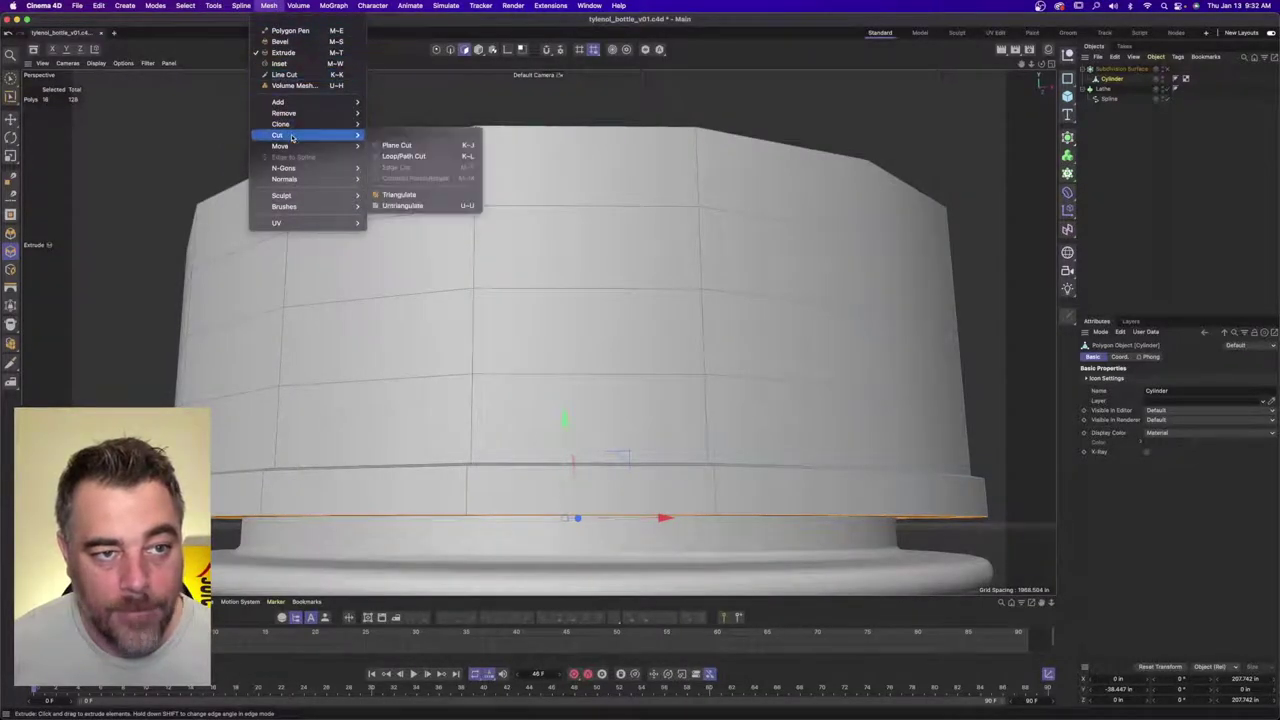
click(420, 156)
alt+drag(483, 457, 474, 249)
alt+right_drag(474, 249, 537, 331)
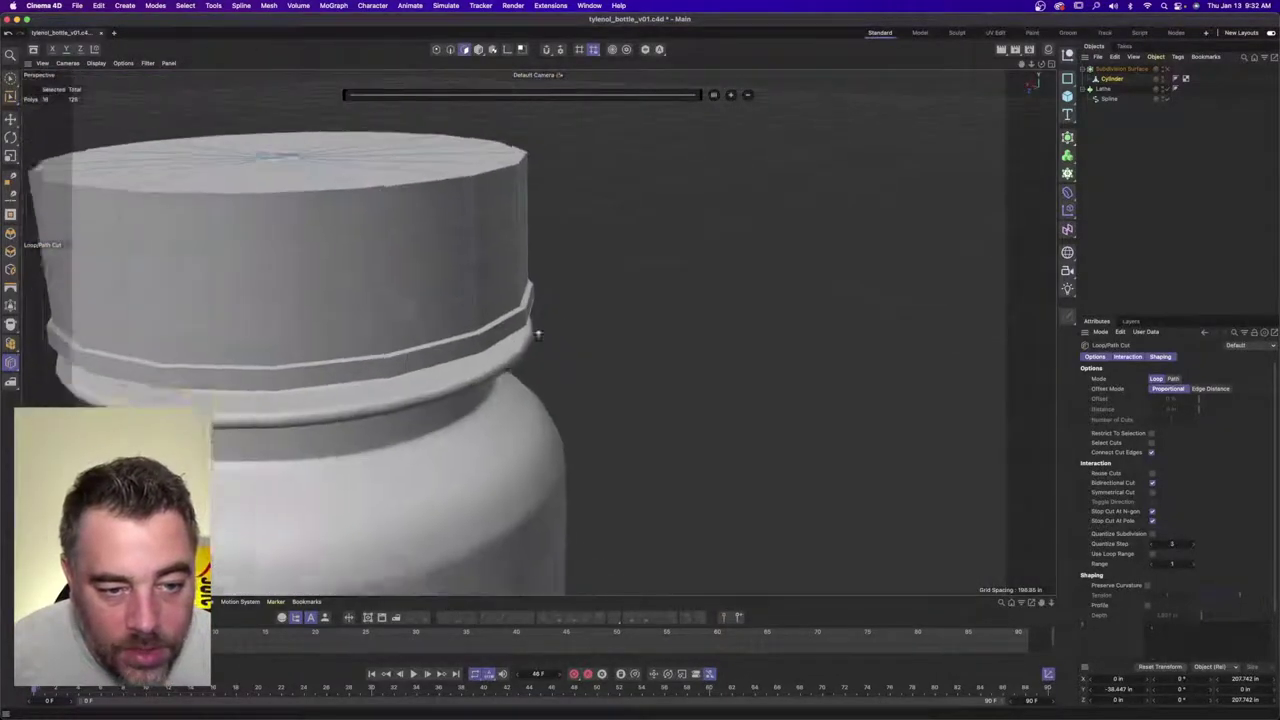
alt+drag(537, 331, 414, 206)
alt+right_drag(414, 206, 551, 200)
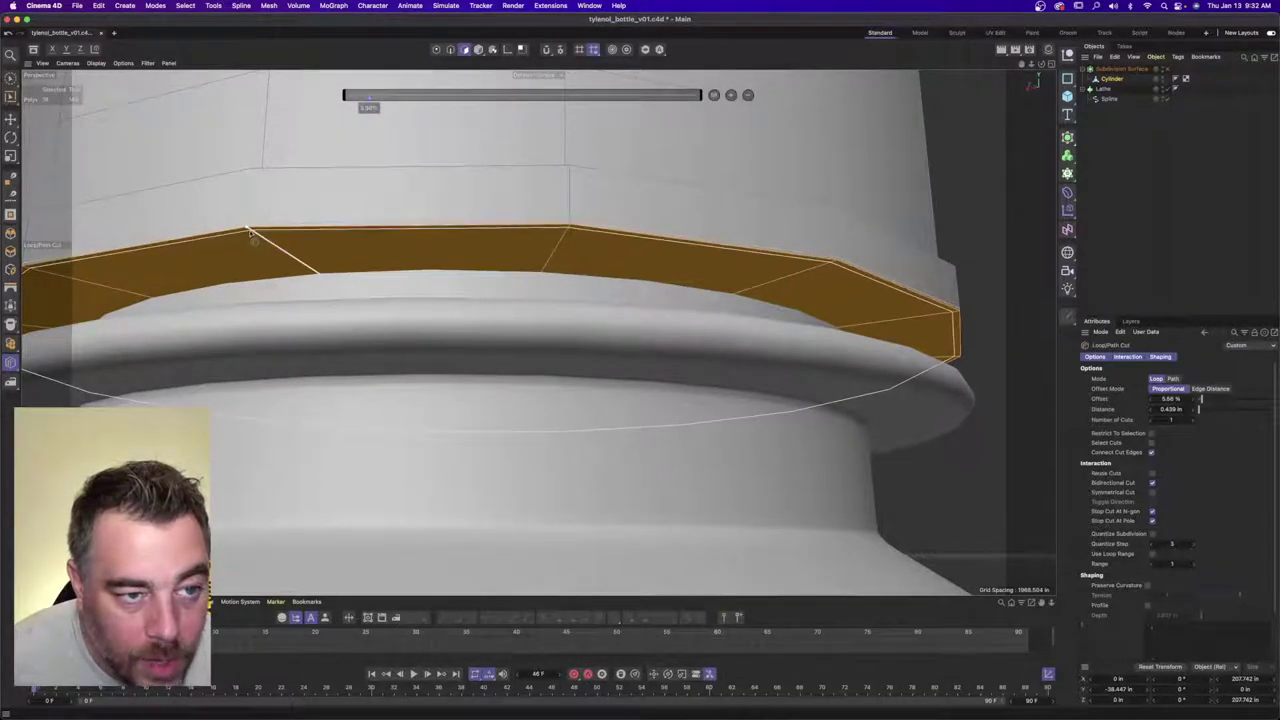
click(250, 232)
- Add supporting loop cuts close to the lip's upper outer edge, on the lip's side and on its narrow ledge
alt+drag(258, 196, 263, 278)
alt+right_drag(246, 183, 322, 183)
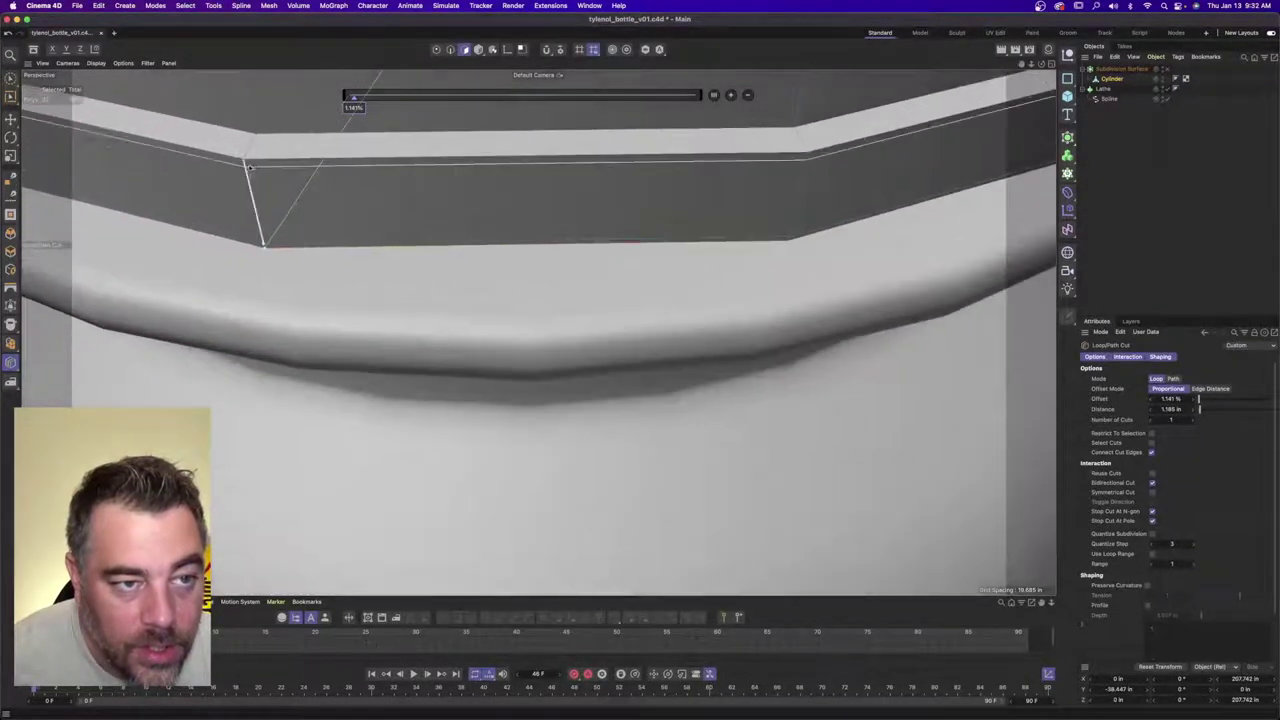
click(244, 165)
drag(245, 157, 252, 140)
click(253, 139)
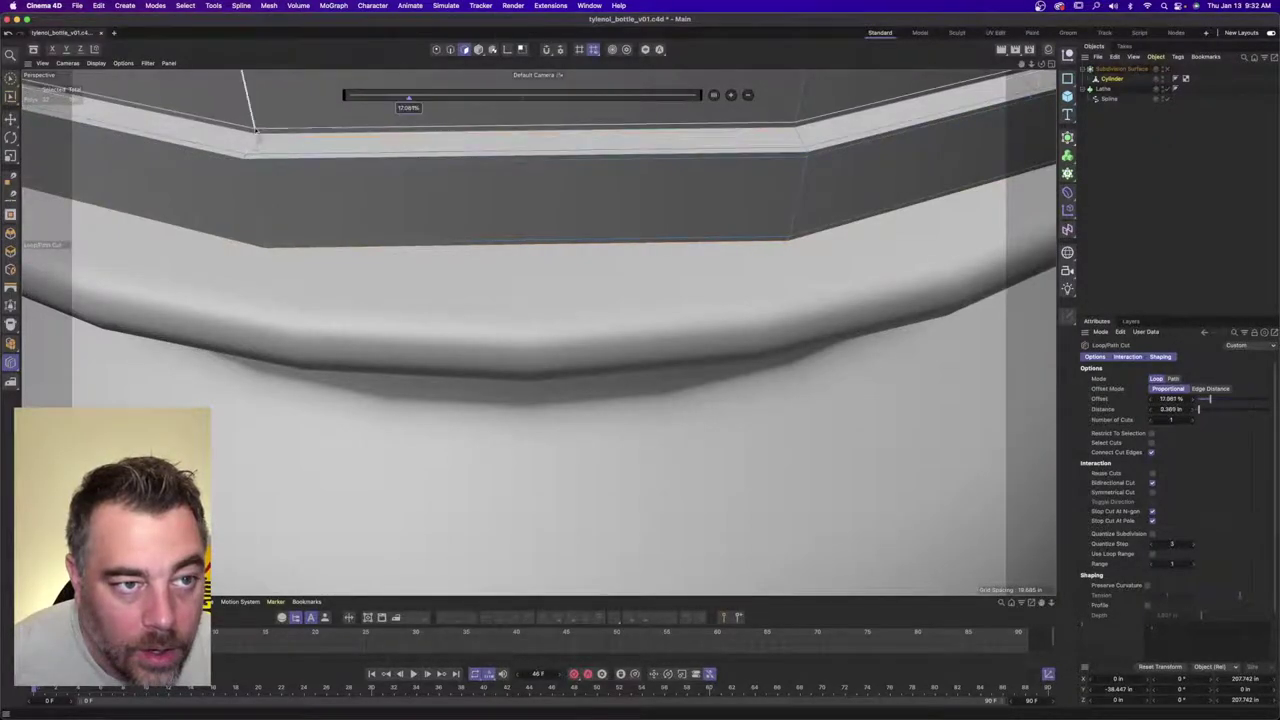
- Add loop cuts close to the cap's top rim, one on the side wall and one on the top face
alt+right_drag(336, 165, 140, 190)
alt+drag(340, 200, 363, 126)
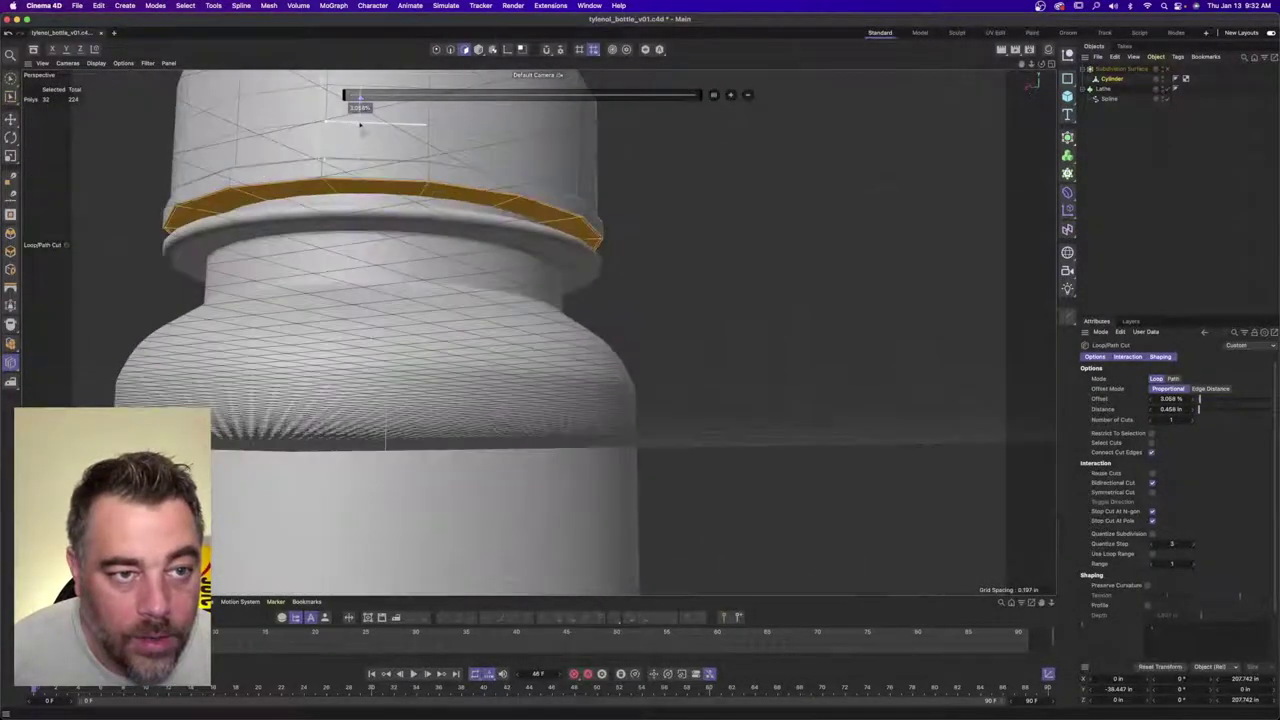
alt+middle_drag(363, 126, 537, 331)
alt+drag(537, 331, 358, 267)
alt+right_drag(358, 267, 374, 224)
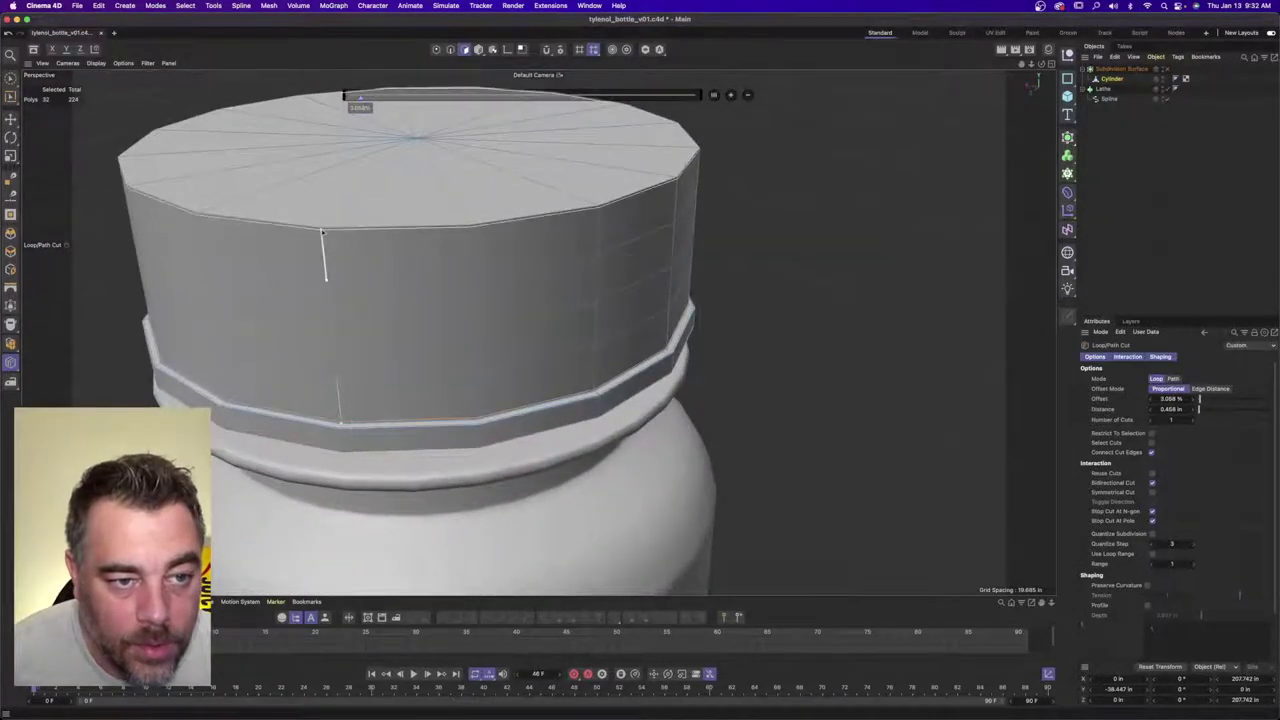
click(323, 230)
click(322, 228)
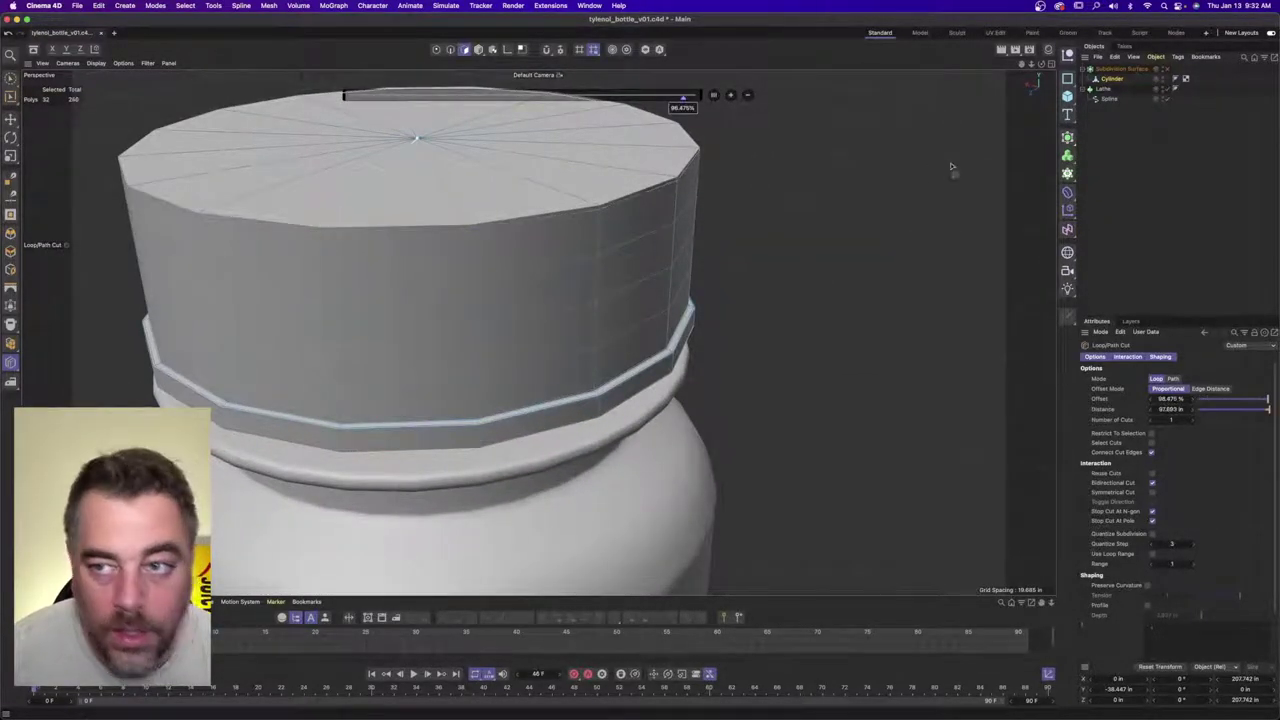
- Turn the Subdivision Surface back on and check the smoothed cap on the whole bottle
click(1167, 69)
click(1126, 136)
alt+right_drag(490, 236, 491, 314)
alt+drag(491, 314, 469, 289)
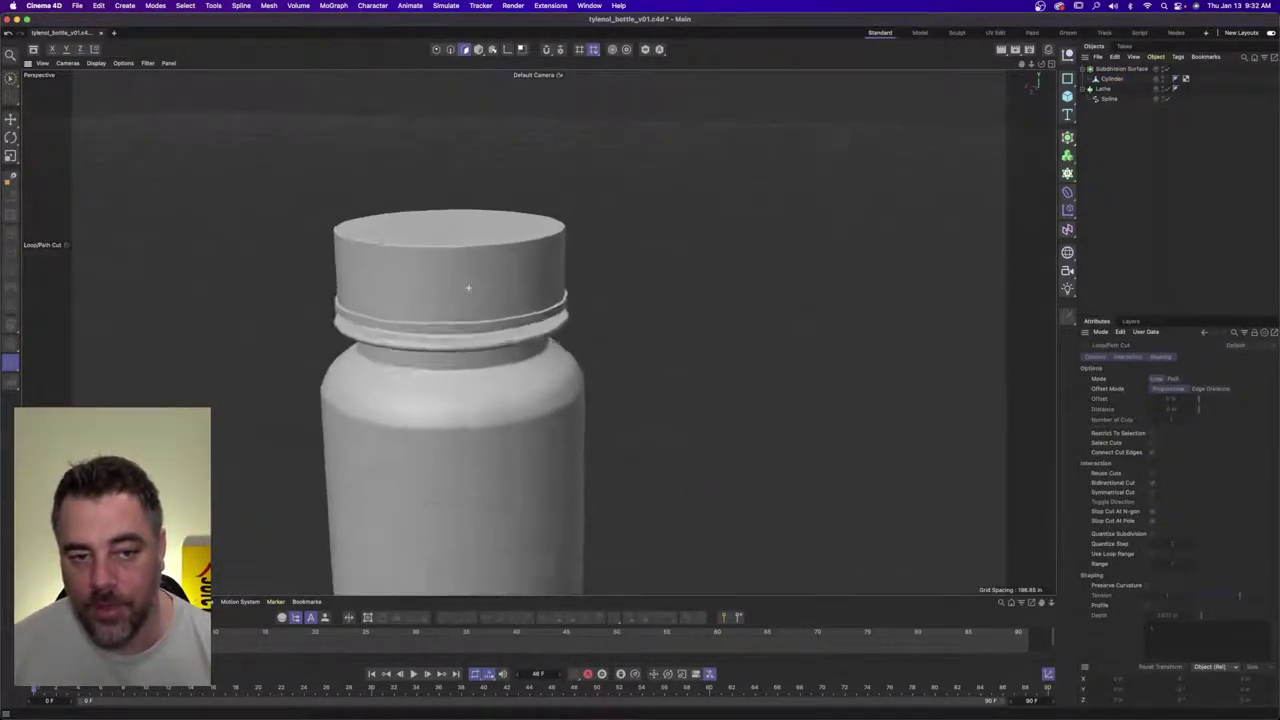
alt+right_drag(469, 289, 430, 333)
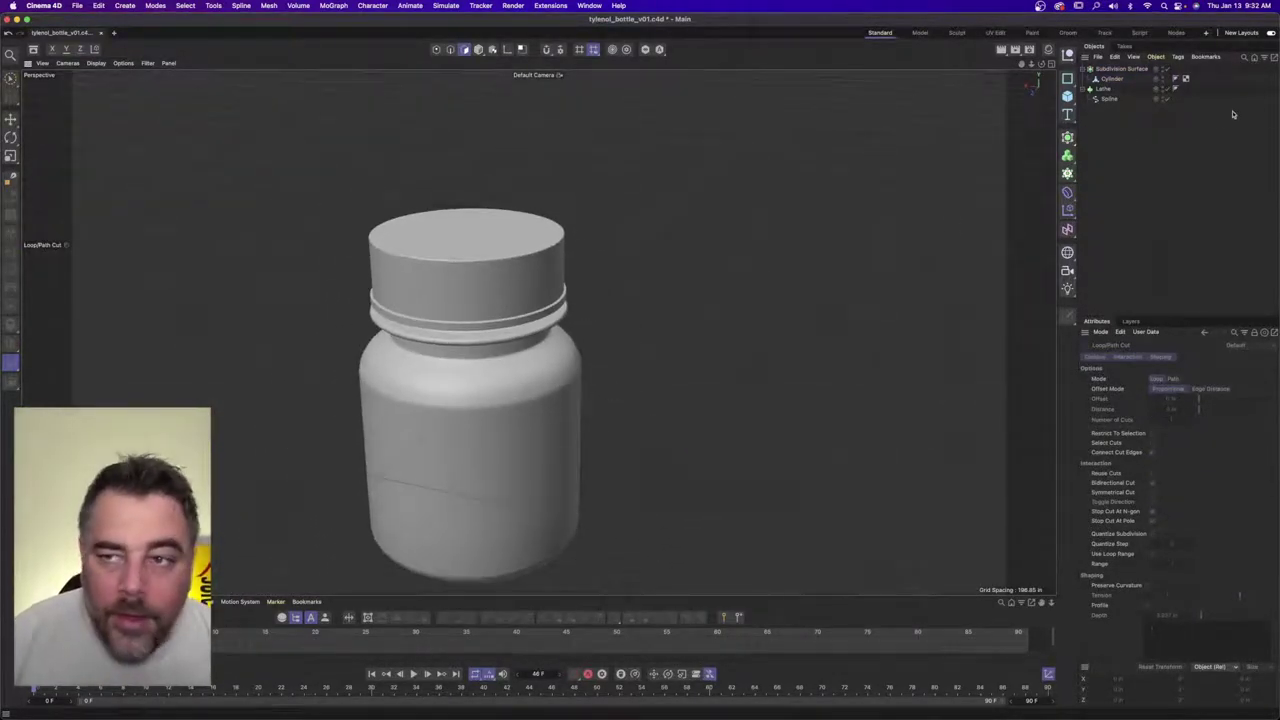
- Open the bottle Lathe's subdivision value for editing and look over the whole bottle in perspective
click(1103, 88)
double_click(1174, 389)
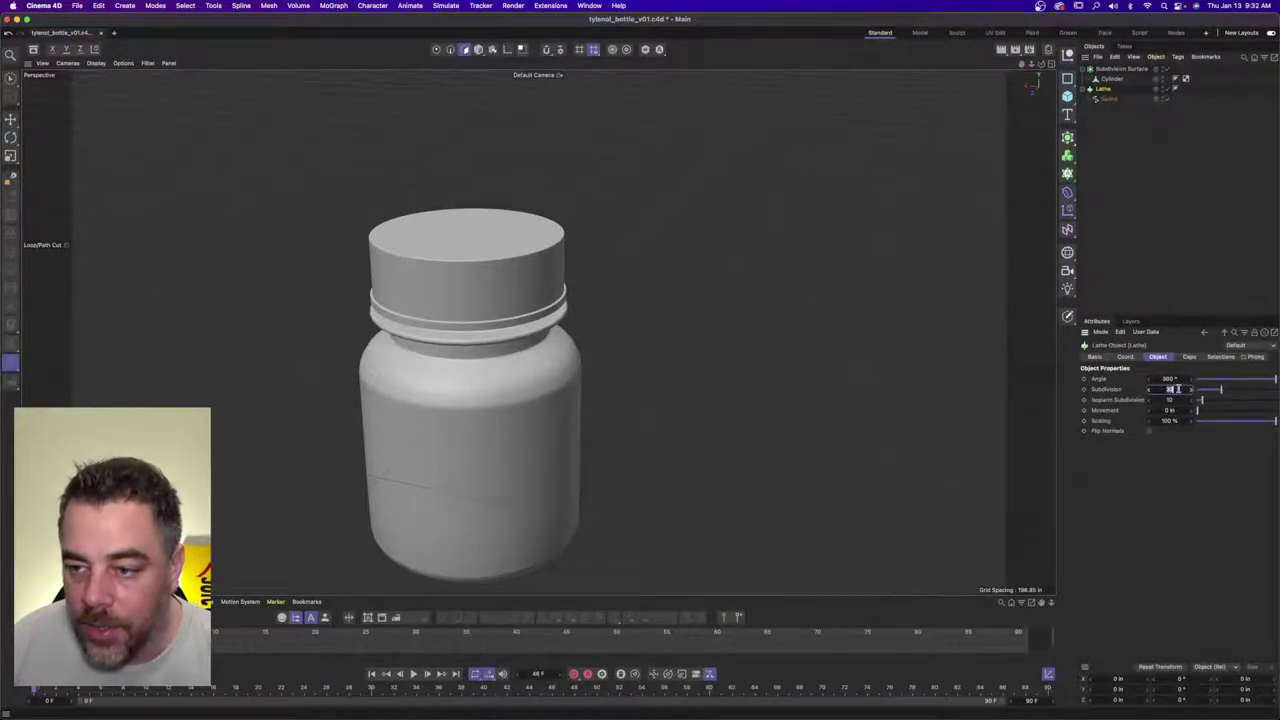
click(1221, 239)
alt+drag(543, 291, 542, 301)
alt+right_drag(542, 301, 487, 296)
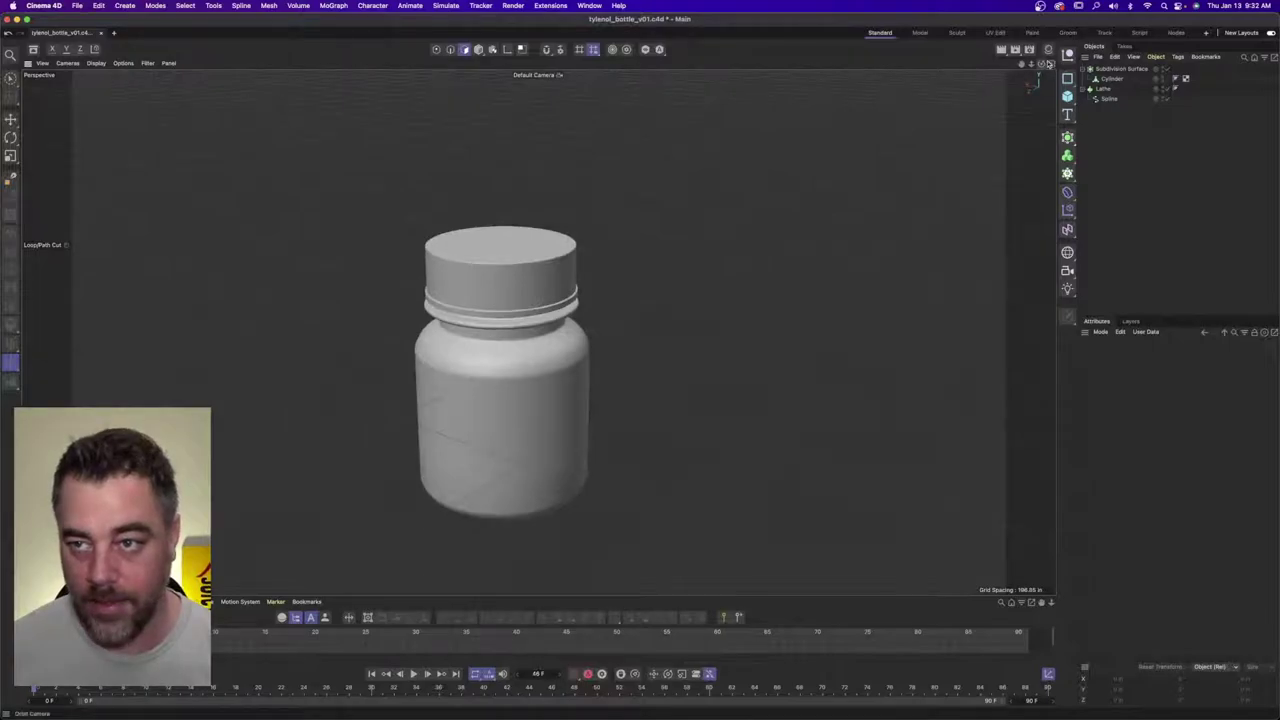
- In a maximised front view, scale the cap cylinder in X and Z to about 212.94 in wide to match the red reference cap
click(1049, 63)
click(1050, 332)
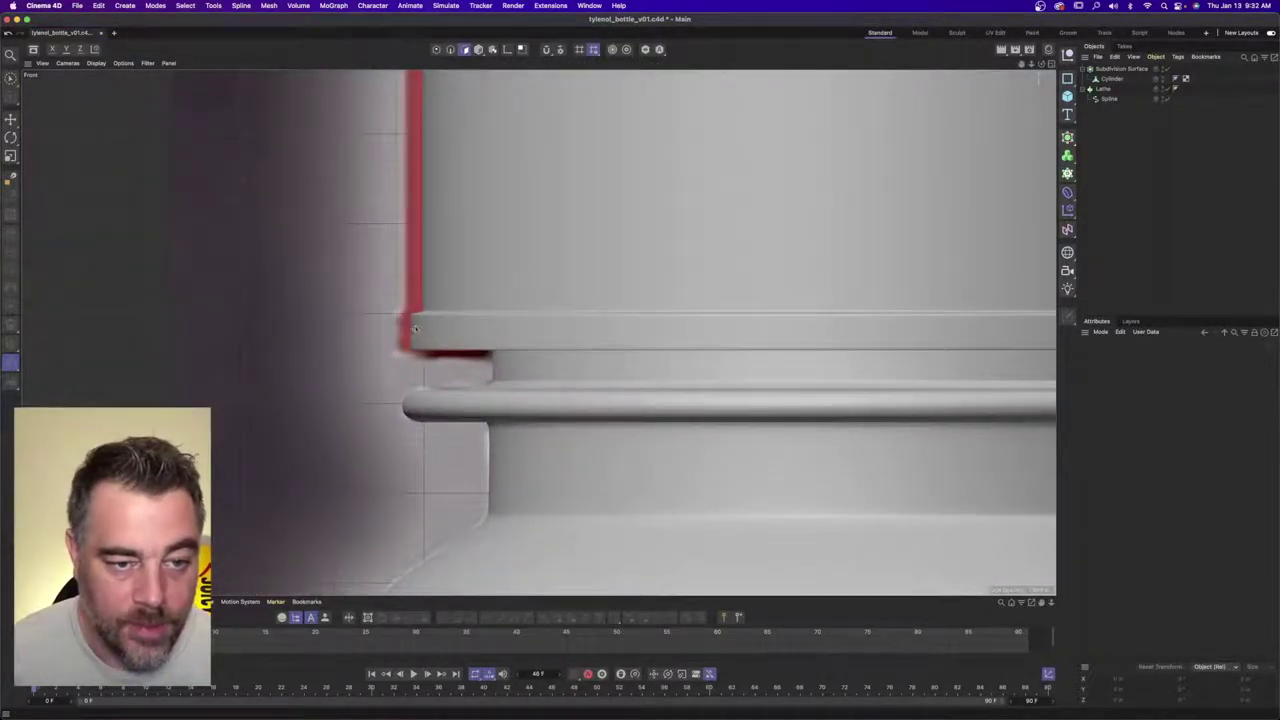
click(415, 328)
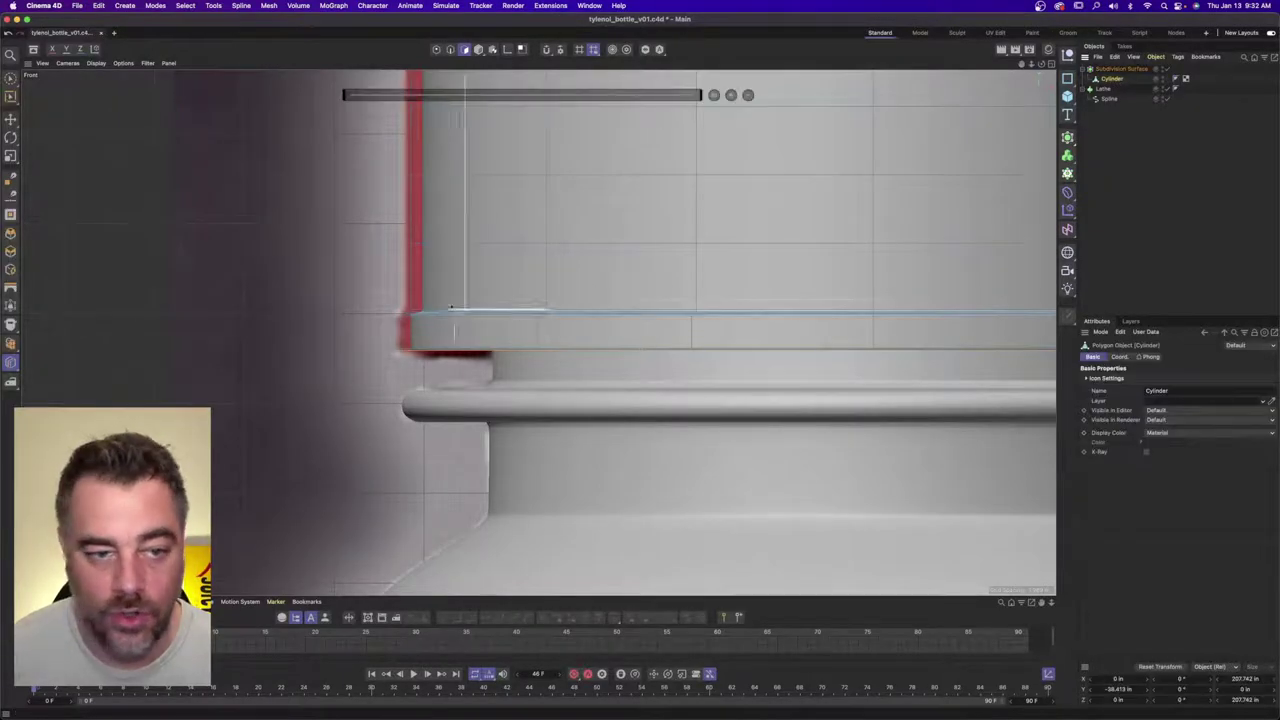
click(478, 50)
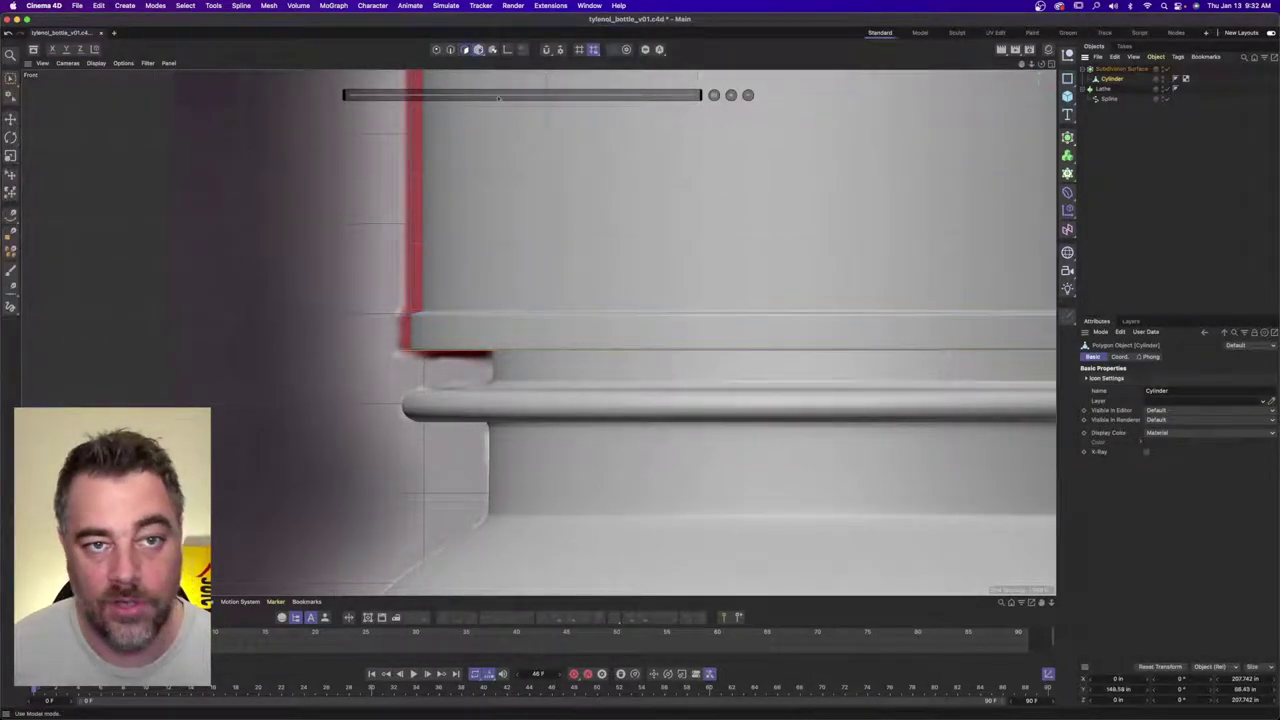
scroll(683, 289, down, 6)
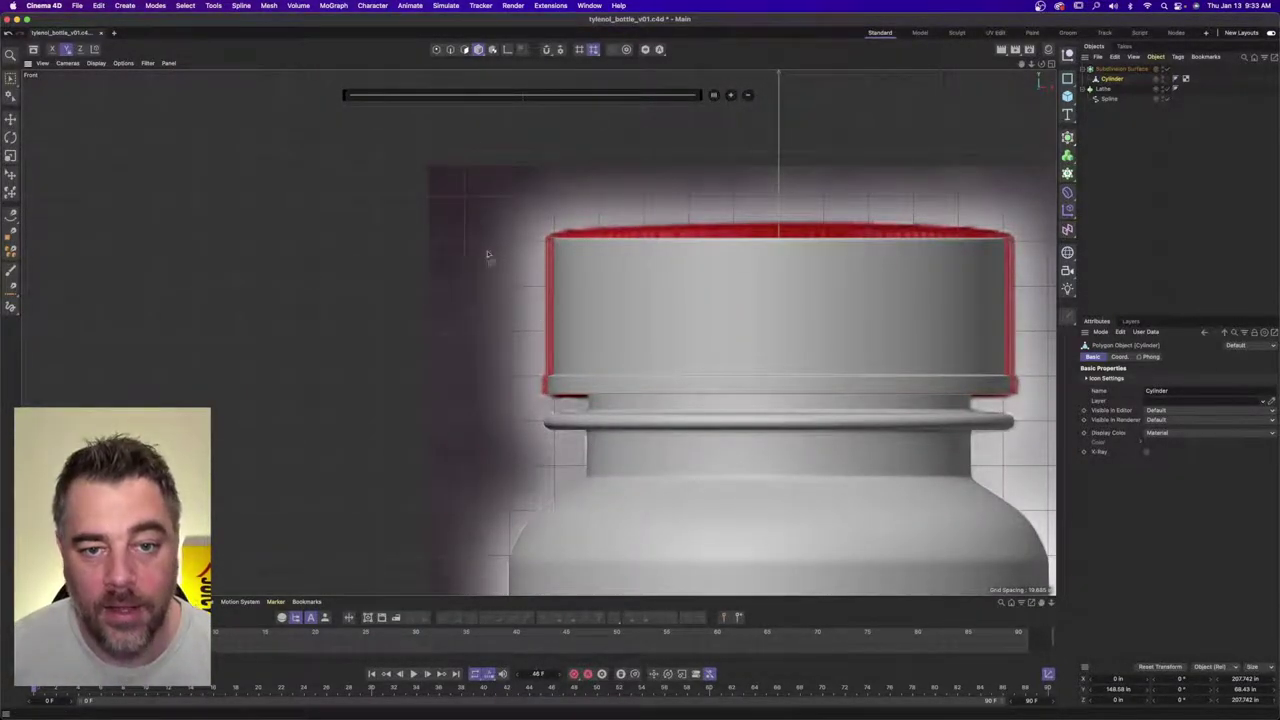
click(10, 156)
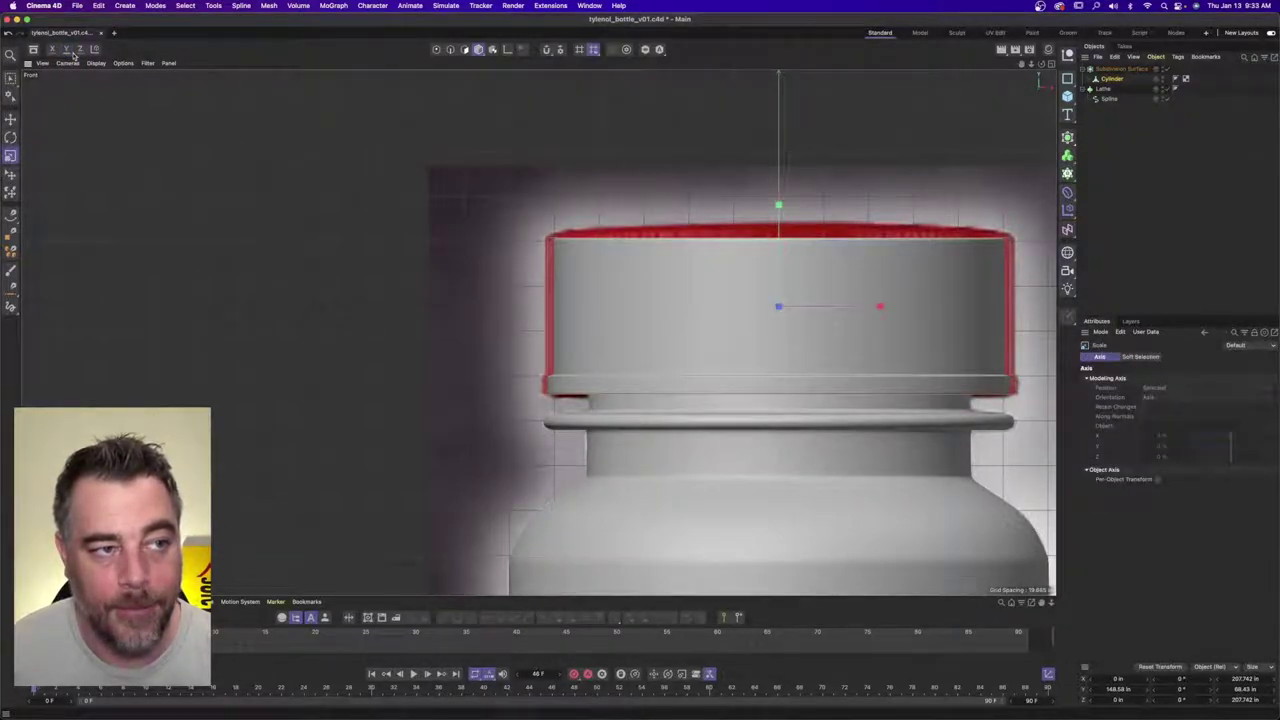
mouse_move(351, 309)
mouse_down()
mouse_move(817, 309)
mouse_move(320, 317)
mouse_move(371, 314)
mouse_move(360, 311)
mouse_up()
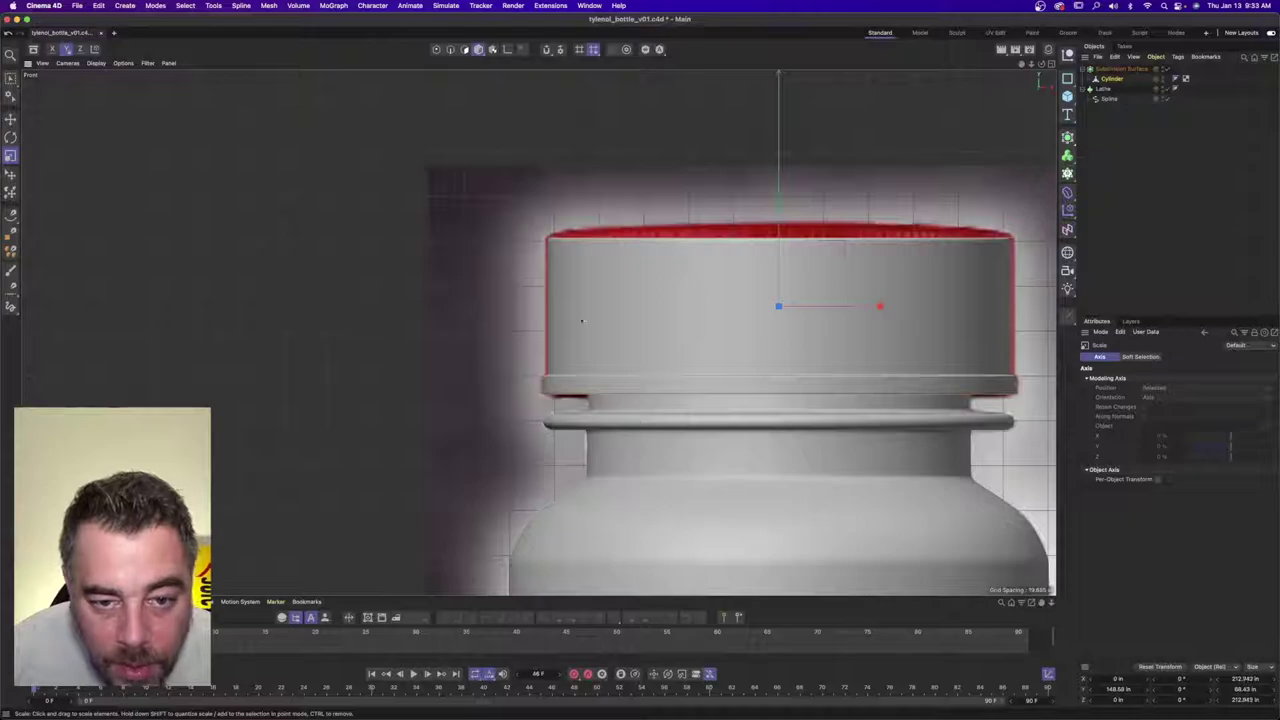
scroll(580, 310, up, 4)
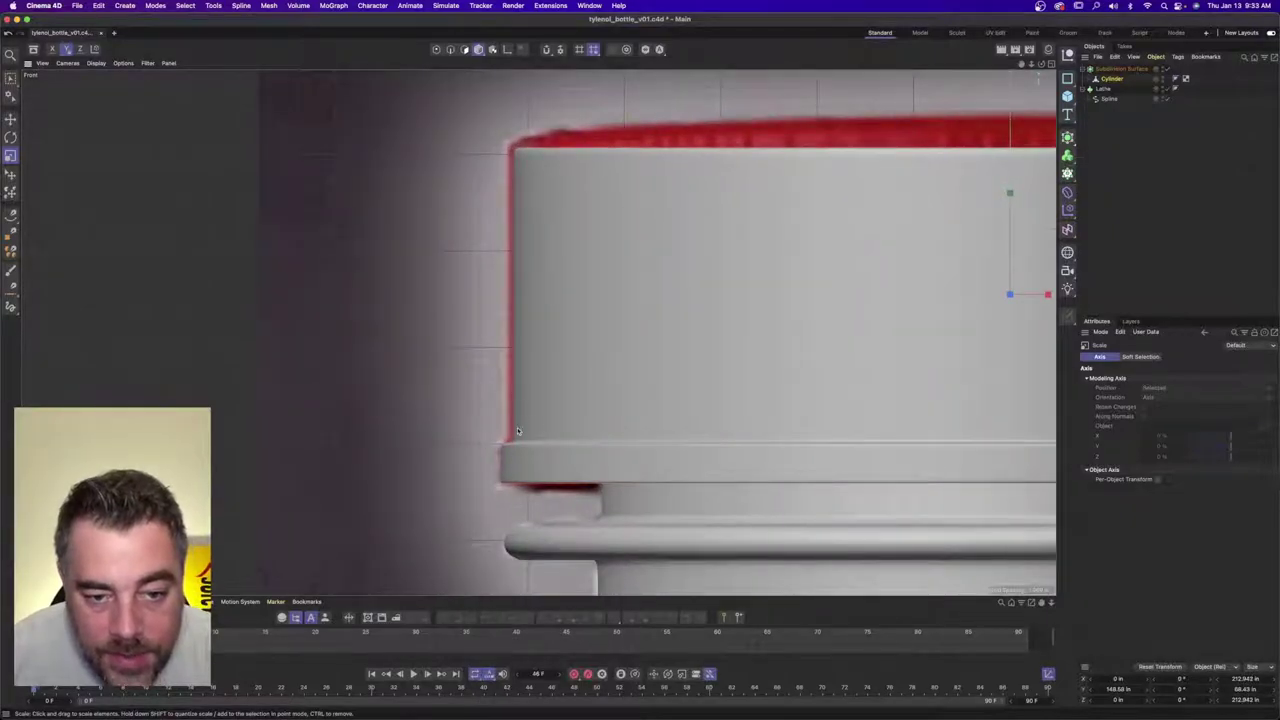
click(1147, 180)
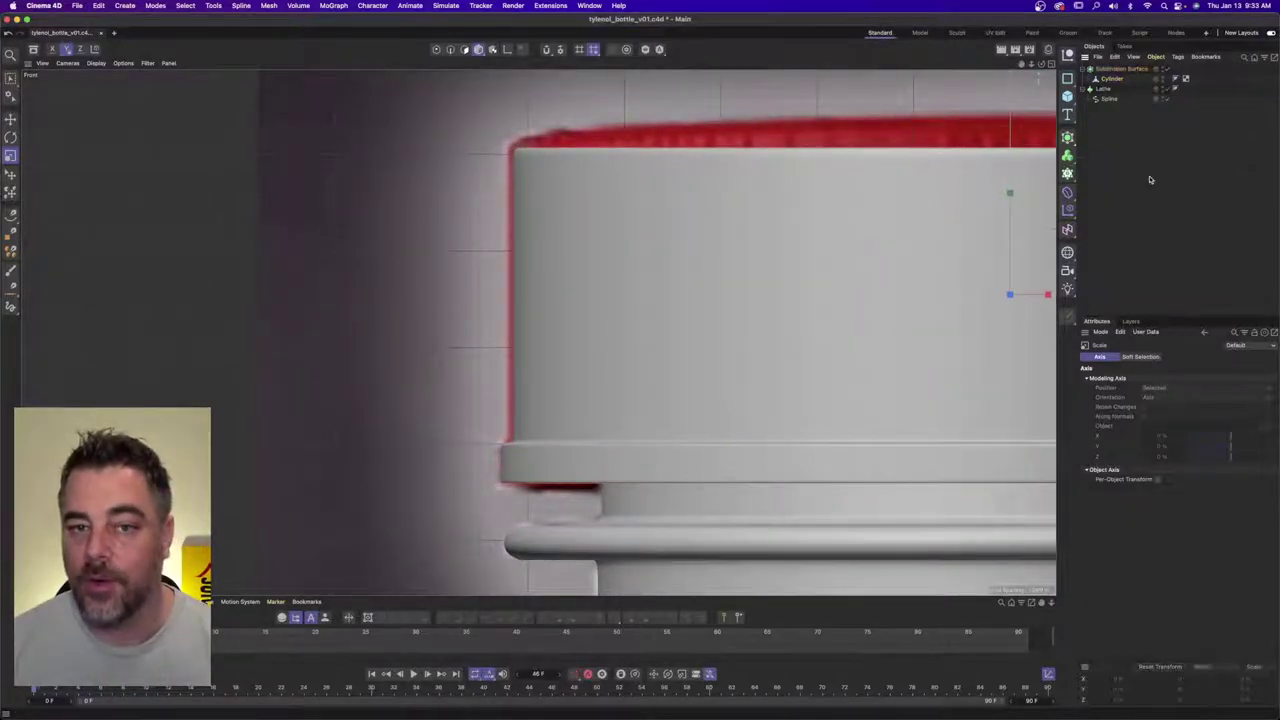
- Add a Cube and place it over the cap's left edge, at about X -99.58 in and Y 145.25 in
click(1068, 96)
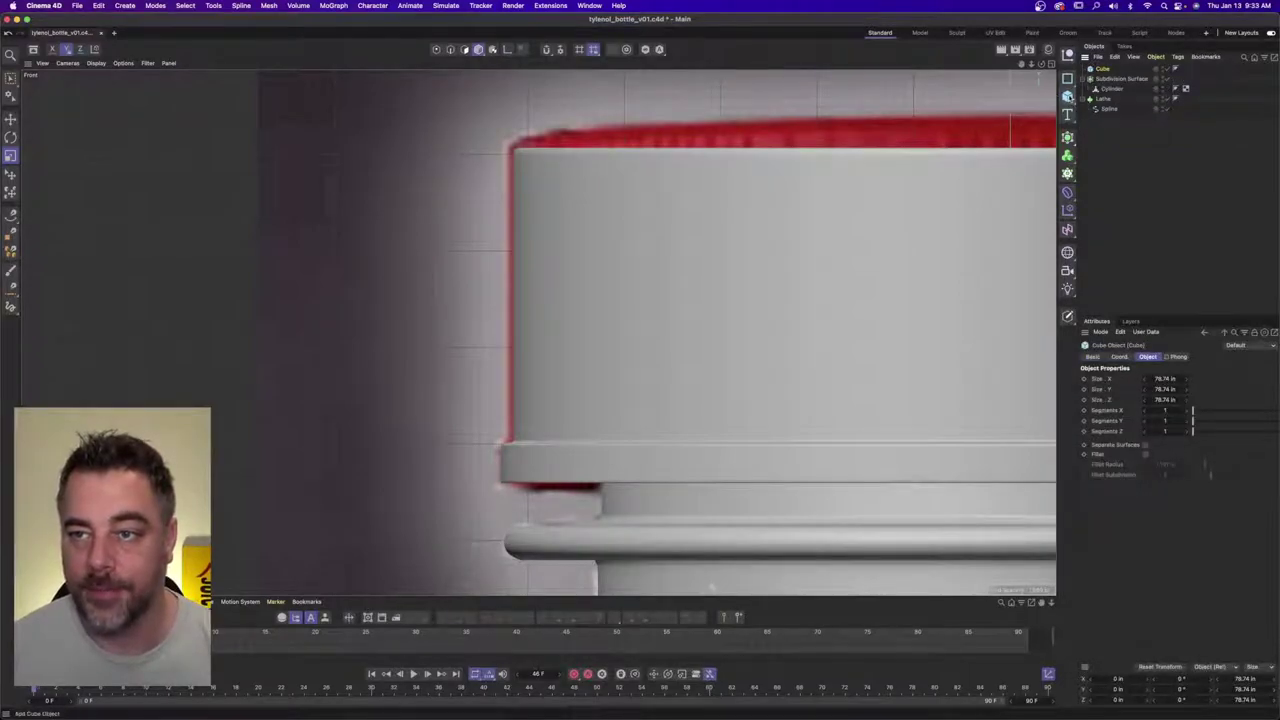
key(e)
scroll(766, 363, down, 5)
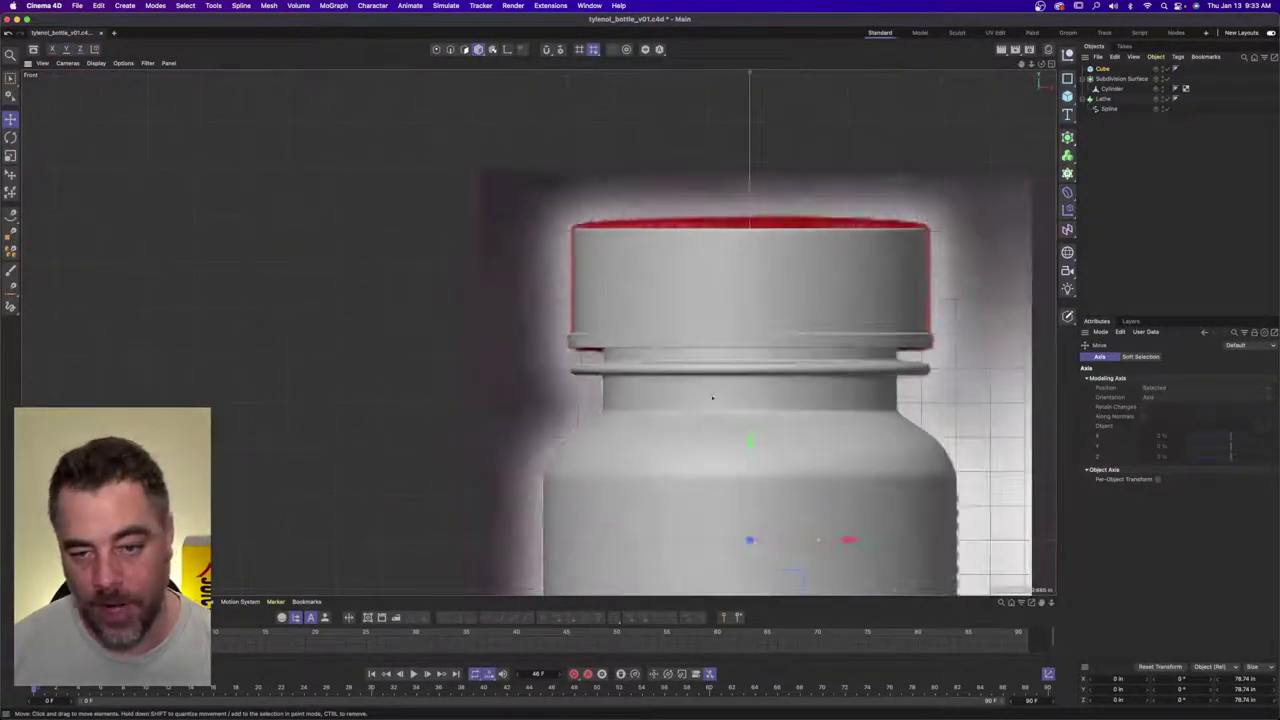
drag(766, 363, 631, 188)
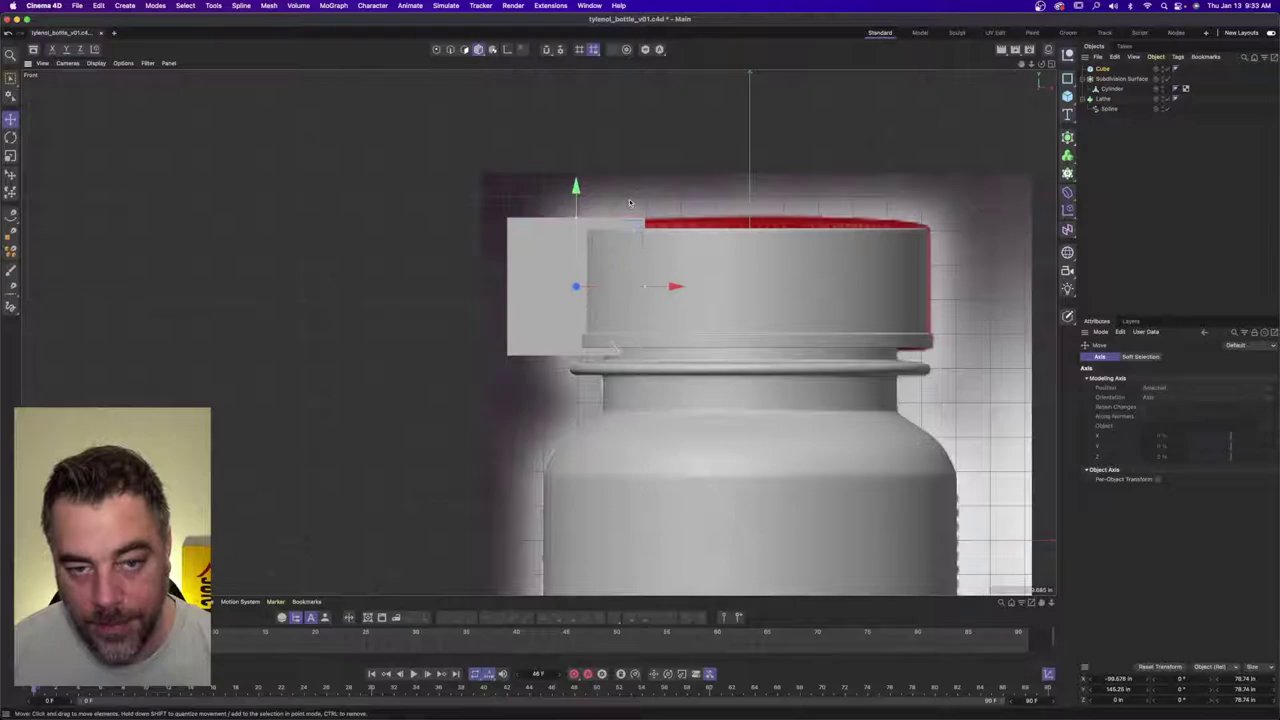
scroll(570, 242, up, 3)
drag(504, 242, 560, 267)
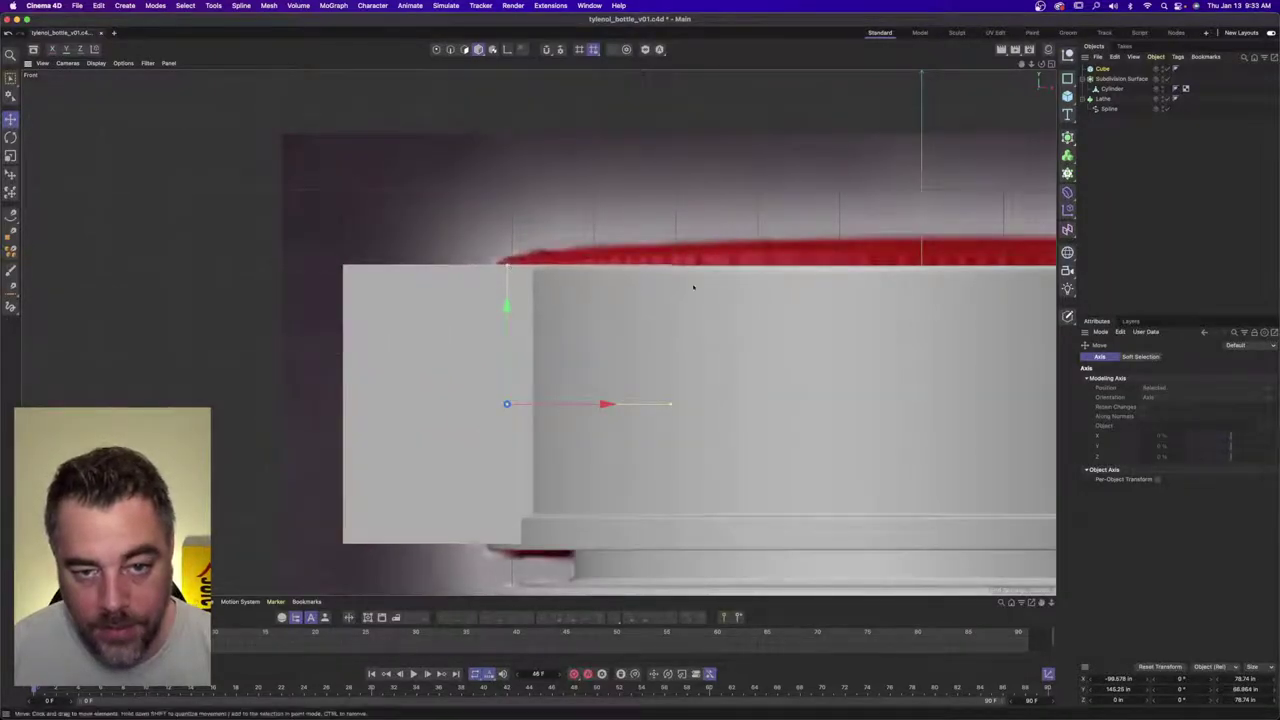
drag(671, 409, 521, 405)
key(super+z)
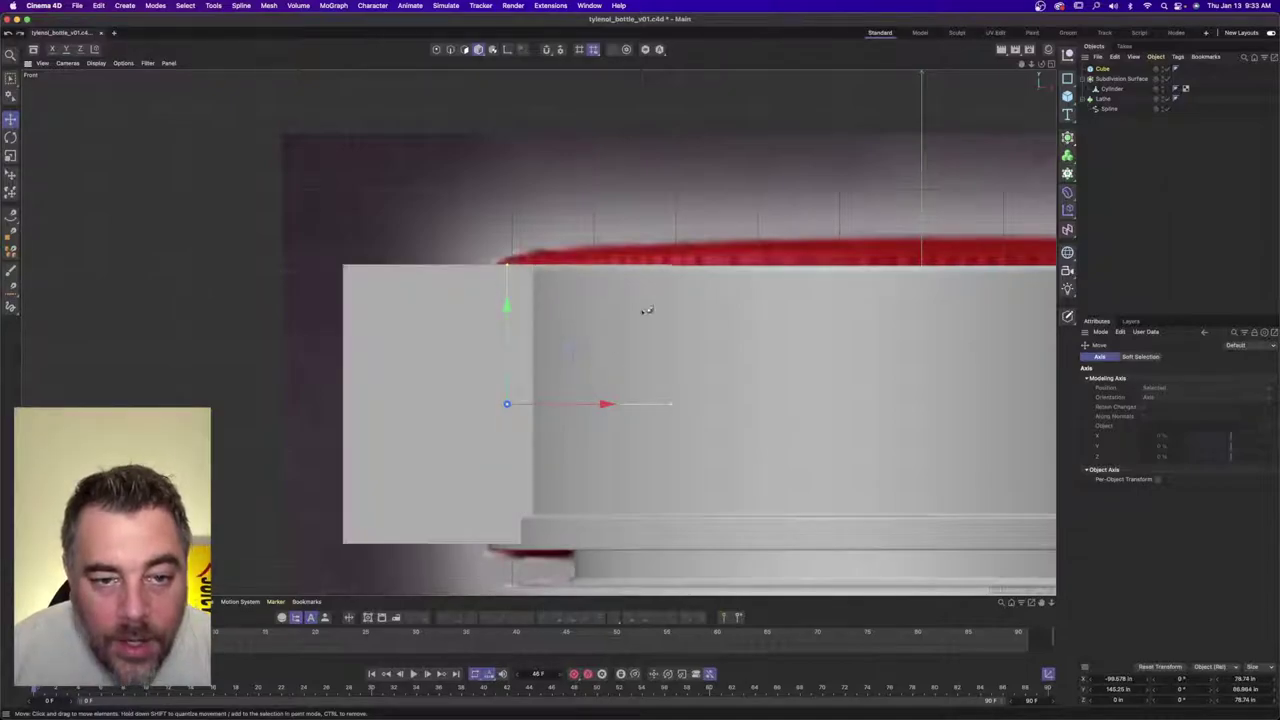
key(super+z)
- Scale the cube down to about 2.8 in wide and move it onto the cap's left edge at about X -101.44 in
click(10, 155)
drag(503, 305, 348, 343)
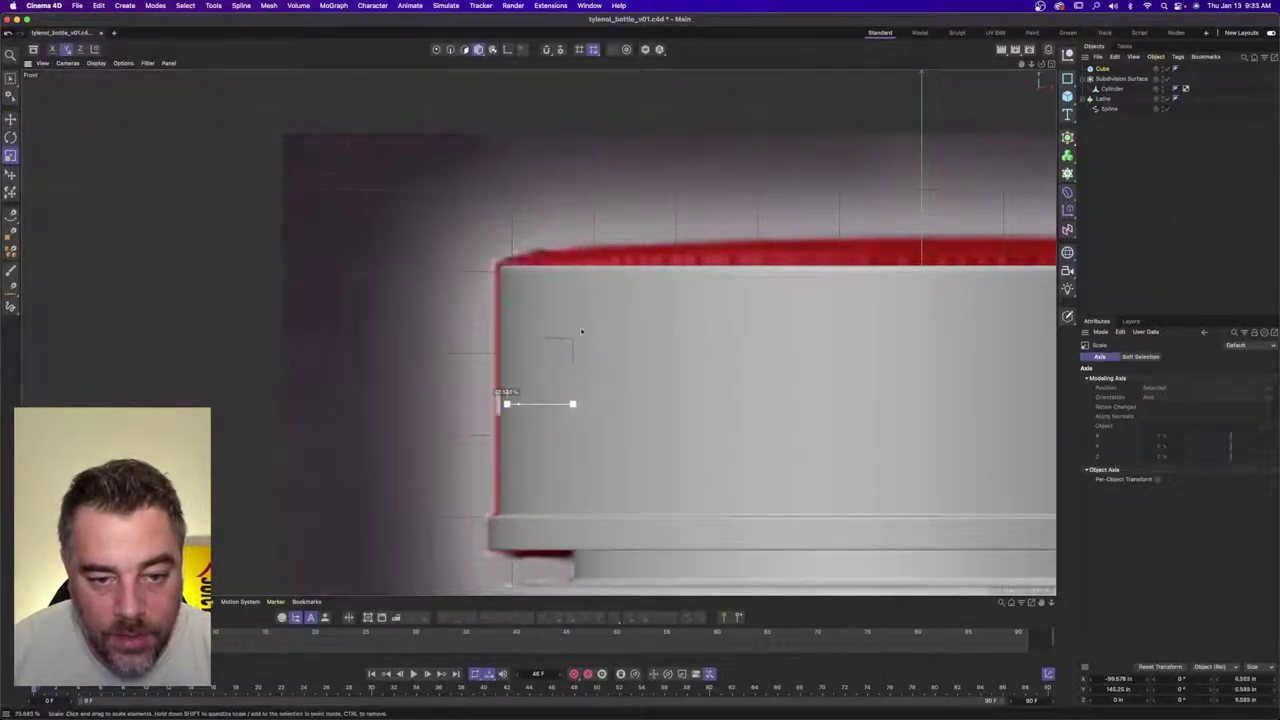
key(e)
click(10, 119)
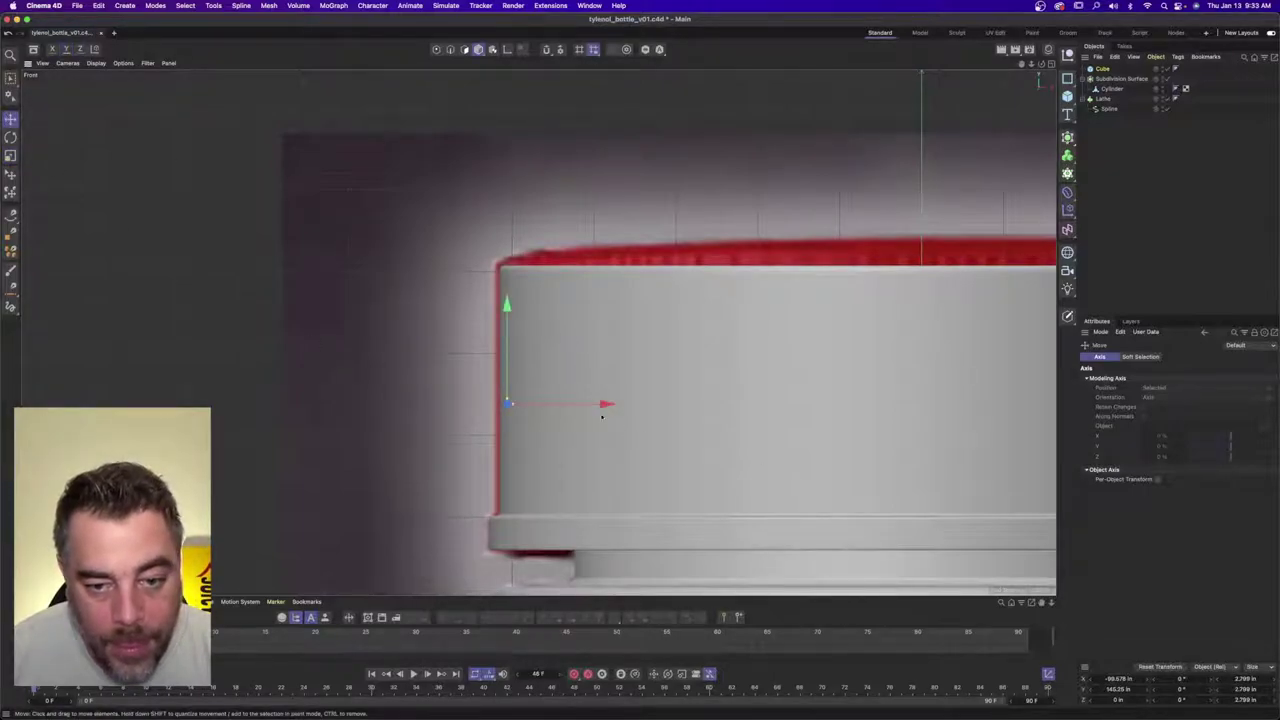
drag(602, 416, 594, 416)
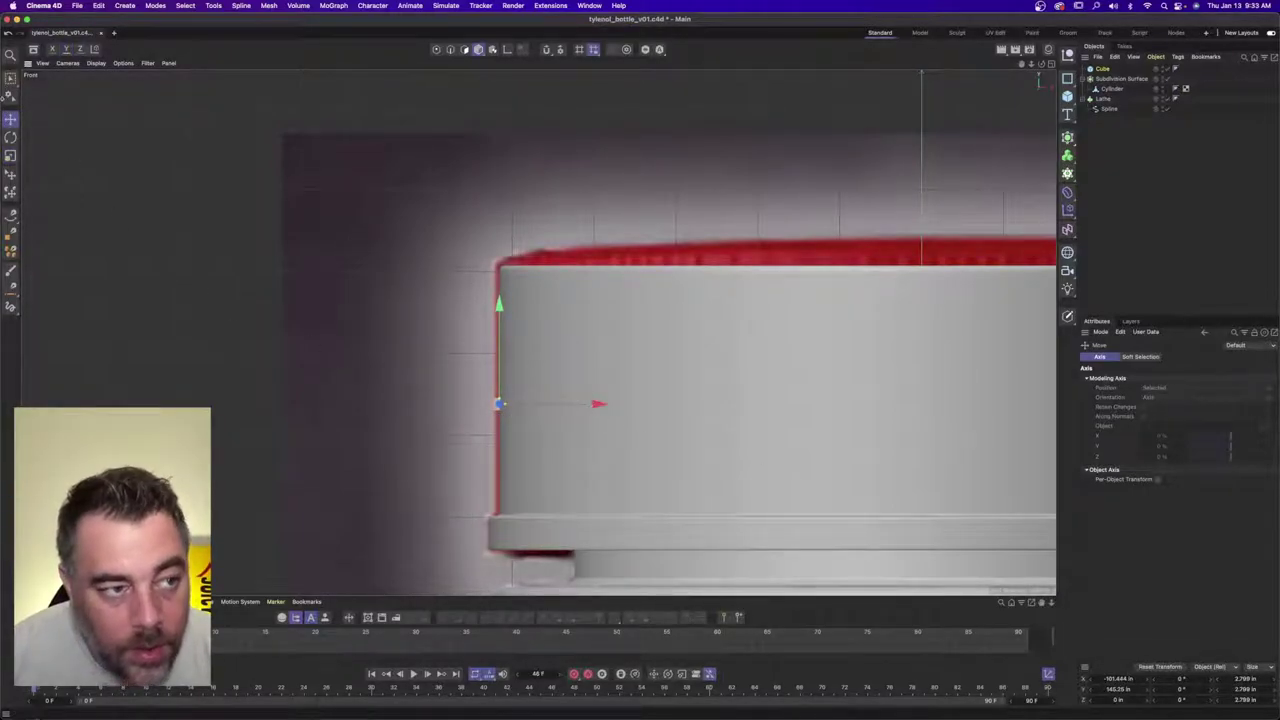
- Reshape the cube into a thin rib about 2.43 in wide and deep and 62.82 in tall, raised to about Y 146.84 in
click(10, 155)
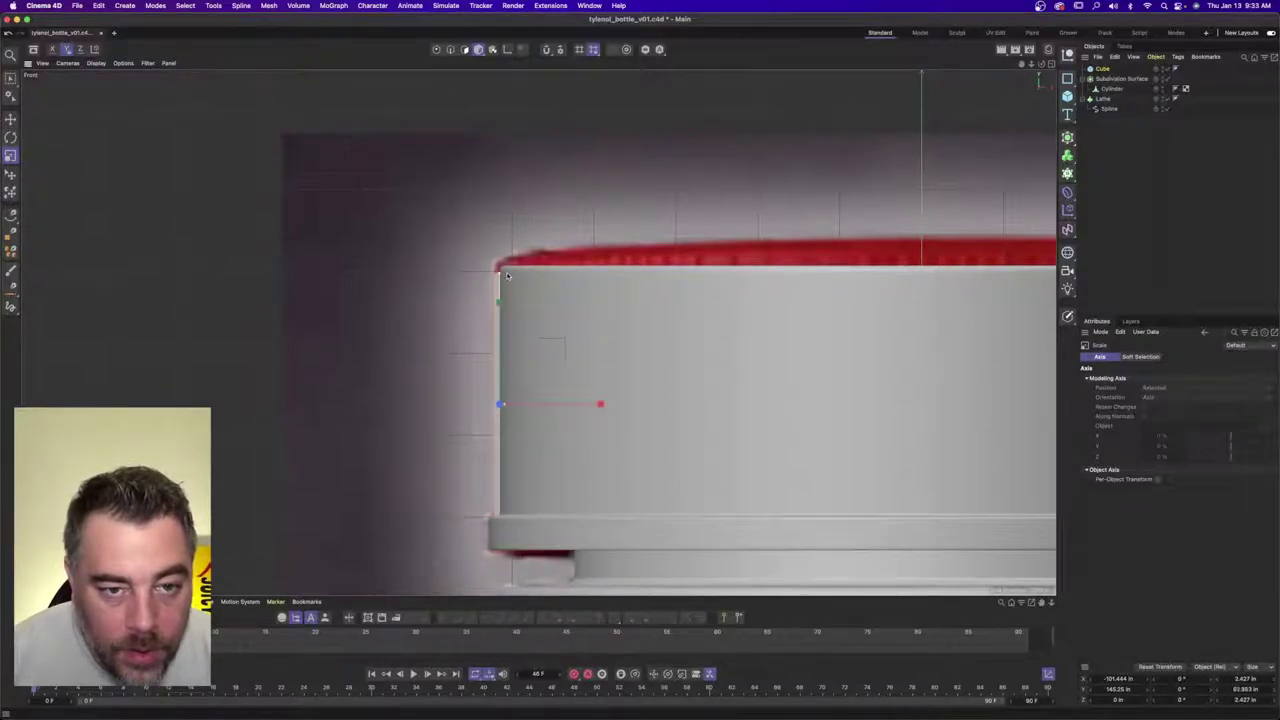
key(e)
scroll(666, 369, up, 2)
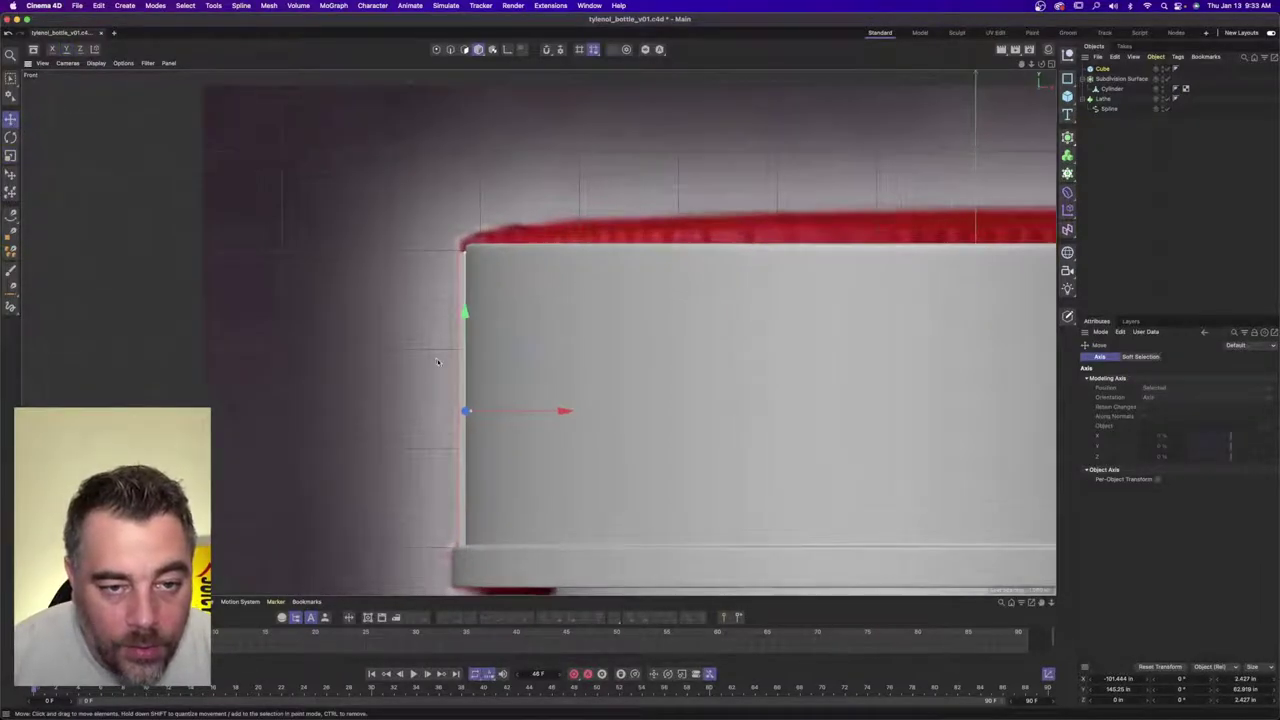
drag(465, 313, 465, 308)
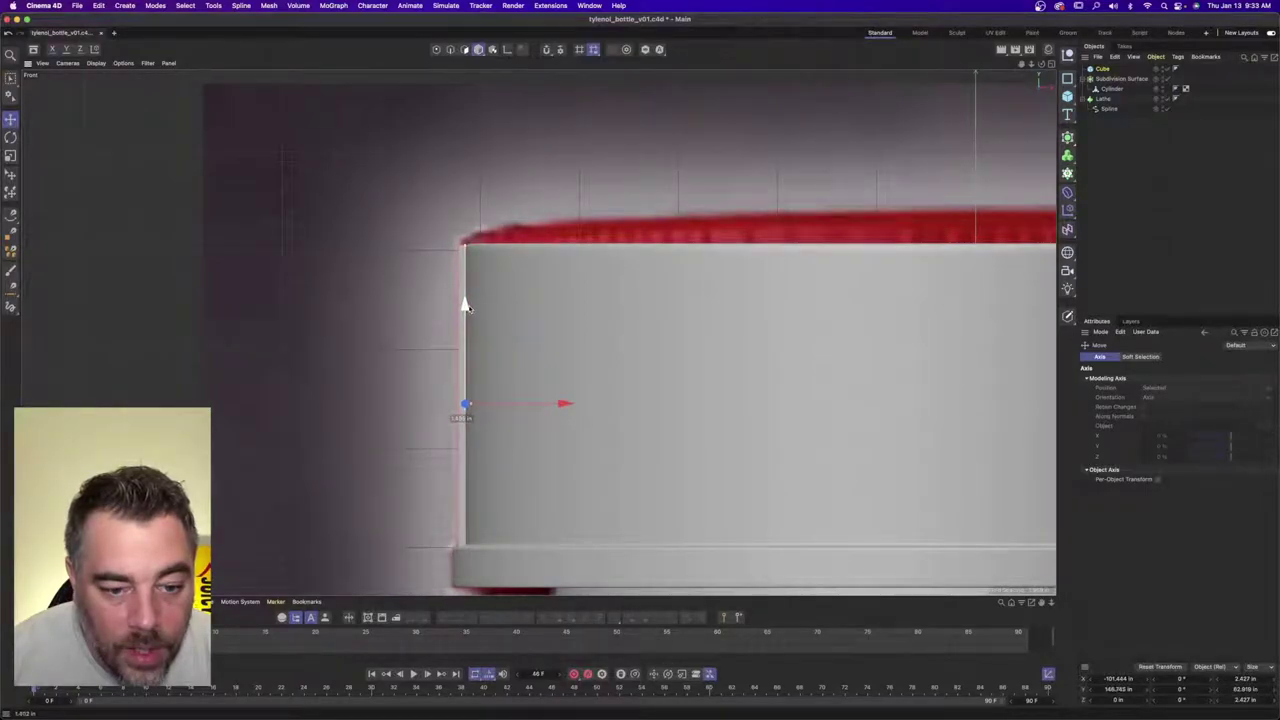
- Frame the rib in the perspective view, enable its fillet with a radius of 0.4 in, and deselect it
click(1050, 63)
key(s)
alt+drag(311, 194, 254, 109)
scroll(253, 109, up, 3)
click(1098, 69)
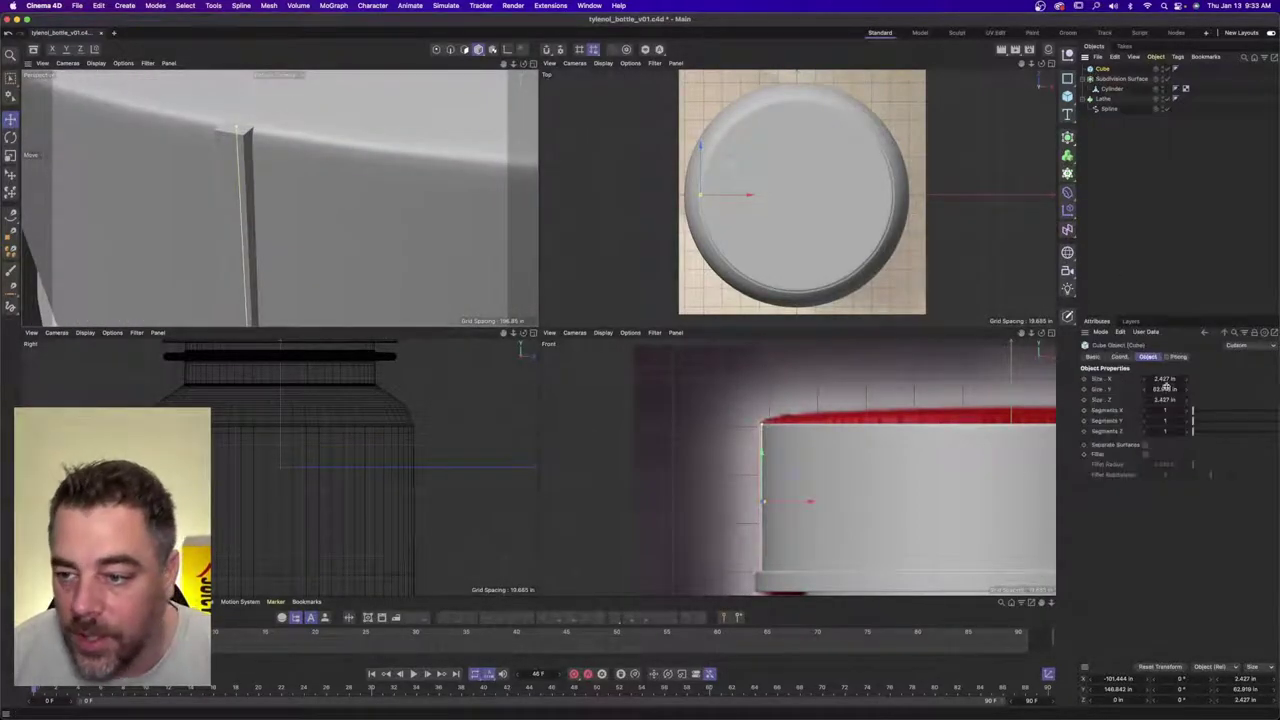
click(1145, 455)
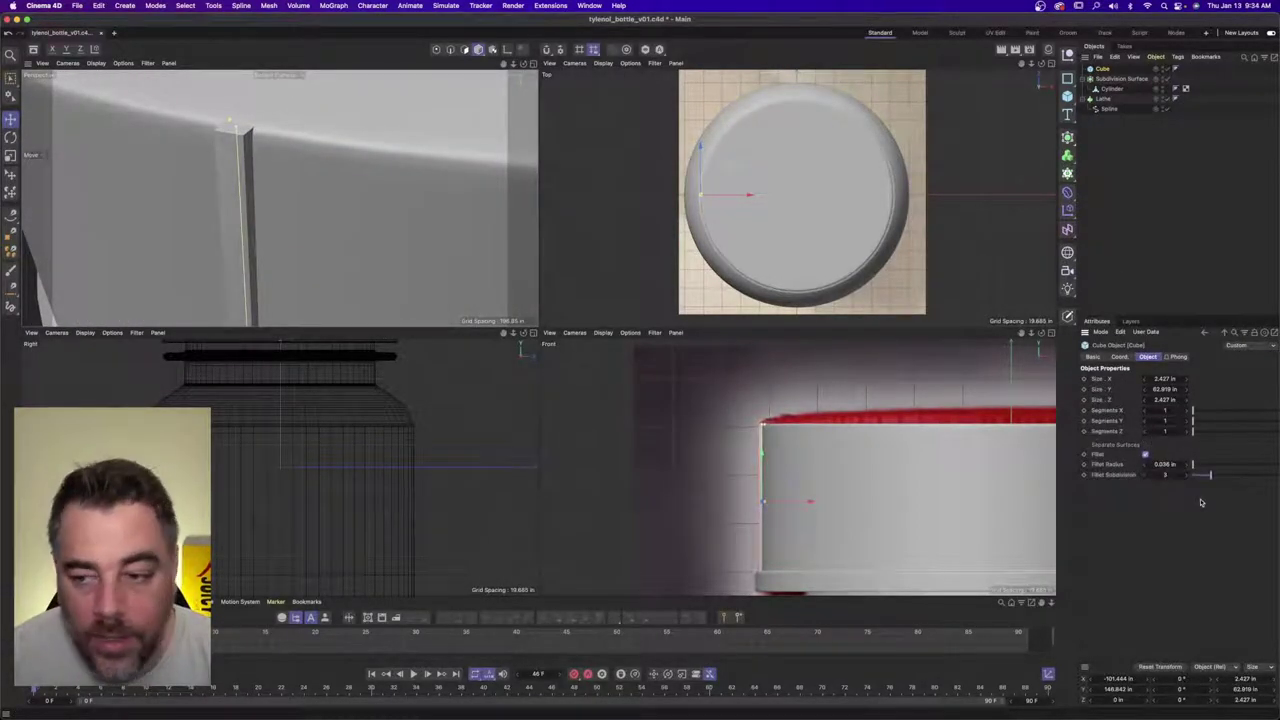
drag(1200, 467, 1199, 466)
double_click(1166, 464)
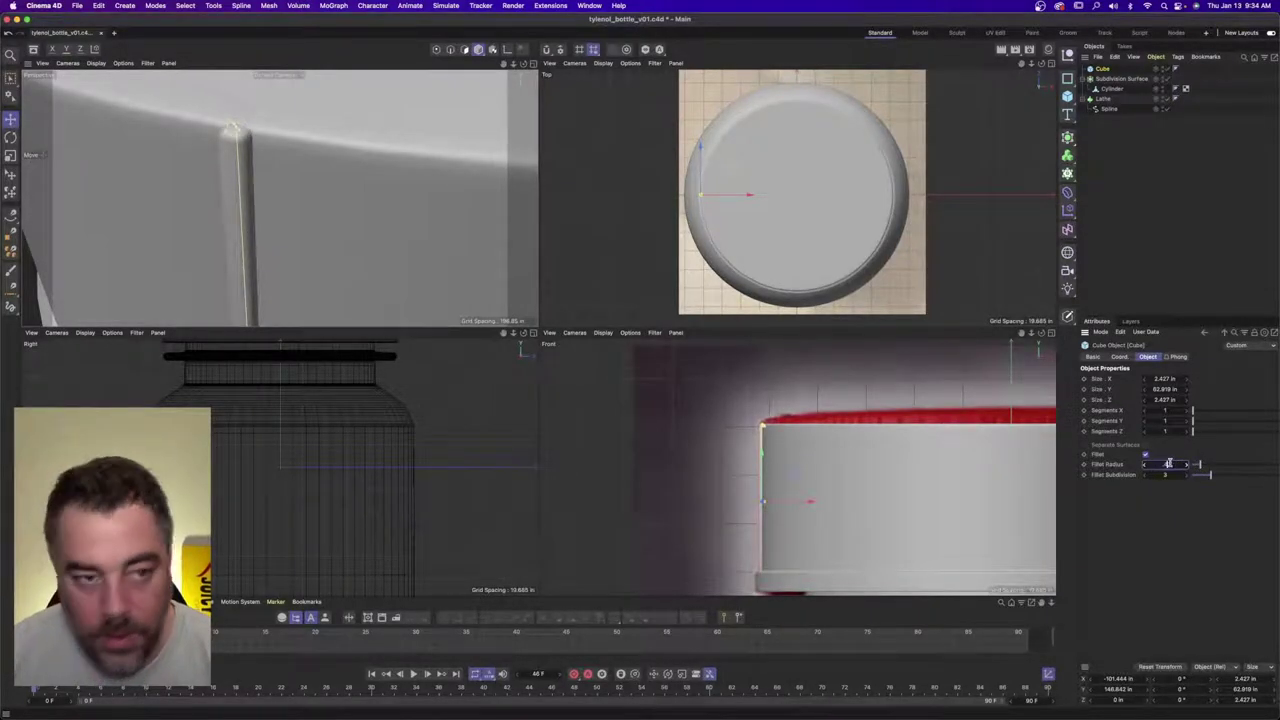
text(0.4)
key(Return)
scroll(289, 189, down, 10)
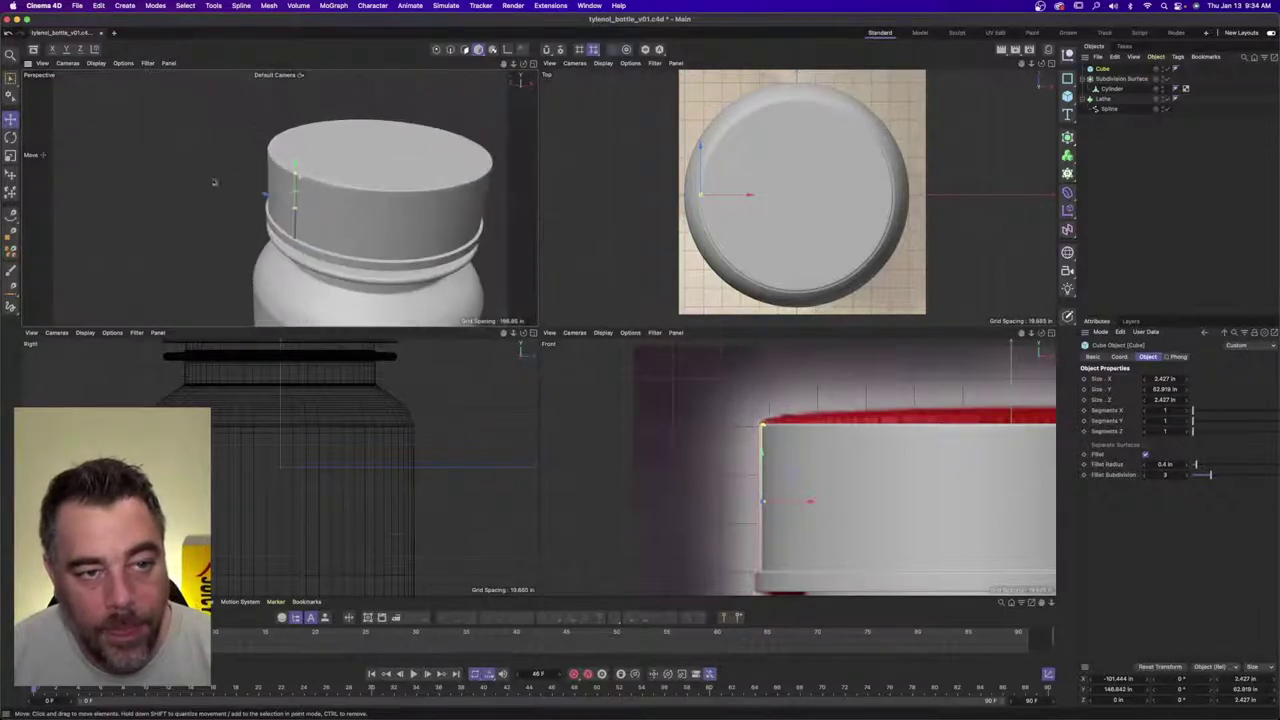
key(o)
click(628, 133)
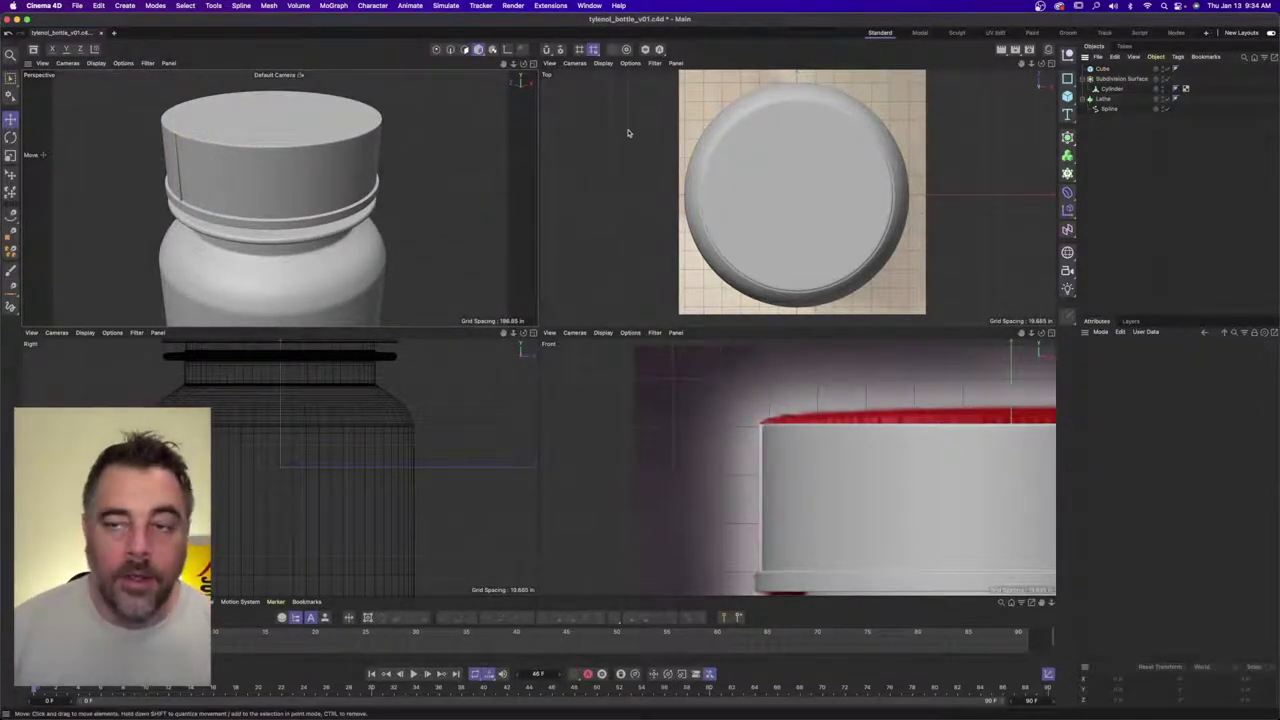
- Create a Null and raise it along the bottle's axis into the cap, at about Y 137.88 in
click(126, 5)
click(132, 29)
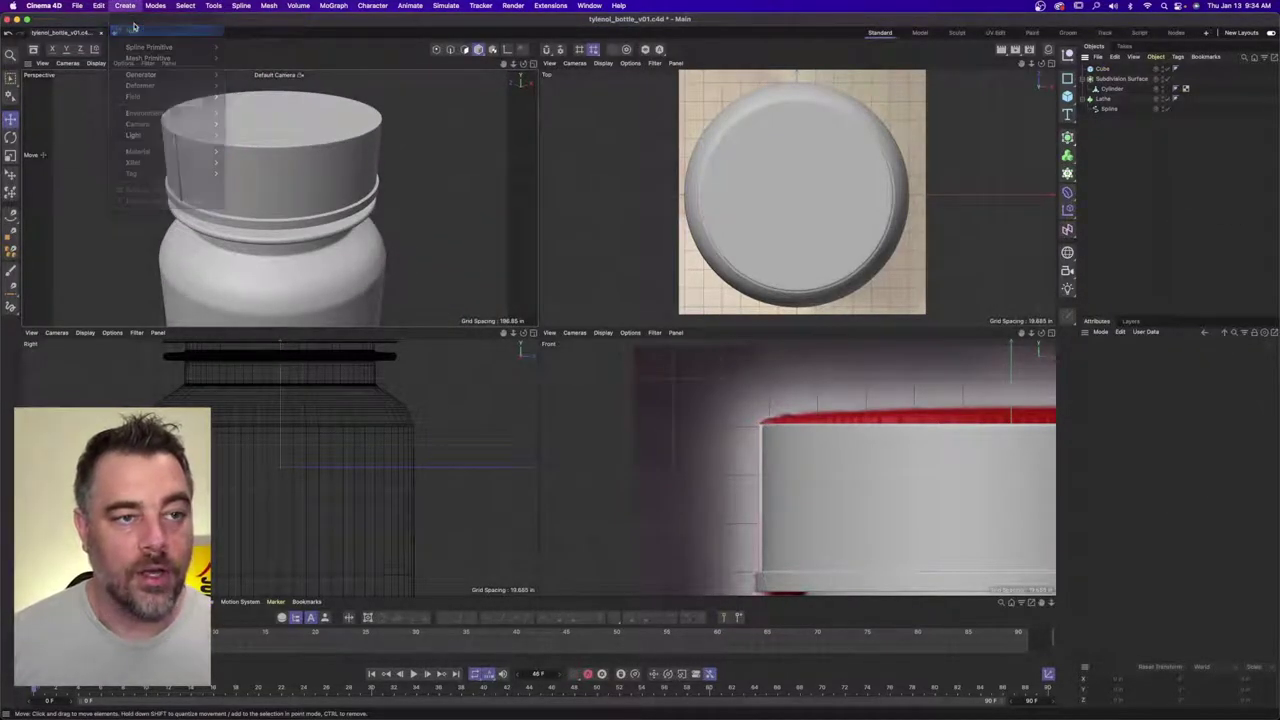
click(10, 120)
scroll(340, 465, down, 5)
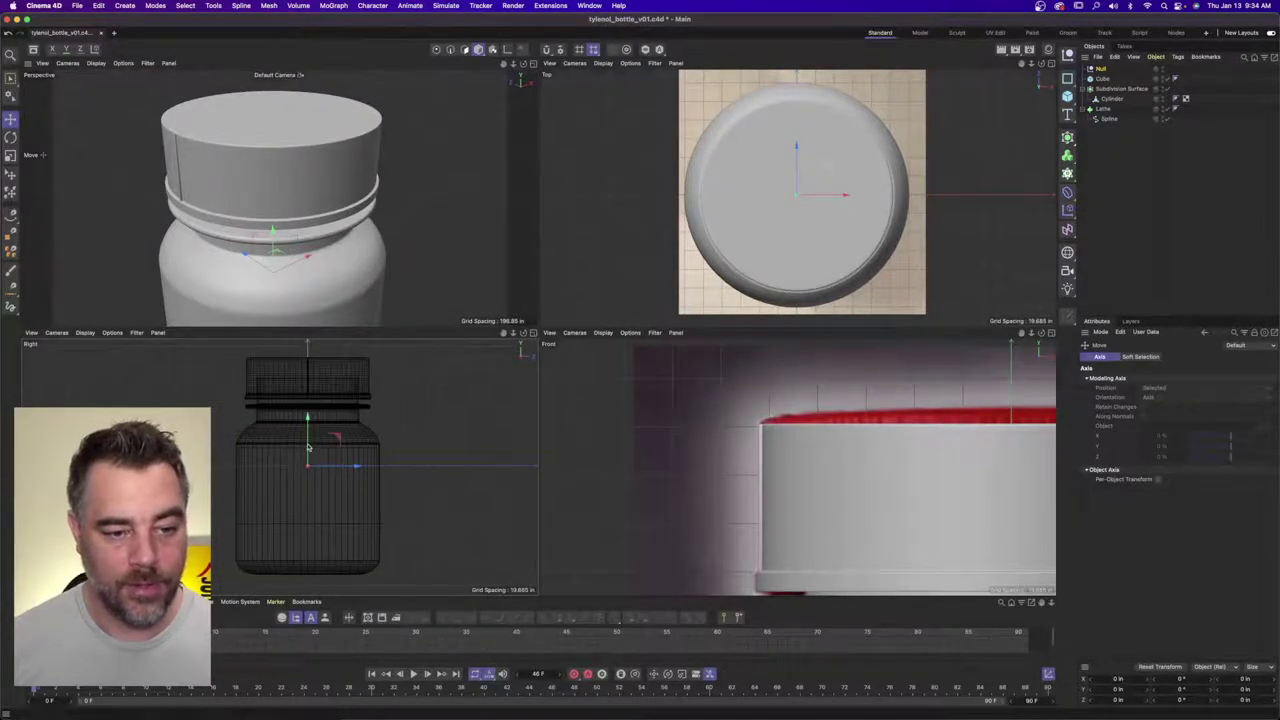
drag(307, 447, 307, 361)
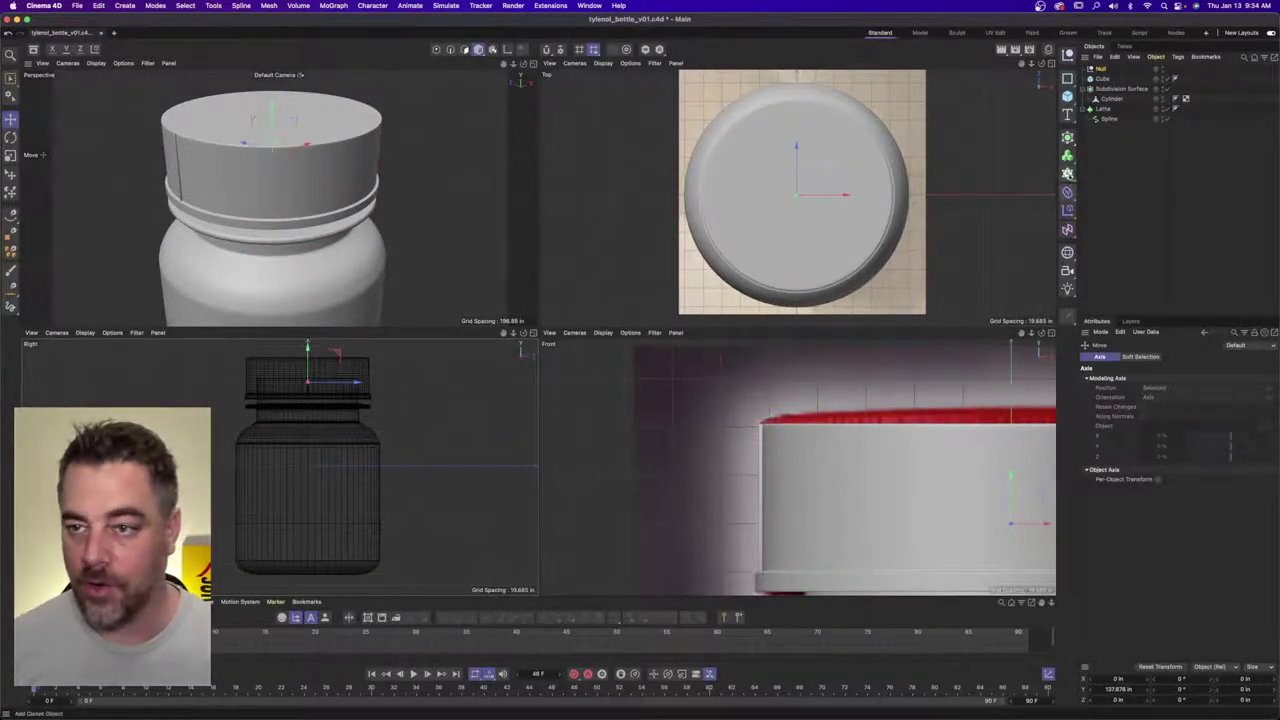
- Create a Cloner raised into the cap at about Y 145 in, and nest the rib under the Null inside it
click(1067, 173)
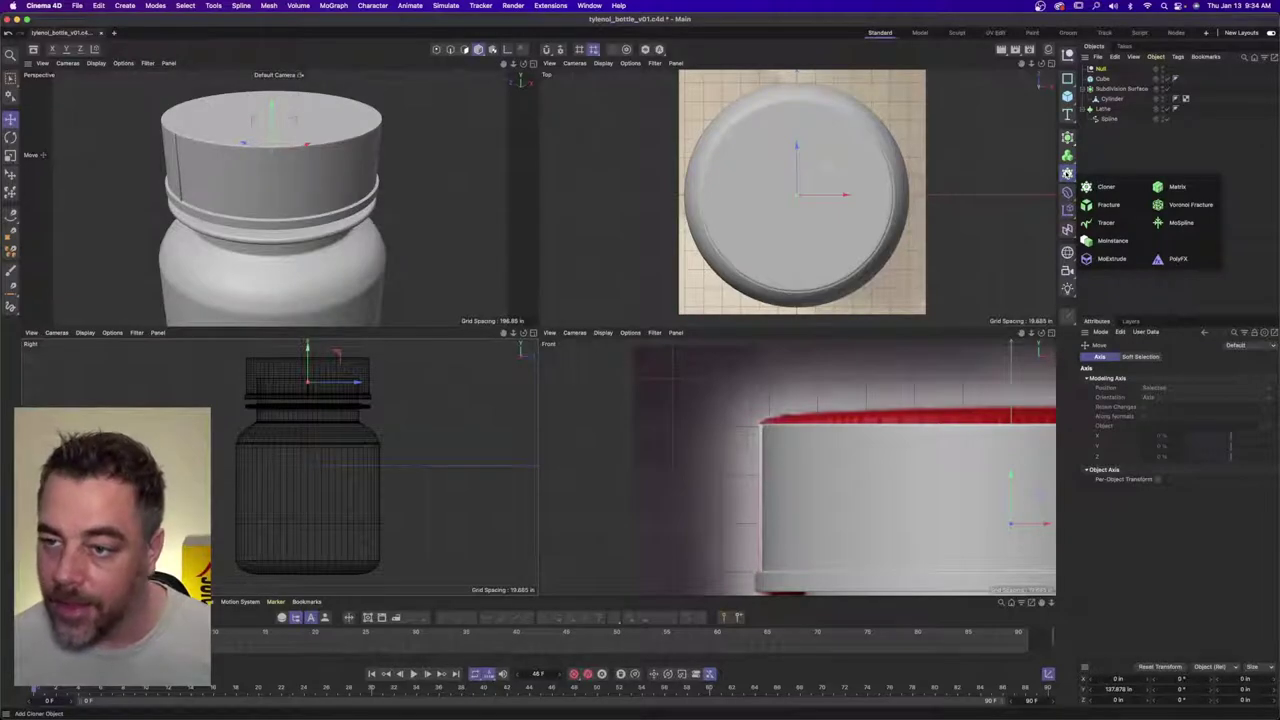
click(1105, 187)
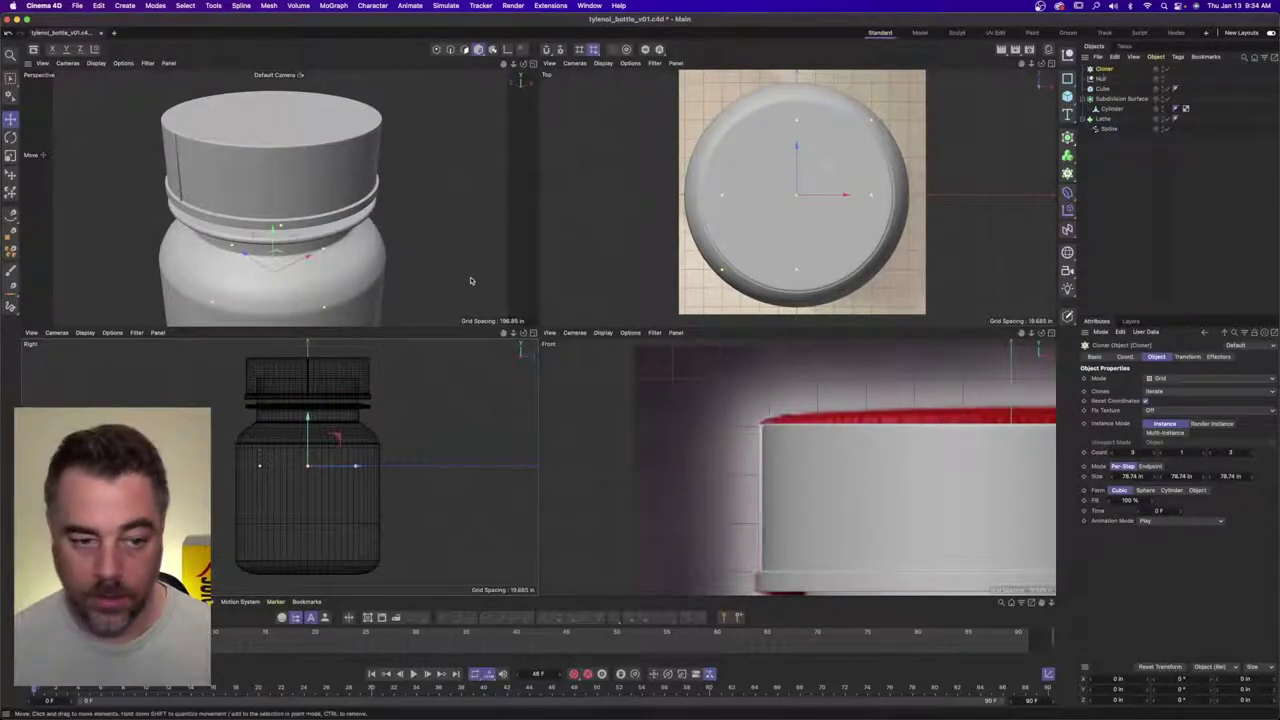
drag(307, 436, 307, 346)
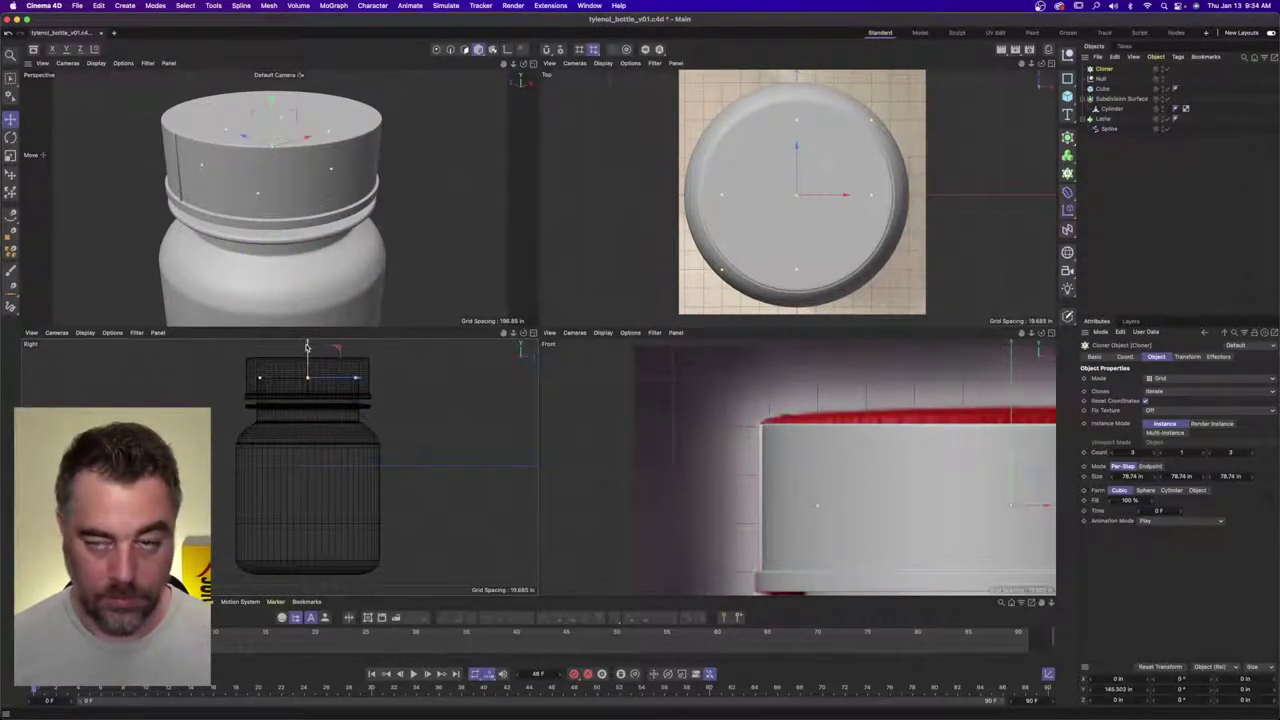
click(1101, 79)
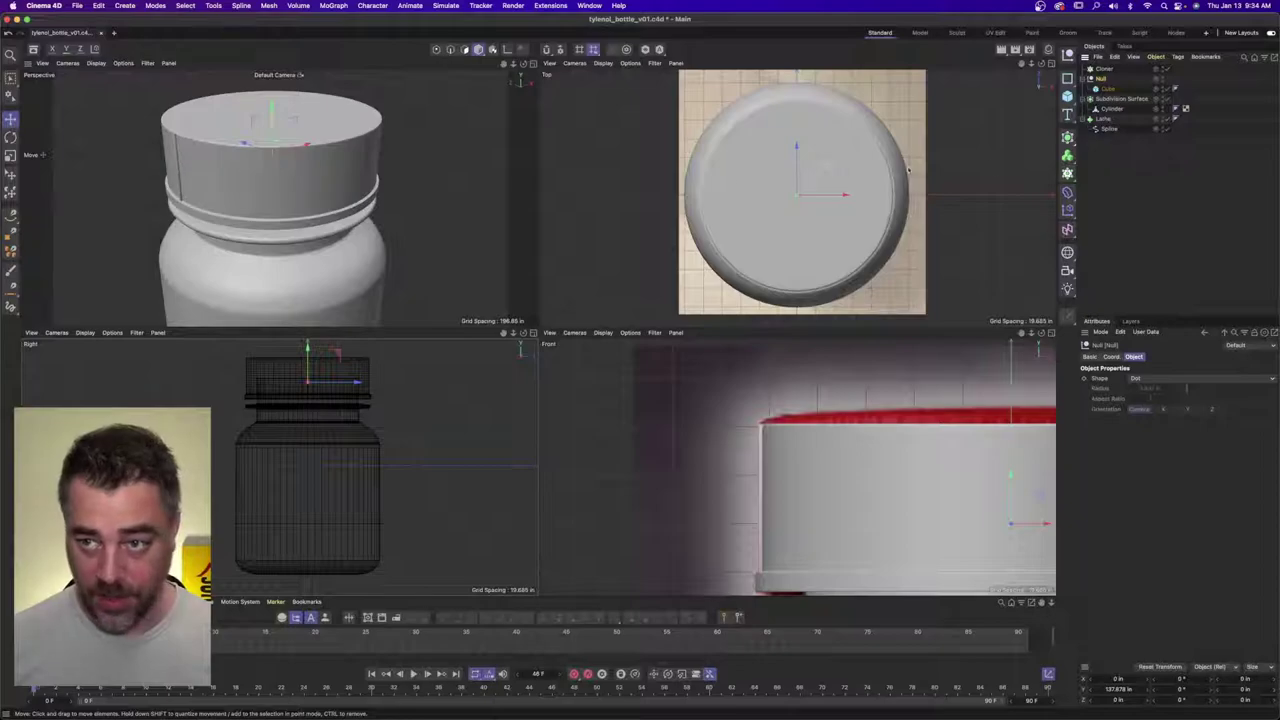
drag(1100, 79, 1106, 70)
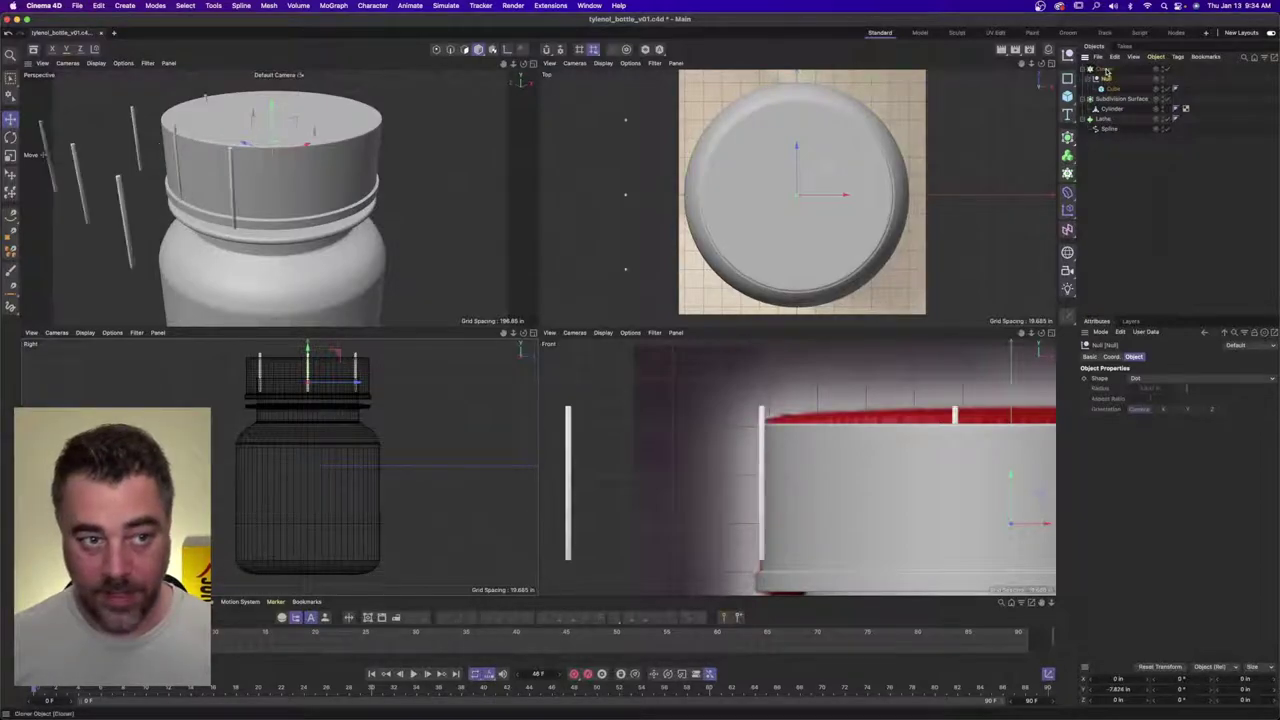
- Set the Cloner to Radial mode with a radius of 0 in and lower it to about Y 137.6 in
click(1105, 69)
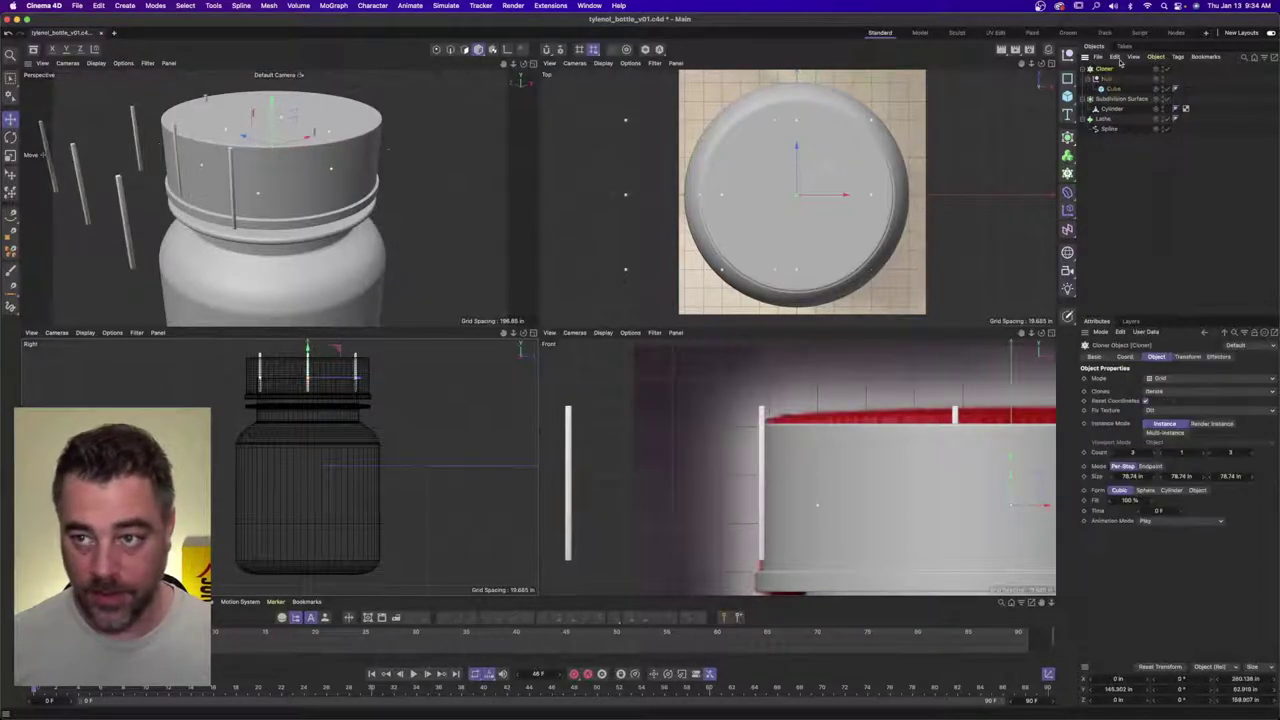
click(1160, 380)
click(1165, 408)
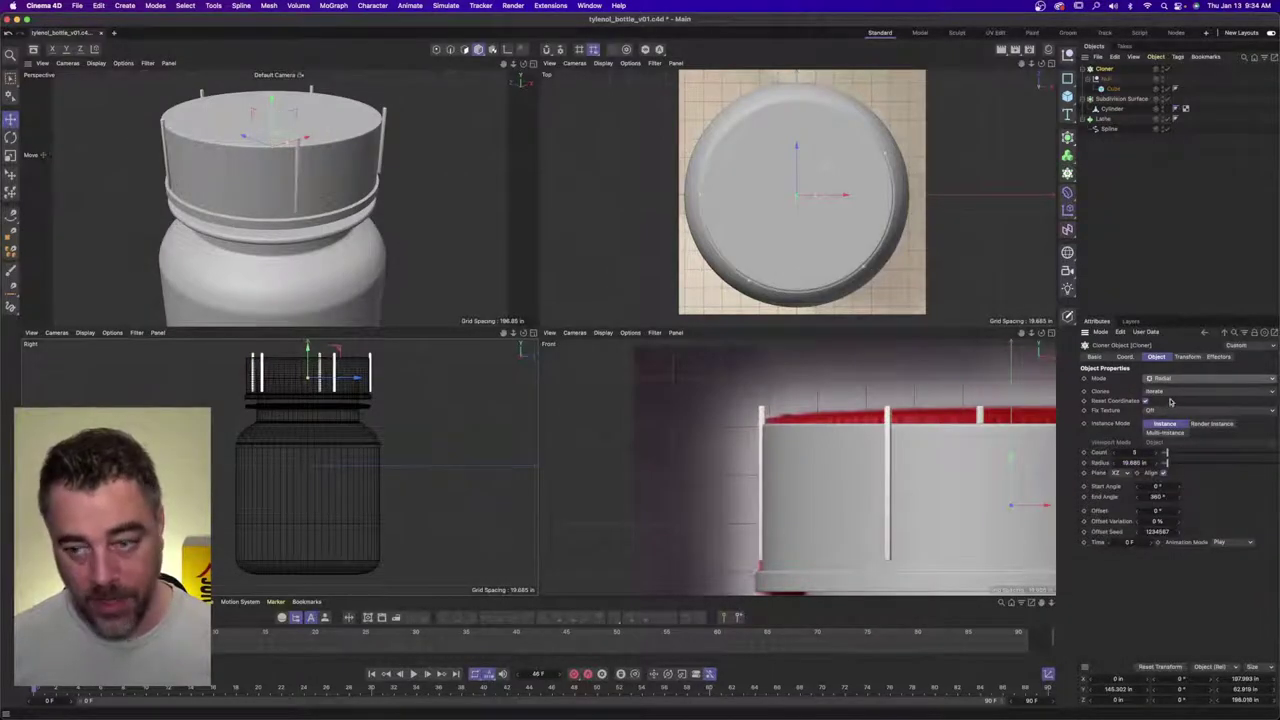
drag(1167, 463, 1162, 463)
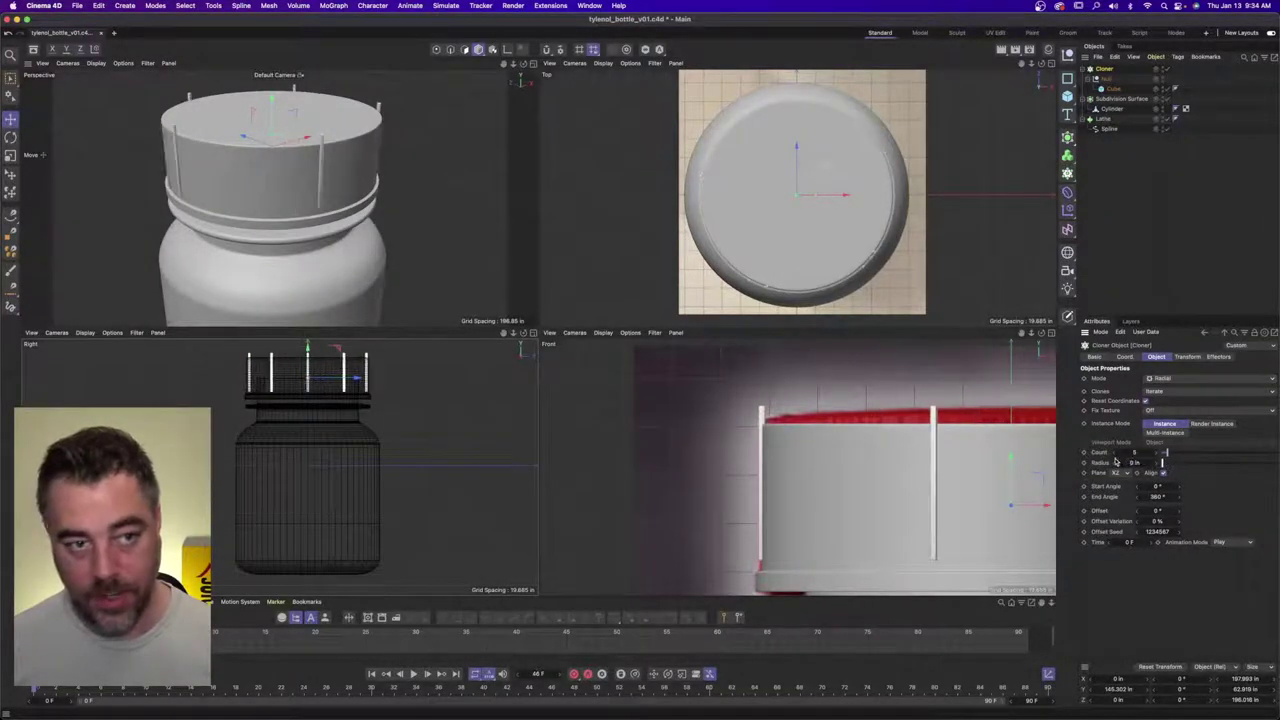
alt+drag(275, 174, 288, 132)
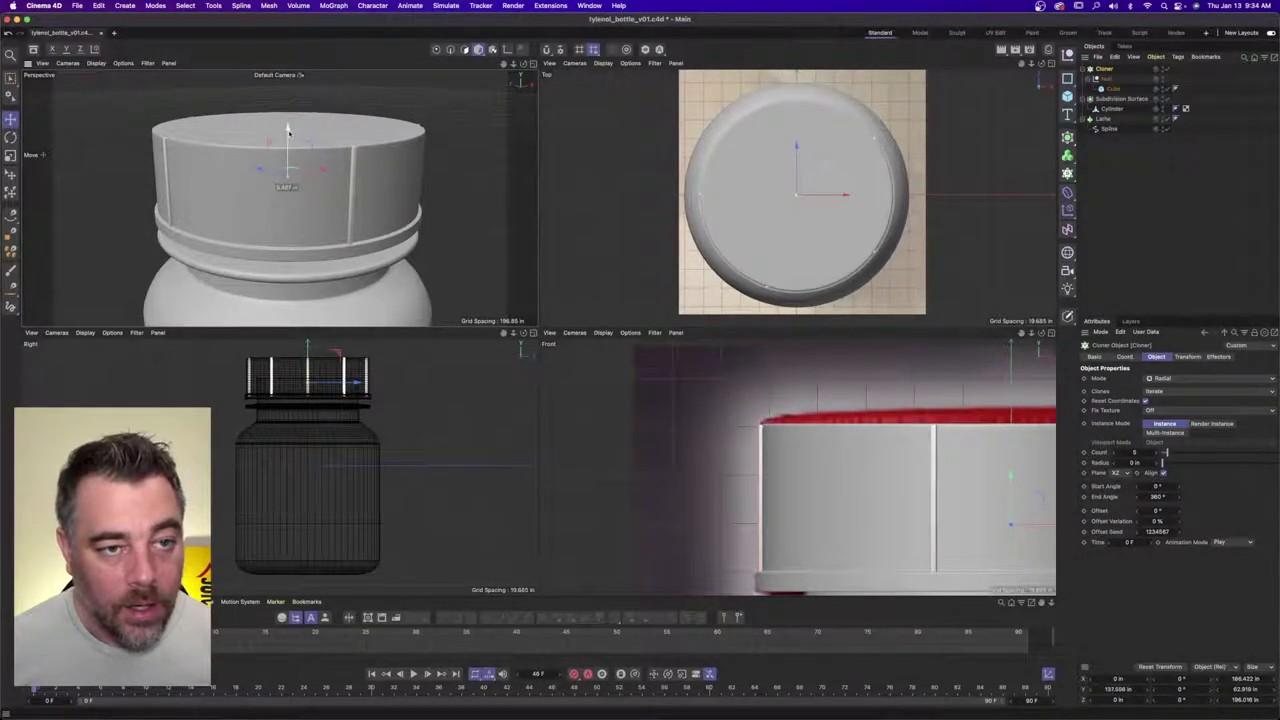
- Group all the bottle and cap objects under a single Null
click(1050, 334)
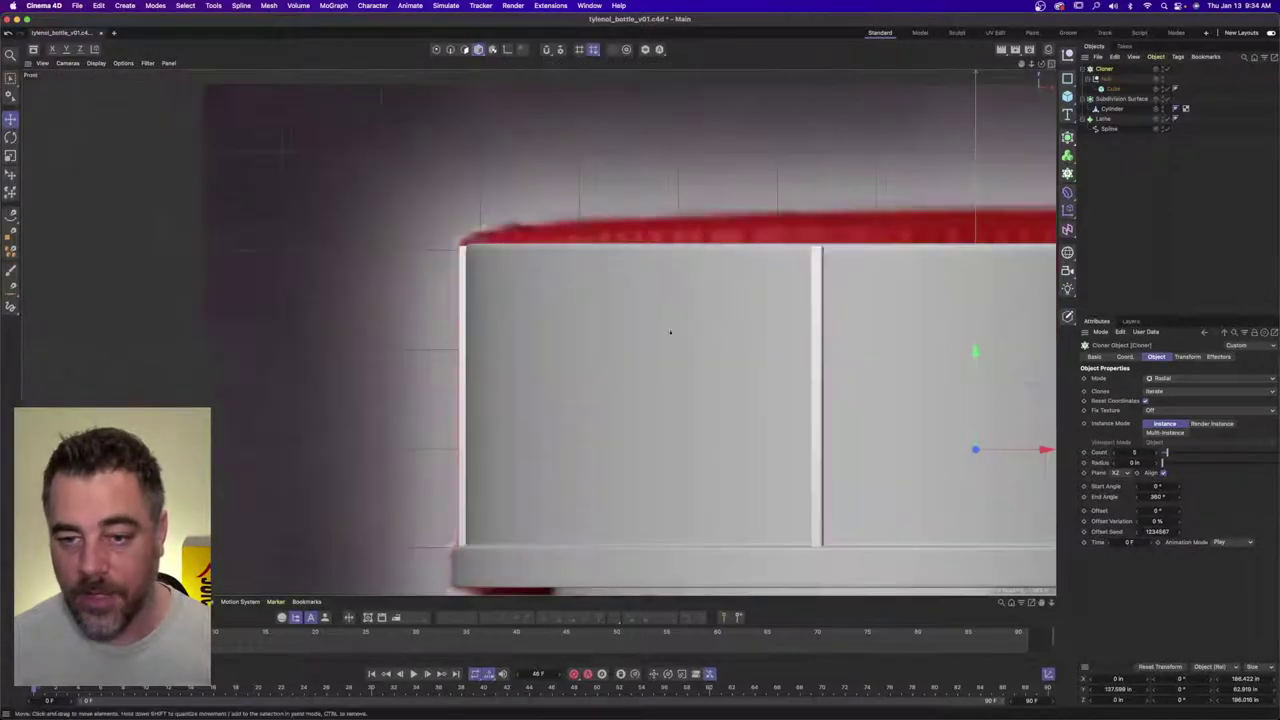
scroll(722, 292, down, 5)
alt+middle_drag(774, 290, 554, 290)
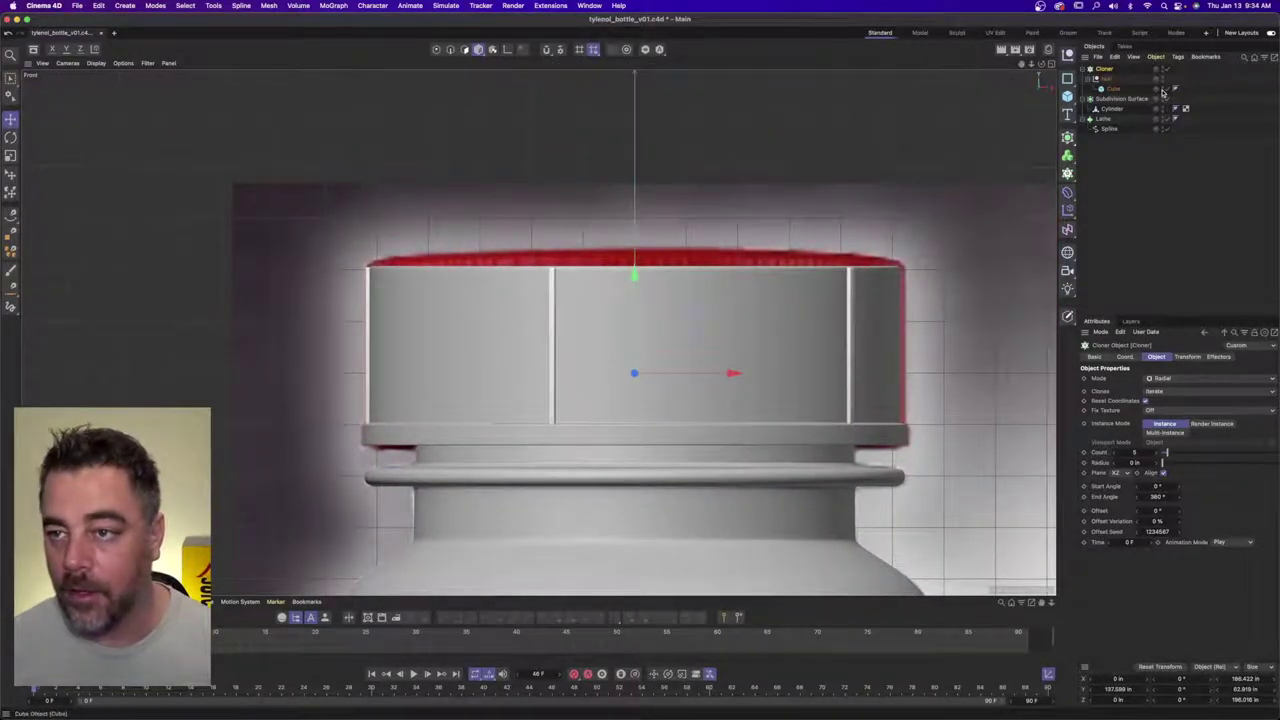
key(ctrl+a)
key(alt+g)
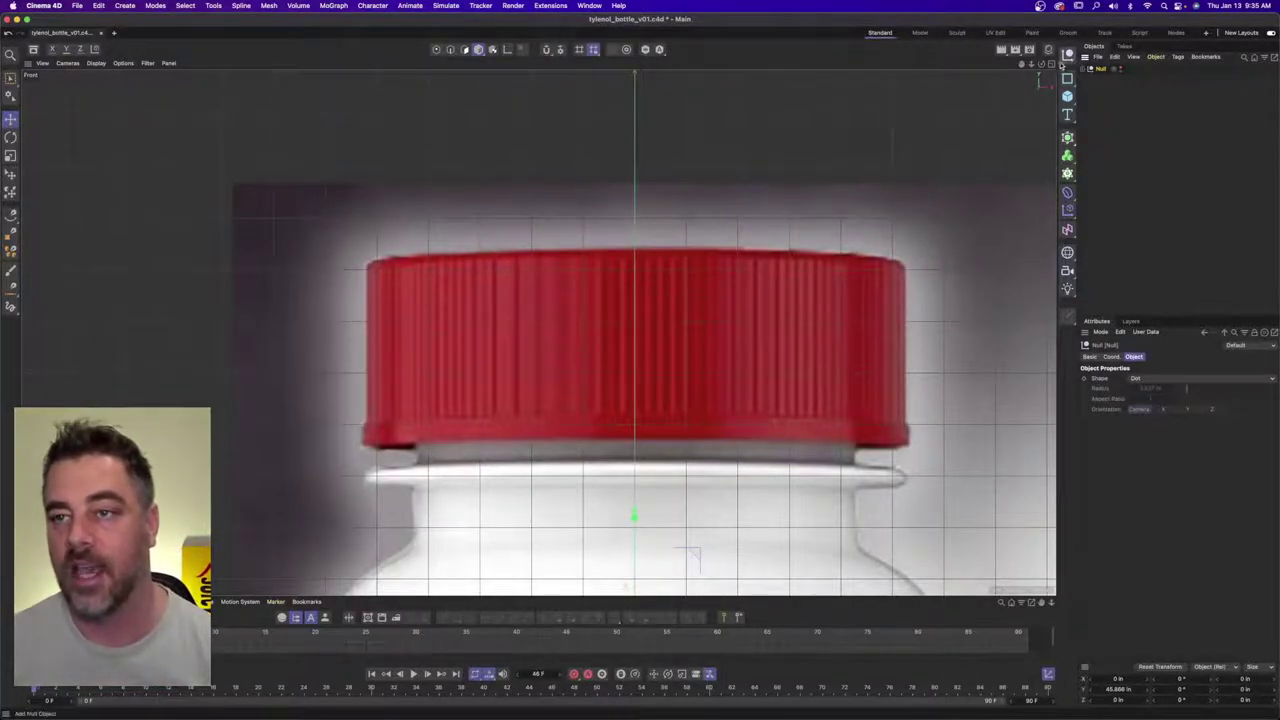
- Select the Cloner inside the new group and set its clone count to 120
click(1052, 65)
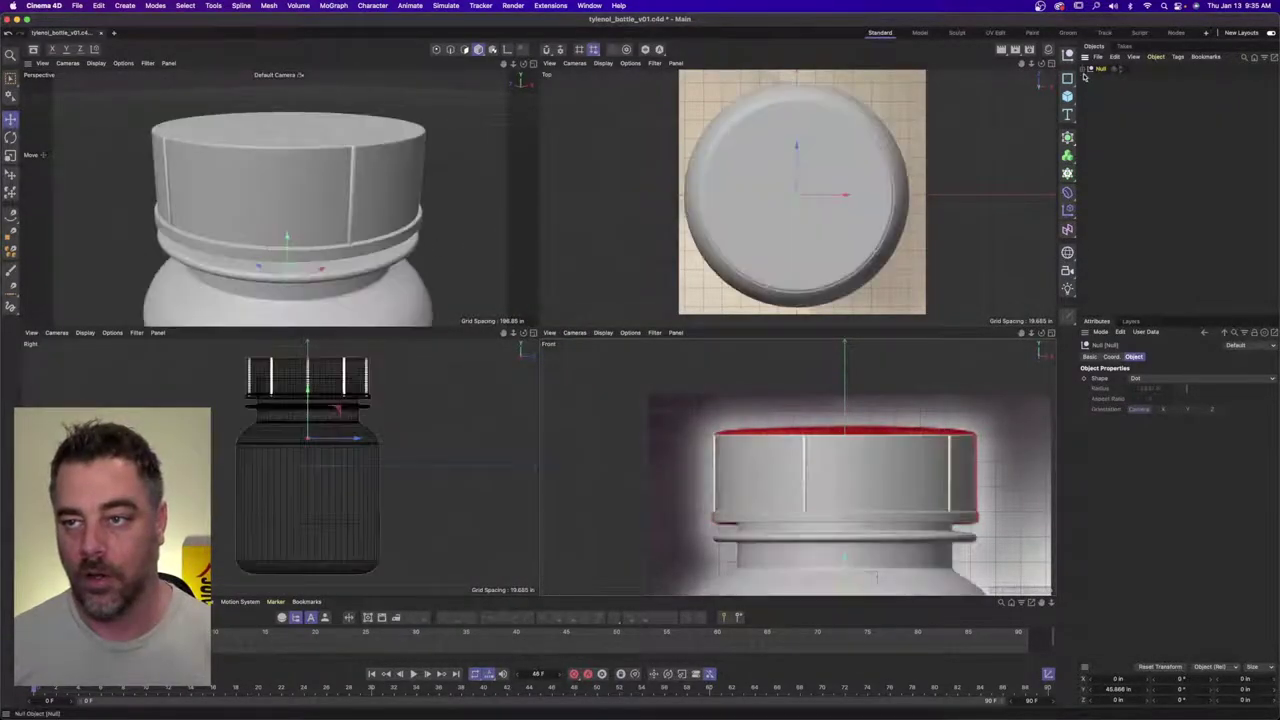
click(1096, 79)
click(1109, 80)
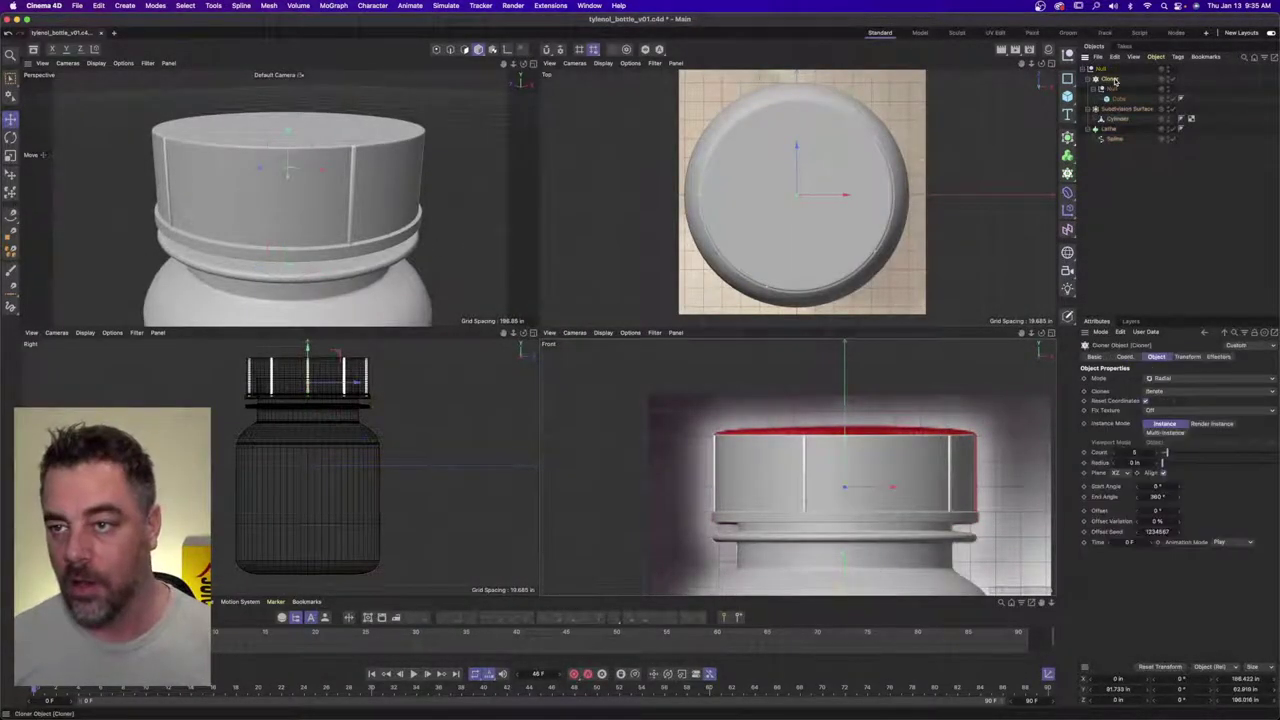
click(1146, 452)
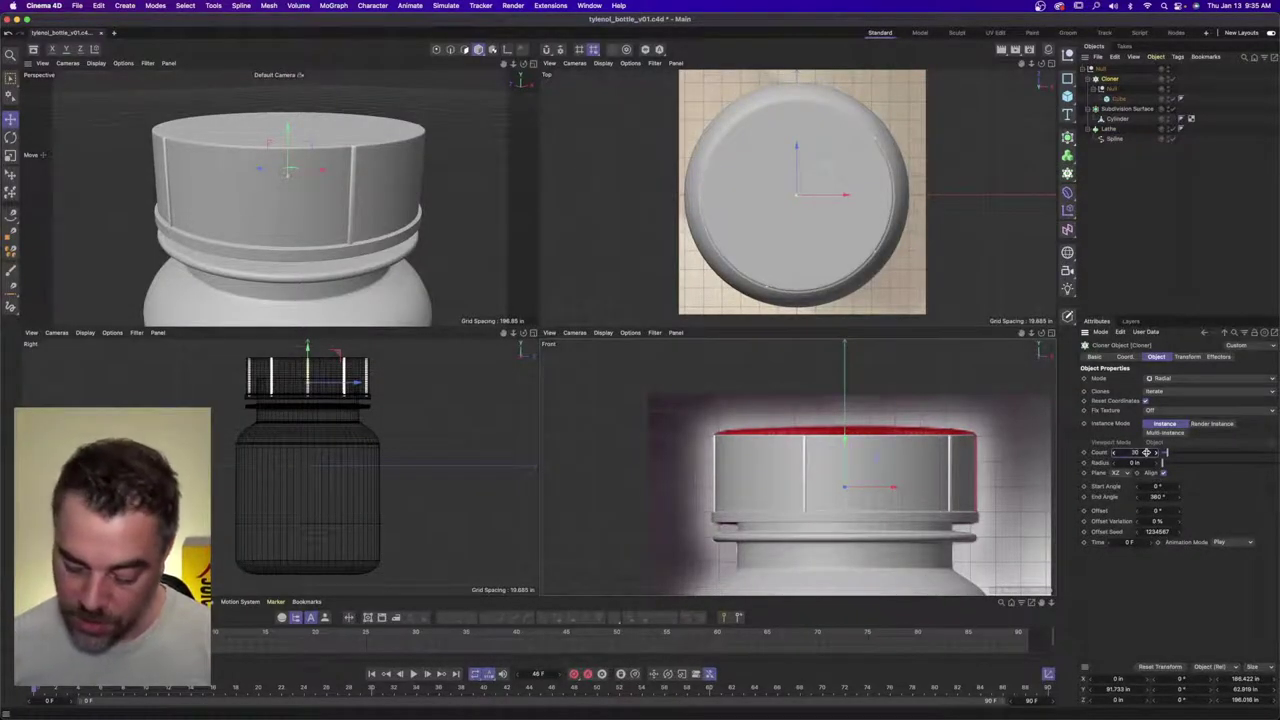
text(120)
key(Return)
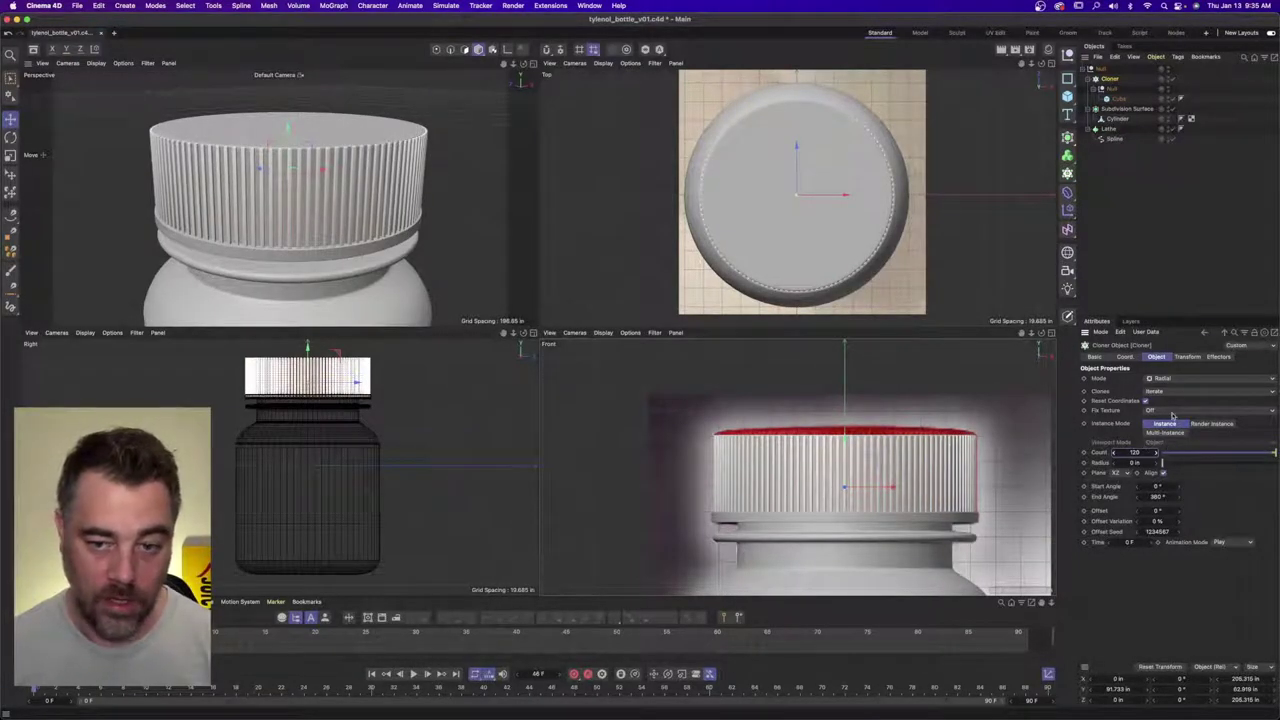
- Examine the ribbed cap and whole bottle in an enlarged perspective view, with nothing selected
click(1168, 68)
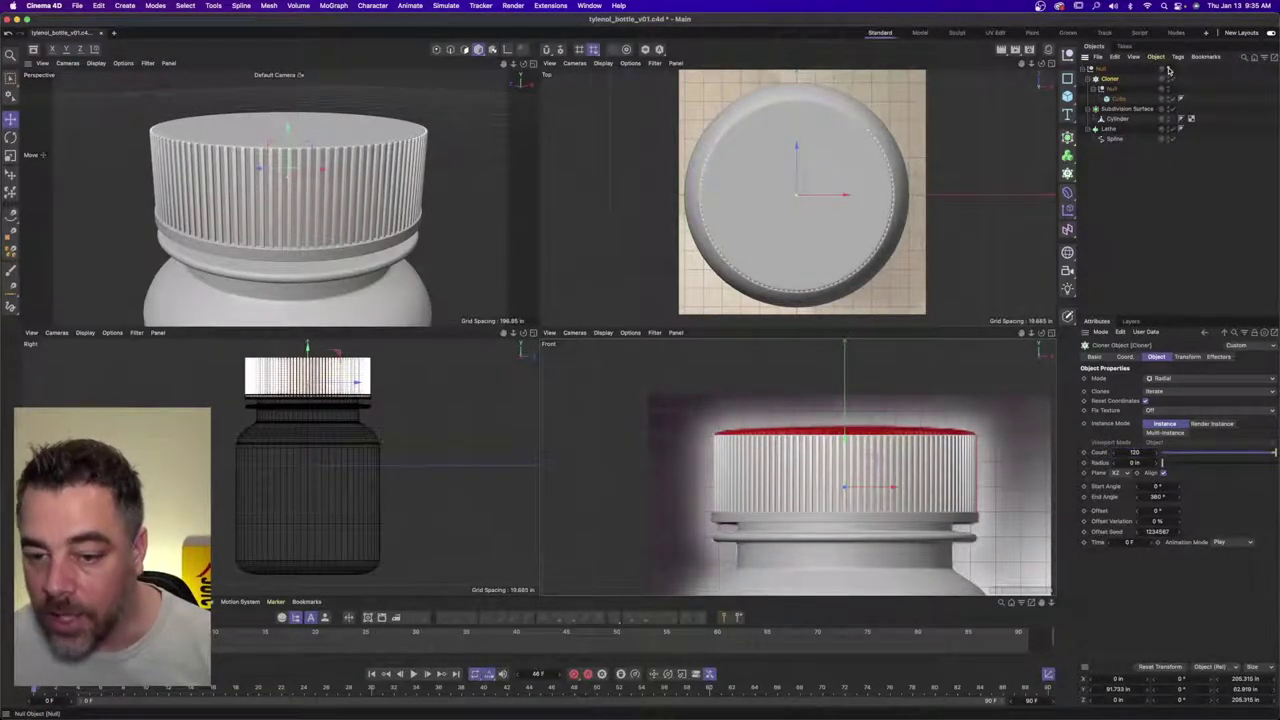
click(1168, 68)
click(1168, 68)
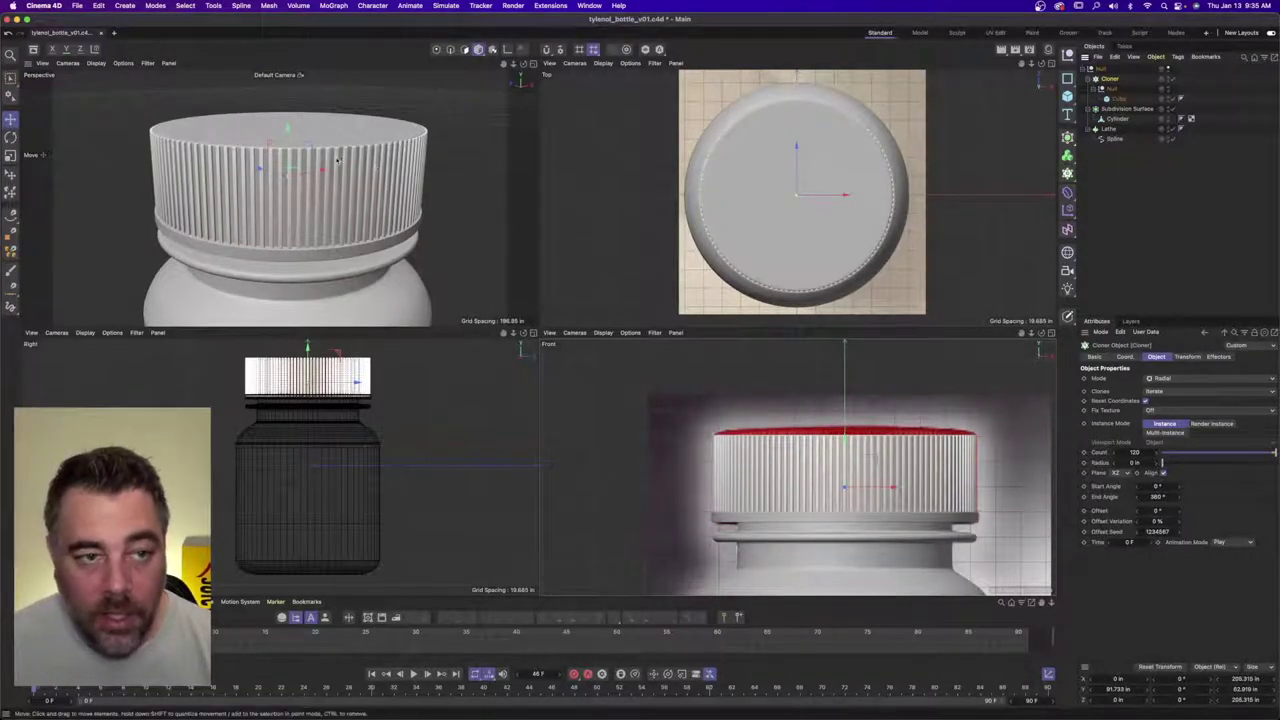
scroll(365, 200, down, 6)
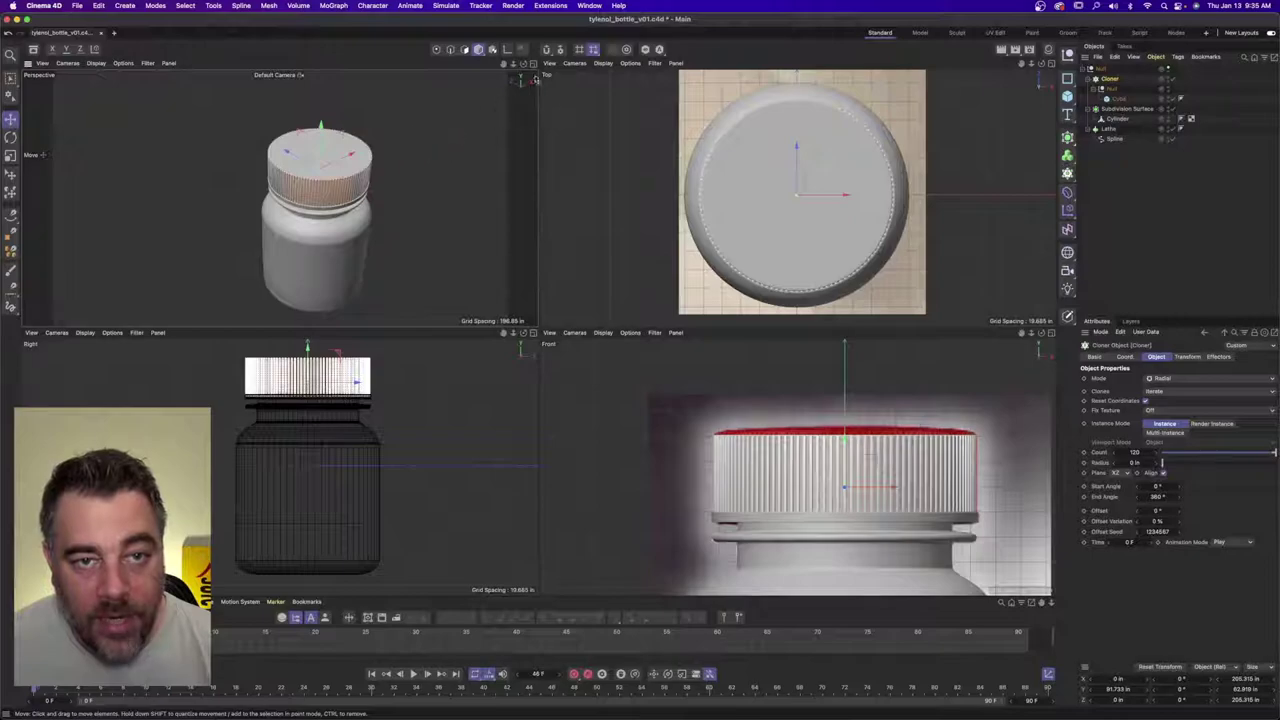
click(533, 64)
scroll(612, 320, down, 1)
alt+middle_drag(619, 330, 485, 295)
alt+drag(485, 295, 491, 340)
scroll(485, 290, up, 2)
click(1269, 213)
alt+drag(491, 265, 491, 295)
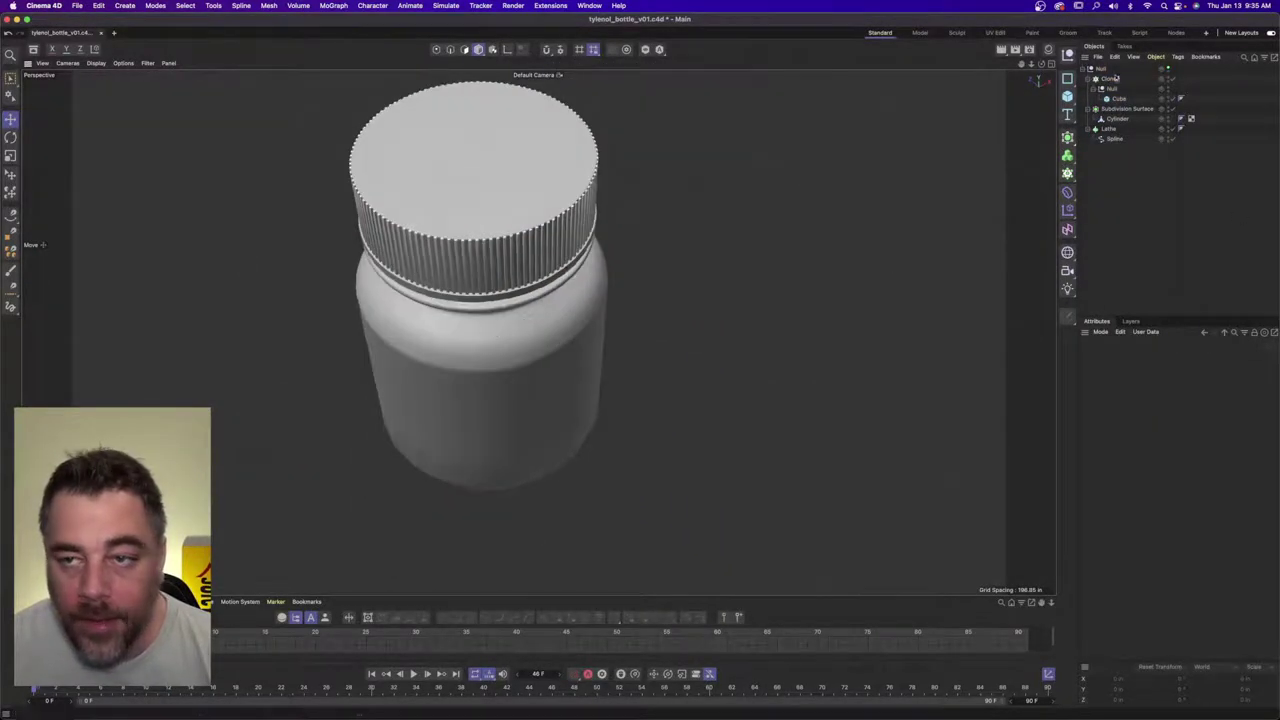
click(1051, 64)
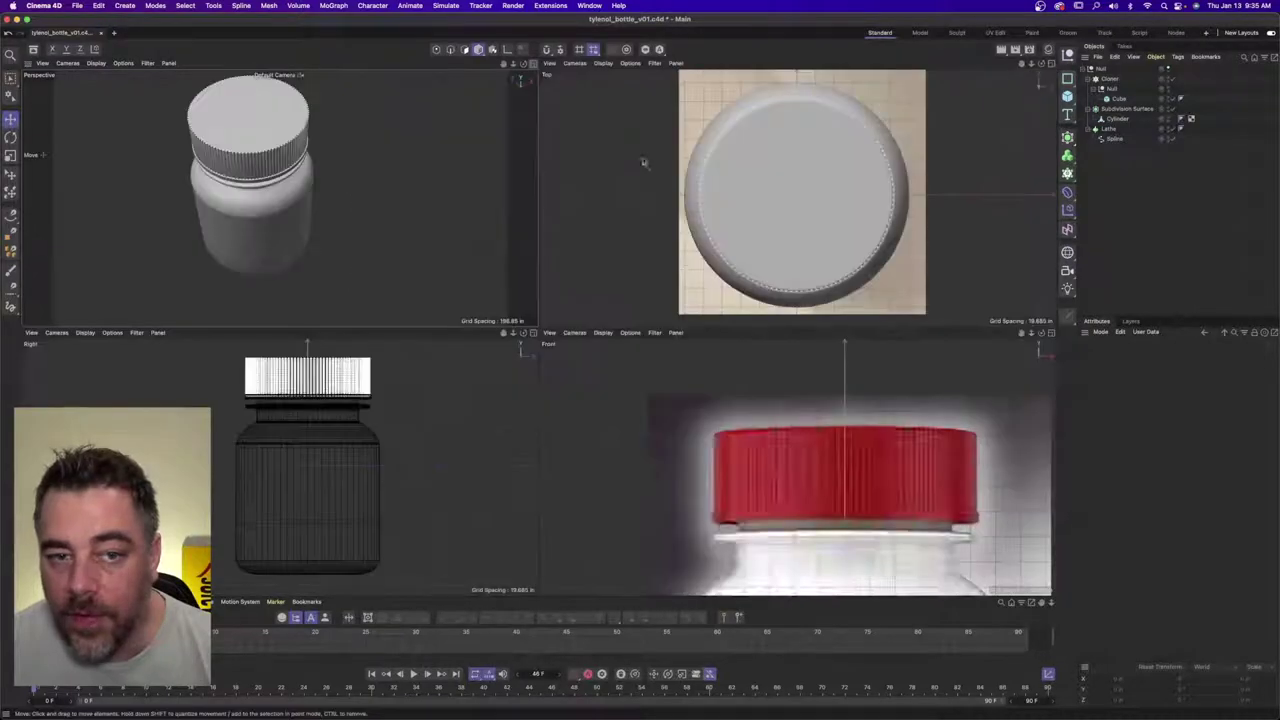
- Hide the bottle group and add a Tube at the centre of the cap's top-view reference
click(1162, 67)
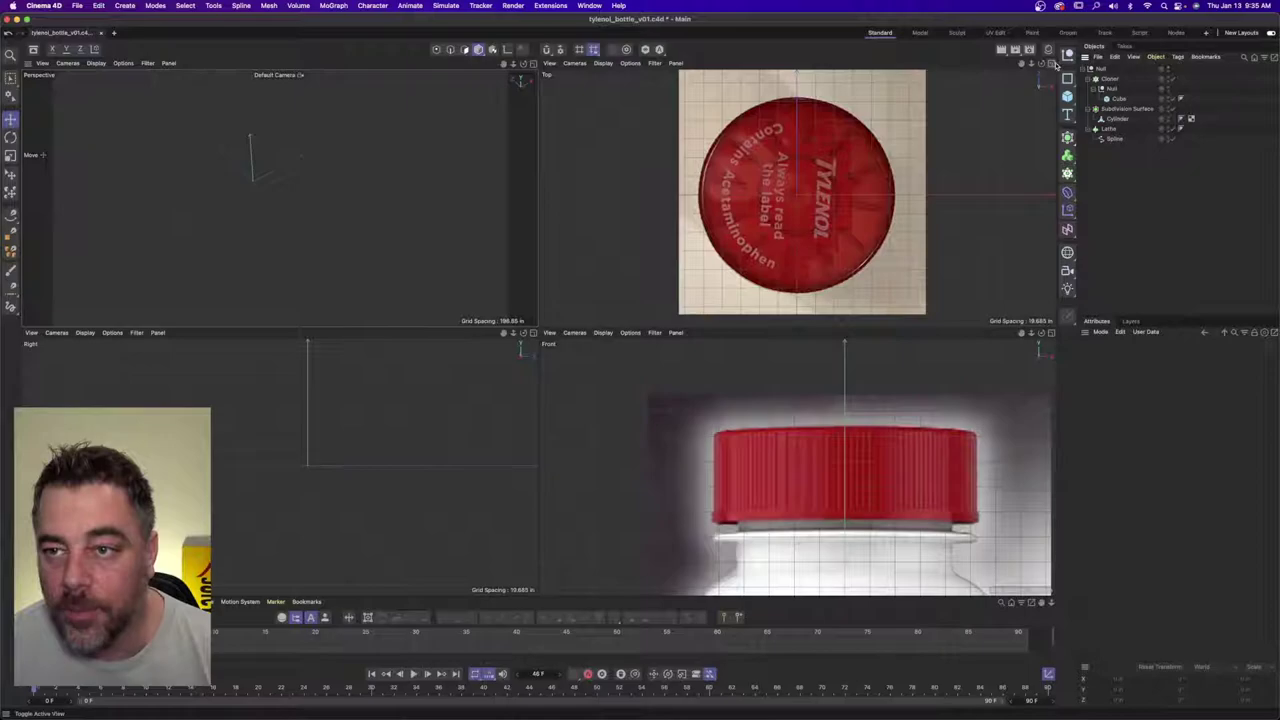
middle_click(811, 150)
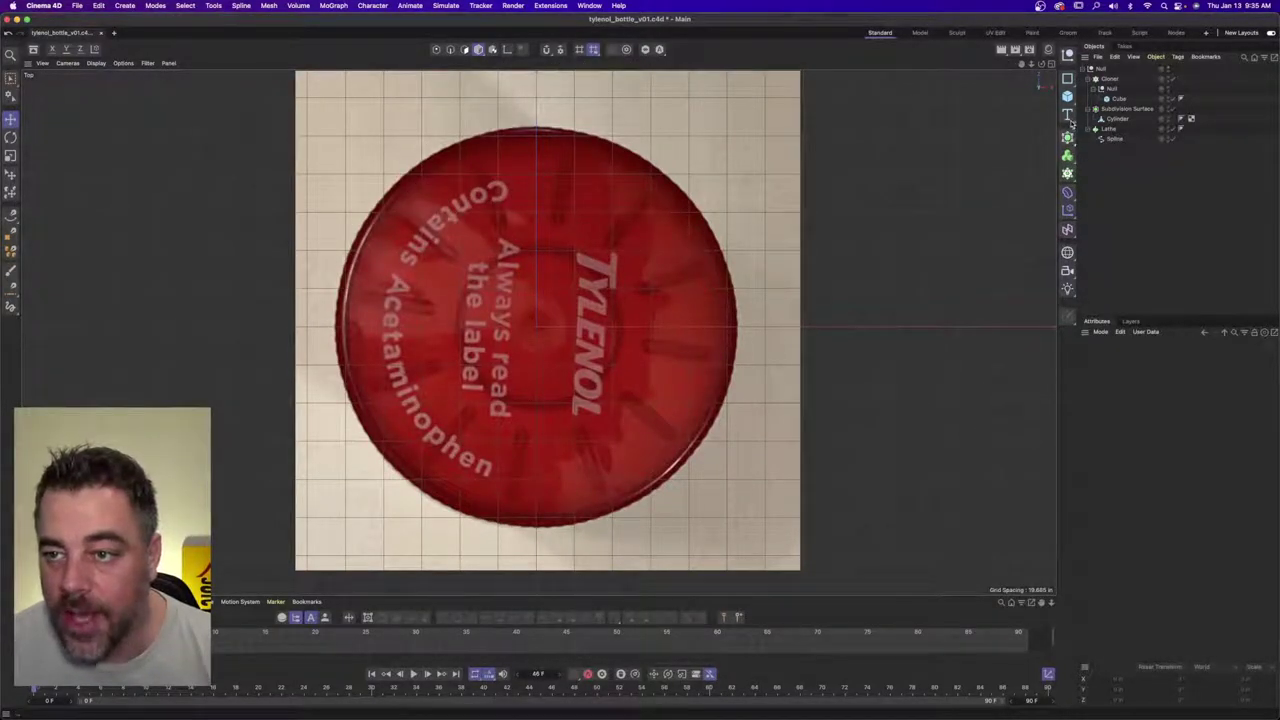
drag(1069, 98, 1171, 218)
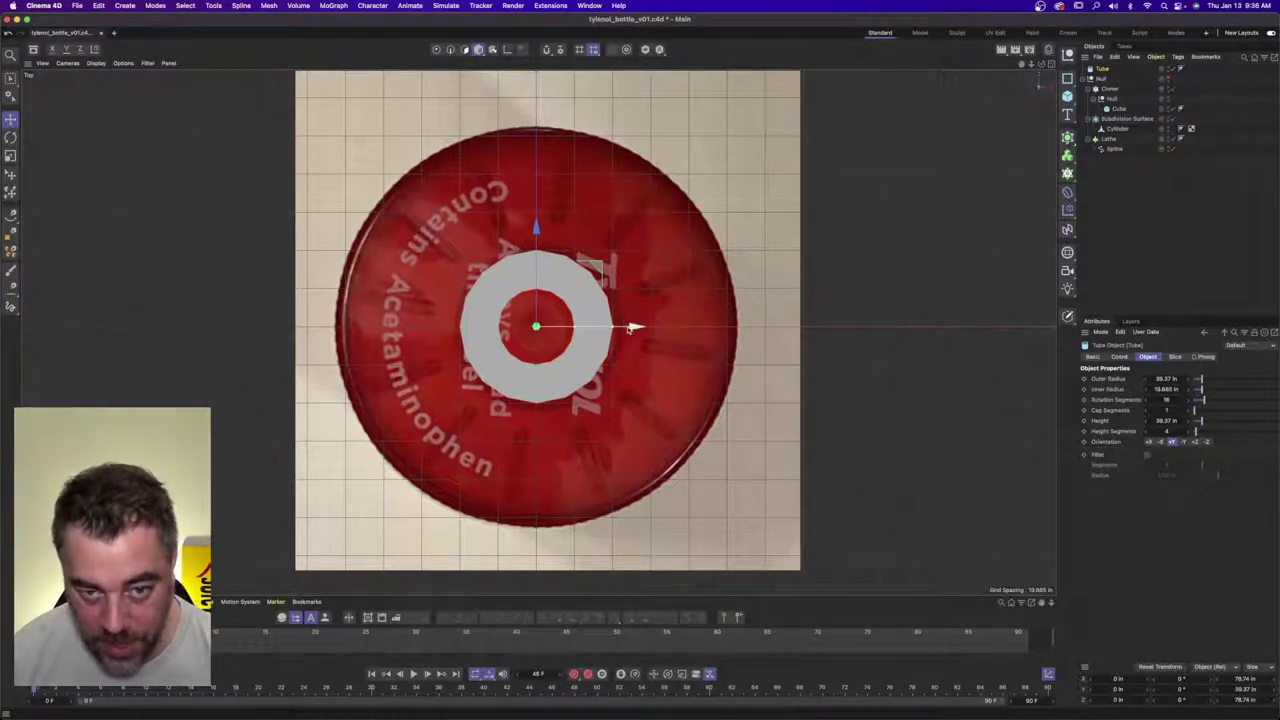
- Keep the tube centred on the origin and enlarge its inner radius to about 30 in
drag(633, 326, 637, 327)
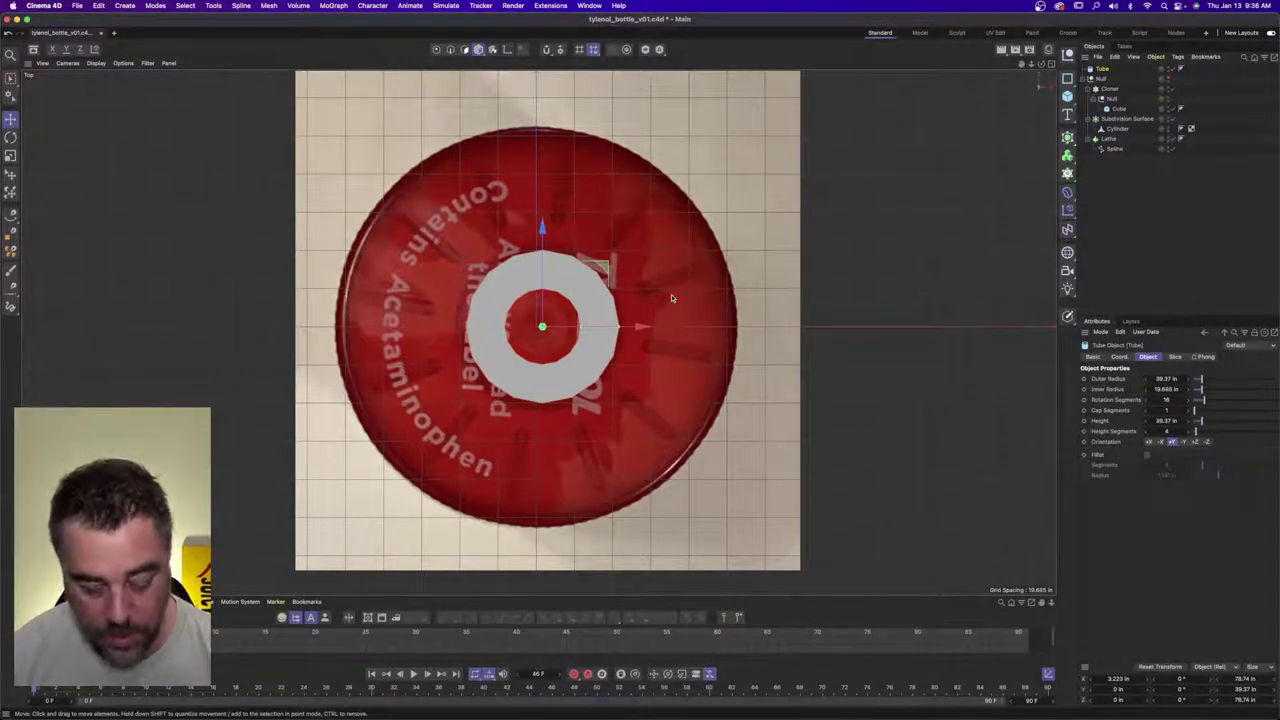
key(super+z)
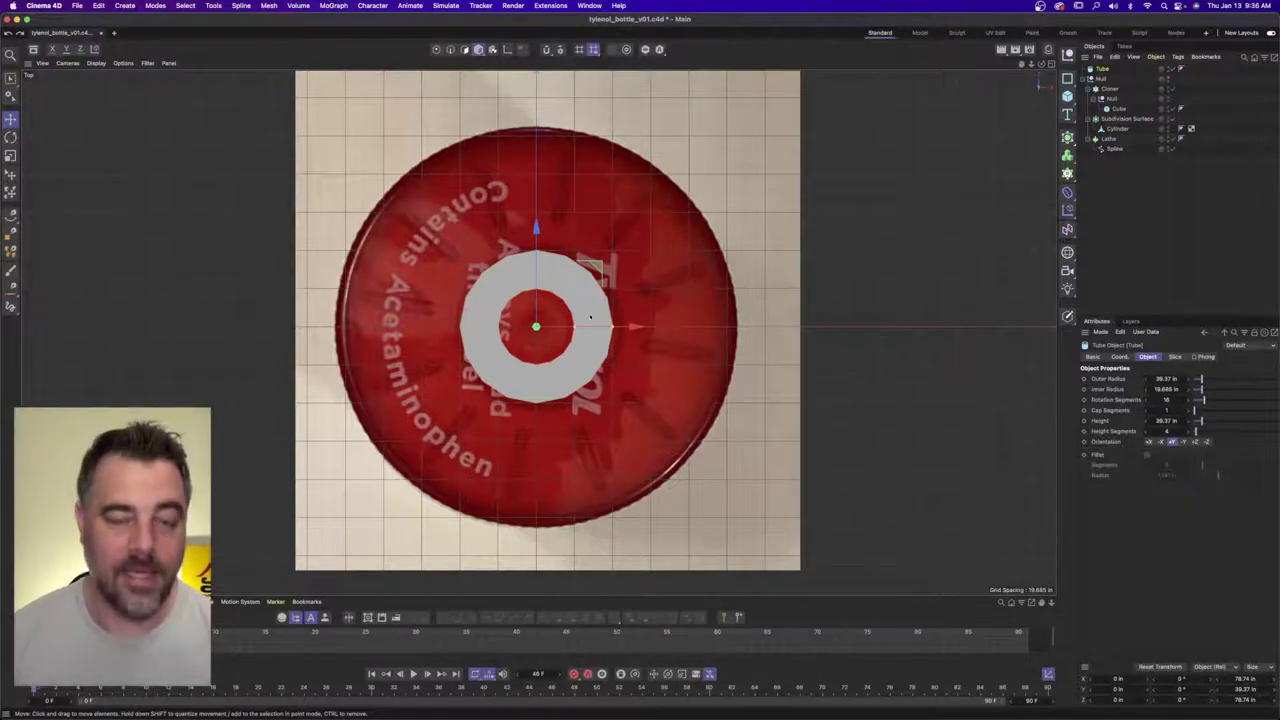
scroll(576, 297, up, 2)
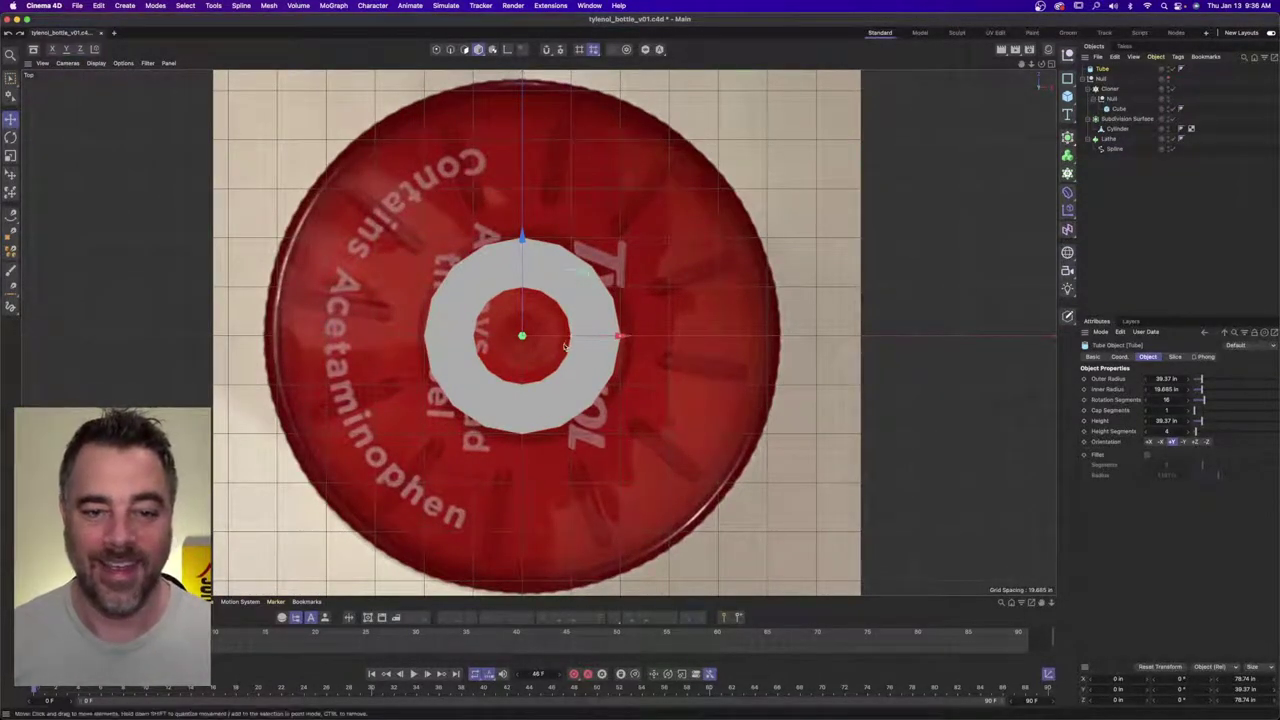
drag(572, 338, 595, 337)
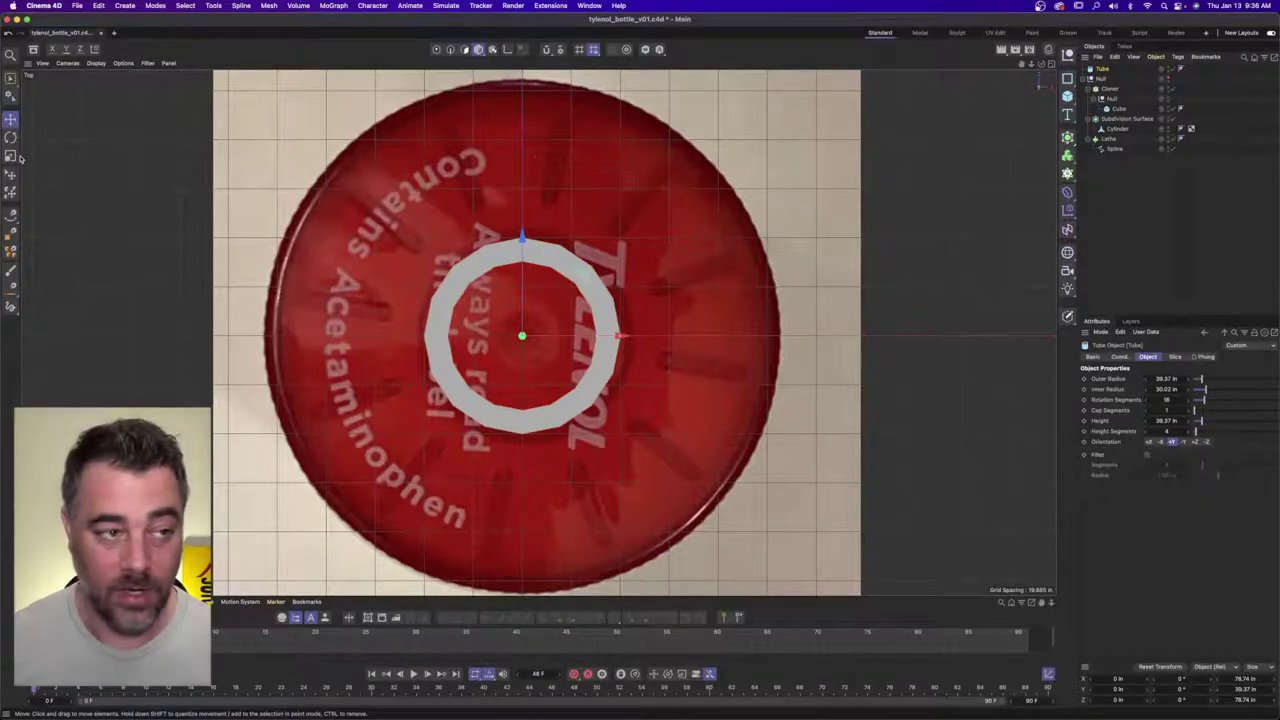
drag(300, 260, 306, 257)
key(super+z)
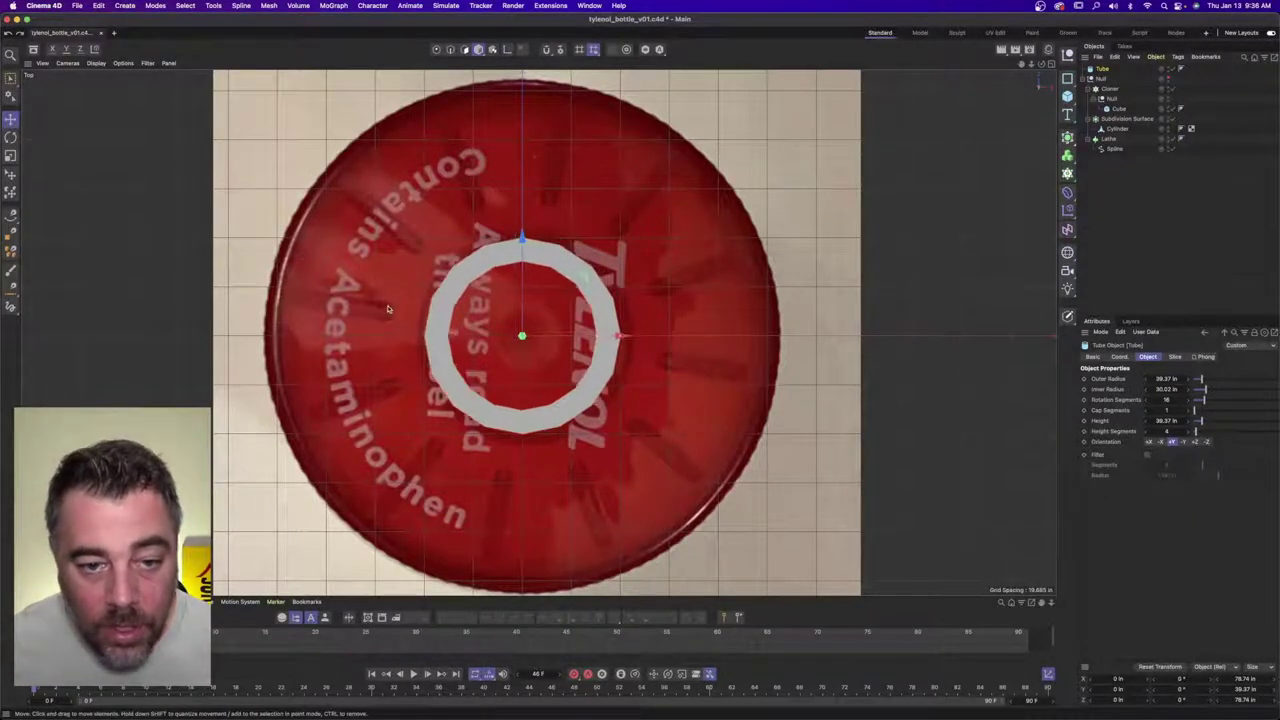
drag(381, 286, 389, 279)
key(super+z)
- Scale the tube uniformly to about 82.64 in wide and enlarge its inner radius slightly to thin the ring
click(14, 156)
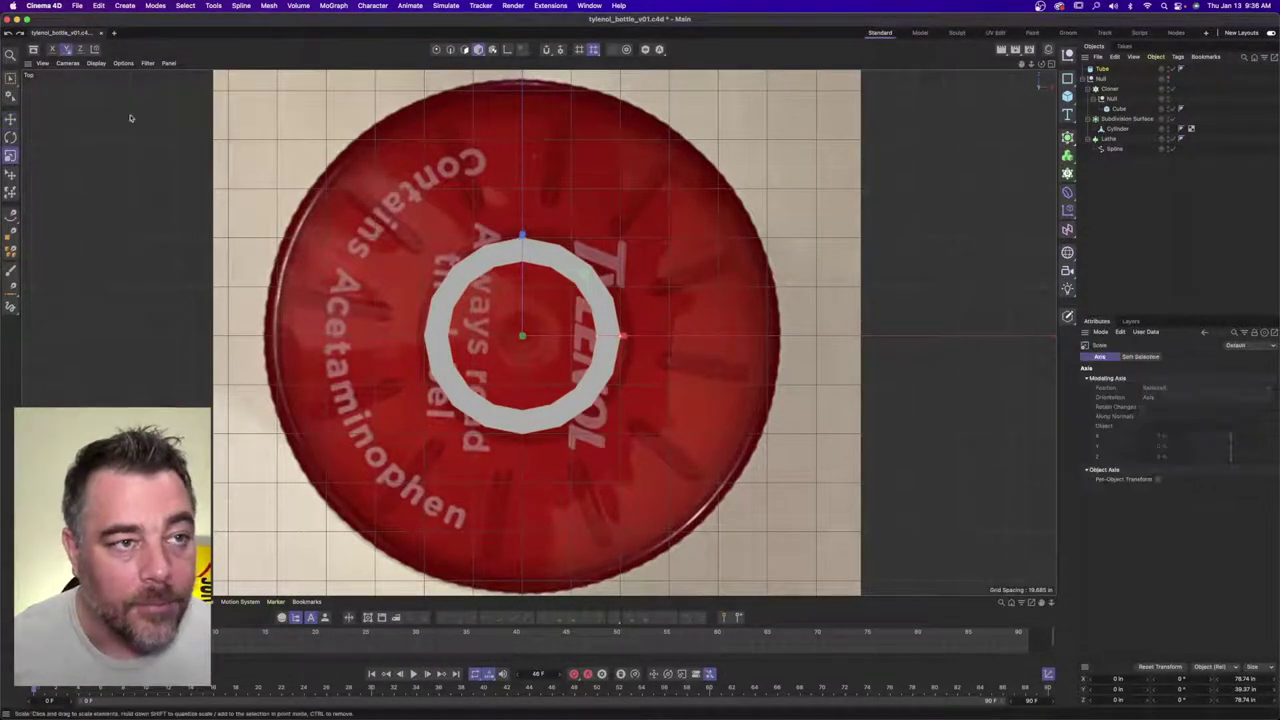
mouse_move(355, 302)
mouse_down()
mouse_move(371, 298)
mouse_move(345, 297)
mouse_move(368, 297)
mouse_up()
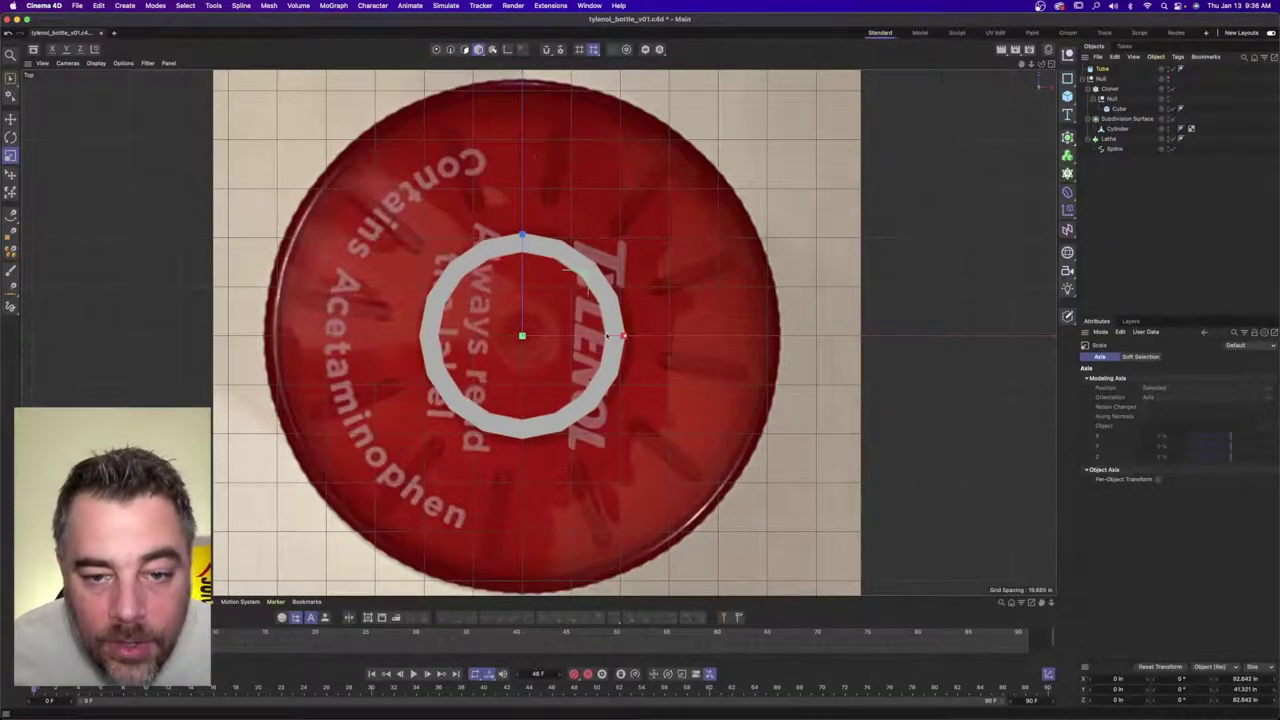
mouse_move(606, 336)
mouse_down()
mouse_move(625, 335)
mouse_move(609, 335)
mouse_up()
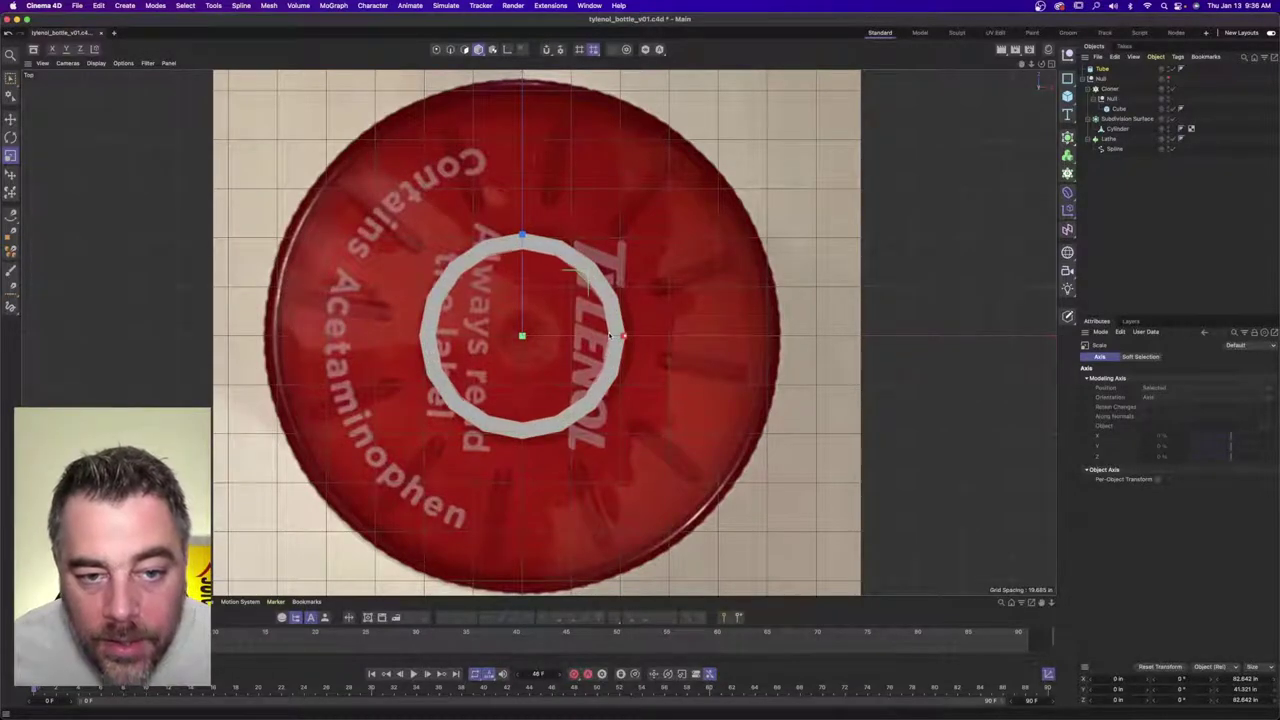
- Flatten the tube into a thin ring about 1.64 in high, working in the perspective view
key(F5)
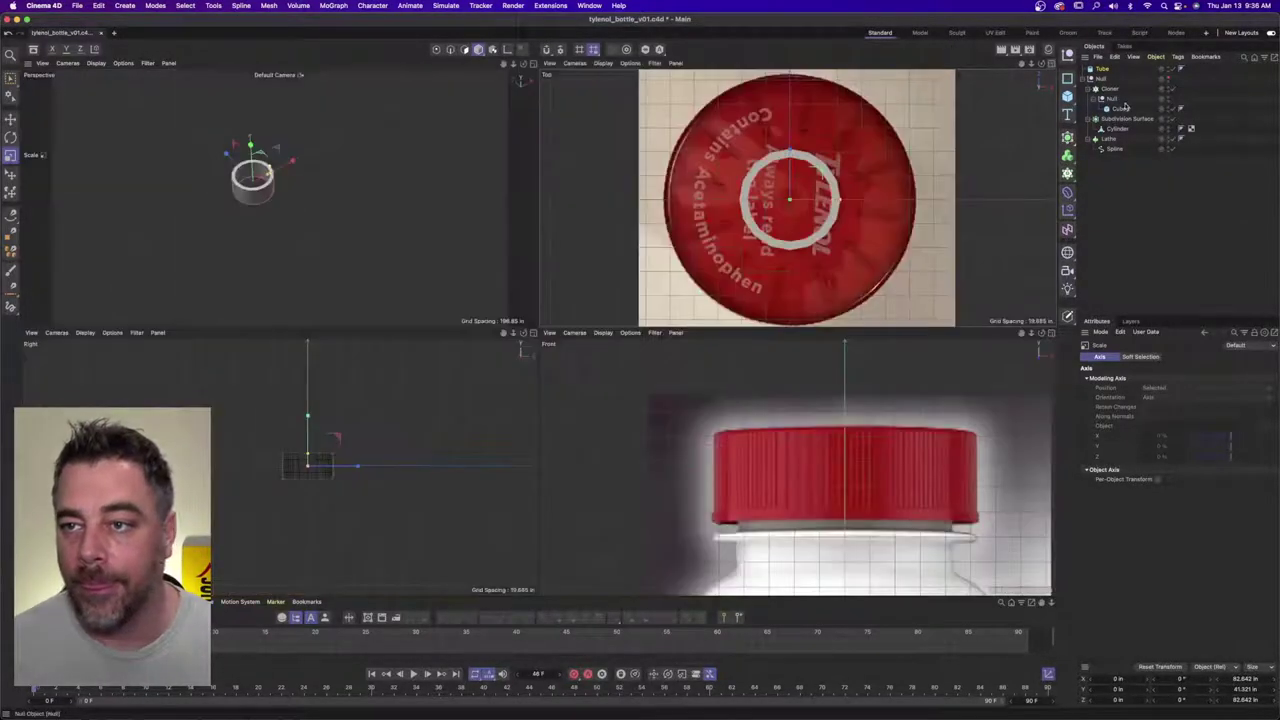
alt+drag(394, 166, 347, 160)
alt+right_drag(194, 229, 266, 216)
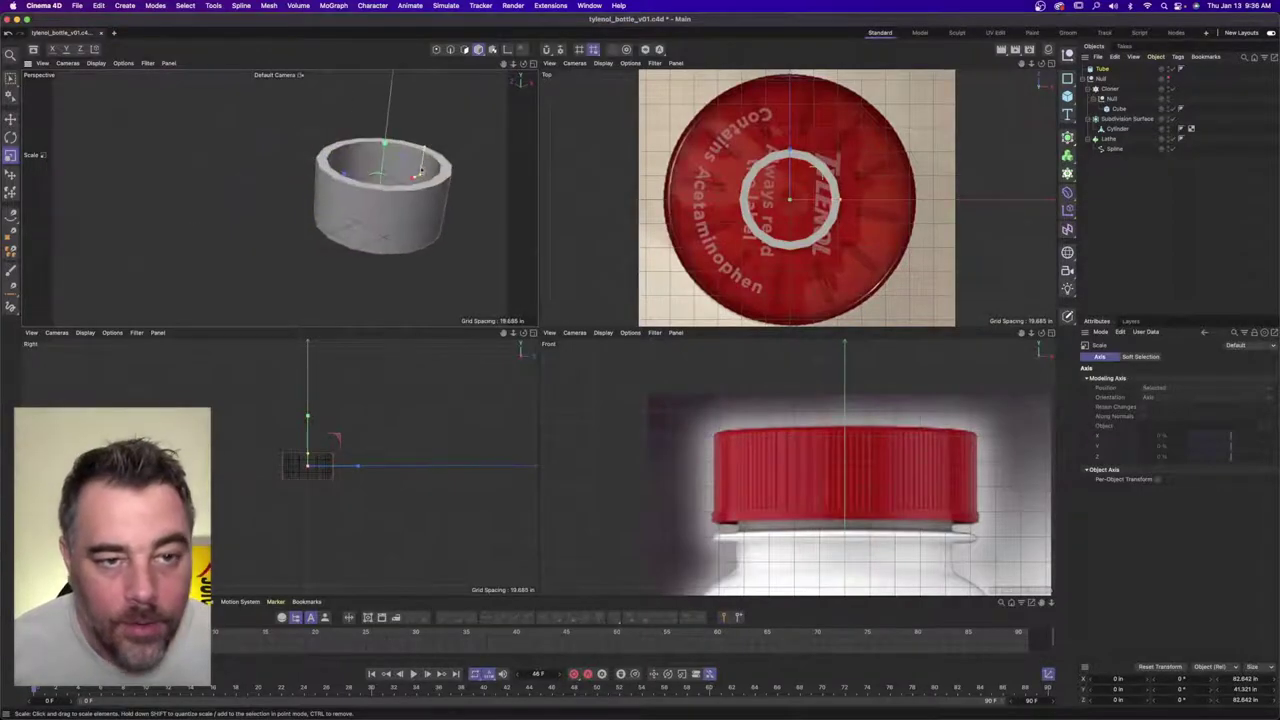
drag(424, 149, 420, 175)
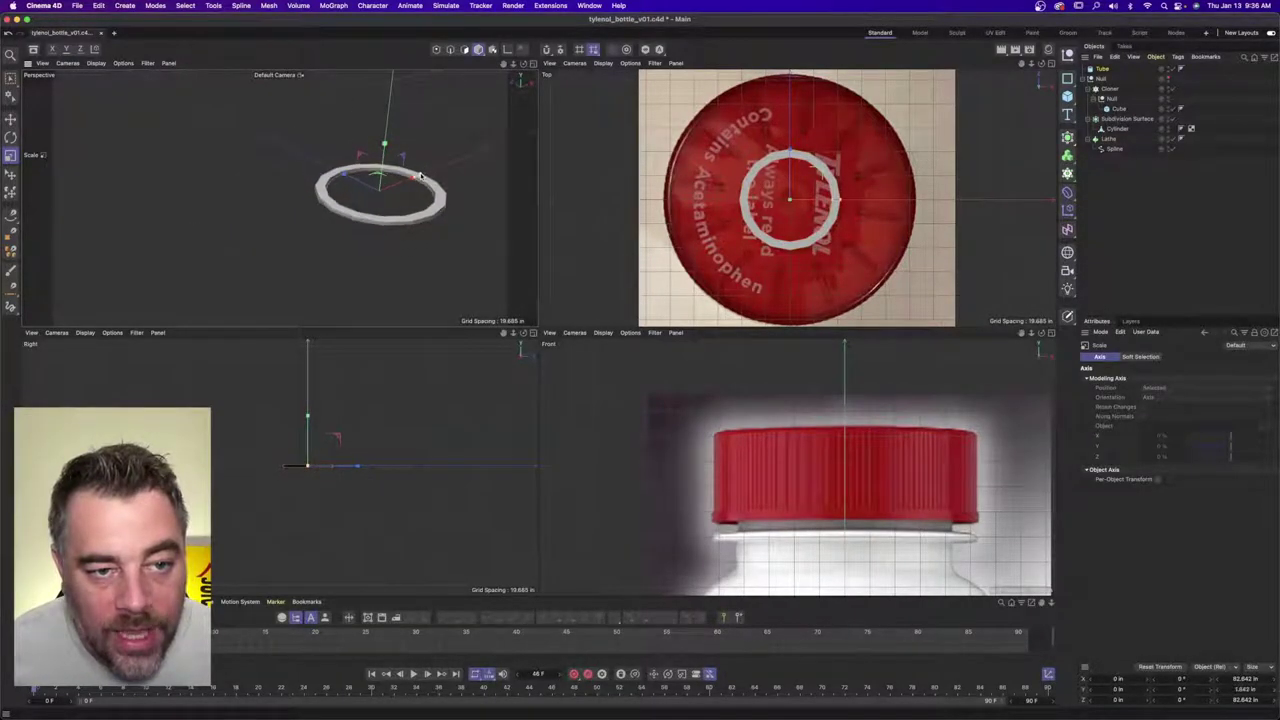
- Set the tube's rotation segments to 64 to smooth the thin ring
click(1102, 68)
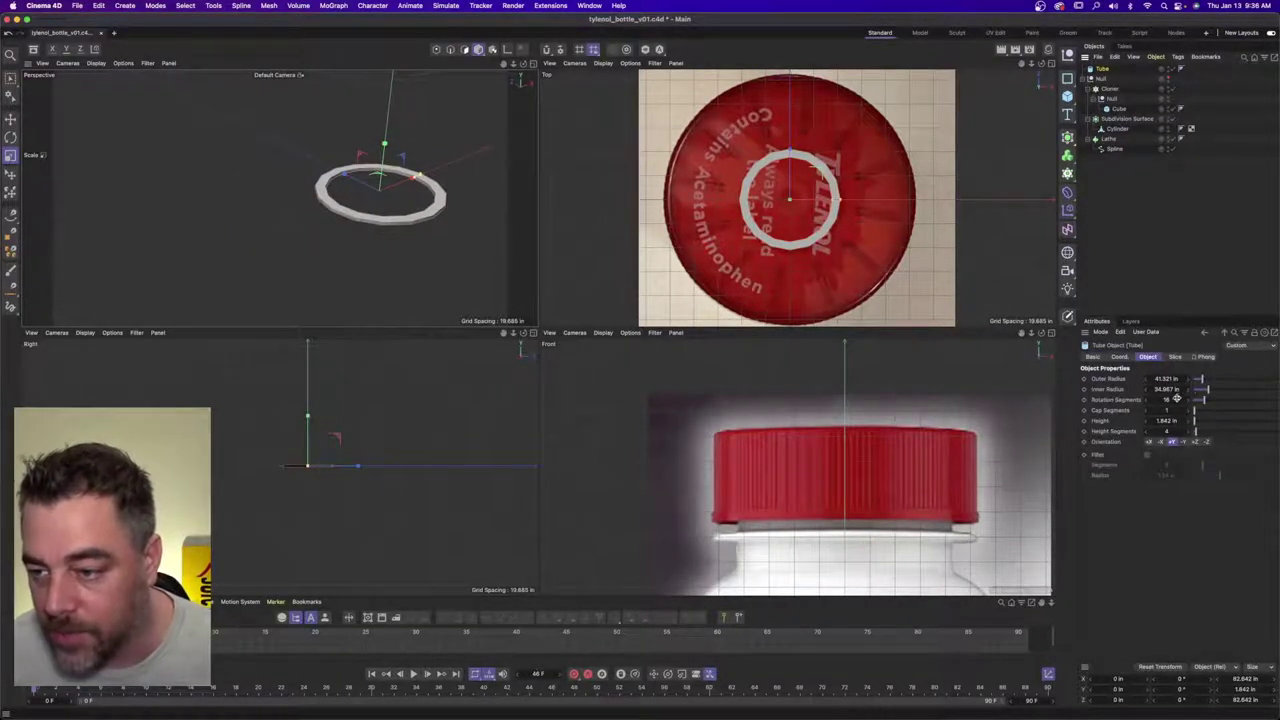
click(1177, 399)
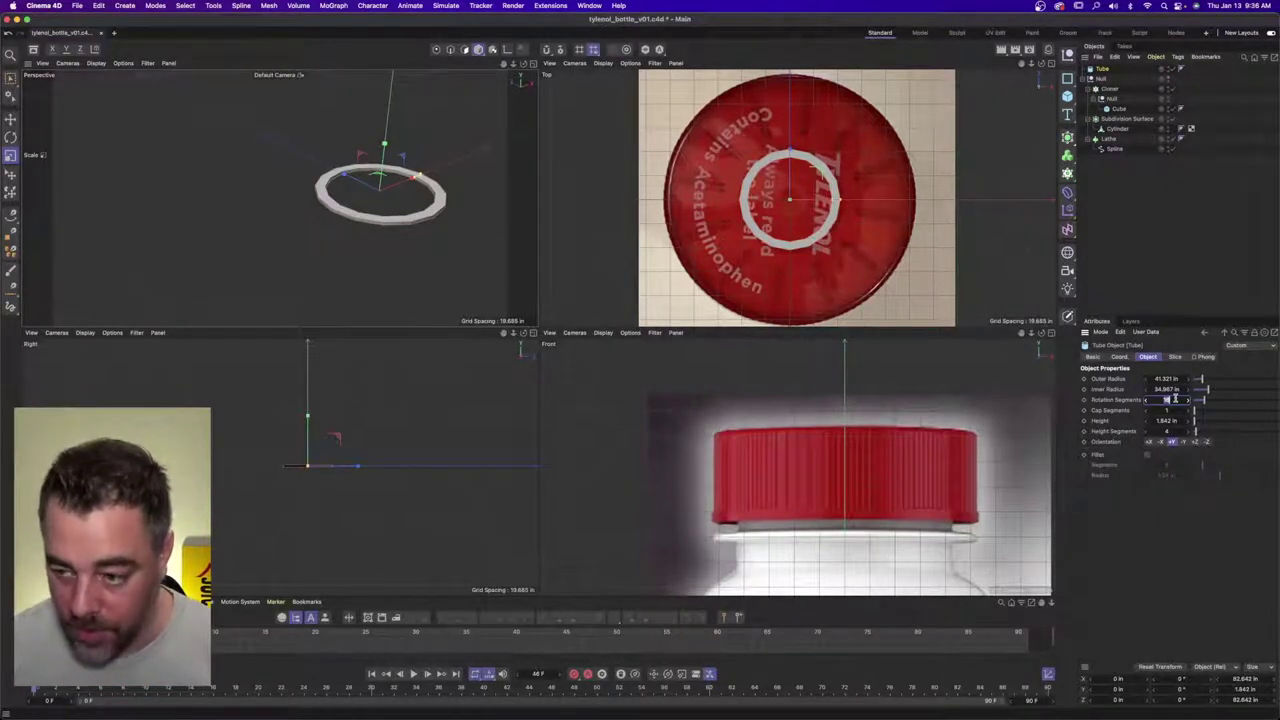
text(64)
key(Return)
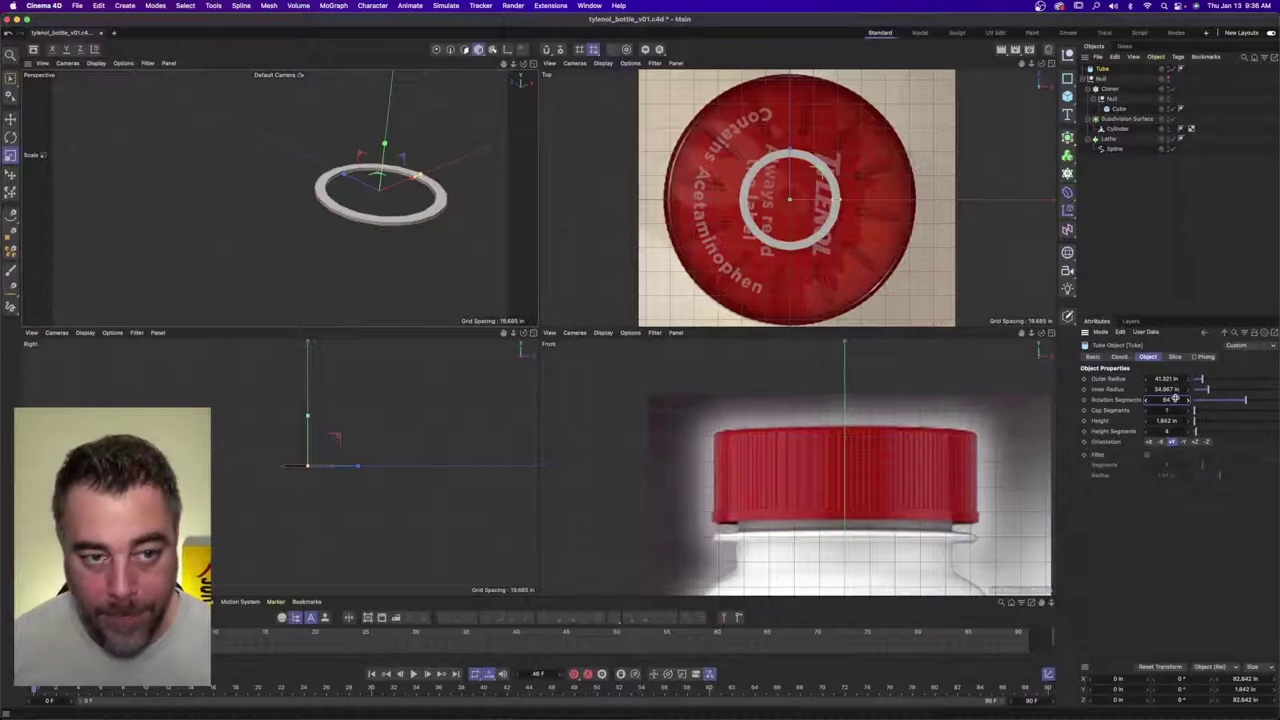
alt+right_drag(334, 200, 380, 183)
alt+middle_drag(380, 183, 256, 178)
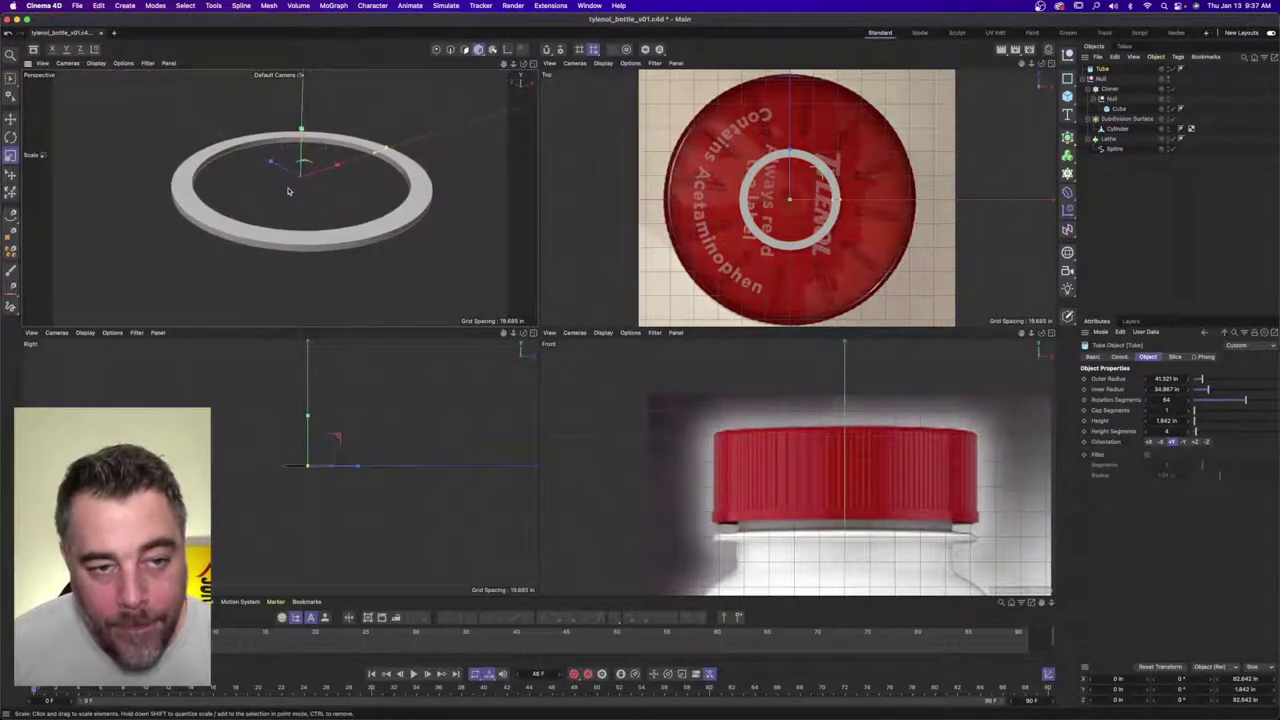
alt+drag(290, 192, 276, 172)
alt+right_drag(268, 194, 352, 190)
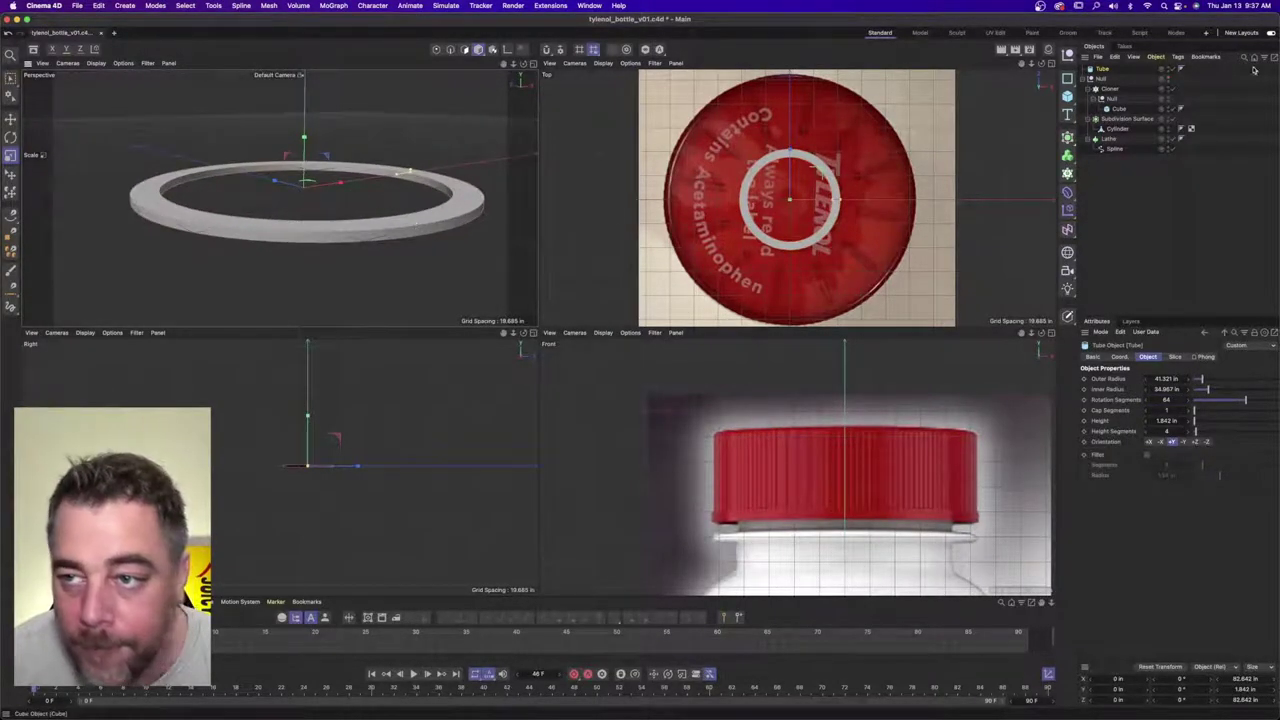
- Show the cap's Subdivision Surface and delete the polygons closing the underside of its Cylinder
click(1170, 119)
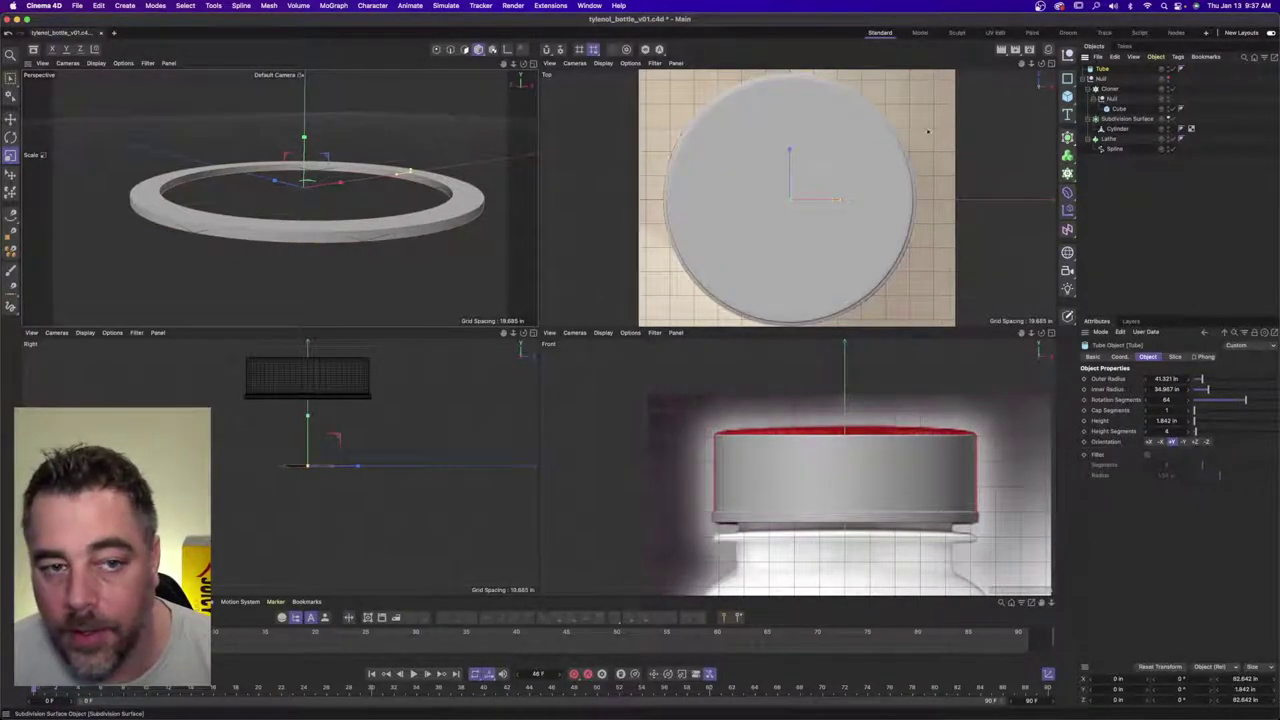
alt+right_drag(404, 197, 208, 206)
alt+right_drag(430, 157, 341, 173)
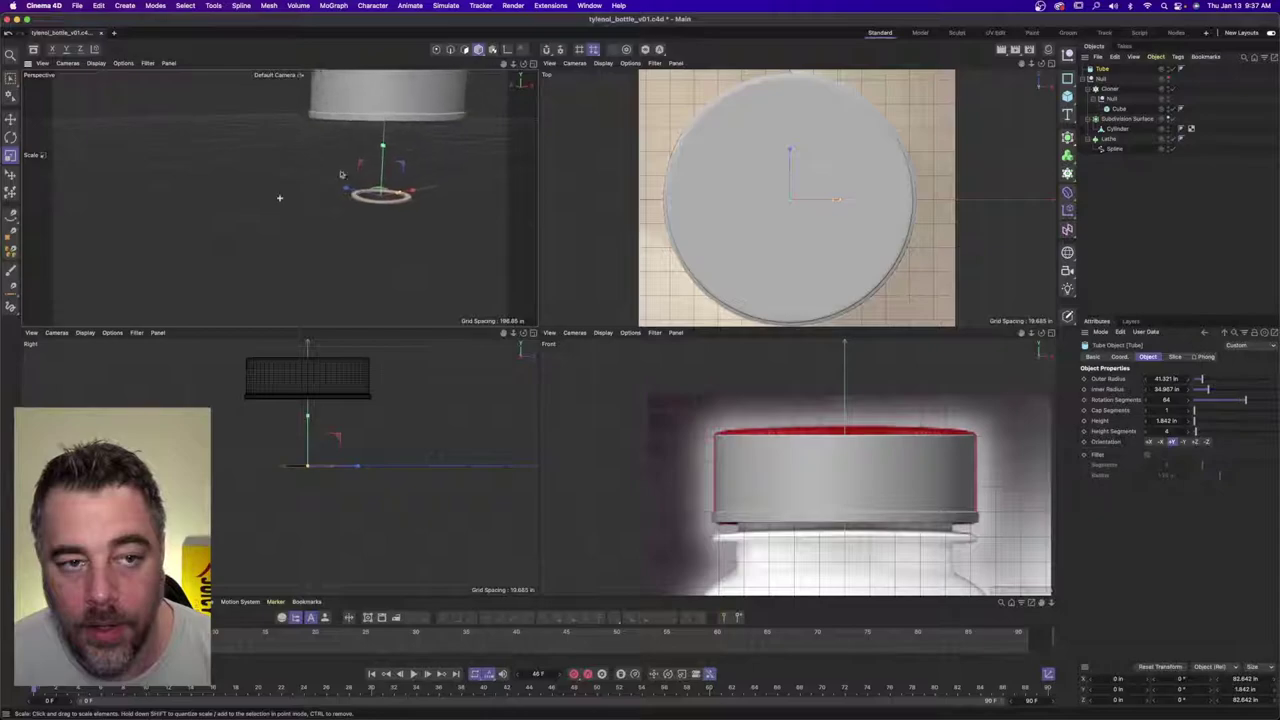
alt+middle_drag(341, 174, 277, 239)
alt+drag(363, 175, 352, 125)
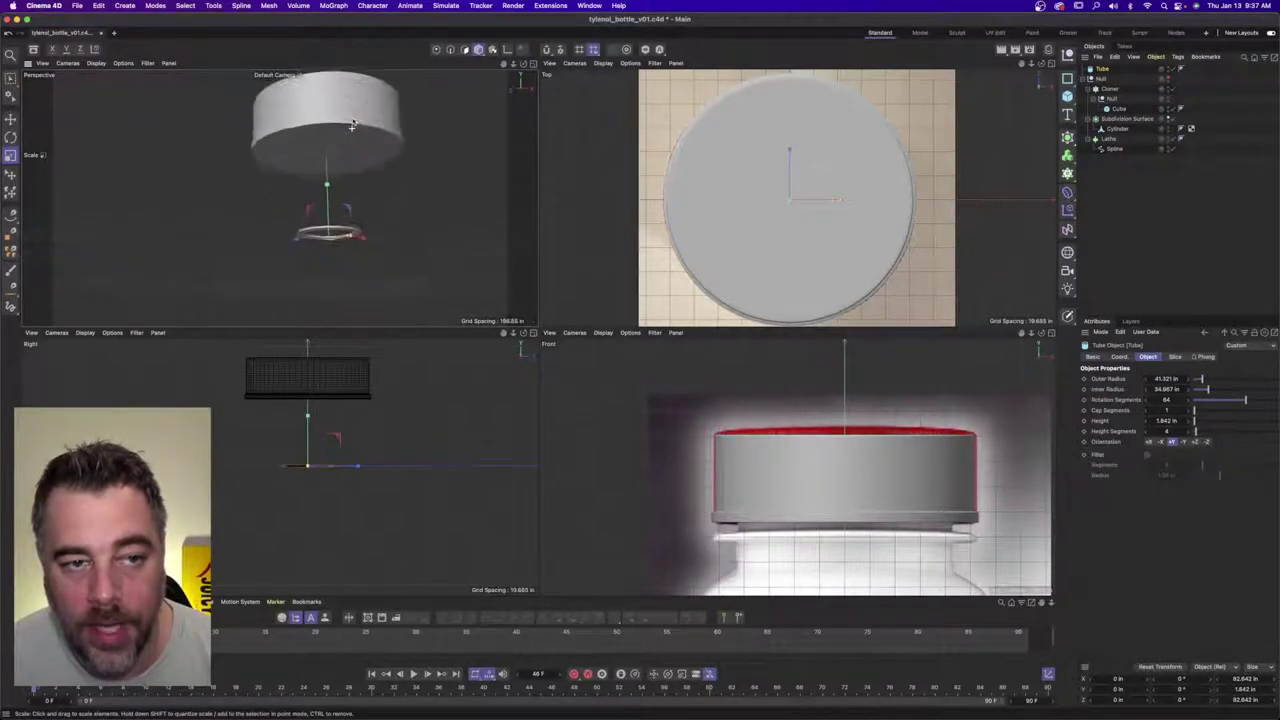
click(530, 63)
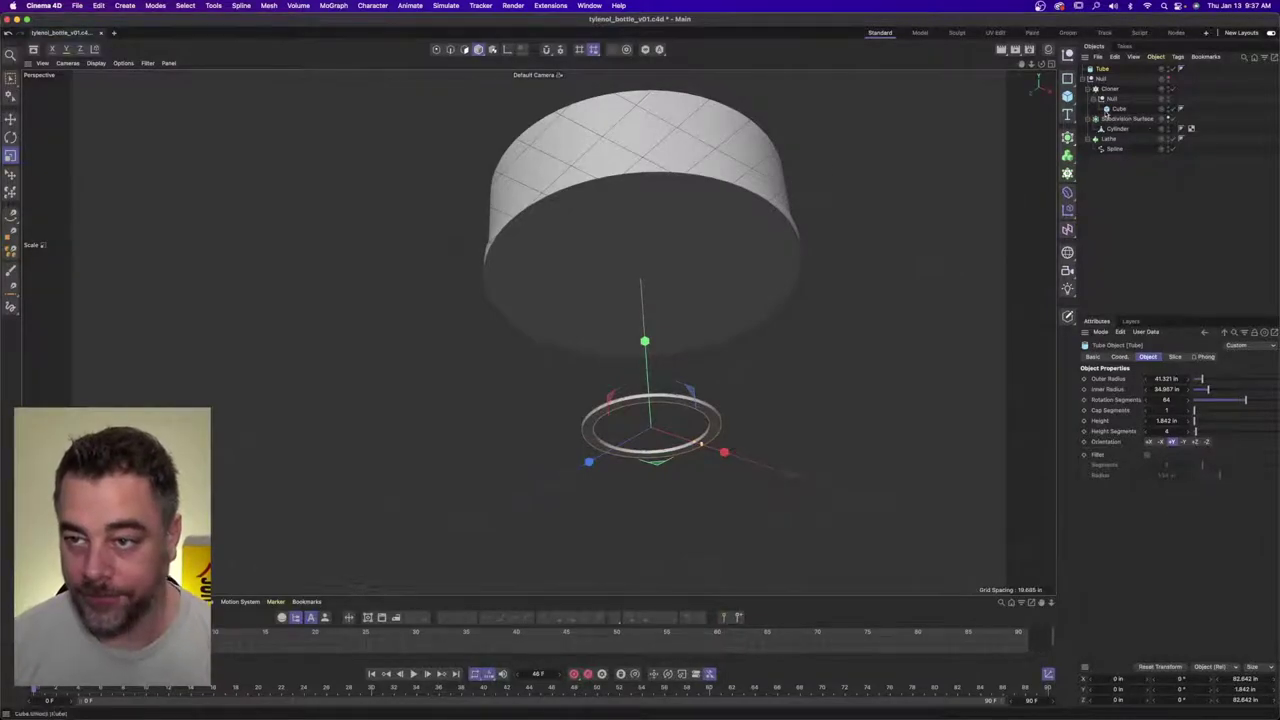
click(1113, 129)
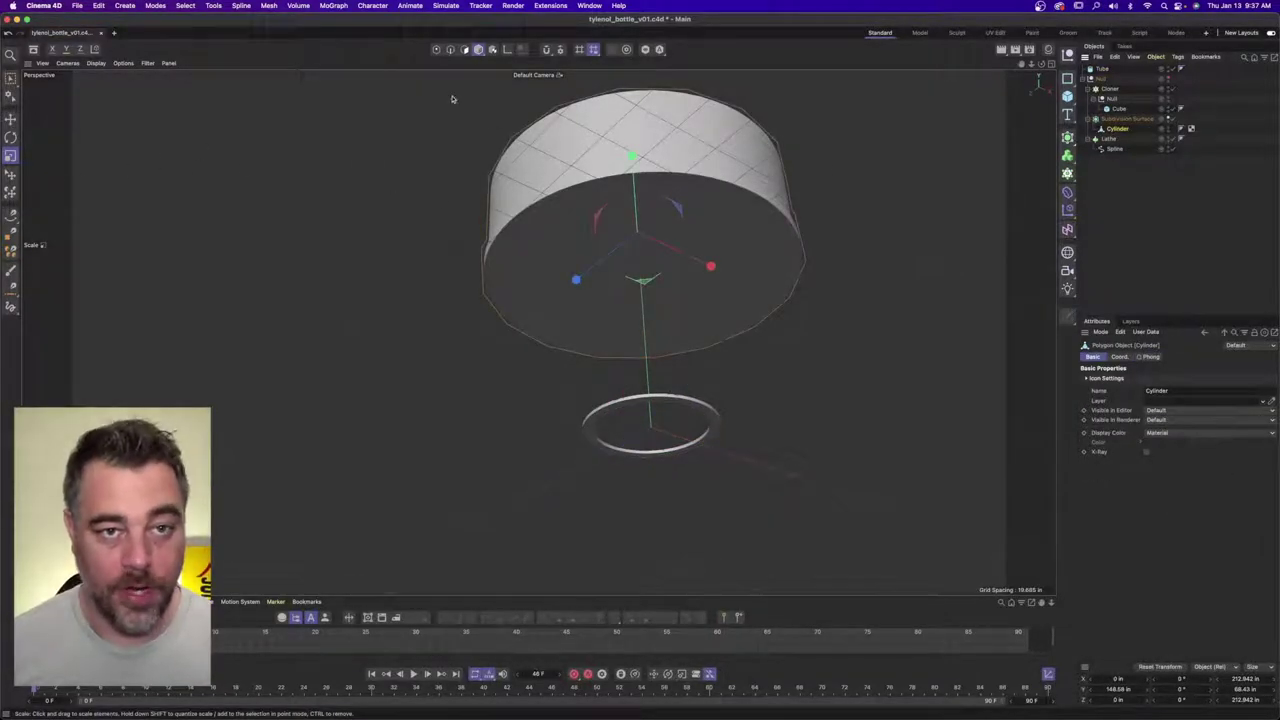
click(464, 49)
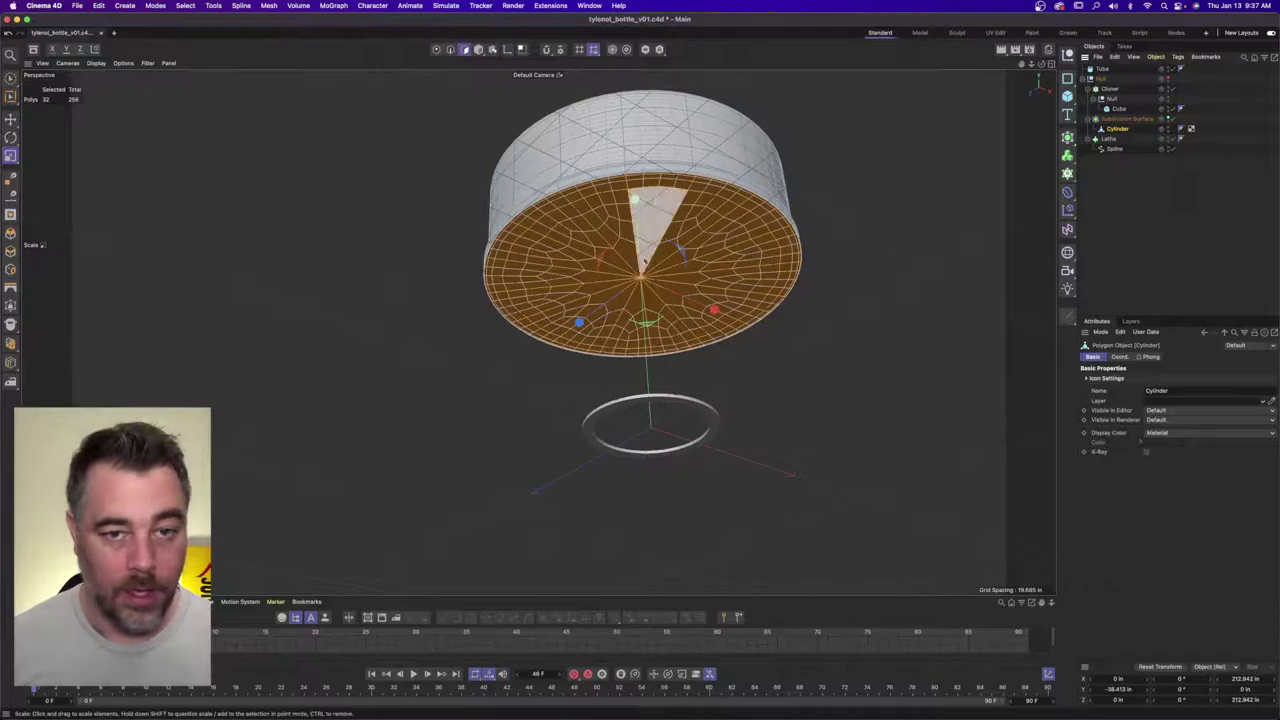
key(Delete)
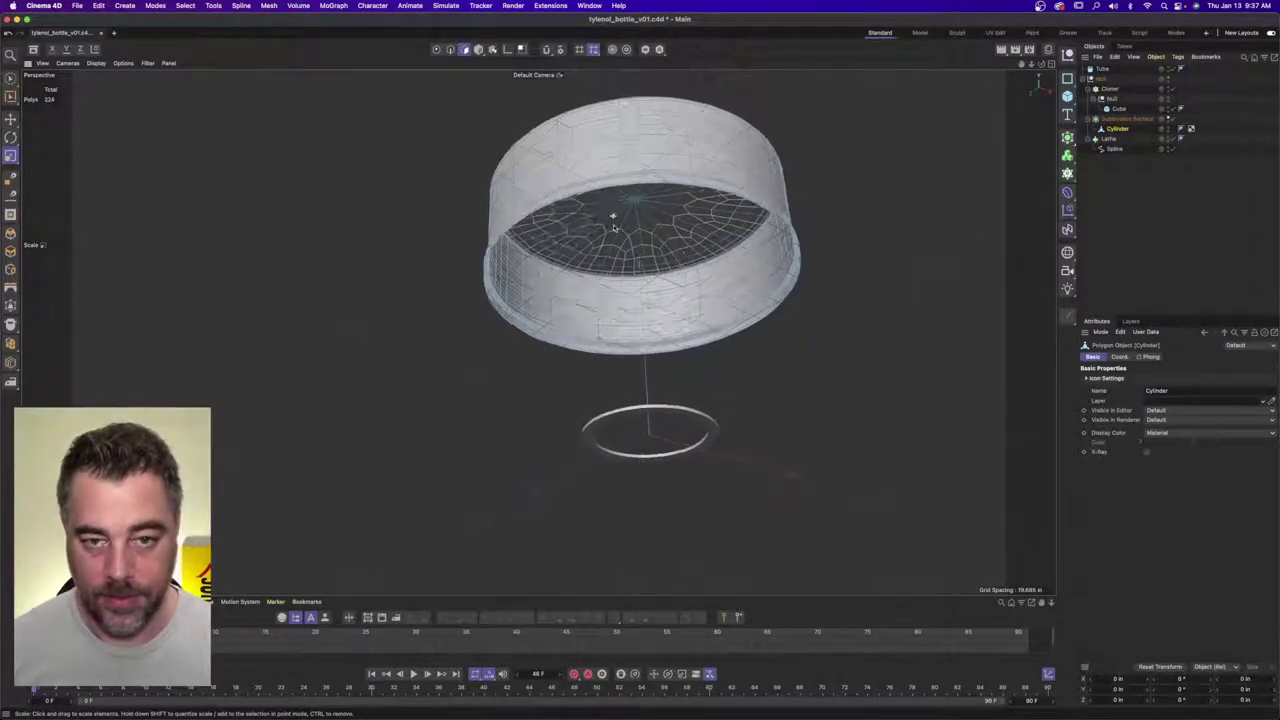
alt+drag(640, 262, 596, 249)
- Add a Cloth Surface and nest it inside the Subdivision Surface as the parent of the cap's Cylinder
click(1103, 223)
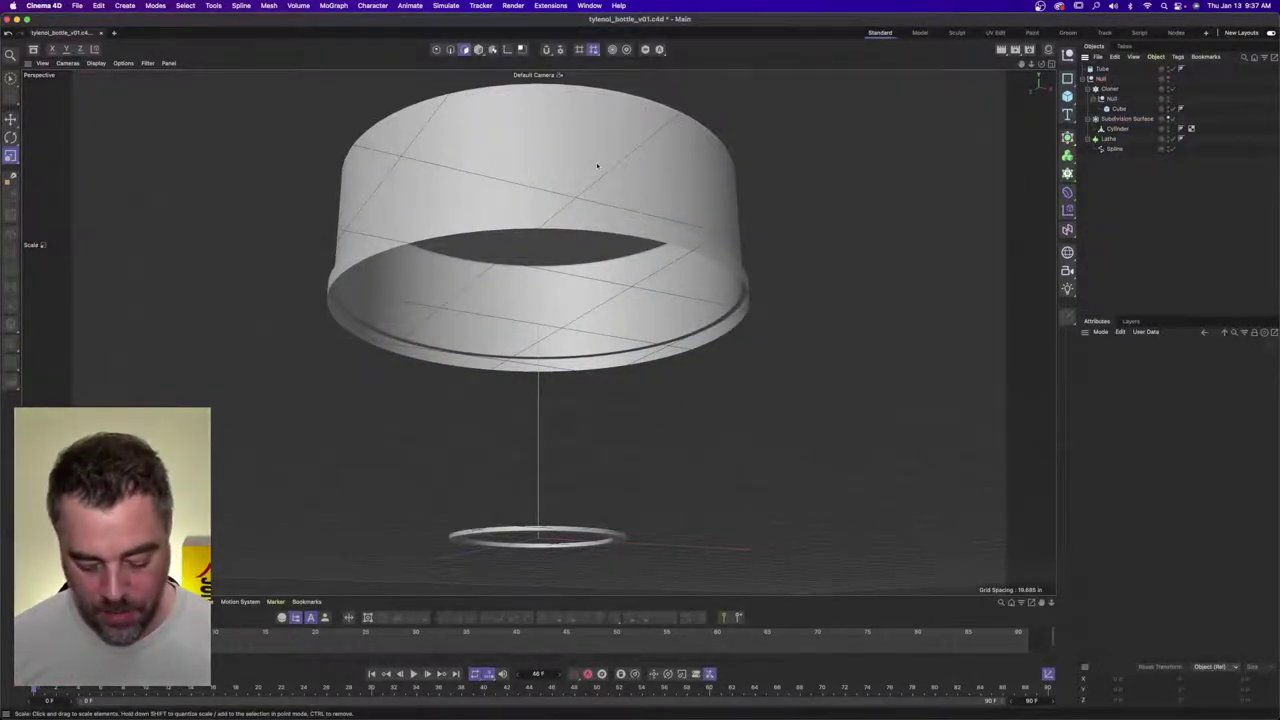
key(shift+c)
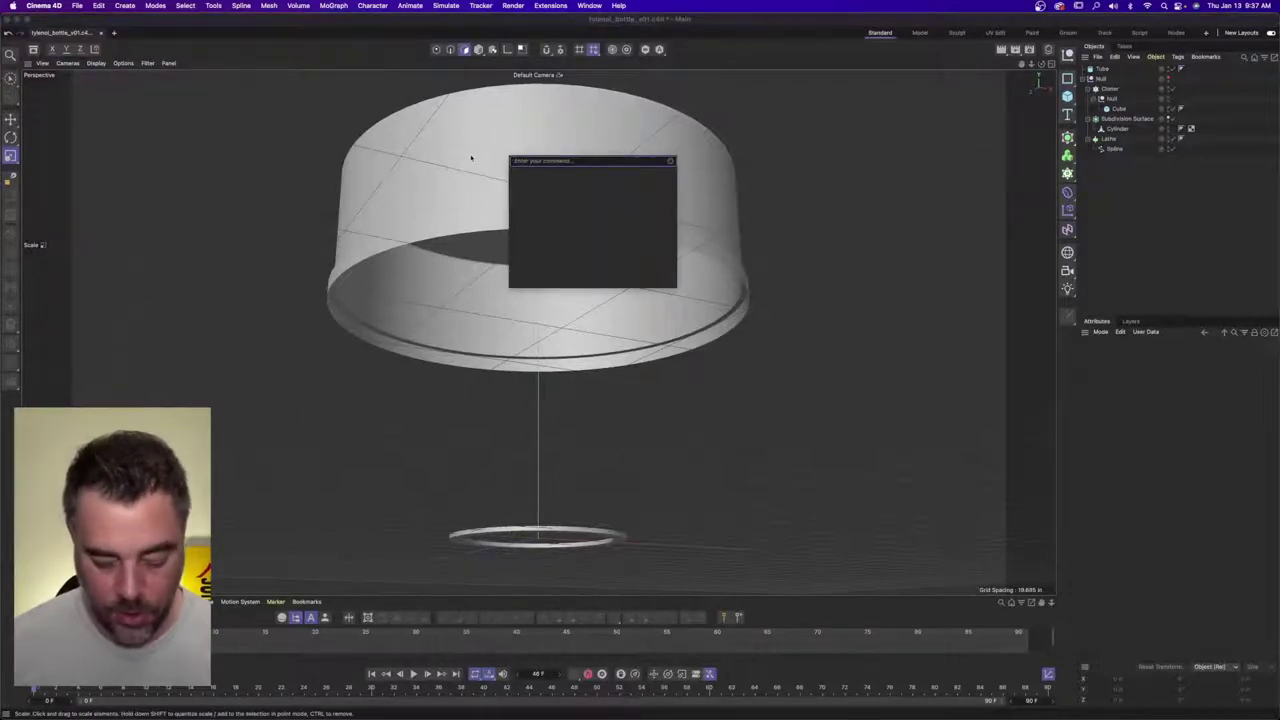
text(cloth)
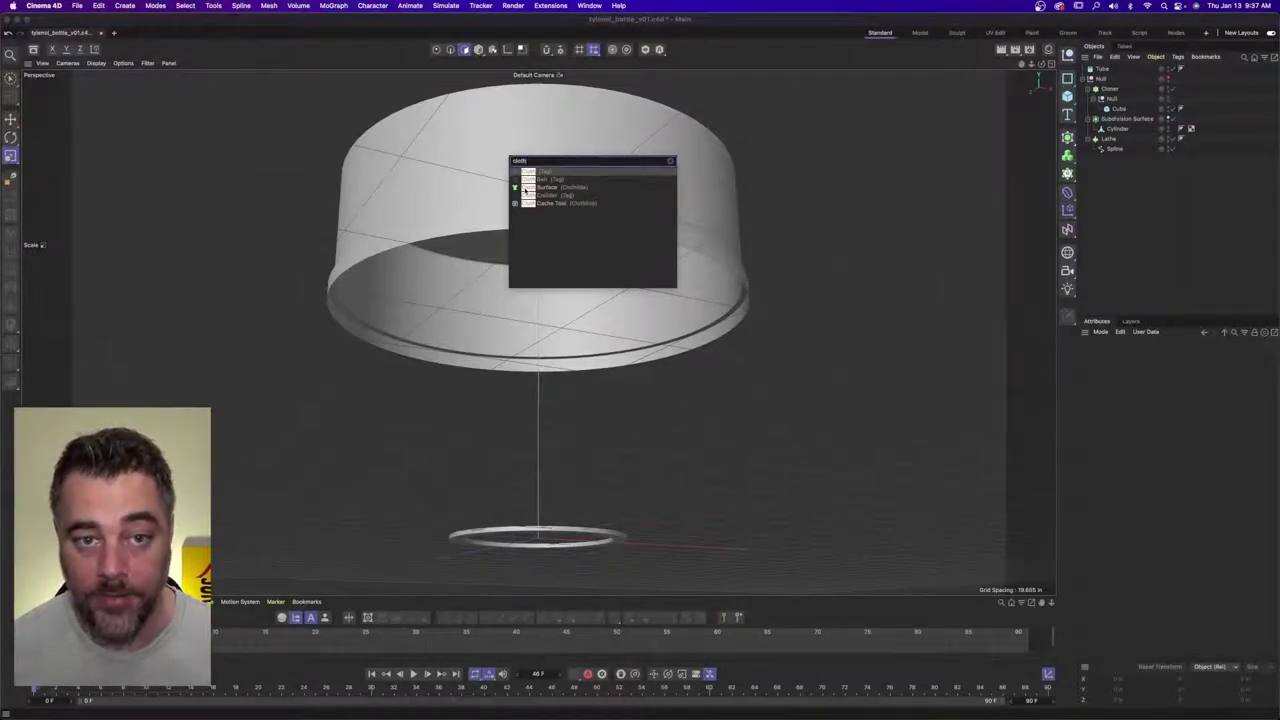
click(525, 188)
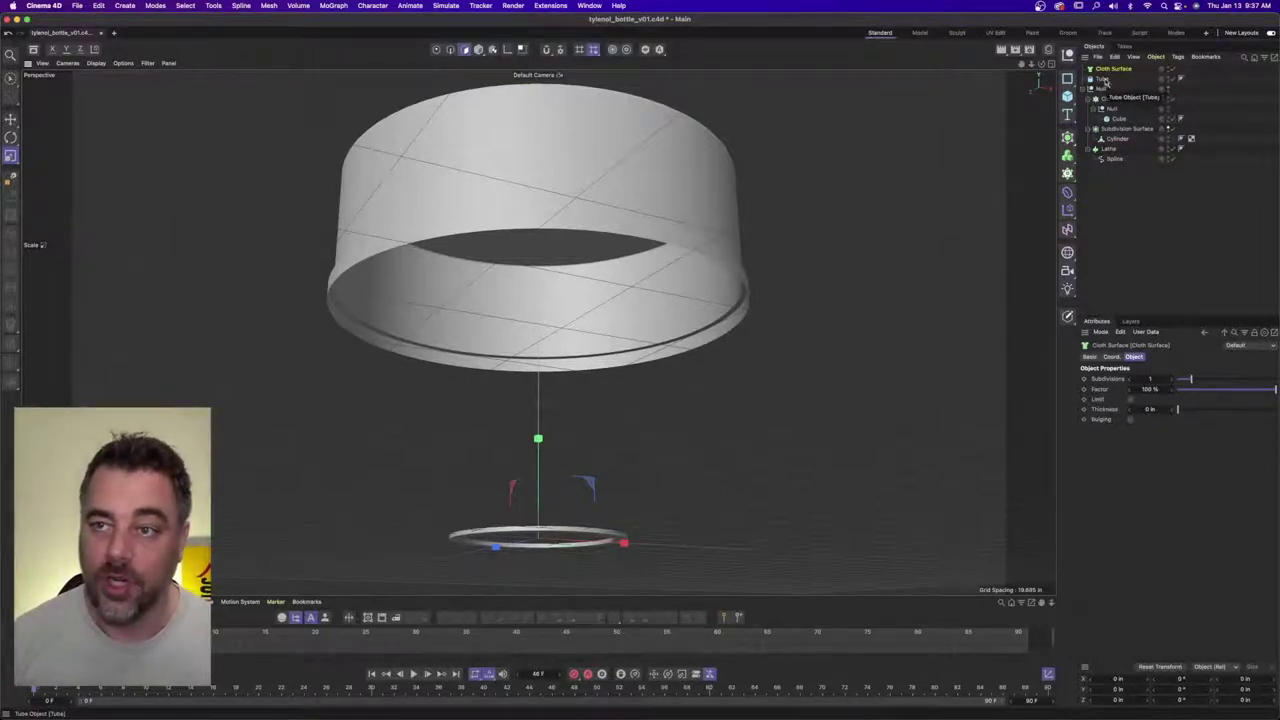
click(1120, 139)
drag(1113, 69, 1138, 131)
click(1130, 129)
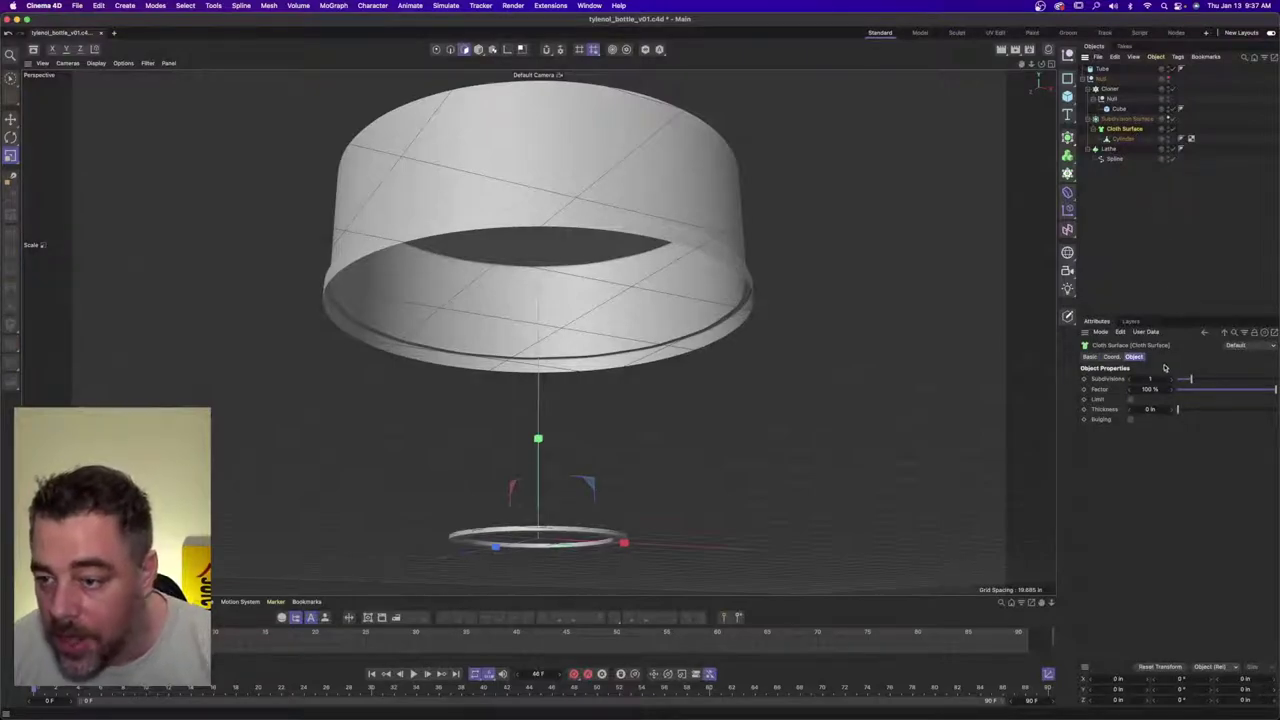
- Set the Cloth Surface's subdivisions to 0, trying a thickness of about 0.12 in and resetting it to 0 in
click(1159, 380)
text(0)
key(Return)
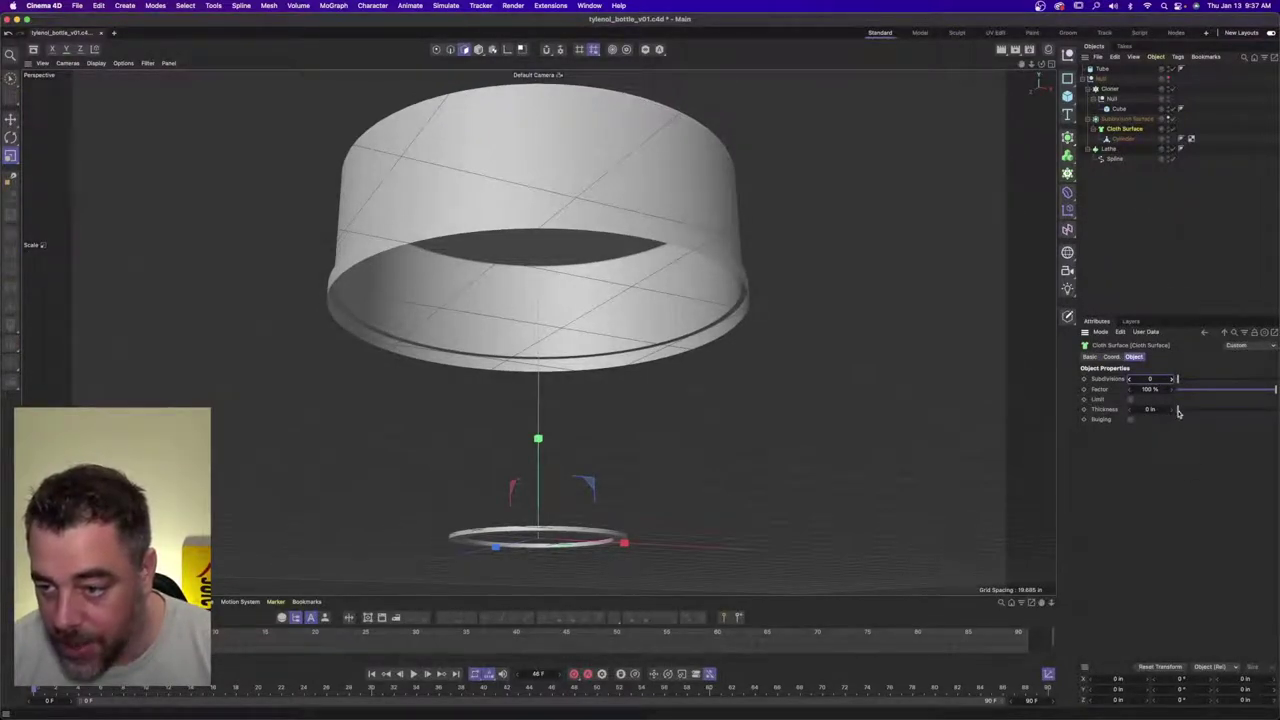
drag(1178, 412, 1200, 412)
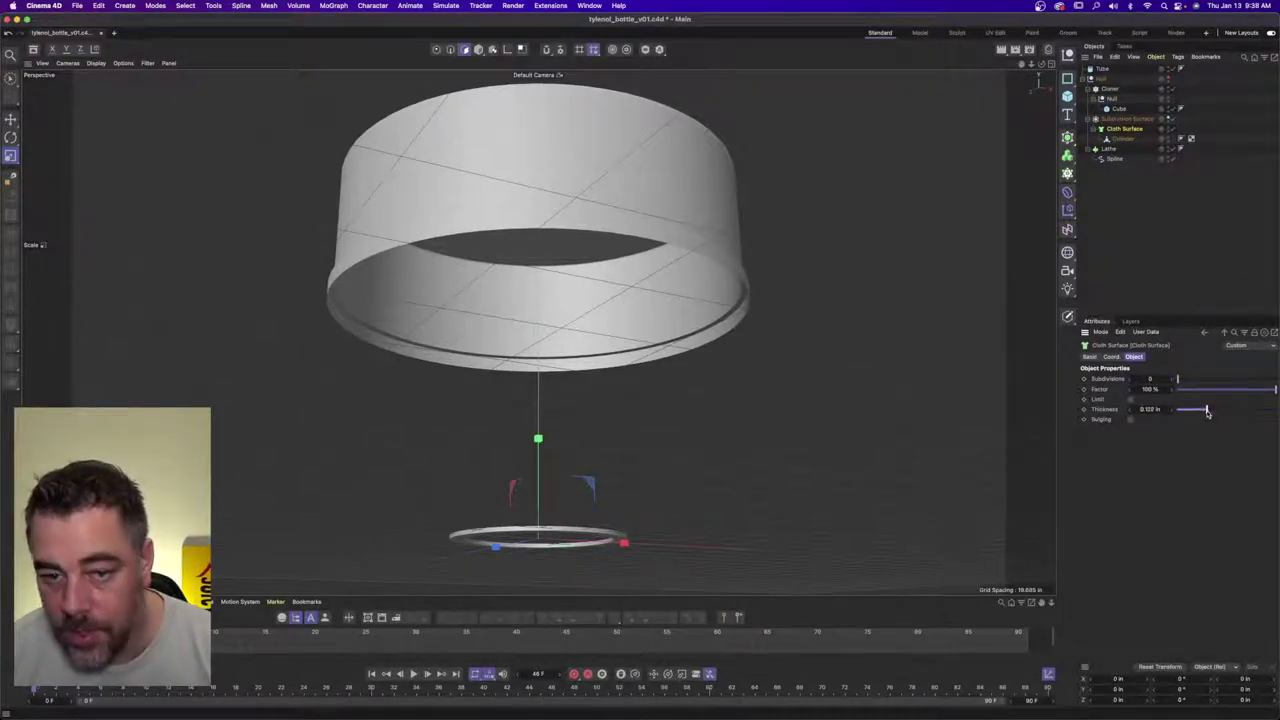
drag(1207, 411, 1178, 410)
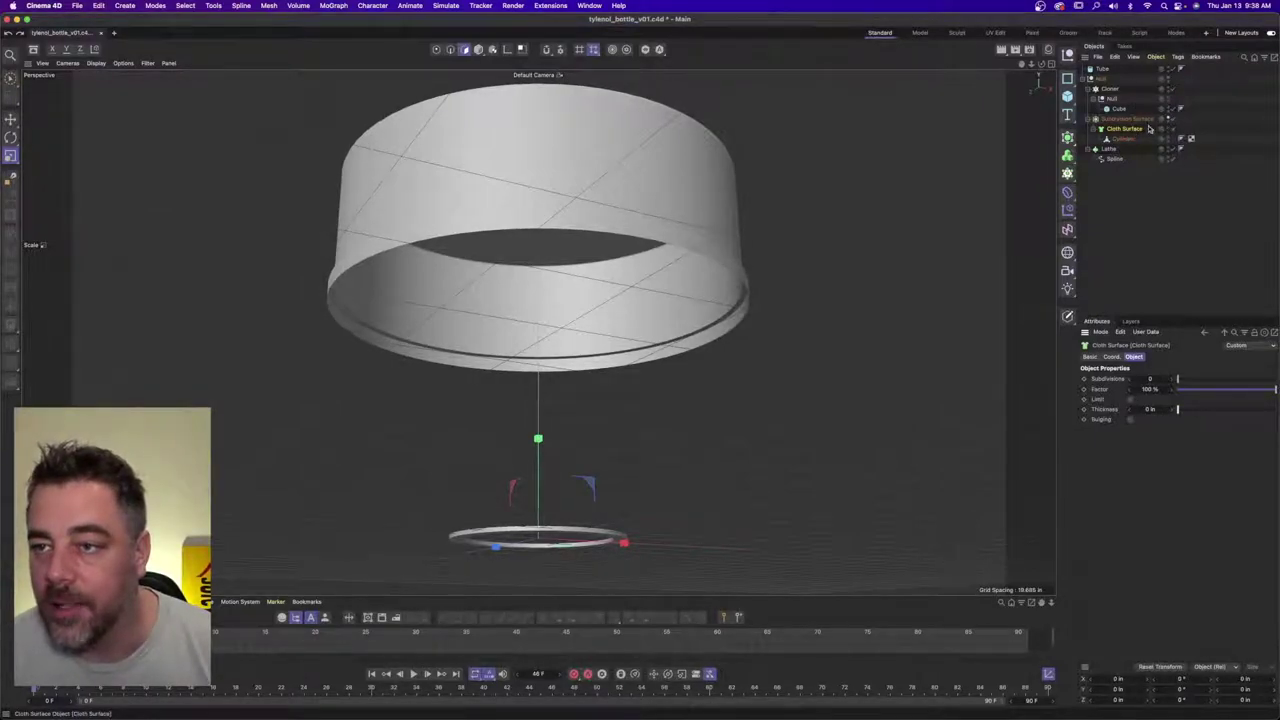
- Show the bottle group and examine the cap's open underside against the bottle neck
click(1169, 78)
alt+drag(797, 163, 680, 215)
scroll(731, 187, up, 3)
alt+drag(760, 190, 756, 155)
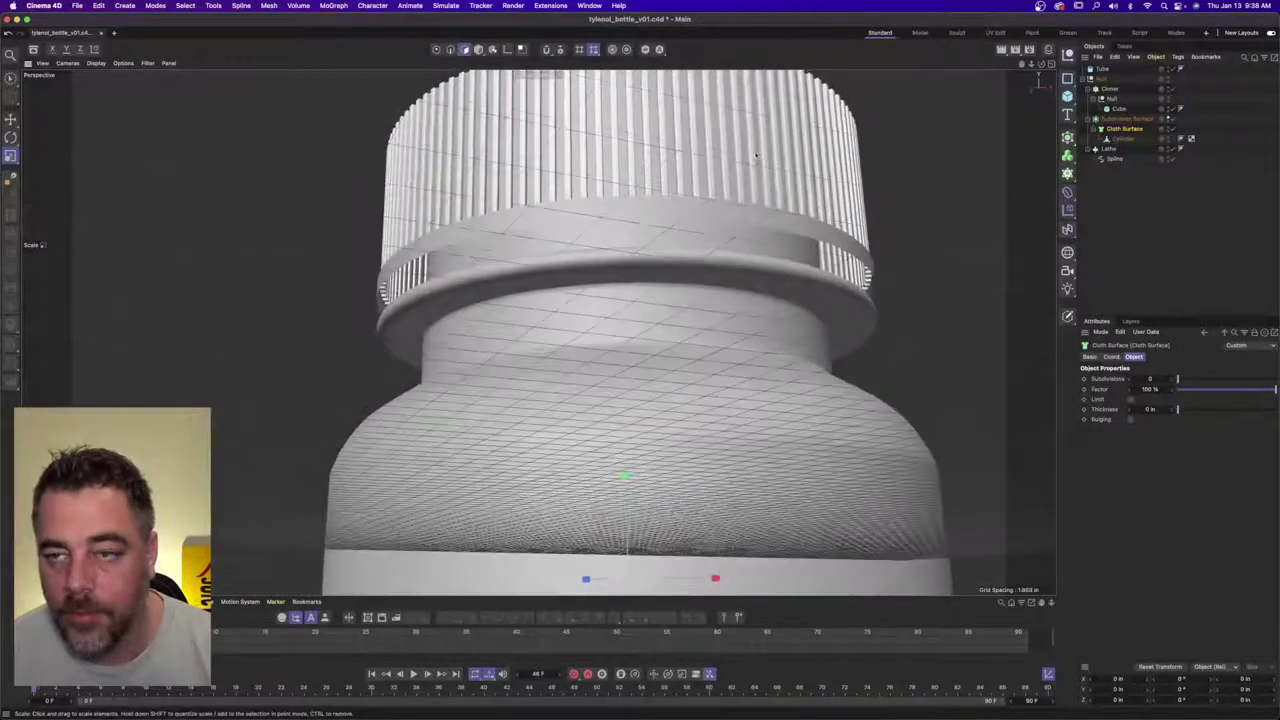
click(1168, 118)
click(1168, 118)
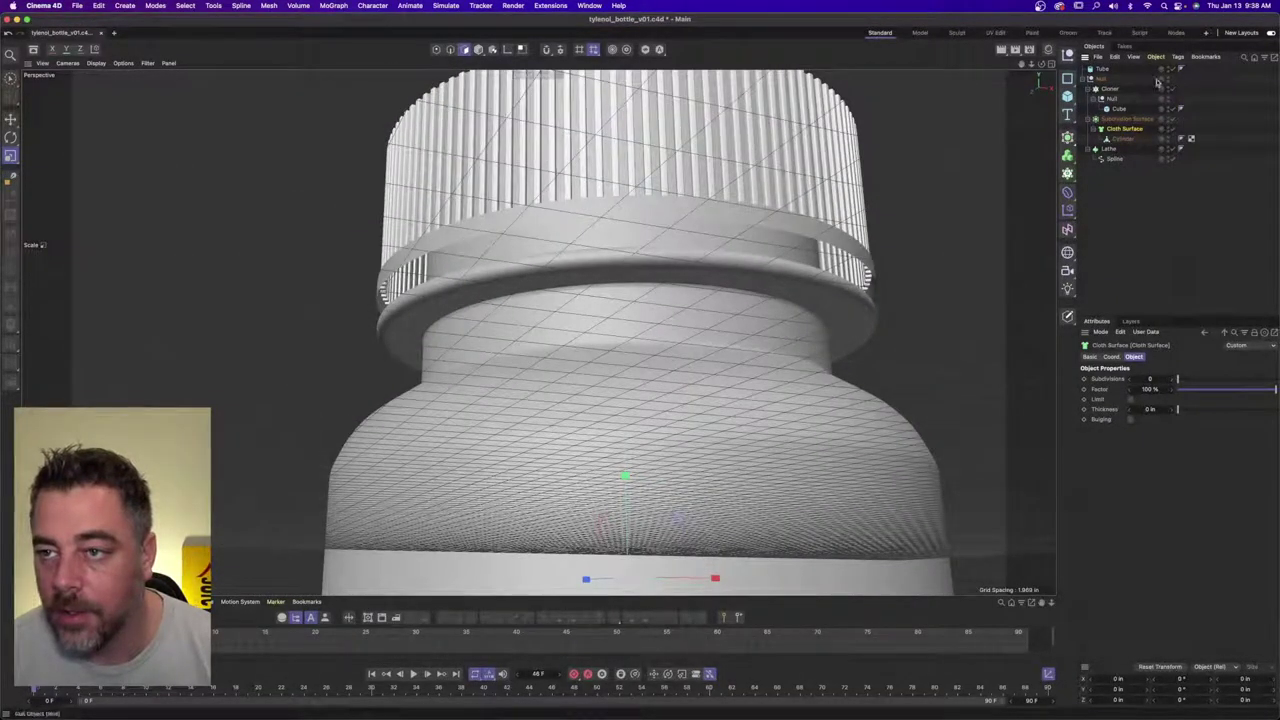
- Put the Tube into the bottle's Null, hide that group and move the cap's Subdivision Surface out to the top level
click(1160, 79)
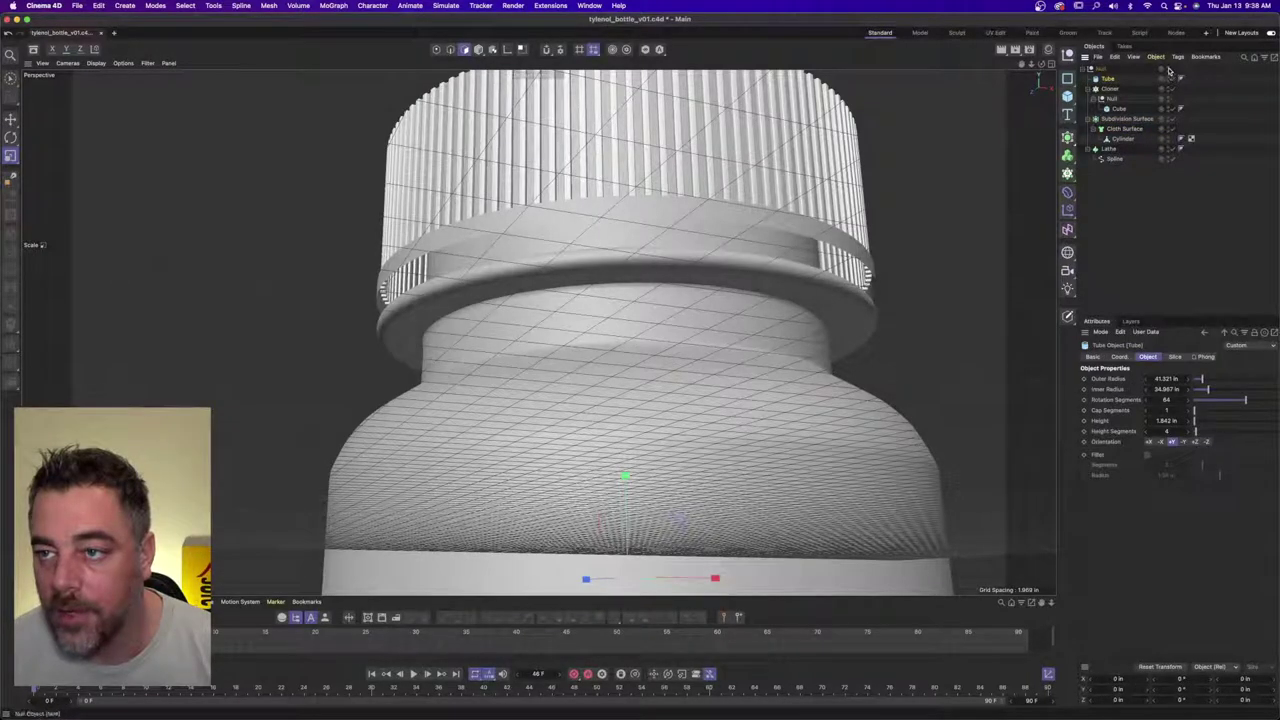
click(1167, 67)
drag(1126, 119, 1124, 66)
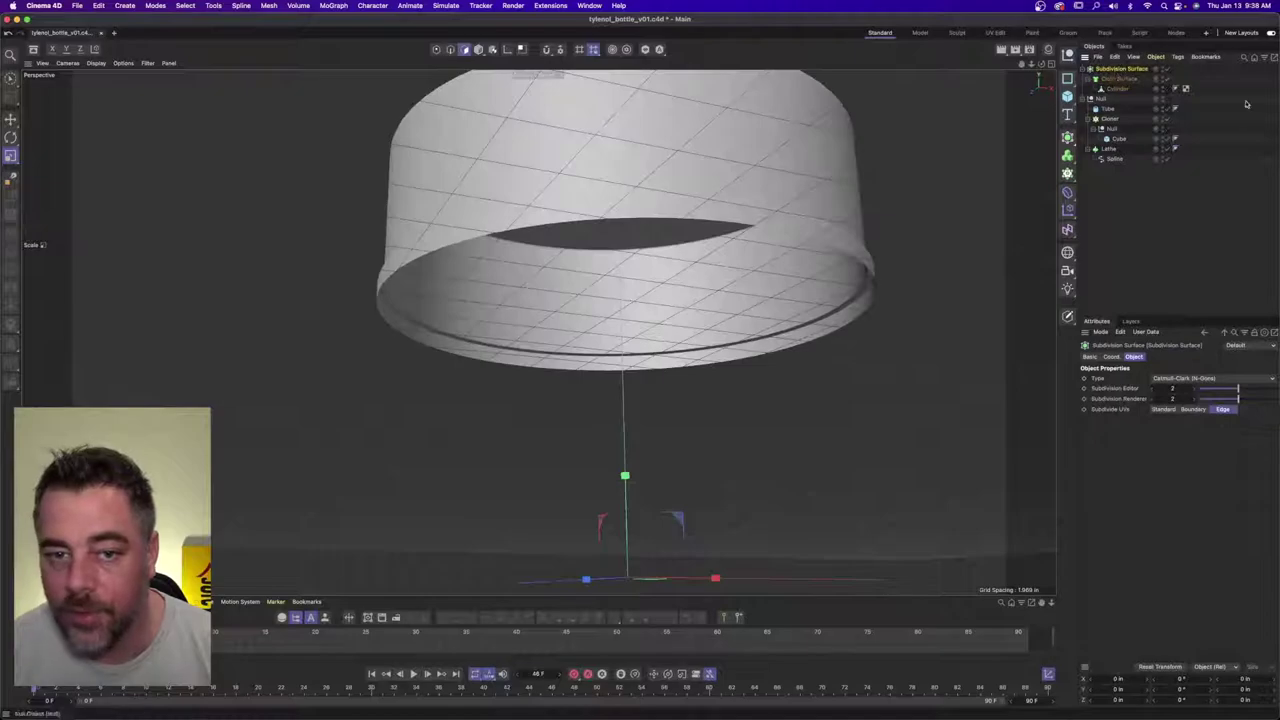
alt+drag(672, 206, 781, 205)
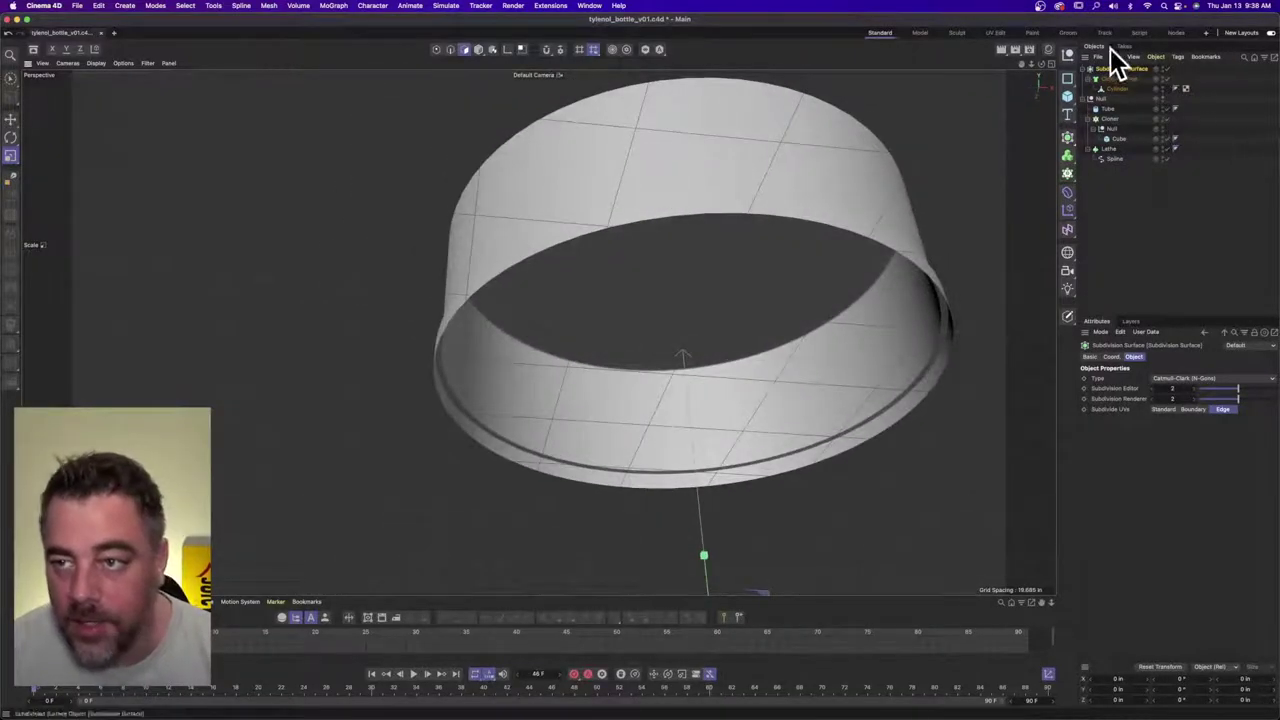
- Move the Cloth Surface and its Cylinder out of the Subdivision Surface to view the unsmoothed cap
drag(1126, 78, 1125, 68)
mouse_move(614, 158)
alt+mouse_down()
mouse_move(634, 186)
mouse_move(617, 163)
alt+mouse_up()
alt+right_drag(617, 163, 589, 241)
alt+drag(589, 241, 700, 199)
click(1118, 79)
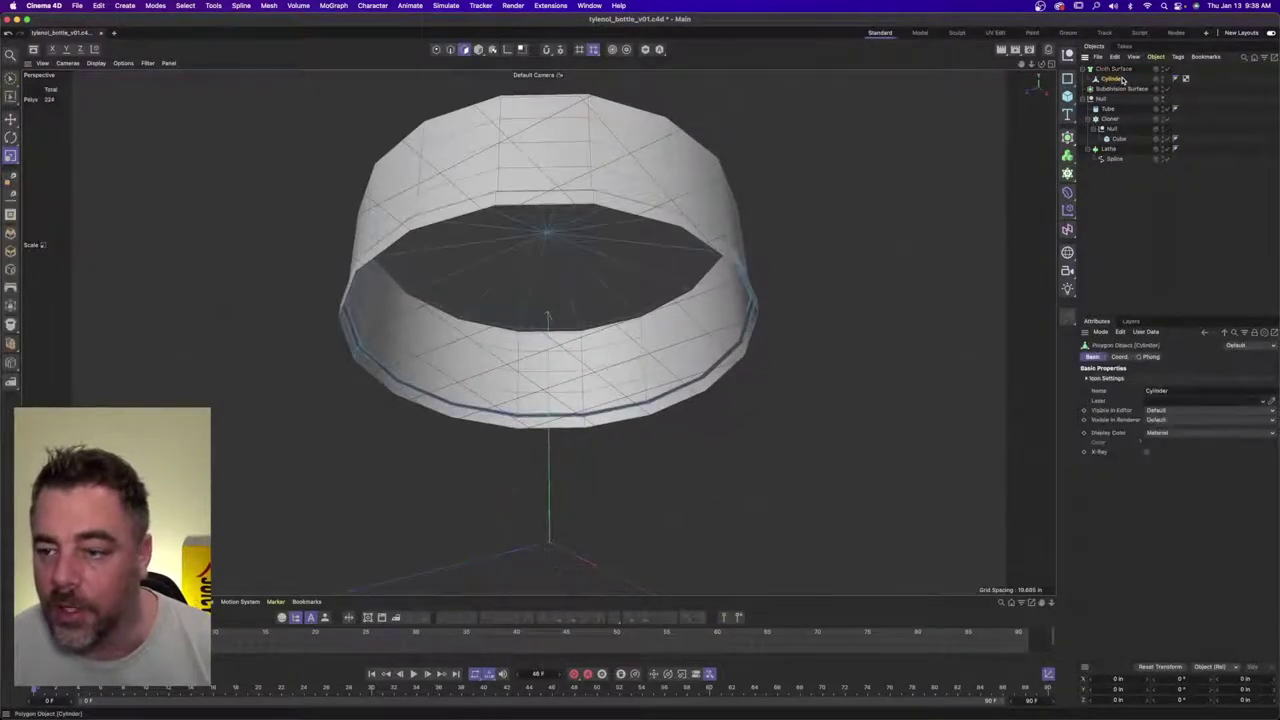
- Raise the Cloth Surface's thickness to about 0.118 in, trying a slightly lower value and undoing that change
click(1121, 70)
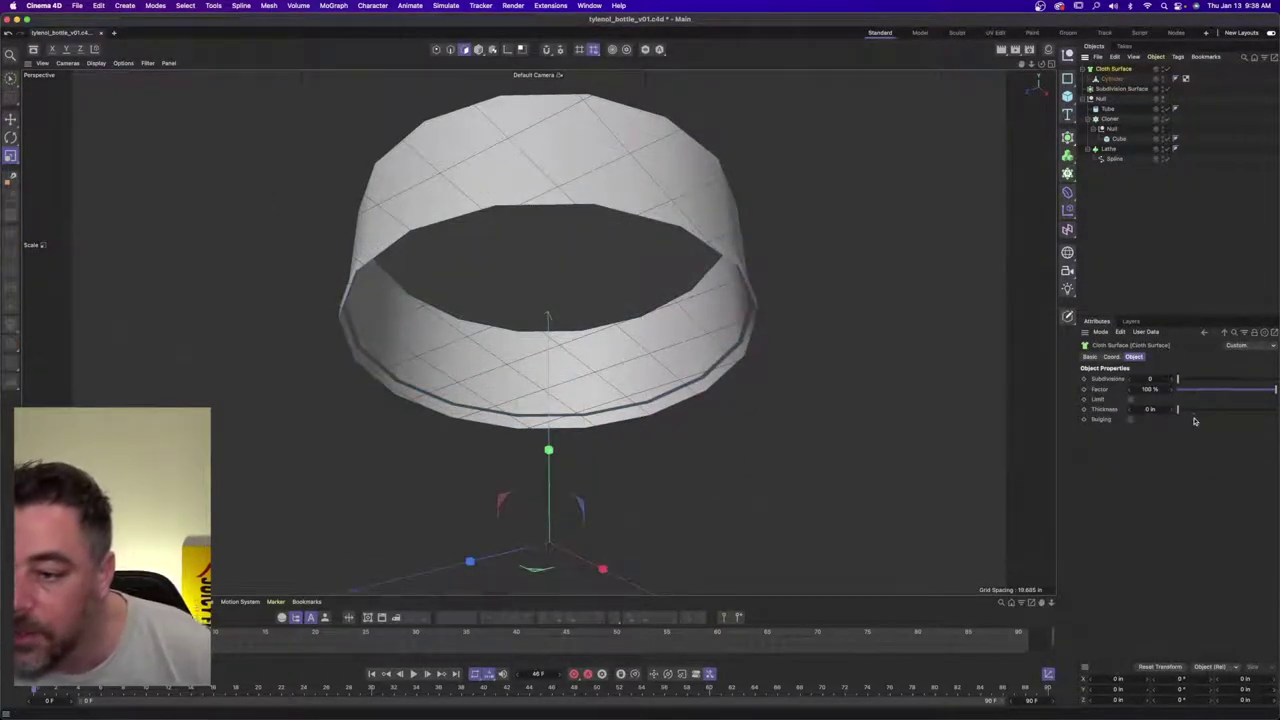
drag(1183, 381, 1276, 410)
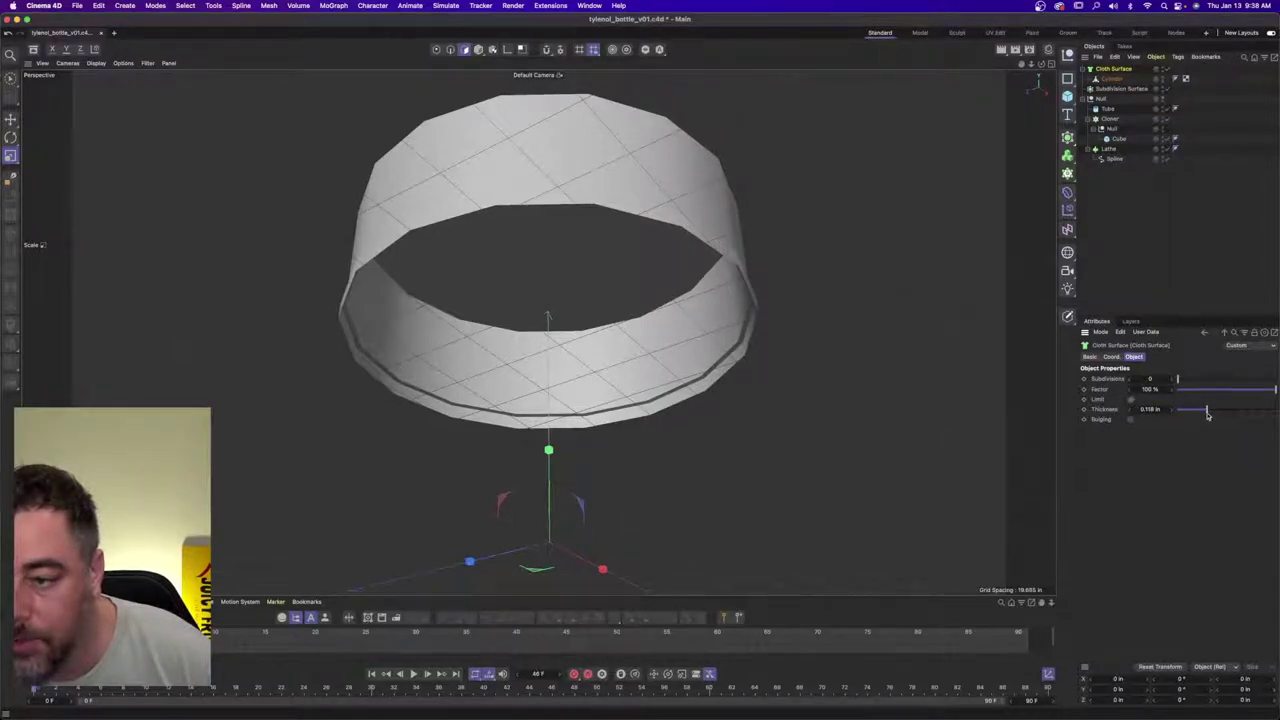
mouse_move(1207, 413)
mouse_down()
mouse_move(1186, 411)
mouse_move(1238, 410)
mouse_move(1205, 410)
mouse_up()
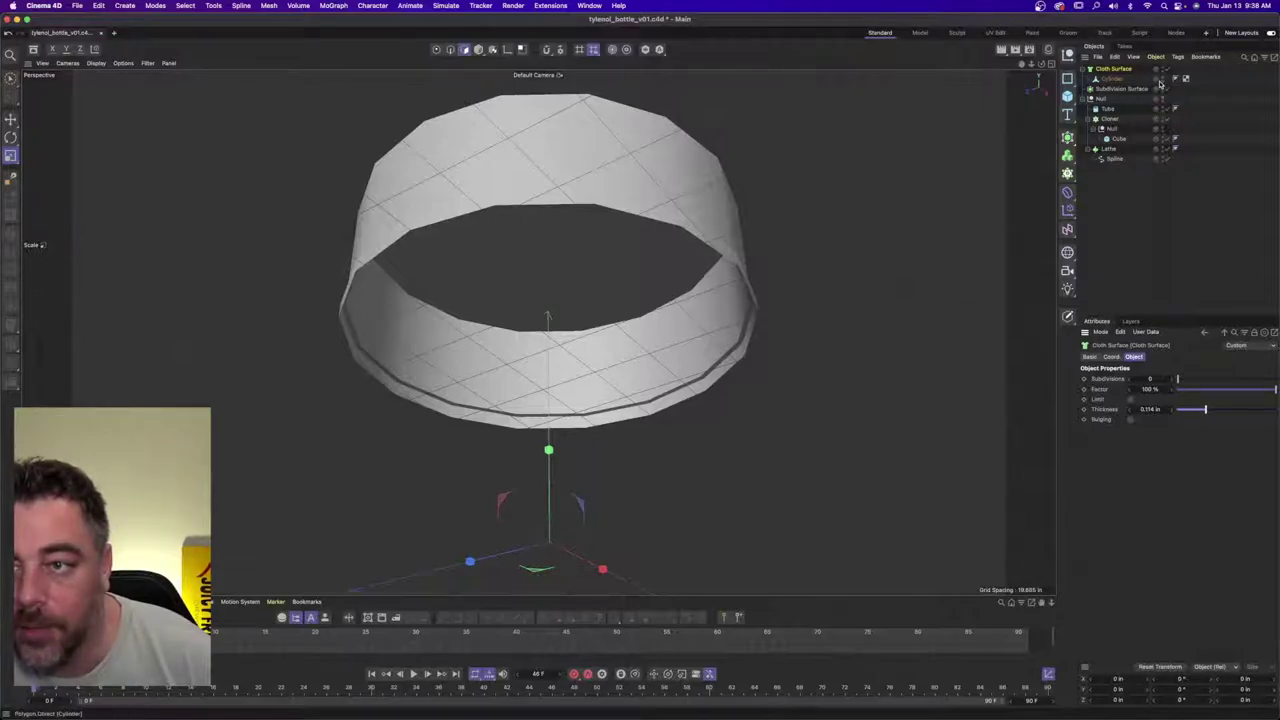
key(super+z)
key(super+z)
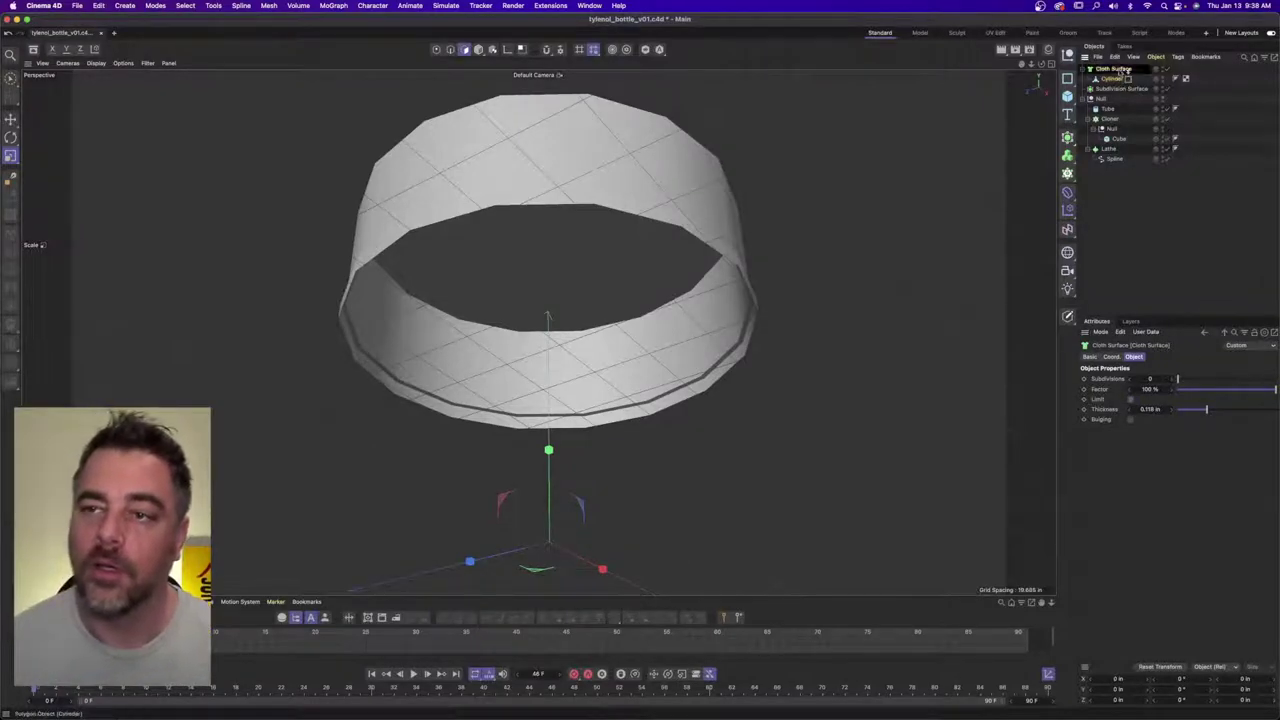
- Take the Cylinder out of the Cloth Surface to the top level and view the cap from above
drag(1119, 66, 1118, 65)
alt+drag(549, 187, 566, 290)
alt+middle_drag(546, 164, 540, 410)
alt+right_drag(547, 316, 677, 304)
scroll(590, 312, down, 4)
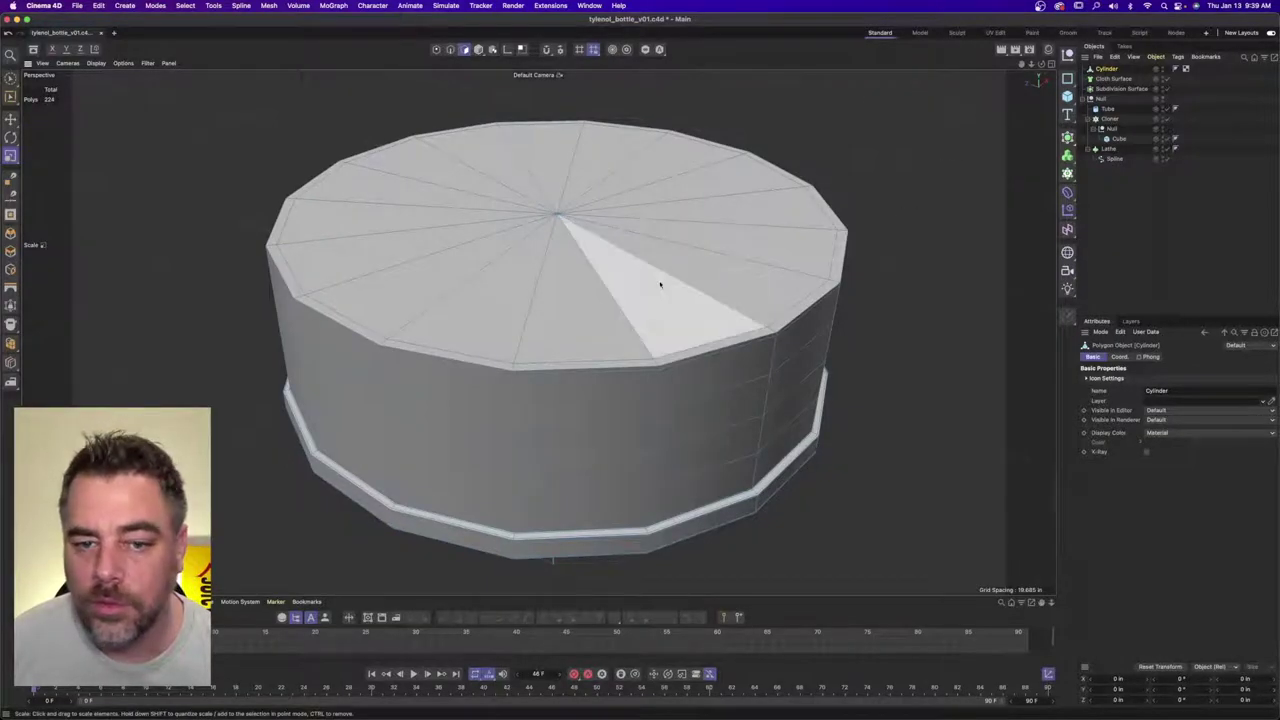
alt+drag(660, 283, 663, 277)
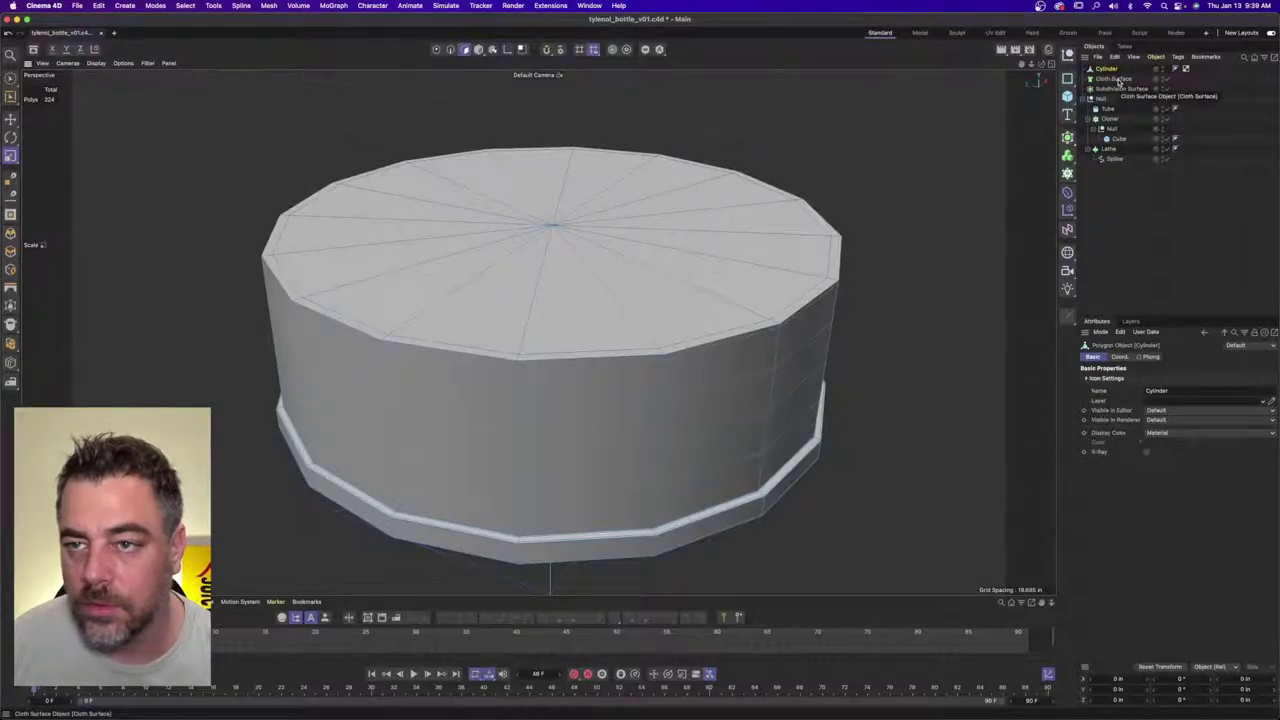
scroll(655, 211, down, 5)
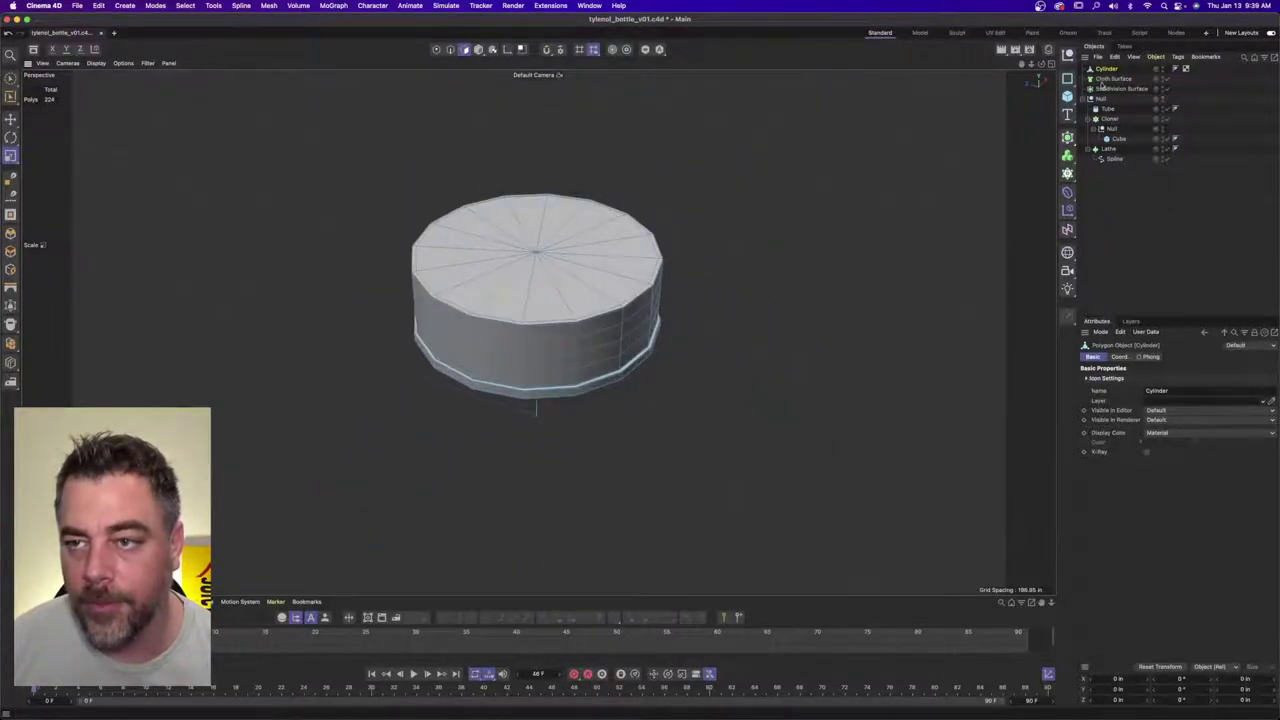
- Add a default Cube and move it clear of the cap, beside the Cylinder
click(1066, 97)
scroll(327, 308, down, 2)
key(e)
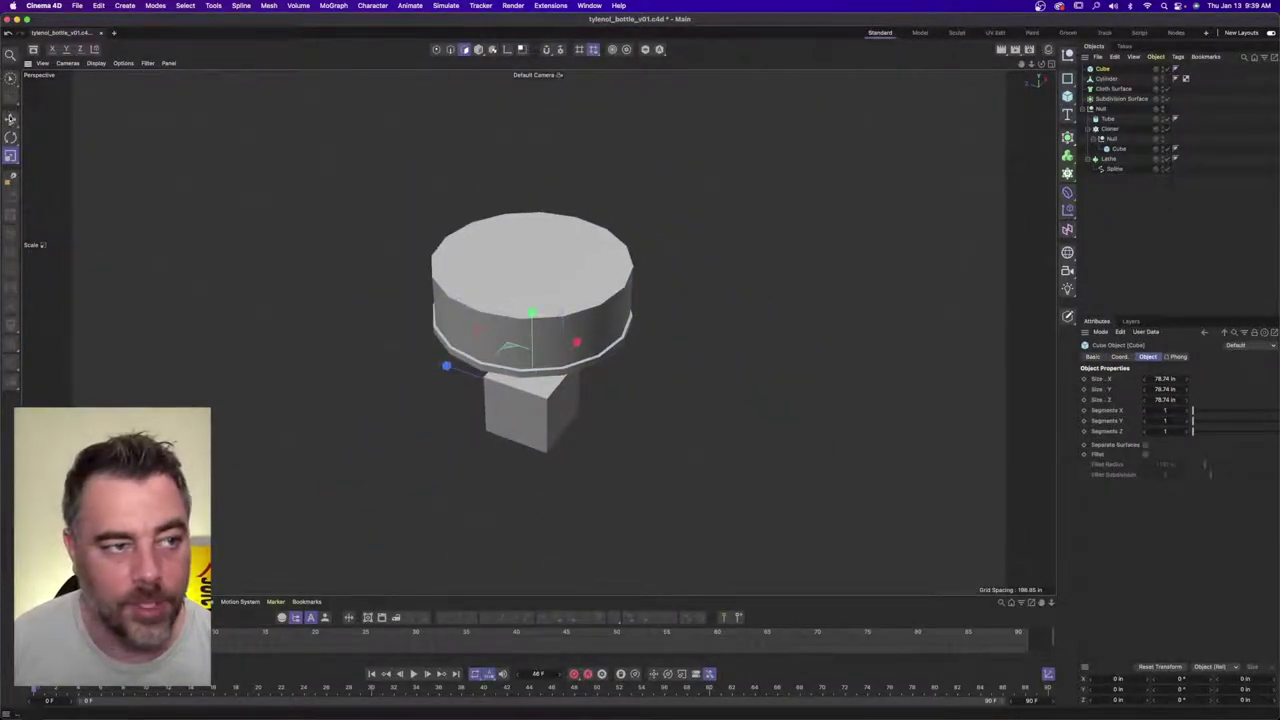
drag(286, 306, 980, 320)
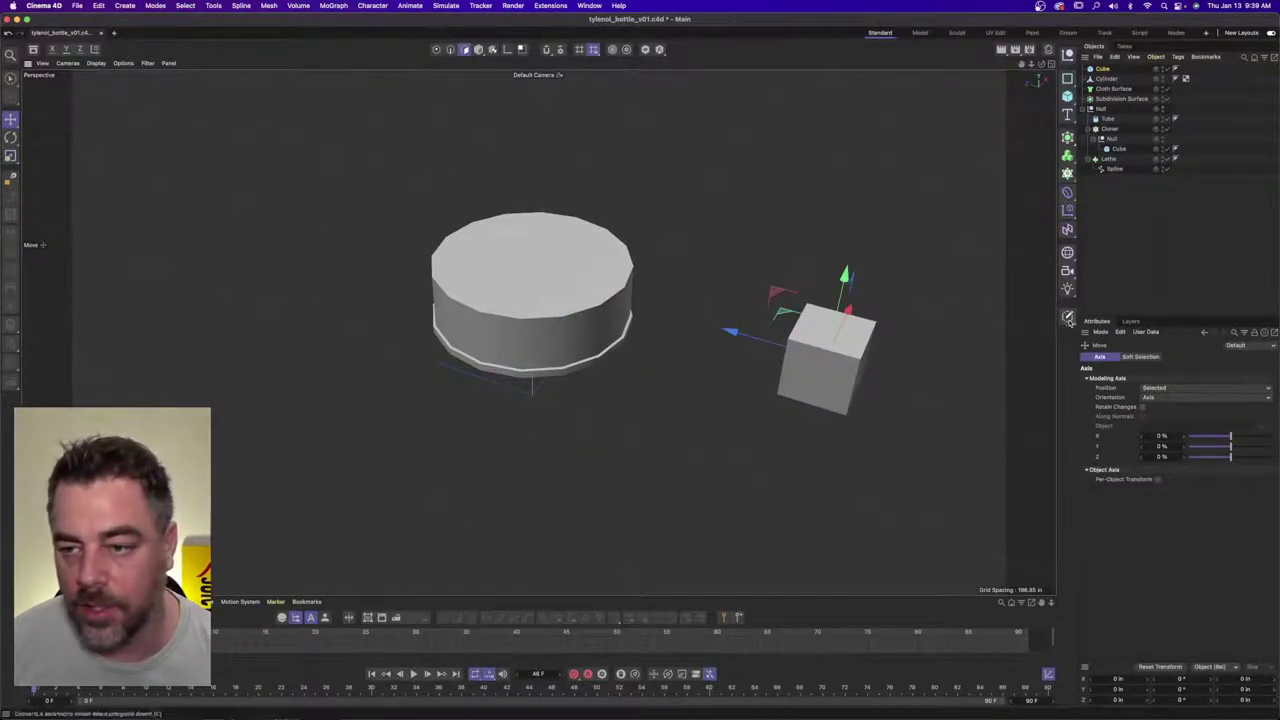
- Make the Cube editable and delete its top polygon to leave an open box
key(c)
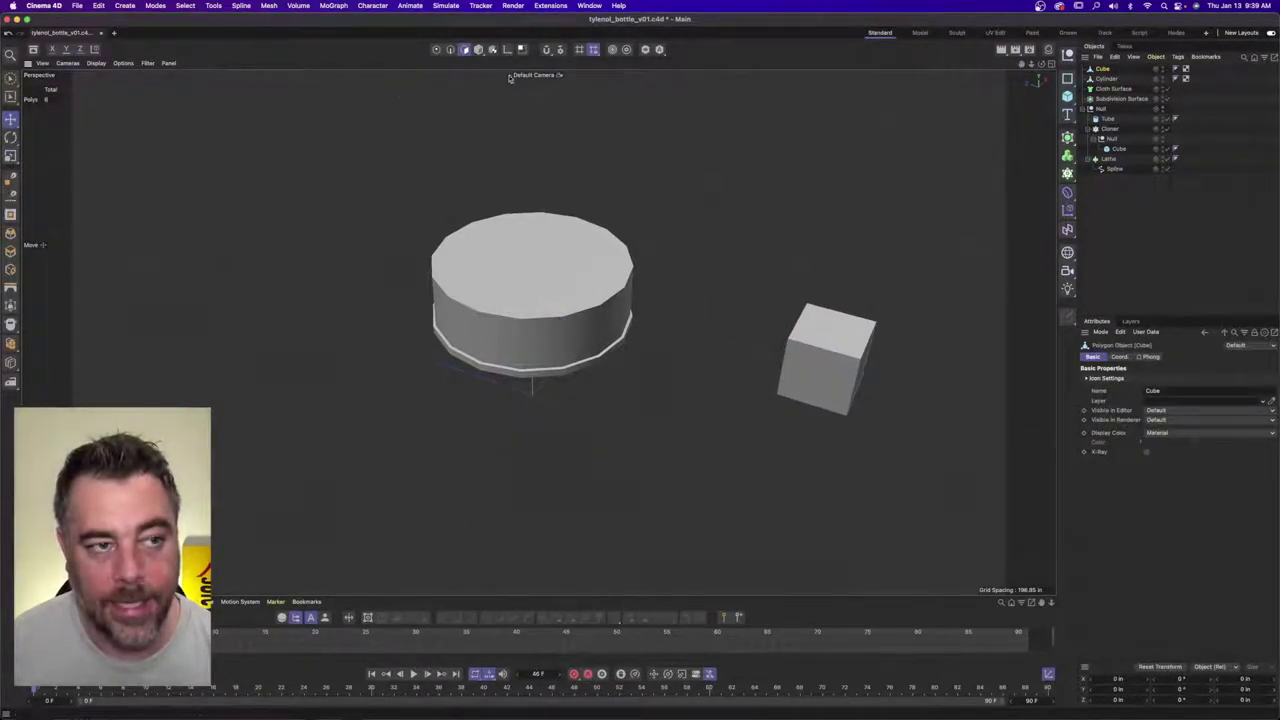
click(846, 345)
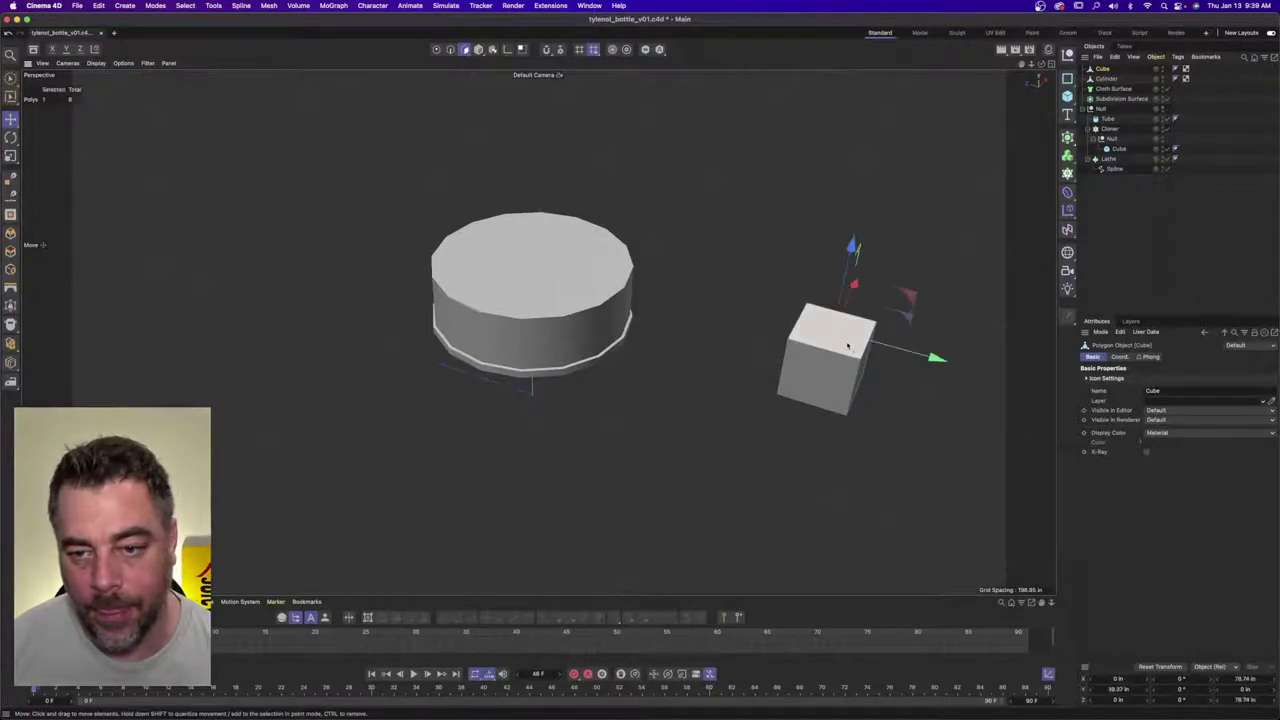
key(Delete)
scroll(855, 319, up, 3)
alt+middle_drag(855, 318, 781, 318)
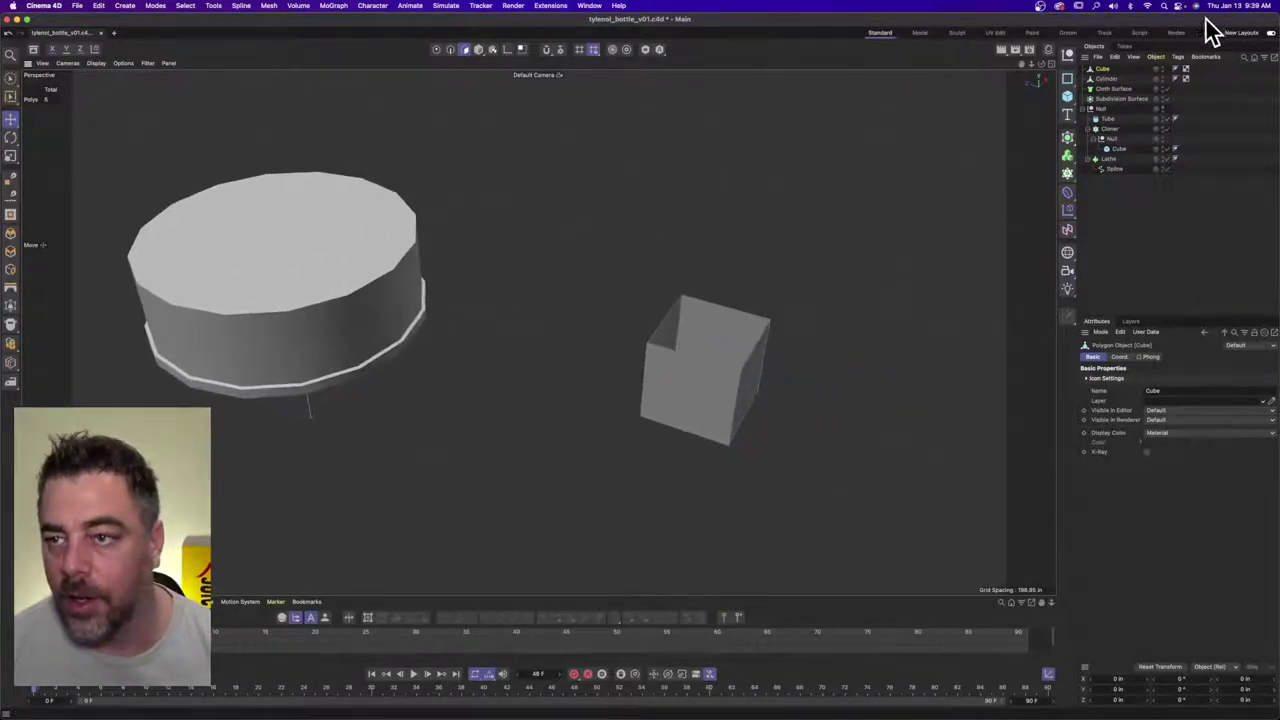
- Place the open Cube under the Cloth Surface and raise the thickness to 0.394 in
drag(1102, 68, 1112, 88)
click(1113, 79)
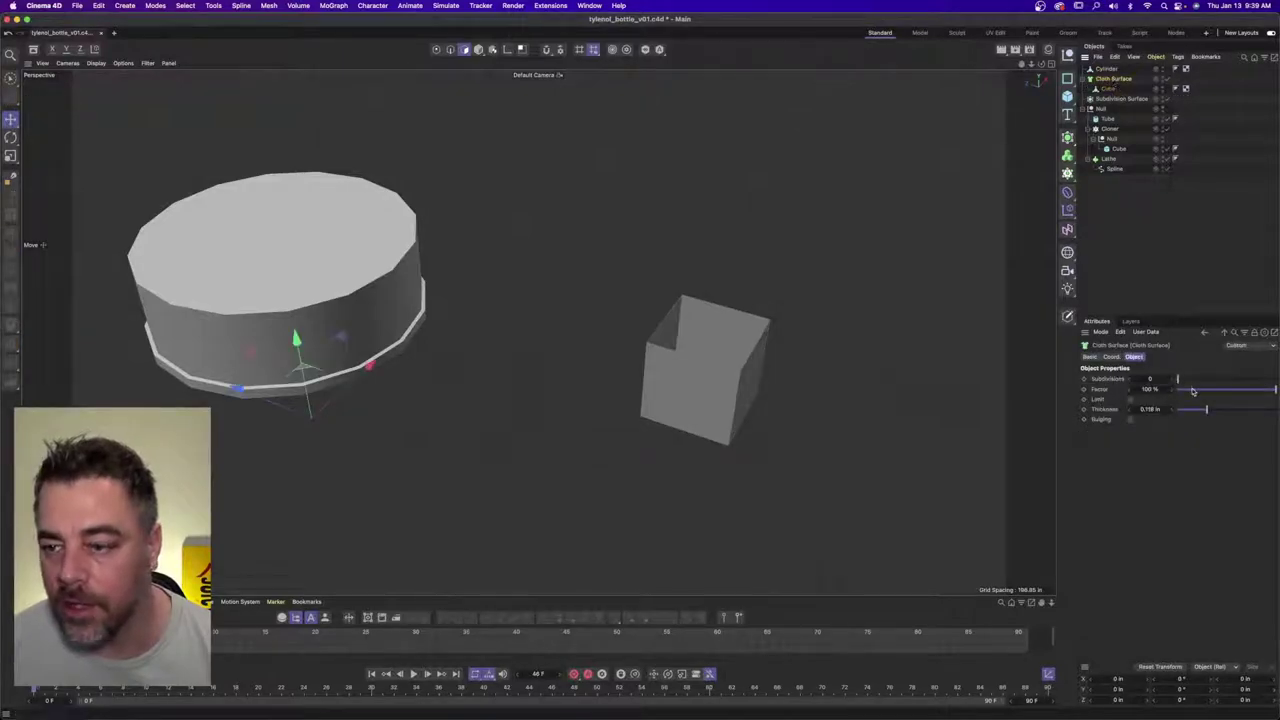
drag(1206, 409, 1274, 404)
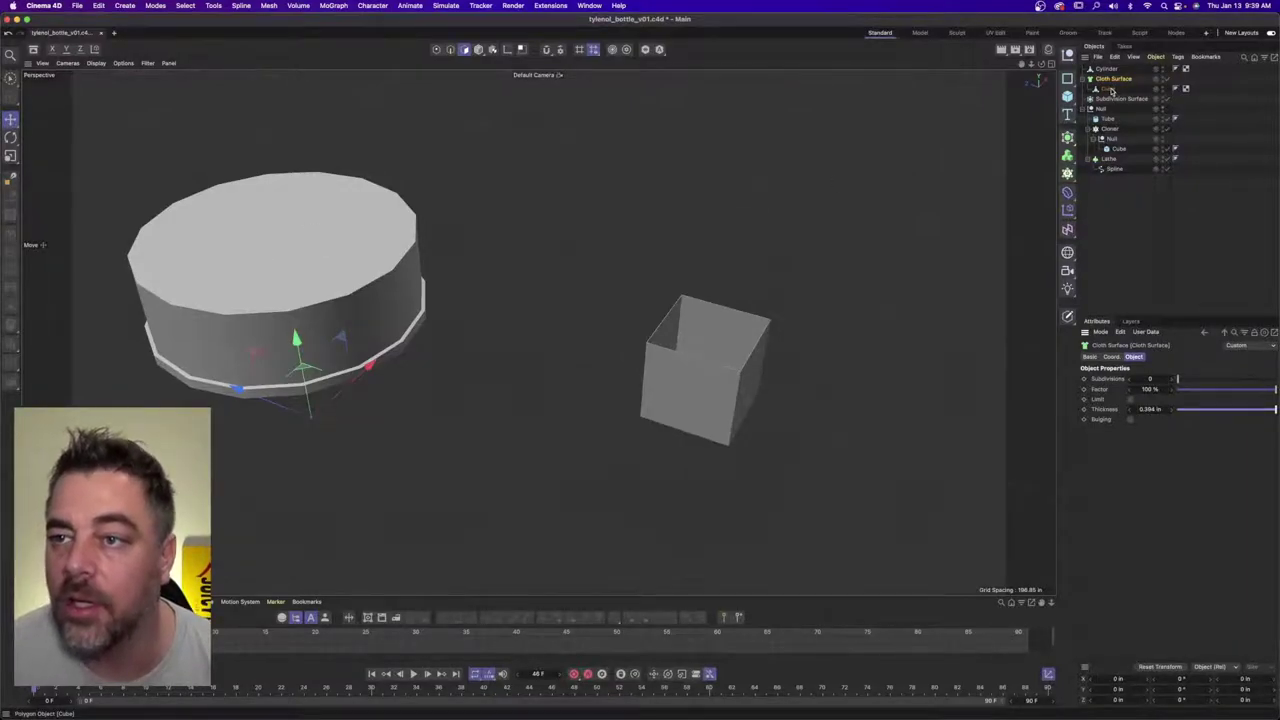
- Take the test Cube out of the Cloth Surface, delete it, and put the cap's Cylinder back under the Cloth Surface
drag(1108, 89, 1111, 77)
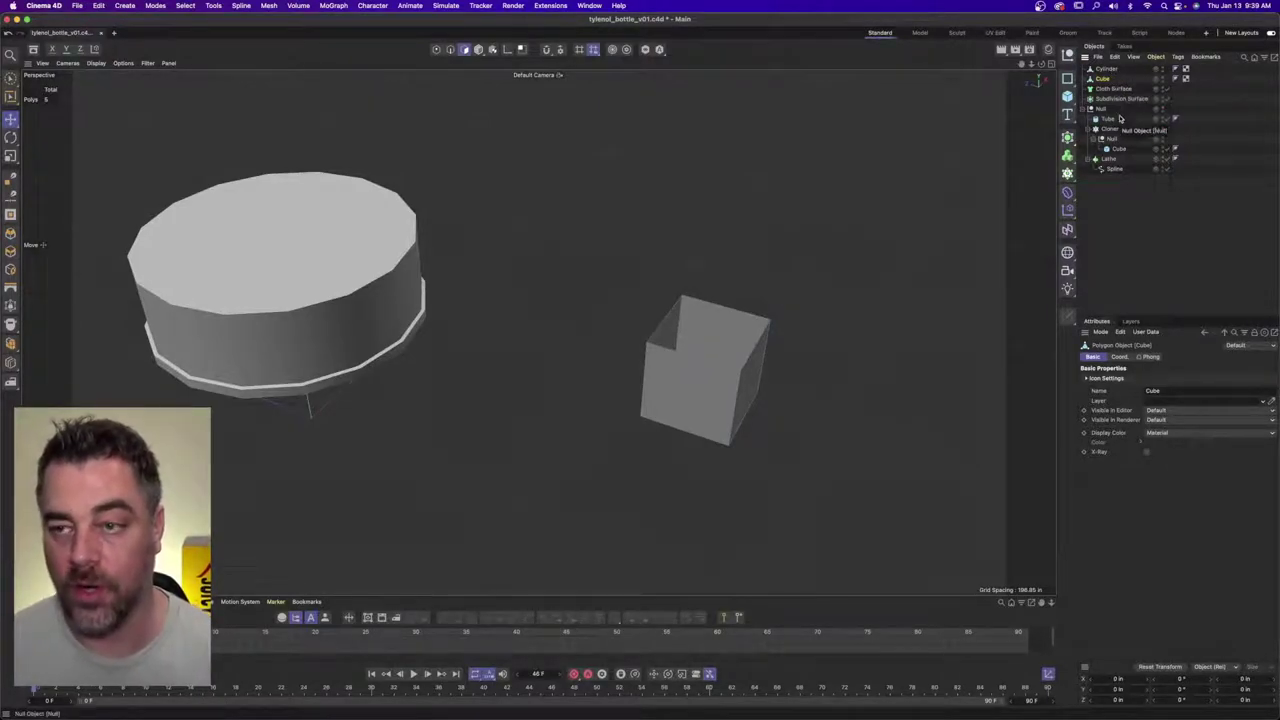
key(Delete)
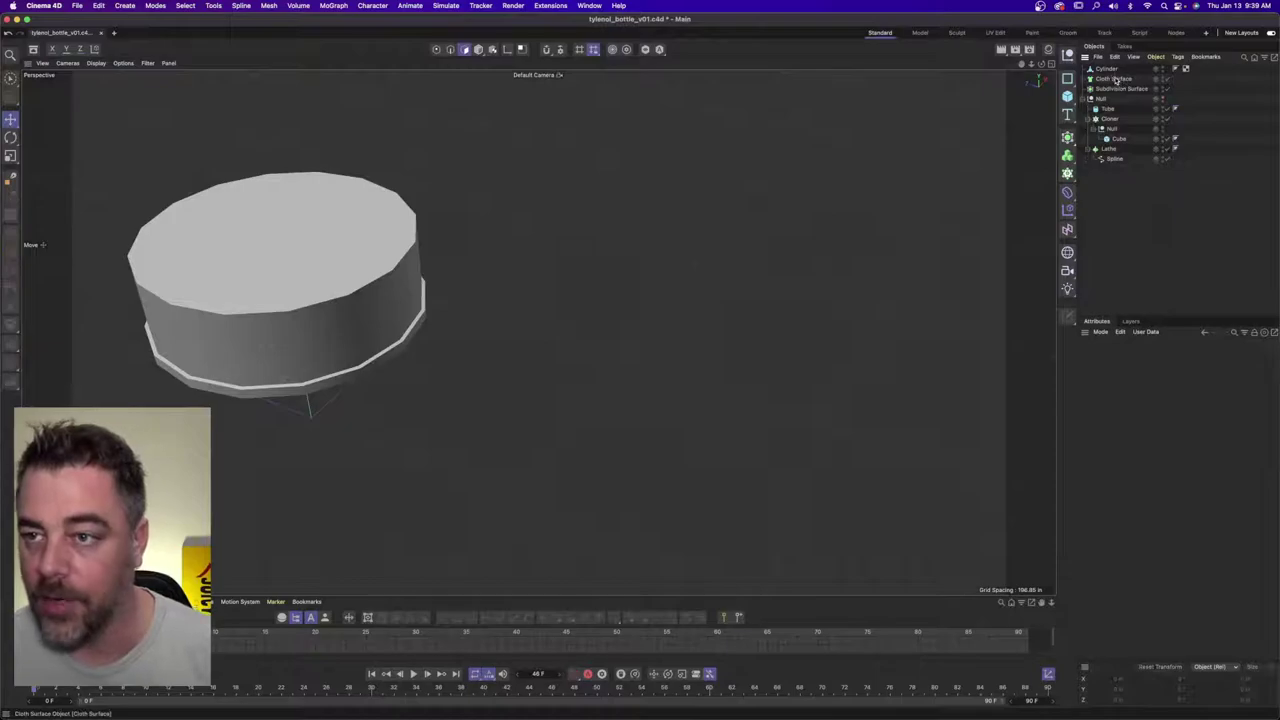
drag(1124, 78, 1114, 79)
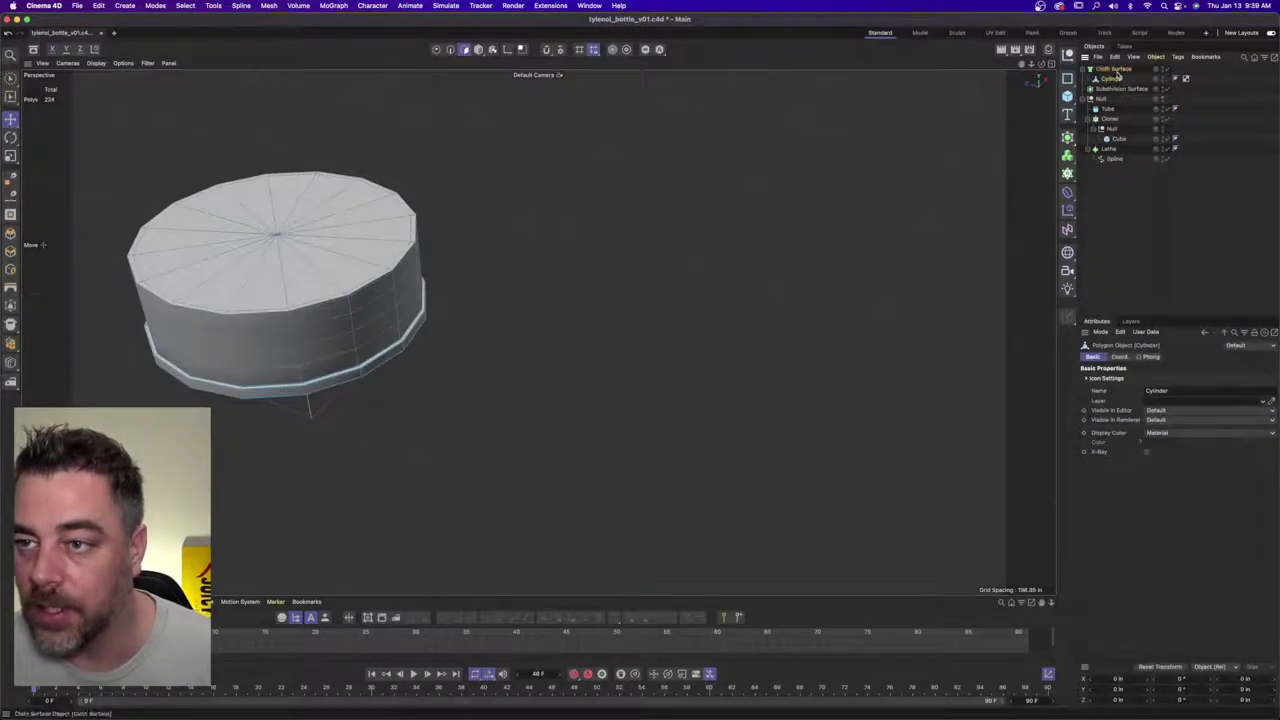
- Try a Cloth Surface thickness of -100 in on the cap
click(1114, 69)
click(1150, 409)
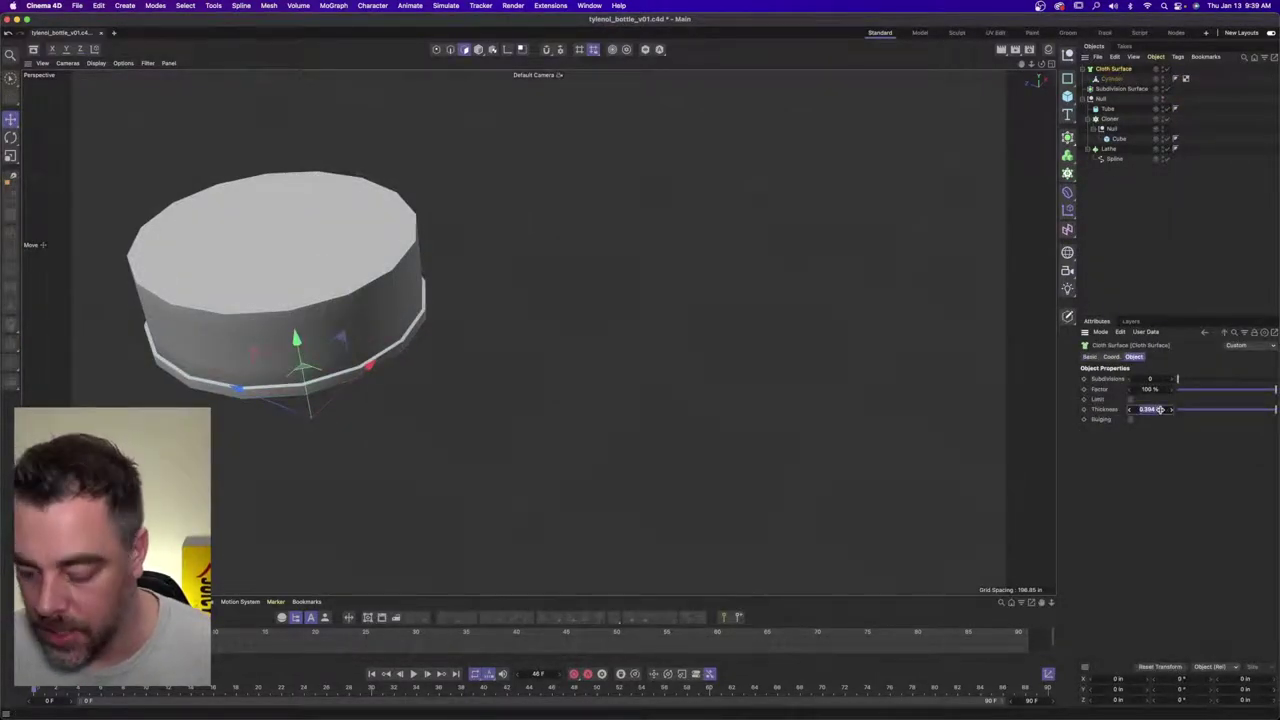
text(-100)
key(Return)
alt+drag(506, 334, 508, 290)
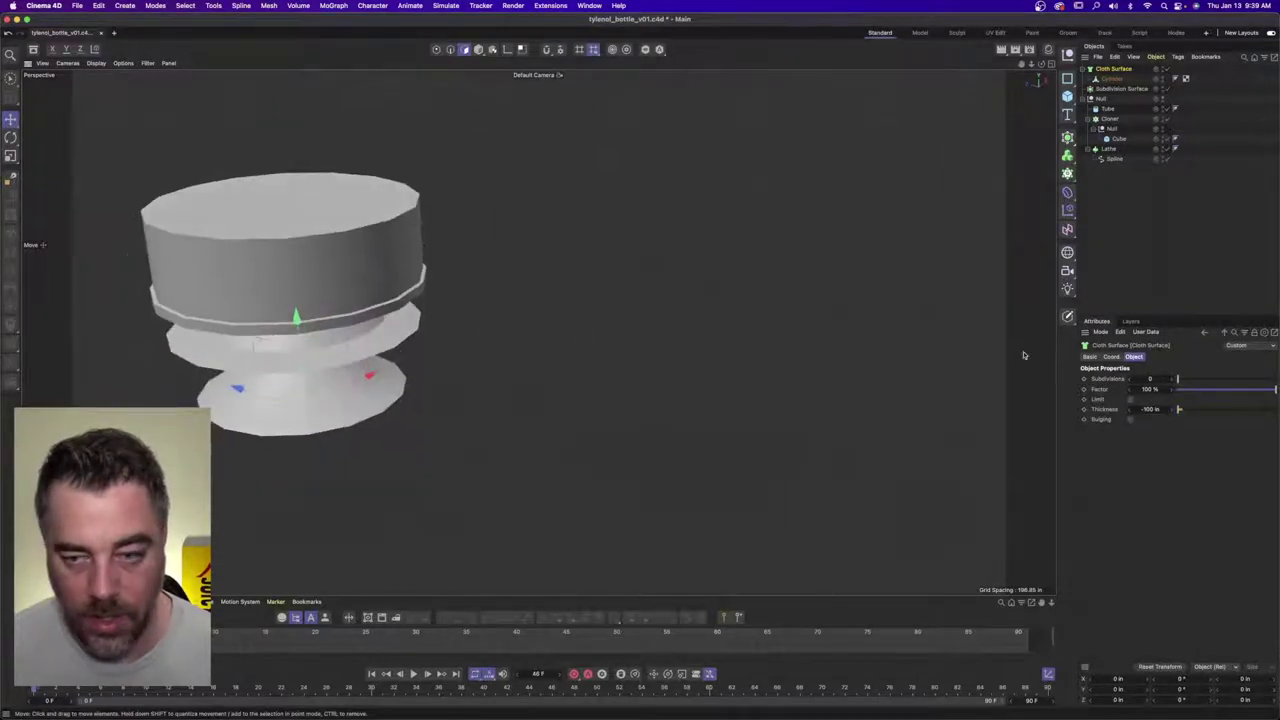
- Set the Cloth Surface's thickness to -10 in and inspect the cap's open underside
click(1150, 409)
text(-10)
key(Return)
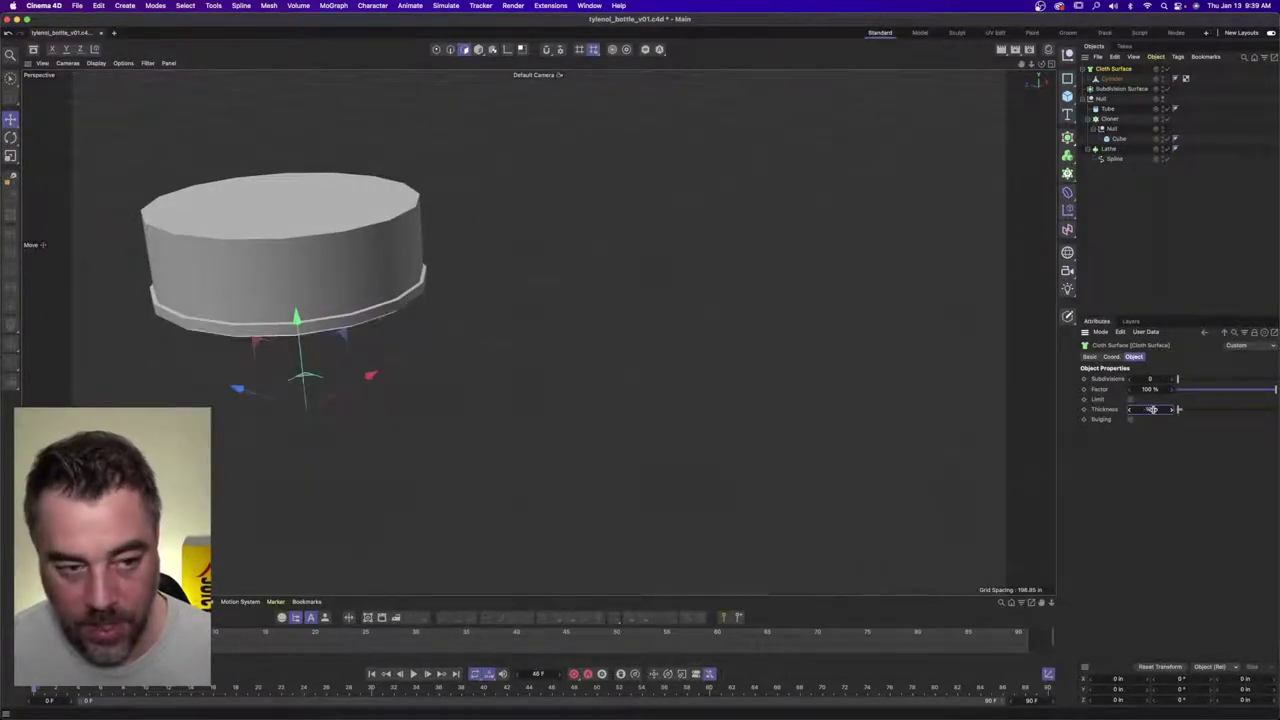
alt+drag(337, 336, 337, 200)
scroll(337, 337, up, 4)
alt+middle_drag(337, 350, 539, 332)
alt+drag(538, 332, 322, 305)
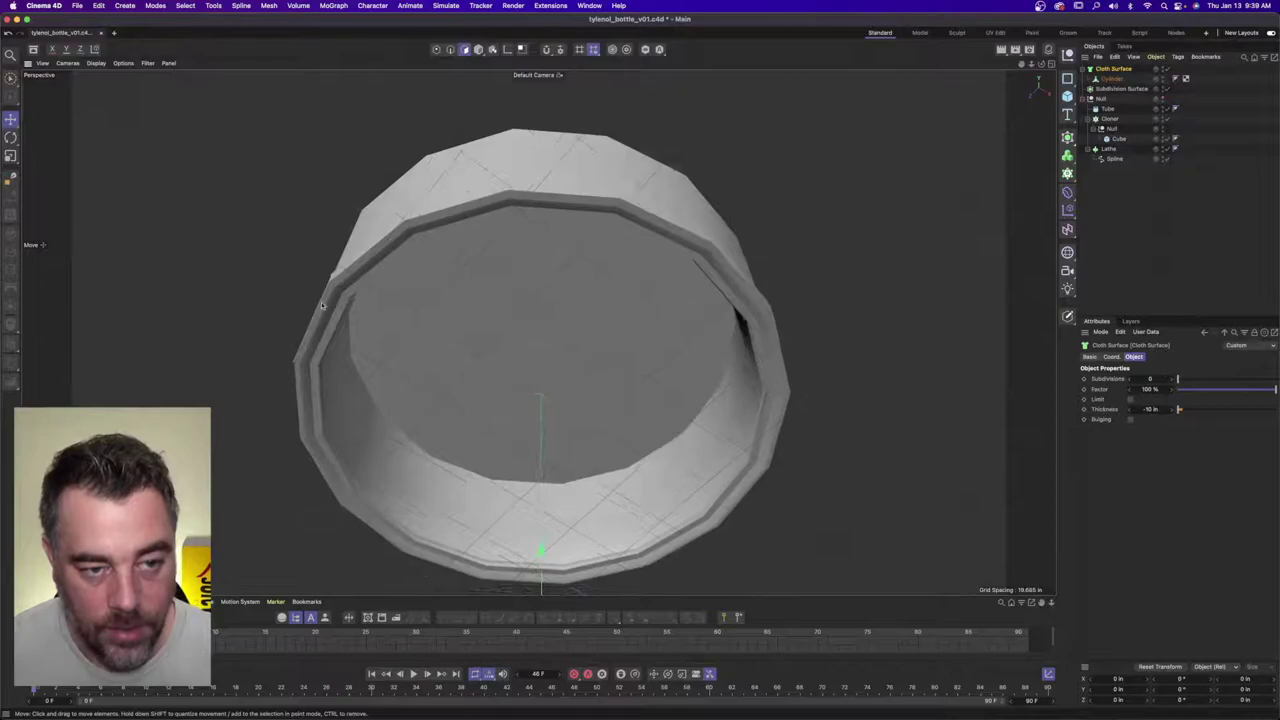
alt+drag(486, 317, 482, 262)
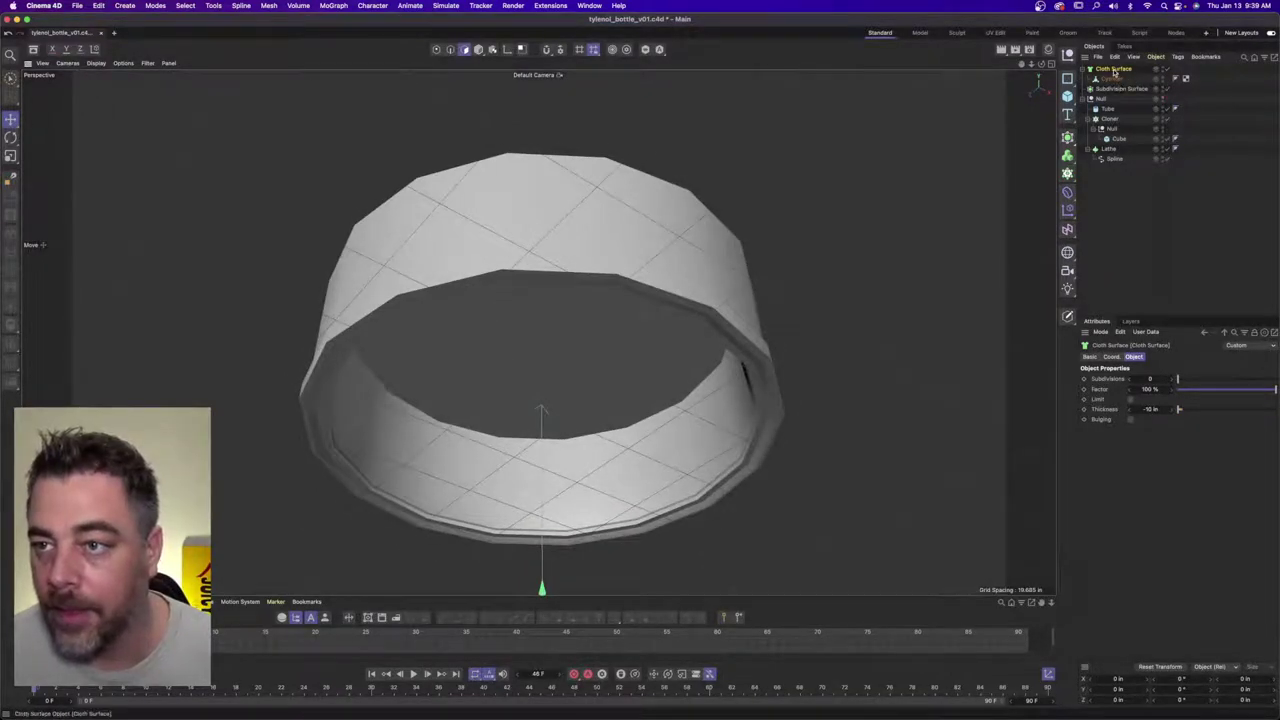
- Put the Cloth Surface with its Cylinder back under the Subdivision Surface and set the Cloth Surface's thickness to -5 in
drag(1116, 73, 1120, 89)
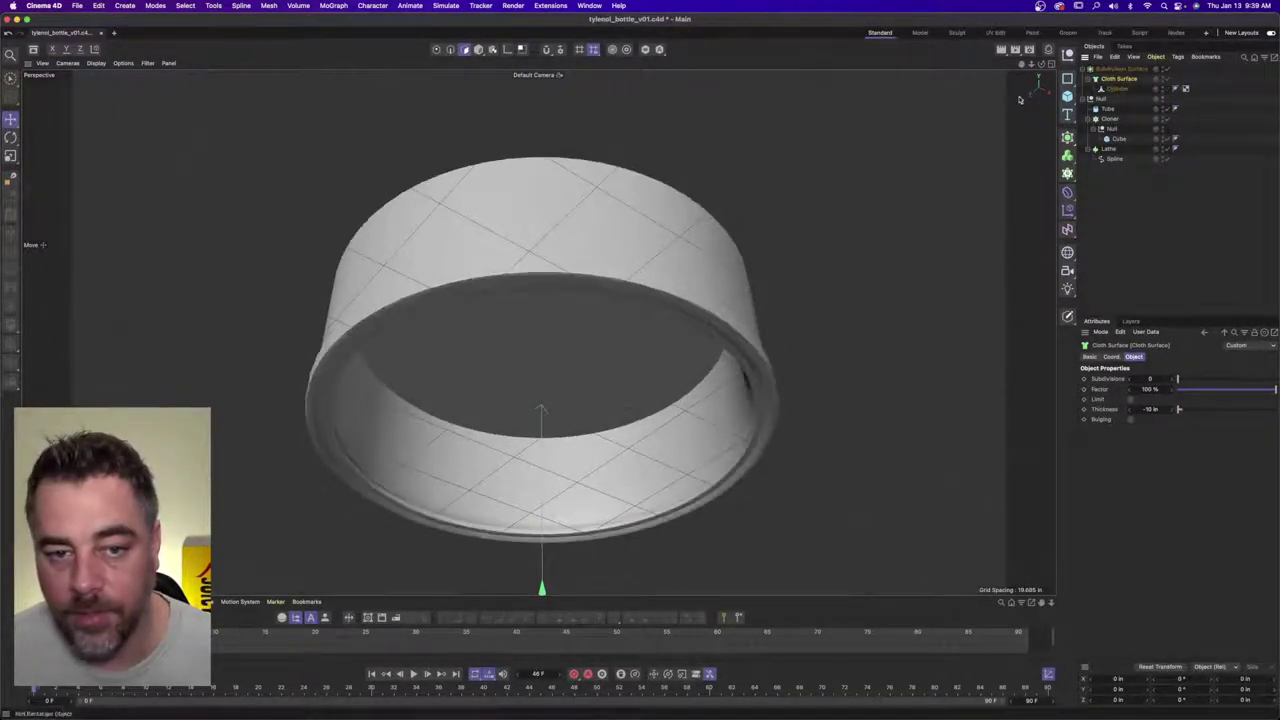
alt+drag(444, 264, 502, 288)
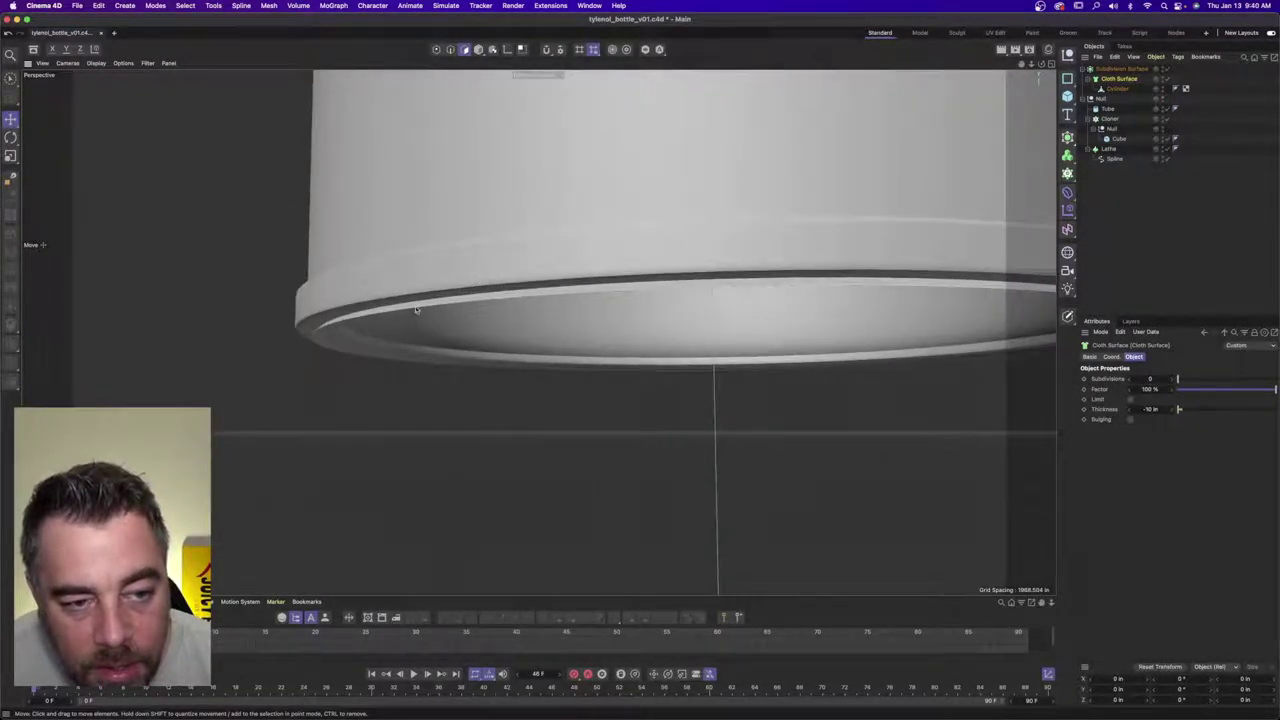
key(BackSpace)
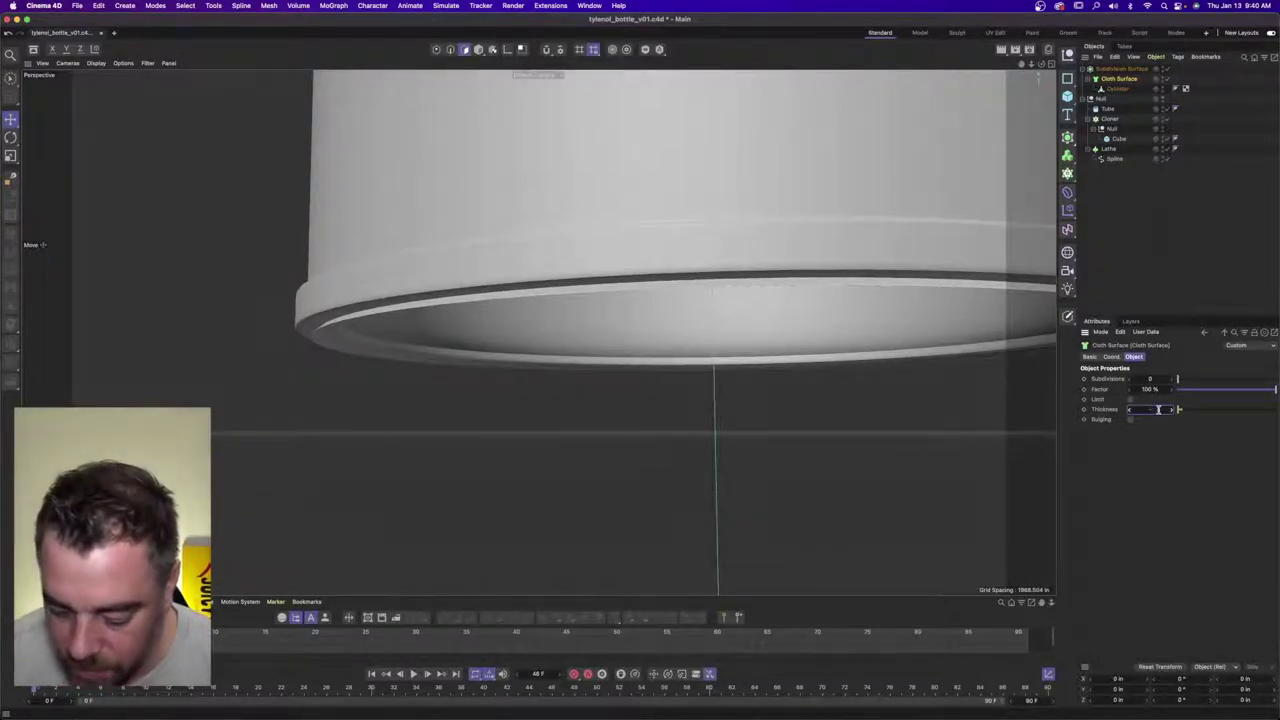
text(-5)
key(Return)
alt+drag(891, 360, 815, 337)
alt+right_drag(815, 337, 540, 331)
alt+middle_drag(540, 331, 371, 355)
alt+drag(620, 340, 670, 368)
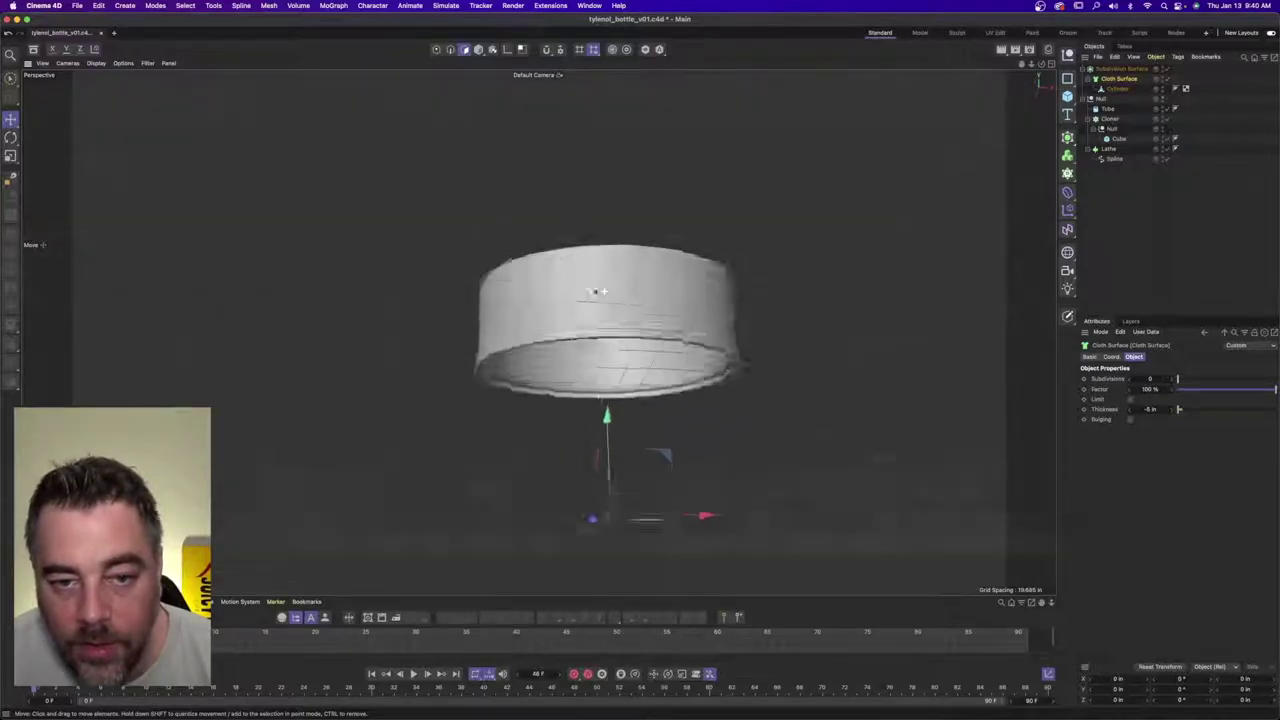
scroll(700, 359, down, 1)
alt+middle_drag(735, 364, 644, 325)
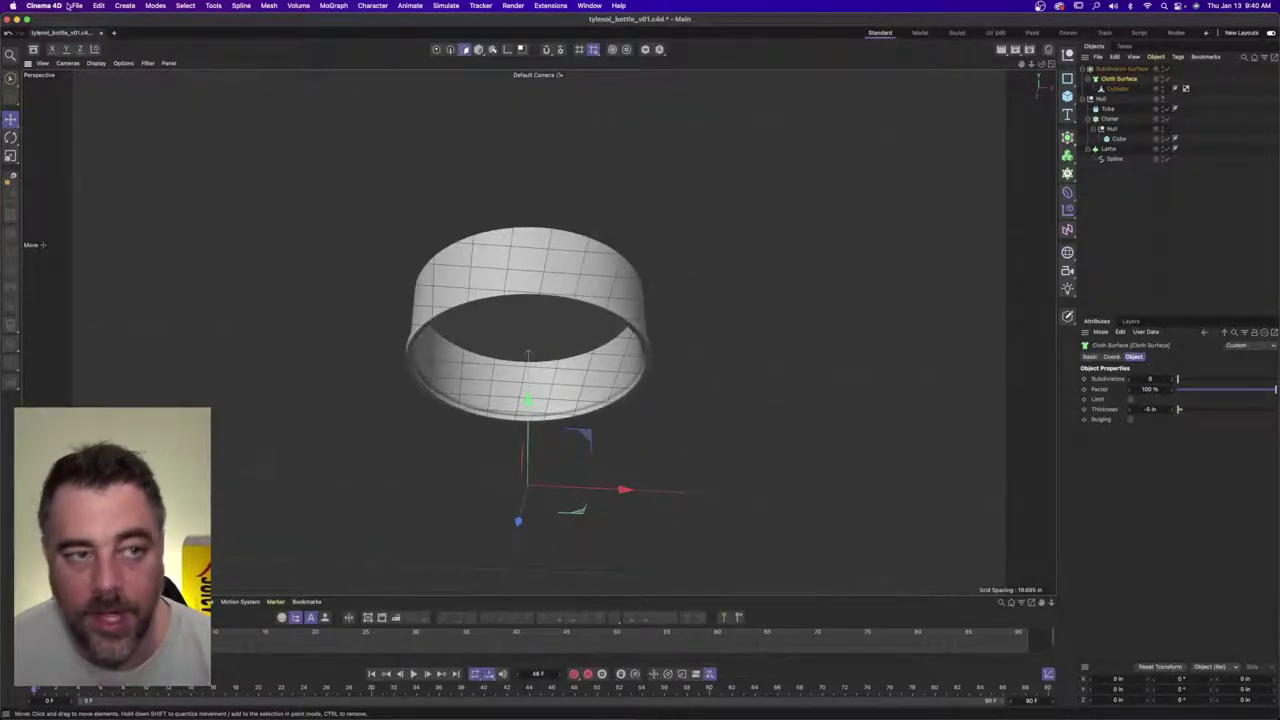
- Hide the workplane grid in the perspective view and deselect all objects
click(147, 63)
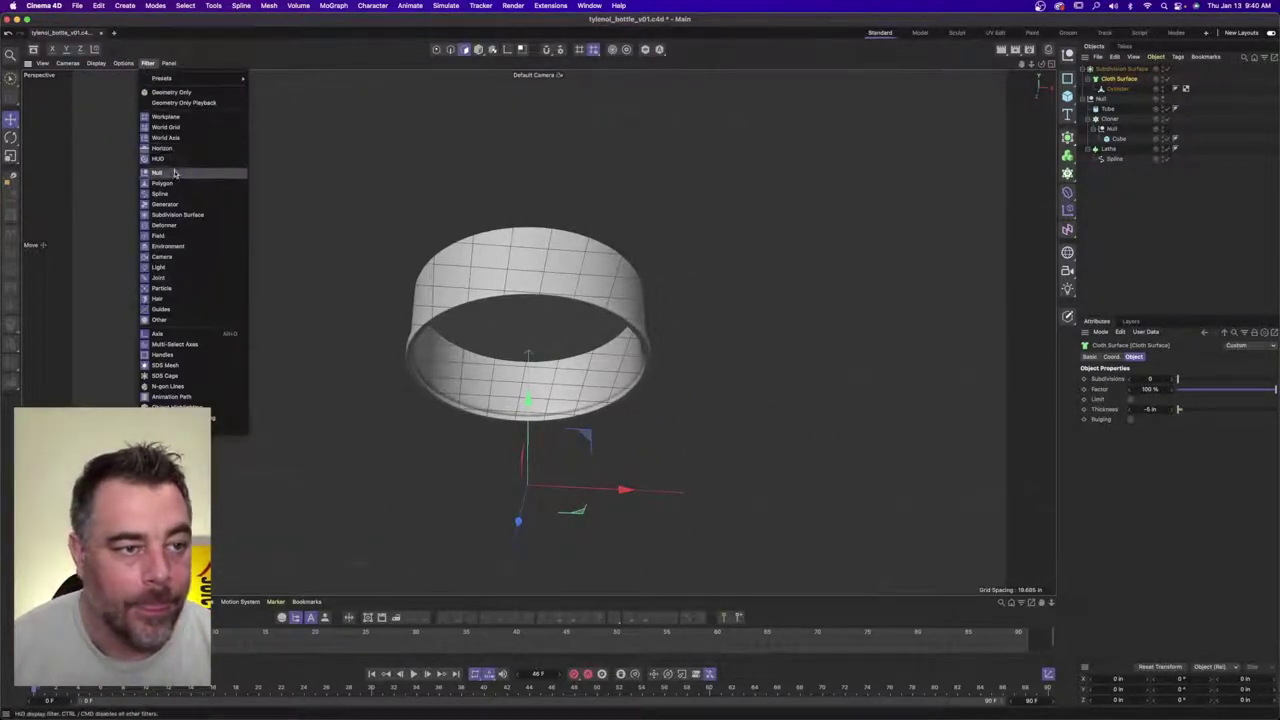
click(181, 120)
alt+drag(528, 250, 510, 375)
click(1241, 267)
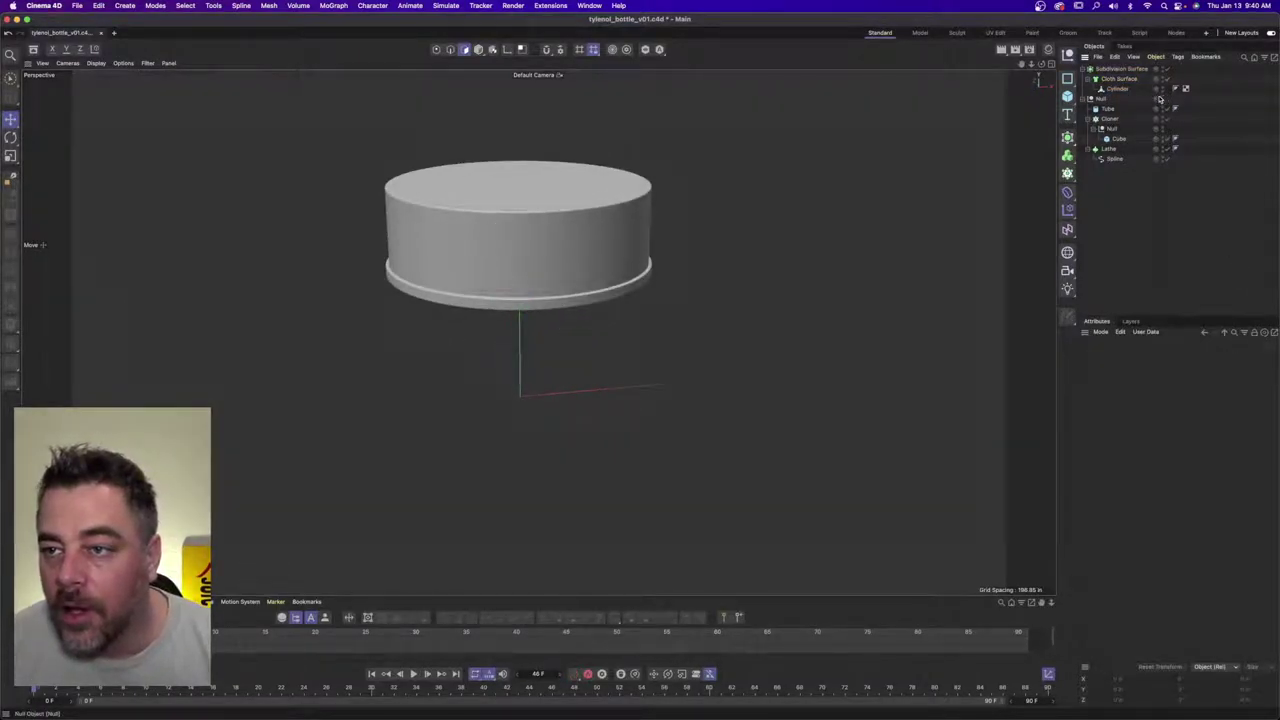
- Move the Tube out of the Null to the top level, keep the Null's bottle parts hidden, and raise the Tube toward the cap
click(1160, 99)
drag(1112, 111, 1138, 72)
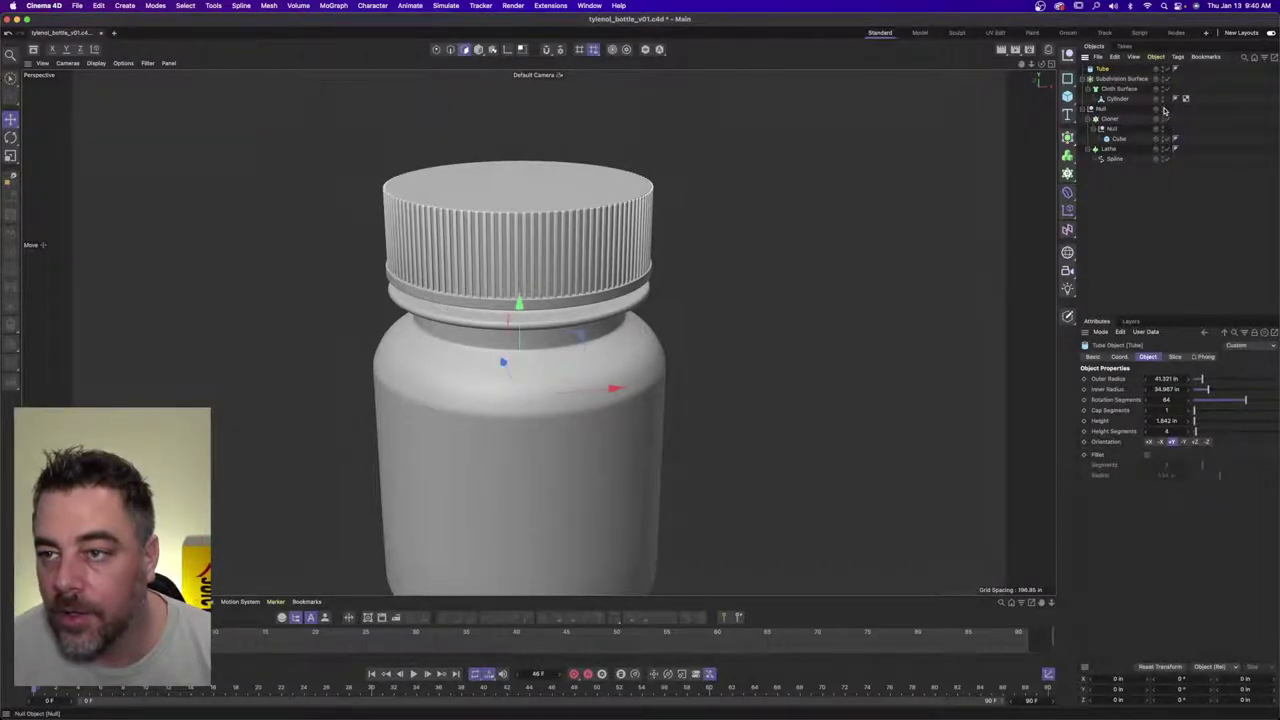
double_click(1163, 108)
alt+drag(543, 311, 546, 224)
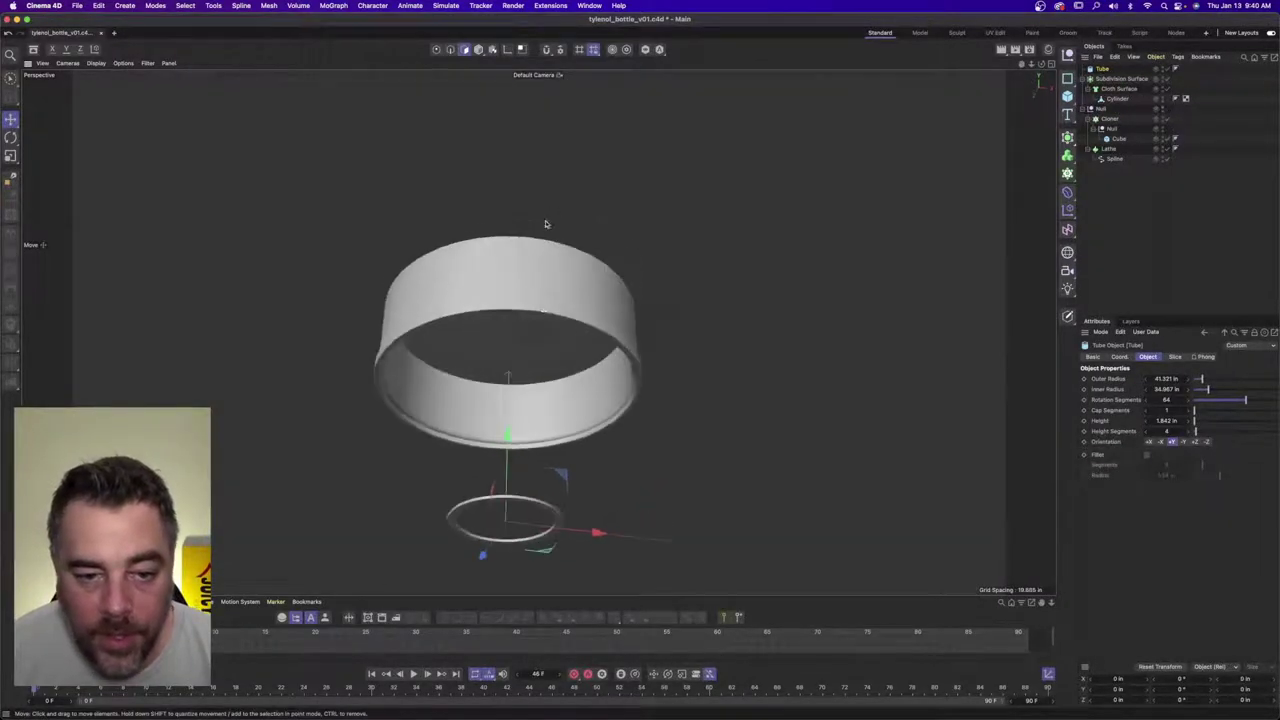
drag(507, 435, 650, 310)
- Switch to the Top view and display the geometry as lines over the cap reference image
click(1050, 64)
click(1050, 64)
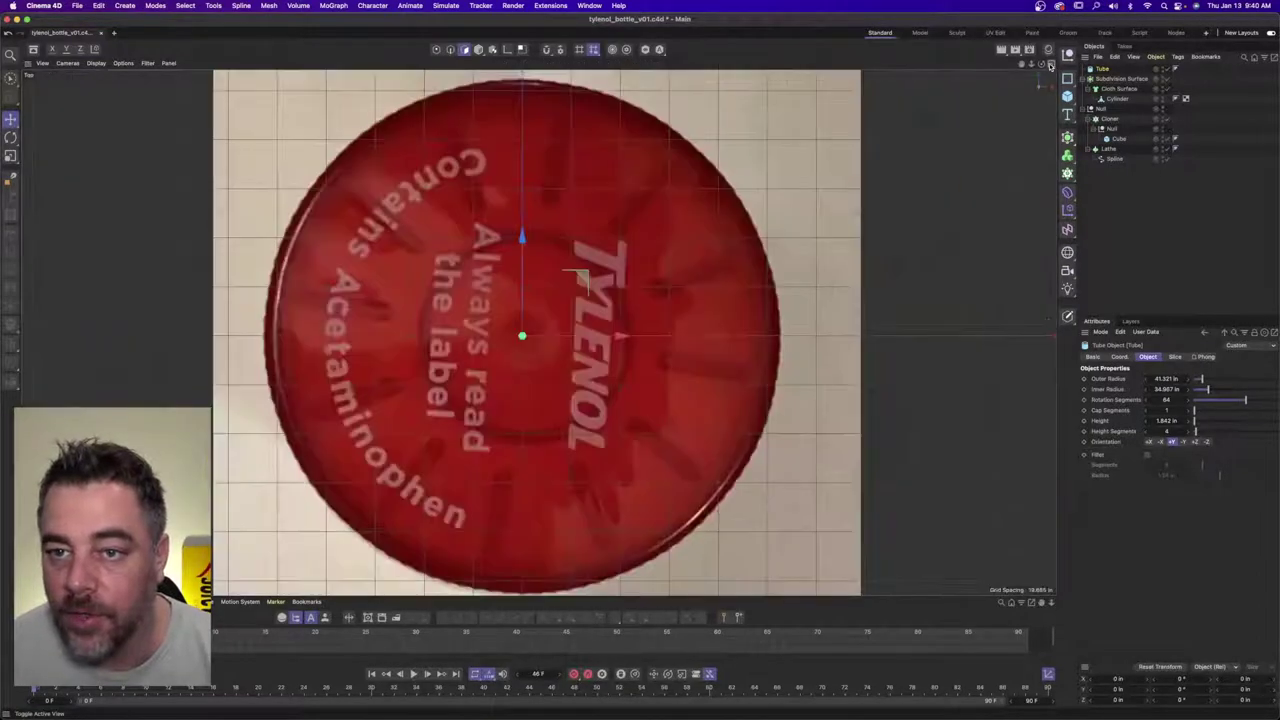
click(96, 63)
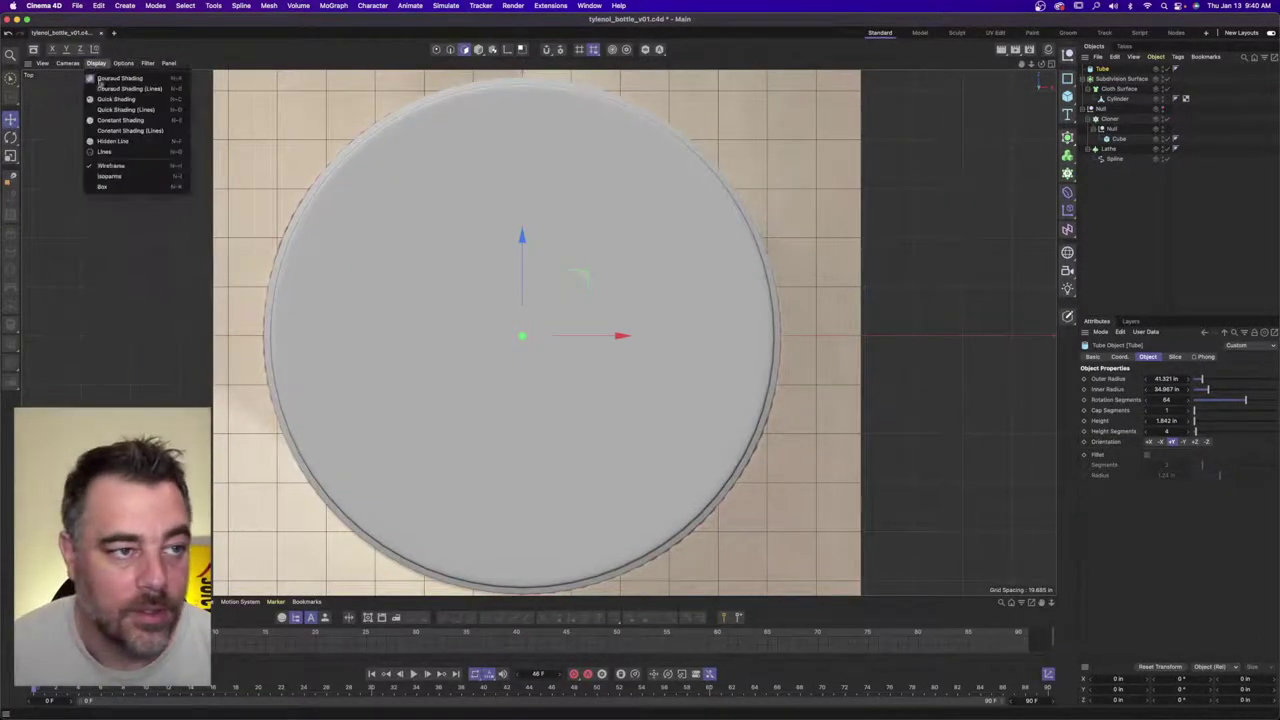
click(112, 151)
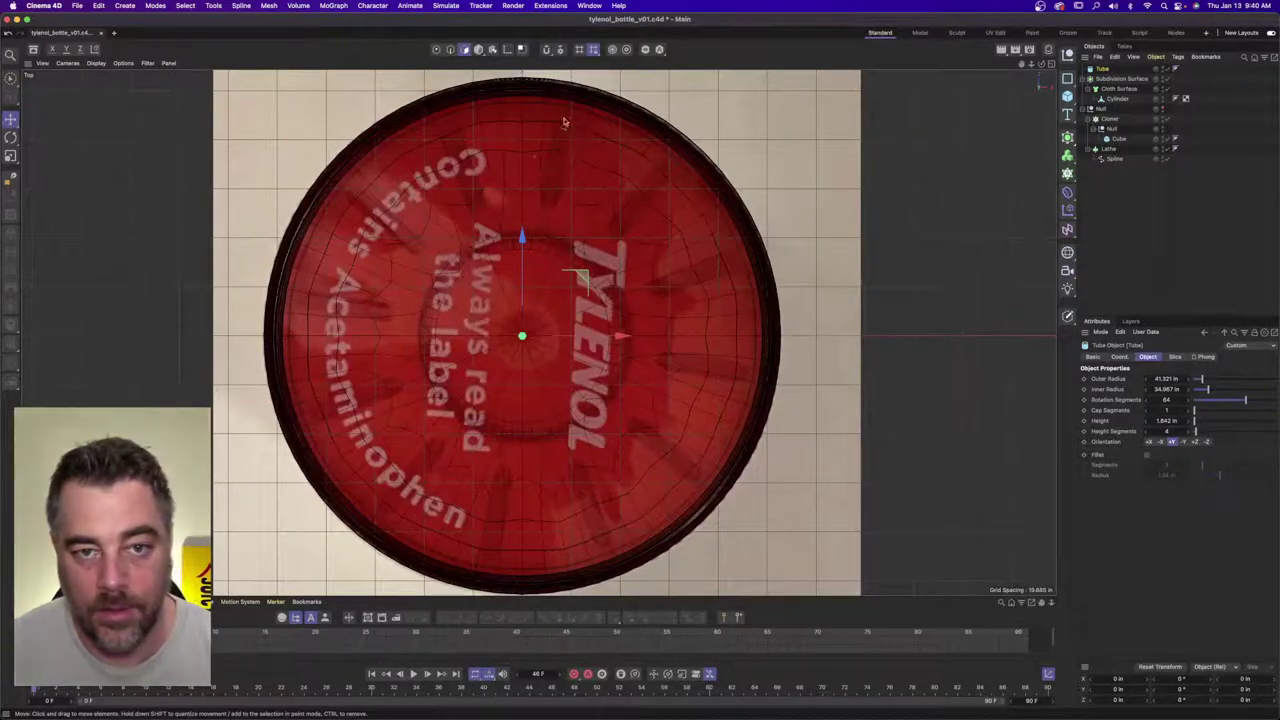
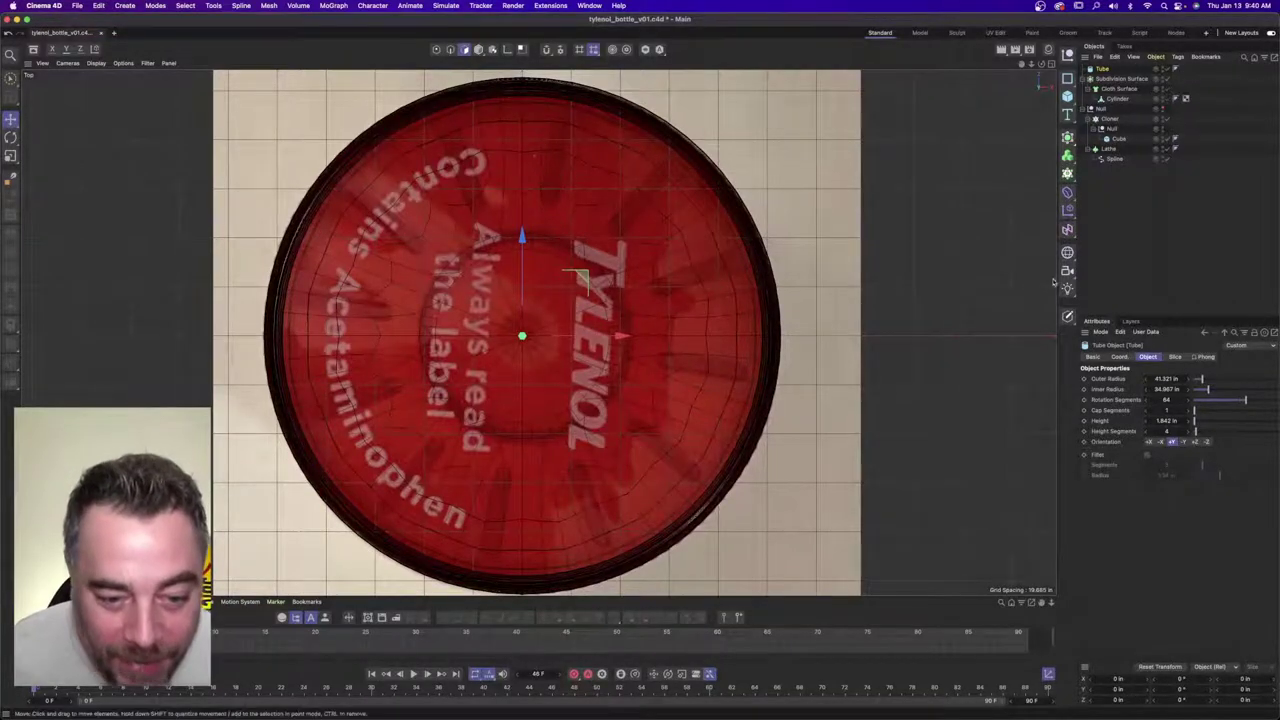
- Add a Rectangle spline and move it along Z from the cap's centre toward the groove nearest the front edge
scroll(490, 515, up, 2)
alt+middle_drag(511, 494, 509, 448)
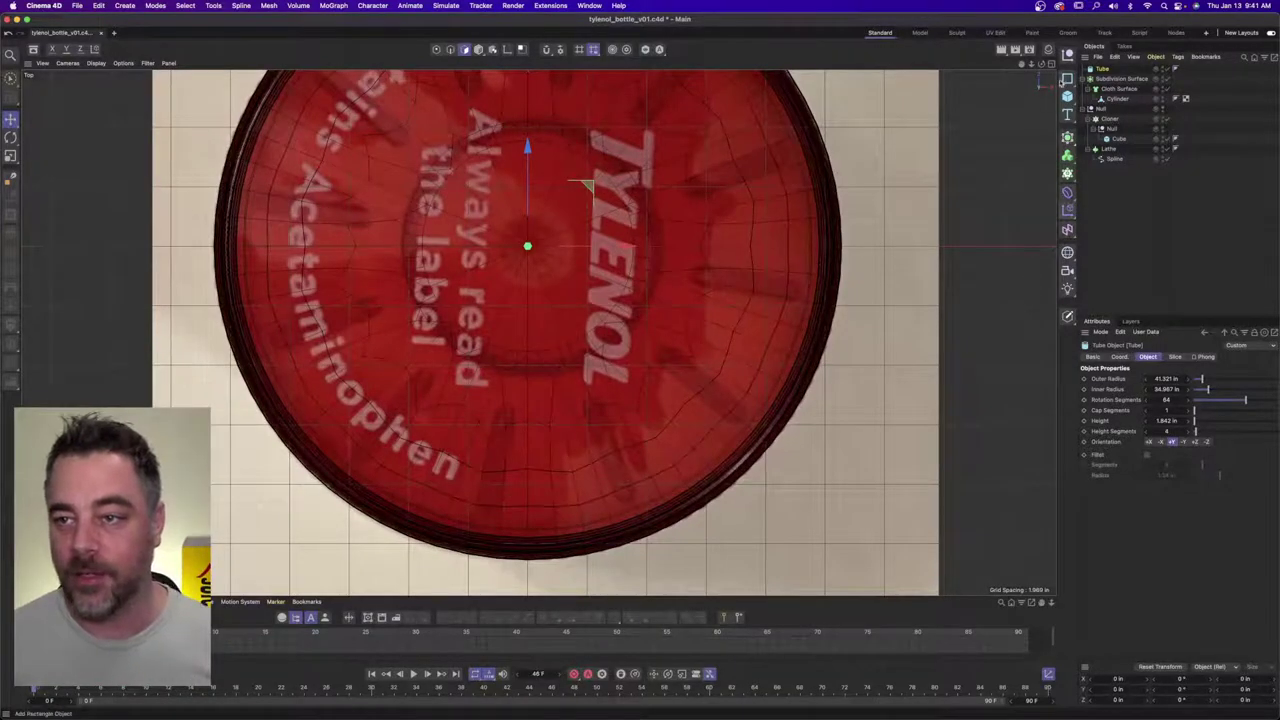
click(1066, 79)
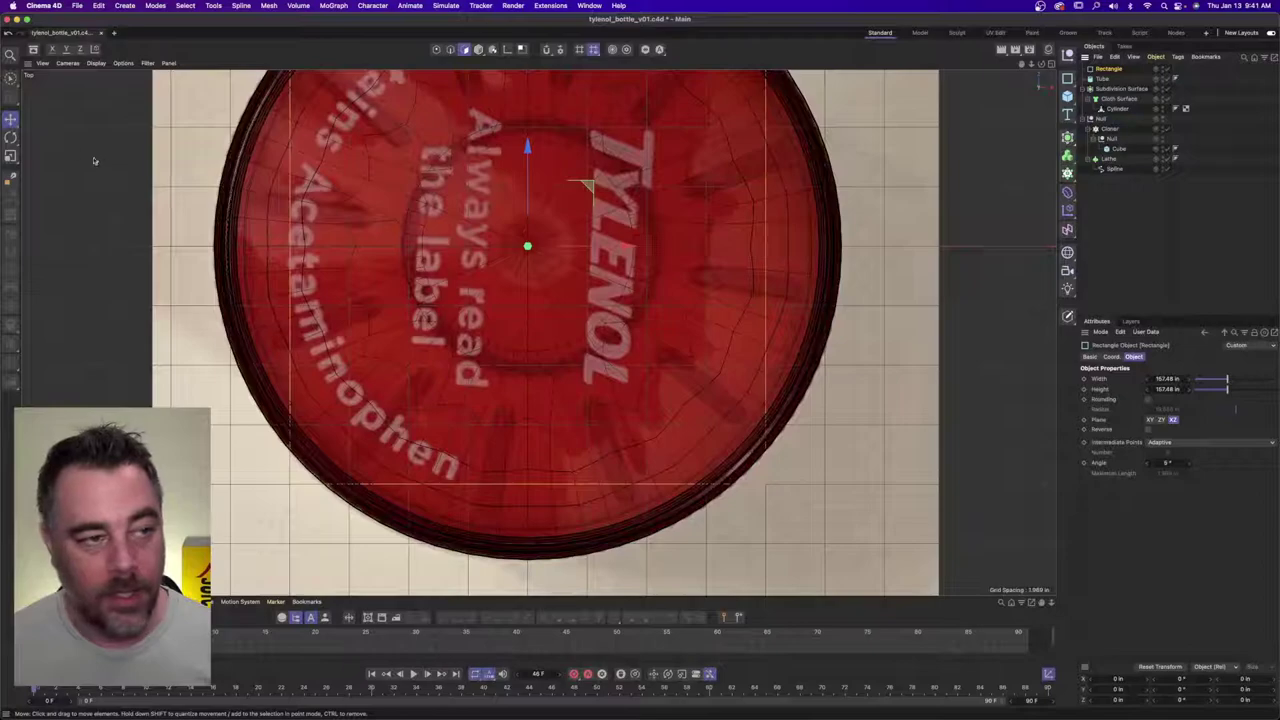
click(14, 120)
drag(533, 161, 533, 376)
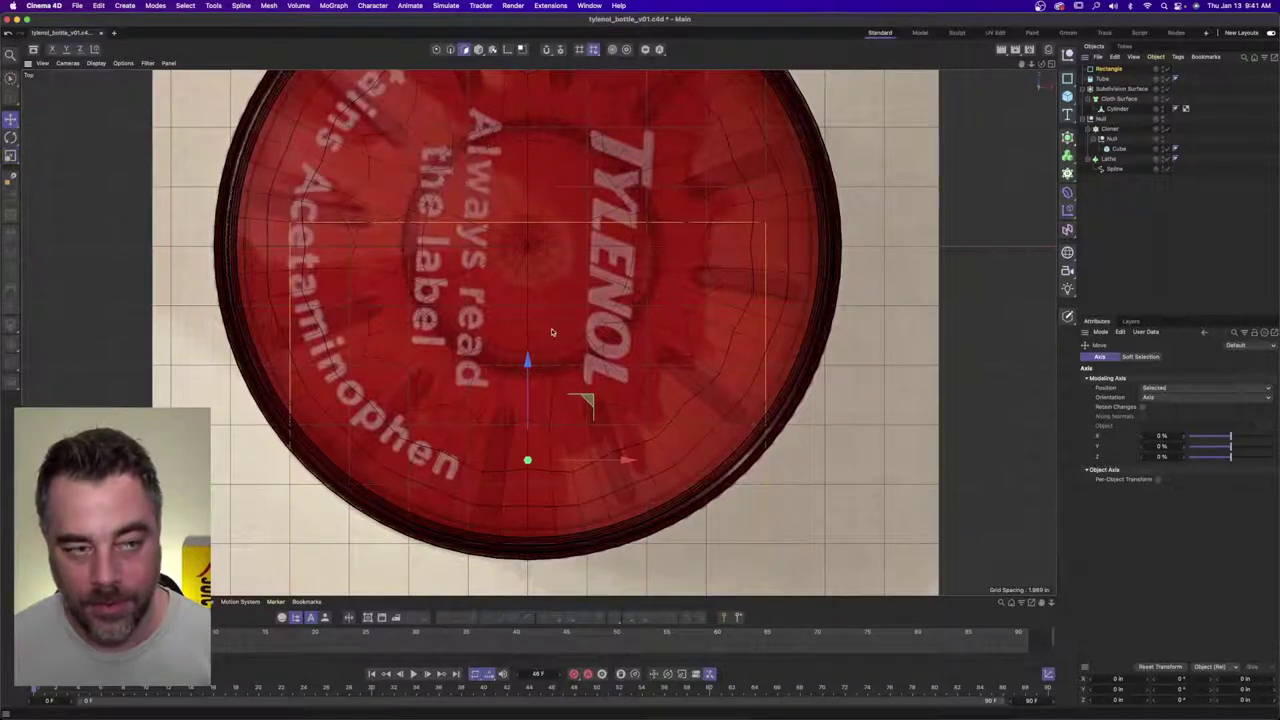
- Size the Rectangle to 6 in wide and 36 in high, and round its corners with a 2.362 in radius
key(t)
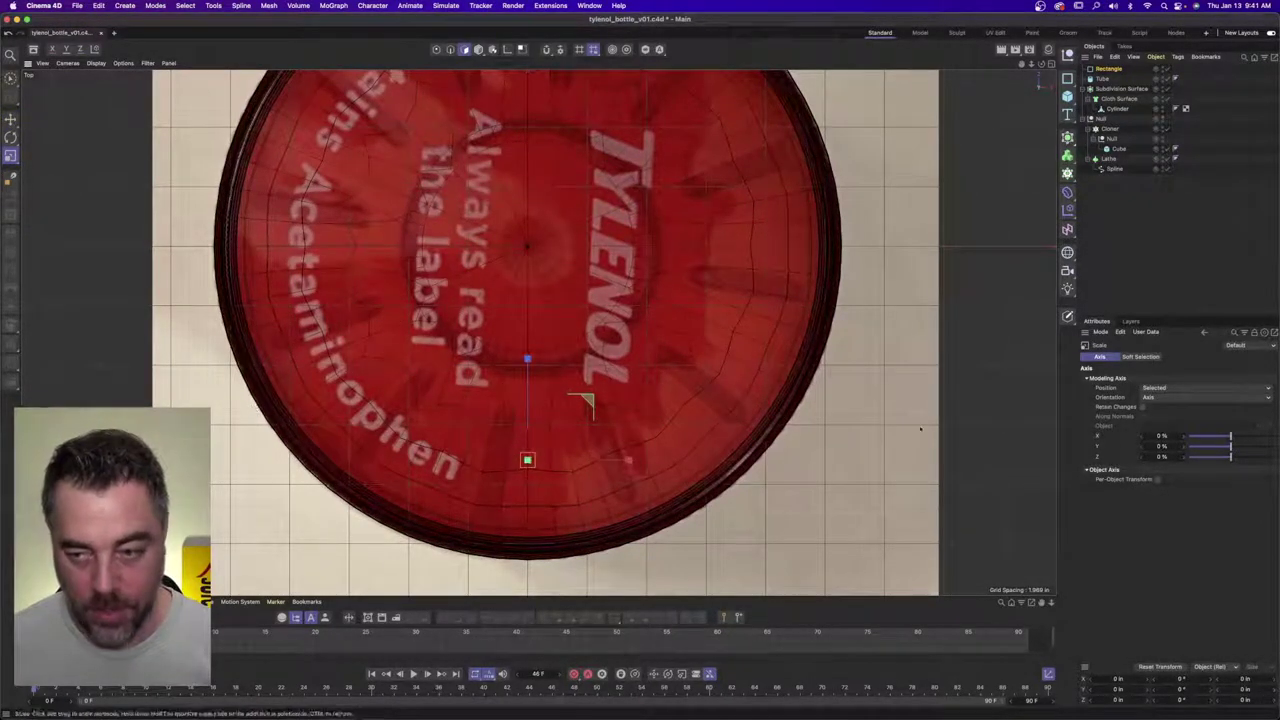
click(1111, 69)
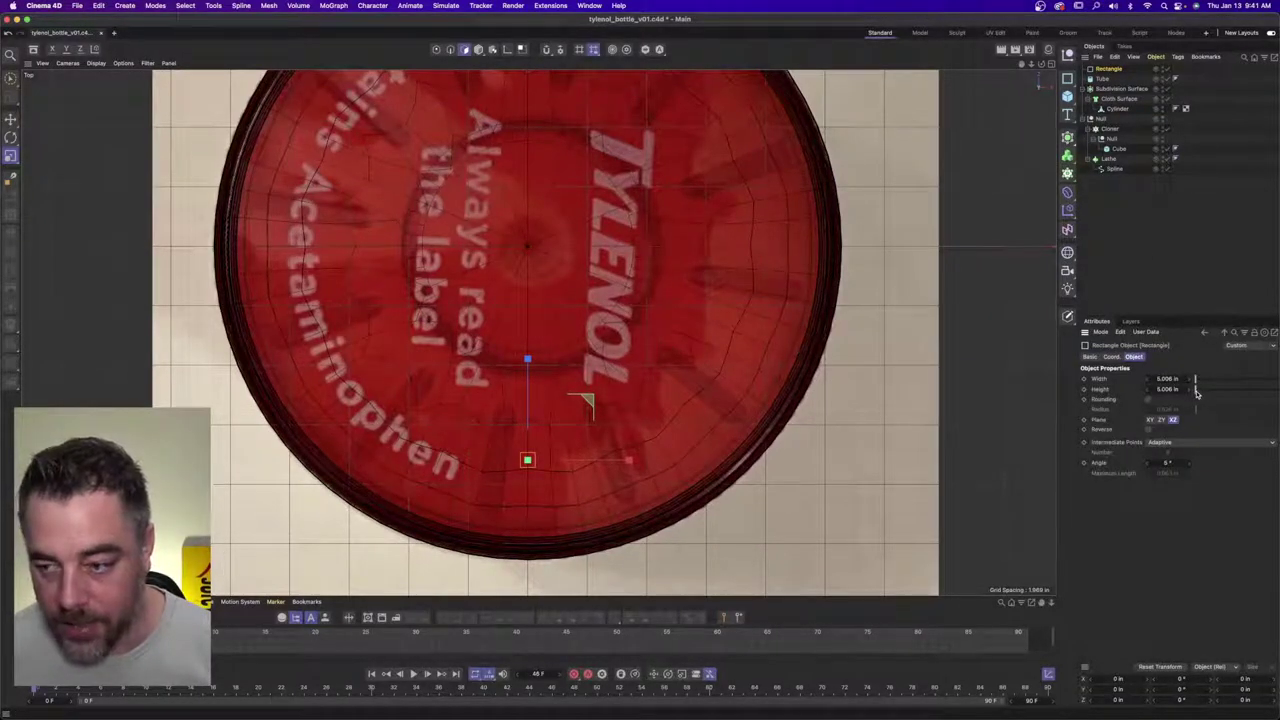
drag(1196, 393, 1200, 392)
text(6)
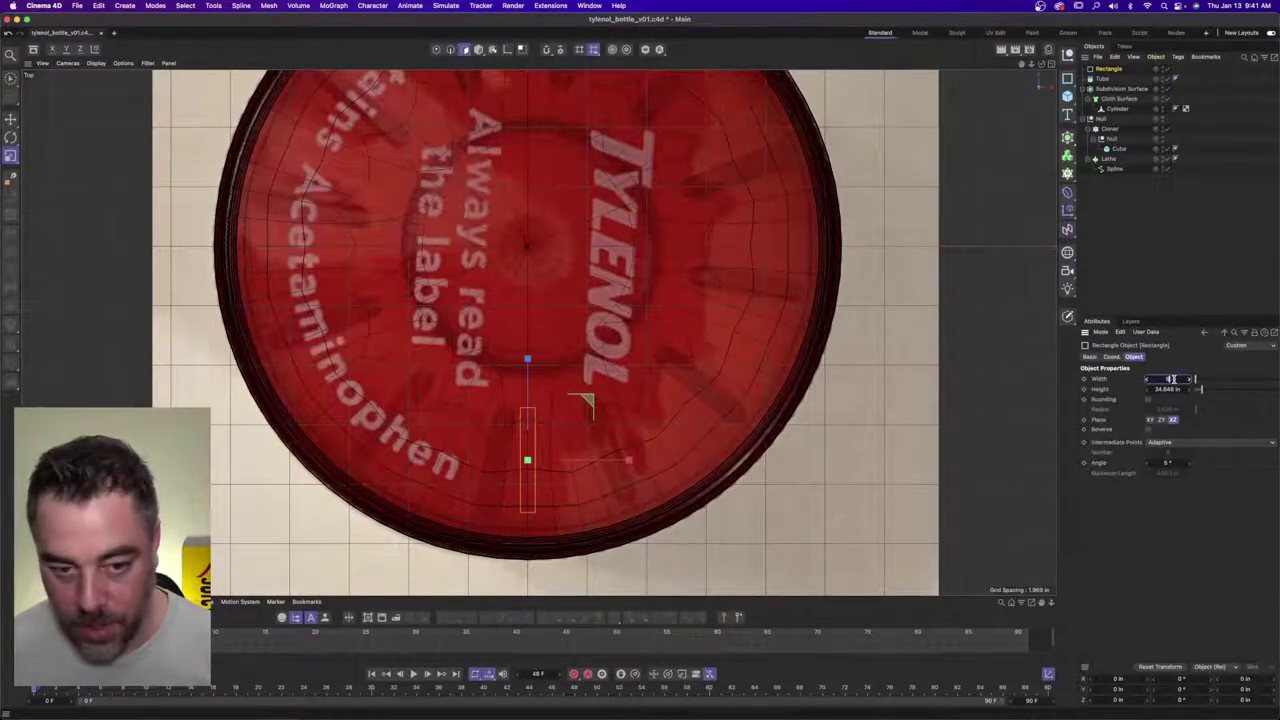
key(Return)
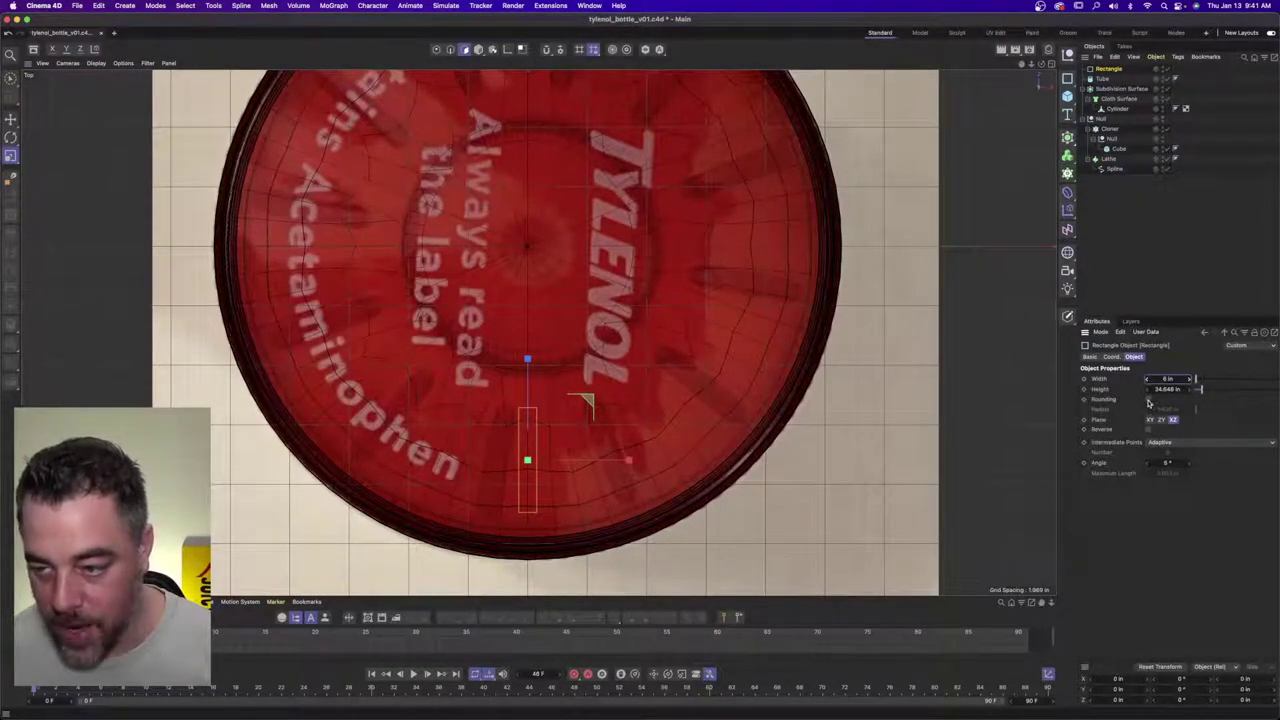
click(1148, 400)
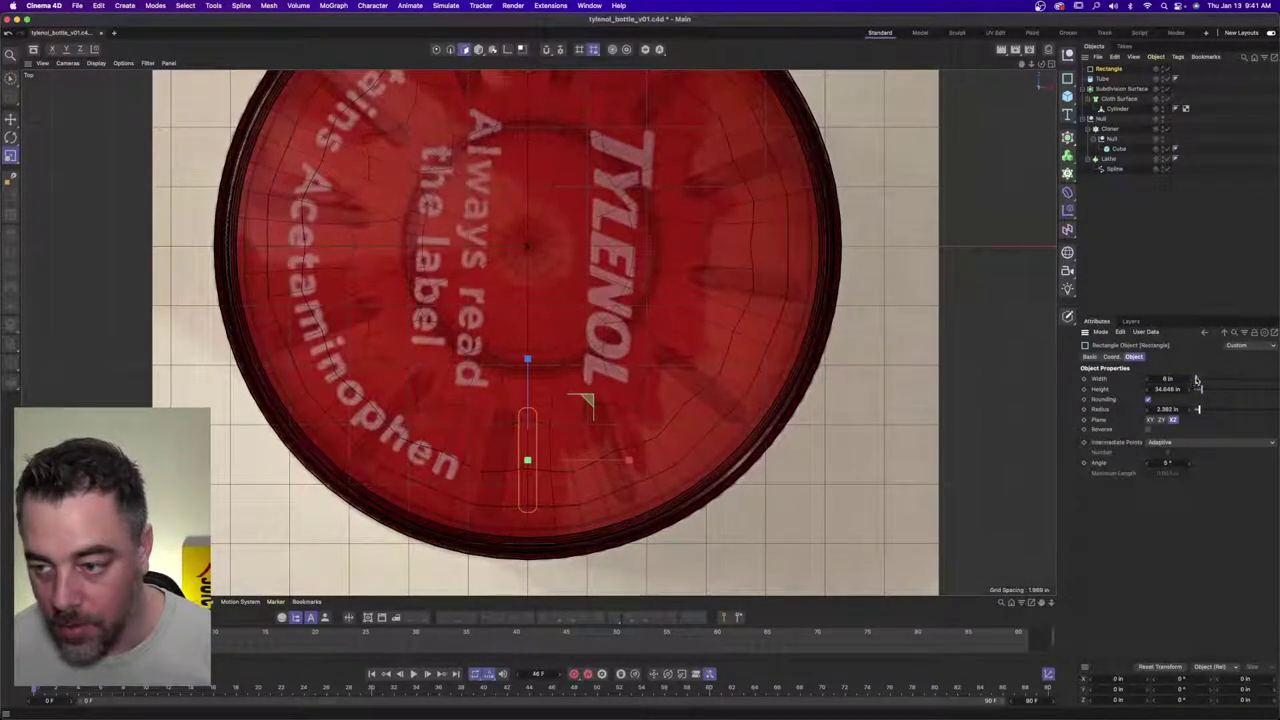
drag(1196, 379, 1196, 379)
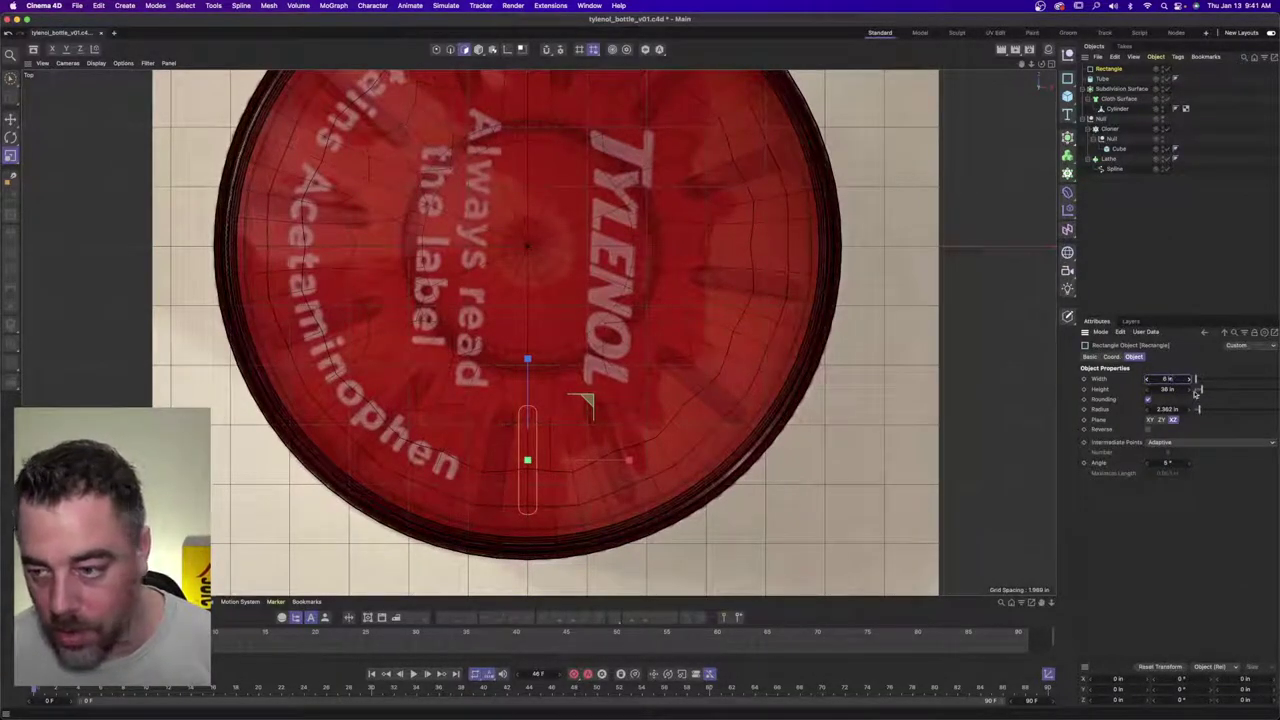
- Set the Rectangle spline's width to 7 in
key(Return)
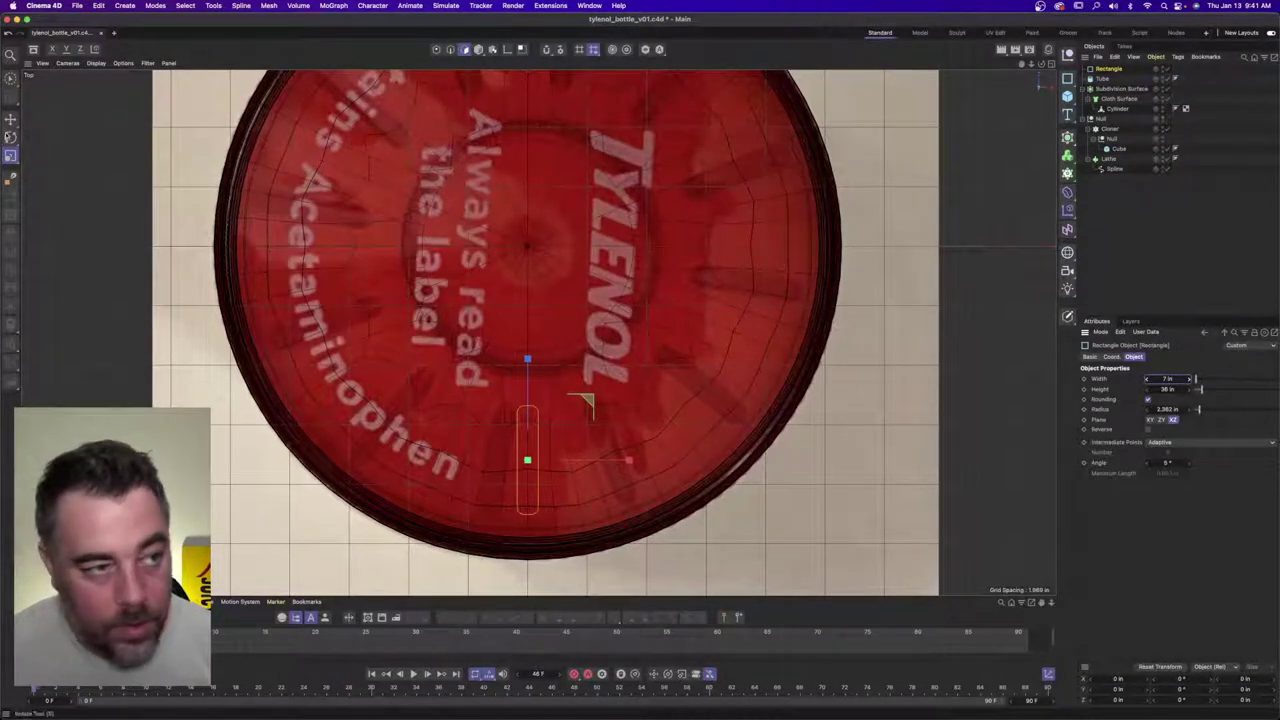
key(e)
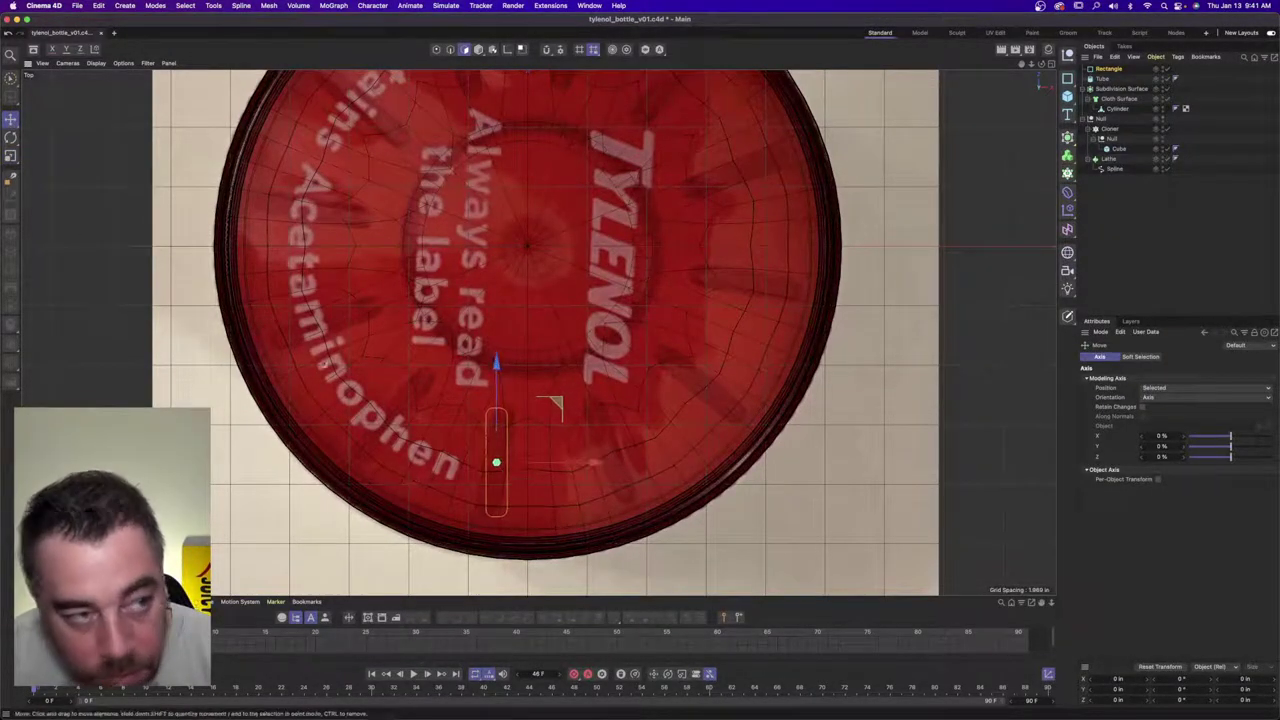
key(r)
drag(546, 313, 637, 269)
key(super+z)
key(super+z)
key(super+z)
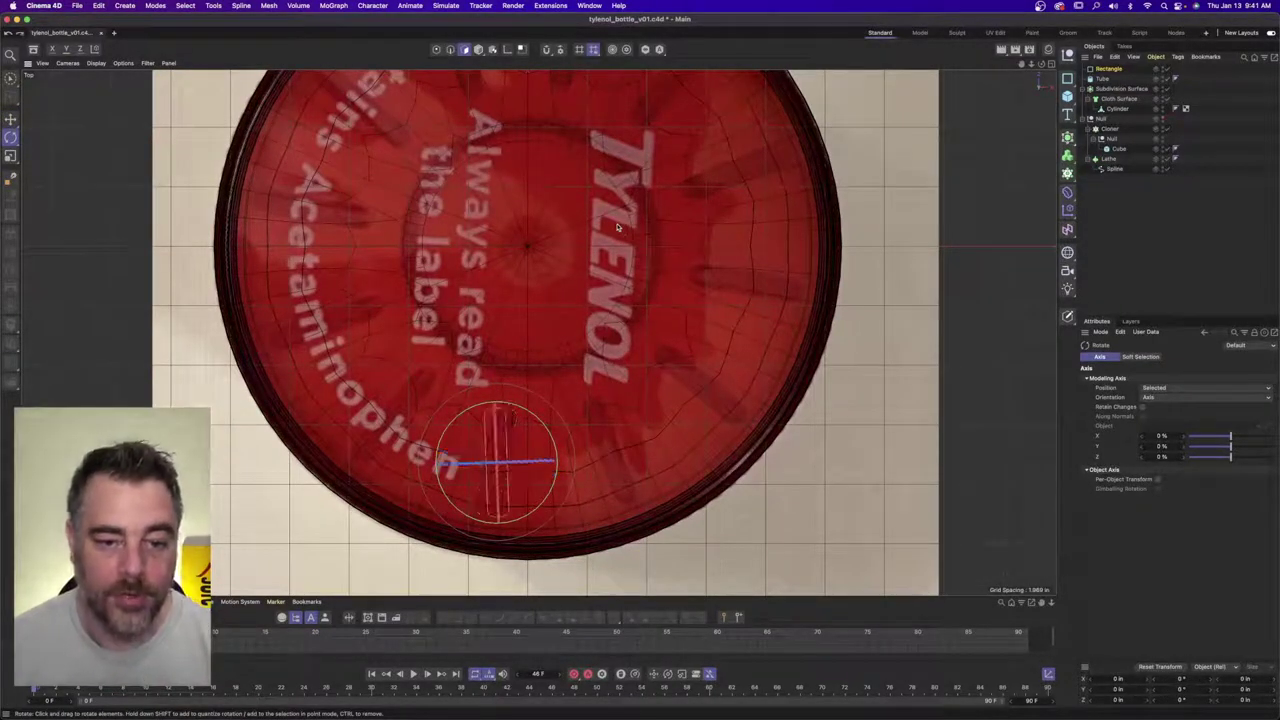
- Set the Rectangle's corner radius to 3.5 in and its height to 38 in
click(1109, 70)
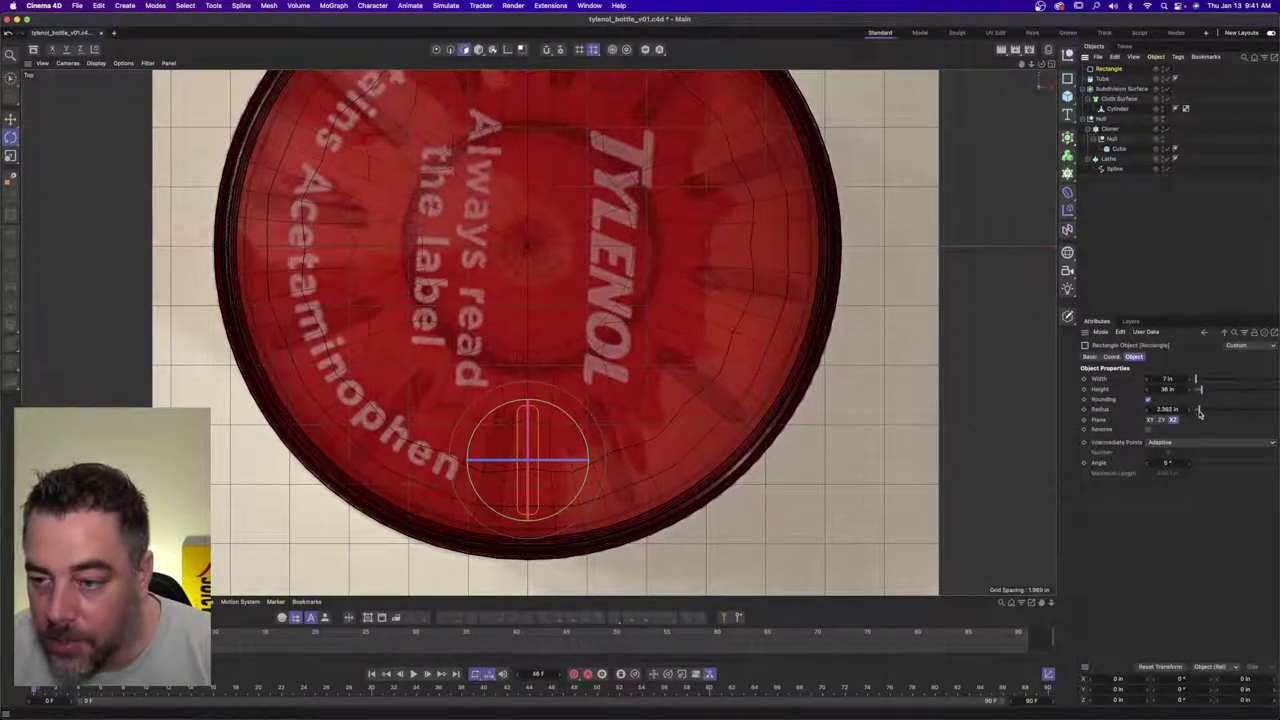
double_click(1183, 410)
text(3.5)
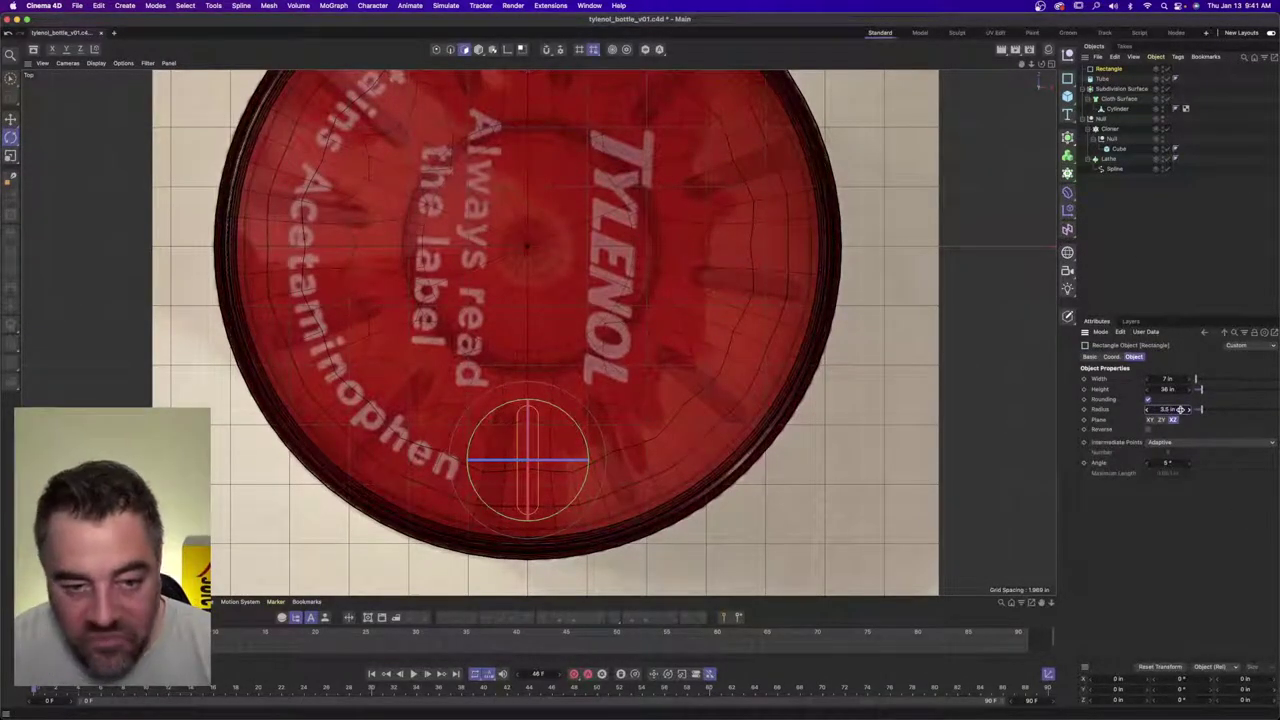
key(Return)
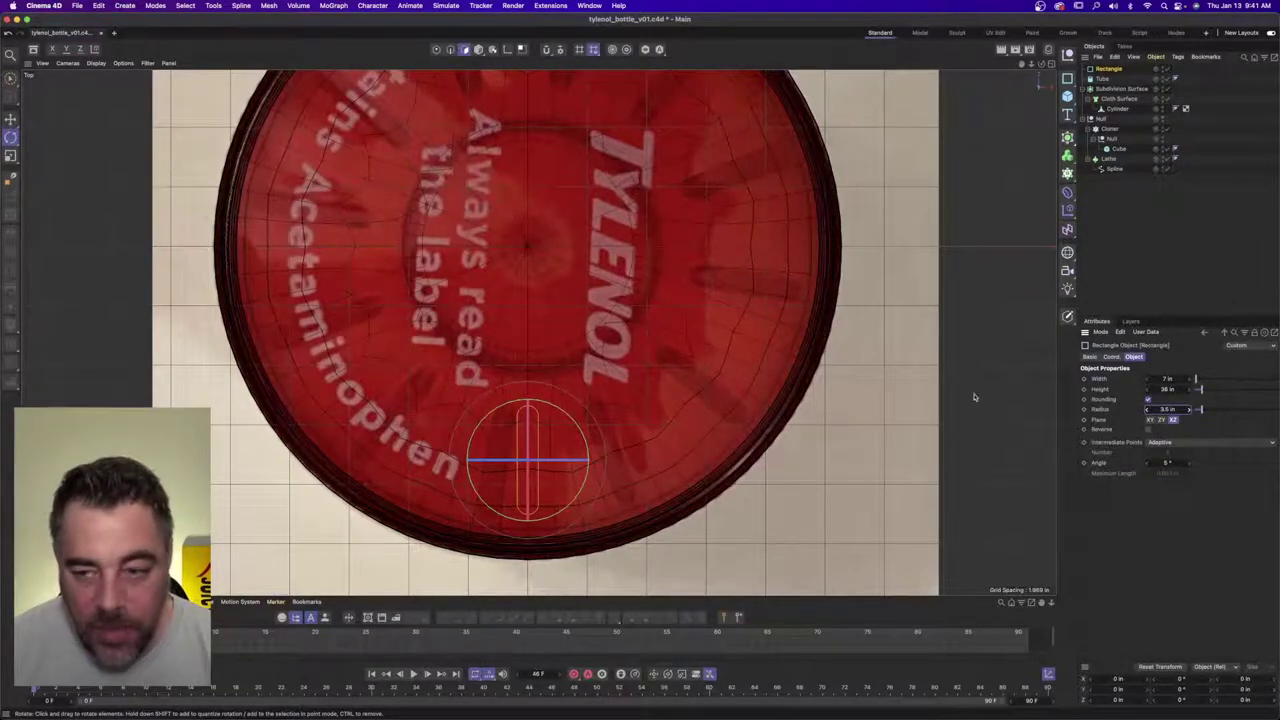
double_click(1182, 389)
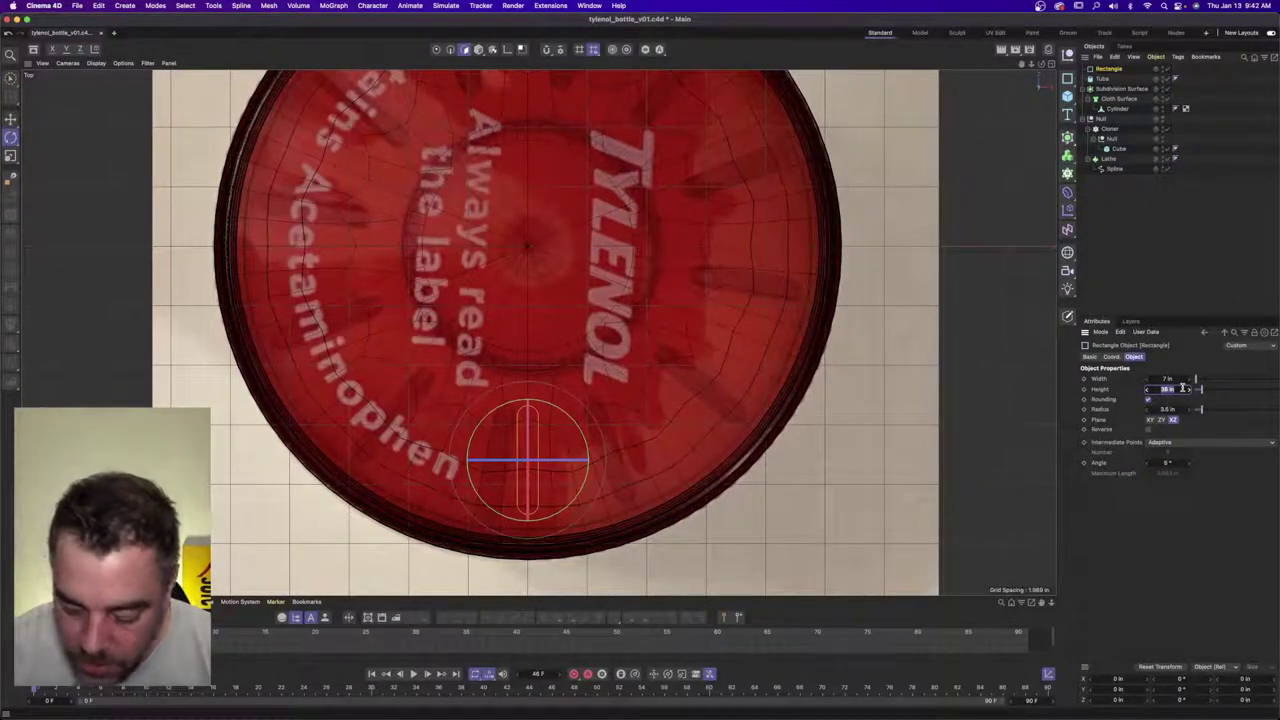
text(38)
key(Return)
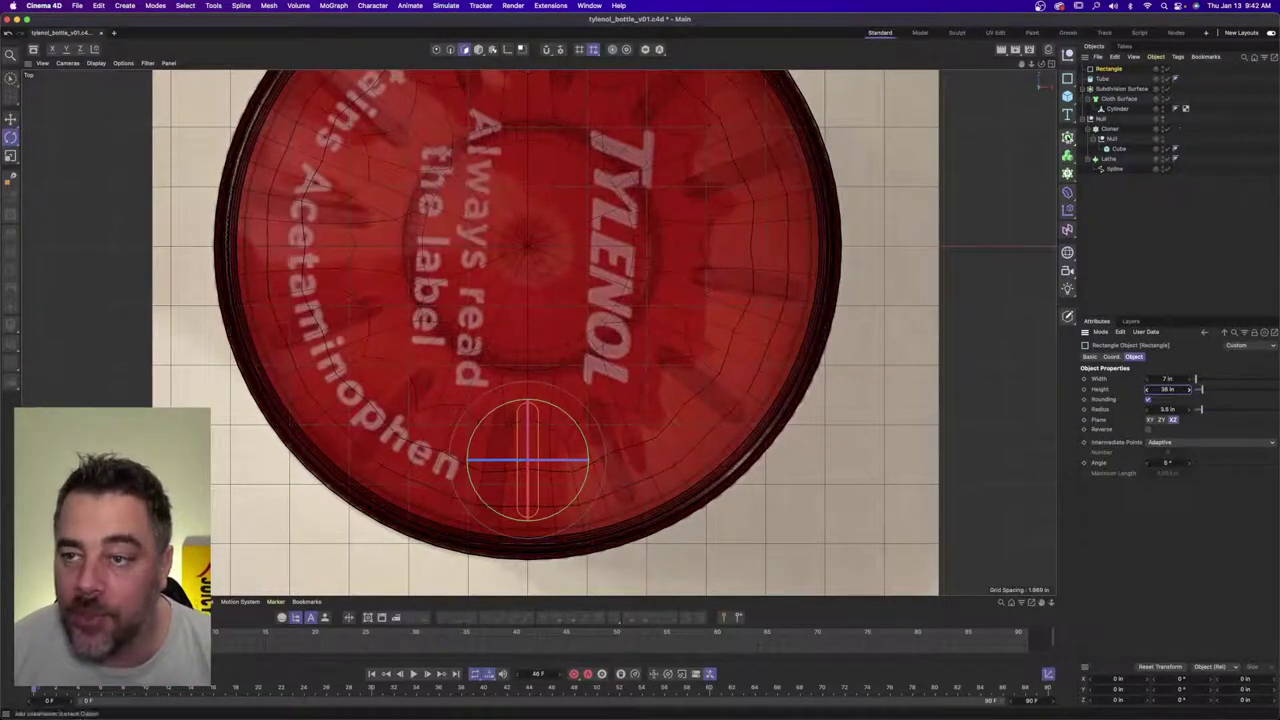
- Add an Extrude object, nest the Rectangle inside it, and switch to the Perspective view
drag(1067, 138, 1146, 173)
drag(1108, 80, 1115, 80)
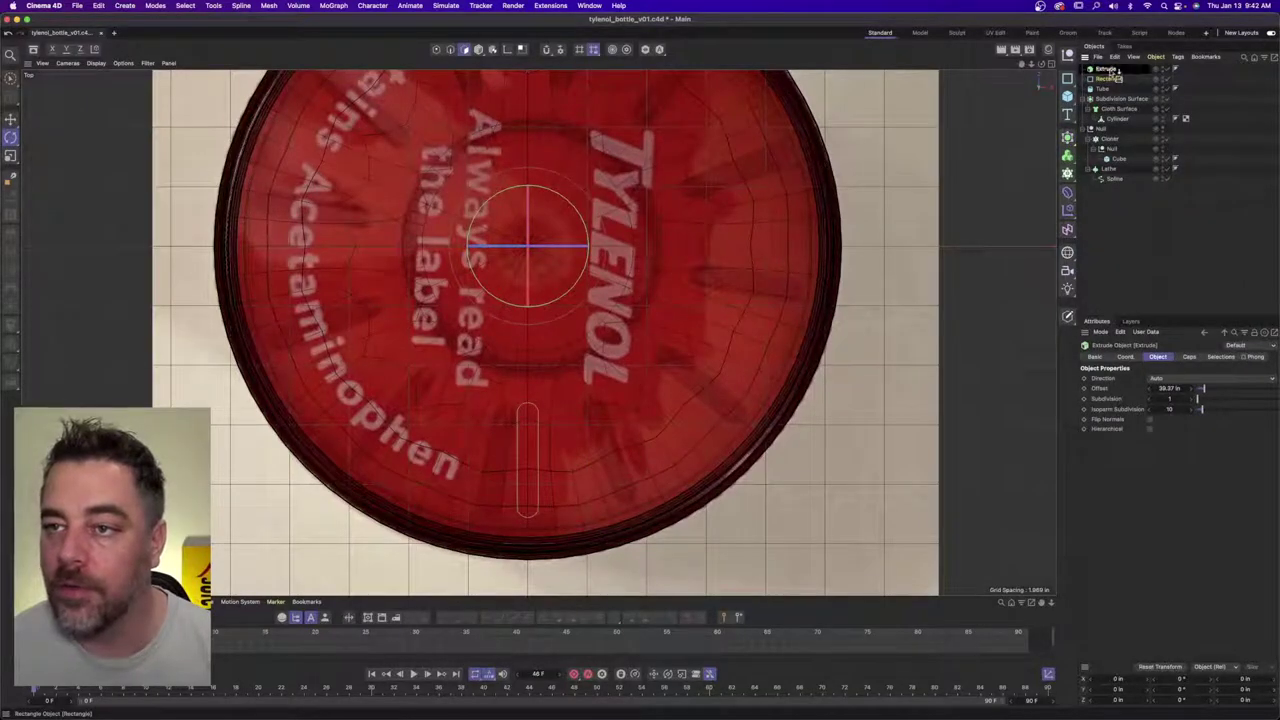
click(1051, 64)
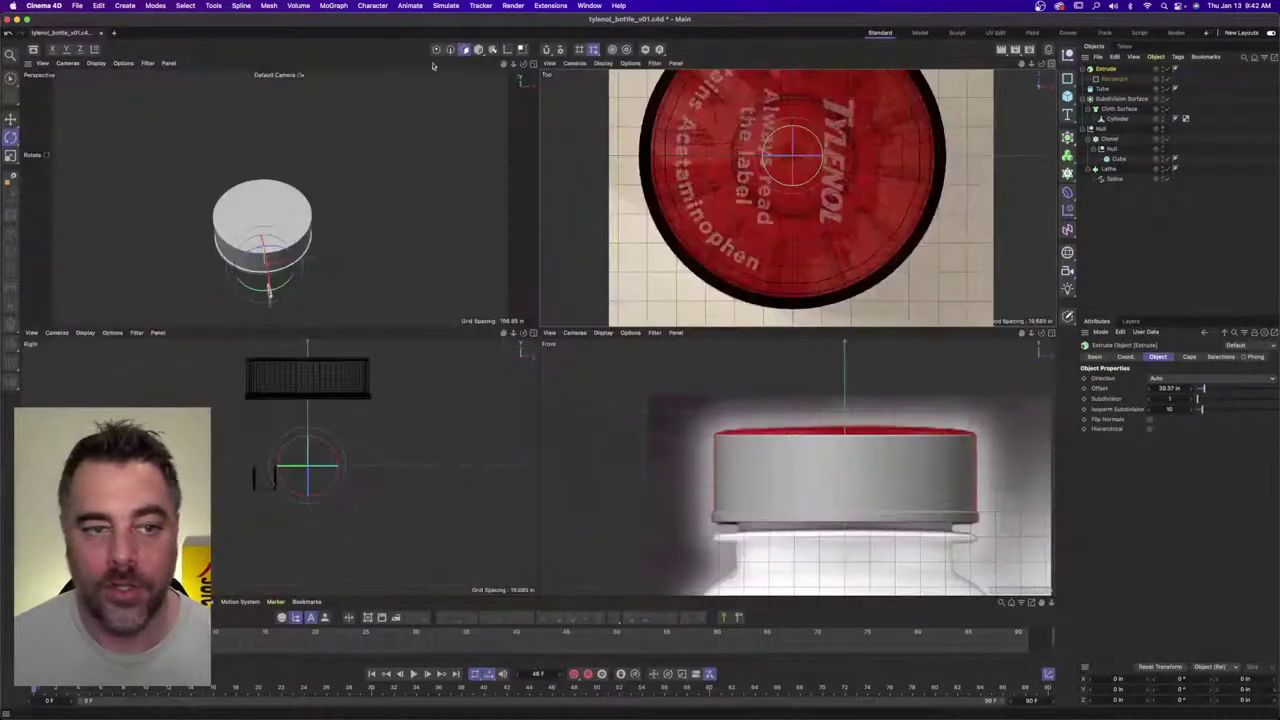
click(533, 64)
alt+drag(559, 347, 579, 267)
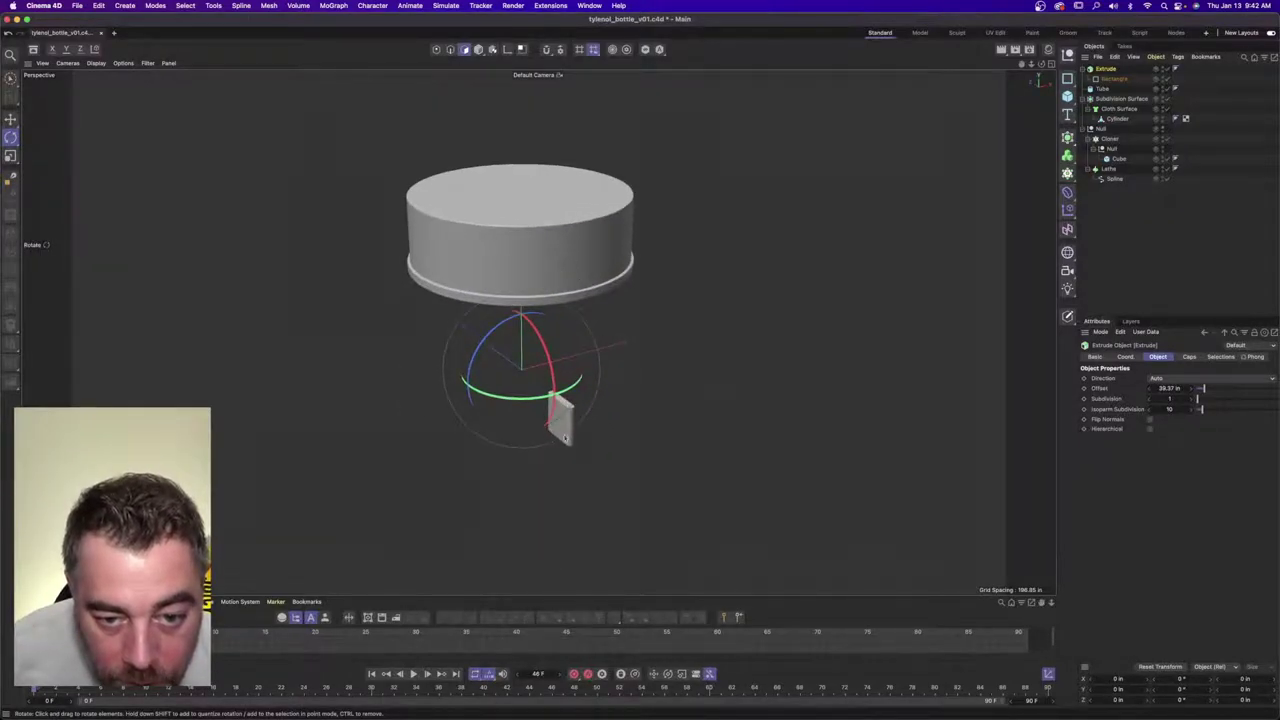
- Match the Extrude's offset to the Tube's height by setting it to 1.842 in
click(1102, 88)
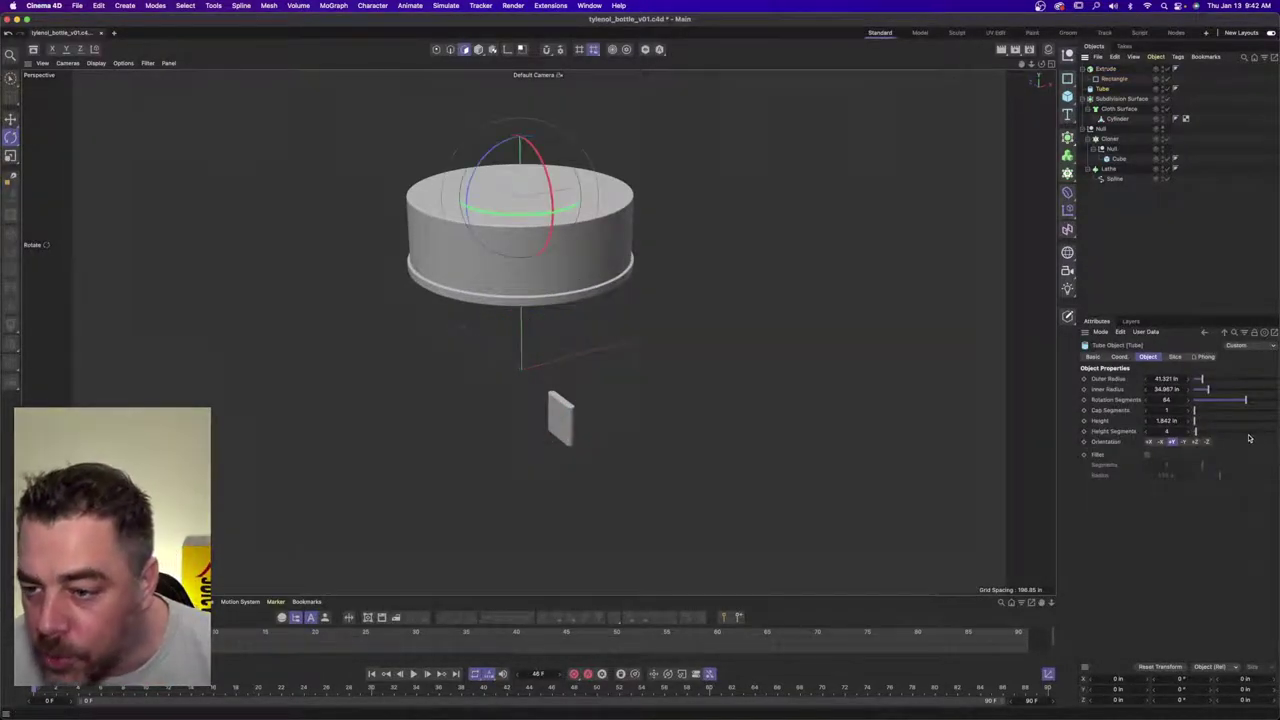
double_click(1168, 421)
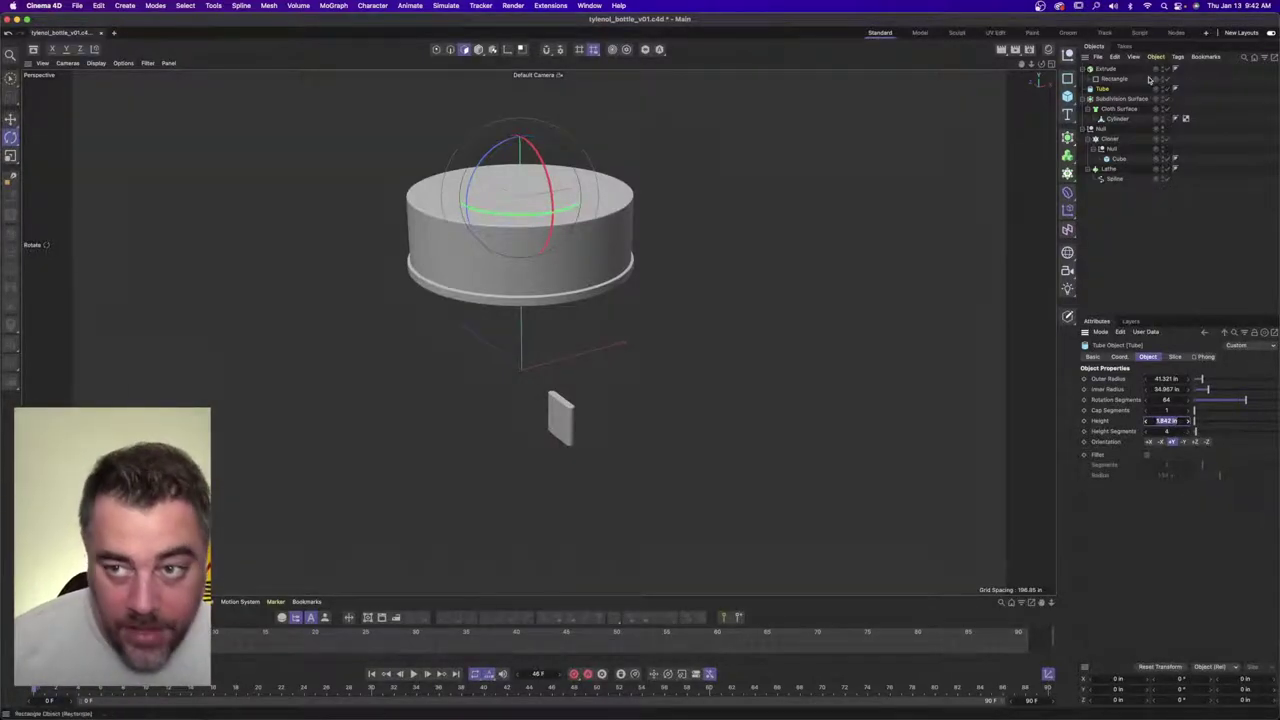
click(1105, 68)
double_click(1170, 388)
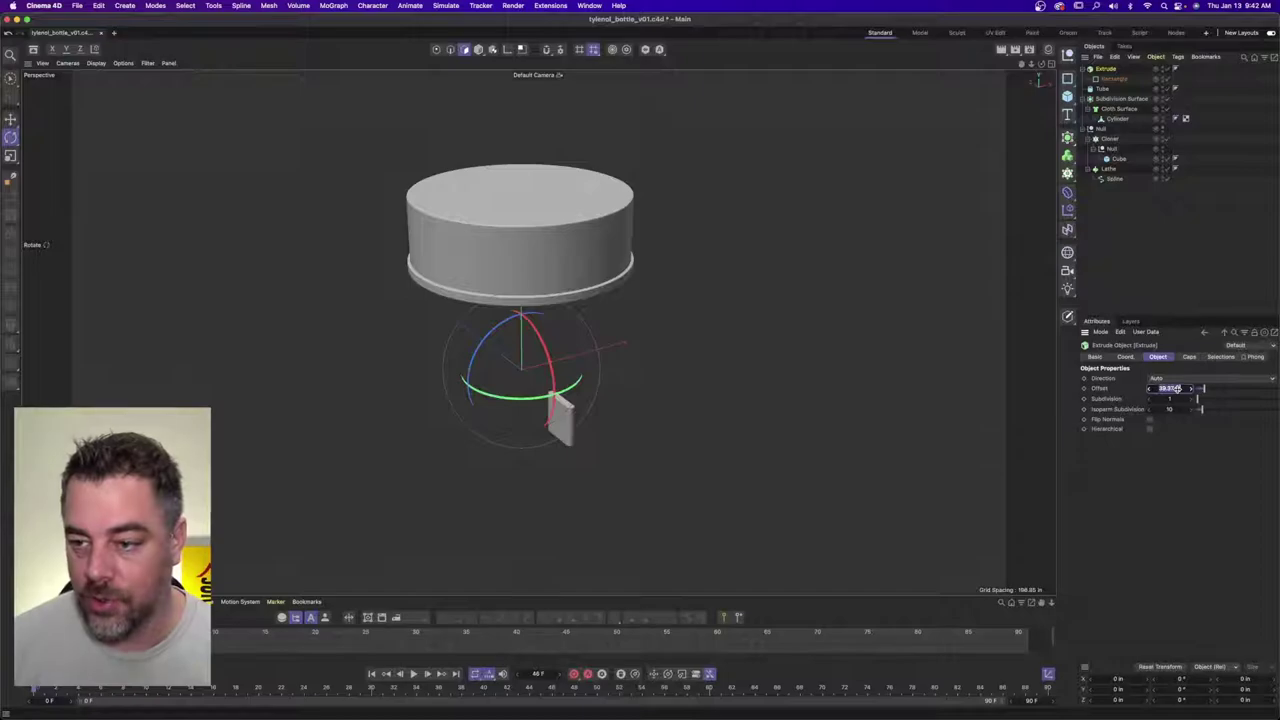
text(1)
key(Return)
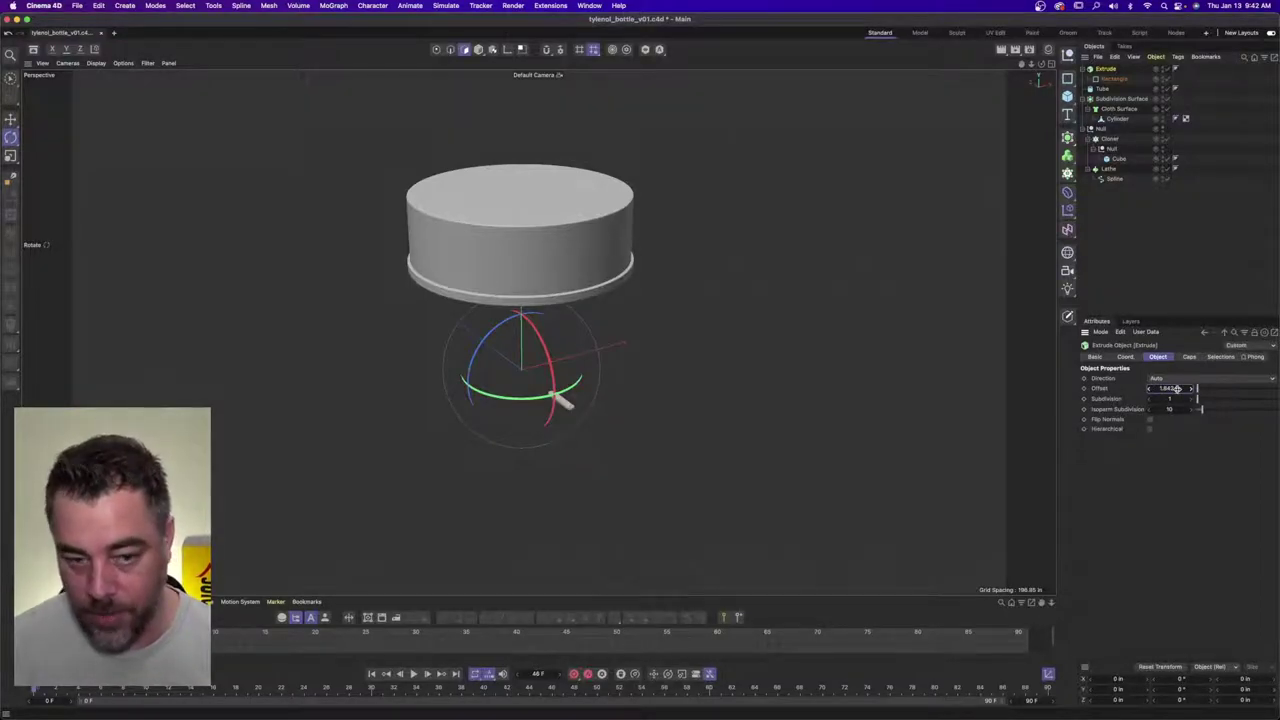
alt+right_drag(503, 371, 525, 352)
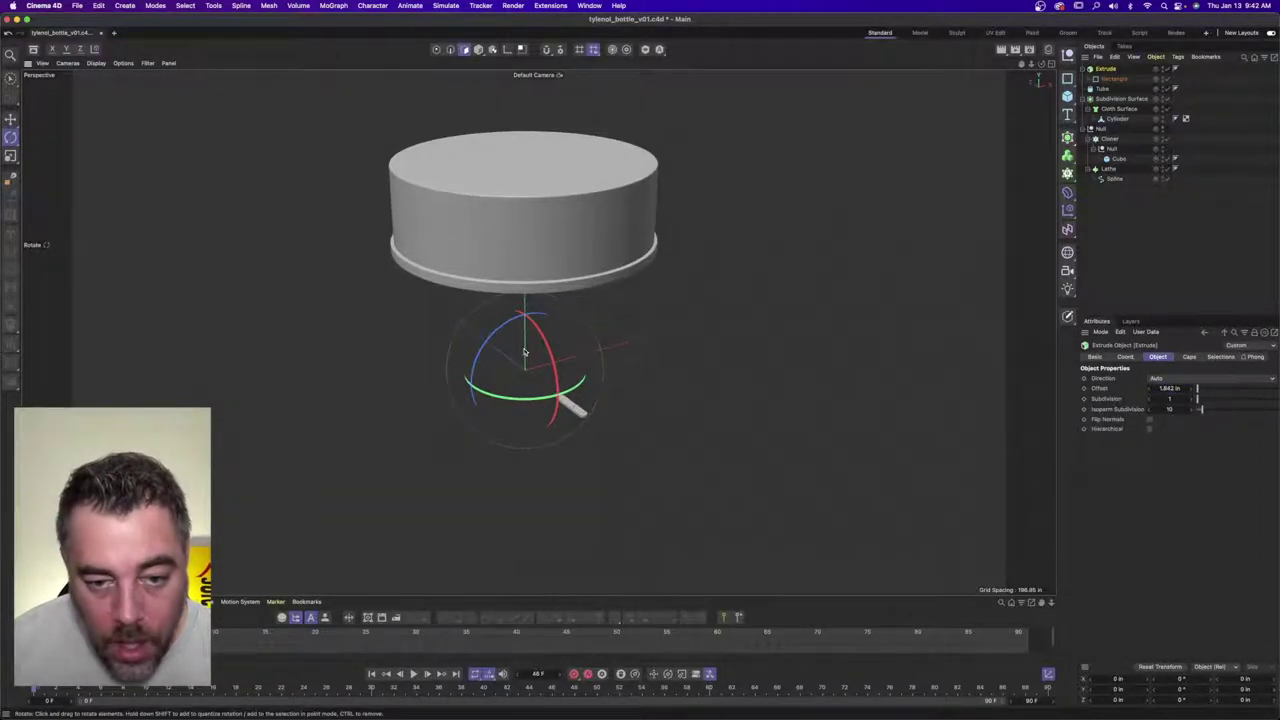
- Add a MoGraph Cloner to the scene at the top level for repeating the extruded bar
click(11, 119)
alt+drag(595, 394, 609, 349)
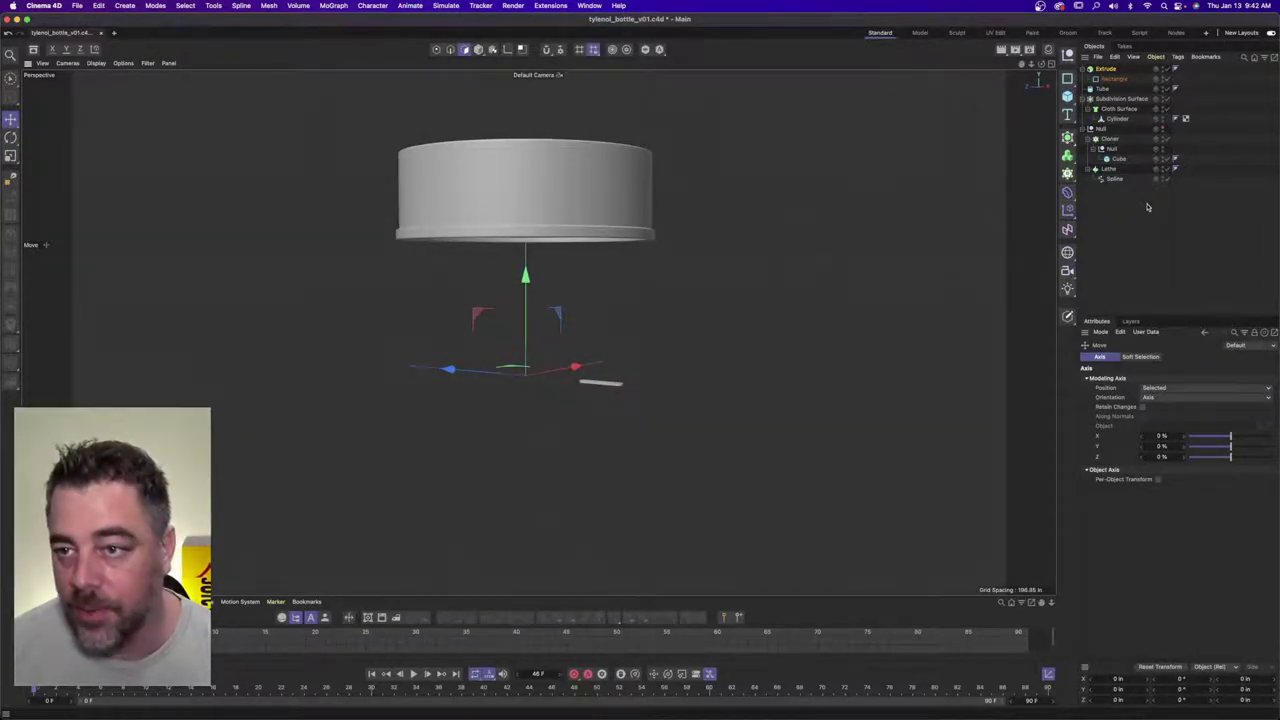
drag(1066, 175, 1100, 184)
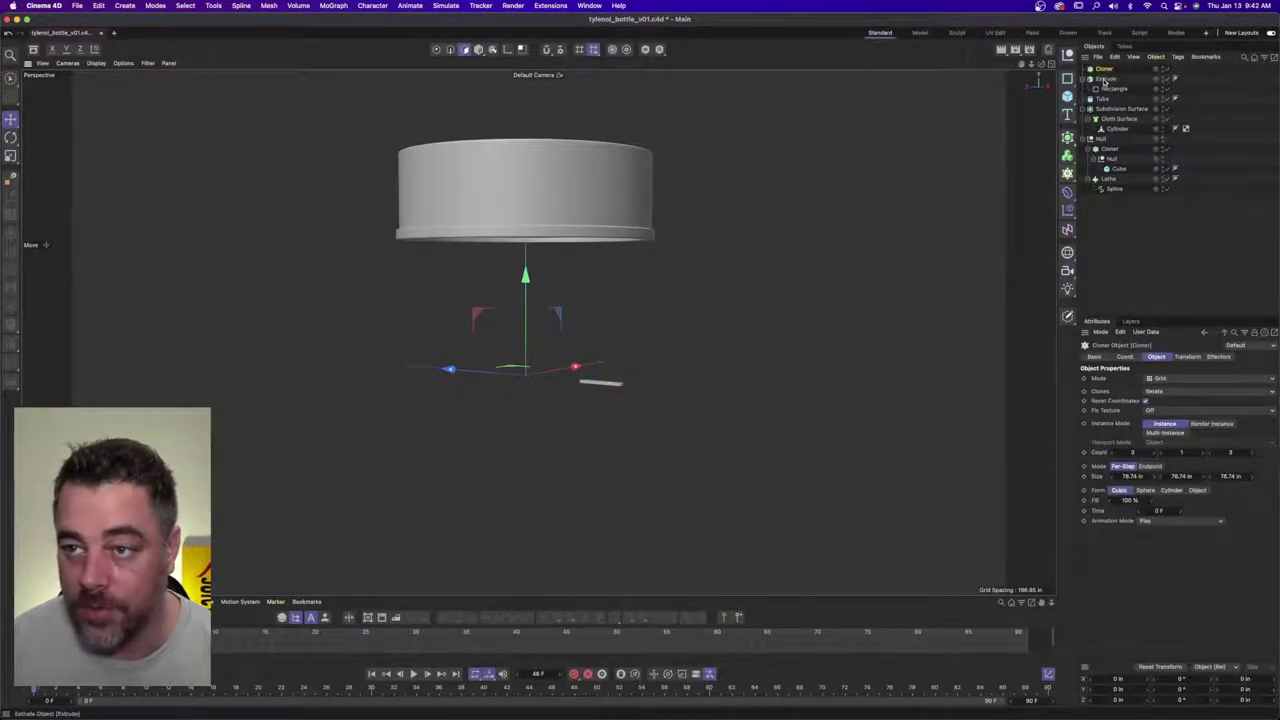
drag(1106, 79, 1109, 71)
- Create a new Null at the scene centre and nest the Extrude with its Rectangle inside it
click(125, 5)
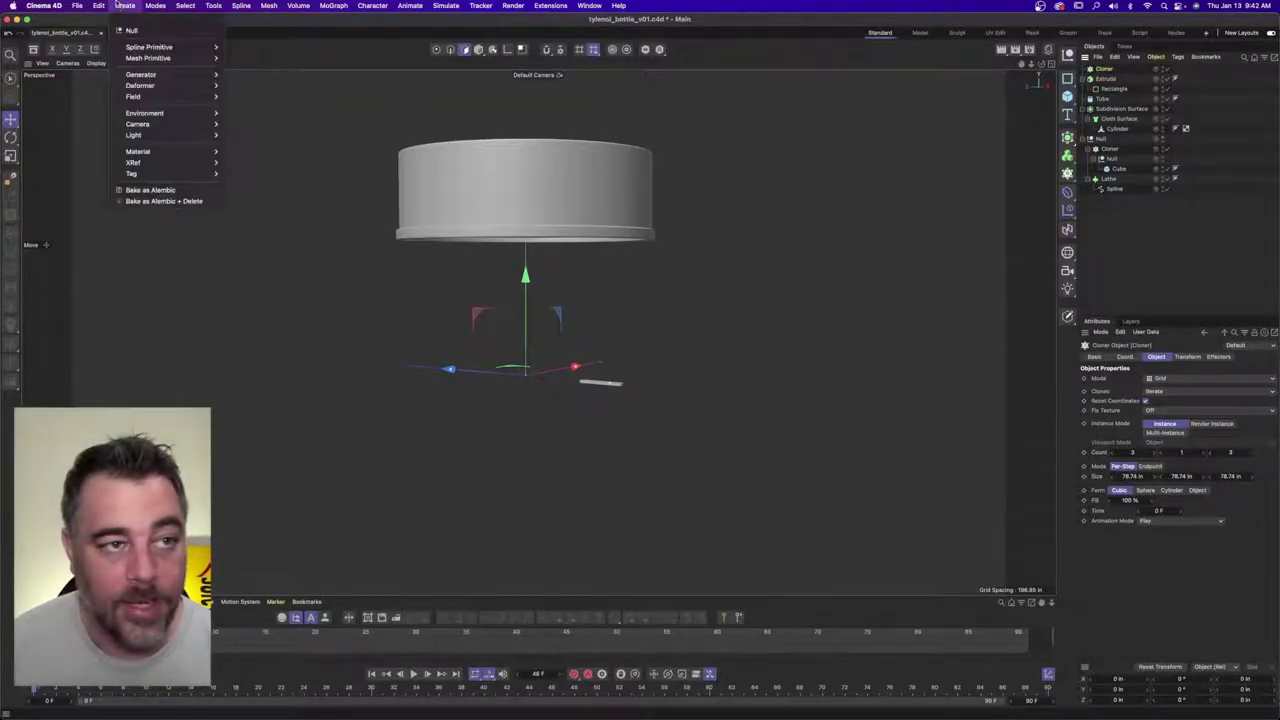
click(133, 30)
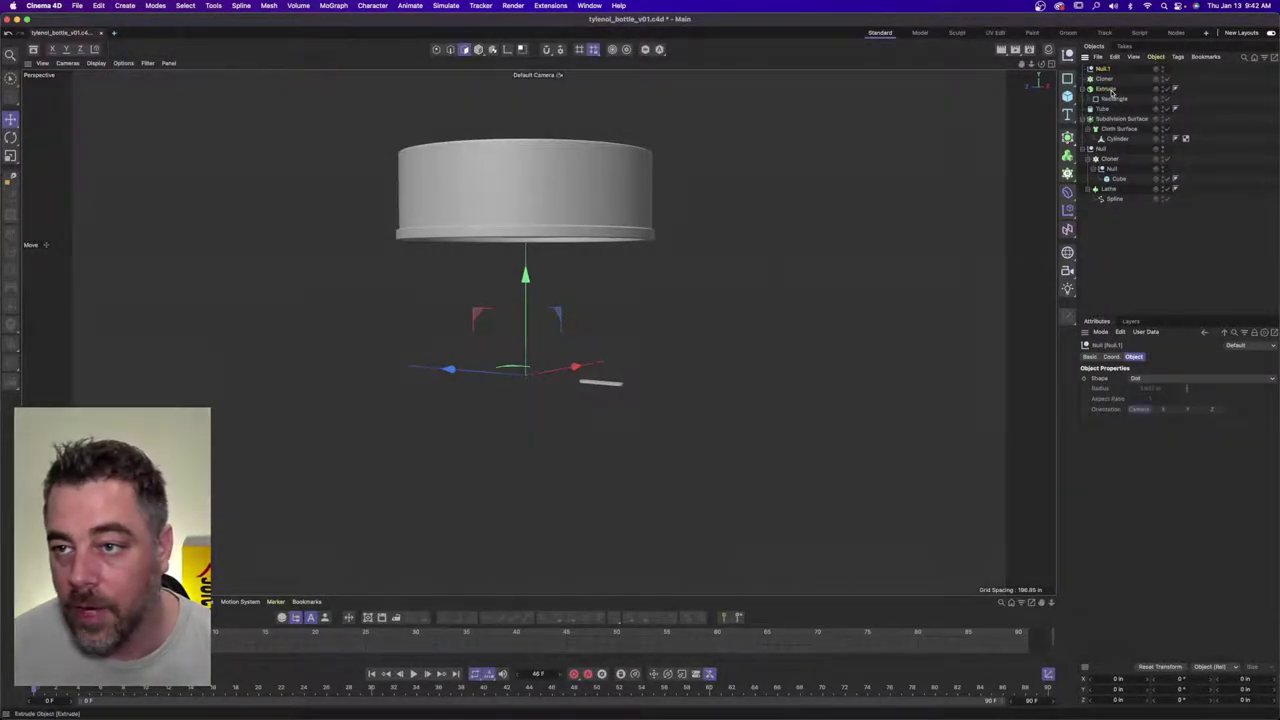
drag(1114, 71, 1112, 69)
click(1105, 69)
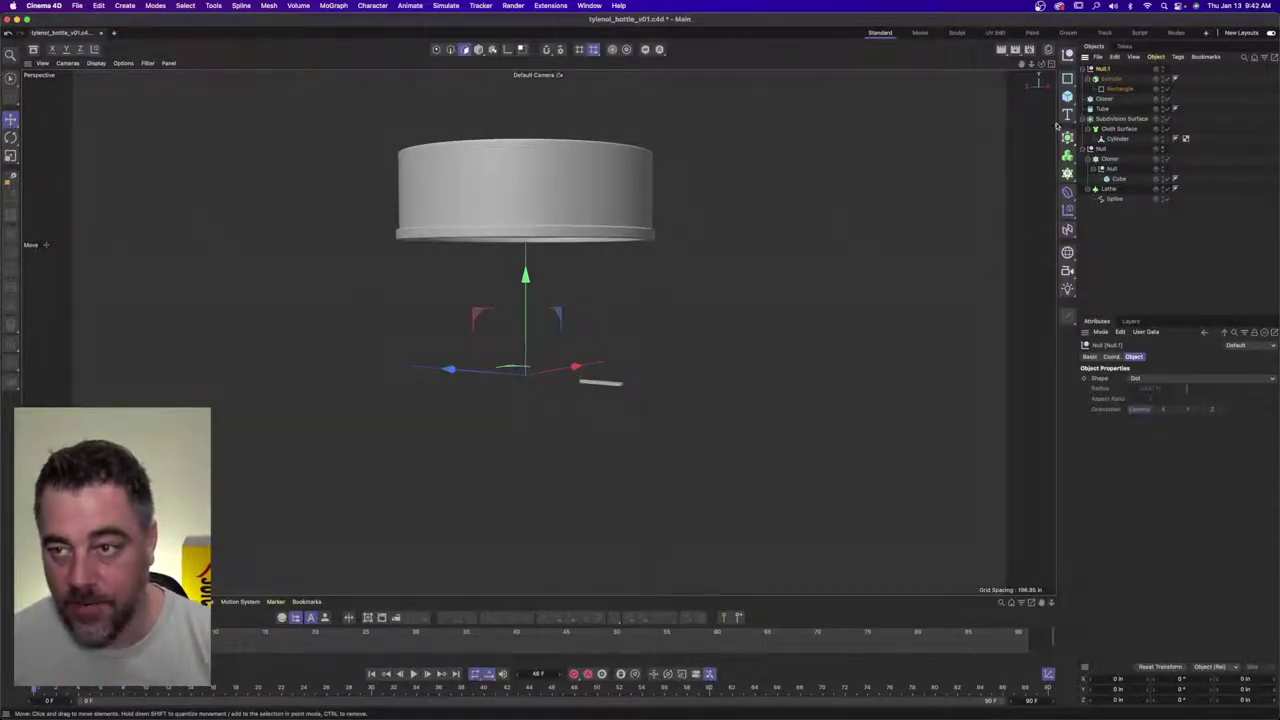
click(1112, 79)
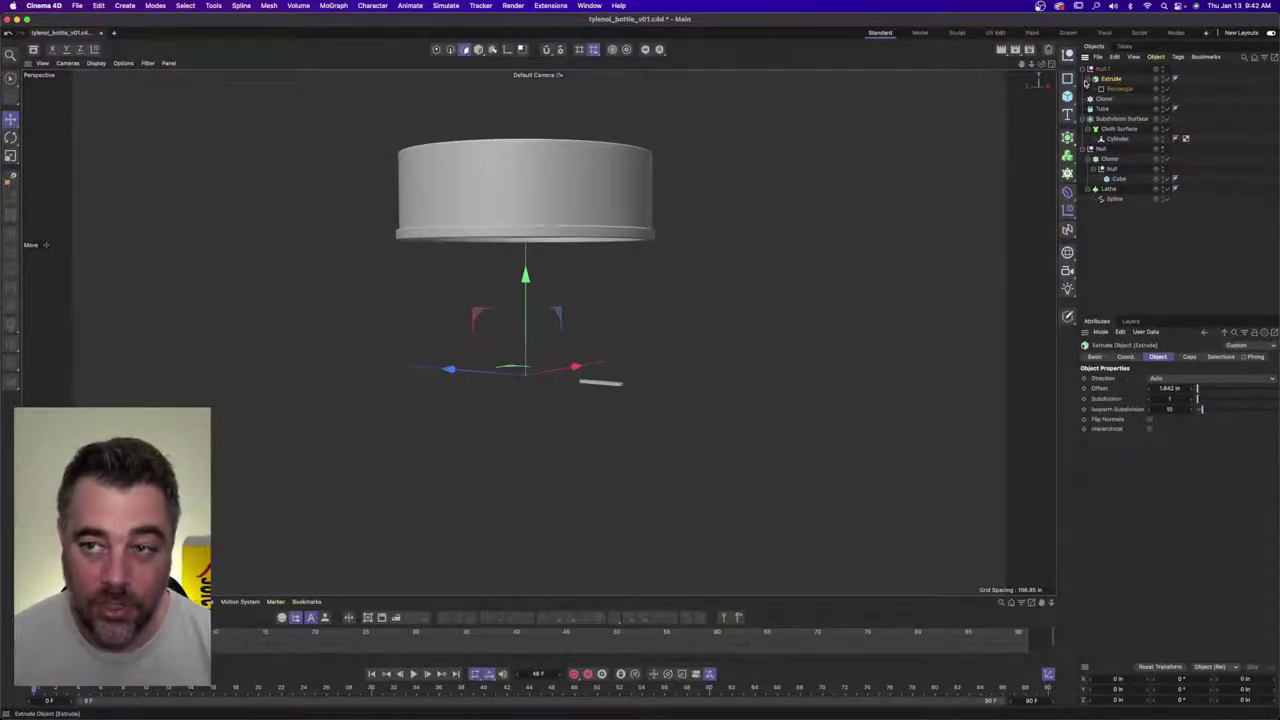
click(1094, 79)
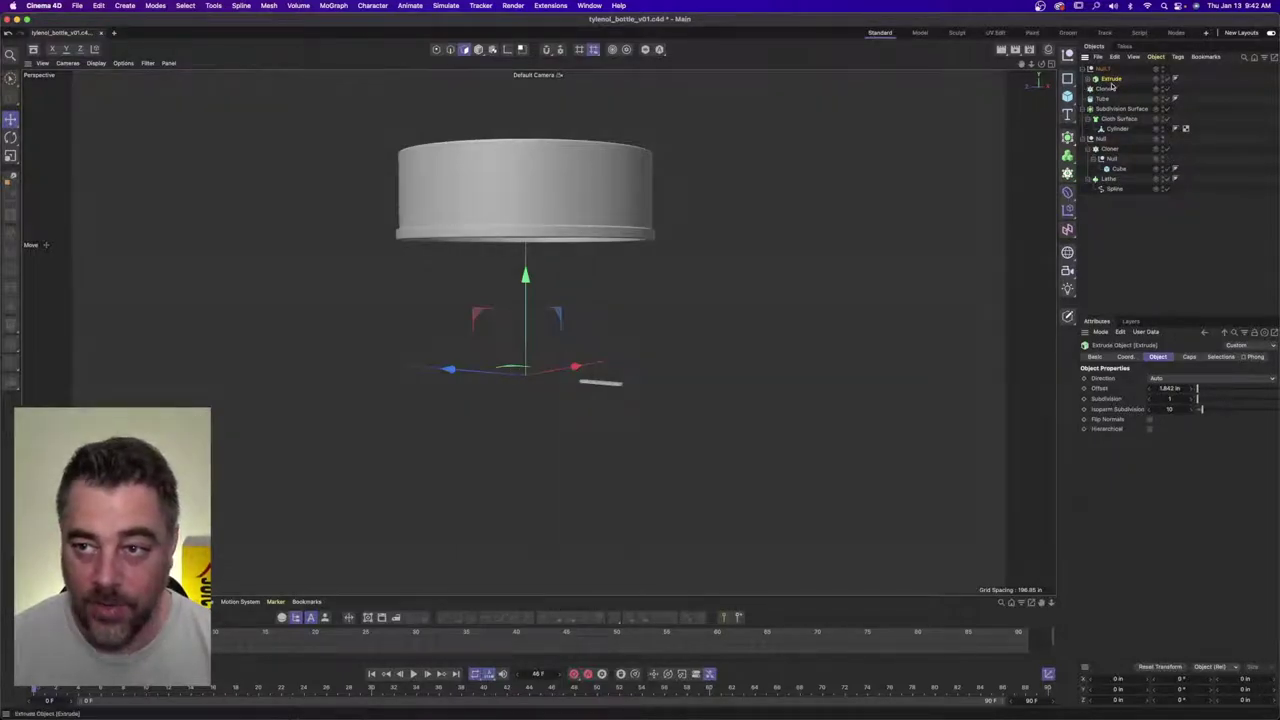
click(1095, 79)
click(1119, 88)
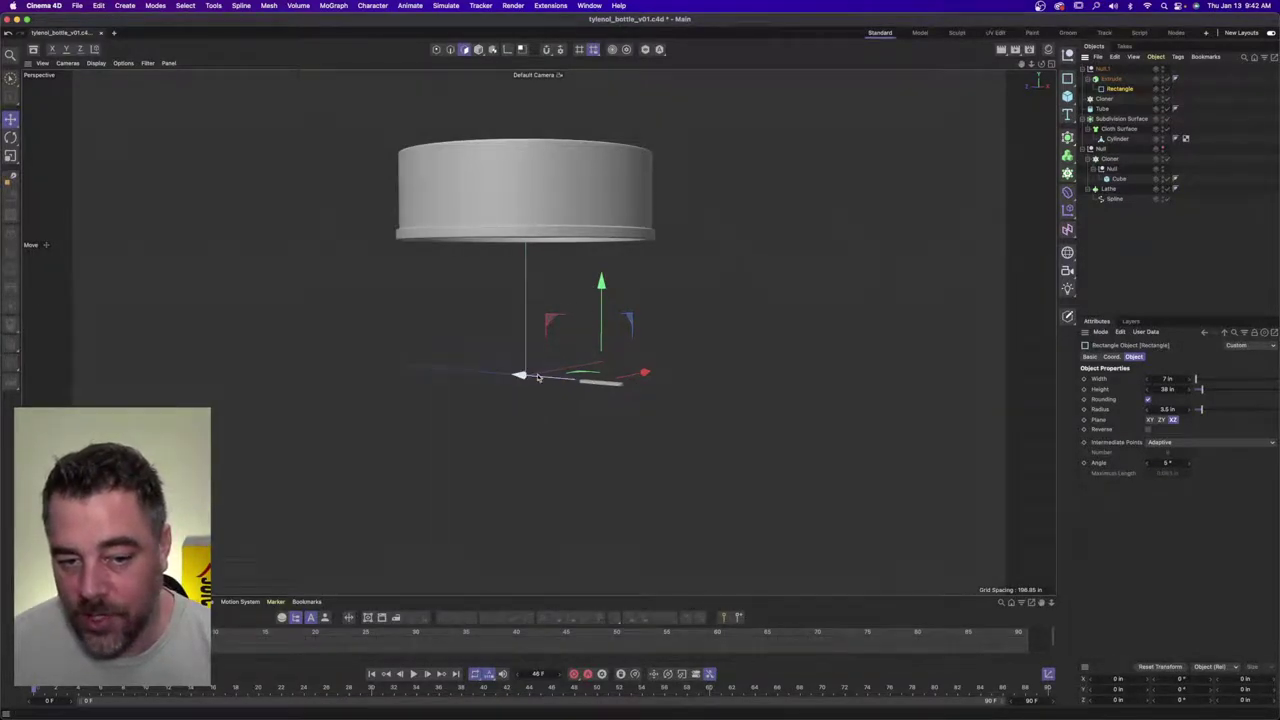
- Nest the new Null in the top-level Cloner and set the Cloner to Radial mode with a 0 in radius
click(1104, 69)
drag(1108, 73, 1108, 99)
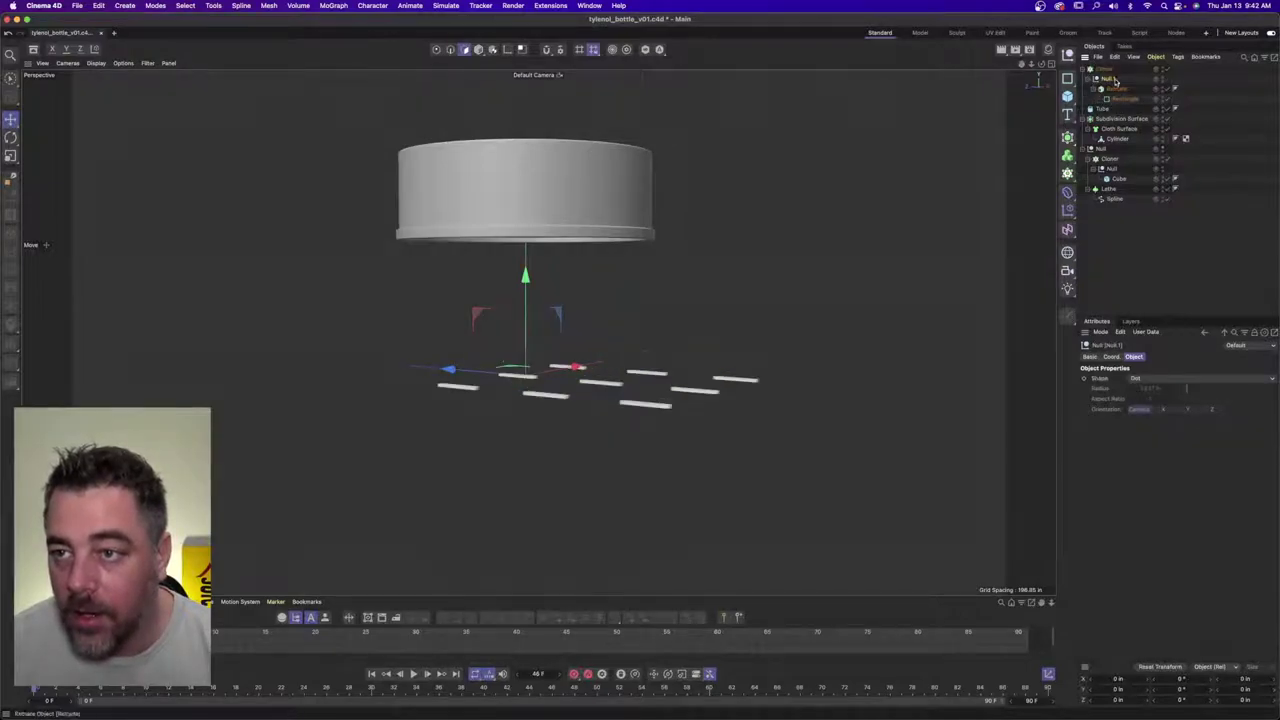
click(1106, 69)
click(1161, 379)
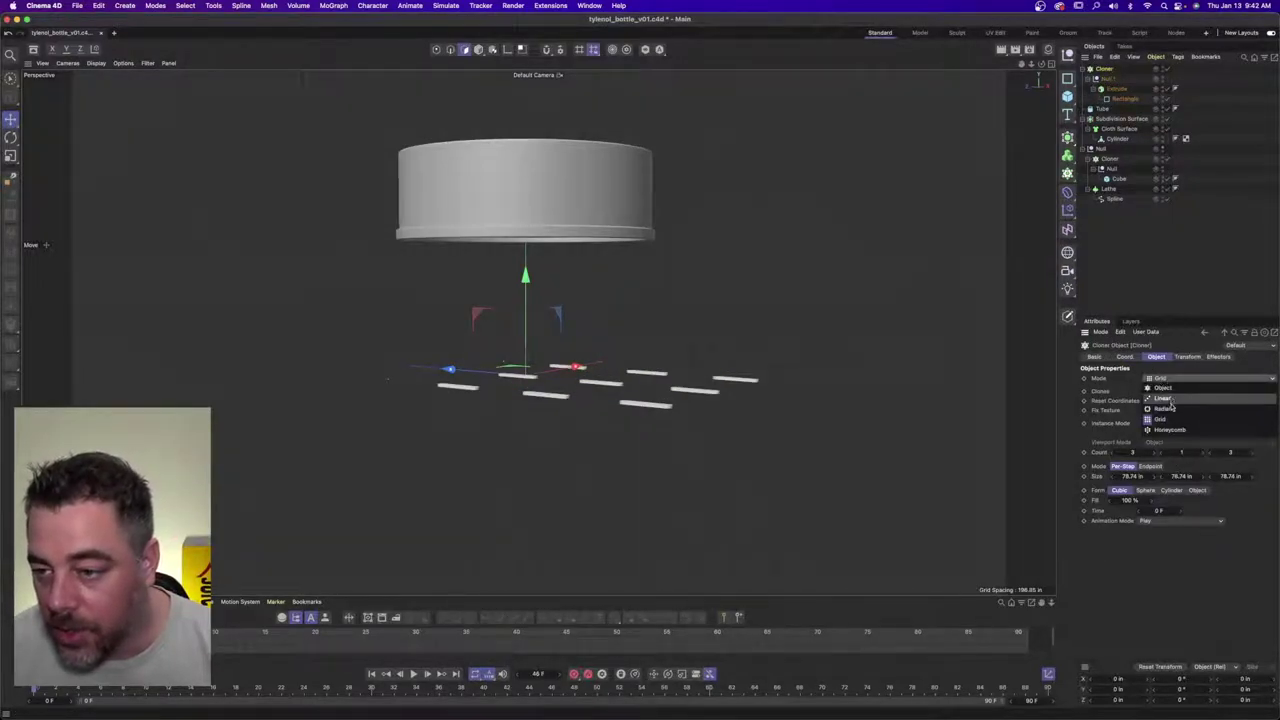
click(1165, 404)
drag(1168, 463, 1083, 467)
- Set the Cloner's count to 12 and rotate it slightly clockwise in the Top view to match the reference grooves
alt+drag(540, 304, 523, 362)
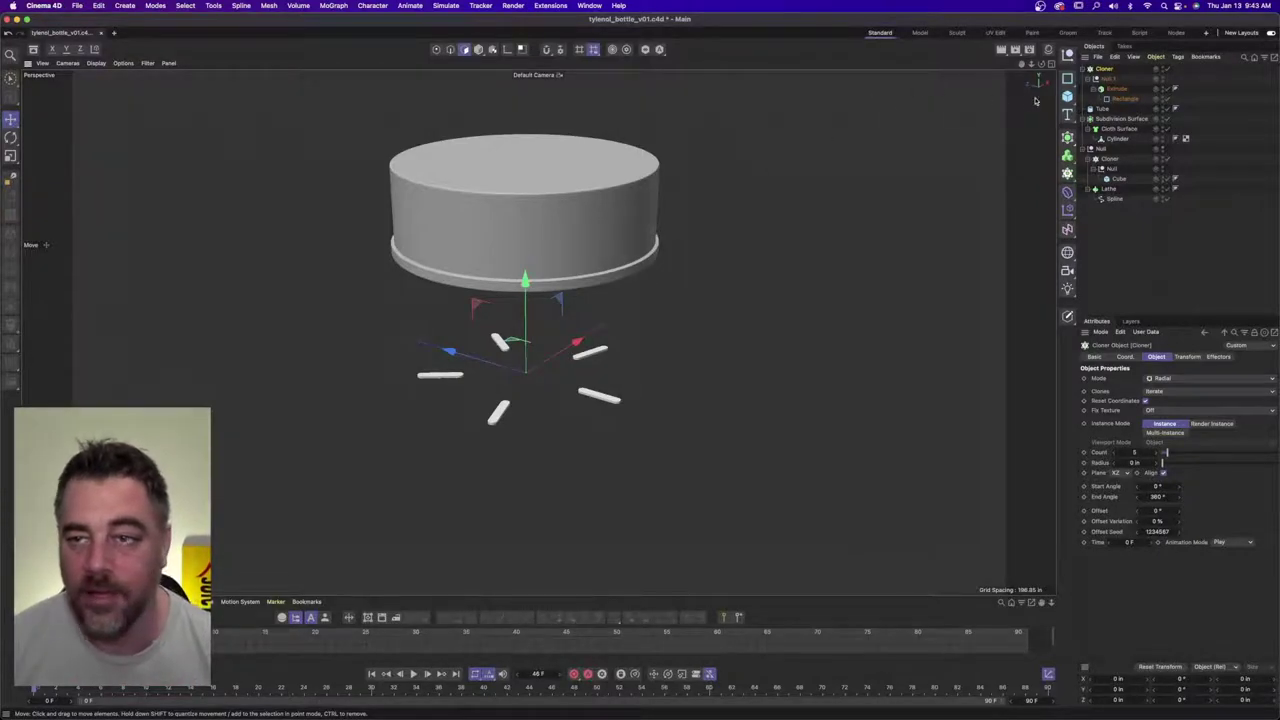
middle_click(760, 175)
middle_click(771, 193)
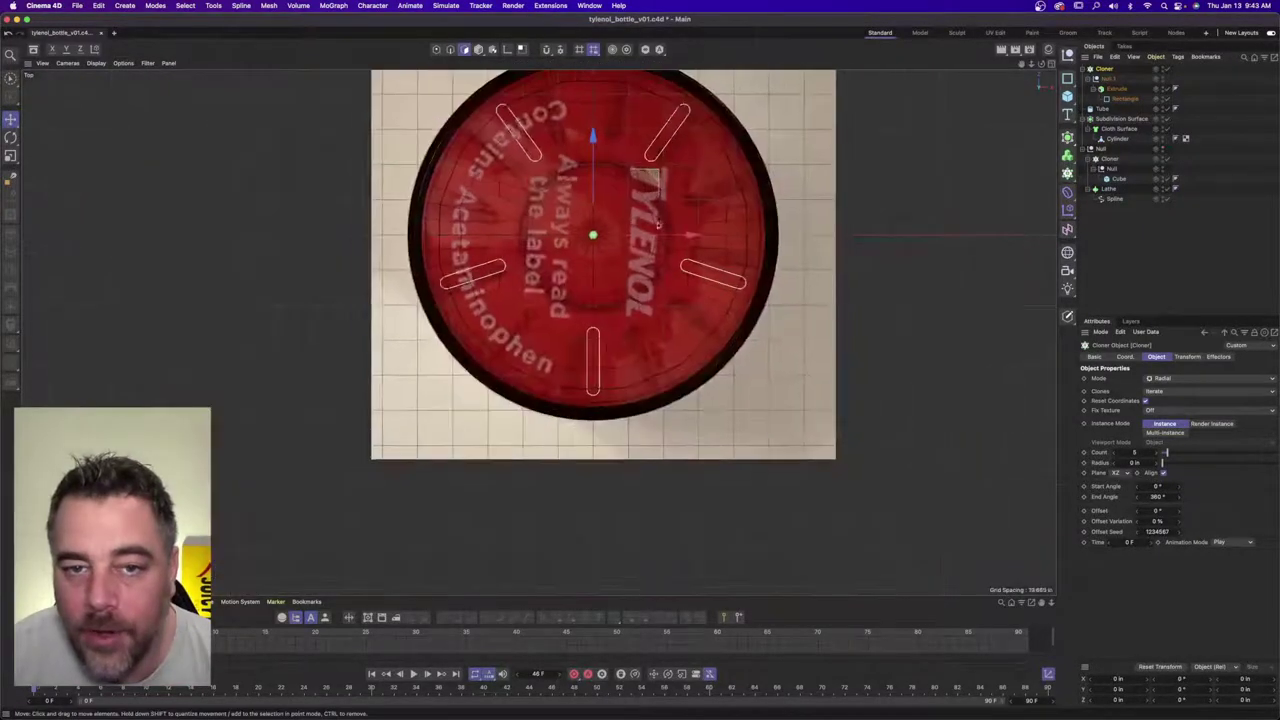
scroll(700, 220, down, 3)
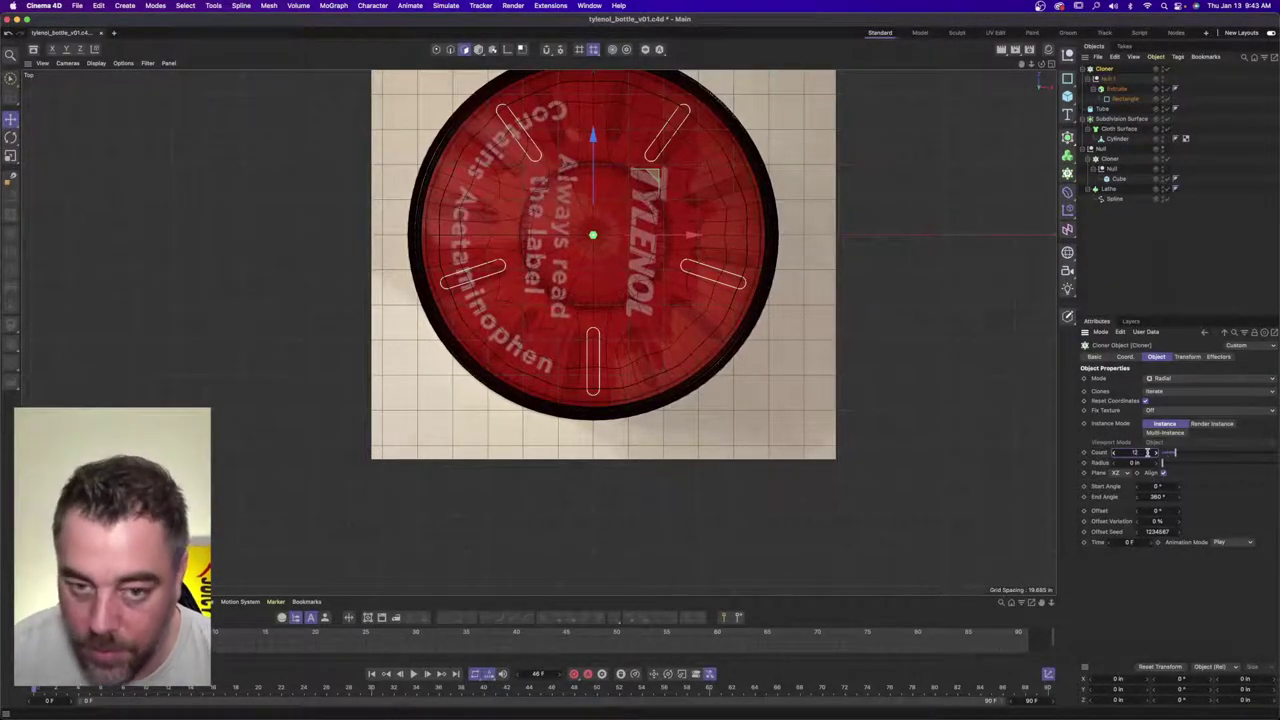
key(Return)
click(11, 137)
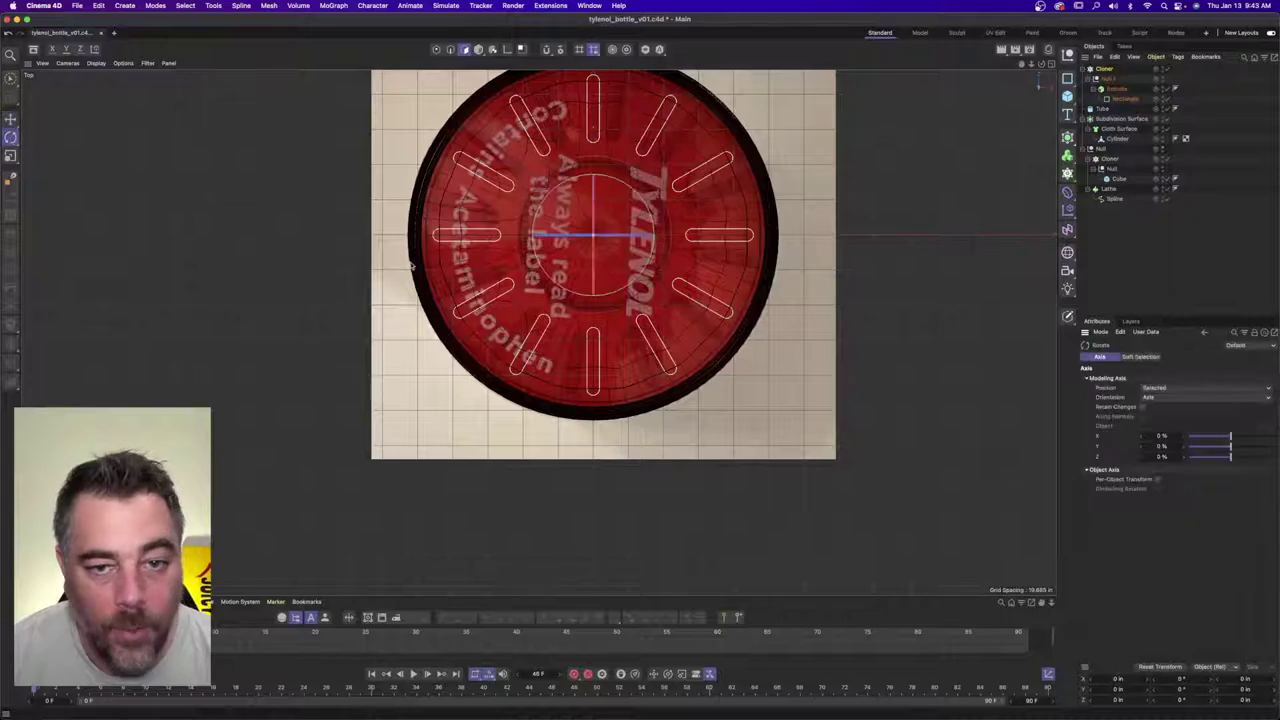
drag(654, 202, 643, 208)
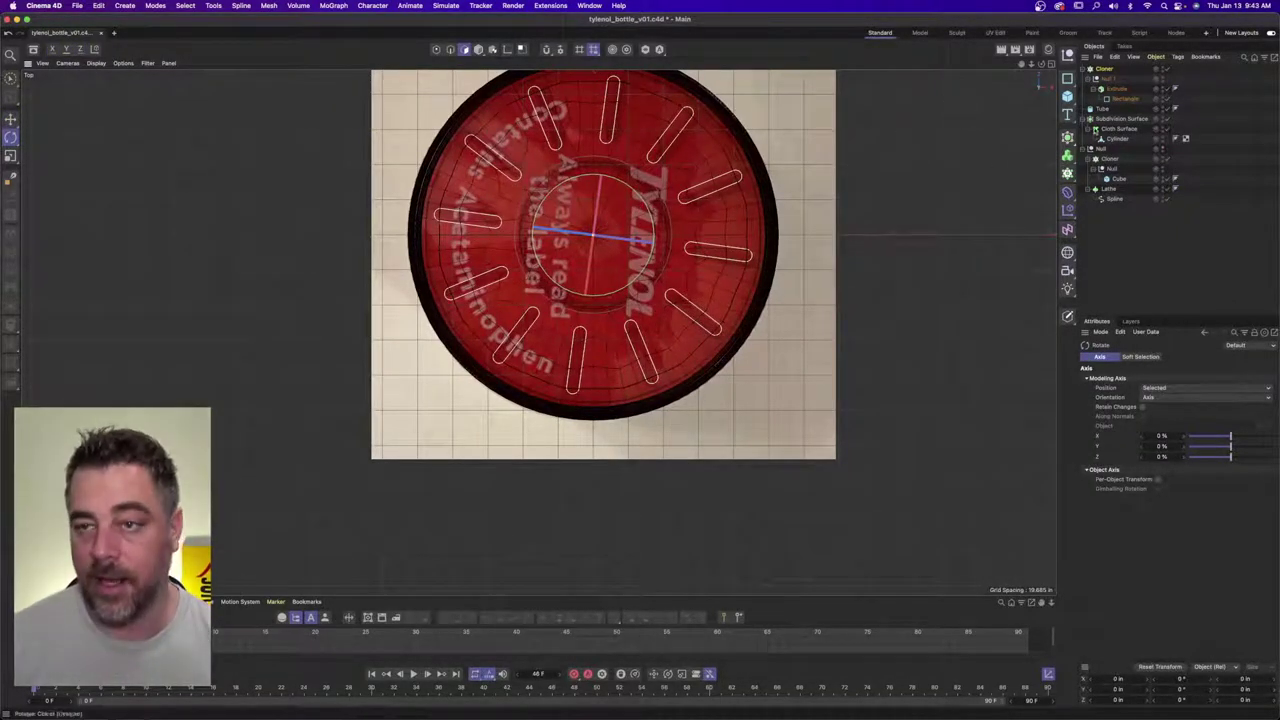
- Raise the Cloner along Y in the Perspective view so its bars sit against the inside of the cap's top
click(1051, 63)
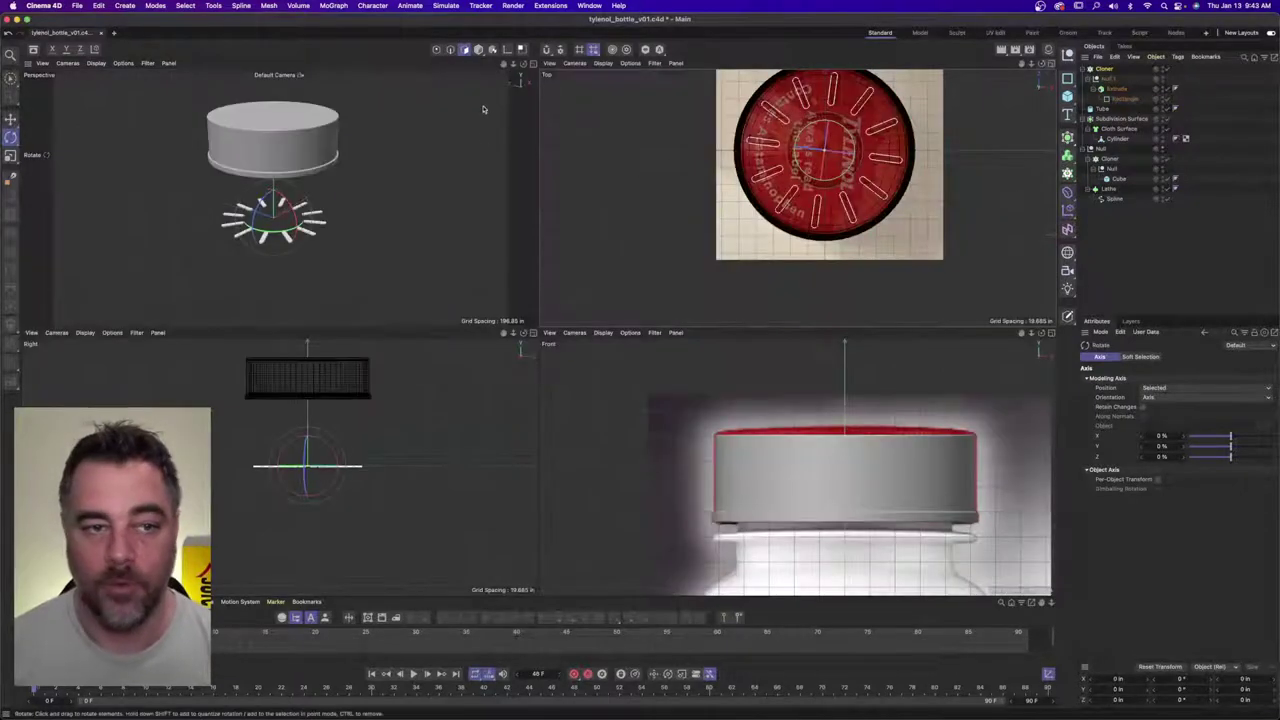
click(522, 63)
click(12, 119)
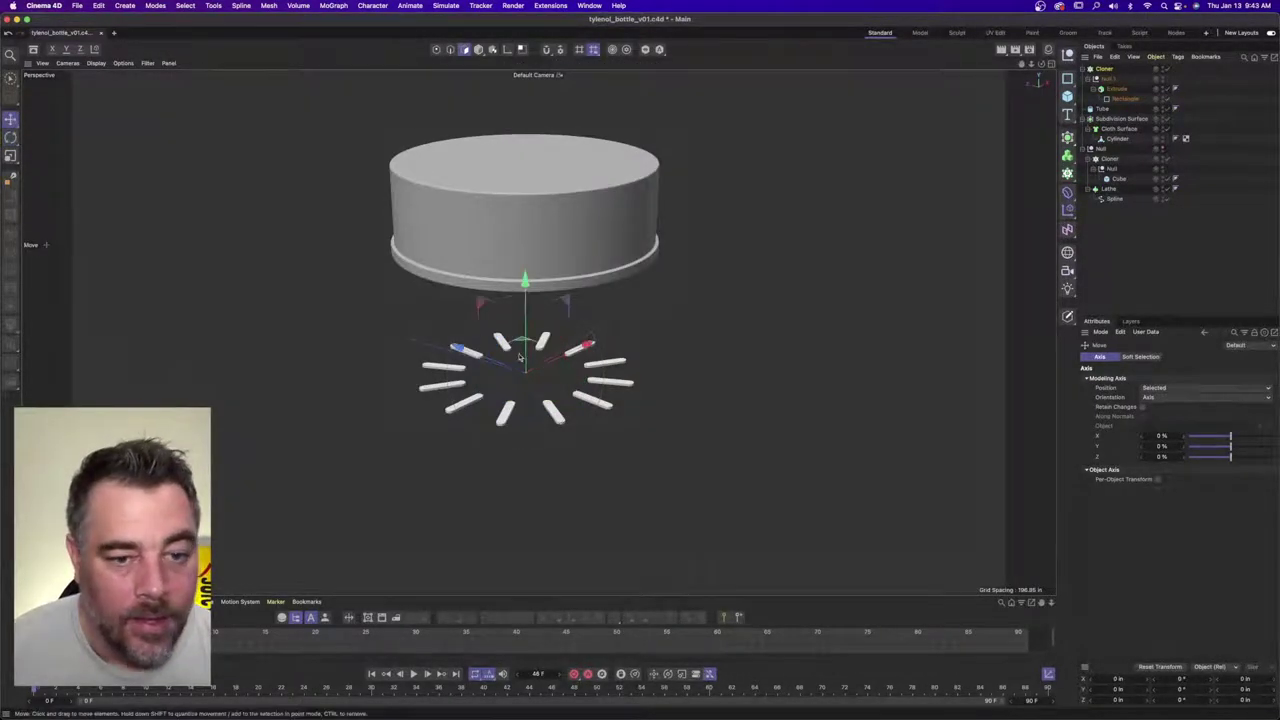
alt+drag(521, 320, 515, 128)
click(1120, 255)
alt+drag(537, 350, 543, 210)
scroll(543, 210, up, 5)
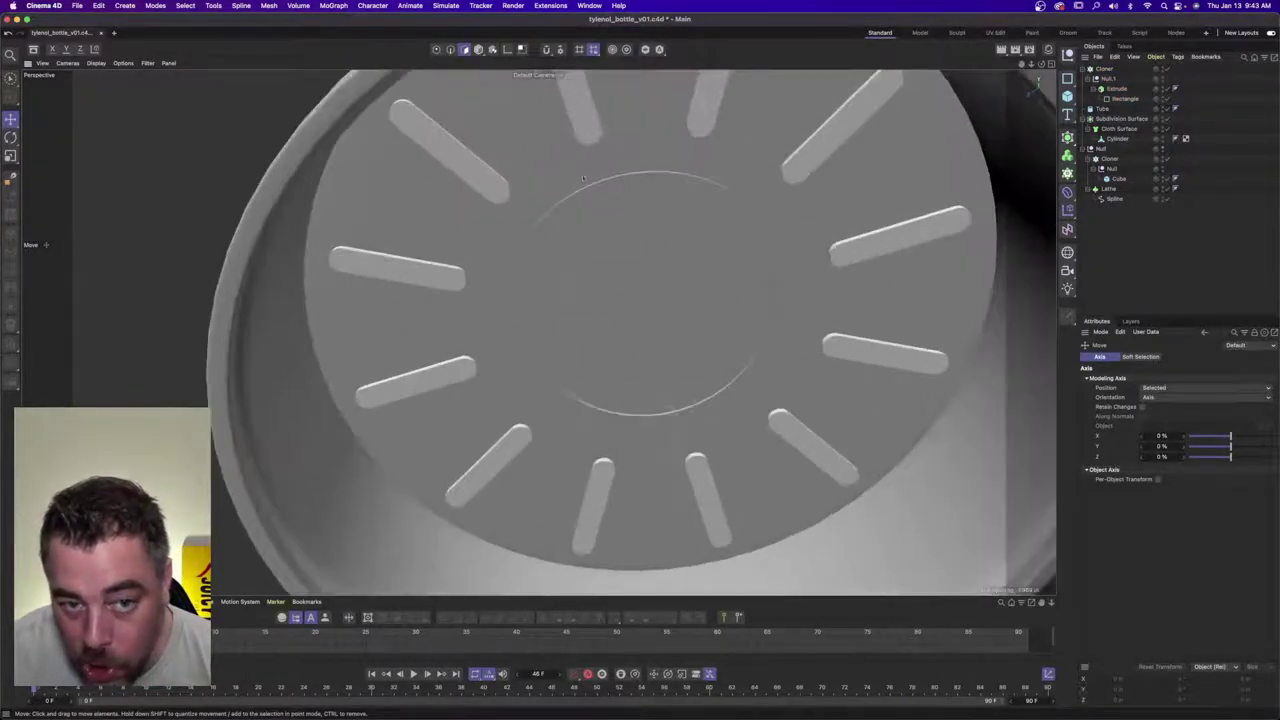
scroll(530, 178, up, 5)
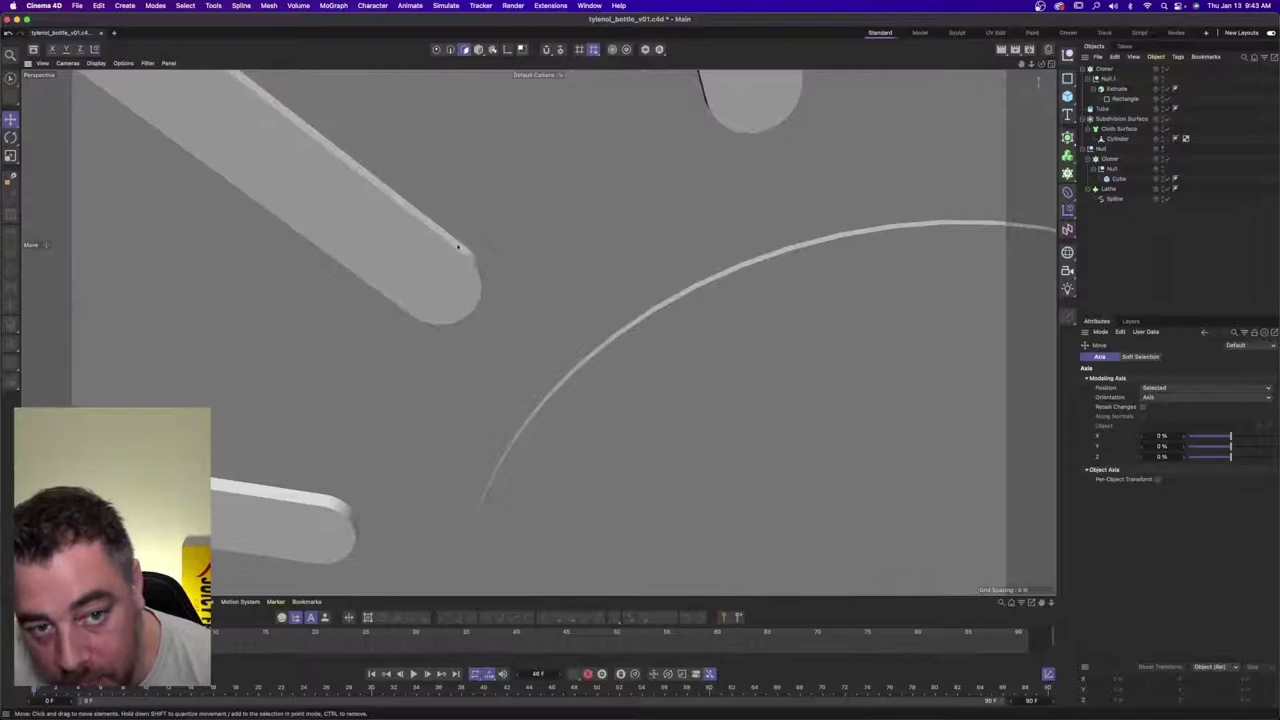
- Turn on the fillet for the Tube ring inside the cap and set its radius to 0.3 in
scroll(688, 267, down, 8)
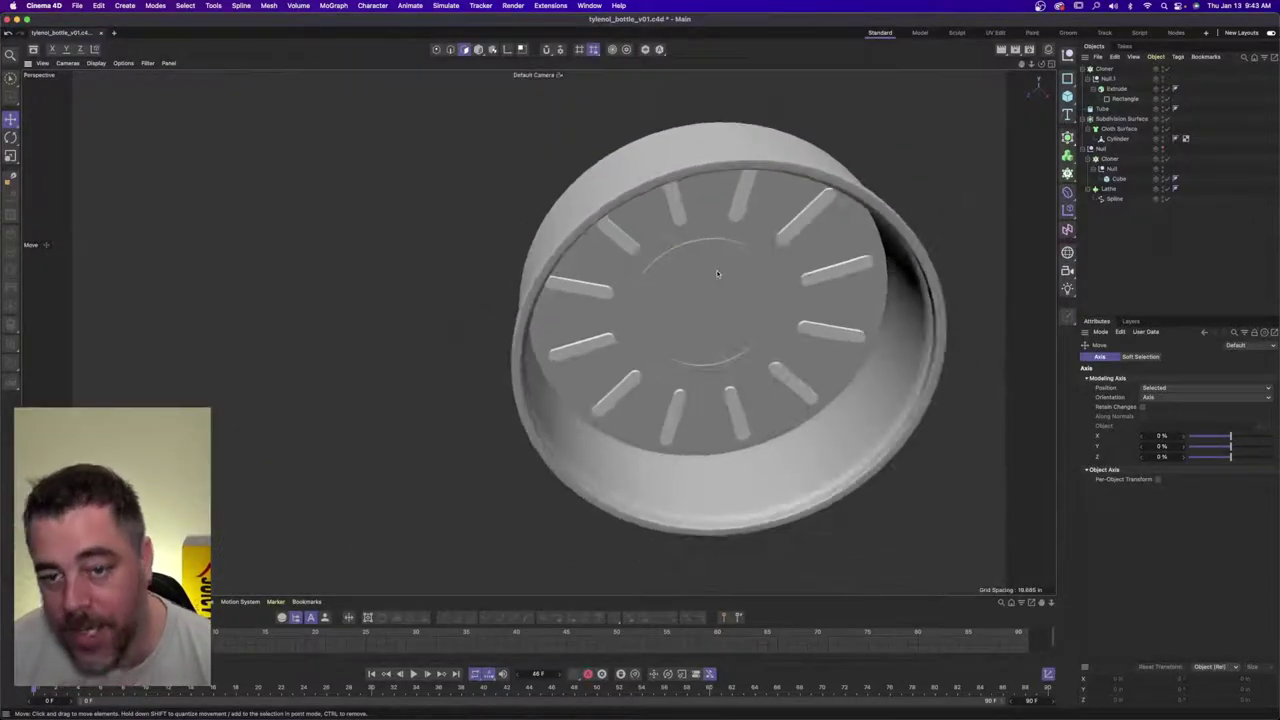
mouse_move(717, 275)
alt+mouse_down()
mouse_move(689, 311)
mouse_move(754, 459)
mouse_move(700, 269)
mouse_move(663, 268)
alt+mouse_up()
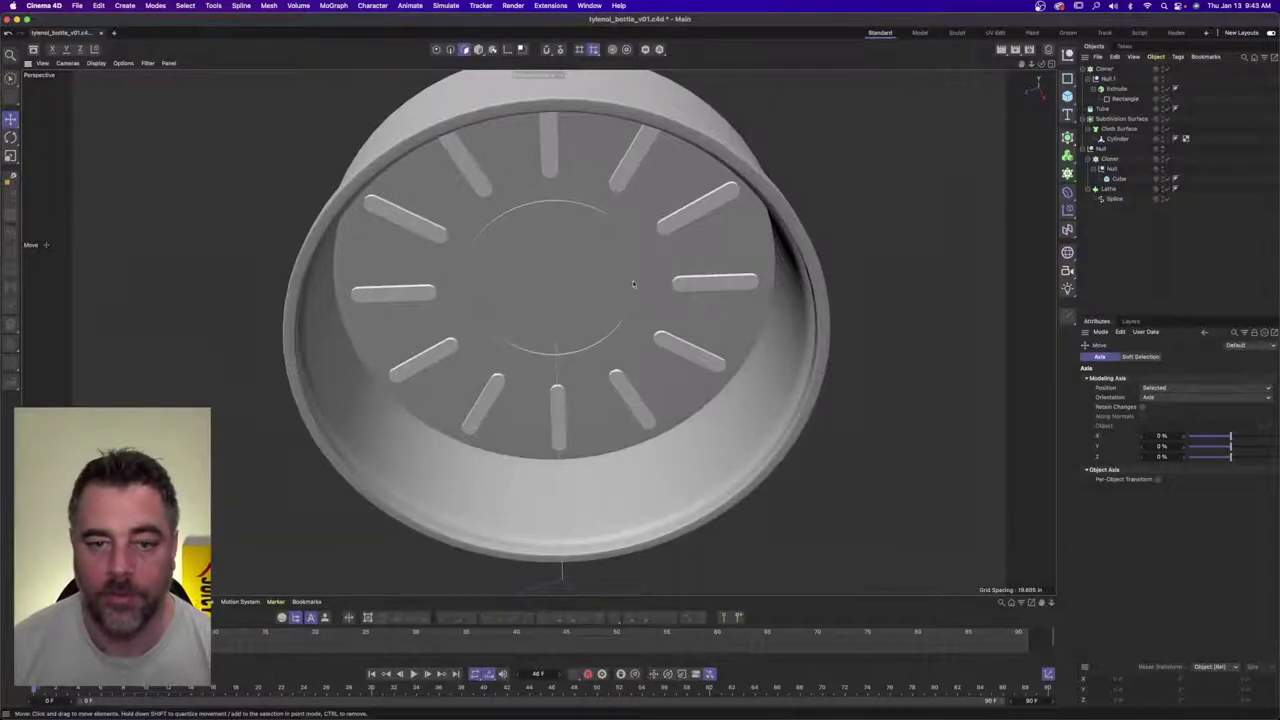
alt+drag(539, 293, 551, 248)
scroll(655, 222, up, 5)
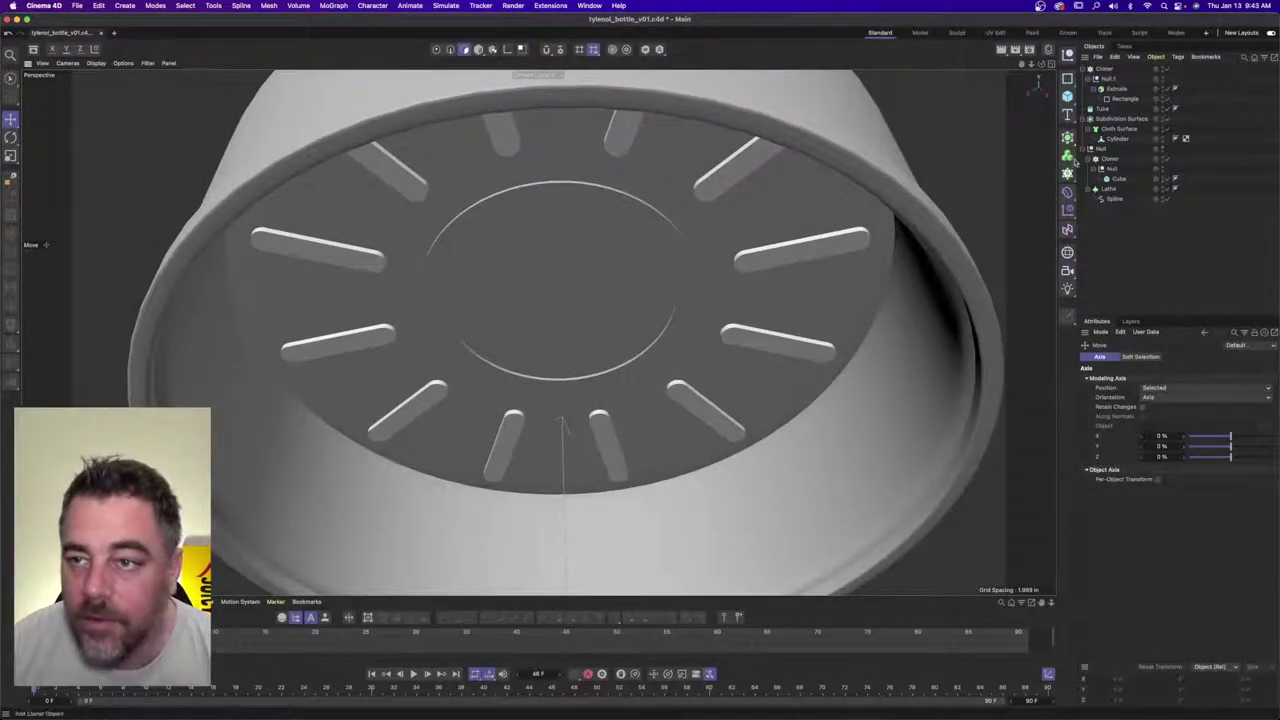
click(1103, 108)
click(1147, 456)
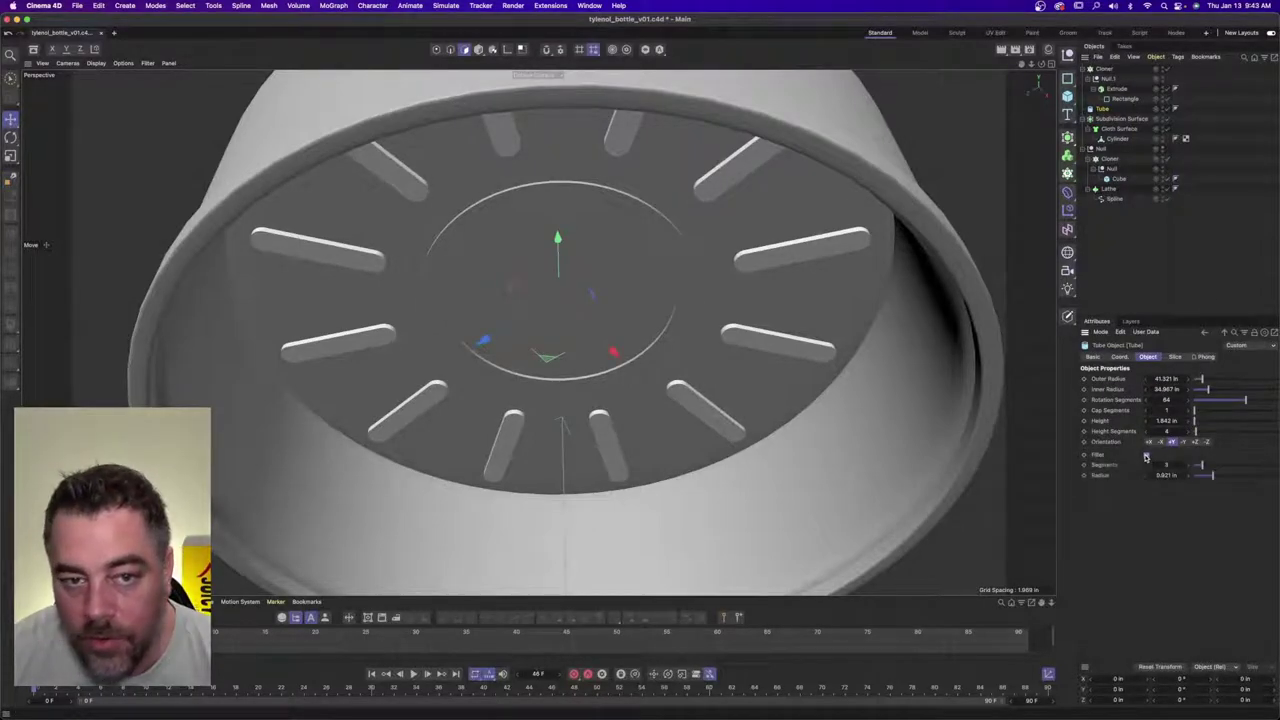
double_click(1181, 476)
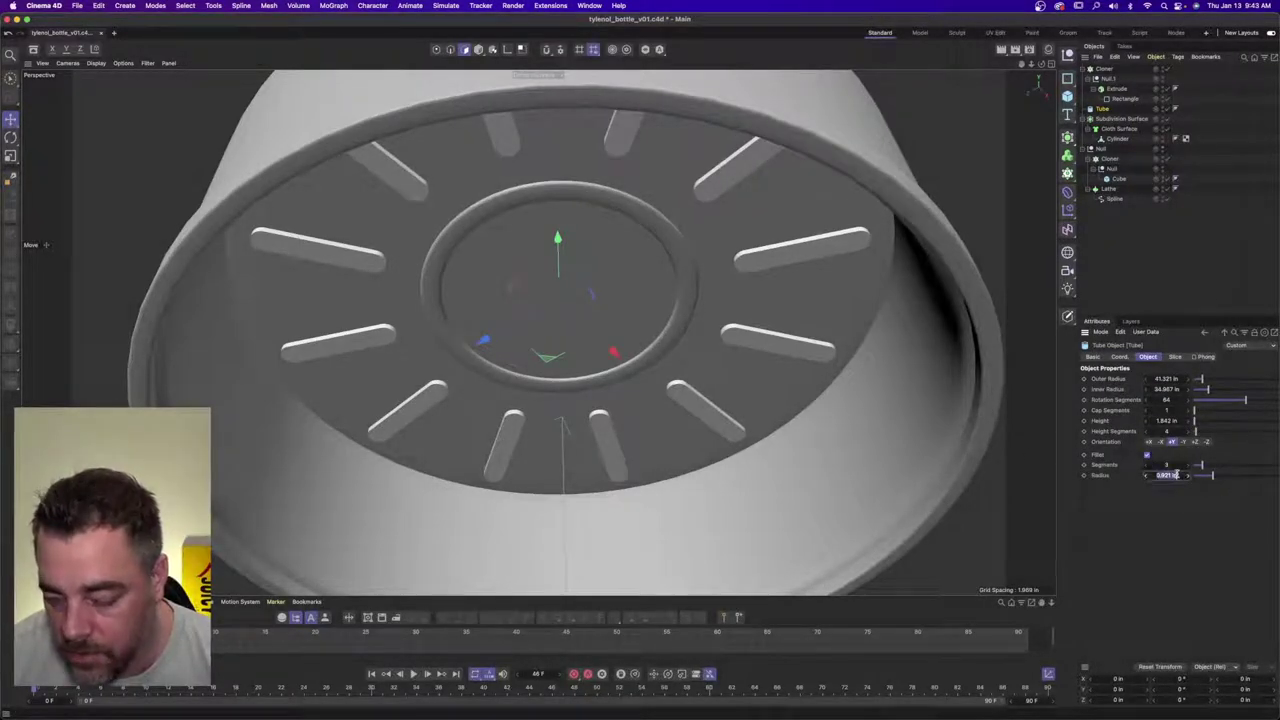
text(0.3)
key(Return)
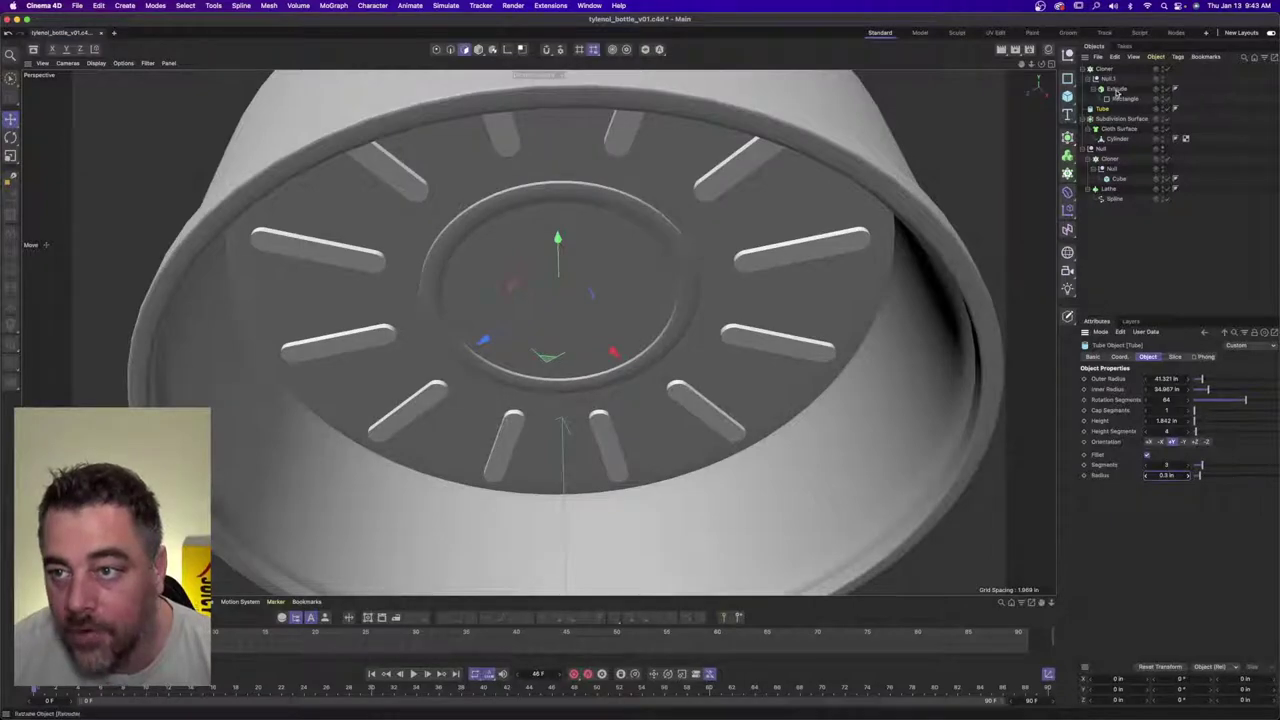
- Try the radial bars' Extrude without its start and end caps
click(1116, 89)
click(1189, 357)
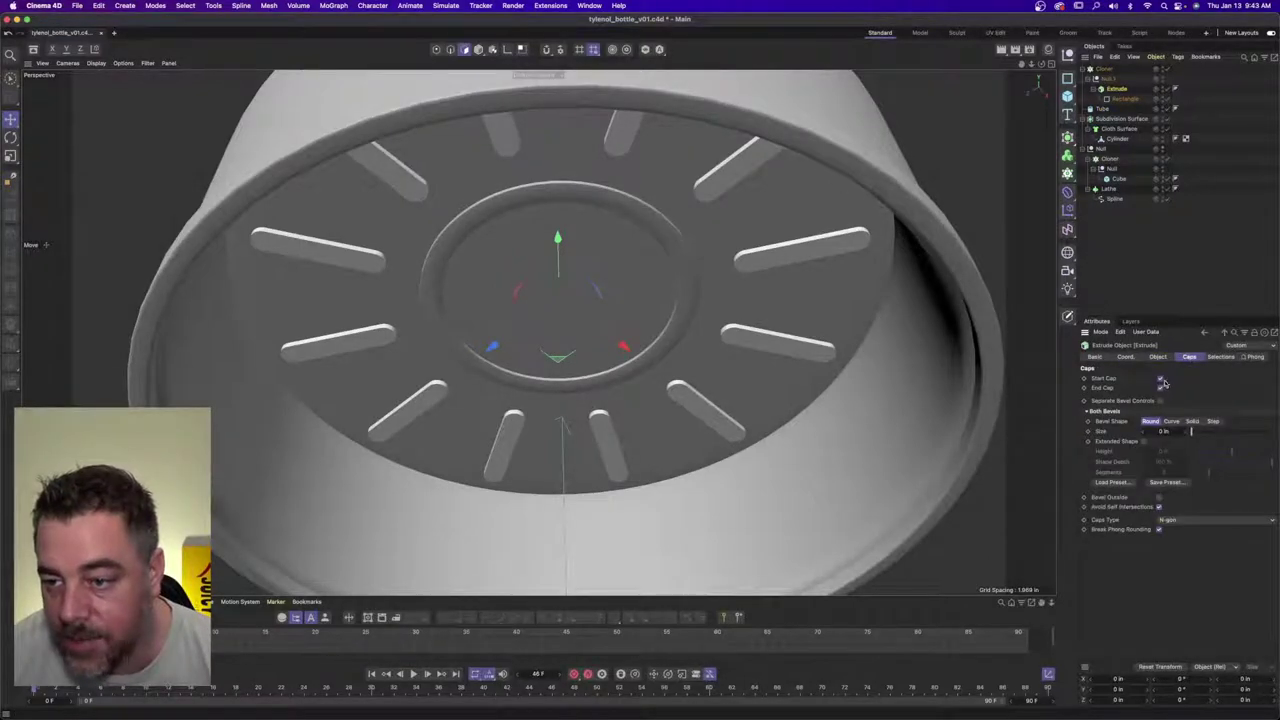
click(1160, 379)
click(1160, 388)
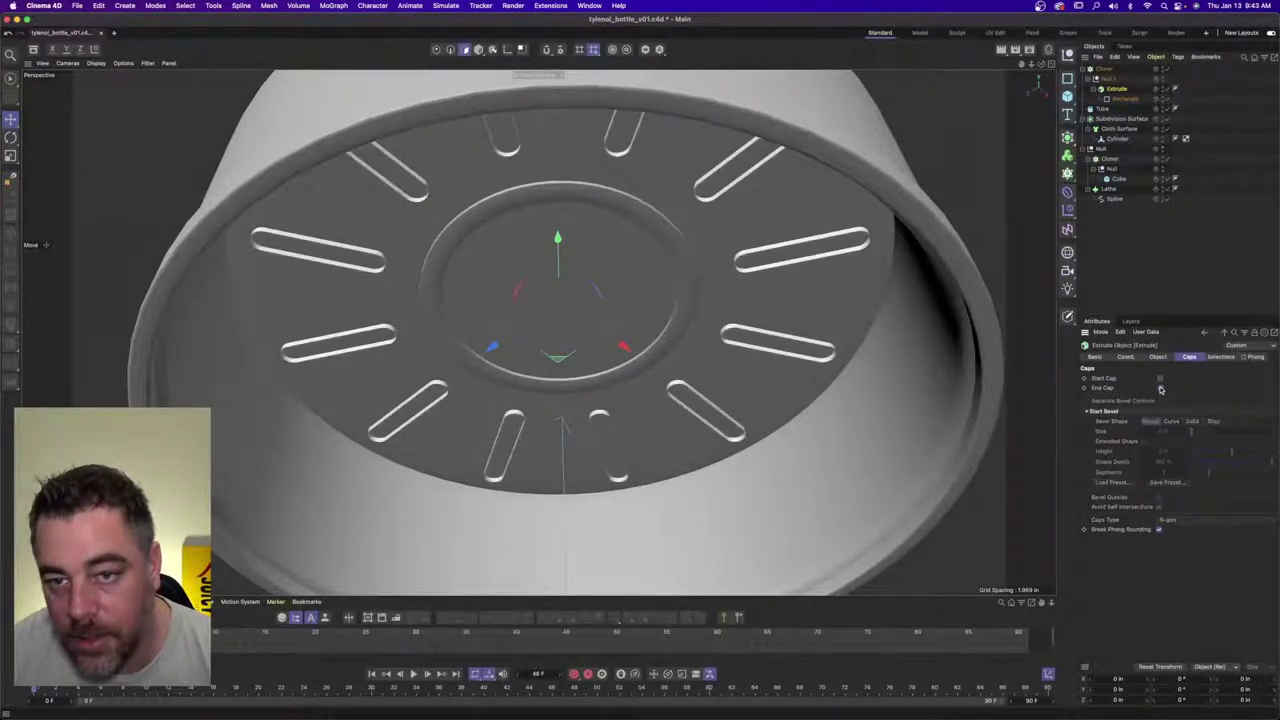
click(1160, 388)
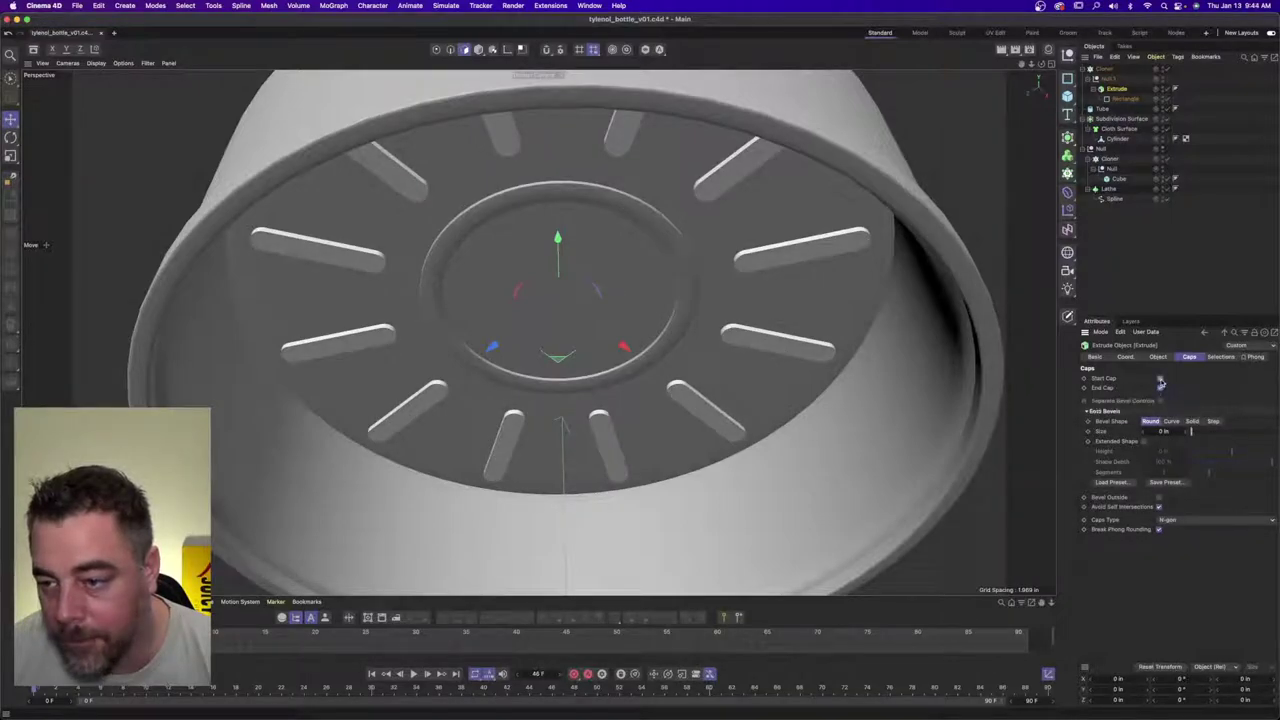
- Set the bevel size on the radial bars' Extrude caps to 0.3 in, matching the Tube's fillet radius, and deselect the Extrude
click(1107, 109)
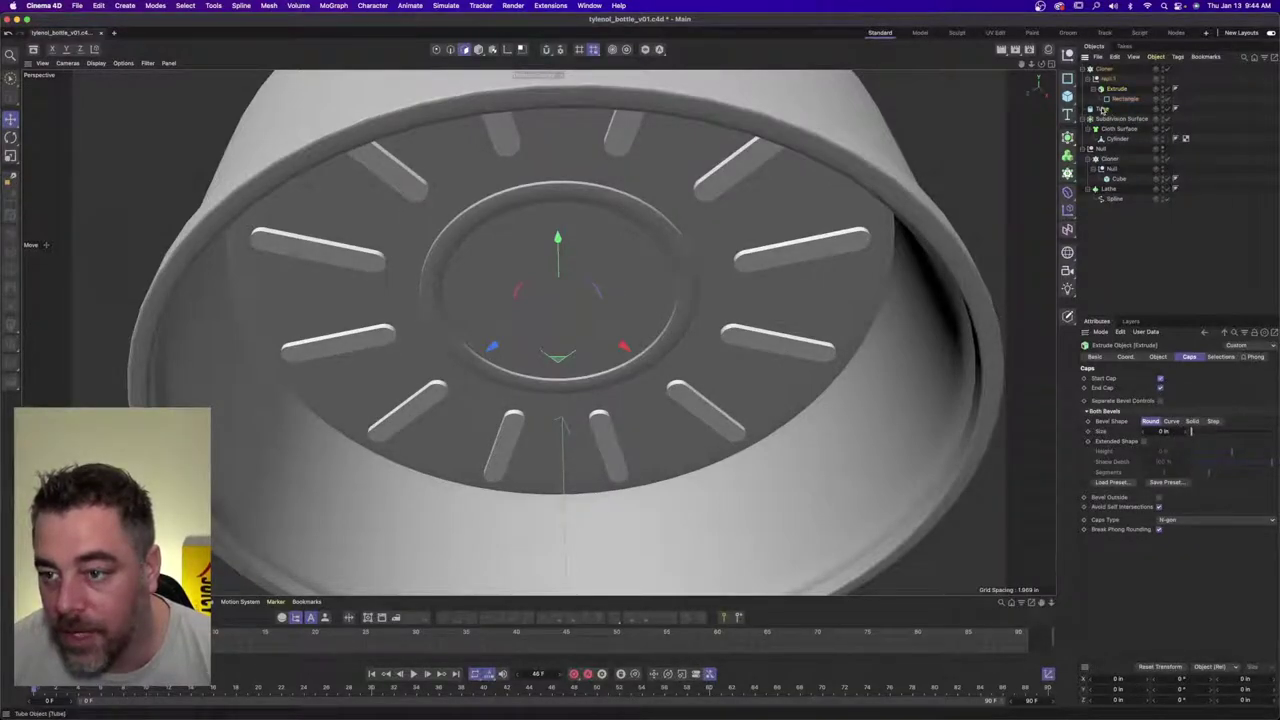
double_click(1176, 476)
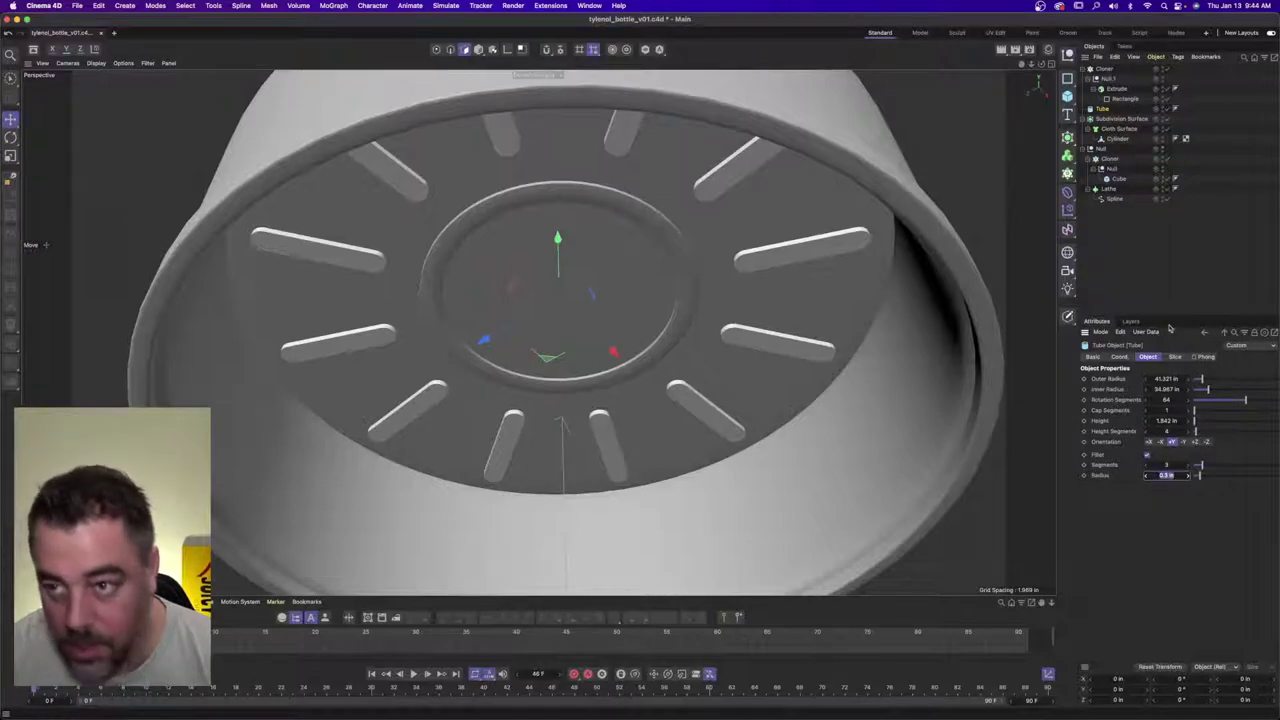
click(1117, 90)
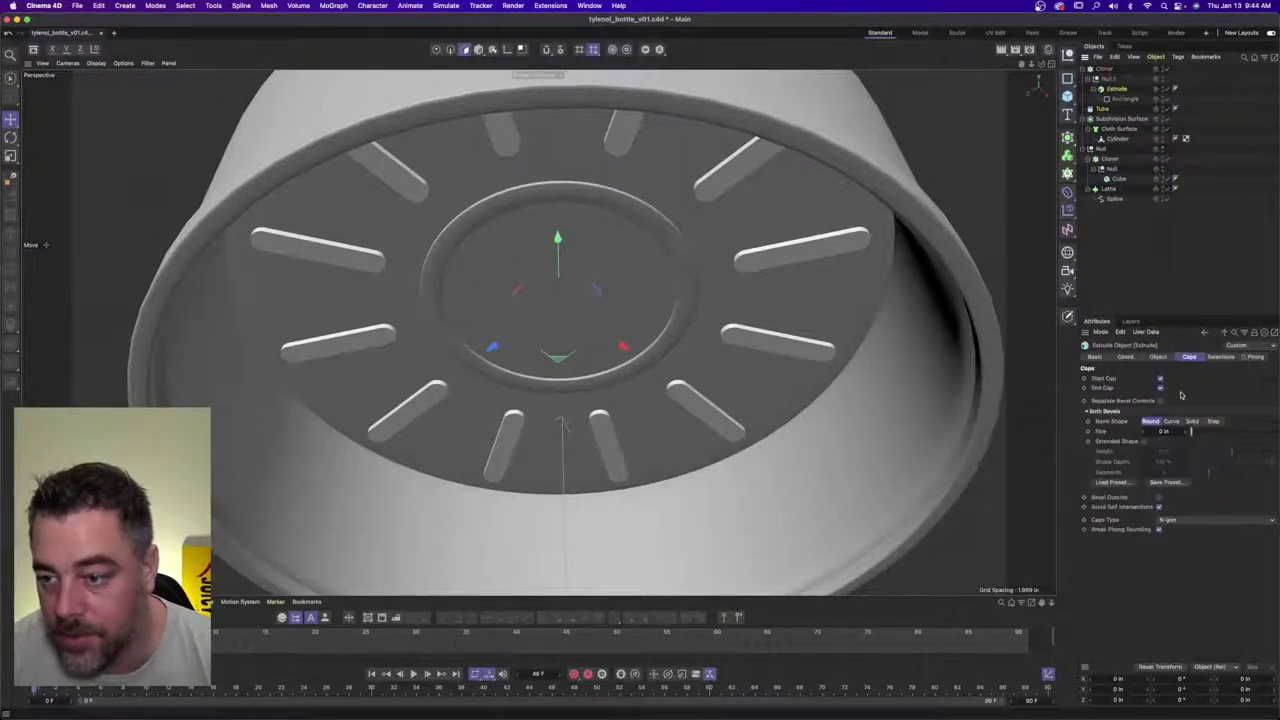
double_click(1170, 430)
key(Return)
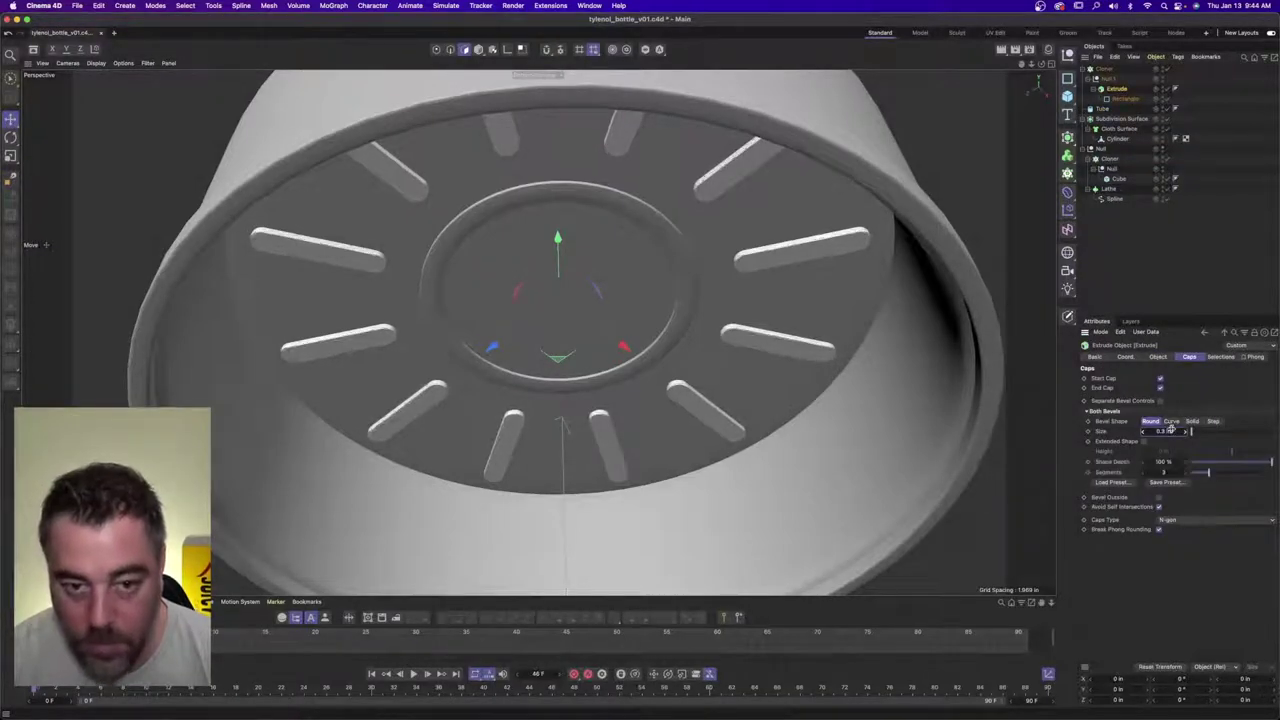
scroll(712, 140, down, 6)
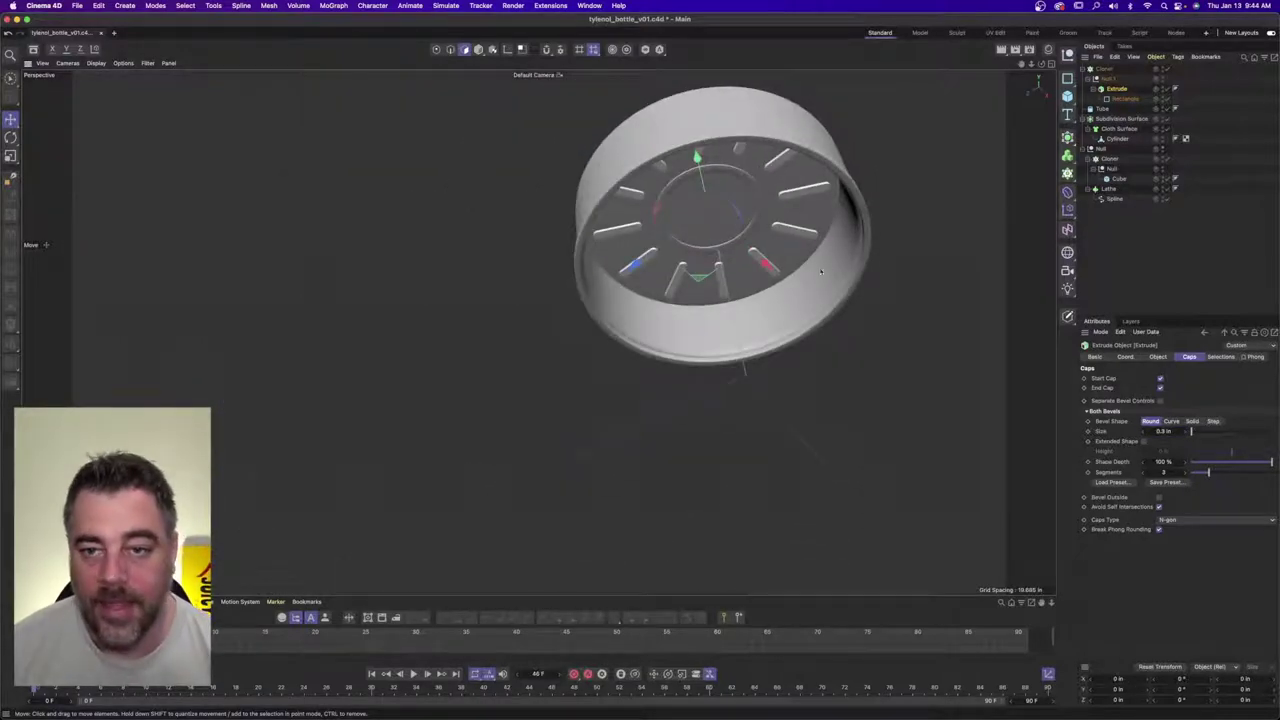
click(1114, 277)
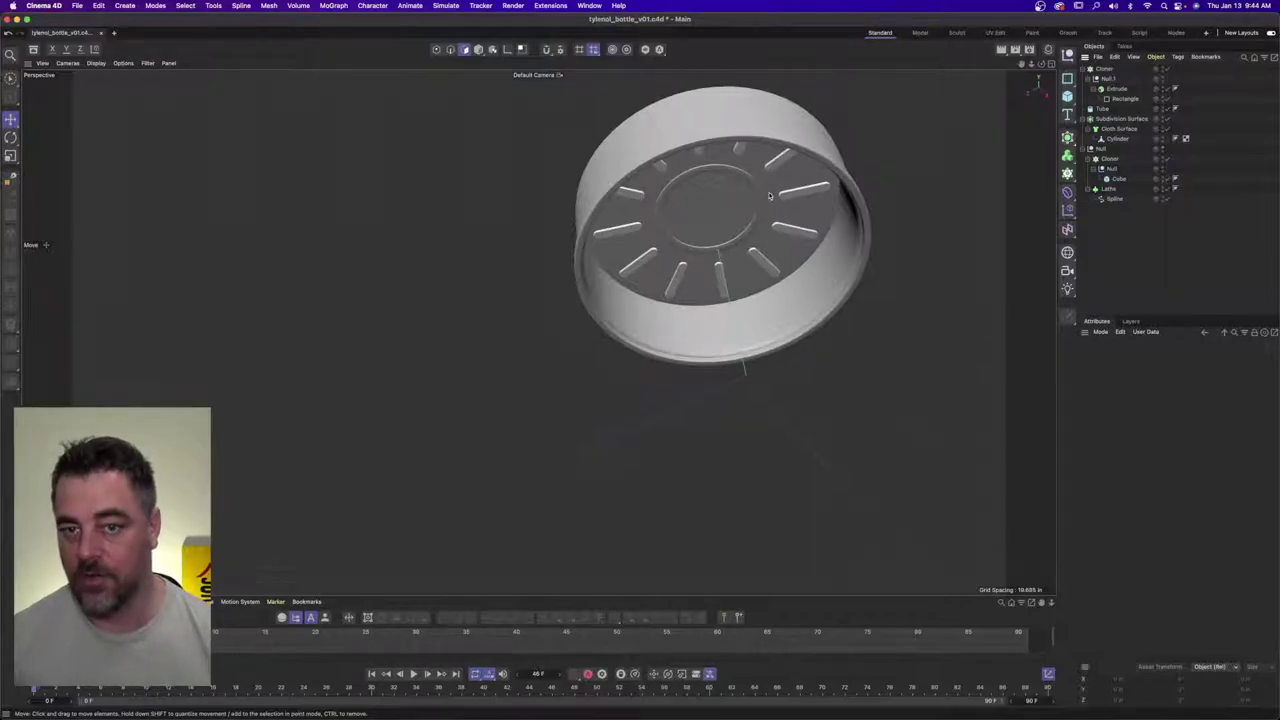
- Examine the rounded ring and radial bars inside the cap from several angles, and the cap's outer top
scroll(762, 182, up, 2)
alt+middle_drag(760, 178, 594, 260)
scroll(594, 260, up, 3)
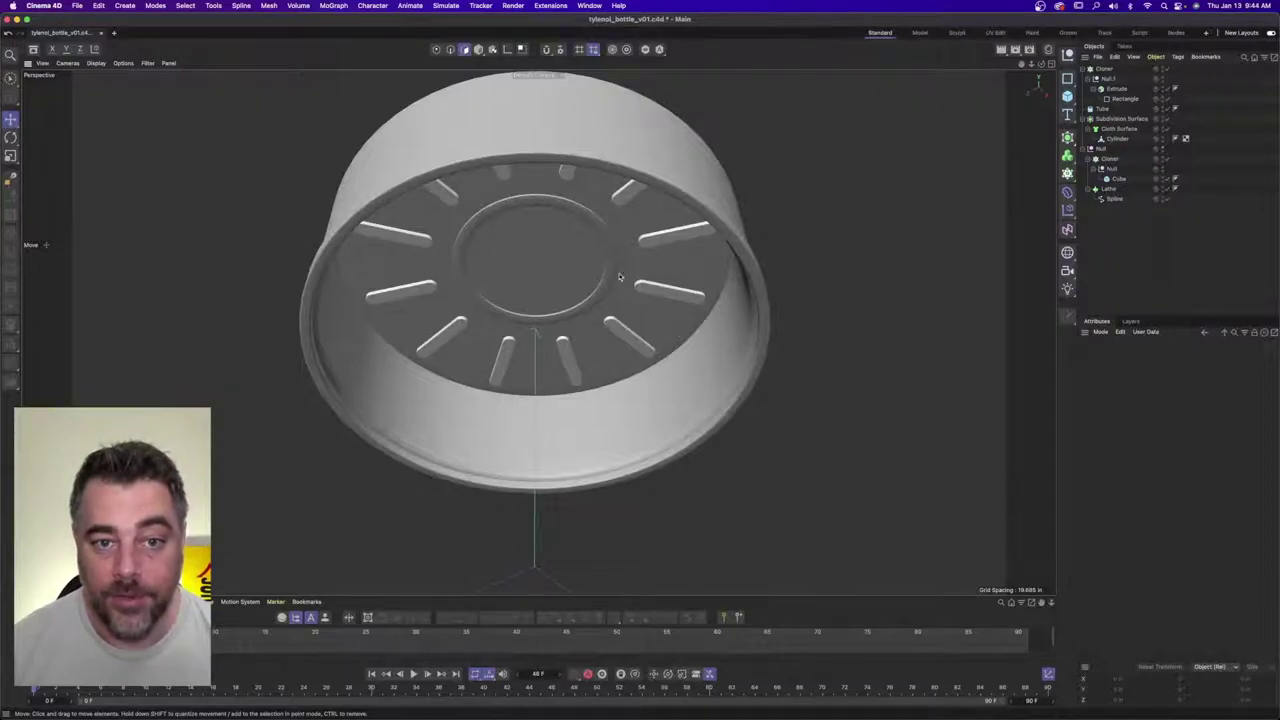
scroll(550, 247, down, 3)
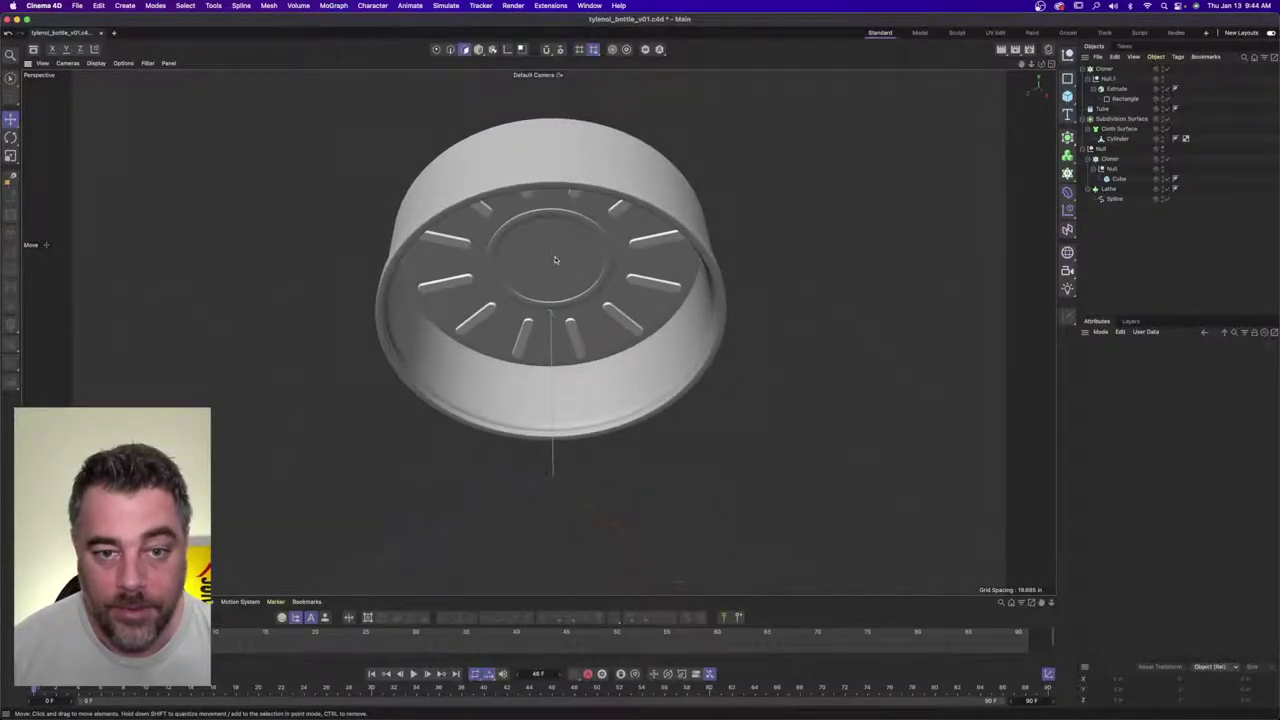
scroll(555, 260, up, 2)
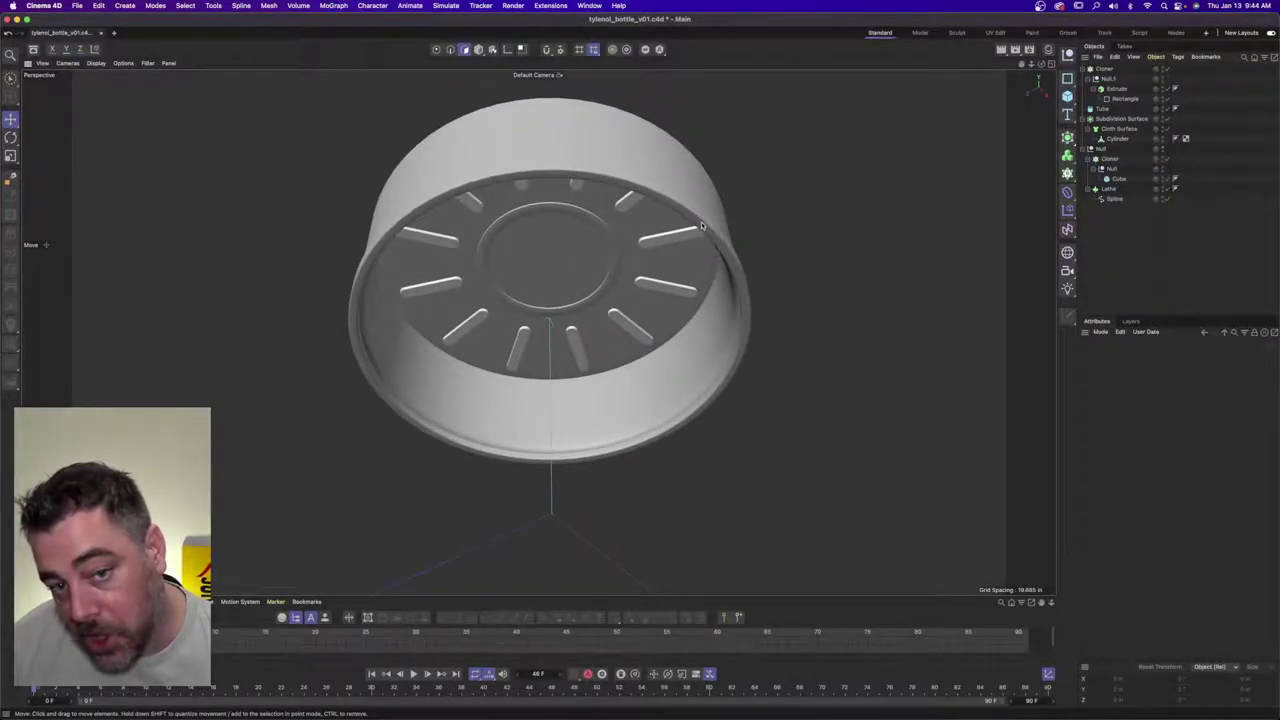
alt+drag(714, 208, 680, 310)
alt+right_drag(662, 262, 534, 260)
alt+drag(631, 277, 630, 165)
mouse_move(610, 314)
alt+mouse_down()
mouse_move(596, 292)
mouse_move(592, 308)
alt+mouse_up()
mouse_move(626, 260)
alt+mouse_down()
mouse_move(654, 369)
mouse_move(622, 262)
alt+mouse_up()
alt+right_drag(517, 320, 583, 302)
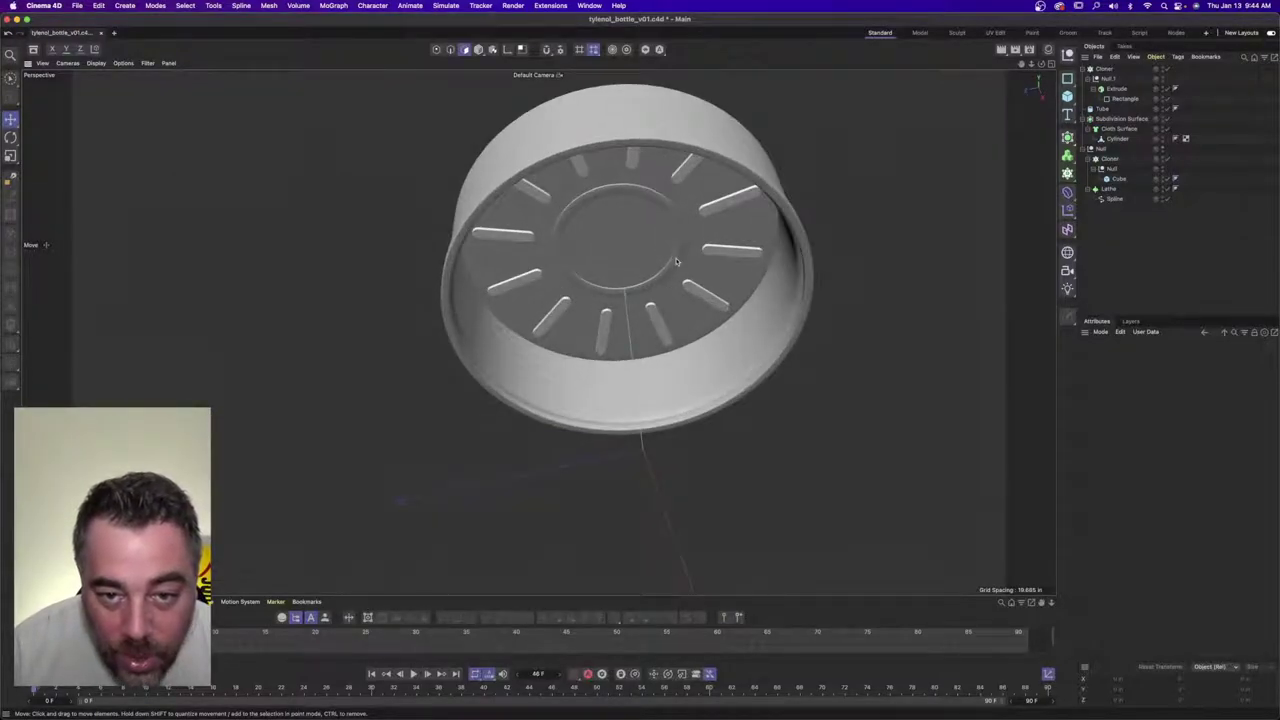
alt+right_drag(671, 243, 531, 260)
alt+drag(600, 256, 618, 376)
alt+right_drag(690, 257, 726, 220)
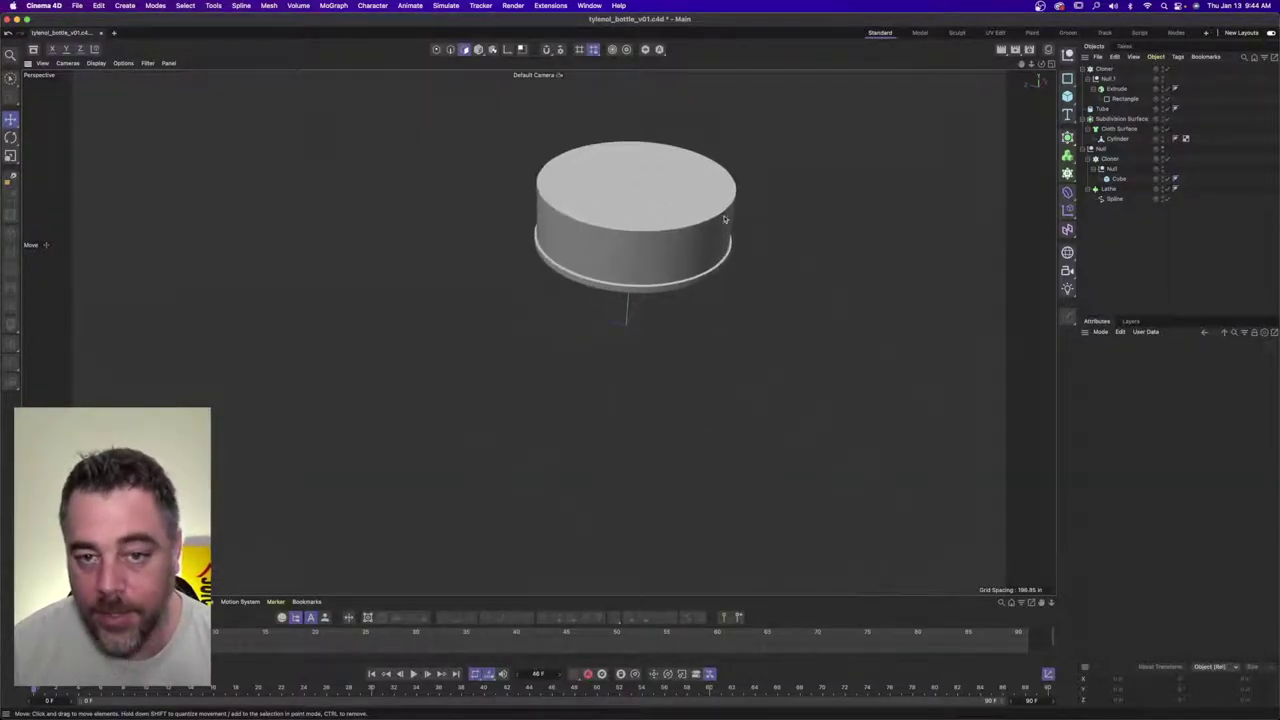
- Unhide the Null holding the bottle body and the cap's ribs, and frame the whole bottle in the Perspective view
alt+middle_drag(726, 220, 672, 324)
click(1162, 148)
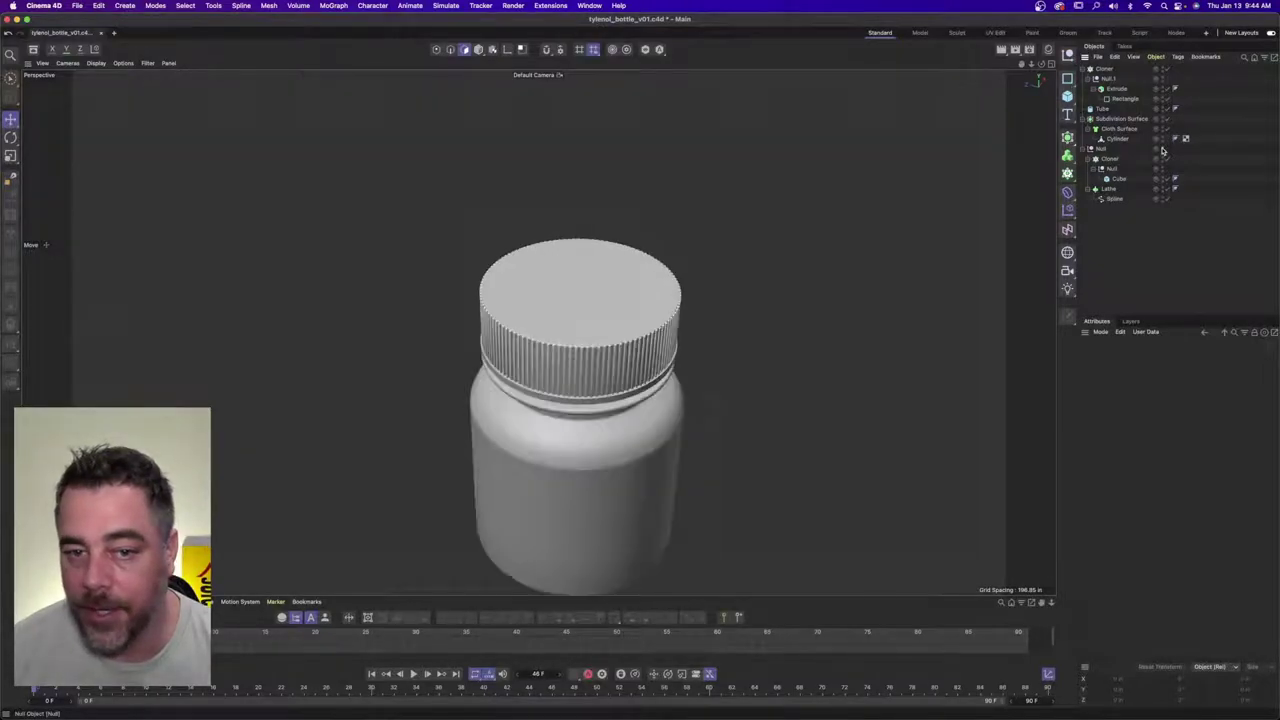
alt+right_drag(634, 338, 587, 339)
alt+drag(587, 340, 601, 278)
scroll(608, 270, up, 2)
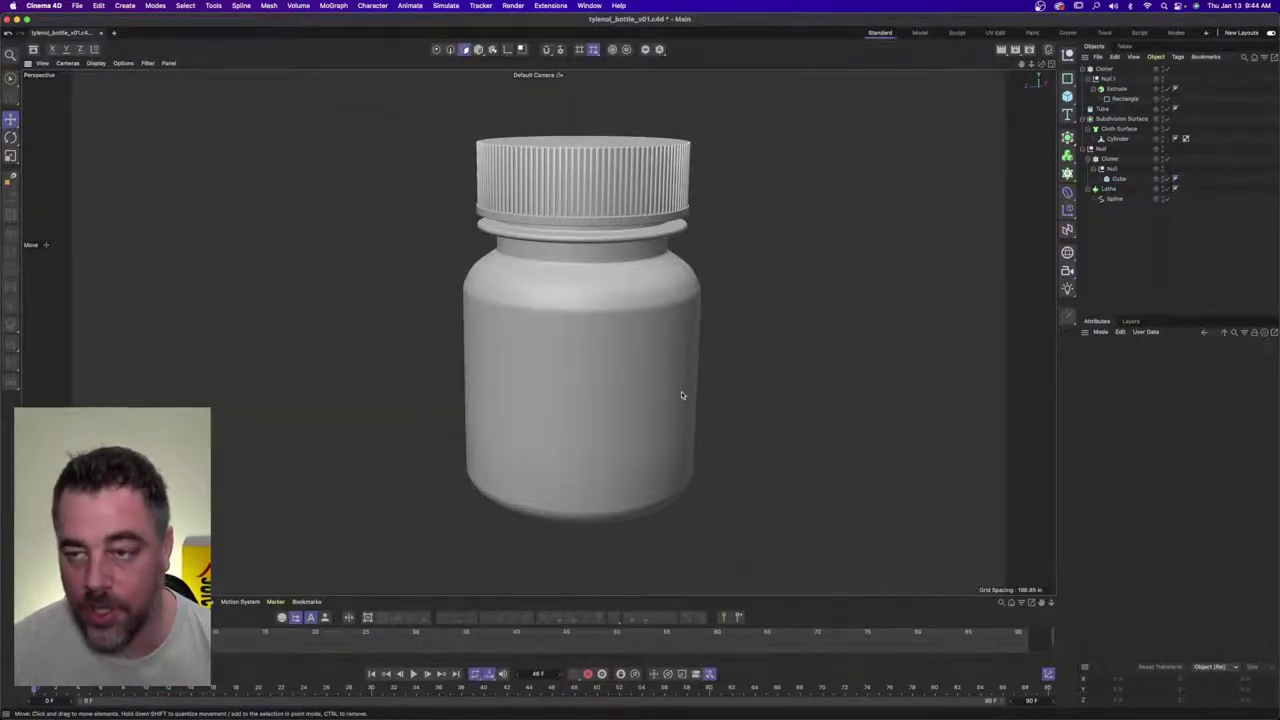
scroll(797, 256, down, 2)
alt+middle_drag(721, 263, 662, 276)
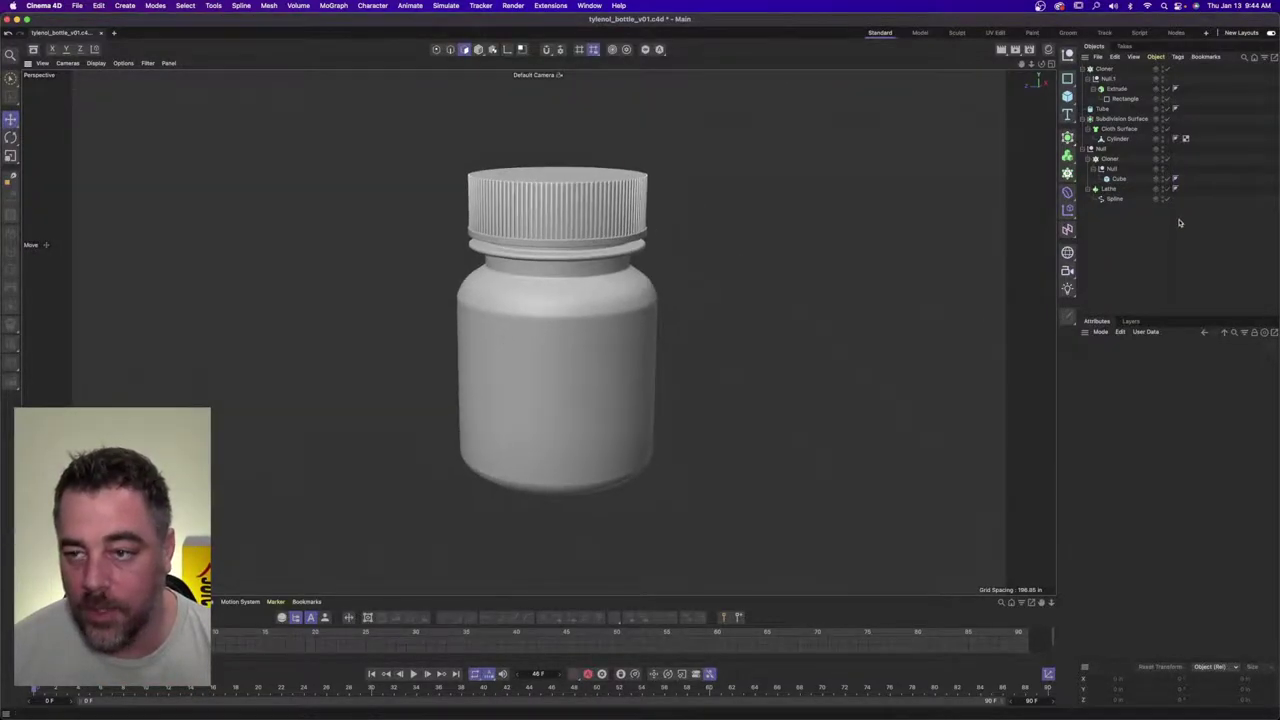
- Show the bottle body Lathe's object properties and display the model shaded with wireframe lines
click(1116, 140)
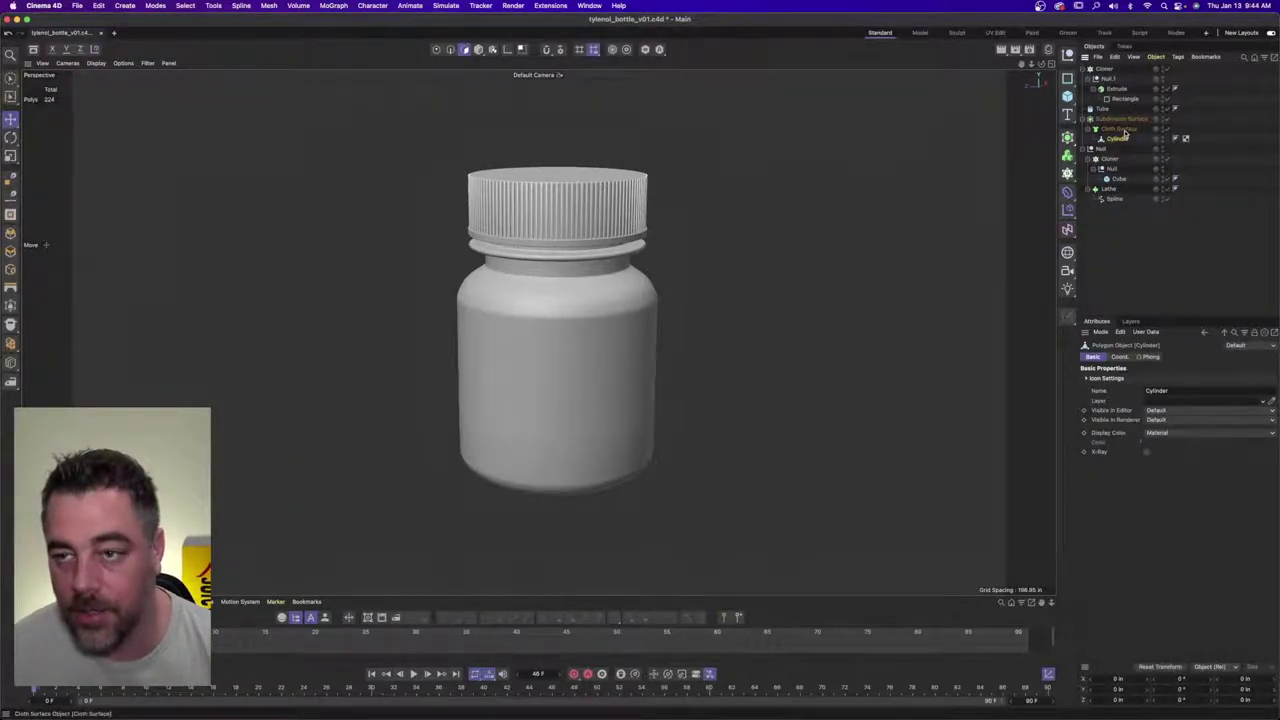
click(1109, 188)
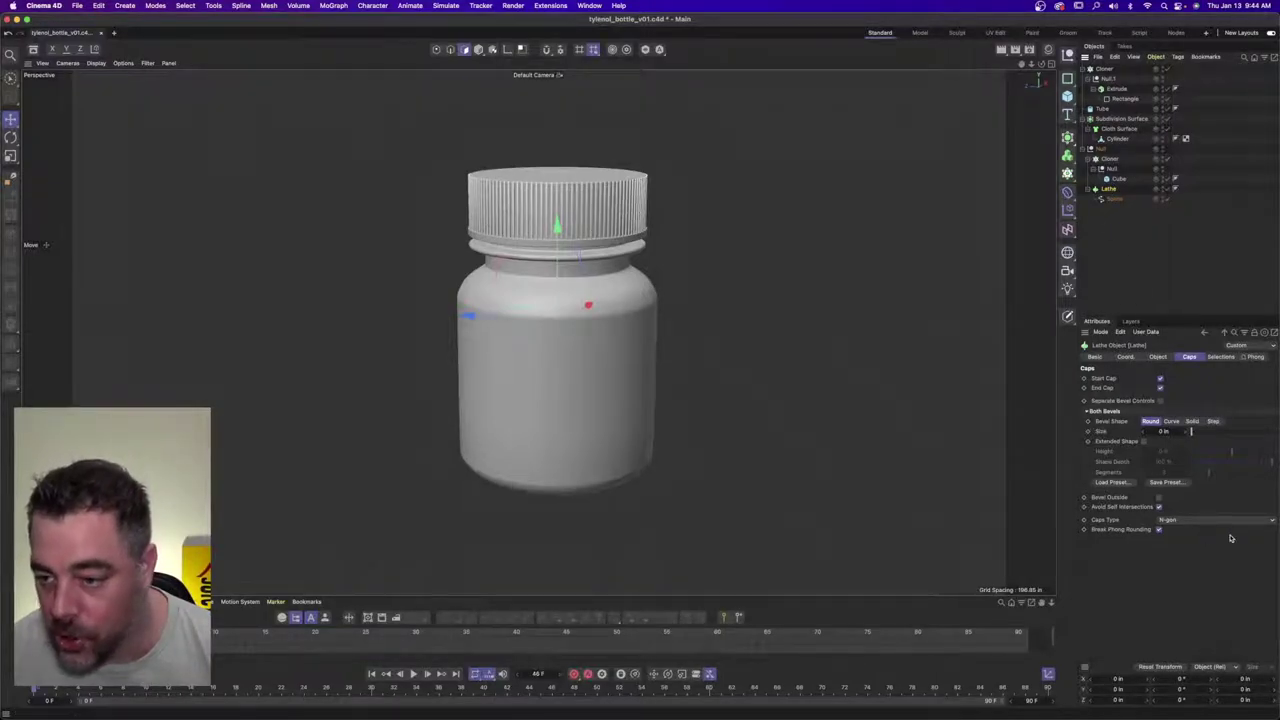
click(1159, 357)
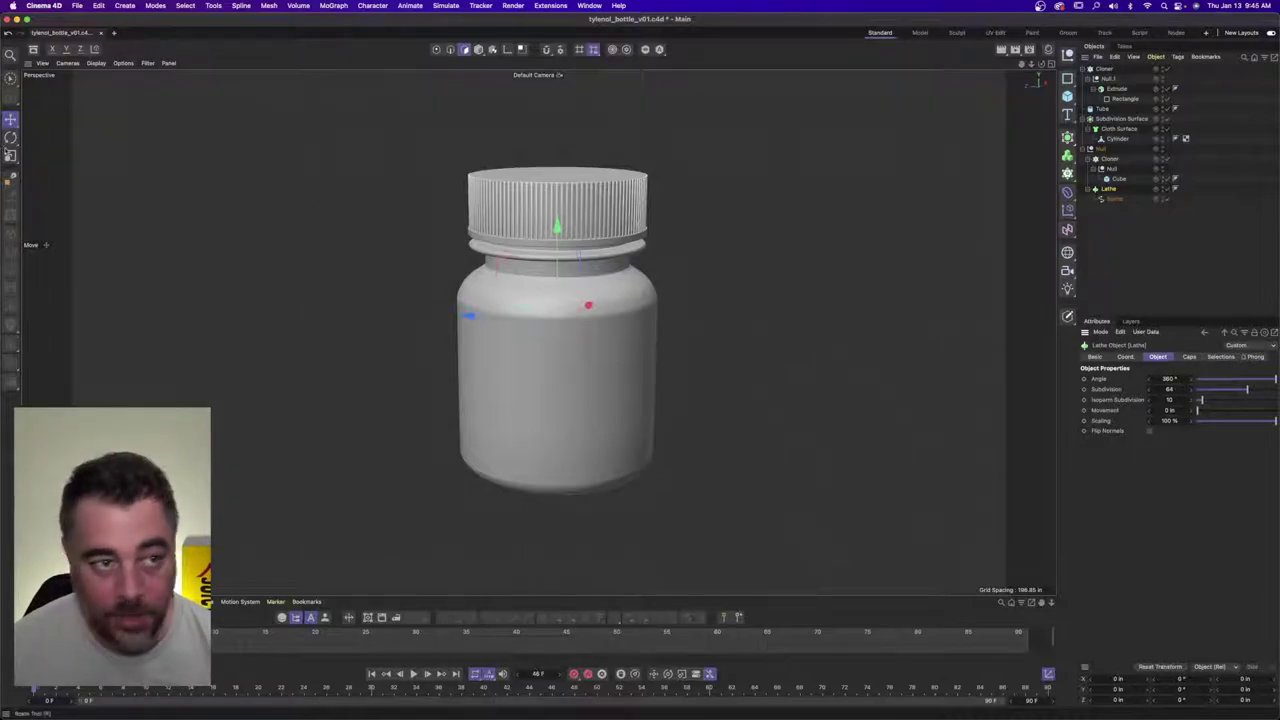
click(96, 63)
click(110, 89)
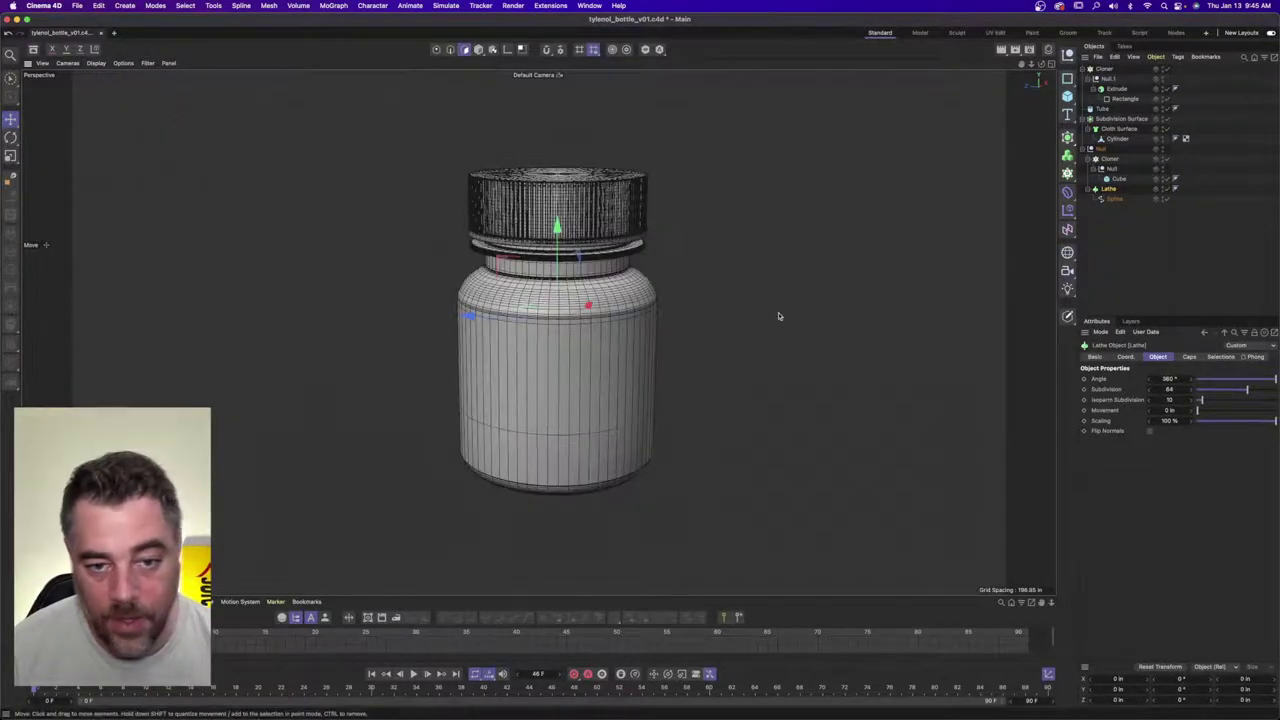
- Set the subdivision of the bottle body's Lathe to 12
scroll(666, 334, up, 3)
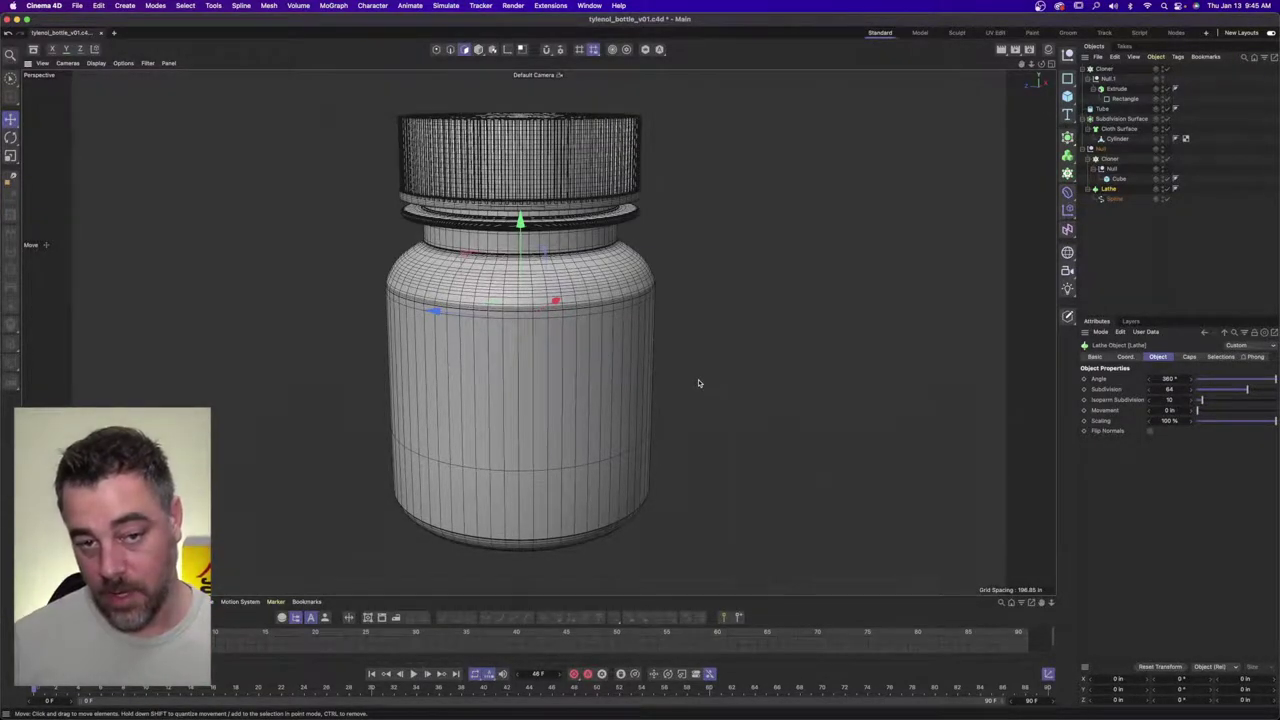
alt+drag(613, 414, 638, 420)
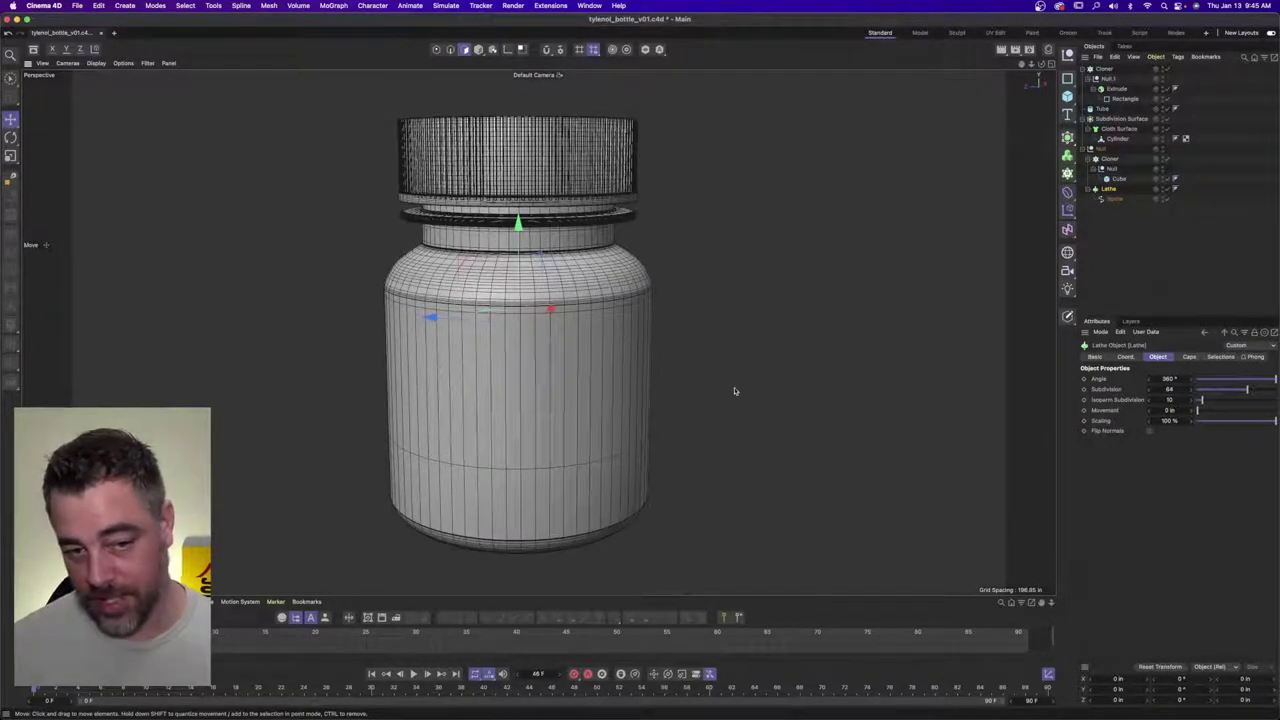
alt+drag(624, 396, 618, 357)
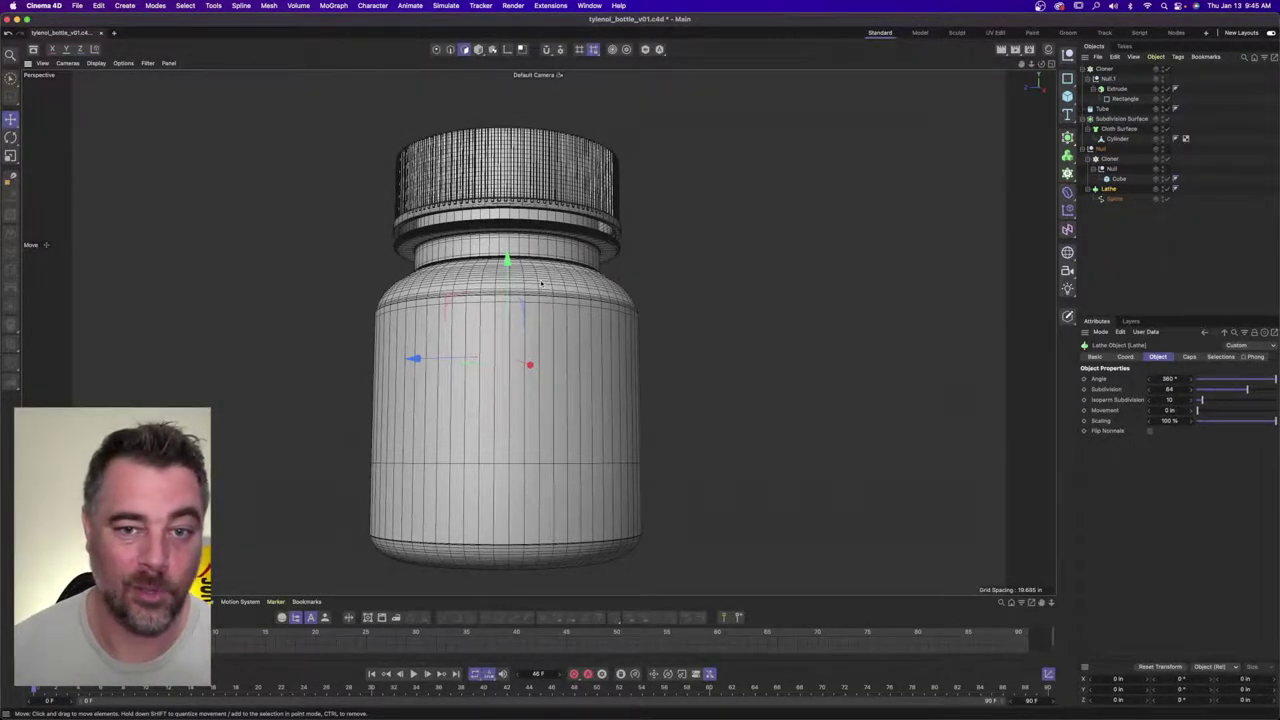
alt+drag(541, 285, 547, 354)
scroll(502, 305, up, 2)
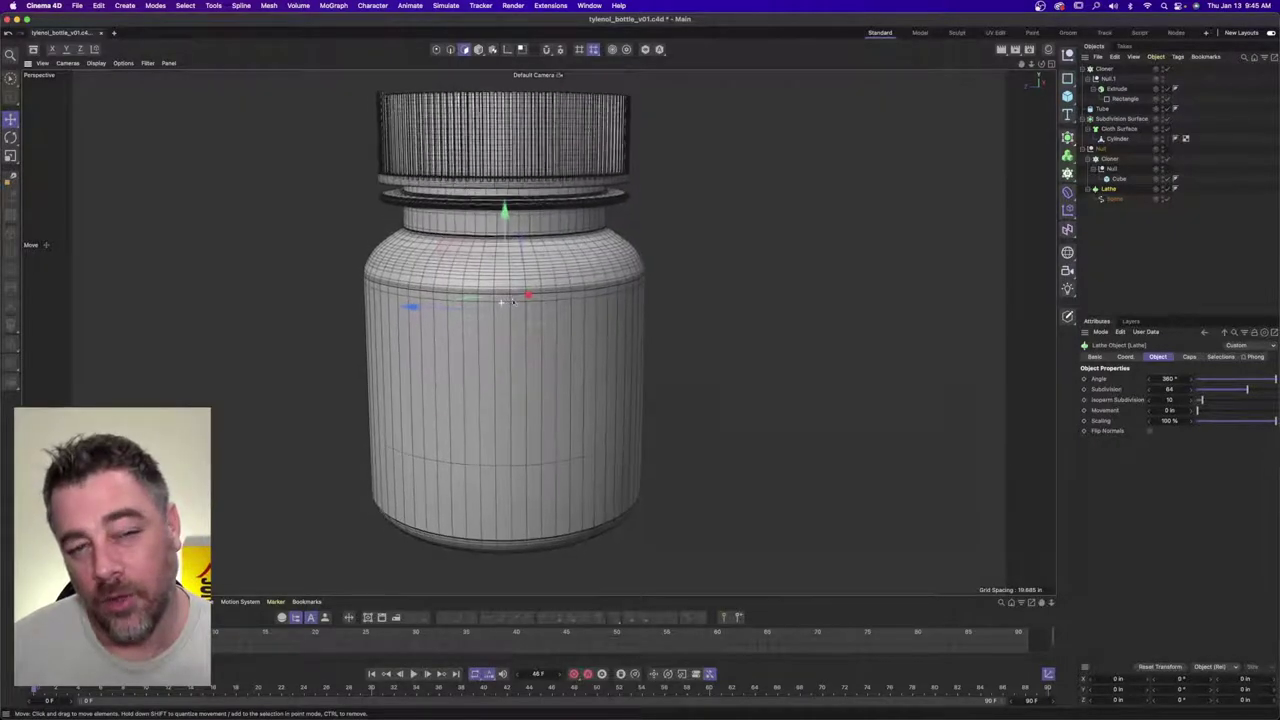
scroll(502, 305, down, 3)
alt+middle_drag(502, 305, 545, 313)
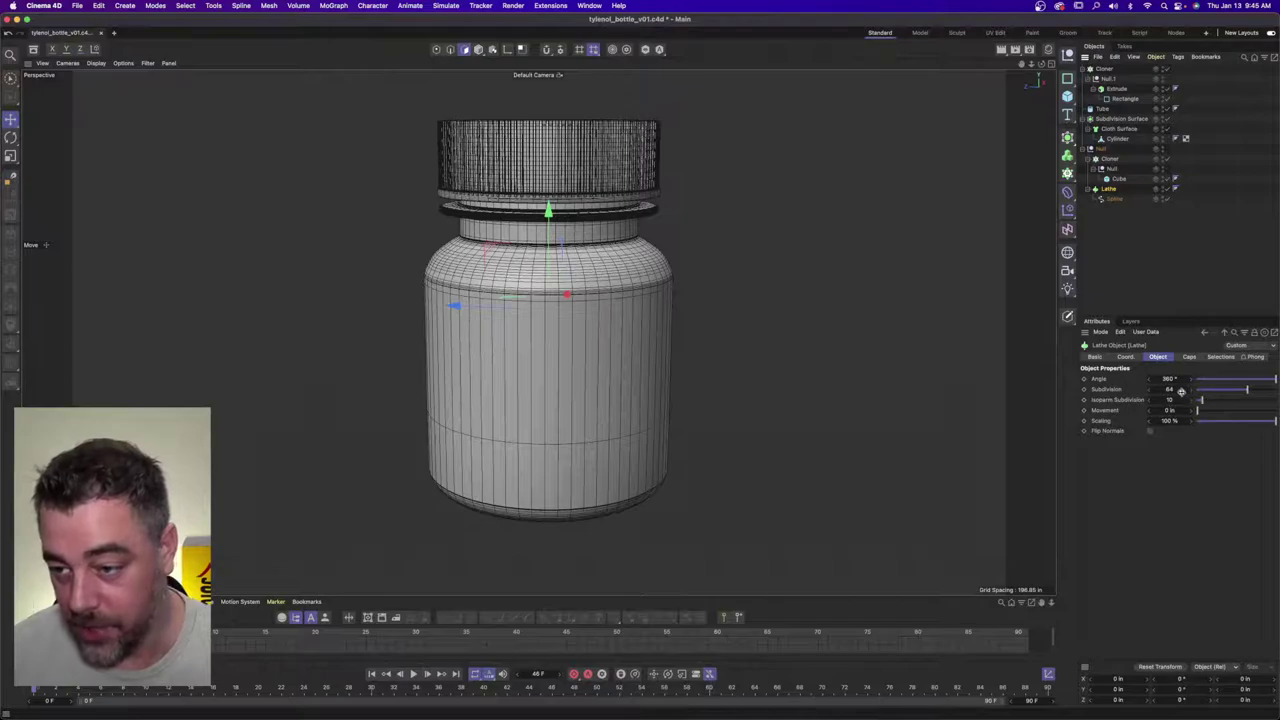
double_click(1178, 389)
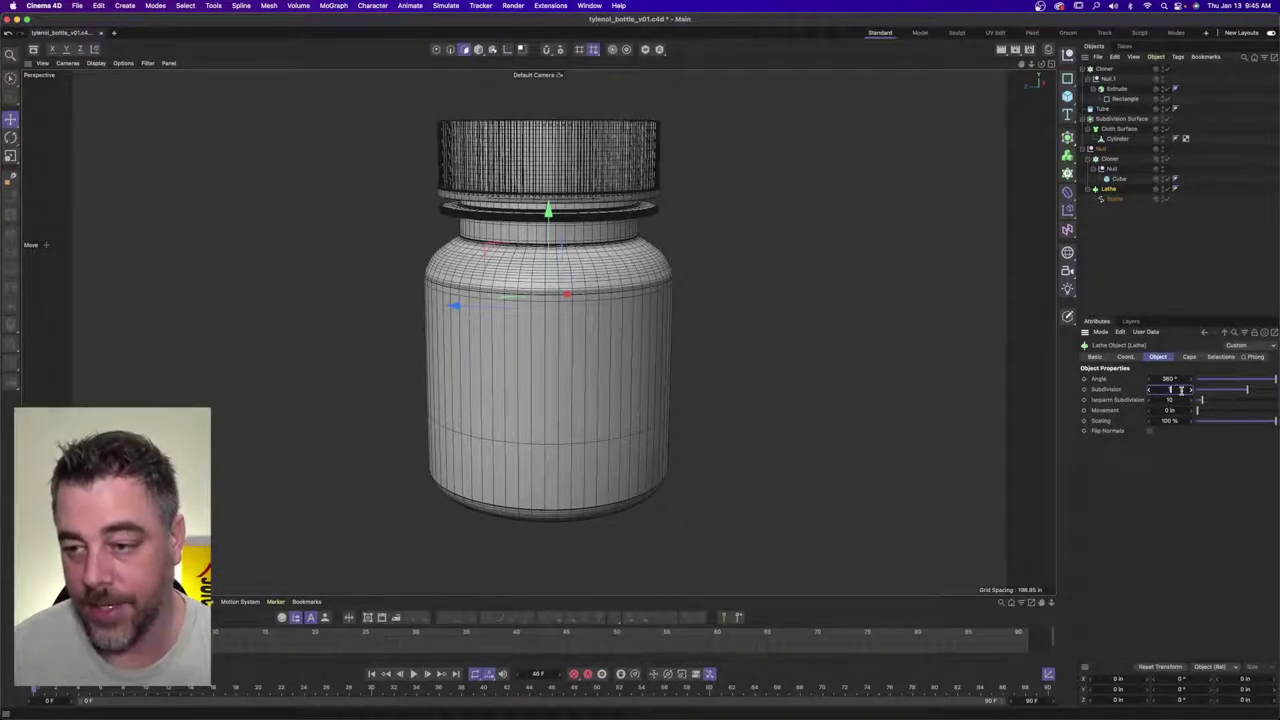
text(12)
key(Return)
- Change the type of the bottle body's profile spline to Linear
alt+drag(547, 352, 547, 332)
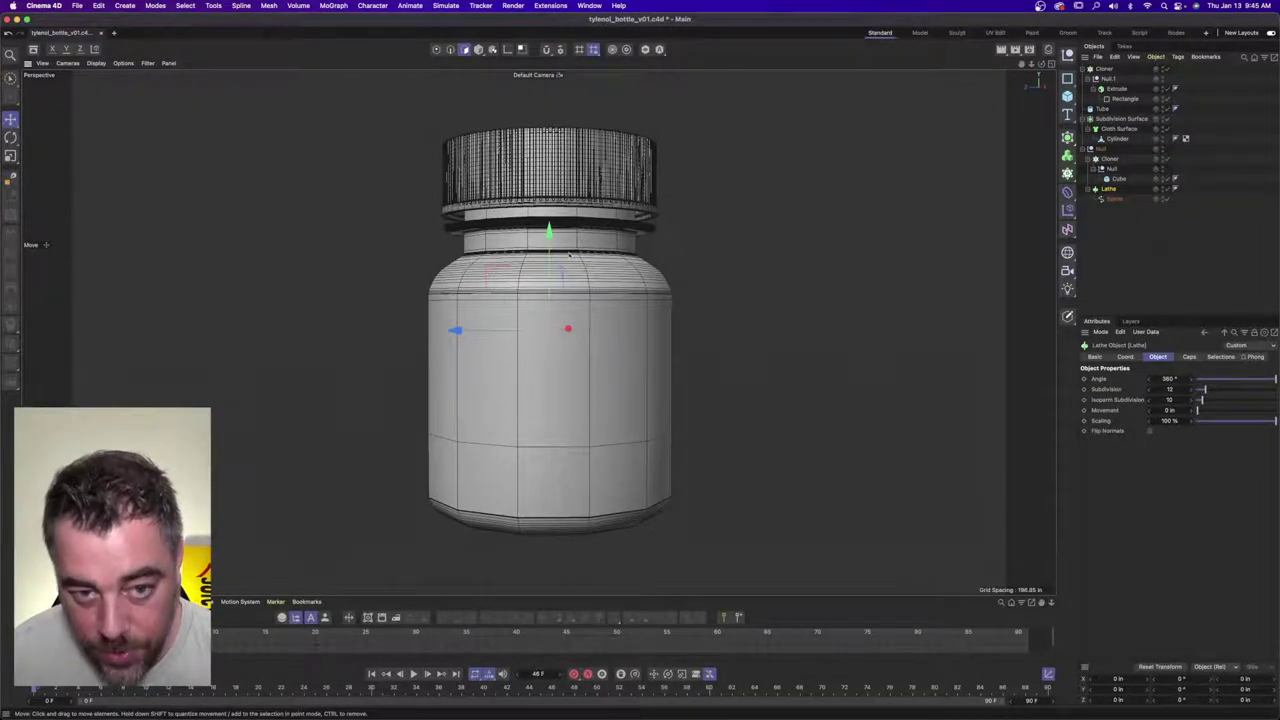
click(1113, 198)
click(1168, 379)
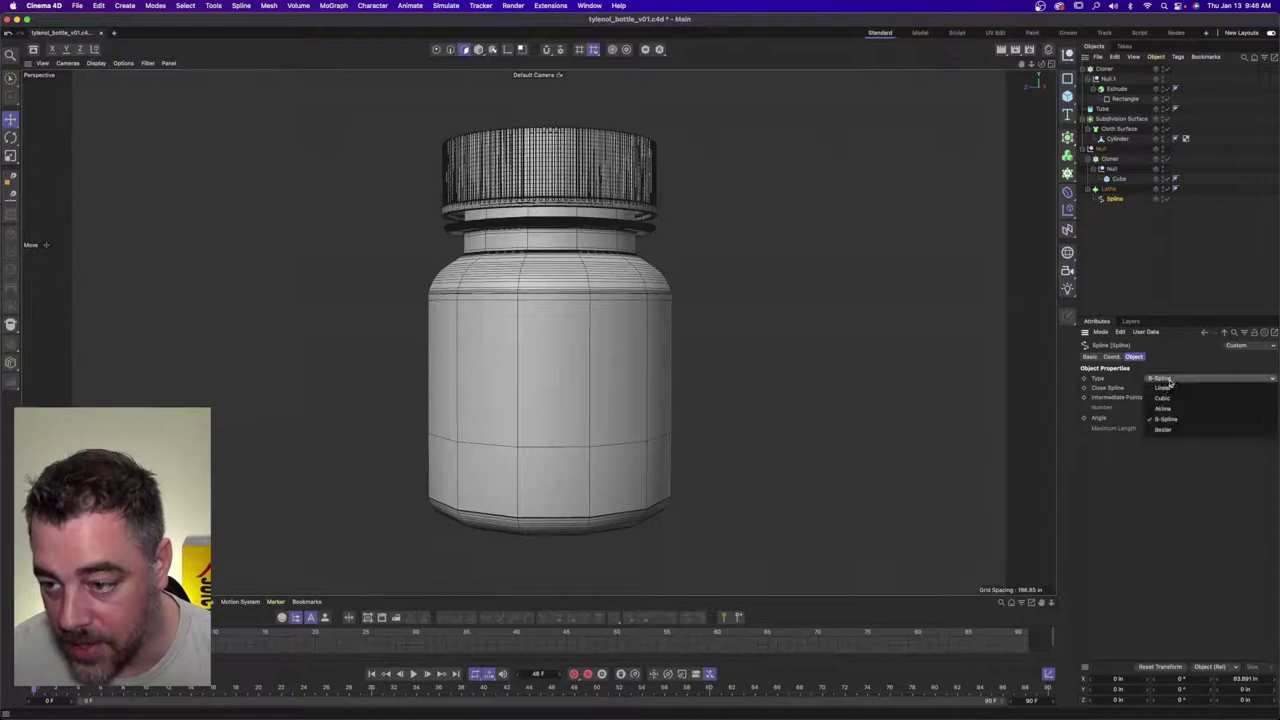
click(1163, 387)
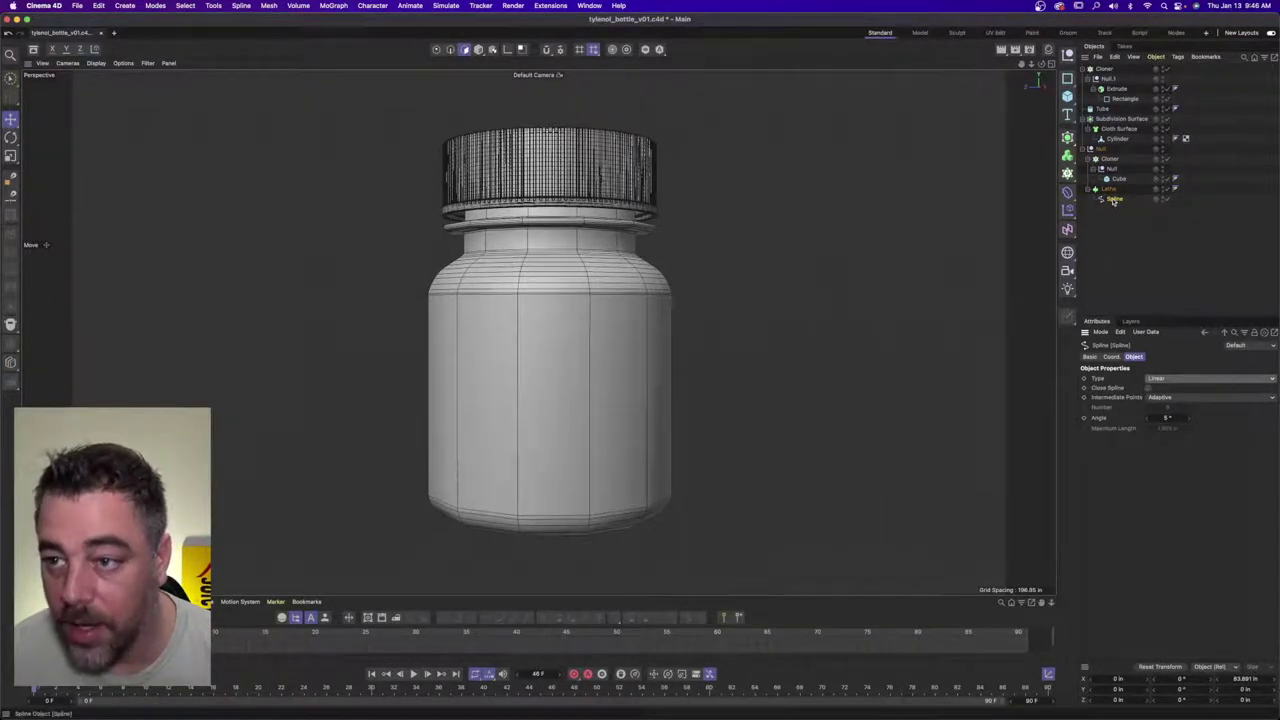
- Check the cap settings of the bottle body's Lathe and convert it into an editable polygon object
click(1108, 189)
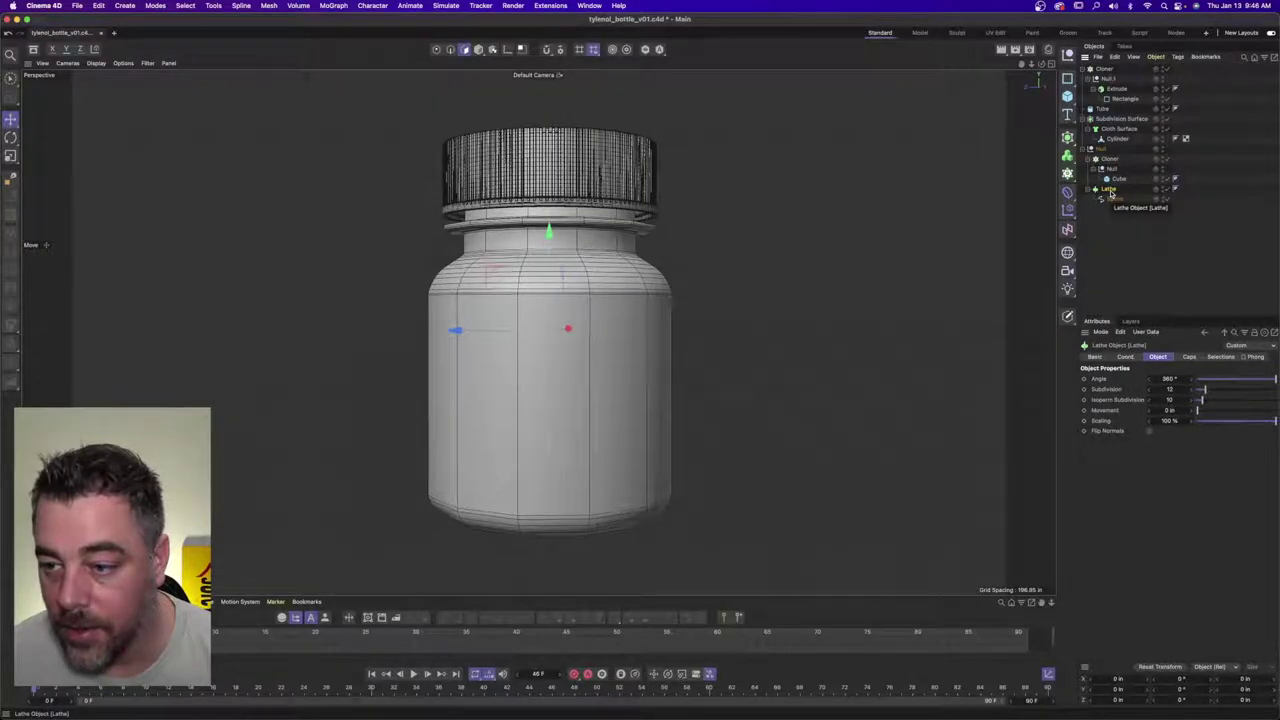
click(1190, 357)
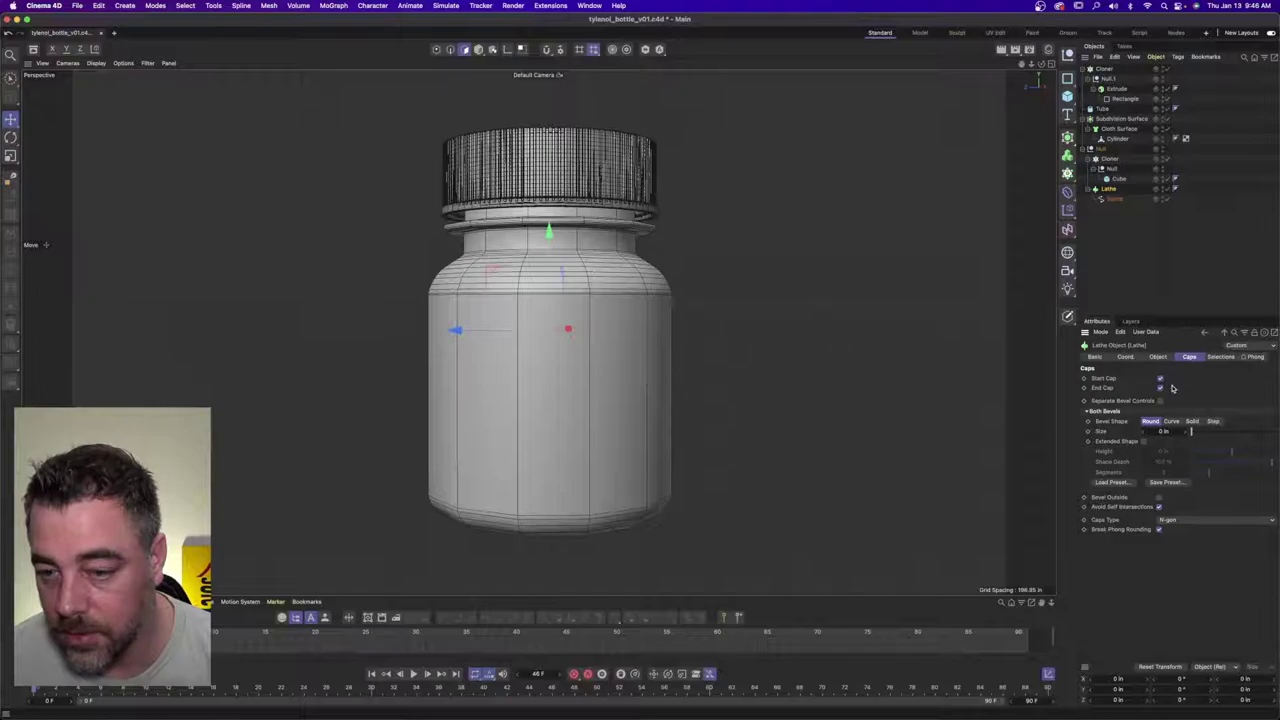
mouse_move(657, 377)
alt+mouse_down()
mouse_move(657, 320)
mouse_move(663, 400)
mouse_move(661, 388)
alt+mouse_up()
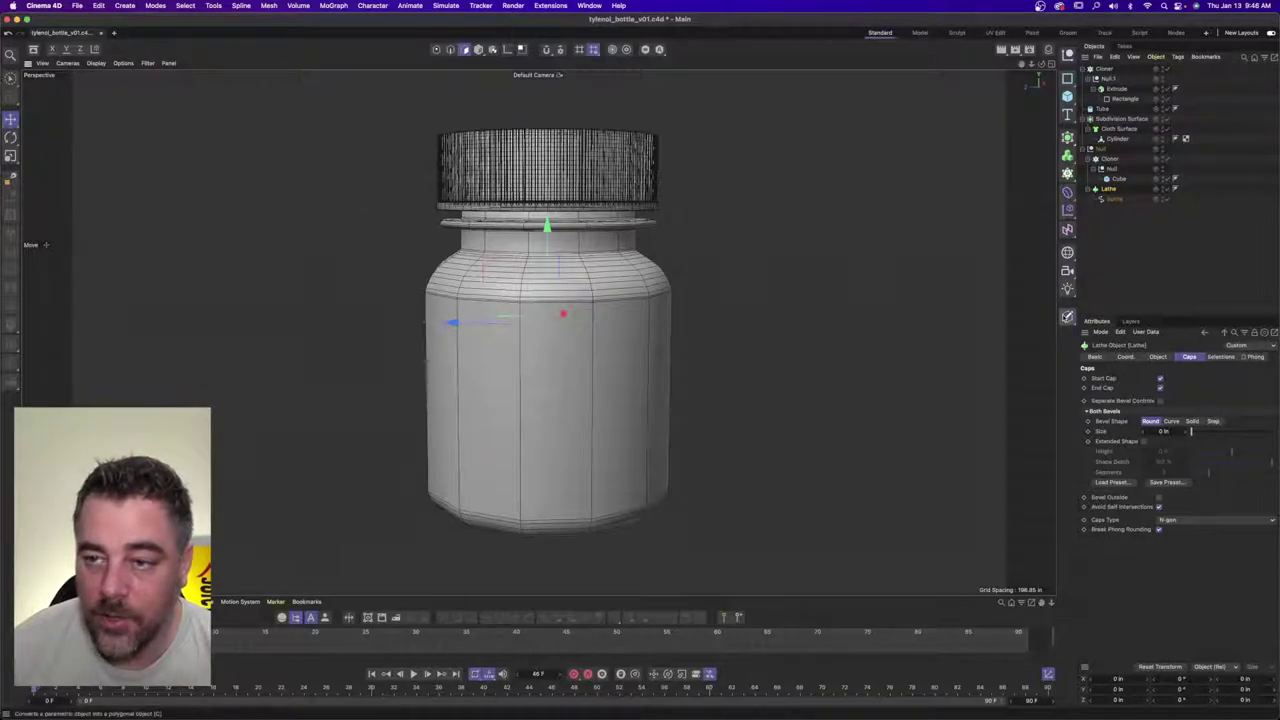
click(1067, 315)
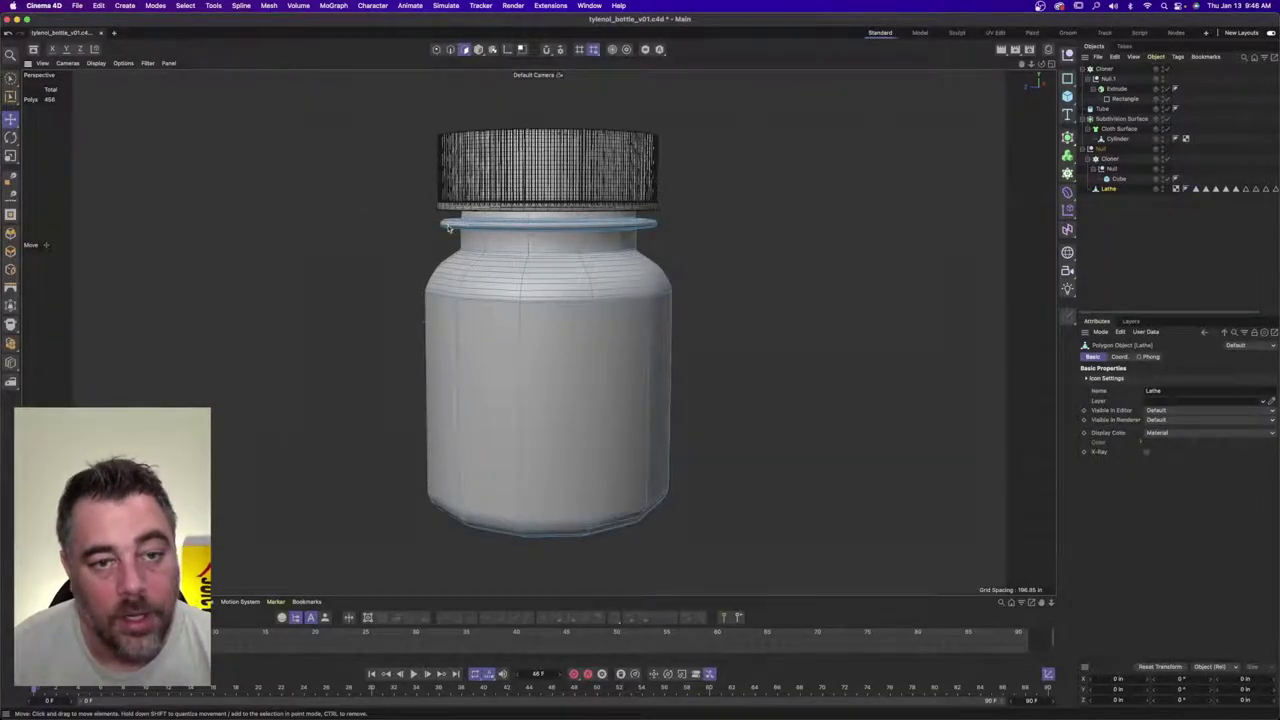
- Select the loop of tall polygons around the bottle body's straight side wall with Loop Selection
alt+drag(492, 276, 526, 256)
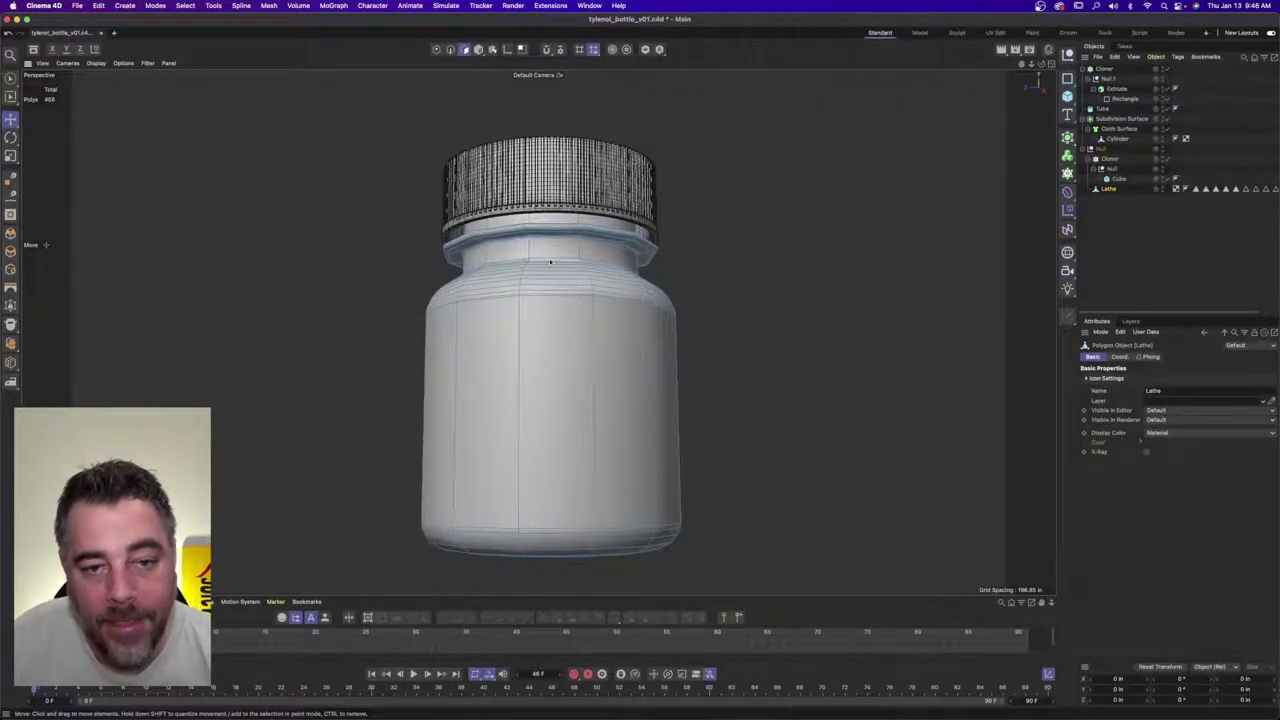
click(187, 6)
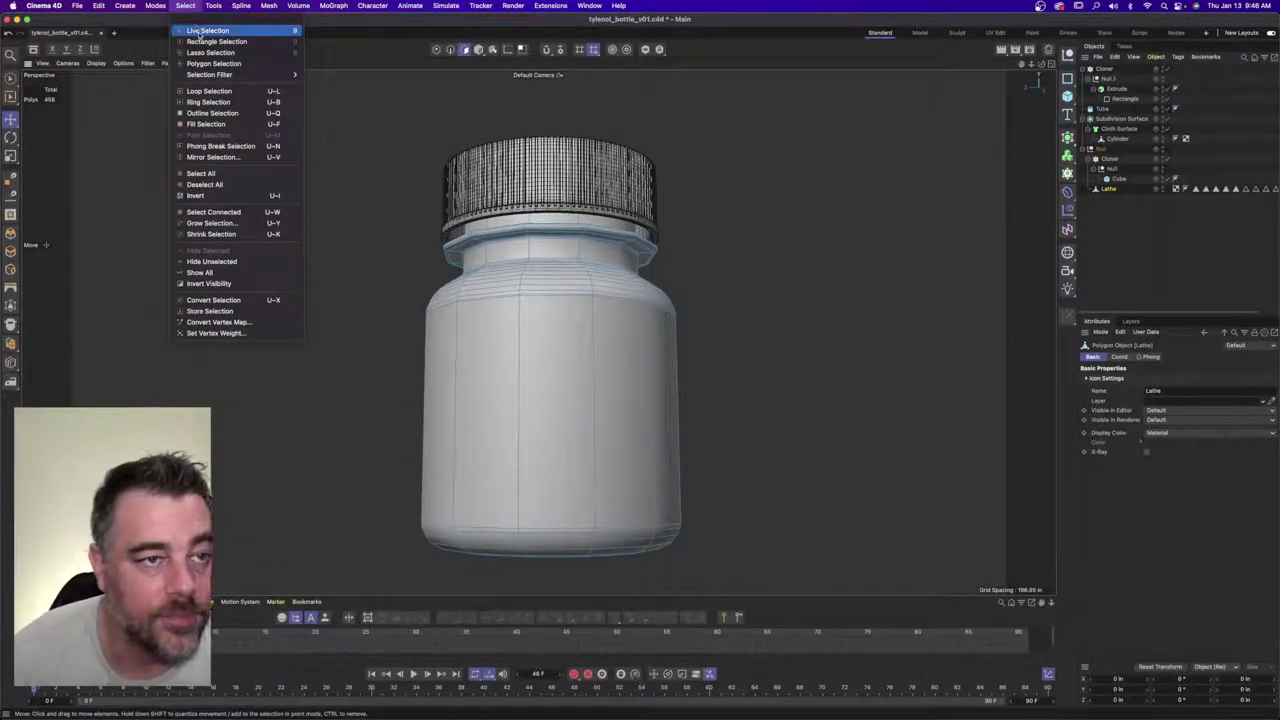
click(222, 93)
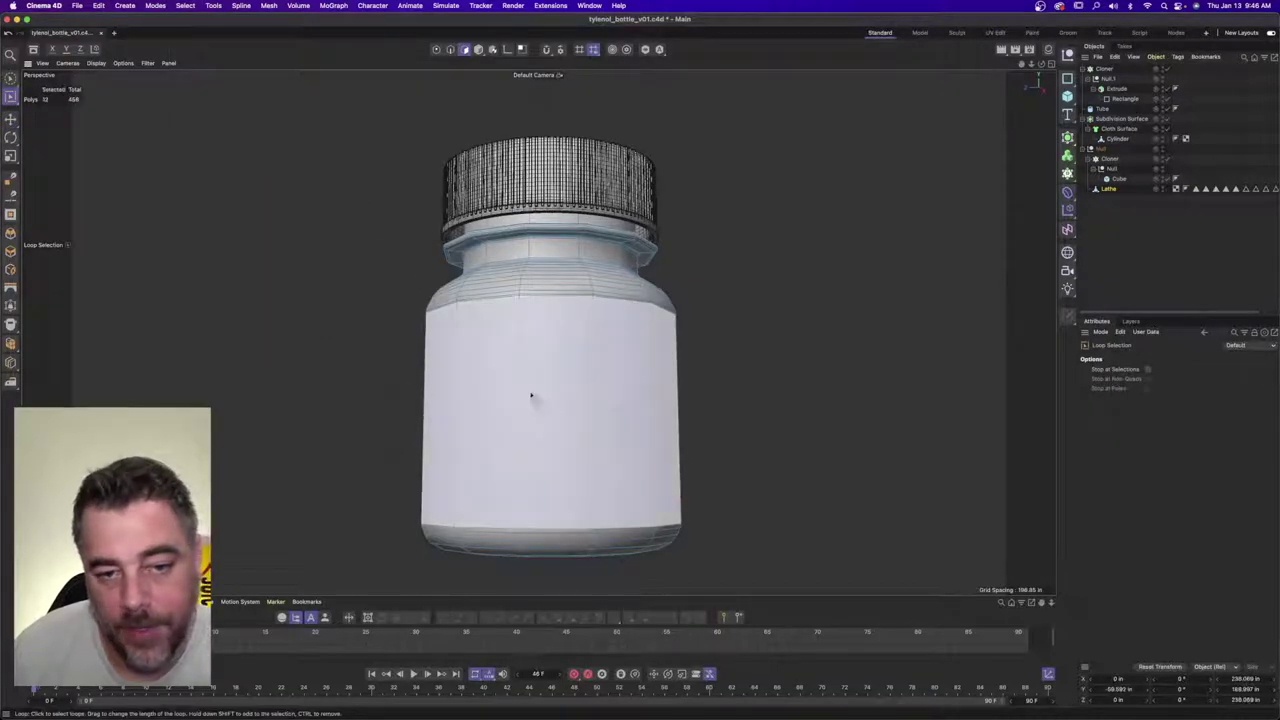
click(529, 400)
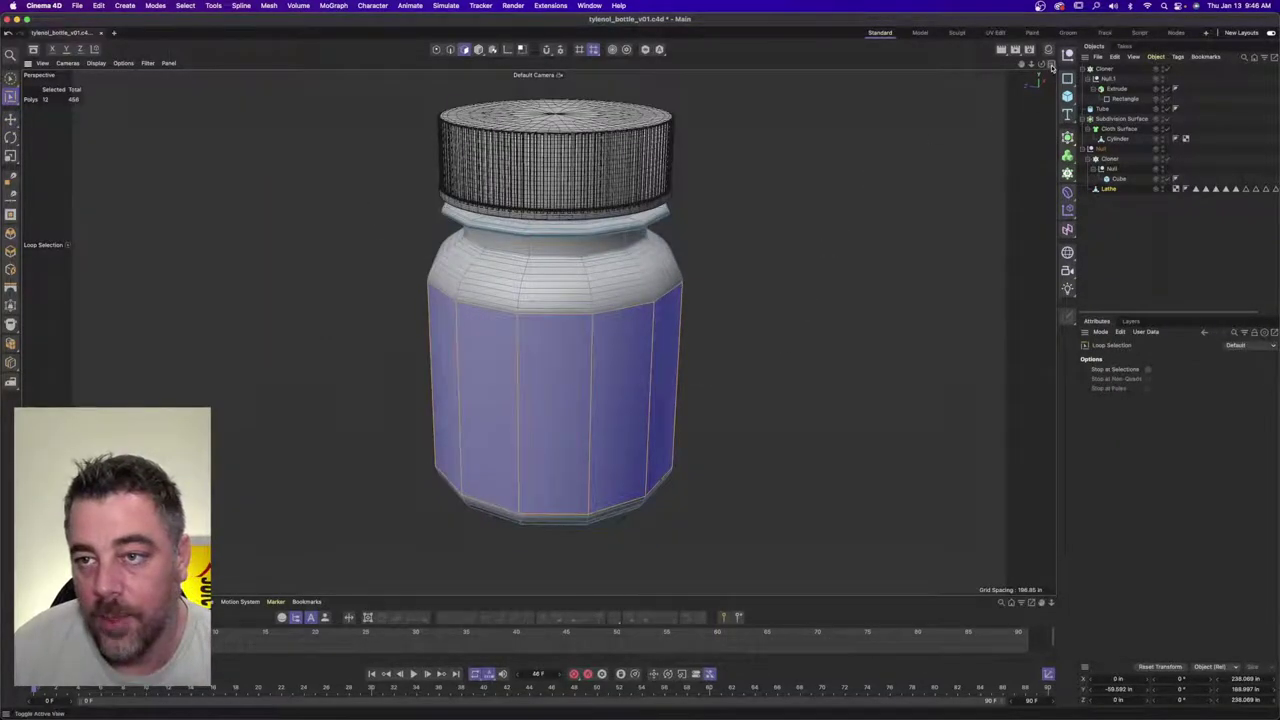
- Show the Material Manager beside the Perspective view
click(1049, 63)
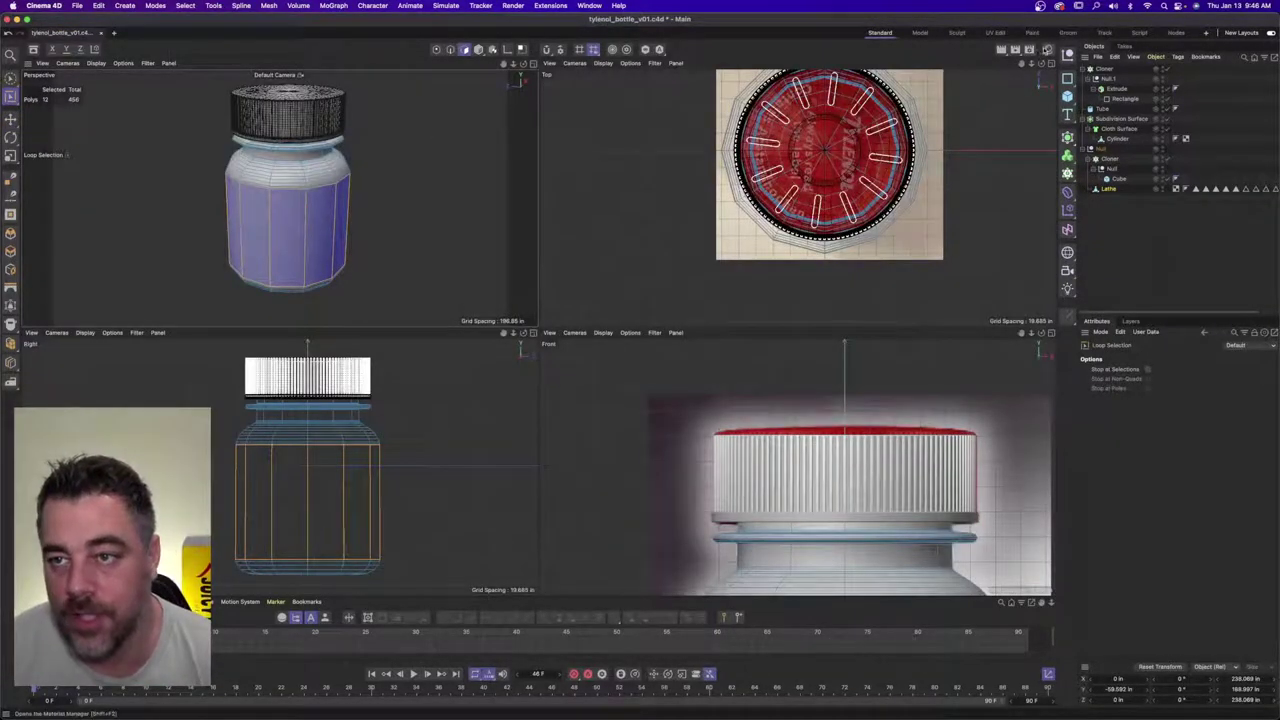
click(521, 63)
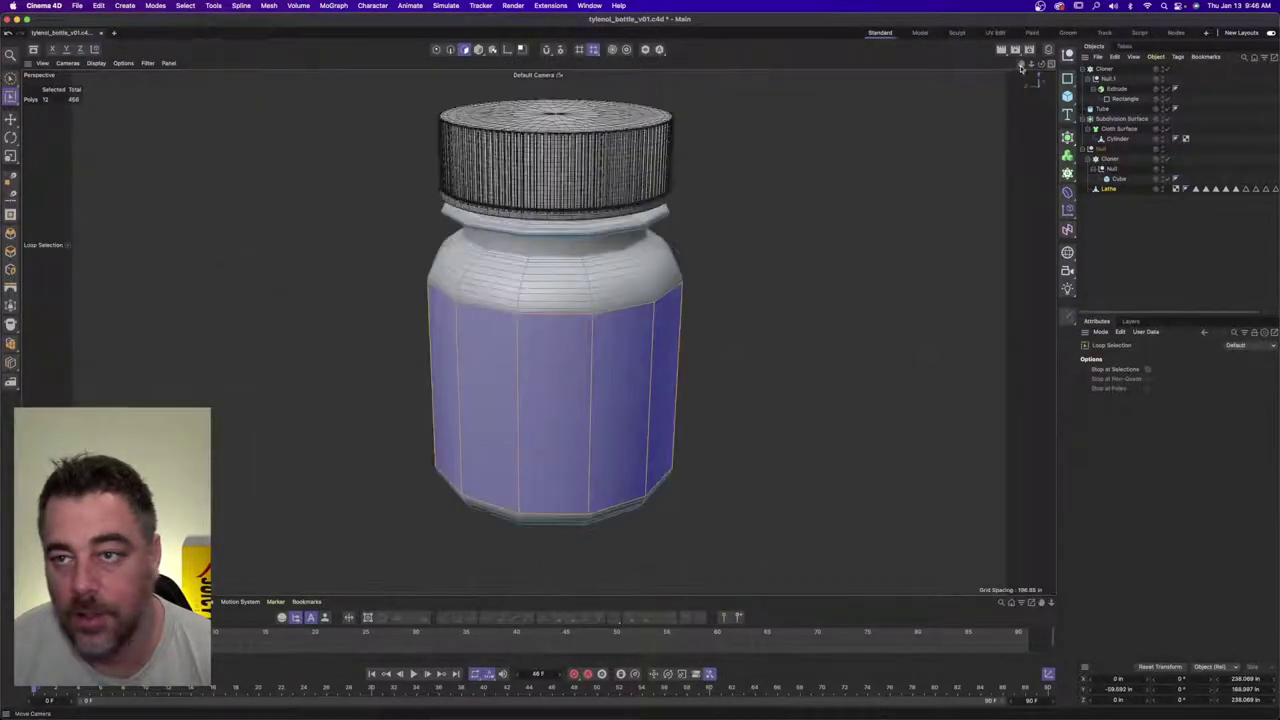
click(1049, 50)
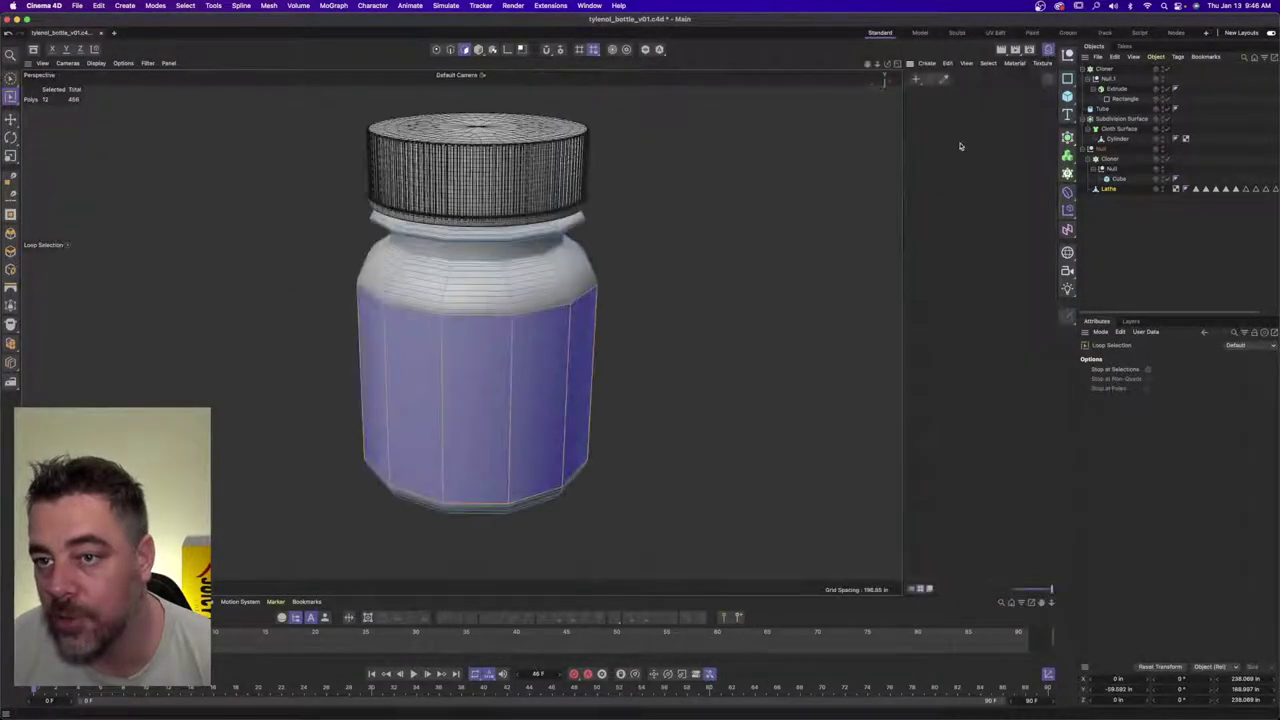
- Switch to Finder, preview label_v01.png in the tylenol_bottle folder, and create a Cinema 4D material from that image
key(super+Tab)
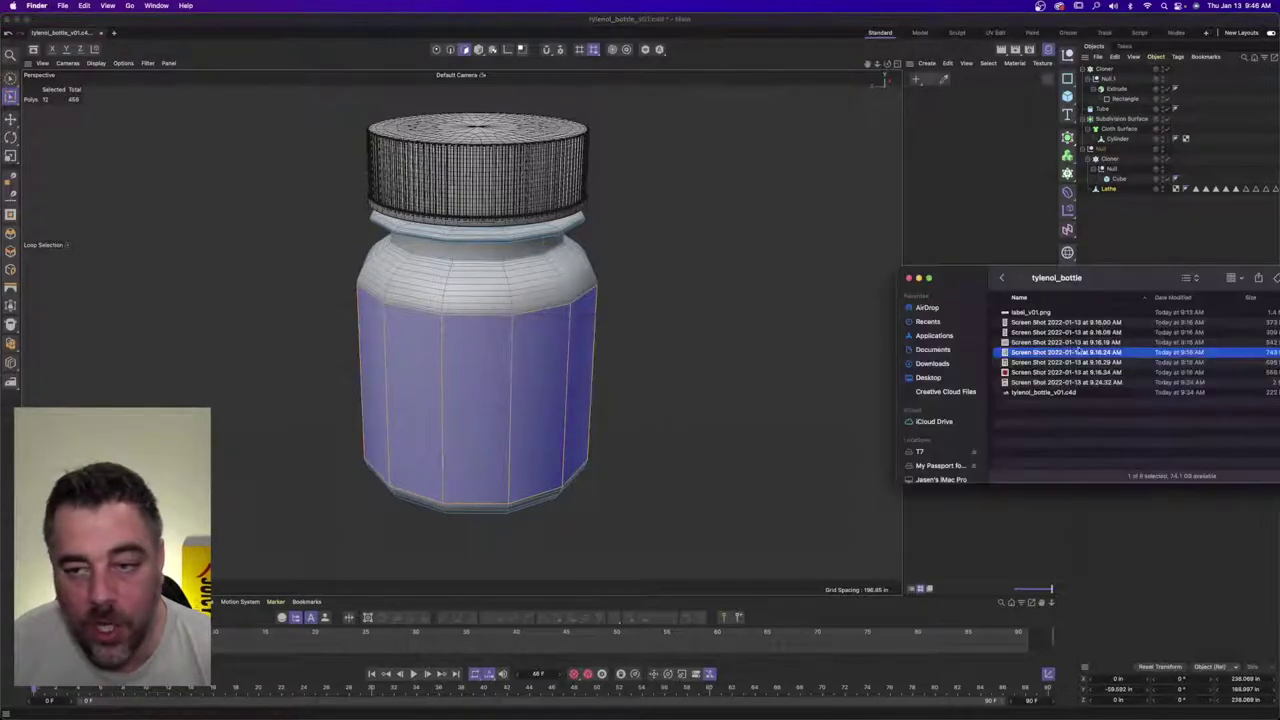
drag(1160, 283, 512, 257)
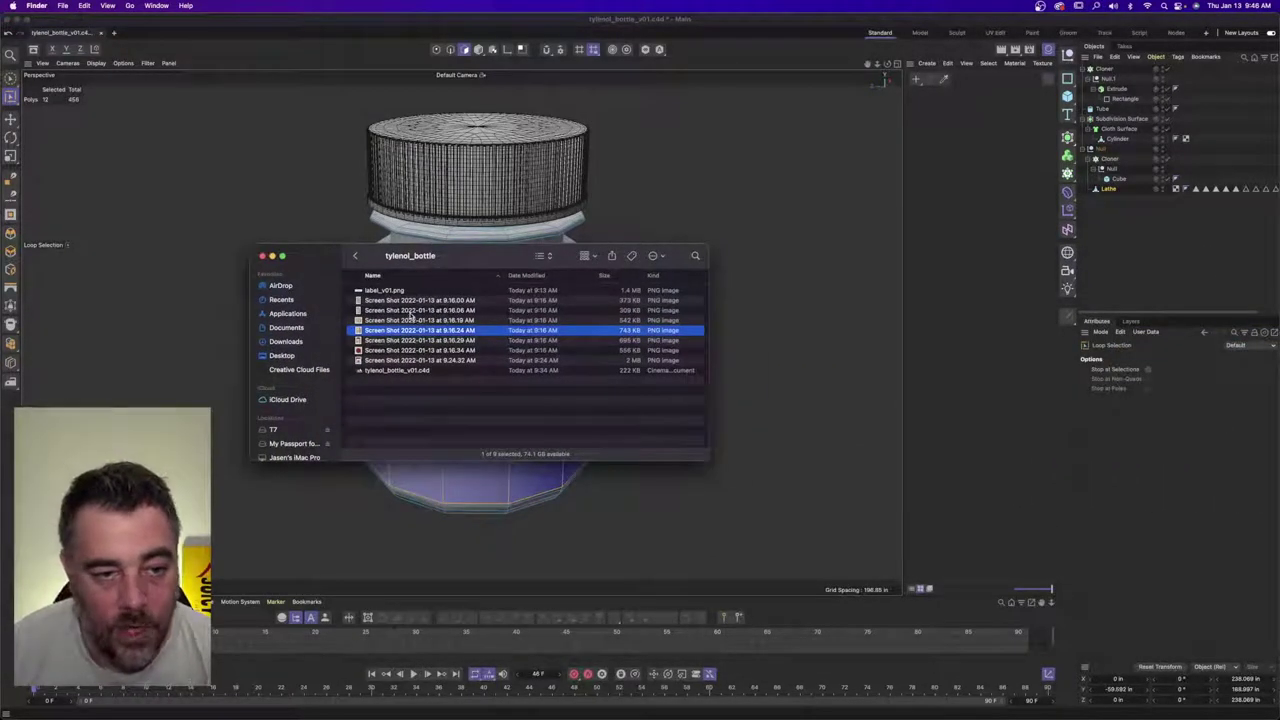
click(393, 290)
key(space)
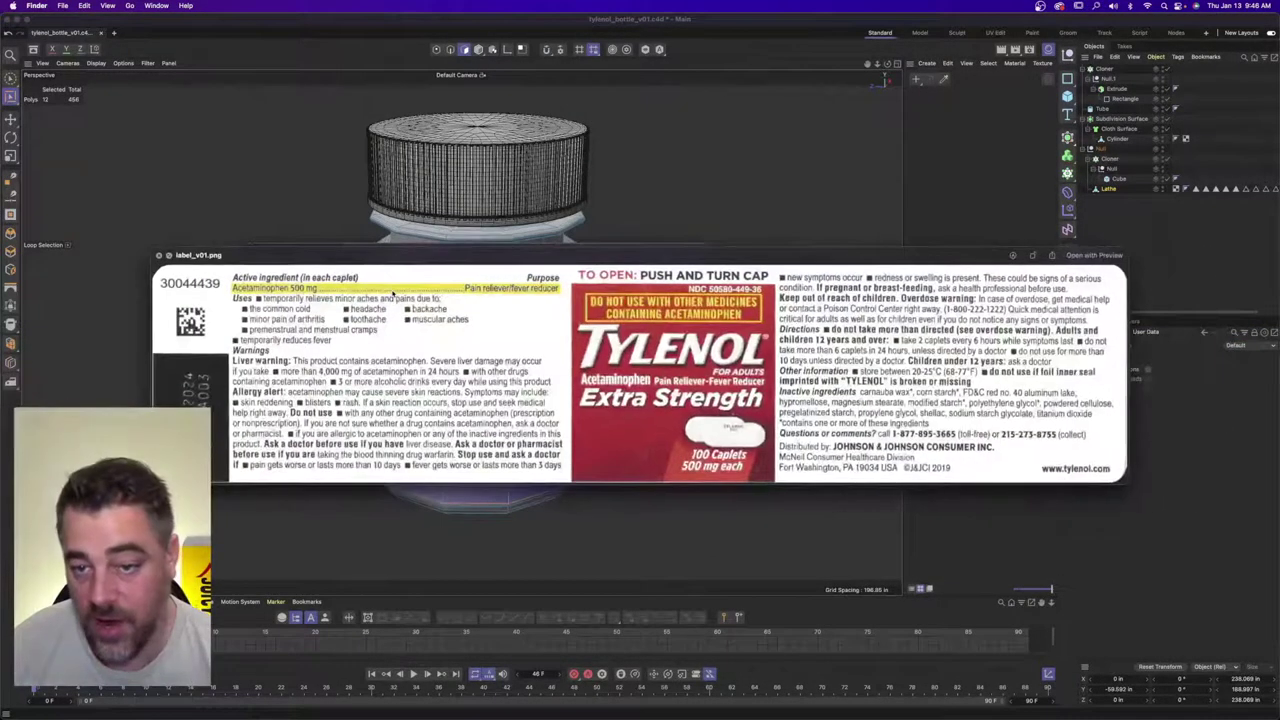
key(space)
drag(388, 292, 982, 140)
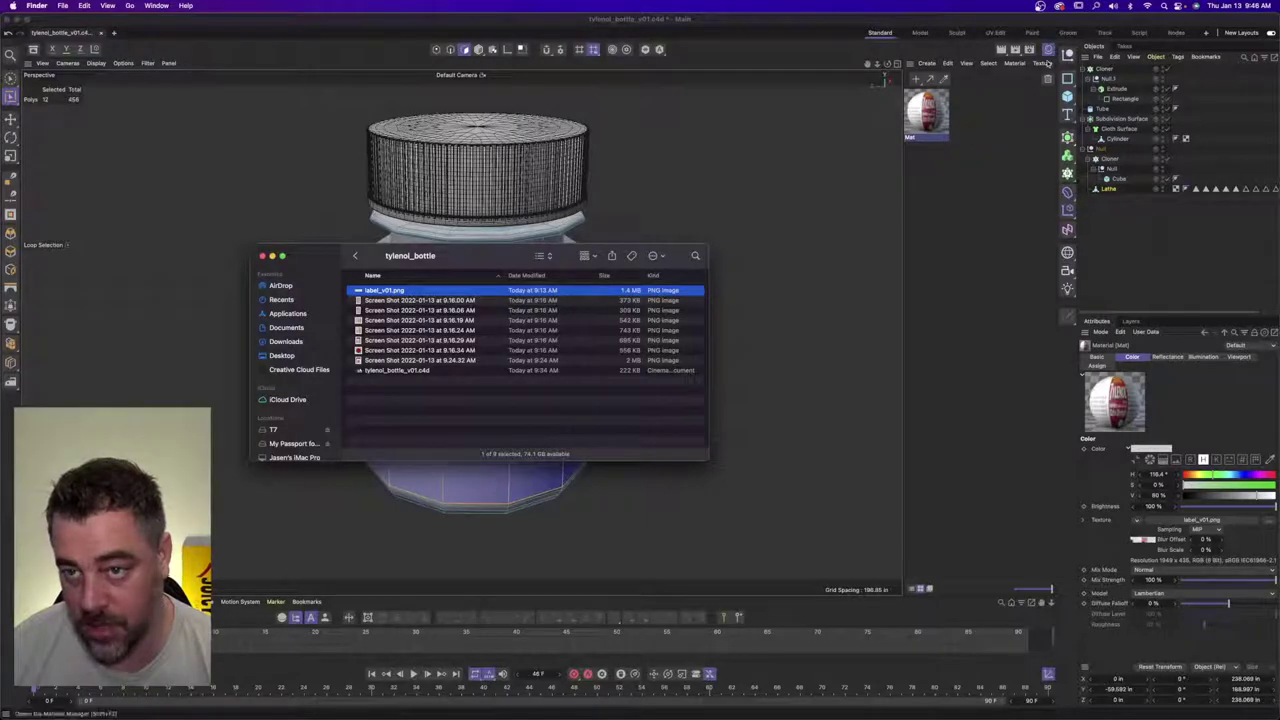
click(980, 135)
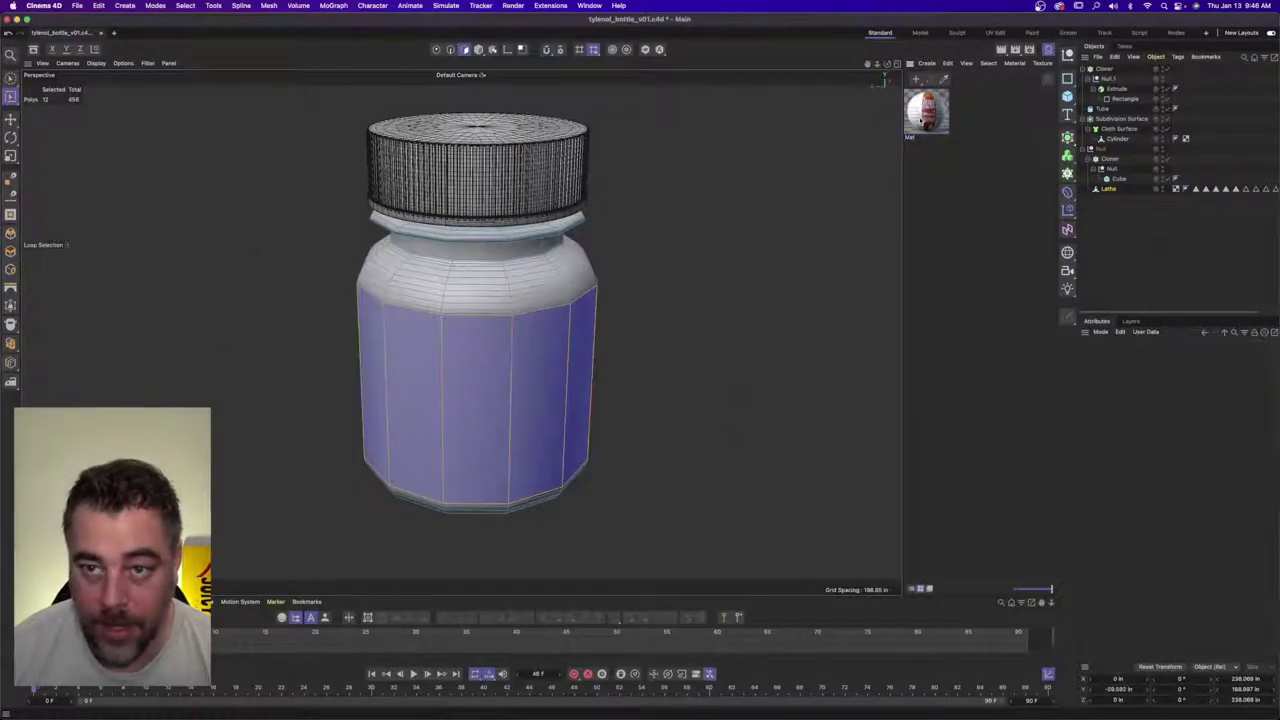
double_click(925, 113)
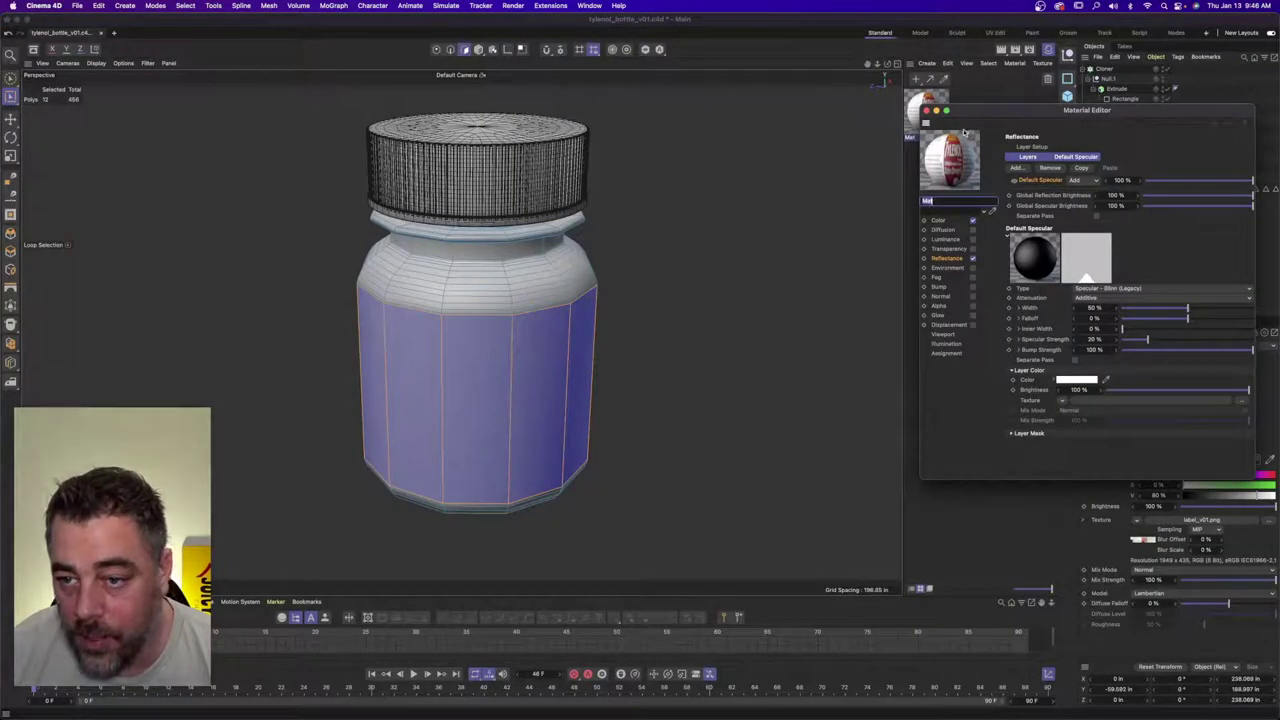
click(927, 111)
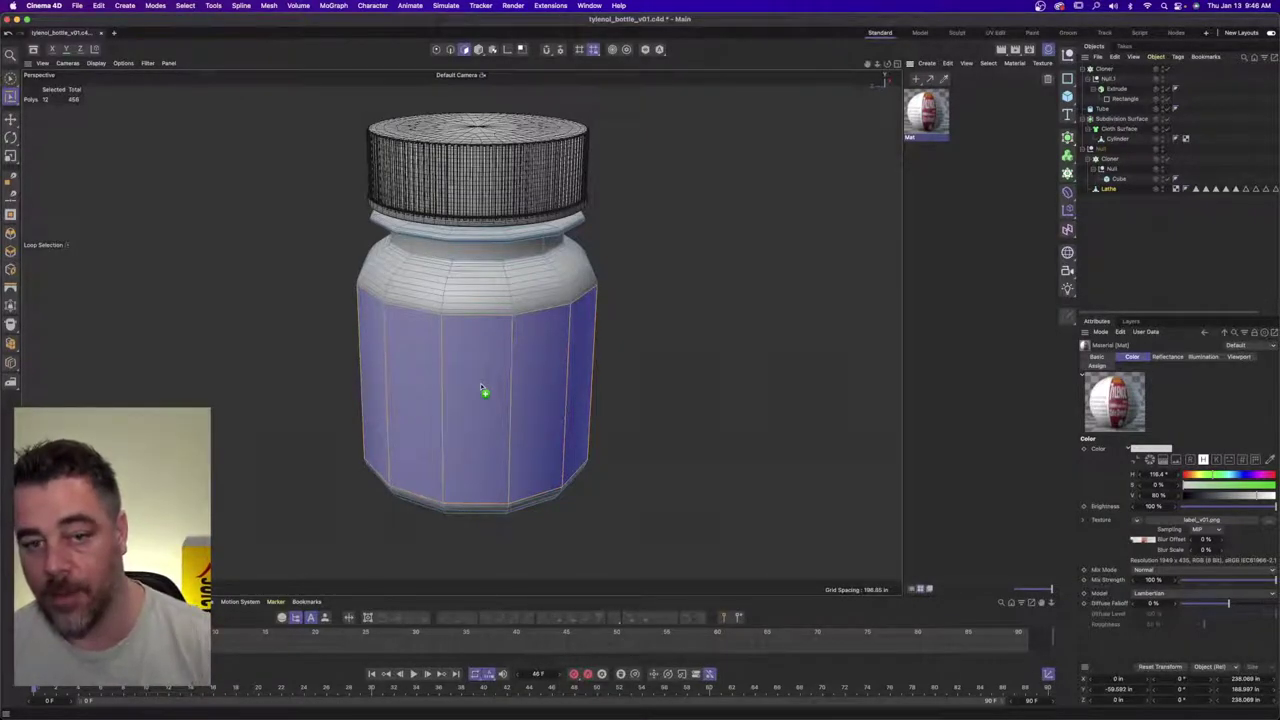
drag(481, 387, 953, 190)
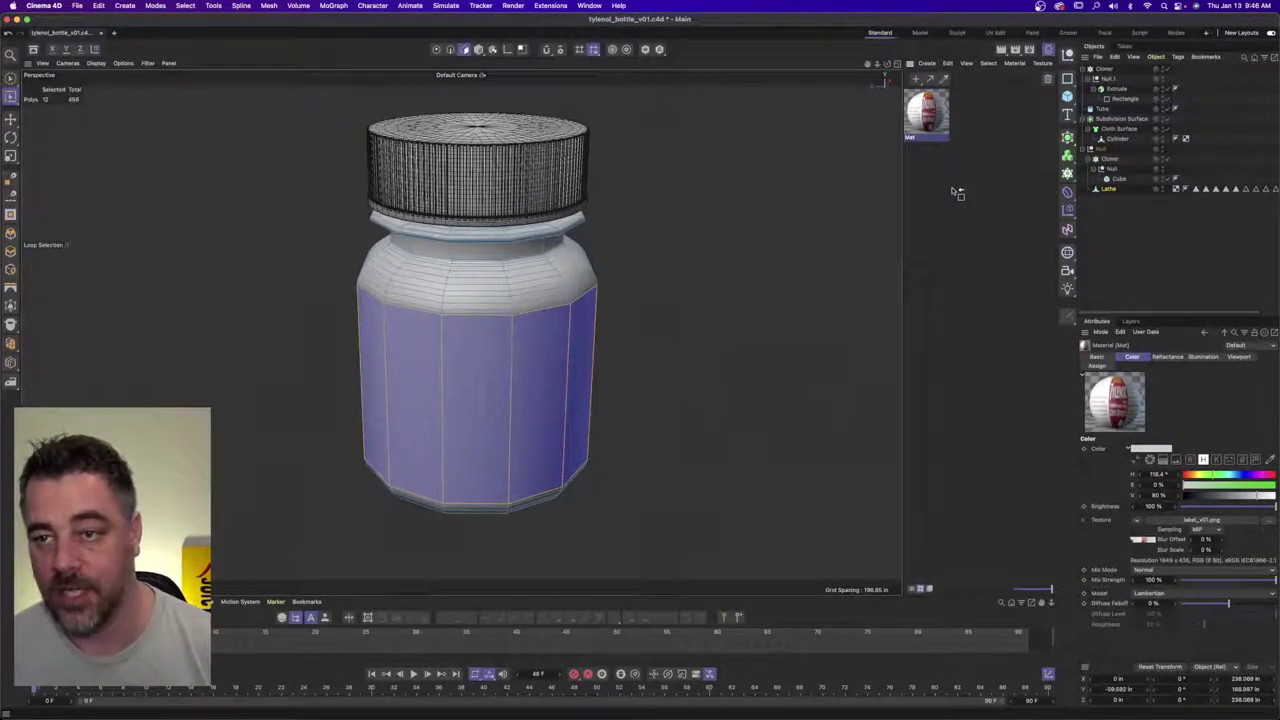
- Delete all the polygon and edge selection tags from the bottle body's Lathe object
click(1204, 190)
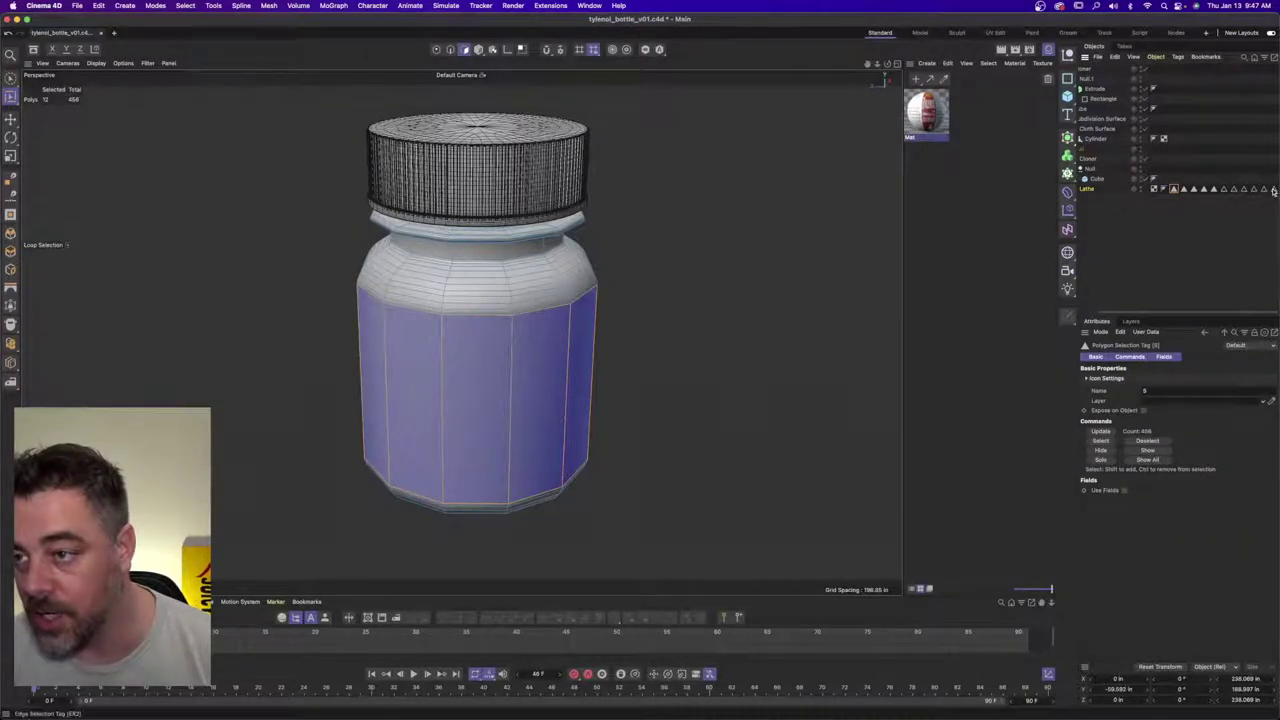
shift+click(1274, 190)
key(Delete)
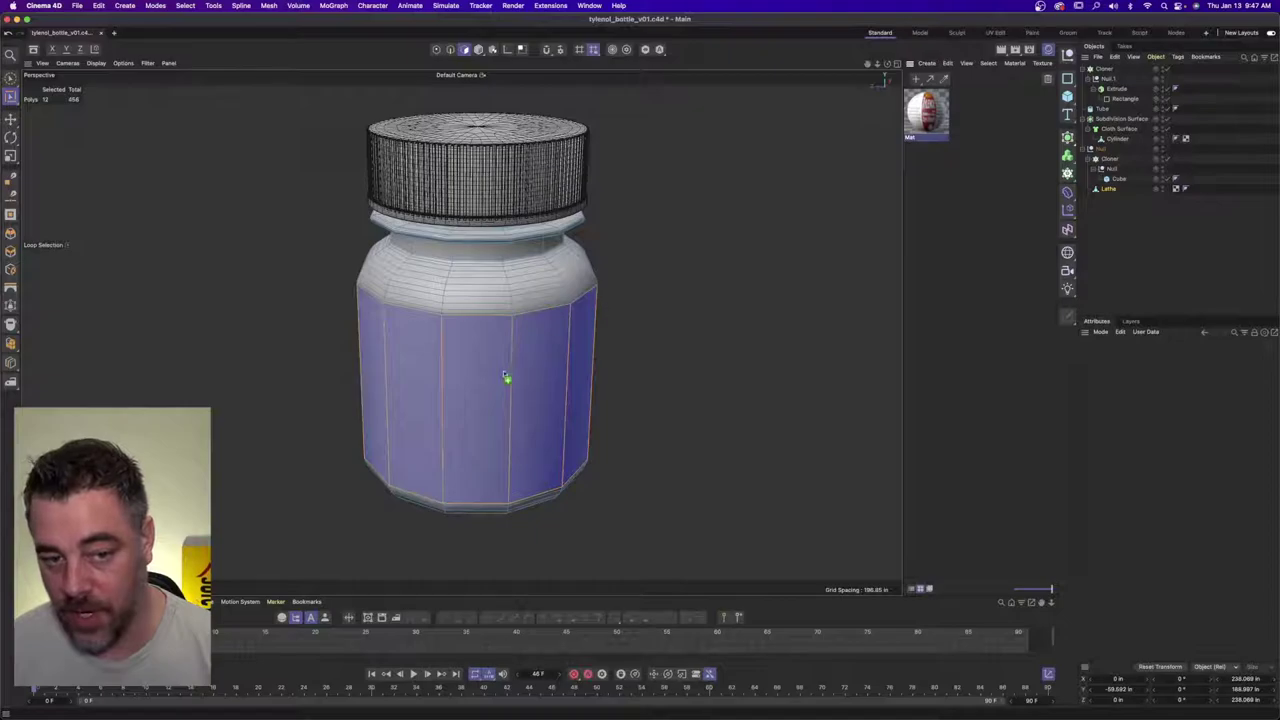
- Apply the label material to the selected side-wall polygons and inspect its tags and how the label wraps the bottle
drag(506, 377, 506, 377)
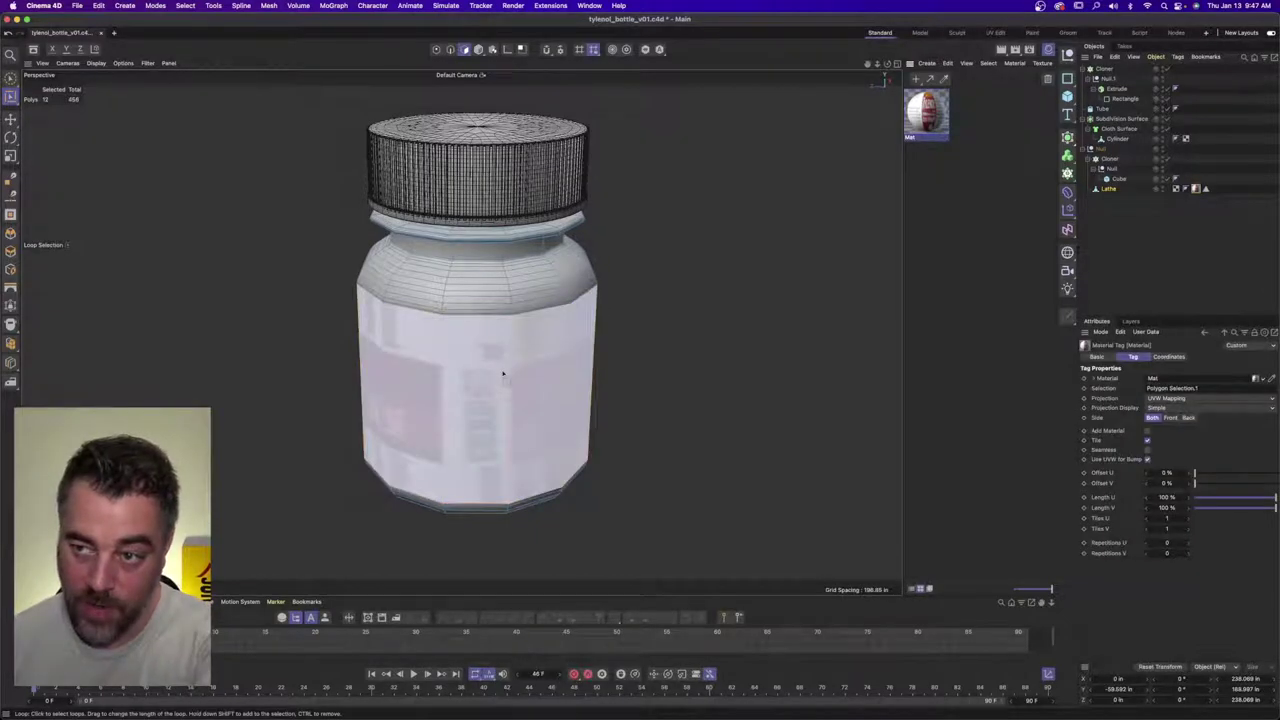
click(1196, 189)
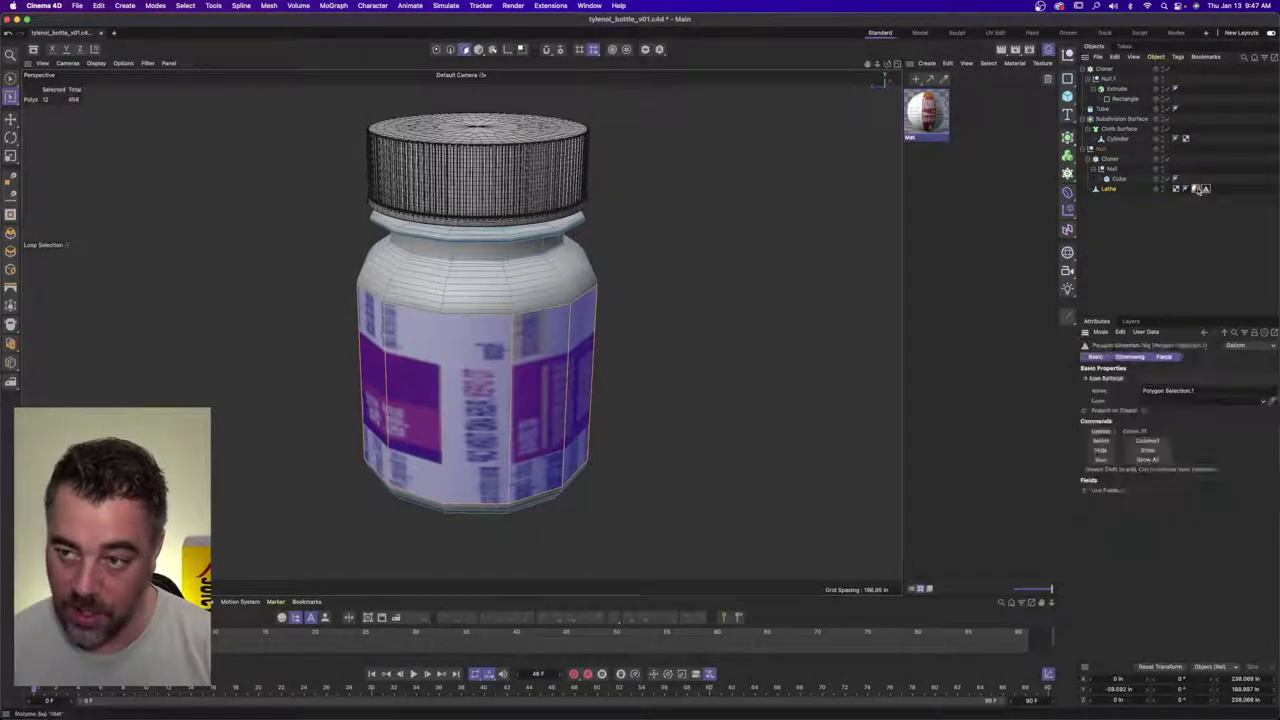
click(1205, 190)
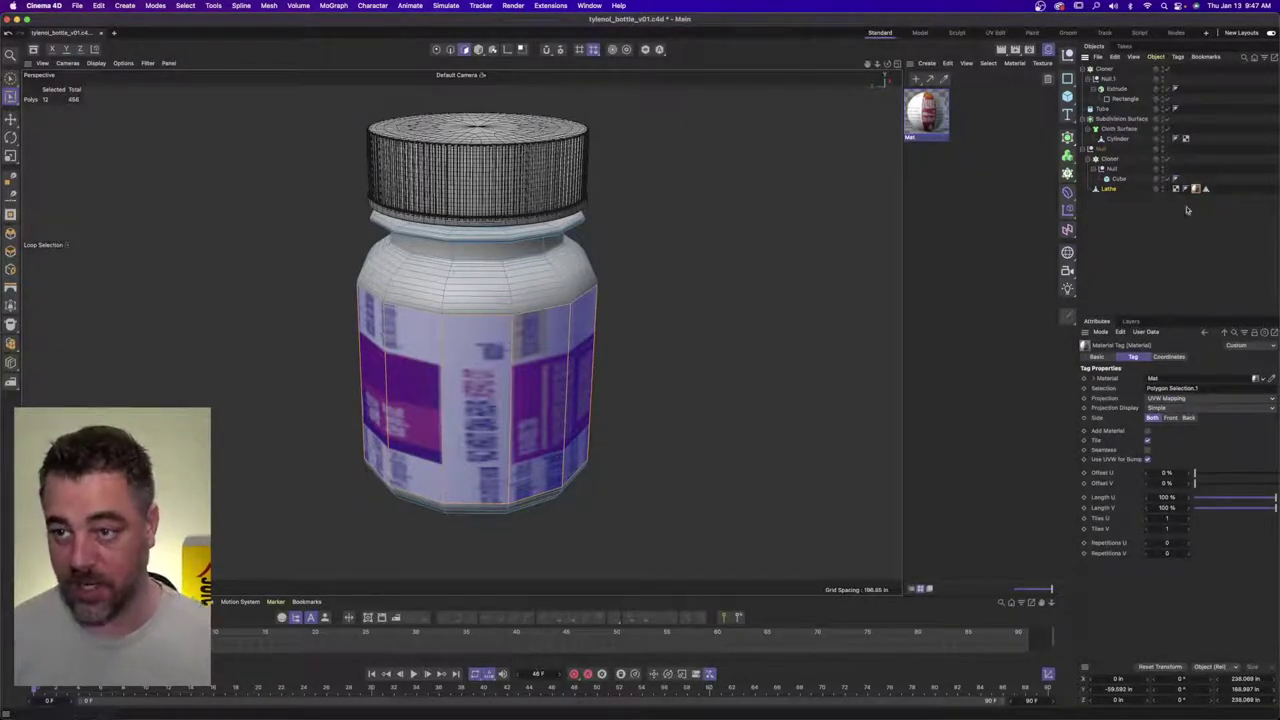
click(1188, 211)
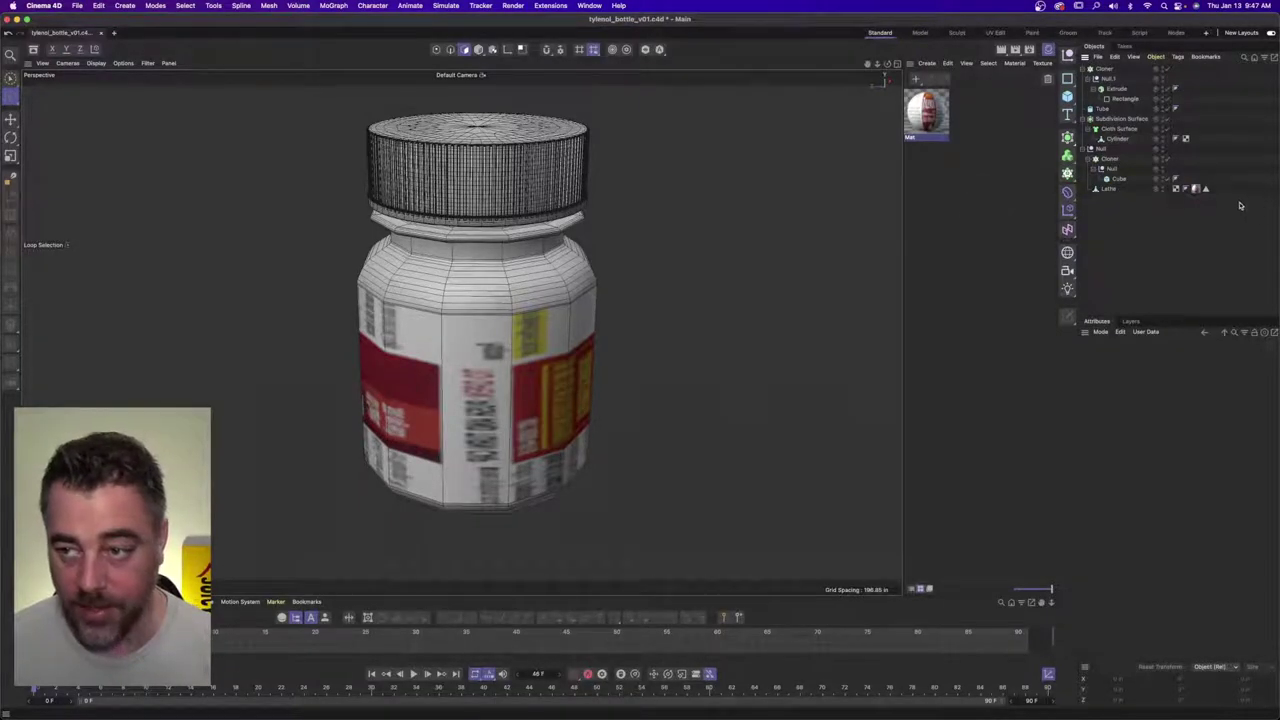
alt+drag(546, 381, 680, 278)
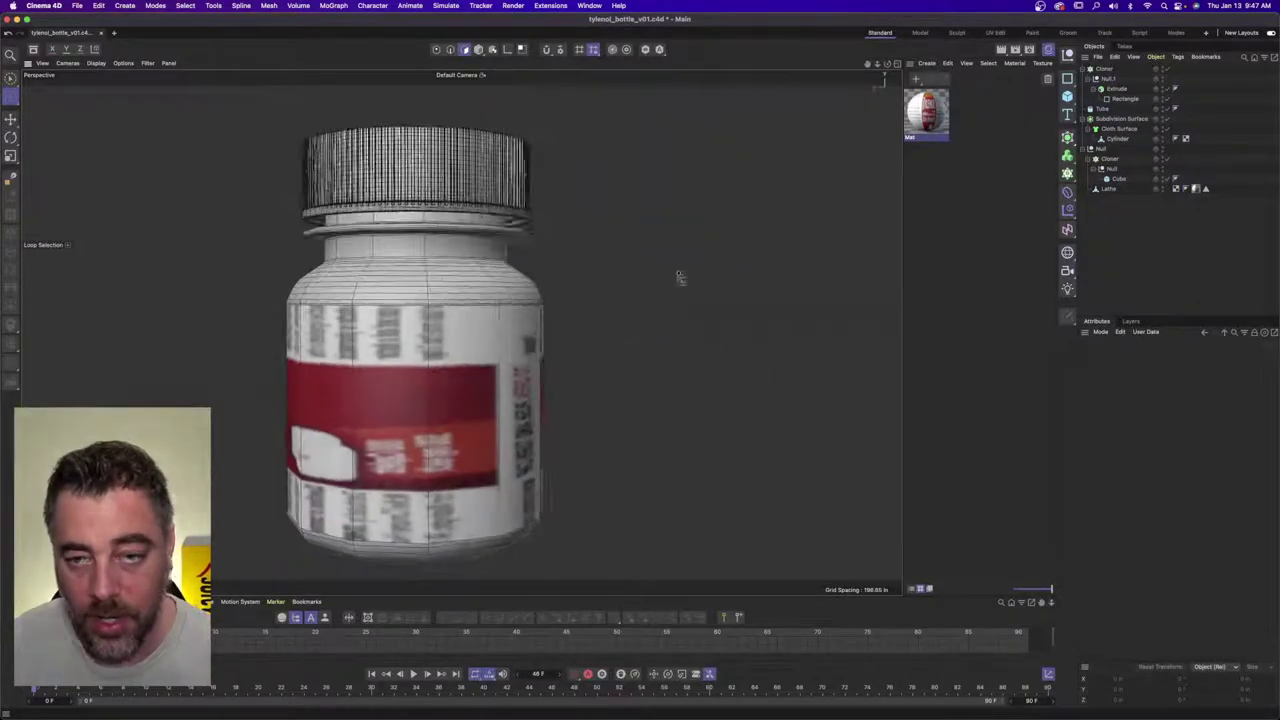
alt+right_drag(679, 275, 547, 321)
alt+middle_drag(547, 321, 612, 283)
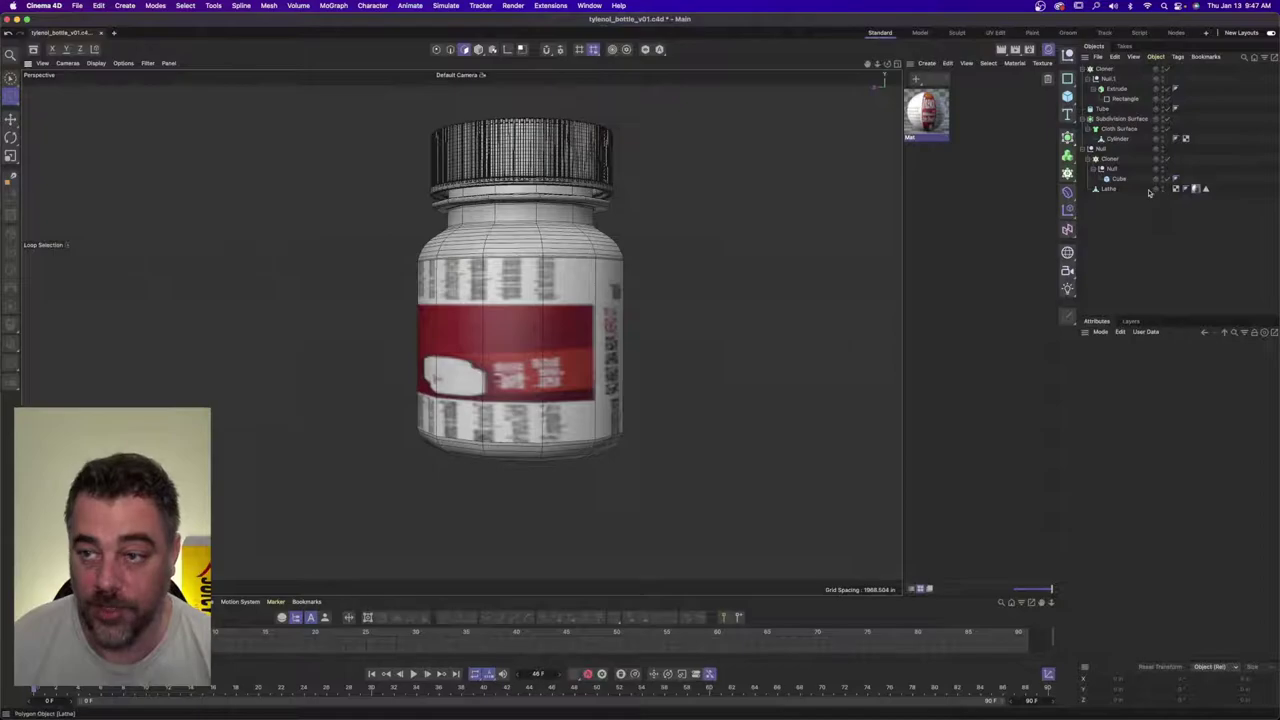
- Set the projection of the label's material tag on the bottle body to Cylindrical
click(1196, 188)
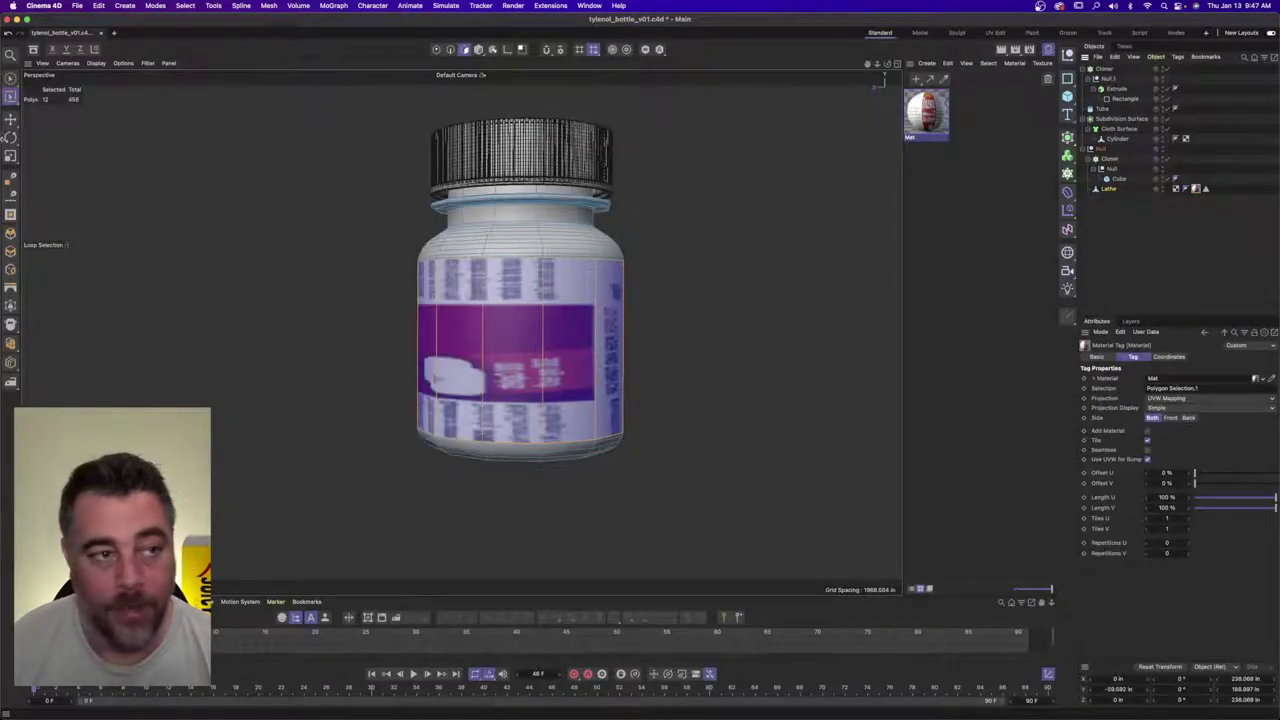
key(e)
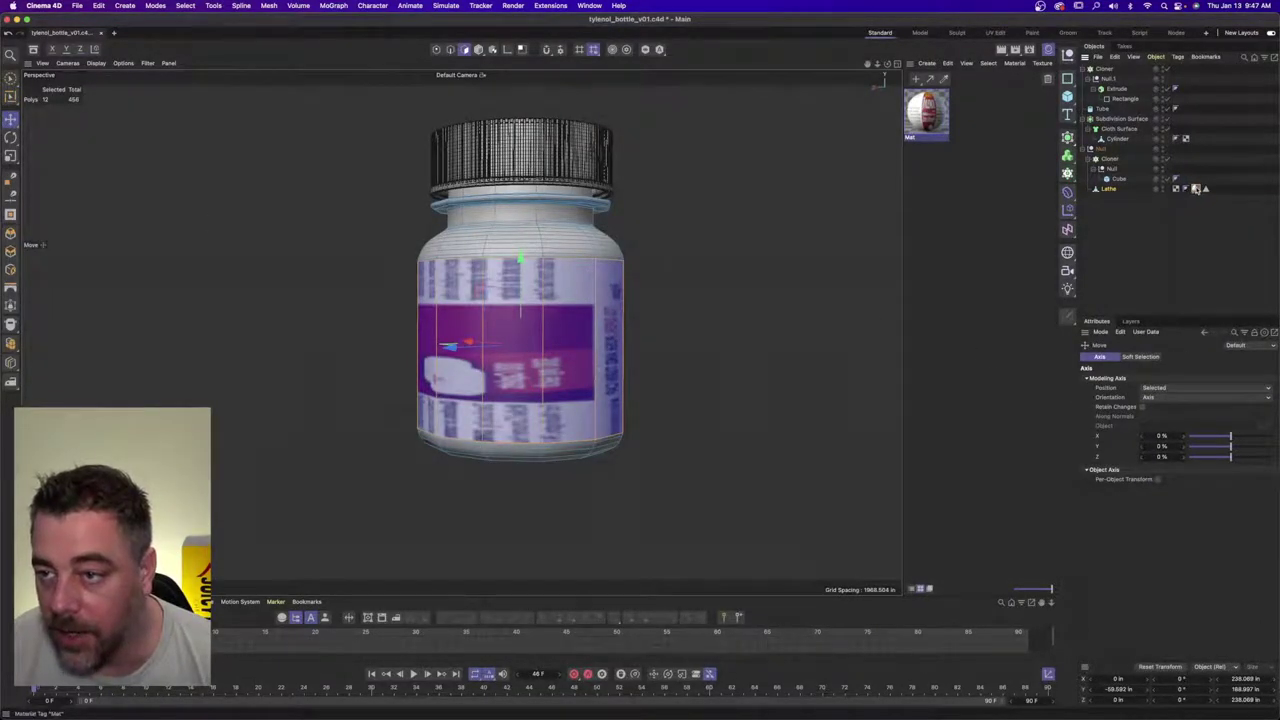
click(1196, 188)
click(1180, 399)
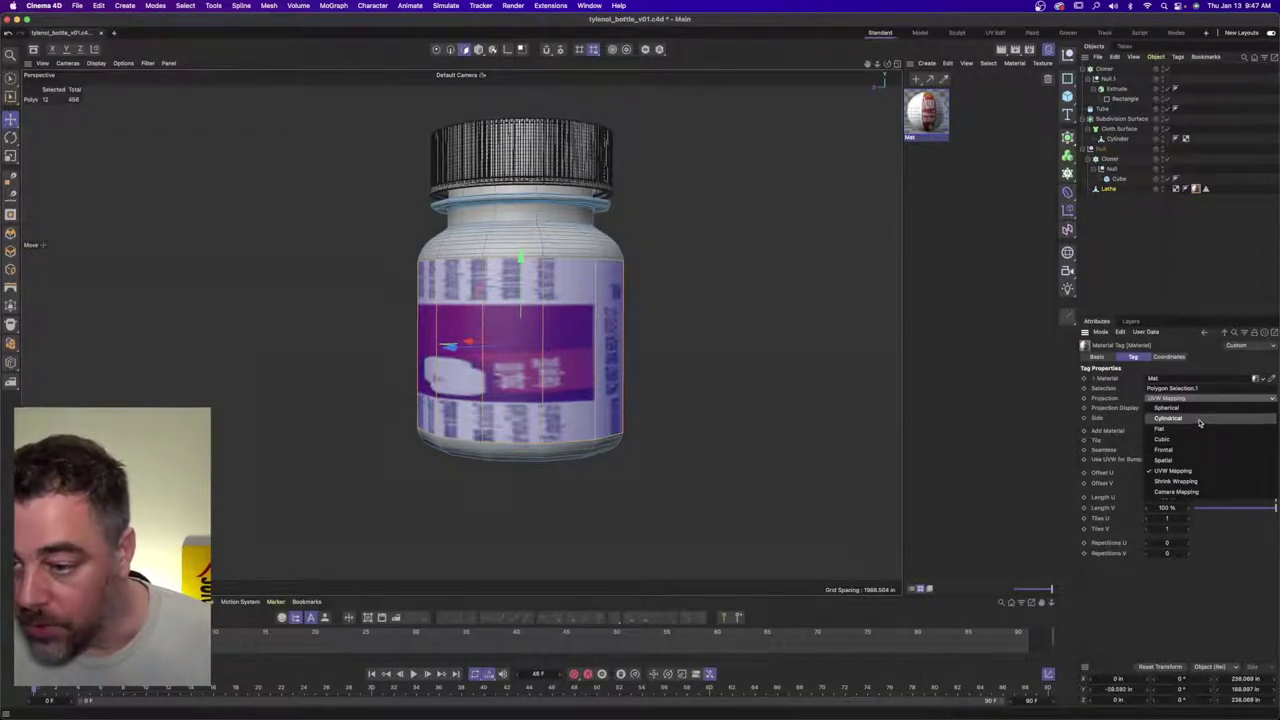
click(1188, 418)
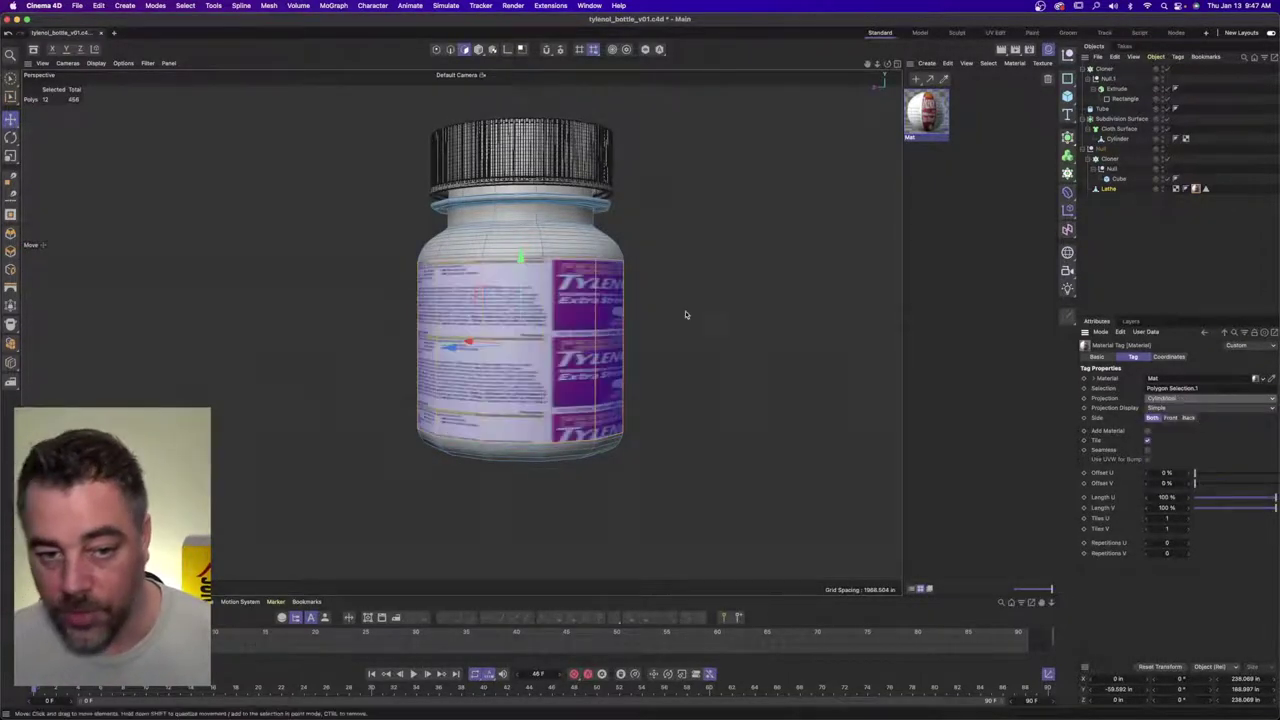
- Fit the cylindrical label projection to the bottle body object and inspect how the label wraps around it
click(1178, 57)
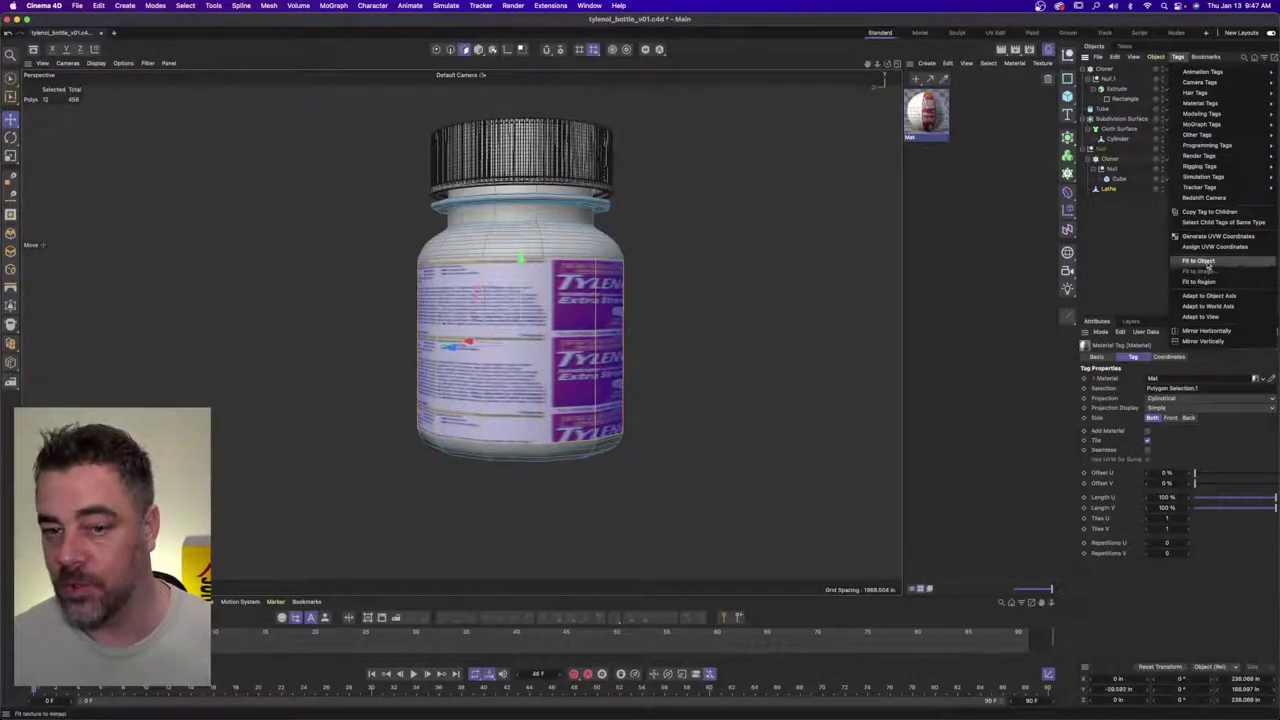
click(1204, 261)
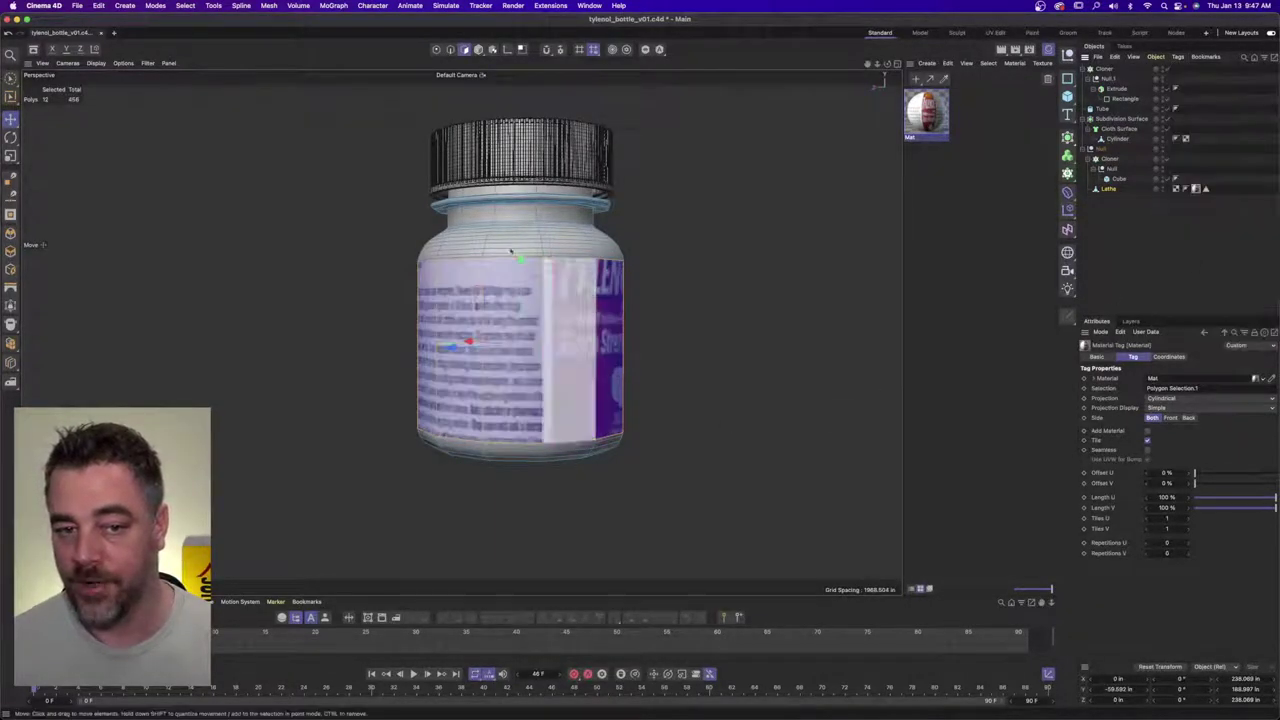
alt+drag(522, 535, 570, 292)
- Scale the label projection vertically down to about 66.6 in in texture mode and turn off tiling in its material tag
key(t)
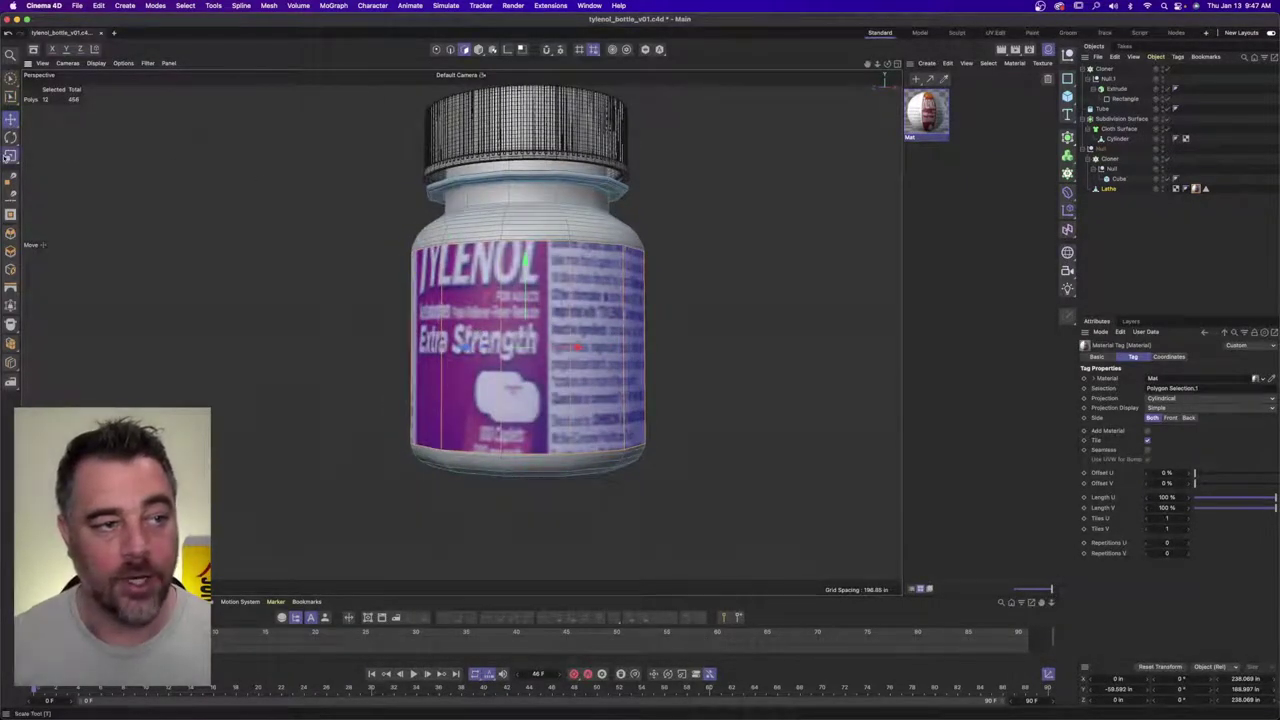
click(492, 49)
alt+drag(573, 269, 522, 258)
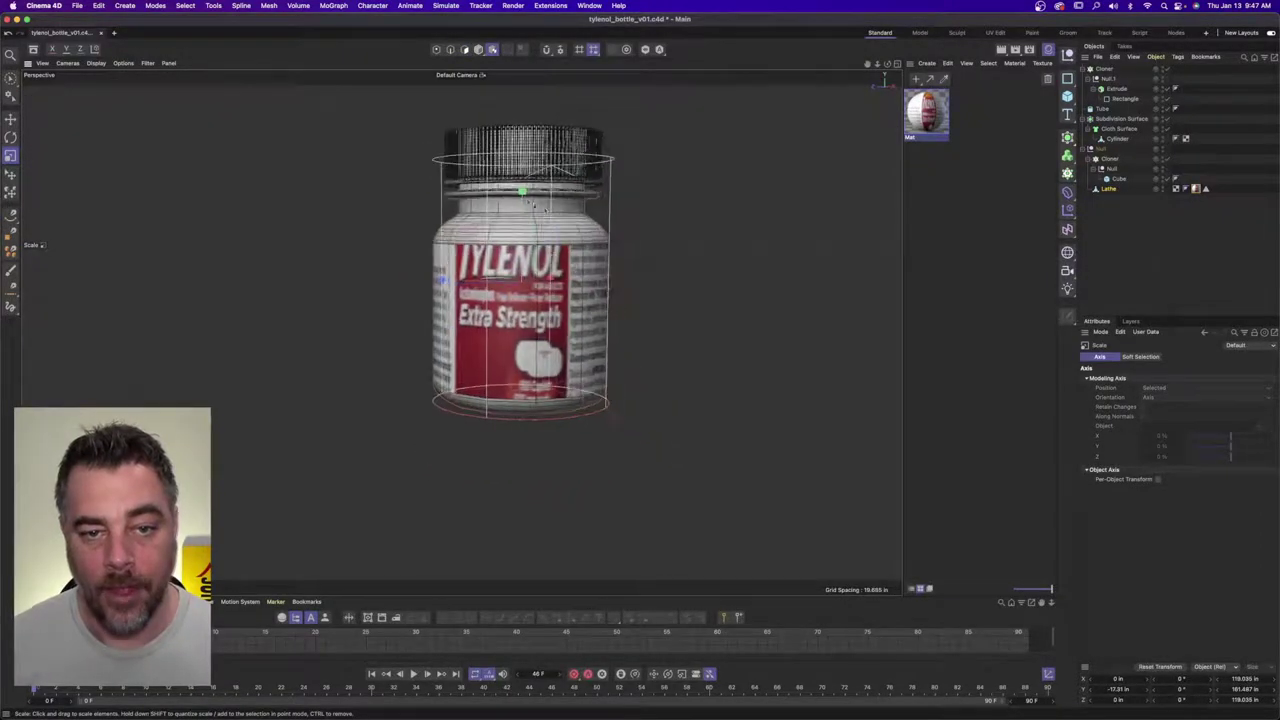
drag(523, 191, 522, 247)
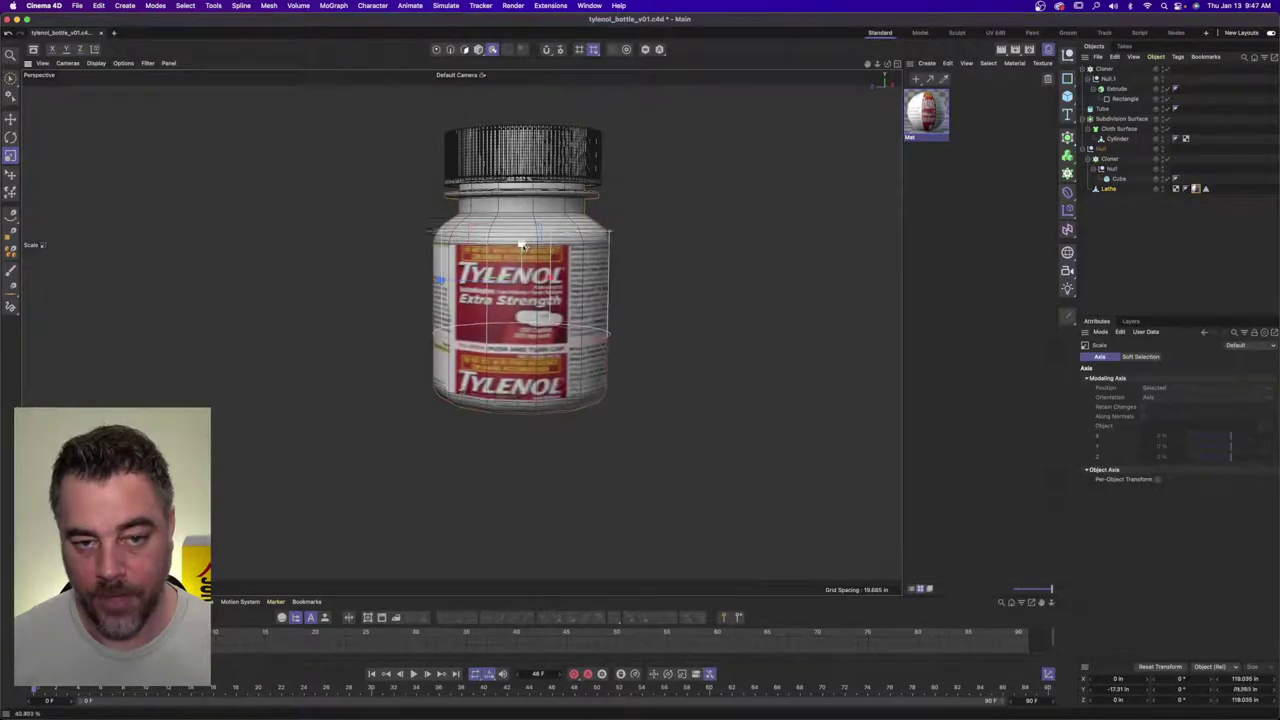
click(1197, 189)
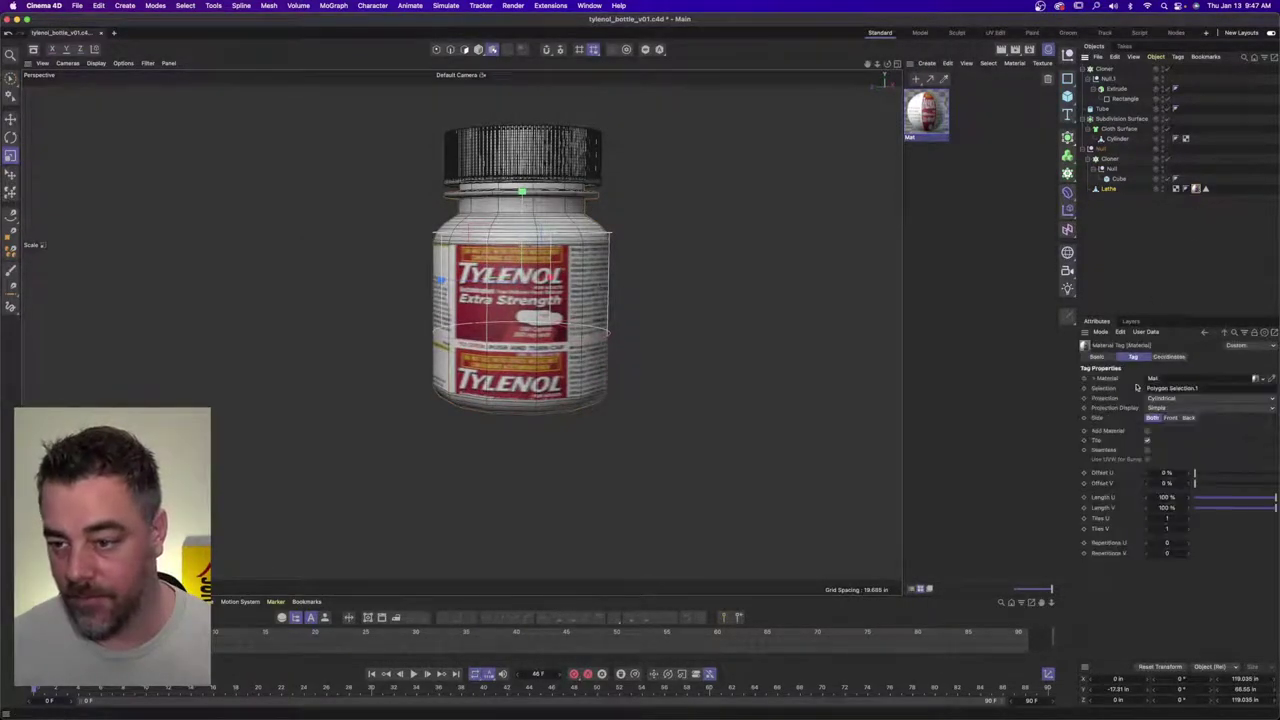
click(1147, 441)
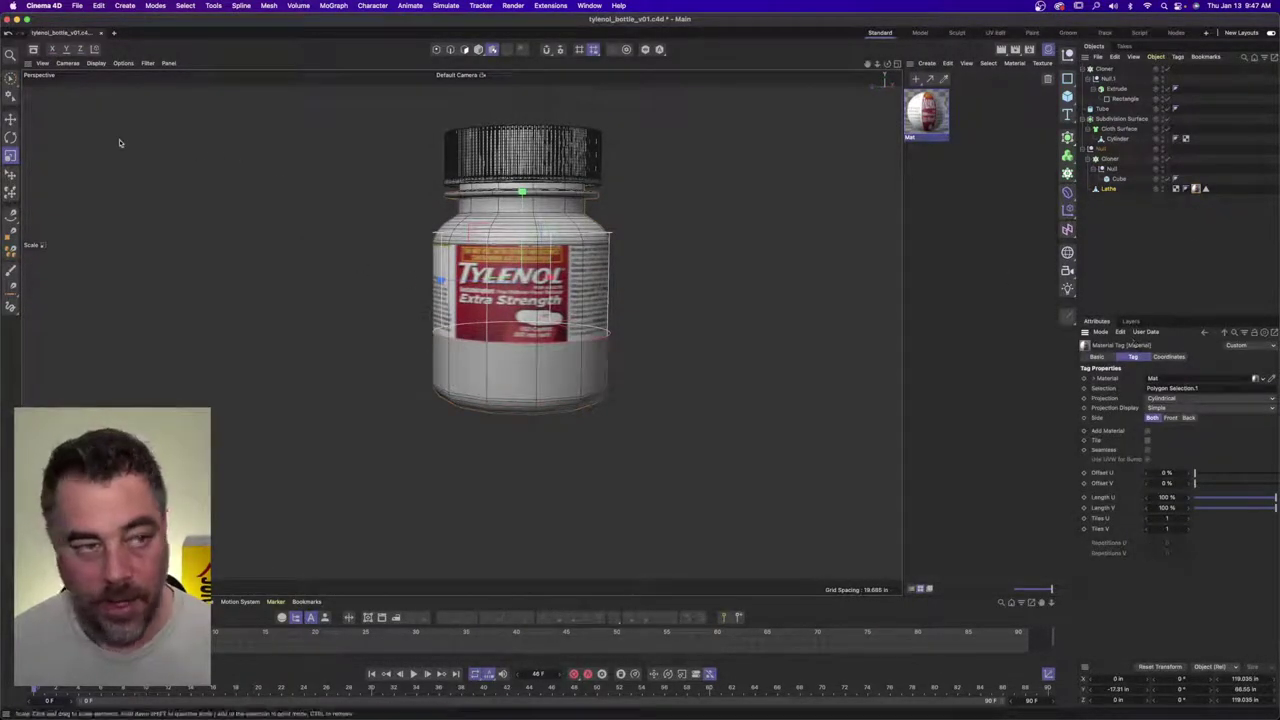
- Move the label projection down to about Y -57.1 in and frame the bottle body against the front reference in the four-view layout
click(10, 119)
drag(522, 191, 524, 224)
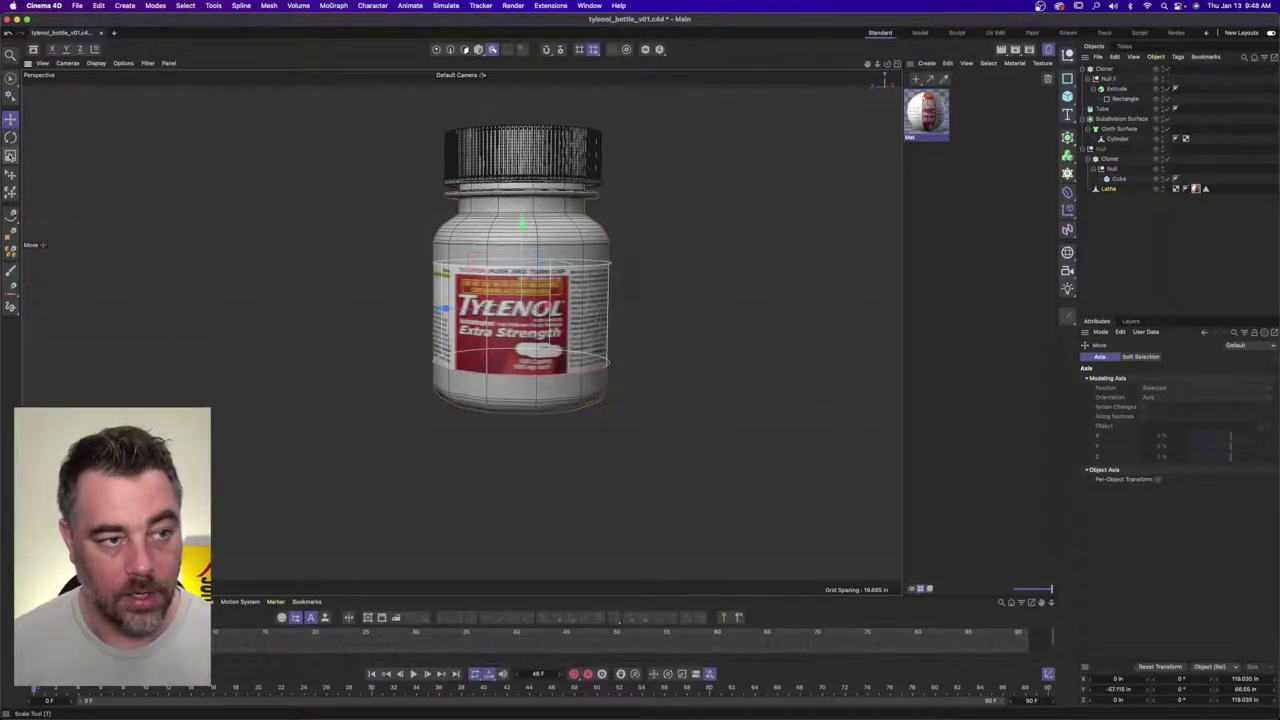
click(10, 156)
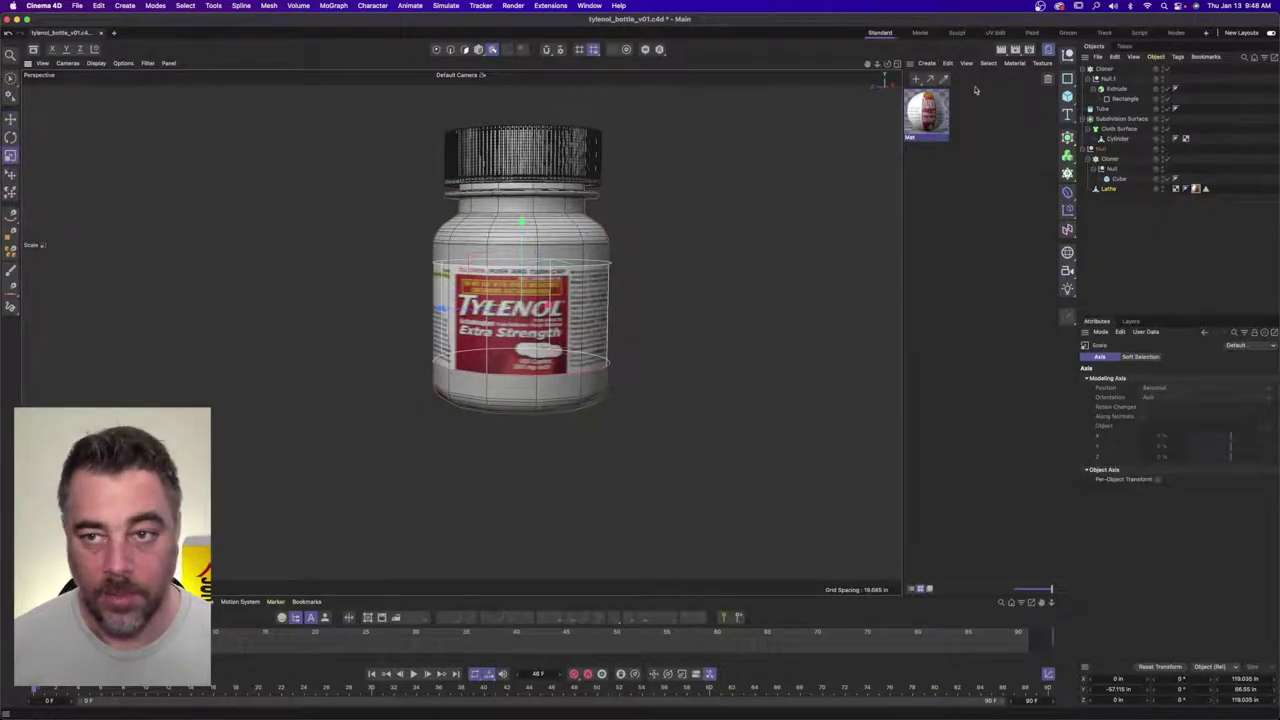
click(1047, 49)
click(1051, 63)
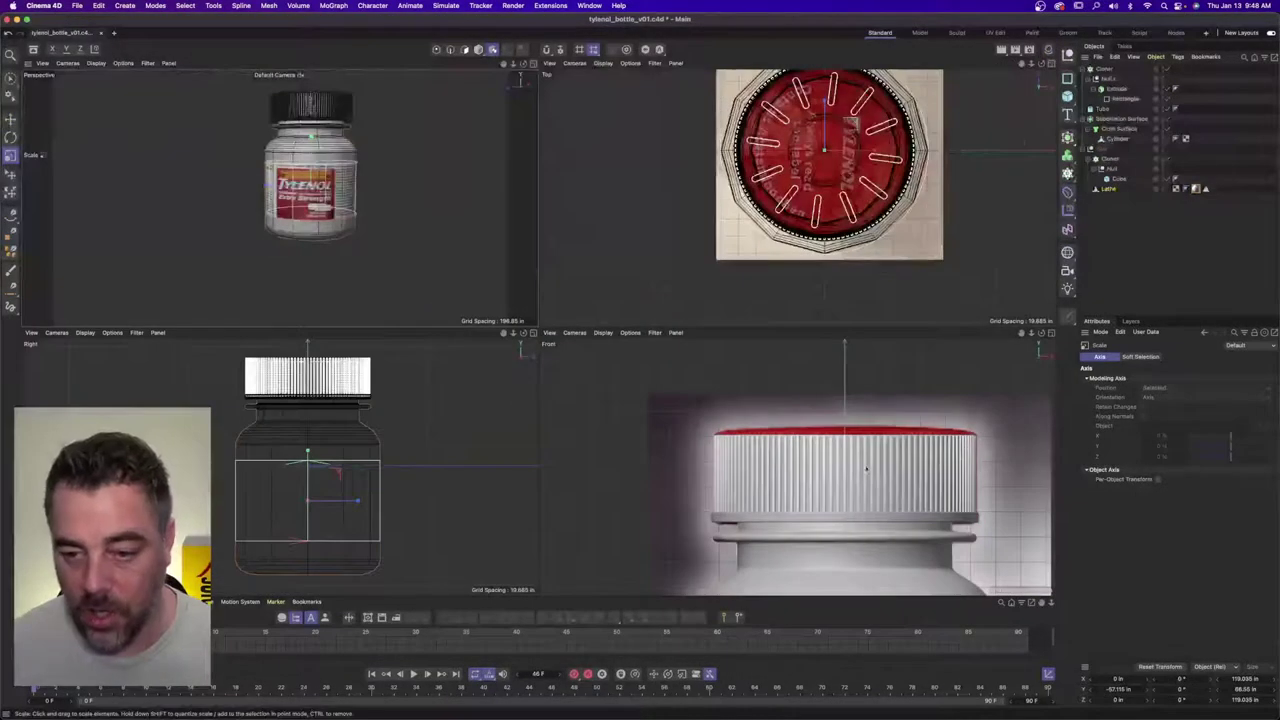
scroll(872, 470, down, 5)
alt+middle_drag(903, 542, 867, 442)
scroll(869, 430, up, 4)
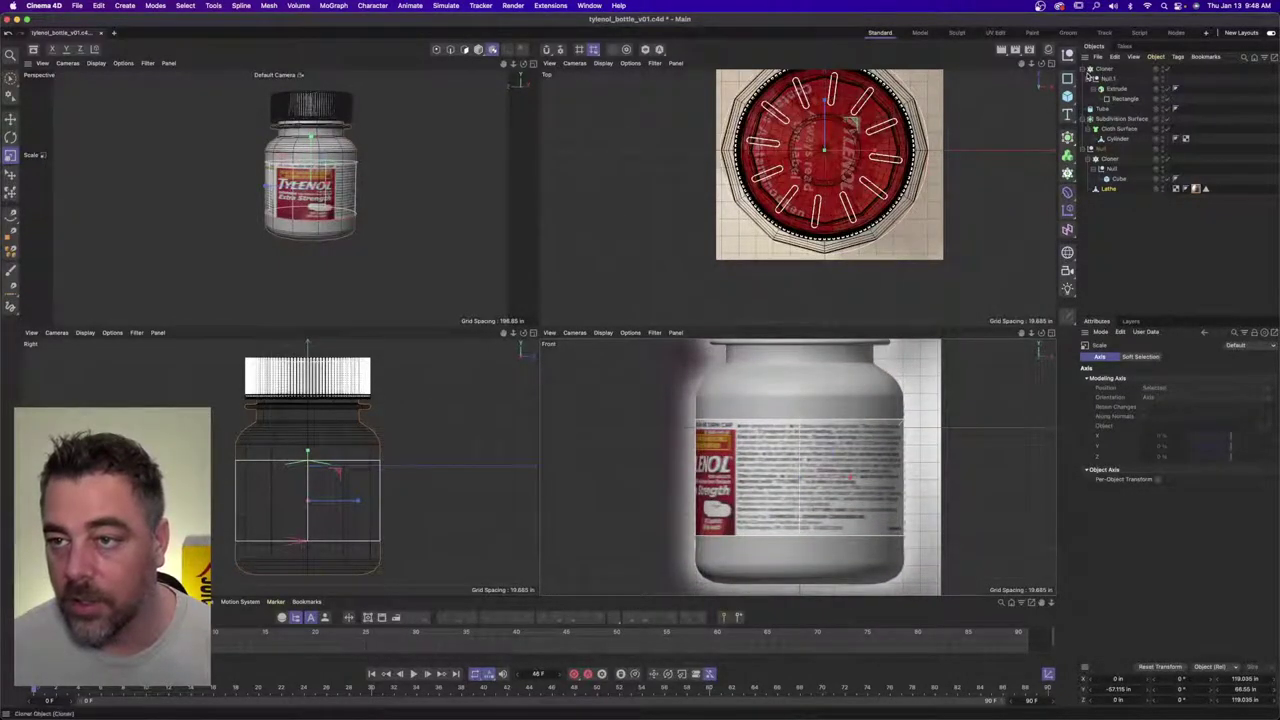
- Group the cap's Cloner, Tube and Subdivision Surface into the Null that holds the bottle body, and hide that Null
click(1084, 69)
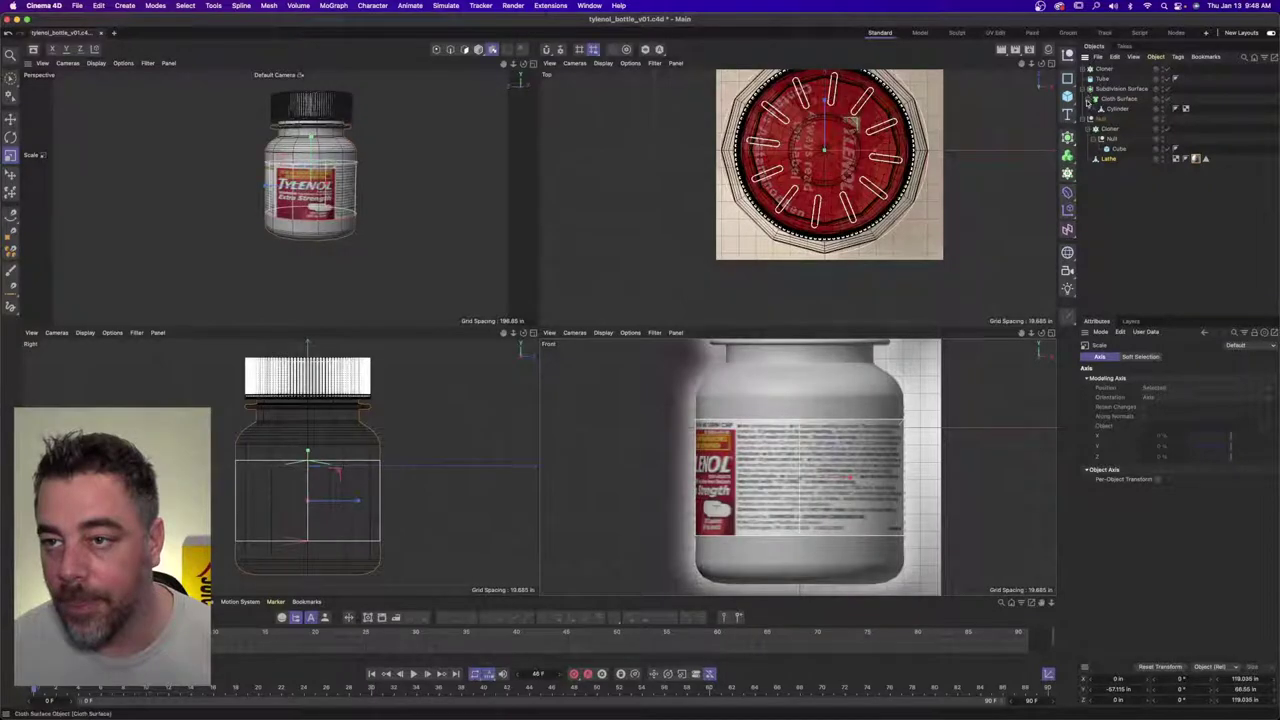
click(1104, 89)
shift+click(1107, 69)
drag(1108, 74, 1108, 118)
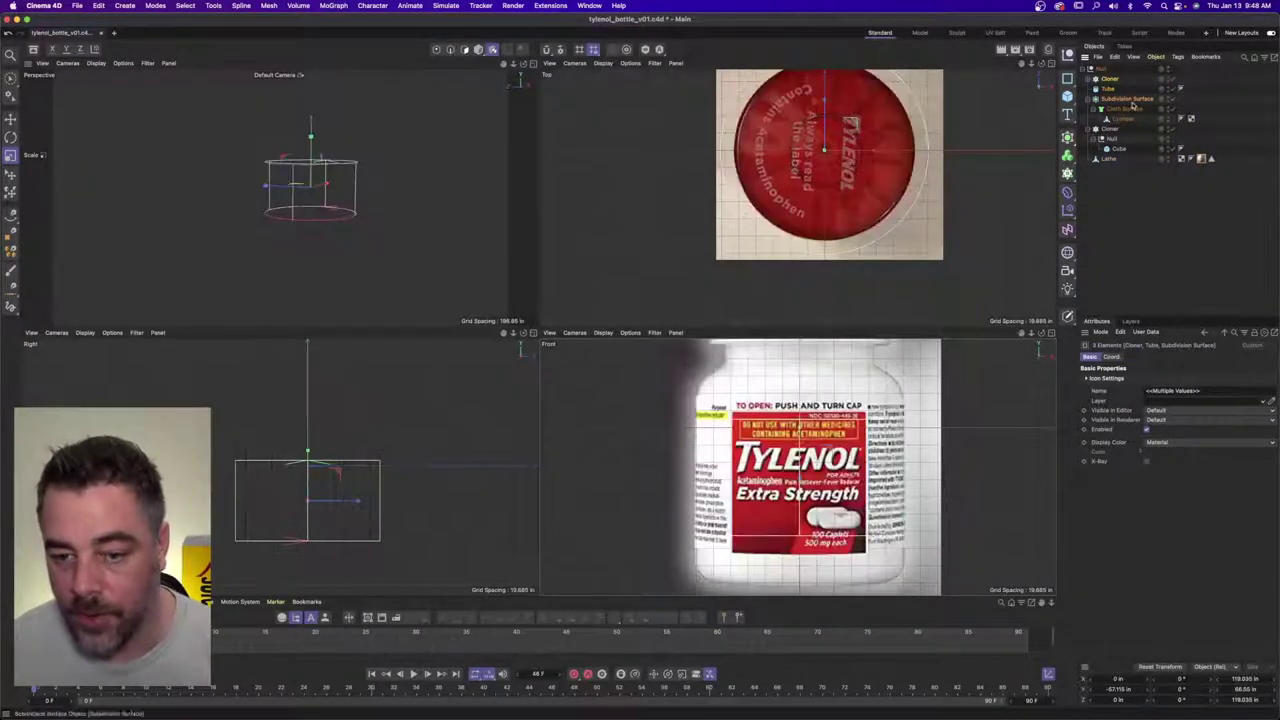
- Check the label's extent on the front reference, unhide the bottle, and stretch the label projection vertically to about 92.8 in to match
scroll(823, 400, up, 5)
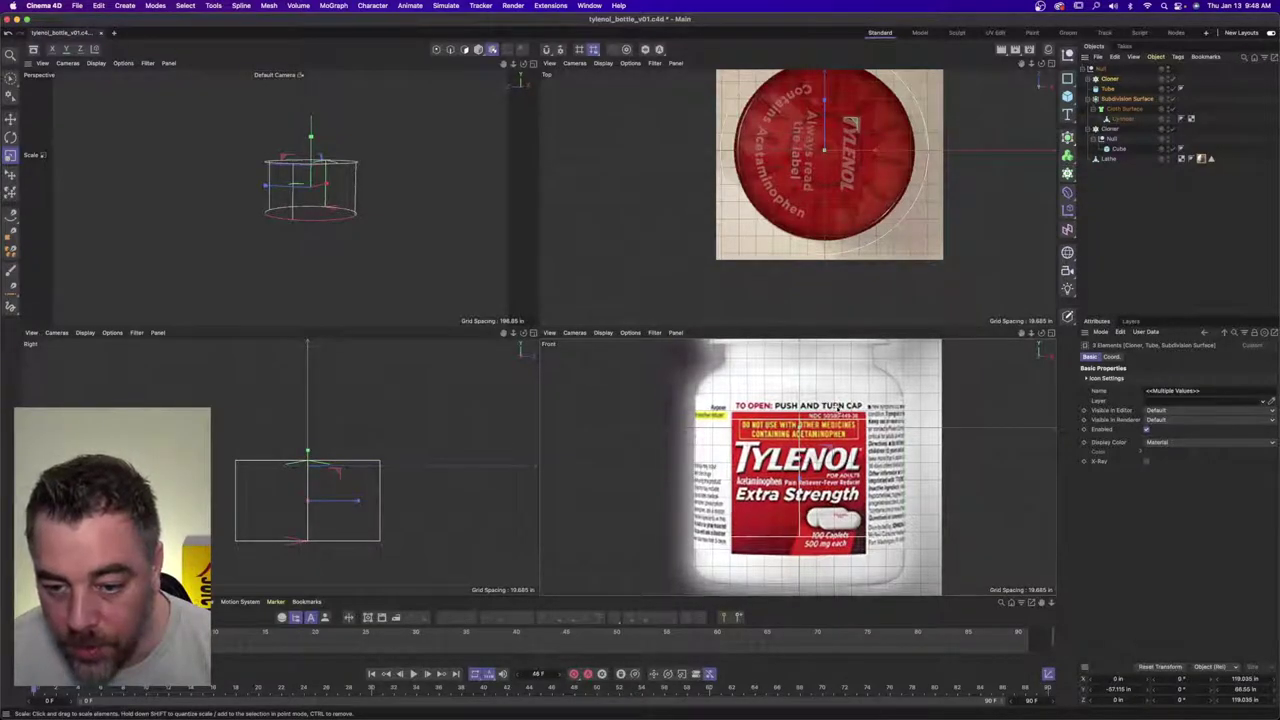
scroll(863, 406, up, 3)
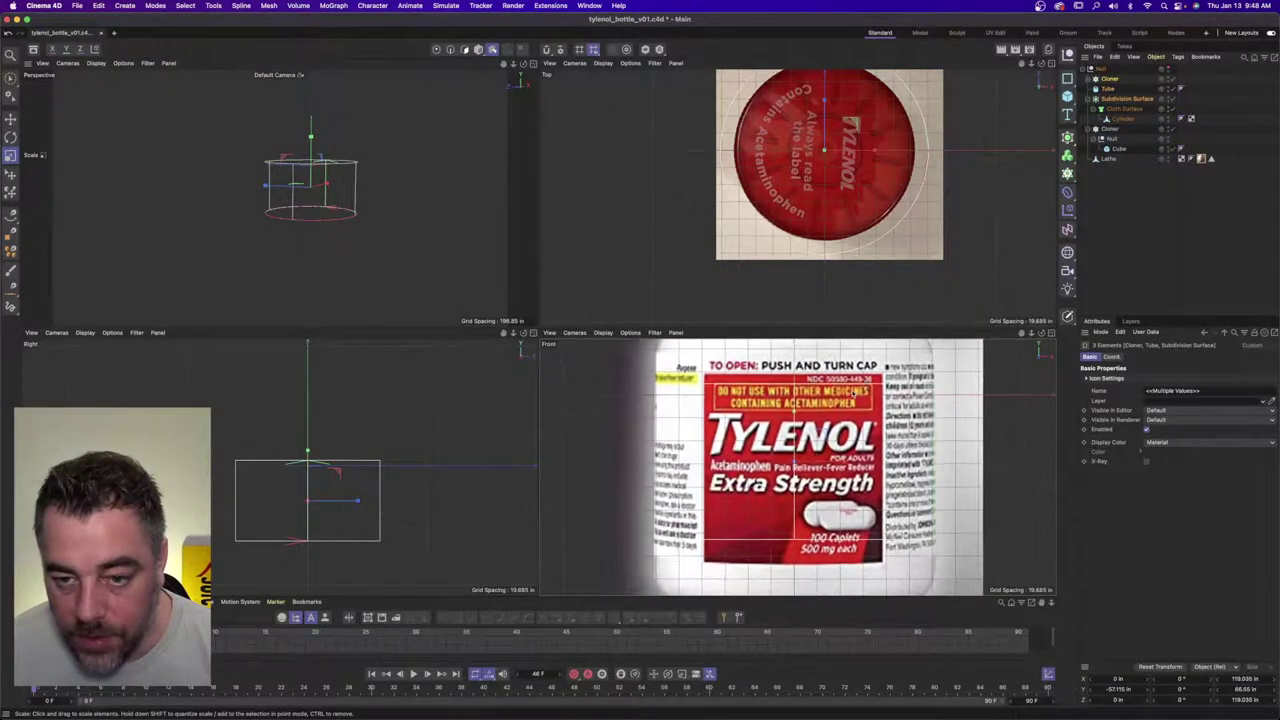
scroll(855, 397, up, 3)
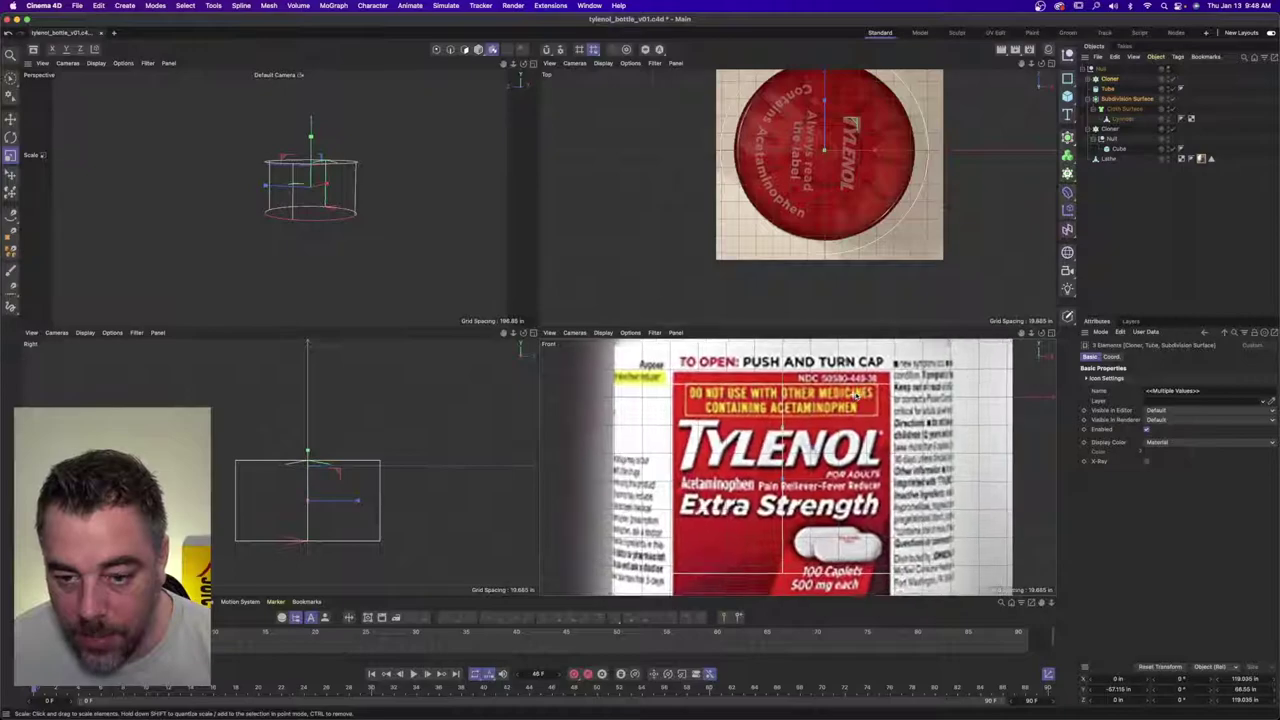
scroll(860, 385, down, 2)
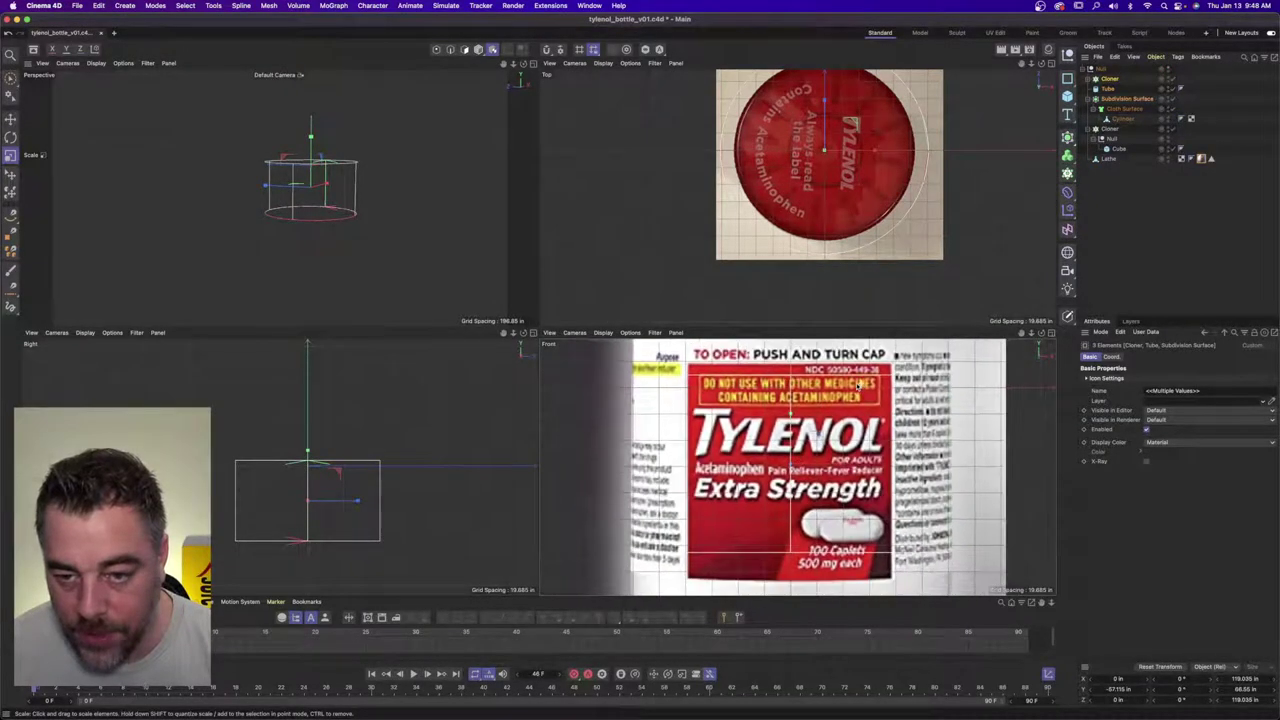
scroll(860, 385, down, 1)
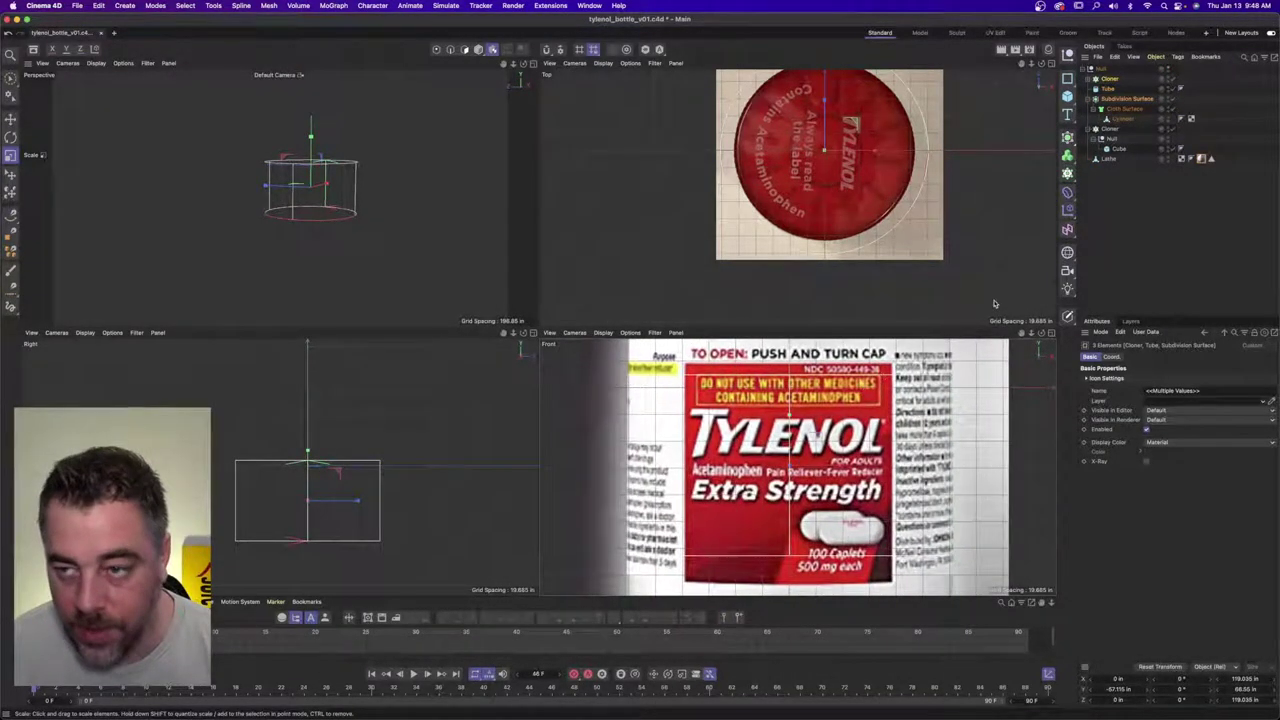
click(1165, 68)
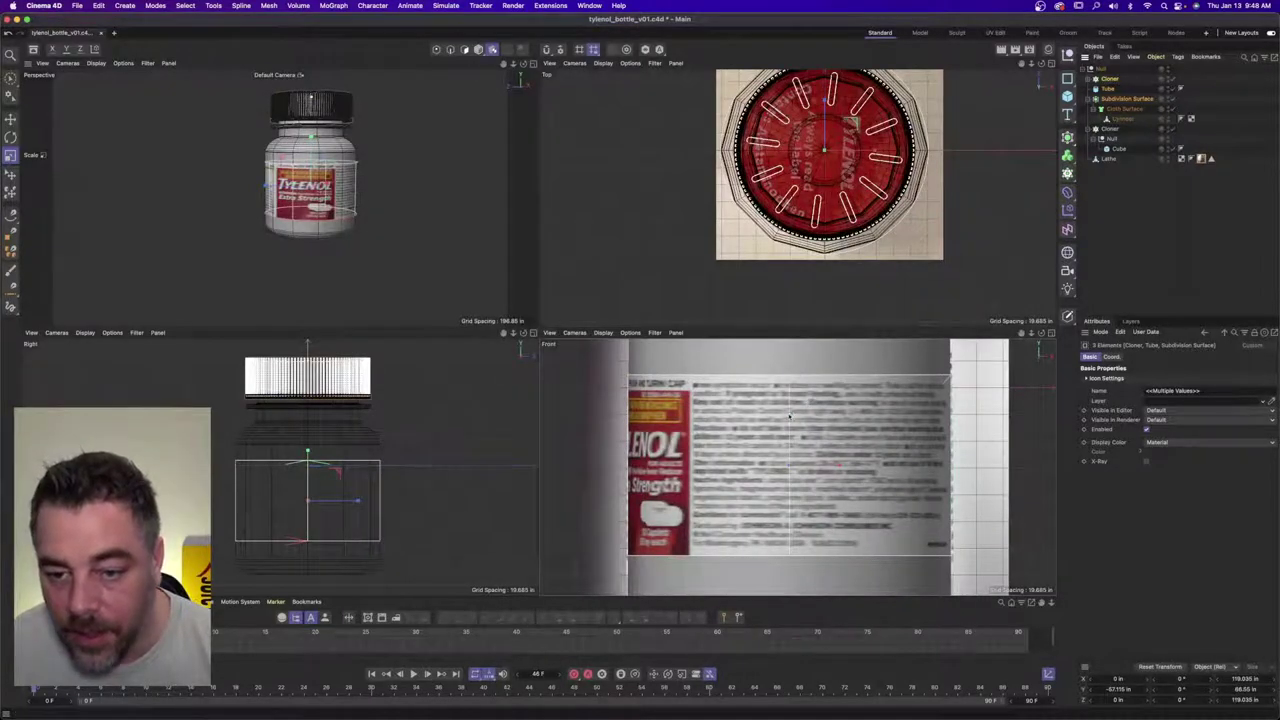
mouse_move(791, 413)
mouse_down()
mouse_move(794, 394)
mouse_move(789, 421)
mouse_up()
key(e)
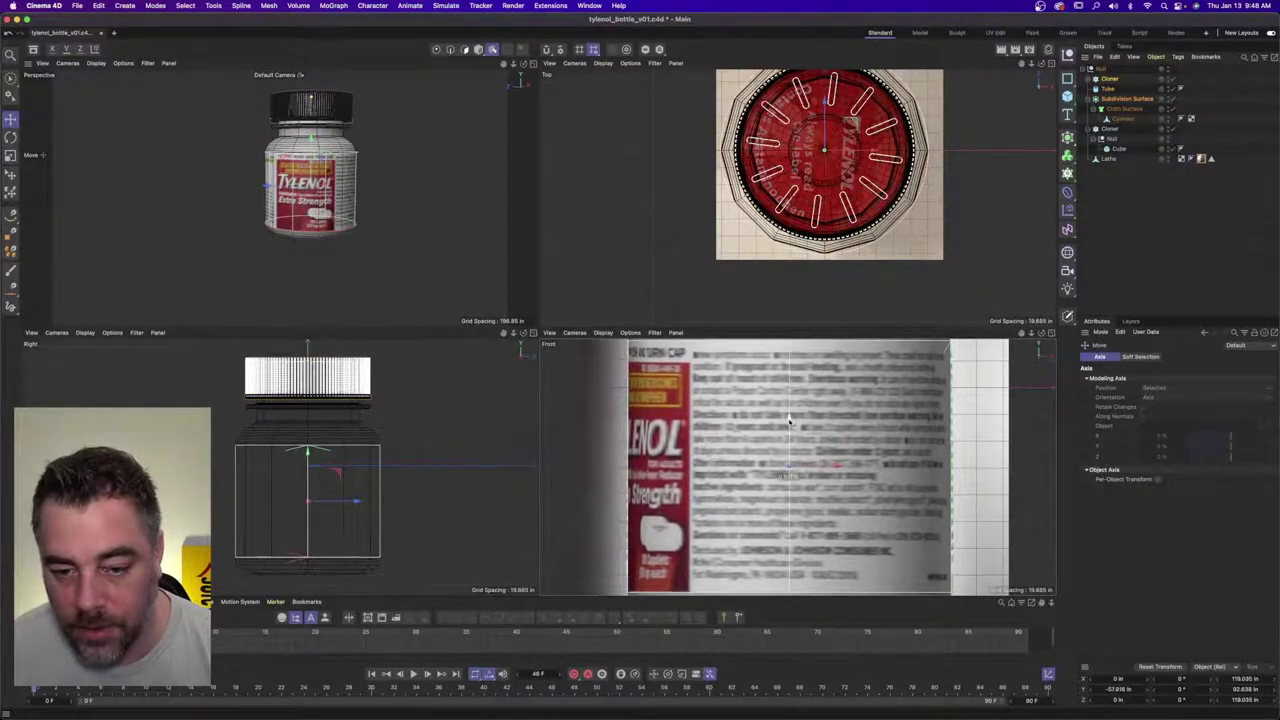
- Set the label material tag's Length U to 85 % and inspect the gap at the back of the bottle in the perspective view
key(F1)
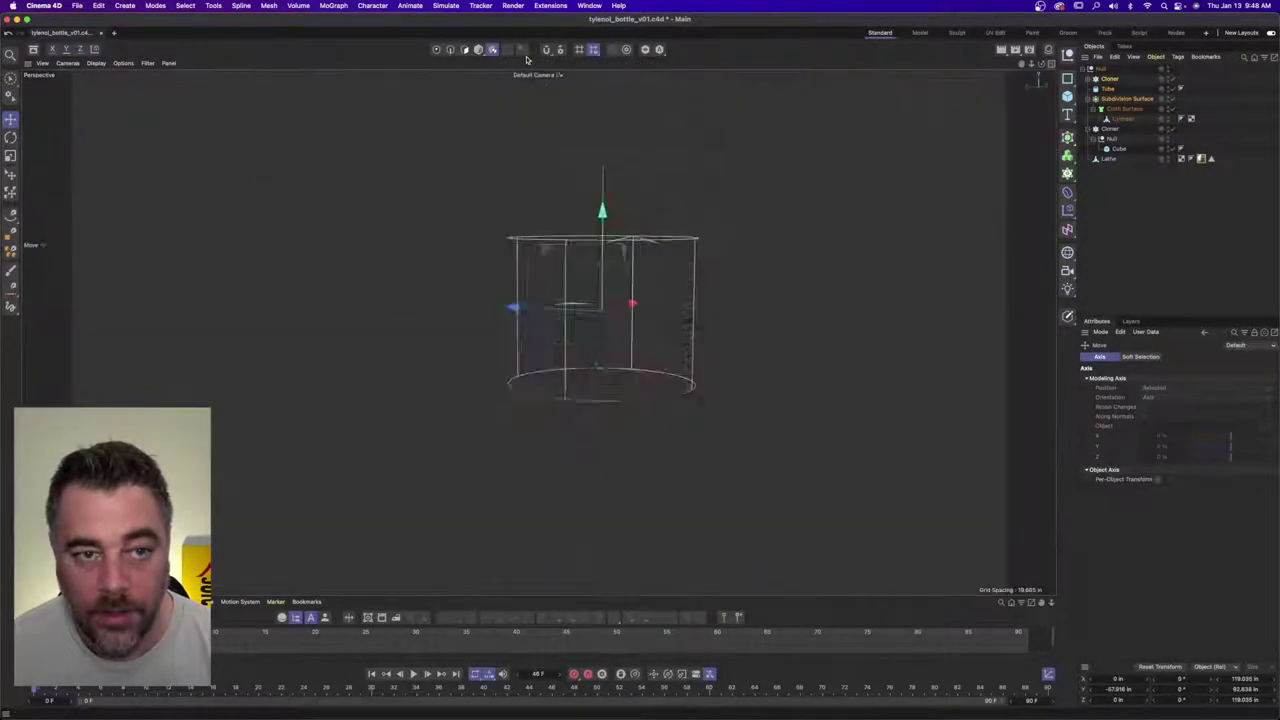
alt+drag(734, 291, 534, 419)
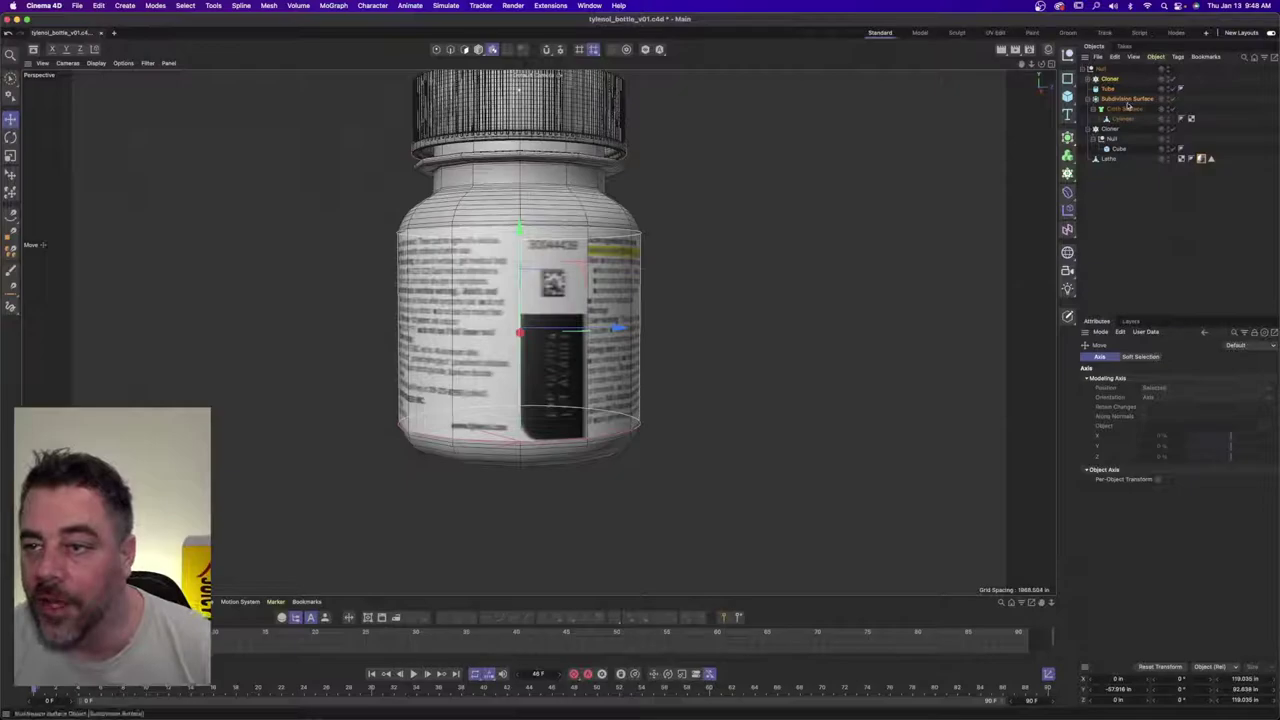
click(1204, 158)
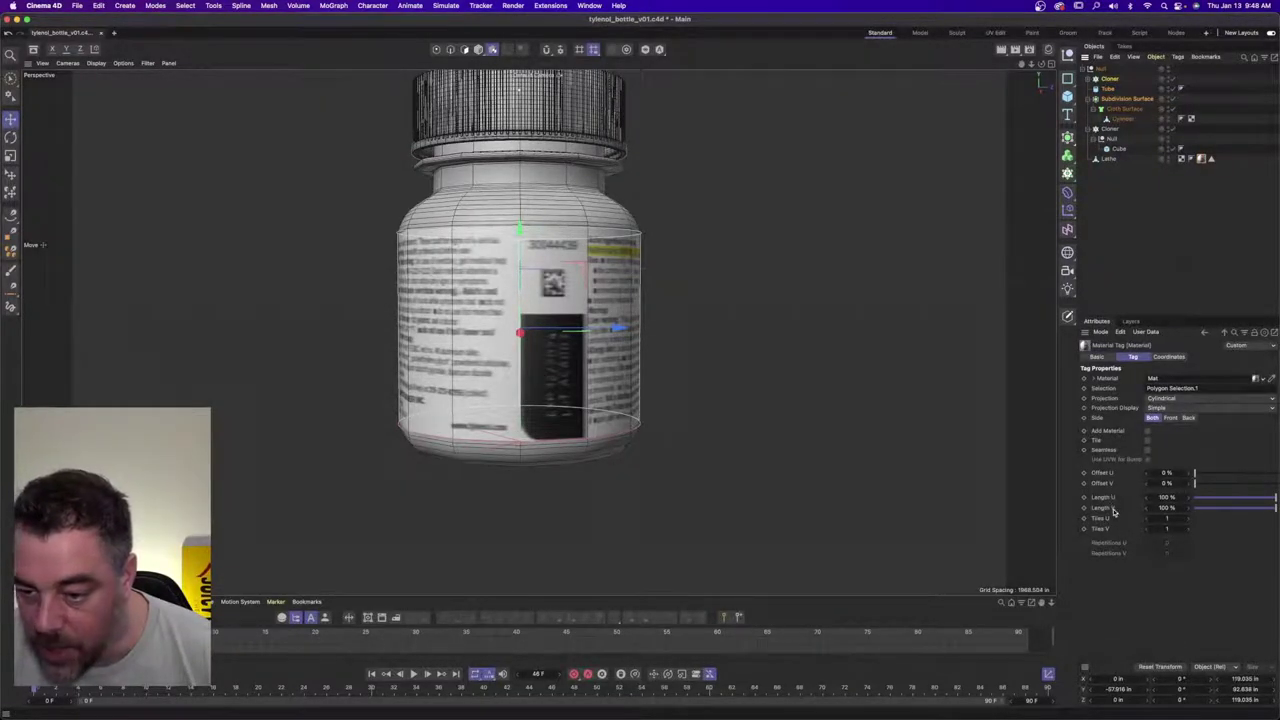
double_click(1168, 497)
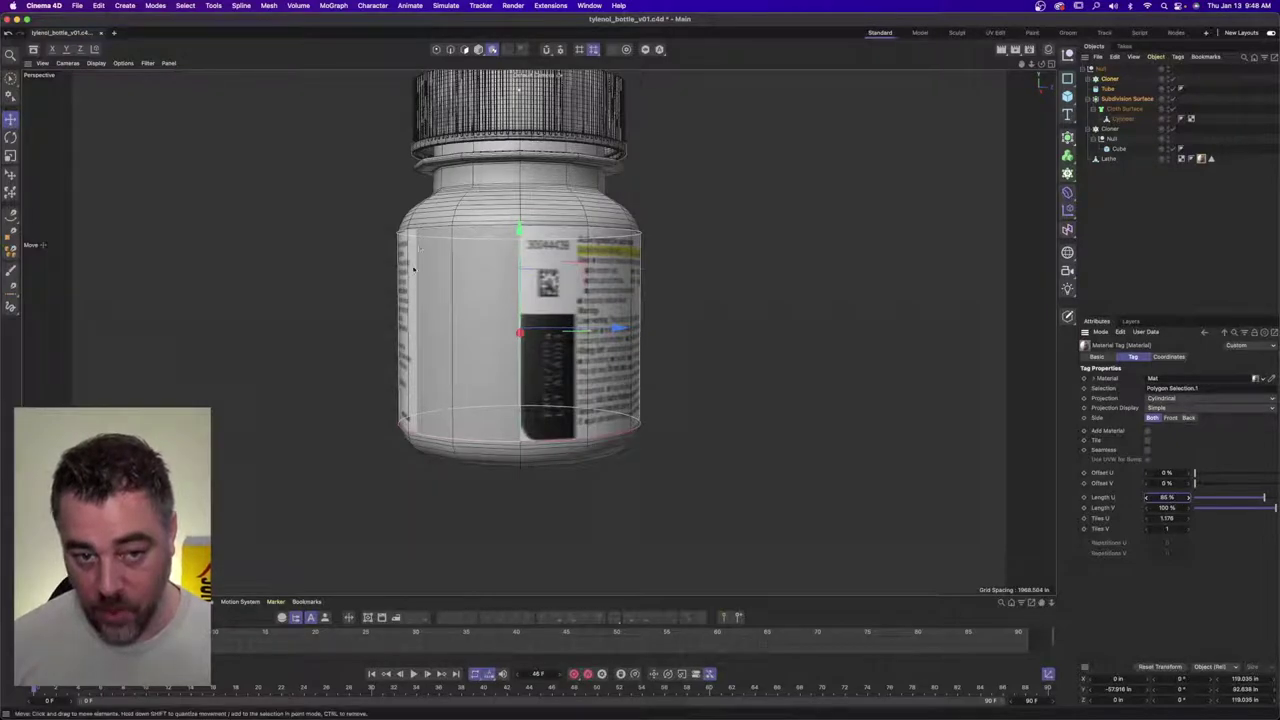
alt+drag(698, 220, 534, 474)
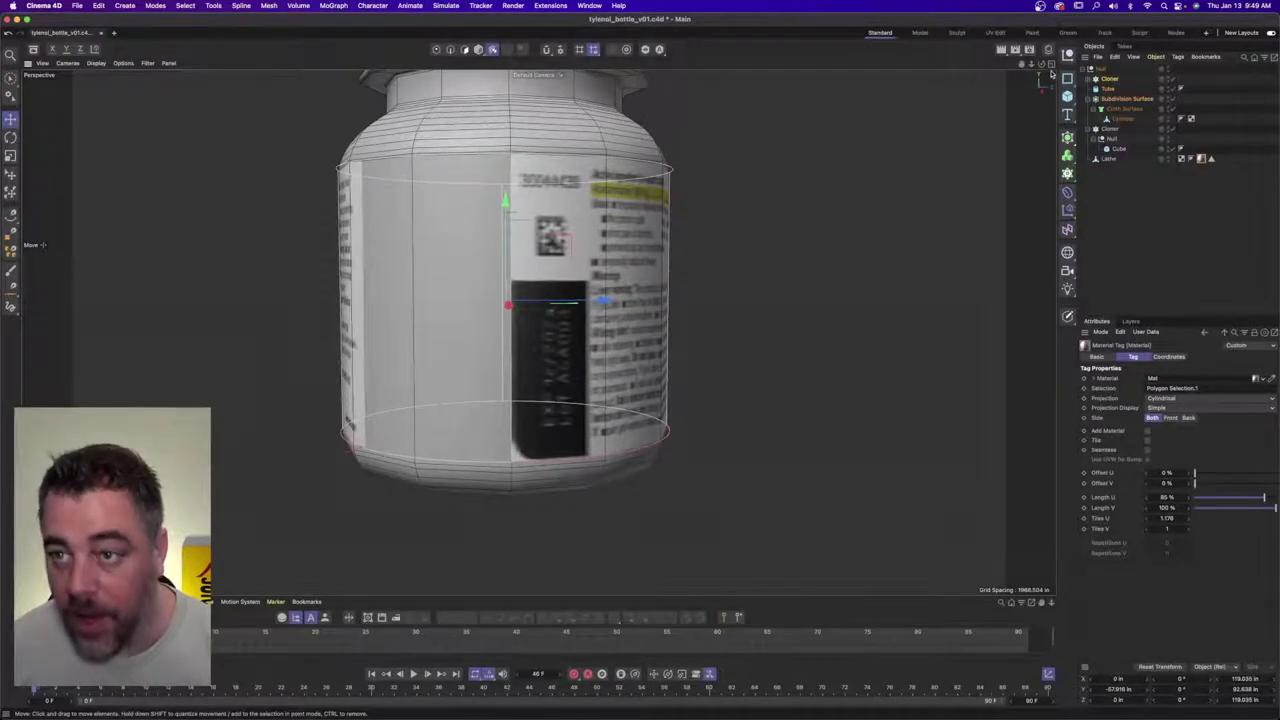
- Open the label material for editing and copy the label_v01.png texture shader from its Color channel
click(1047, 49)
double_click(929, 113)
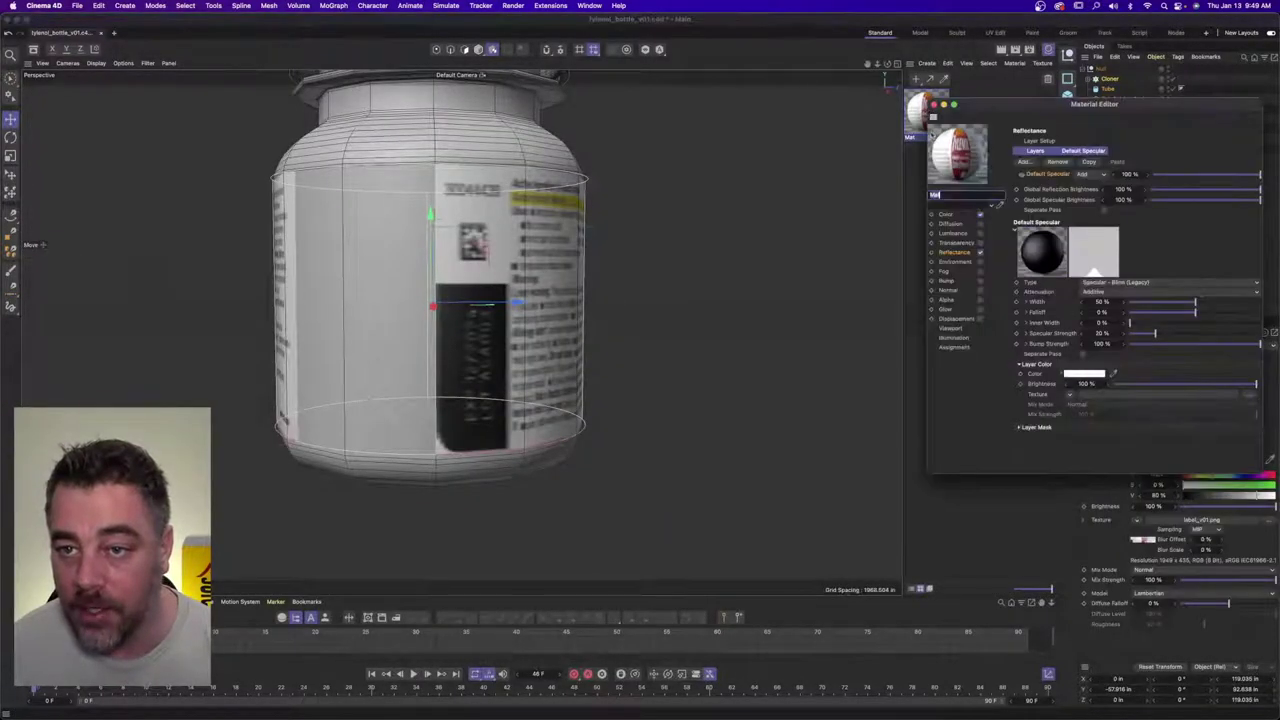
click(958, 215)
click(1066, 214)
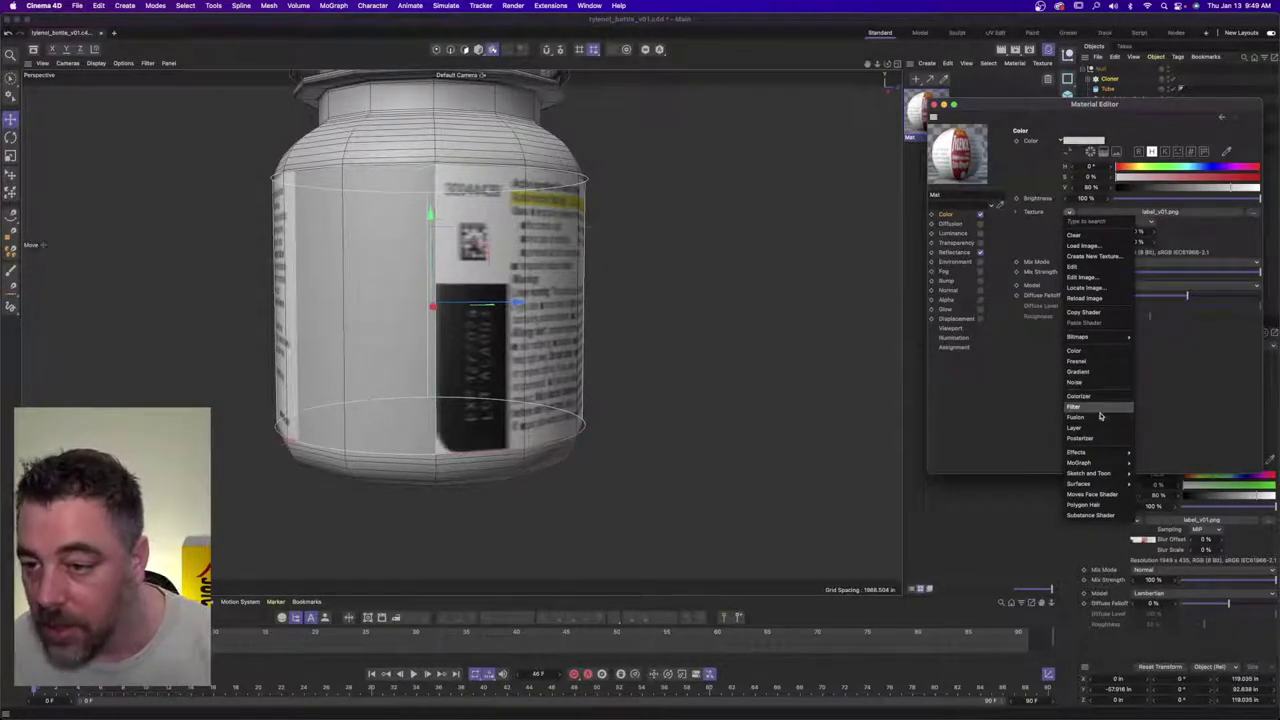
click(1087, 313)
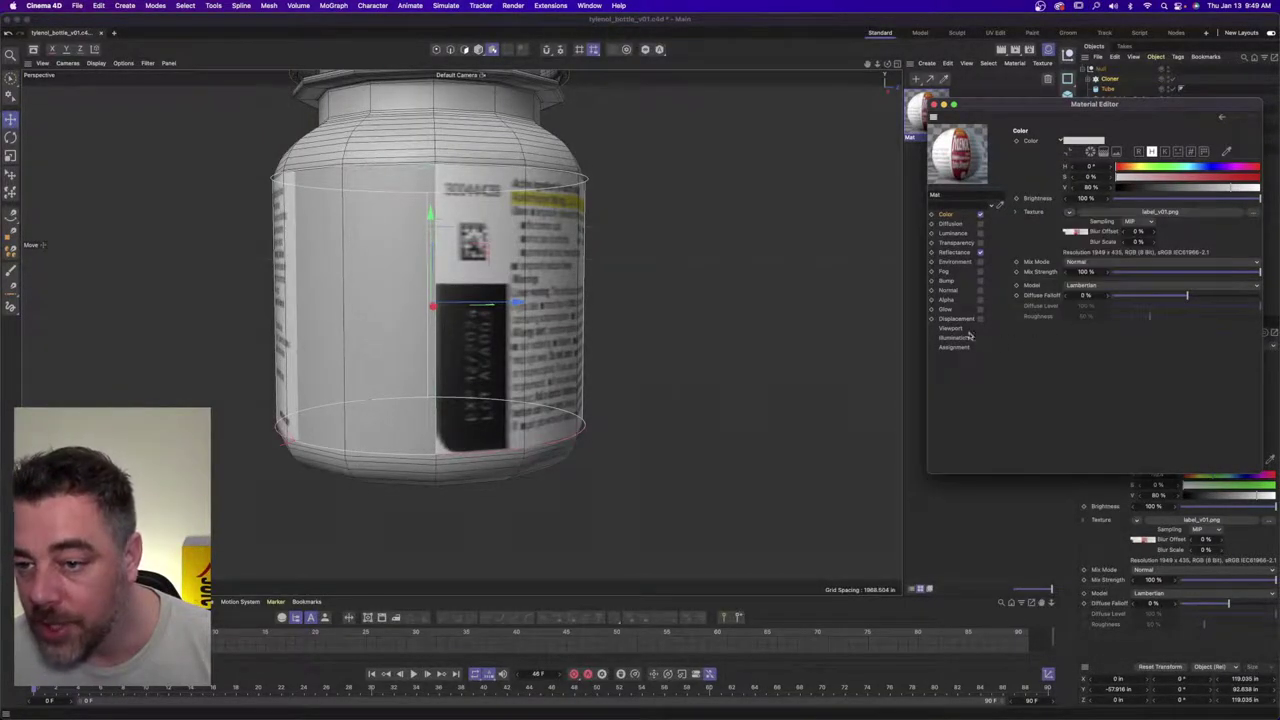
- Enable the material's Alpha channel, paste the copied label_v01.png shader as its texture, and close the material editor
click(979, 300)
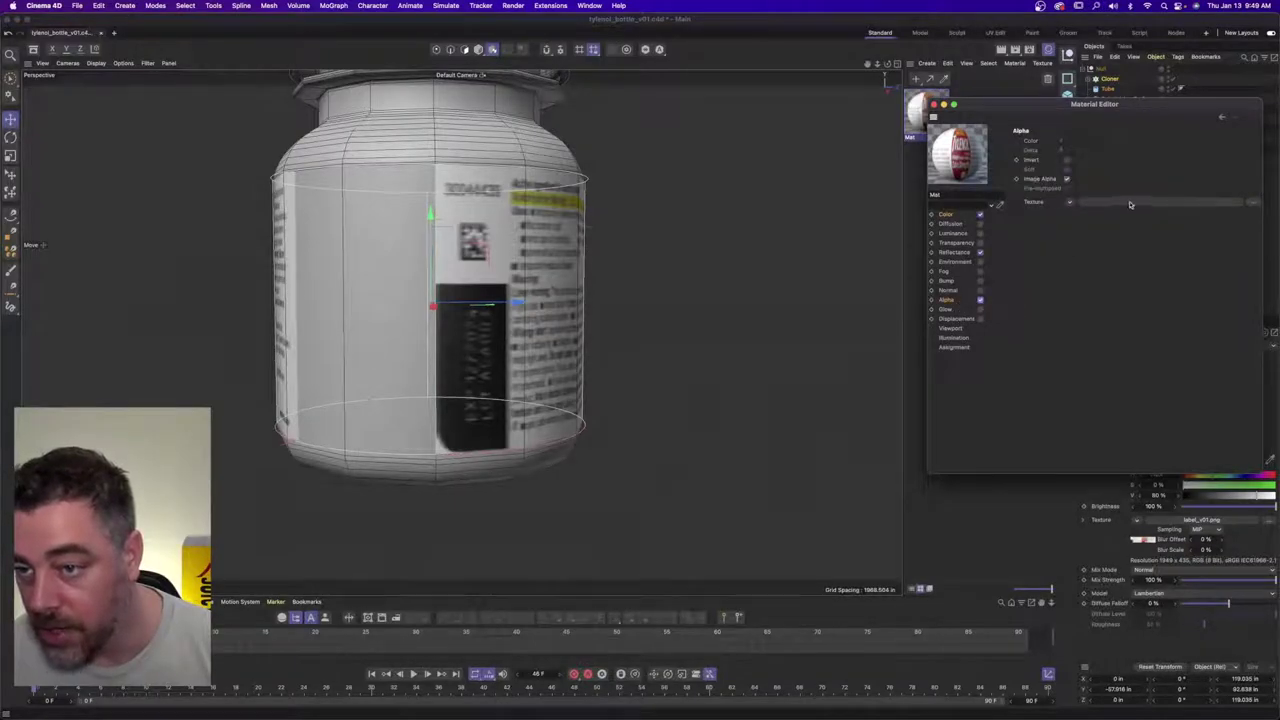
click(1070, 204)
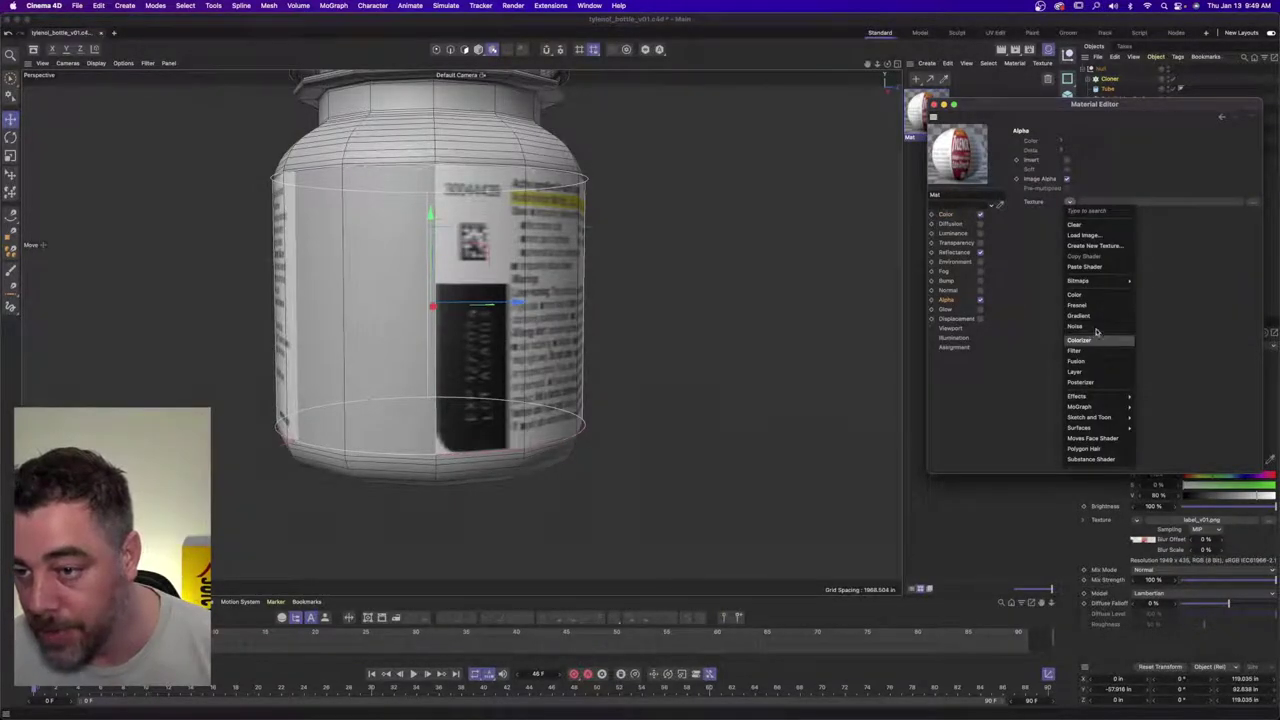
click(1087, 266)
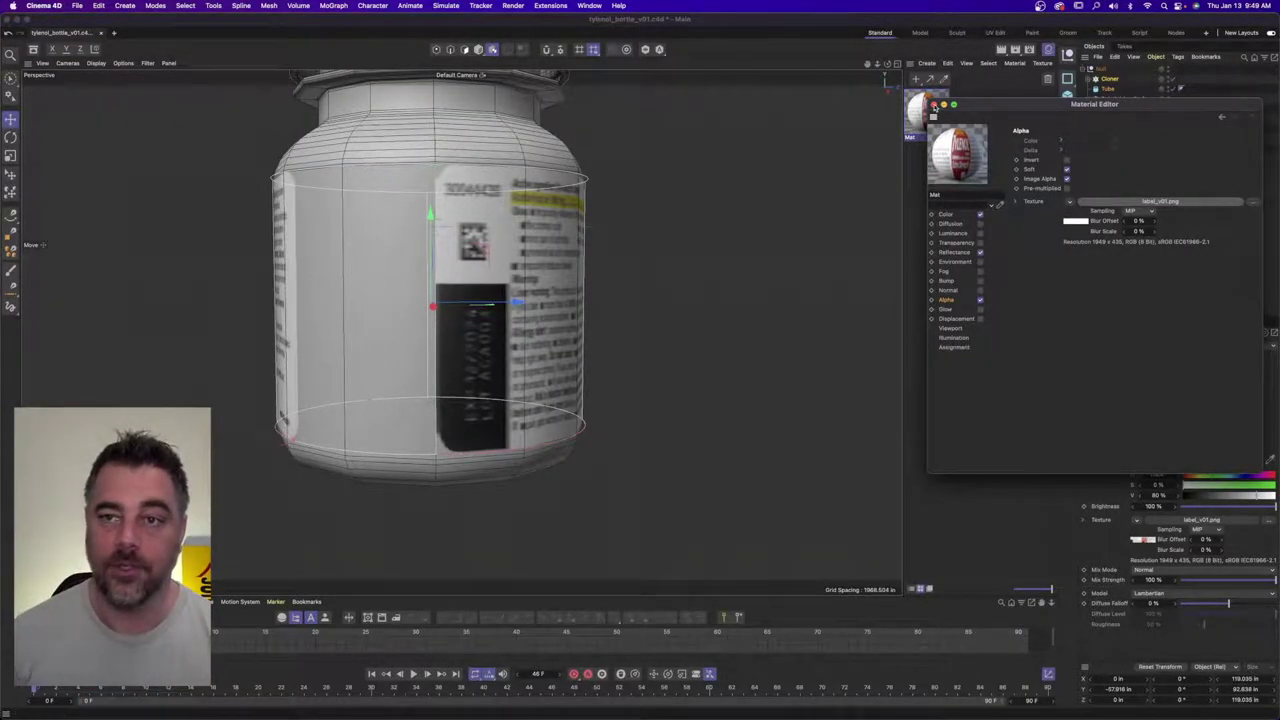
click(933, 104)
click(942, 173)
- Set the label material tag's Length U to 90 % and compare the wrapped label with the front reference in the four-view layout
alt+drag(616, 355, 423, 366)
scroll(650, 330, down, 3)
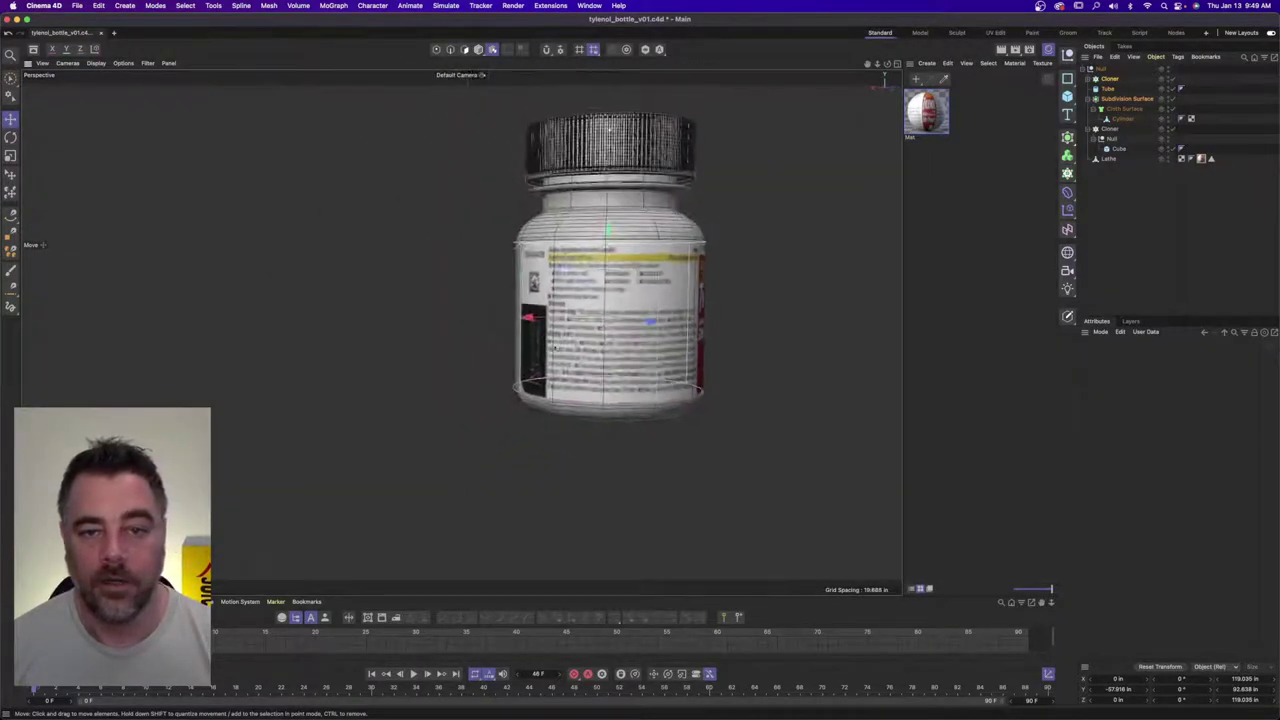
alt+middle_drag(755, 315, 557, 337)
alt+drag(557, 337, 690, 300)
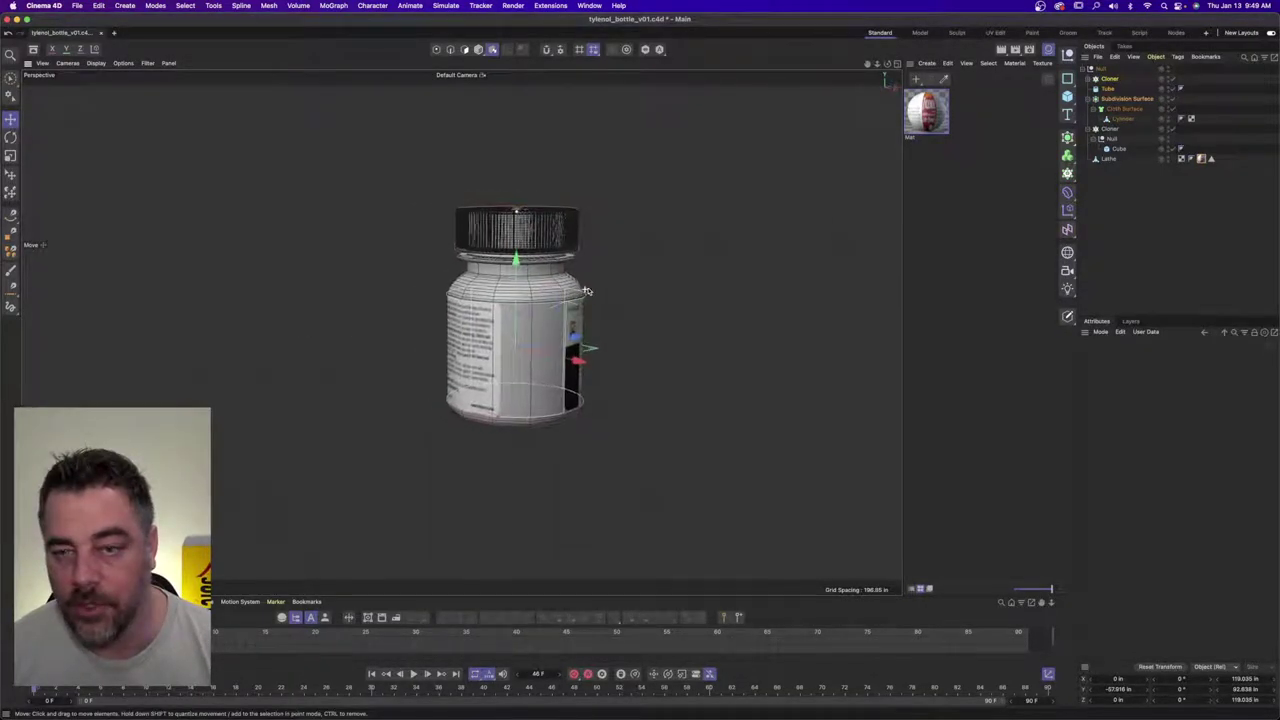
click(1202, 159)
drag(1175, 499, 1185, 499)
alt+drag(631, 304, 547, 355)
scroll(547, 355, up, 4)
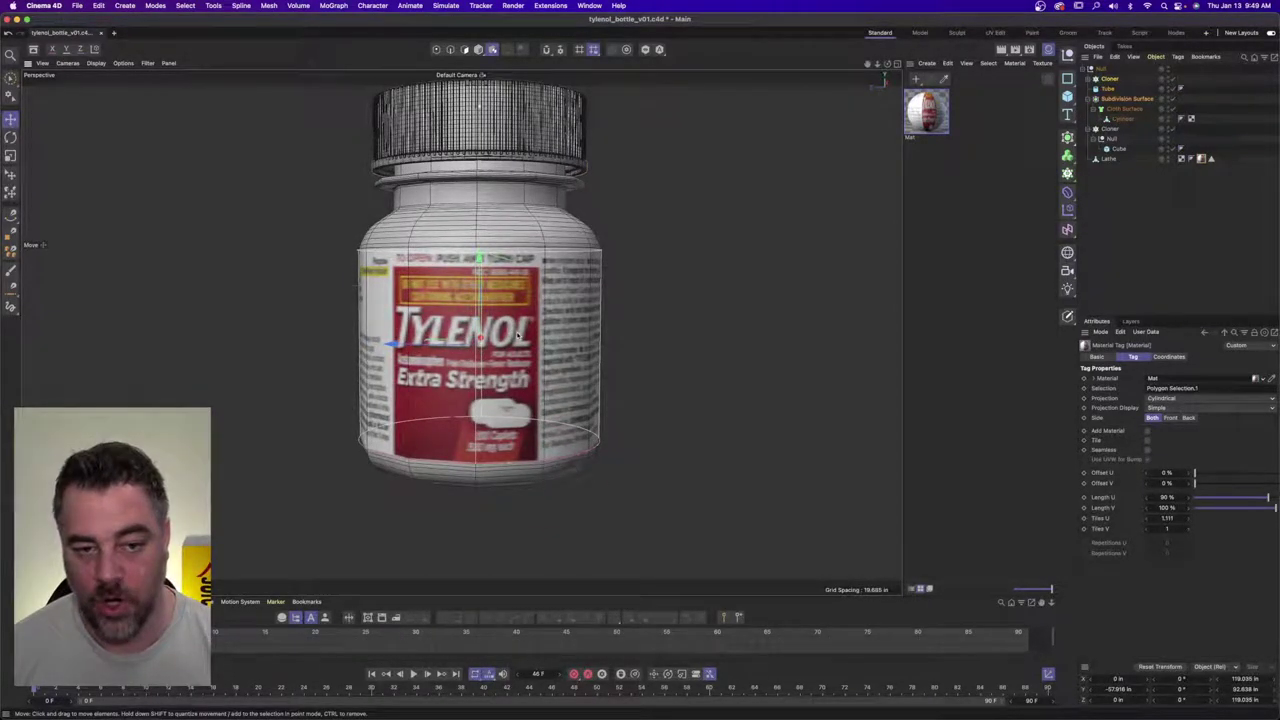
click(1046, 52)
click(1049, 63)
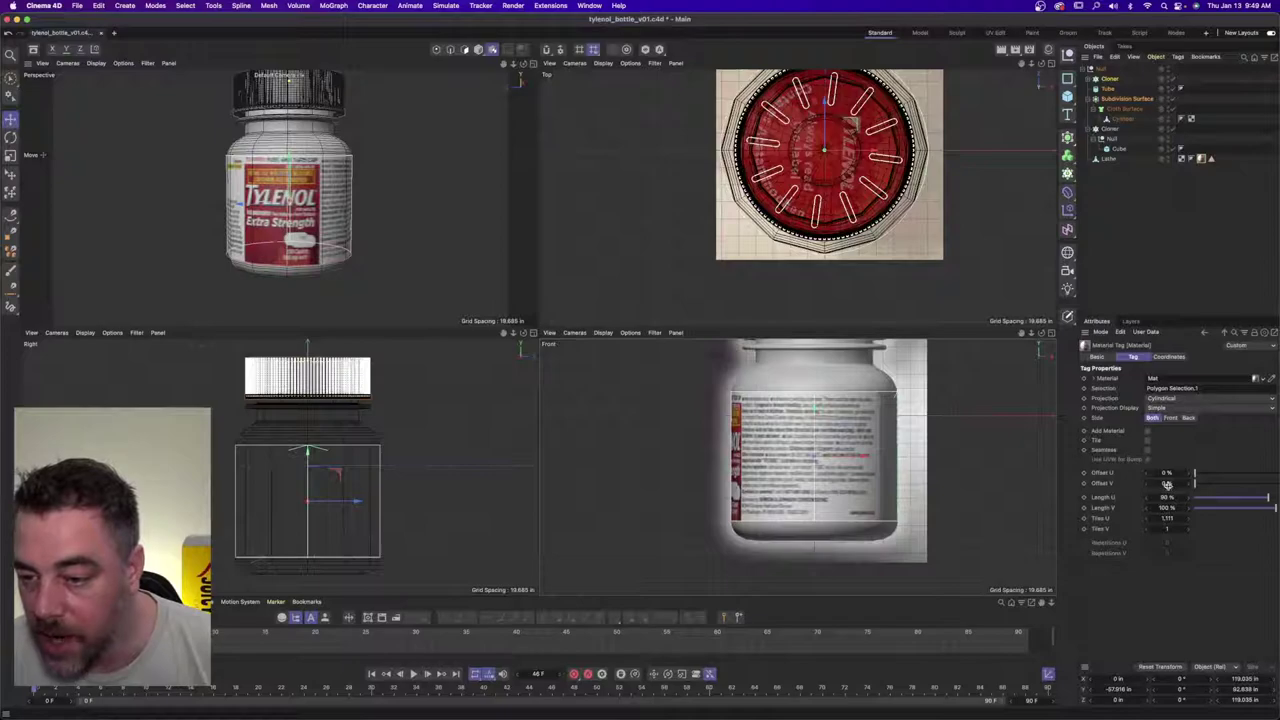
- Set the label material tag's Offset U to 26 % and Length U to 95 %, and compare the label with the front reference
drag(1193, 484, 1216, 473)
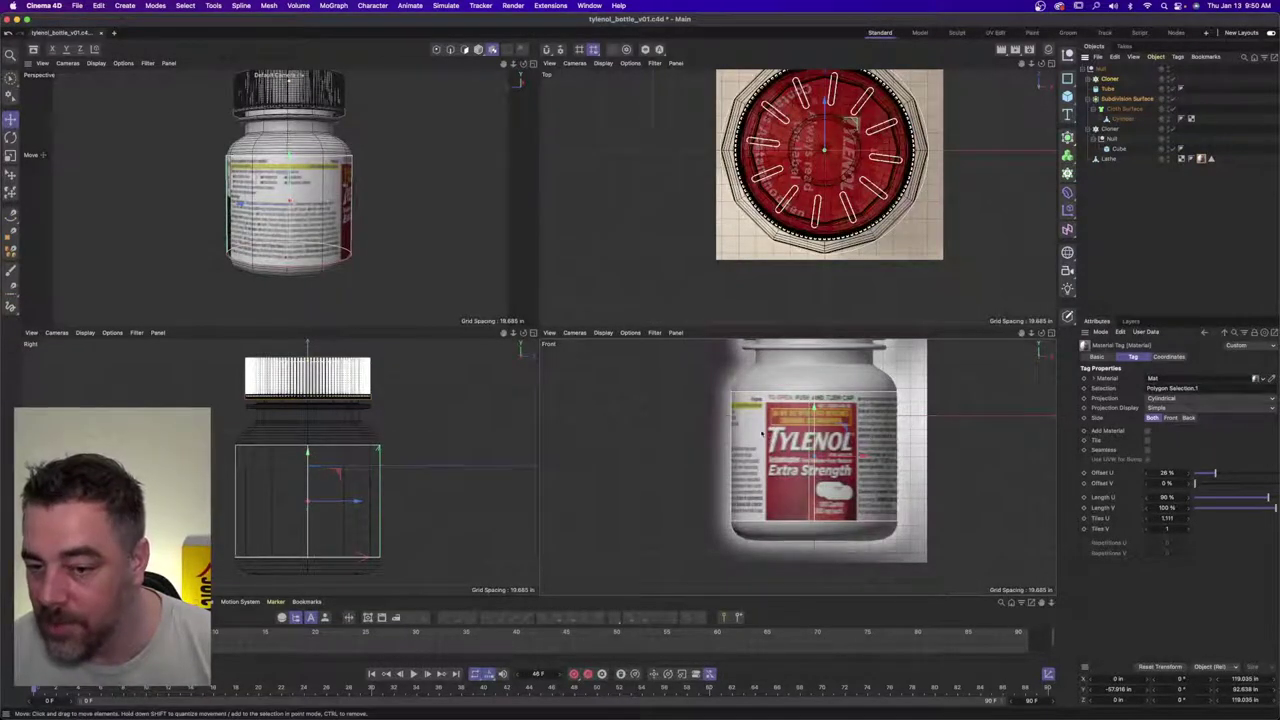
click(1181, 497)
text(95)
key(Return)
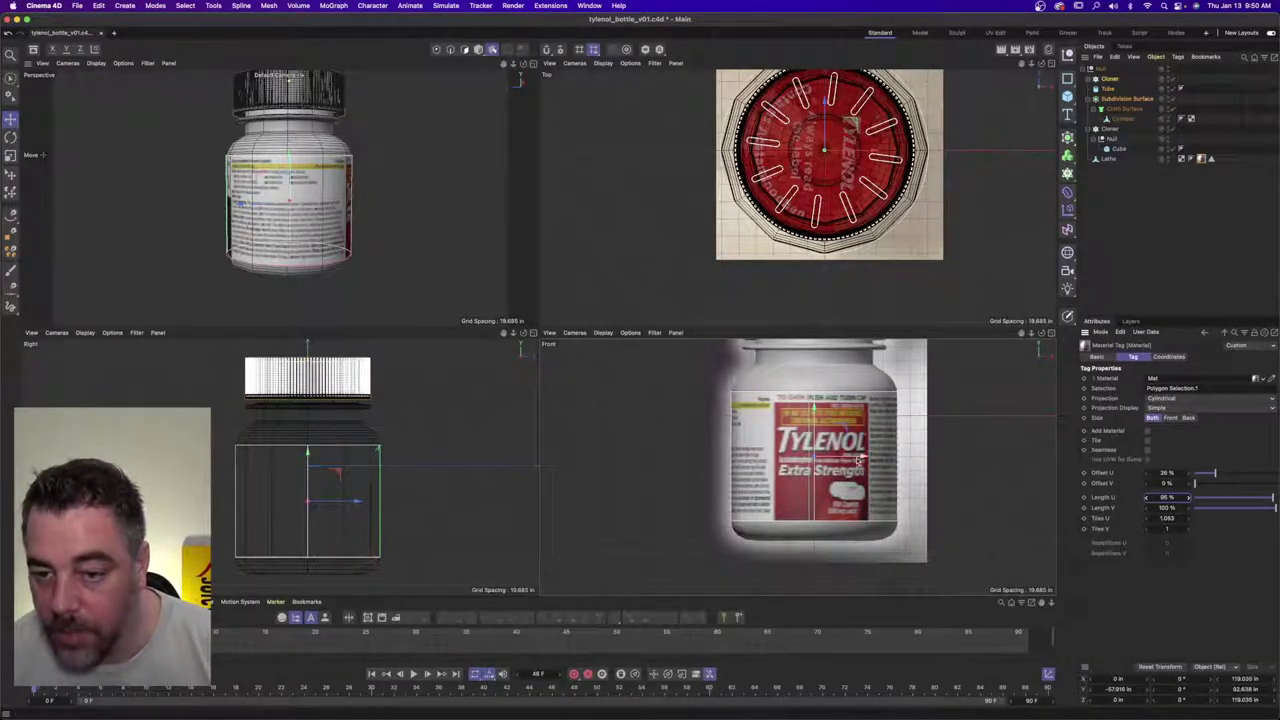
double_click(1168, 67)
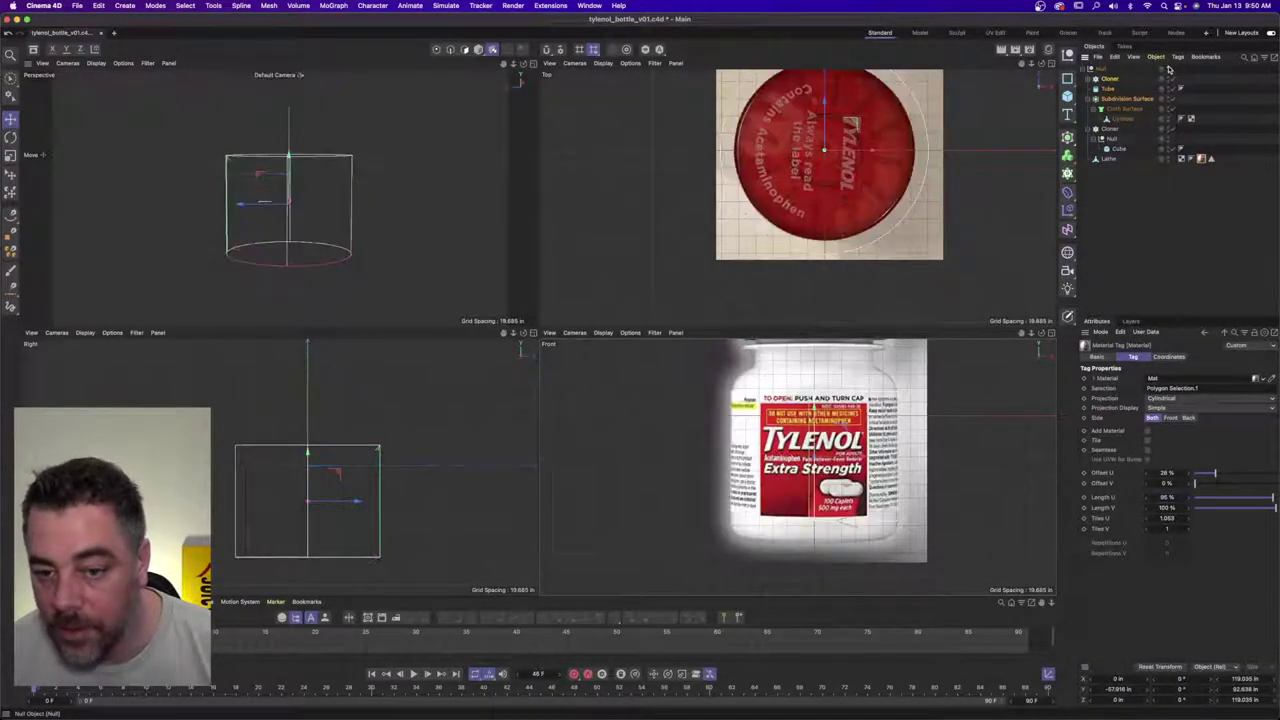
click(1168, 68)
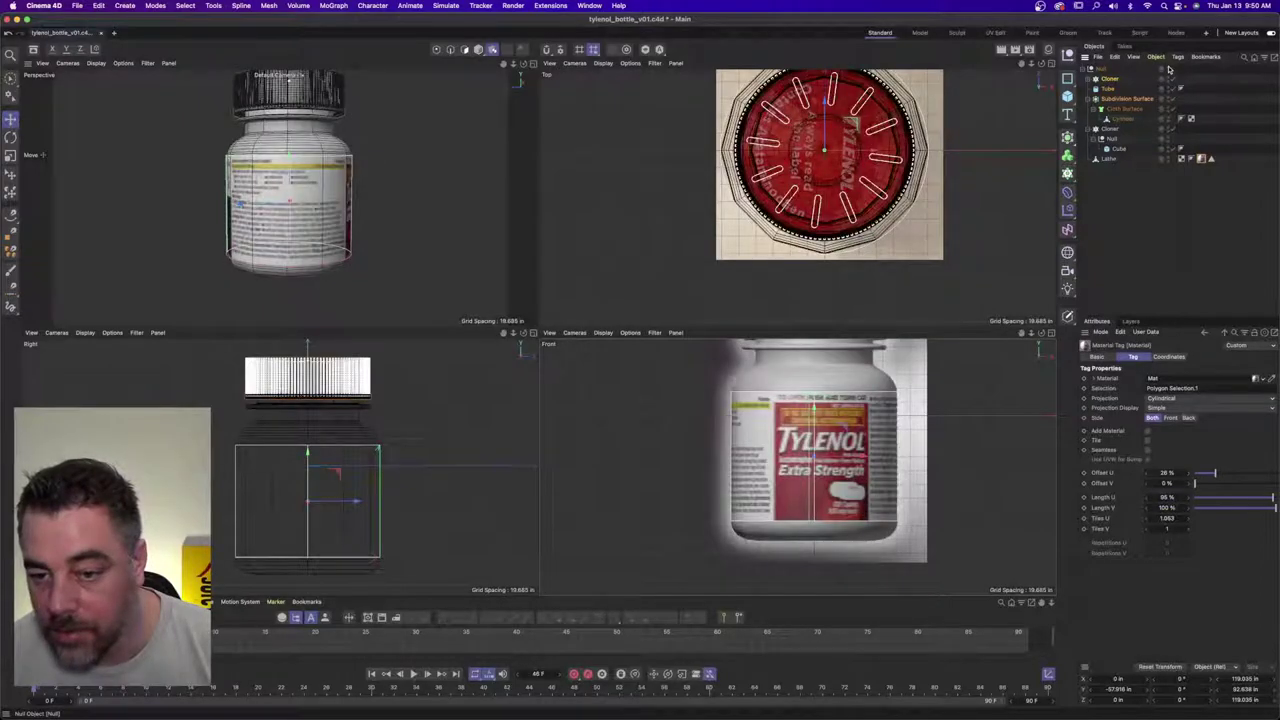
- Try a Length U of 100 % on the label material tag, and return it to 95 %
click(1175, 497)
text(100)
key(Return)
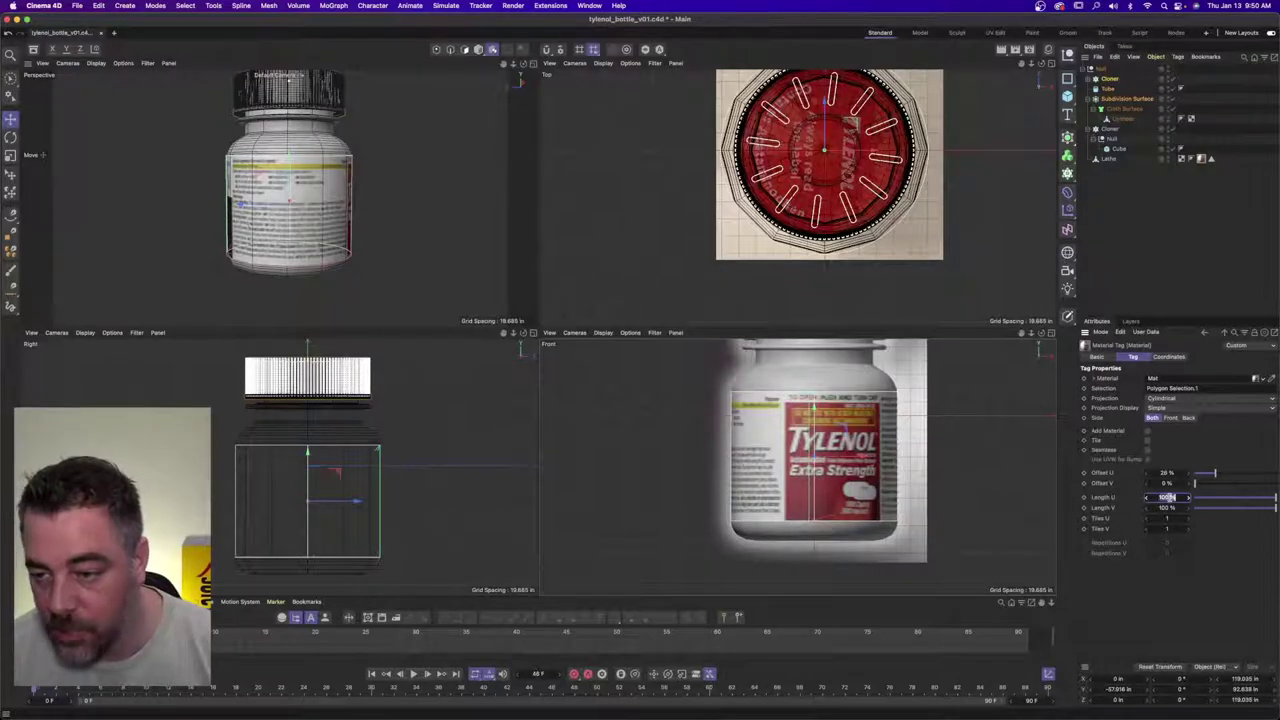
text(95)
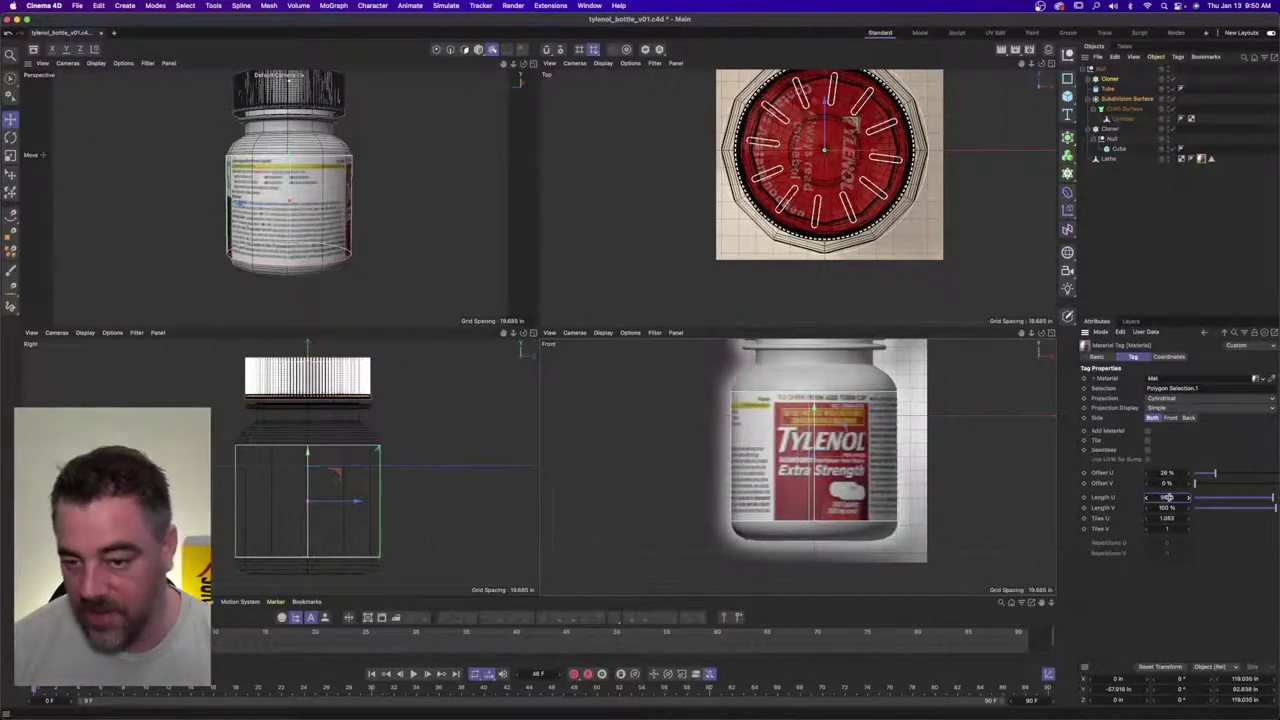
key(Return)
- Deselect everything and toggle the bottle group's visibility to compare the wrapped label's size and position with the front reference photo
click(1118, 203)
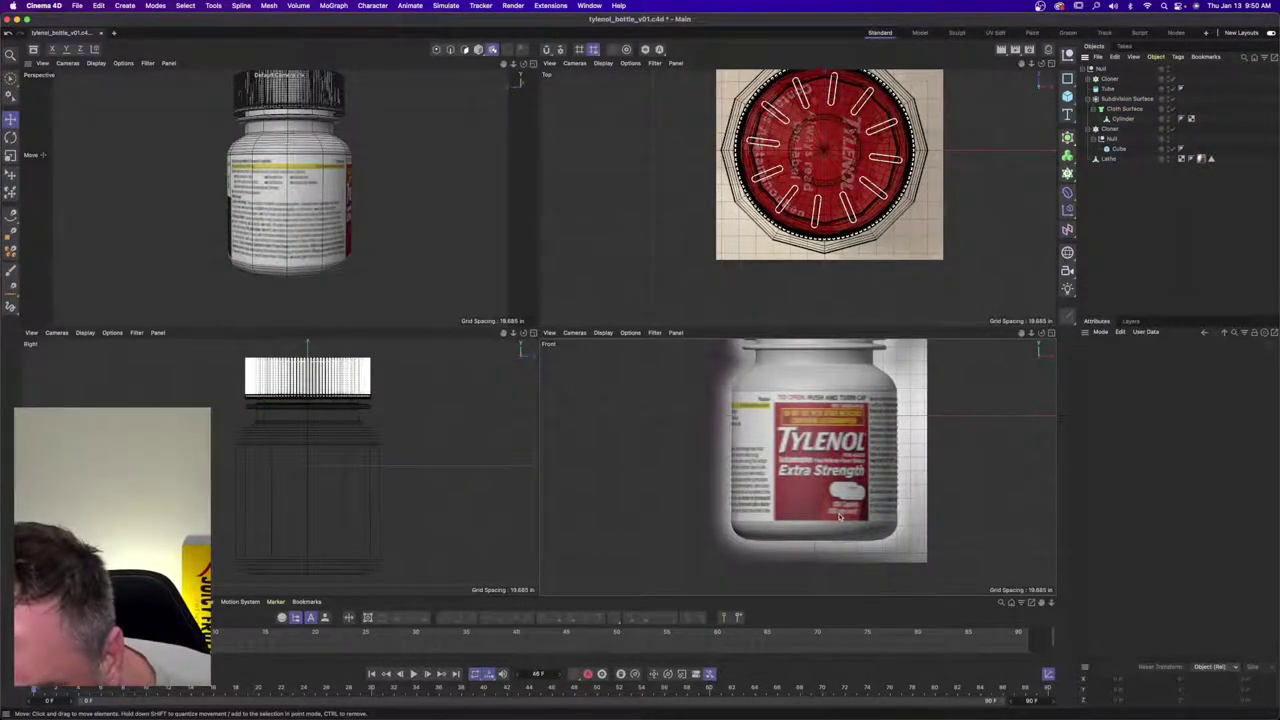
click(1167, 69)
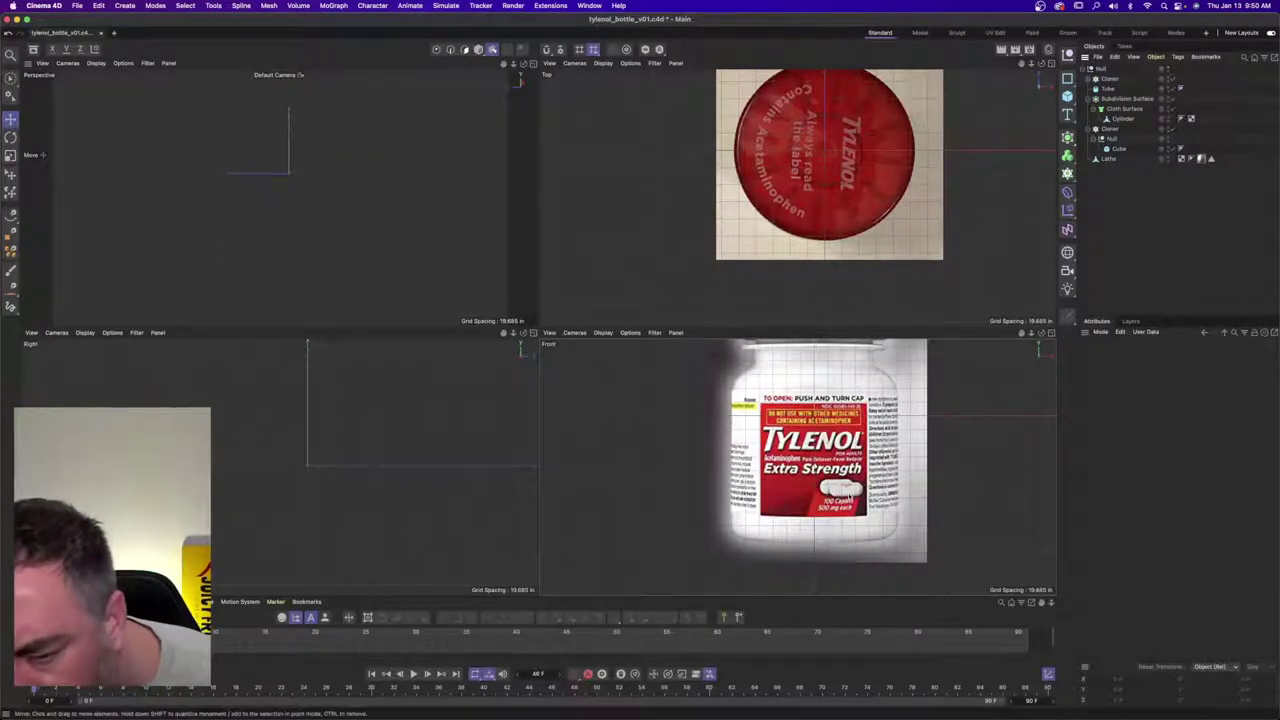
click(1166, 68)
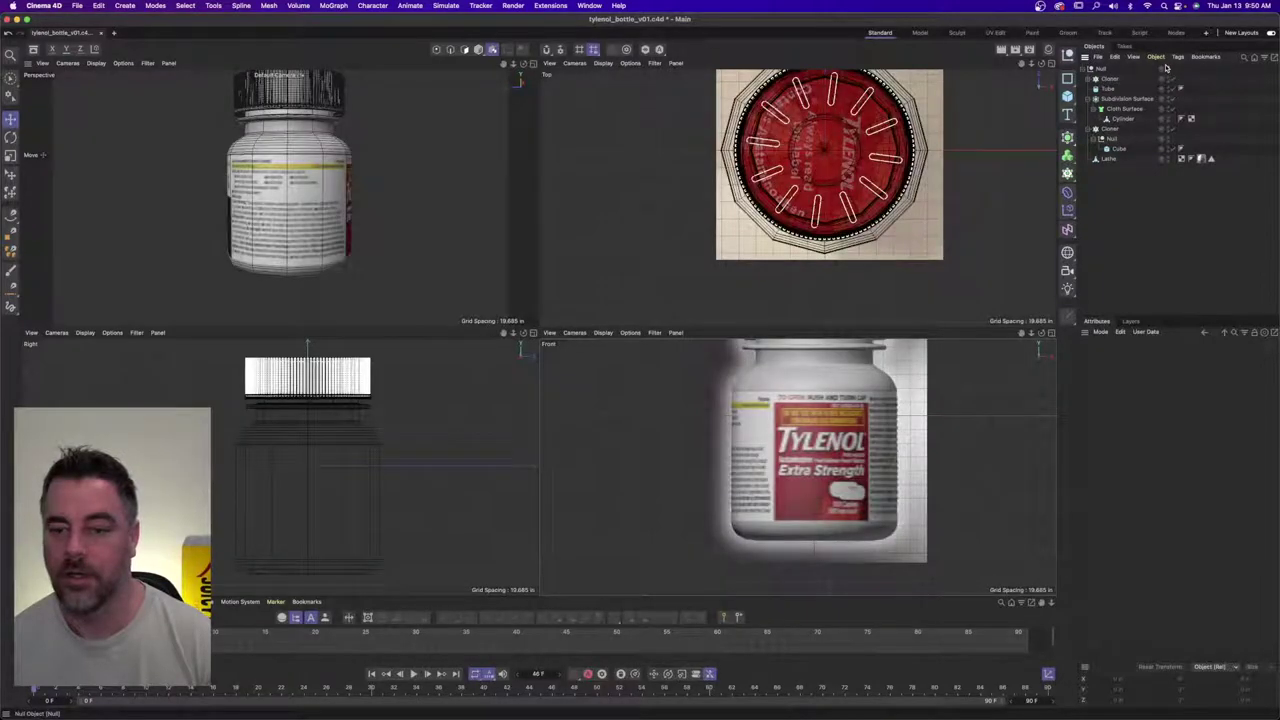
click(1166, 68)
click(1166, 68)
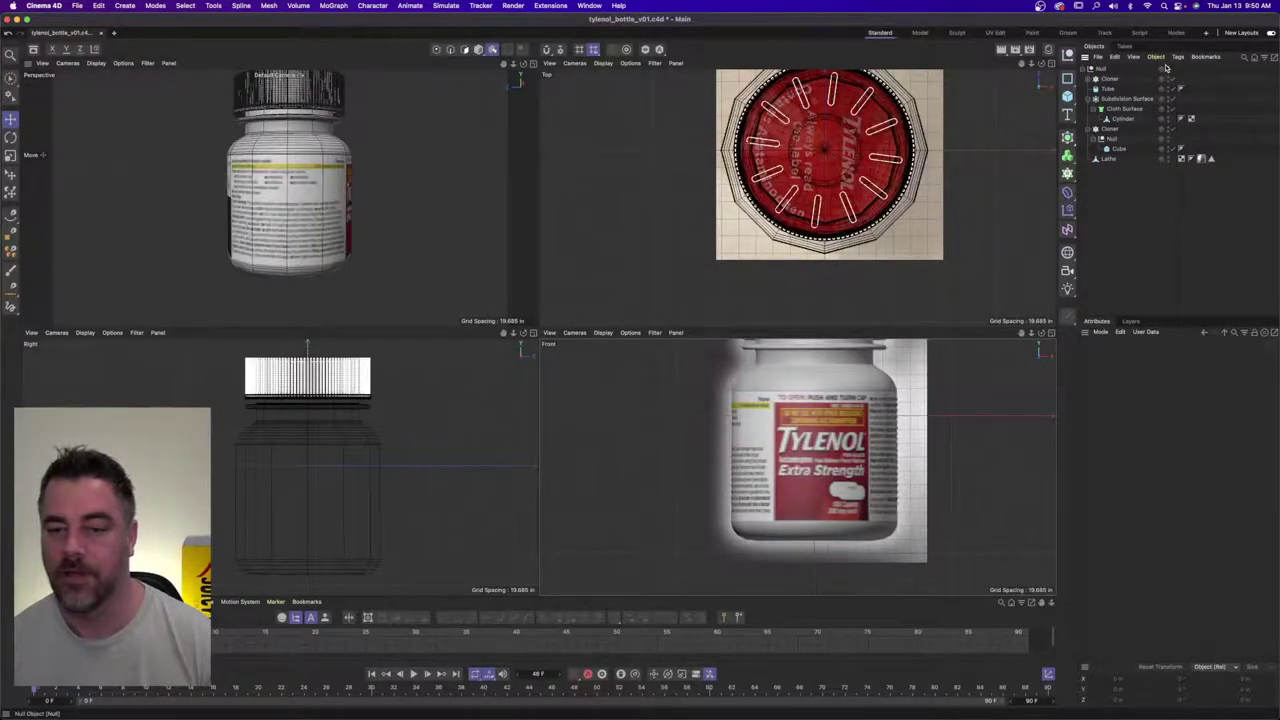
click(1166, 68)
click(1166, 68)
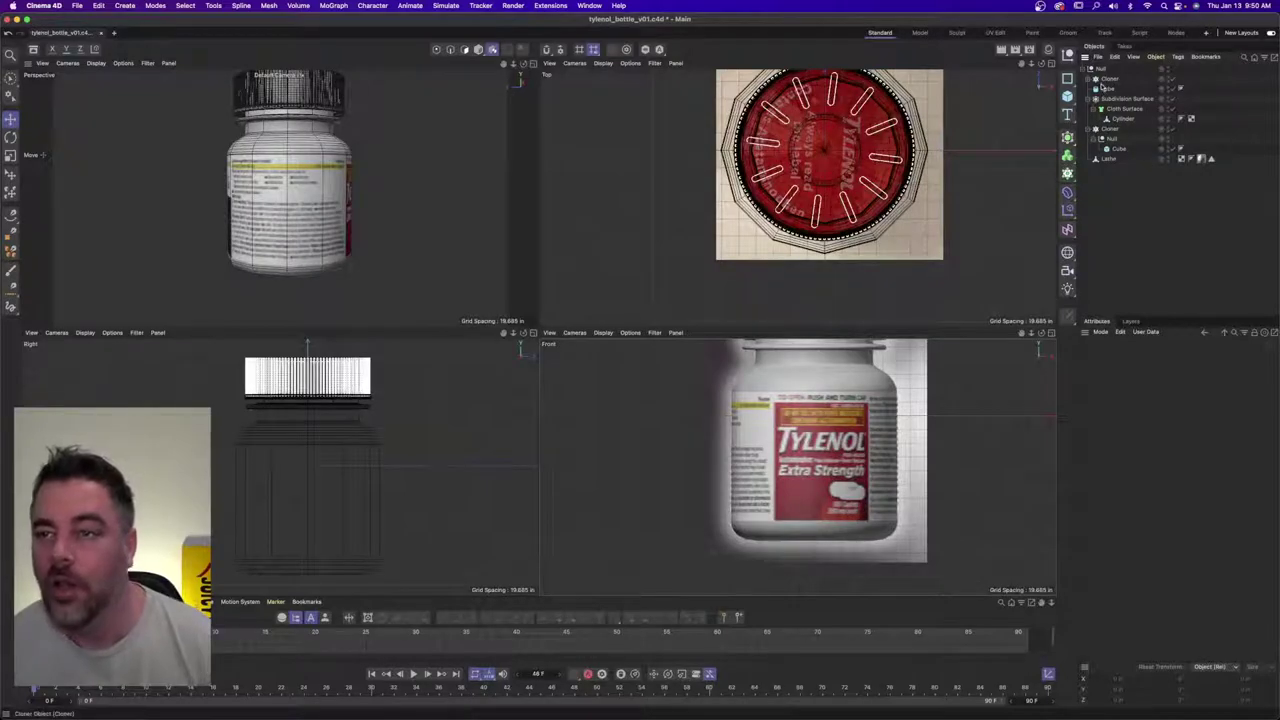
- Select the Lathe's label material tag to edit its projection settings
click(1108, 159)
click(1201, 158)
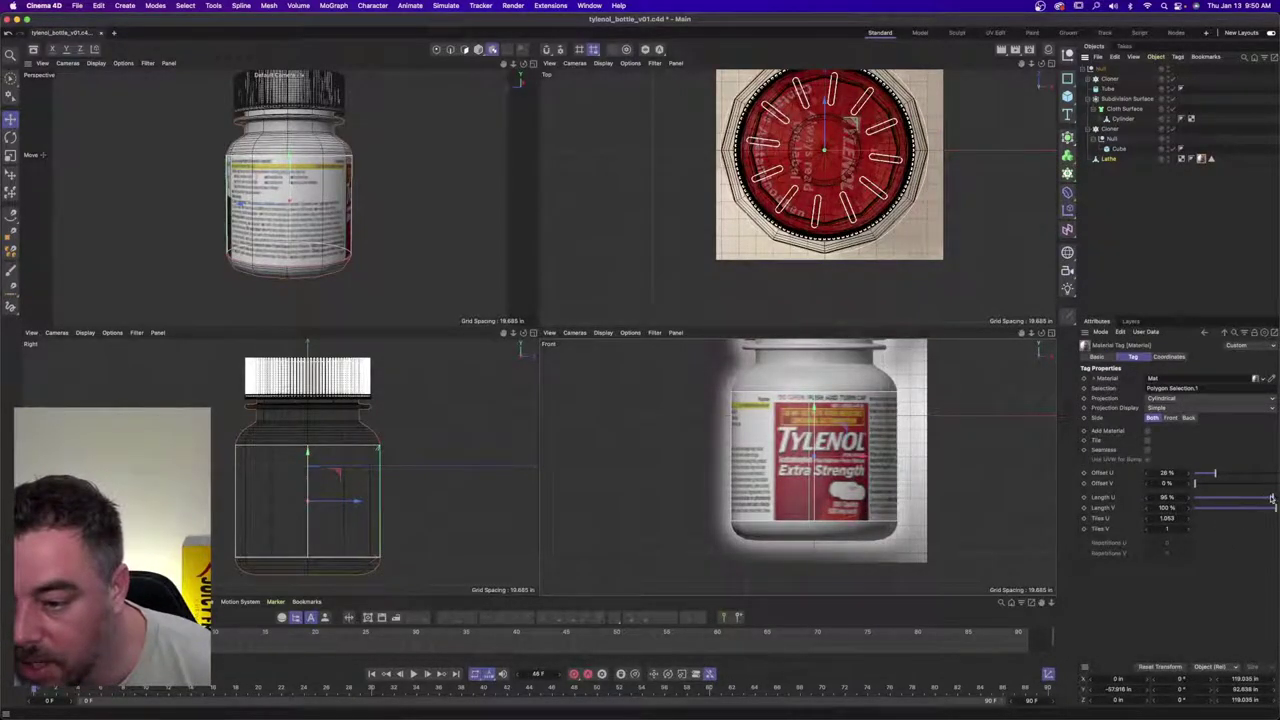
- Set the label material tag's Length V to 90%, Offset U to 24% and Offset V to 5%
click(1169, 509)
text(90)
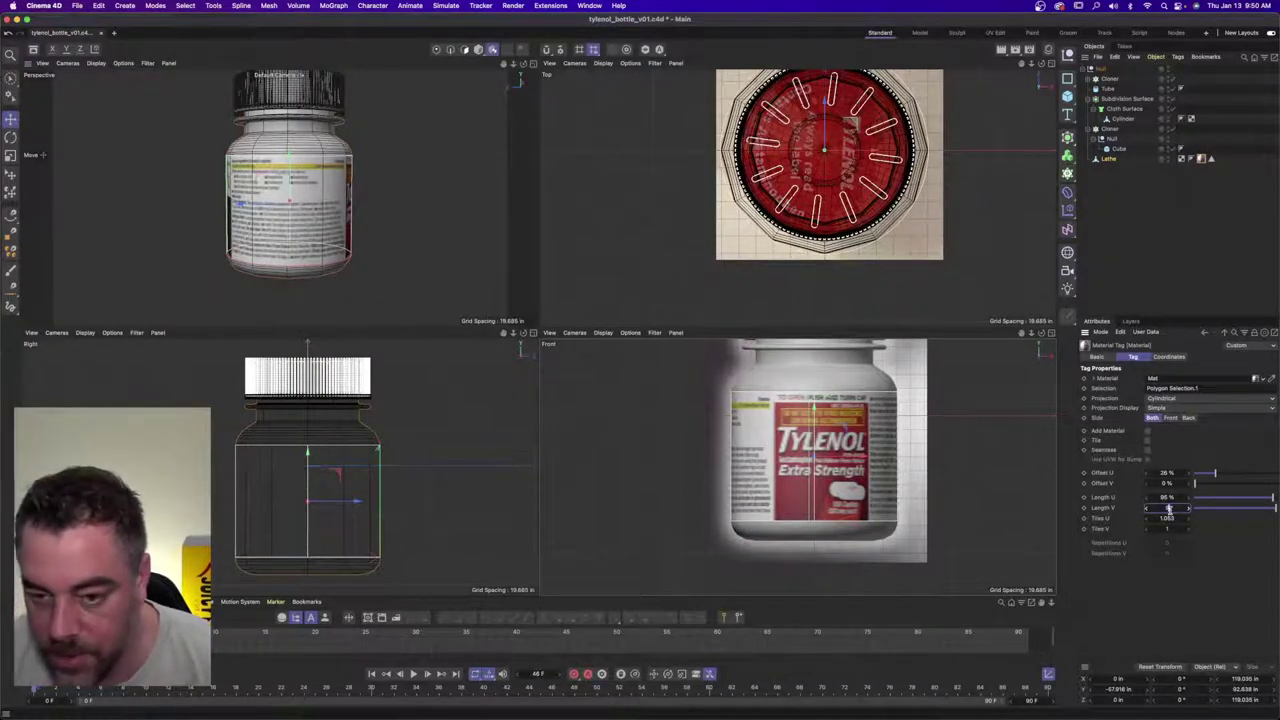
key(Return)
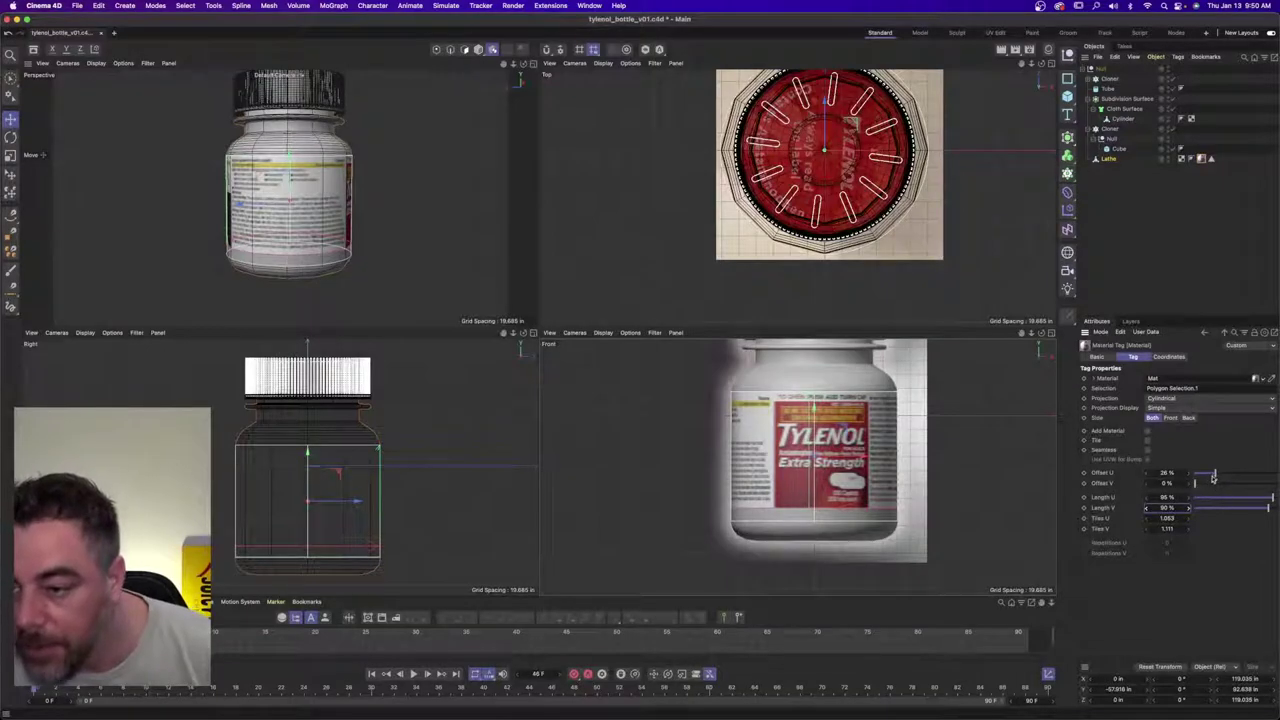
drag(1215, 476, 1199, 485)
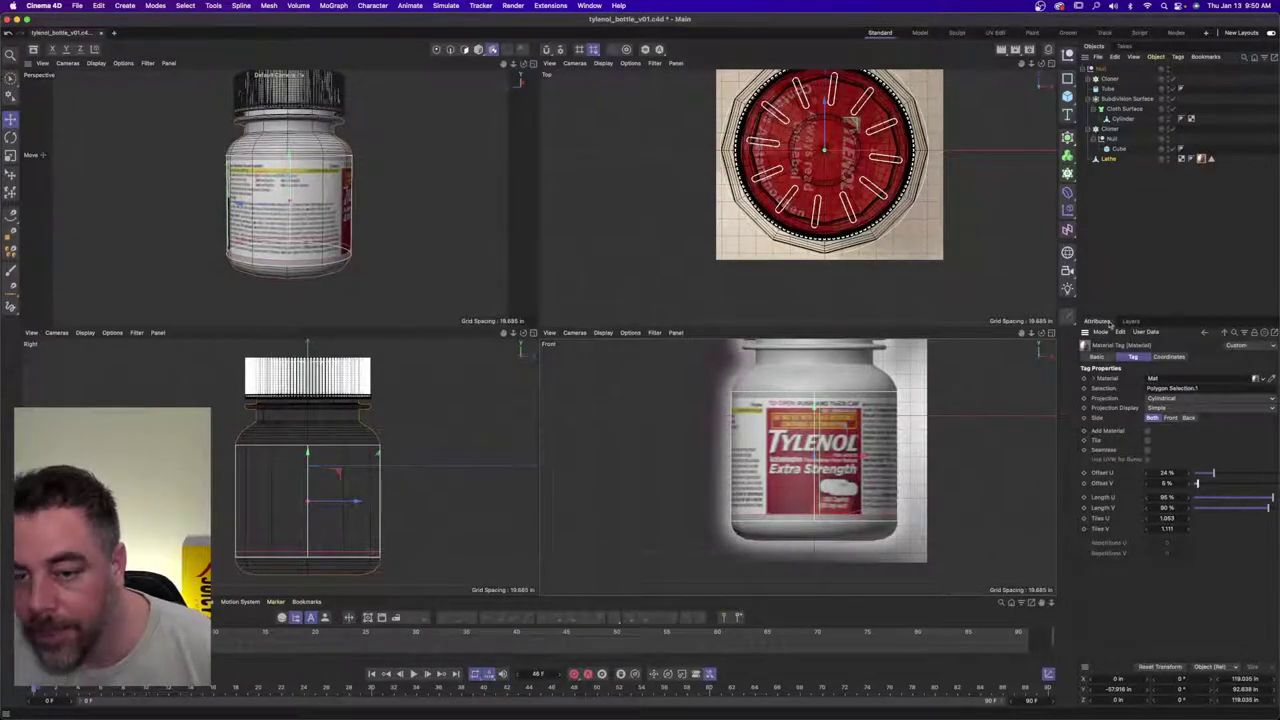
- Add a Subdivision Surface and place the Lathe bottle body inside it to smooth the mesh
mouse_move(134, 126)
alt+mouse_down()
mouse_move(186, 143)
mouse_move(129, 147)
alt+mouse_up()
alt+right_drag(130, 147, 85, 147)
click(130, 147)
alt+middle_drag(130, 147, 79, 152)
scroll(341, 198, up, 3)
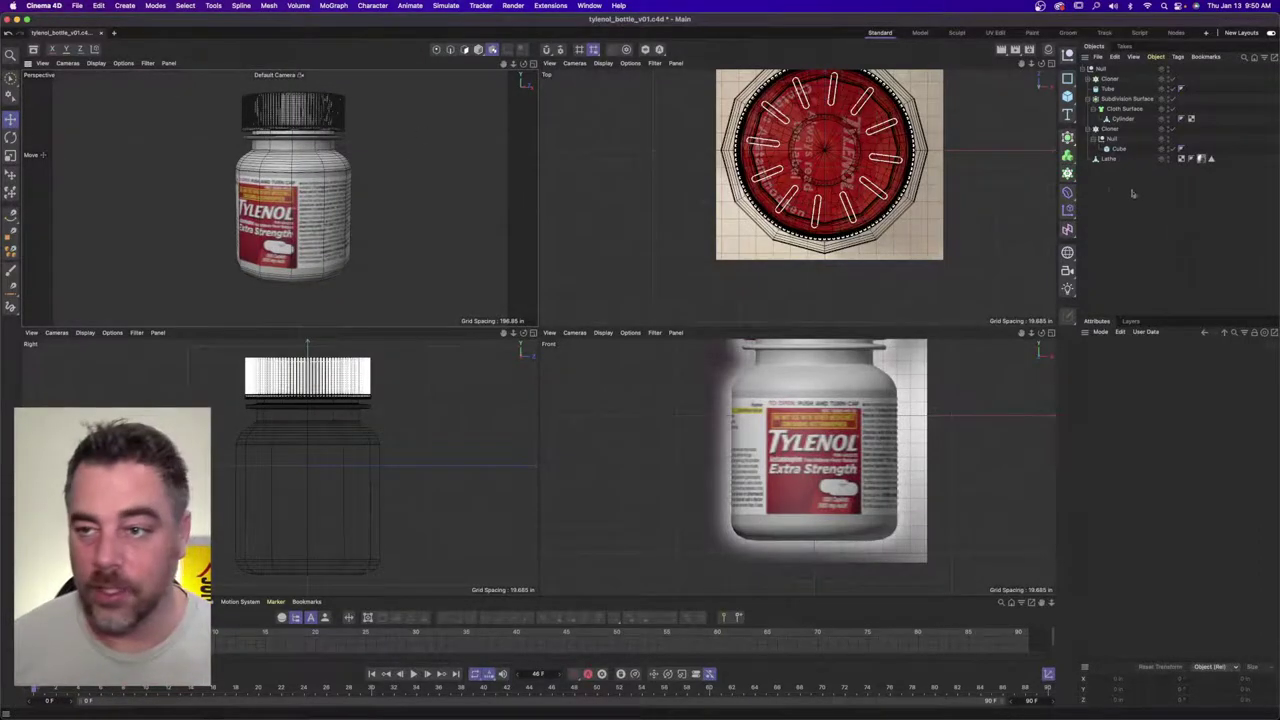
click(1109, 158)
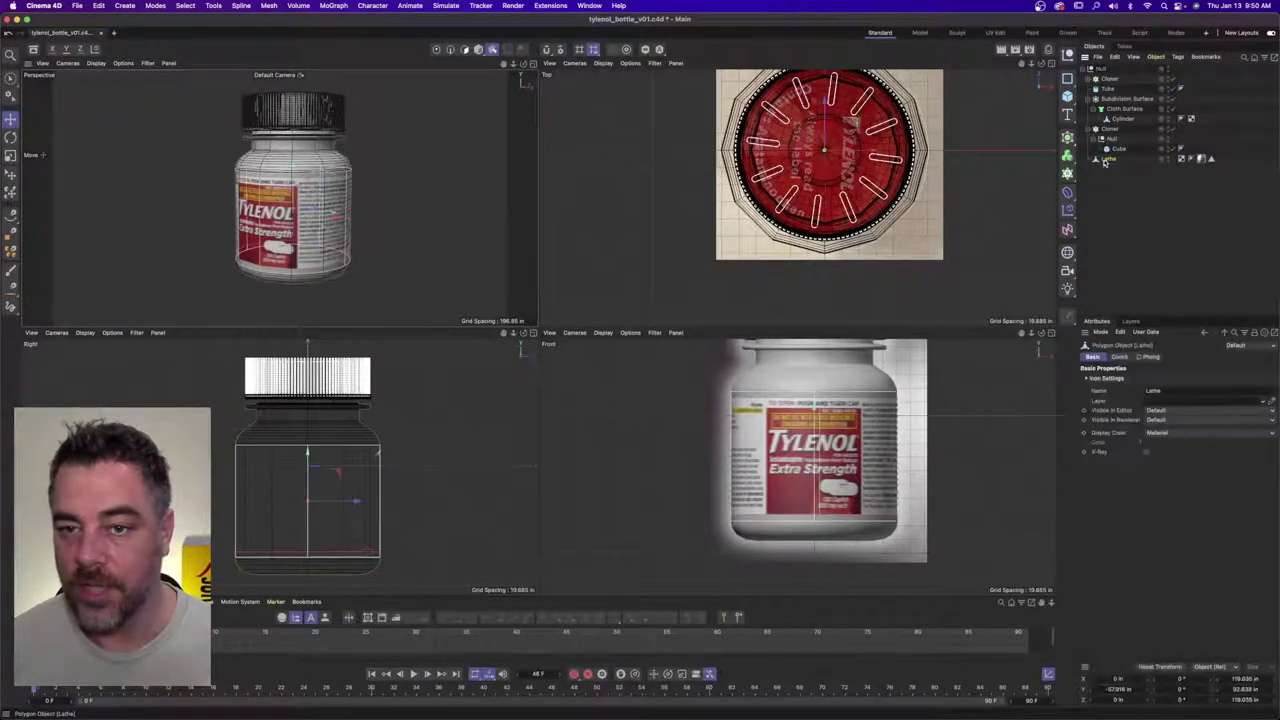
click(532, 63)
click(1067, 138)
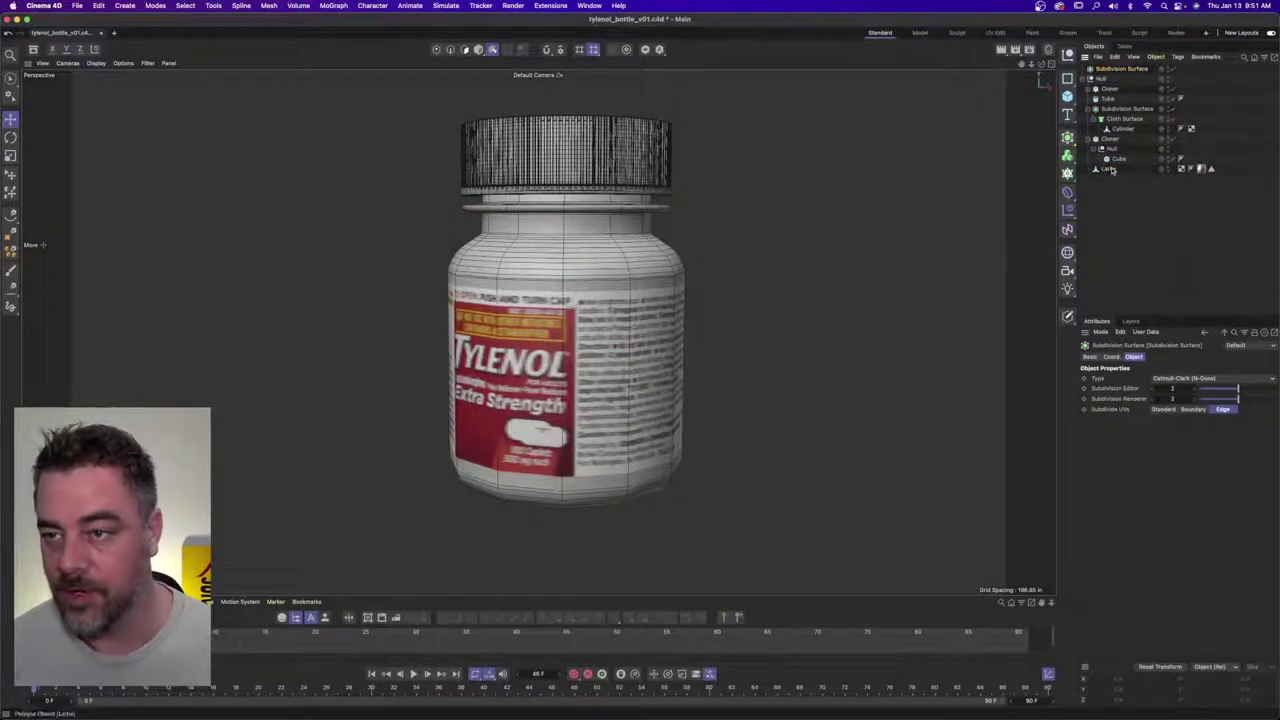
drag(1110, 170, 1118, 70)
click(1100, 222)
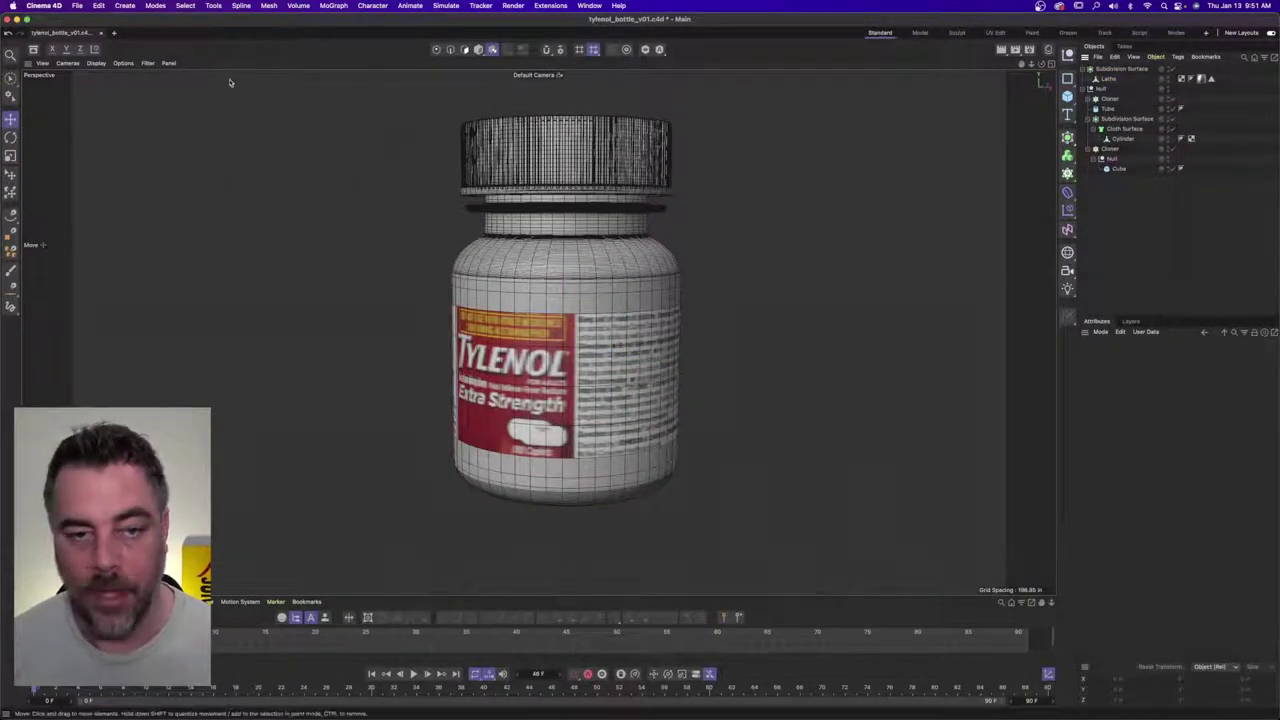
- Switch the perspective view to shaded display without wireframe lines and inspect the smoothed bottle
click(96, 63)
click(125, 84)
scroll(654, 255, down, 2)
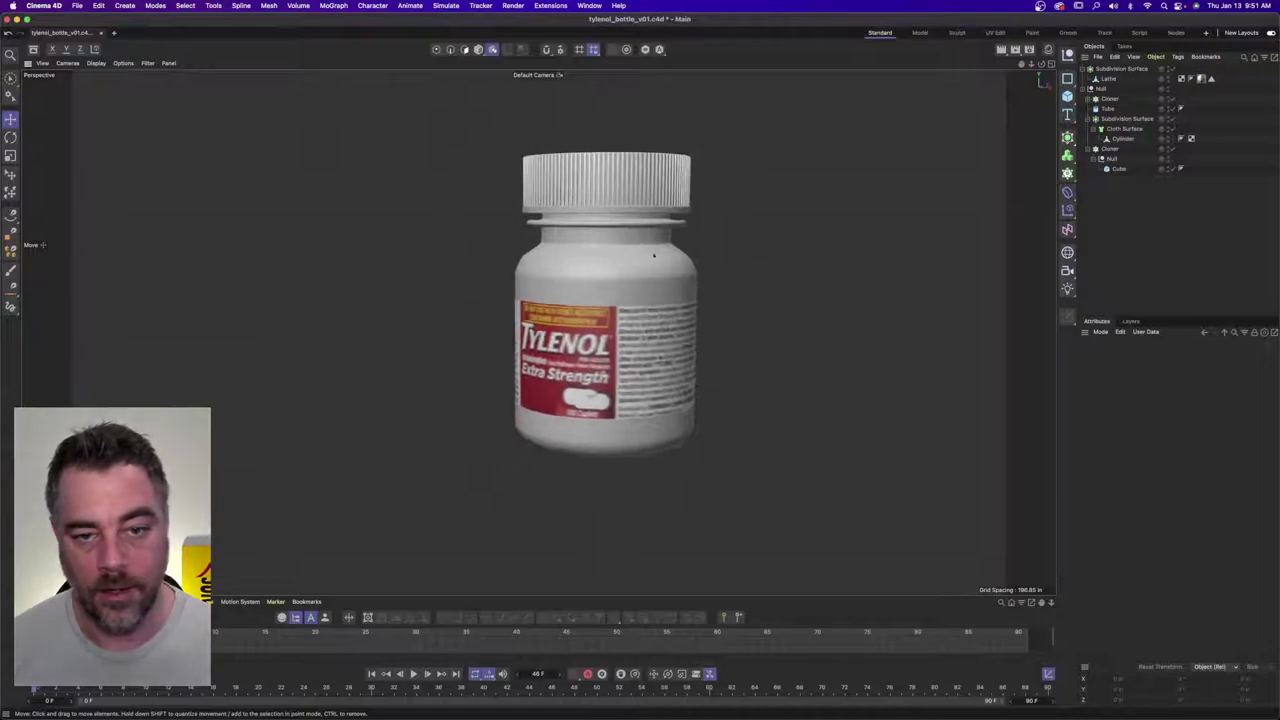
alt+drag(654, 255, 601, 353)
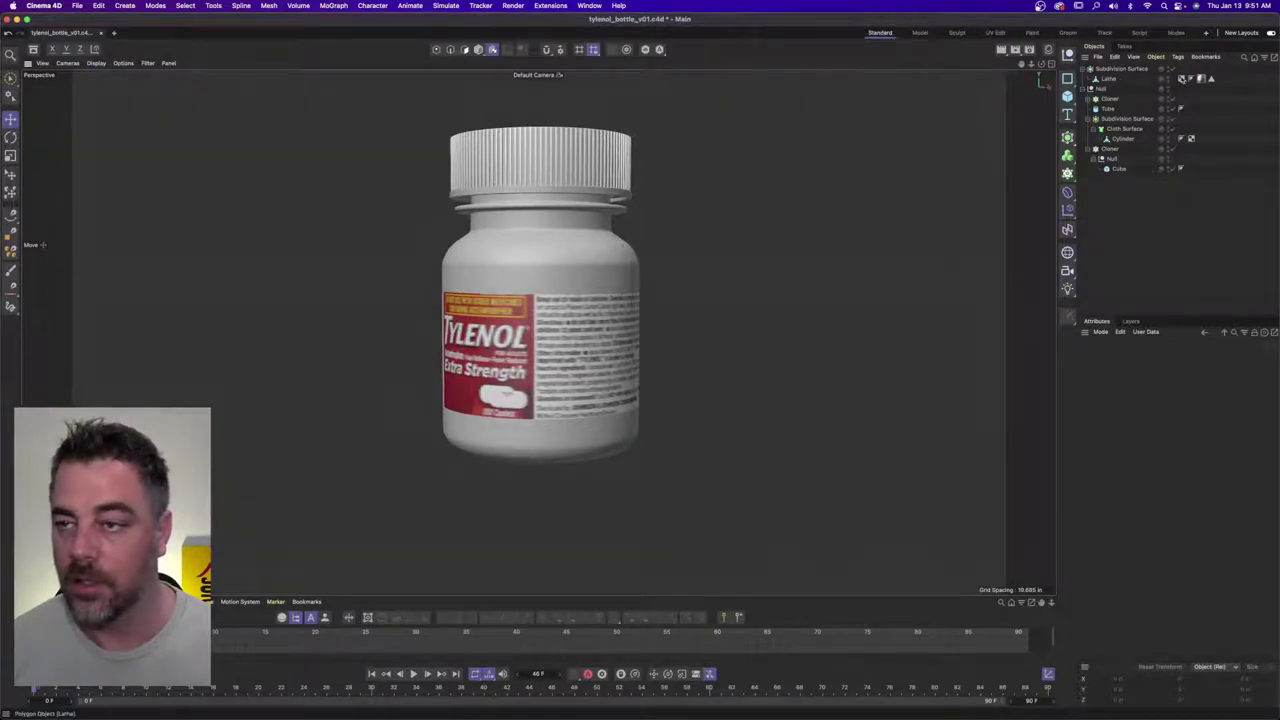
- Set the label material tag's Length V to 100% and check the label on the bottle
click(1200, 78)
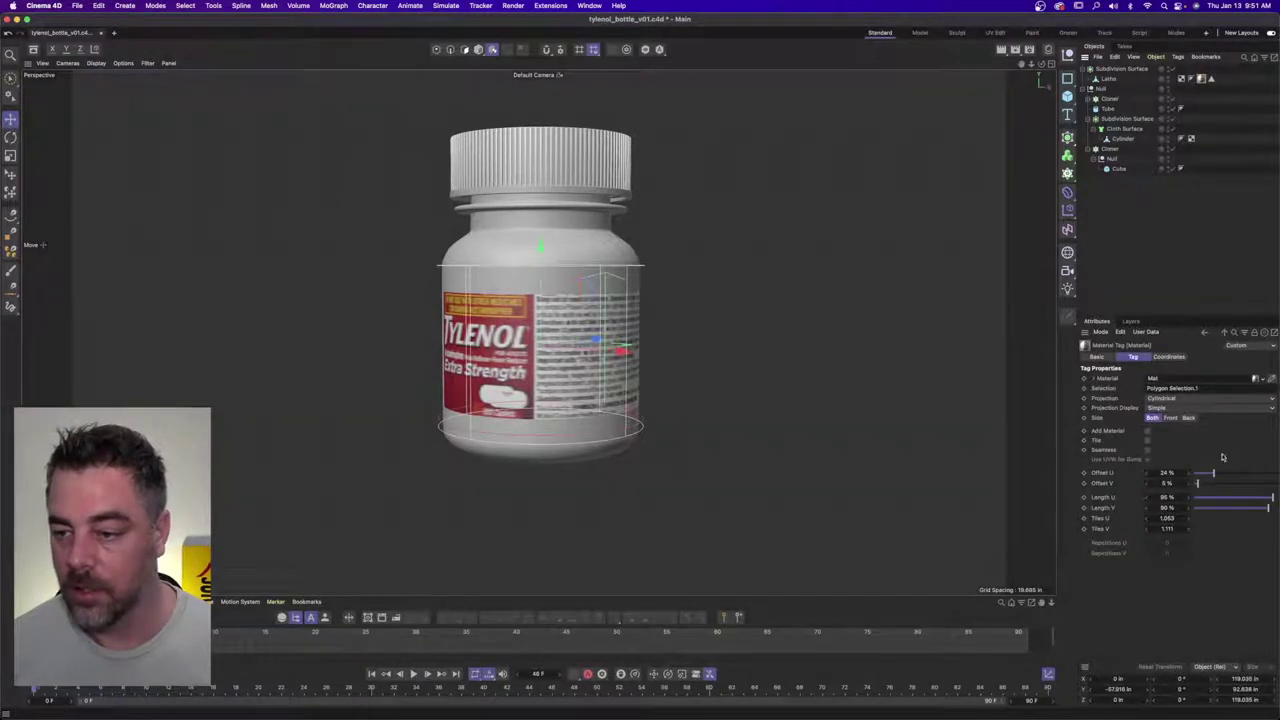
double_click(1170, 497)
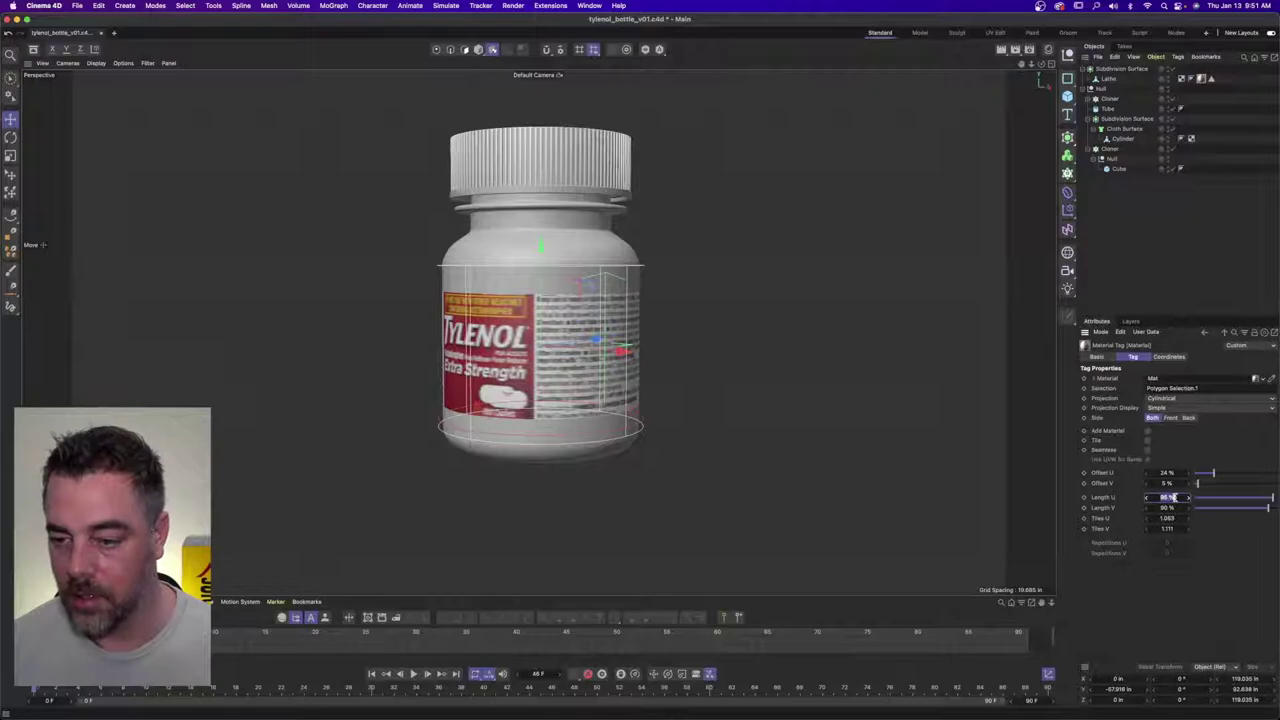
key(Tab)
text(10)
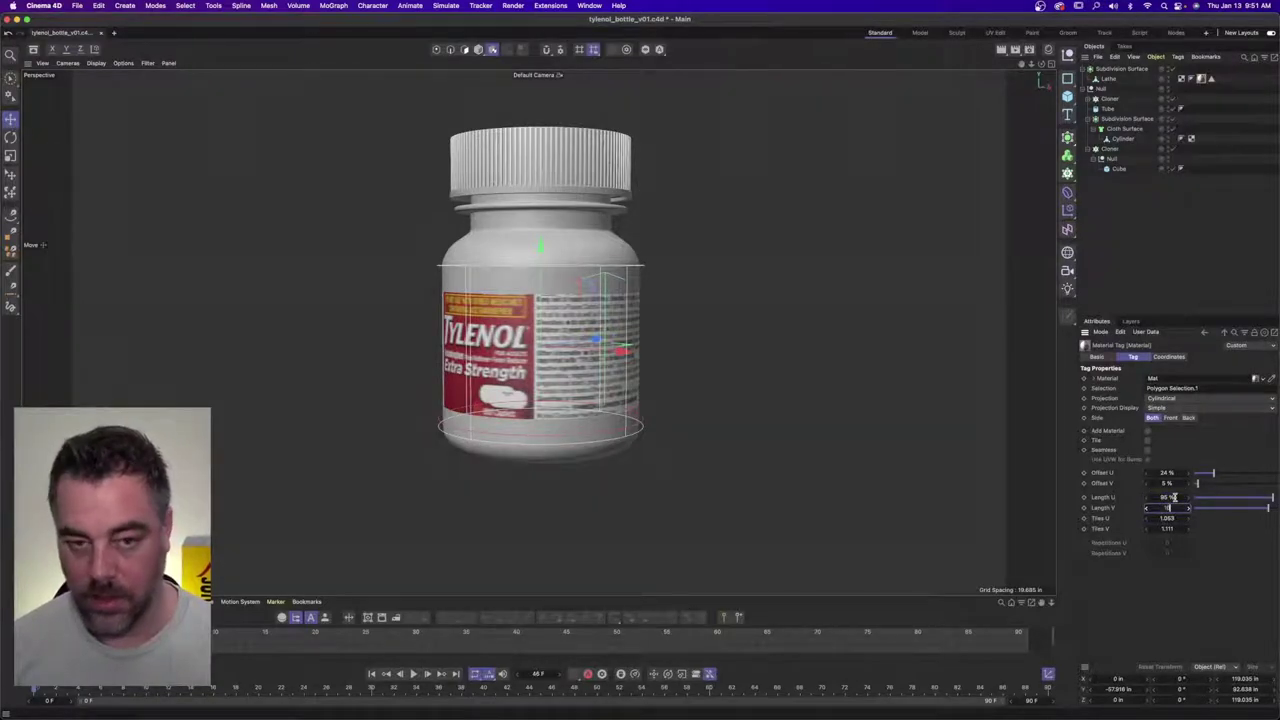
text(0)
key(Return)
alt+drag(614, 208, 513, 282)
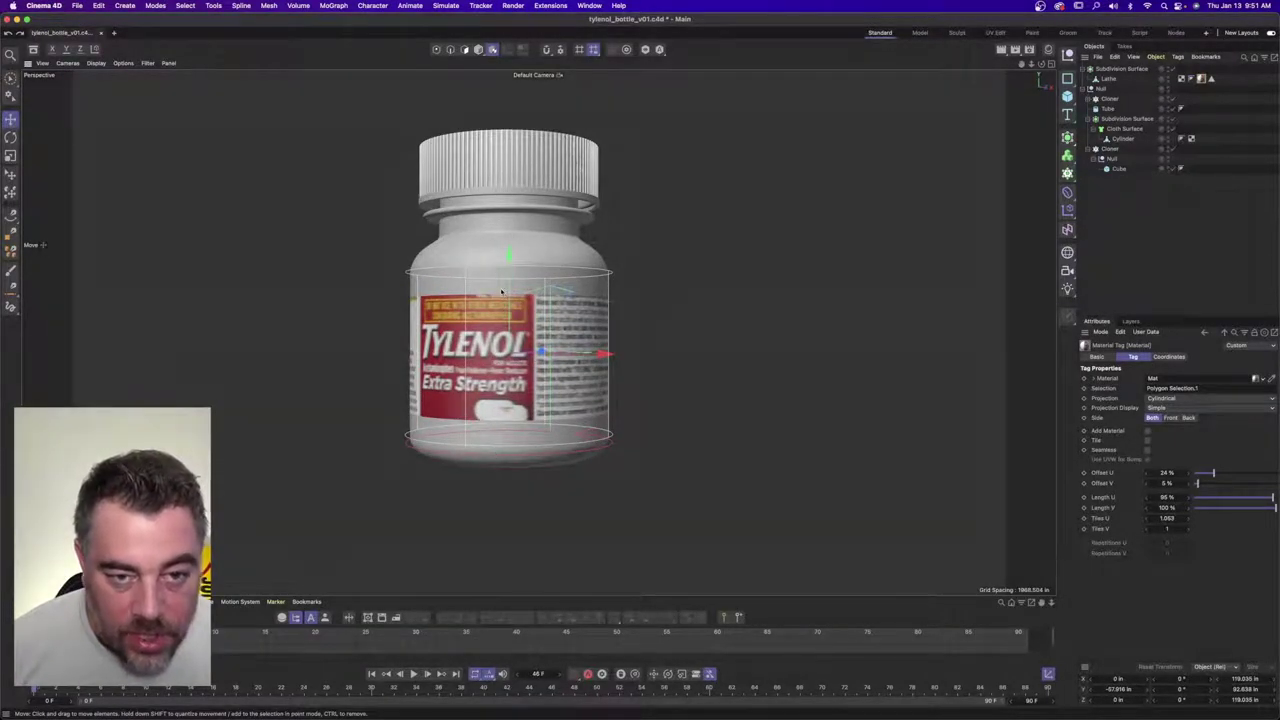
- Recall the stored label polygon selection, grow it by one row above and below, and store it as a new selection tag
double_click(1211, 79)
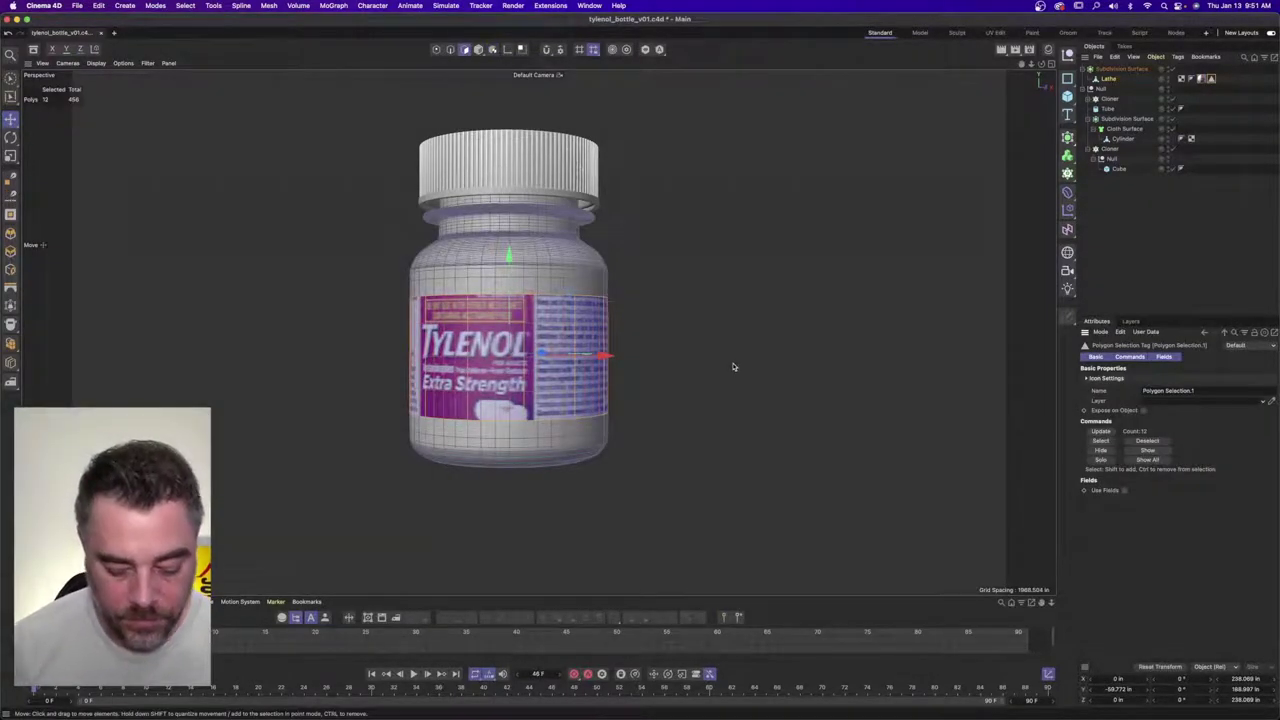
key(u)
key(y)
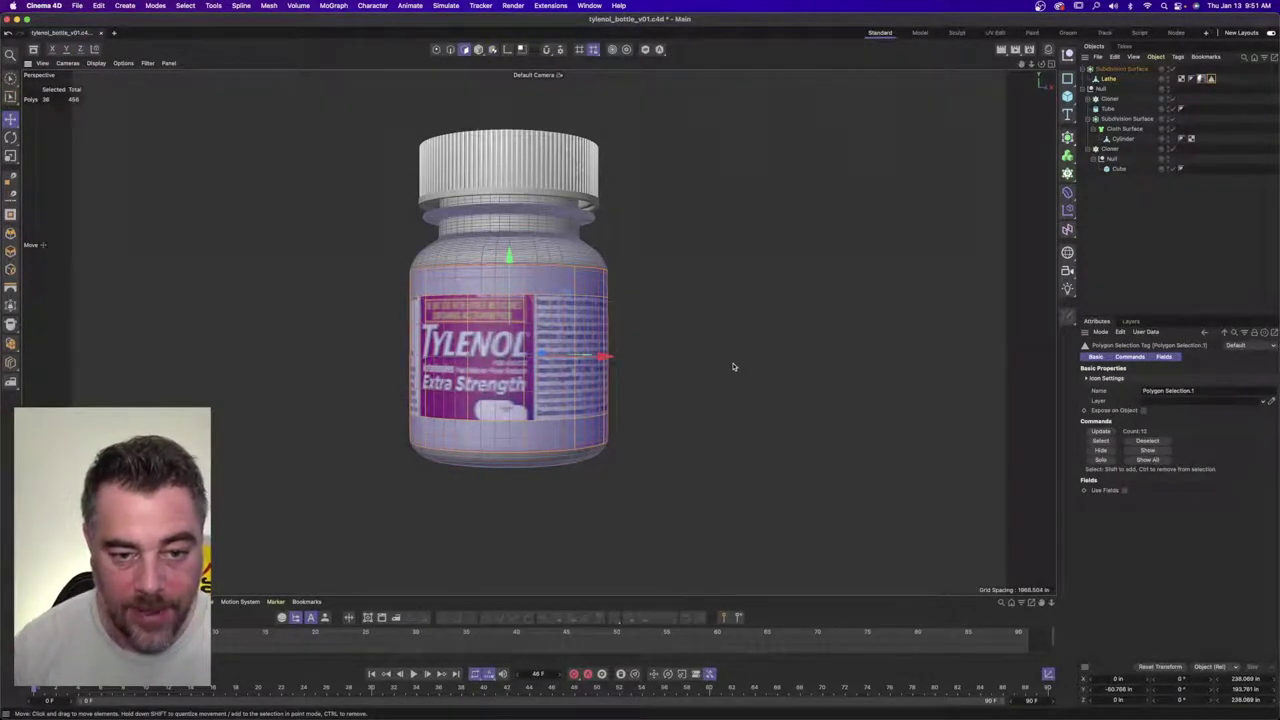
click(124, 5)
mouse_move(148, 5)
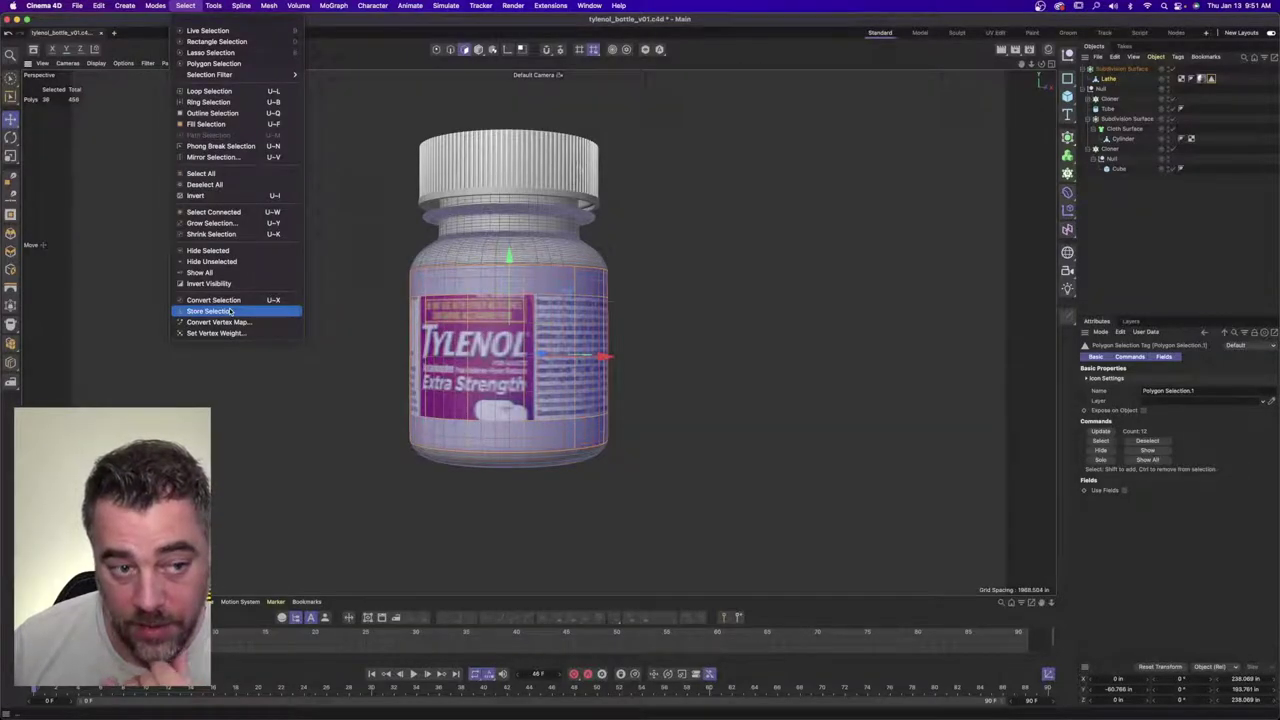
click(230, 312)
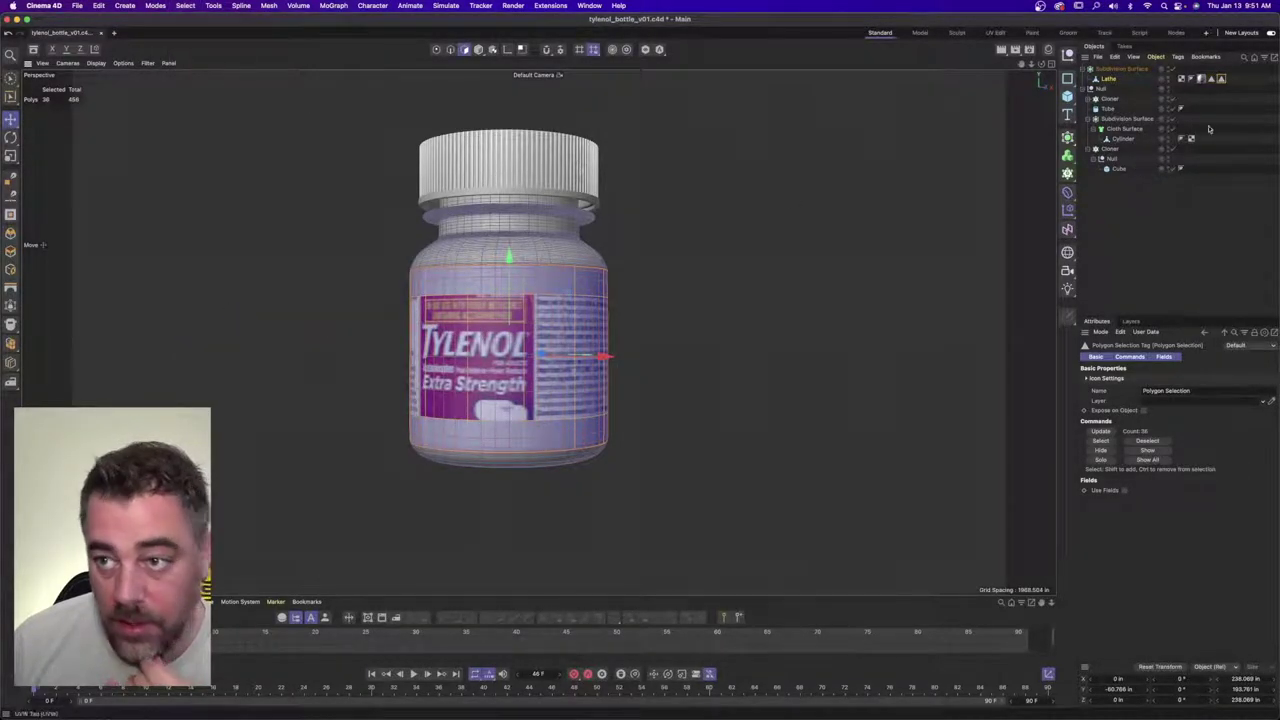
- Remove the old label selection tag and rename the enlarged selection tag Polygon Selection.1 so the label material uses it
click(1219, 78)
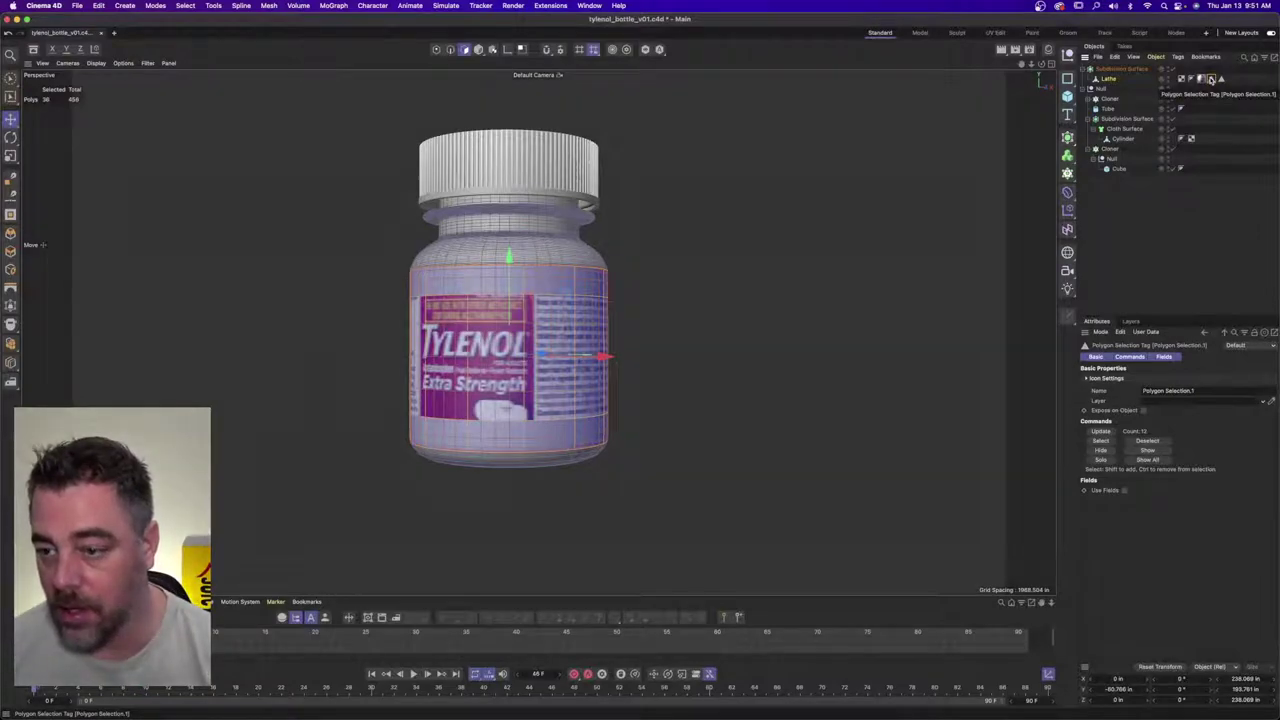
drag(1205, 390, 1140, 391)
key(super+c)
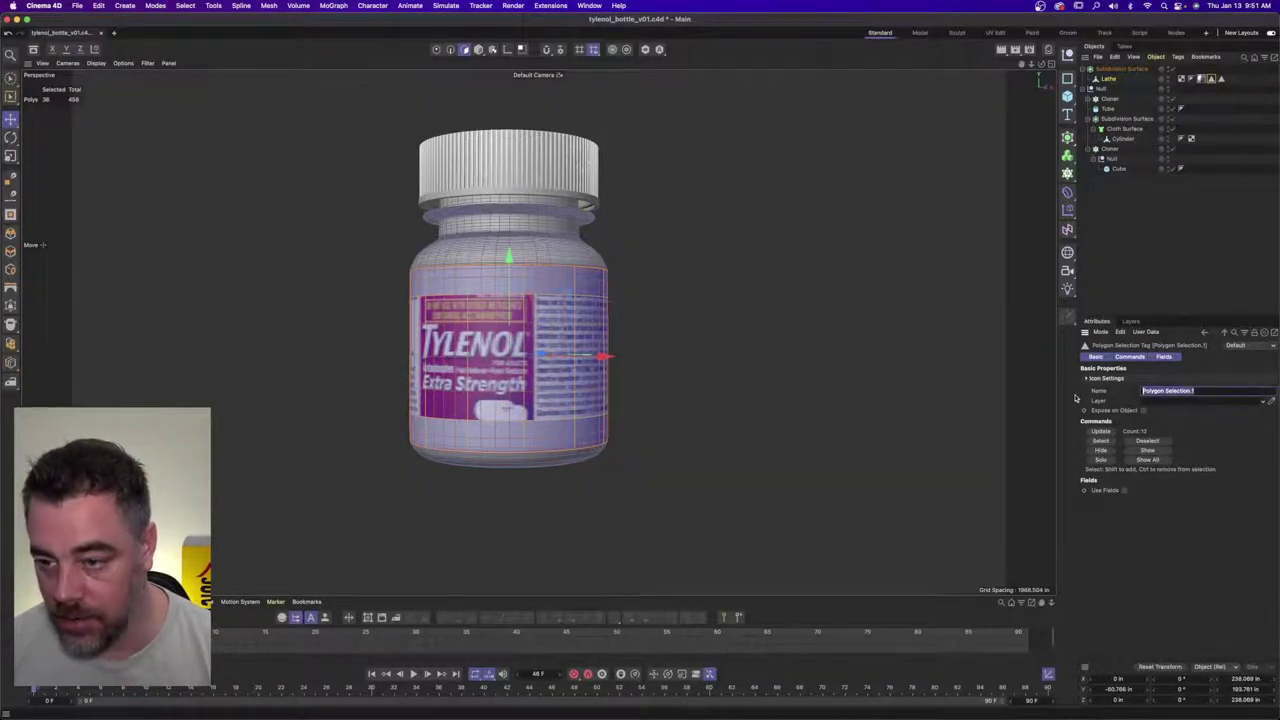
click(1212, 80)
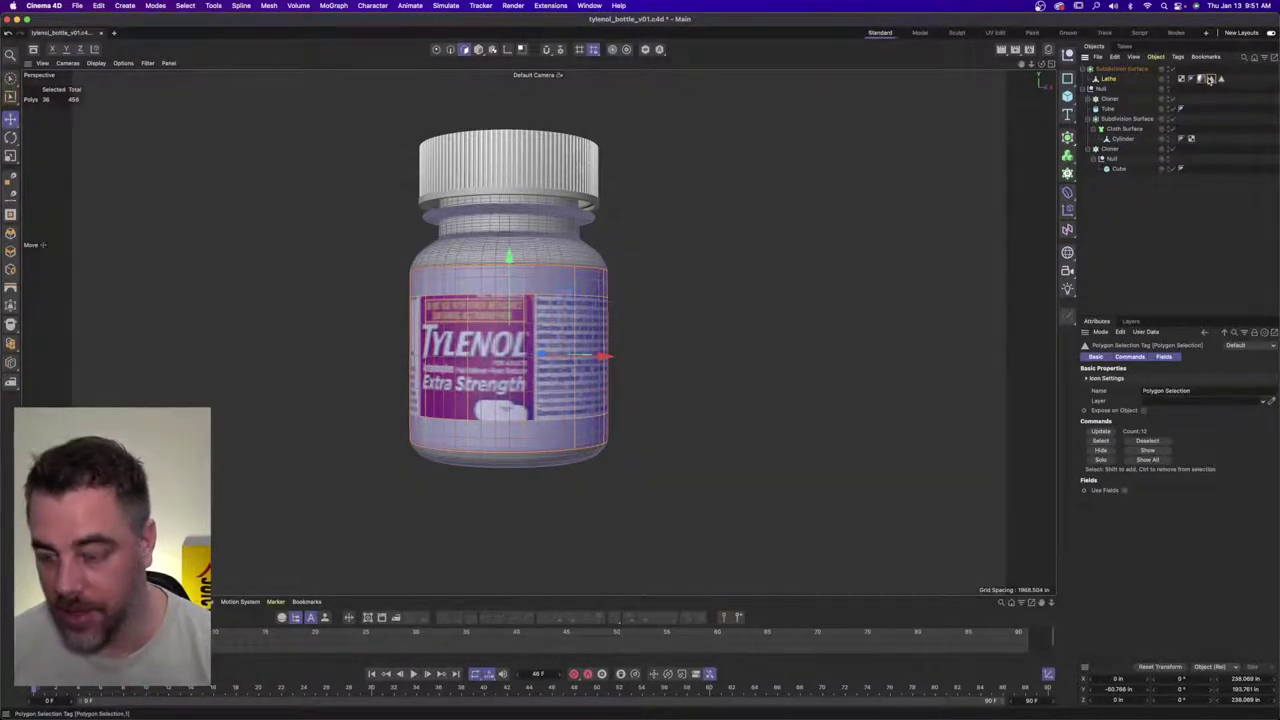
drag(1208, 390, 1141, 391)
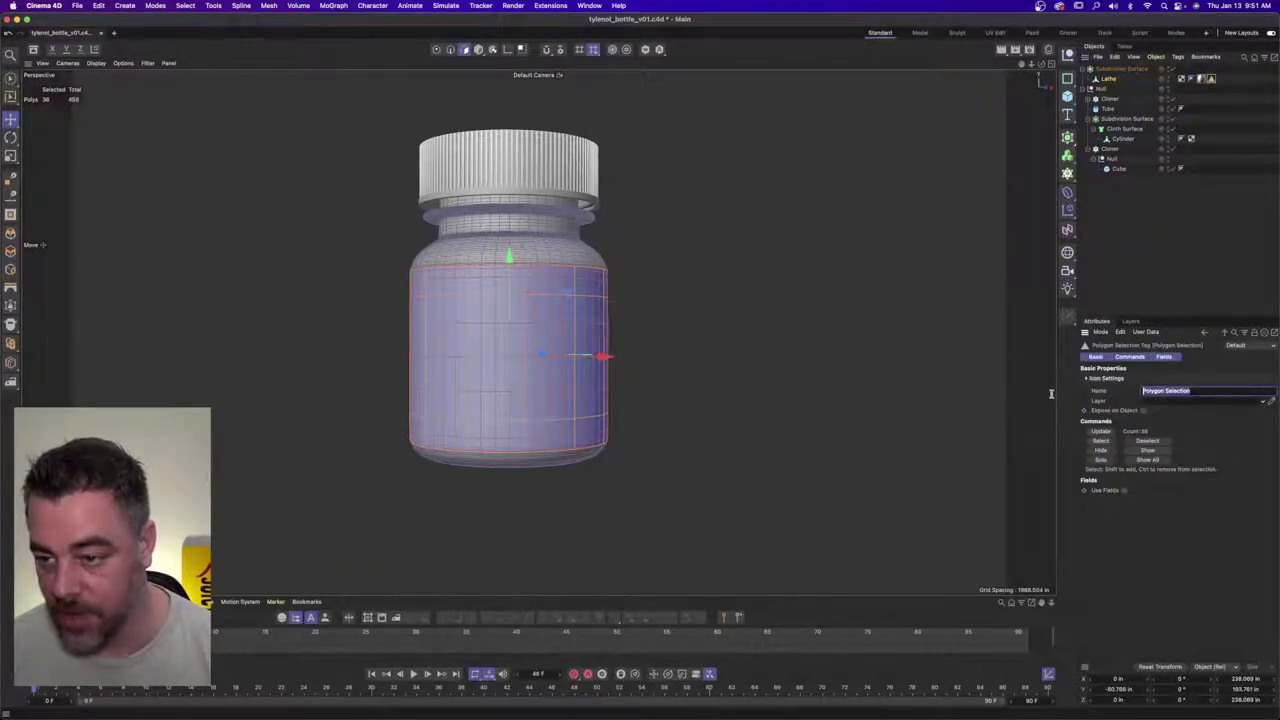
key(super+v)
key(Return)
click(1262, 115)
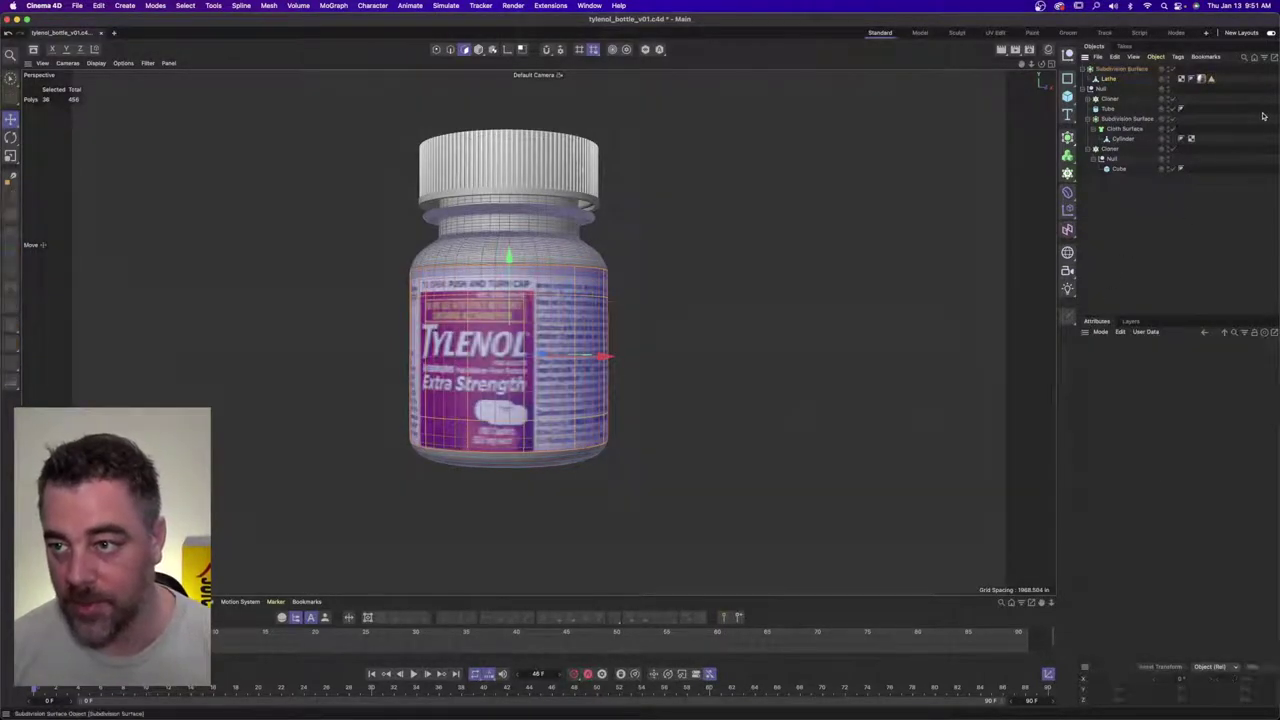
- In the maximized front view, move the bottle's Subdivision Surface into the Null group and toggle the group's visibility to compare with the reference
click(1203, 79)
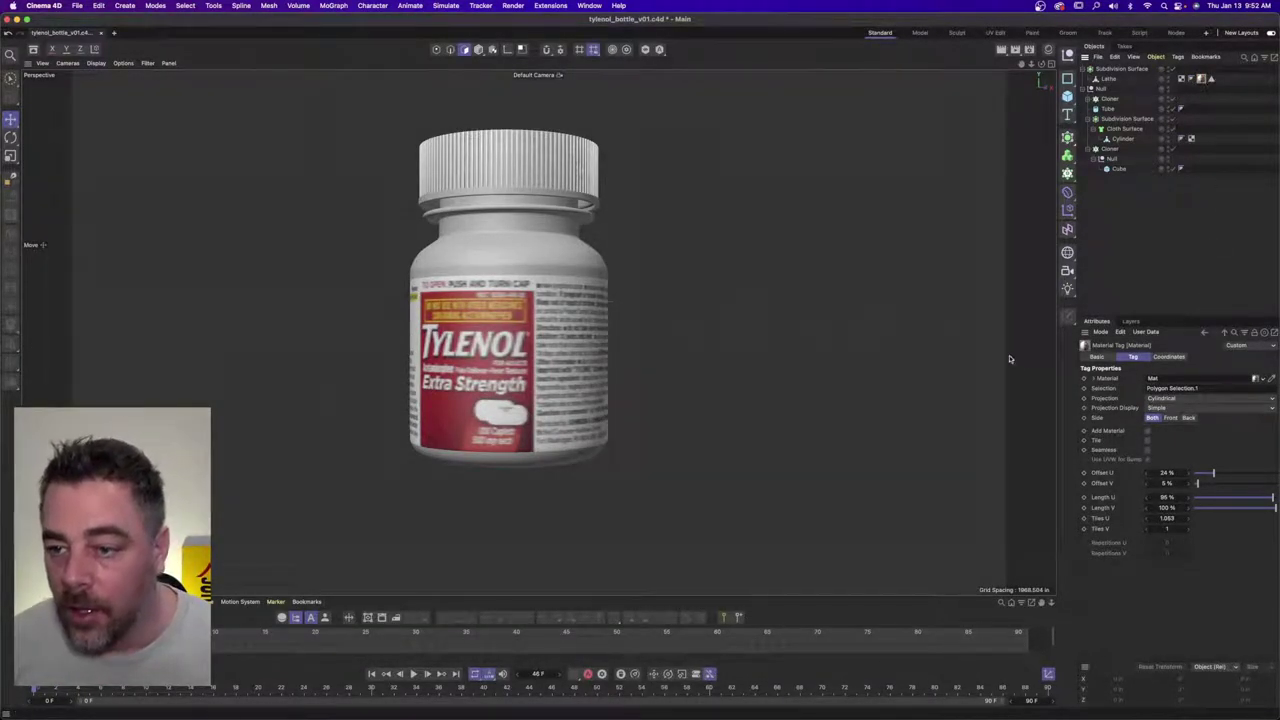
click(1047, 63)
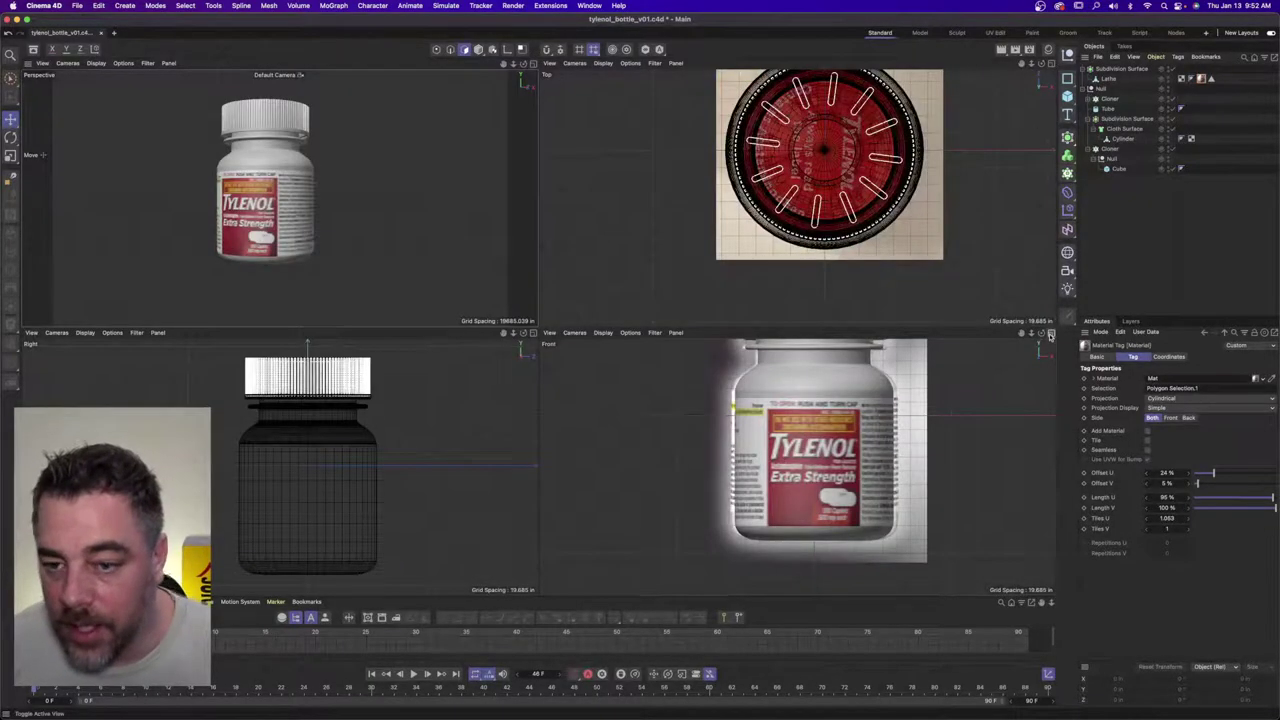
click(1050, 335)
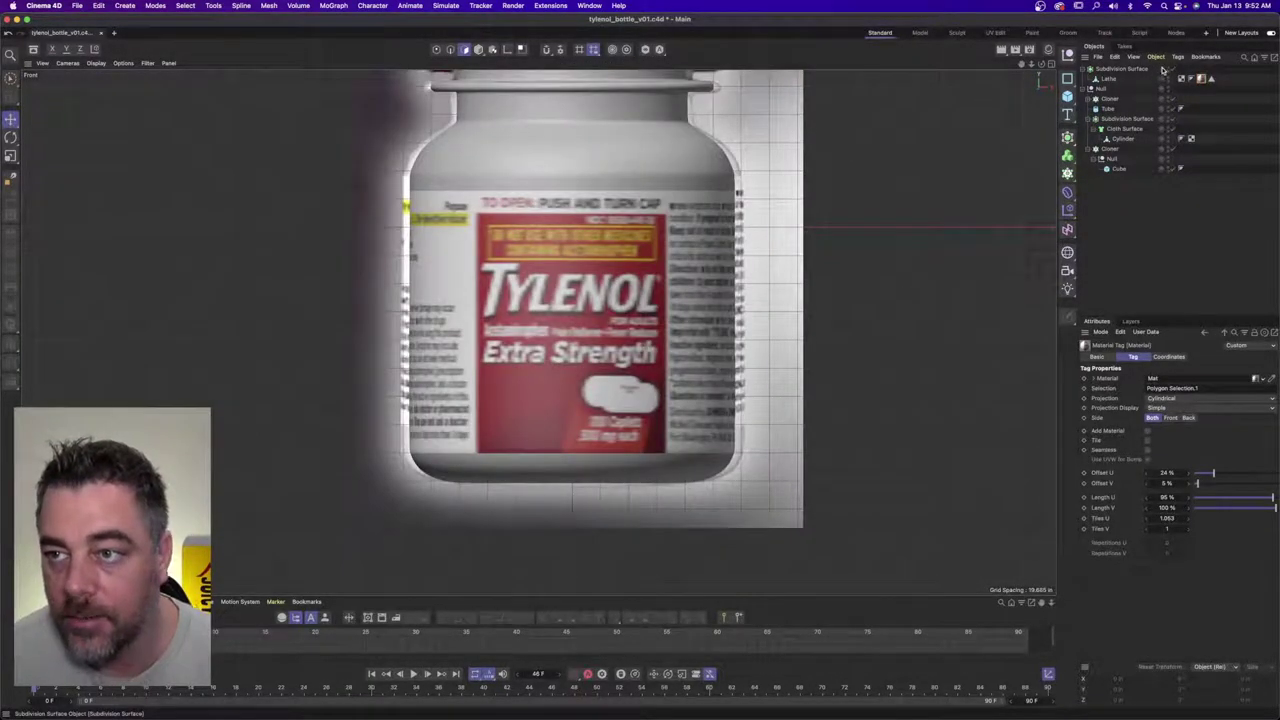
drag(1125, 70, 1110, 89)
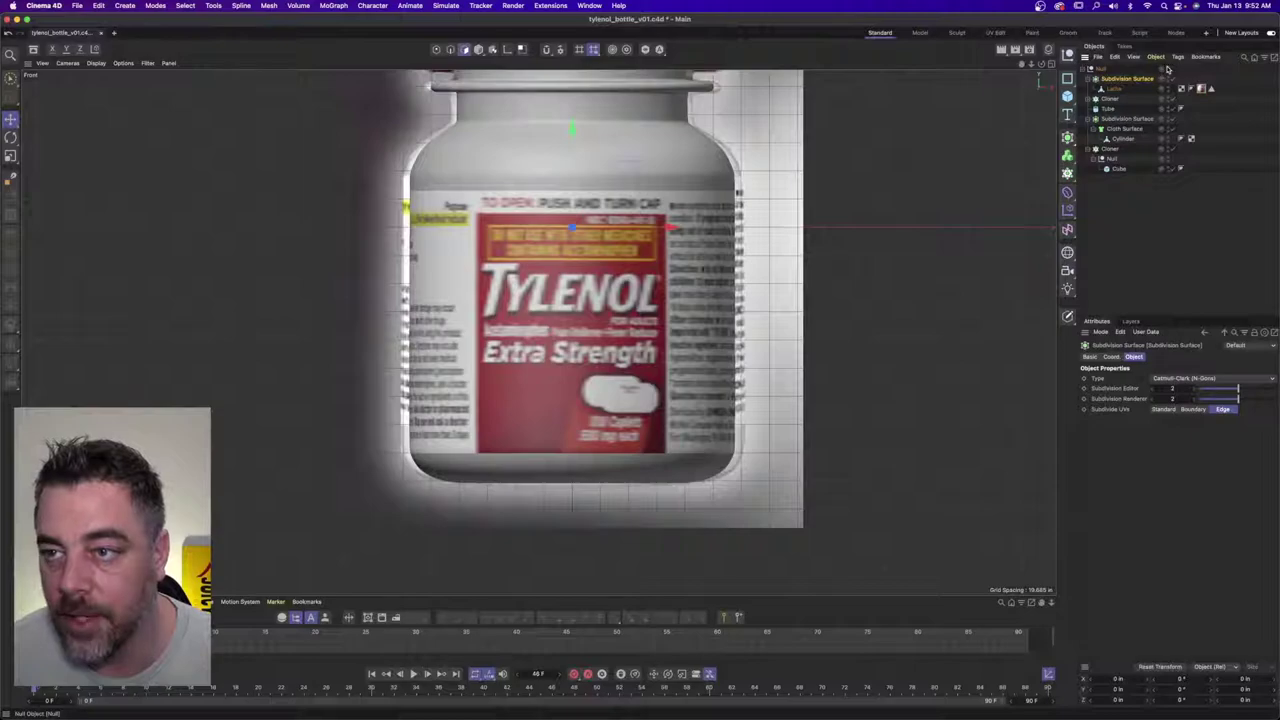
double_click(1168, 68)
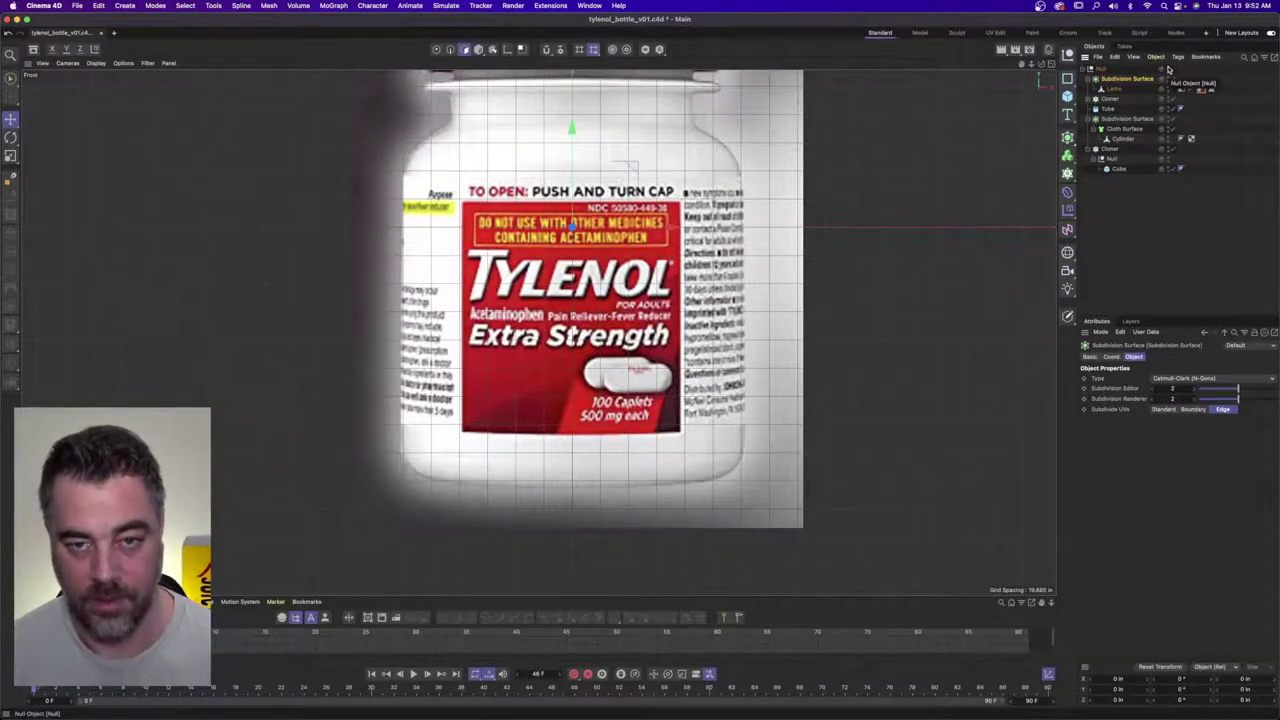
click(1168, 68)
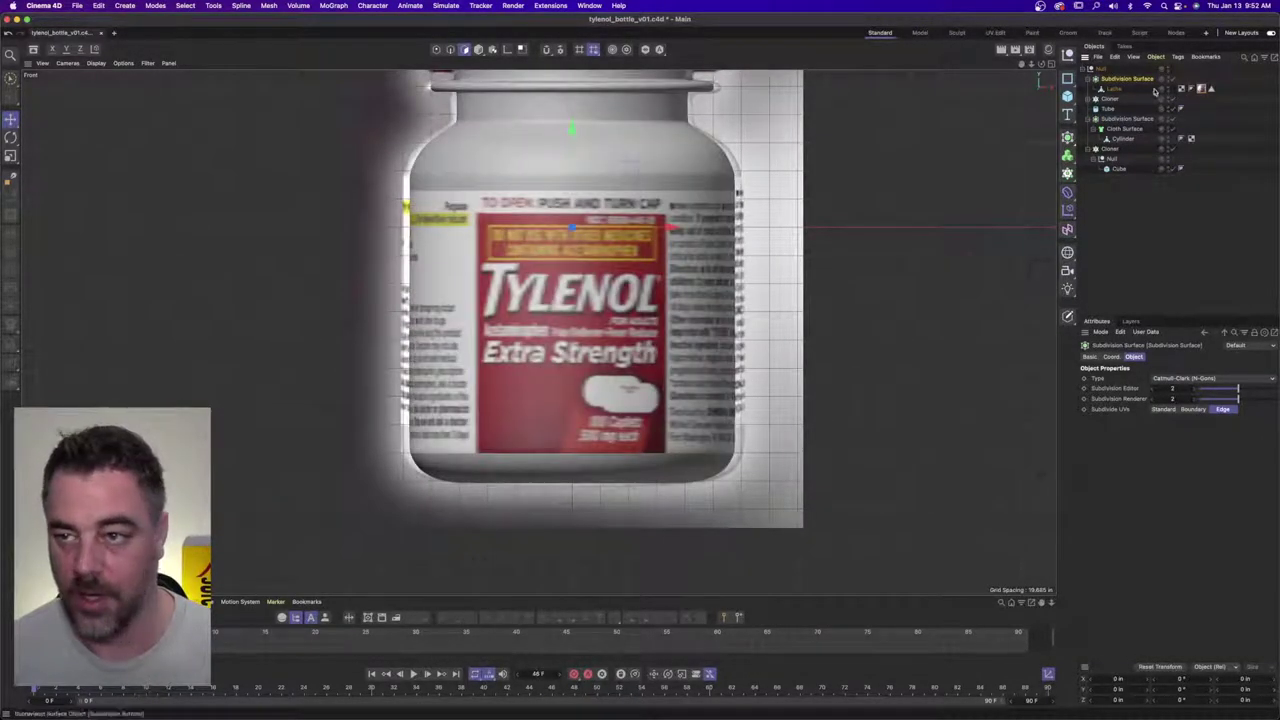
- Reset the Lathe's label material tag to Offset U 0%, Offset V 0% and Length U 100%
click(1120, 90)
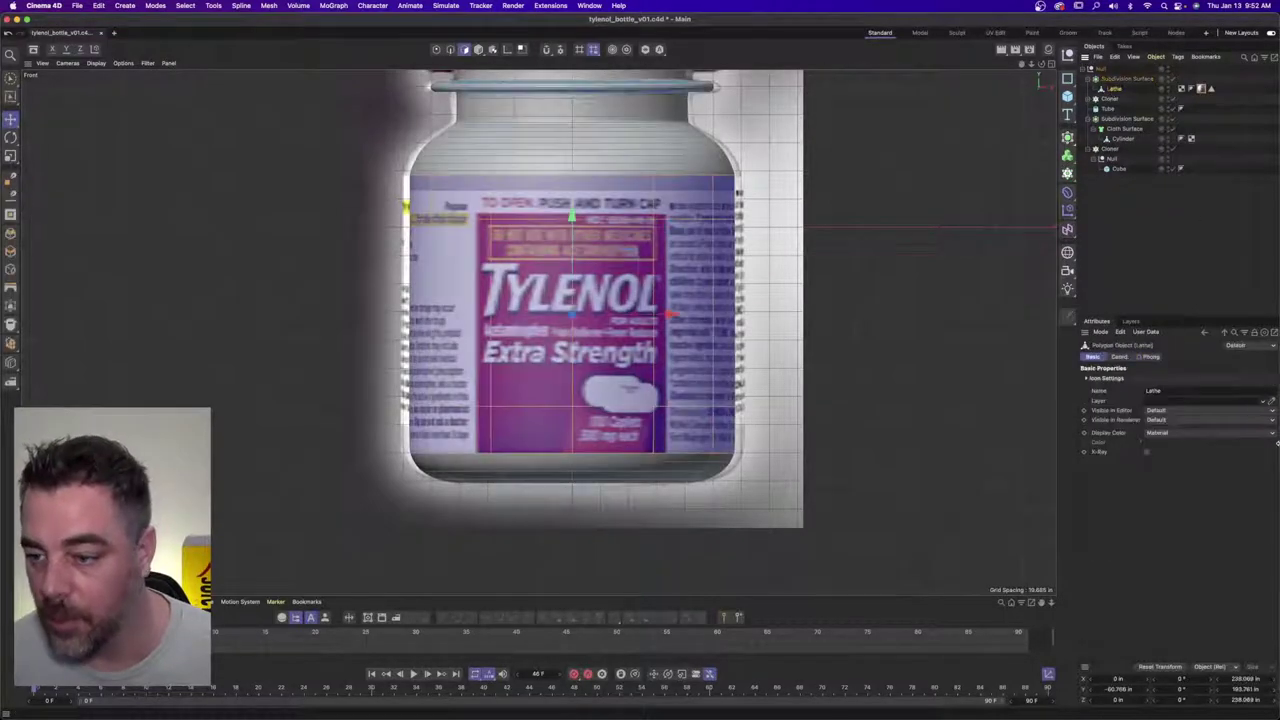
click(1200, 89)
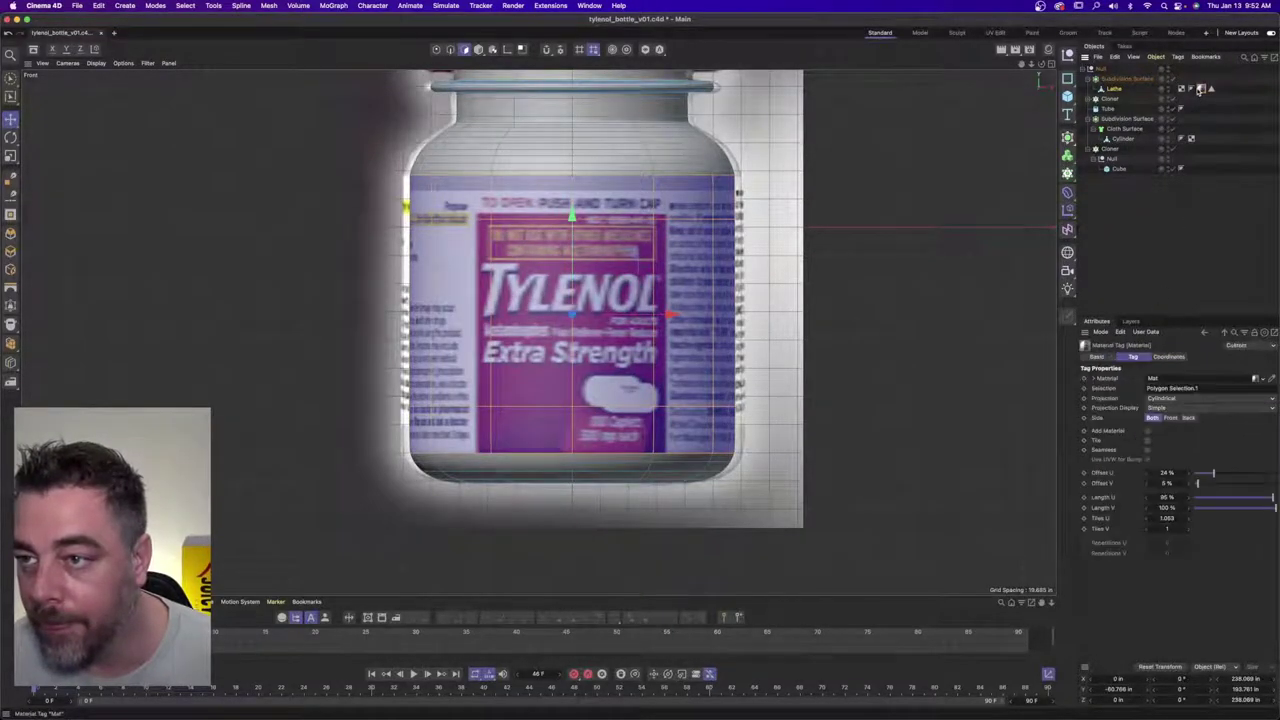
click(478, 49)
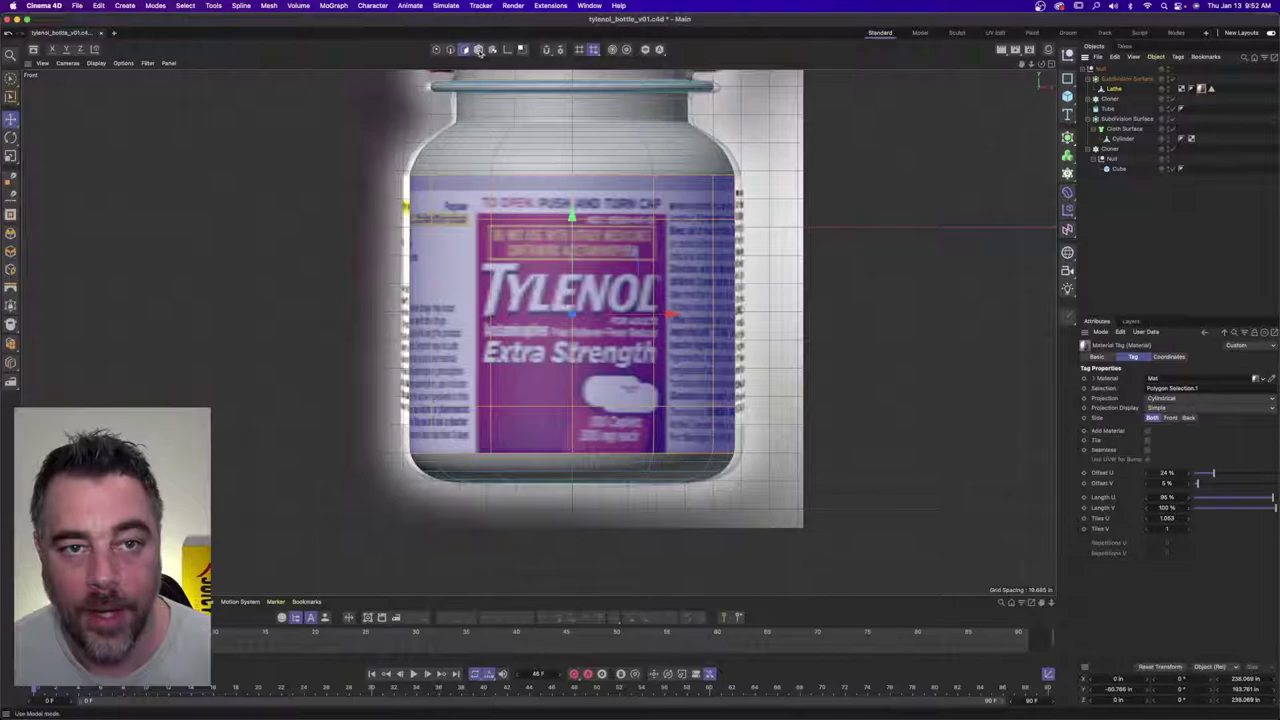
double_click(1180, 473)
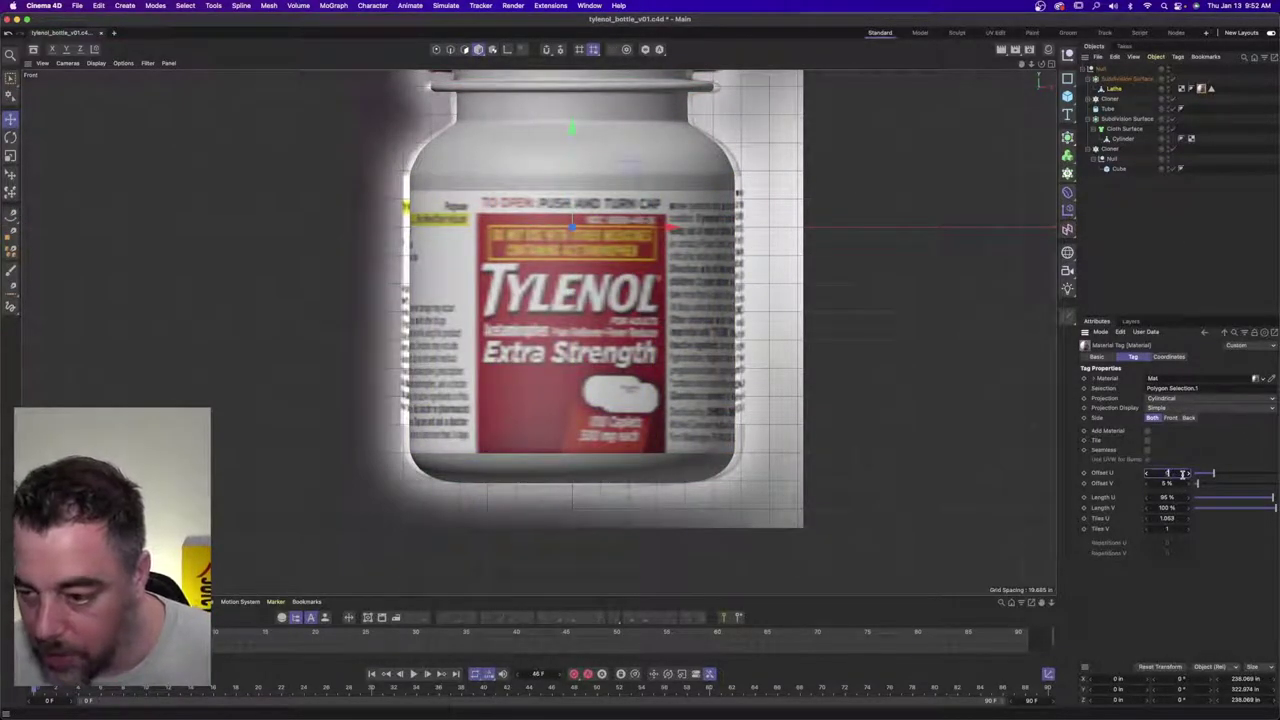
text(0)
key(Tab)
text(0)
key(Tab)
text(100)
key(Return)
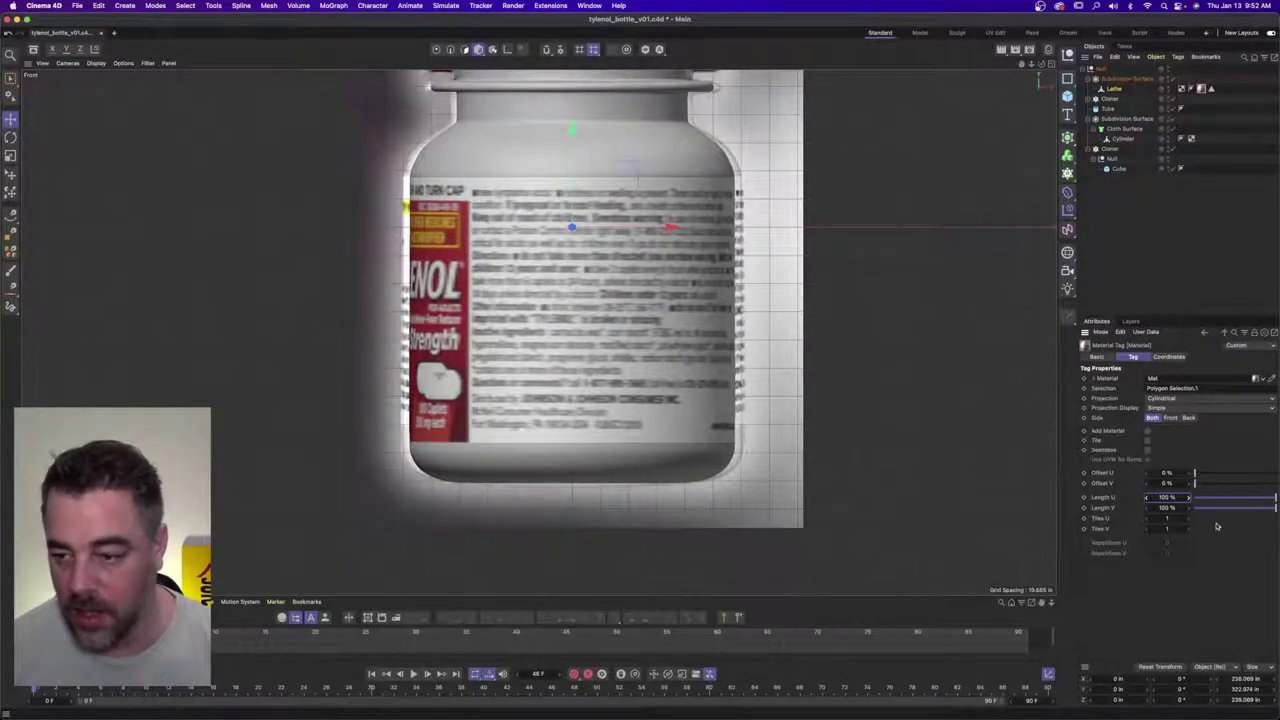
- Set the label's Offset U to 21% to match the front reference, and undo a trial change to the label length
drag(1196, 474, 1211, 472)
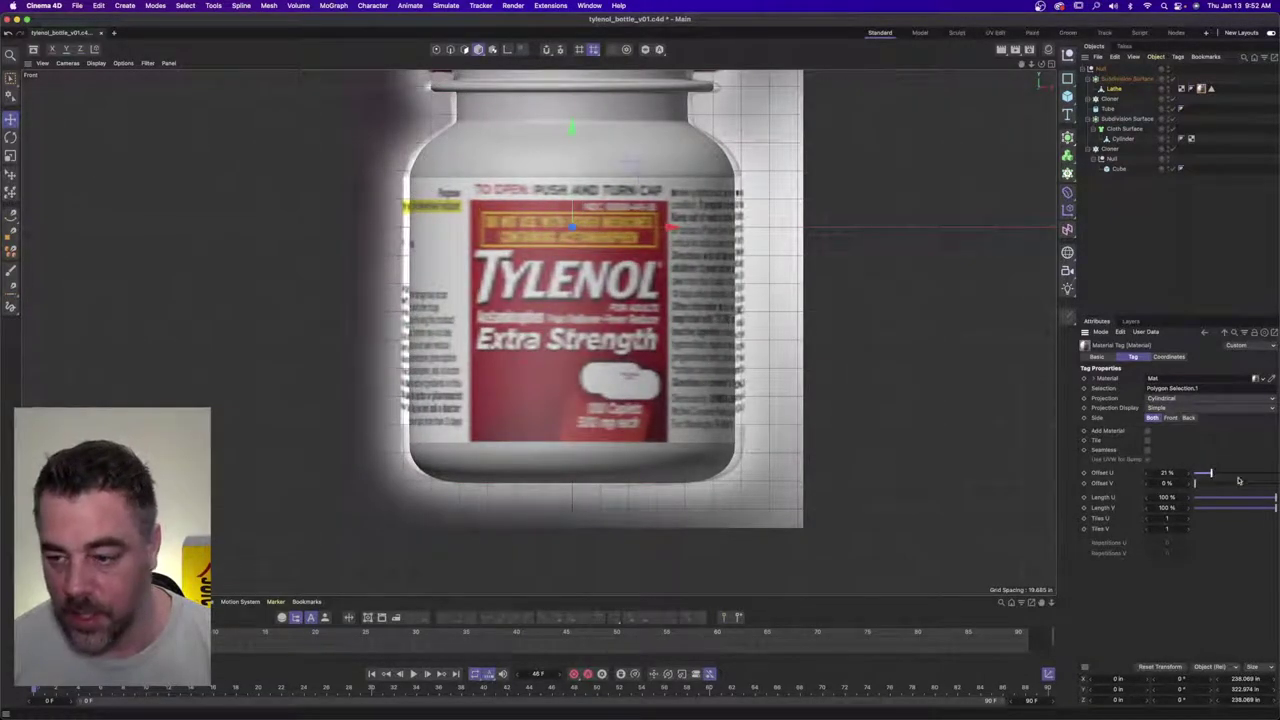
drag(1275, 508, 1275, 500)
key(super+z)
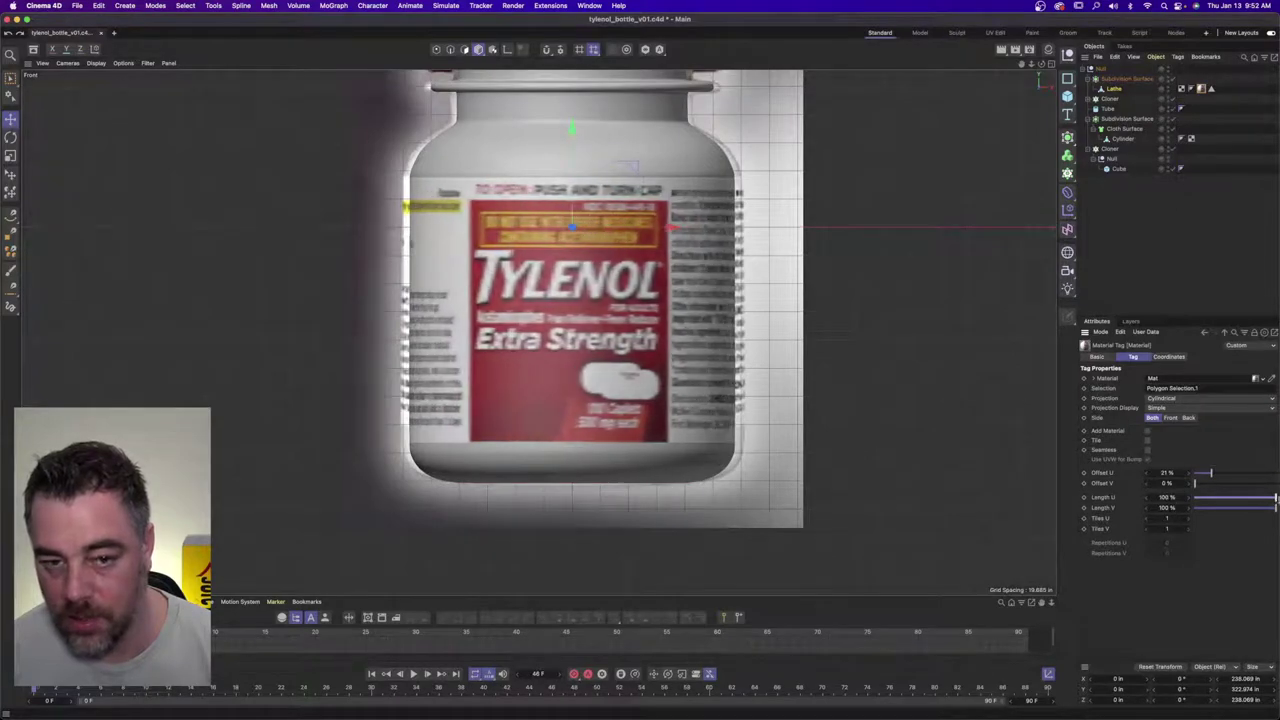
- Try a Length U of 120% on the label's material tag and undo it
click(1173, 498)
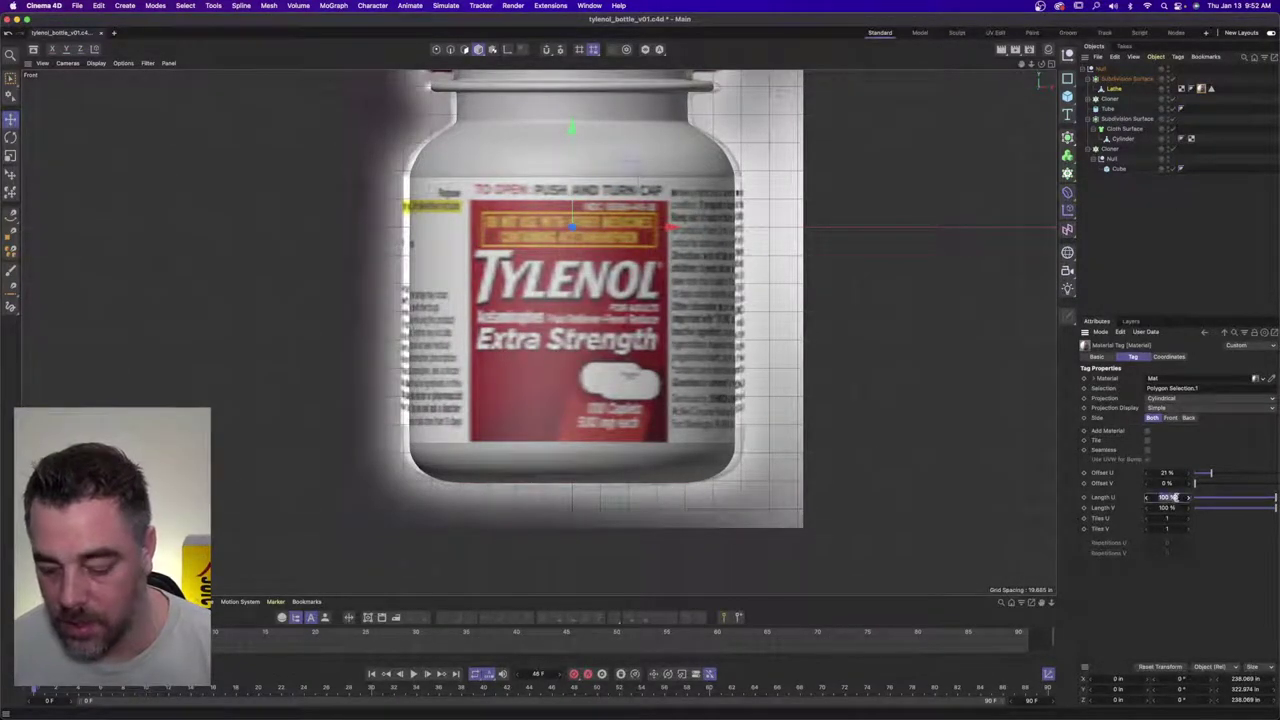
text(120)
key(Return)
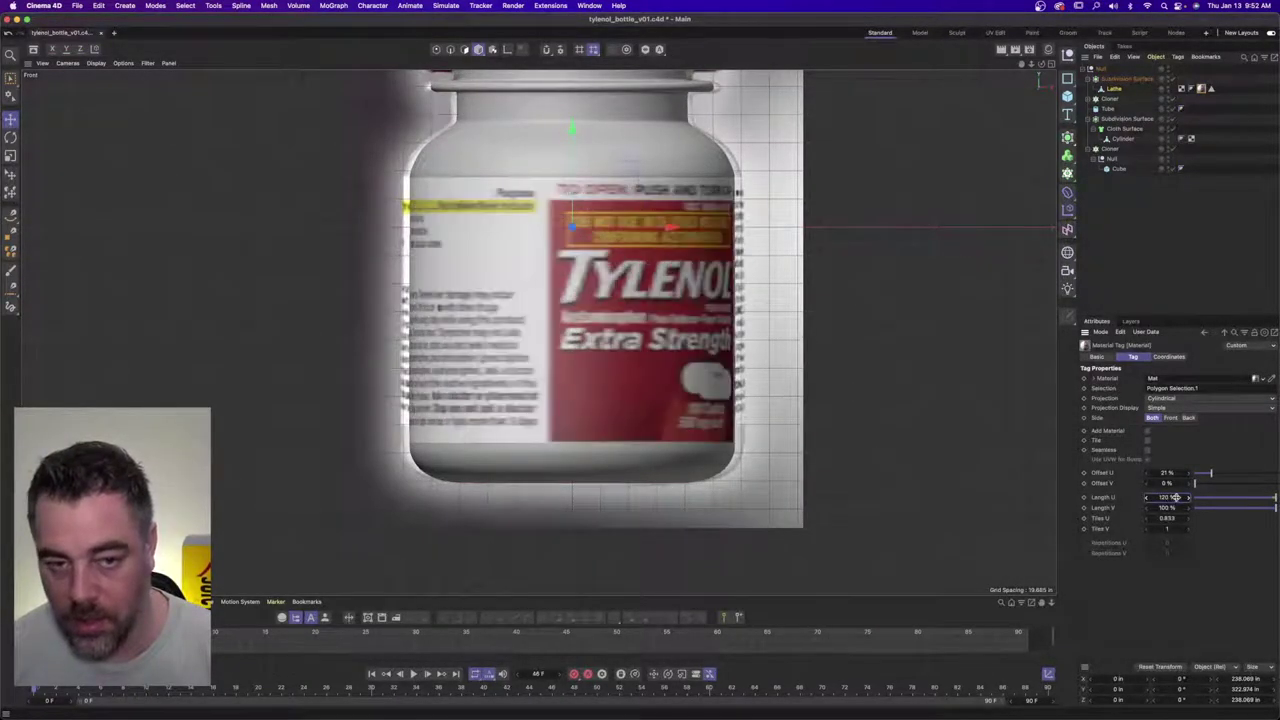
key(super+z)
- Set the label's Offset V to 1% and Length V to 91%, toggling the Null group's visibility to compare with the reference
drag(1274, 510, 1269, 510)
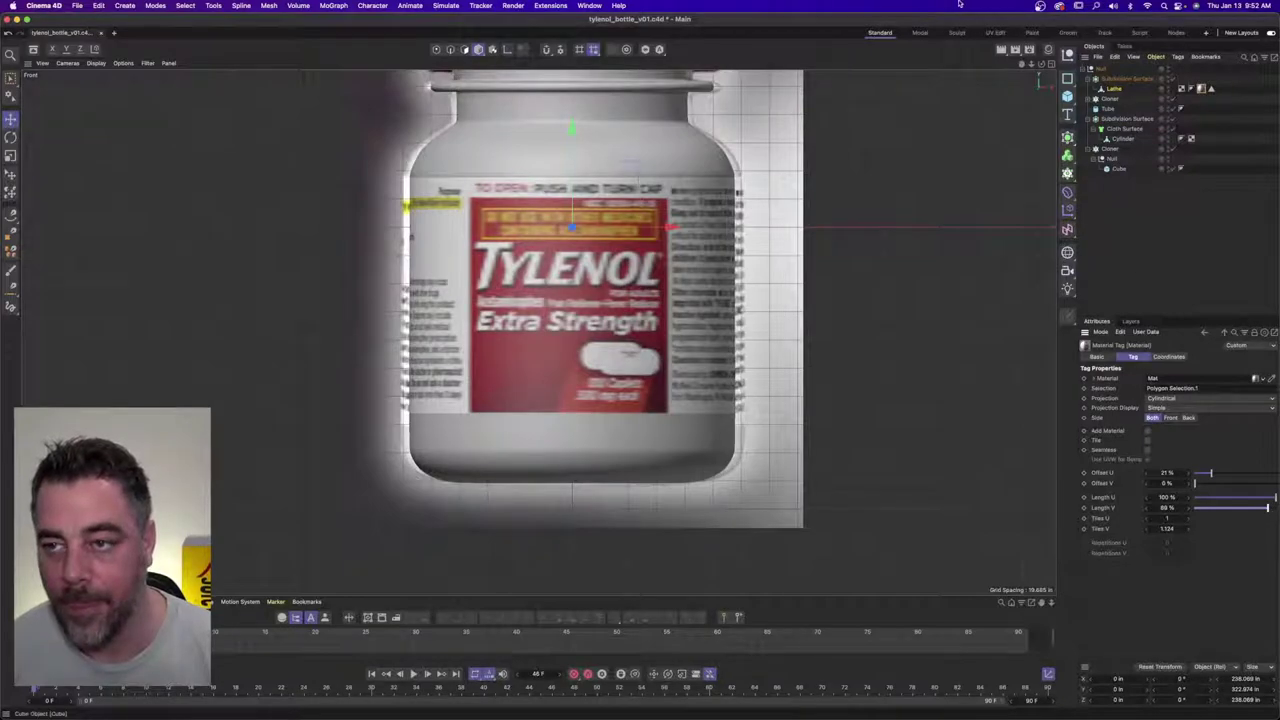
click(1168, 68)
click(1168, 68)
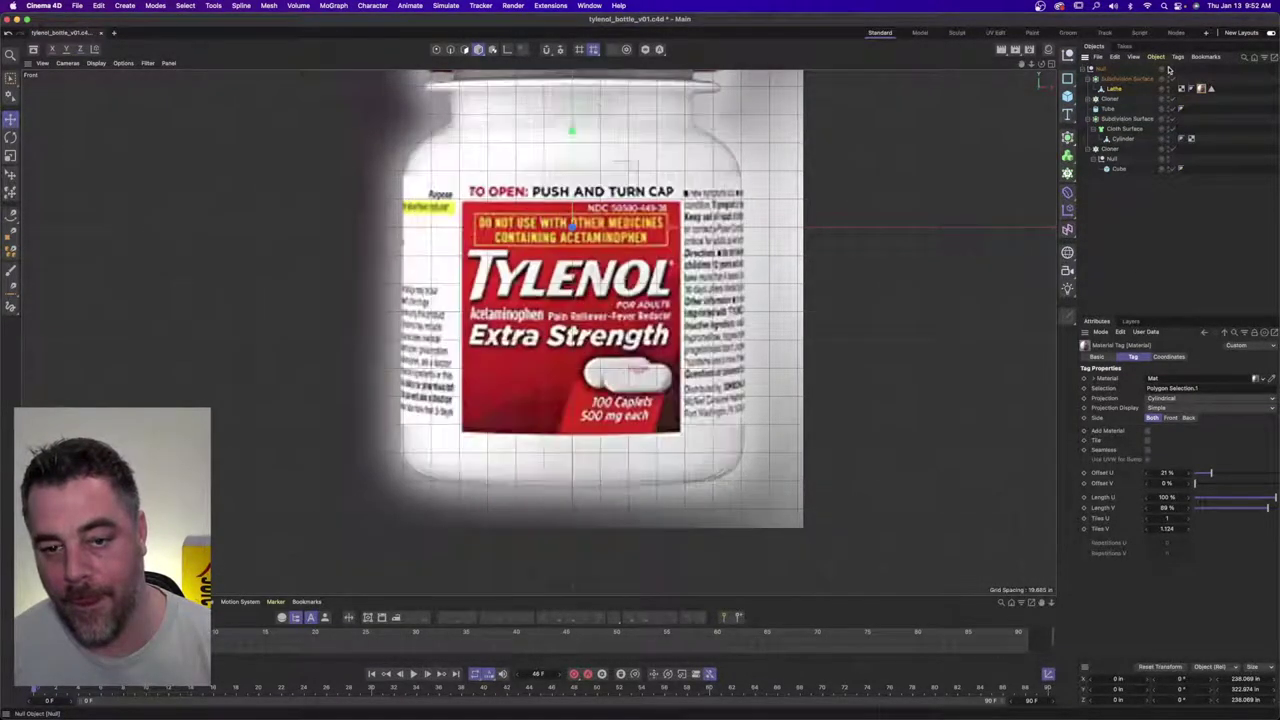
click(1168, 68)
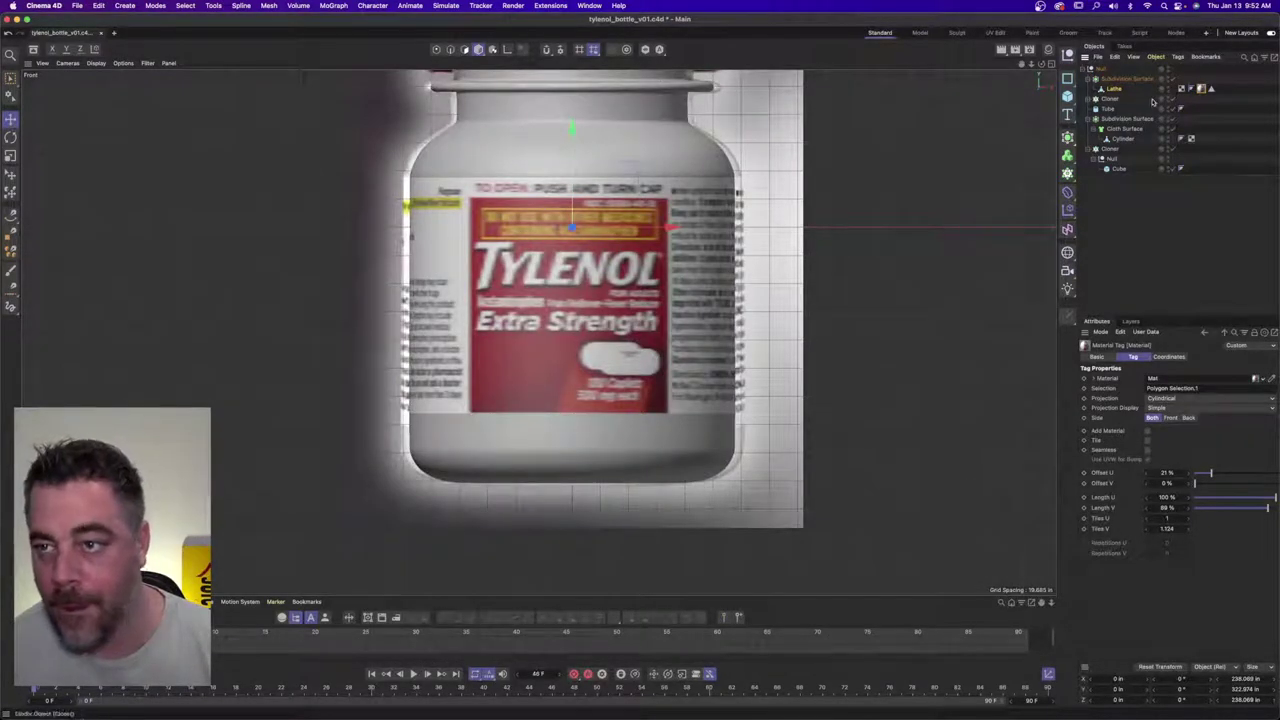
click(1195, 486)
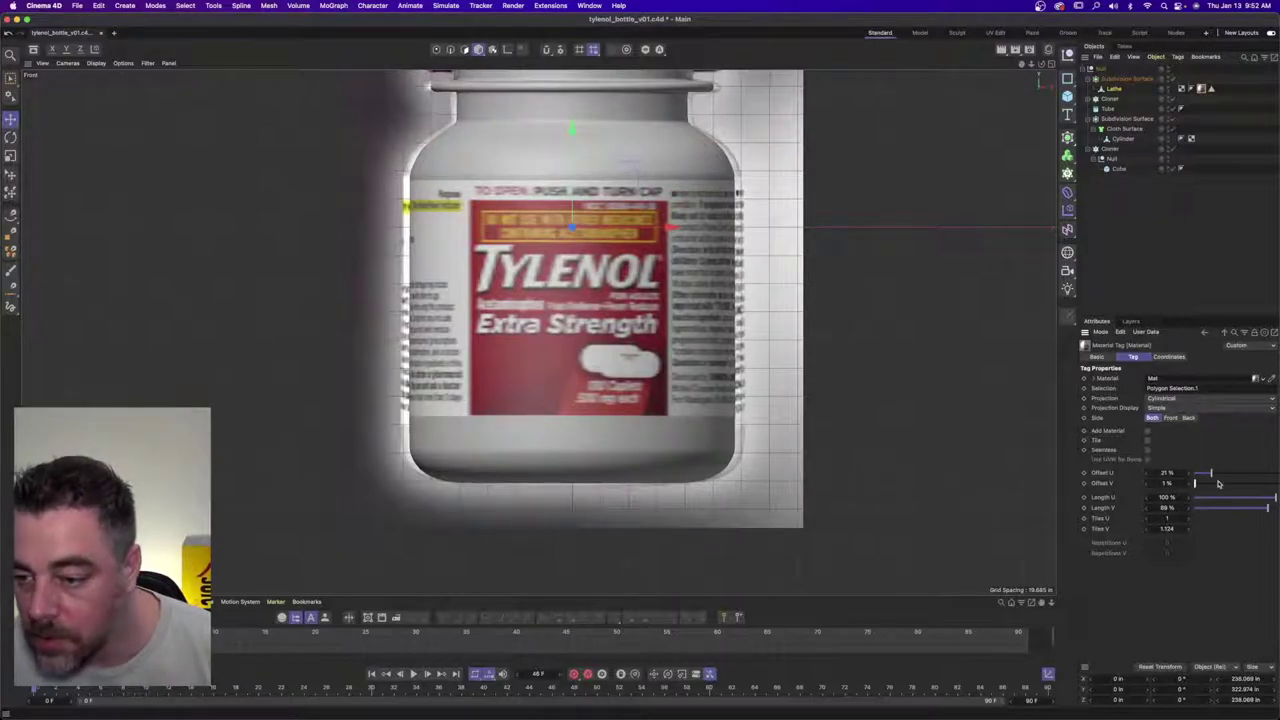
drag(1270, 511, 1273, 510)
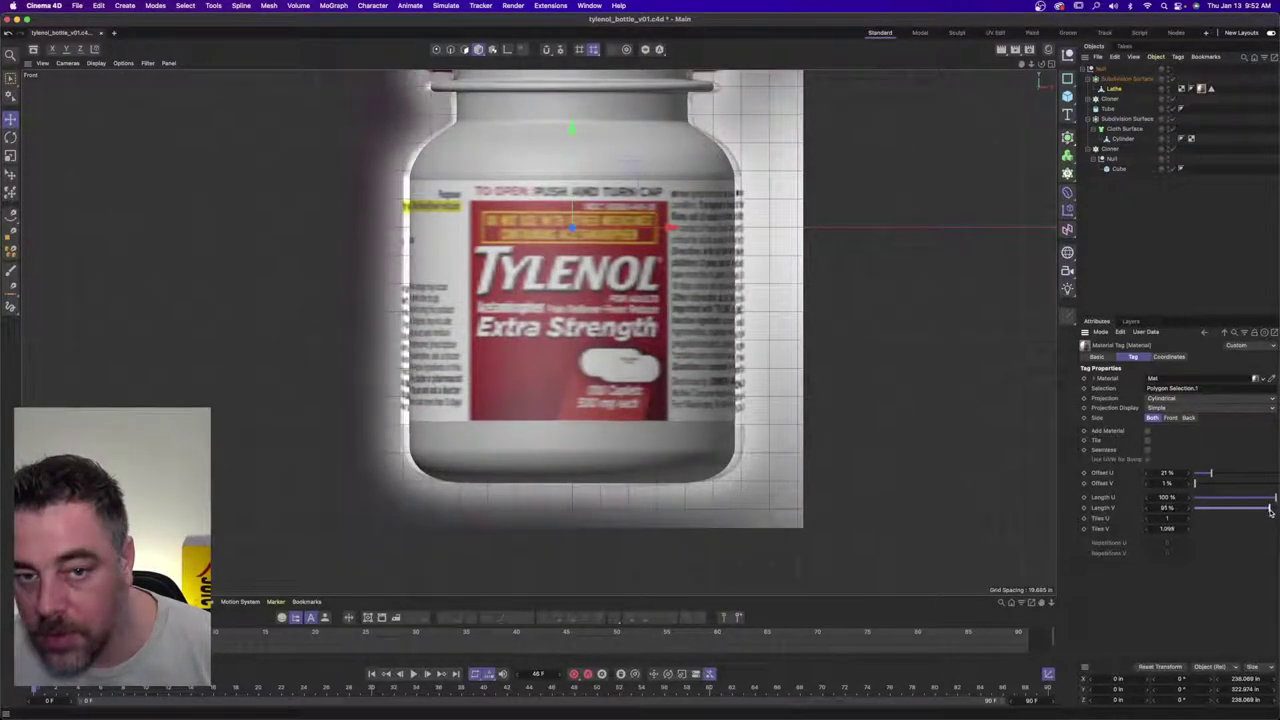
- In the four-view layout, set the label's Length U to 91% and Offset V to 4%
click(1049, 64)
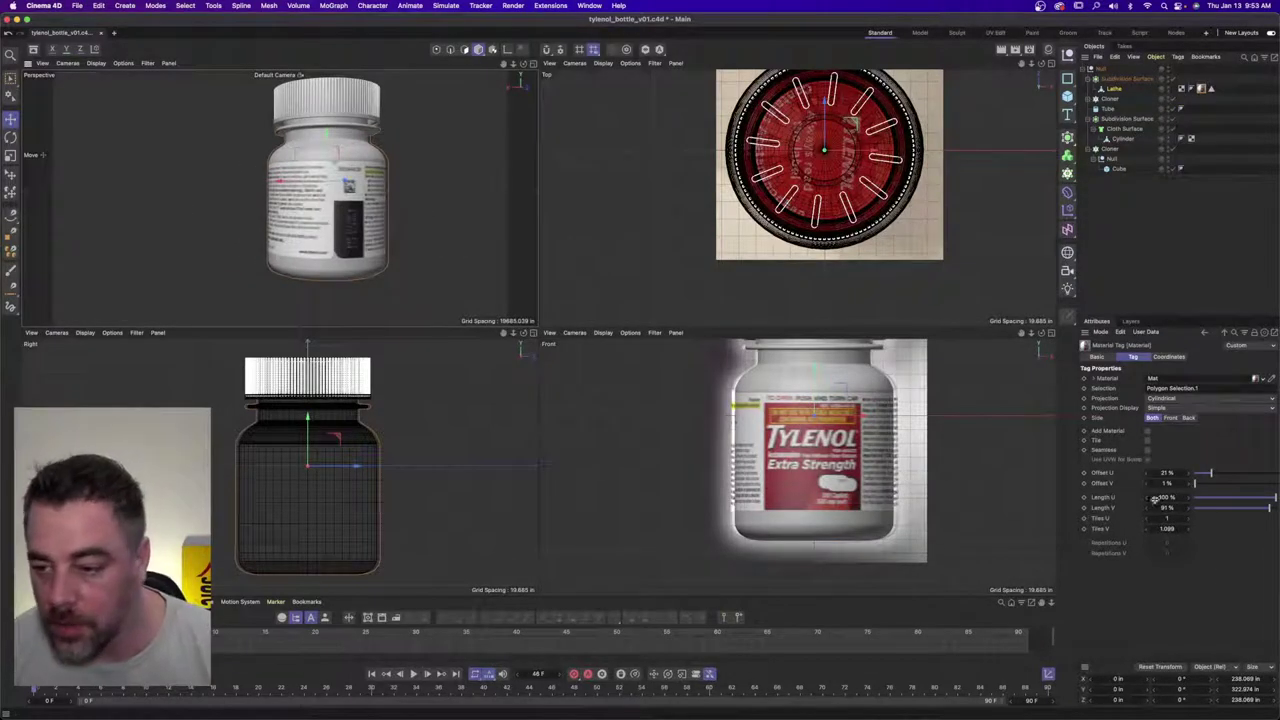
drag(1276, 497, 1268, 497)
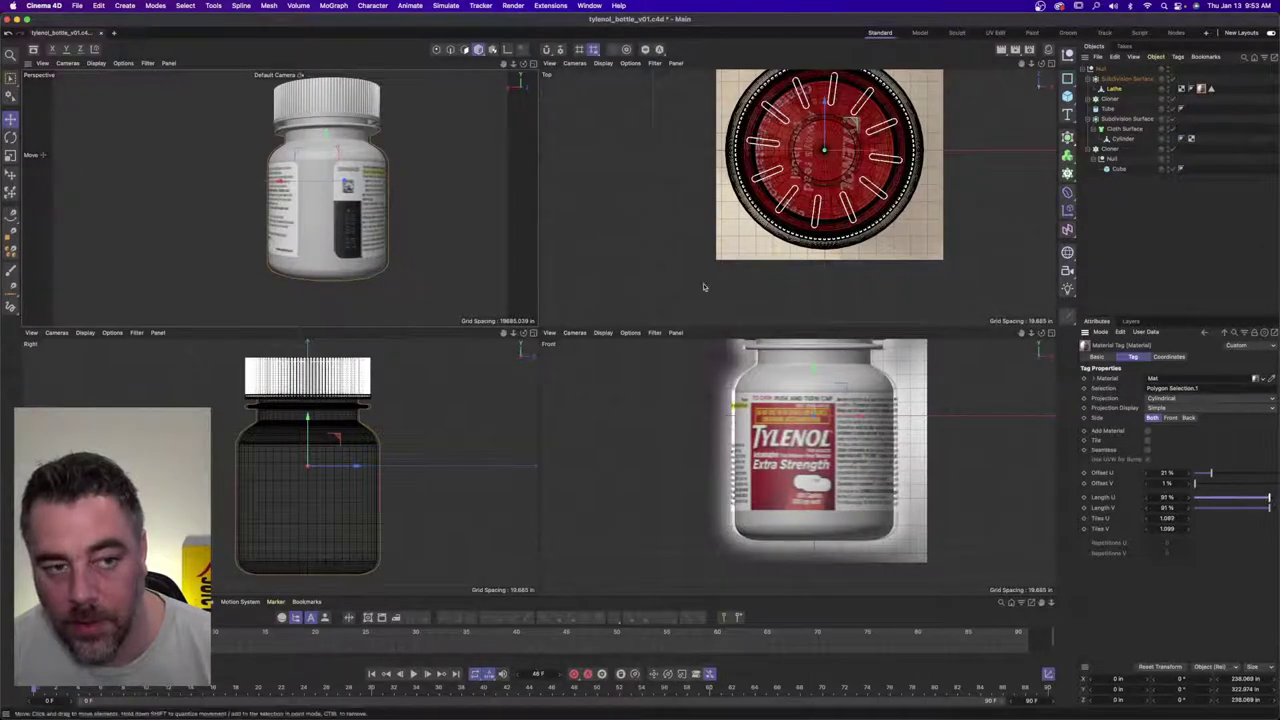
alt+drag(460, 210, 337, 203)
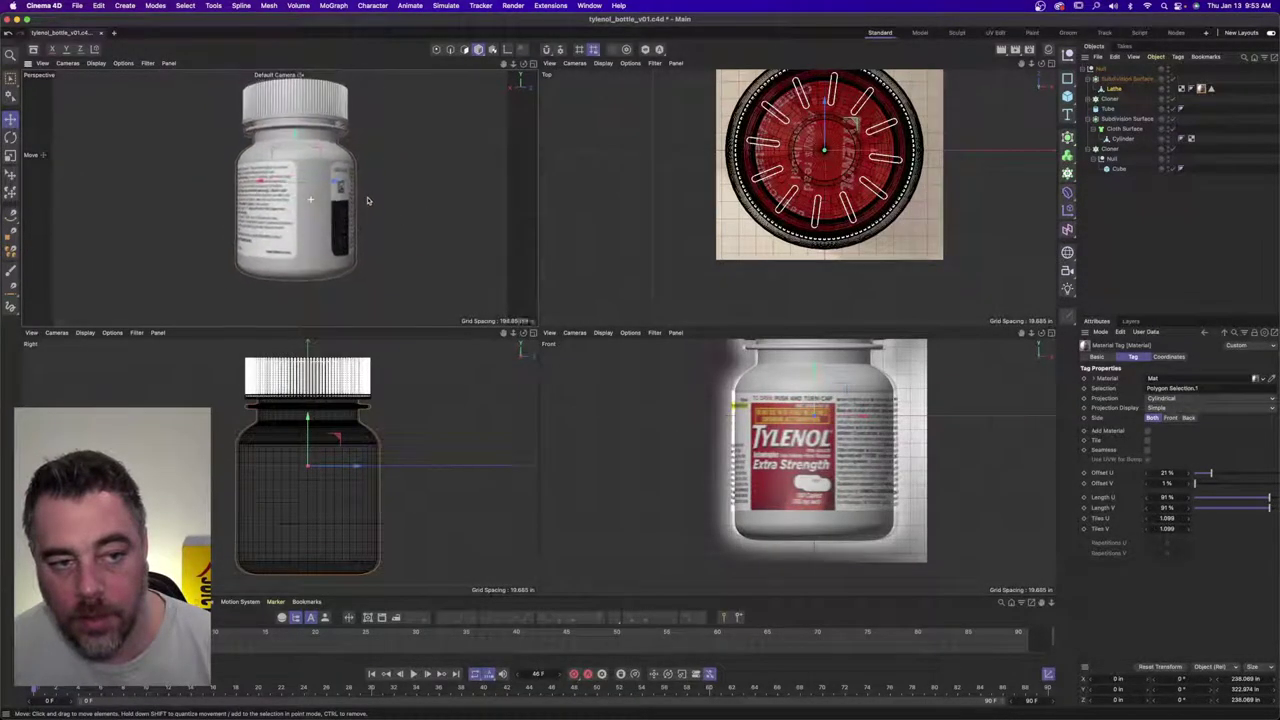
click(1192, 485)
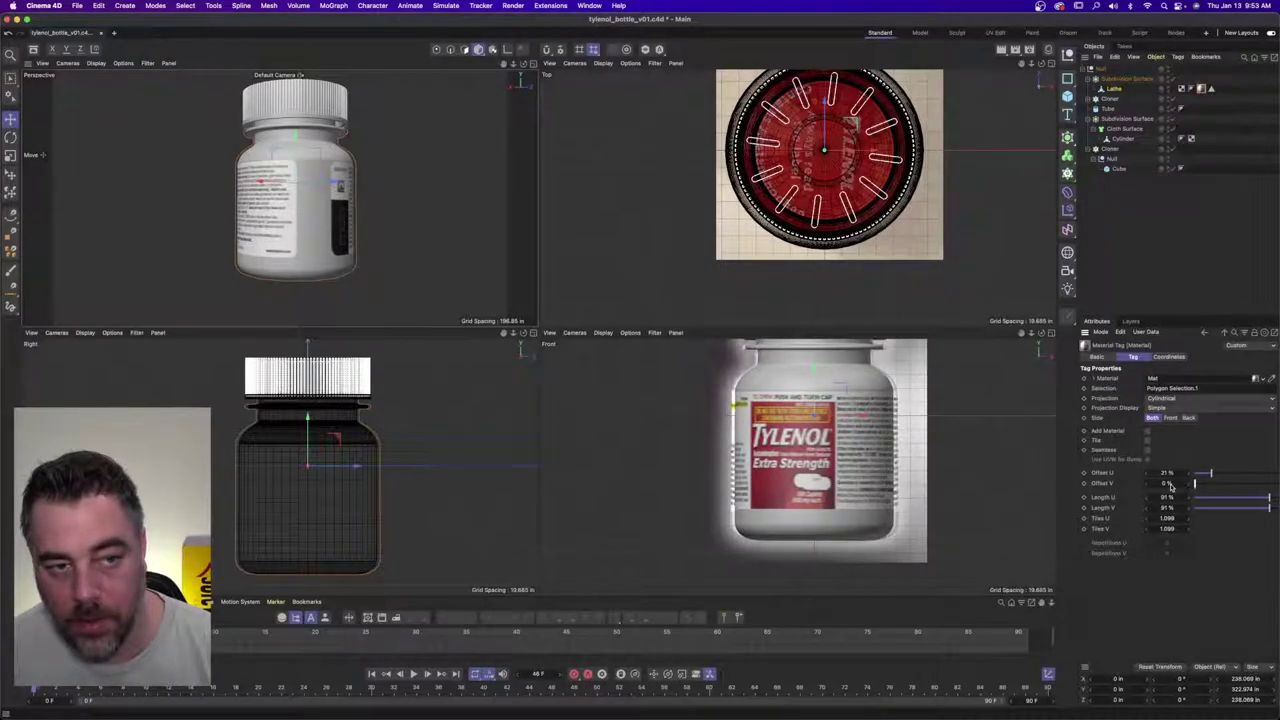
drag(1195, 488, 1198, 485)
- Examine the label's placement around the bottle in the perspective view, both in the four-view layout and maximized with nothing selected
mouse_move(483, 194)
alt+mouse_down()
mouse_move(451, 169)
mouse_move(460, 186)
alt+mouse_up()
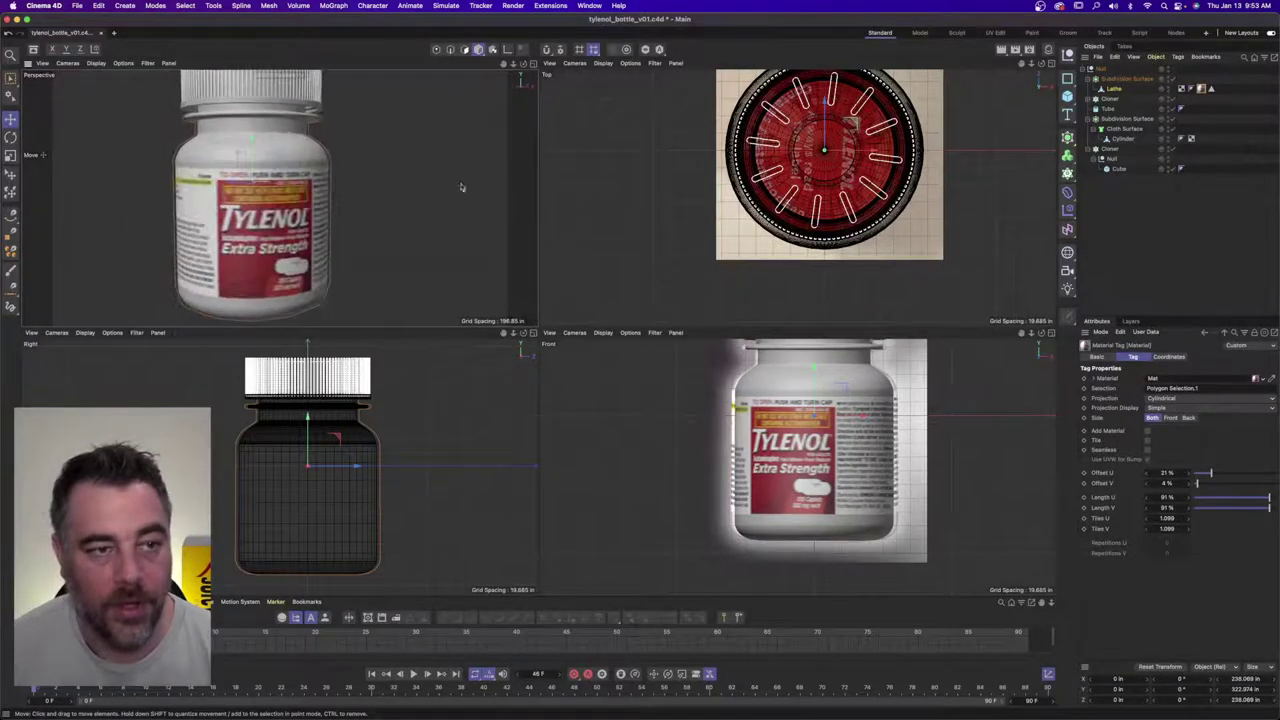
alt+right_drag(460, 186, 340, 186)
alt+drag(340, 186, 243, 192)
alt+right_drag(243, 192, 466, 238)
alt+middle_drag(466, 238, 534, 280)
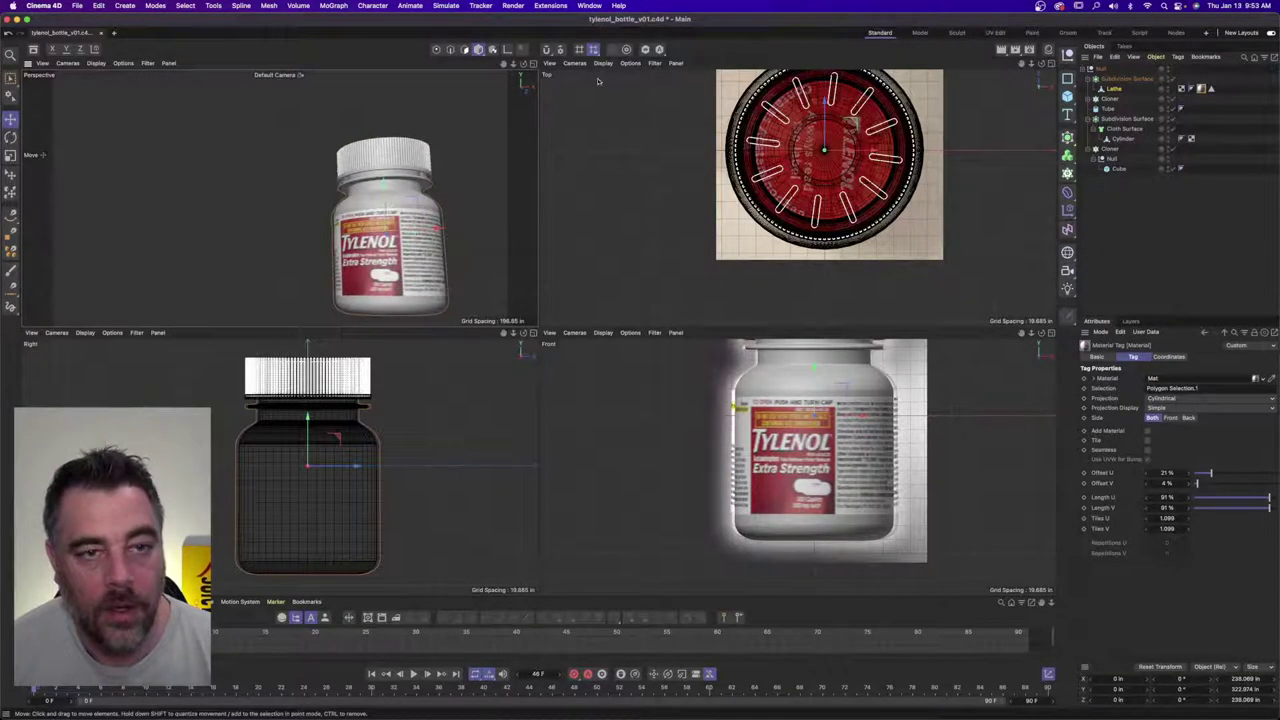
click(532, 63)
alt+drag(584, 312, 500, 270)
alt+drag(501, 320, 505, 340)
alt+right_drag(505, 340, 561, 322)
alt+middle_drag(561, 322, 535, 350)
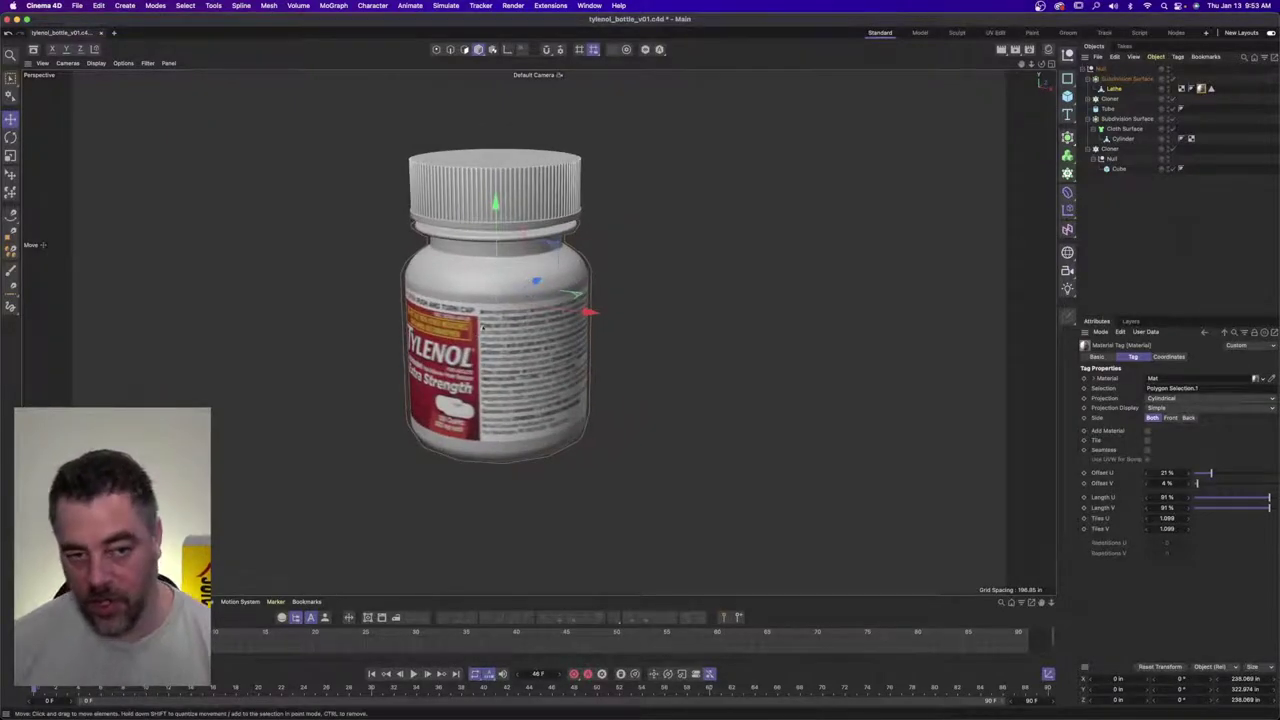
click(1214, 263)
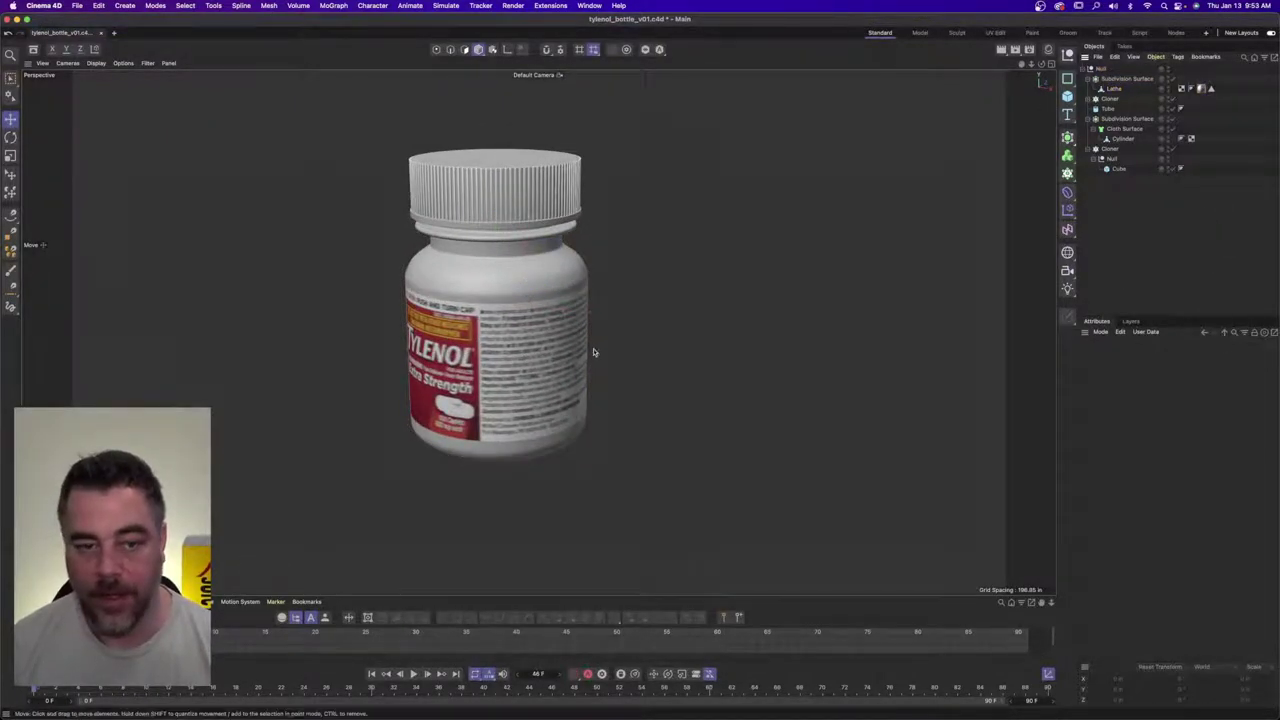
click(1050, 64)
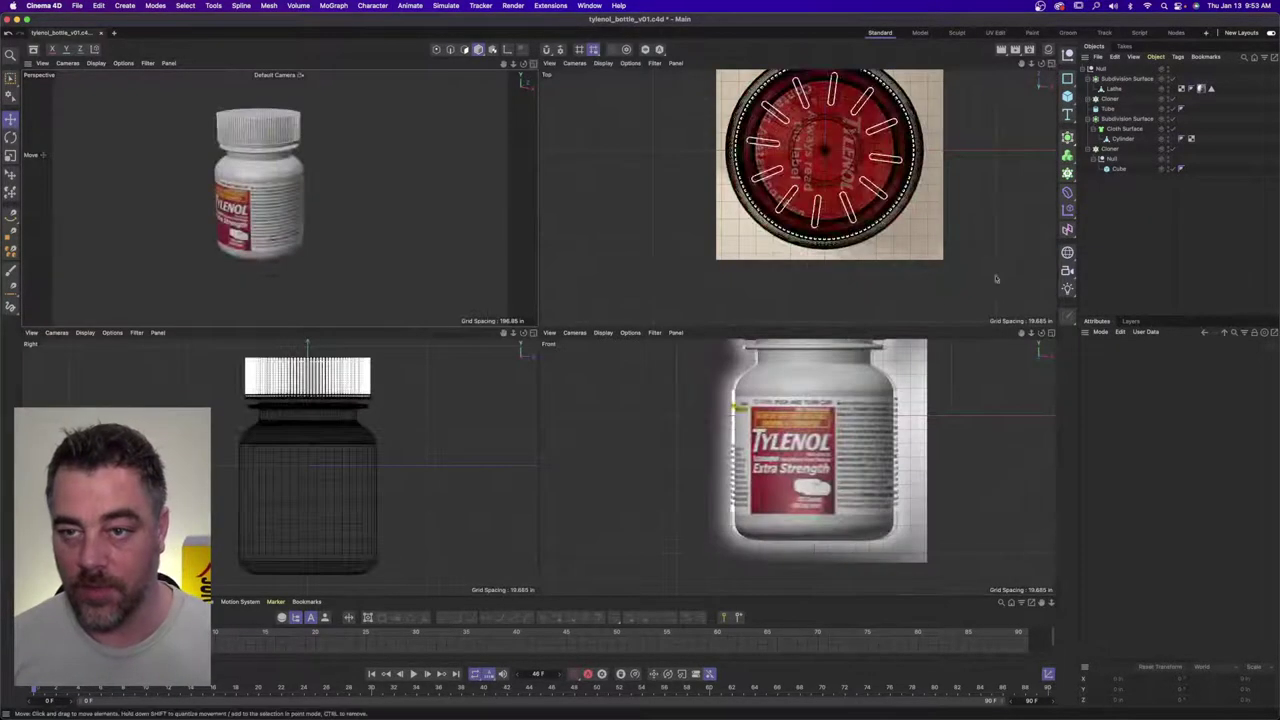
click(533, 64)
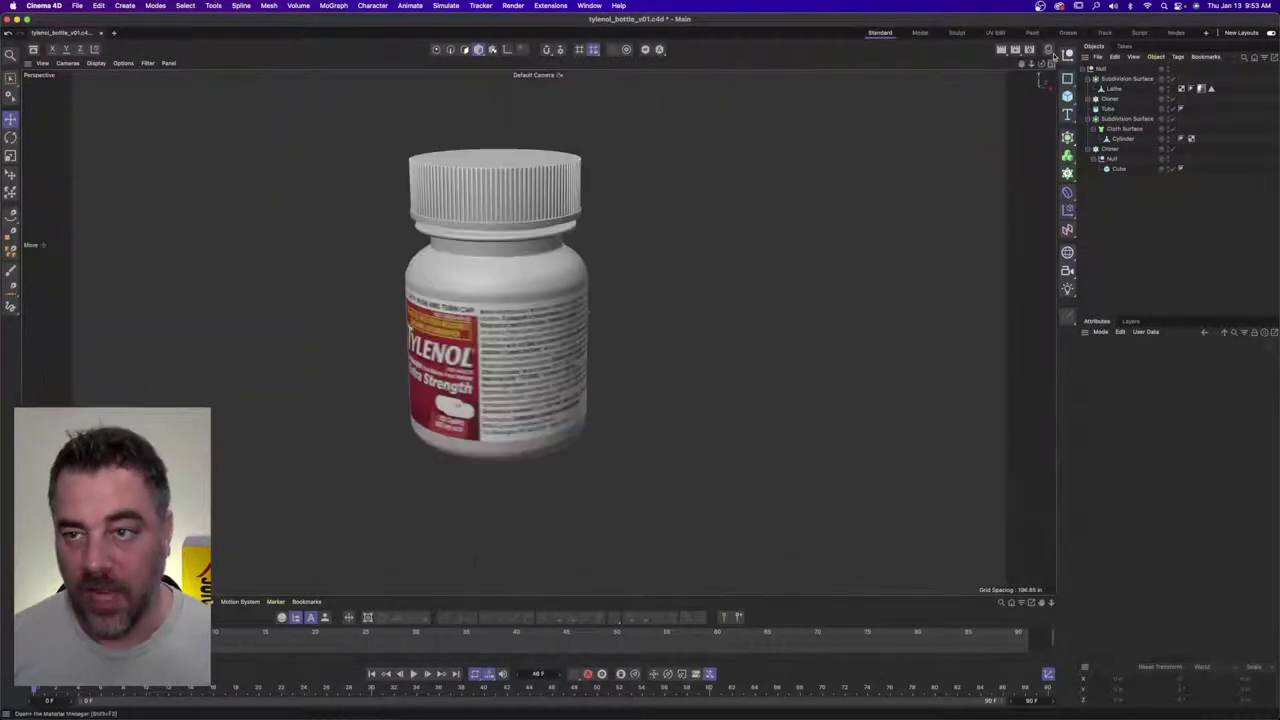
- Create a new material and enable its Luminance channel with a brightness of 21%
click(1047, 50)
double_click(995, 180)
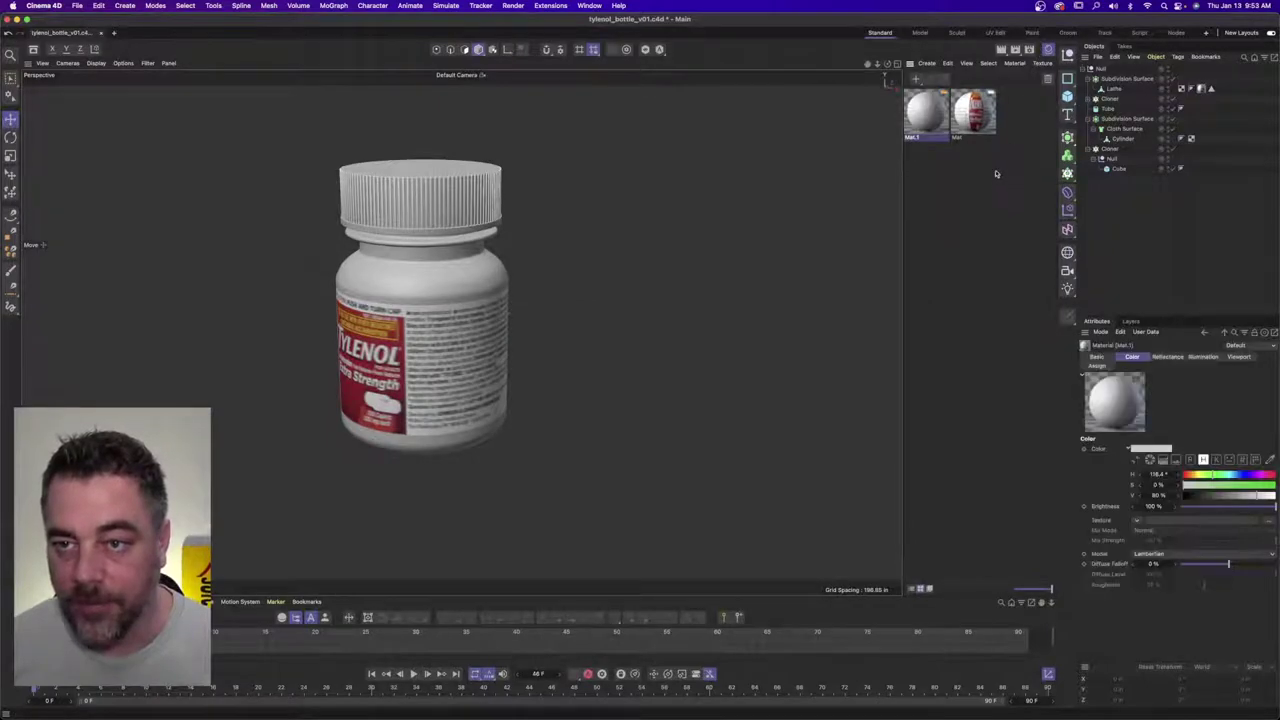
double_click(930, 125)
click(983, 244)
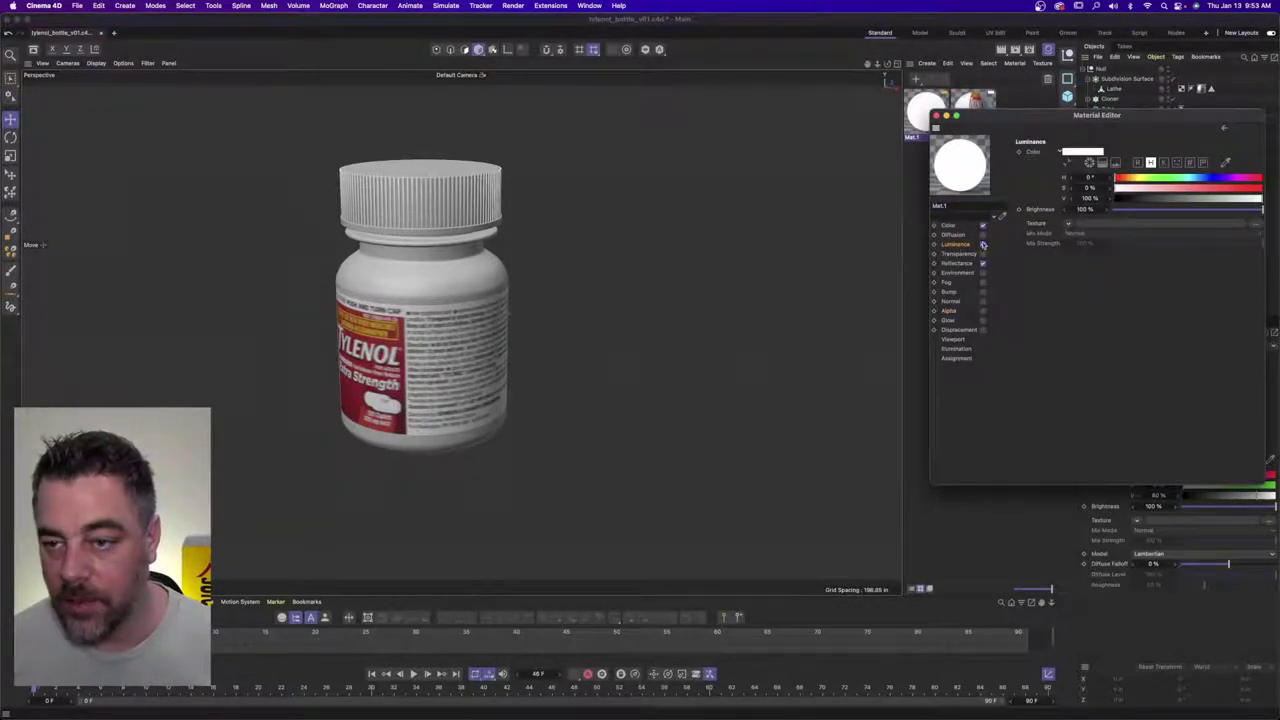
drag(1166, 214, 1133, 212)
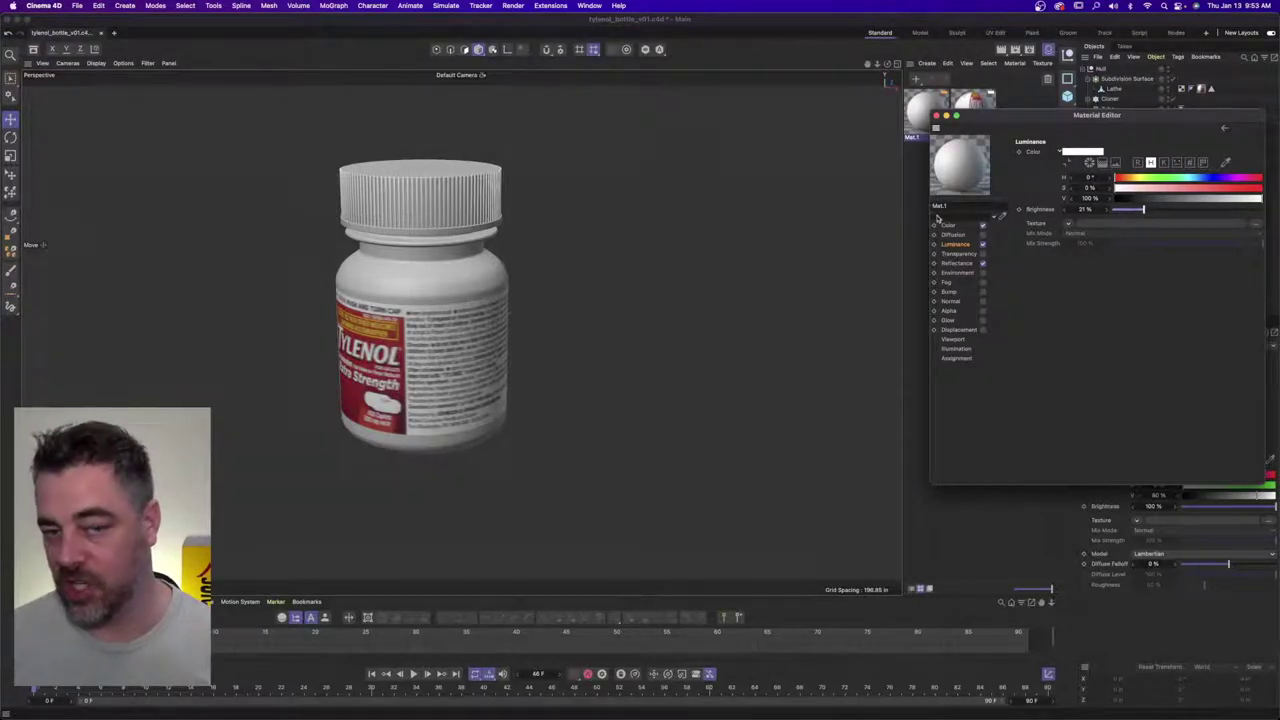
- Add a Reflection (Legacy) layer at 5% strength to the new material's Reflectance and close the Material Editor
click(957, 263)
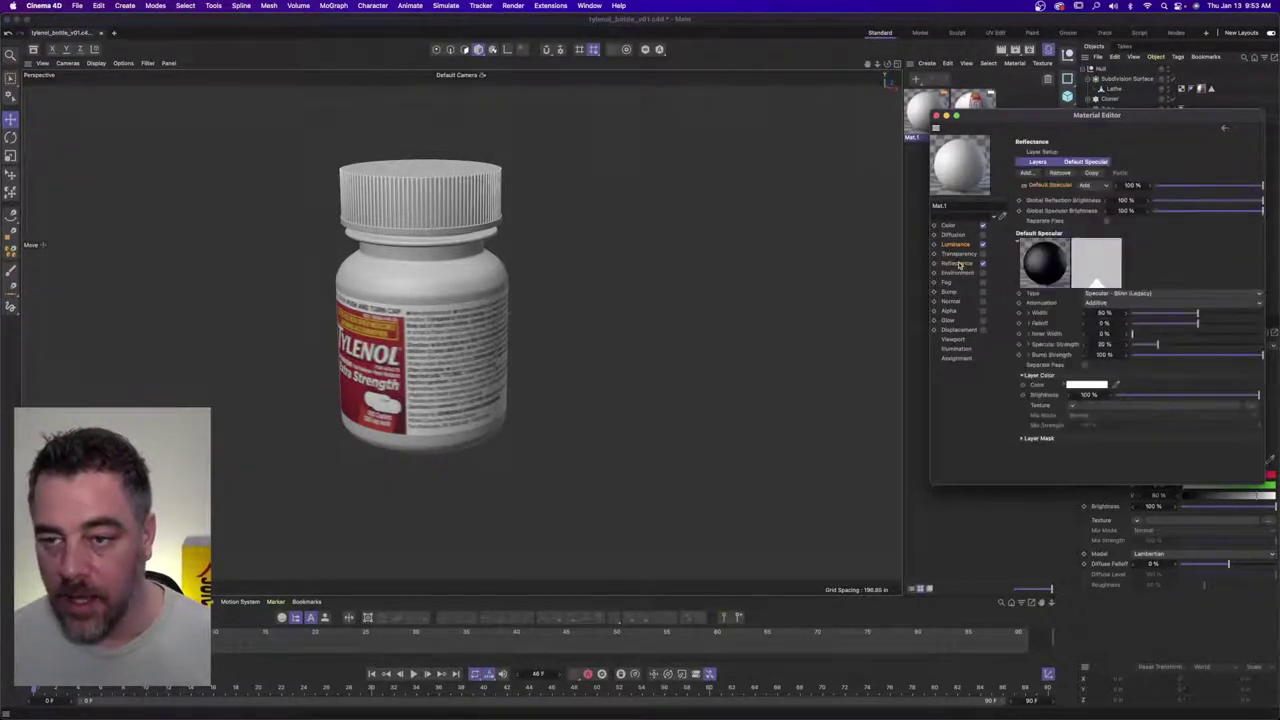
click(1030, 172)
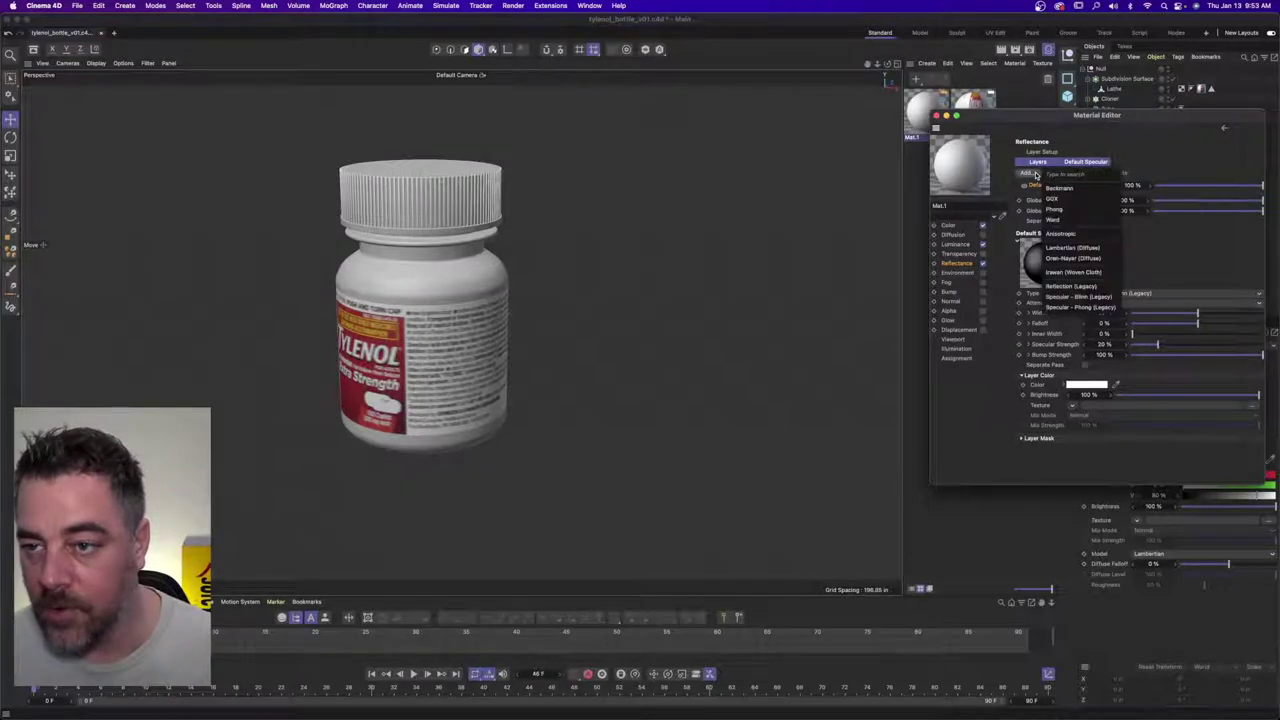
click(1076, 287)
click(1133, 185)
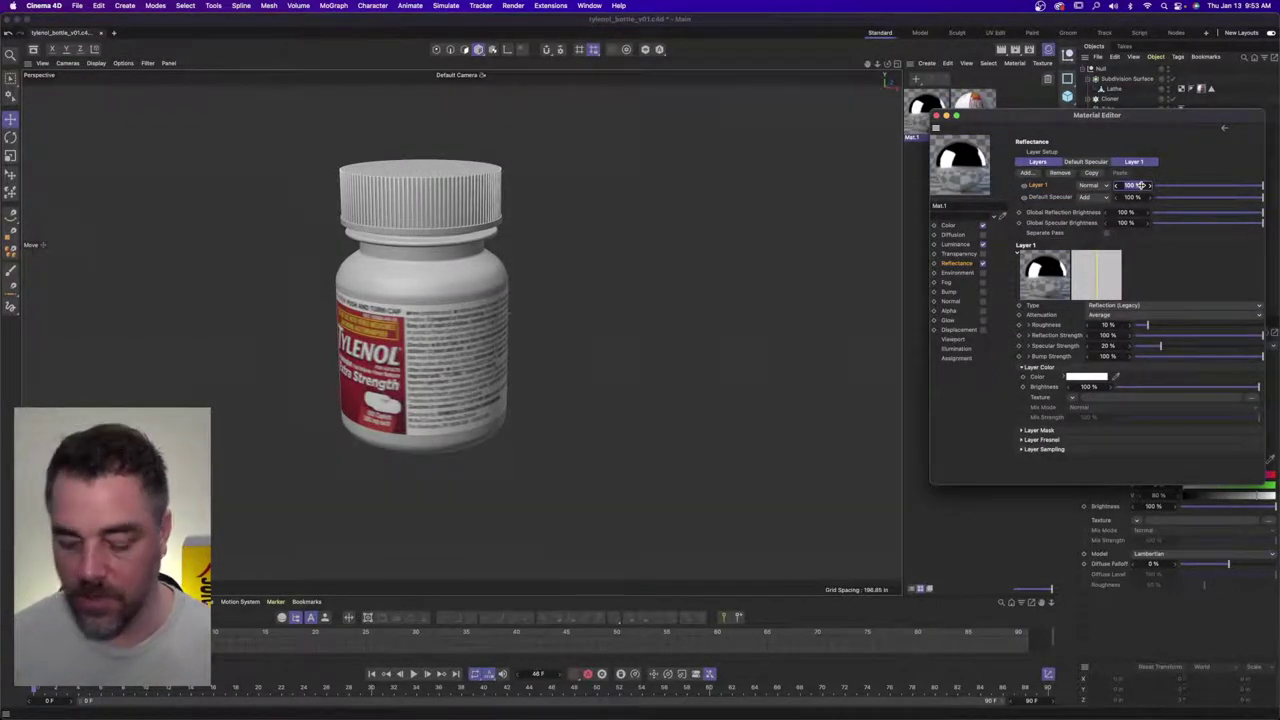
text(5)
key(Return)
click(936, 116)
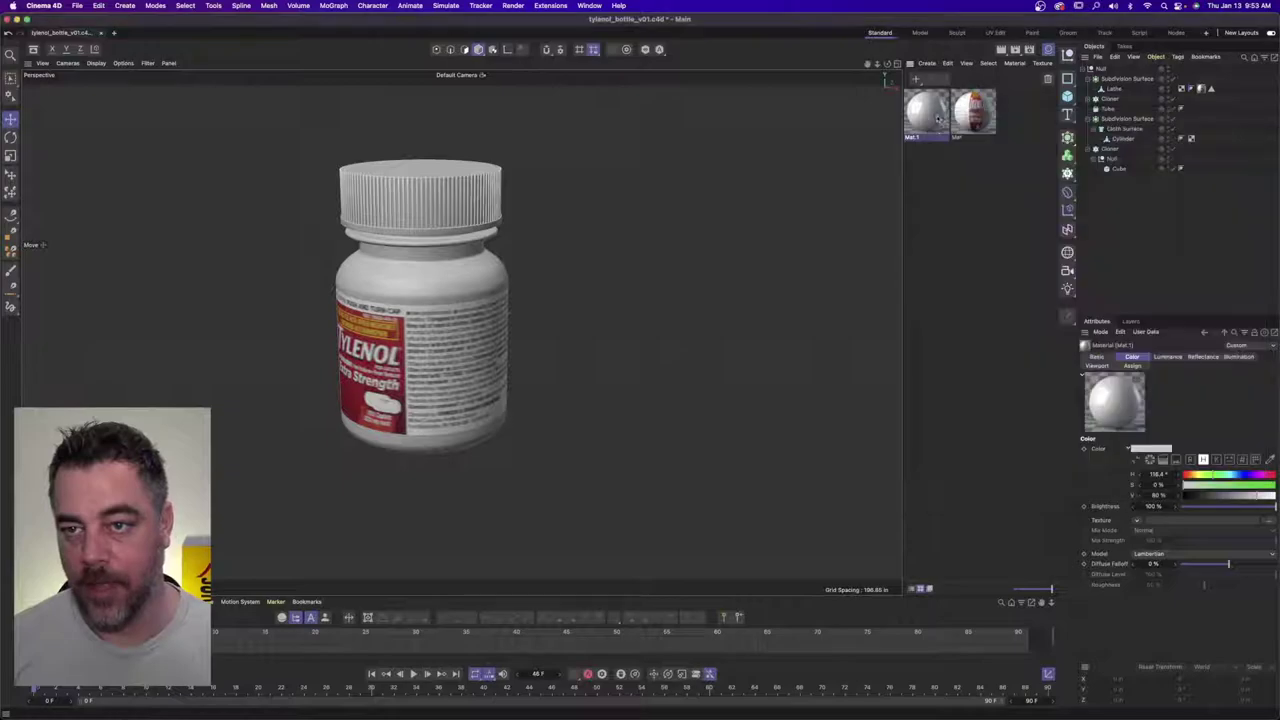
- Apply Mat.1 to the bottle's Lathe and reorder the material tags so the label material comes last
drag(676, 236, 435, 290)
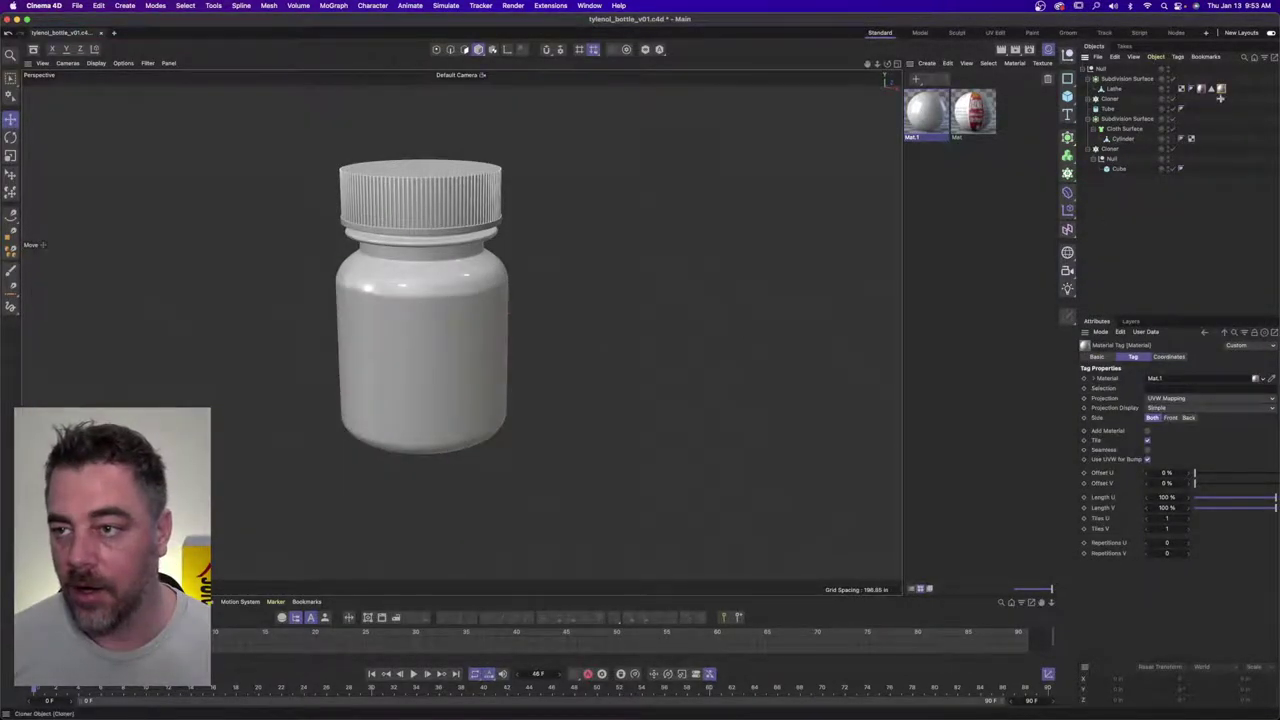
drag(1201, 89, 1241, 91)
click(651, 334)
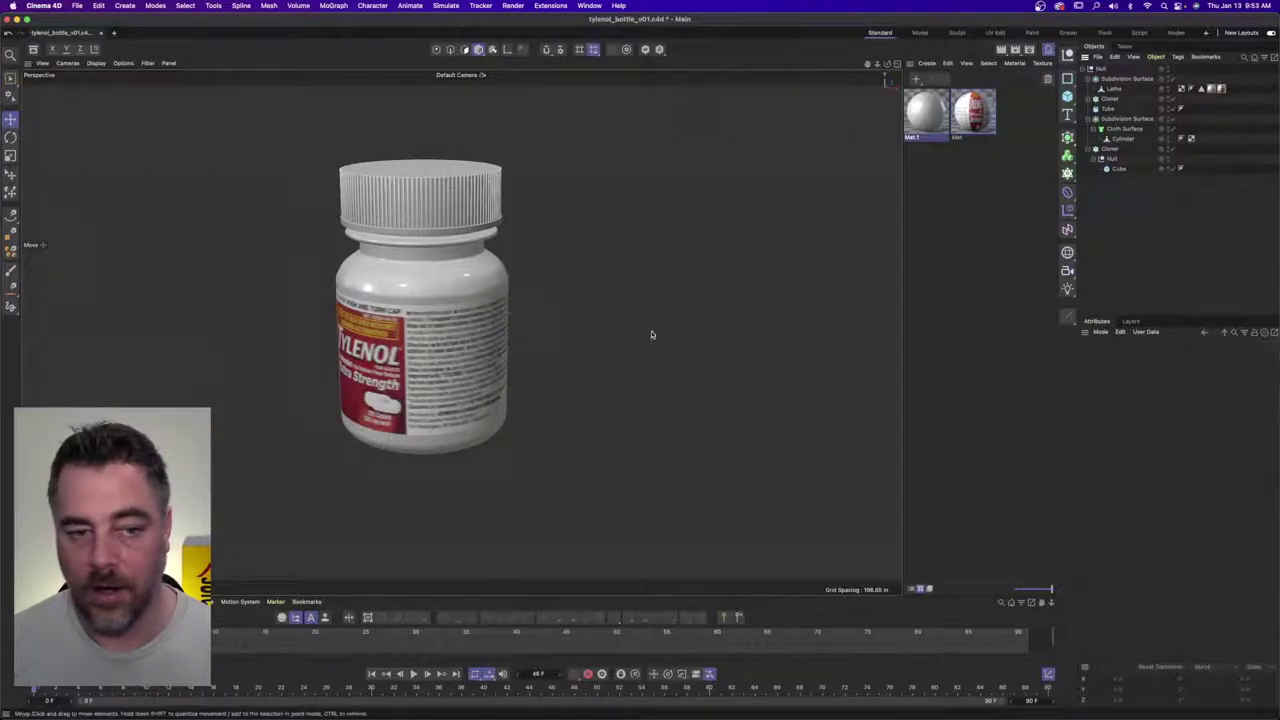
- Examine the bottle's glossy surface and label in the perspective view, and the cap against its reference in the top view
alt+drag(345, 357, 410, 355)
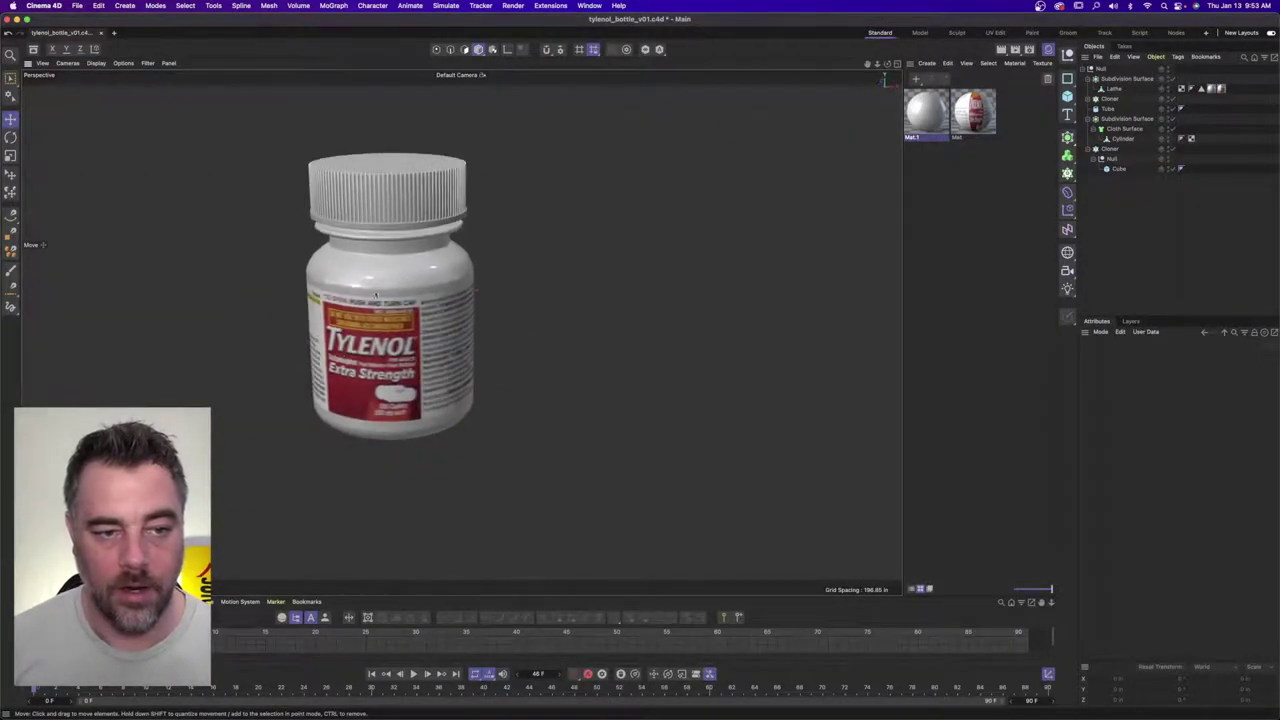
alt+right_drag(366, 288, 397, 286)
alt+middle_drag(397, 286, 530, 314)
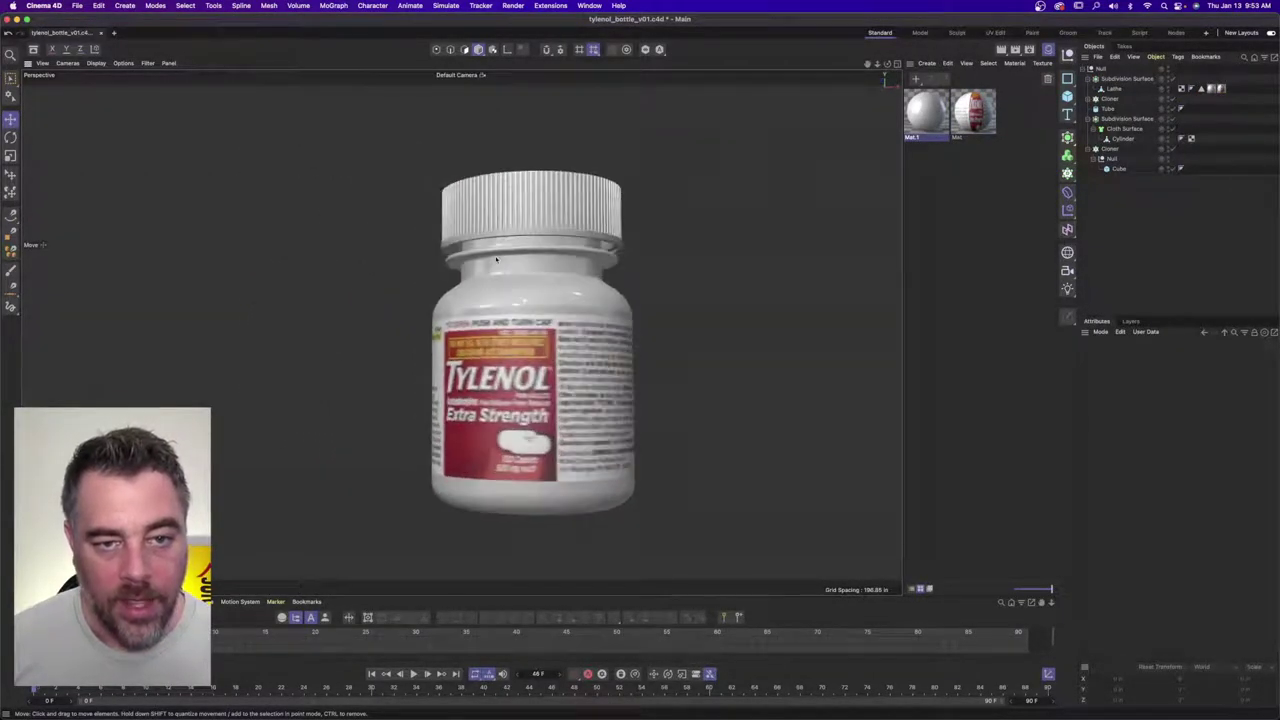
alt+drag(530, 314, 500, 350)
alt+right_drag(560, 270, 672, 230)
alt+middle_drag(672, 230, 668, 252)
click(1048, 65)
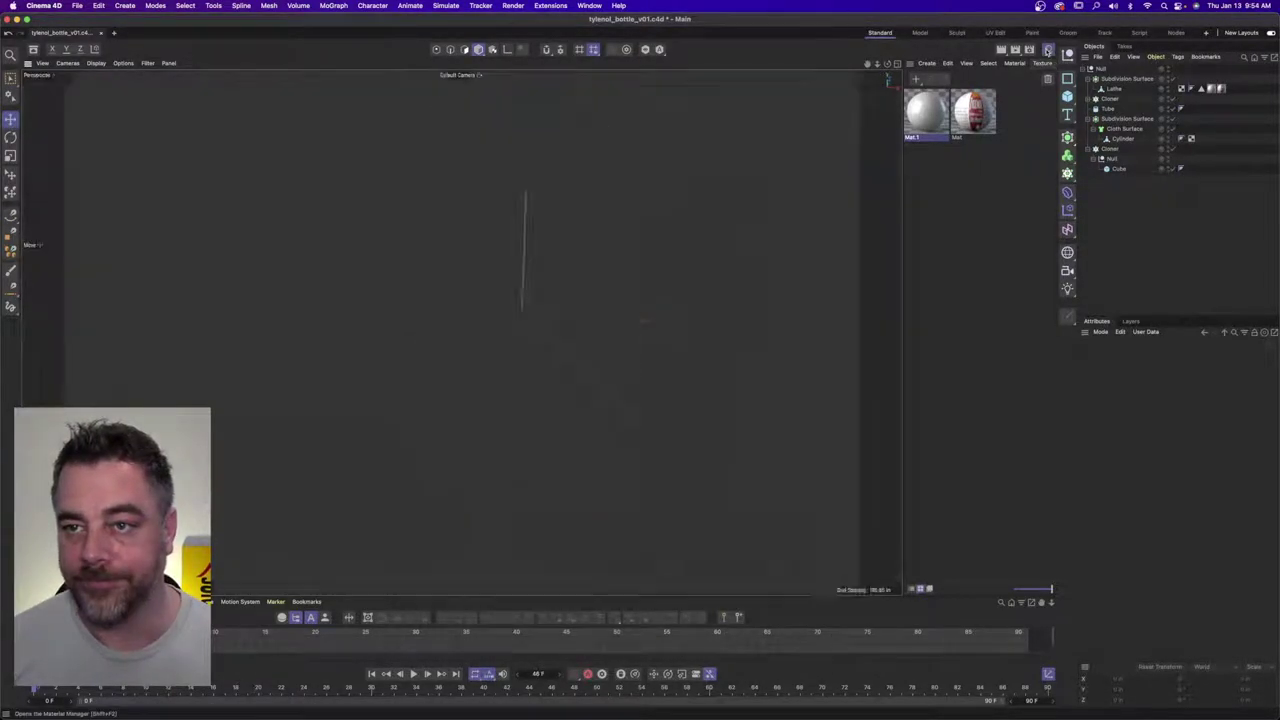
click(1051, 64)
alt+right_drag(780, 230, 773, 229)
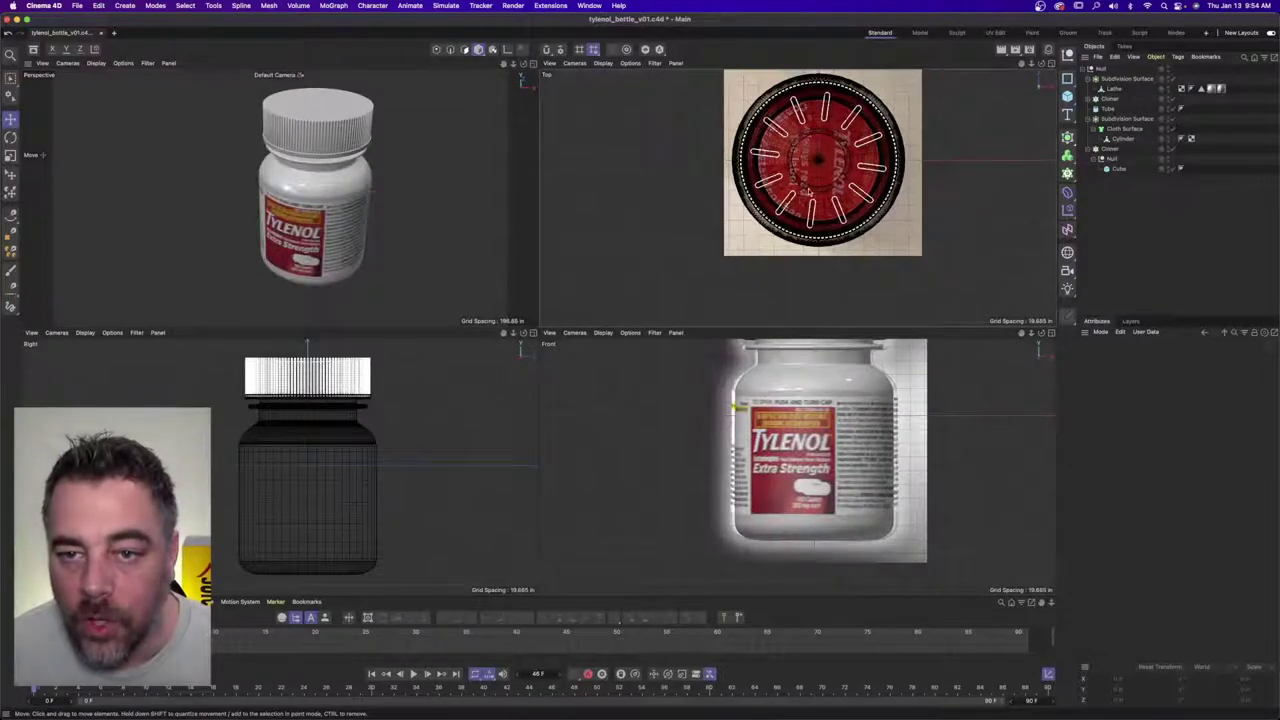
alt+middle_drag(814, 186, 781, 216)
alt+right_drag(783, 213, 794, 211)
scroll(795, 212, up, 1)
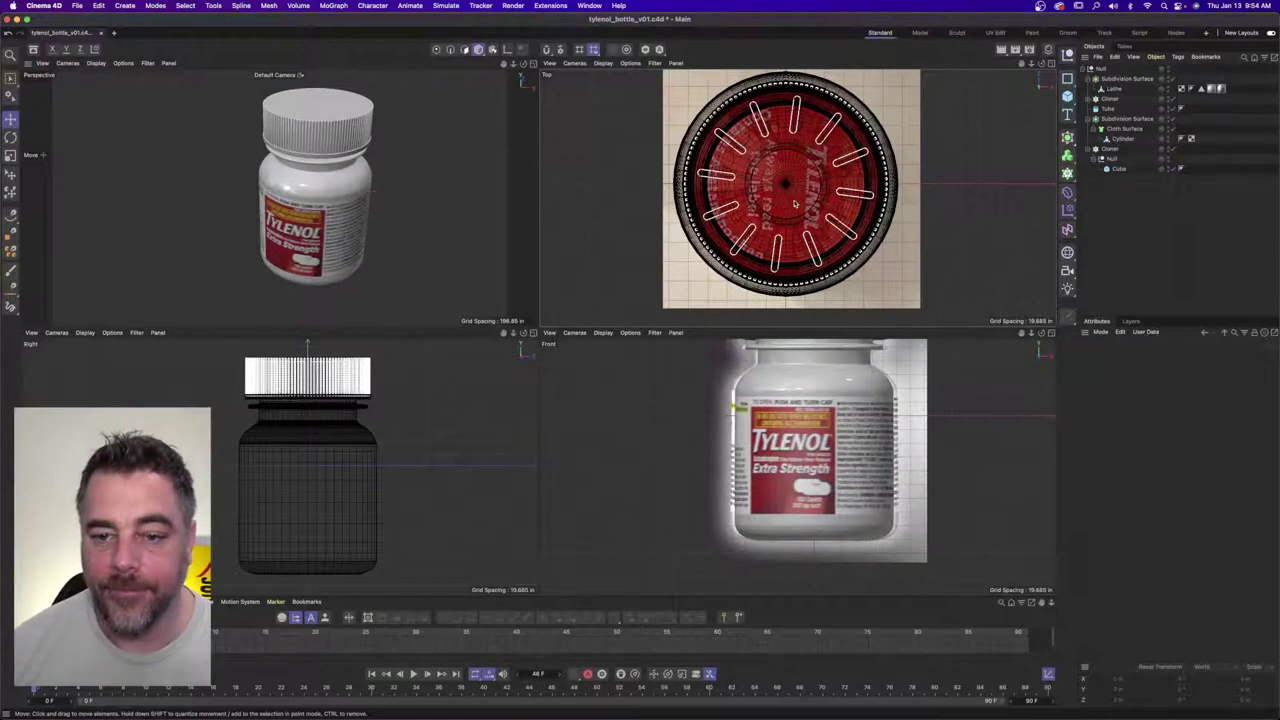
- Show the materials, open the Asset Browser and search it for "plastic"
click(1048, 49)
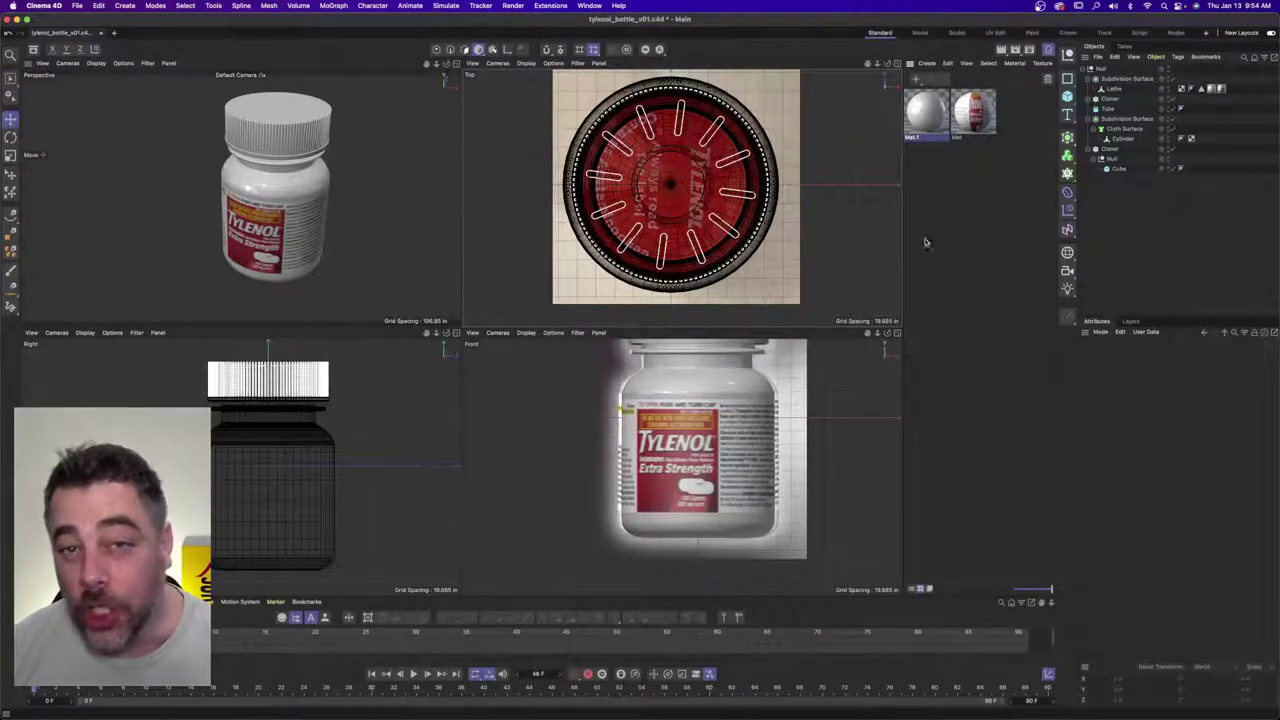
click(589, 5)
click(612, 86)
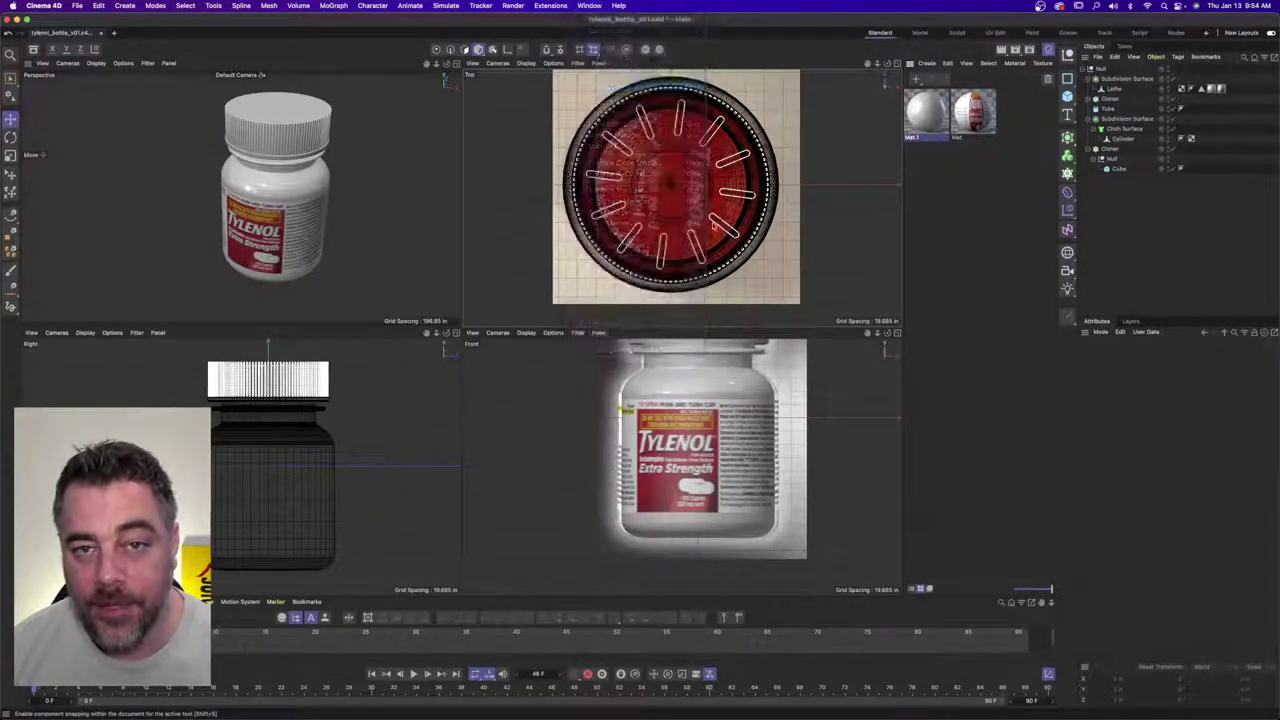
text(p)
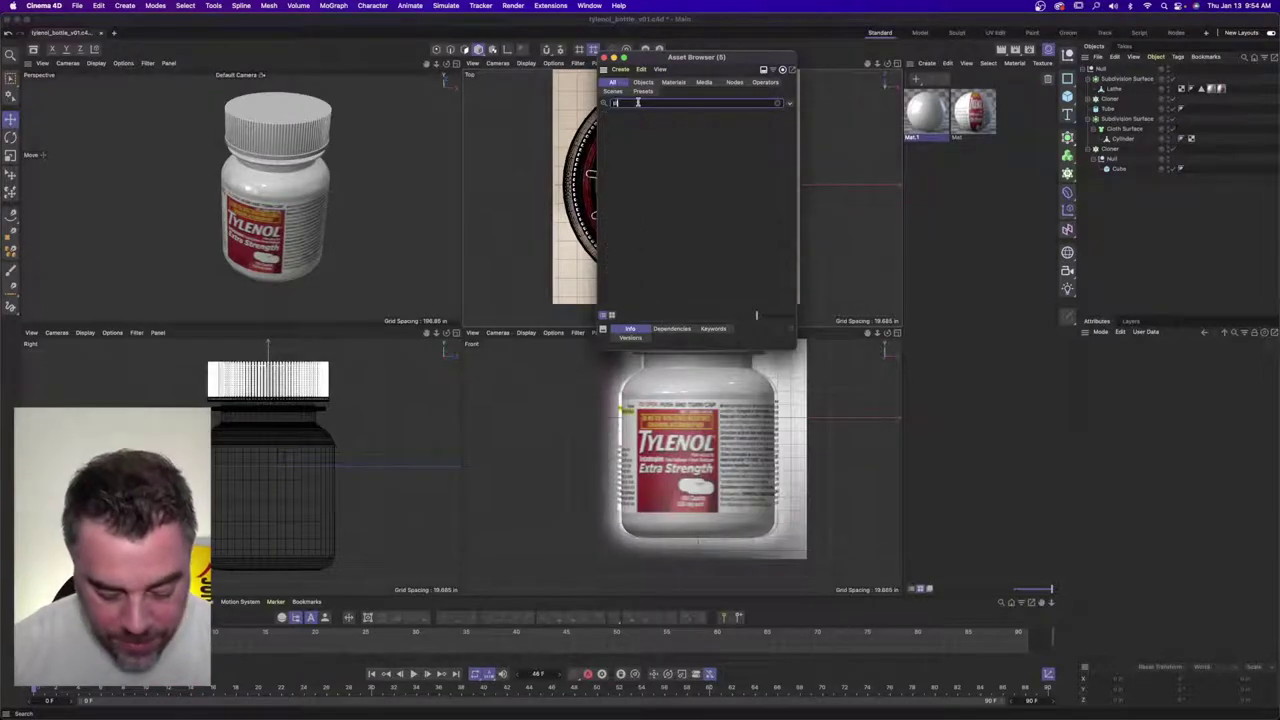
text(lastic)
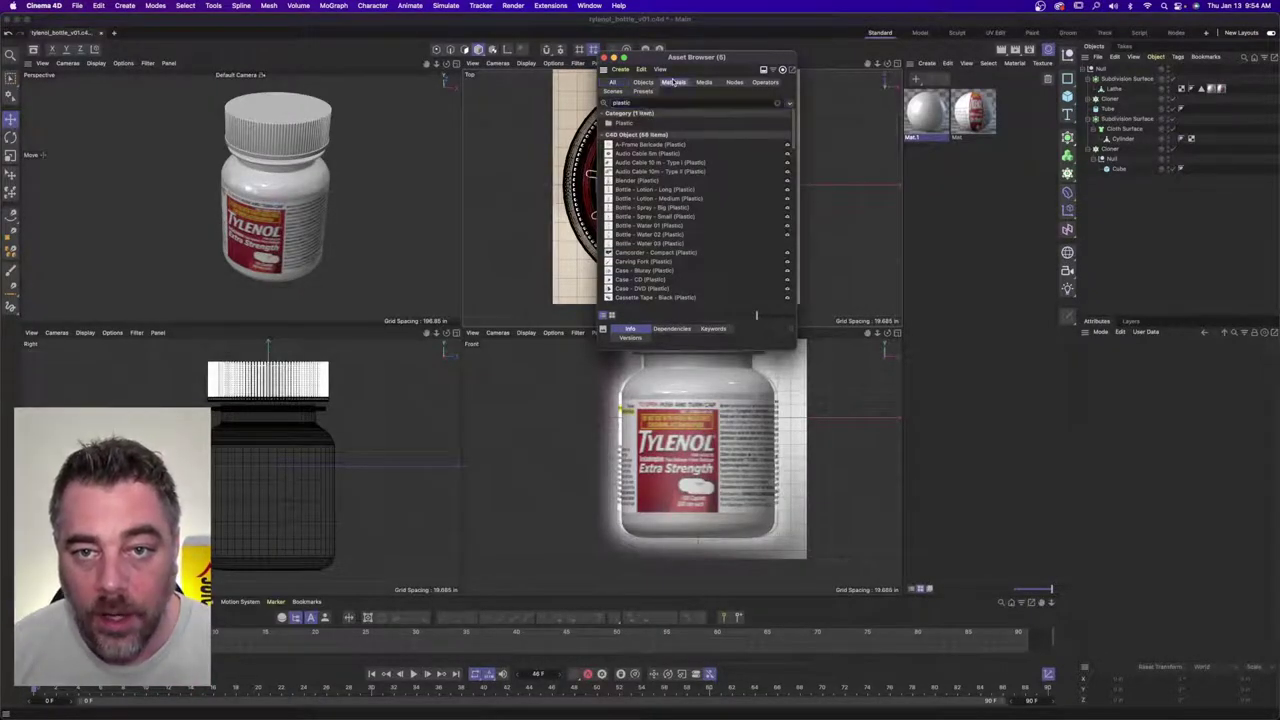
- Limit the plastic search to materials, enlarge the previews, add Plastic Green - Glossy to the scene and close the Asset Browser
click(673, 82)
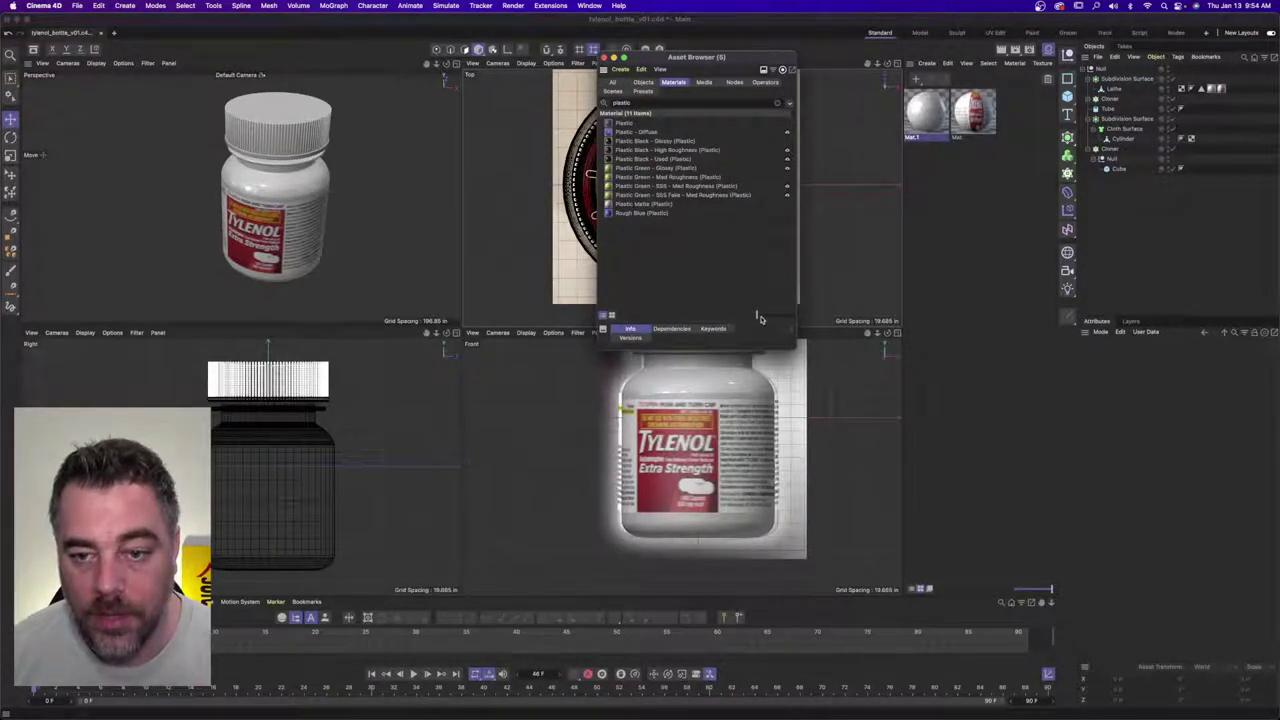
drag(760, 318, 772, 316)
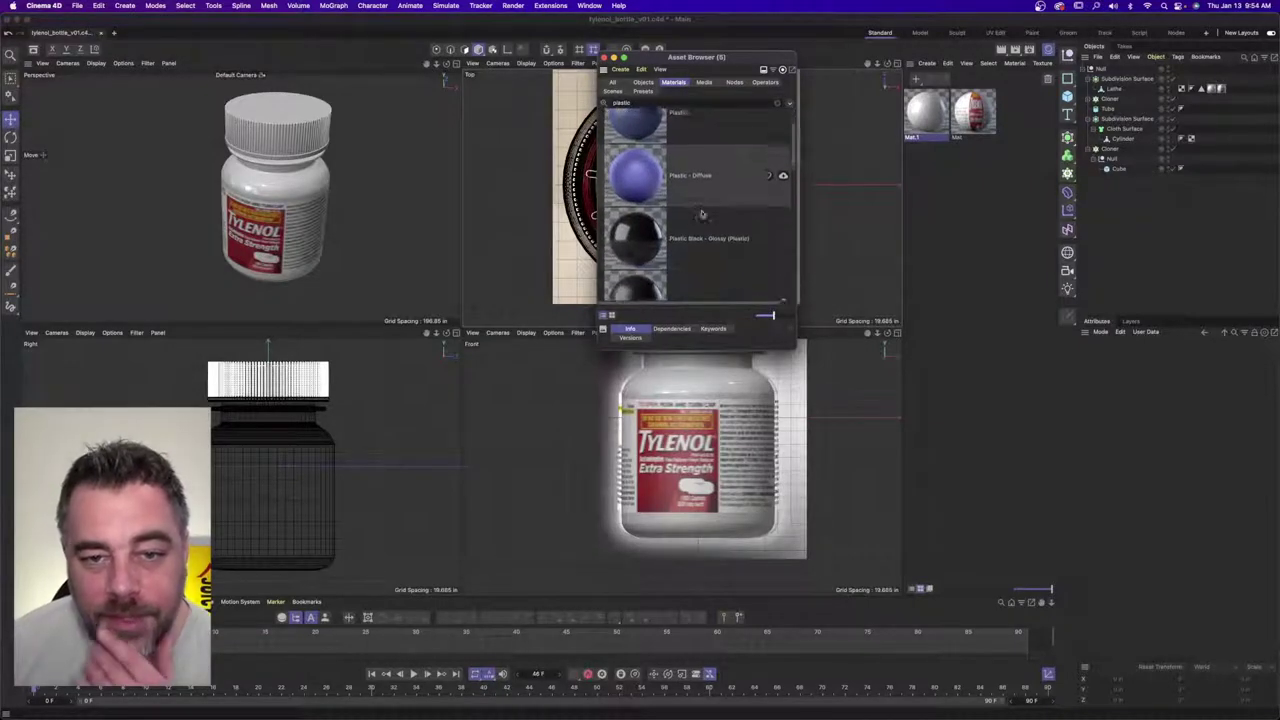
scroll(702, 215, down, 6)
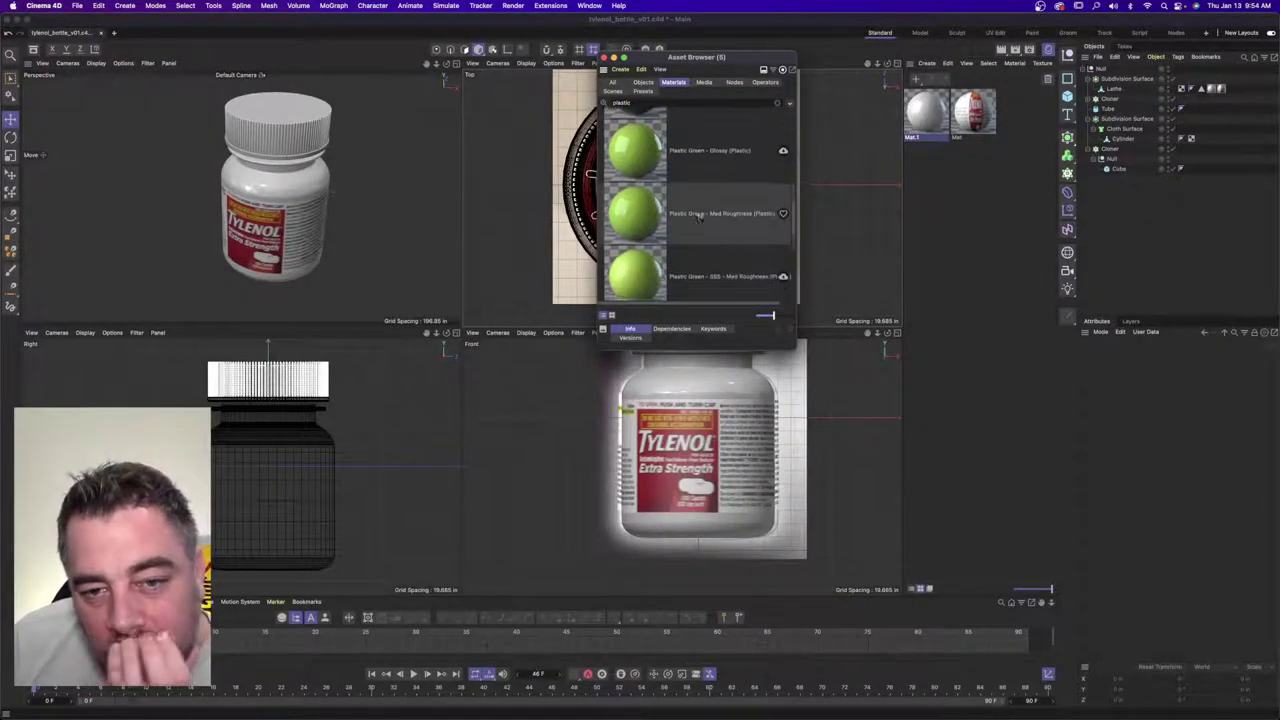
scroll(700, 212, down, 4)
scroll(707, 240, up, 3)
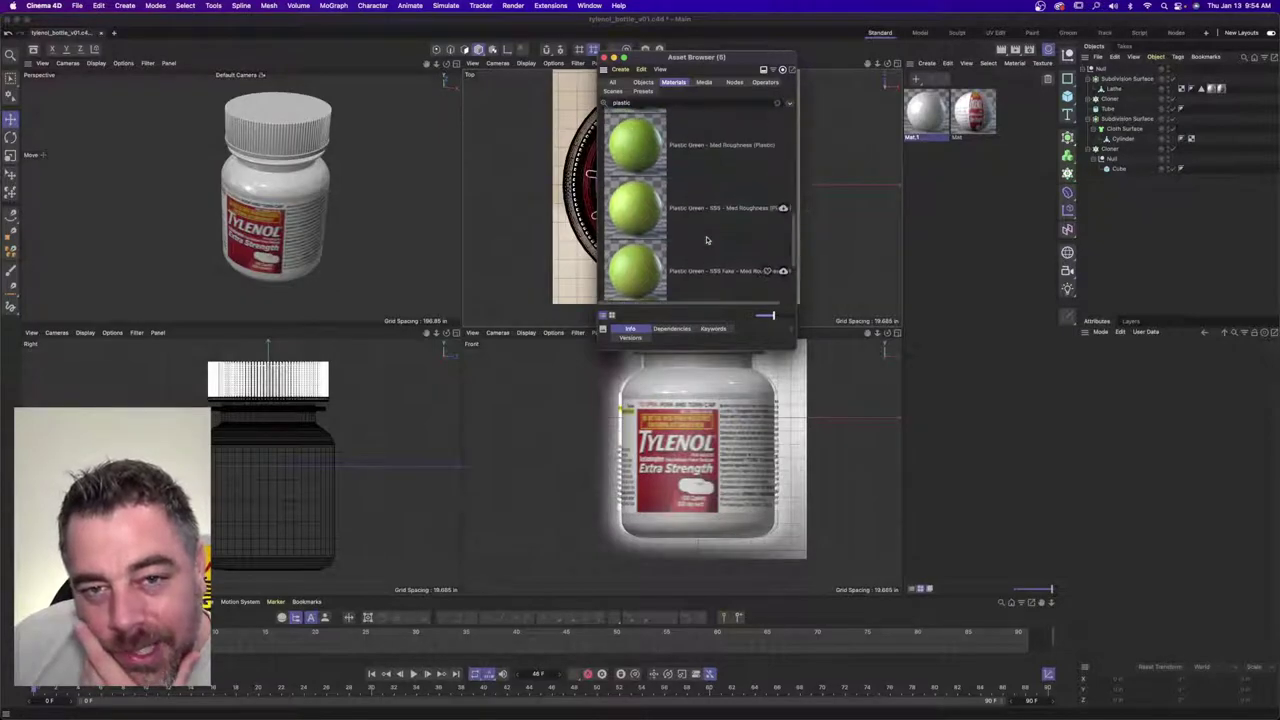
scroll(706, 240, up, 5)
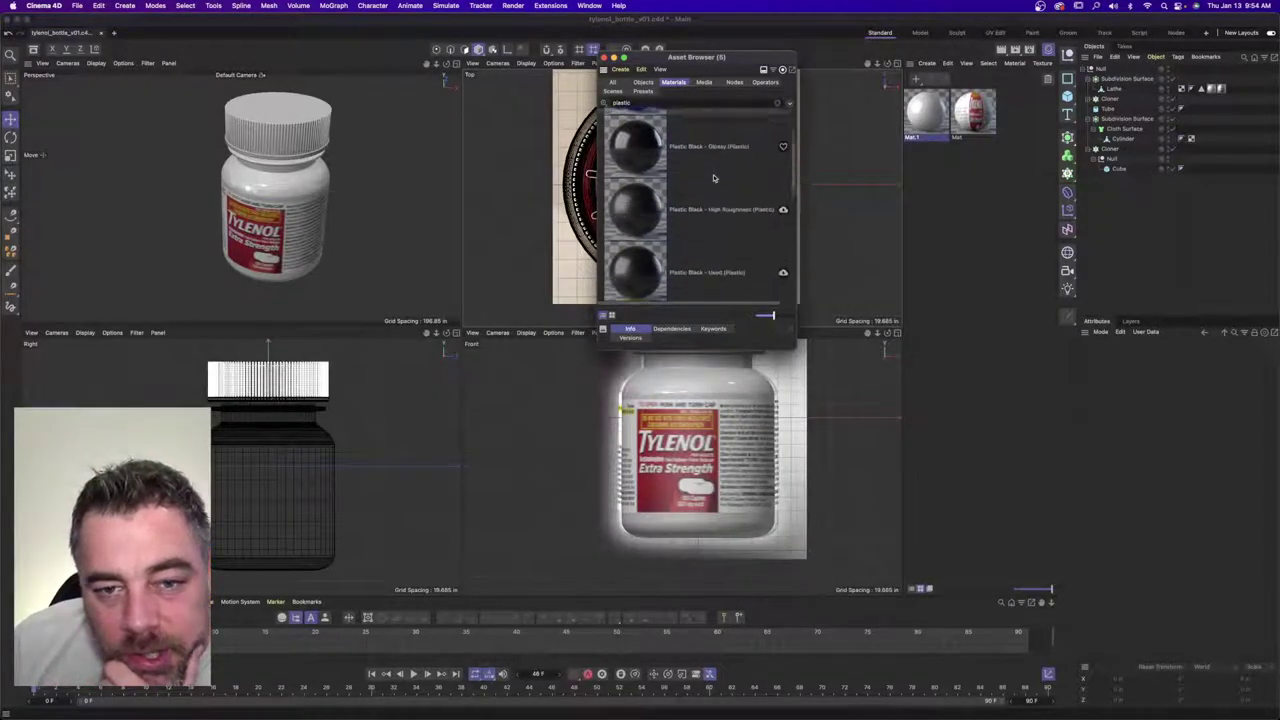
scroll(713, 178, down, 2)
scroll(760, 210, down, 1)
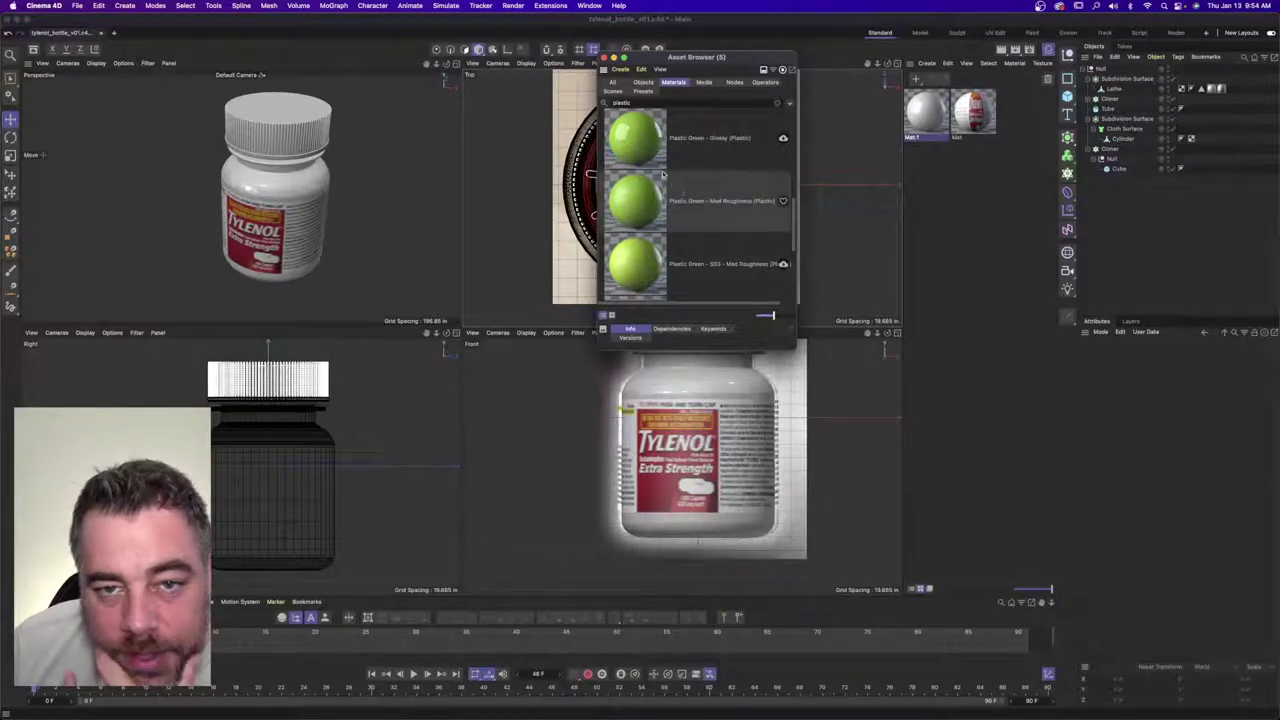
double_click(636, 142)
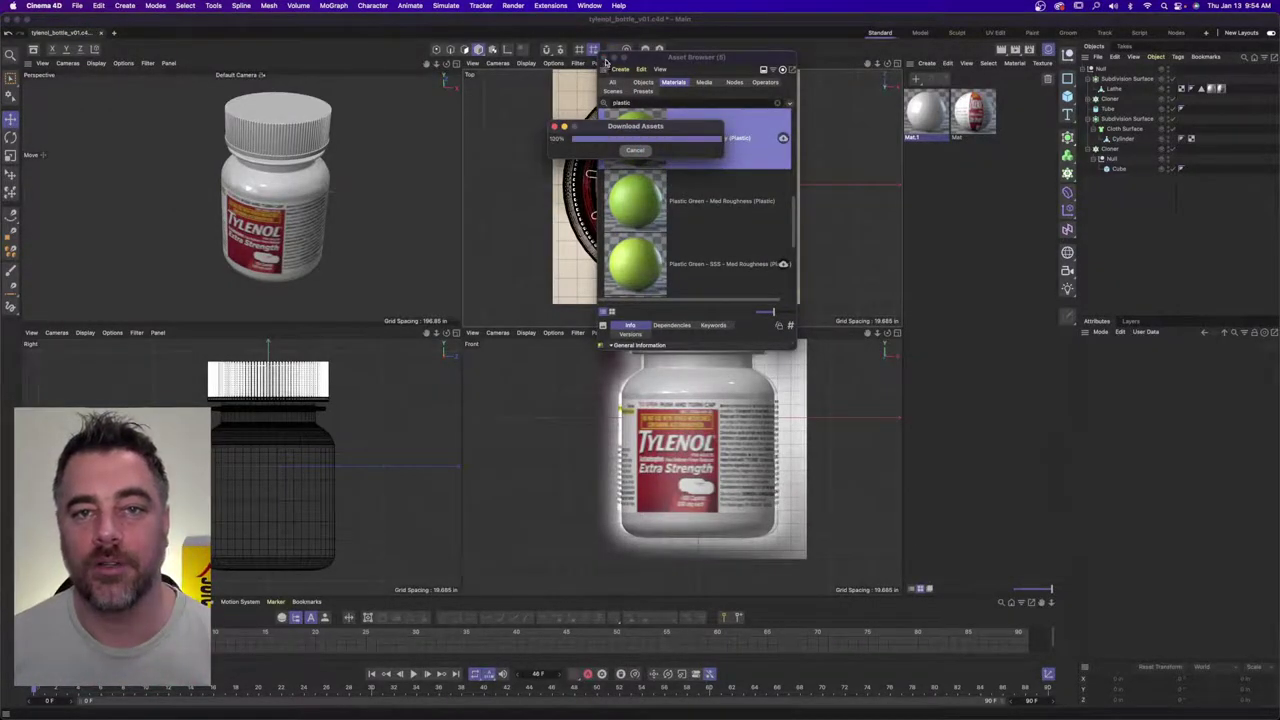
click(605, 58)
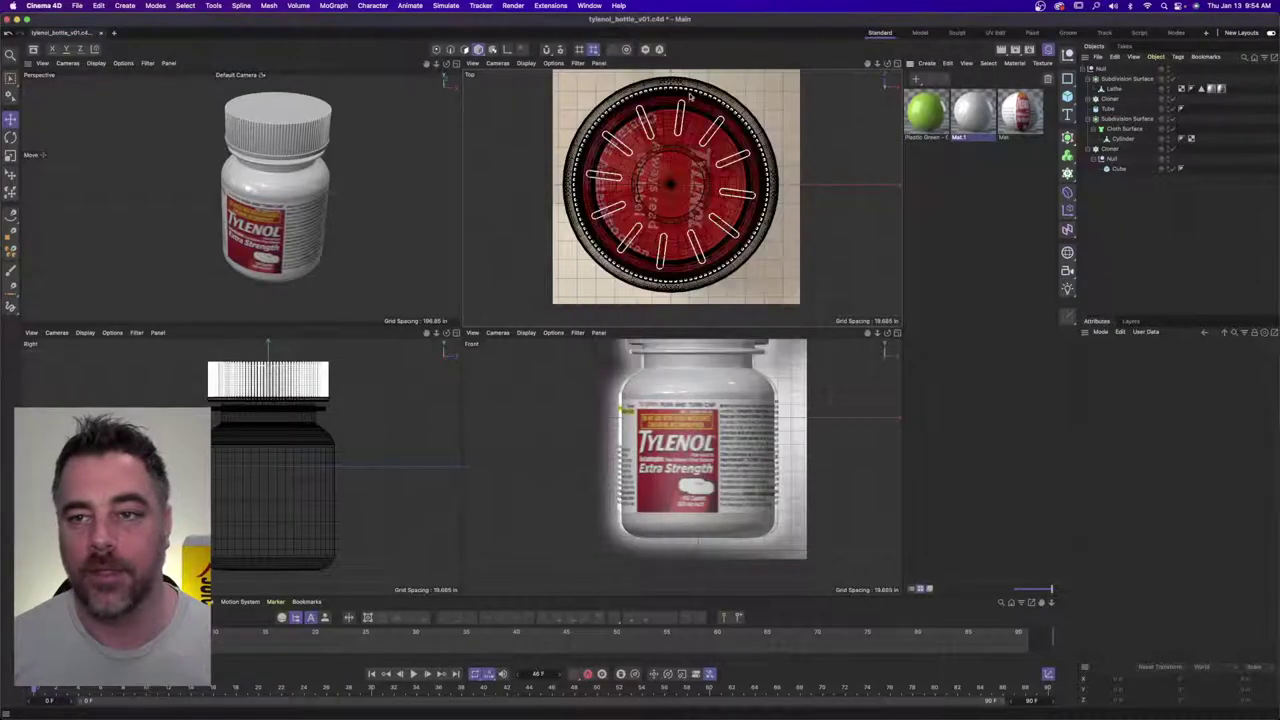
- Set the Plastic Green - Glossy material's color to the red sampled from the cap reference in the top view
double_click(928, 114)
drag(990, 108, 940, 120)
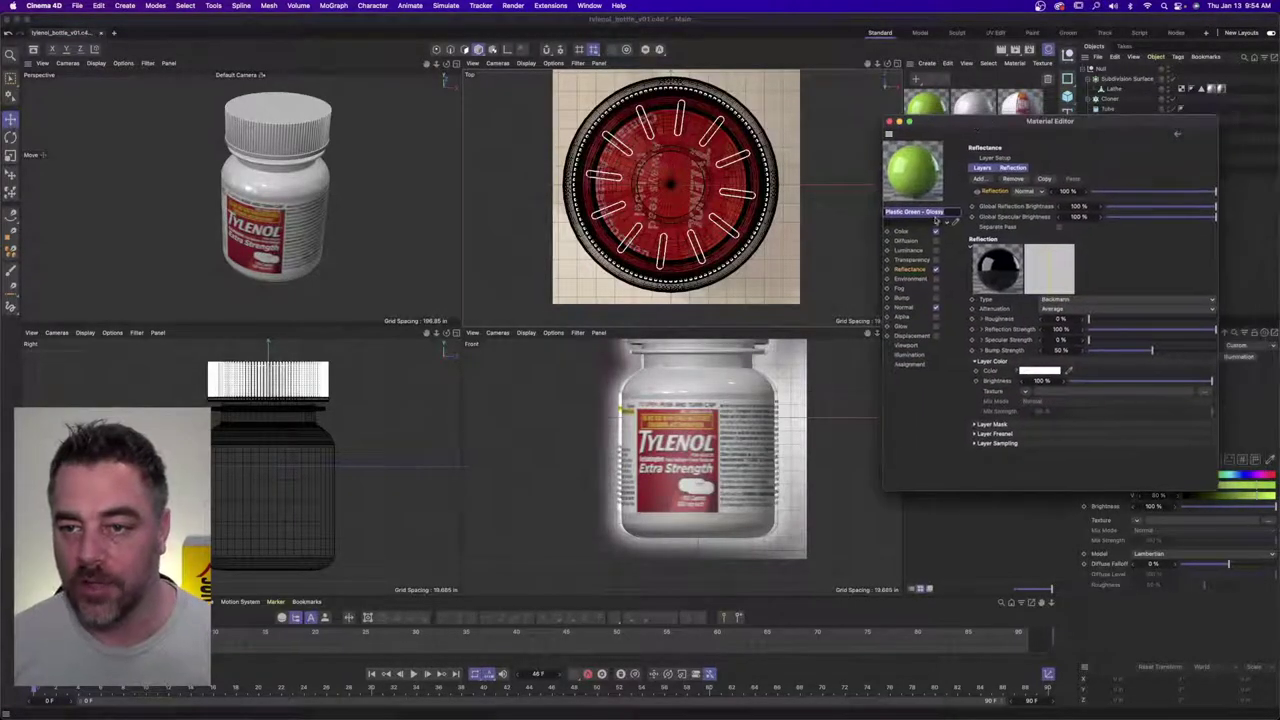
click(906, 232)
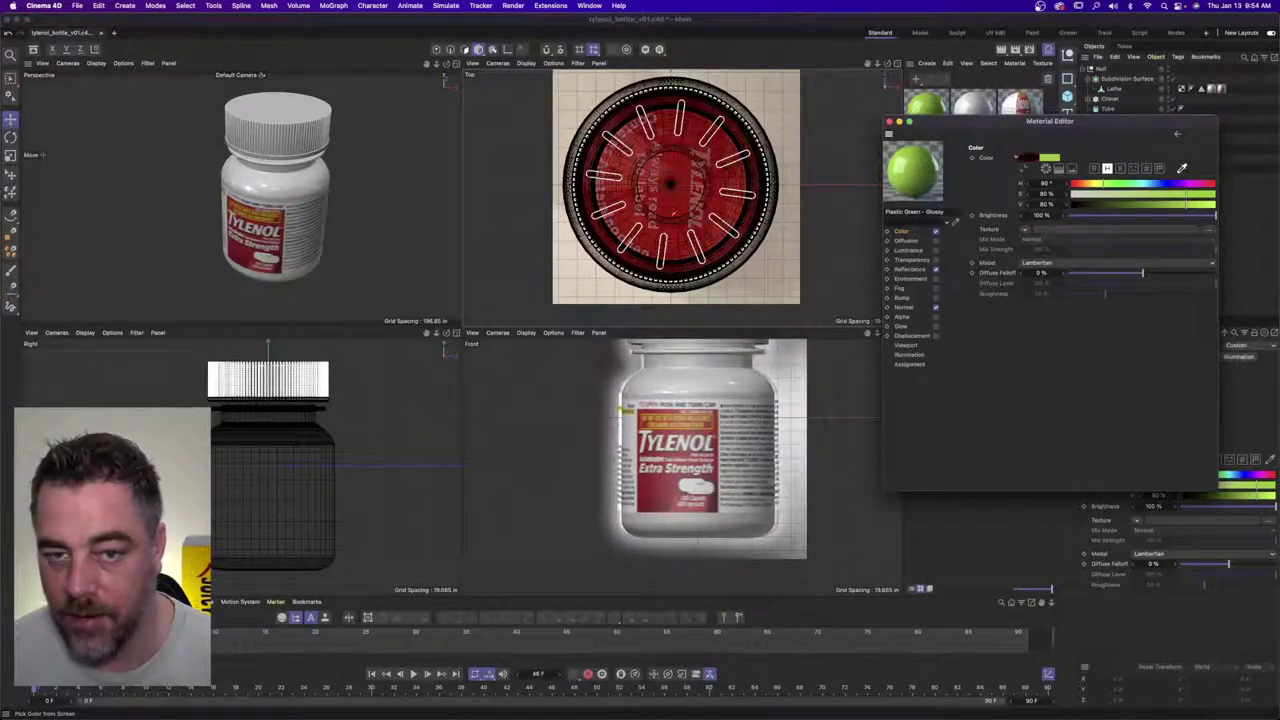
click(1182, 168)
click(669, 212)
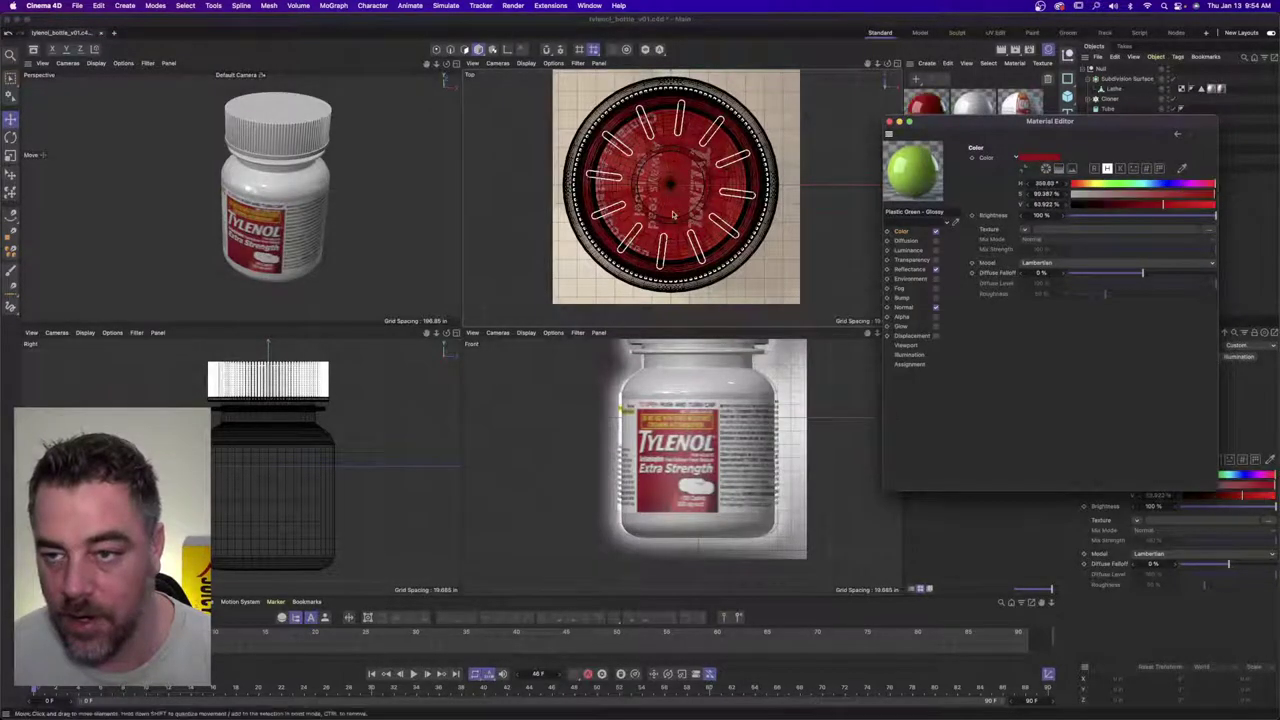
- Enable Transparency on the red material with the PET refraction preset, lower its brightness to about 65% and close the Material Editor
click(910, 270)
click(918, 310)
click(916, 274)
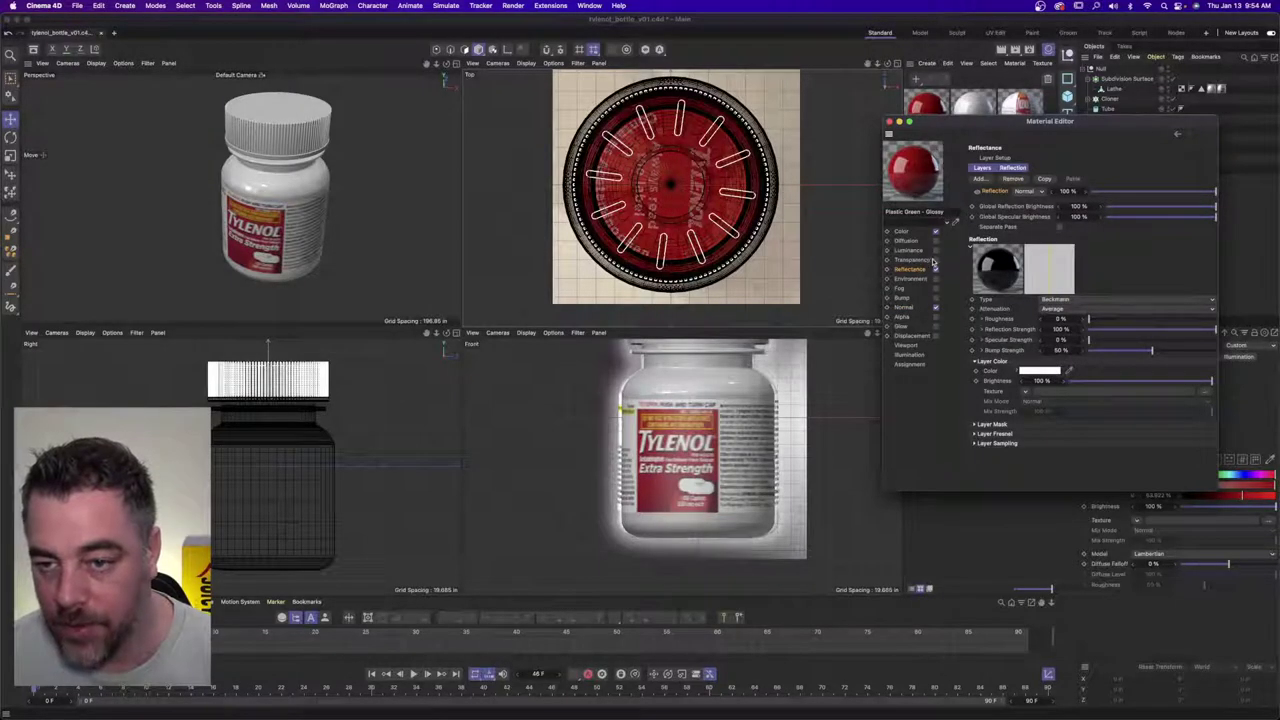
click(934, 261)
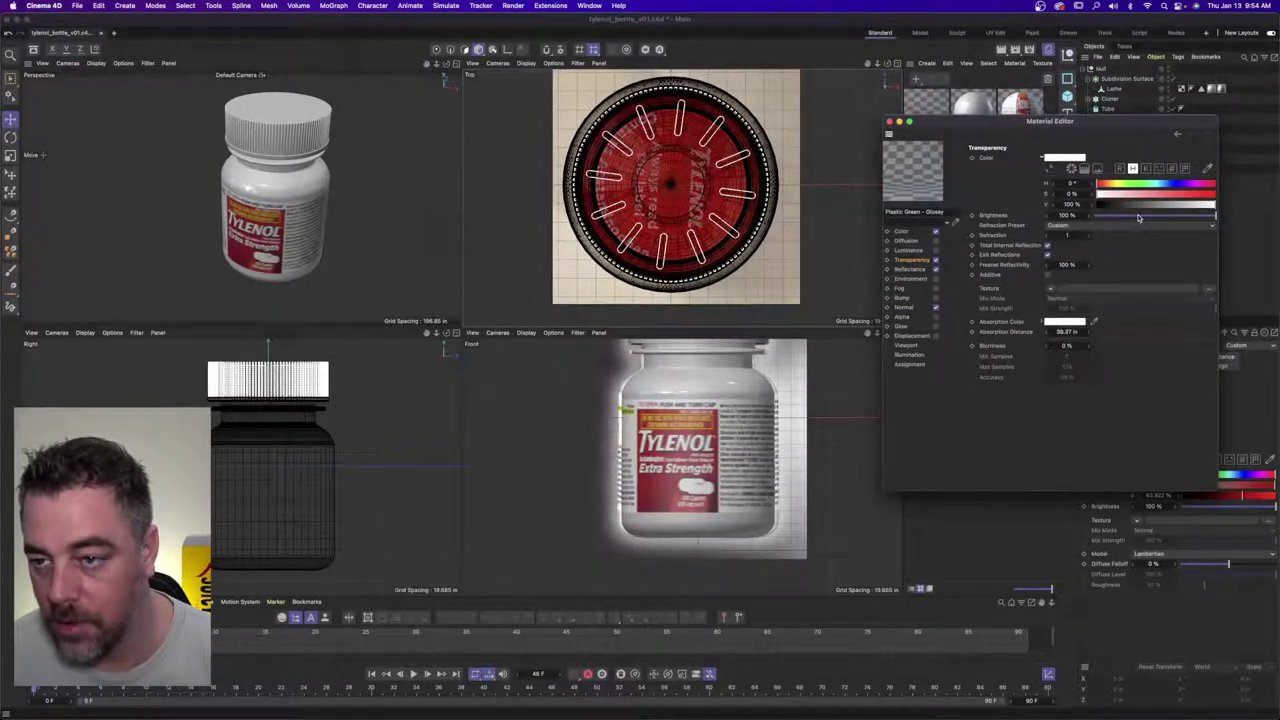
click(1088, 226)
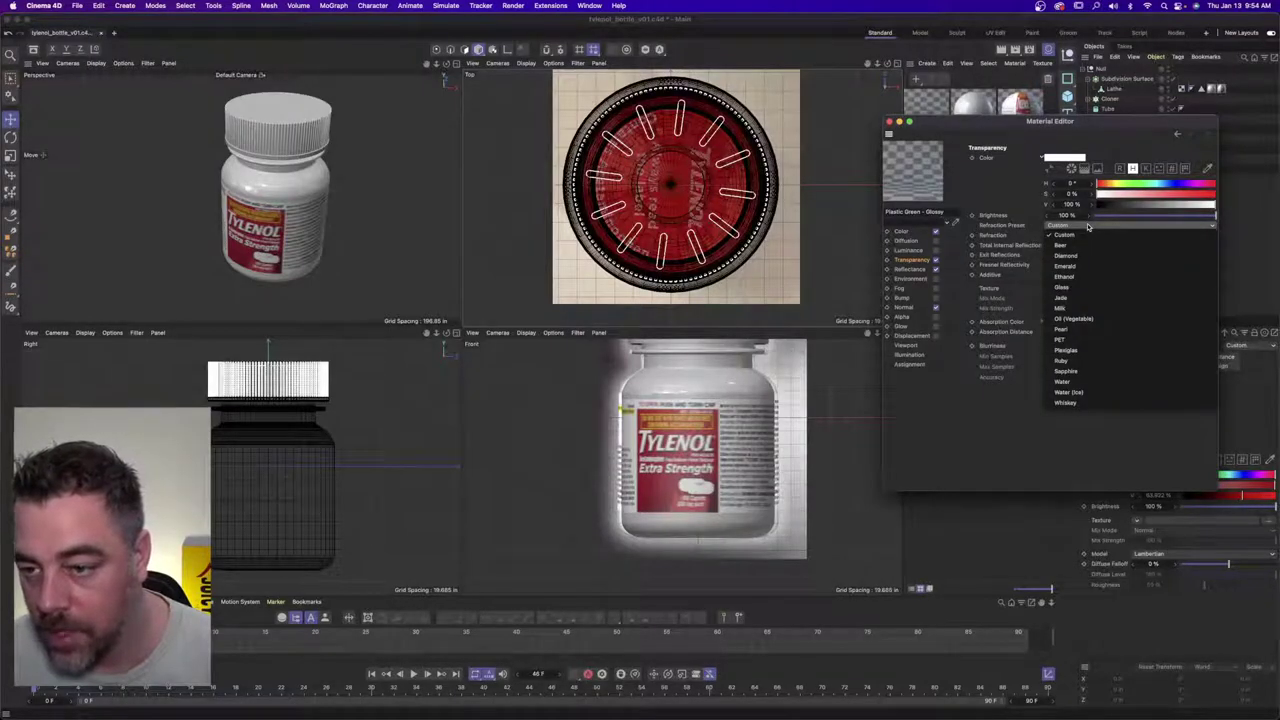
click(1094, 341)
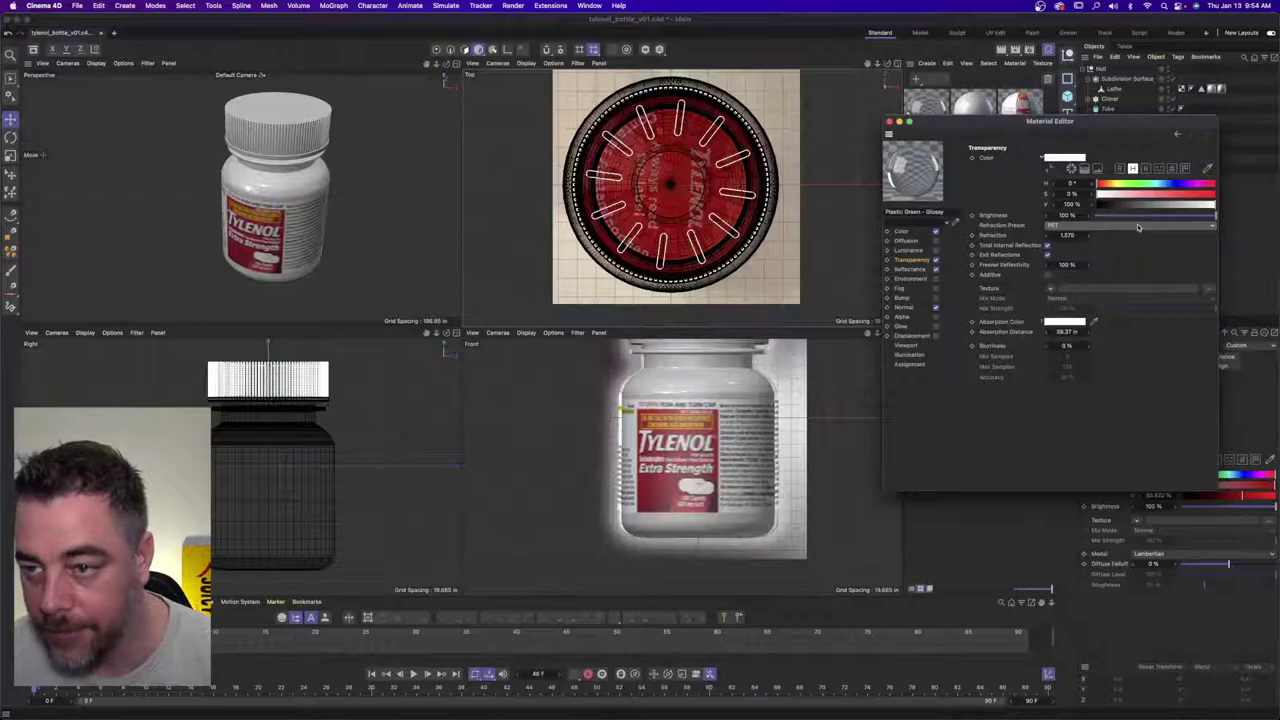
mouse_move(1150, 217)
mouse_down()
mouse_move(1125, 217)
mouse_move(1173, 218)
mouse_up()
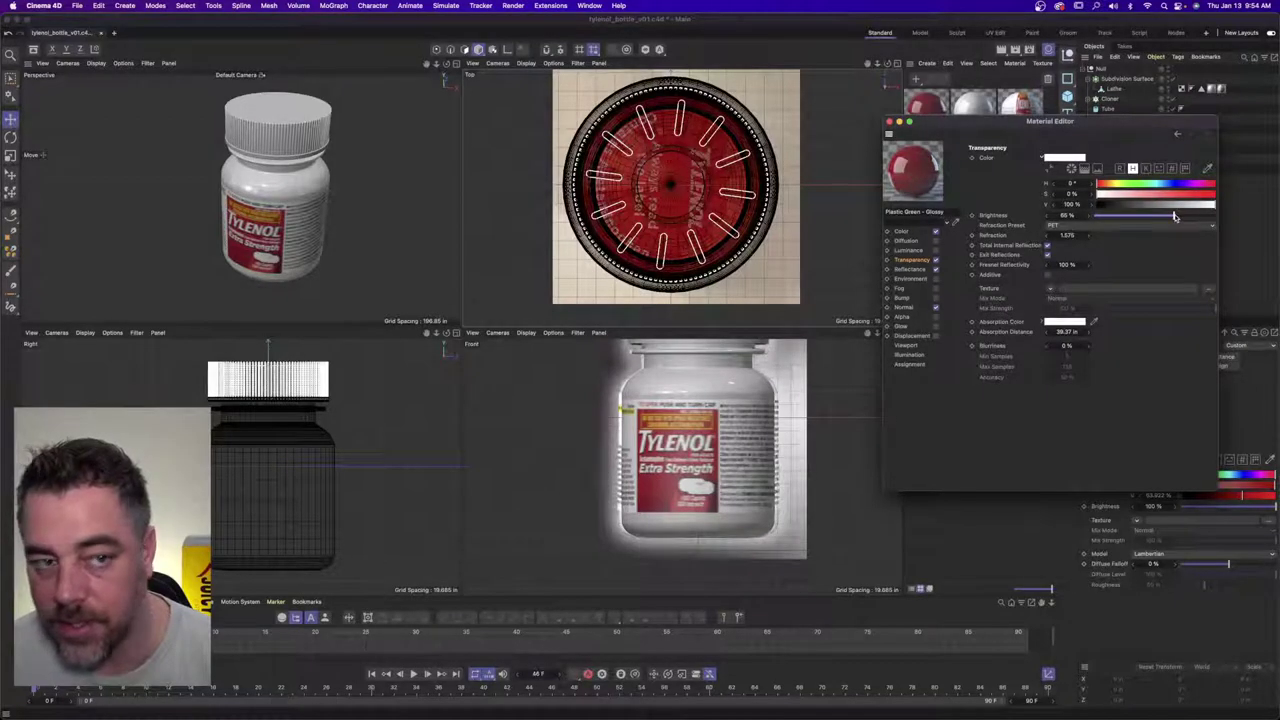
click(889, 121)
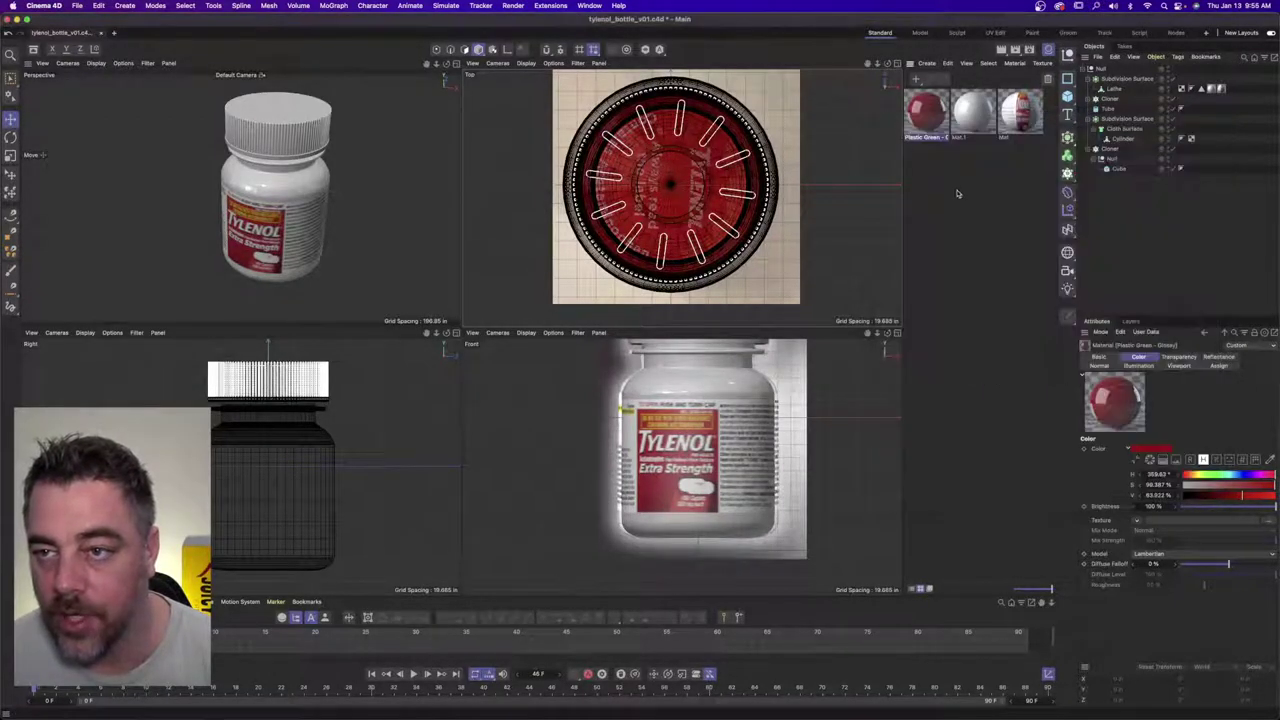
- Maximize the perspective view and check what the first Subdivision Surface contains by toggling its visibility
scroll(211, 128, up, 3)
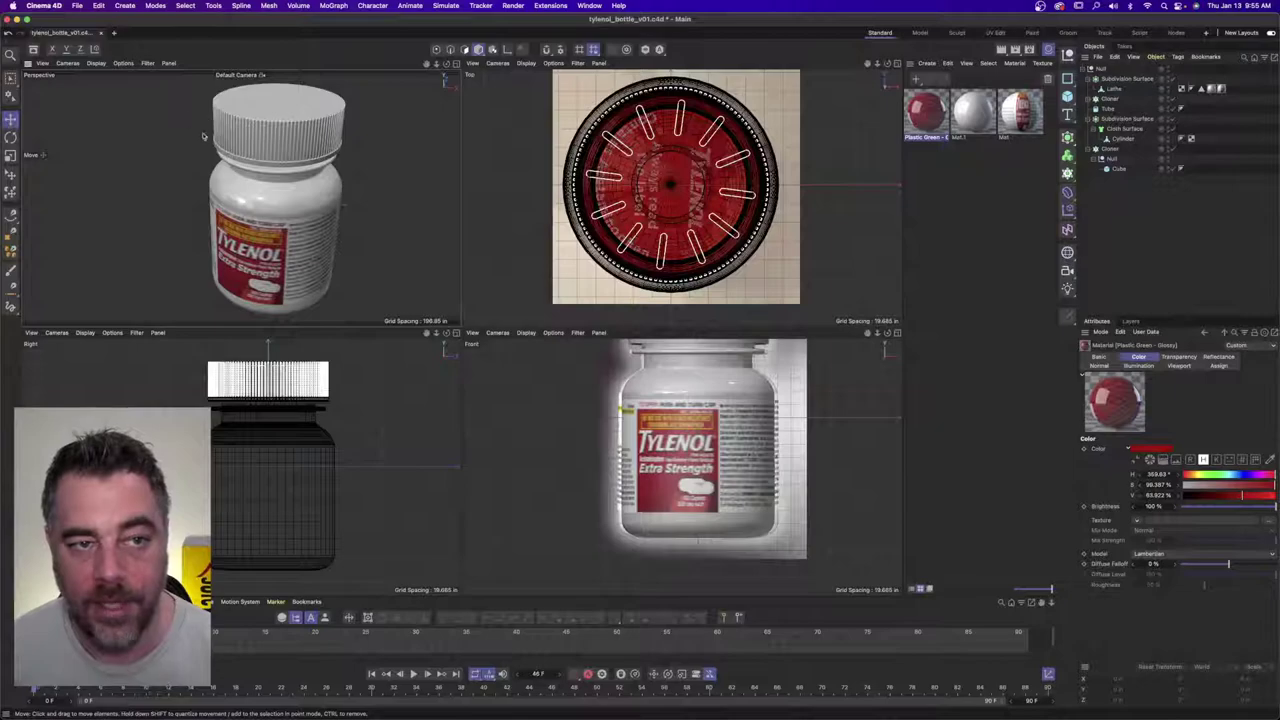
click(1126, 79)
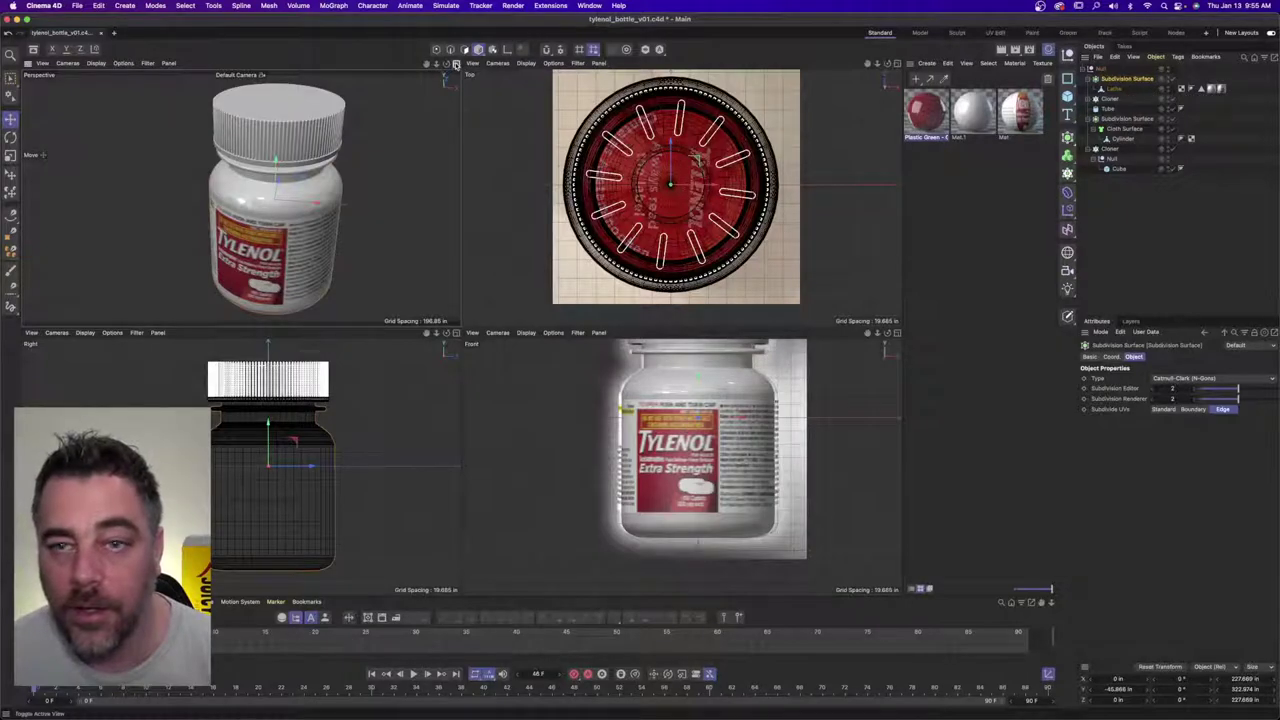
click(455, 64)
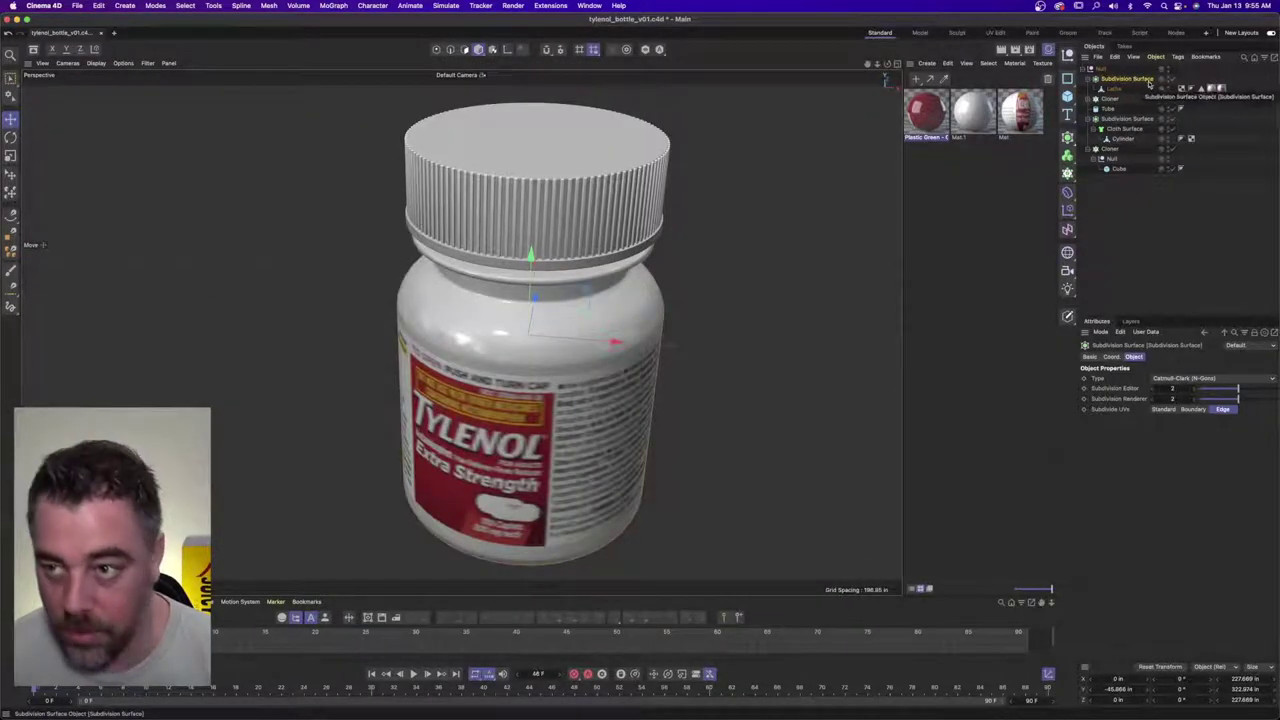
click(1167, 79)
click(1167, 79)
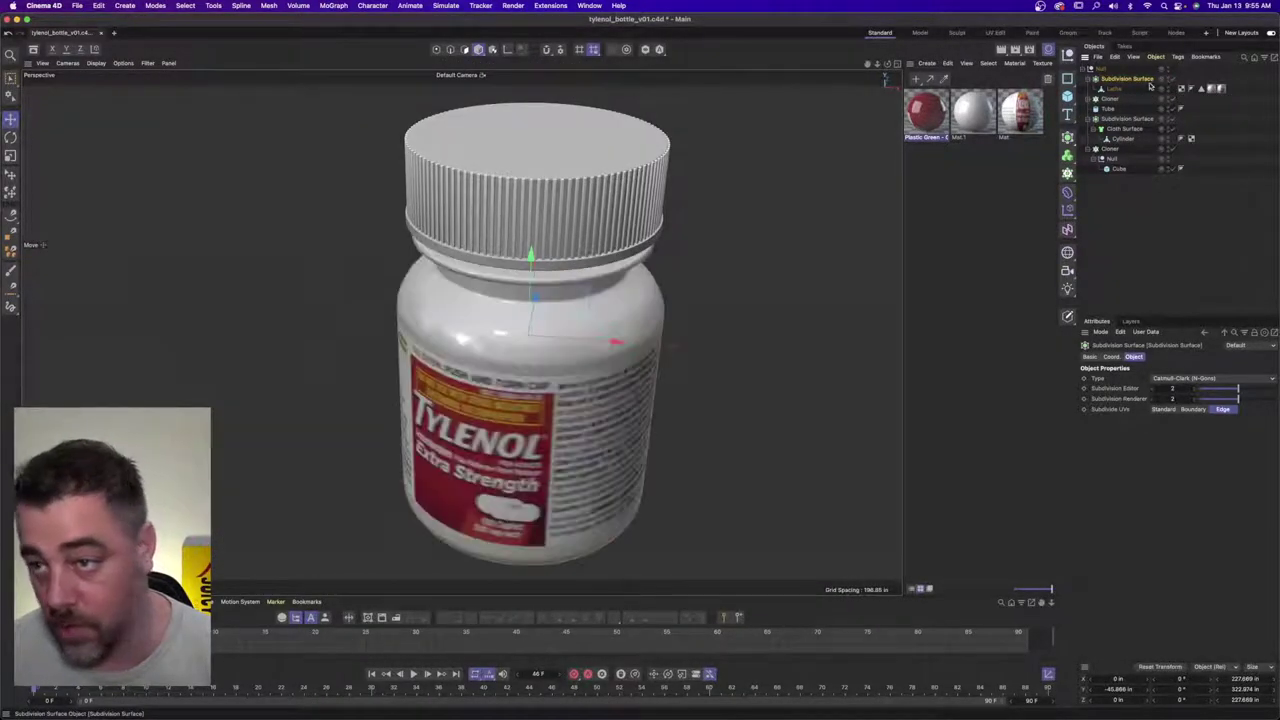
click(1111, 100)
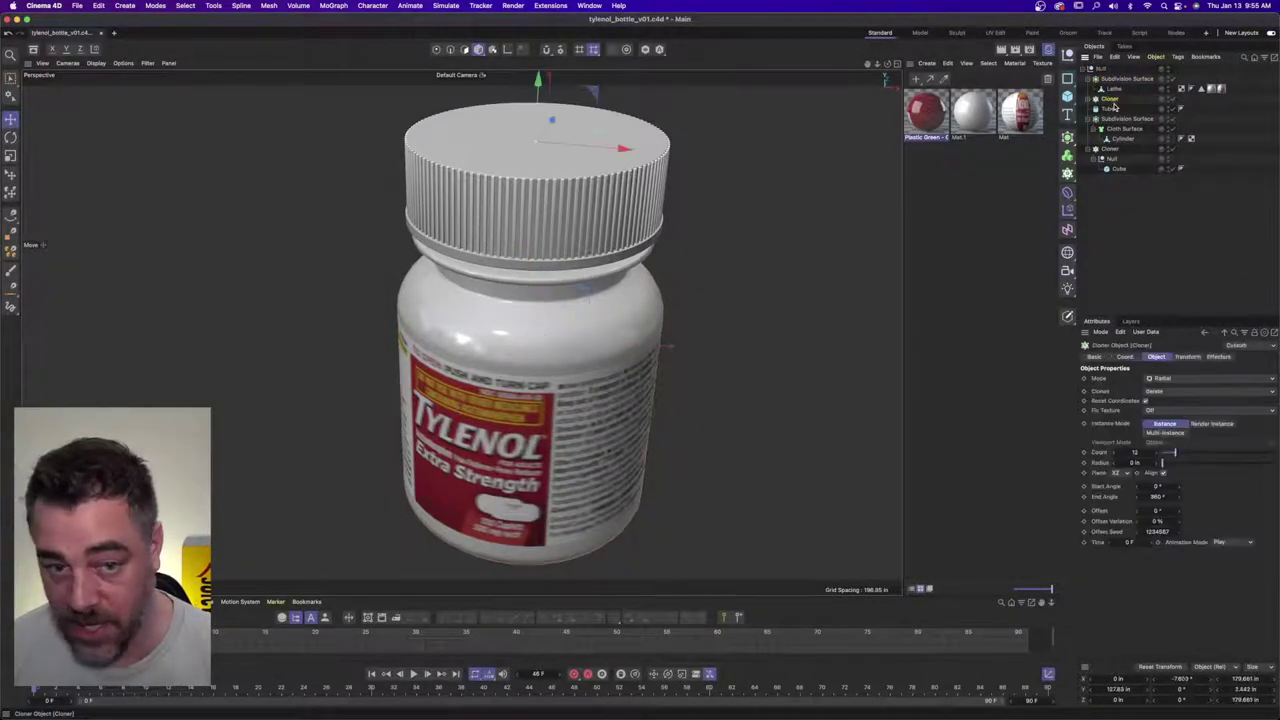
key(alt+g)
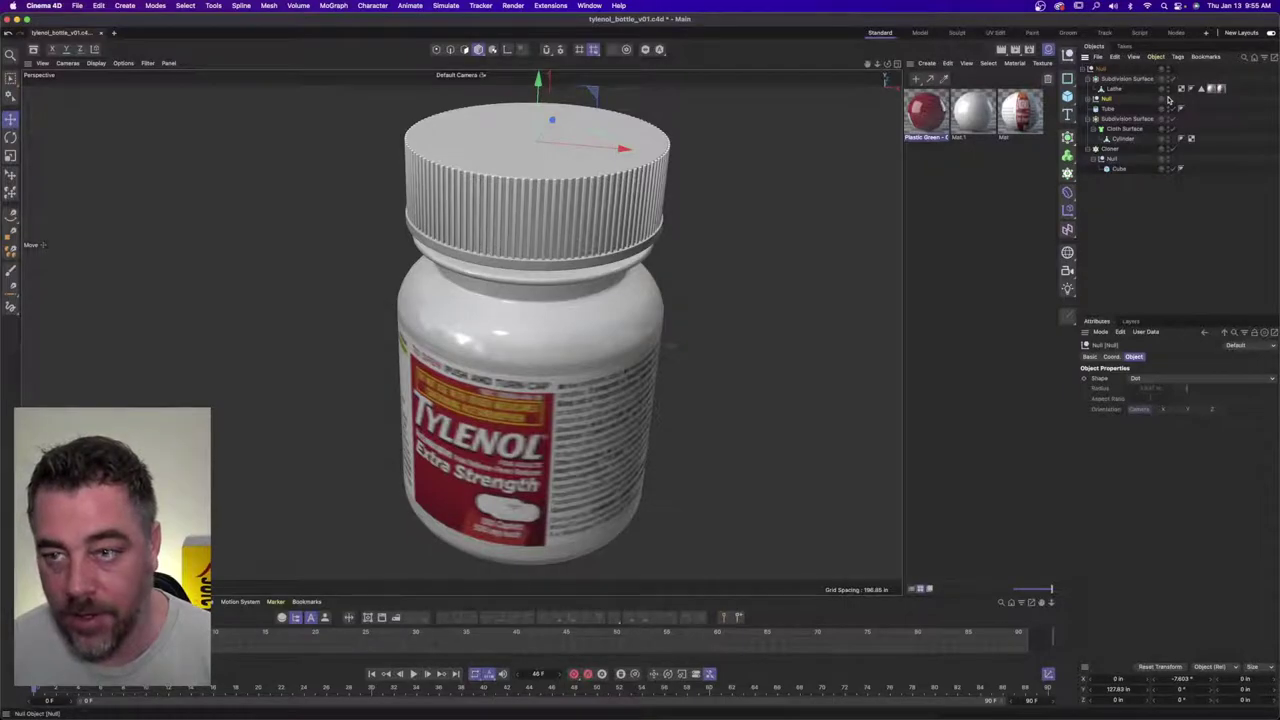
click(1096, 99)
drag(1110, 116, 1108, 97)
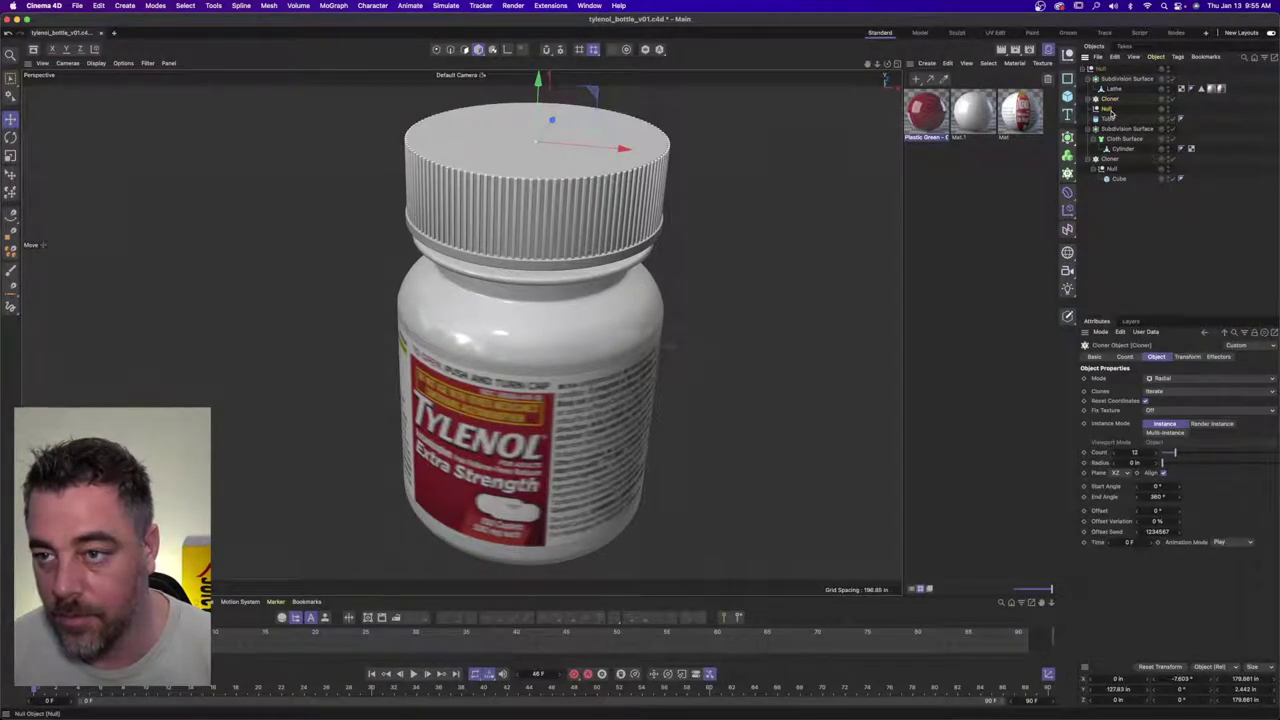
key(Delete)
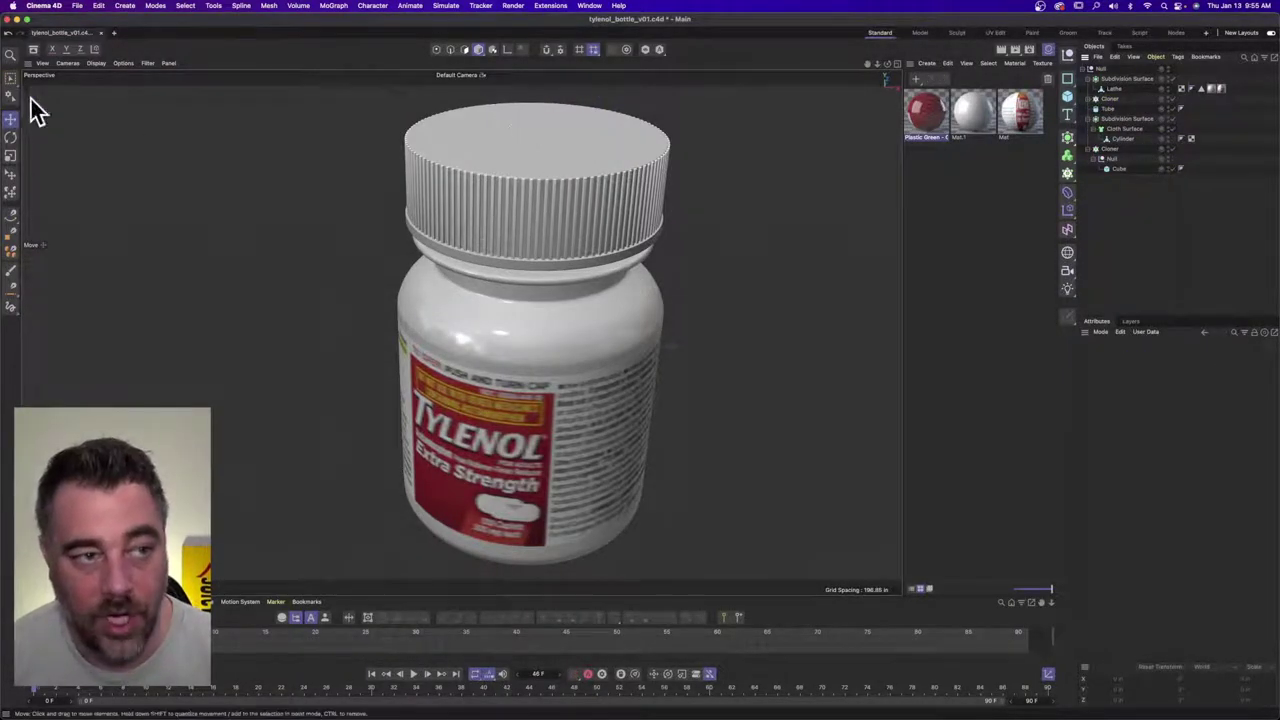
- Group the cap's Subdivision Surface under a new null, hide the group, and move the Tube into it
click(1127, 118)
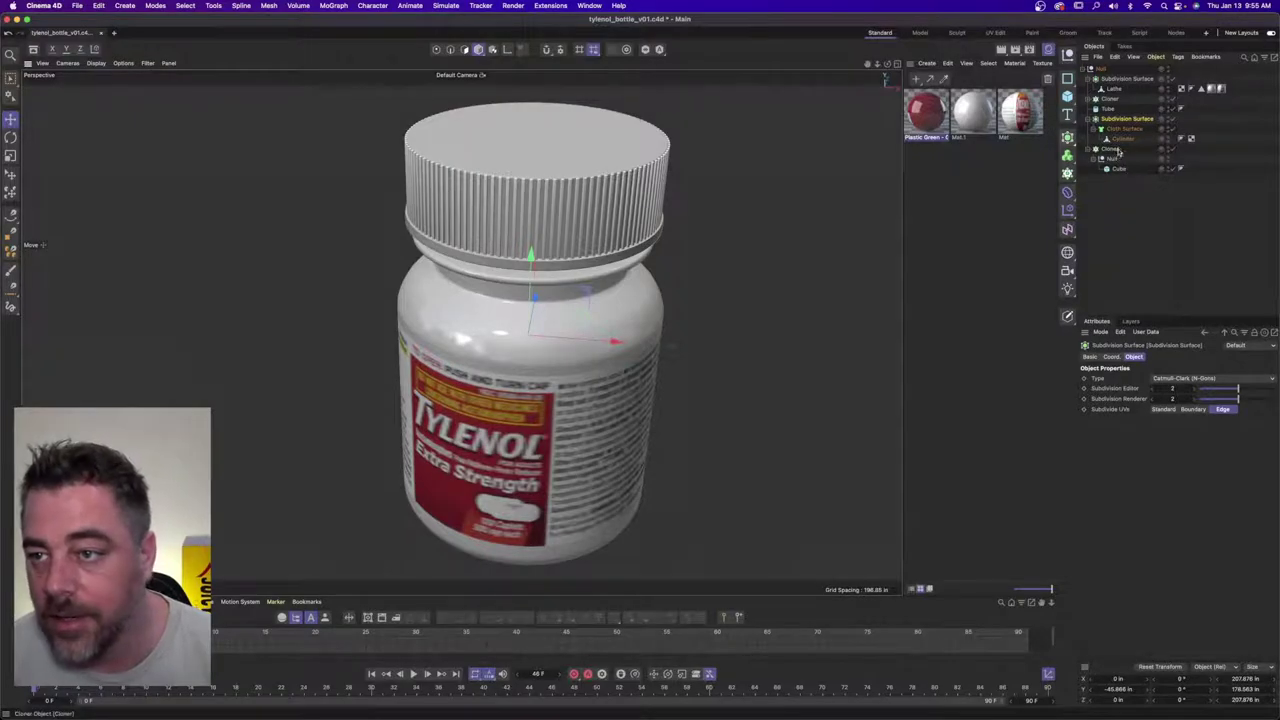
key(alt+g)
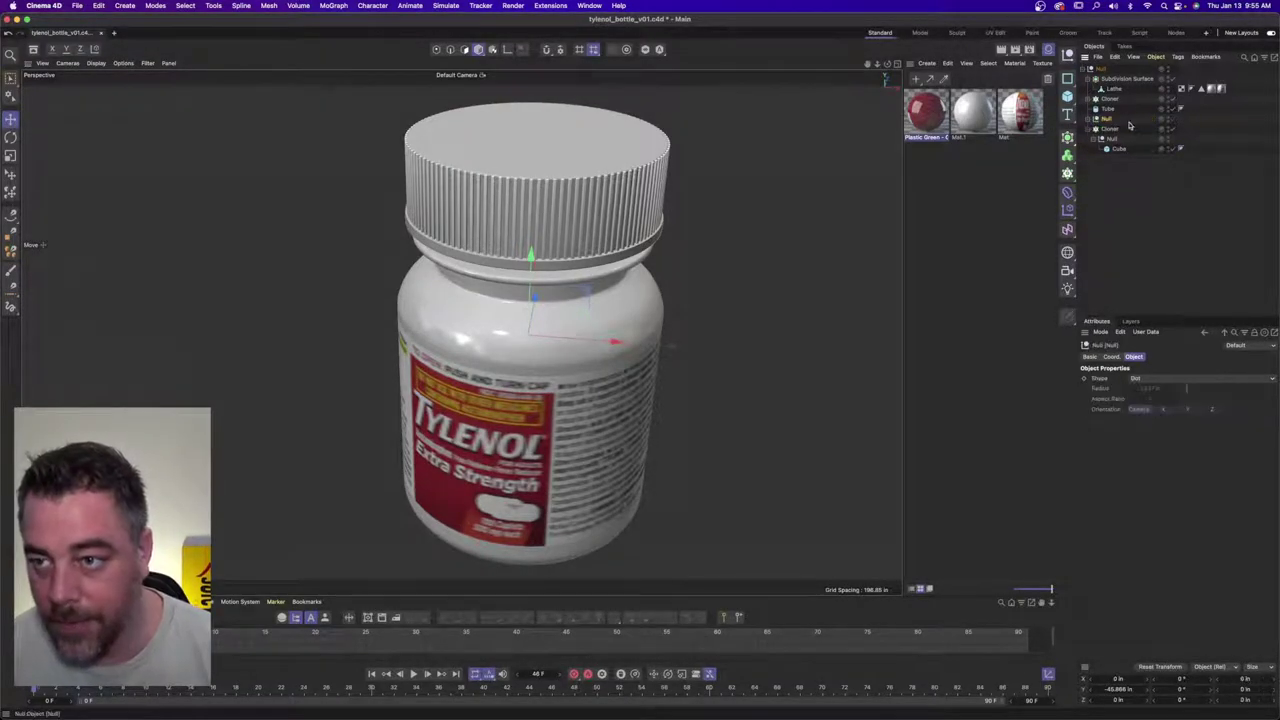
click(1168, 119)
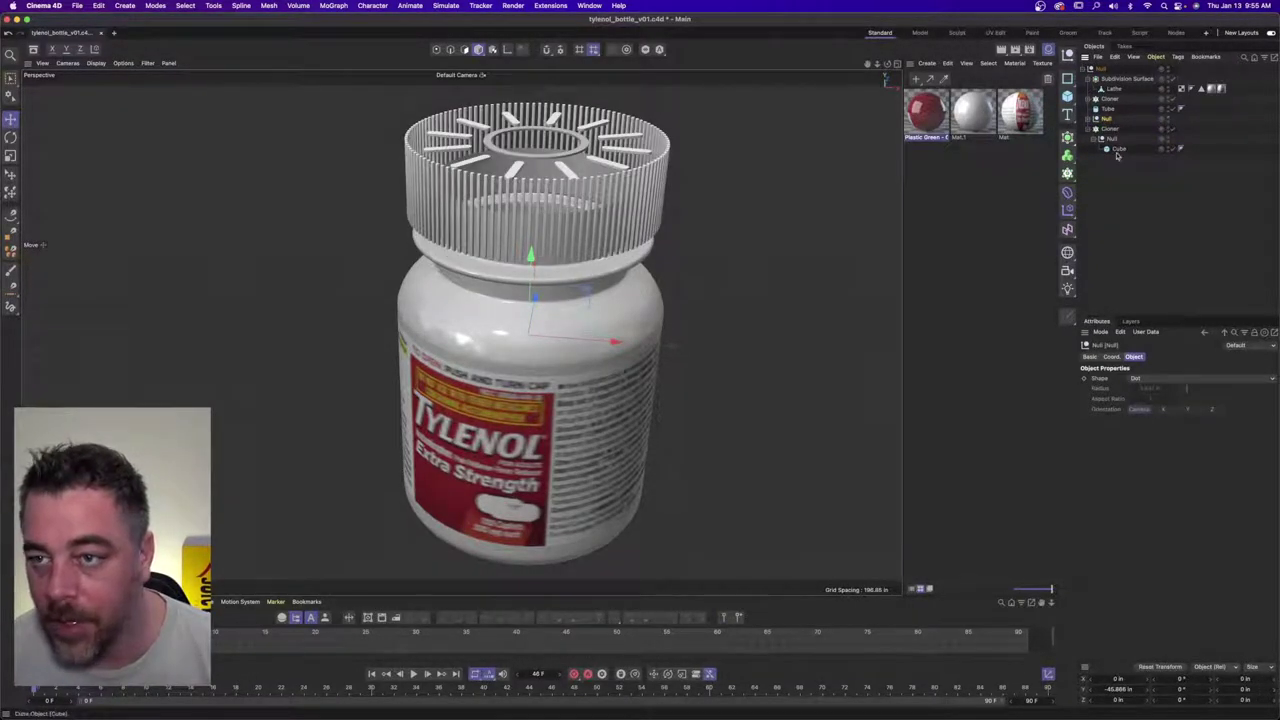
click(1109, 110)
drag(1108, 113, 1112, 119)
click(1088, 109)
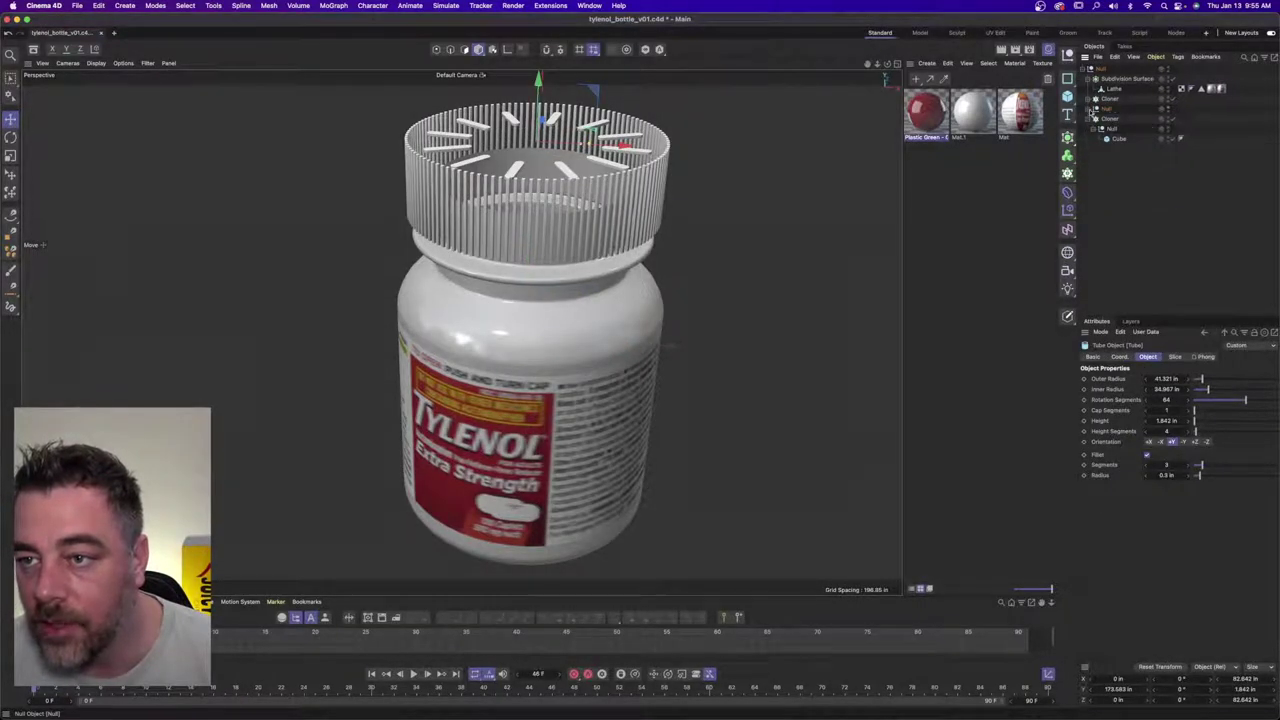
- Move both Cloners into the cap's null, collapse it and make the group visible again
click(1110, 99)
drag(1110, 99, 1113, 112)
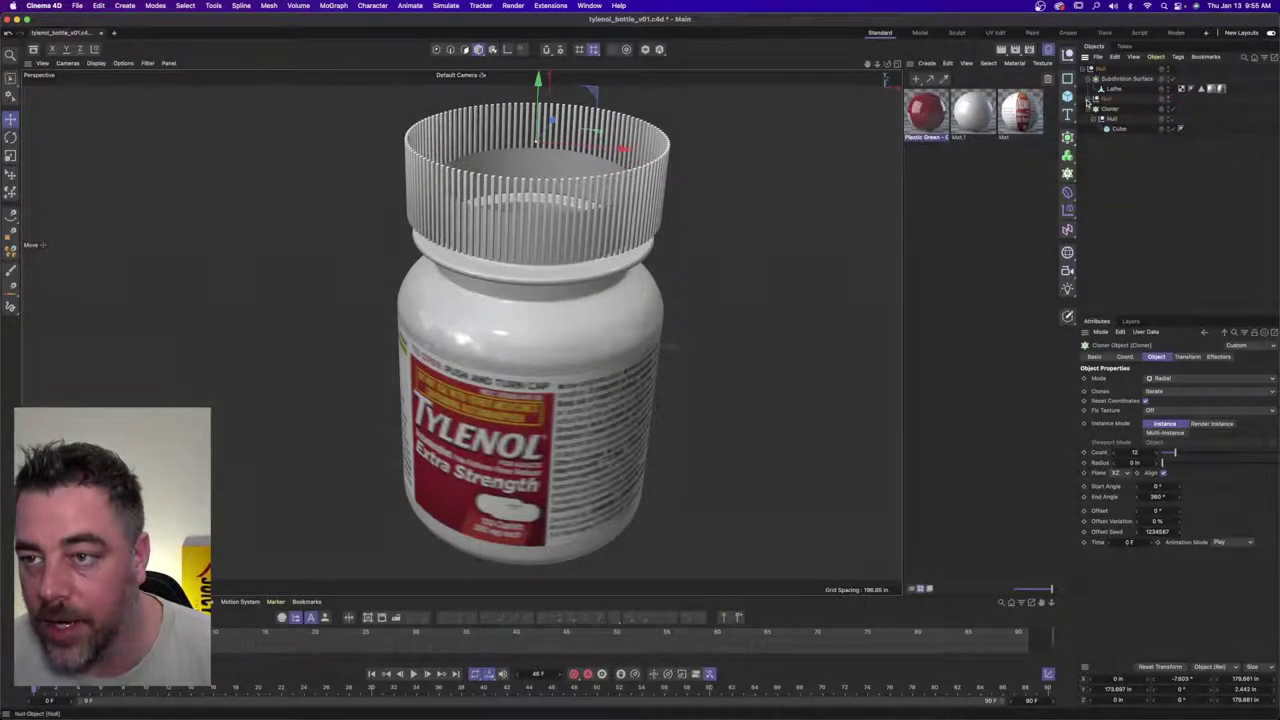
click(1096, 99)
click(1105, 110)
drag(1110, 110, 1108, 99)
click(1096, 99)
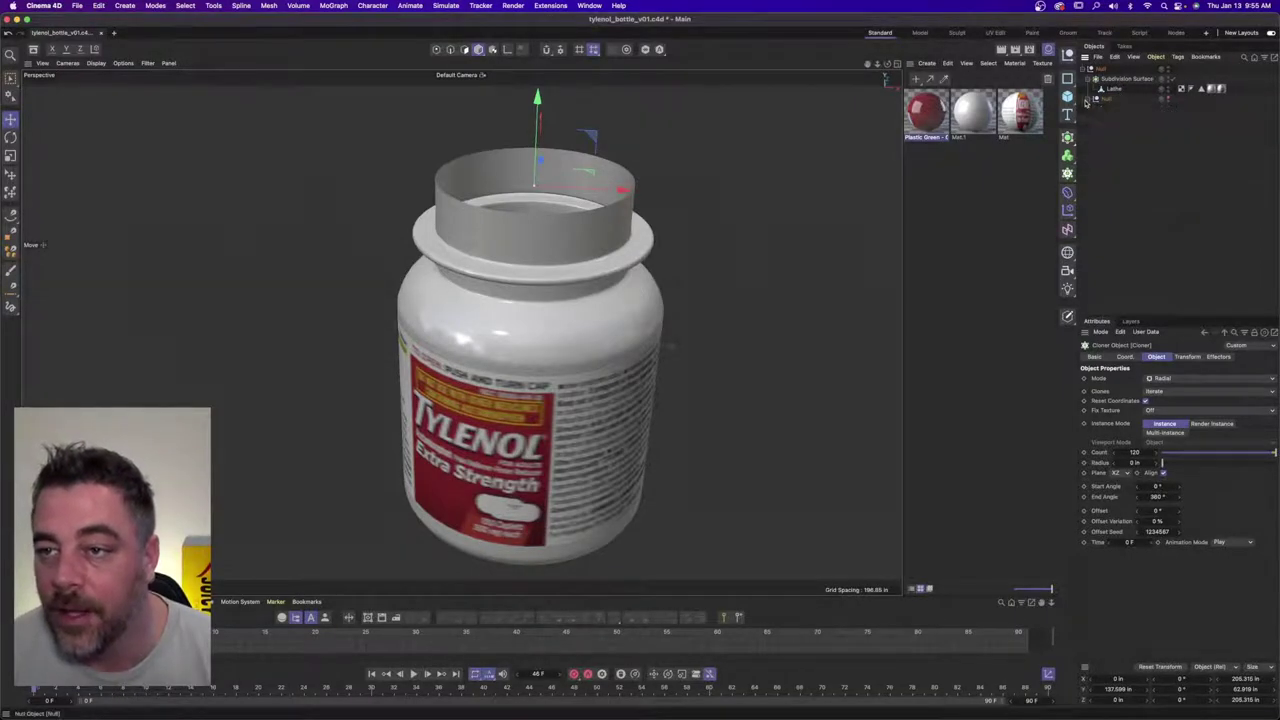
click(1108, 99)
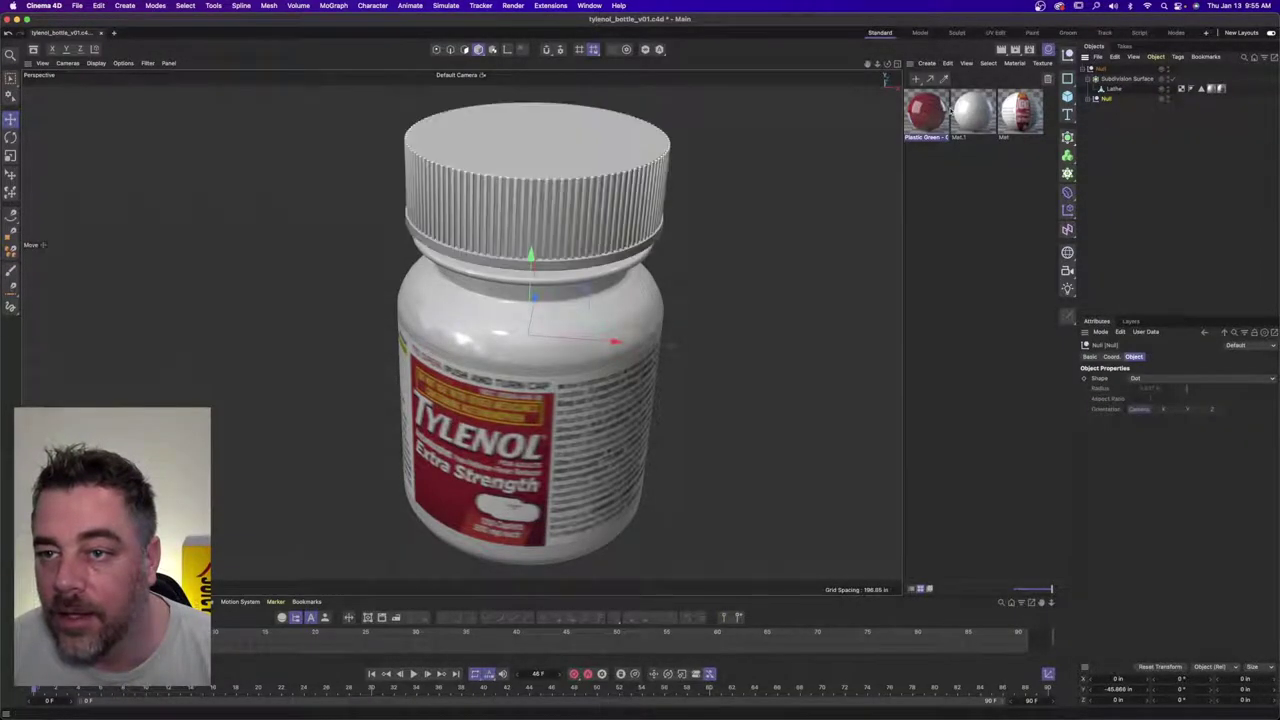
- Apply the red Plastic Green - Glossy material to the cap's null and examine the cap from several angles
drag(926, 112, 1110, 100)
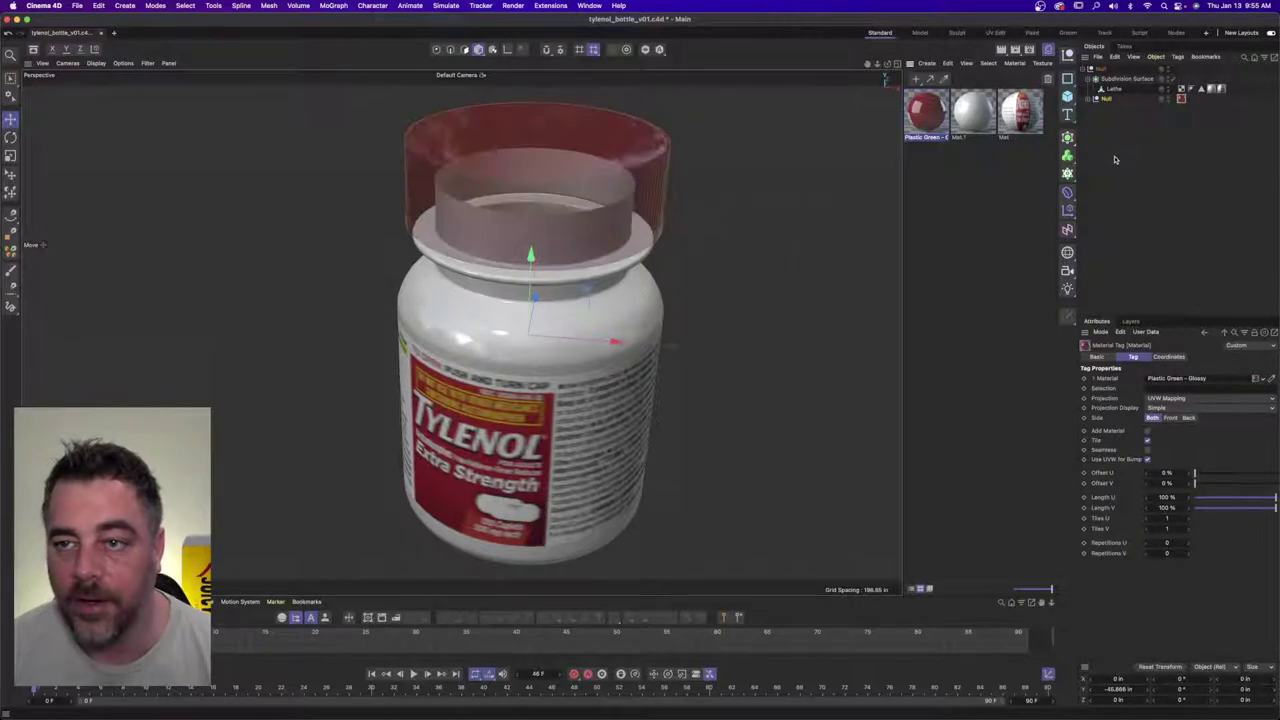
click(1131, 160)
alt+drag(712, 268, 723, 229)
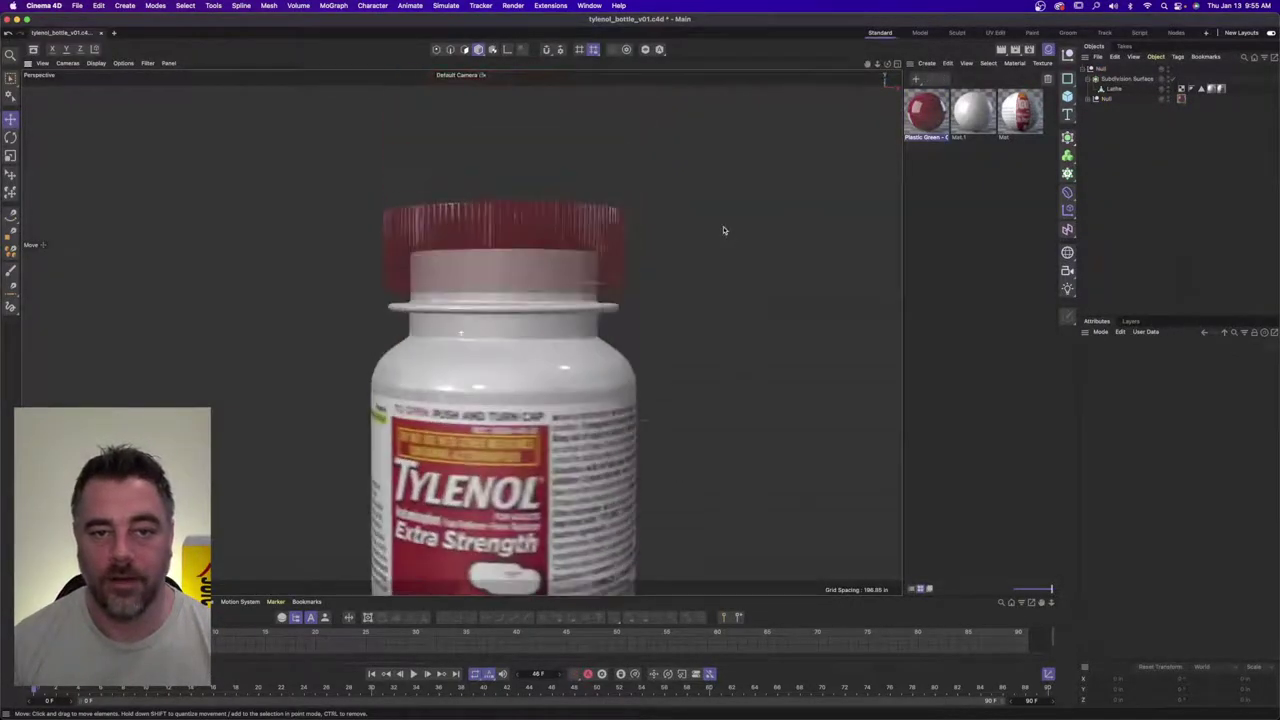
alt+right_drag(640, 260, 625, 293)
alt+middle_drag(625, 293, 588, 233)
alt+drag(588, 233, 540, 218)
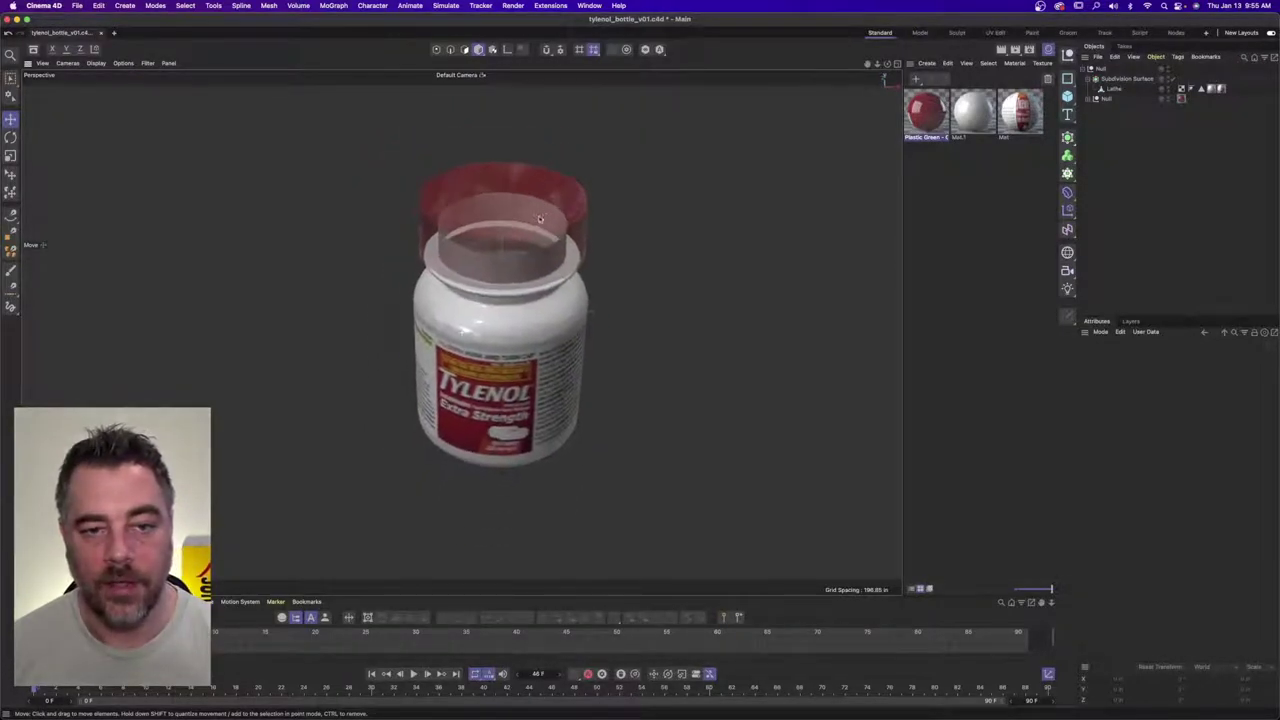
- Hide the material manager and save the bottle project
alt+right_drag(540, 218, 567, 217)
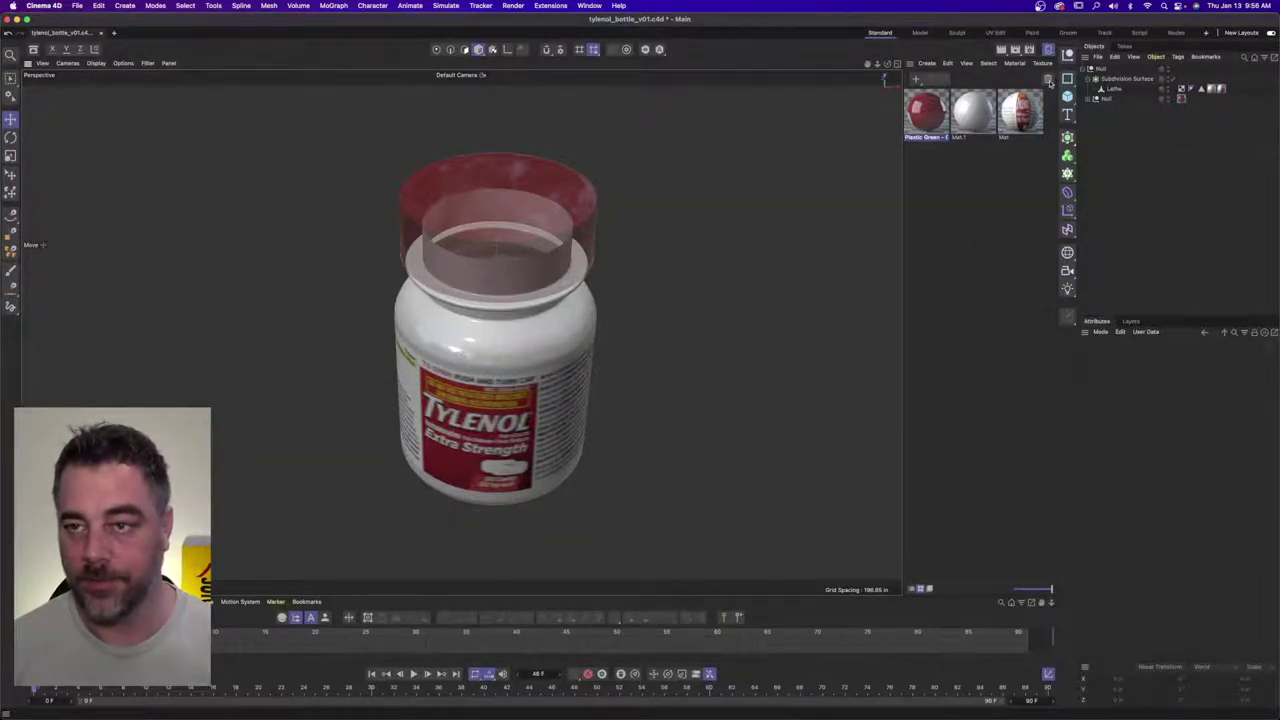
click(1047, 49)
key(super+s)
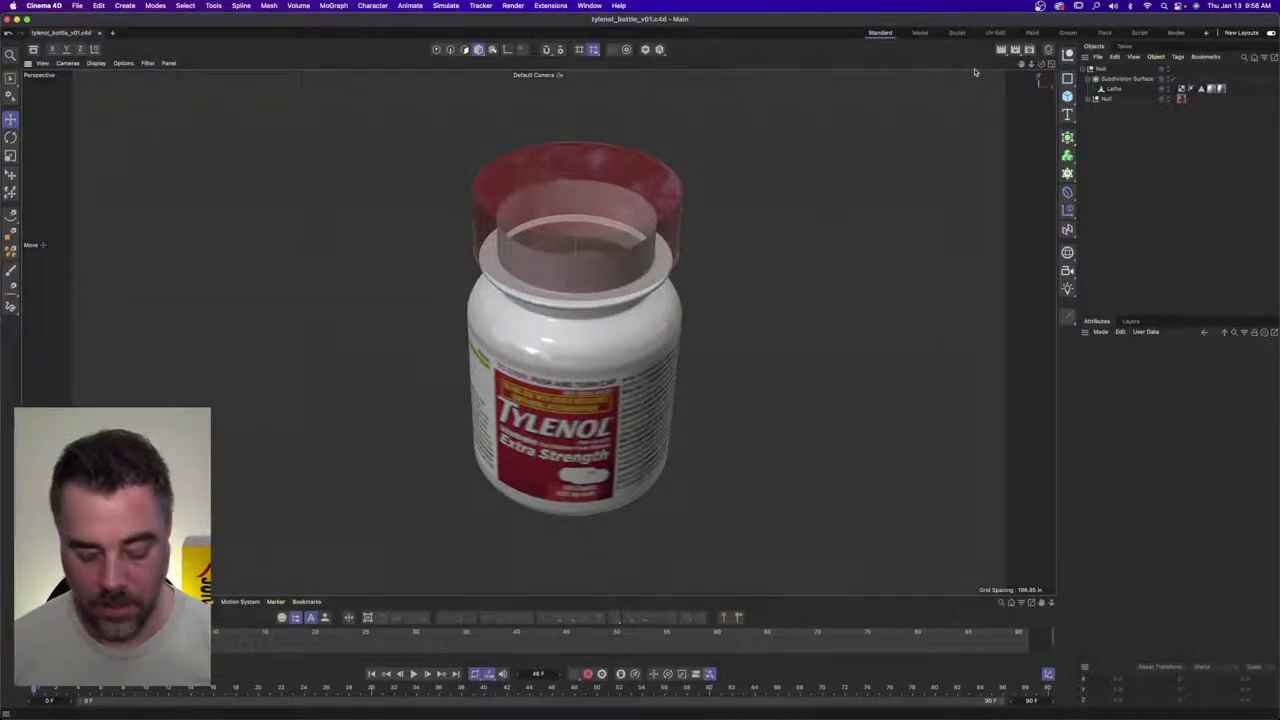
- Create a new project and show all four views
key(super+n)
key(super+Tab)
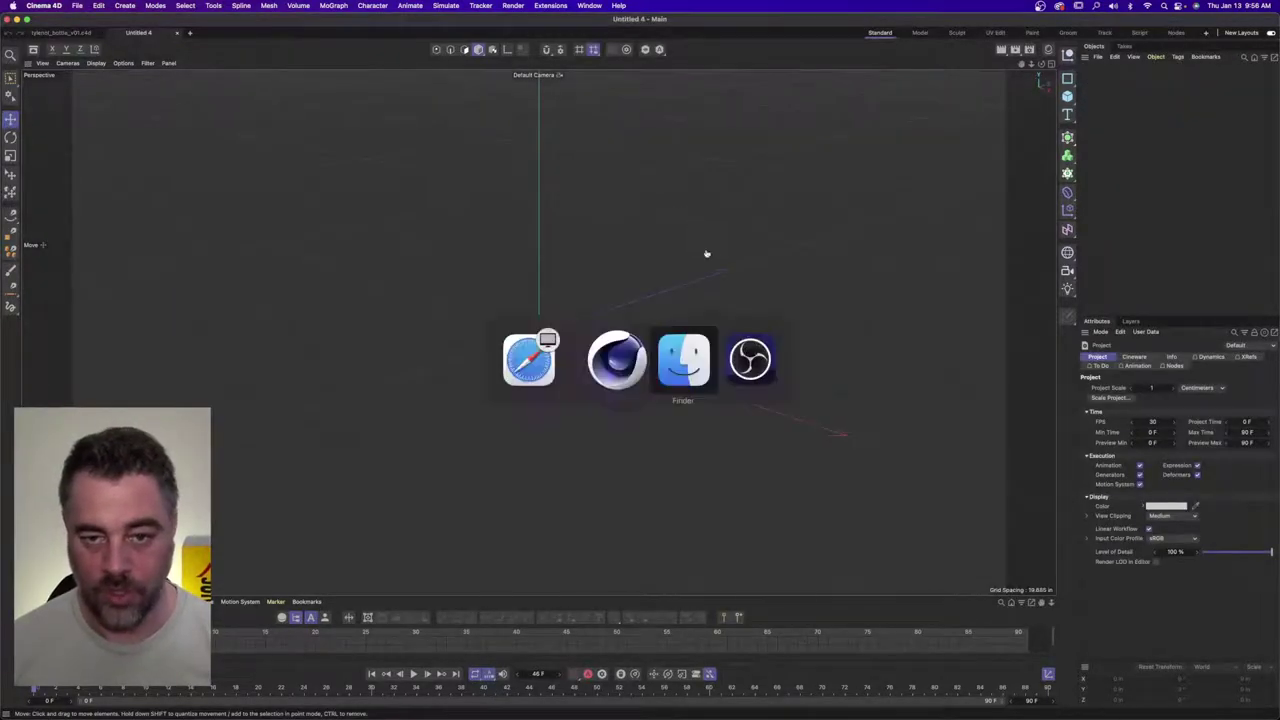
click(1050, 63)
- Switch to Finder and preview the screenshots in the tylenol_bottle folder to find the reference photos of the pill
key(super+Tab)
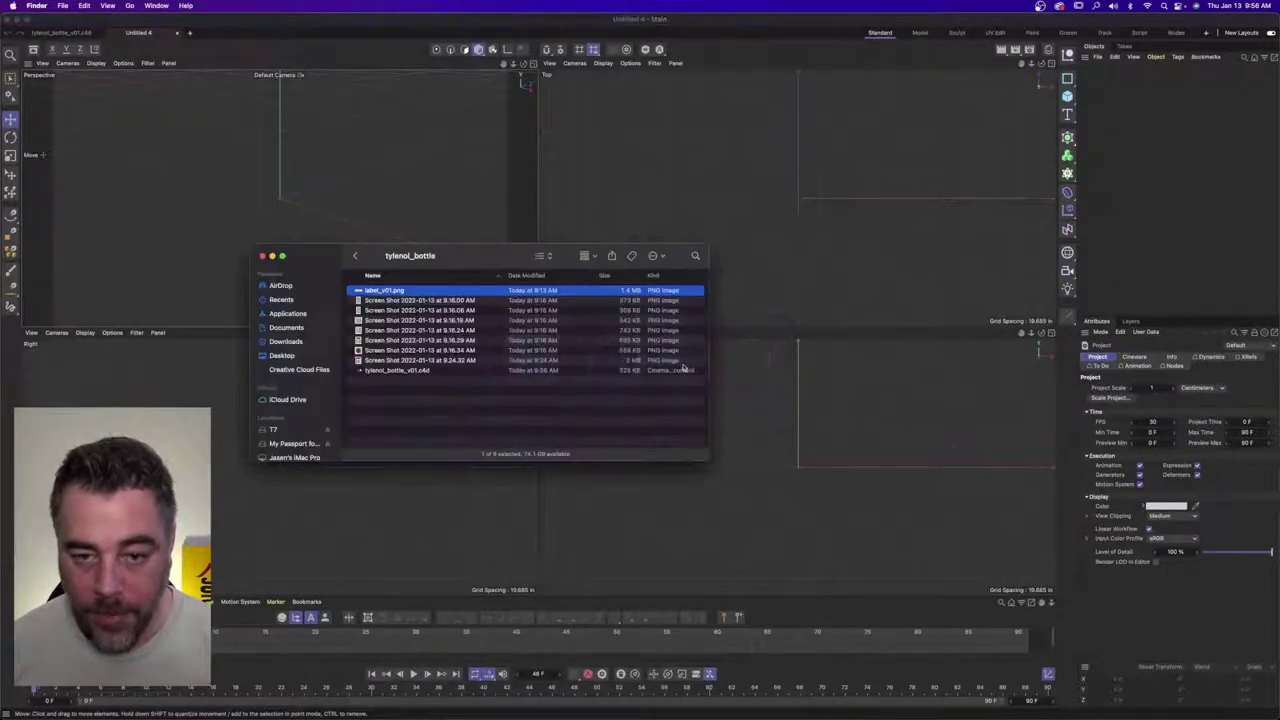
click(401, 350)
key(space)
key(Up)
key(Up)
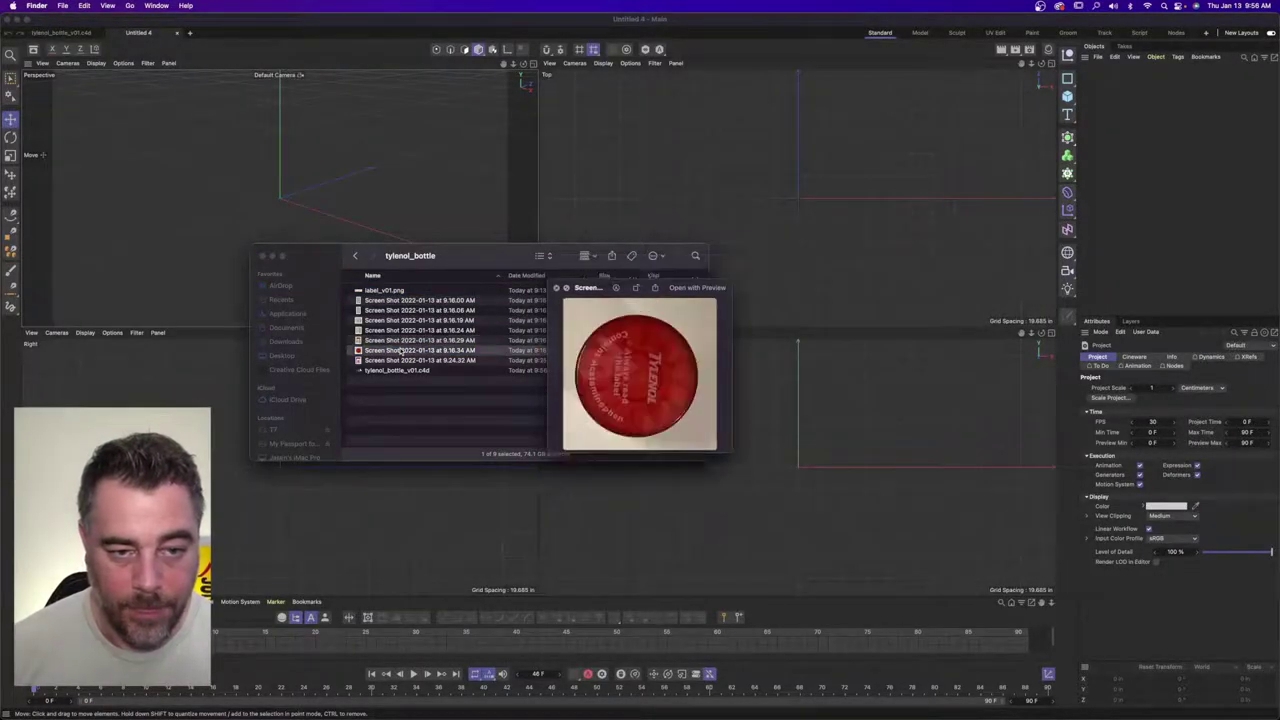
key(Up)
key(Up)
key(Up)
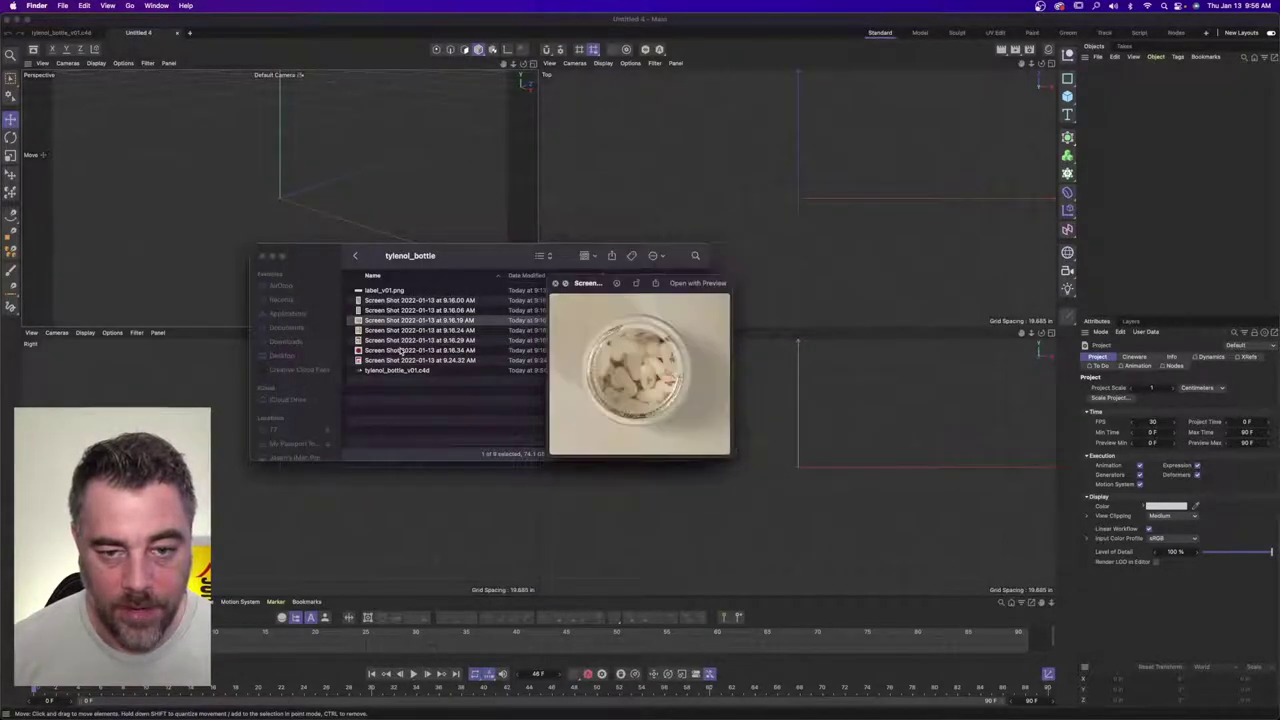
key(Down)
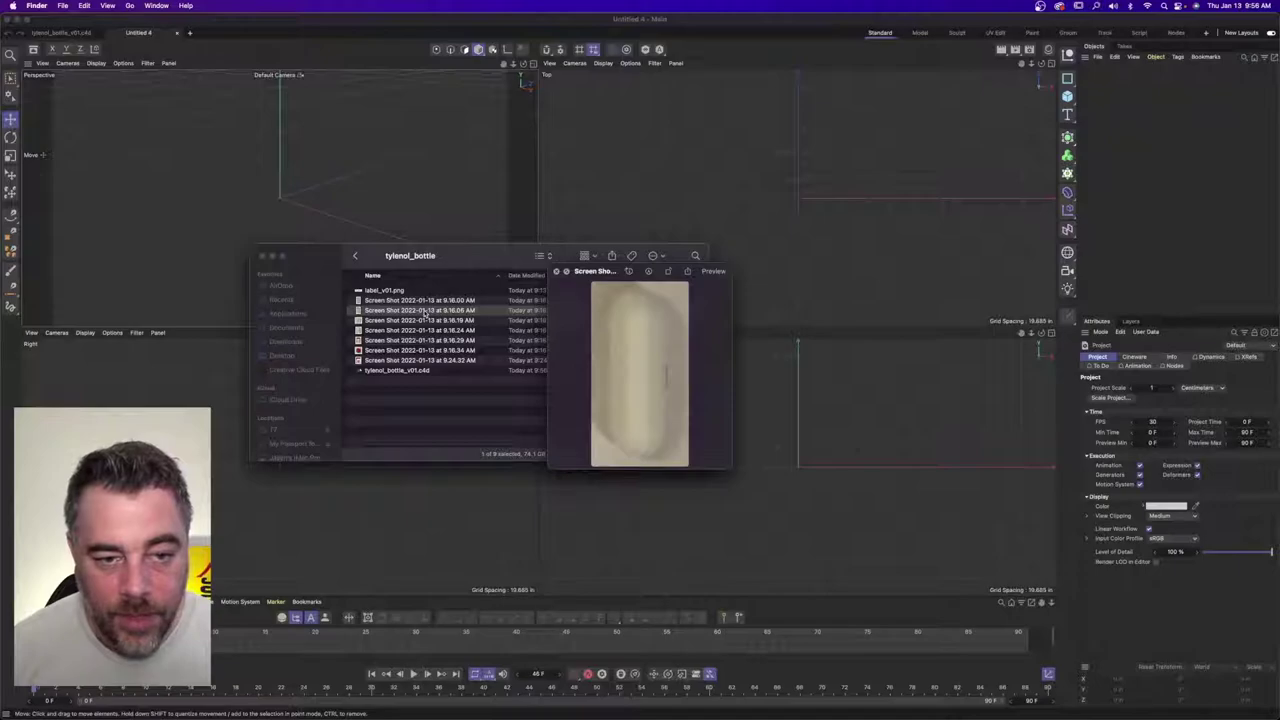
- Load the 9.16.00 AM pill screenshot as the Front view's background and the 9.16.06 AM one as the Right view's
click(425, 311)
key(Up)
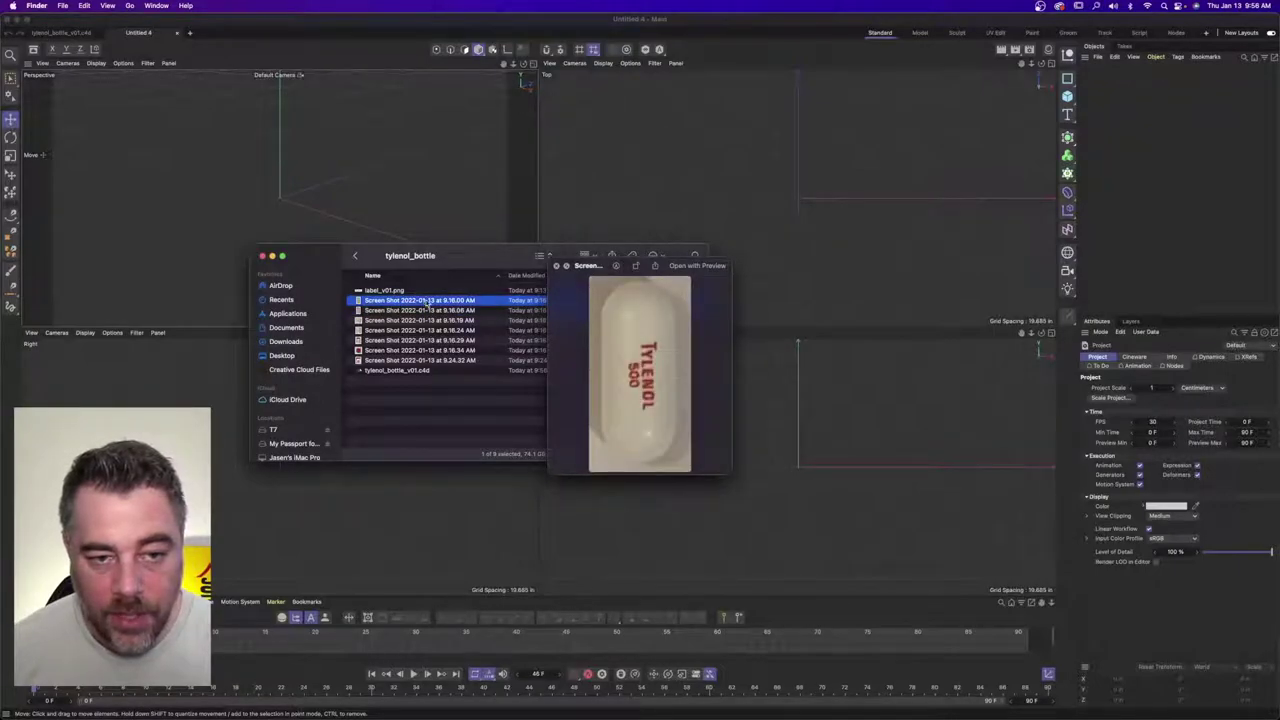
drag(428, 303, 825, 459)
click(458, 311)
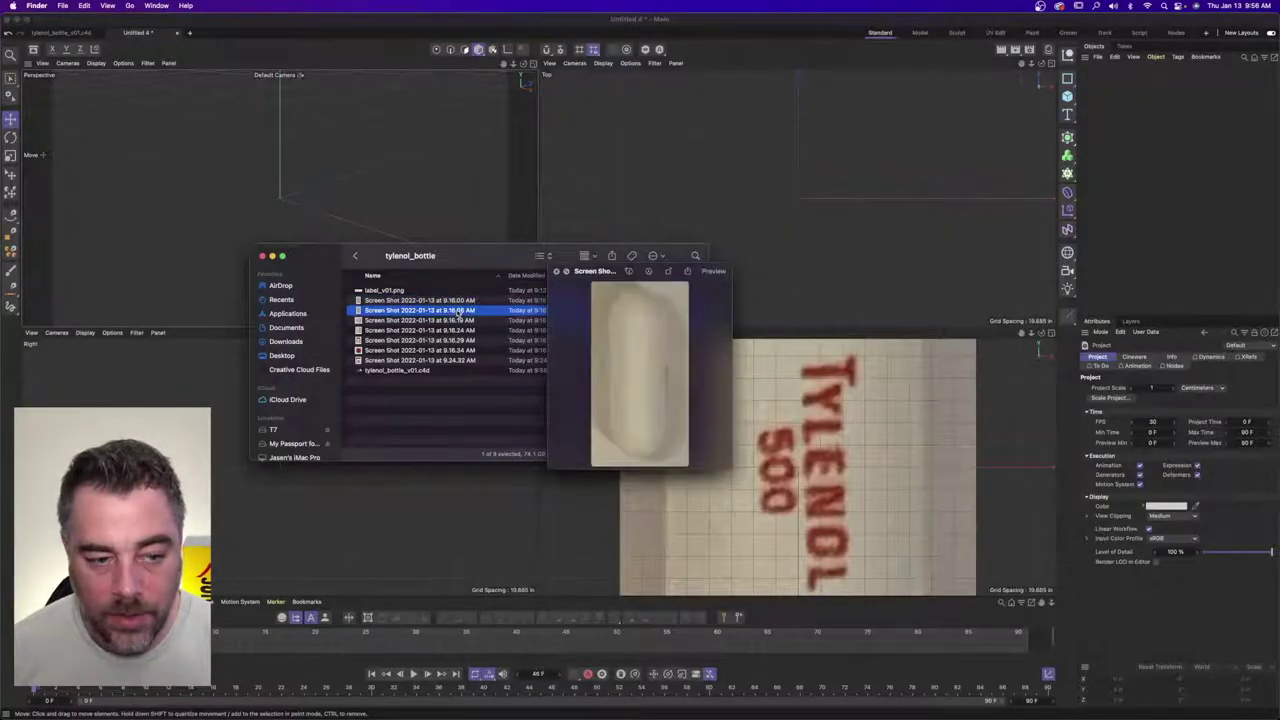
drag(458, 311, 330, 500)
click(311, 497)
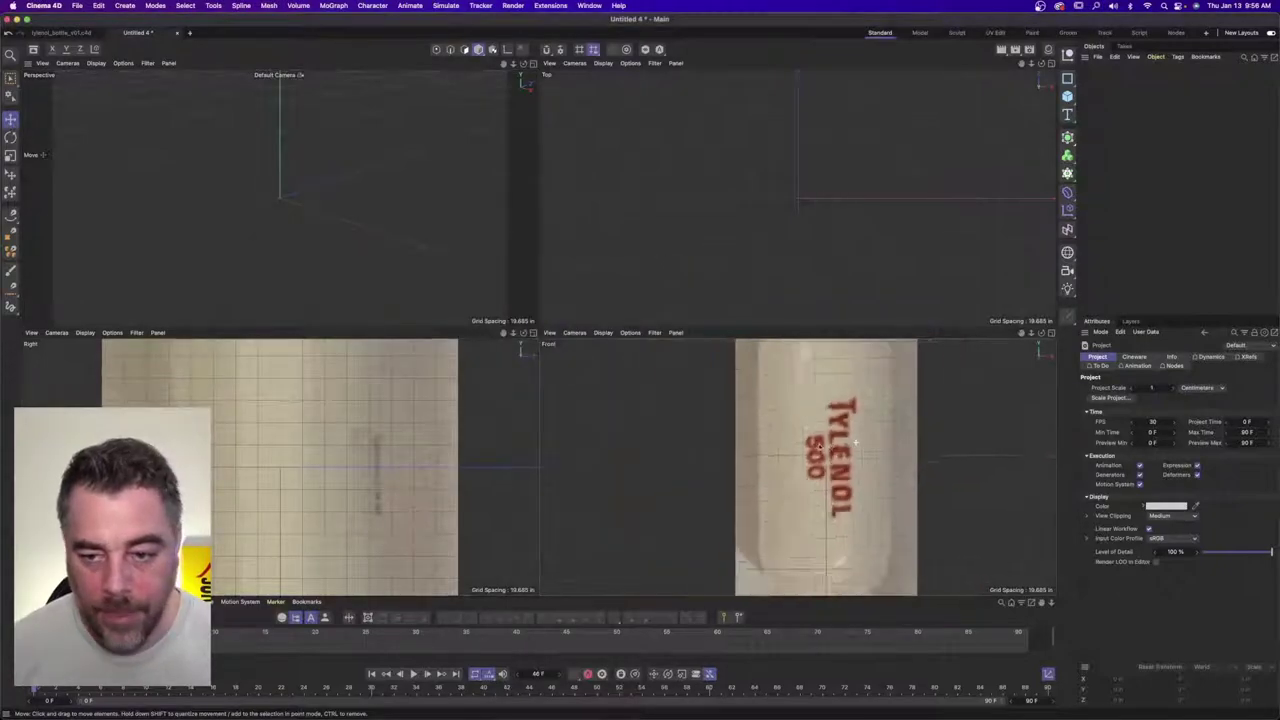
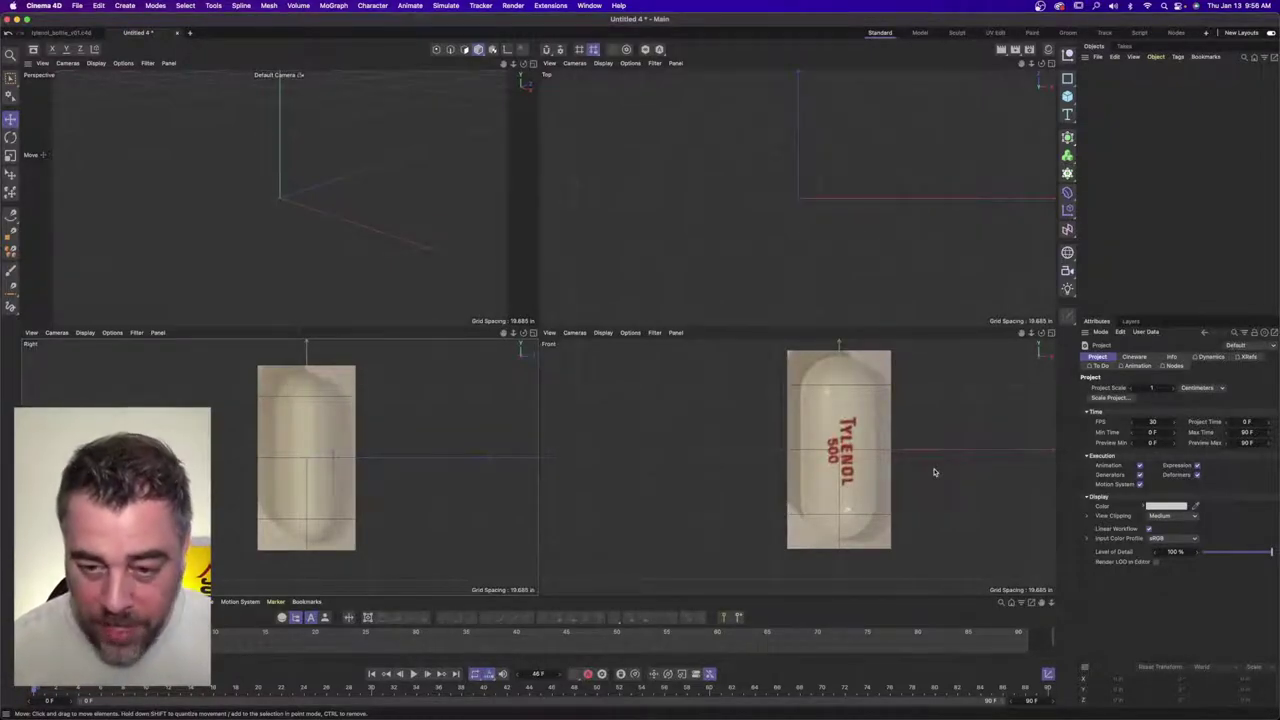
- Add a Cube and scale it to about 227 x 553 x 227 in as a bounding guide around the pill
click(1066, 96)
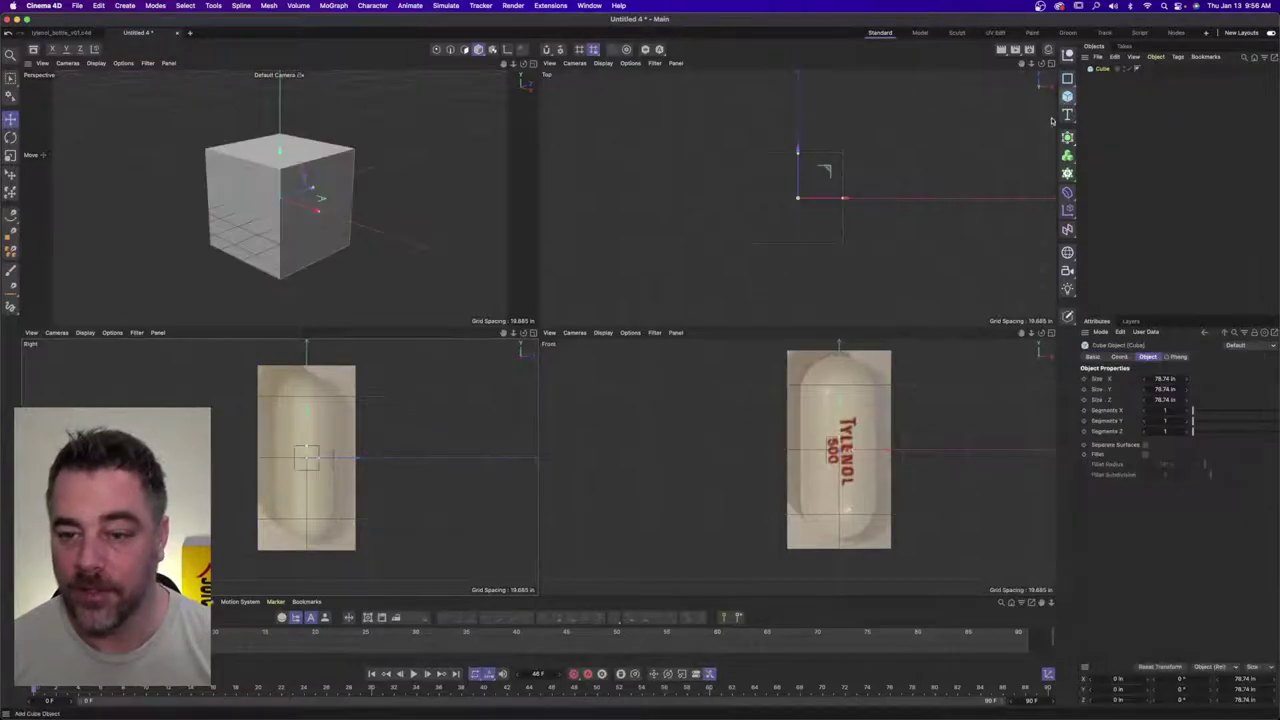
click(12, 157)
drag(893, 518, 1200, 480)
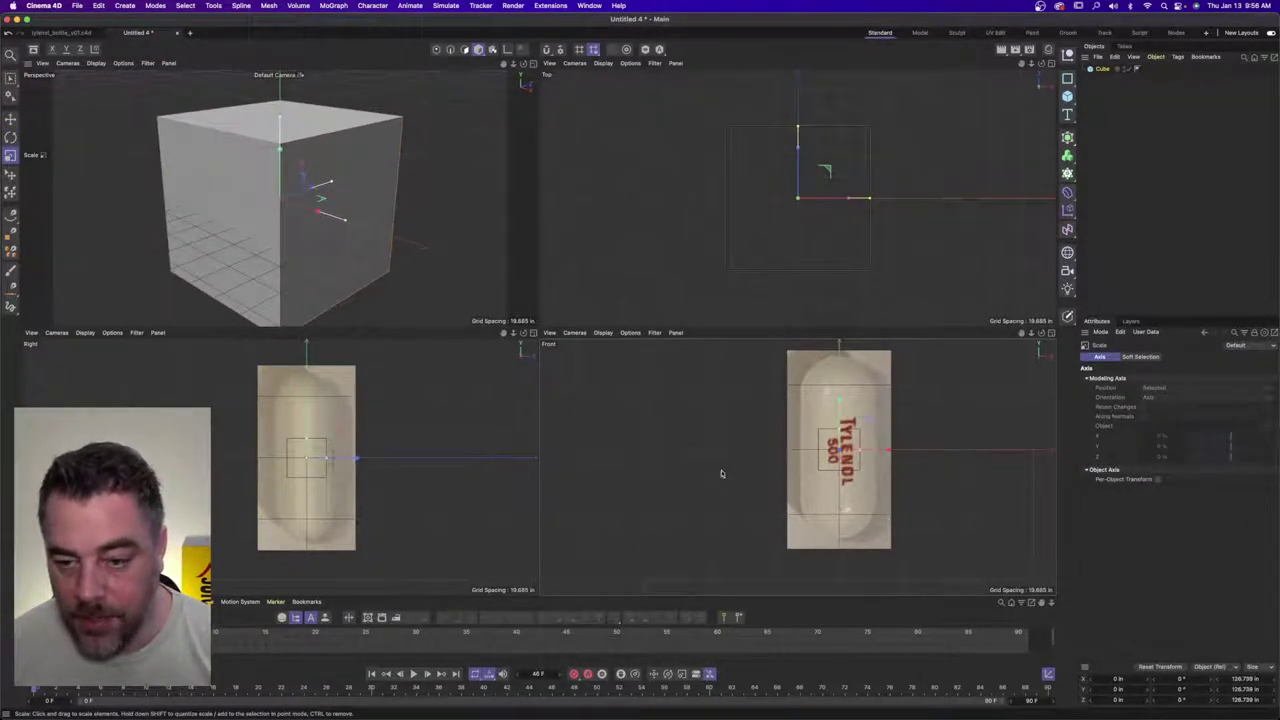
drag(721, 474, 1150, 440)
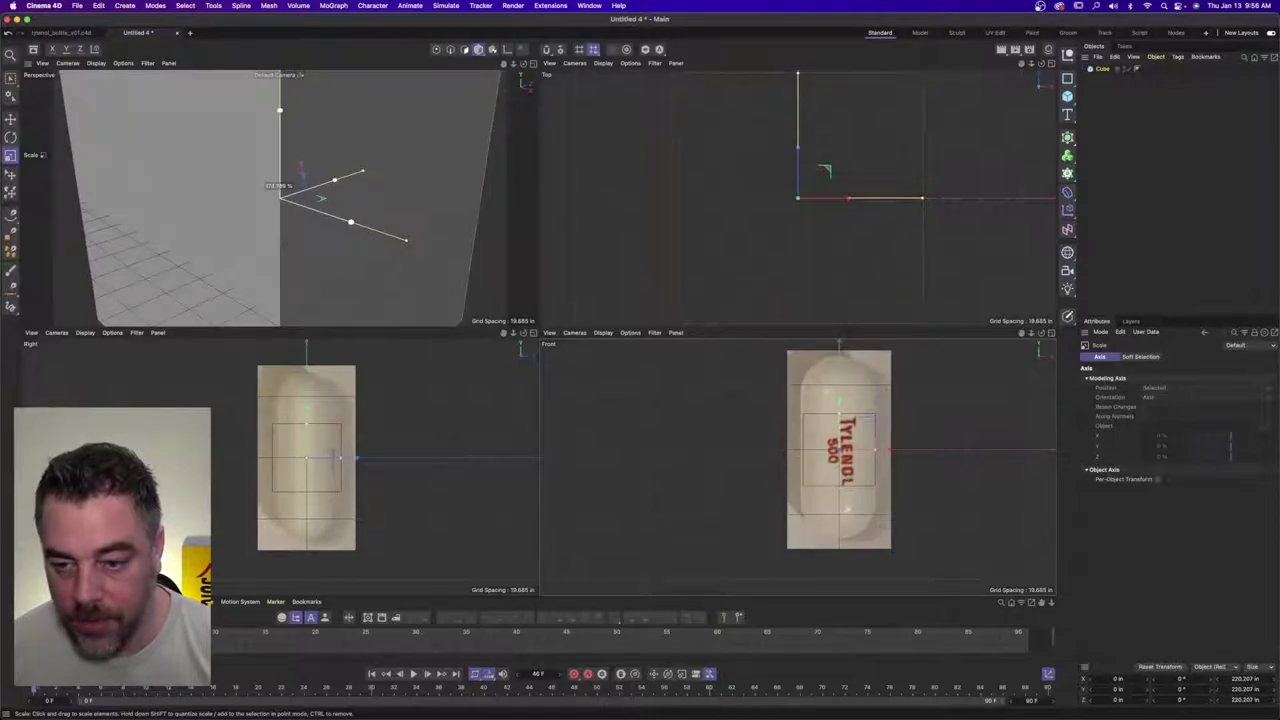
drag(724, 451, 741, 441)
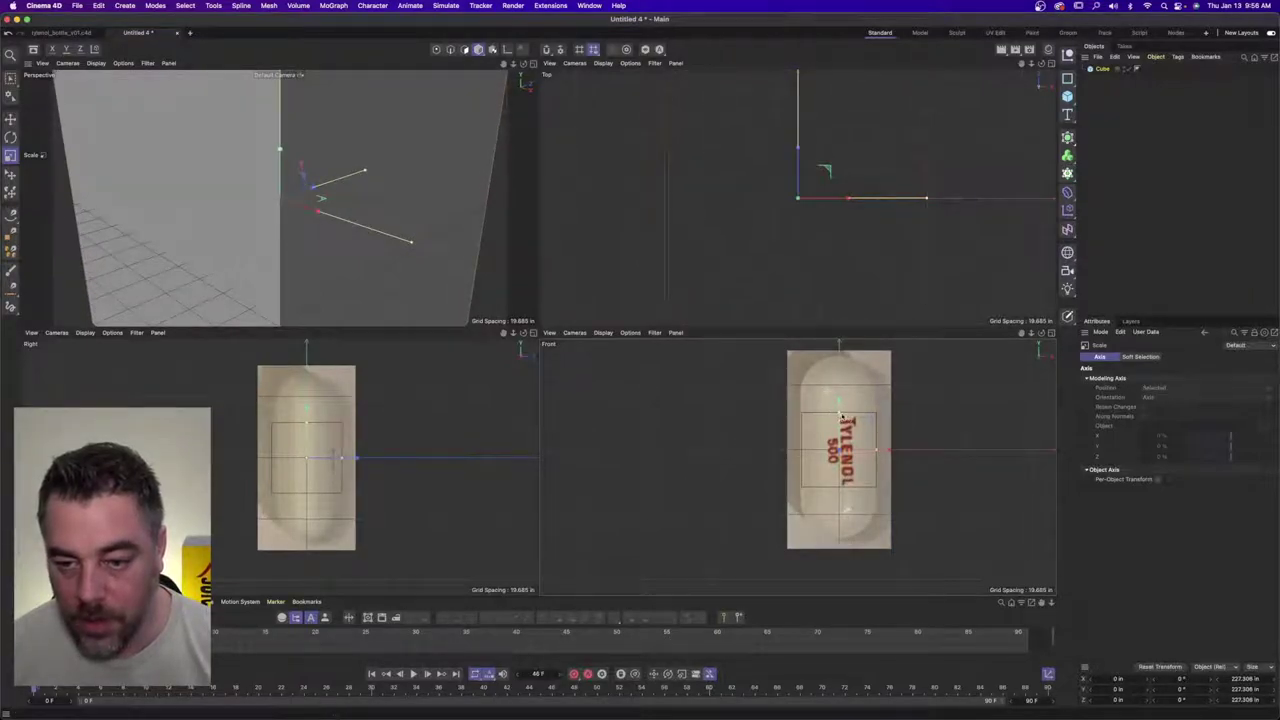
drag(840, 416, 849, 366)
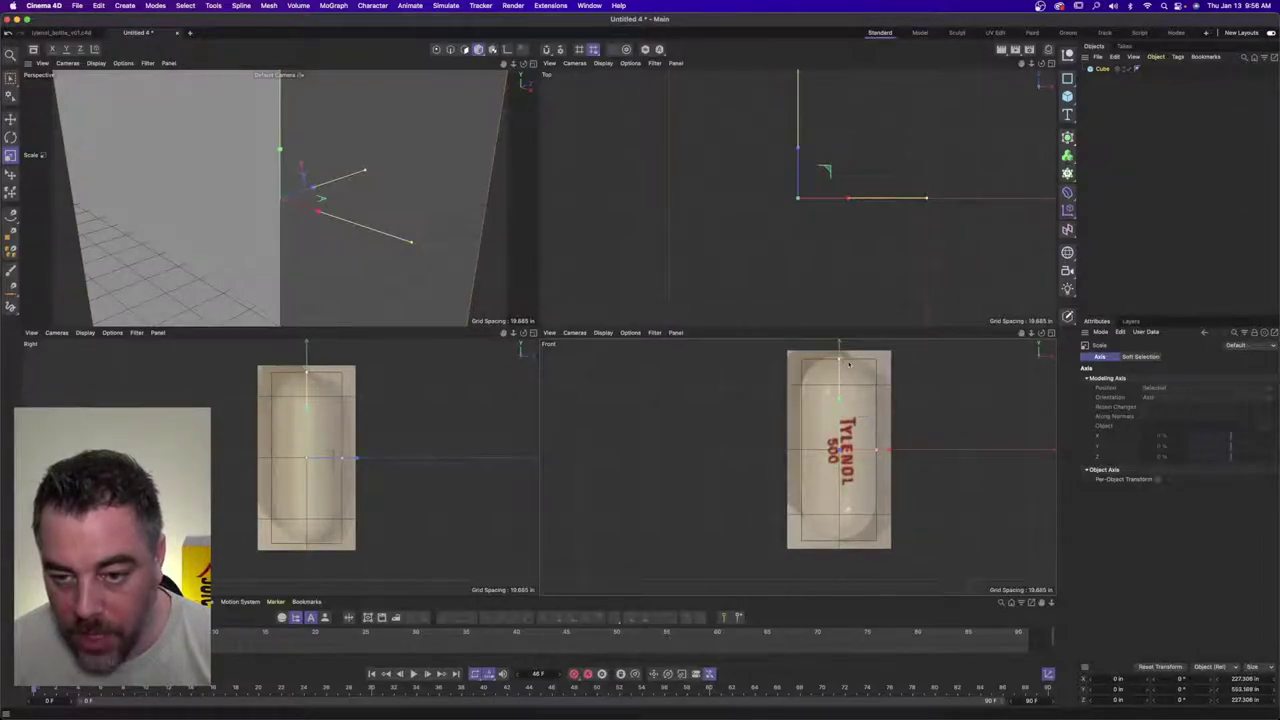
- Align the Front view's background image with the cube by setting Offset X to 9 and Offset Y to -13
click(1051, 332)
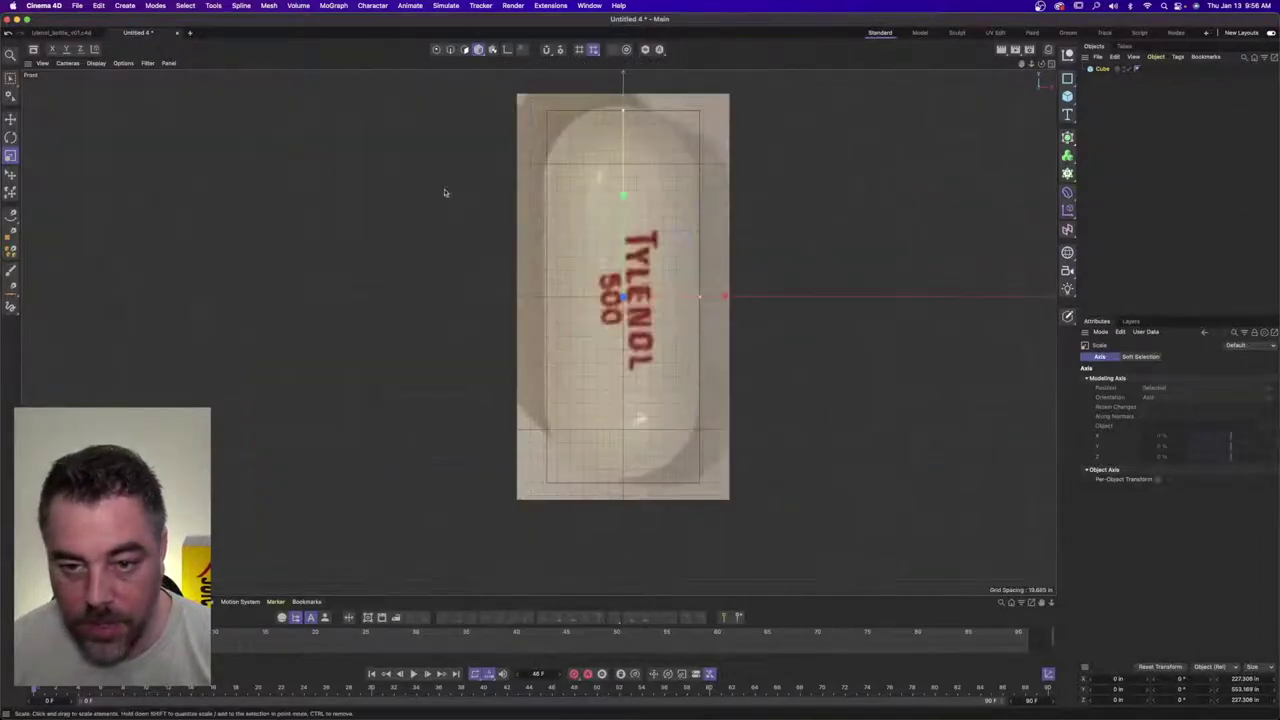
click(42, 64)
click(70, 262)
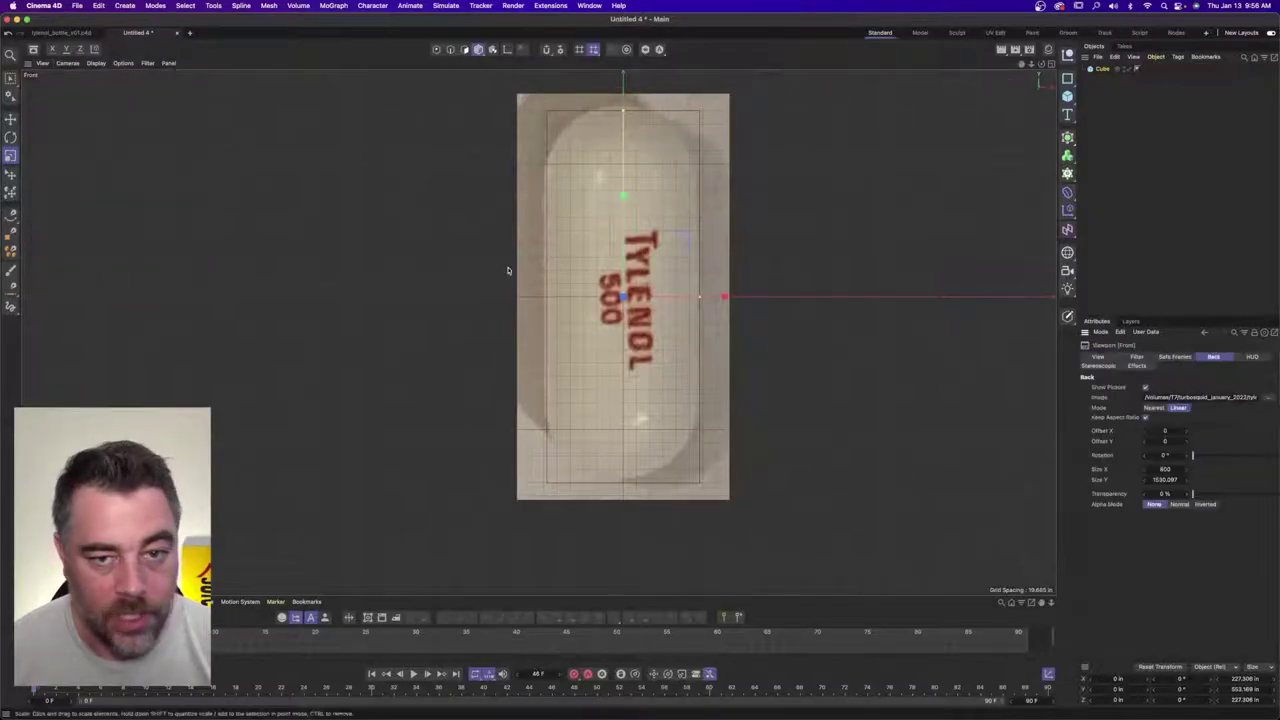
drag(1185, 431, 1144, 442)
click(1144, 442)
click(1144, 442)
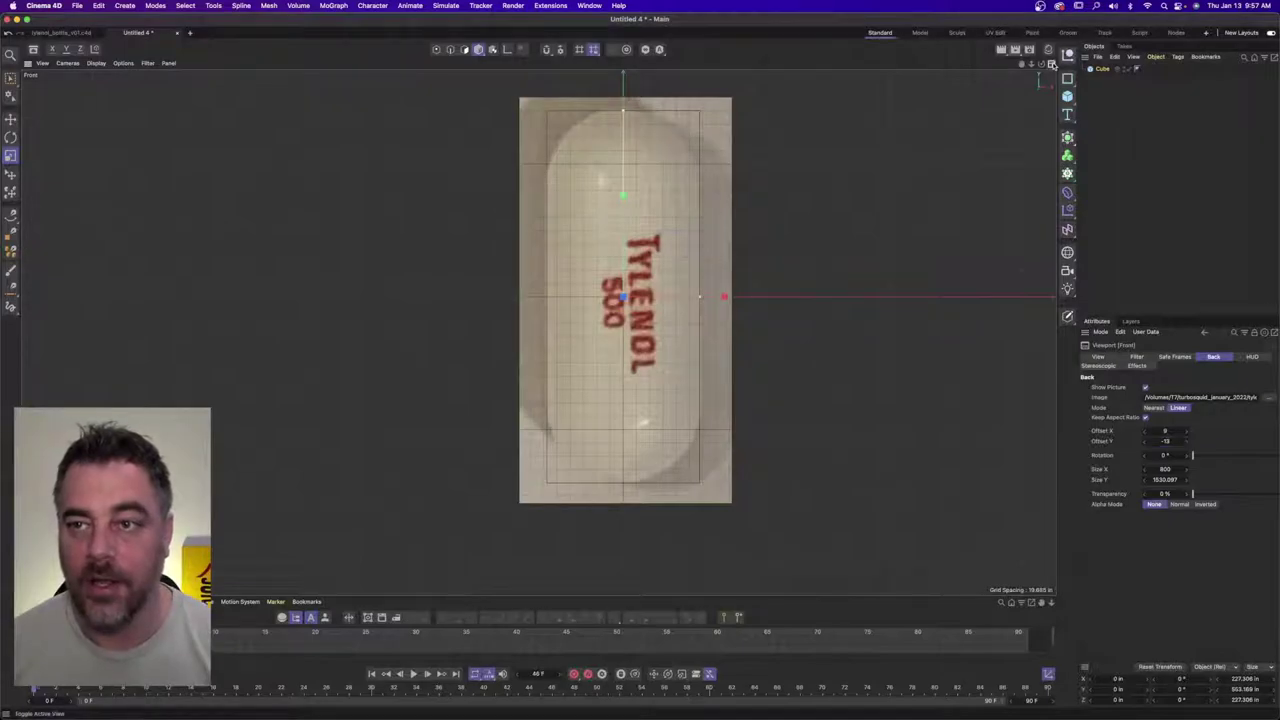
- Fit the Right view's background image to the cube with Offset Y -8 and Size X 810
middle_click(549, 344)
click(532, 333)
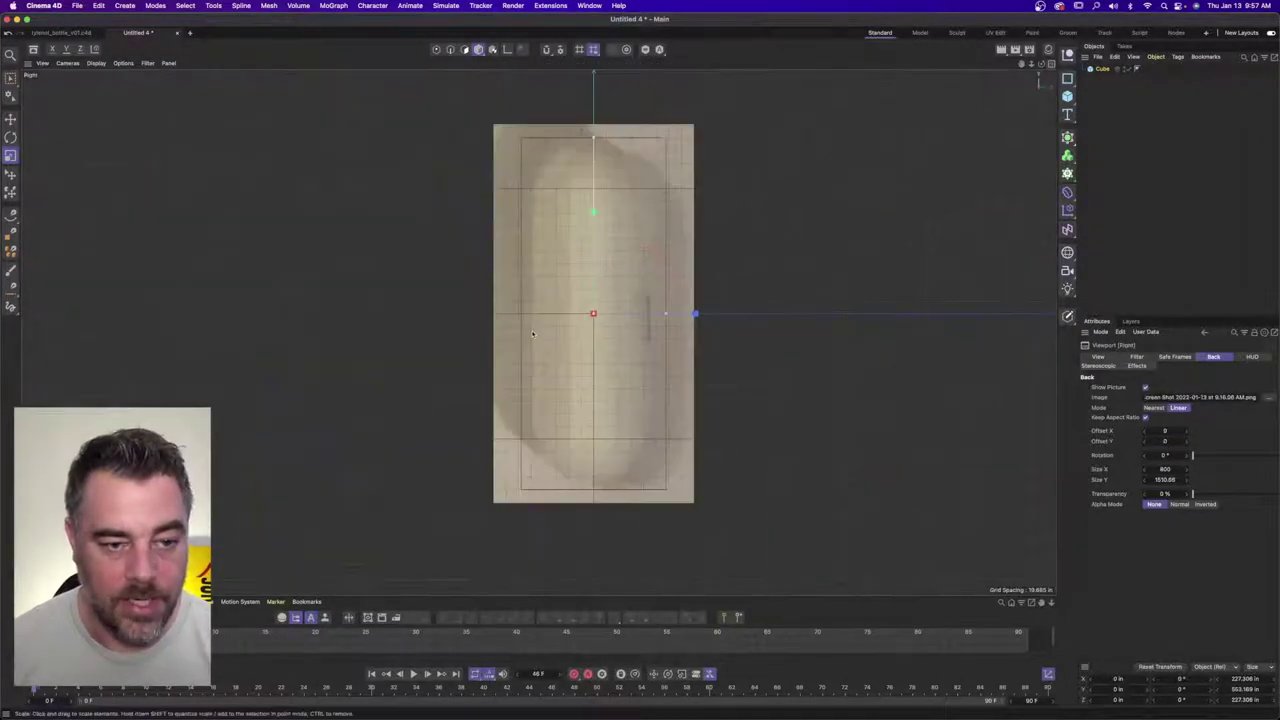
alt+middle_drag(629, 413, 628, 414)
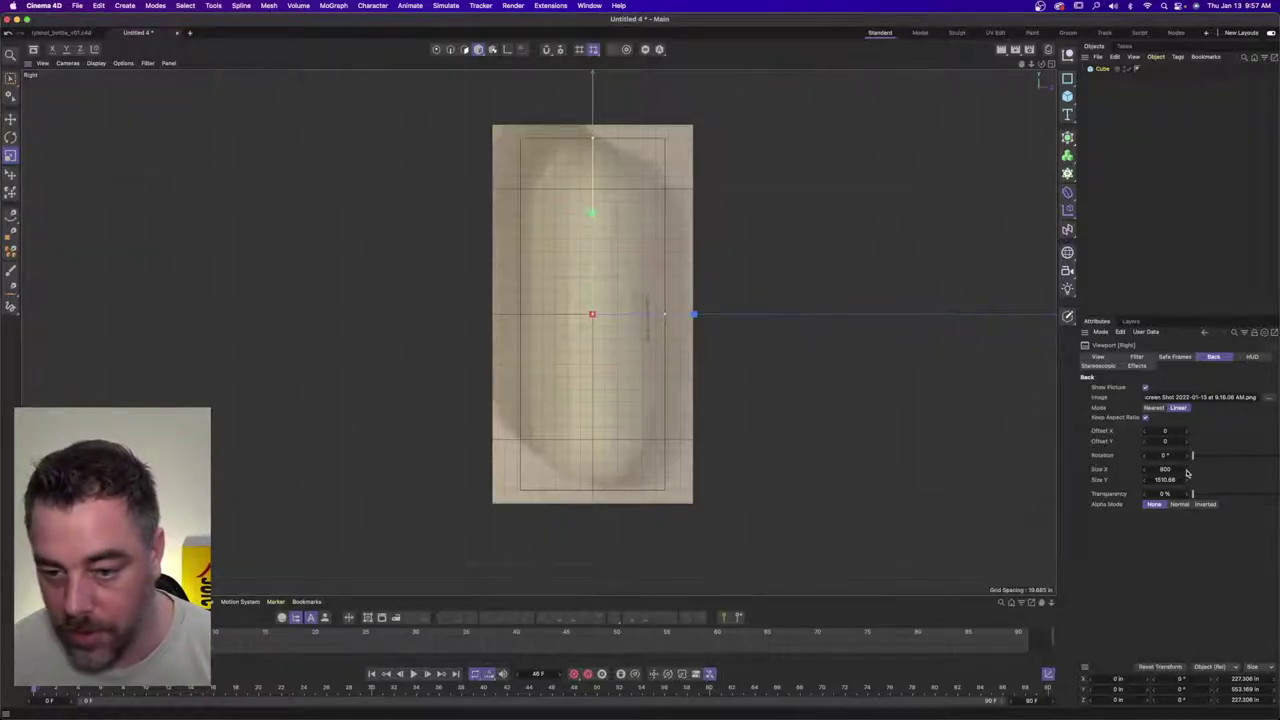
drag(1187, 471, 1145, 443)
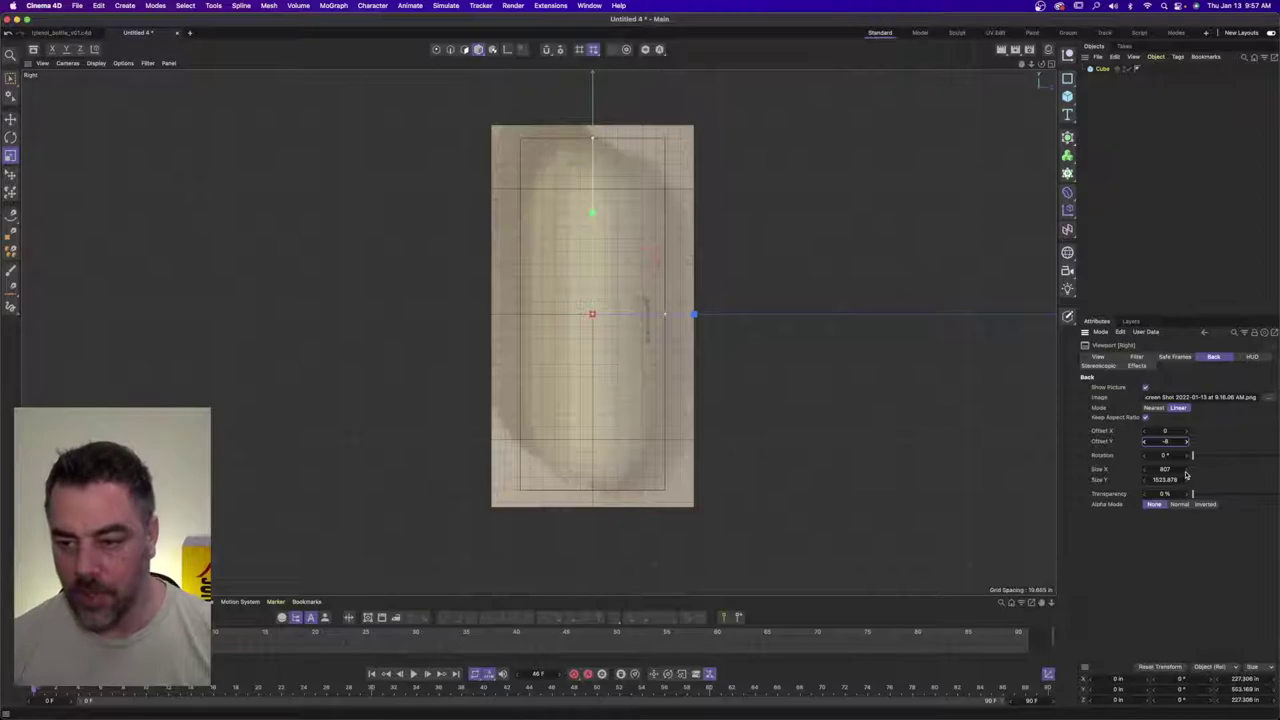
drag(1183, 479, 1185, 470)
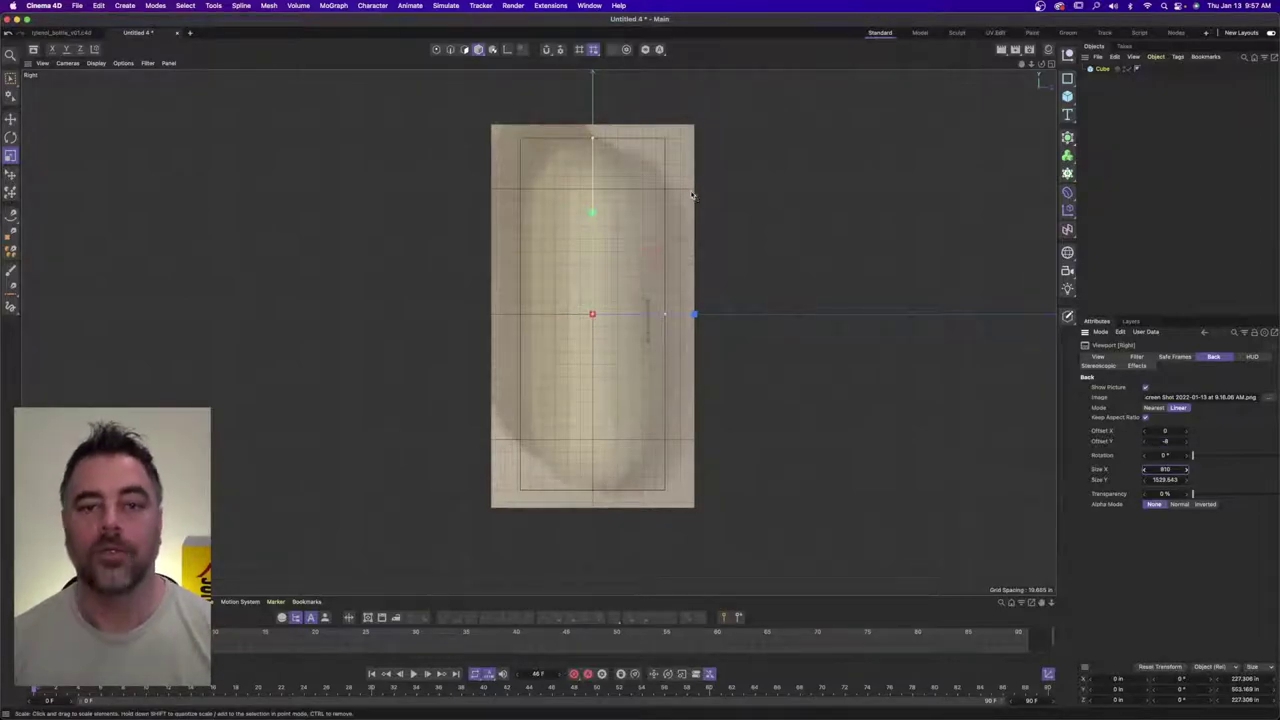
click(1049, 64)
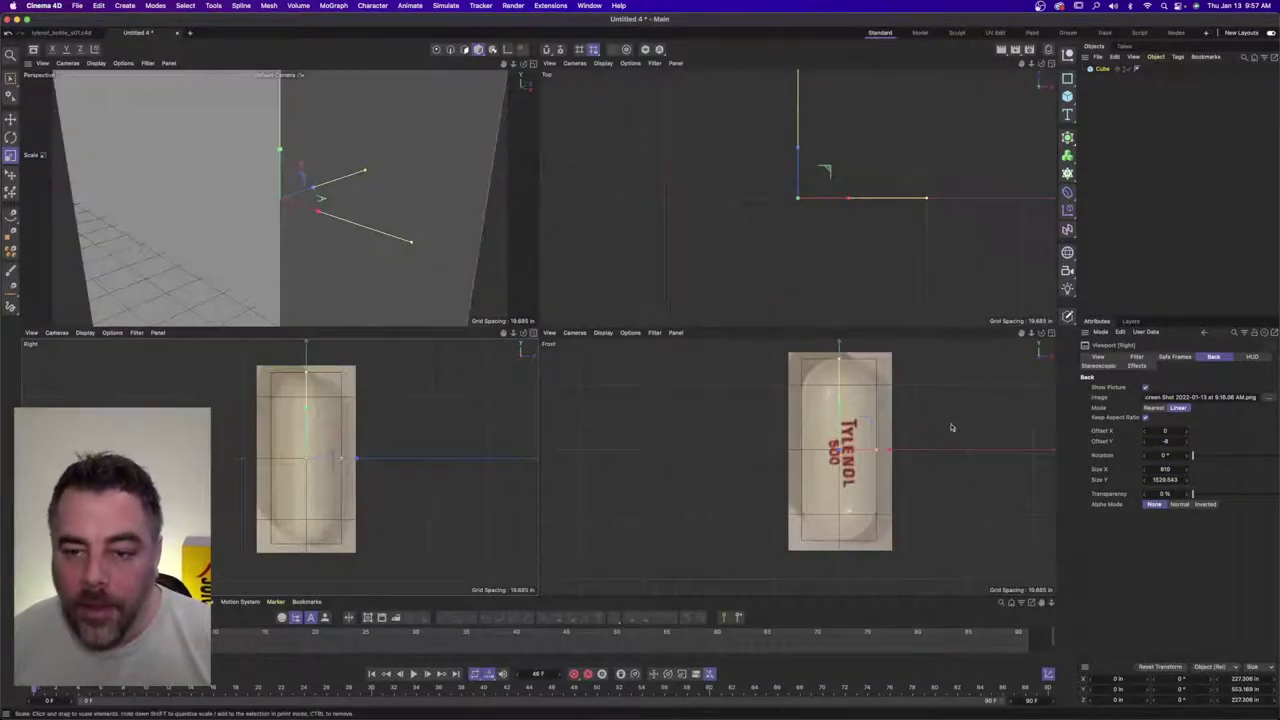
- Add a Capsule and scale it over the pill in the Front view to about 225 in wide and 555 in high
click(1049, 332)
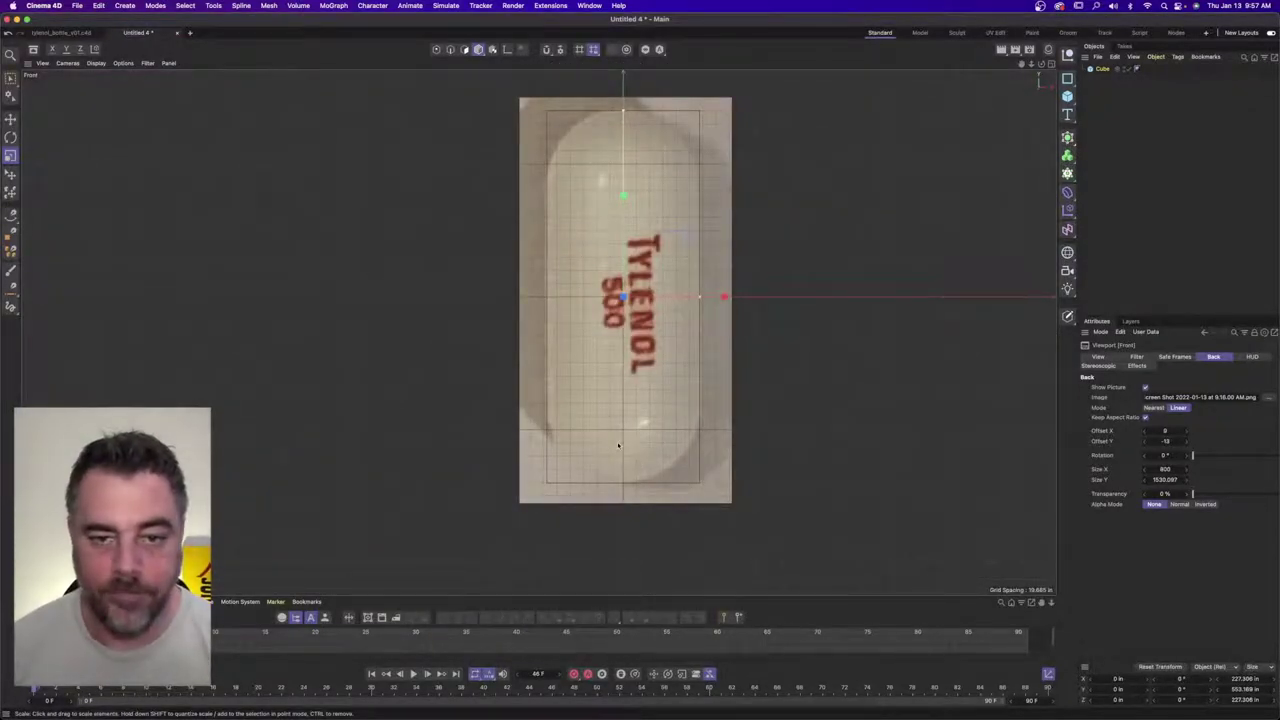
click(1068, 96)
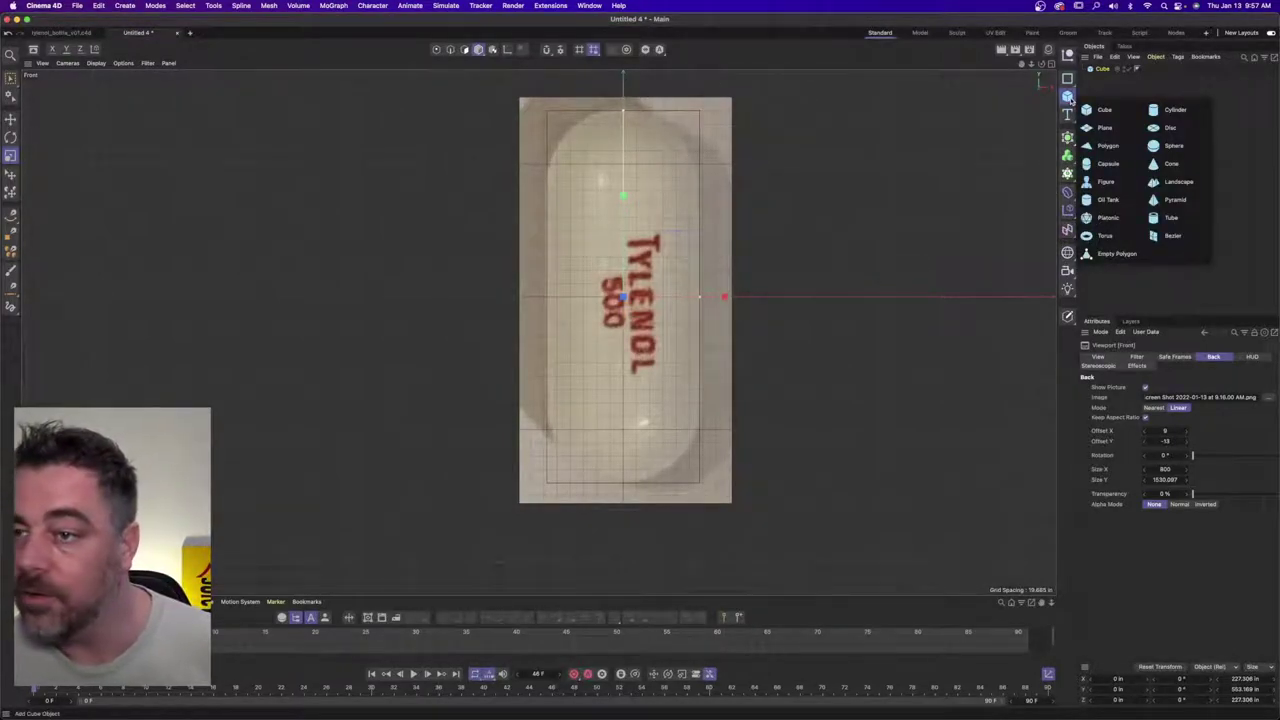
click(1108, 163)
key(r)
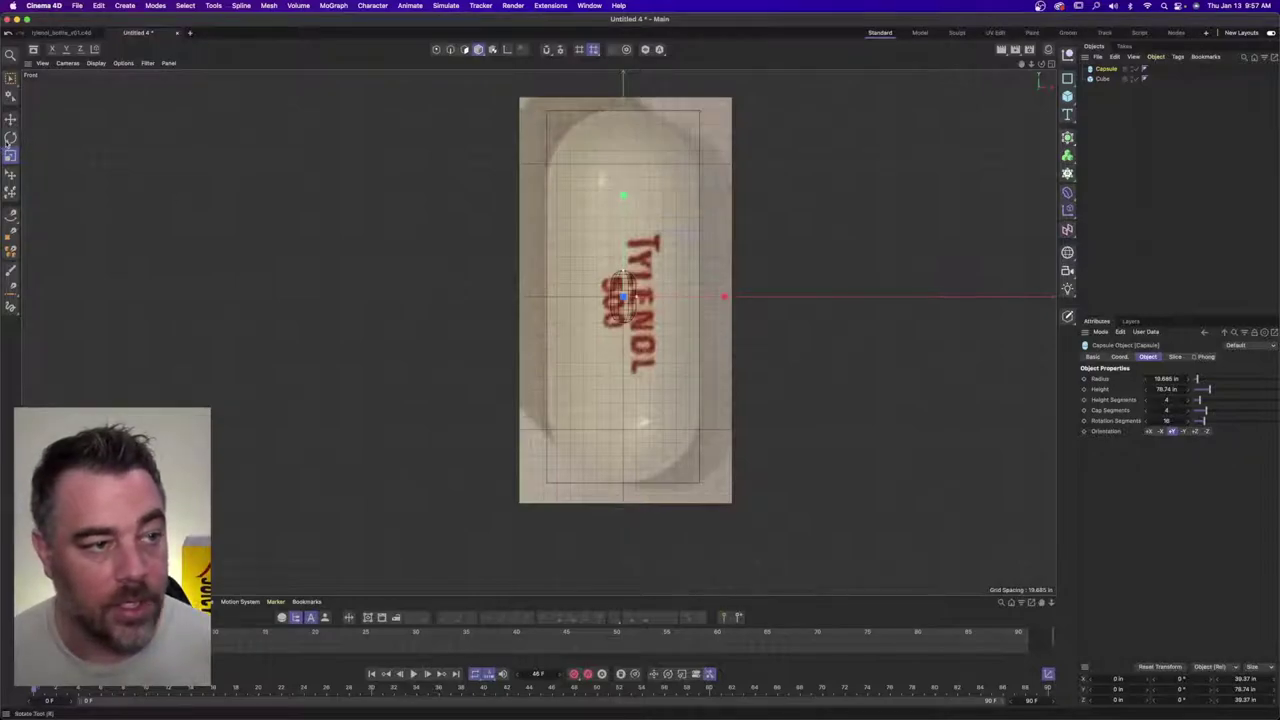
click(10, 156)
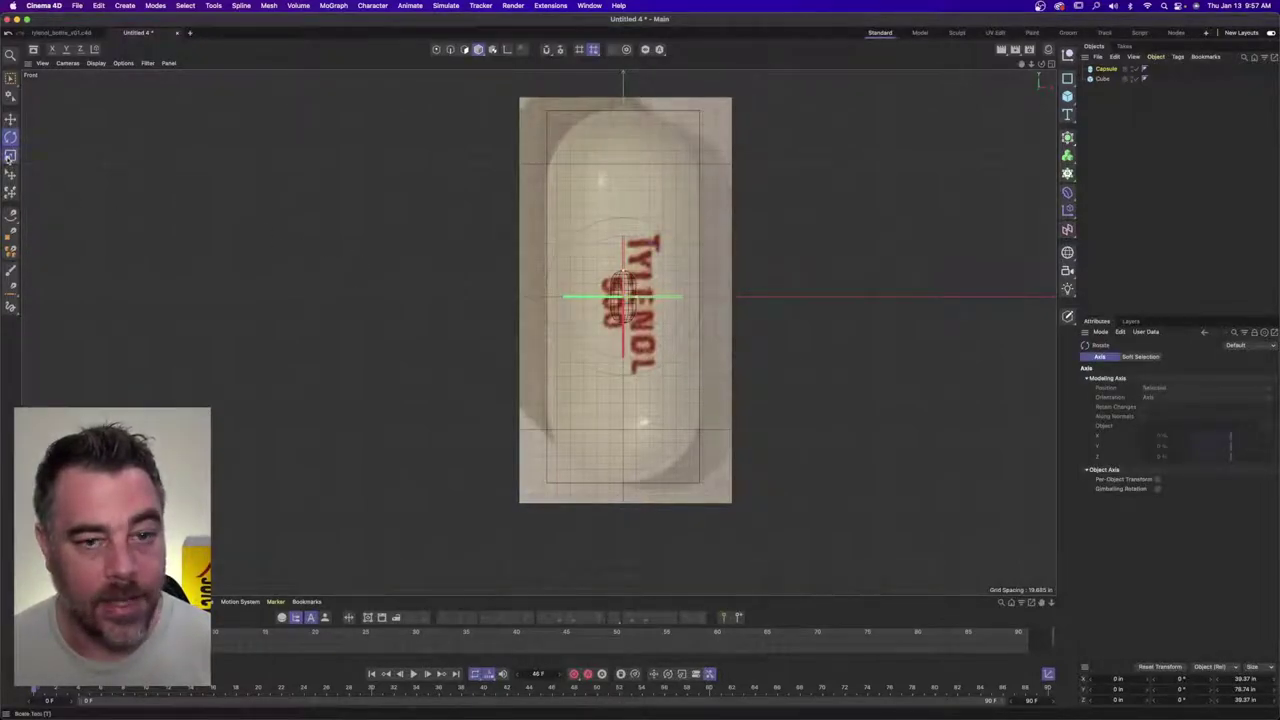
drag(280, 205, 1045, 240)
drag(183, 271, 684, 196)
drag(623, 147, 625, 112)
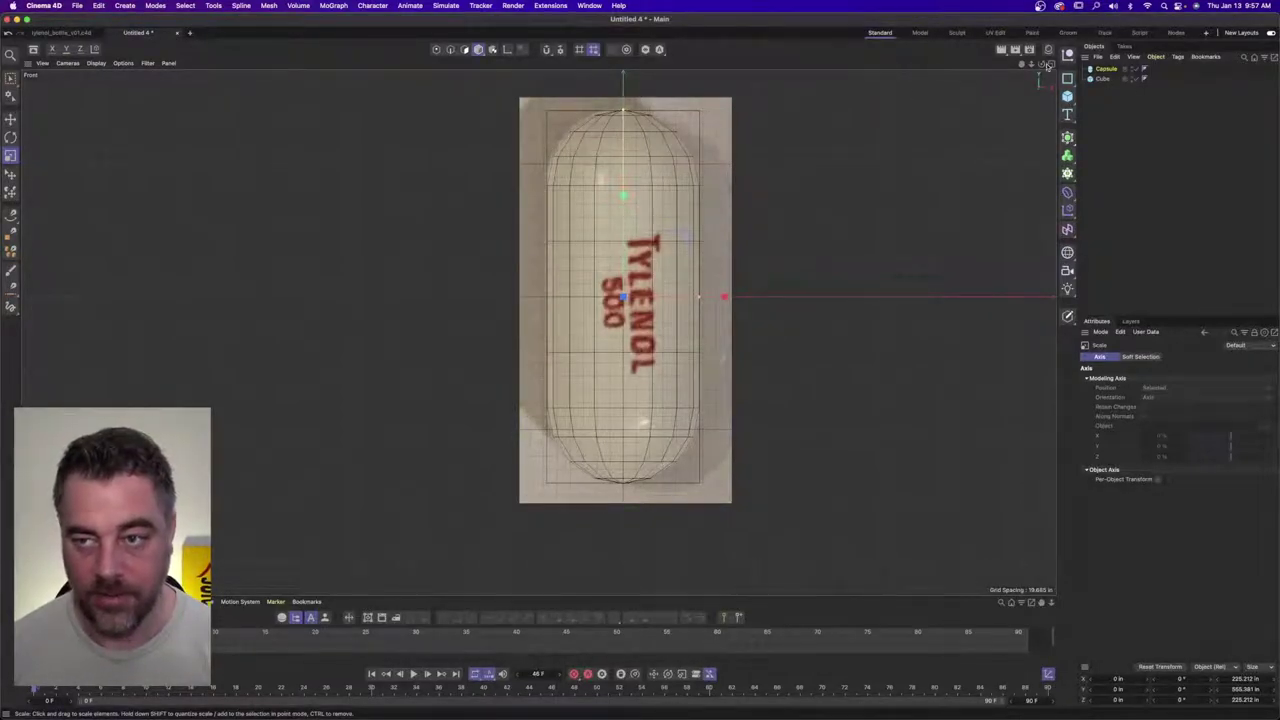
- Delete the guide Cube and frame the capsule in the maximized perspective view
click(1047, 65)
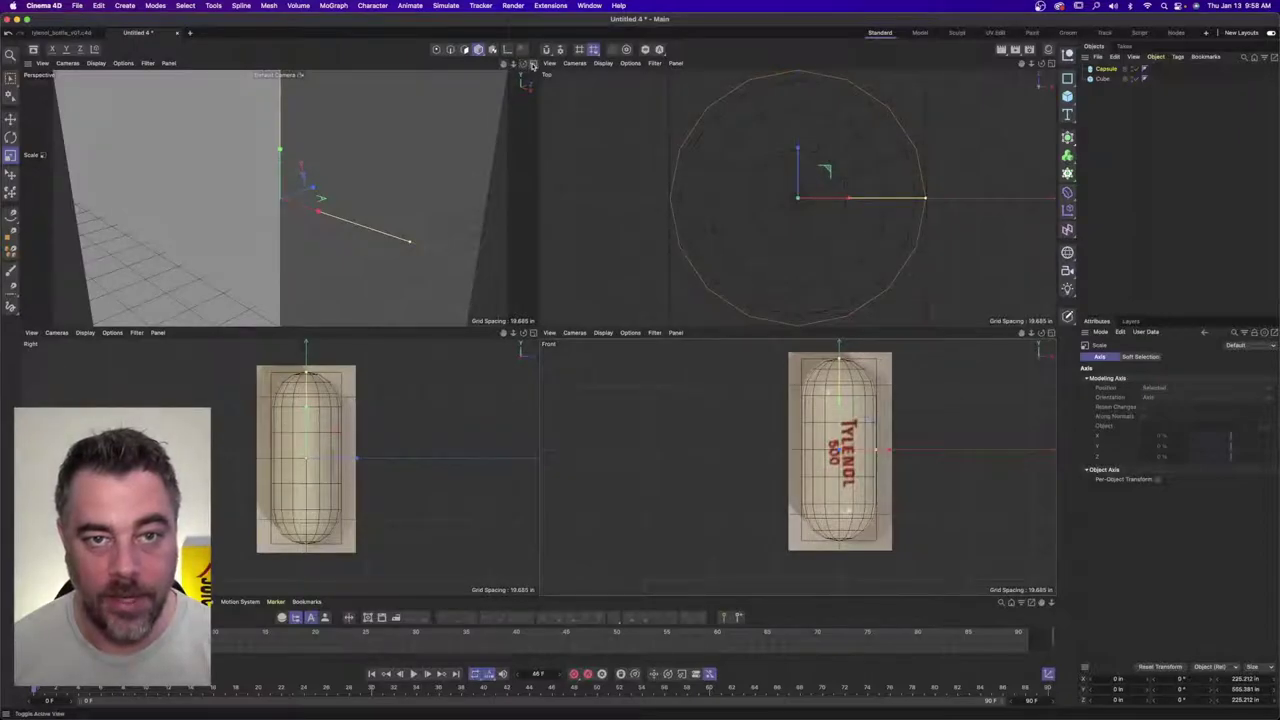
click(533, 65)
click(1104, 78)
key(Delete)
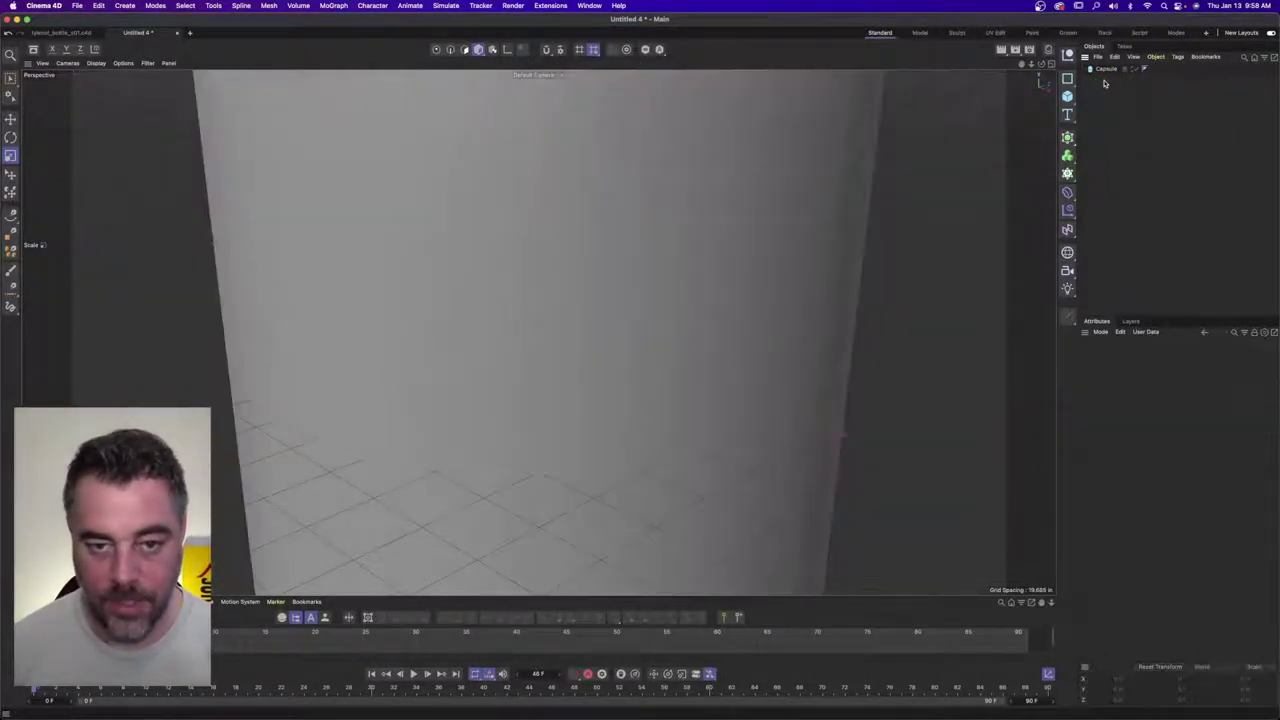
key(h)
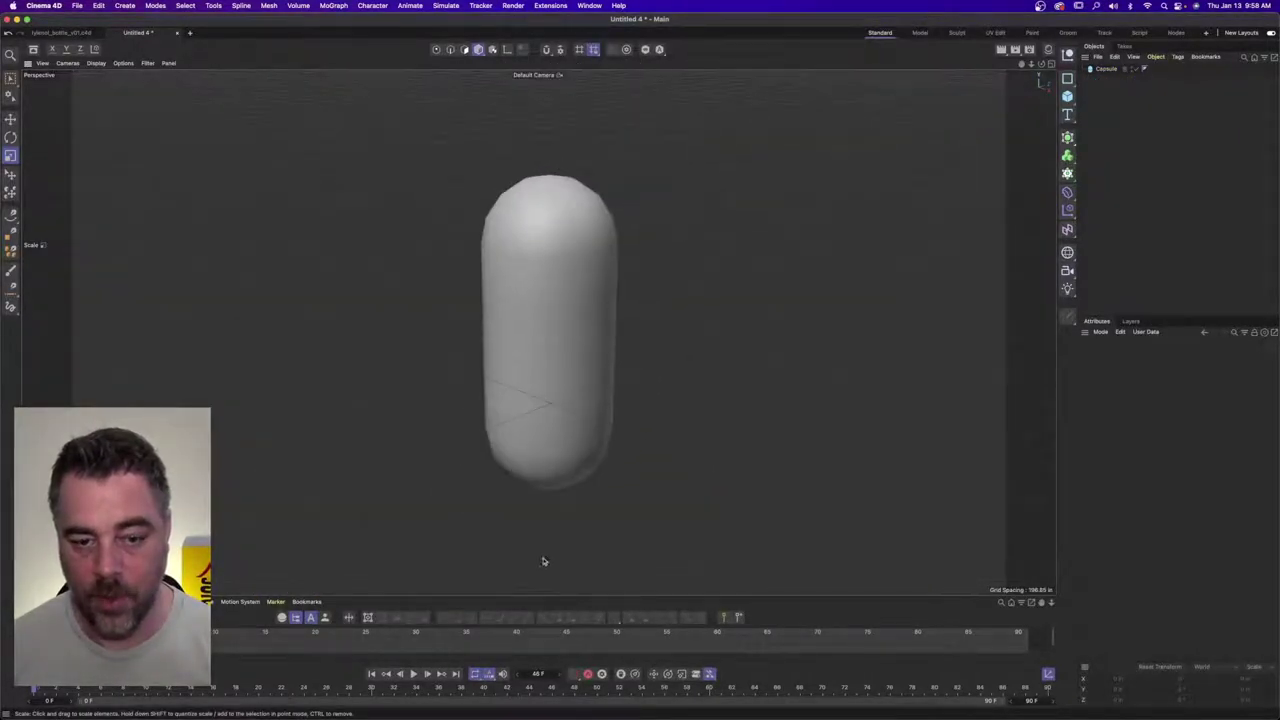
- Select the Capsule and display the perspective view with Gouraud Shading (Lines)
click(1105, 69)
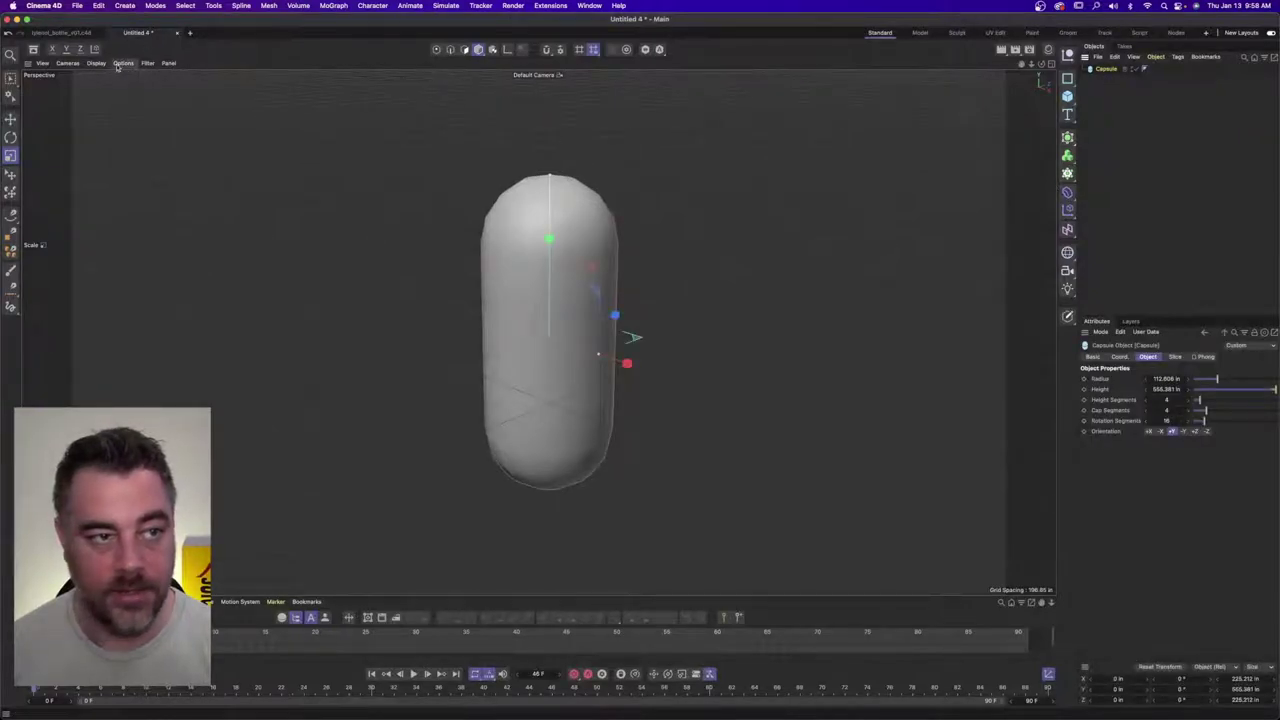
click(68, 64)
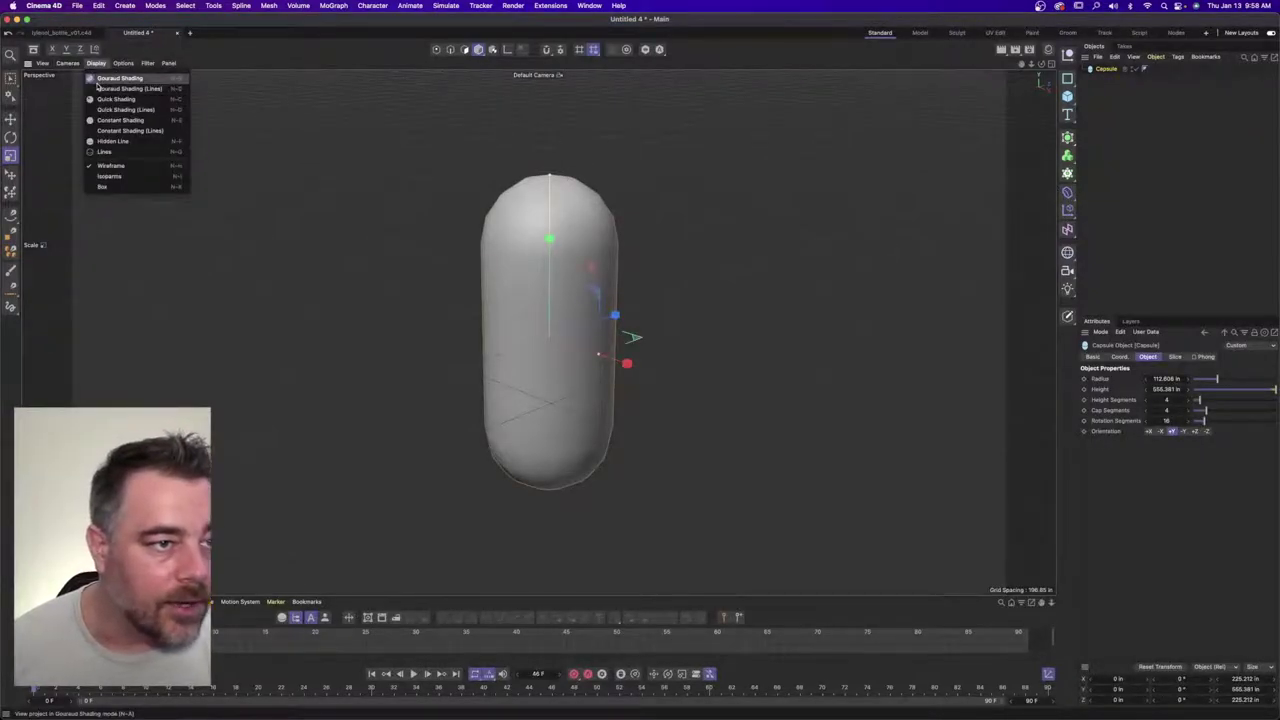
click(99, 82)
click(96, 63)
click(99, 89)
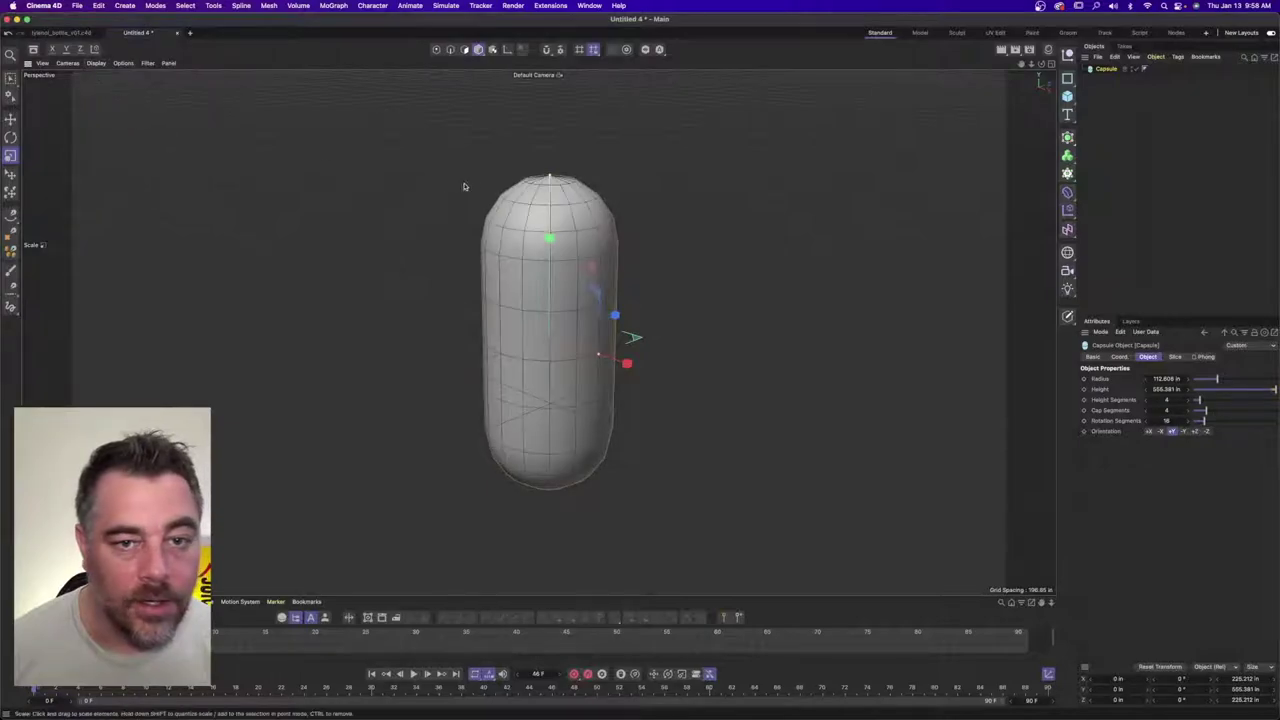
- Add a Rectangle spline in the maximized Front view and scale it uniformly to about 221 in
alt+right_drag(466, 188, 527, 203)
alt+drag(527, 203, 593, 215)
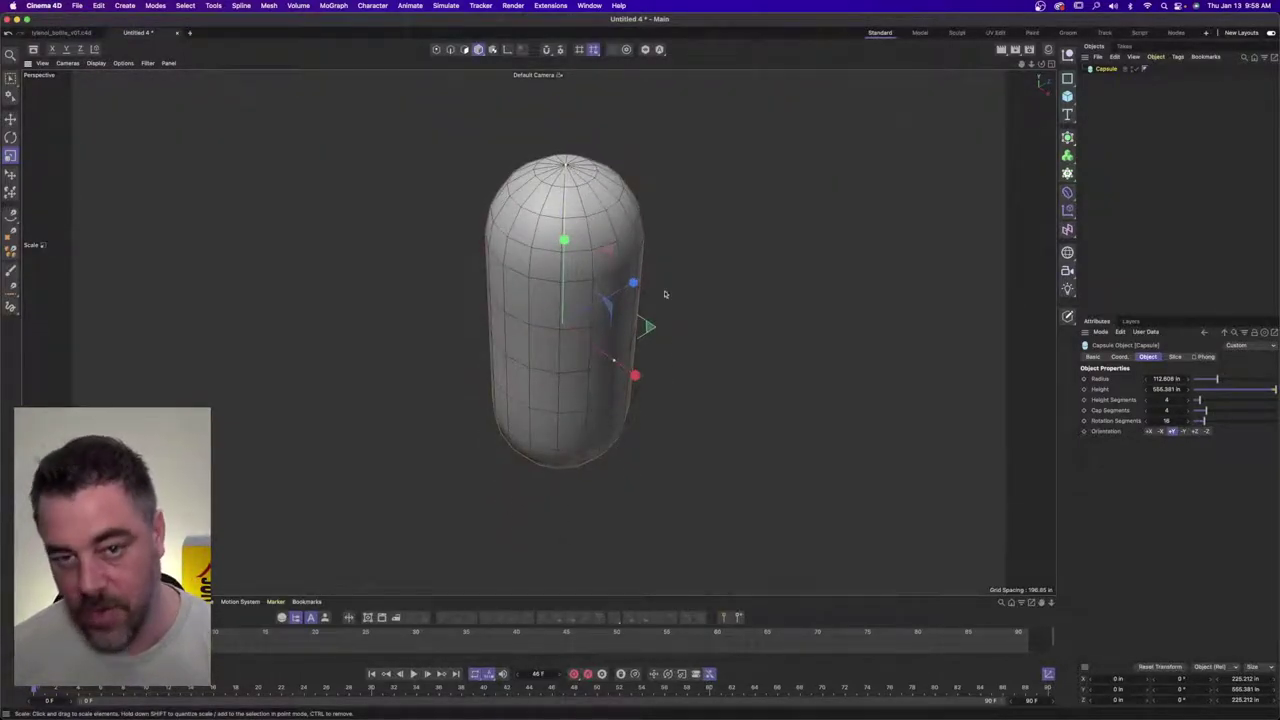
alt+drag(616, 173, 677, 209)
alt+middle_drag(677, 209, 618, 183)
click(1051, 64)
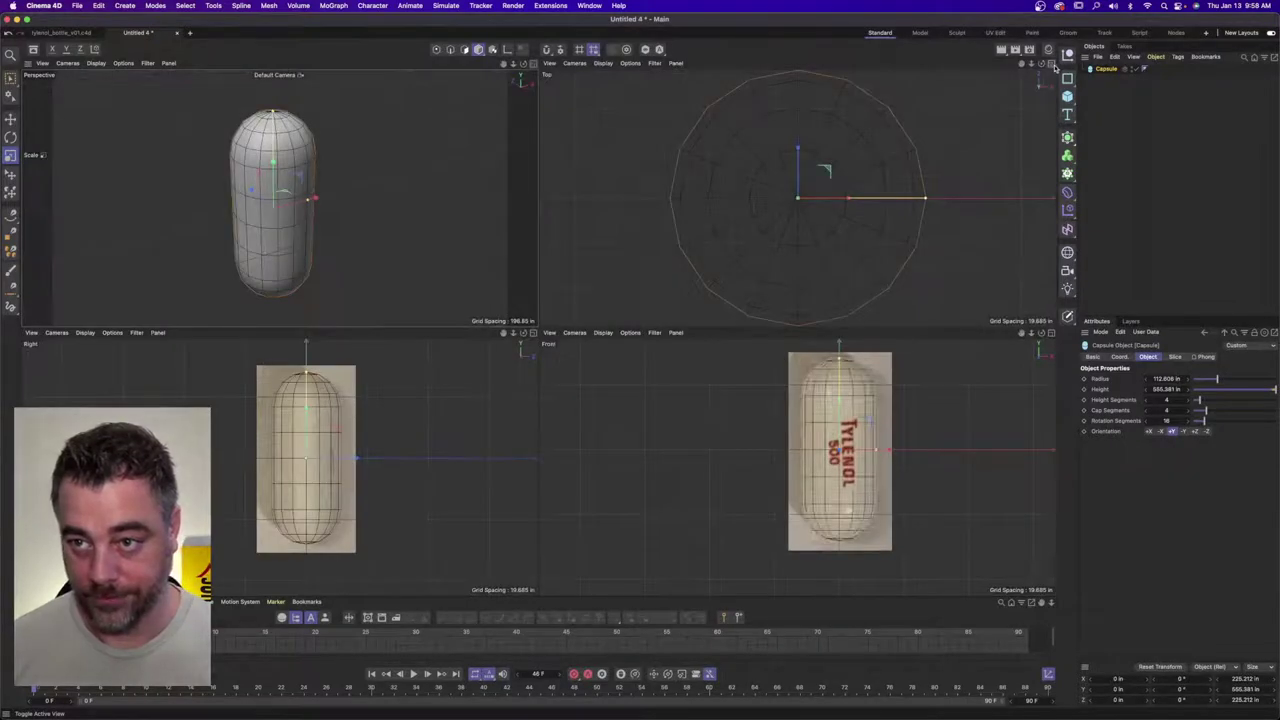
key(F4)
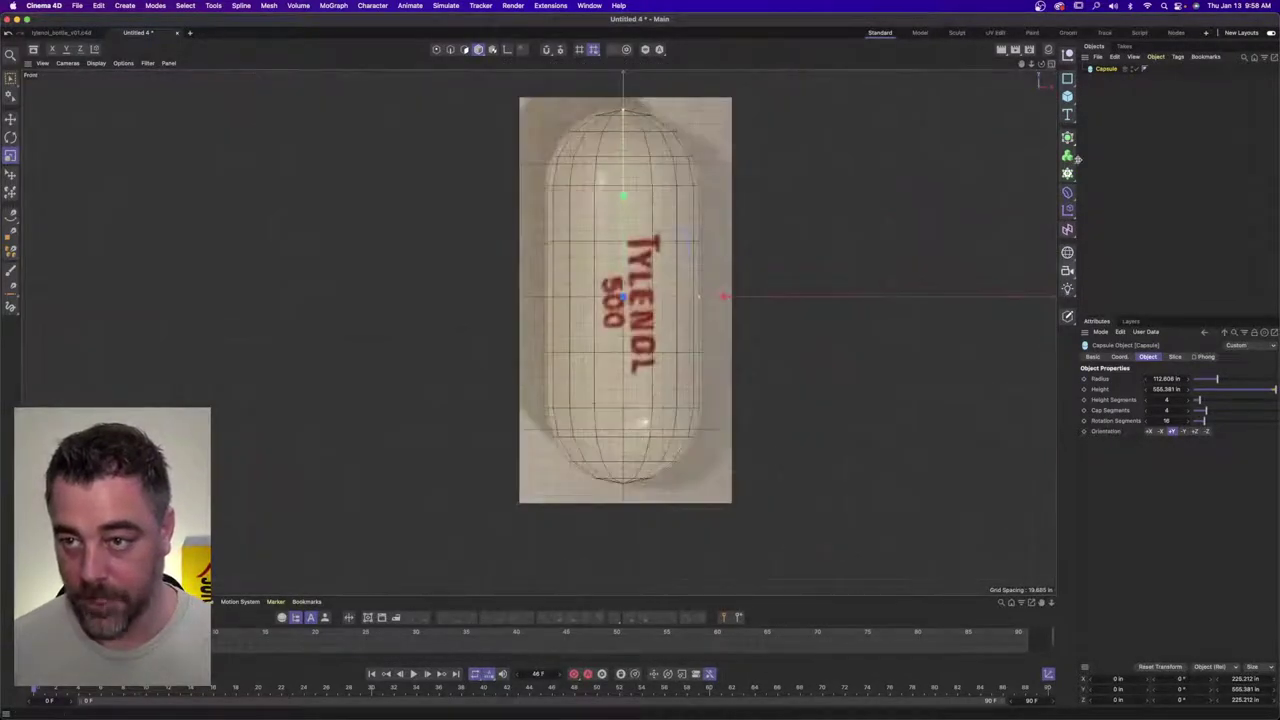
click(1069, 79)
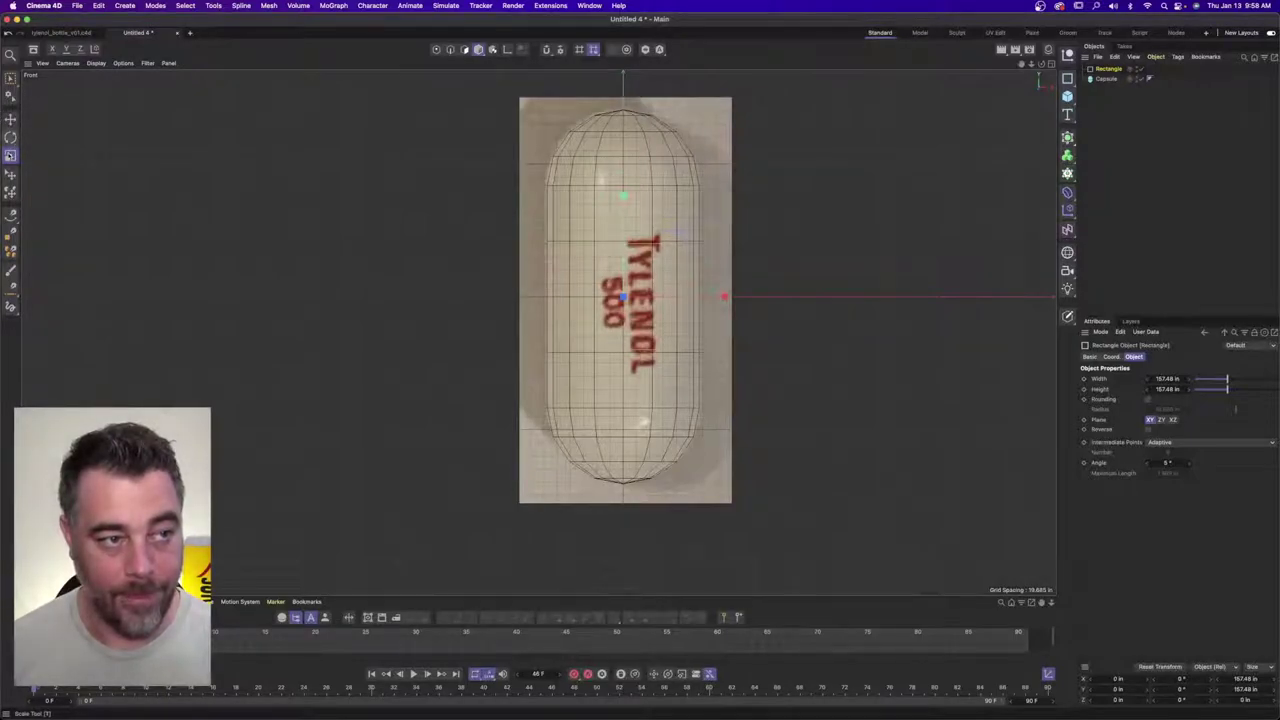
click(10, 155)
drag(379, 181, 381, 181)
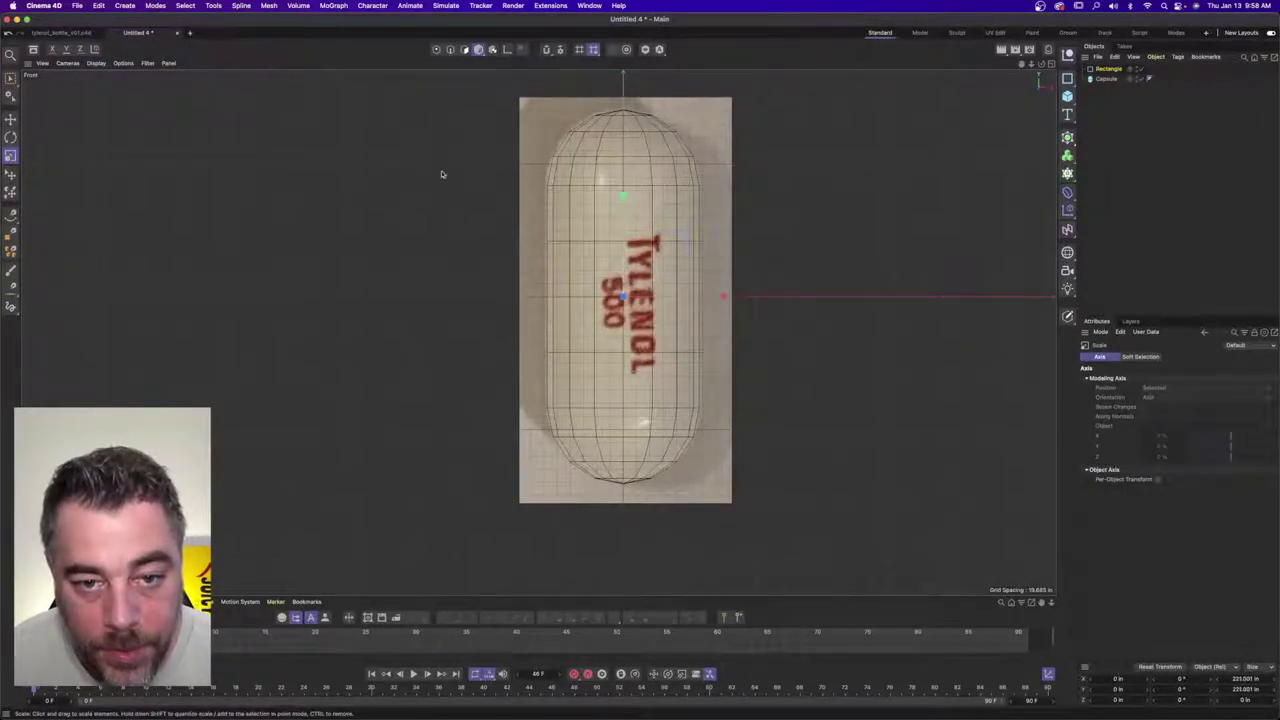
- Increase the Rectangle's height, trying 500 in and settling on 600 in
click(1106, 69)
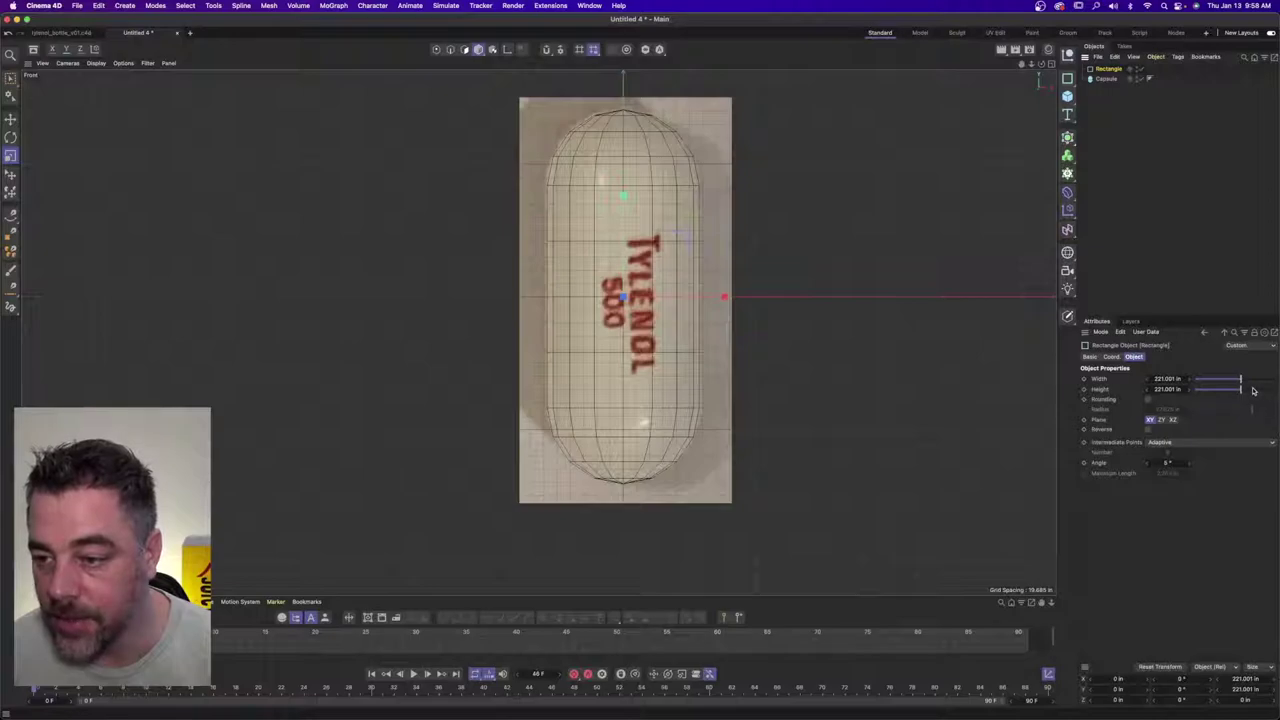
drag(1242, 390, 1276, 389)
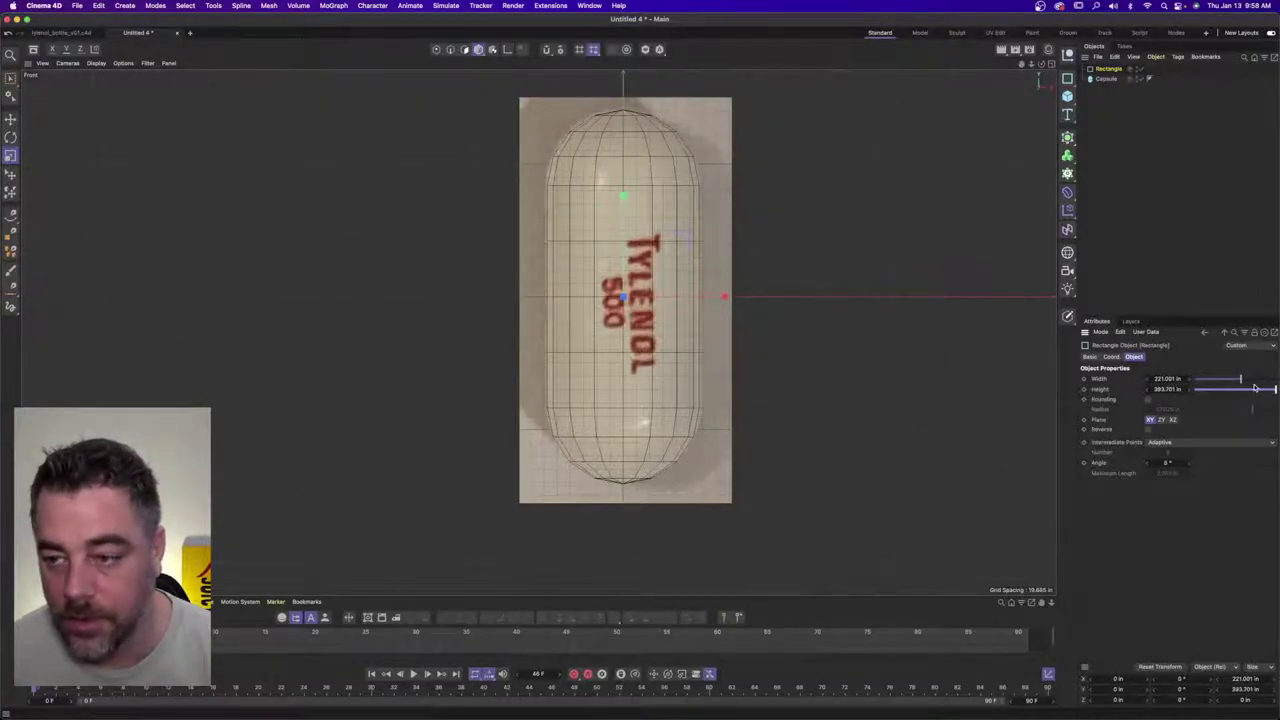
double_click(1168, 388)
text(500)
key(Return)
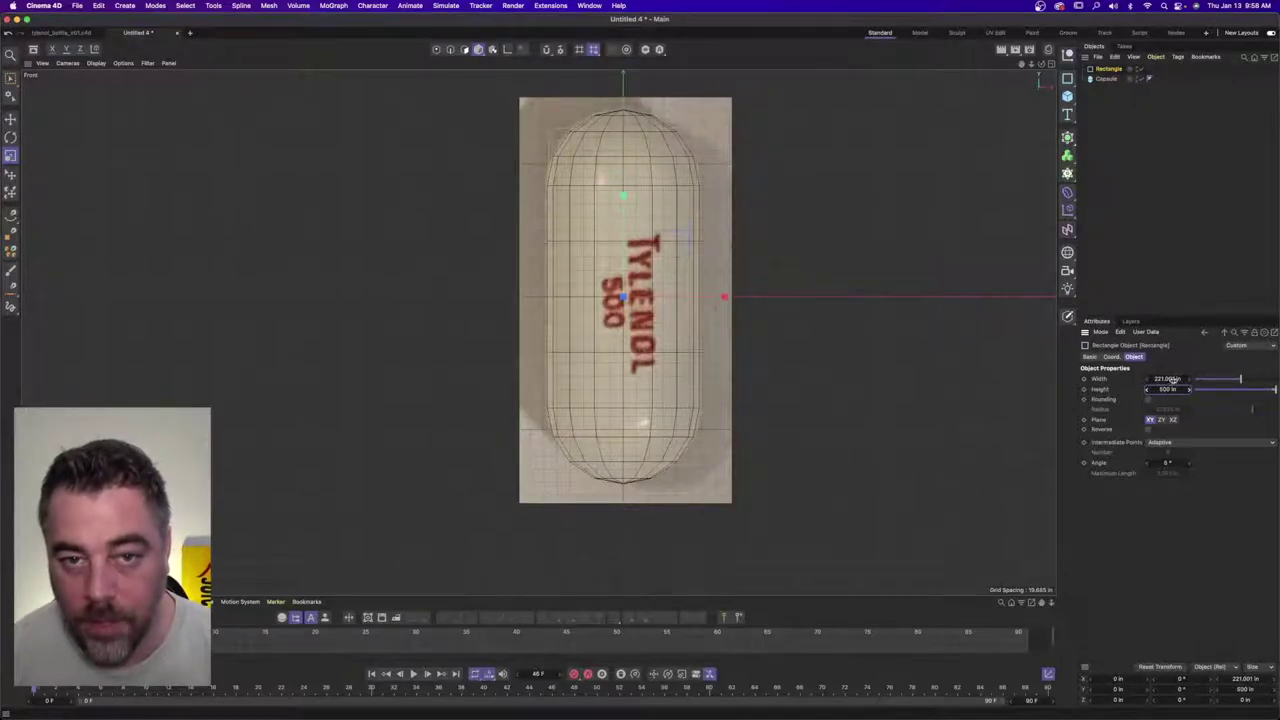
text(6)
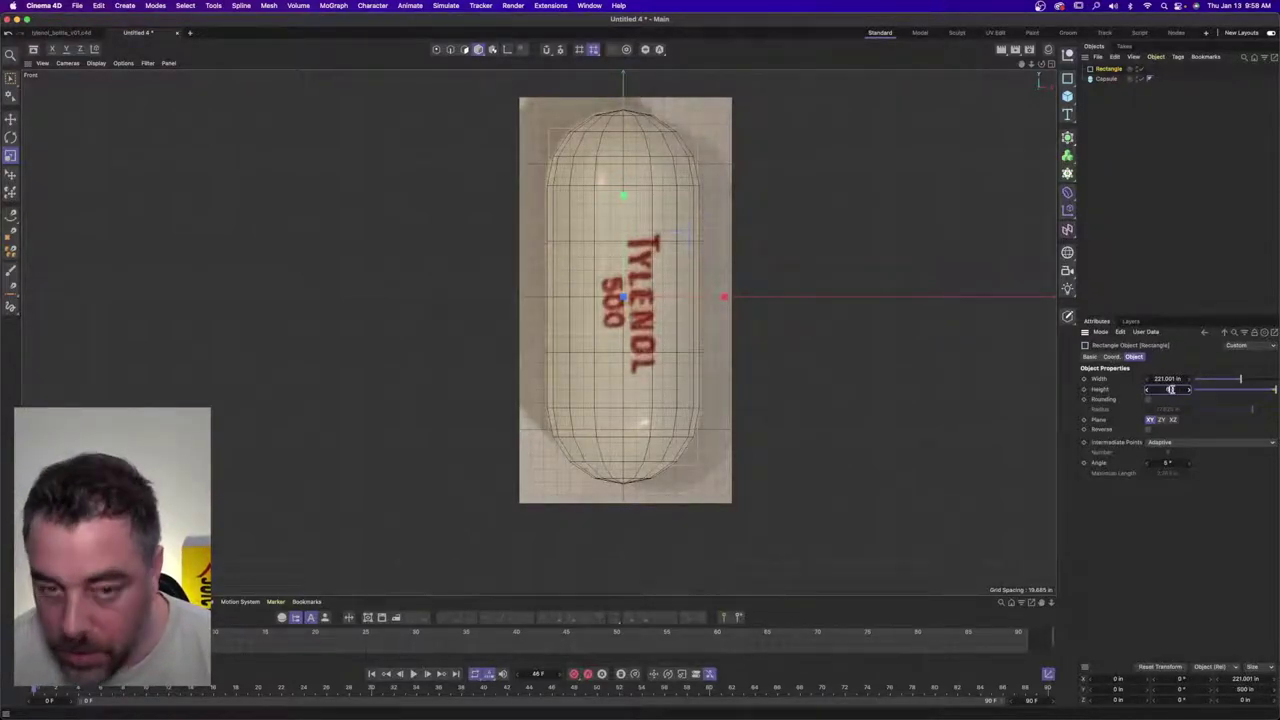
text(00)
key(Return)
- Match the Rectangle's height to the Capsule's at 555.381 in, undoing a mistaken width of 0 in
click(1106, 78)
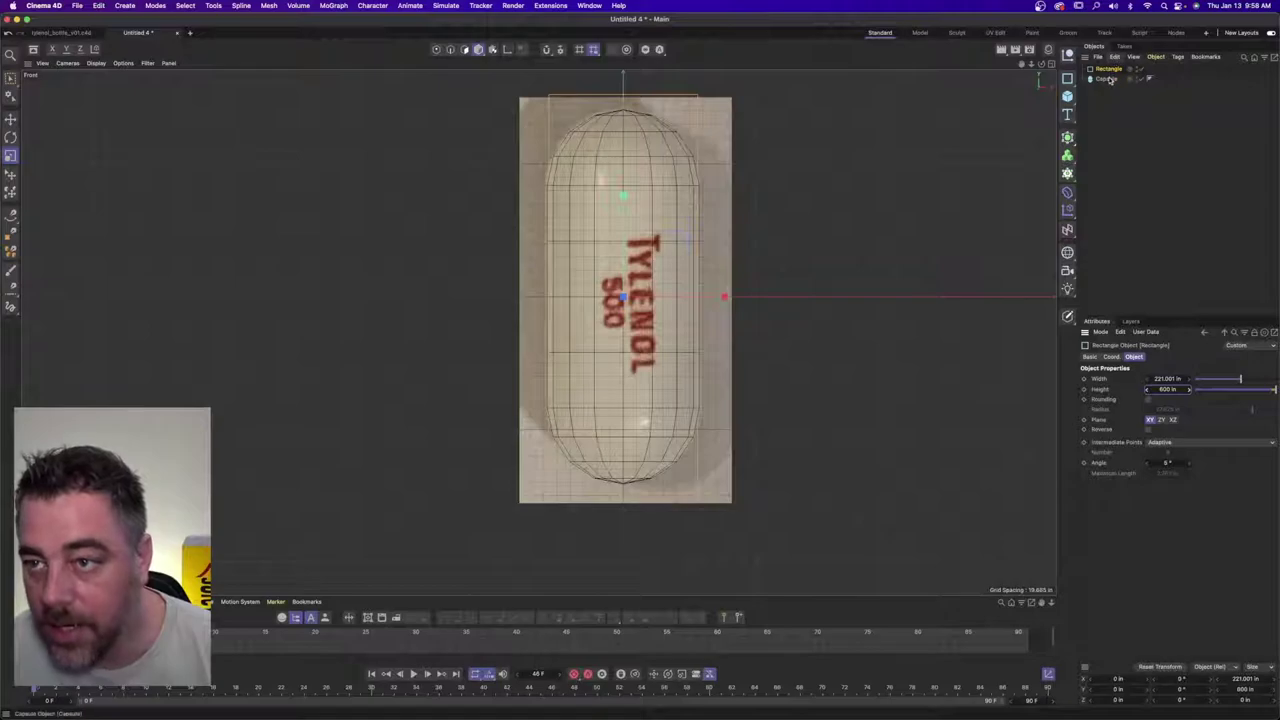
double_click(1168, 389)
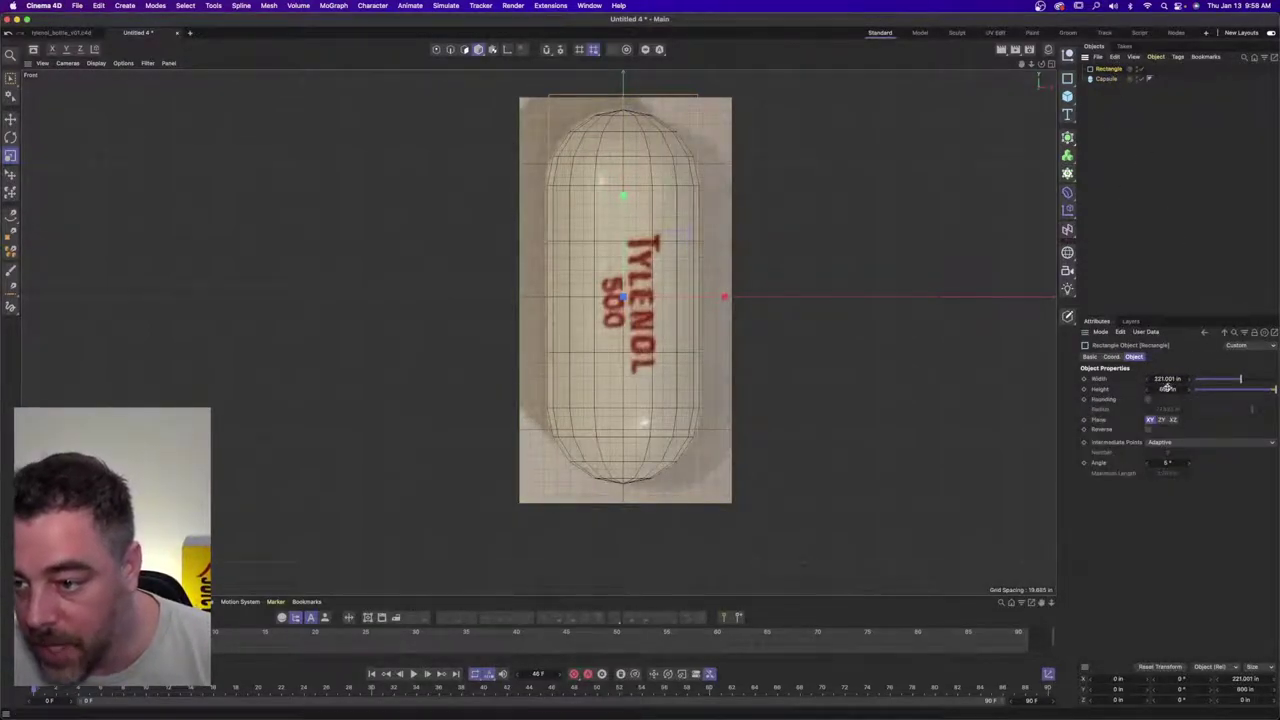
double_click(1170, 379)
text(0)
key(Tab)
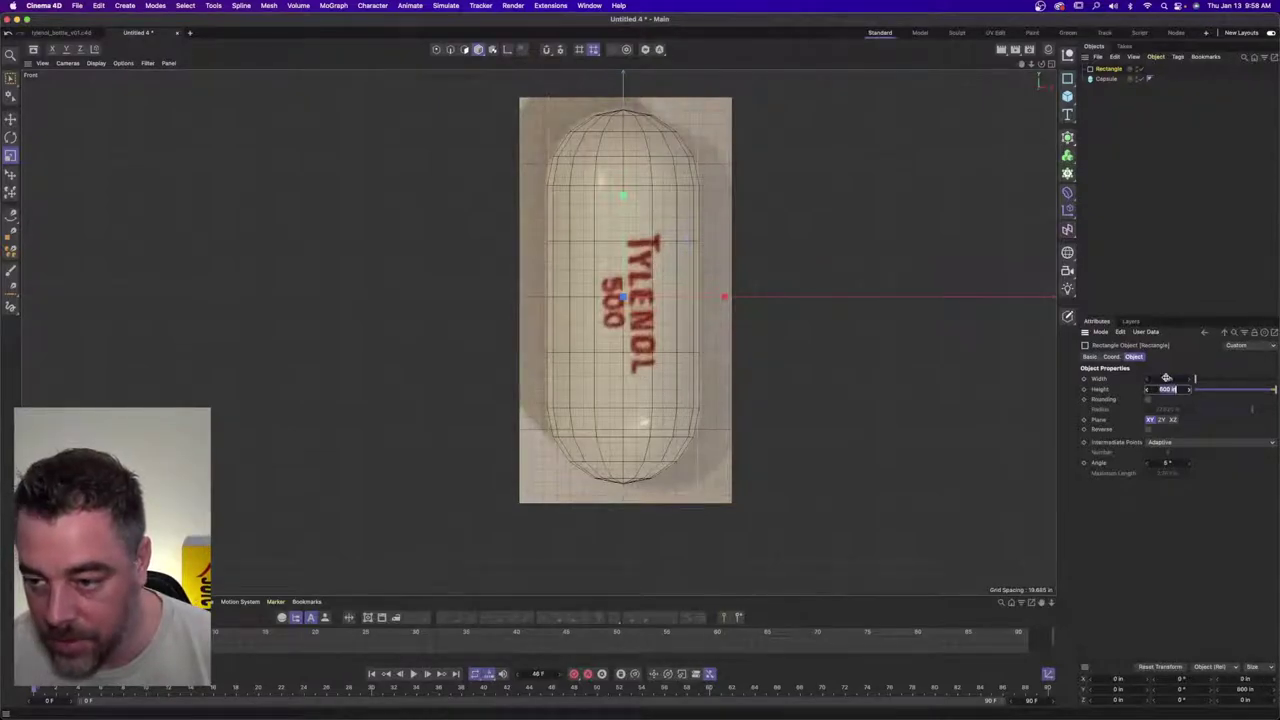
text(555.391 in)
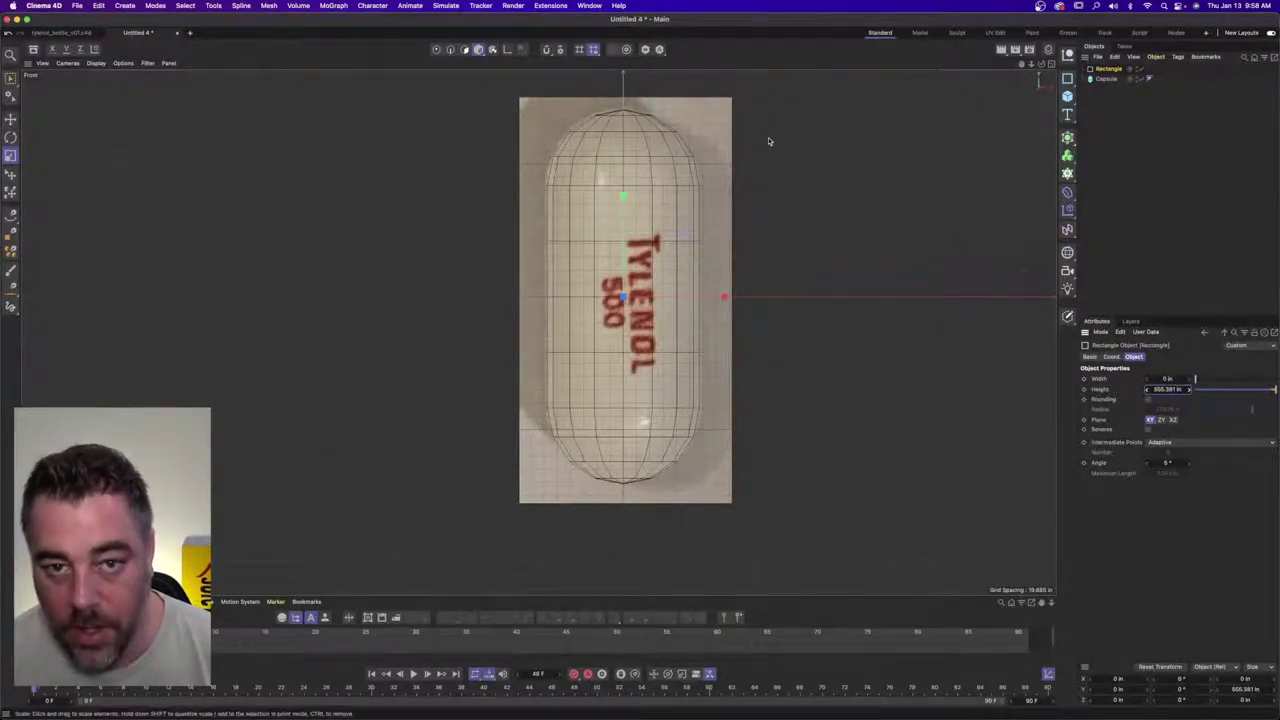
key(super+z)
key(super+z)
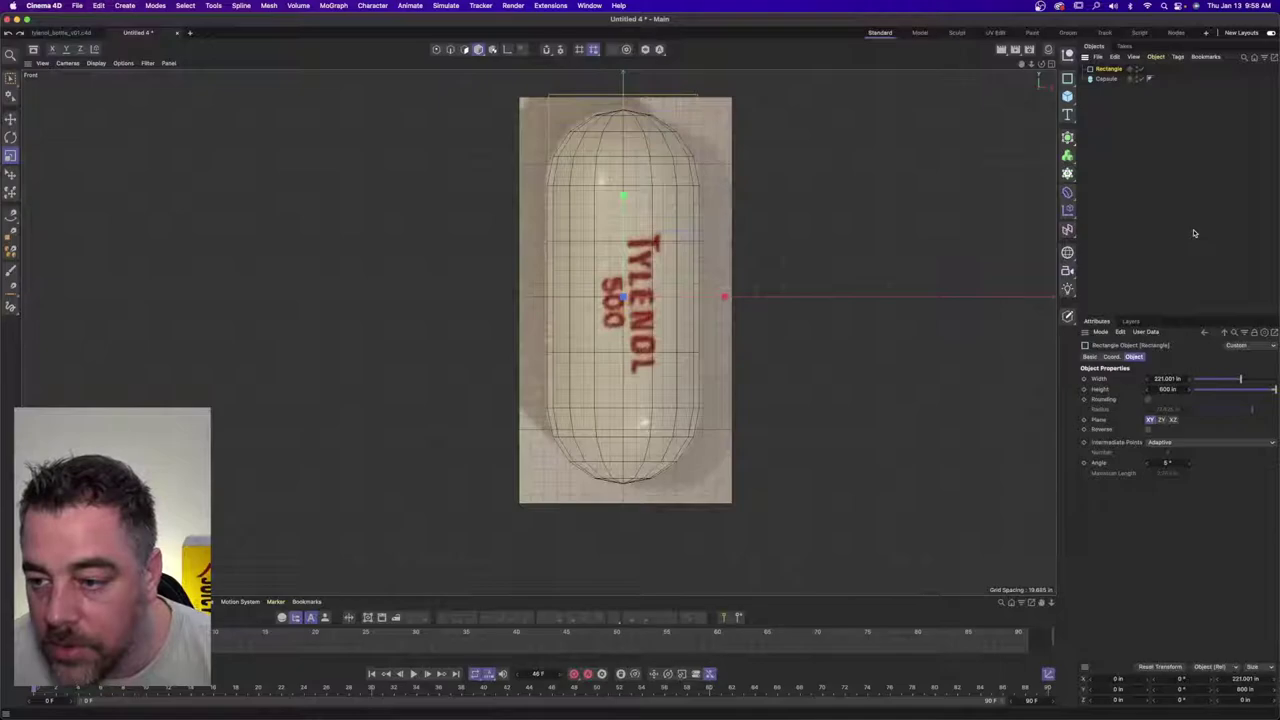
click(1168, 388)
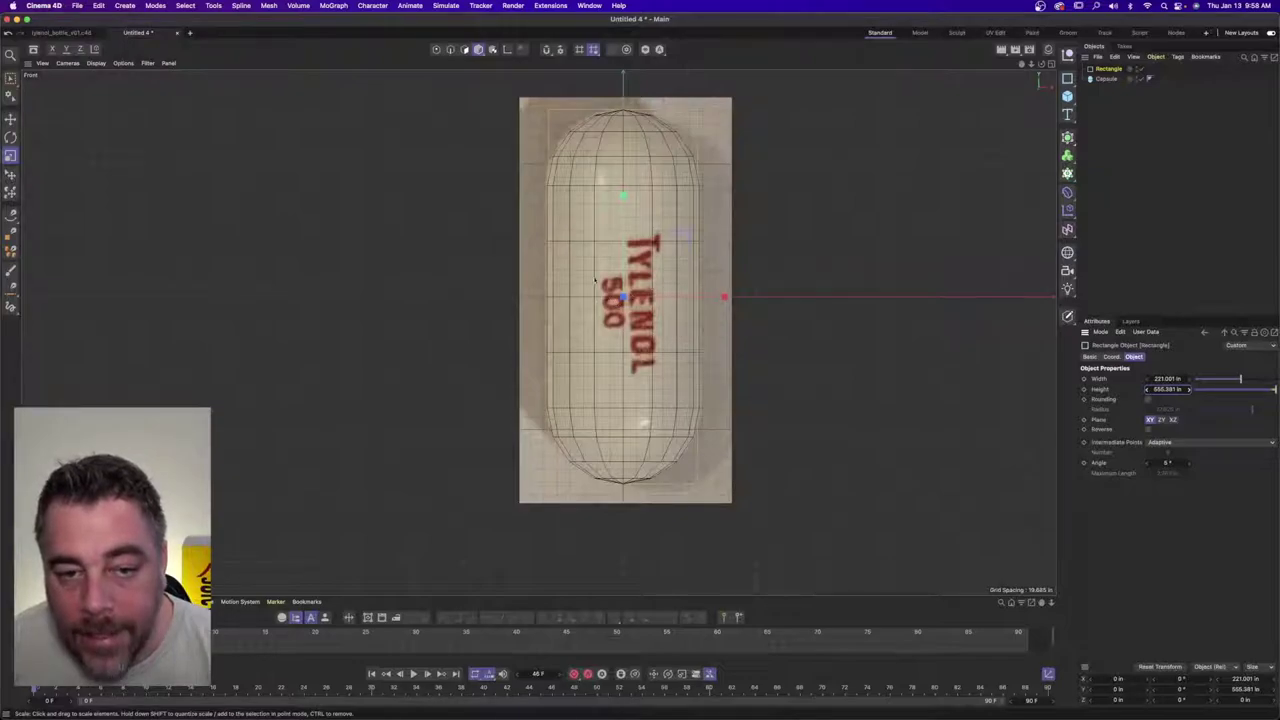
- Set the Rectangle's width to twice the Capsule's radius, 112.606 in times 2
scroll(595, 281, up, 5)
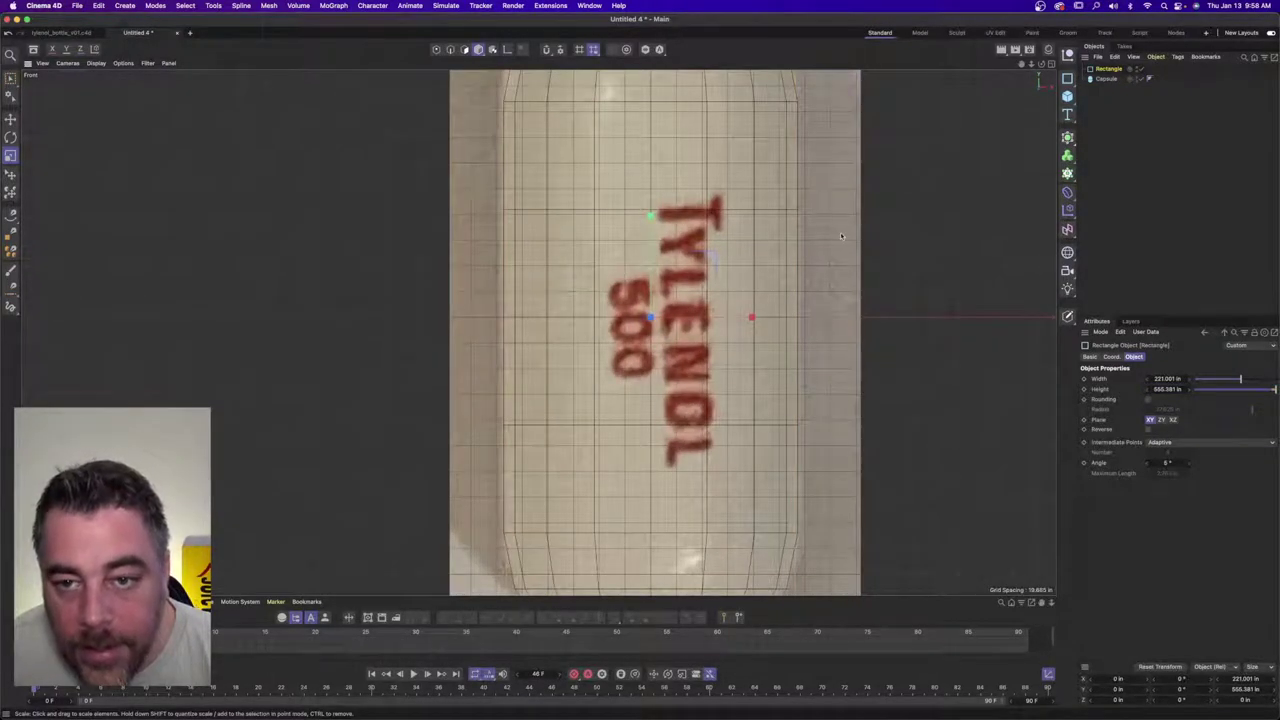
click(1106, 79)
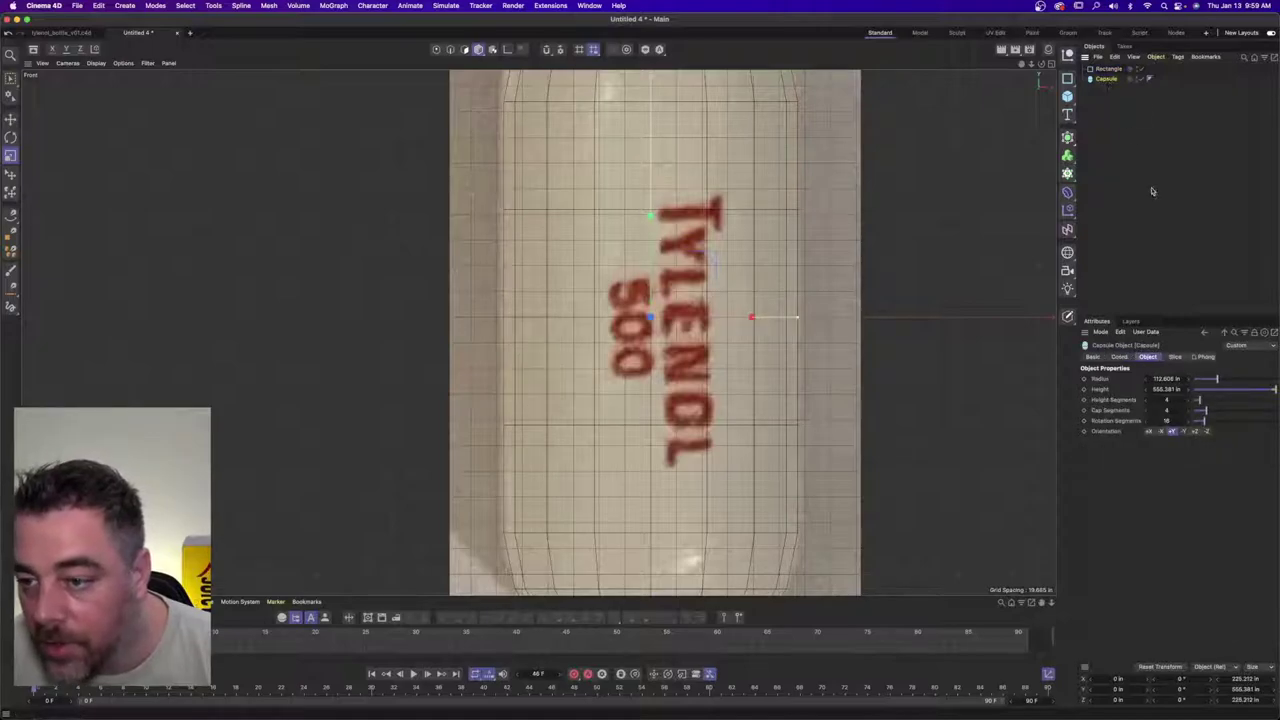
double_click(1168, 379)
click(1108, 68)
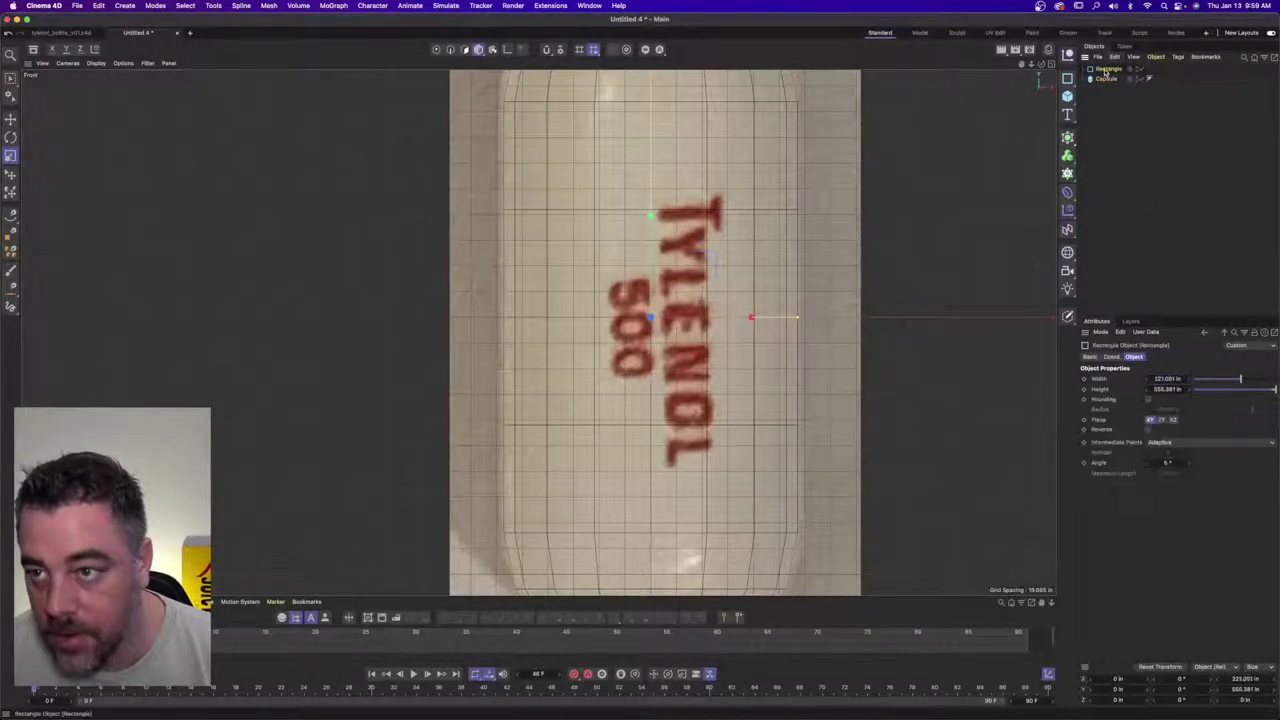
double_click(1169, 378)
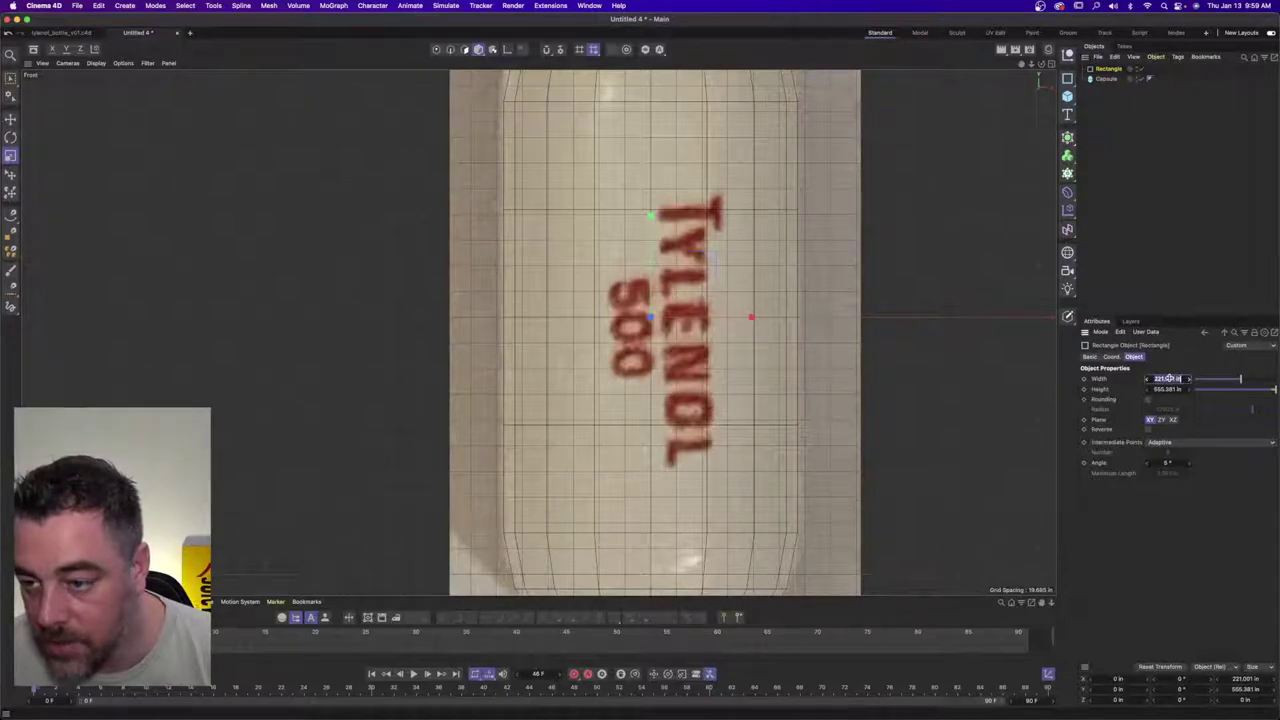
text(112.605 in)
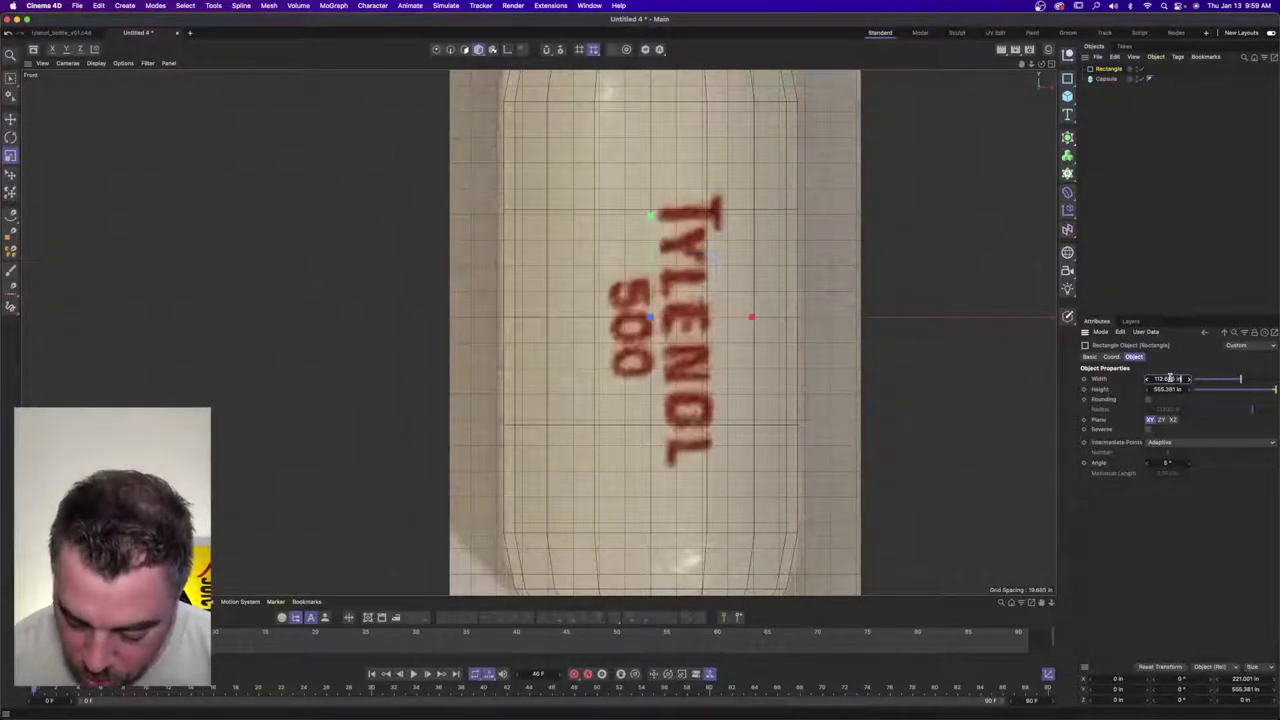
text(*2)
key(Return)
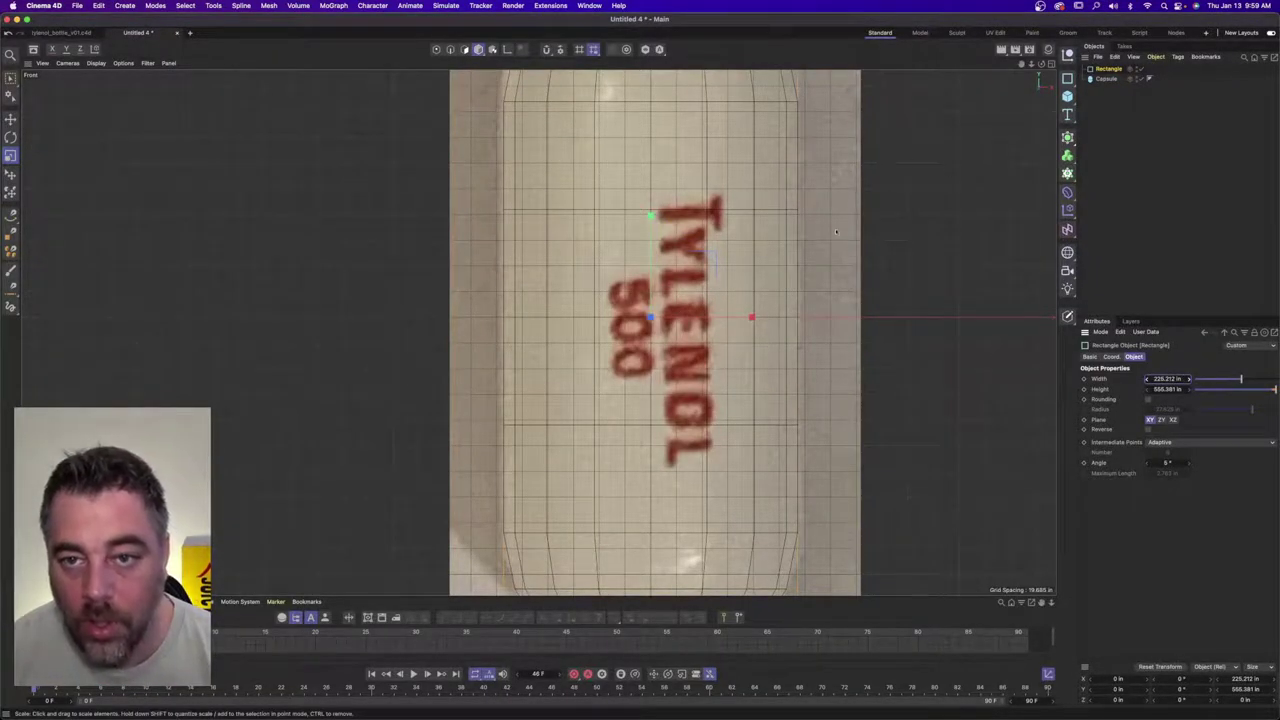
- Enable Rounding on the Rectangle and set its corner radius to the Capsule's 112.606 in
scroll(808, 229, down, 2)
scroll(804, 229, down, 3)
scroll(790, 220, down, 3)
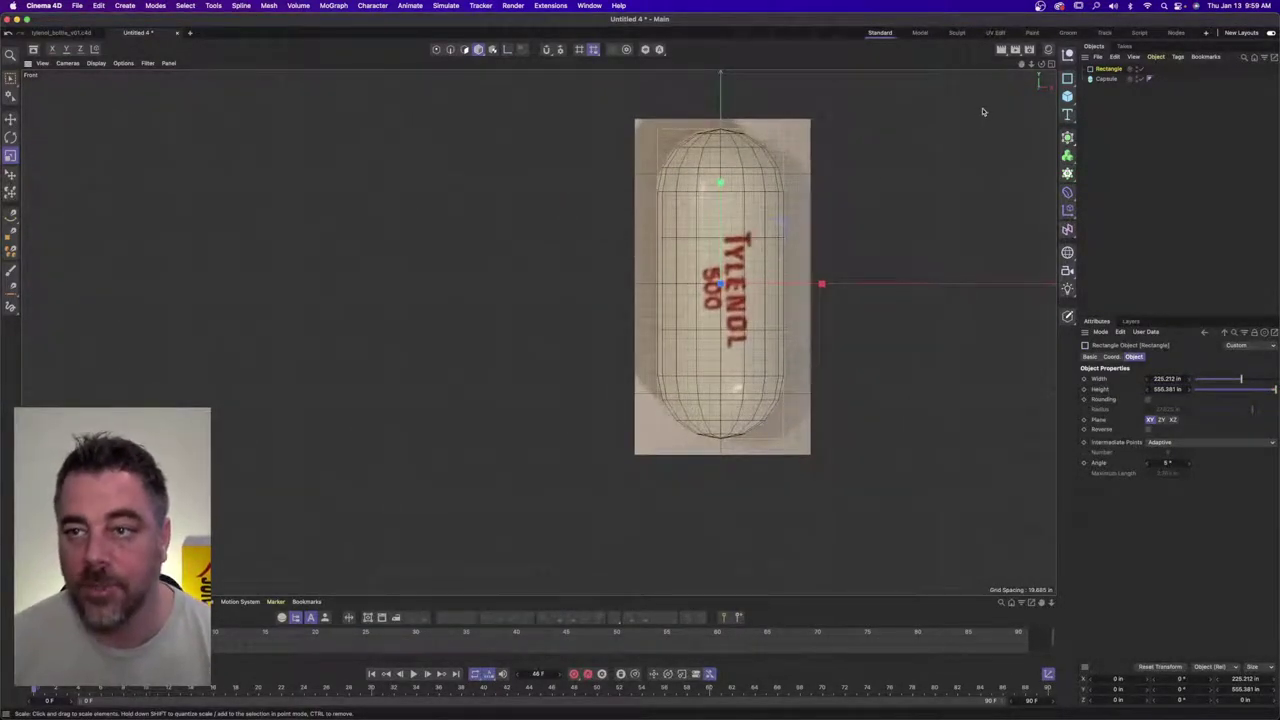
click(1108, 79)
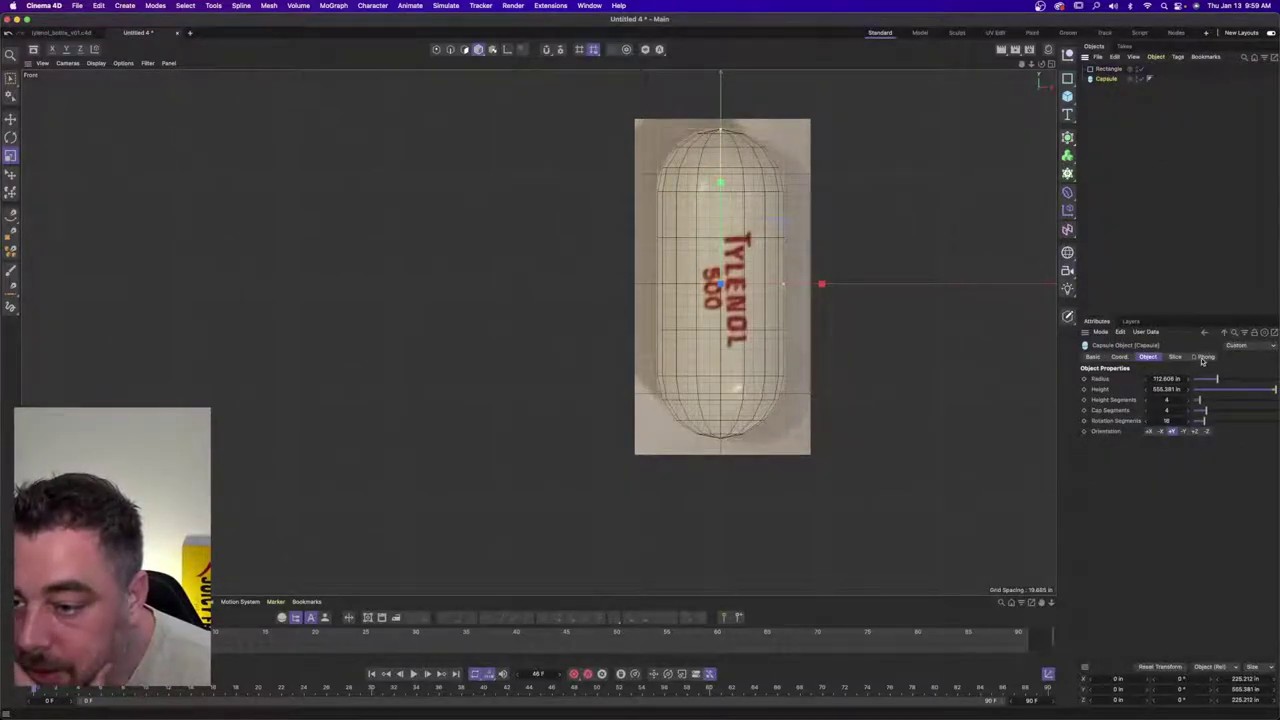
click(1108, 68)
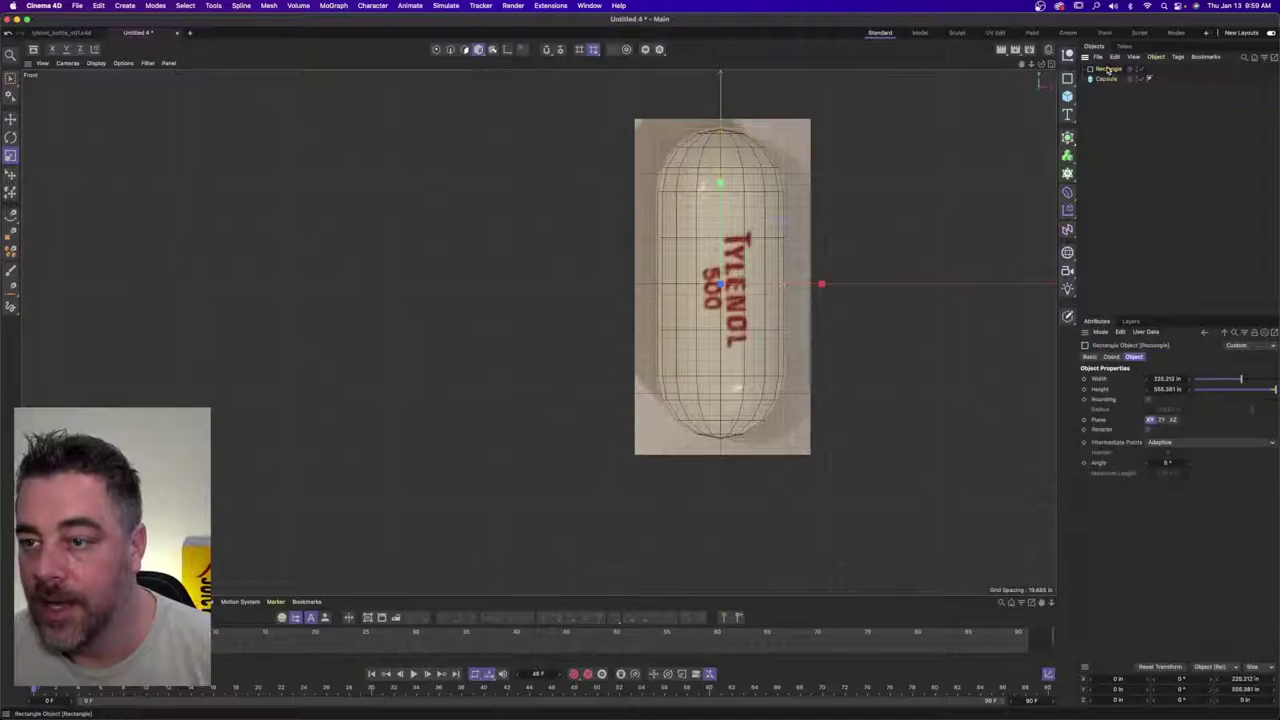
click(1148, 399)
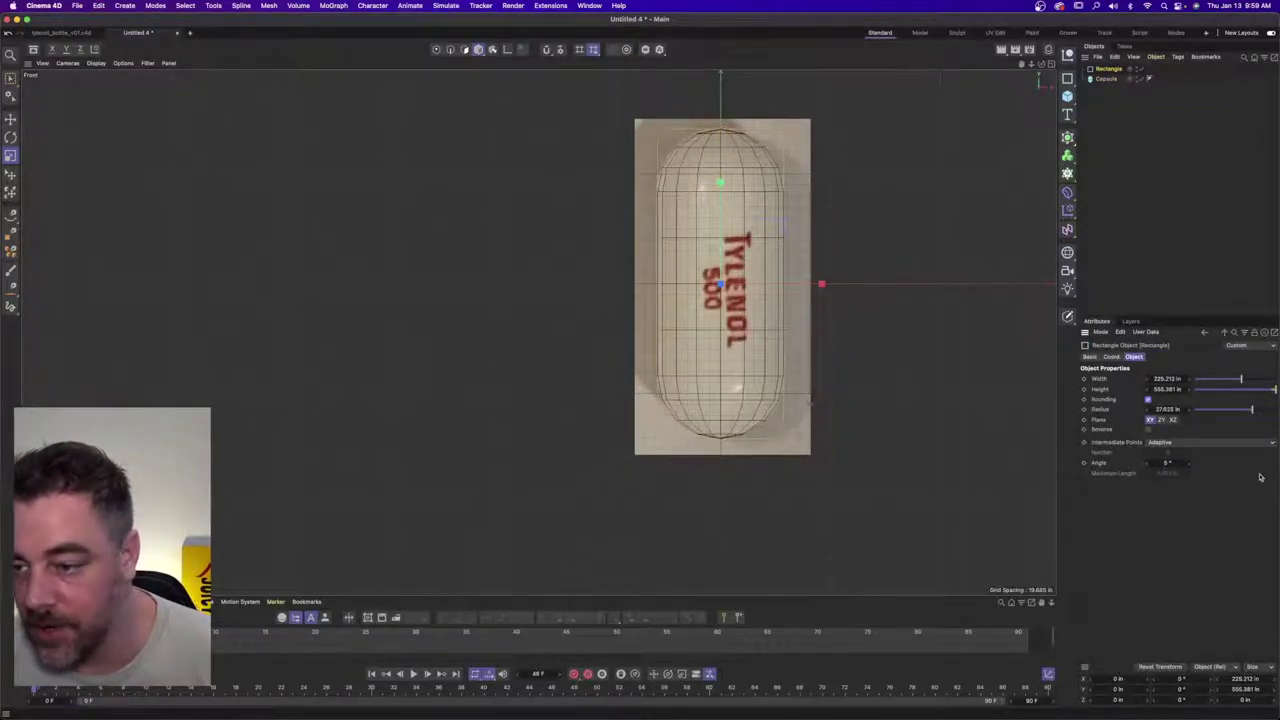
drag(1256, 413, 1276, 411)
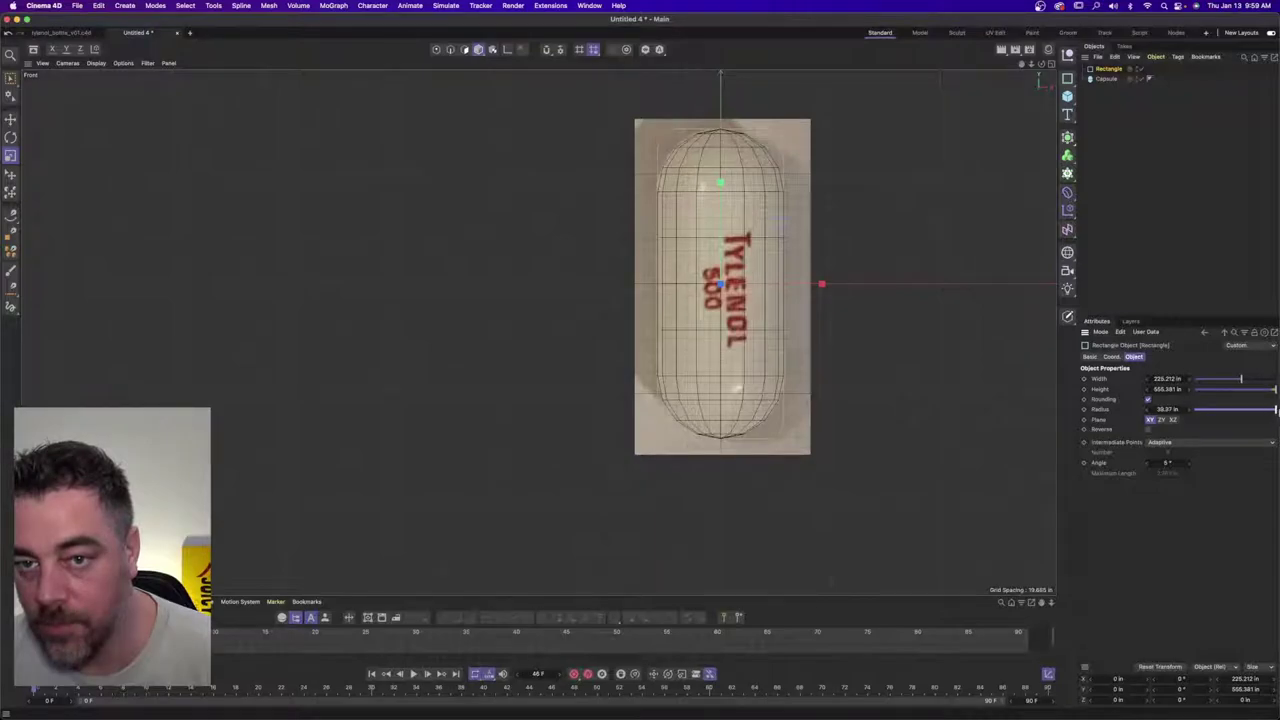
click(1167, 409)
text(5)
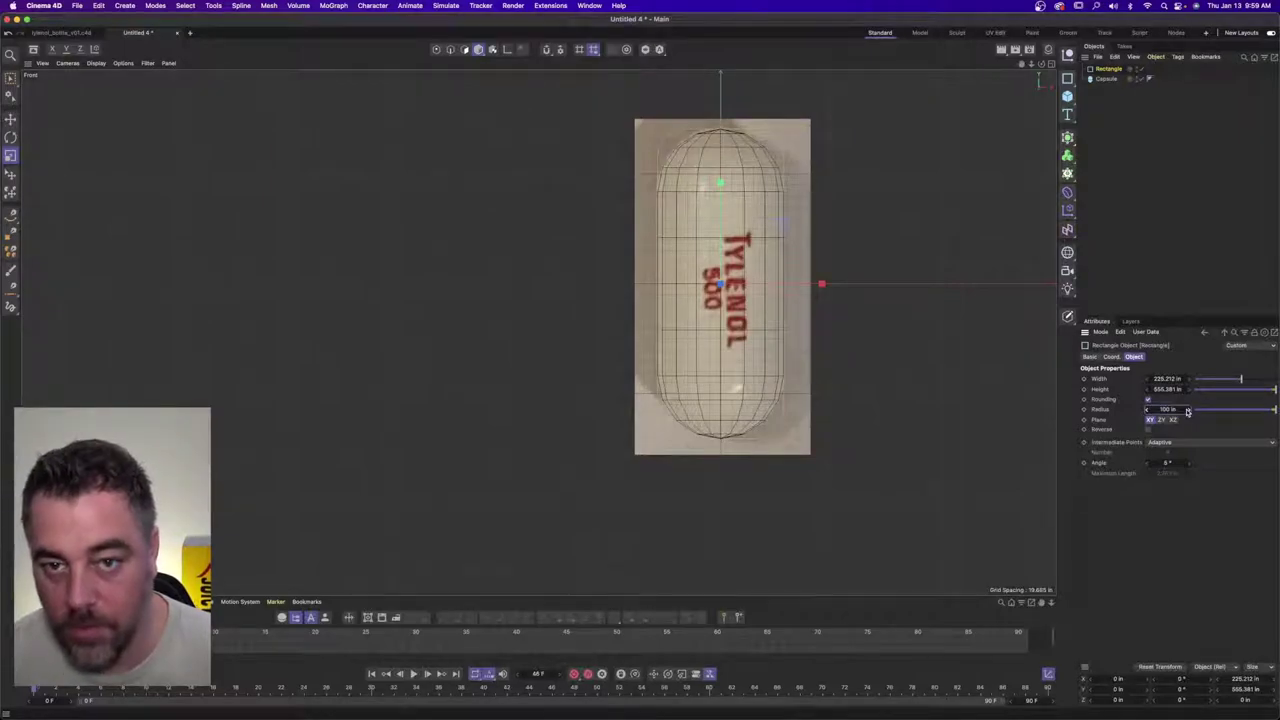
scroll(738, 406, up, 5)
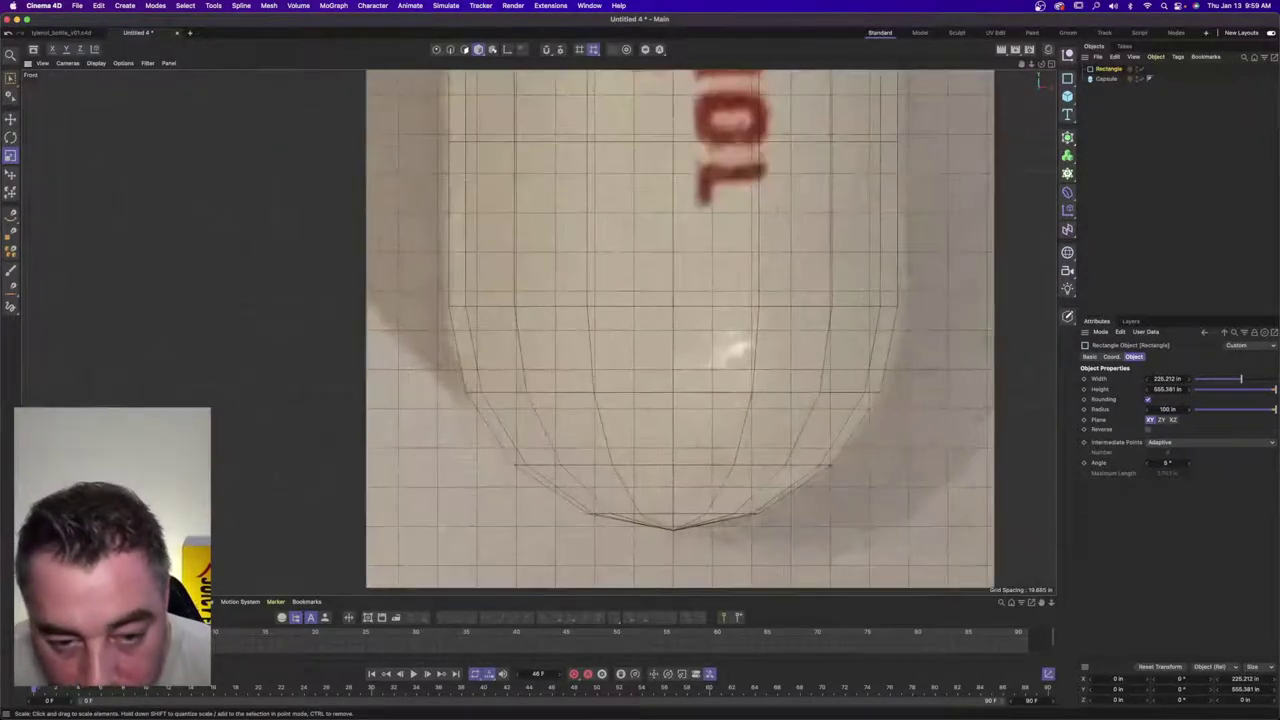
click(1171, 407)
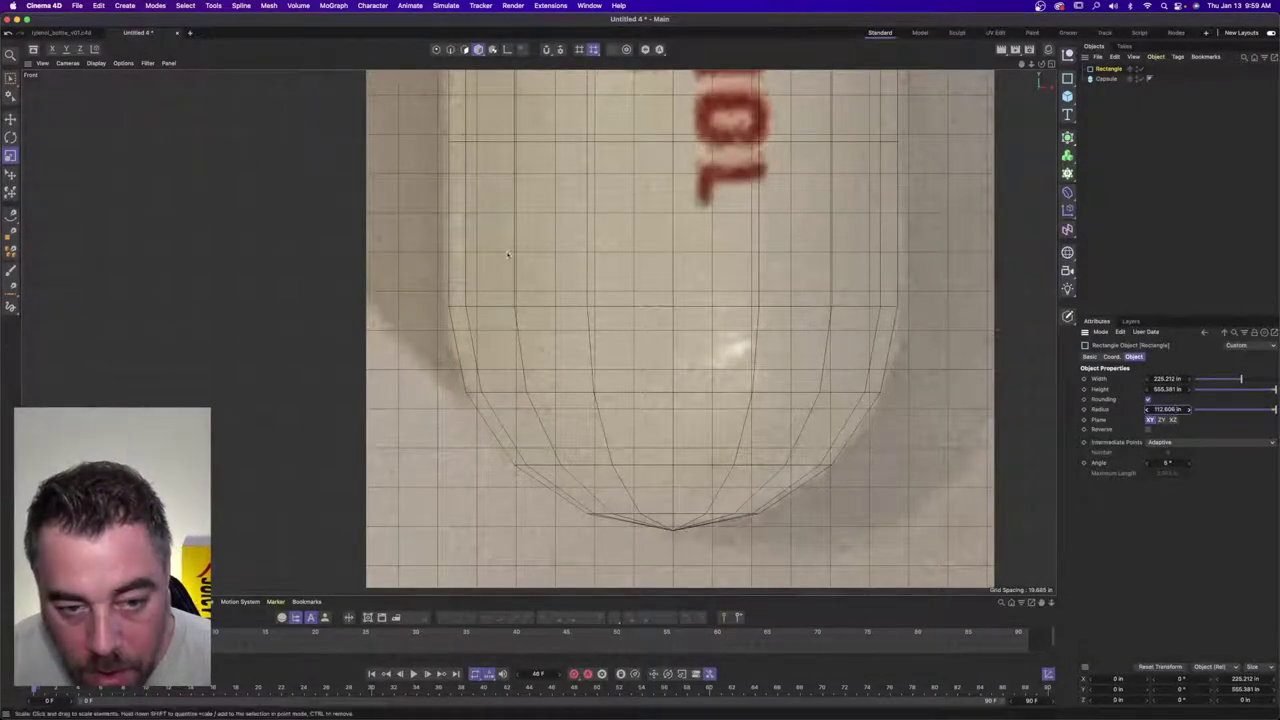
scroll(731, 388, down, 5)
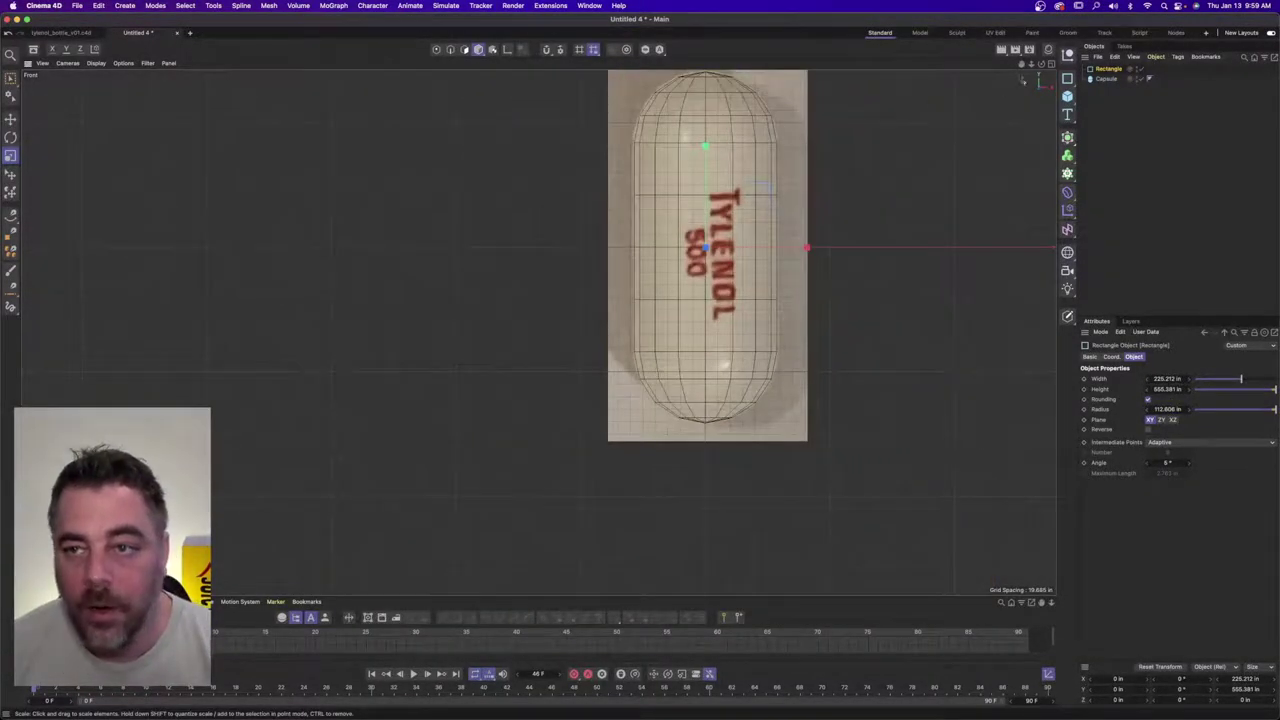
- Add a second Rectangle spline and a Sweep generator in the maximized perspective view
click(1050, 63)
middle_click(474, 126)
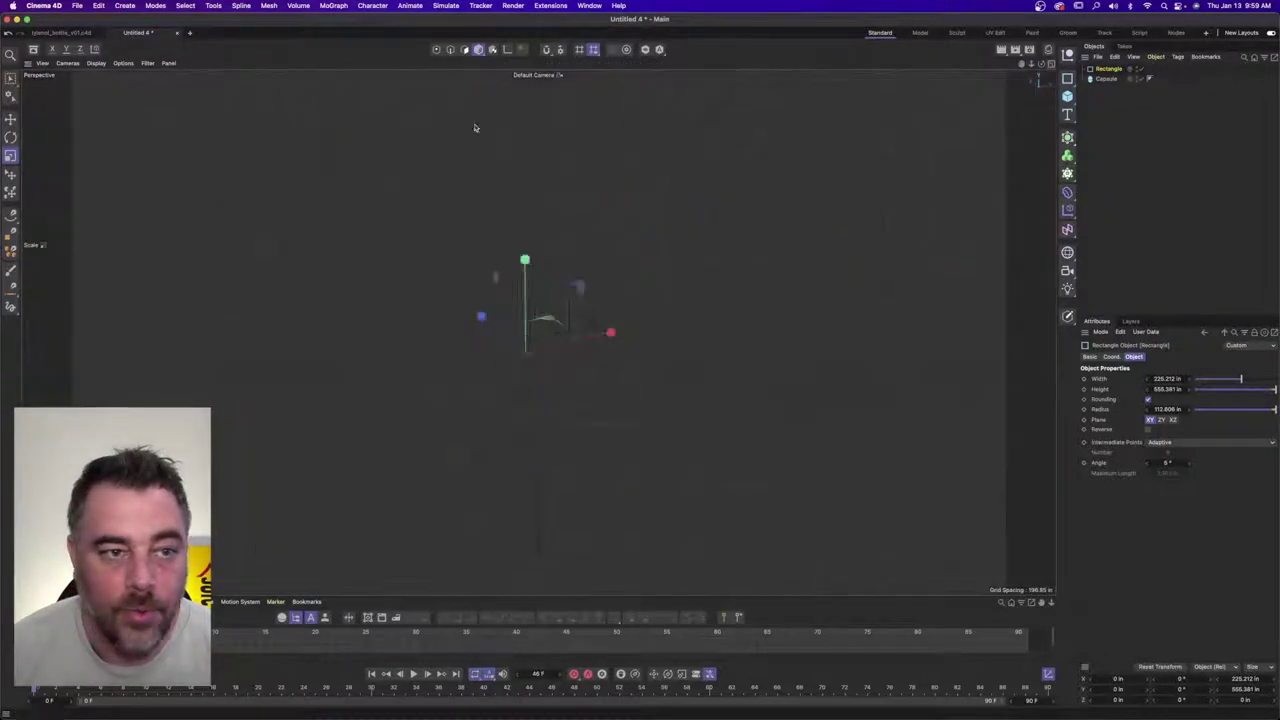
alt+drag(565, 203, 516, 225)
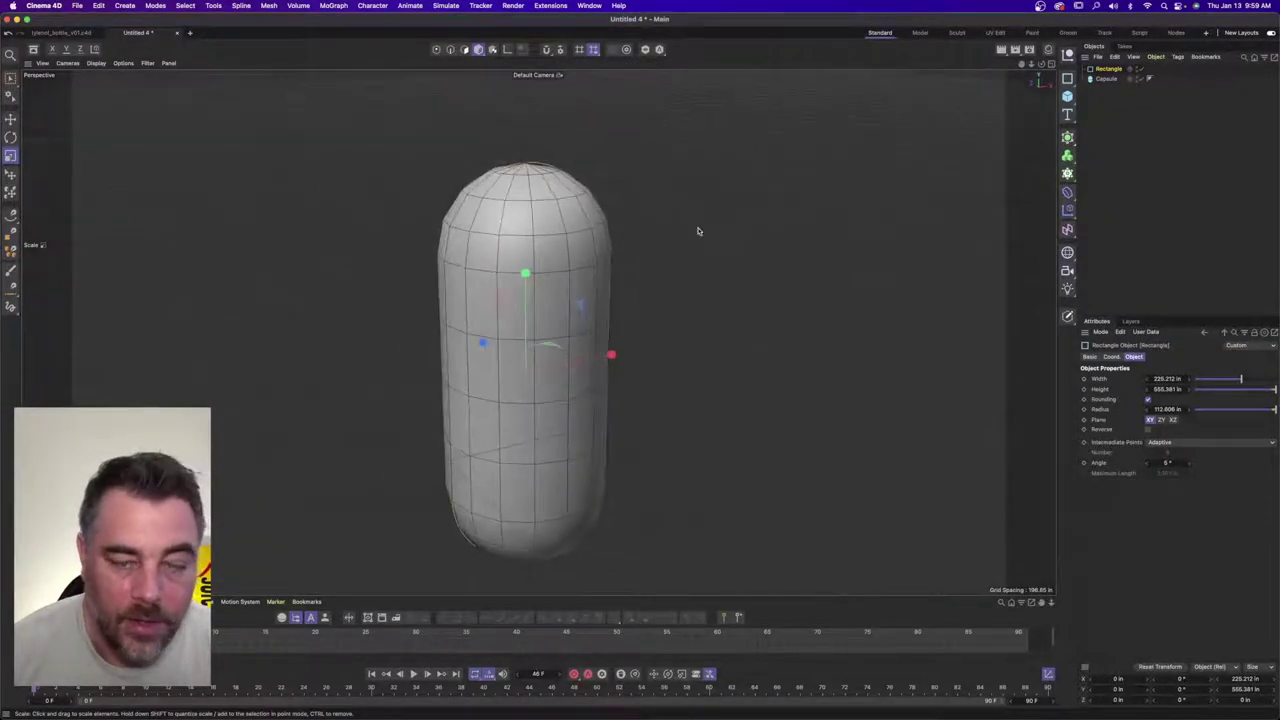
click(1067, 78)
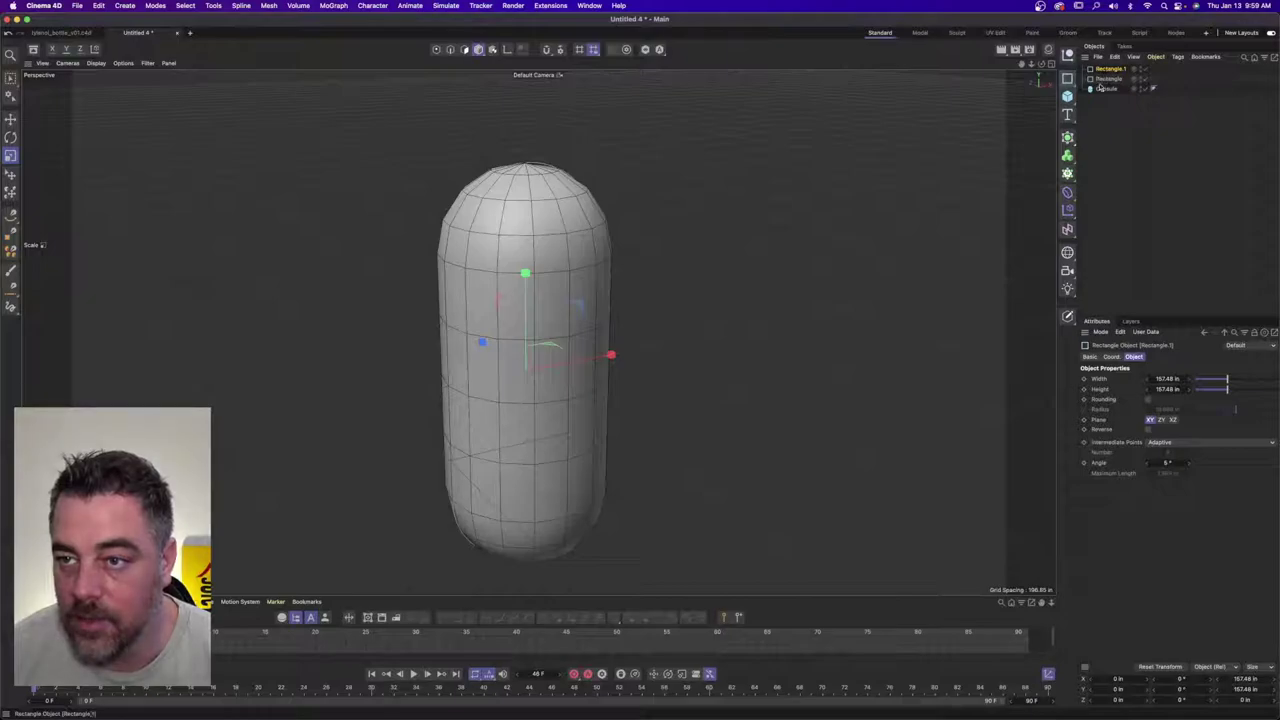
drag(1067, 139, 1205, 191)
- Nest both Rectangle splines under the Sweep, the new one above the rounded one as its profile, and select that profile
click(1108, 88)
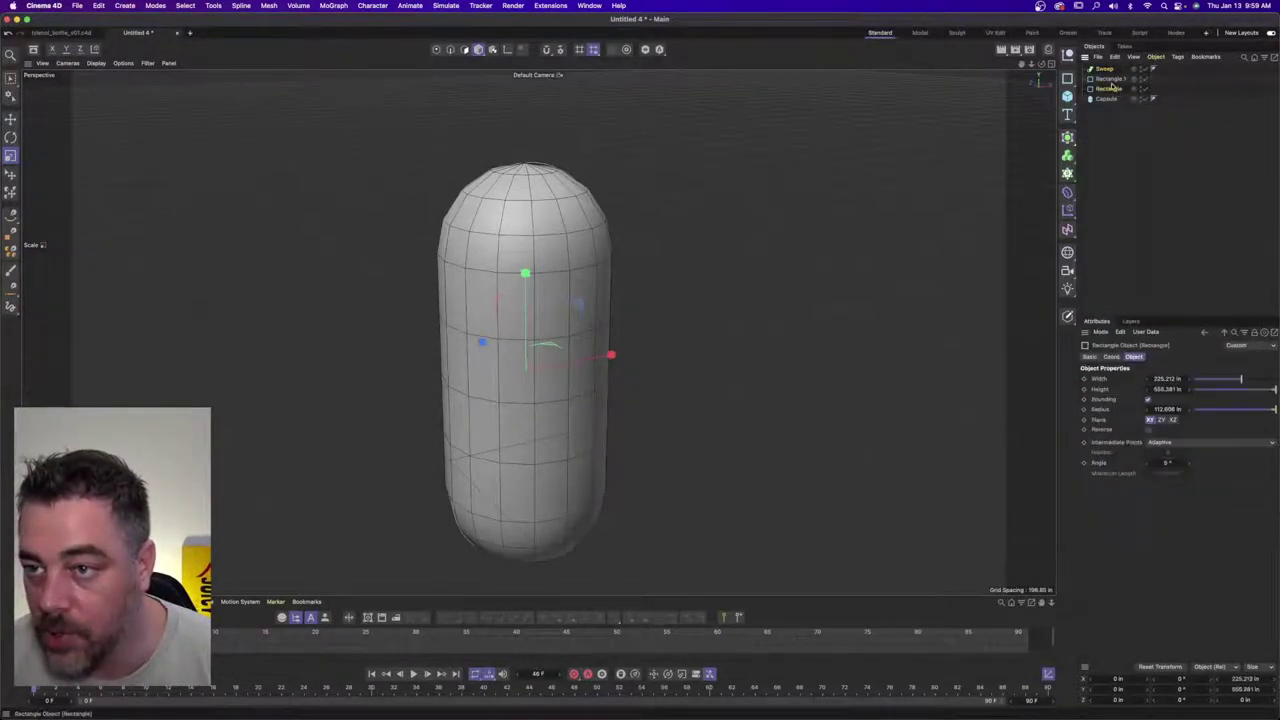
shift+click(1110, 78)
drag(1110, 78, 1108, 69)
click(1115, 82)
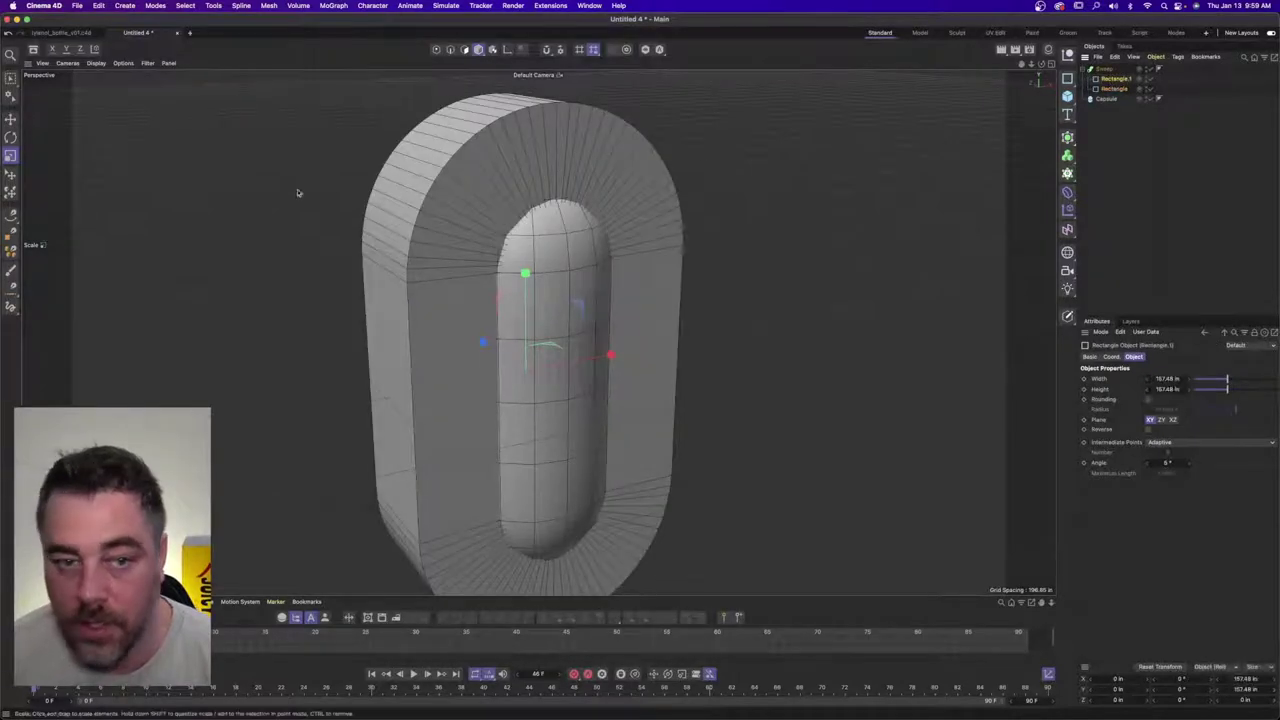
click(11, 154)
drag(306, 235, 247, 270)
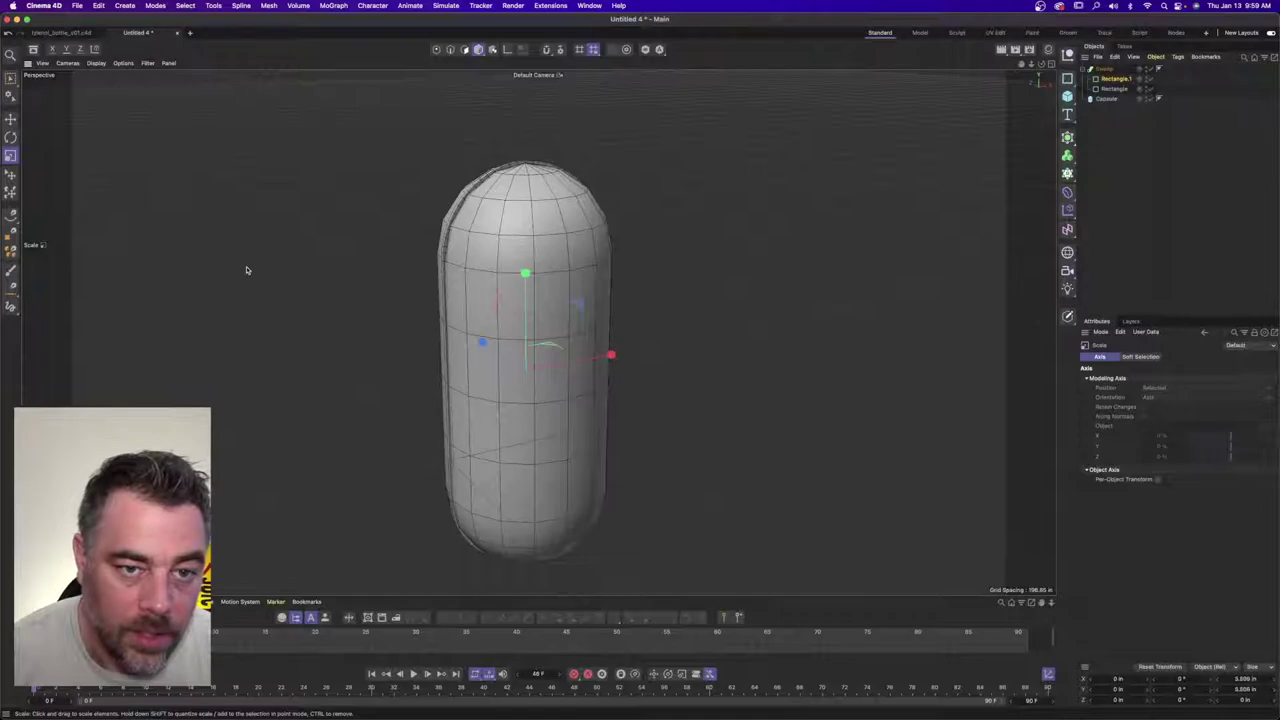
alt+drag(440, 245, 511, 250)
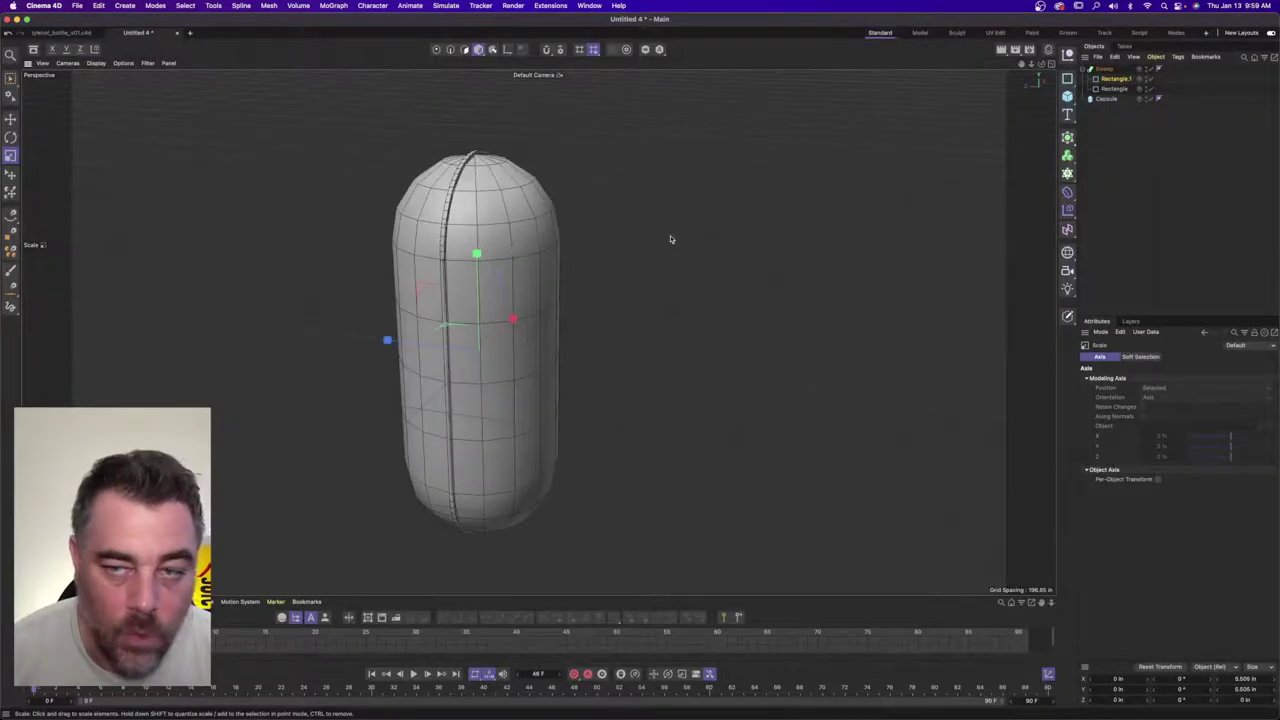
- Widen the band in the Right view by raising the profile Rectangle's height to 67.505 in, judged against the pill photo
click(1052, 63)
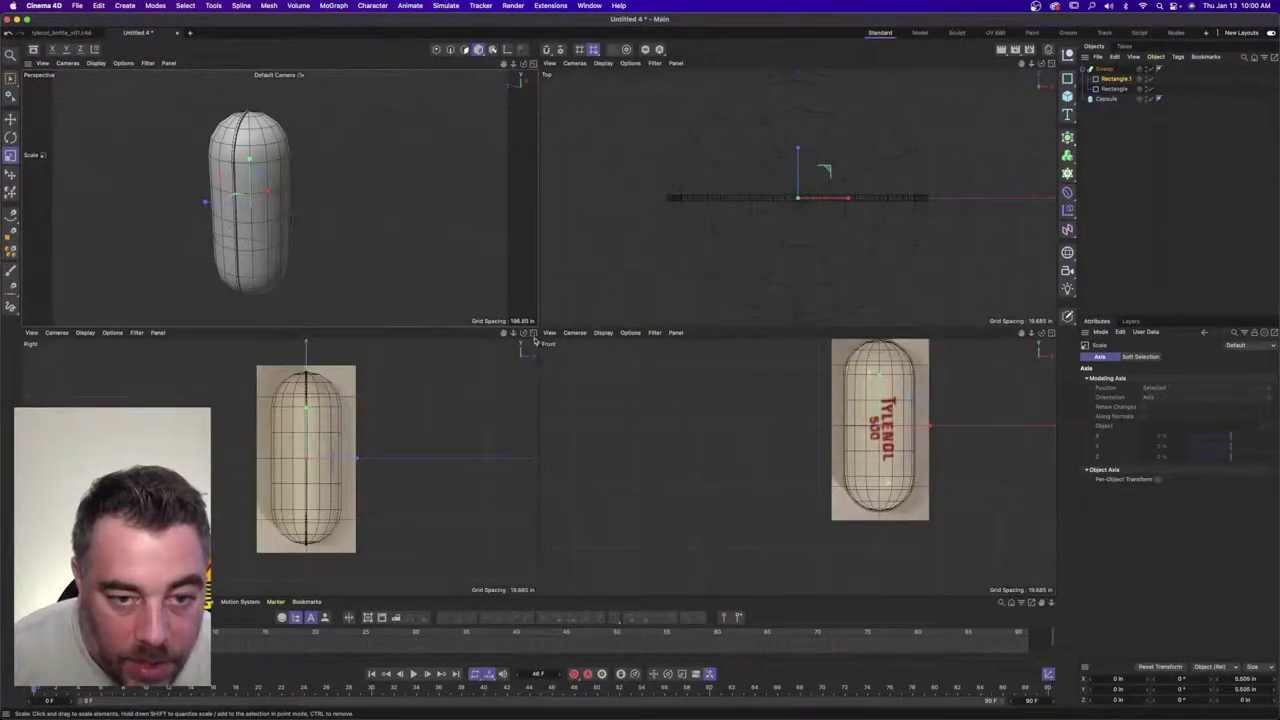
click(533, 333)
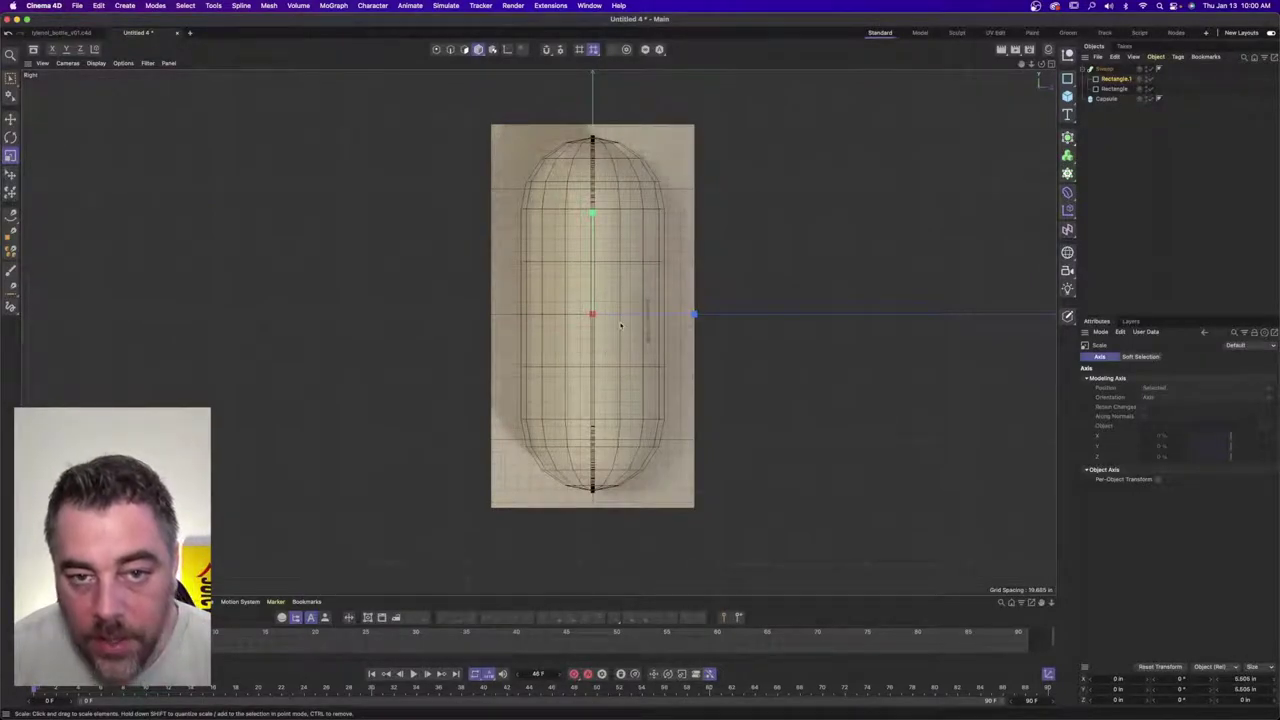
click(1114, 79)
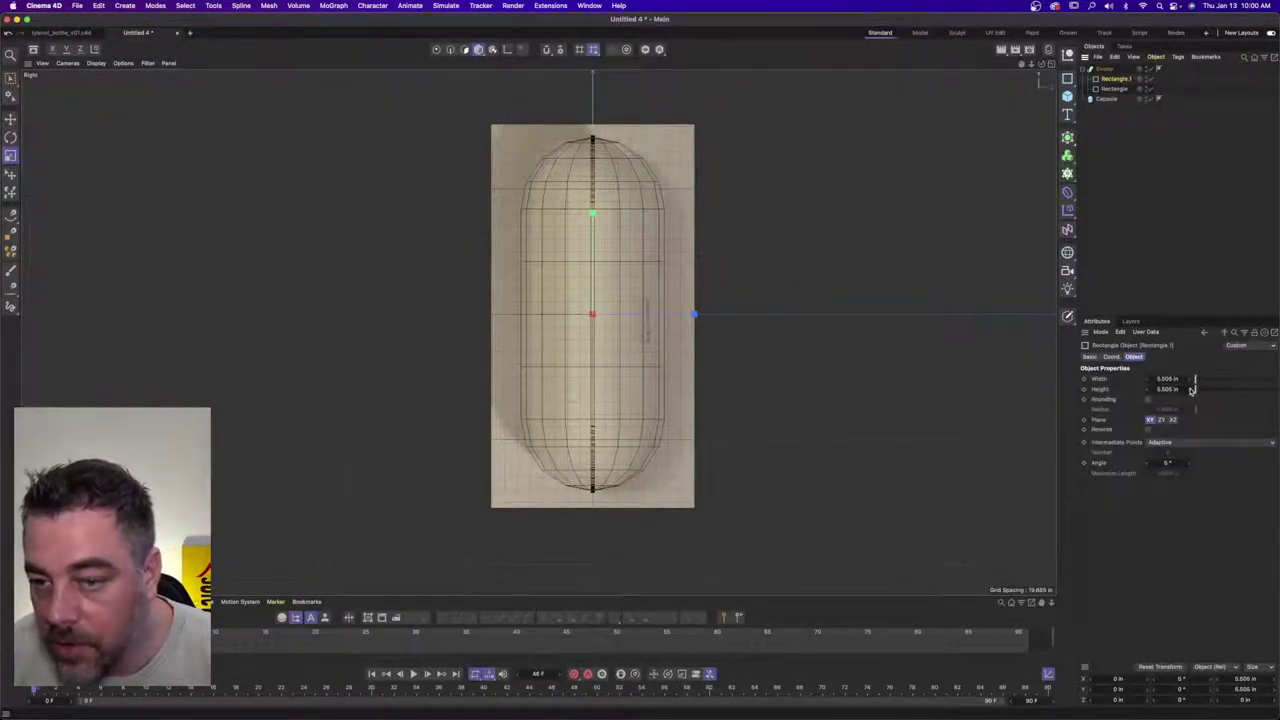
mouse_move(1191, 390)
mouse_down()
mouse_move(1204, 389)
mouse_move(1189, 391)
mouse_up()
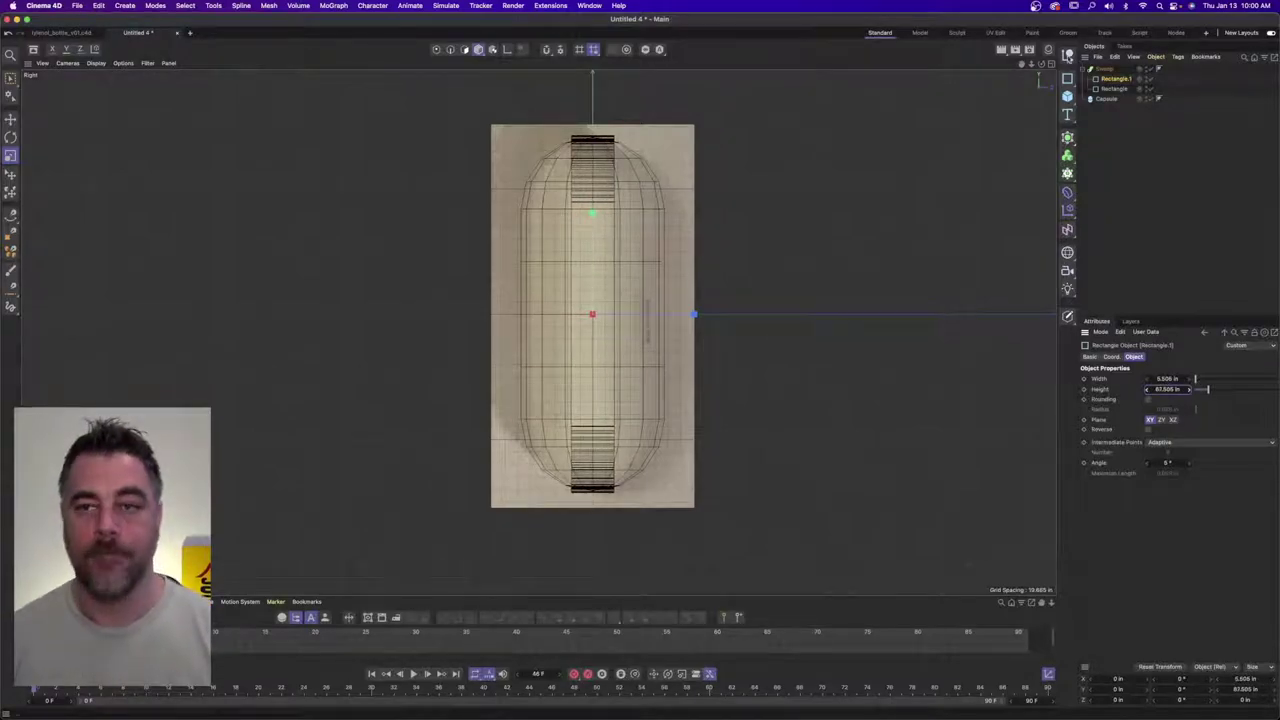
- Thicken the band in the maximized perspective view by raising the profile Rectangle's width to 26.505 in
click(1050, 63)
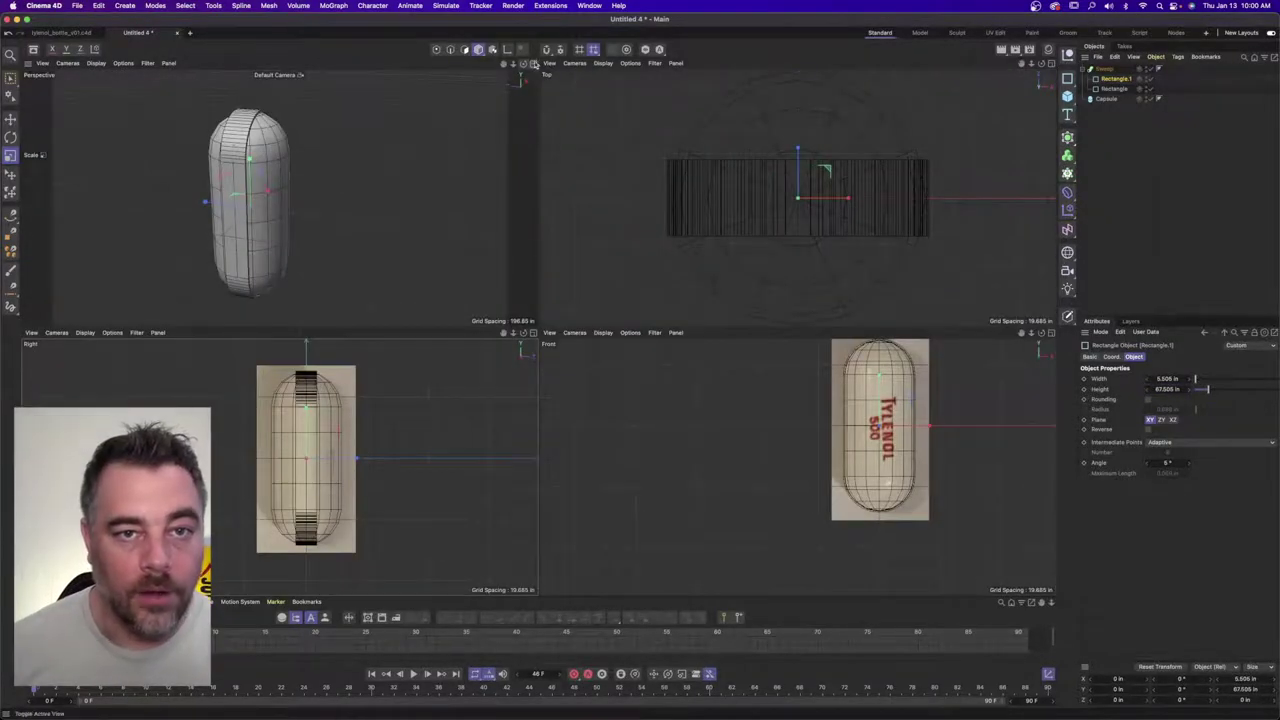
middle_click(476, 100)
alt+drag(589, 200, 574, 174)
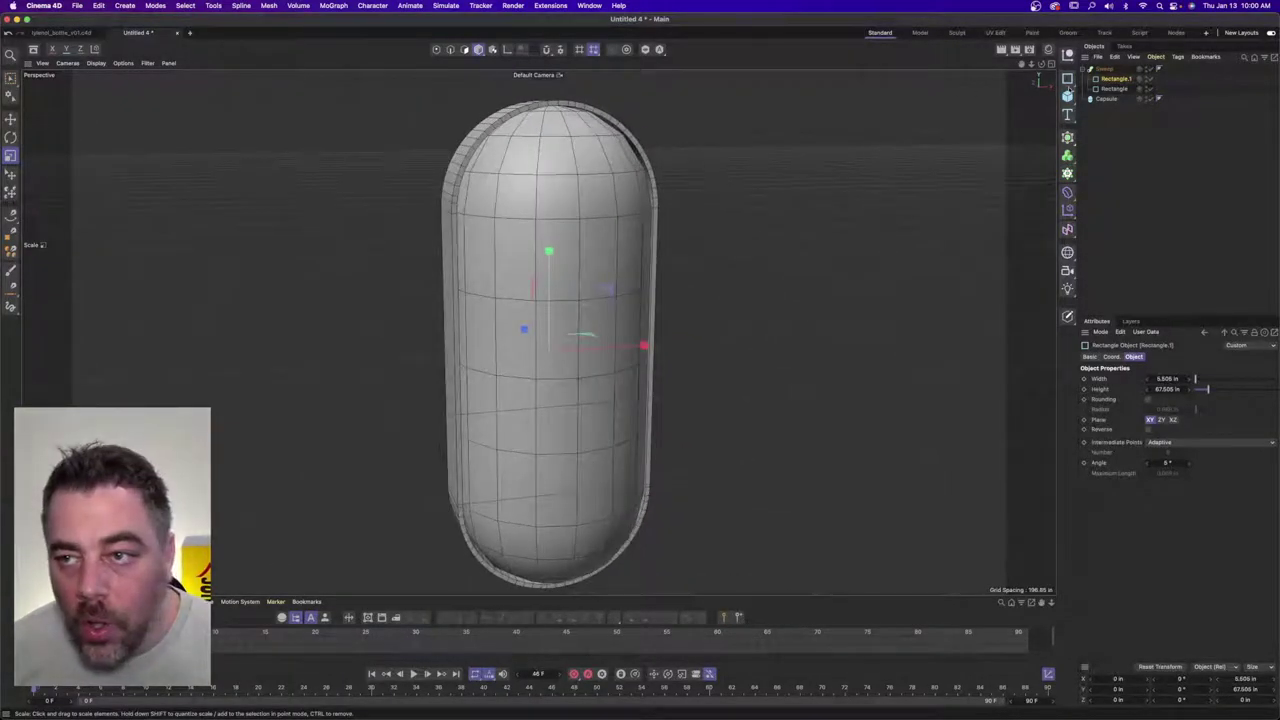
click(1114, 89)
mouse_move(618, 137)
alt+mouse_down()
mouse_move(633, 136)
mouse_move(617, 145)
alt+mouse_up()
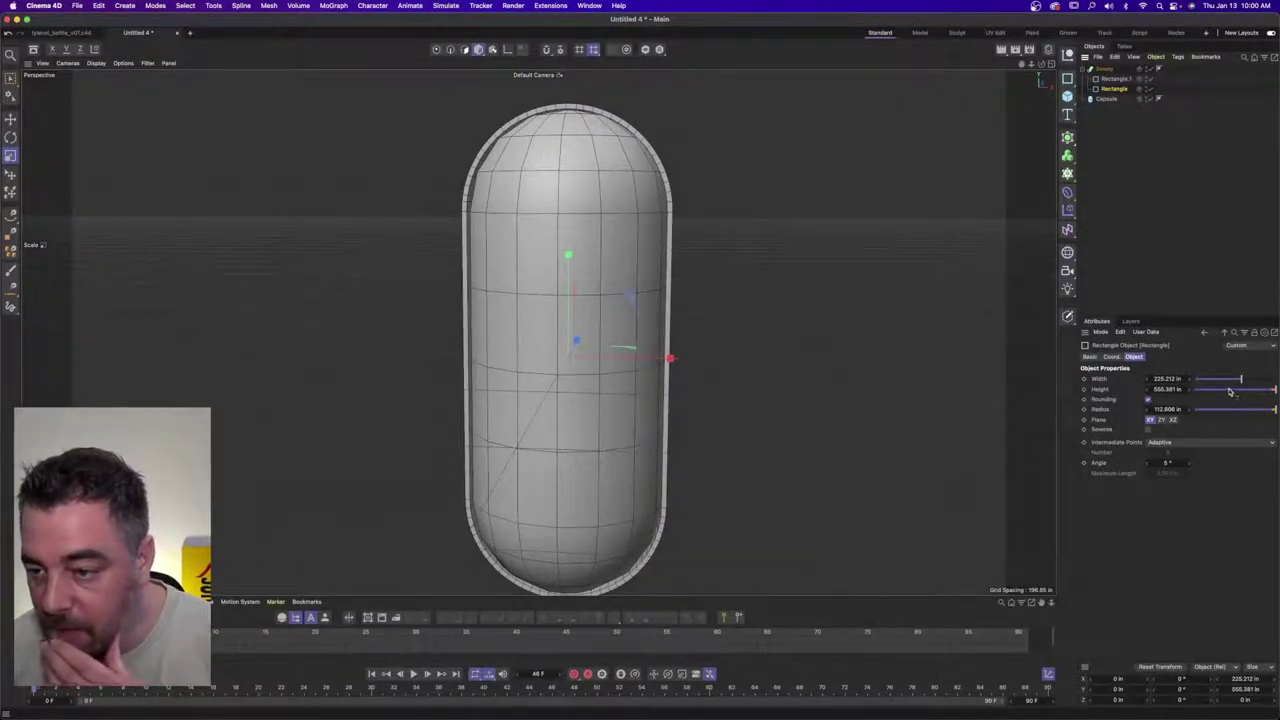
click(1114, 79)
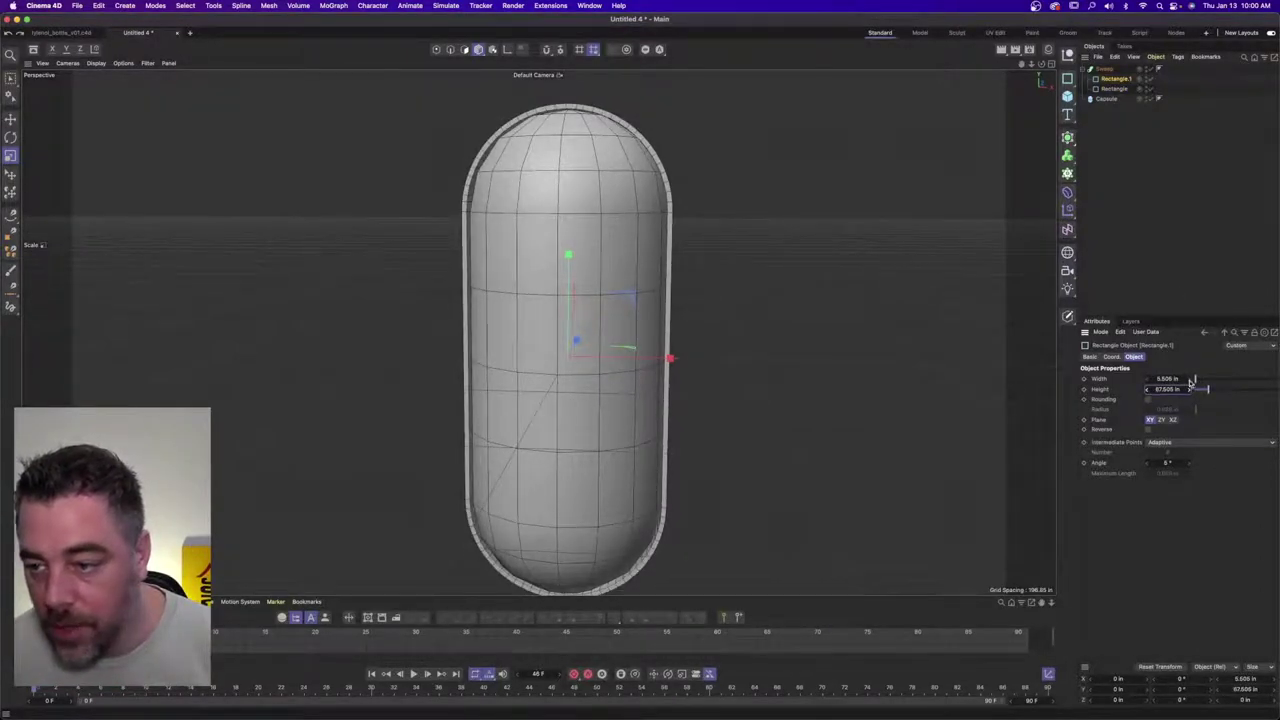
drag(1190, 382, 1189, 381)
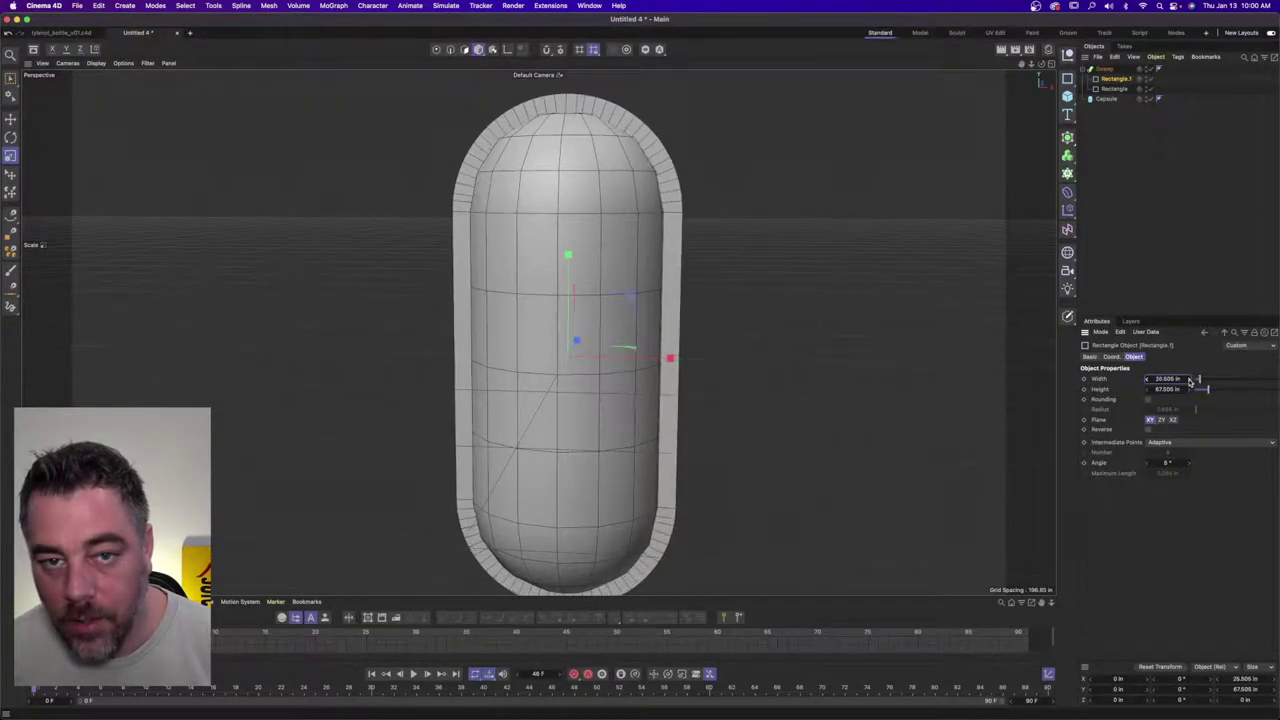
- Scale the rounded path Rectangle down uniformly to about 214 by 528 in so the band hugs the Capsule
click(1116, 89)
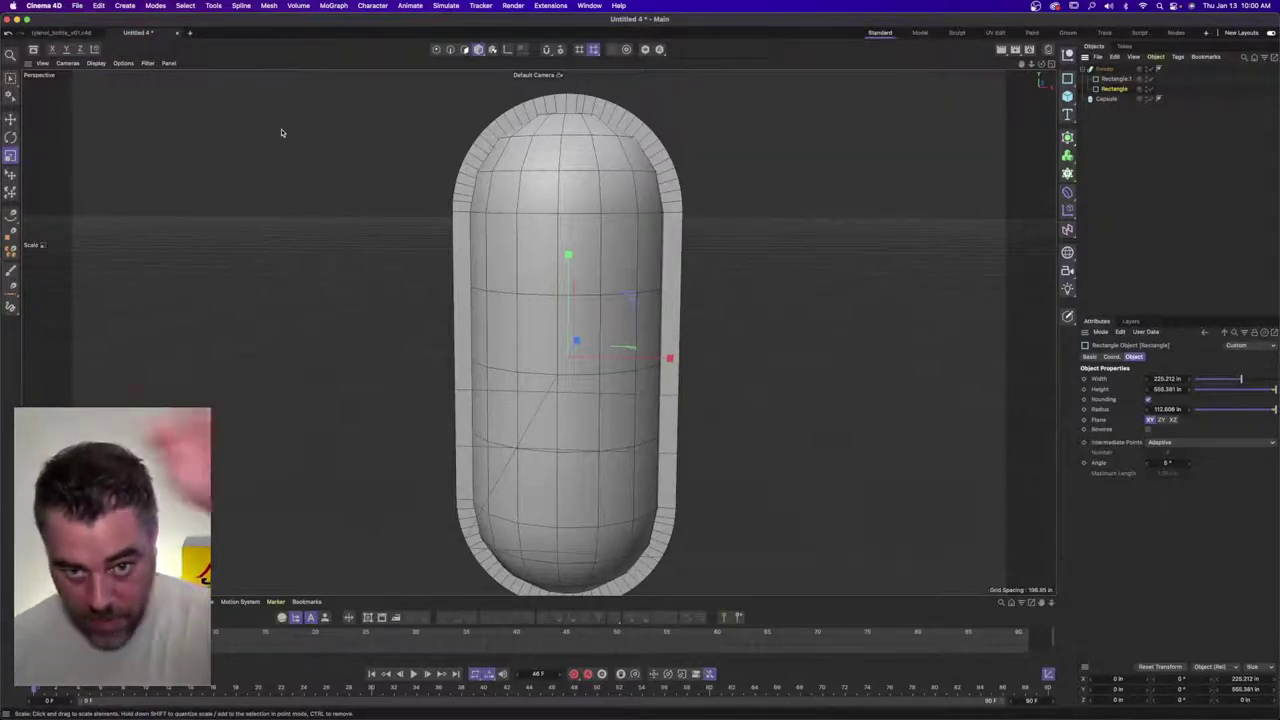
click(10, 155)
alt+drag(578, 209, 627, 205)
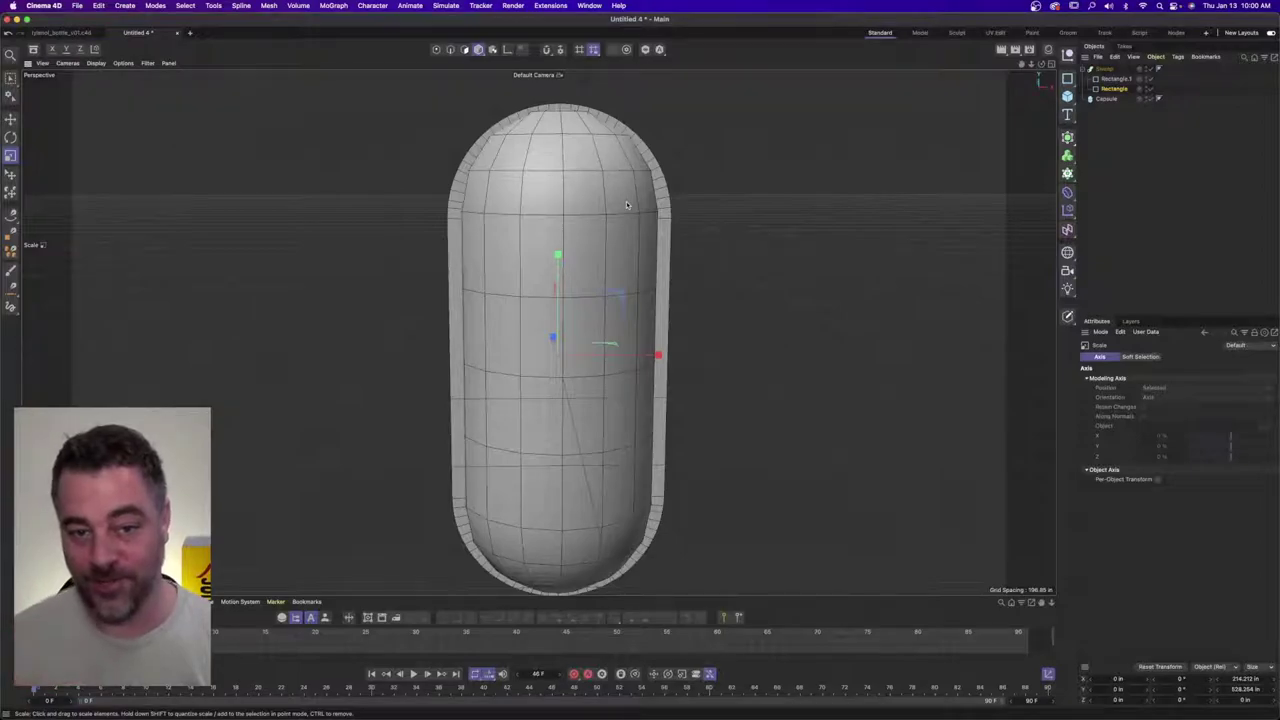
- Examine the fit of the band around the Capsule from the front and side, including the gaps at both ends
alt+drag(619, 247, 588, 232)
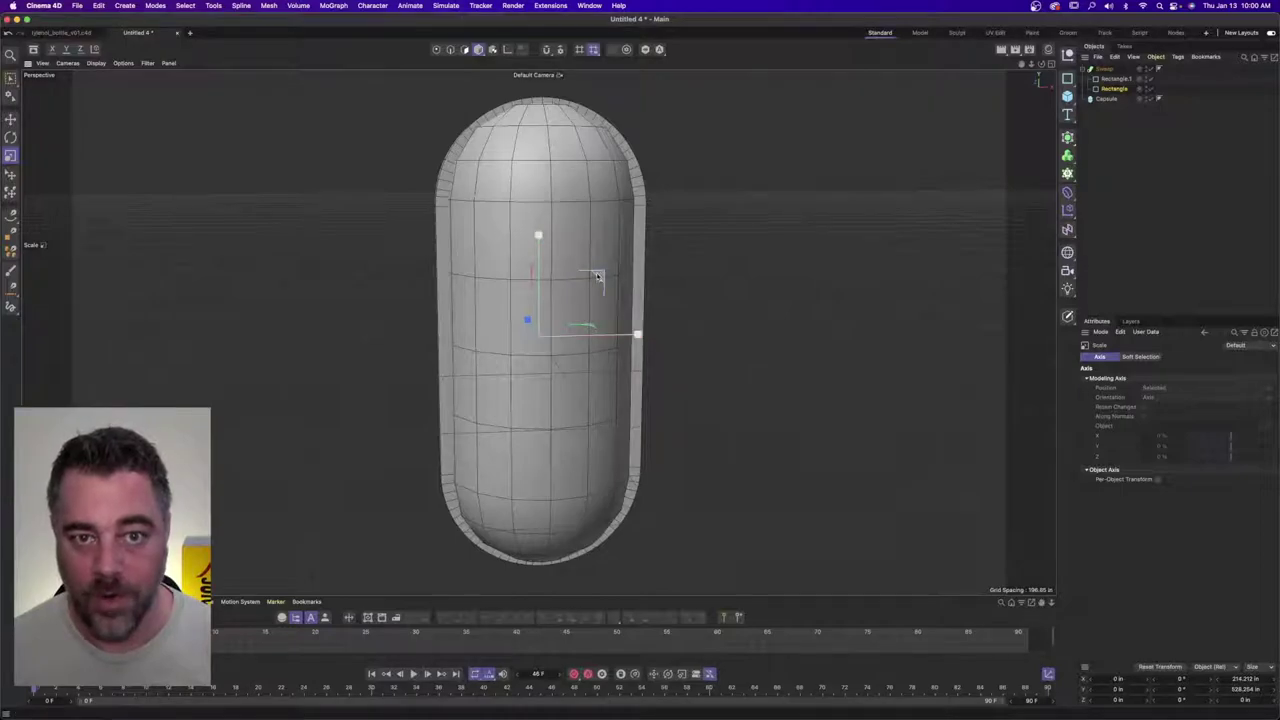
alt+drag(581, 268, 567, 233)
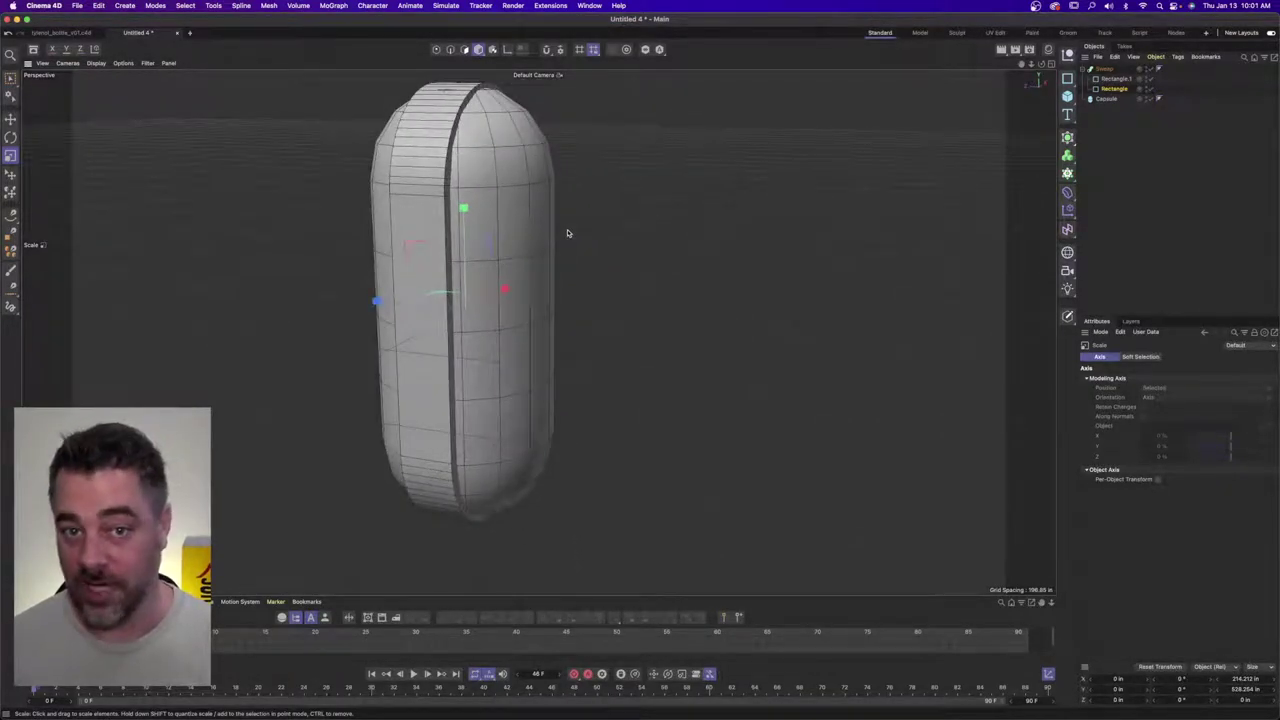
alt+drag(475, 245, 514, 244)
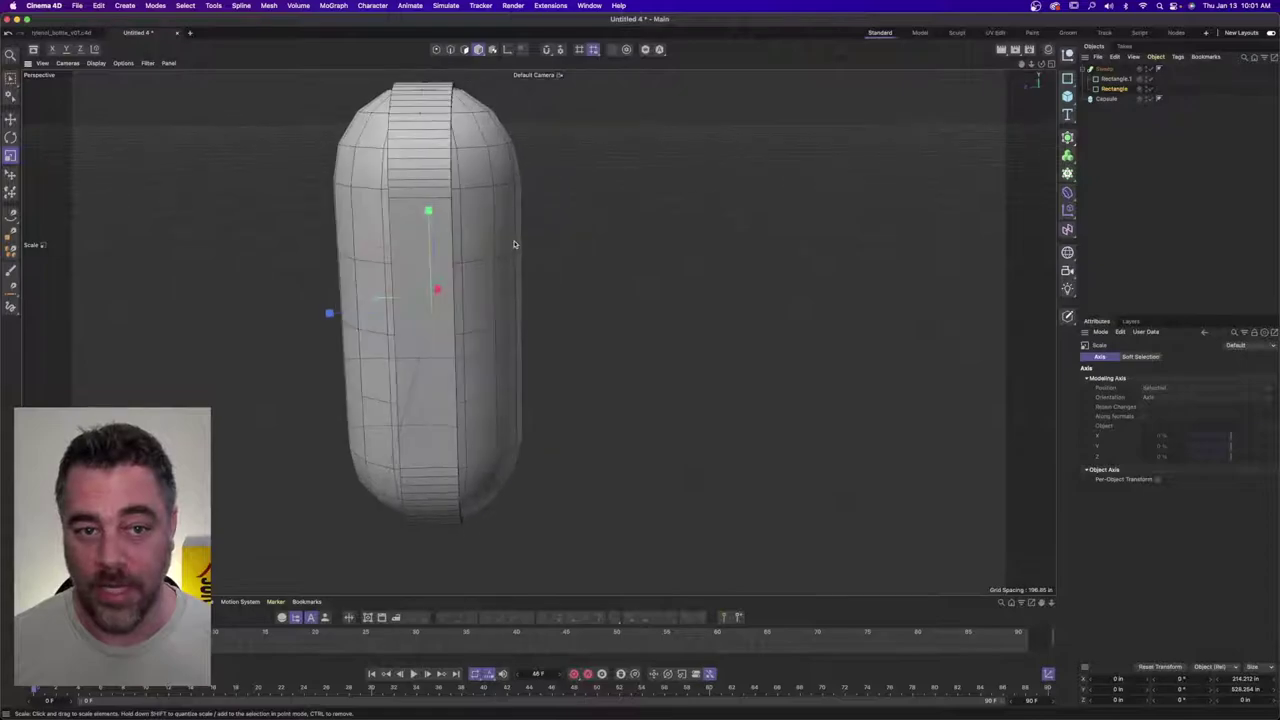
alt+right_drag(515, 244, 537, 250)
alt+drag(537, 250, 560, 216)
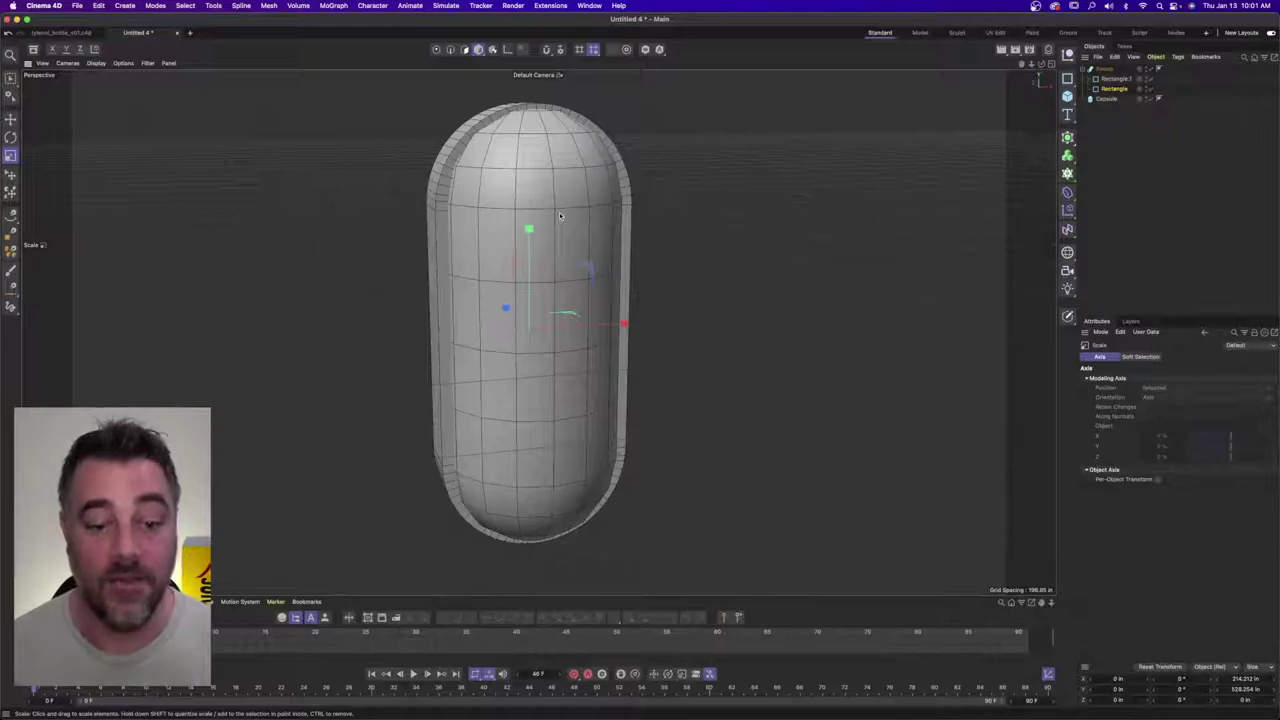
scroll(569, 216, up, 2)
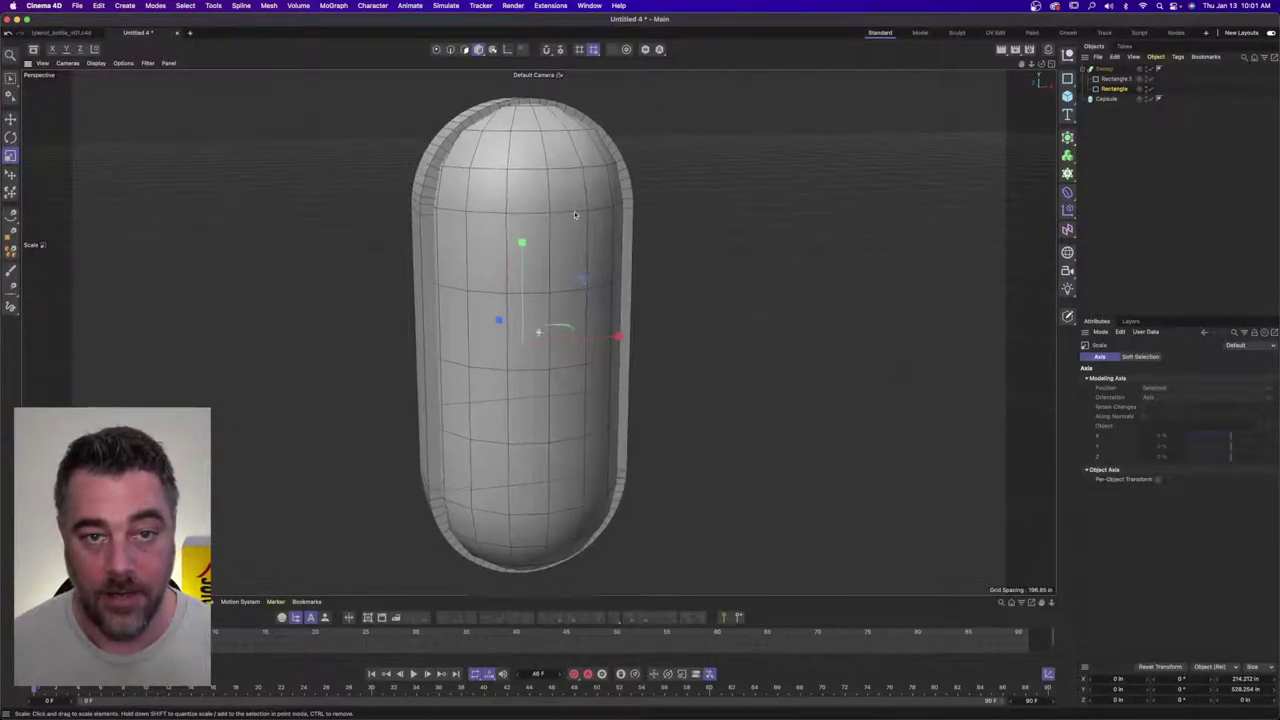
alt+drag(575, 216, 548, 207)
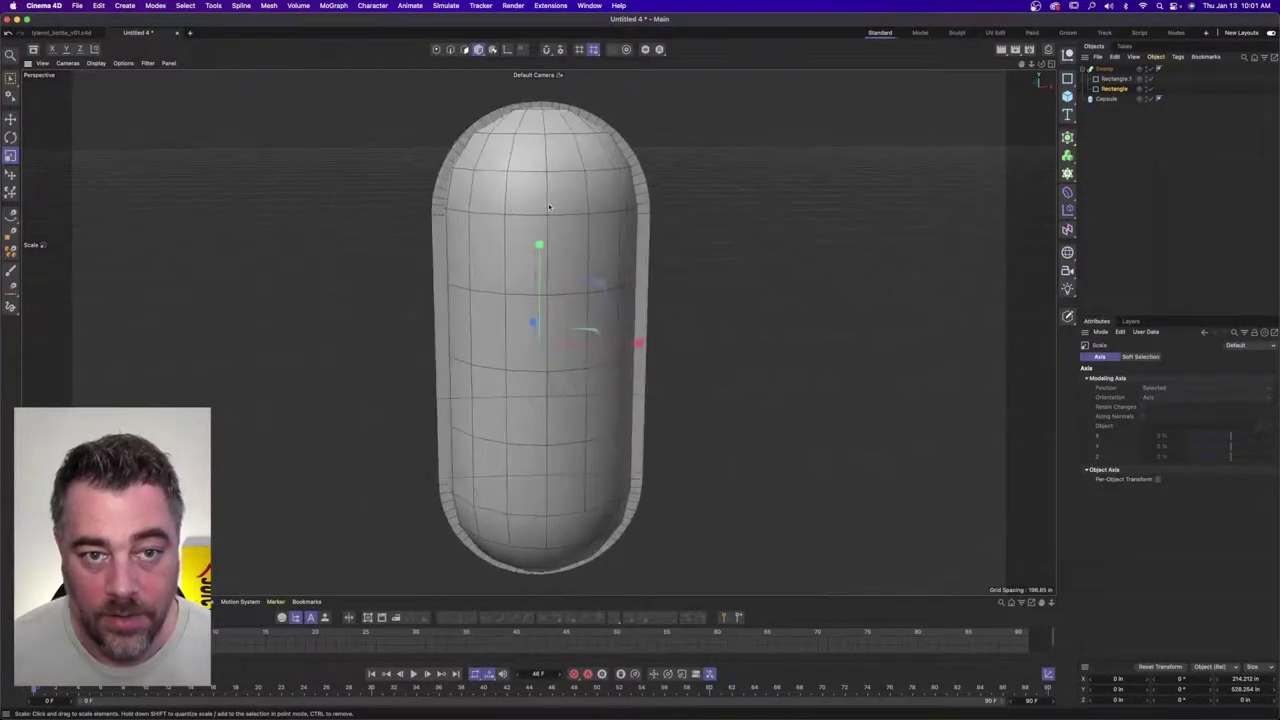
alt+drag(572, 152, 544, 119)
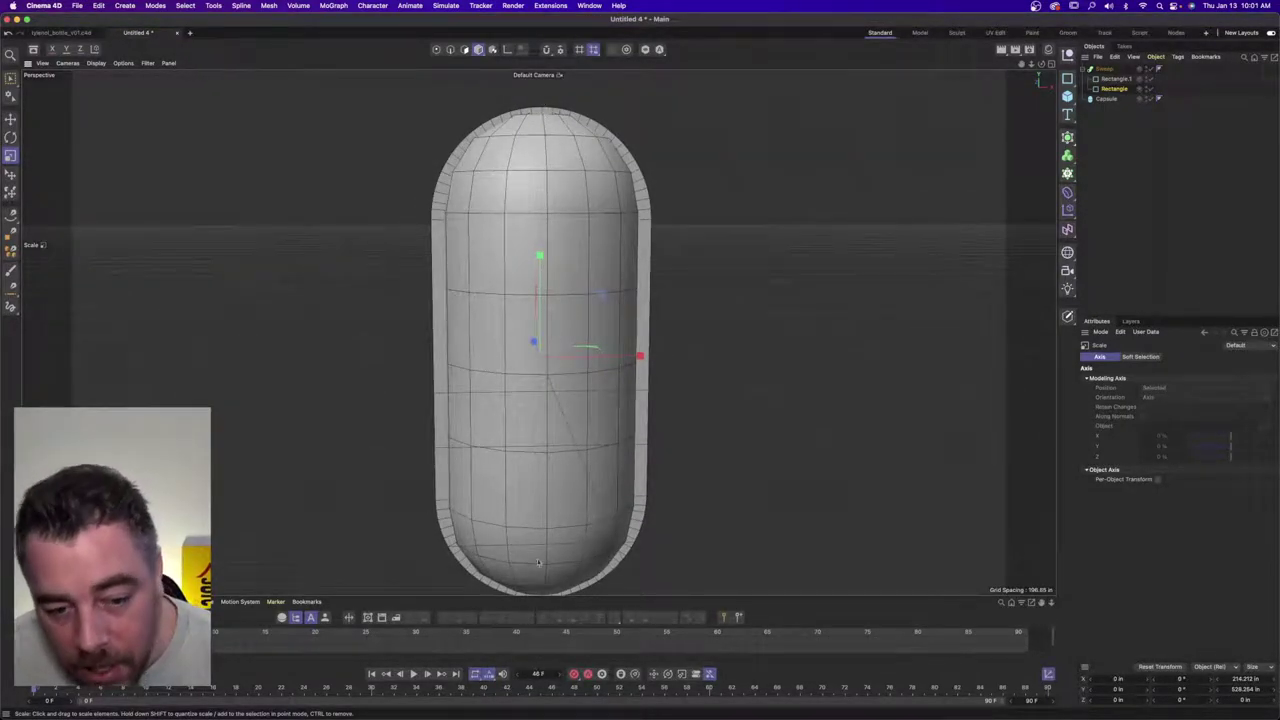
- Make the rounded path Rectangle editable and scale it non-uniformly to about 207 by 532 in to fit the Capsule
mouse_move(536, 421)
mouse_down()
mouse_move(546, 403)
mouse_move(535, 404)
mouse_up()
click(1112, 88)
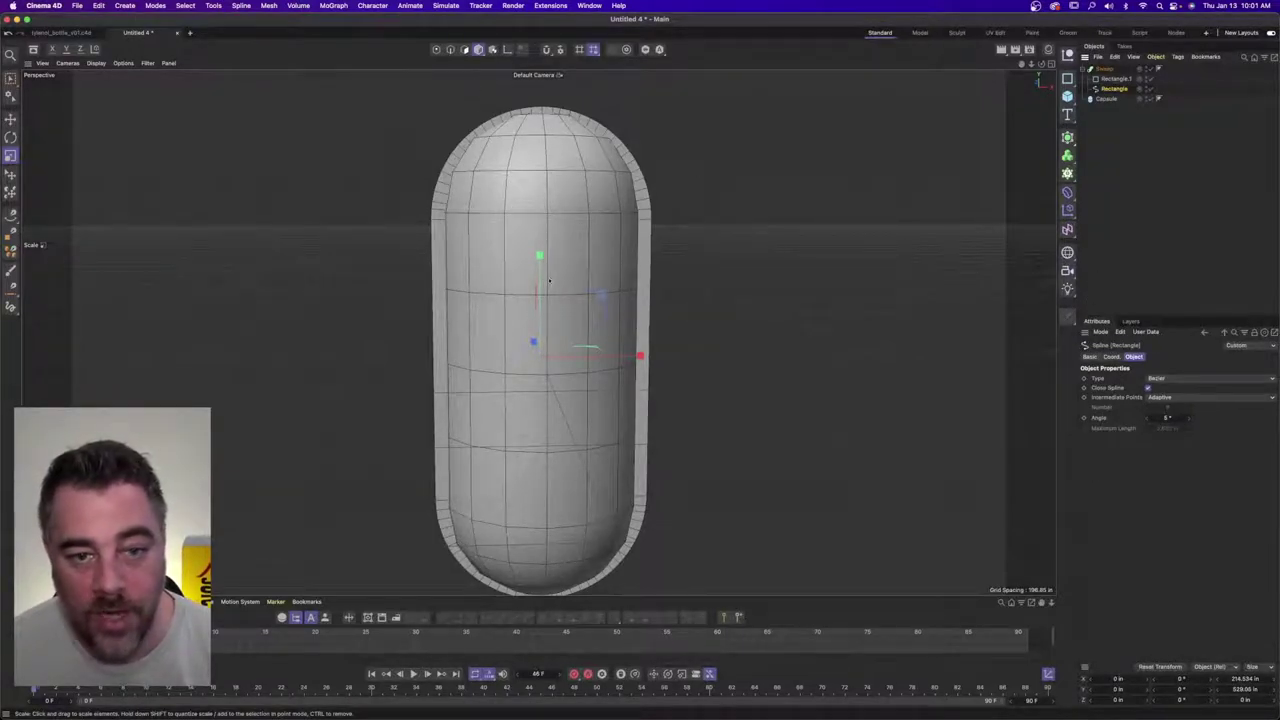
drag(537, 252, 537, 260)
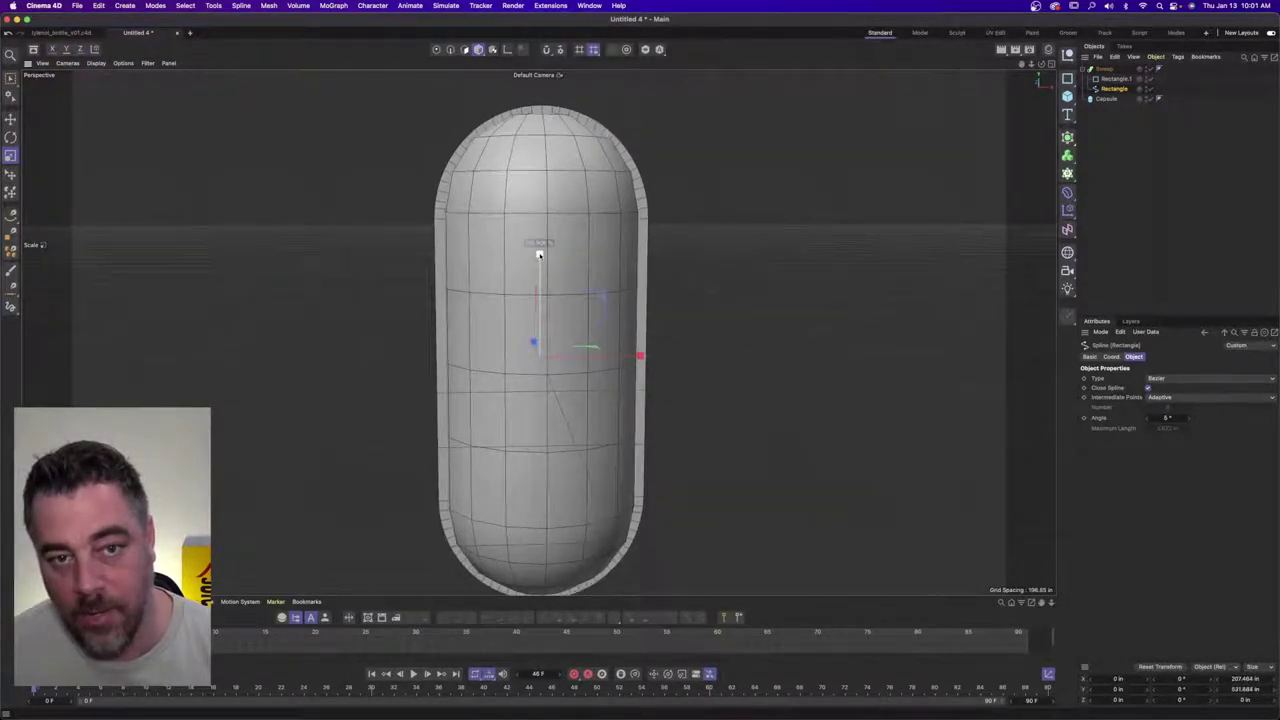
- Enable Rounding on the profile Rectangle, try a 13.25 in radius, and set the radius to 5 in
alt+drag(649, 251, 697, 261)
alt+right_drag(683, 263, 600, 263)
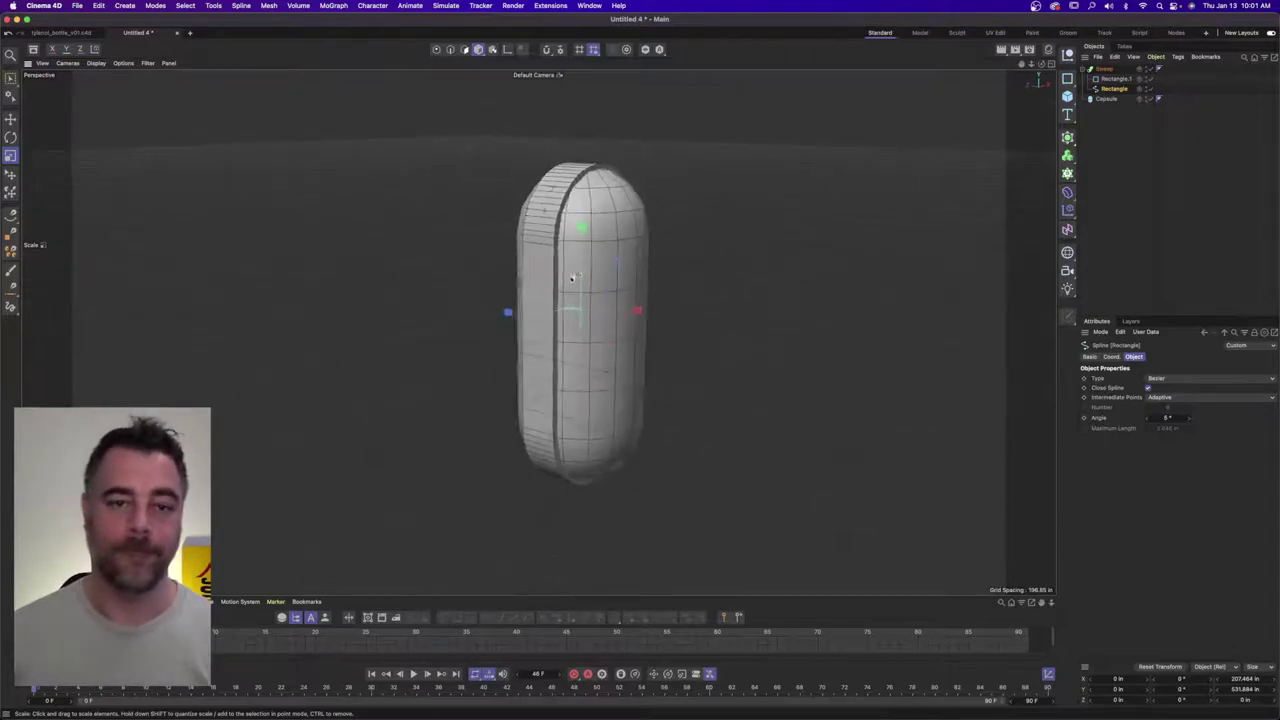
alt+drag(600, 263, 580, 260)
alt+right_drag(626, 240, 669, 220)
click(1116, 78)
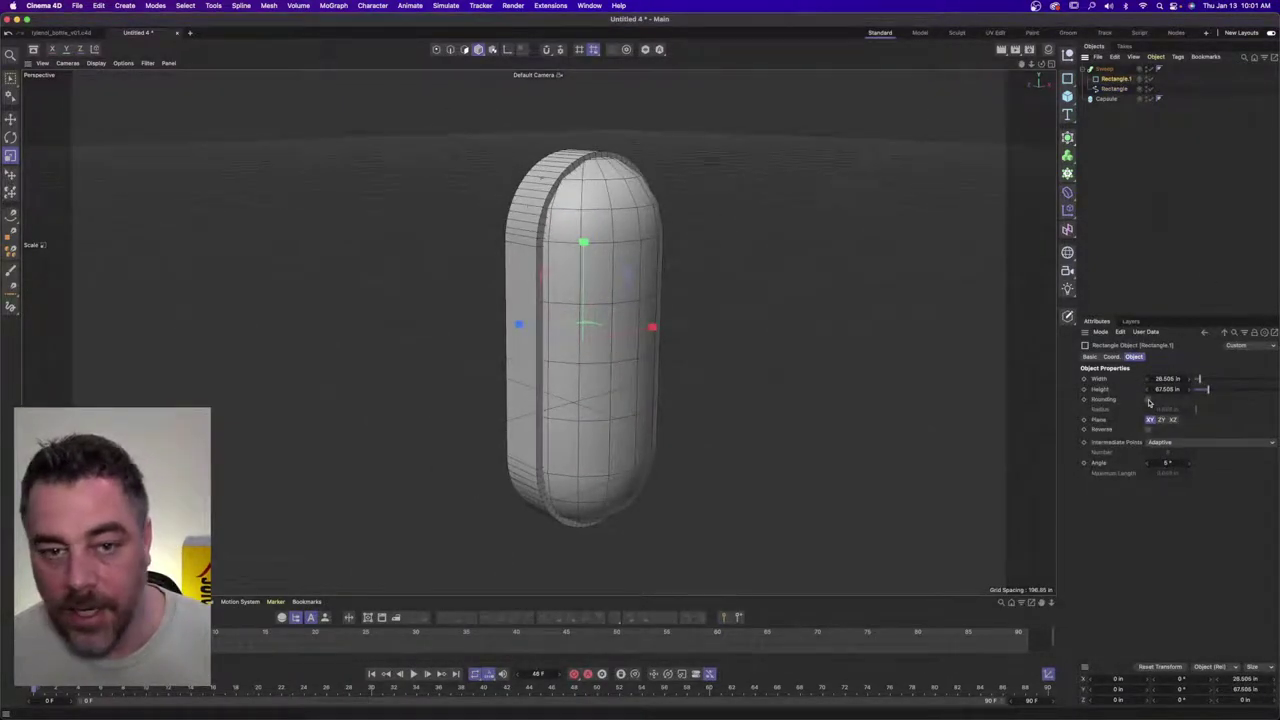
click(1148, 400)
double_click(1170, 409)
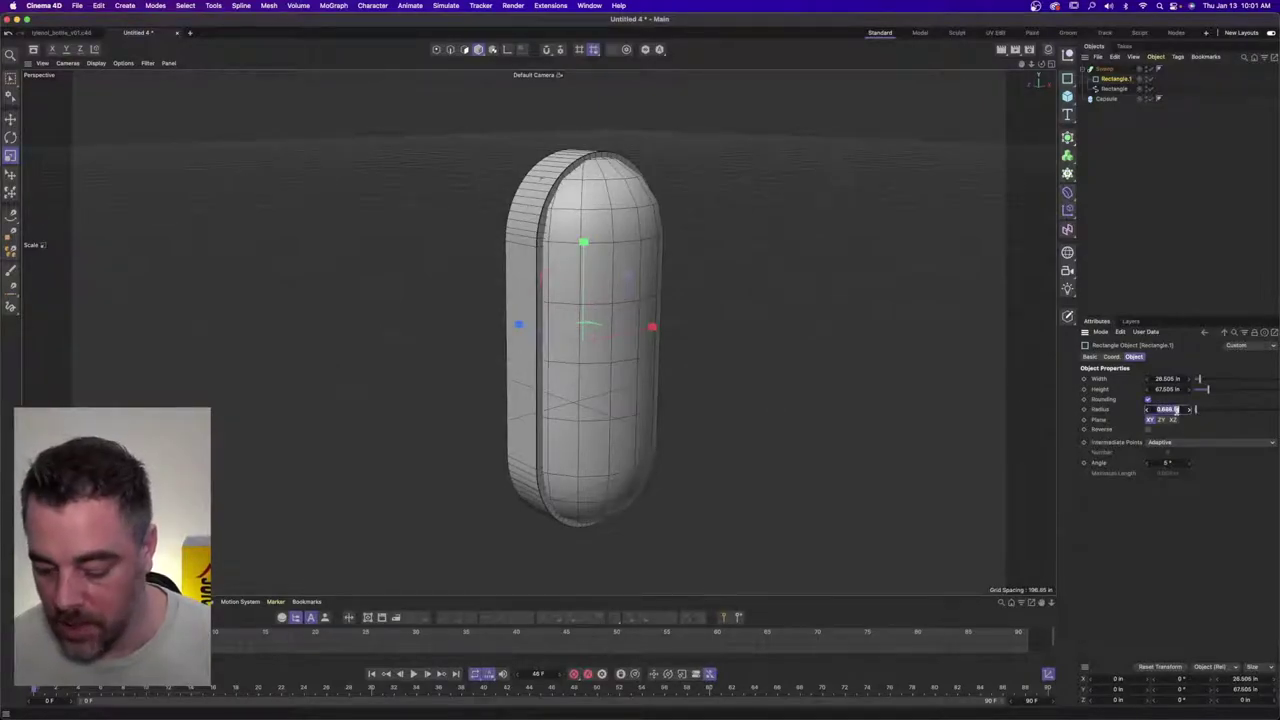
text(13.25)
key(Return)
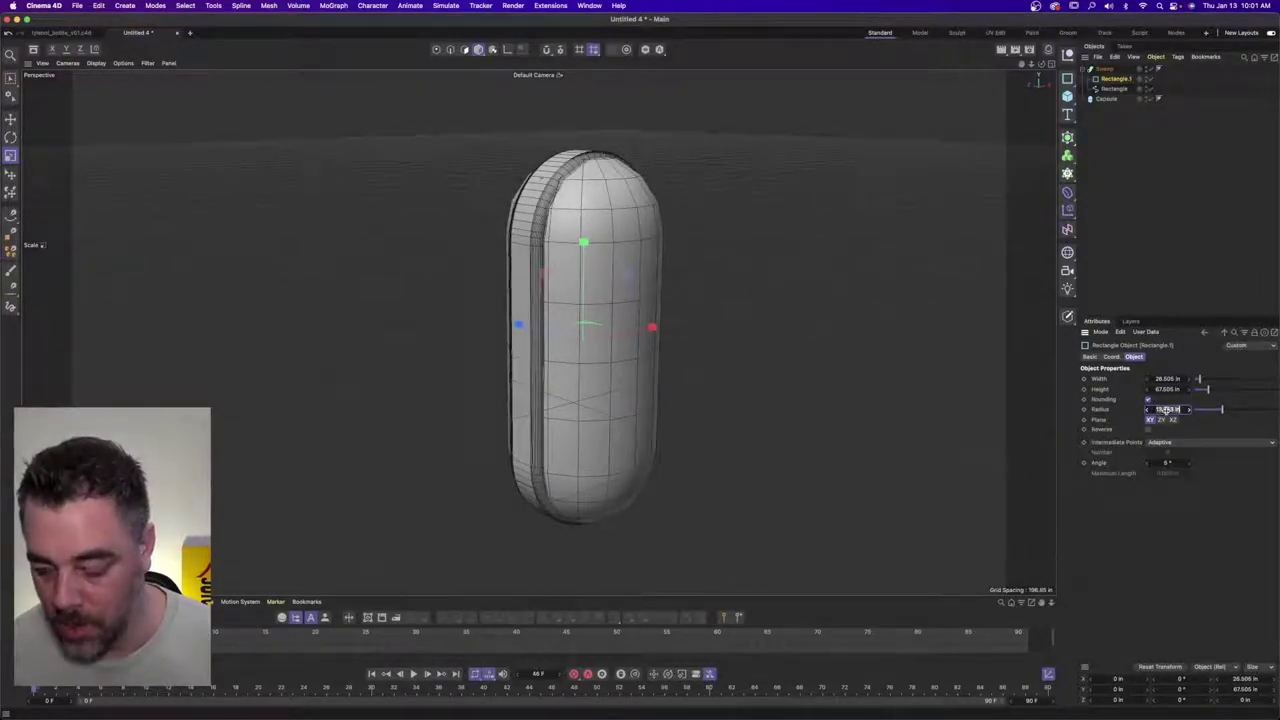
text(5)
key(Return)
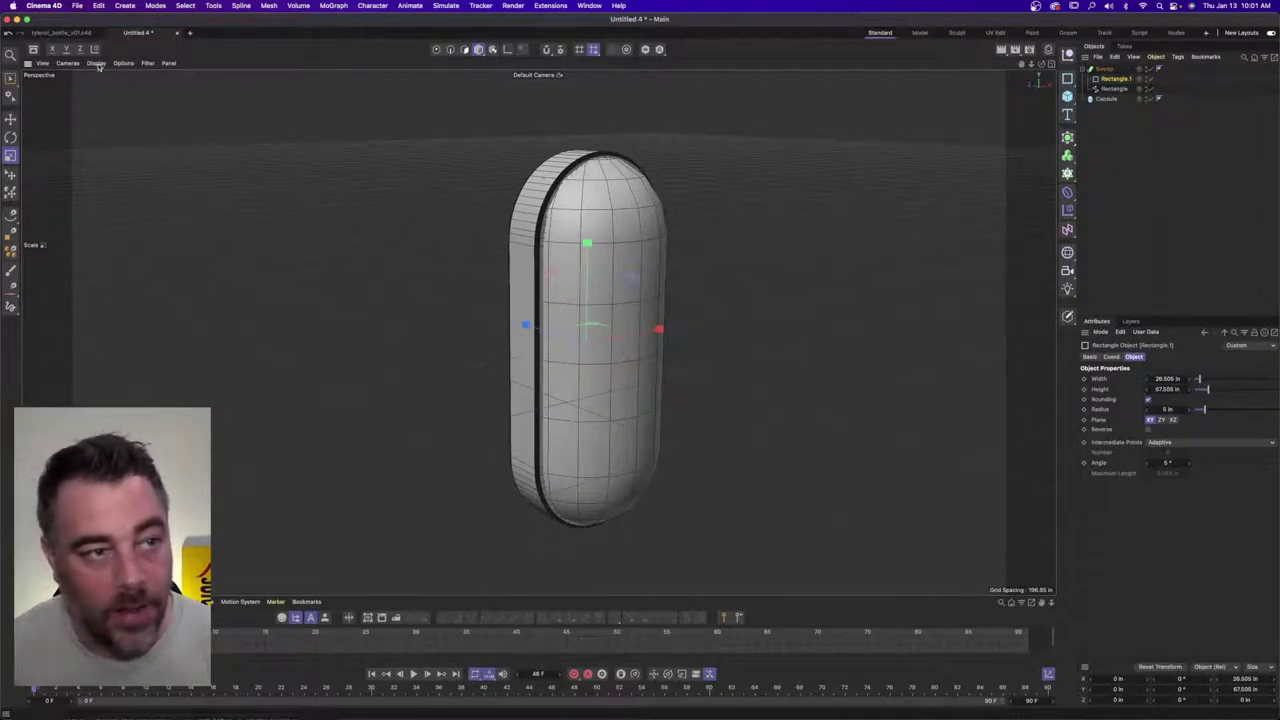
- Switch the perspective view to smooth shading without mesh lines and inspect the pill from several sides and distances
click(96, 63)
click(107, 82)
scroll(618, 203, down, 3)
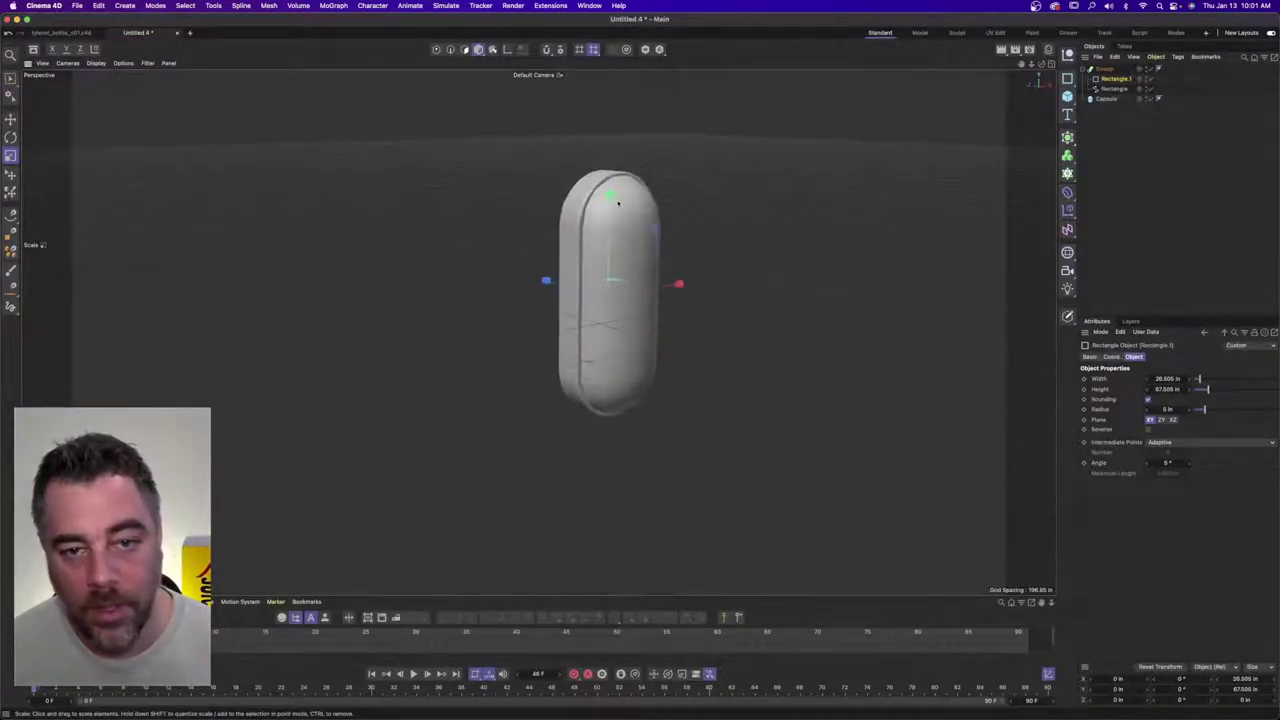
alt+drag(618, 203, 400, 208)
alt+right_drag(640, 234, 549, 234)
alt+drag(549, 234, 683, 243)
alt+right_drag(642, 235, 449, 227)
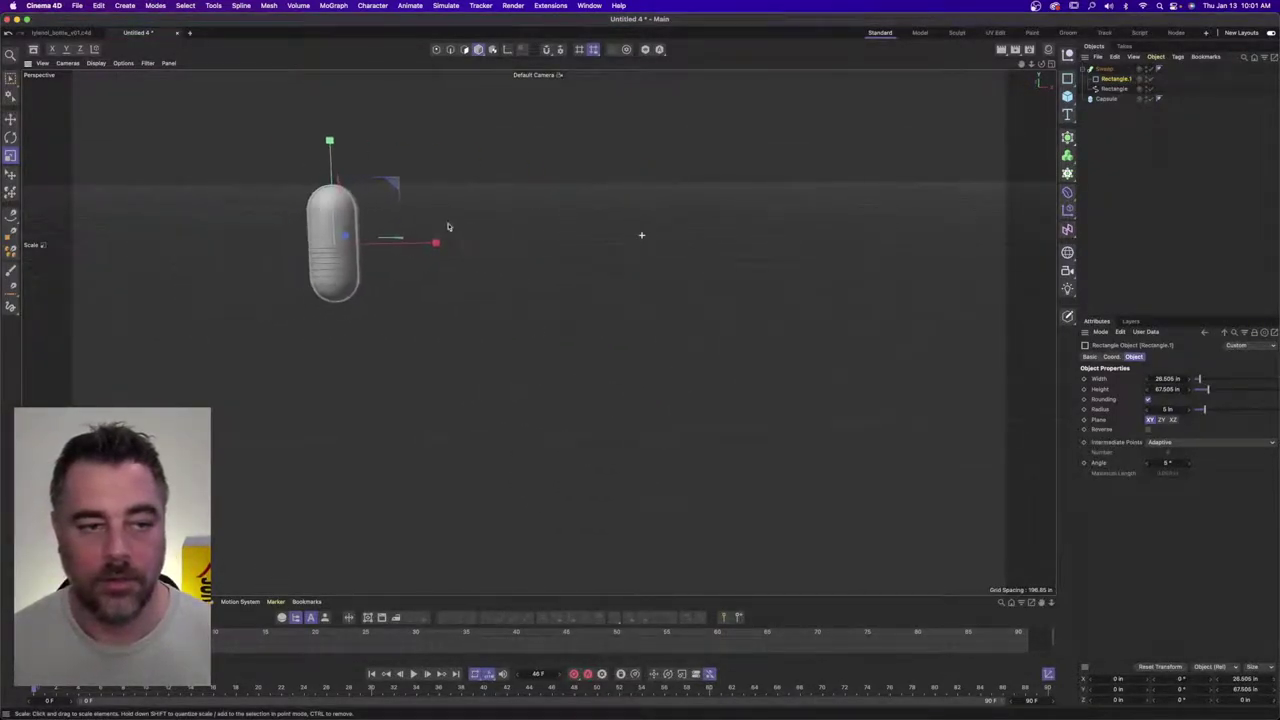
alt+drag(447, 227, 355, 232)
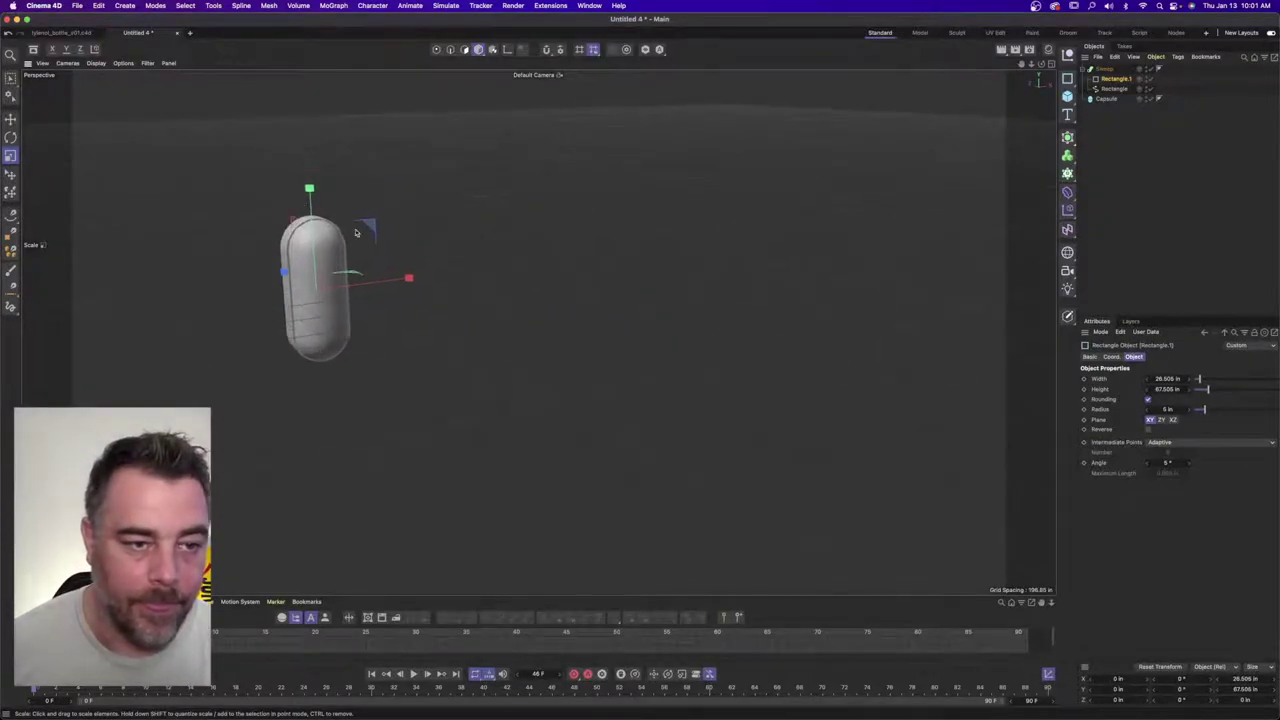
alt+middle_drag(570, 247, 849, 261)
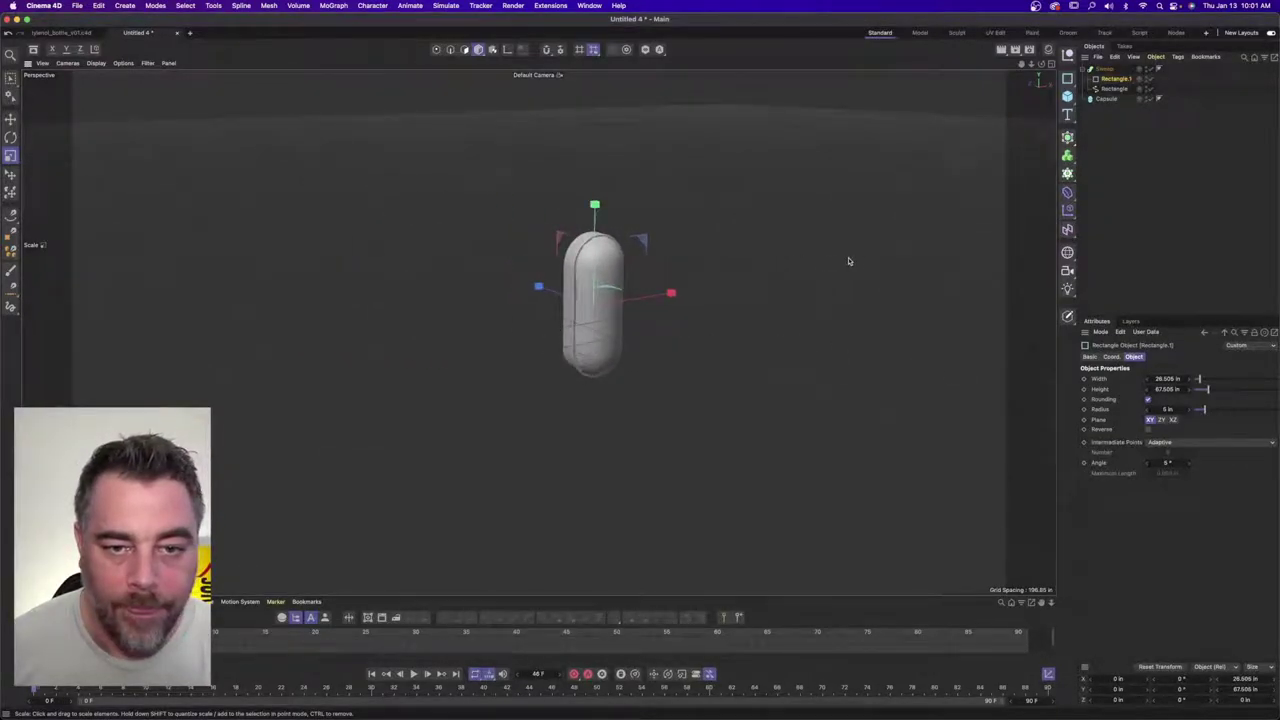
- Group the Capsule and Sweep under a Null and return to the four-view layout
click(1108, 99)
shift+click(1106, 69)
key(alt+g)
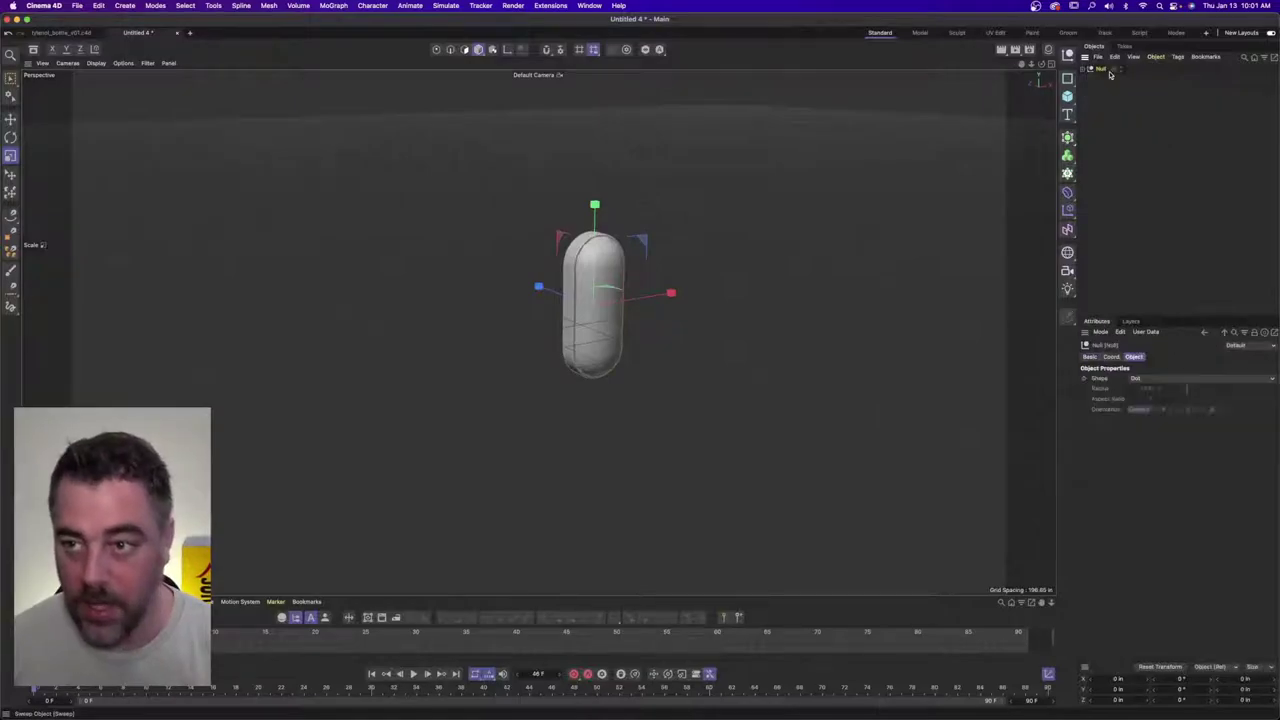
mouse_move(567, 265)
alt+mouse_down()
mouse_move(763, 271)
mouse_move(561, 262)
alt+mouse_up()
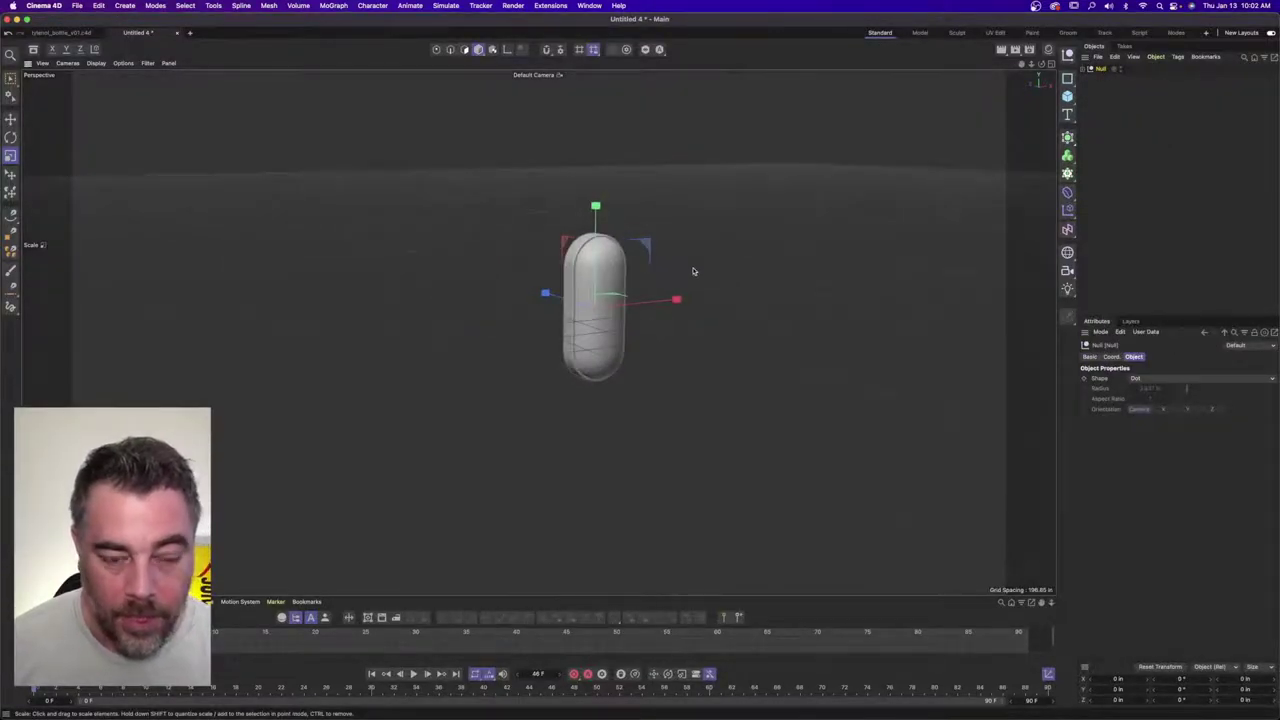
alt+drag(698, 270, 669, 273)
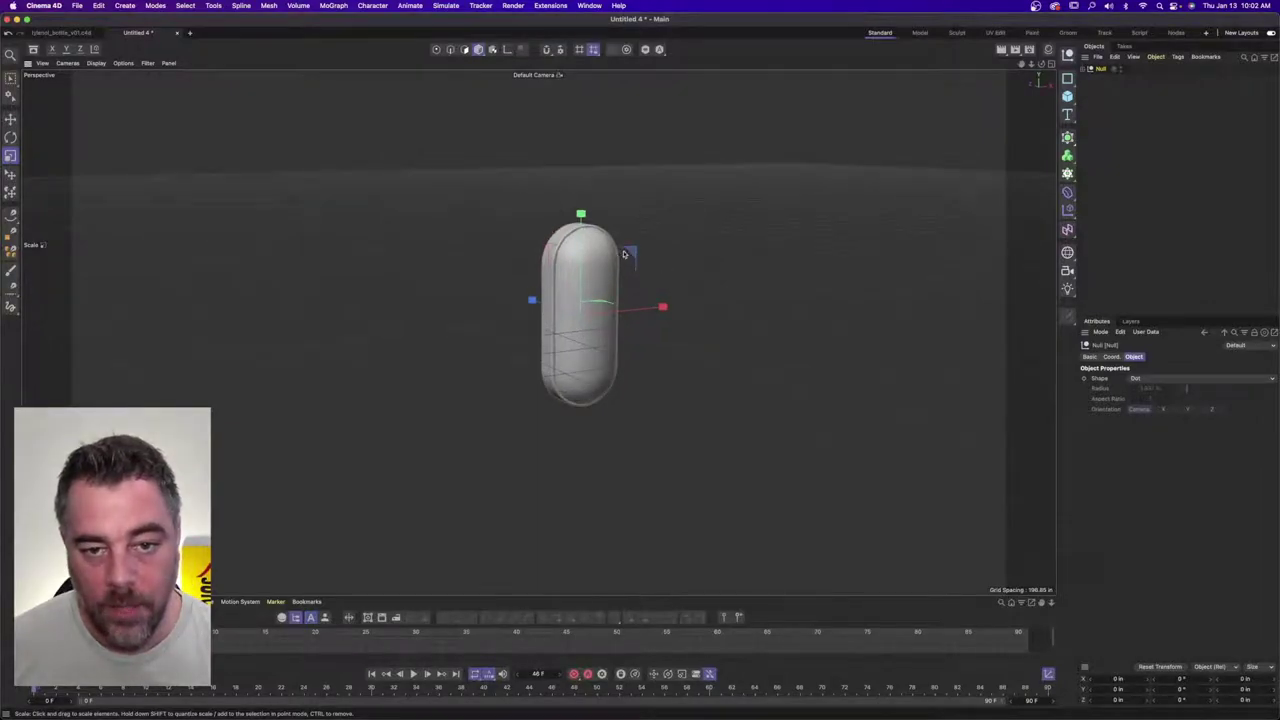
click(1051, 64)
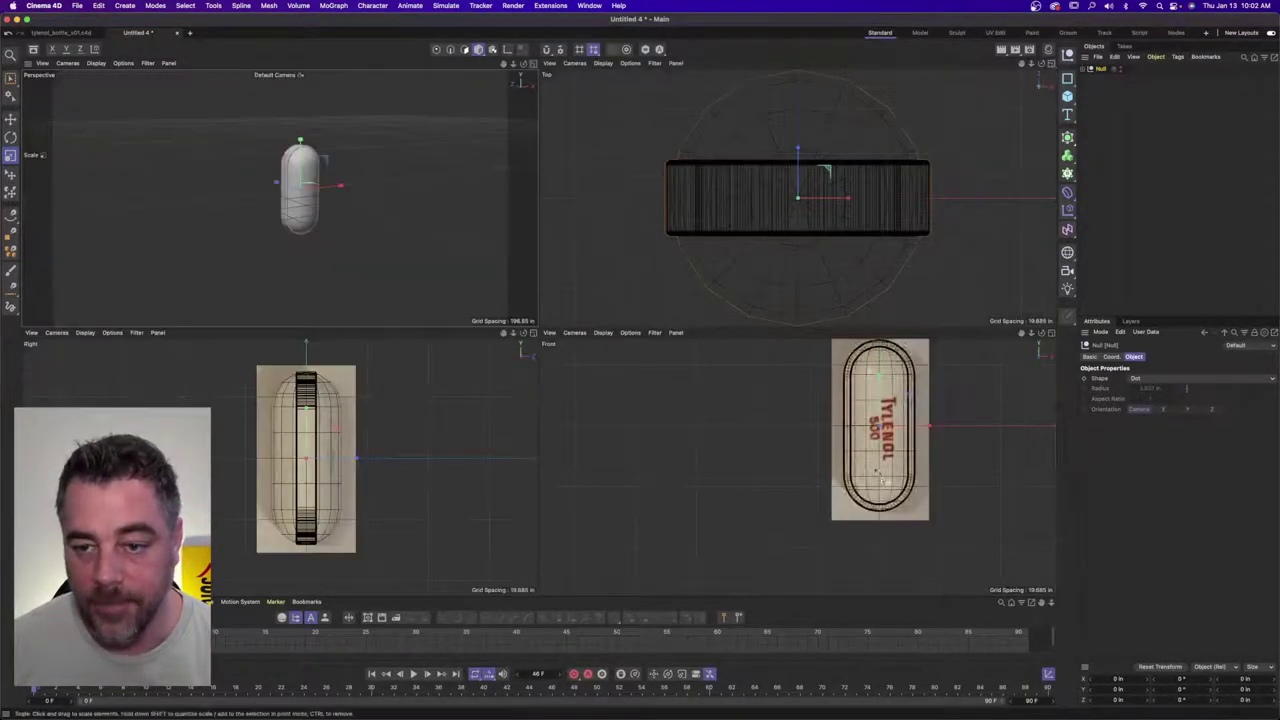
- Examine the TYLENOL 500 lettering in the front view, switch to Finder, and preview the pill reference screenshot taken at 9.16.00 AM
scroll(901, 430, up, 5)
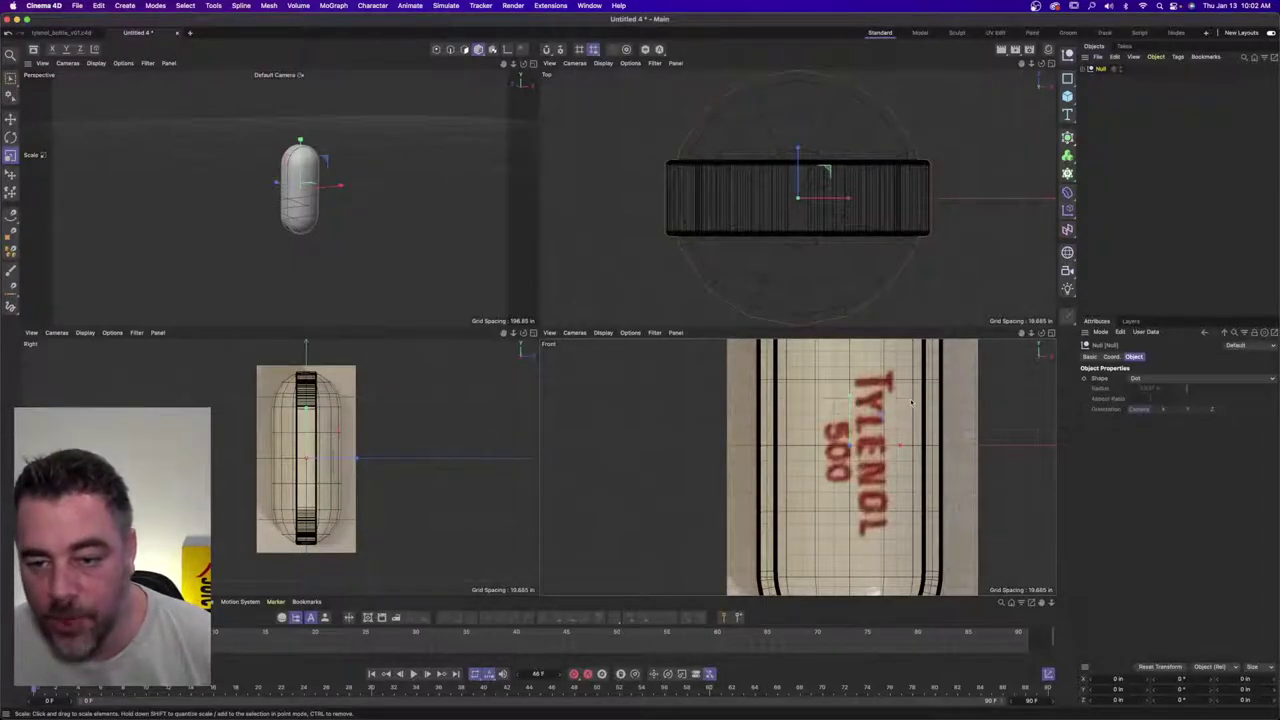
key(super+Tab)
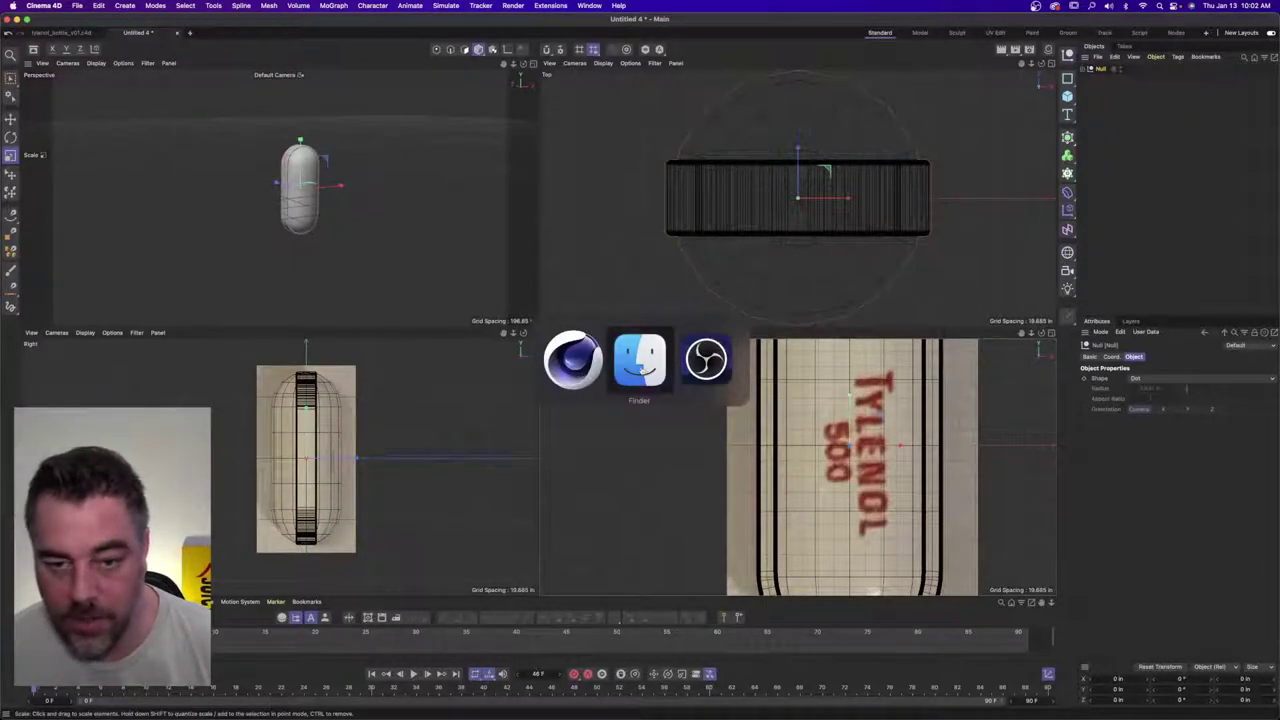
key(Up)
key(space)
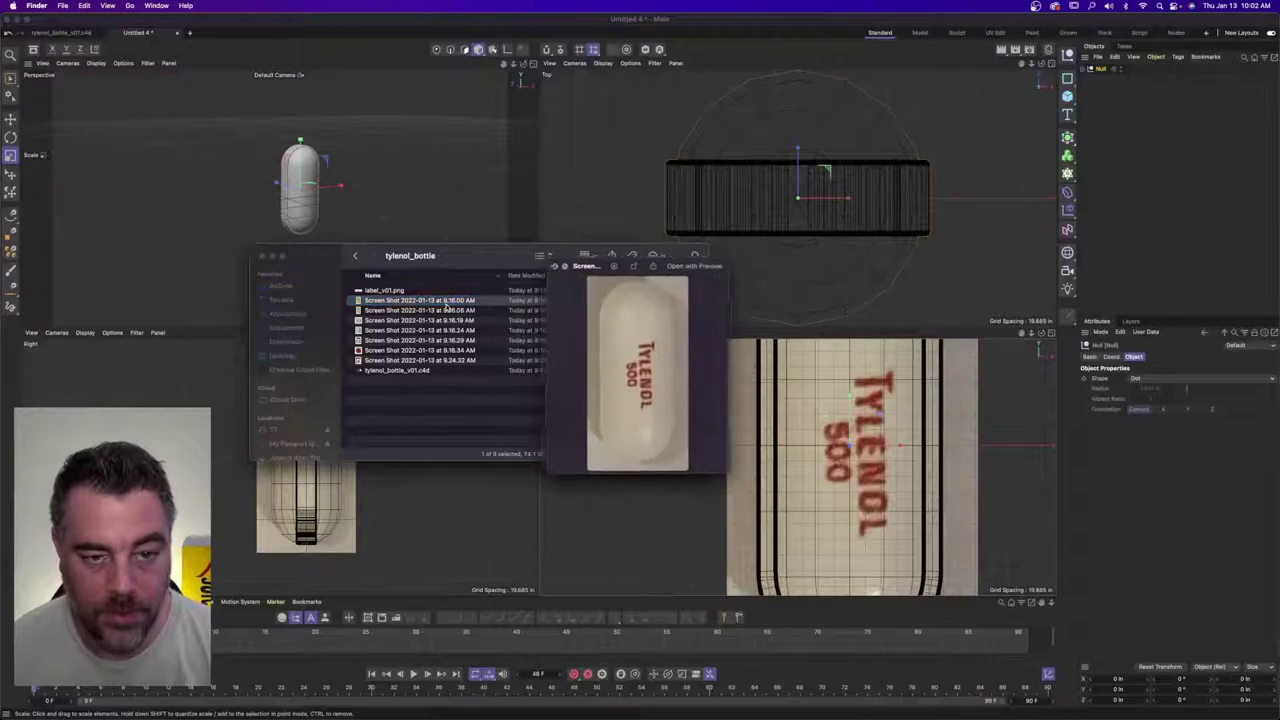
key(space)
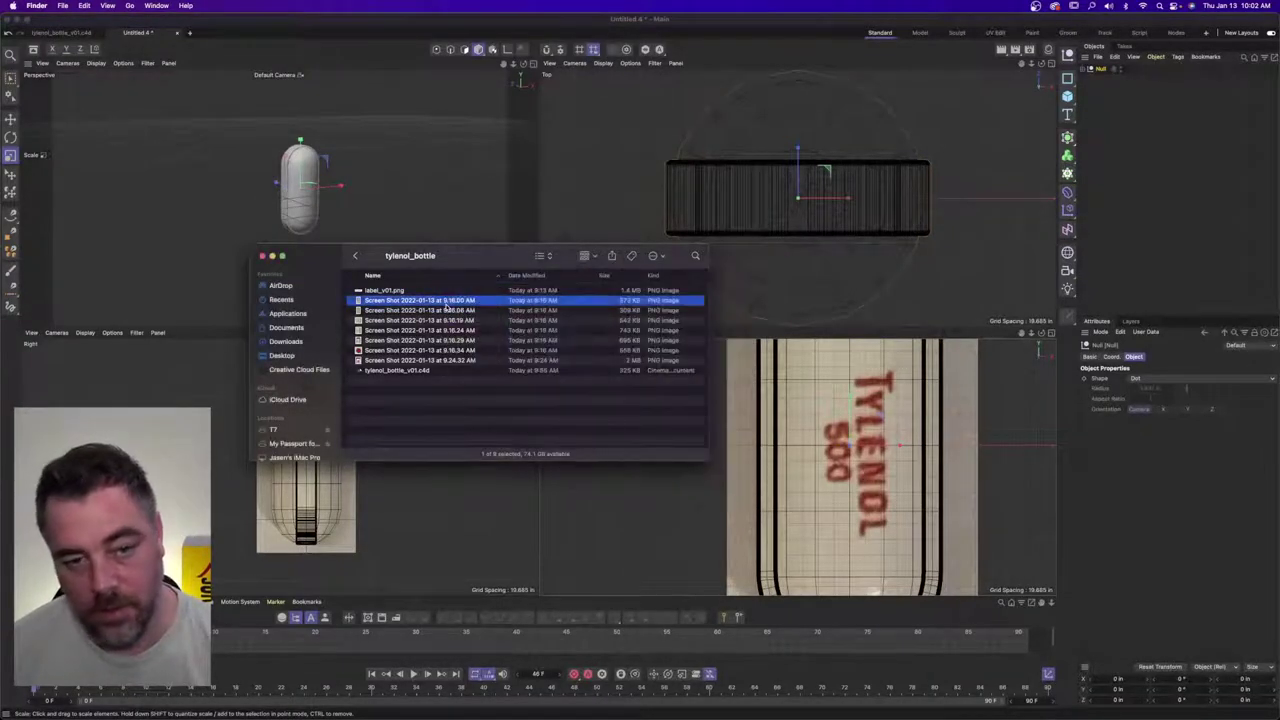
- Switch to Chrome and bring its blank new tab to the front
key(super+Tab)
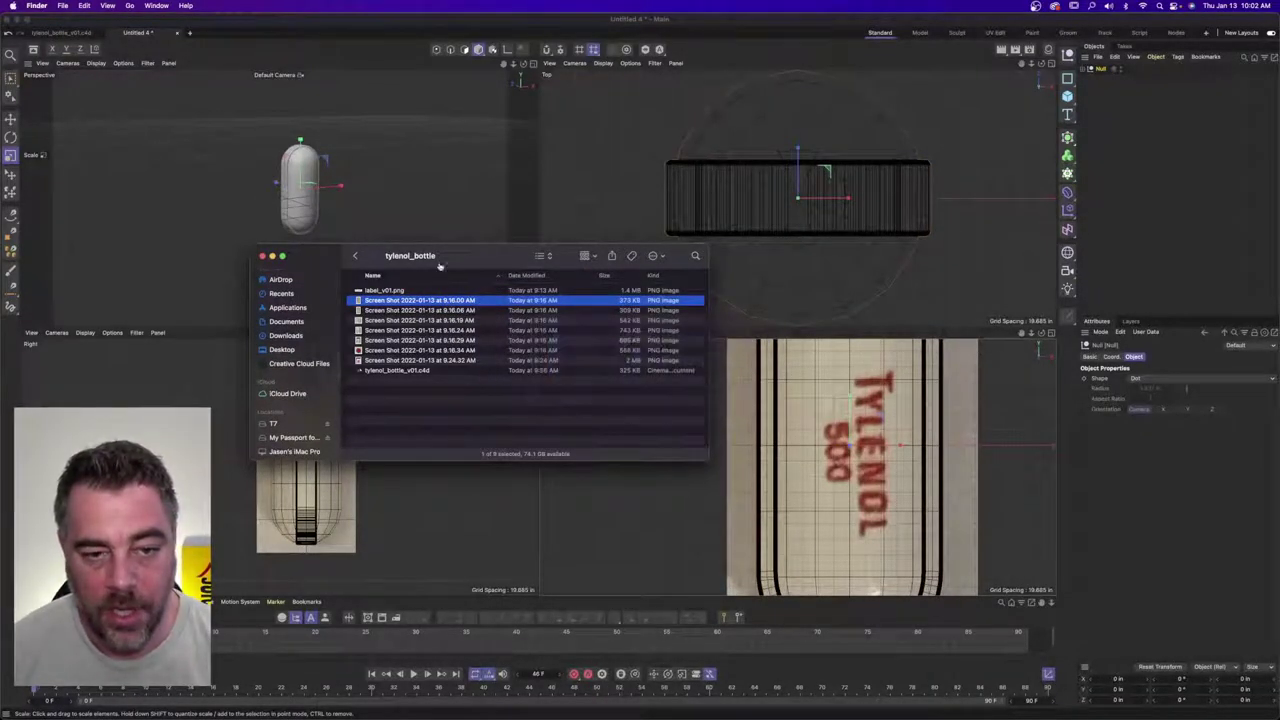
click(448, 705)
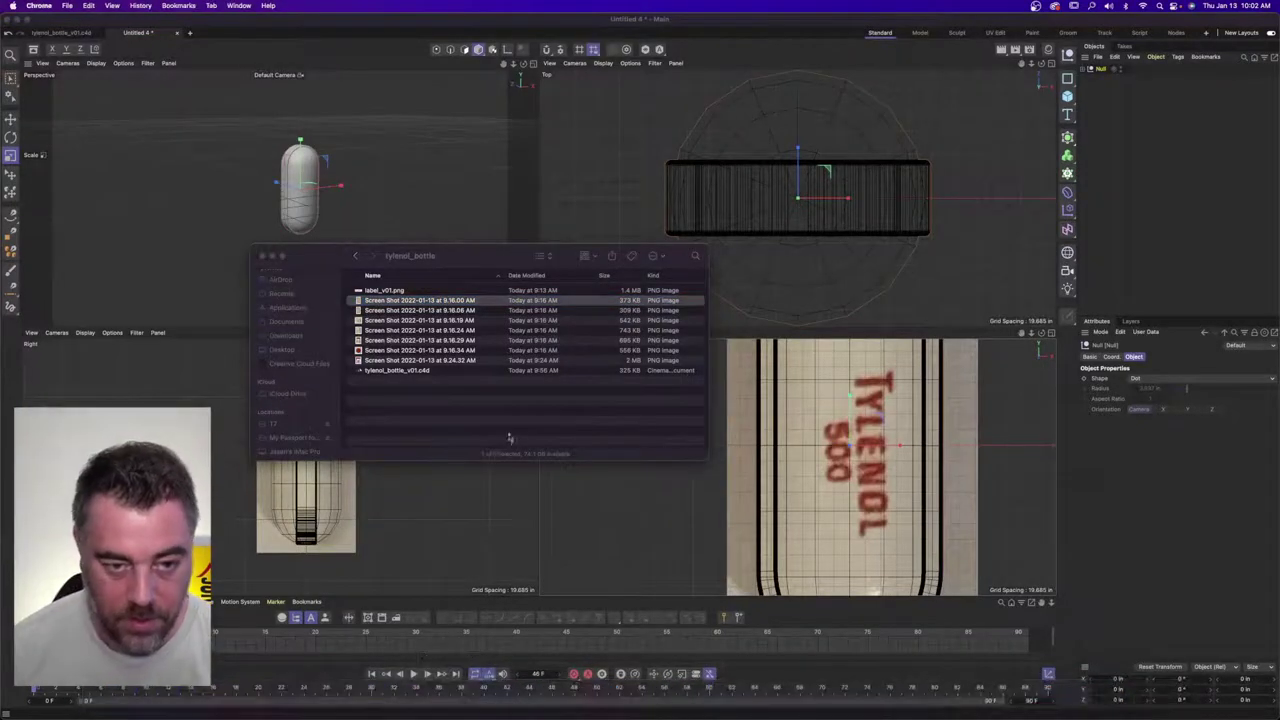
key(super+Tab)
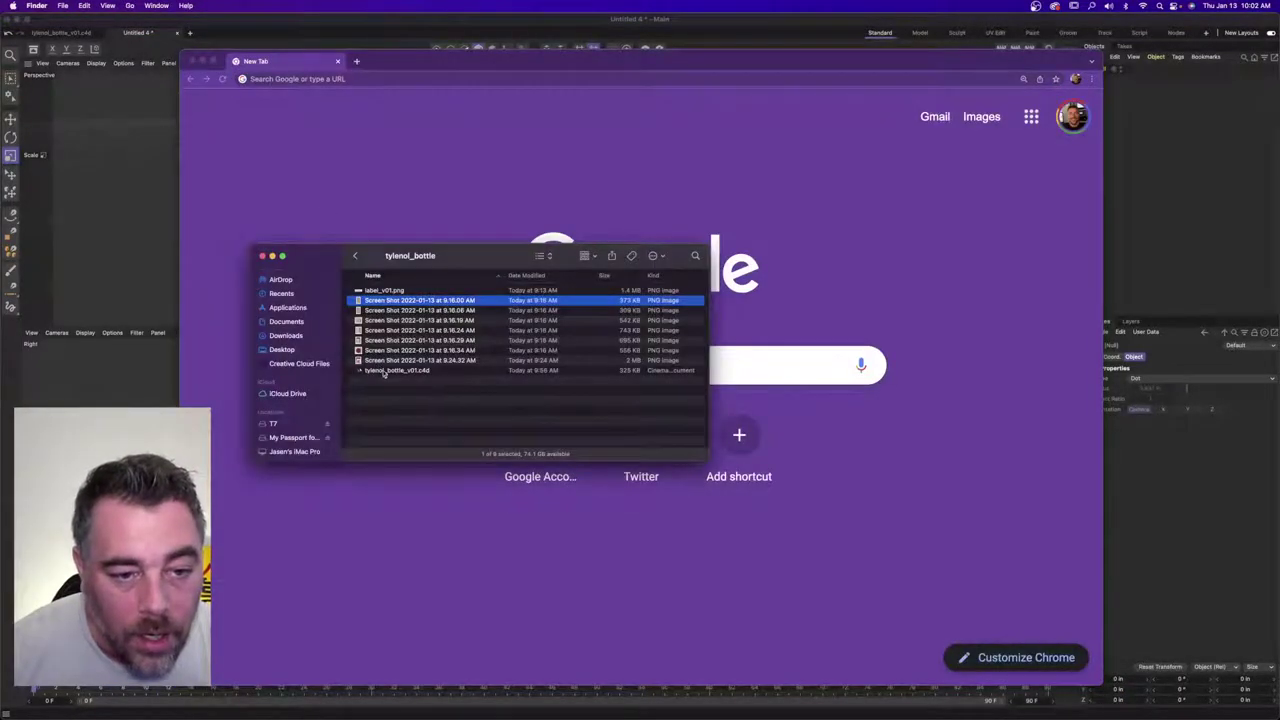
click(392, 371)
click(383, 371)
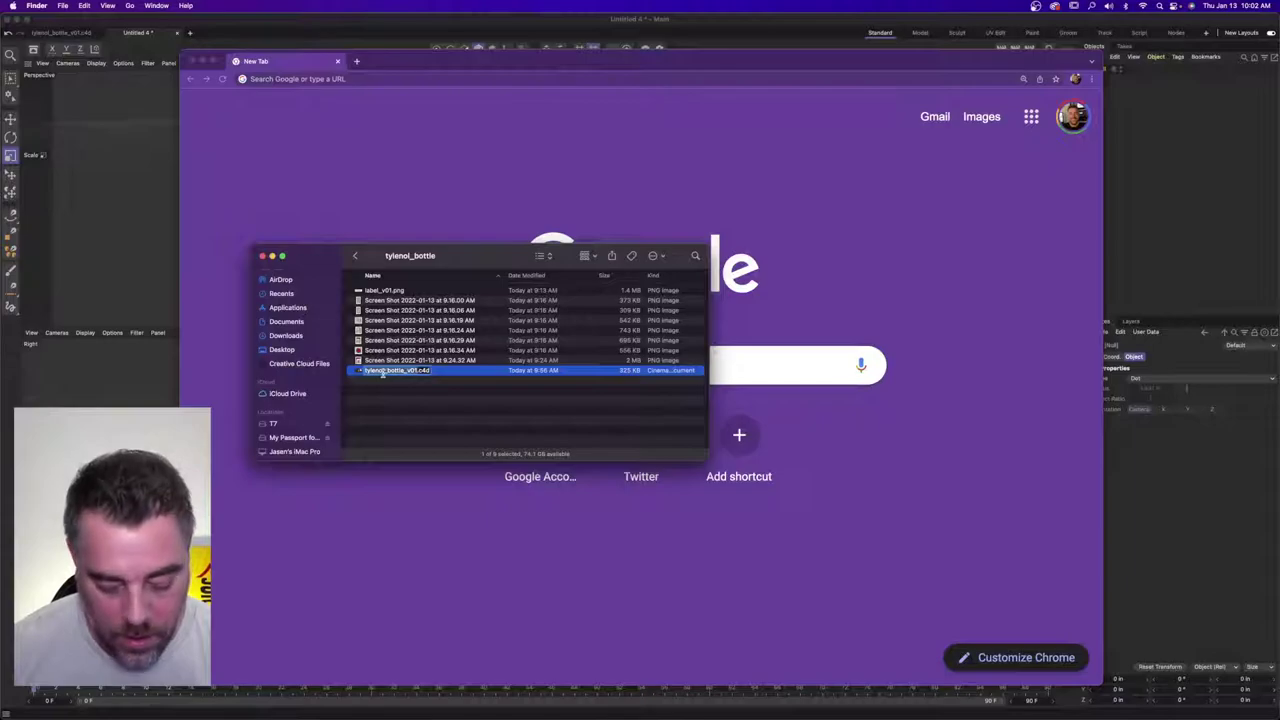
key(Return)
click(505, 167)
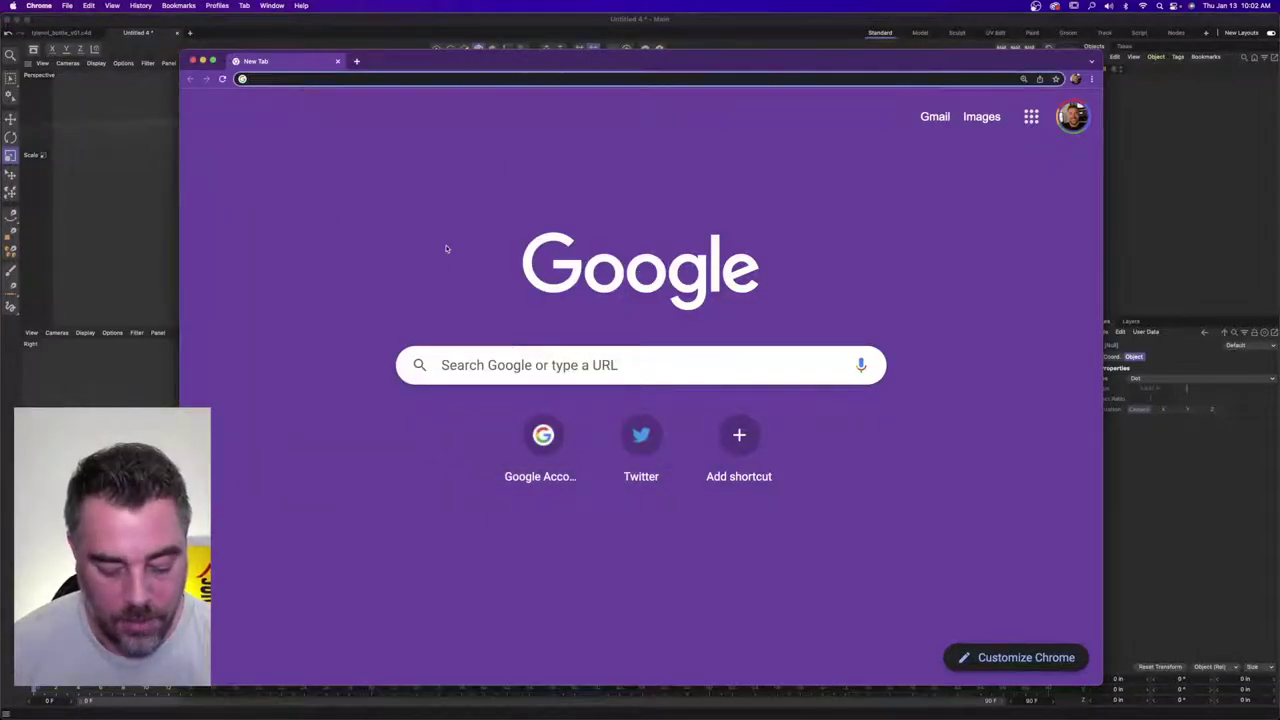
- Search Google for "tylenol pill bottle label"
text(tylenol_bottle_)
key(BackSpace)
key(BackSpace)
key(BackSpace)
key(BackSpace)
key(BackSpace)
key(BackSpace)
key(BackSpace)
key(BackSpace)
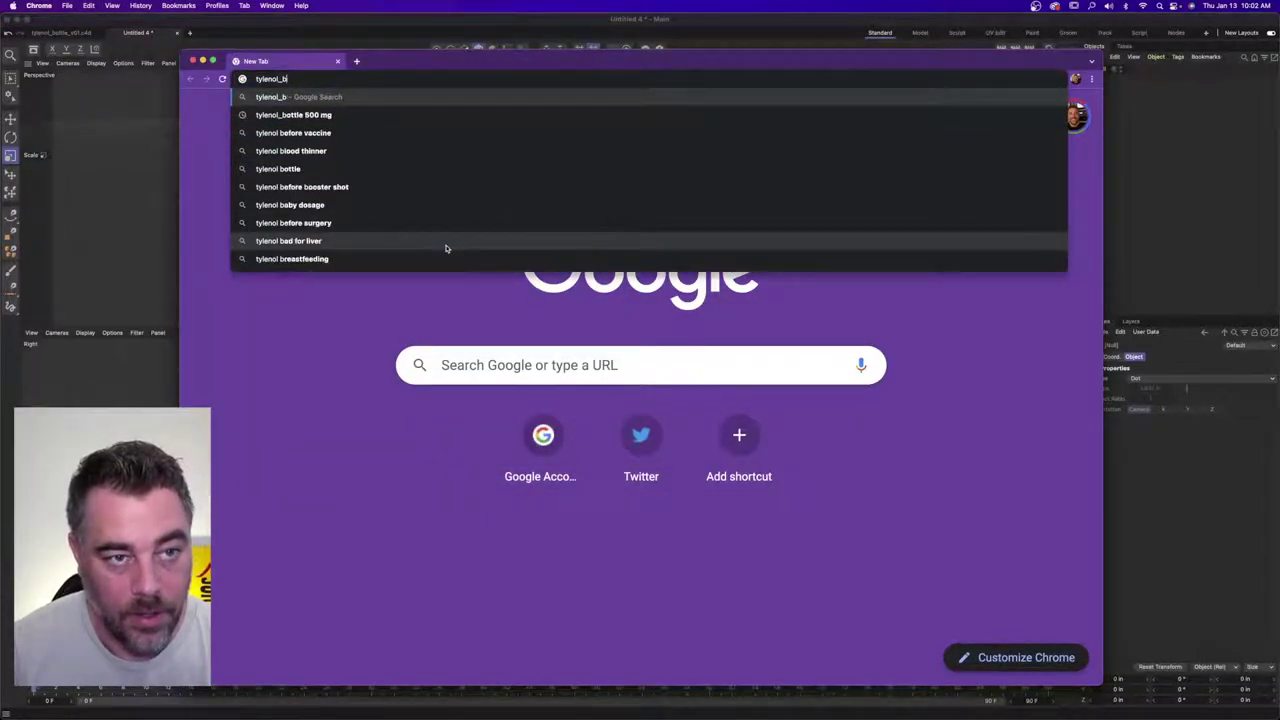
text(pil)
key(Return)
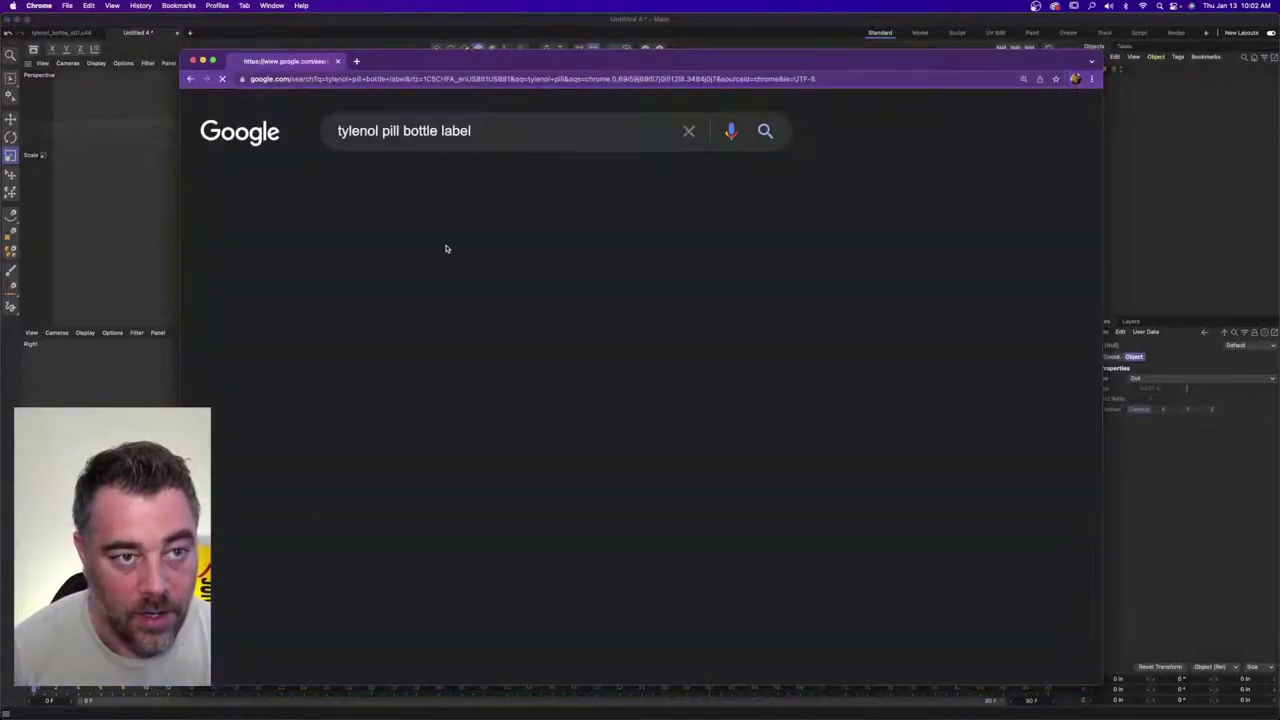
- Shorten the search query to "tylenol pill" and show the image results
click(403, 131)
key(BackSpace)
key(BackSpace)
key(BackSpace)
key(BackSpace)
key(BackSpace)
key(BackSpace)
key(BackSpace)
key(BackSpace)
key(BackSpace)
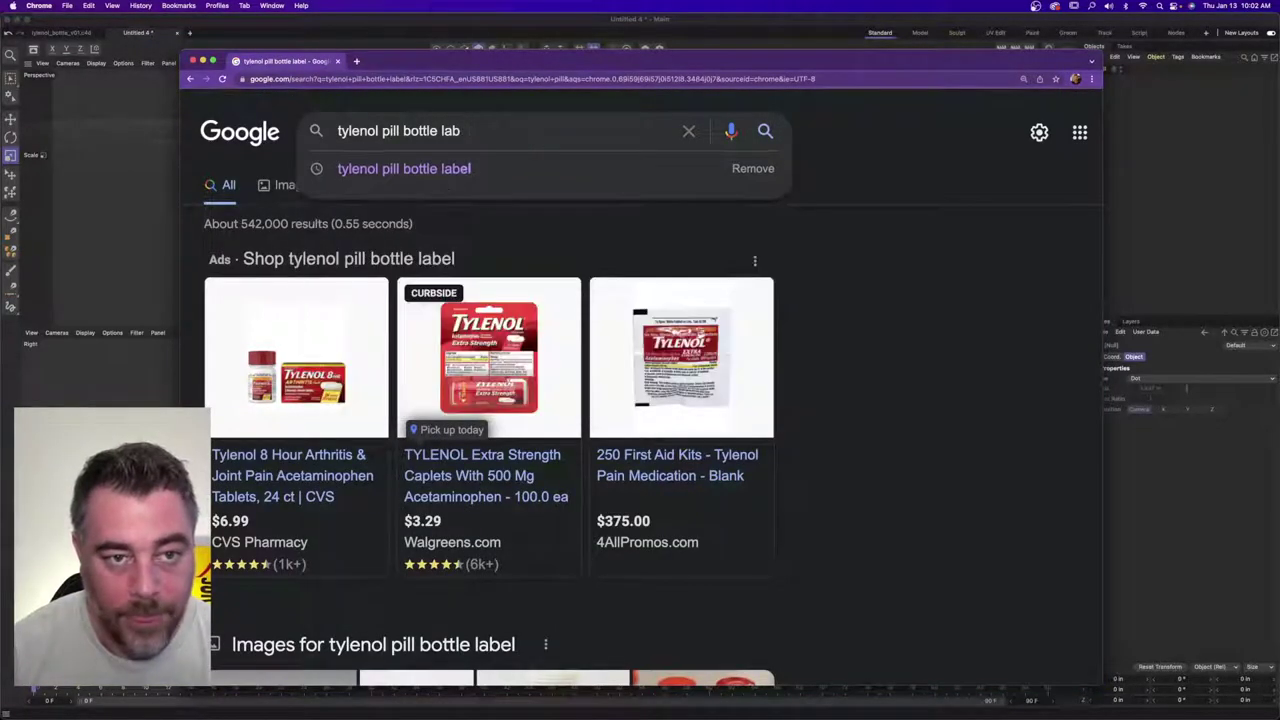
key(BackSpace)
key(BackSpace)
key(BackSpace)
key(BackSpace)
key(Return)
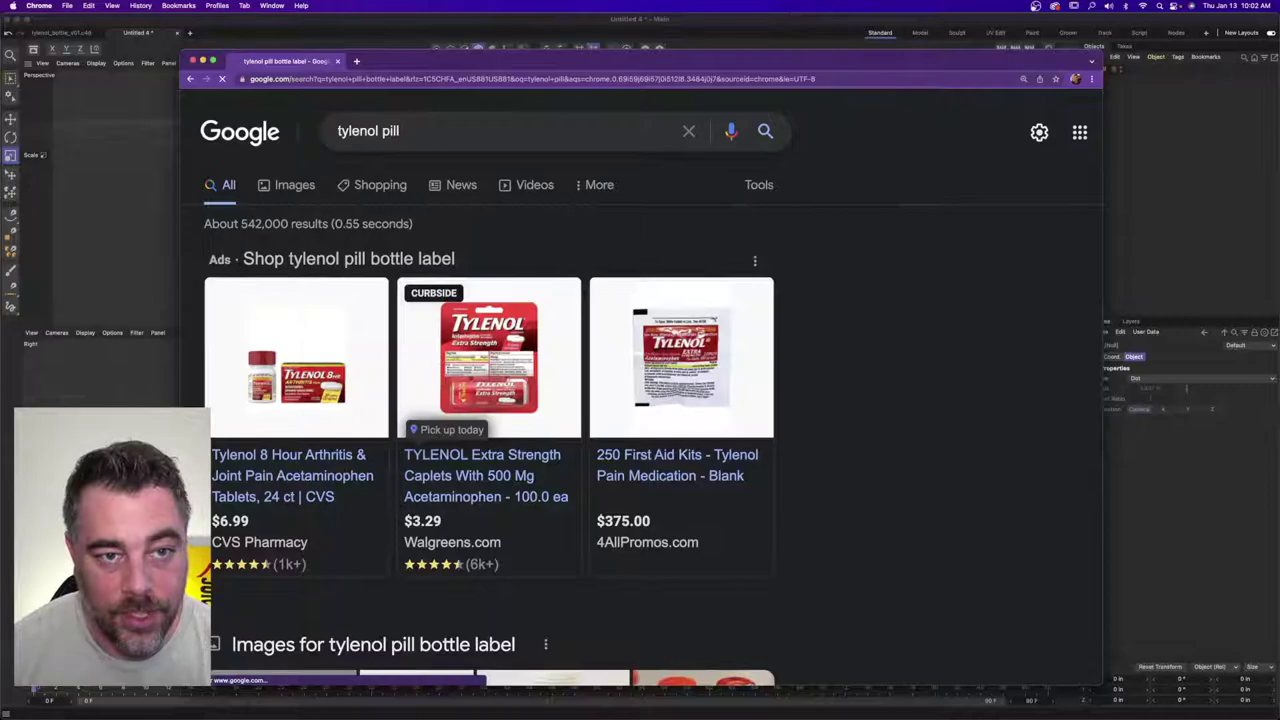
click(294, 184)
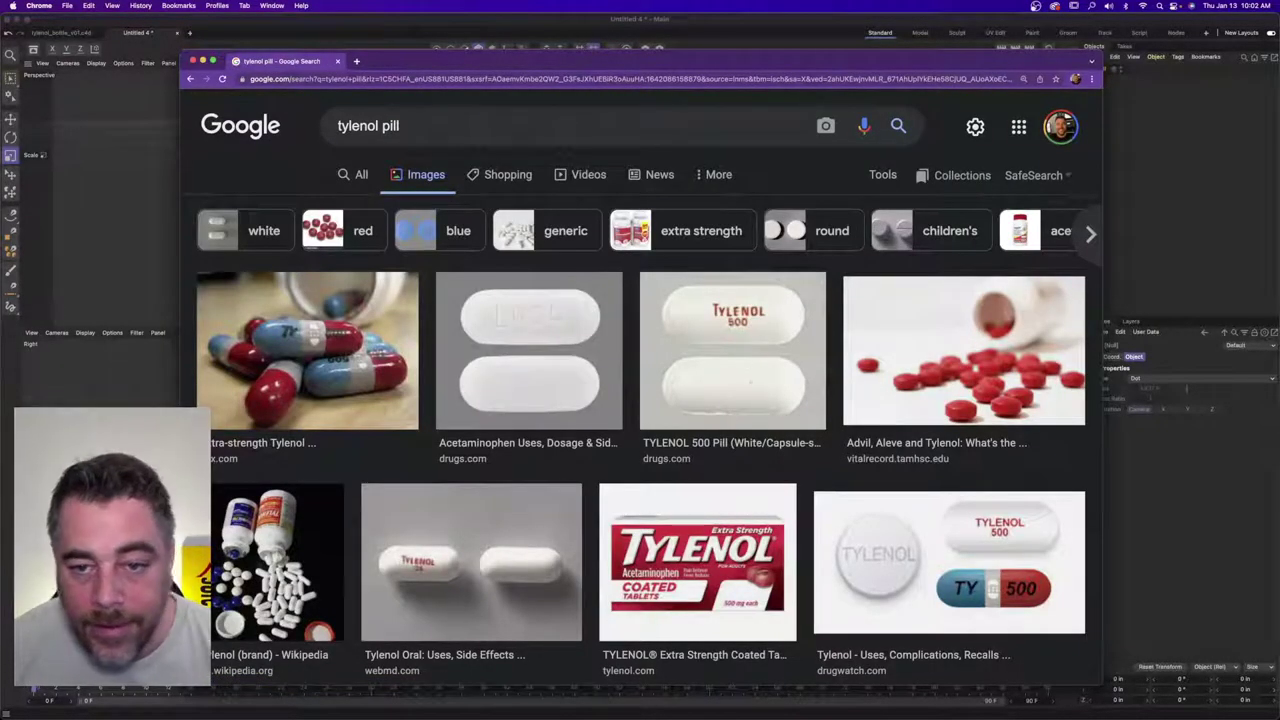
- Look at the white TYLENOL 500 pill image from Drugs.com and its source page, and return to the image results
click(734, 341)
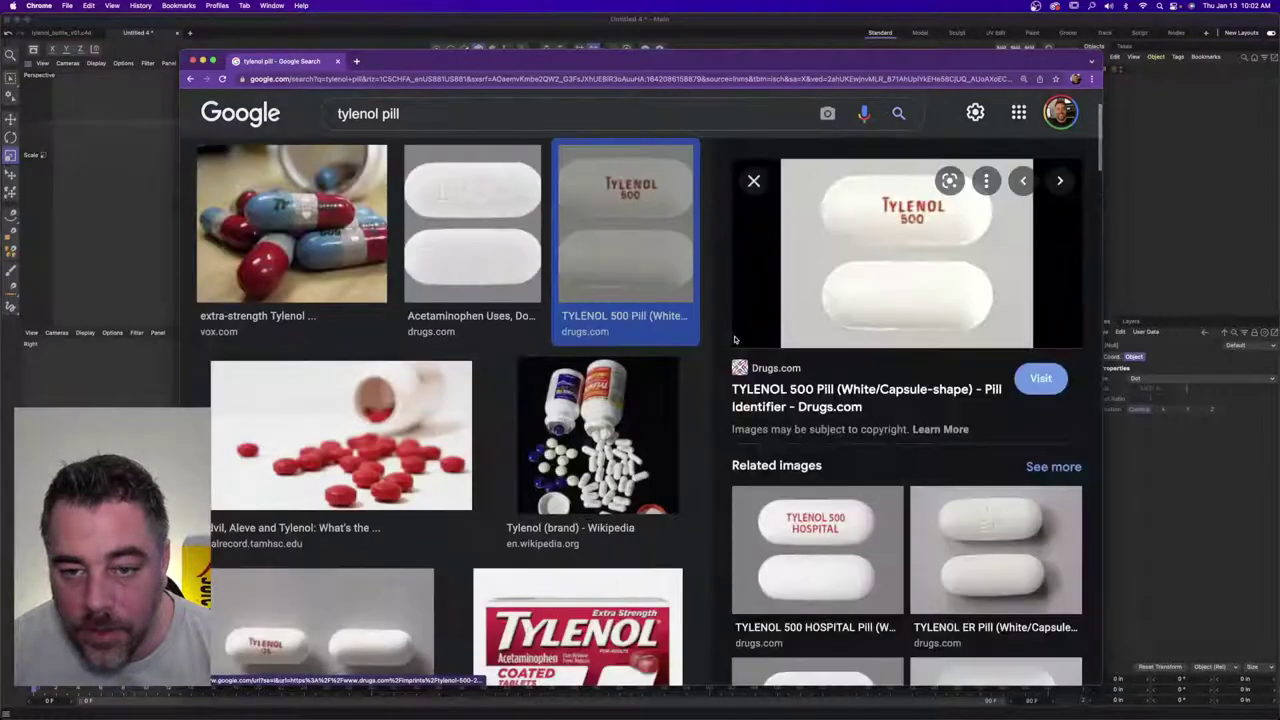
click(897, 236)
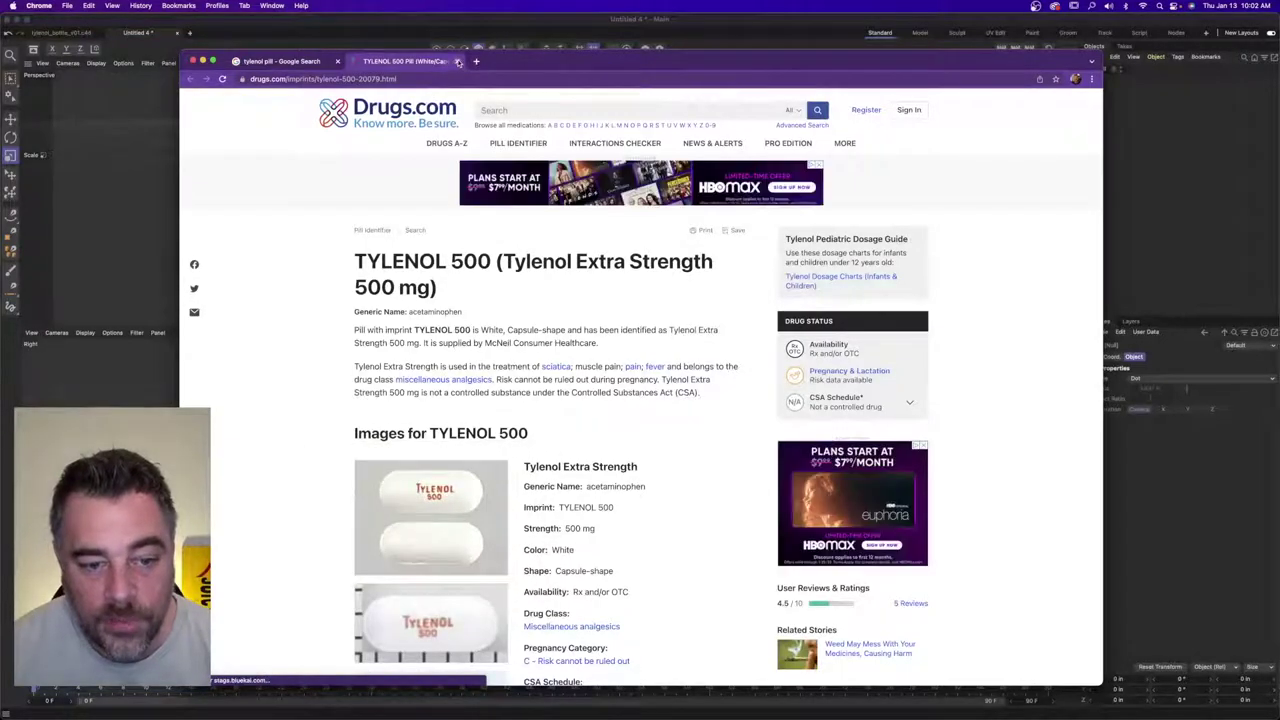
click(456, 61)
scroll(608, 341, down, 5)
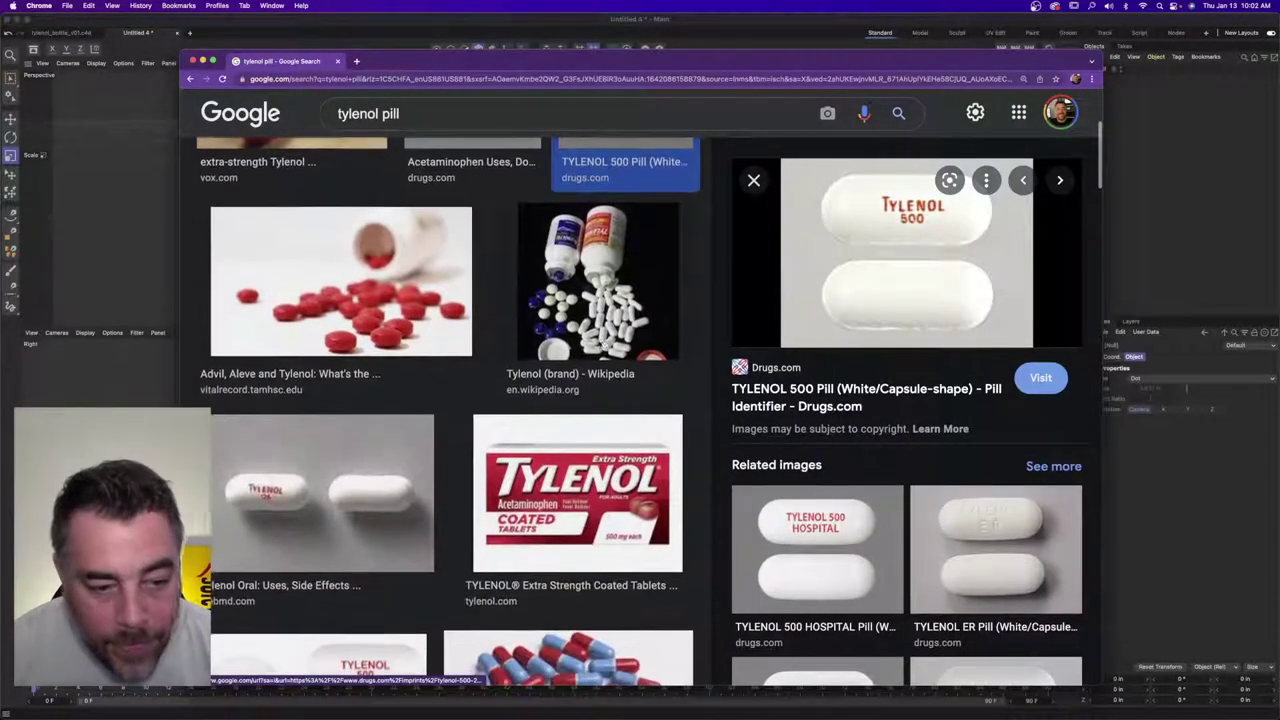
- Open the Drugwatch image showing three Tylenol pills in its own browser tab and enlarge it to 200%
click(318, 560)
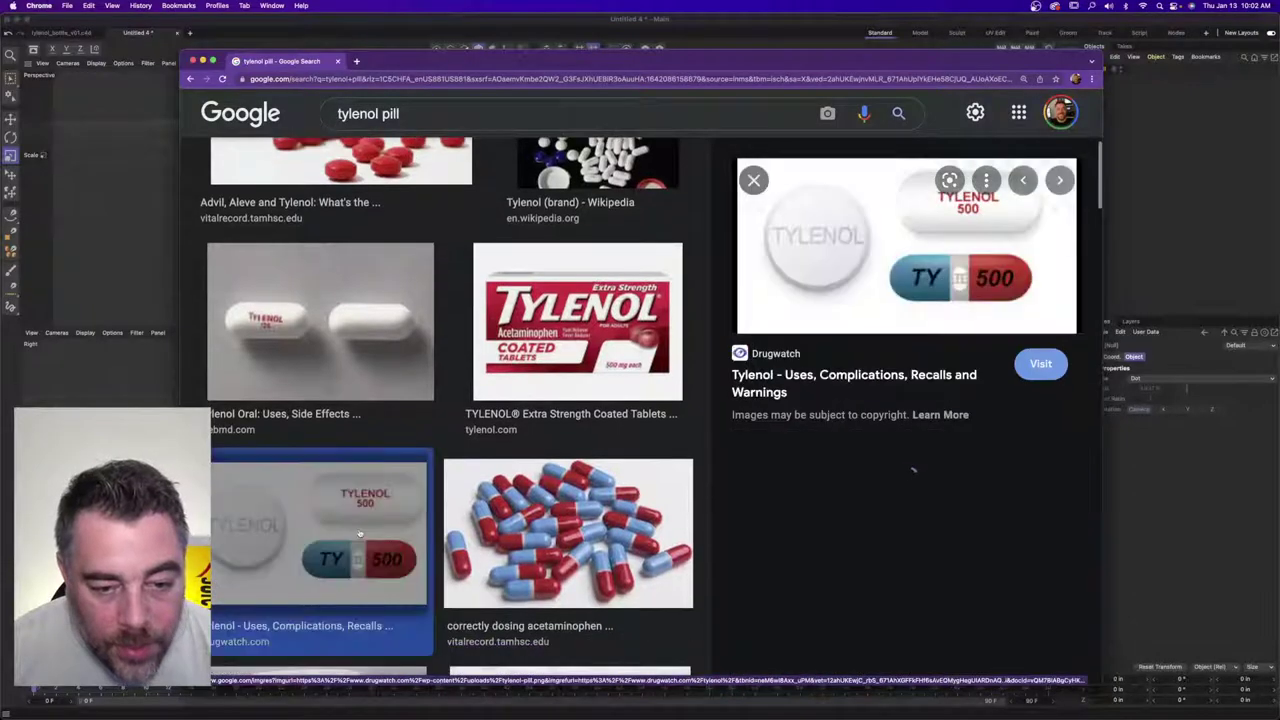
right_click(881, 243)
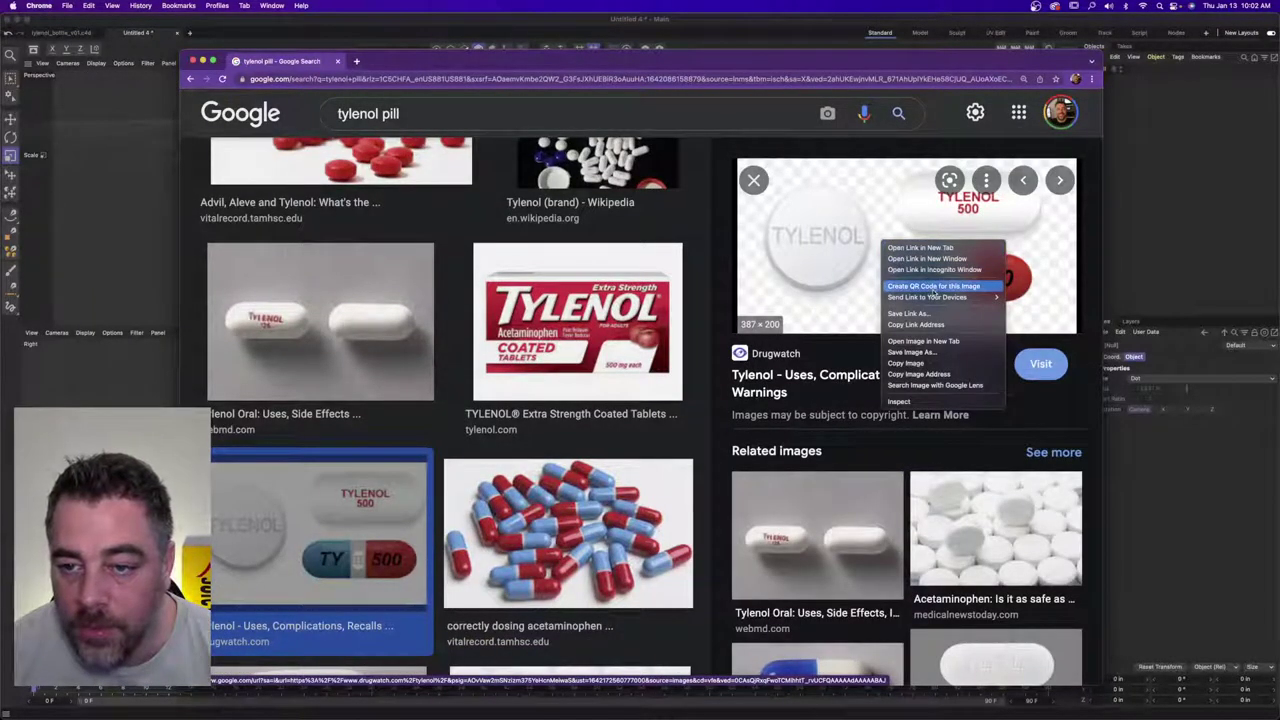
click(931, 342)
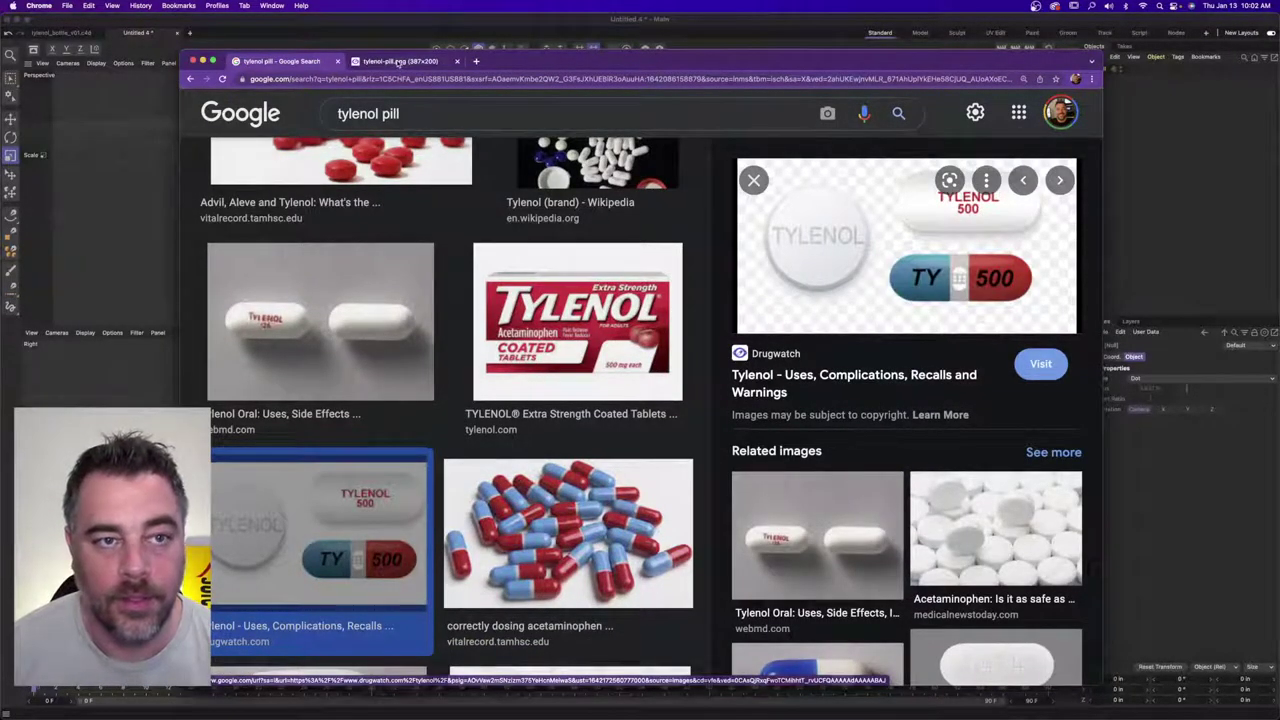
key(ctrl+Tab)
key(super+equal)
key(super+equal)
key(super+equal)
key(super+equal)
key(super+equal)
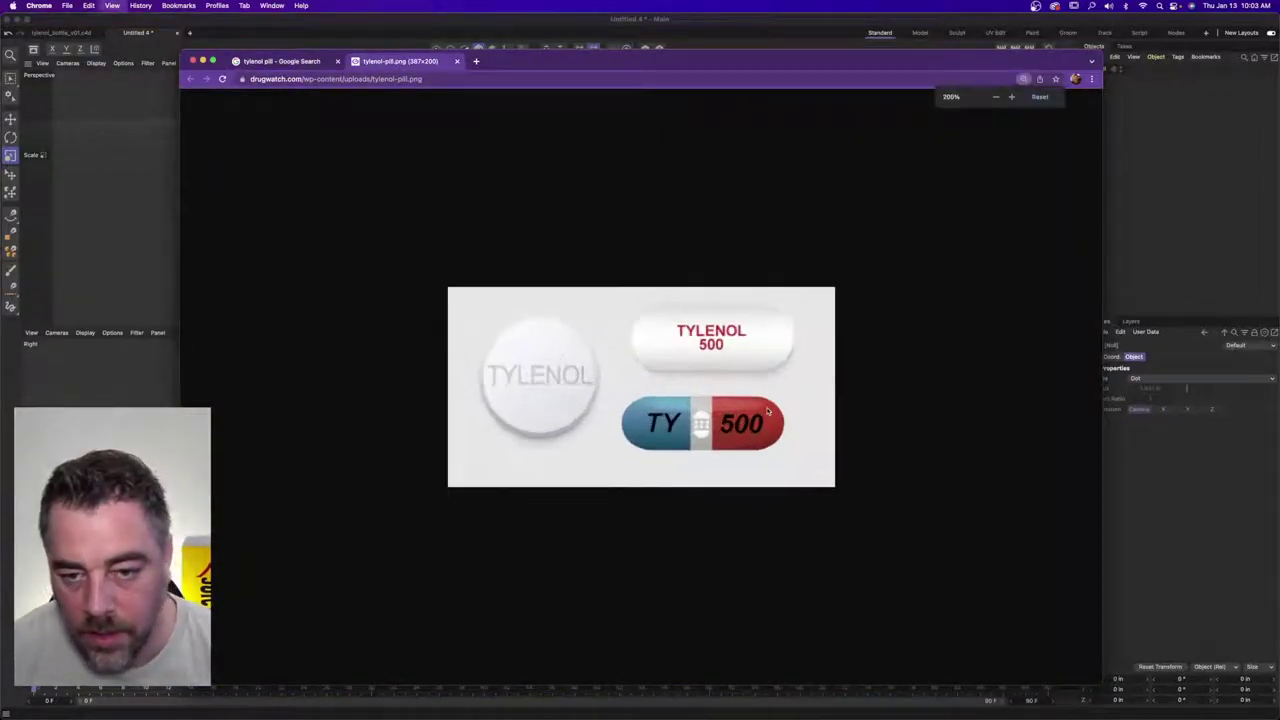
- Capture a screenshot of only the white TYLENOL 500 pill and close the enlarged image
key(super+shift+4)
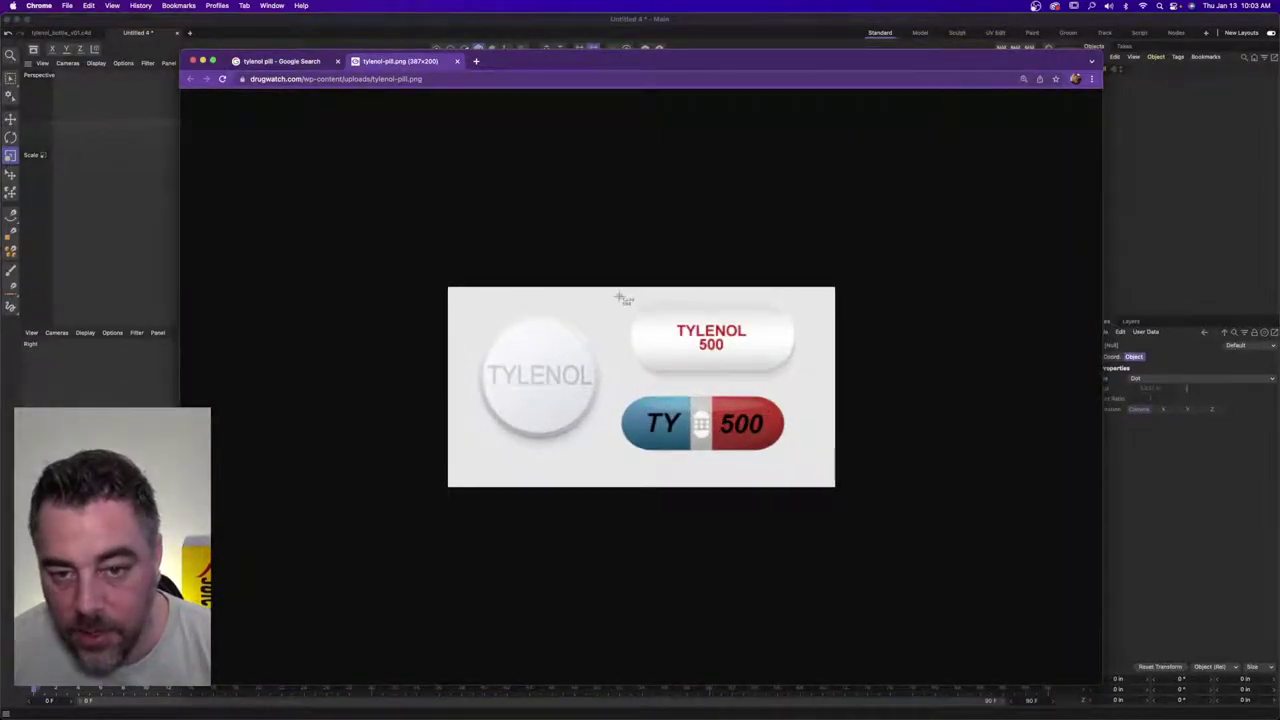
drag(619, 296, 808, 380)
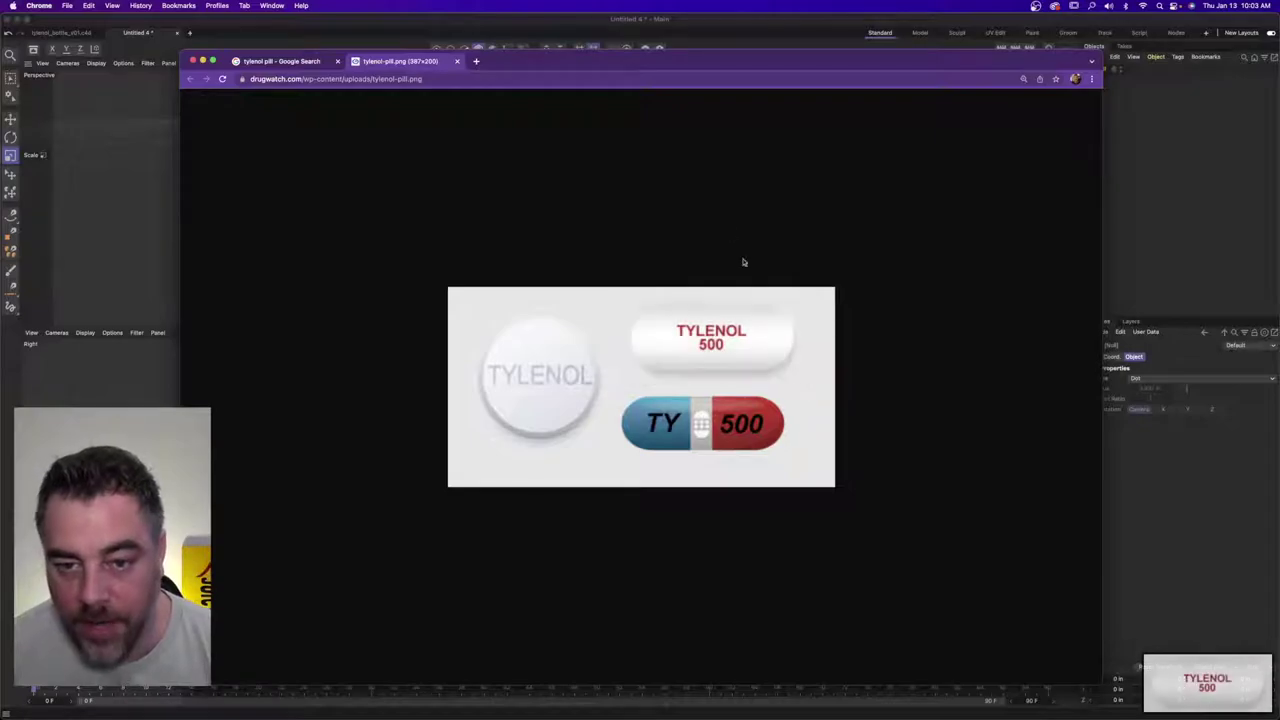
key(super+w)
- Leave the browser and launch Adobe Photoshop 2022
key(super+Tab)
key(super+Tab)
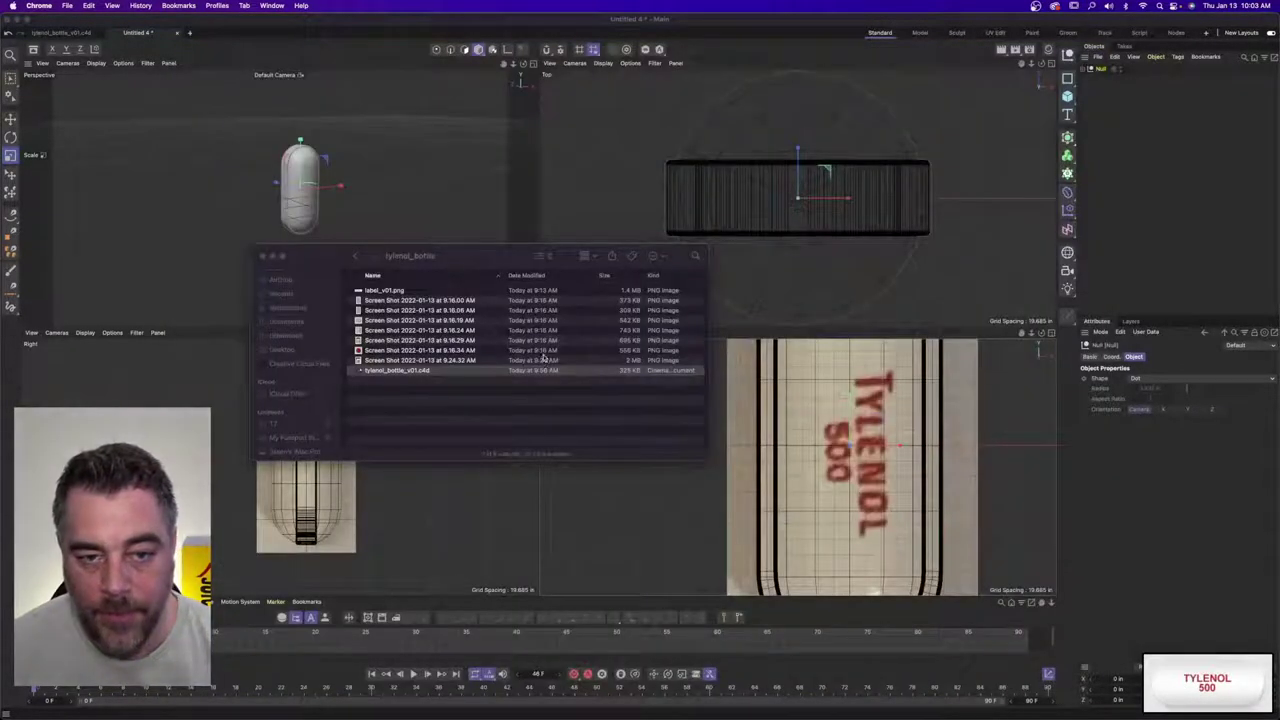
key(super+Tab)
mouse_move(298, 712)
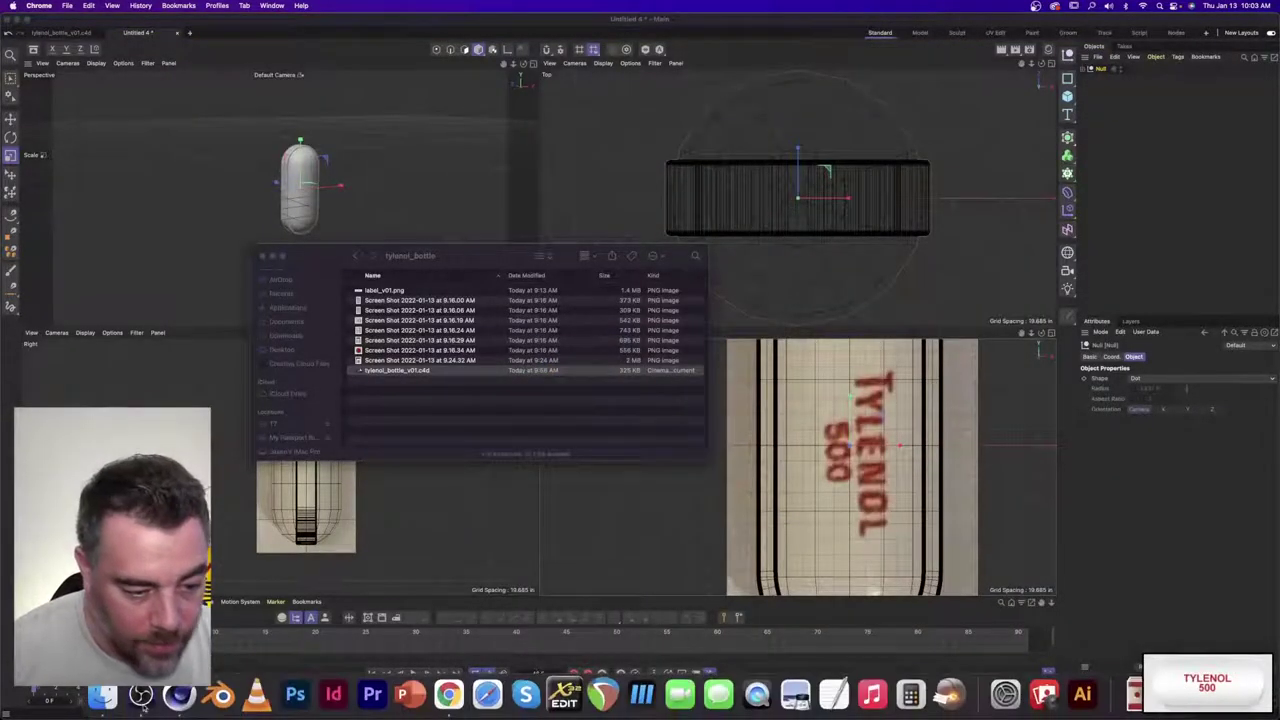
click(276, 694)
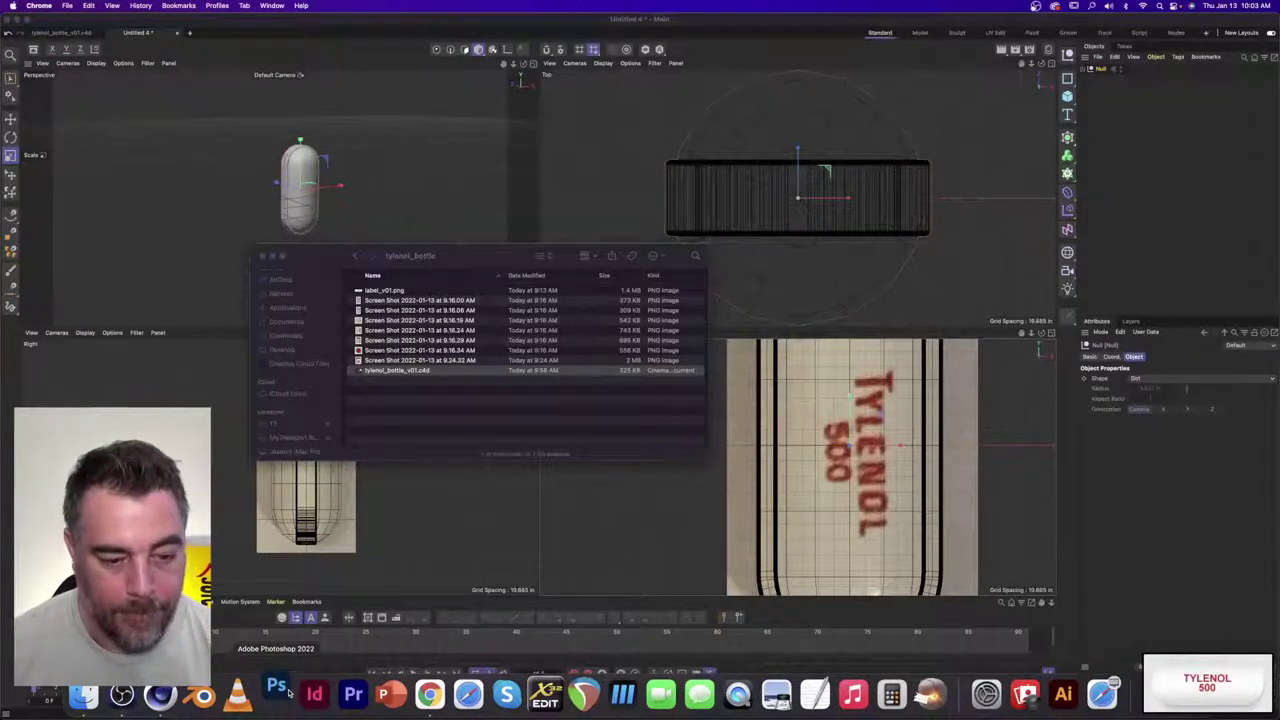
- Preview the 10.03.04 AM screenshot in the Desktop folder in Finder and open it in Photoshop
click(288, 349)
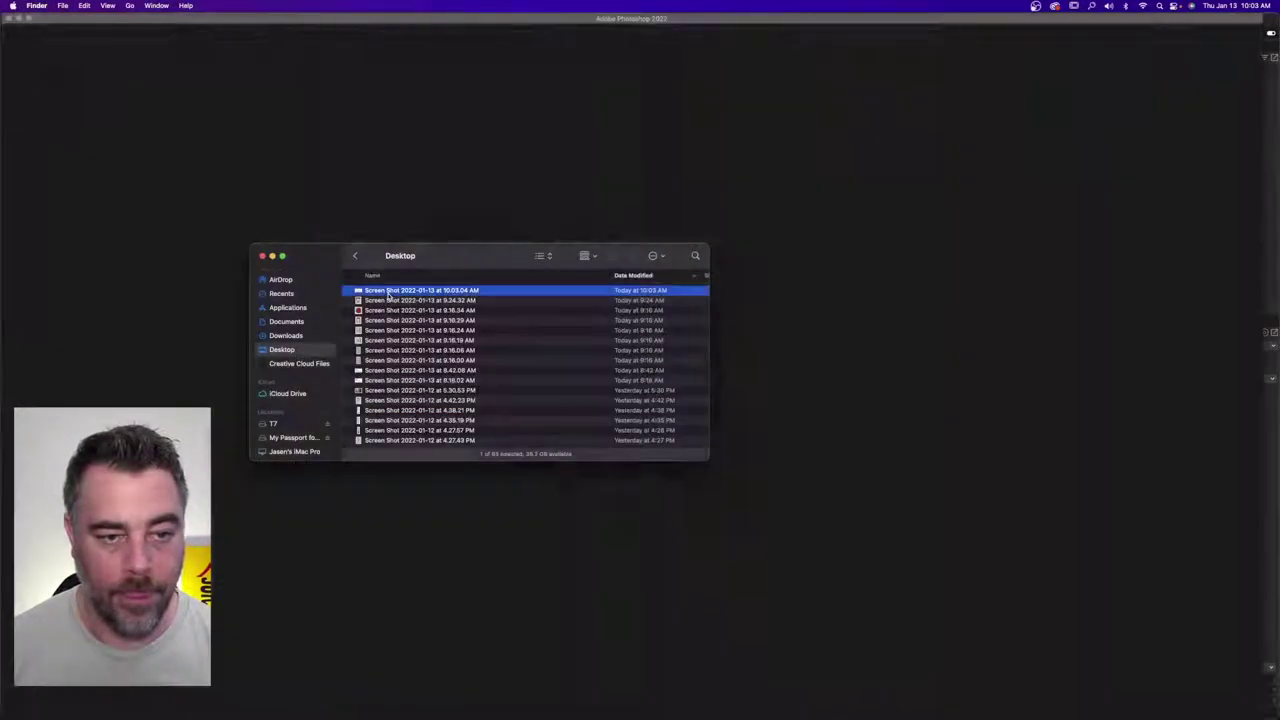
click(388, 291)
key(space)
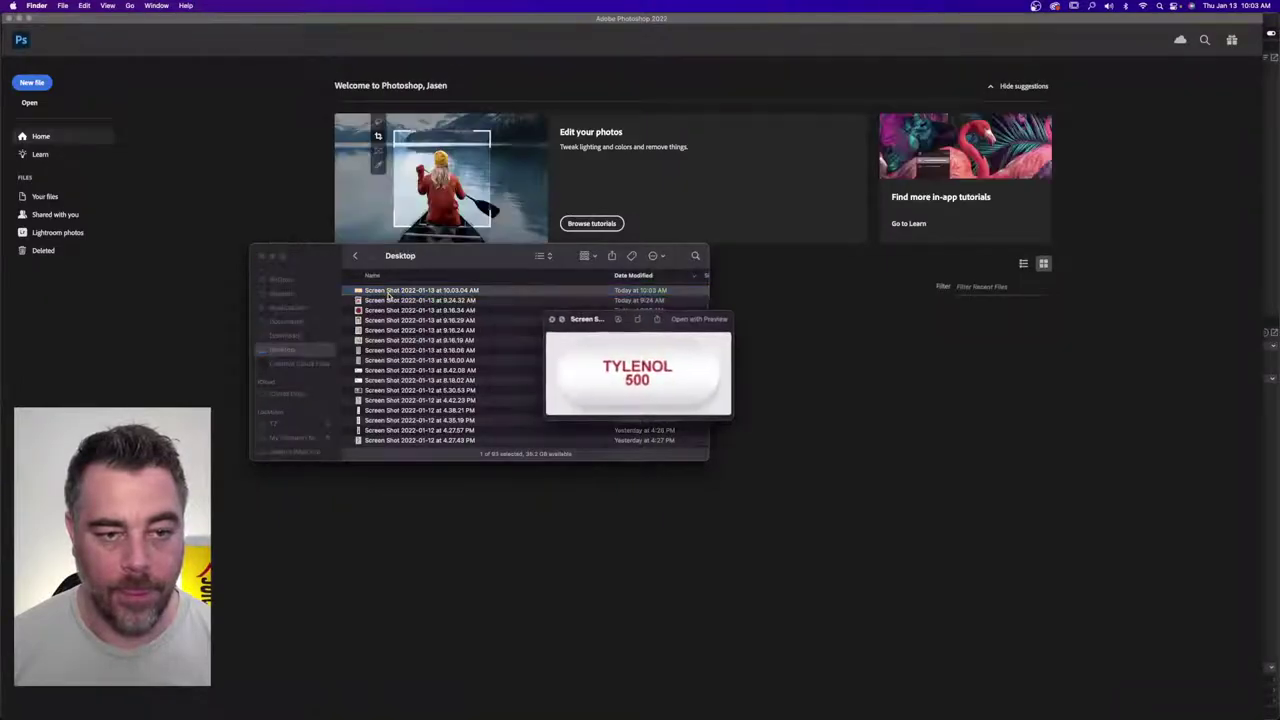
key(space)
drag(388, 294, 1102, 338)
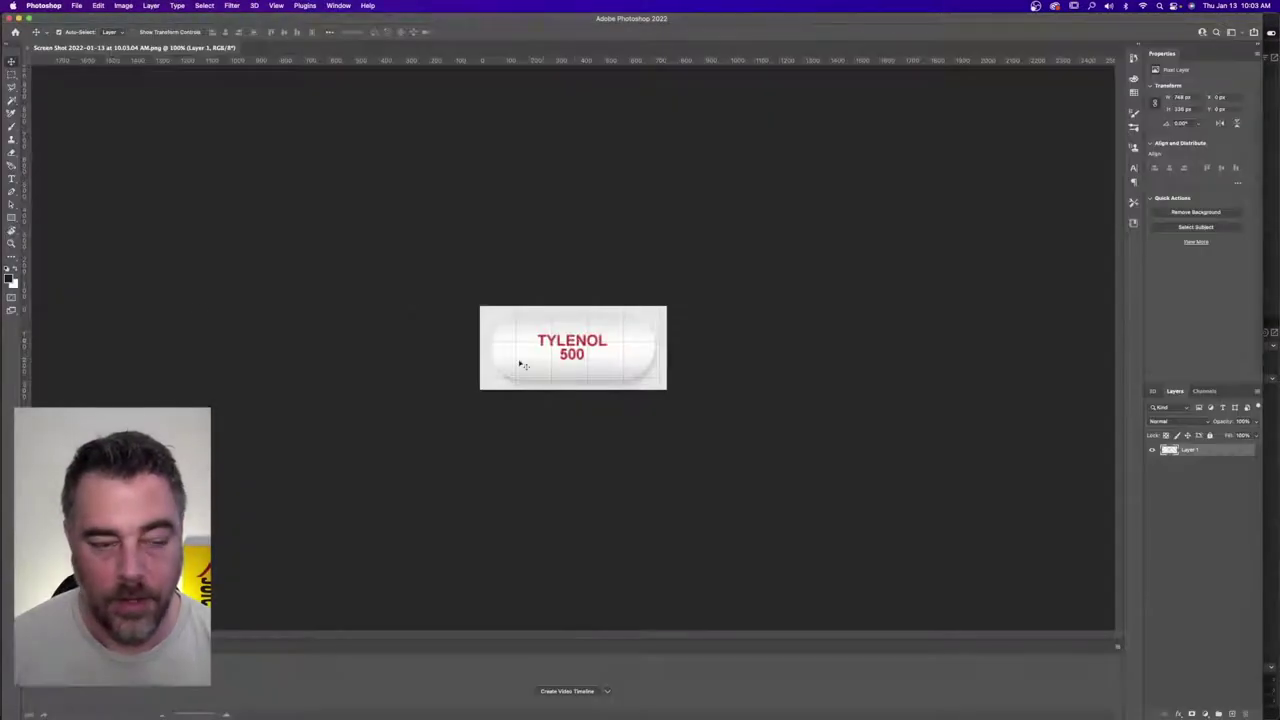
- Select the red TYLENOL 500 lettering with Color Range, sampling its red and setting the fuzziness to about 175
click(11, 243)
click(566, 332)
click(566, 332)
click(566, 336)
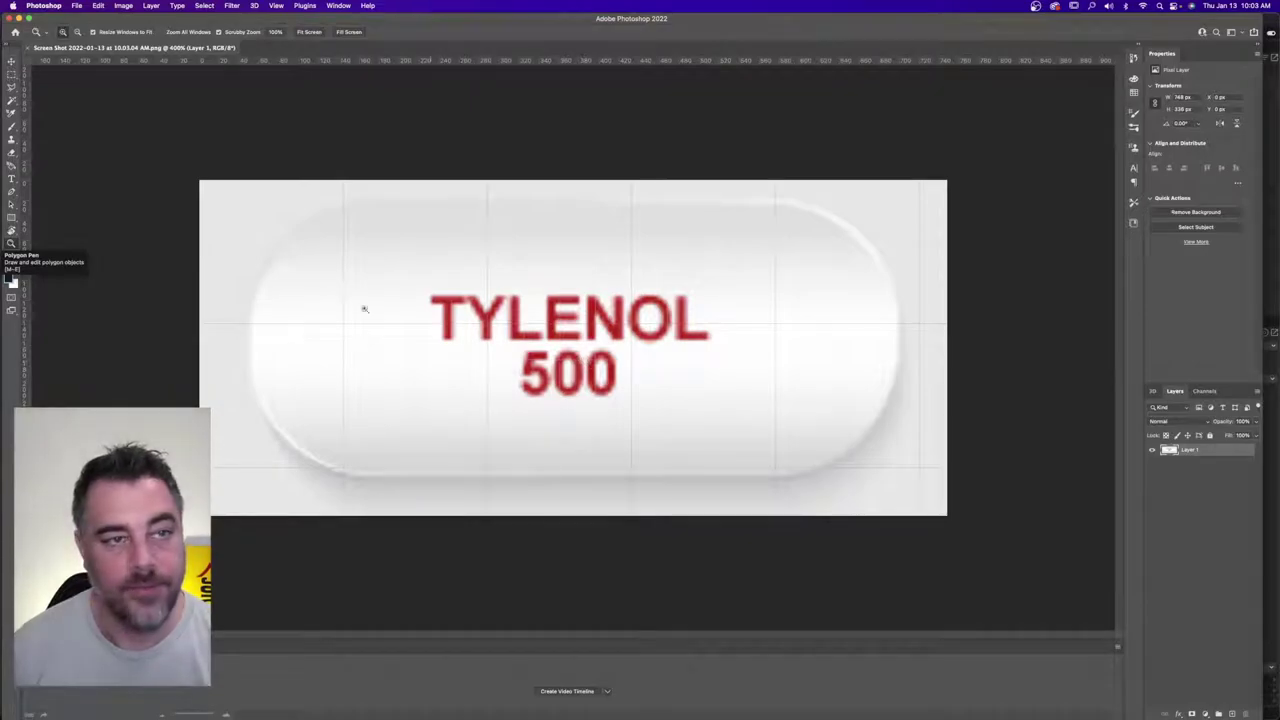
click(98, 5)
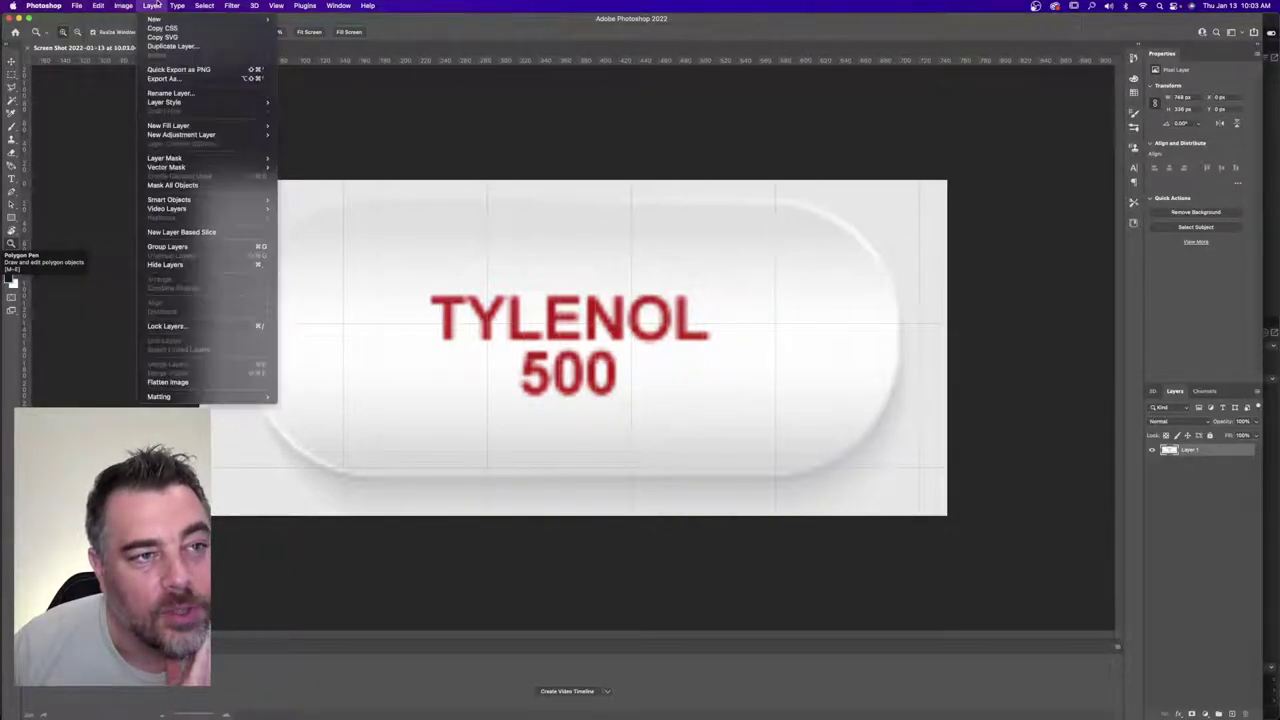
mouse_move(204, 6)
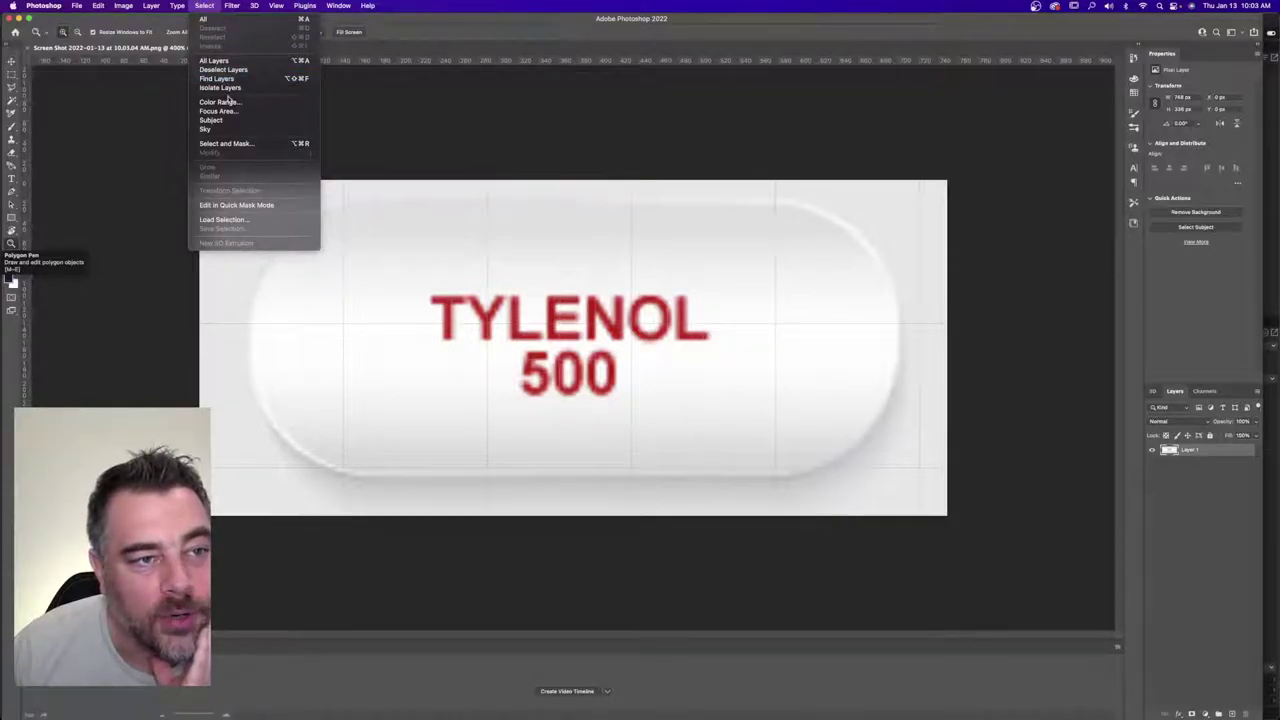
click(219, 102)
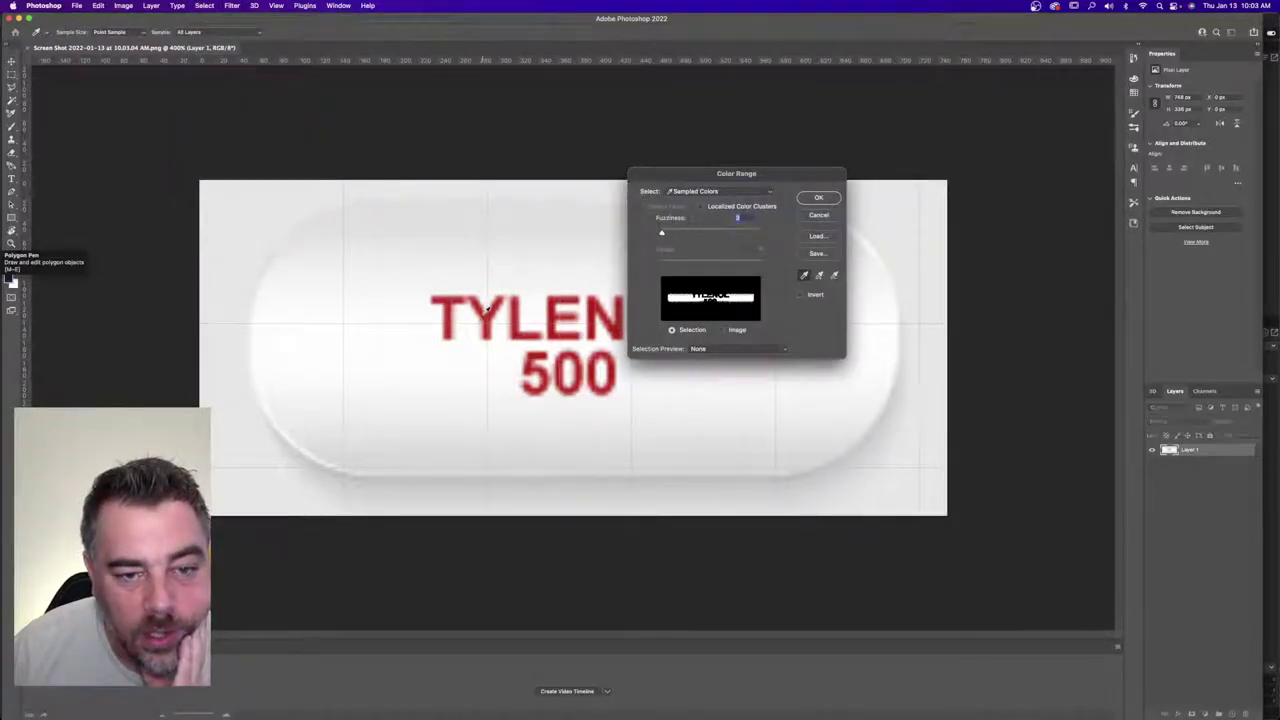
click(485, 310)
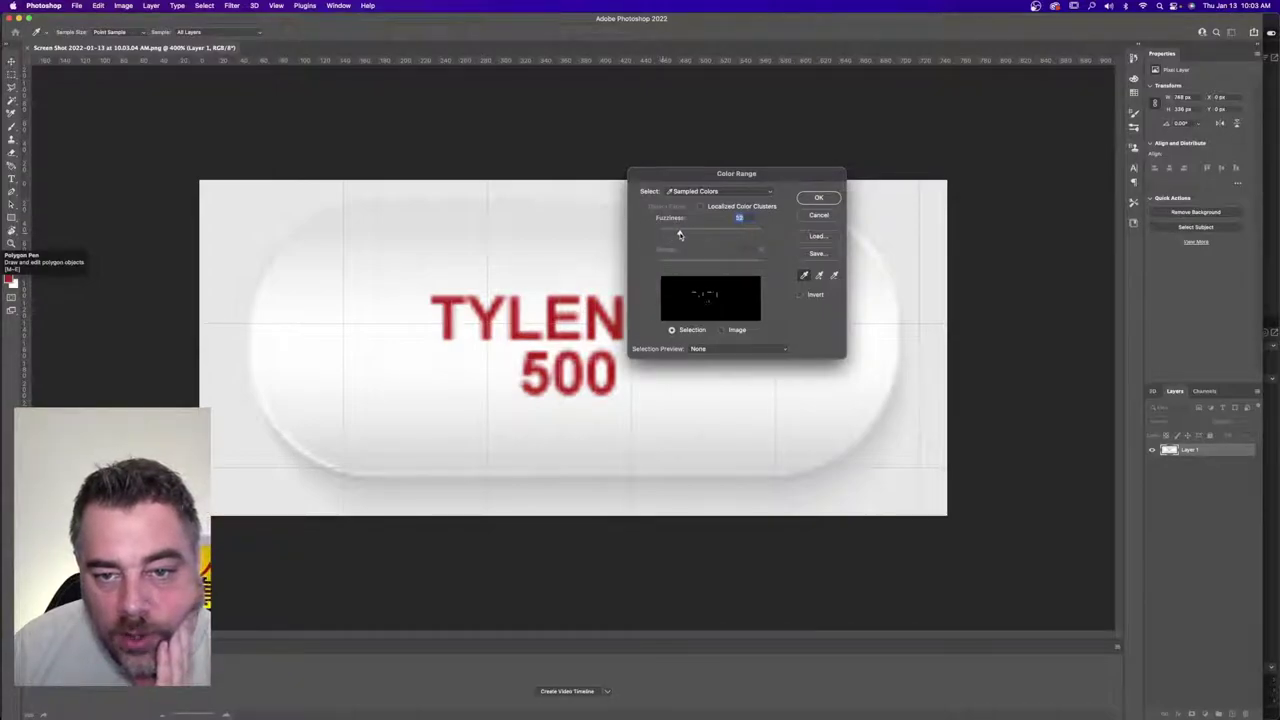
drag(709, 235, 712, 235)
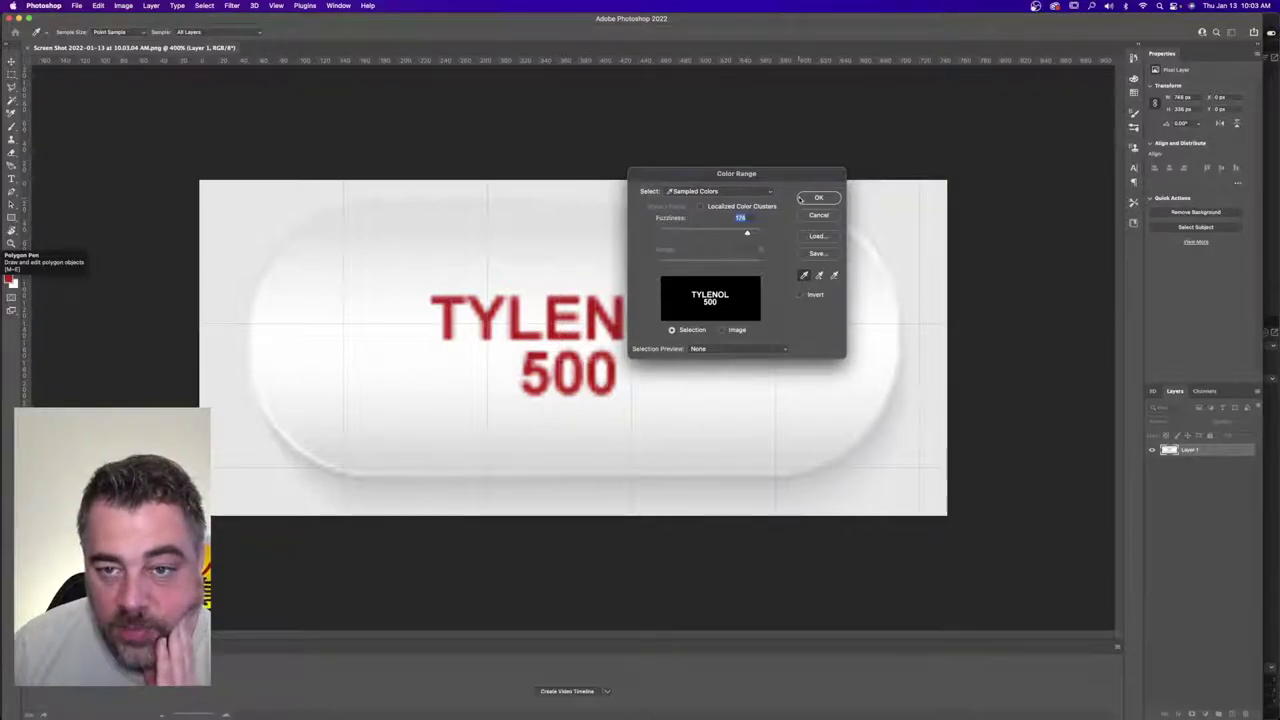
click(816, 199)
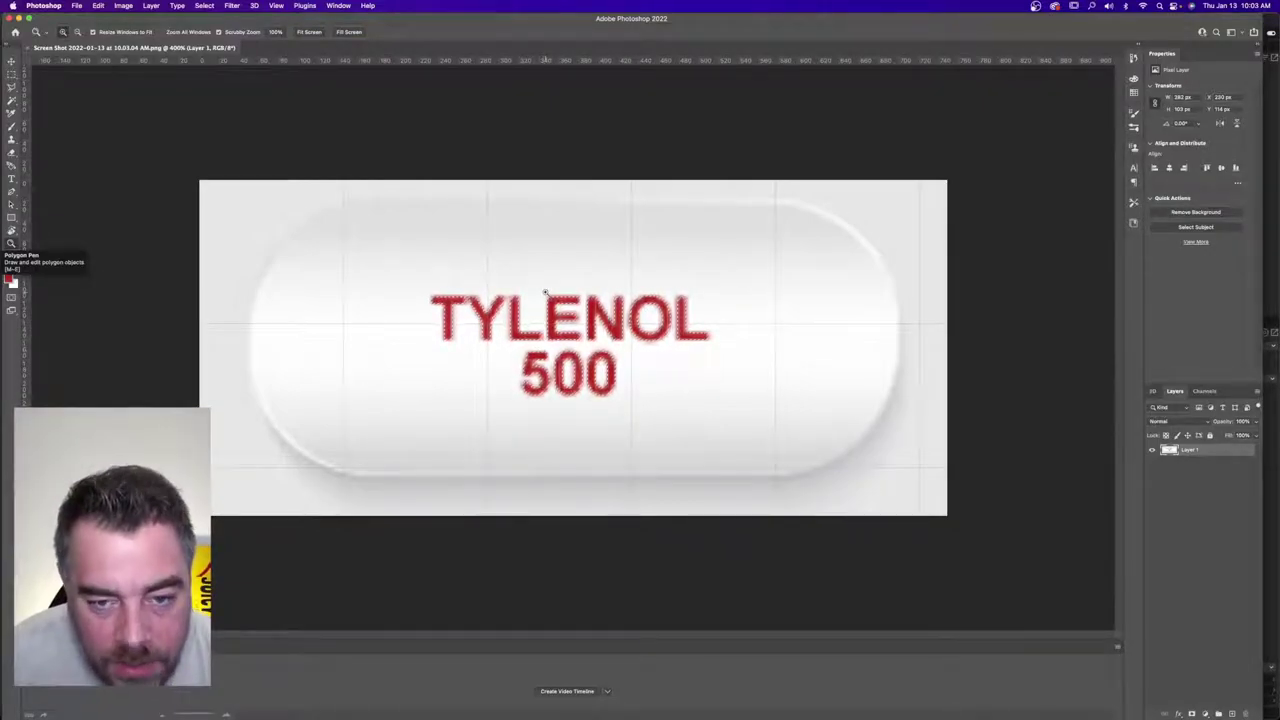
- Copy the selected lettering to a new layer and hide Layer 1
click(176, 6)
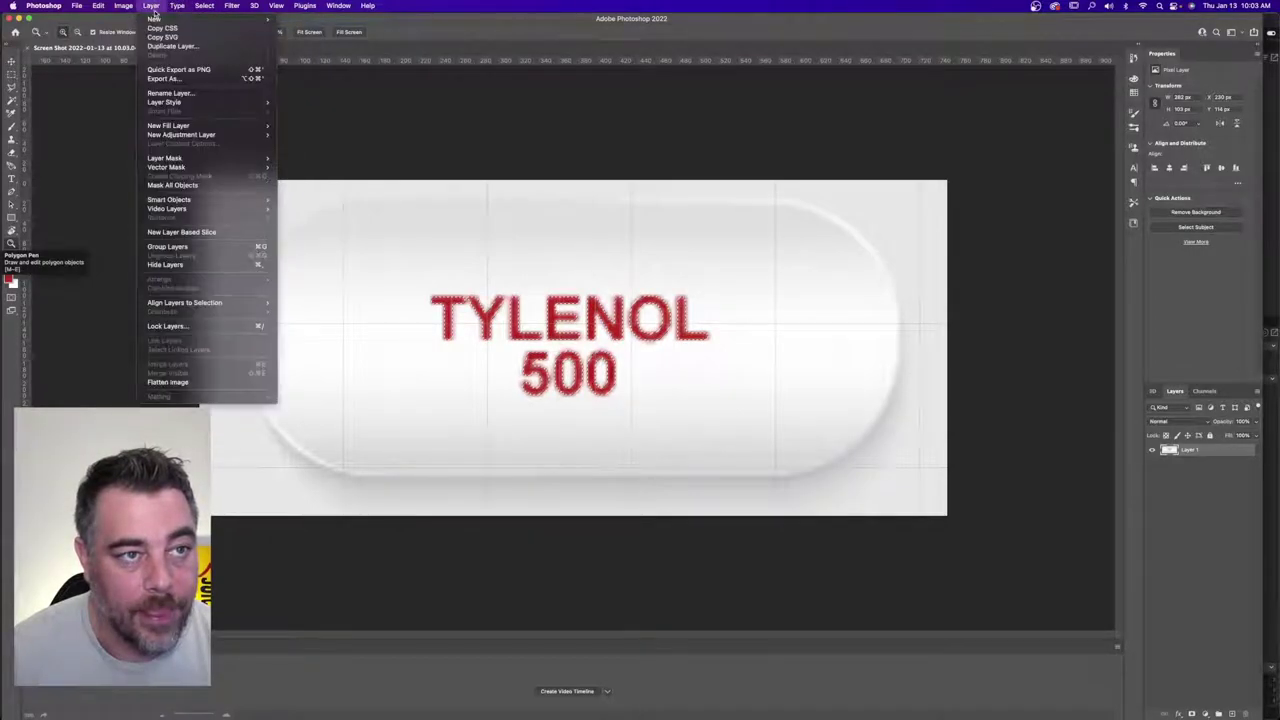
mouse_move(155, 19)
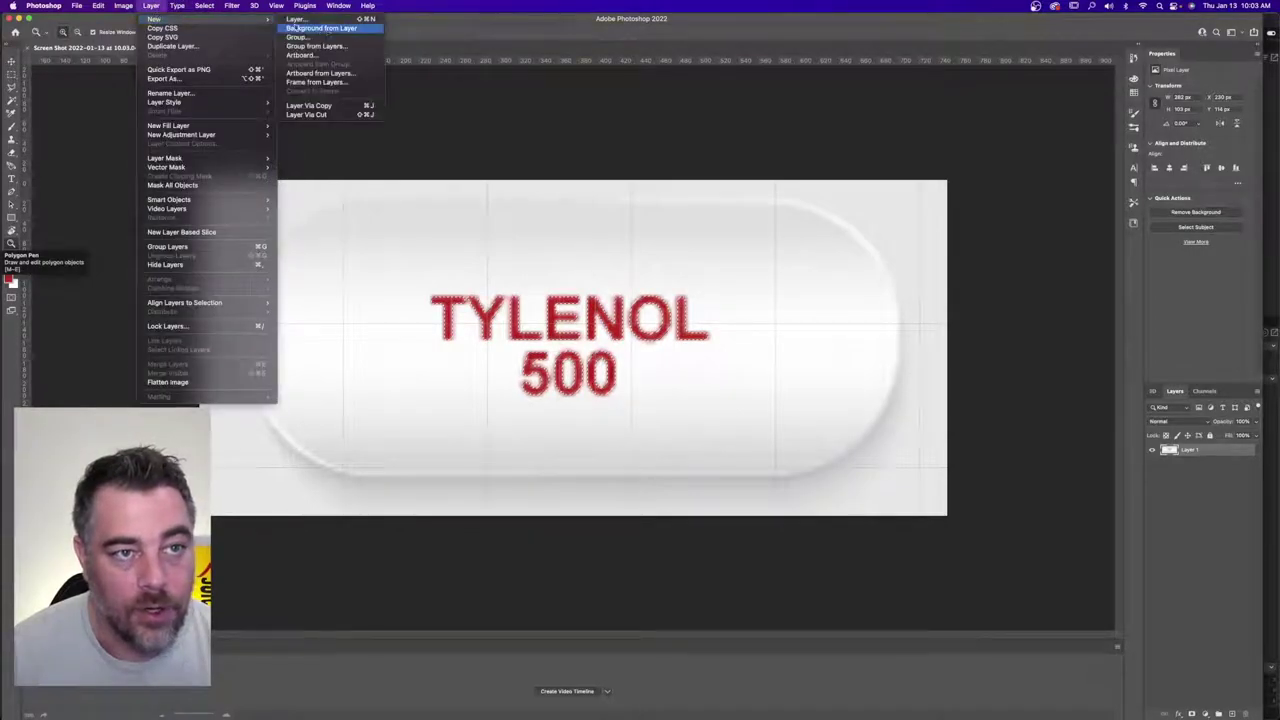
click(309, 105)
click(1151, 462)
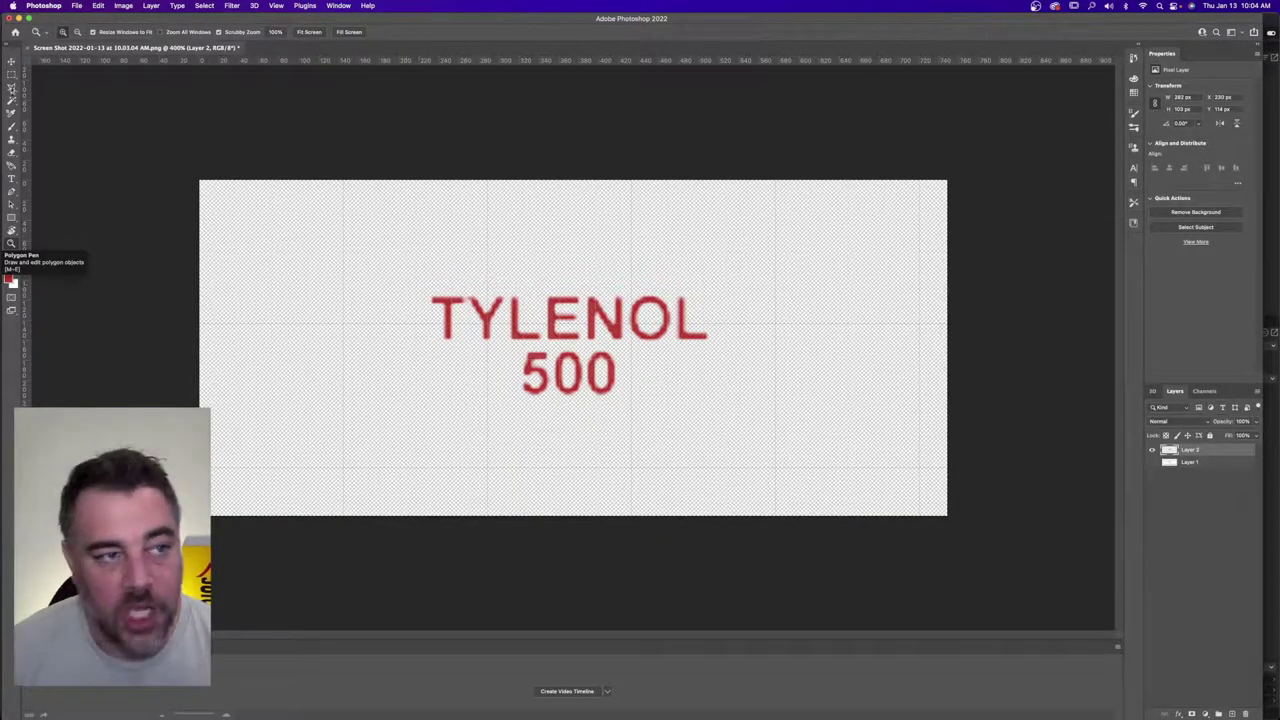
- Crop the image to a rectangular selection of about 621 × 213 px around the lettering
click(11, 76)
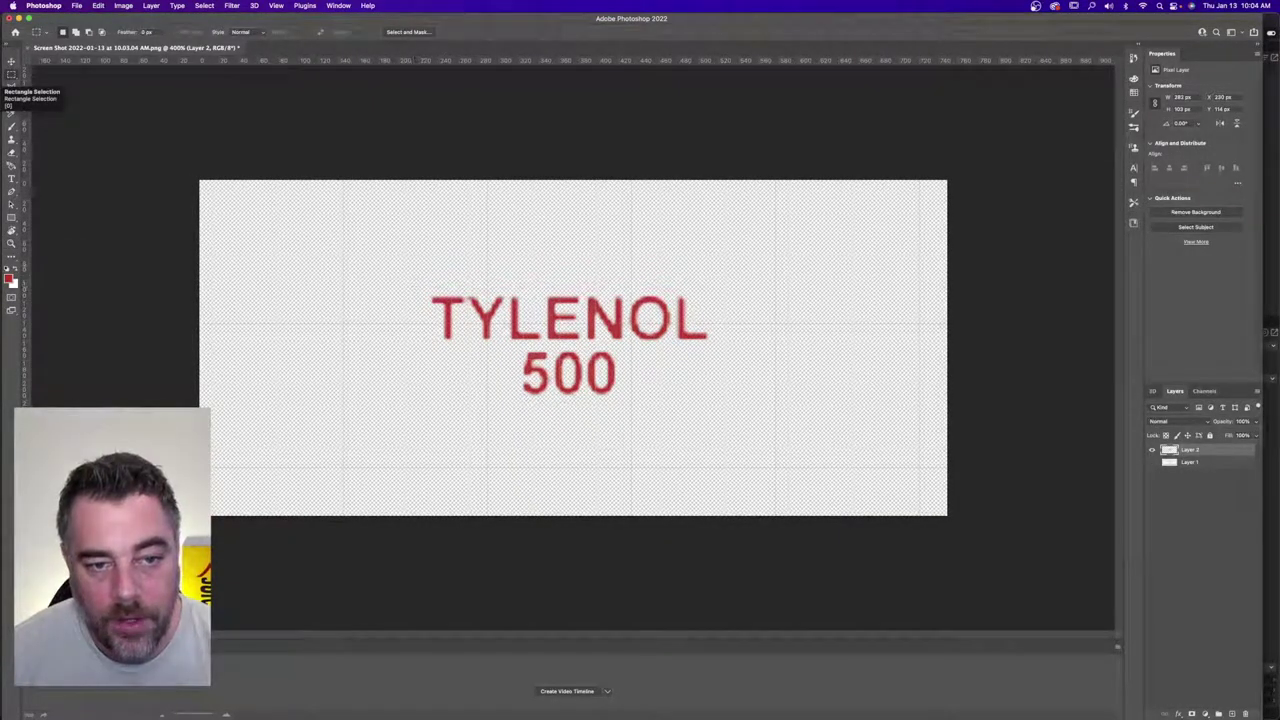
drag(260, 232, 883, 444)
click(98, 5)
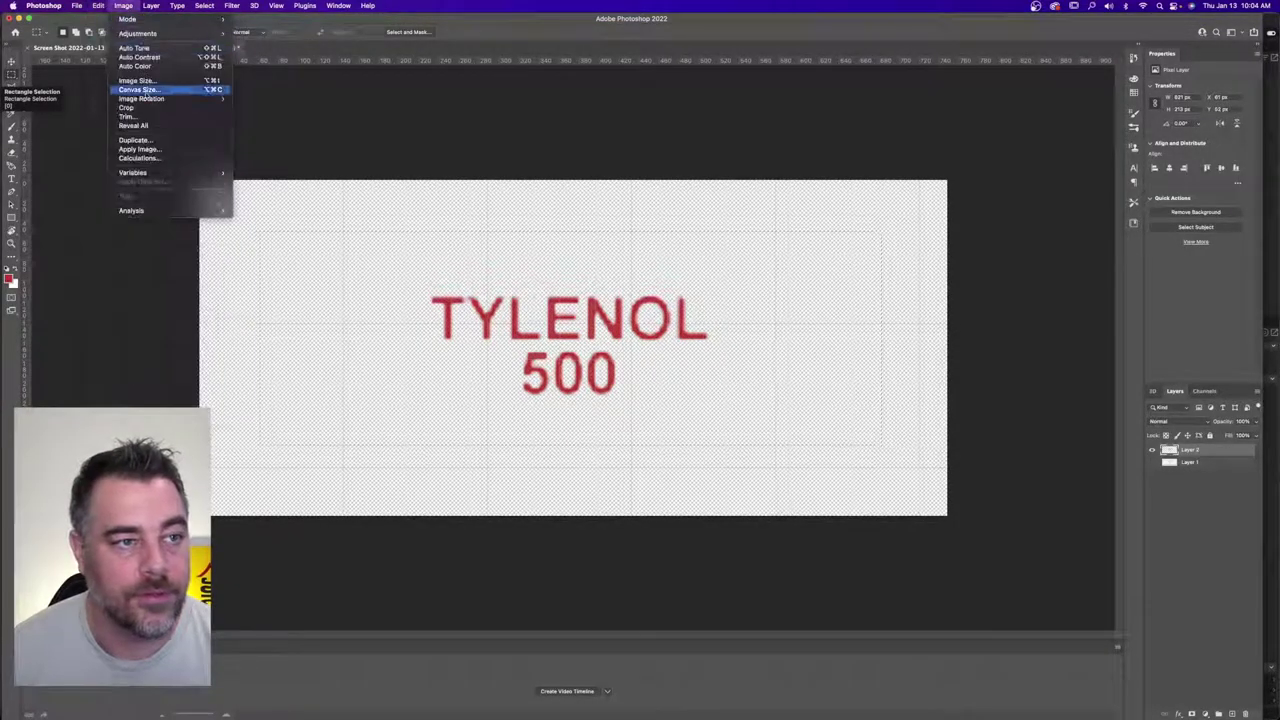
click(143, 107)
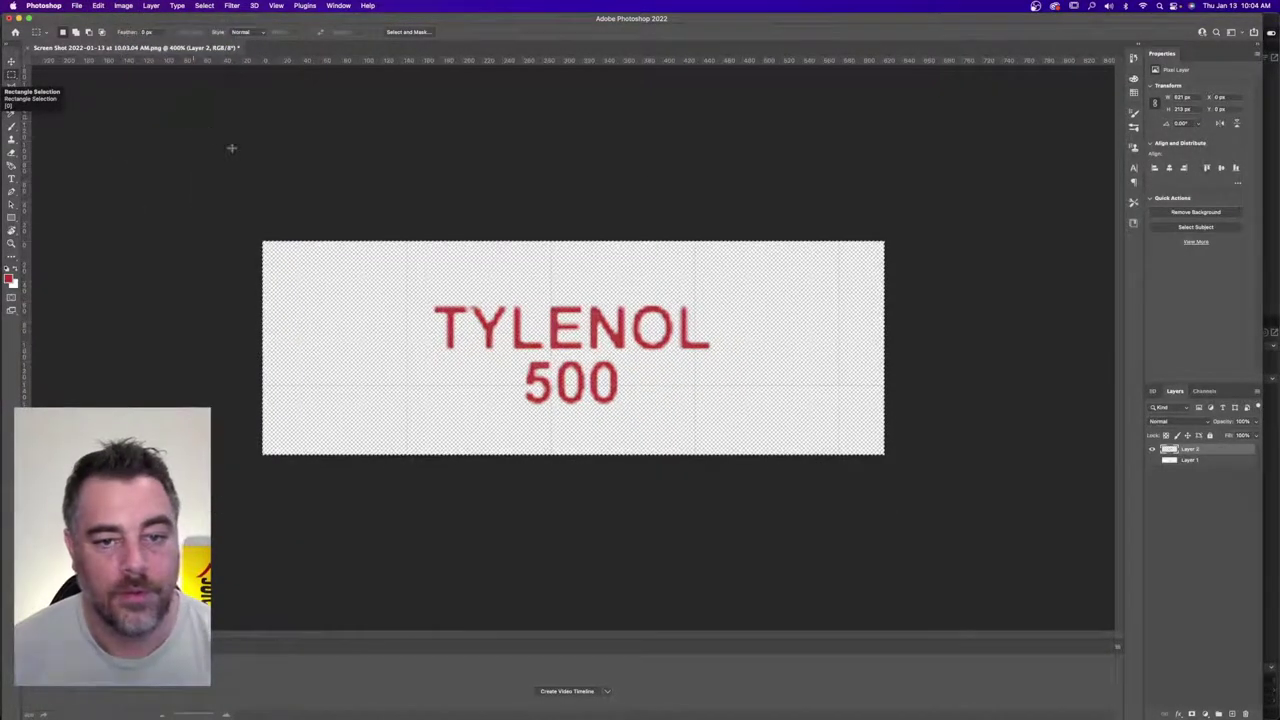
- Start a quick PNG export and choose the tylenol_bottle folder inside turbosquid_january_2022 on the T7 drive as its destination
click(76, 5)
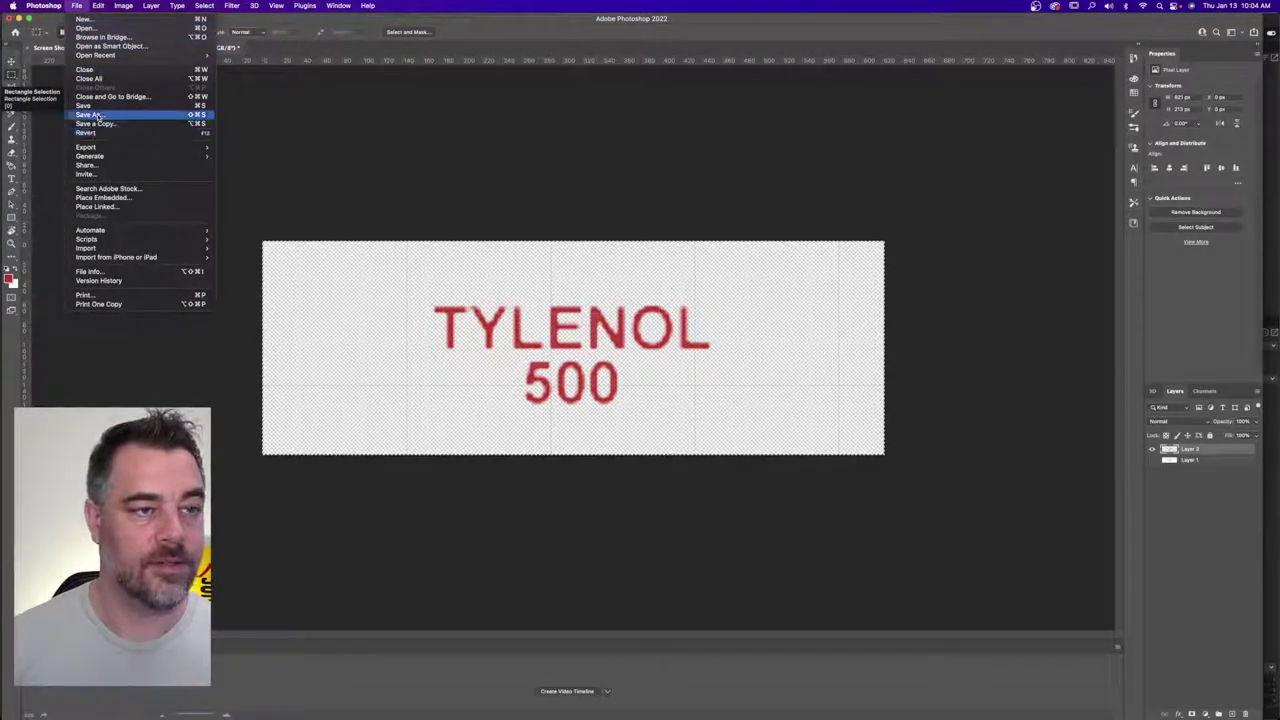
mouse_move(90, 147)
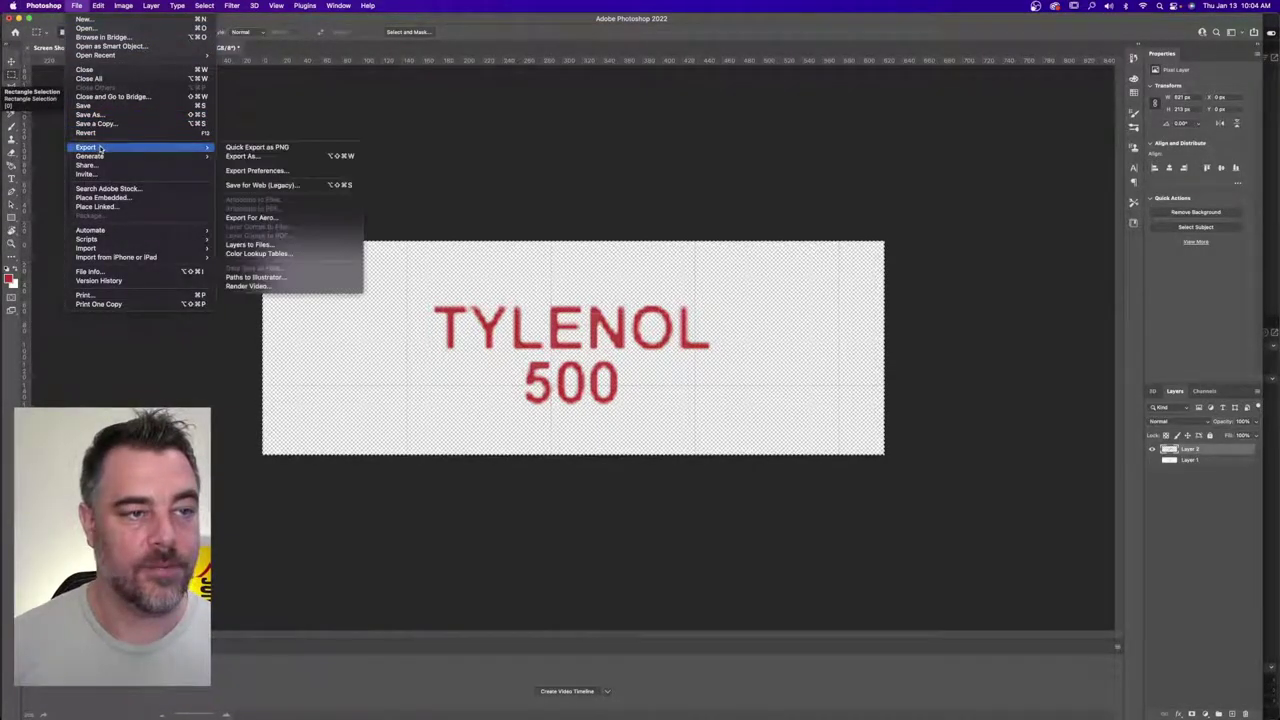
click(280, 150)
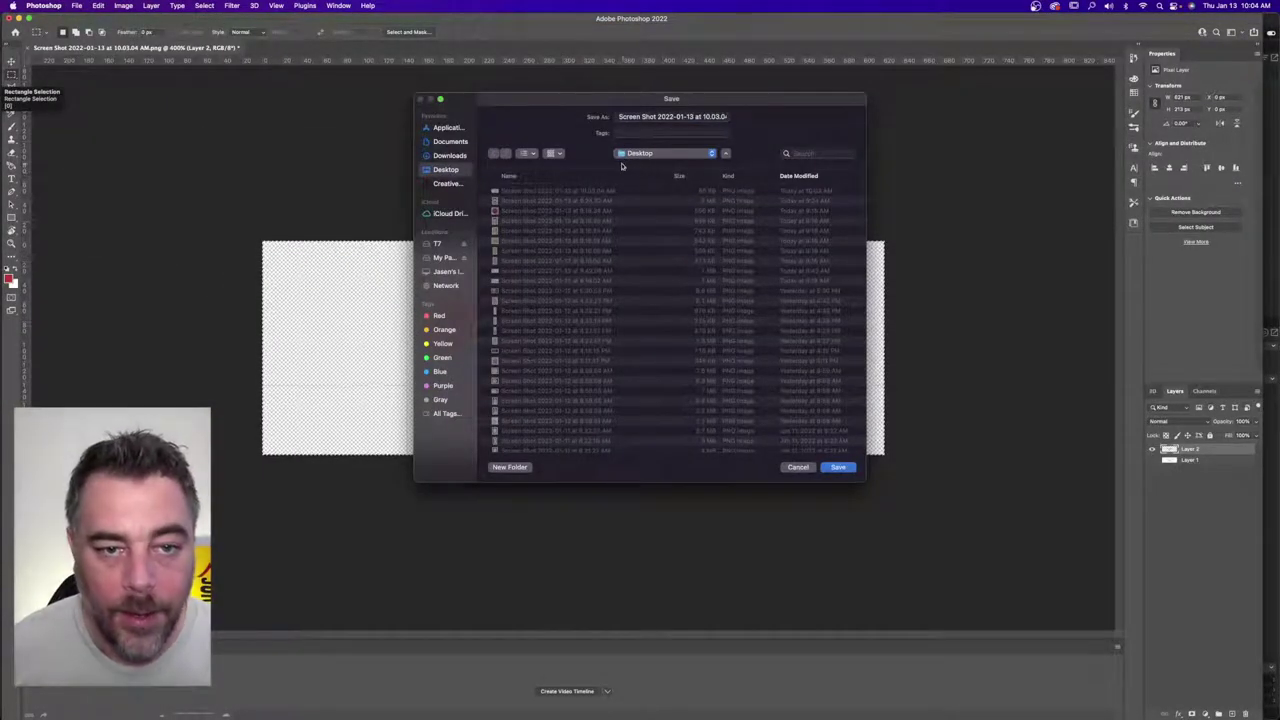
click(460, 245)
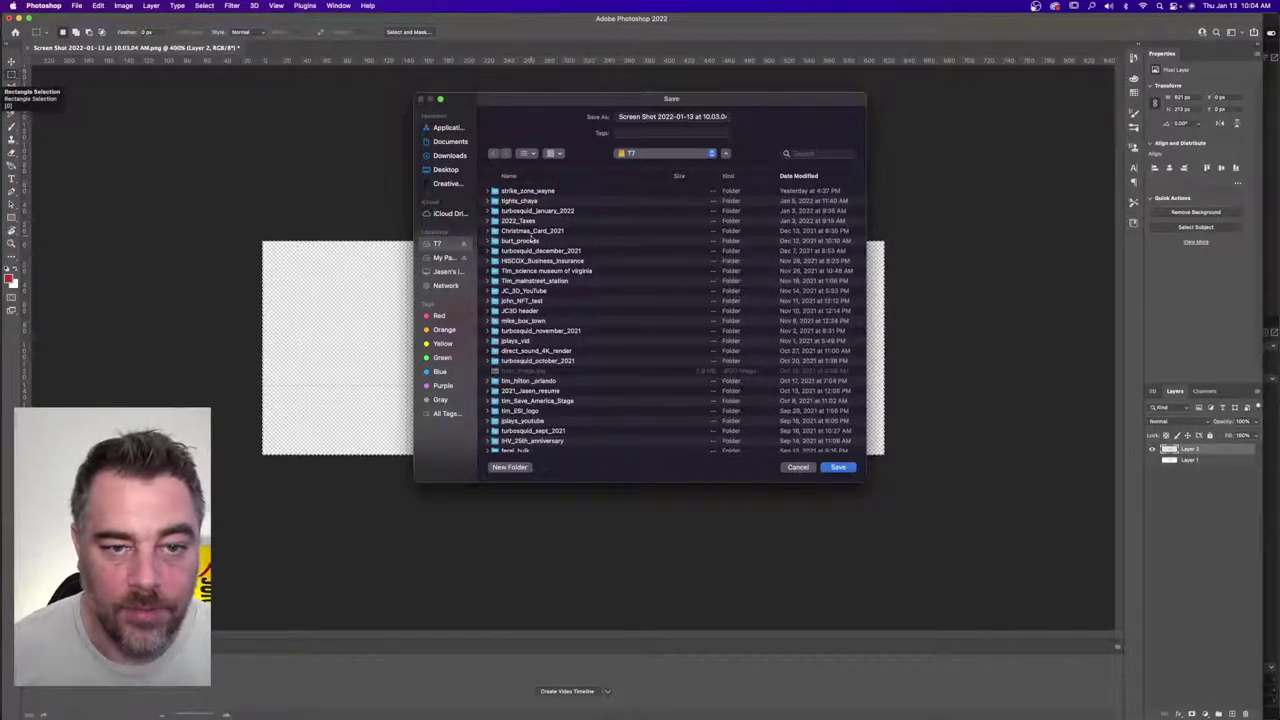
double_click(538, 211)
double_click(537, 192)
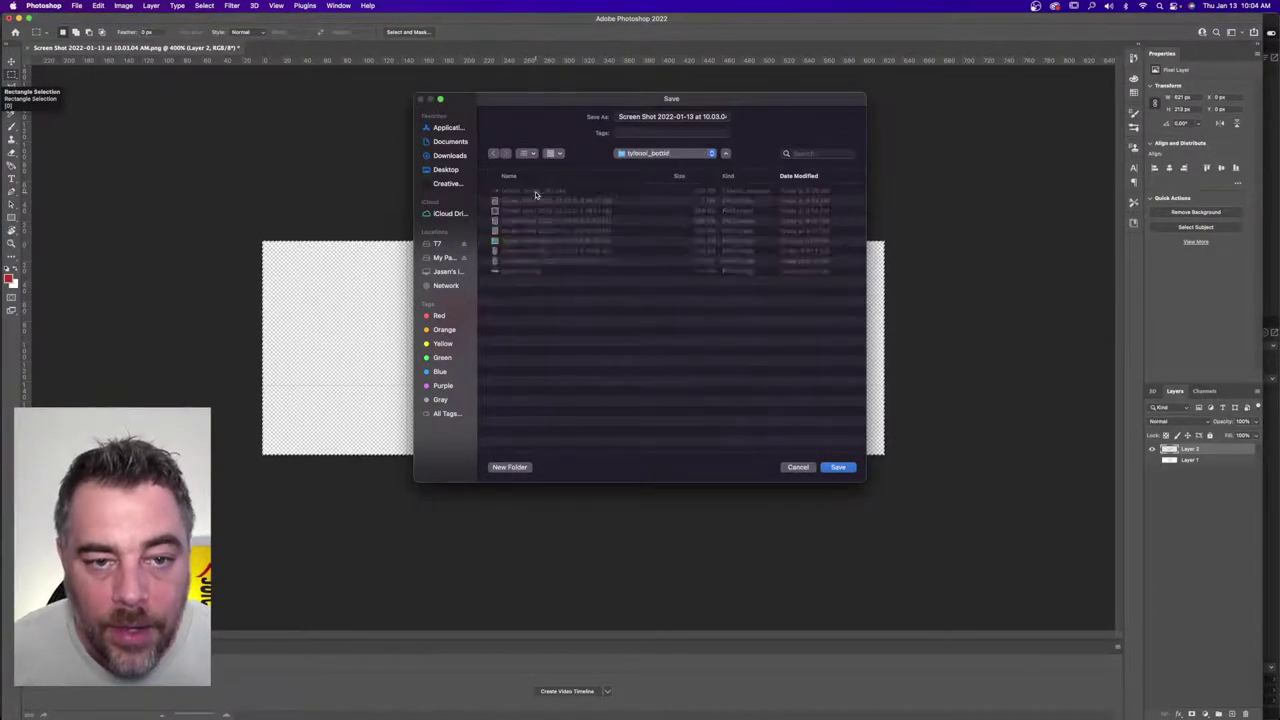
- Name the exported lettering image pill_tex_v1.png and save it
drag(697, 117, 500, 126)
key(BackSpace)
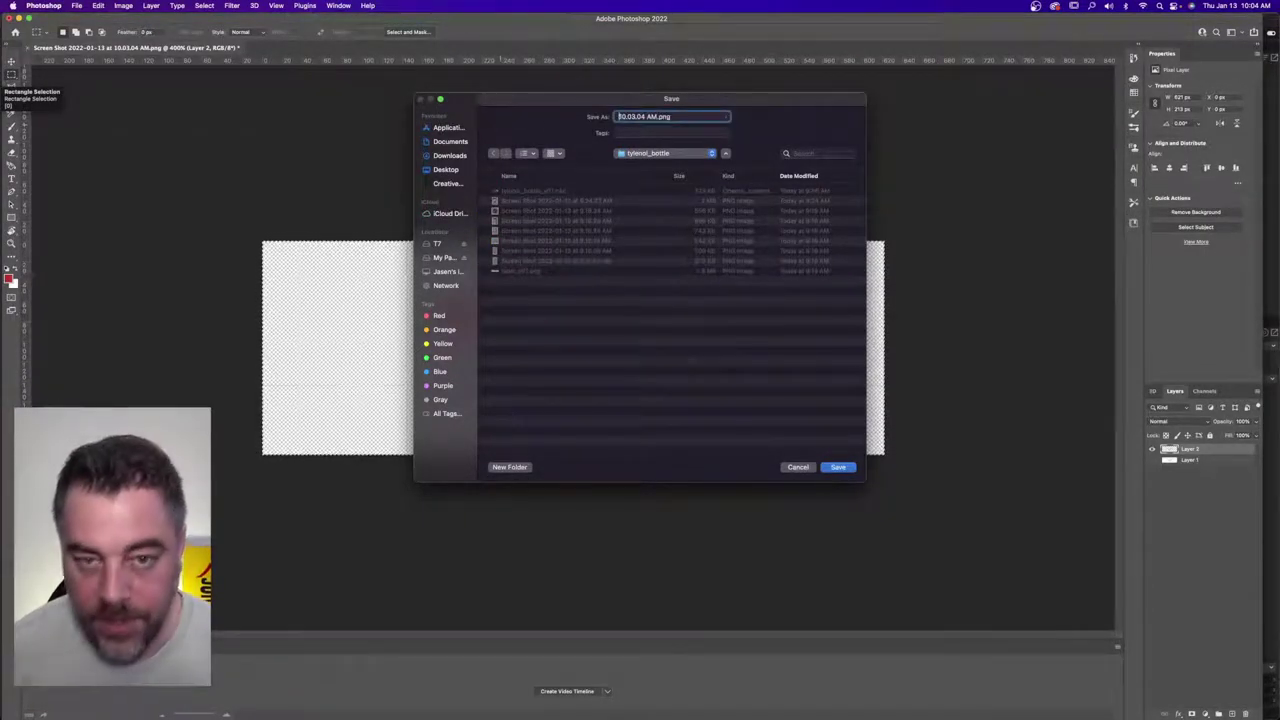
drag(656, 117, 469, 118)
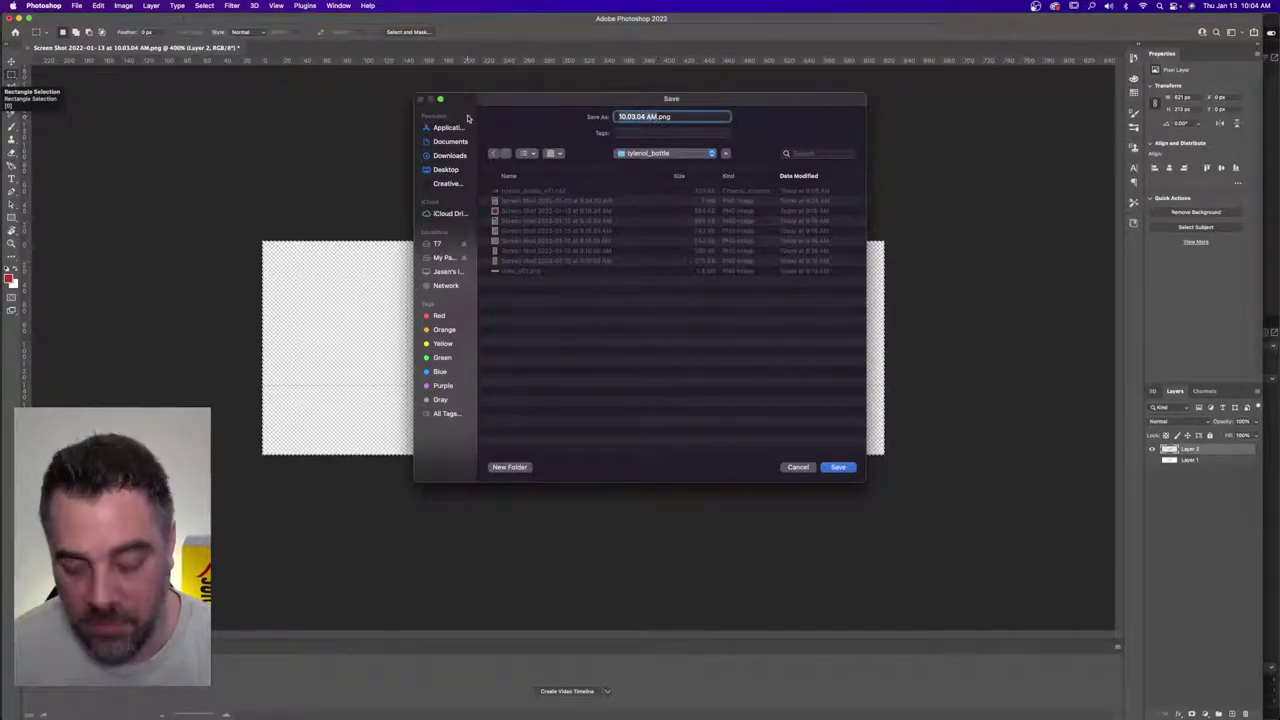
text(p)
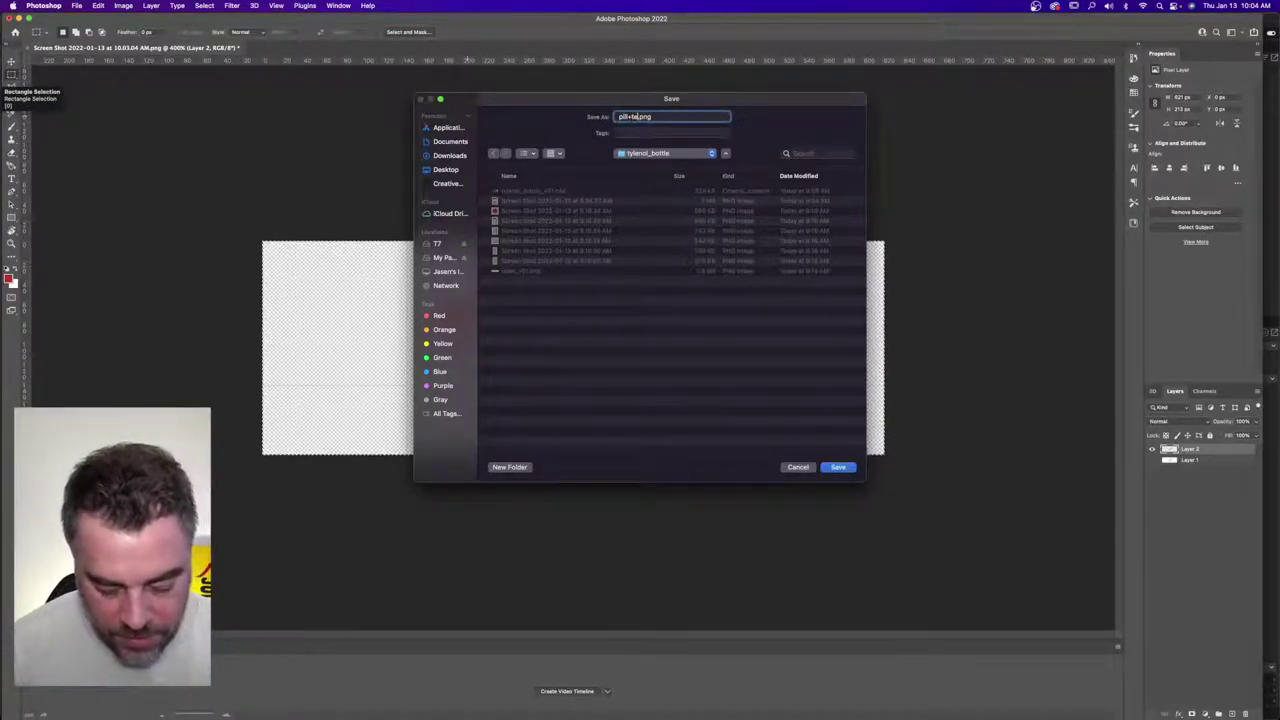
text(ill+tex_b)
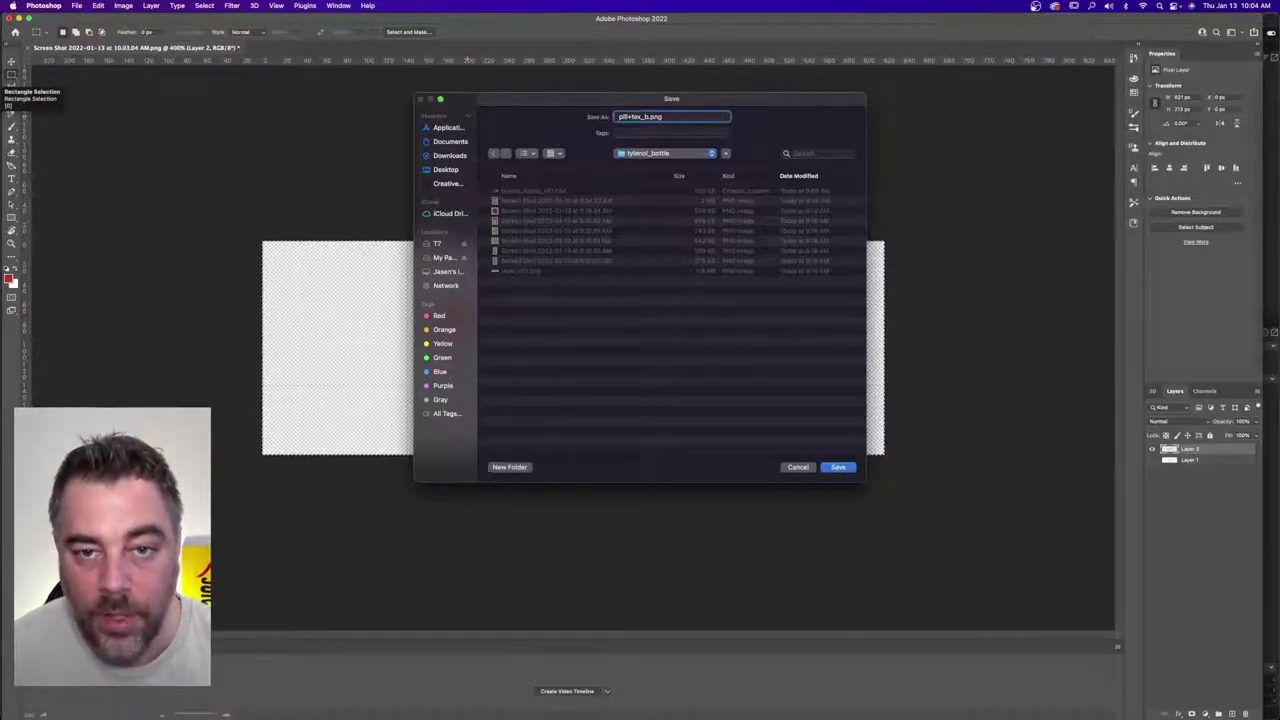
key(BackSpace)
text(v)
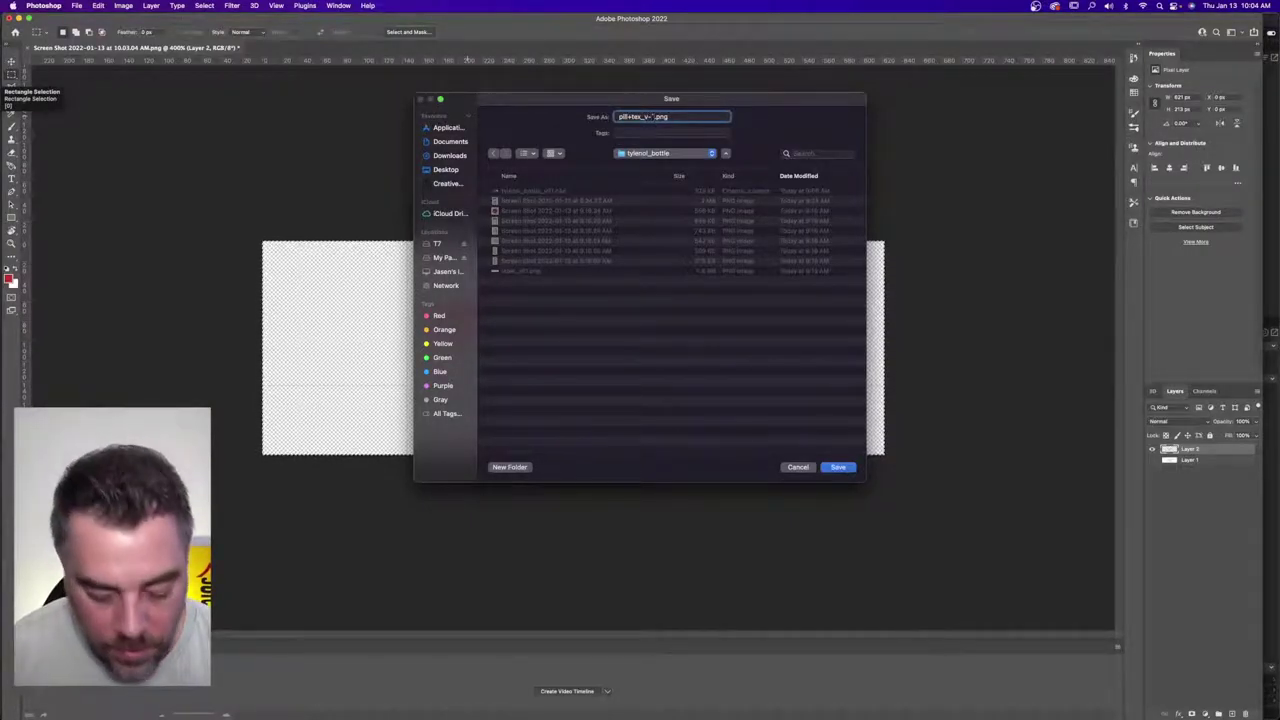
key(BackSpace)
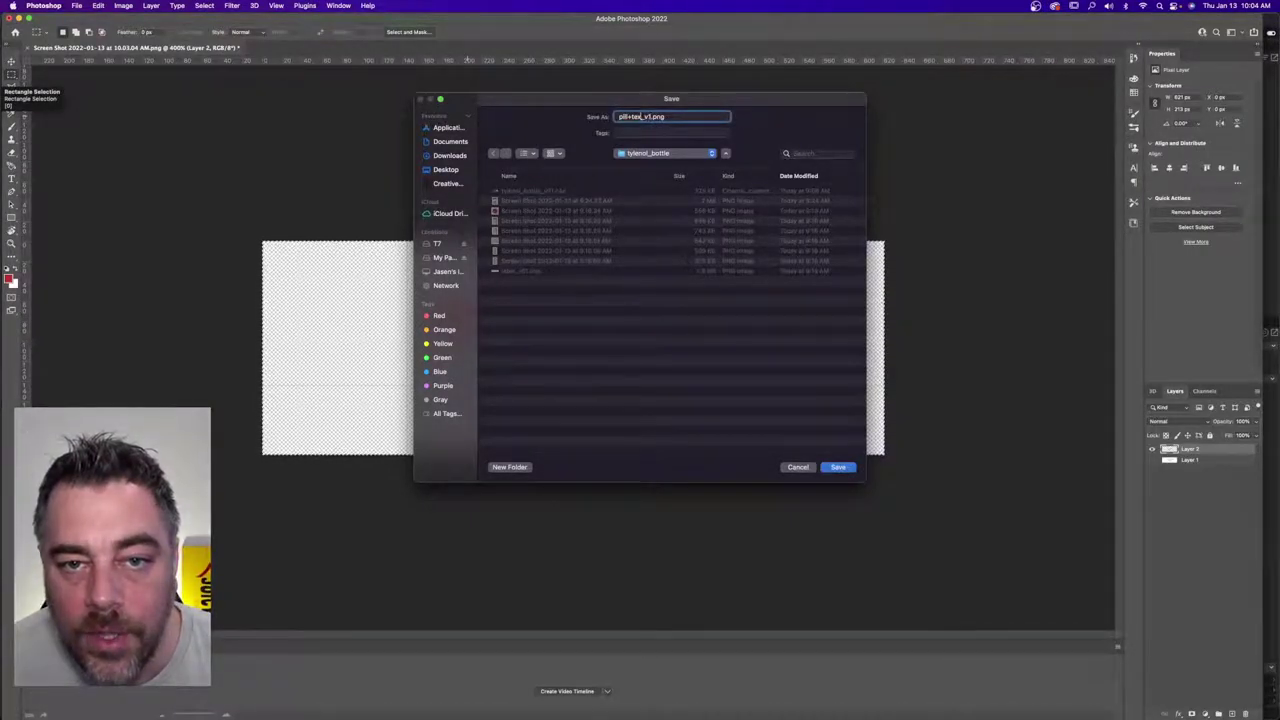
text(_)
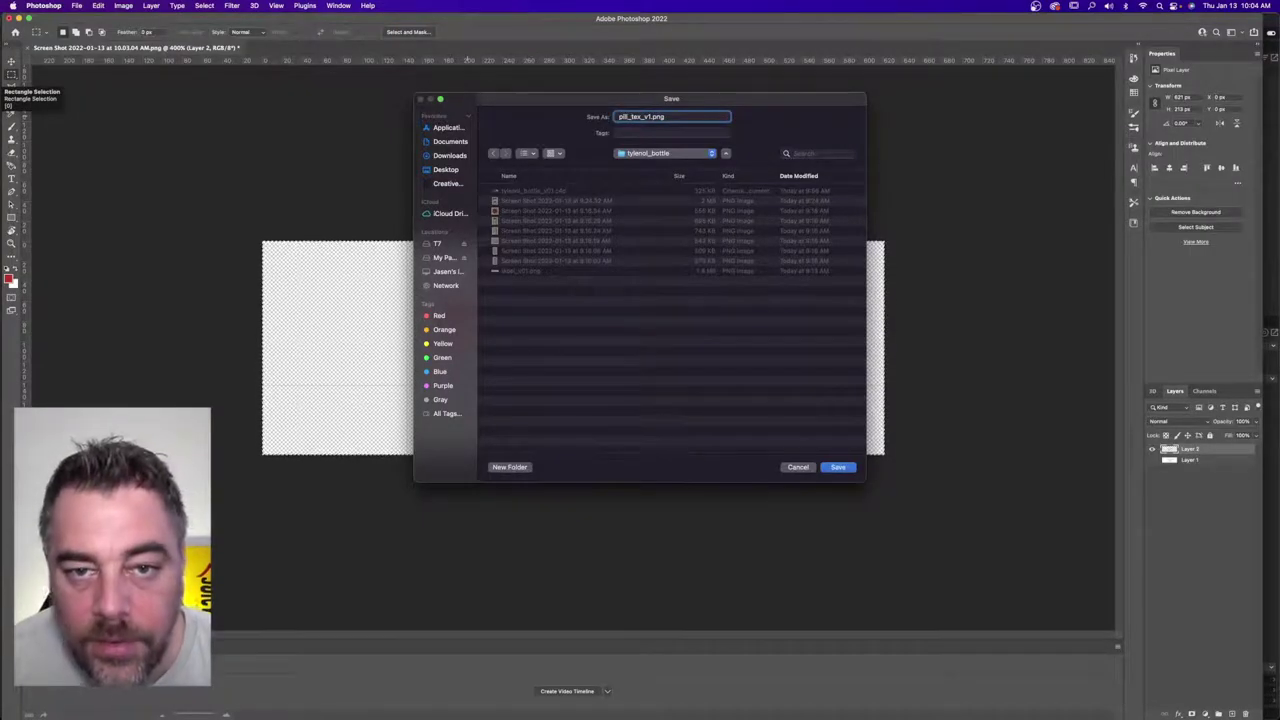
key(Return)
- Quit Photoshop without saving the screenshot document and switch to Cinema 4D
key(super+q)
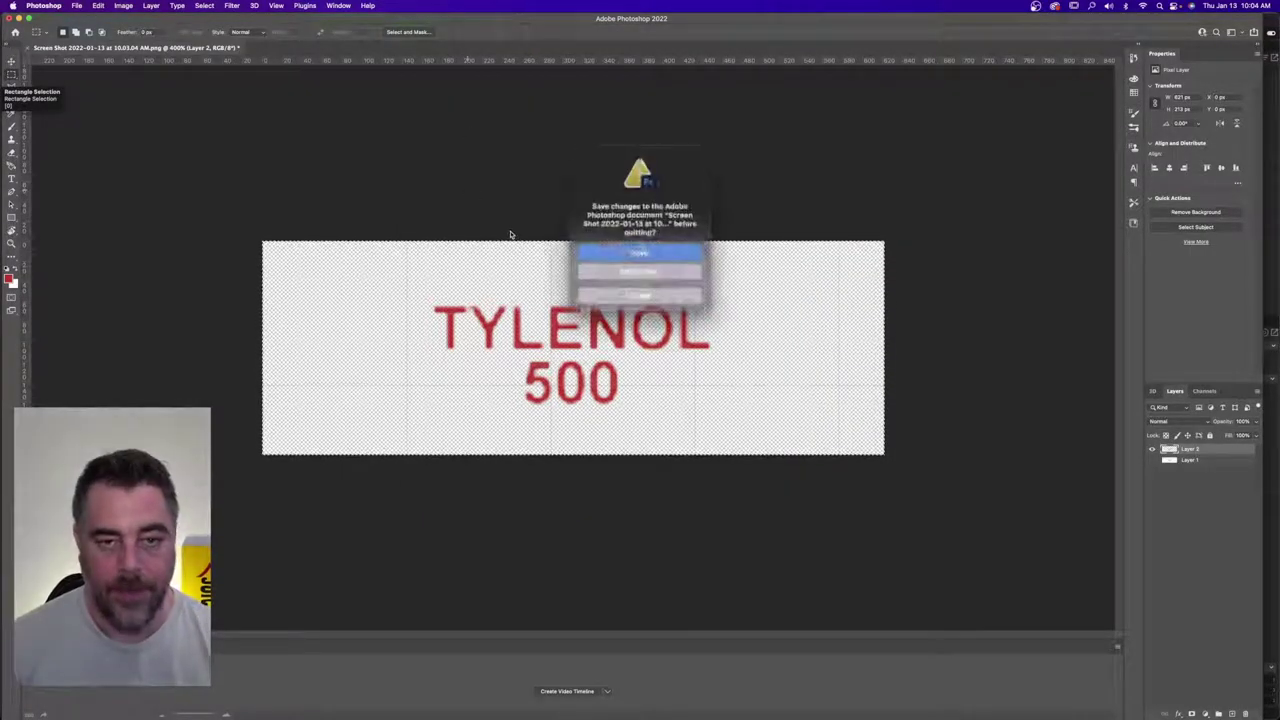
click(632, 270)
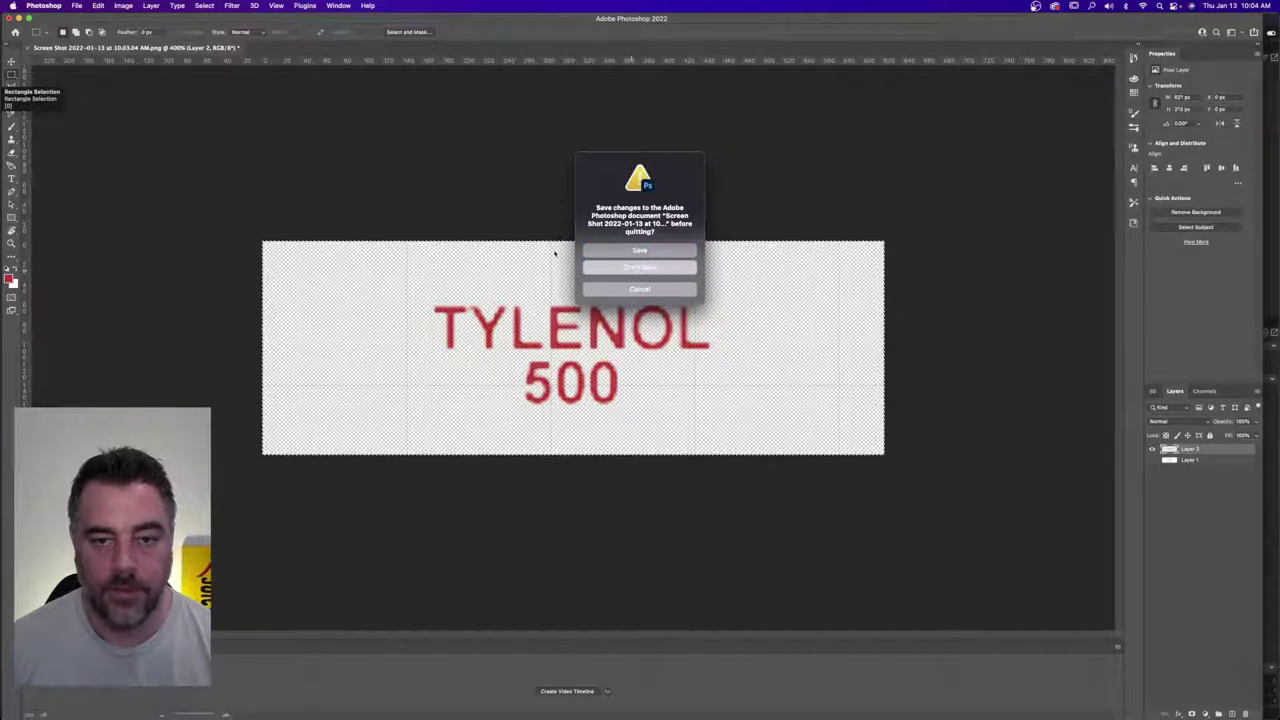
key(super+Tab)
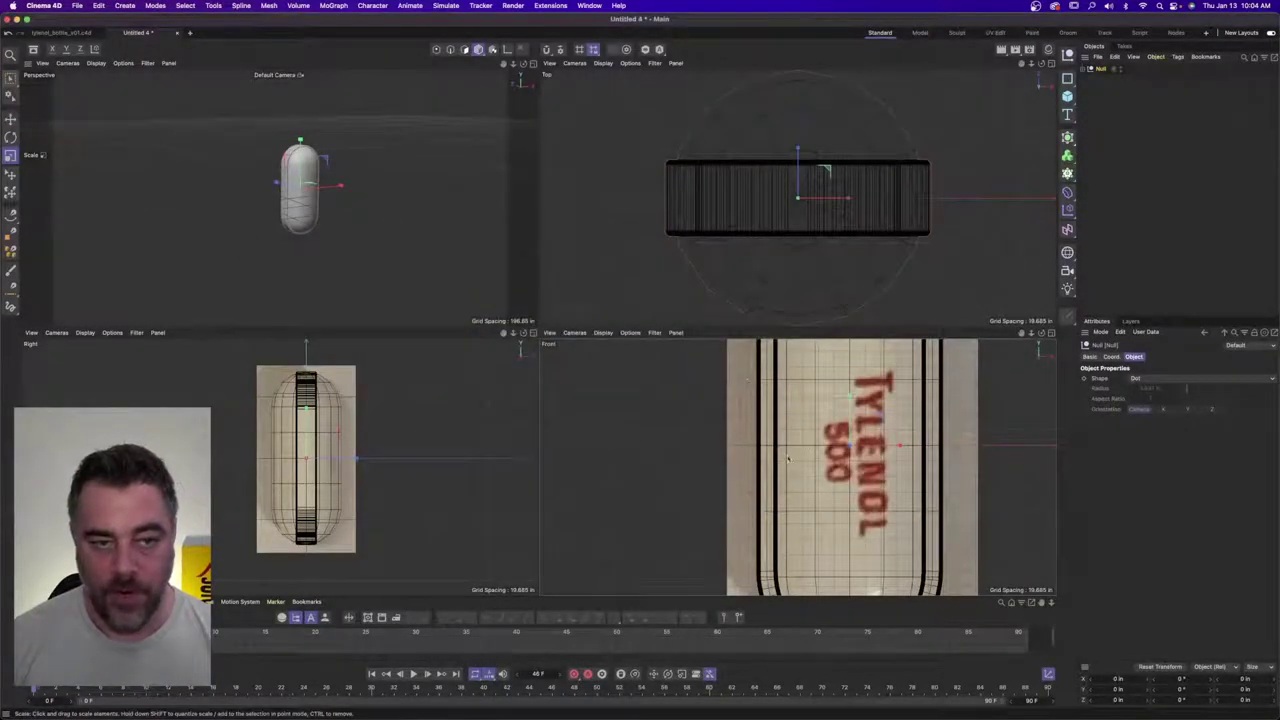
- Show the Material Manager and save the pill project as pill_v01.c4d in the tylenol_bottle folder
click(1050, 52)
click(77, 5)
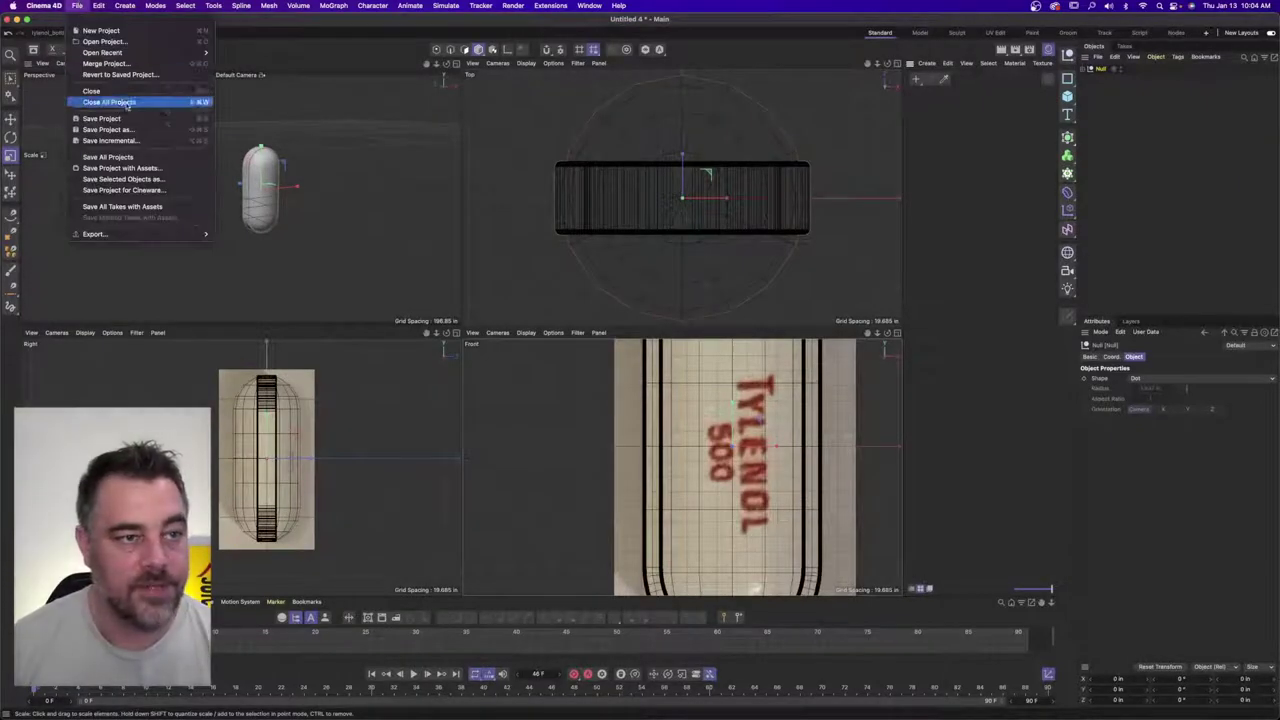
click(134, 129)
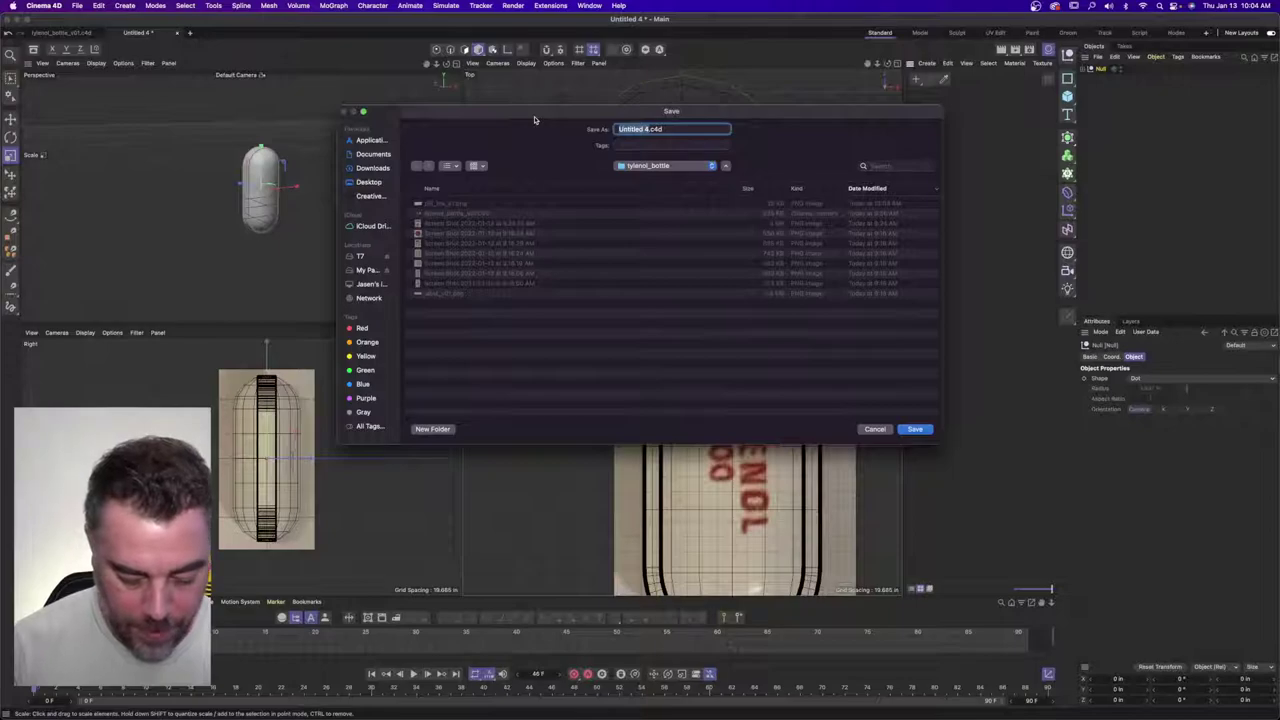
text(pill_v01)
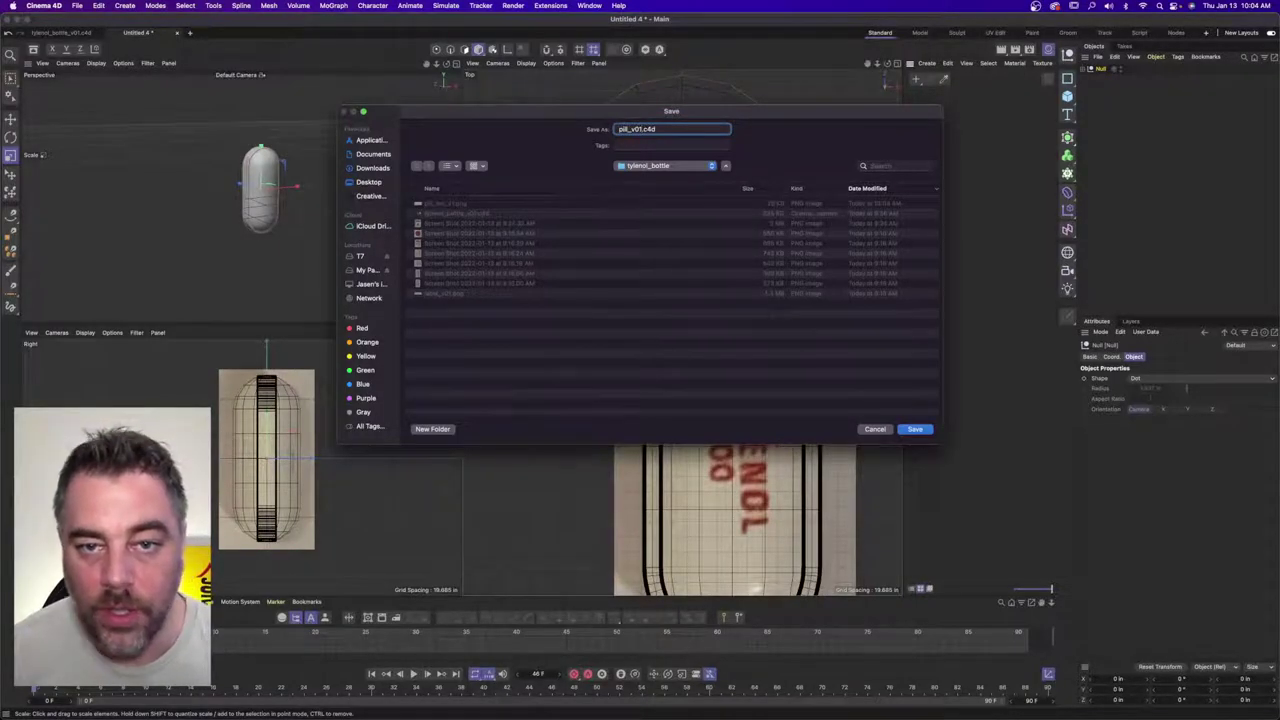
key(Return)
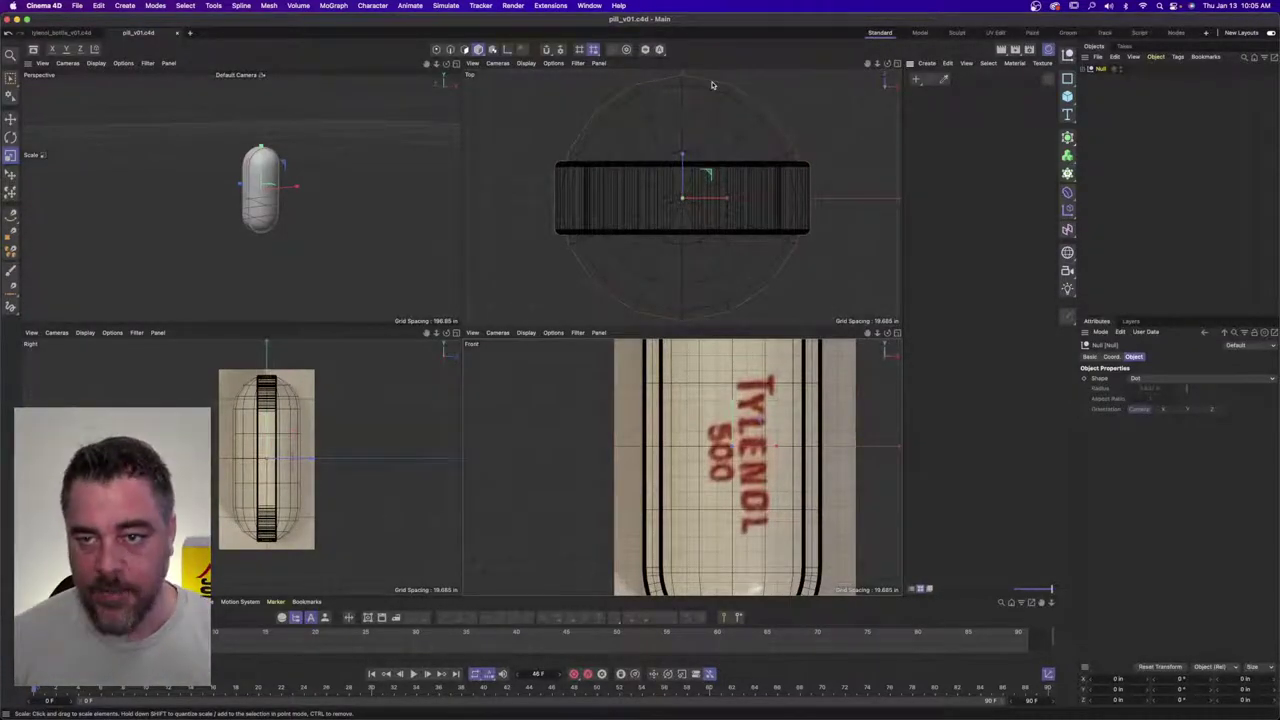
- Switch to Finder and select pill_tex_v1.png in the tylenol_bottle folder inside turbosquid_january_2022 on the T7 drive
key(super+Tab)
click(652, 352)
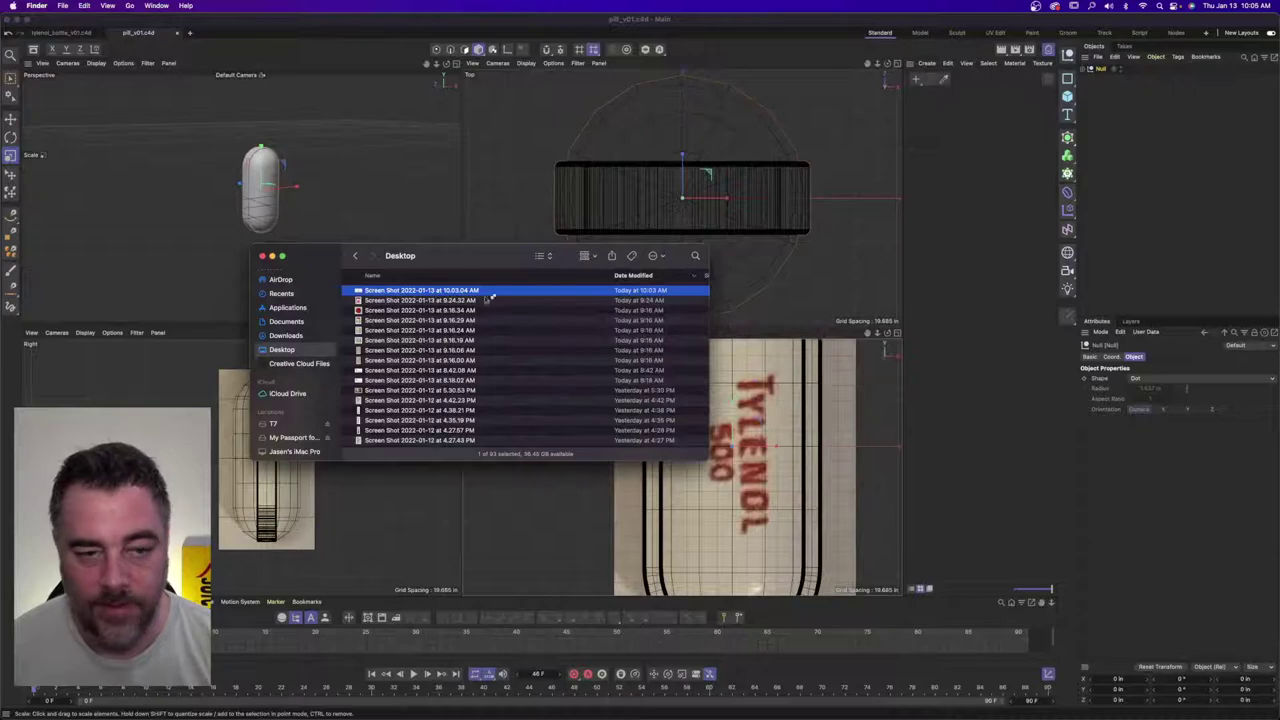
click(275, 423)
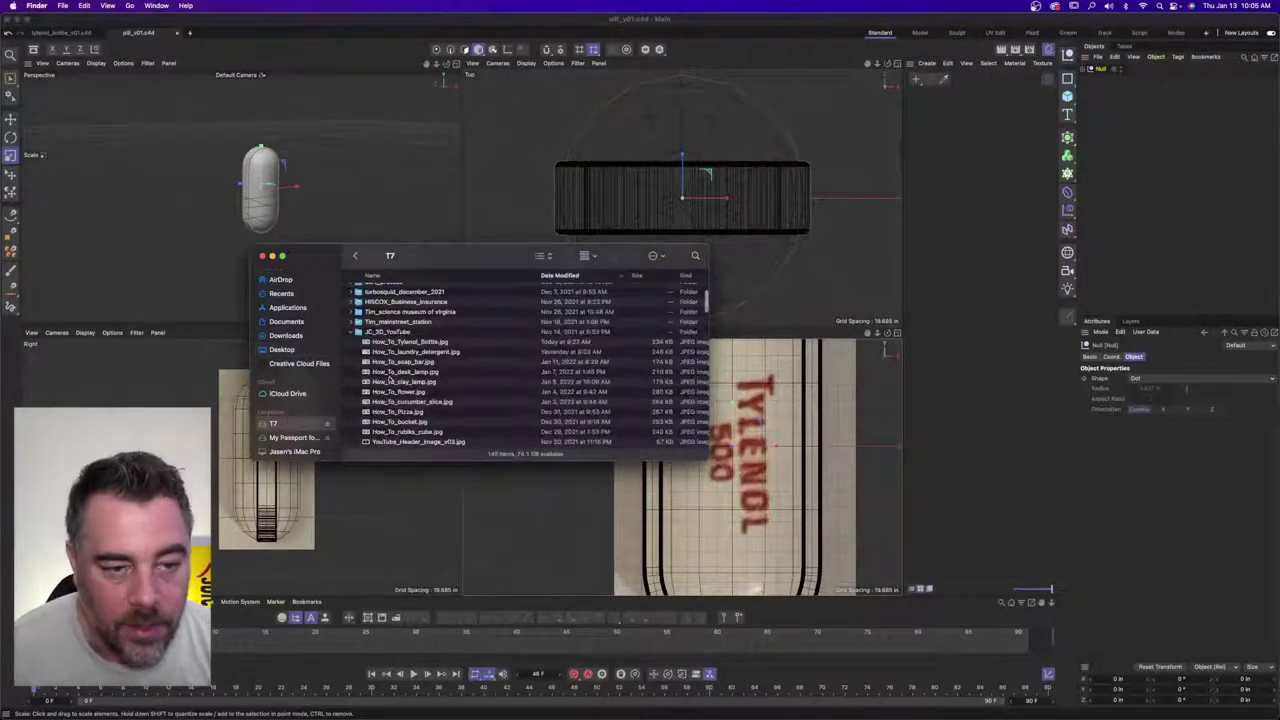
click(353, 332)
scroll(360, 320, up, 3)
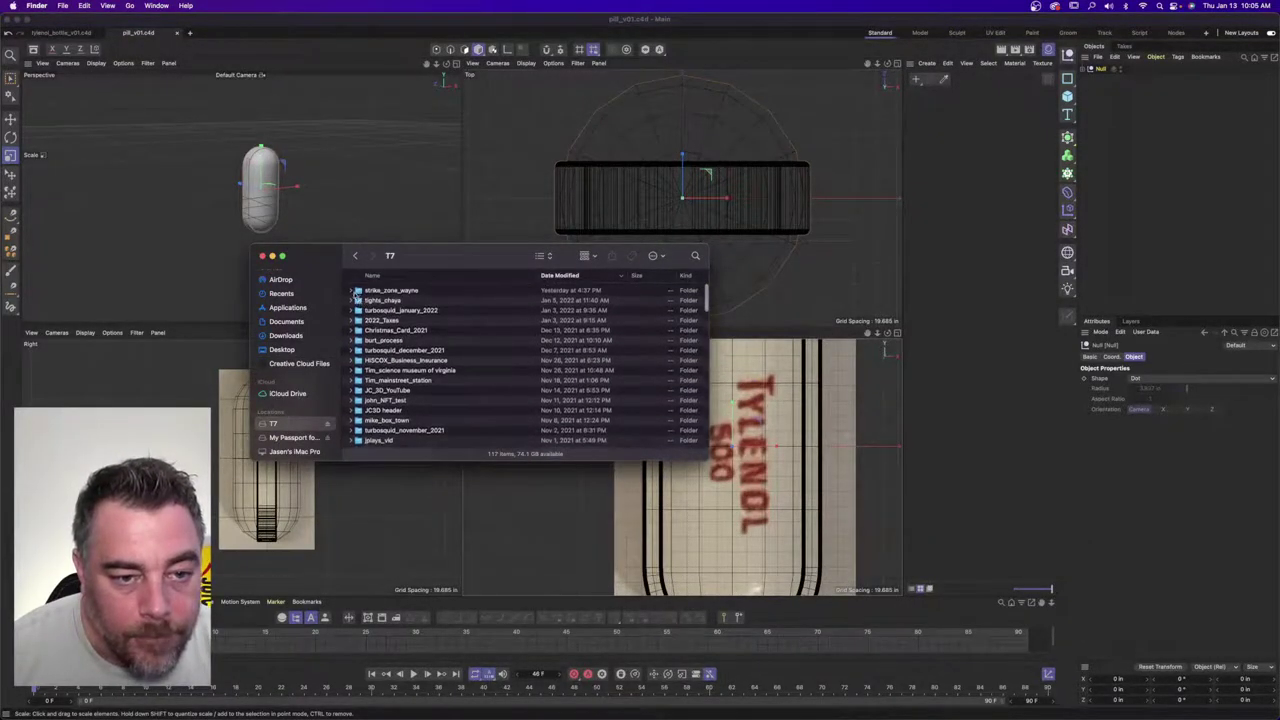
double_click(390, 310)
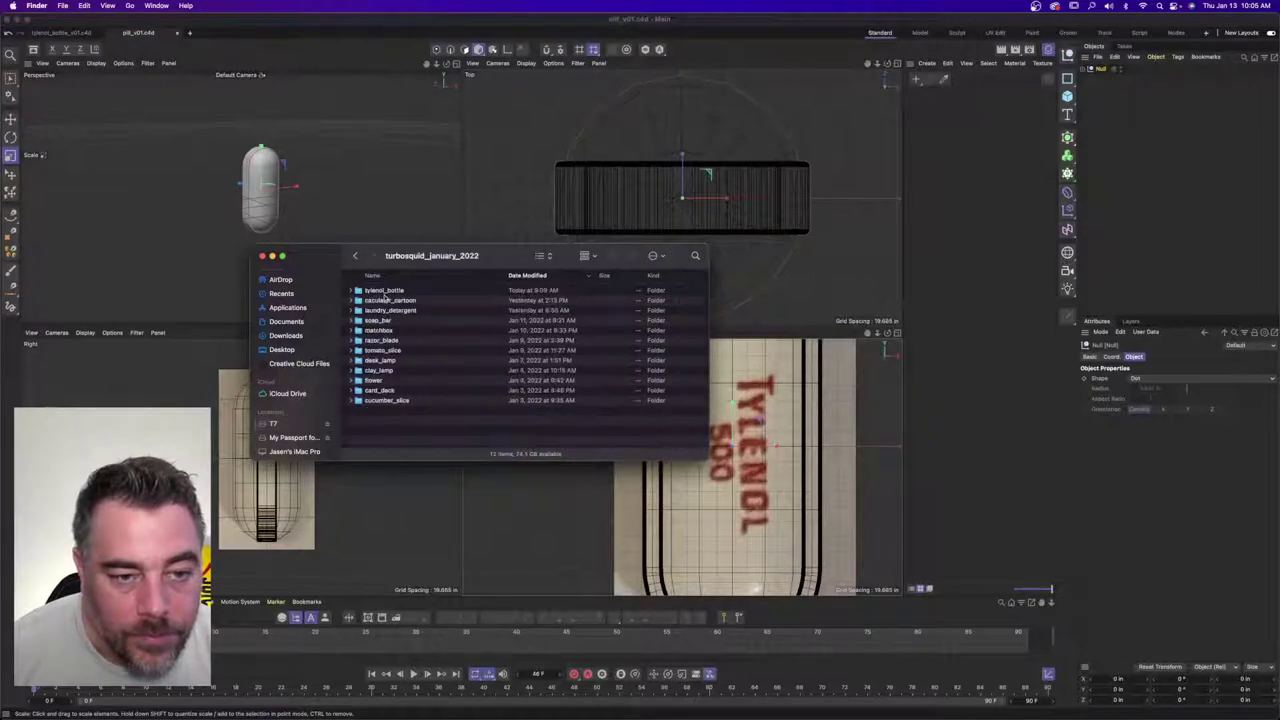
click(386, 291)
double_click(386, 291)
click(382, 300)
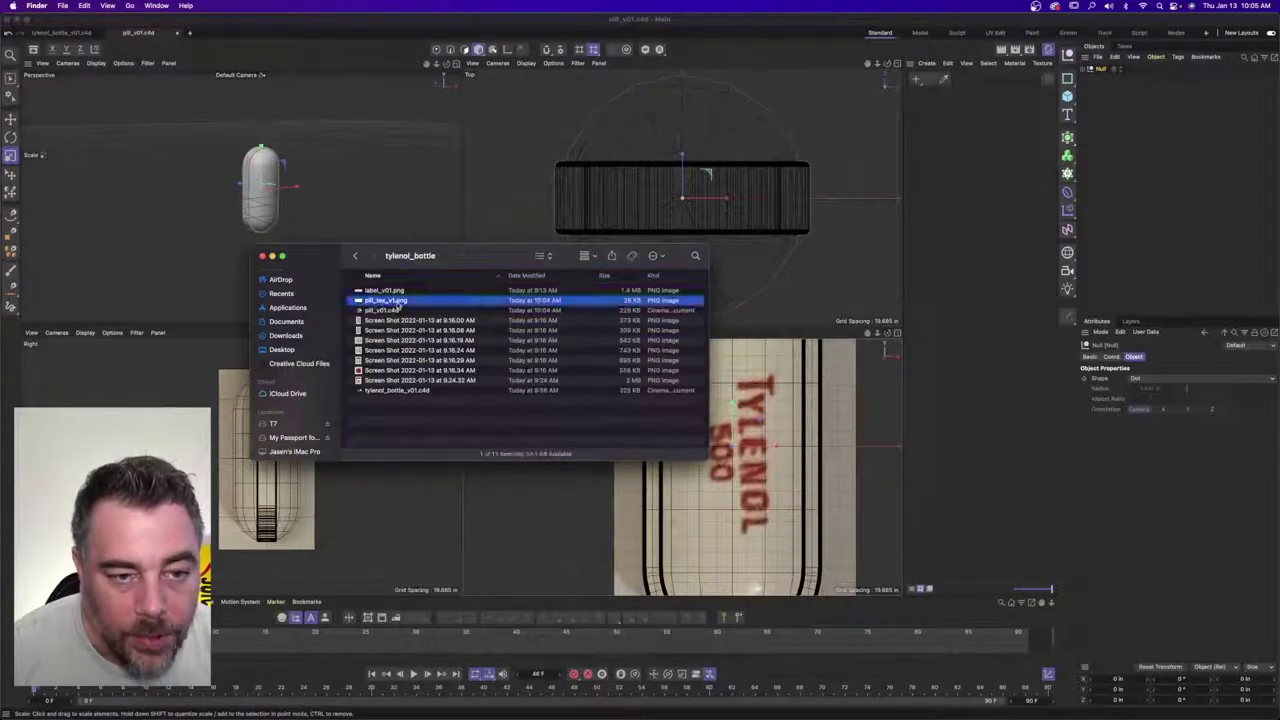
- Preview pill_tex_v1.png, bring it into Cinema 4D's Material Manager as a new material, and leave the material deselected
key(space)
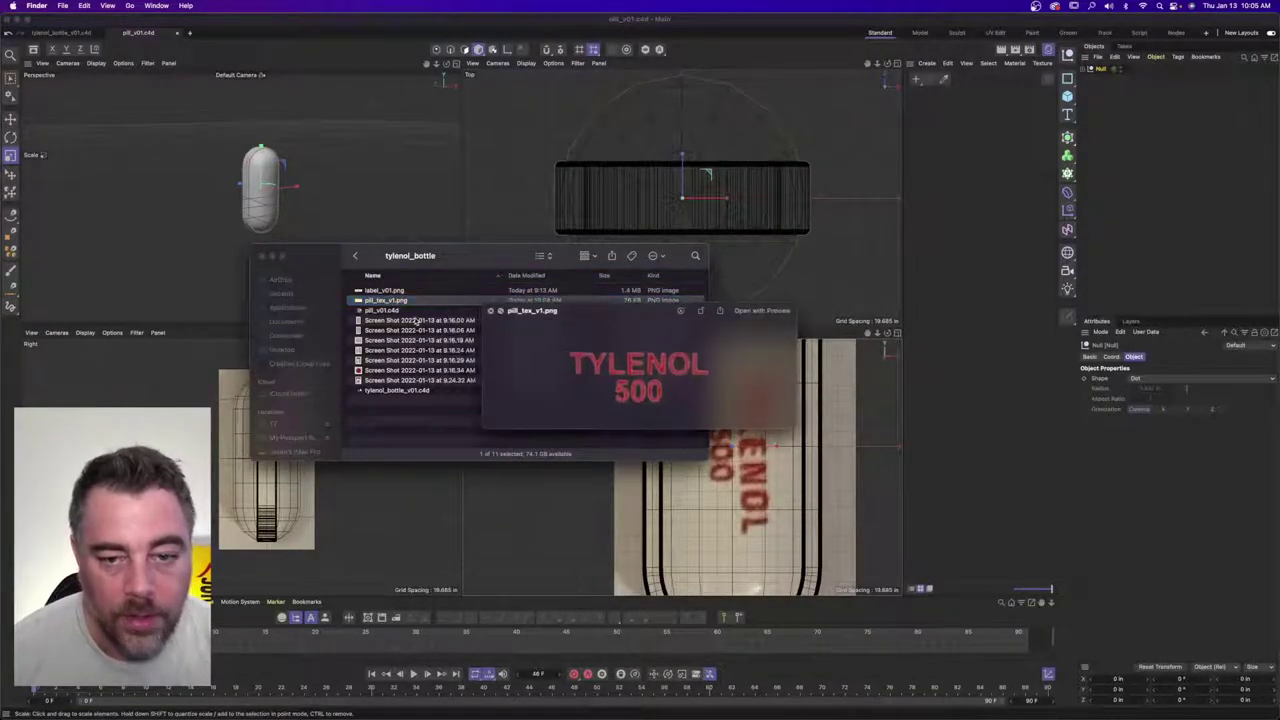
key(space)
drag(394, 302, 998, 176)
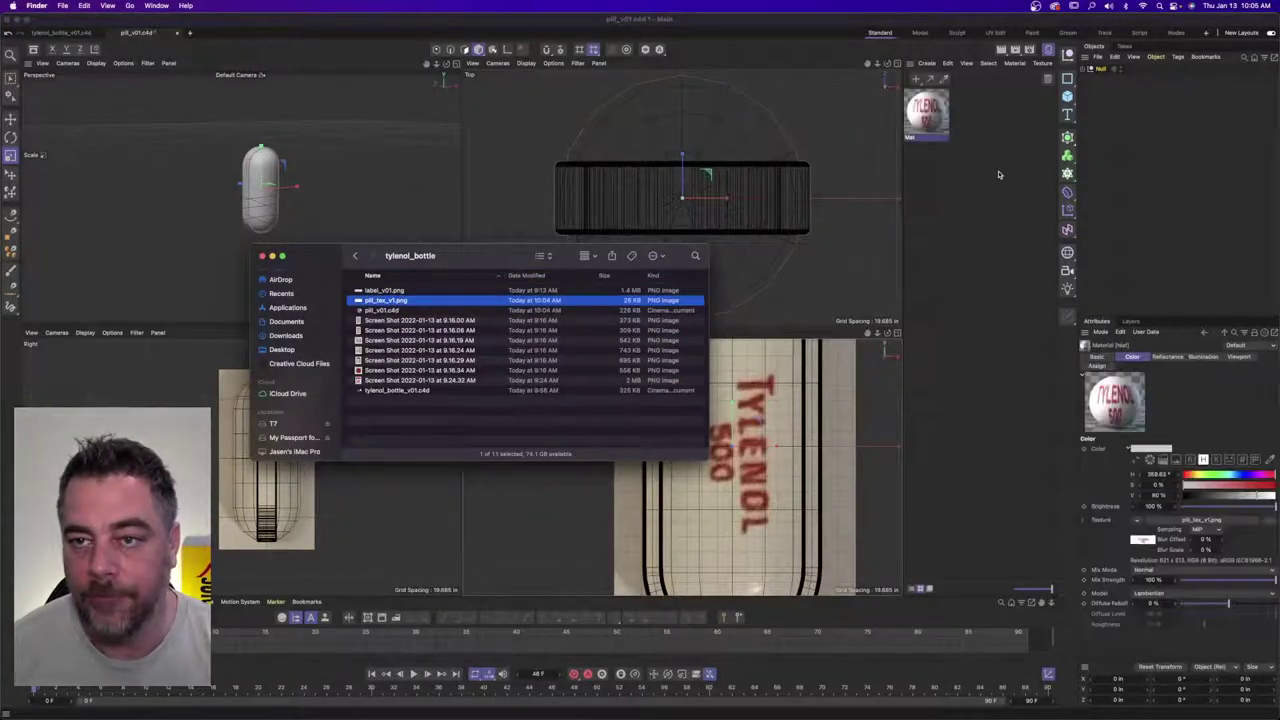
click(1008, 270)
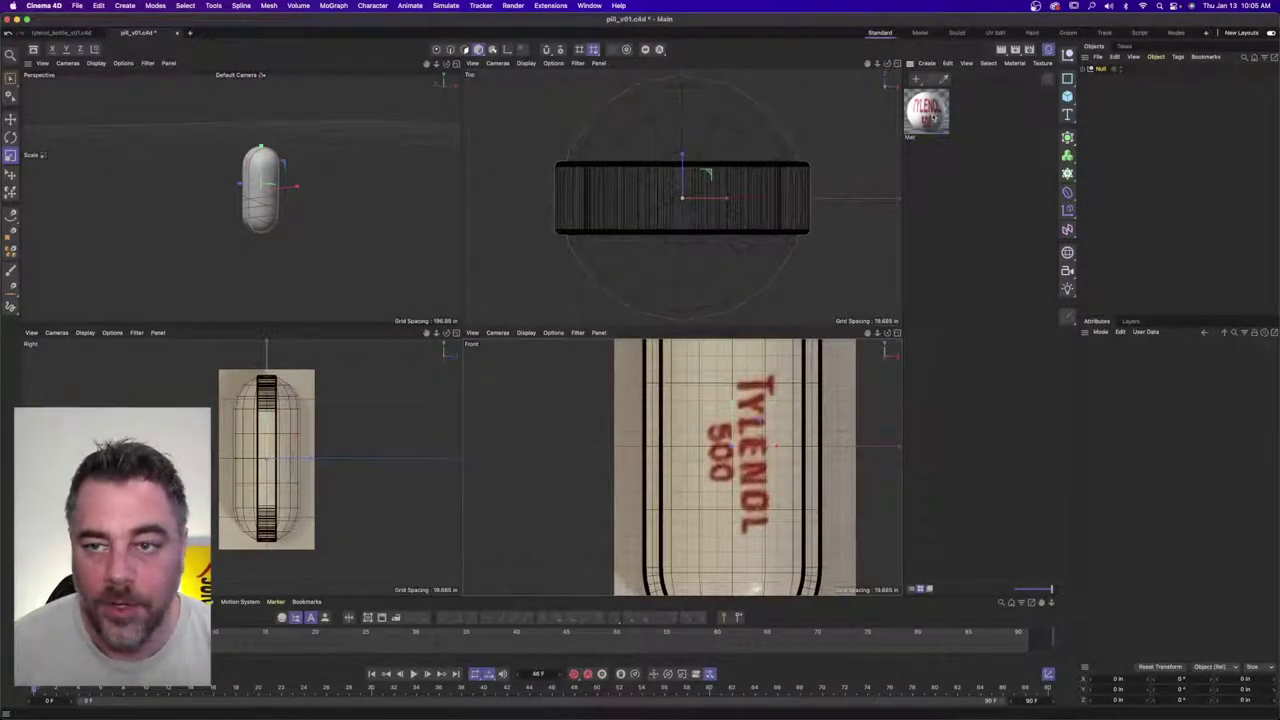
- Apply the new lettering material to the pill's capsule and check it in an enlarged perspective view
drag(926, 110, 265, 182)
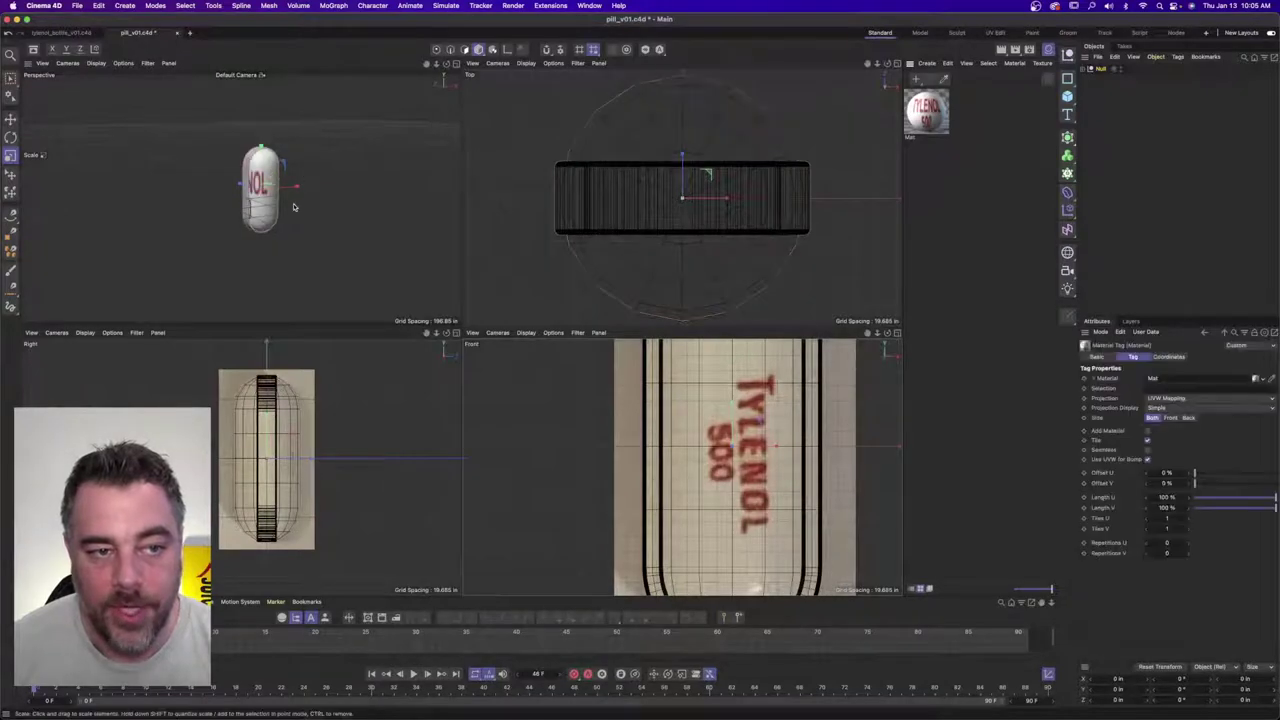
click(456, 64)
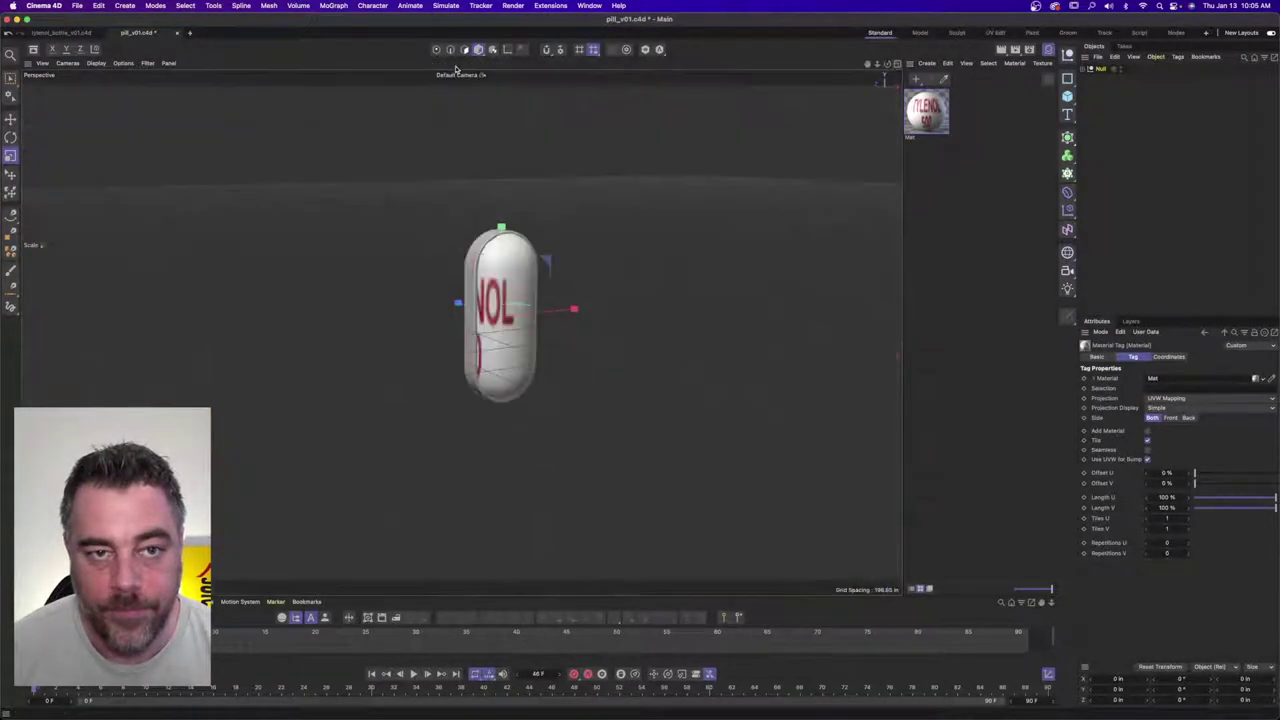
click(897, 63)
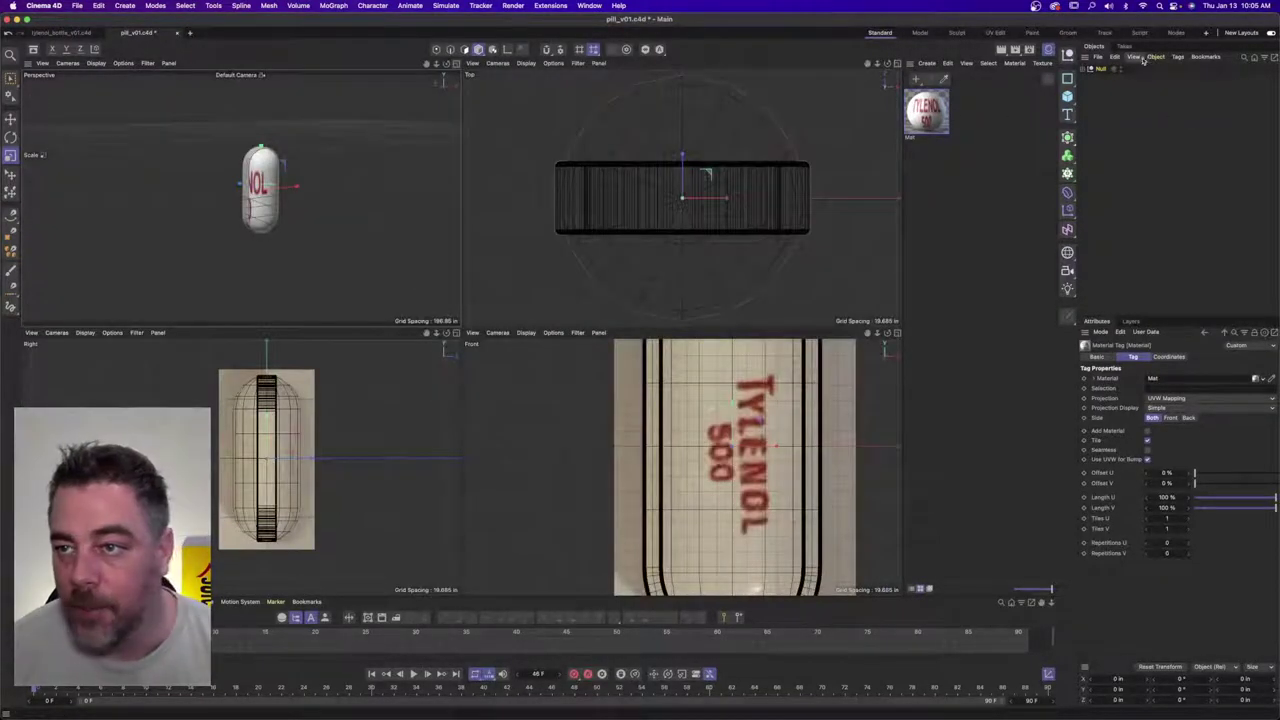
- Expand the pill's null and change the capsule's material tag projection to Flat
scroll(818, 399, down, 1)
scroll(818, 399, down, 3)
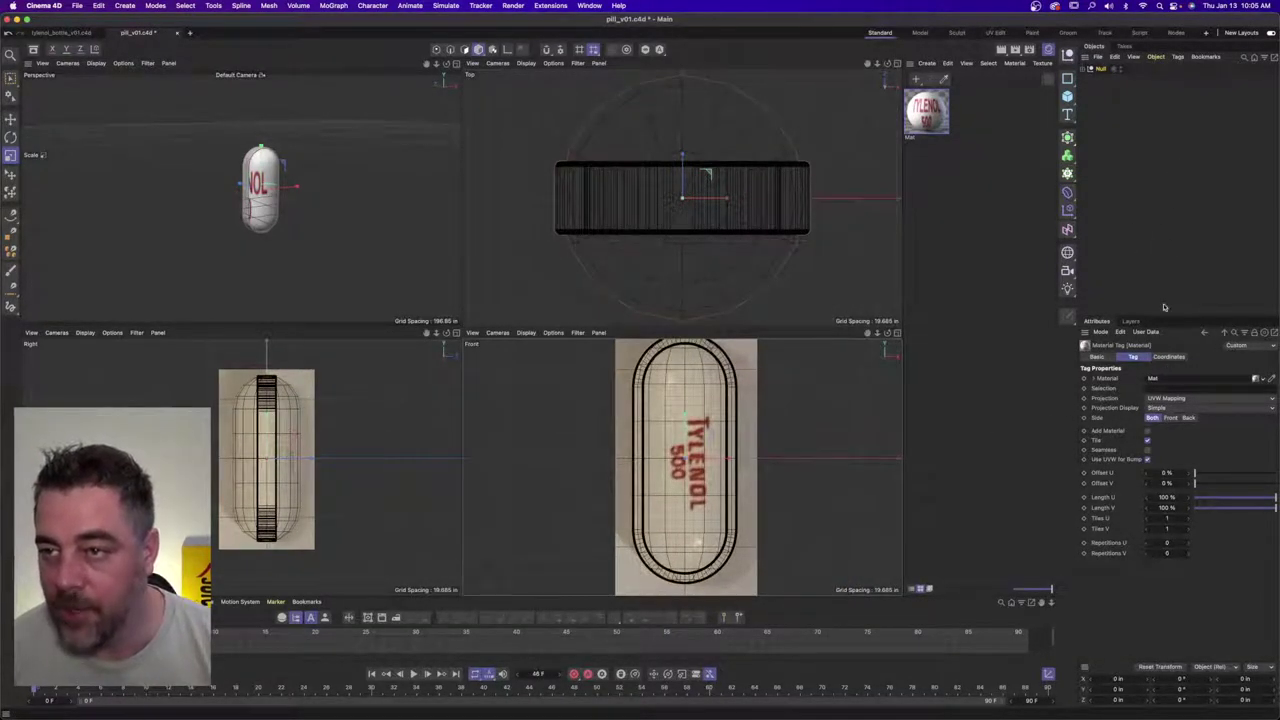
click(1083, 69)
click(1112, 109)
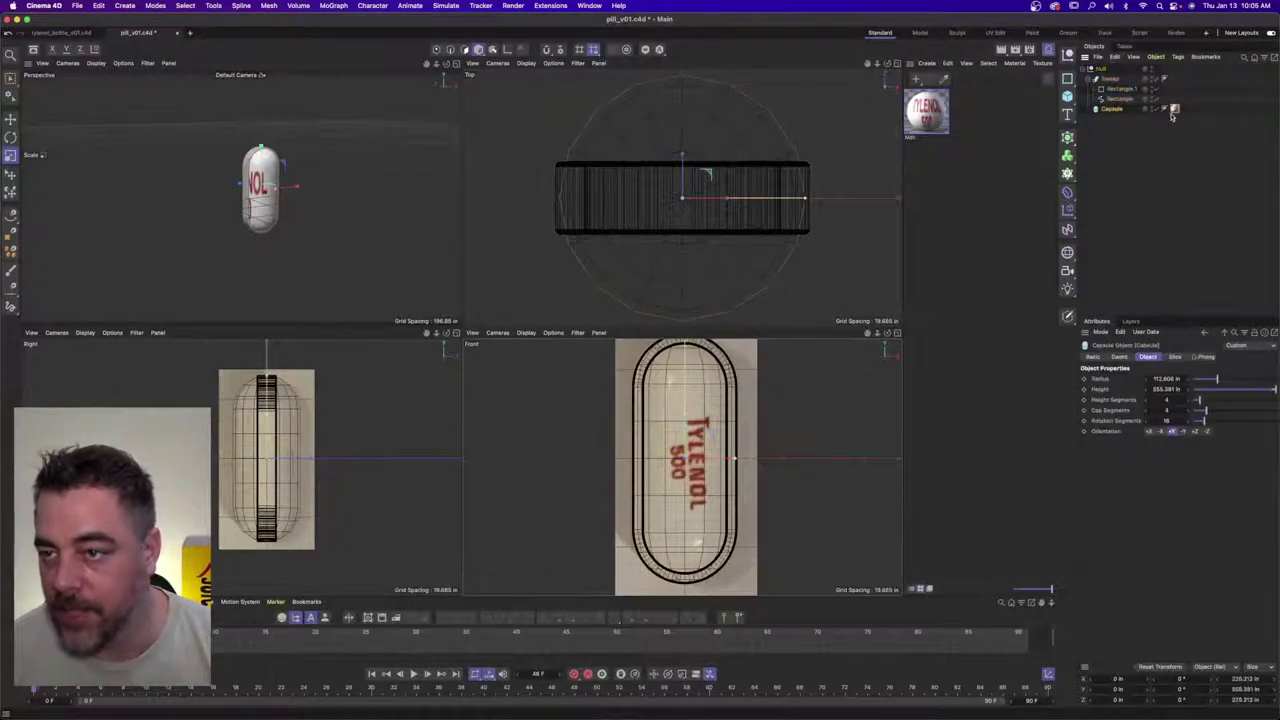
click(1175, 109)
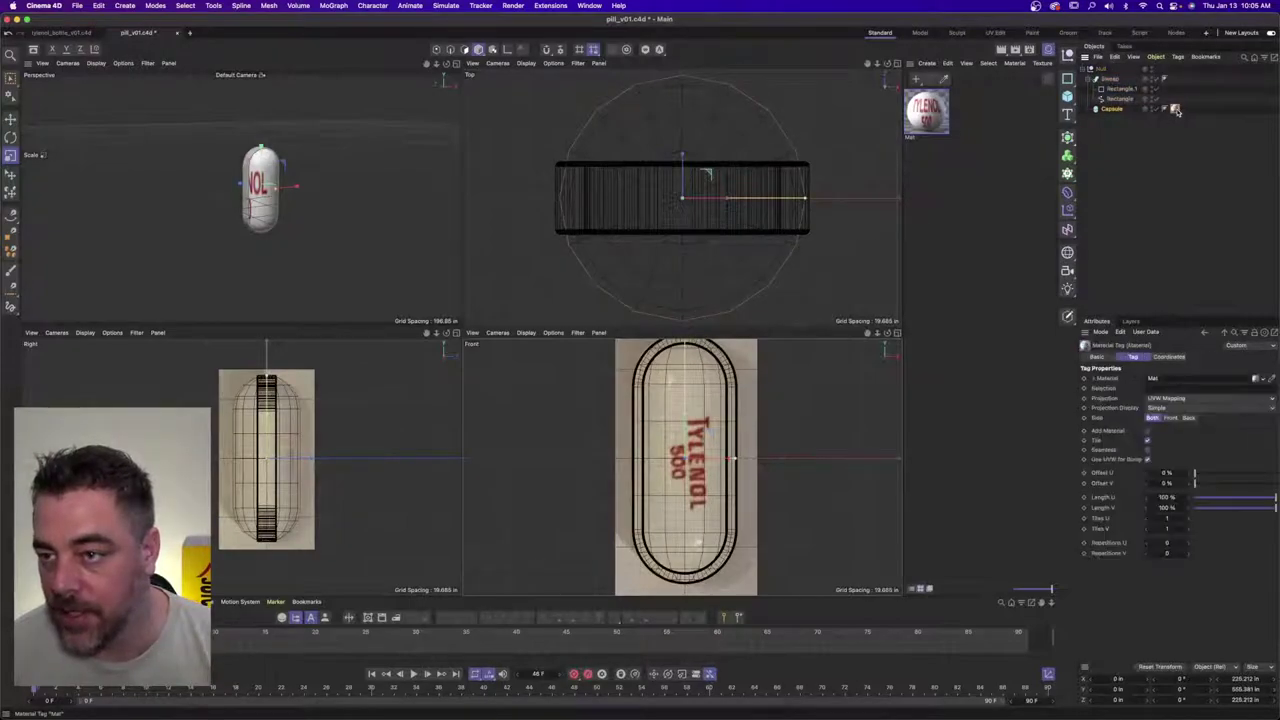
click(1181, 399)
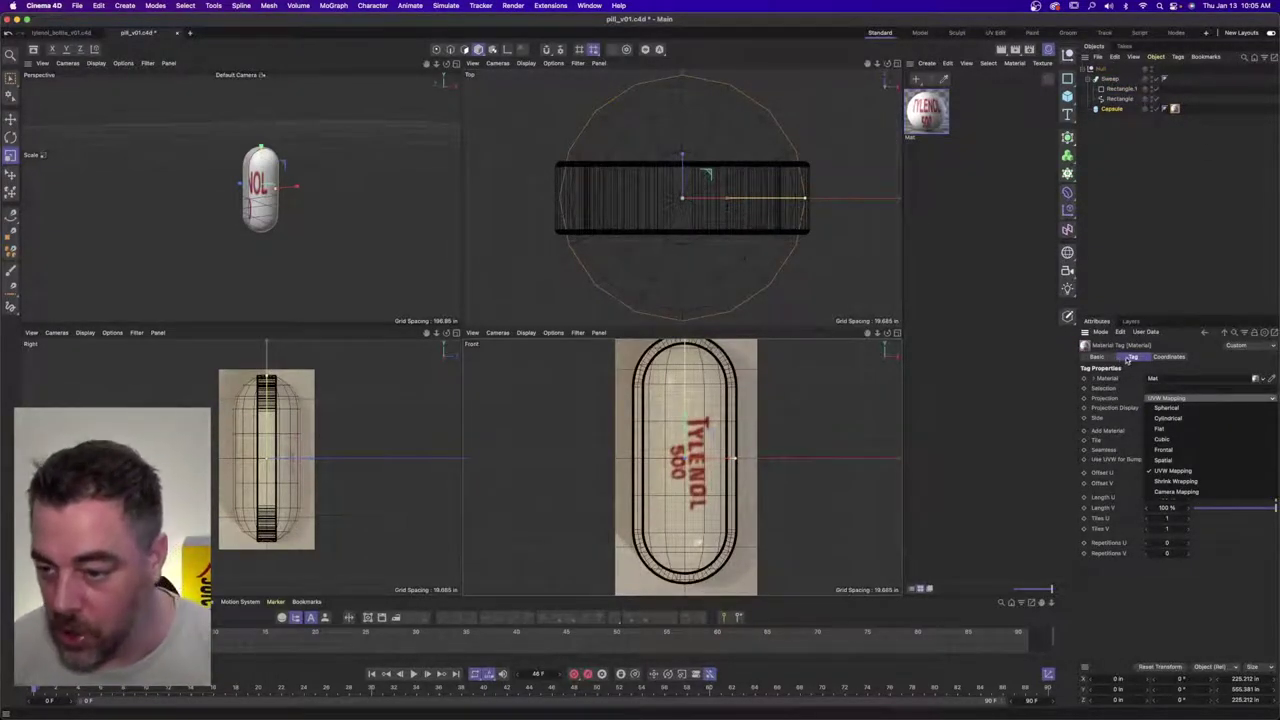
click(1184, 428)
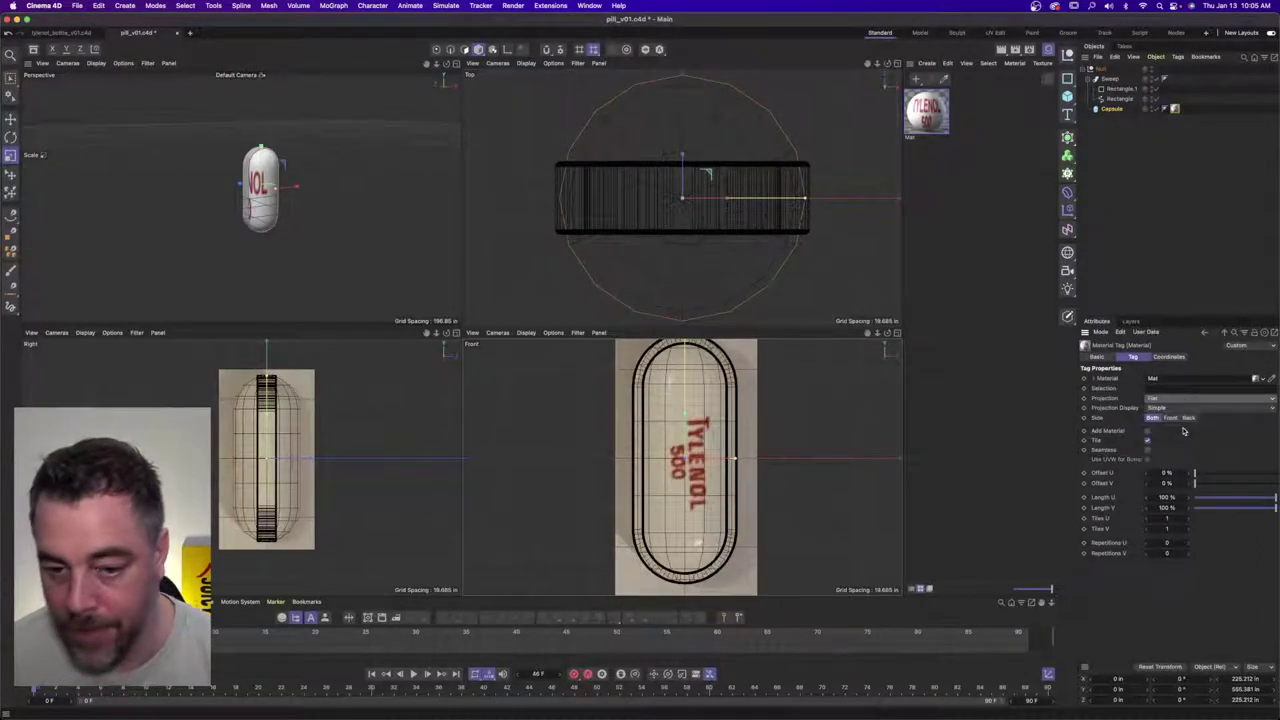
- Fit the flat texture to a rectangular region spanning the pill in the front view
click(1179, 56)
click(1199, 281)
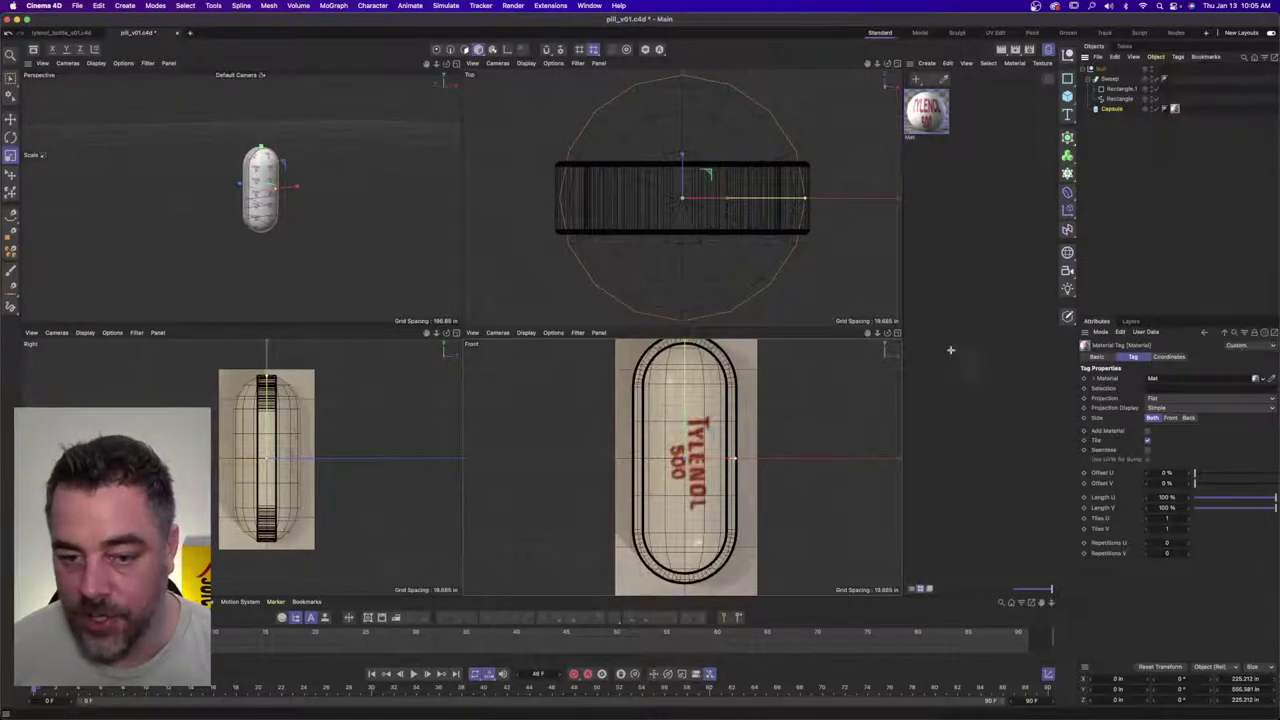
drag(639, 349, 730, 569)
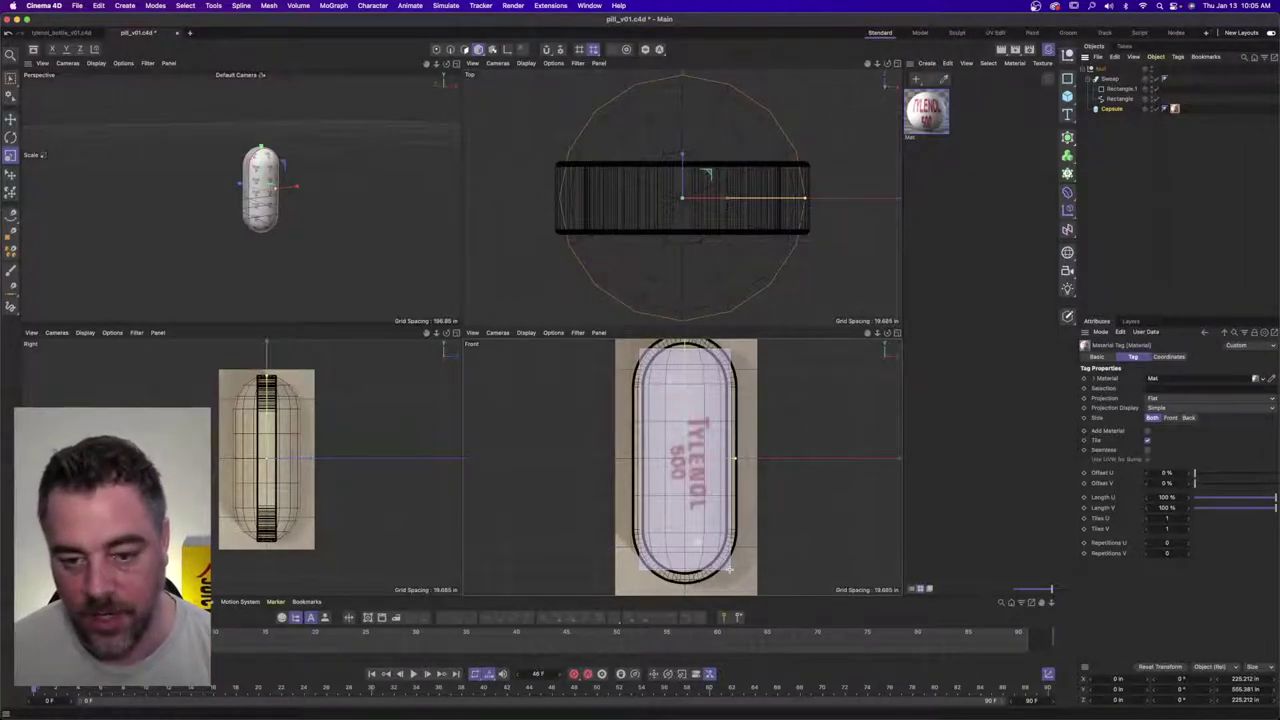
drag(729, 569, 730, 572)
- Rotate the capsule's texture projection 90° in texture mode and turn off tiling in its material tag
alt+right_drag(307, 192, 368, 179)
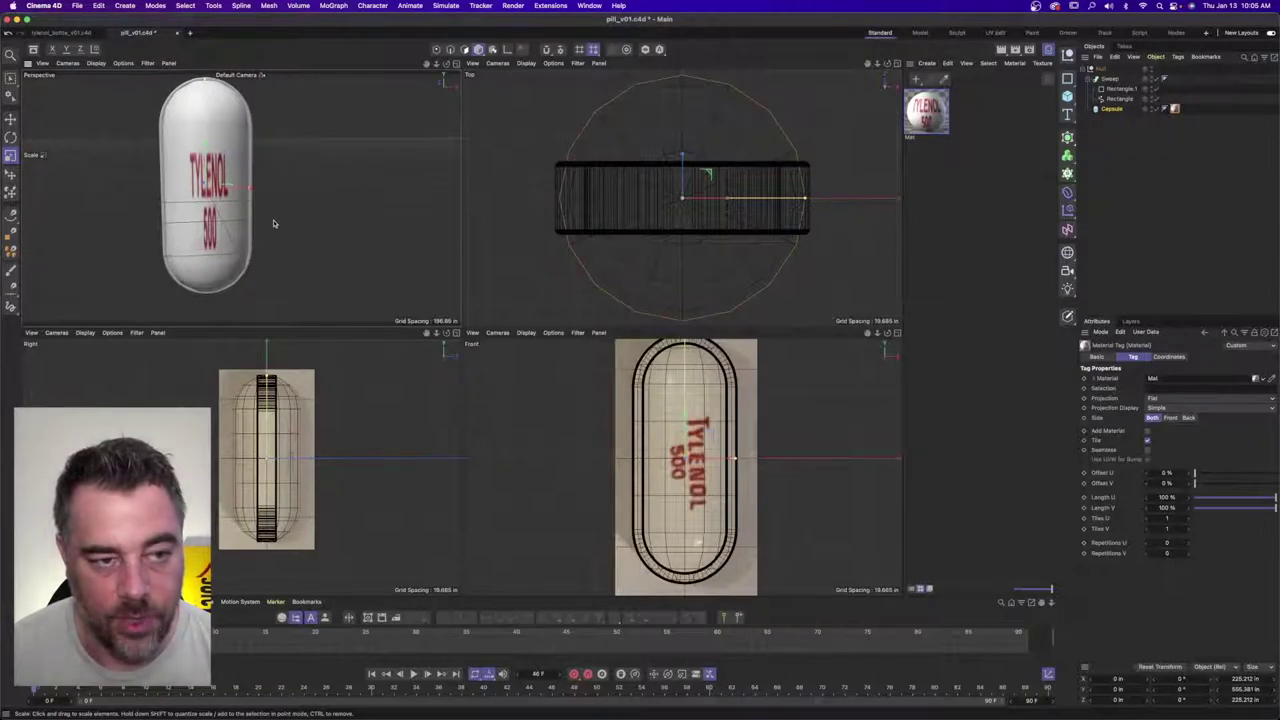
click(492, 49)
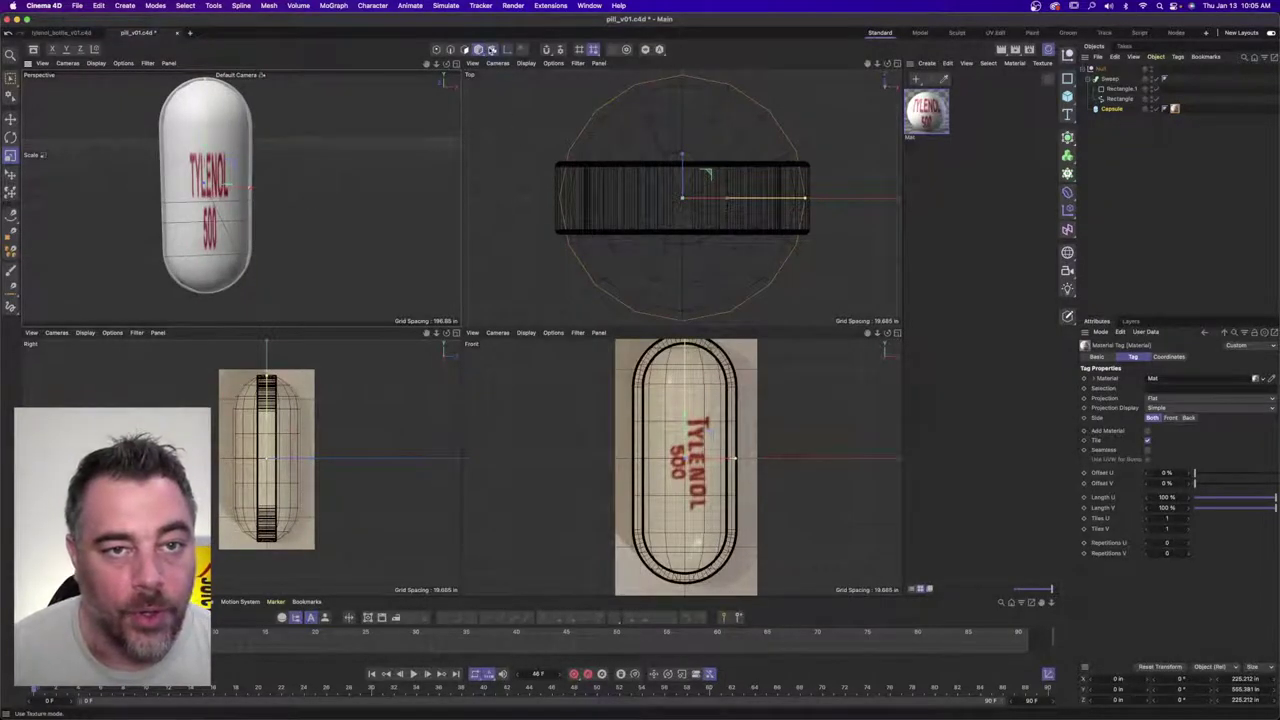
key(r)
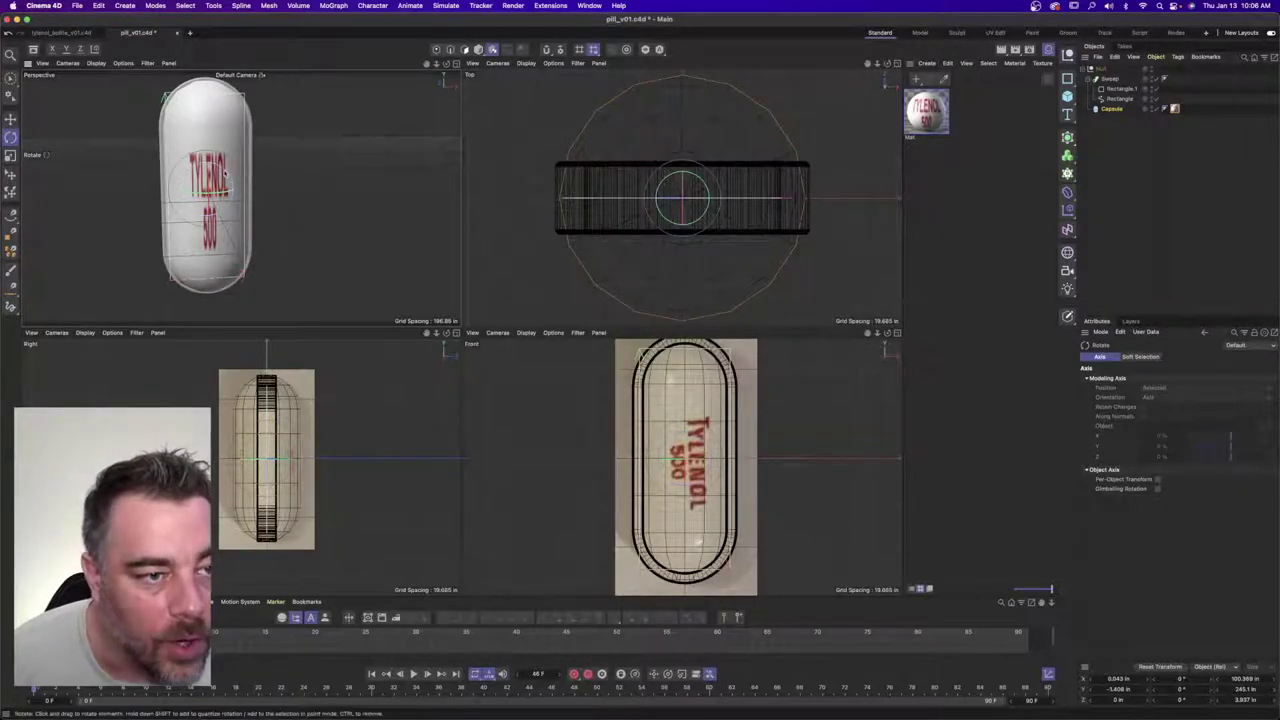
drag(227, 173, 234, 217)
click(1175, 108)
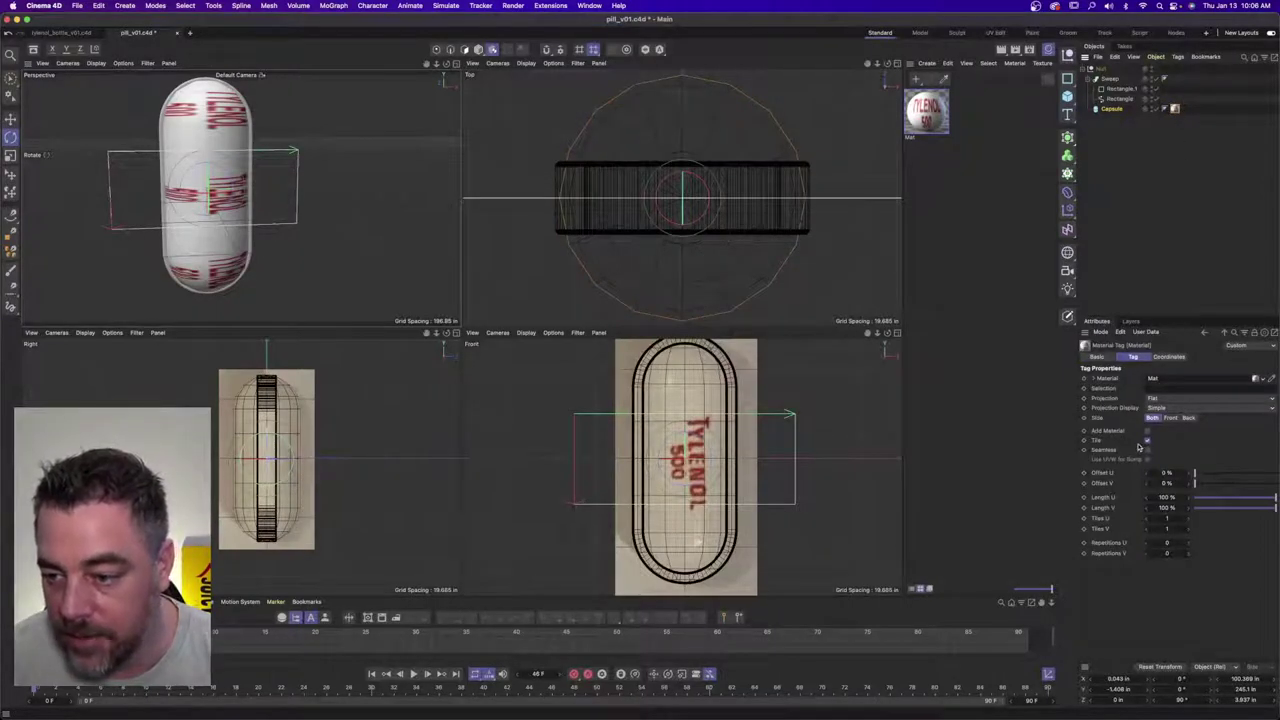
click(1147, 440)
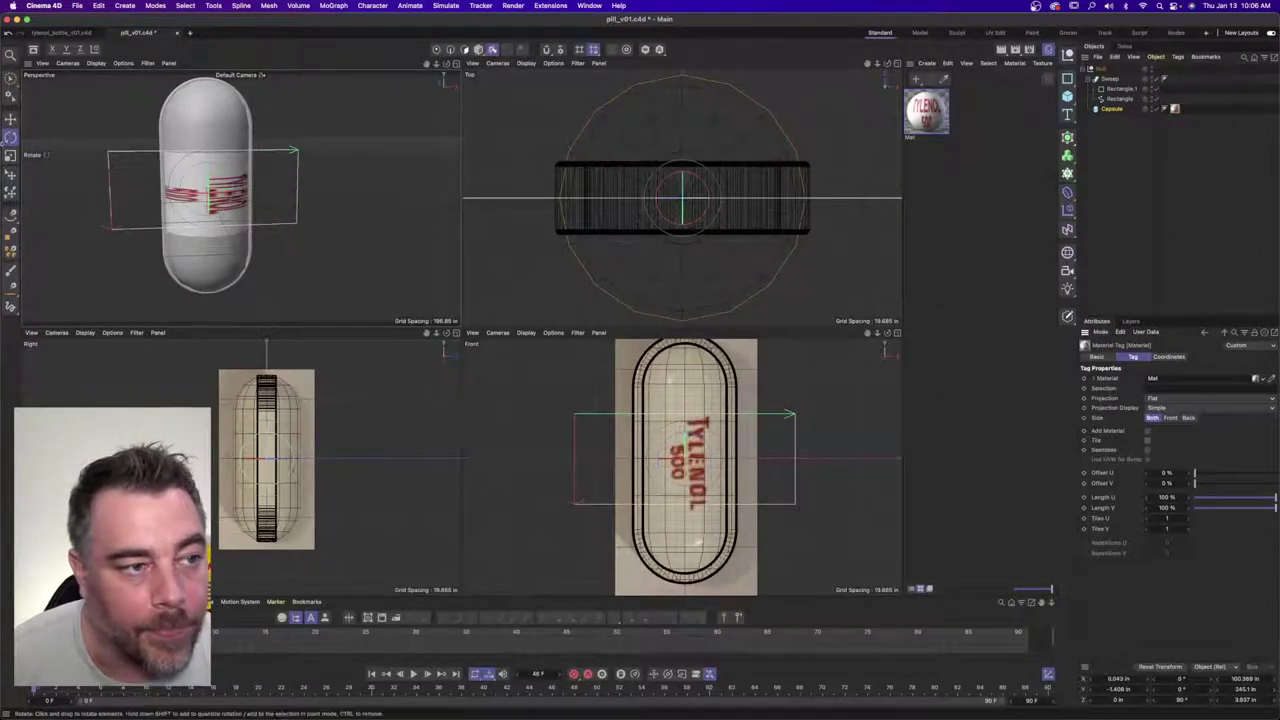
- Narrow the texture projection to about 58 in across the pill and set the front view to shaded display
key(t)
drag(252, 190, 217, 190)
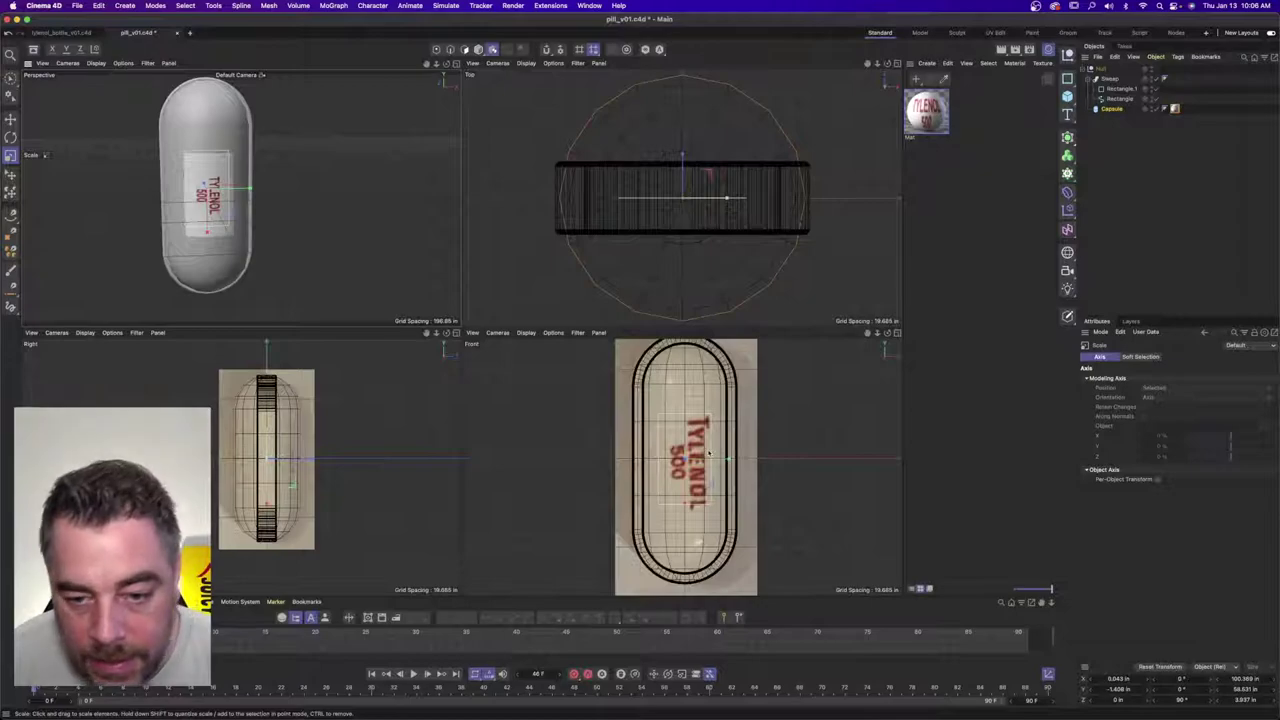
click(526, 332)
click(540, 347)
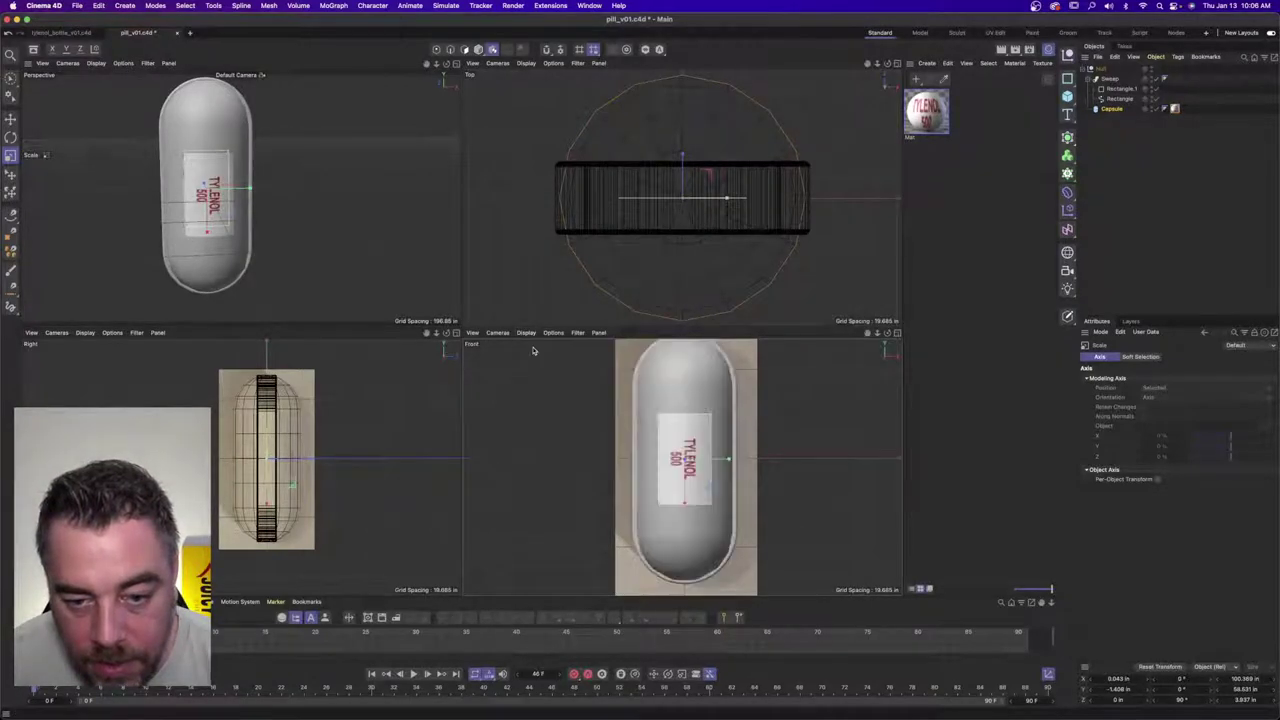
- Scale the texture projection up to about 217 by 82 in in the front view
drag(686, 491, 685, 514)
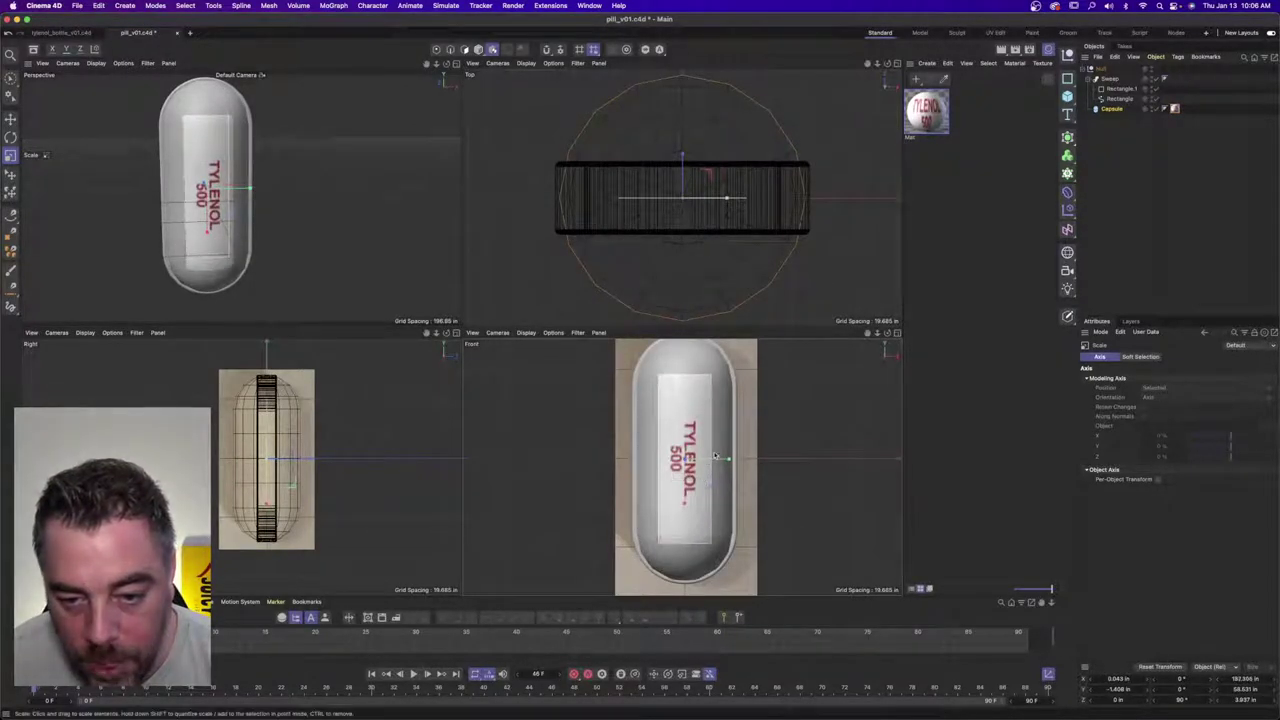
drag(713, 458, 721, 459)
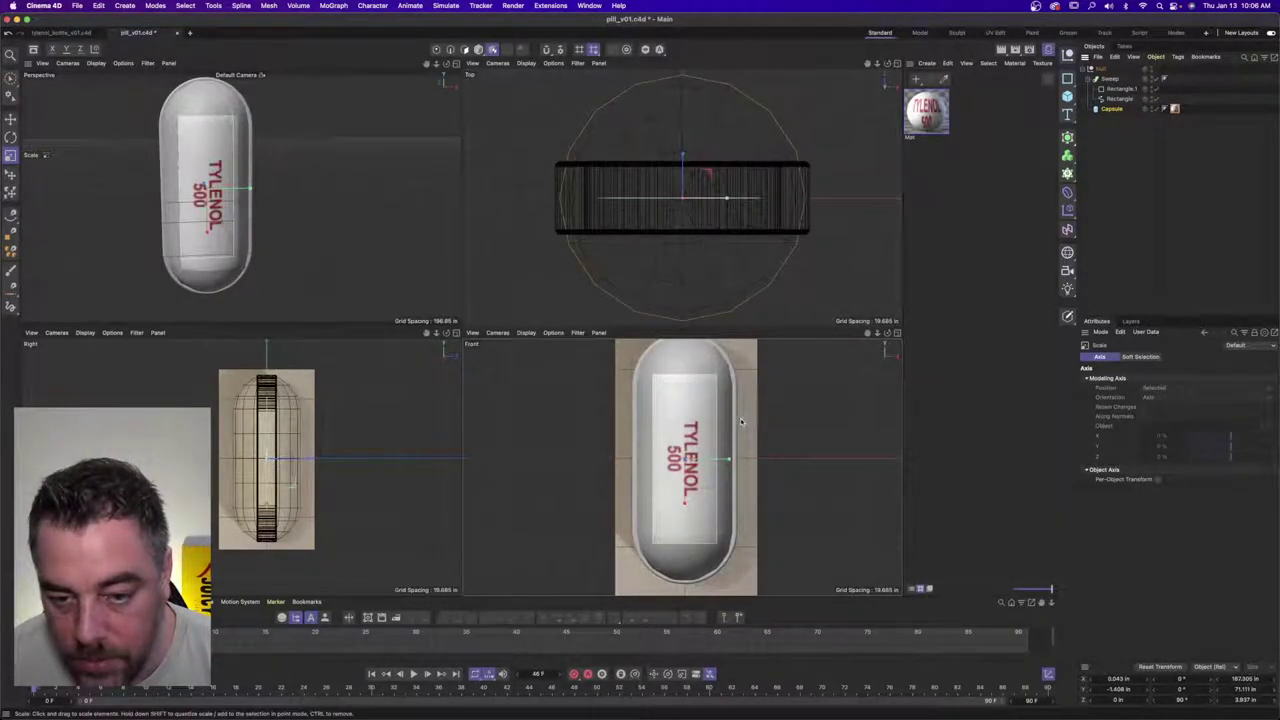
drag(742, 422, 800, 400)
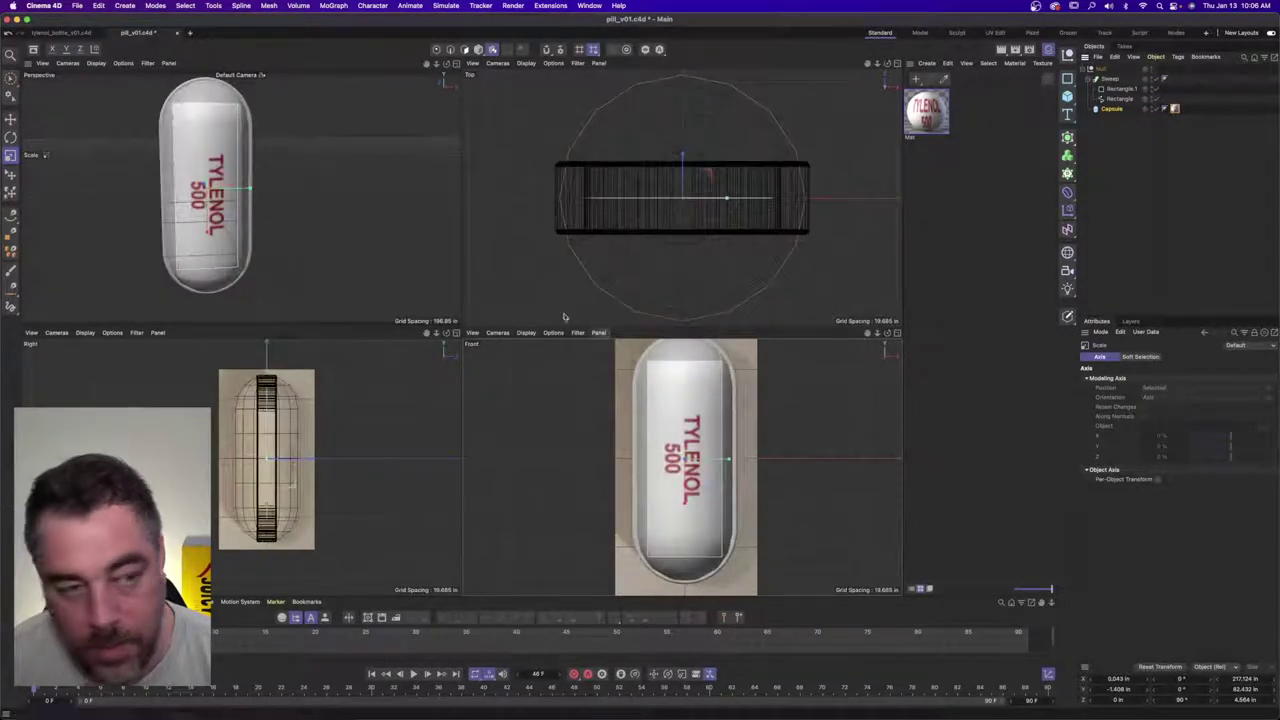
- Move the texture slightly sideways and down in the front view, enlarge it a little more, and deselect everything
key(e)
drag(758, 440, 767, 443)
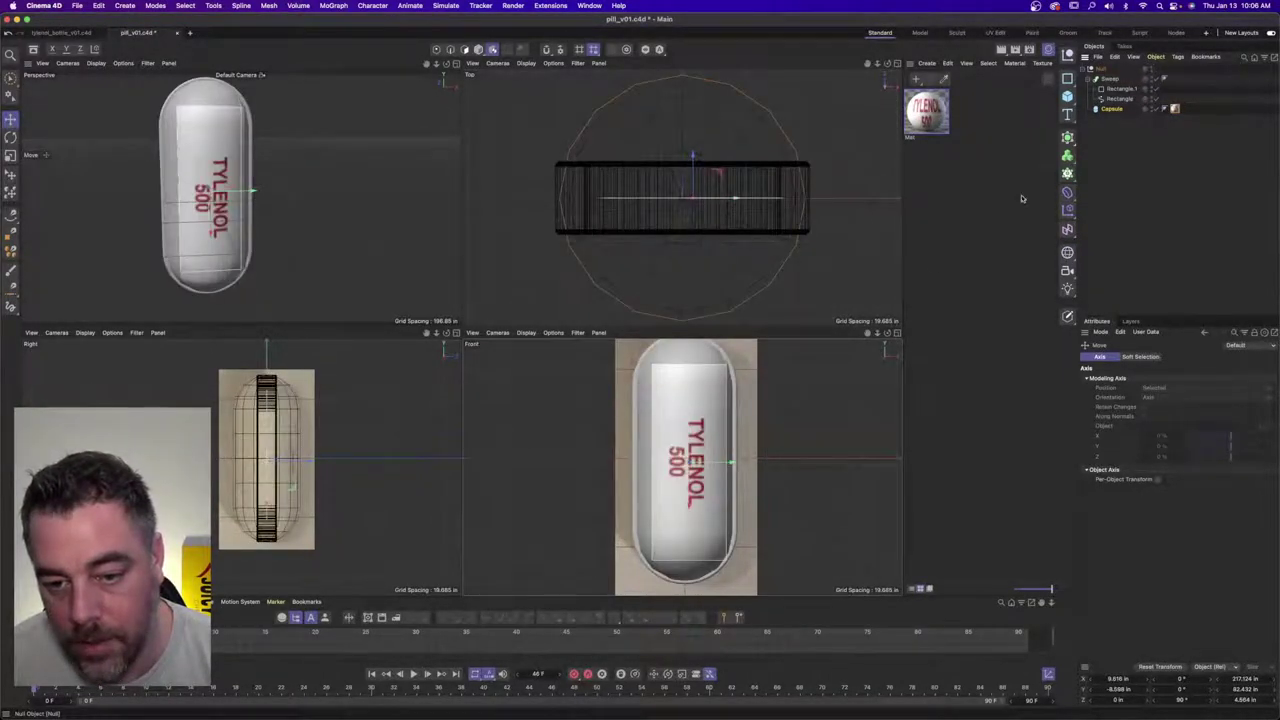
key(t)
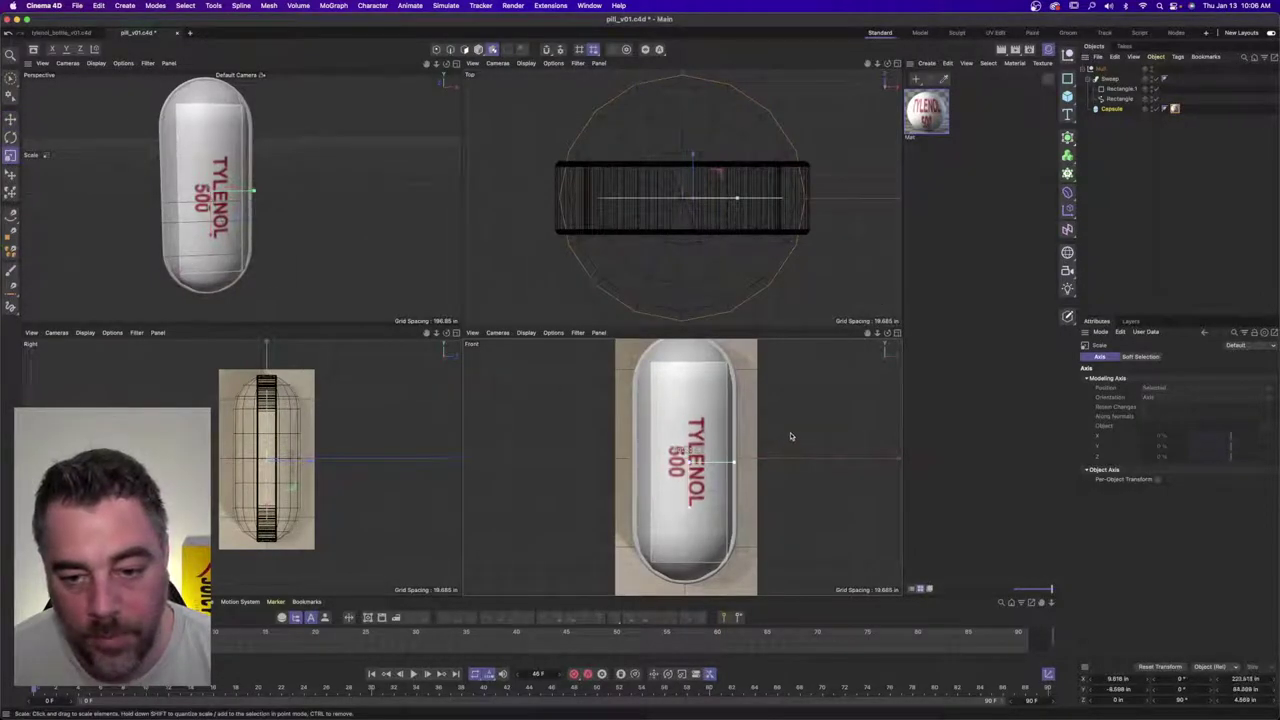
drag(791, 436, 799, 434)
drag(692, 497, 692, 505)
click(391, 109)
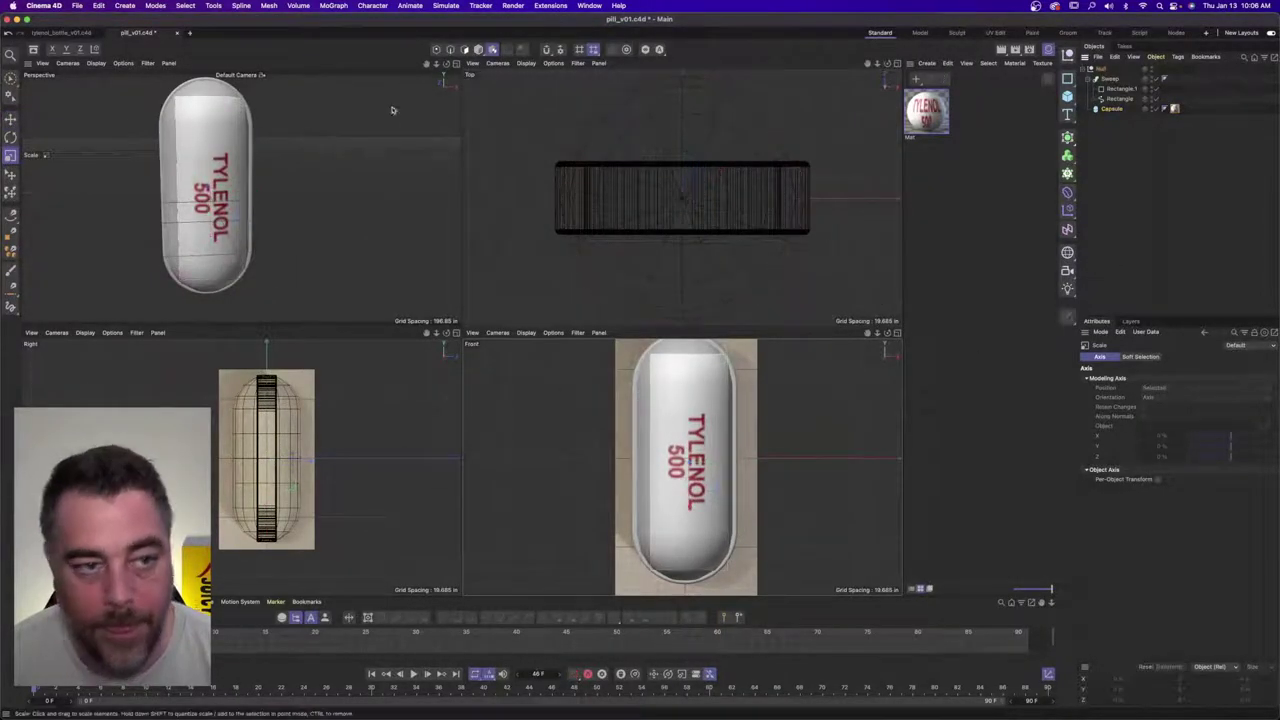
- Copy the pill material's color texture shader, enable its Alpha channel, and paste pill_tex_v1.png there as the alpha texture
click(455, 64)
alt+drag(482, 243, 384, 218)
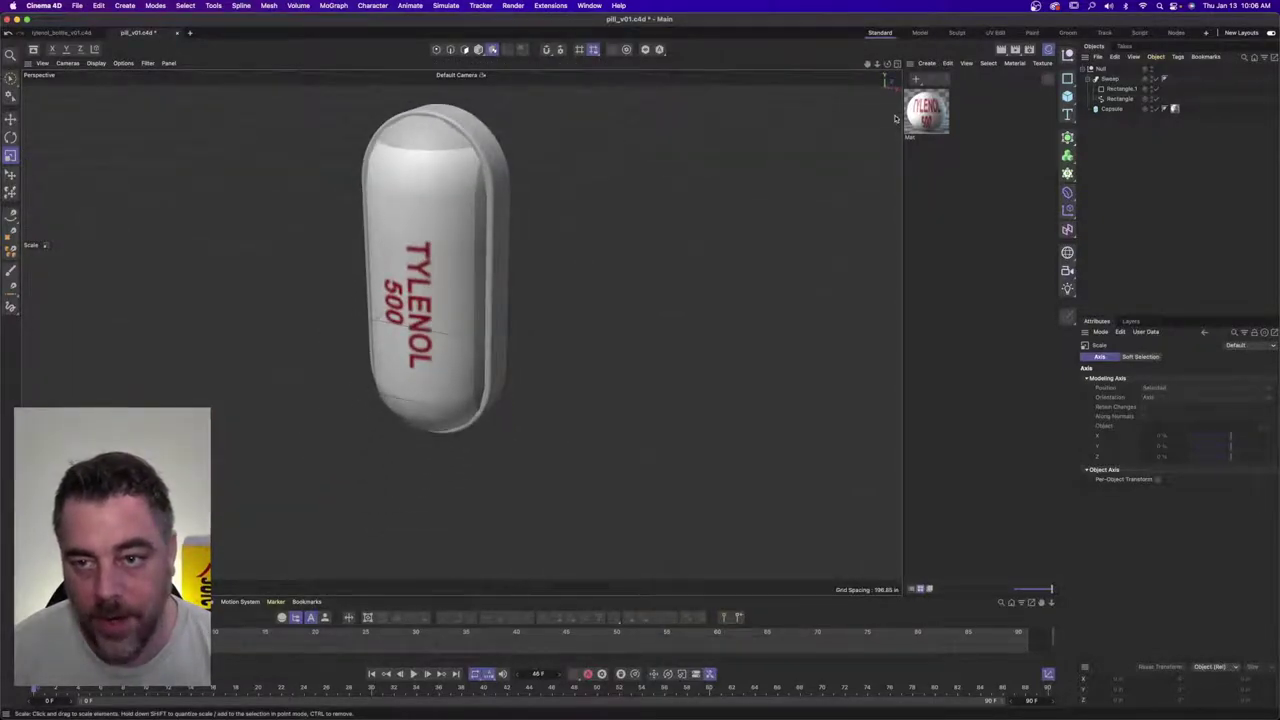
click(924, 110)
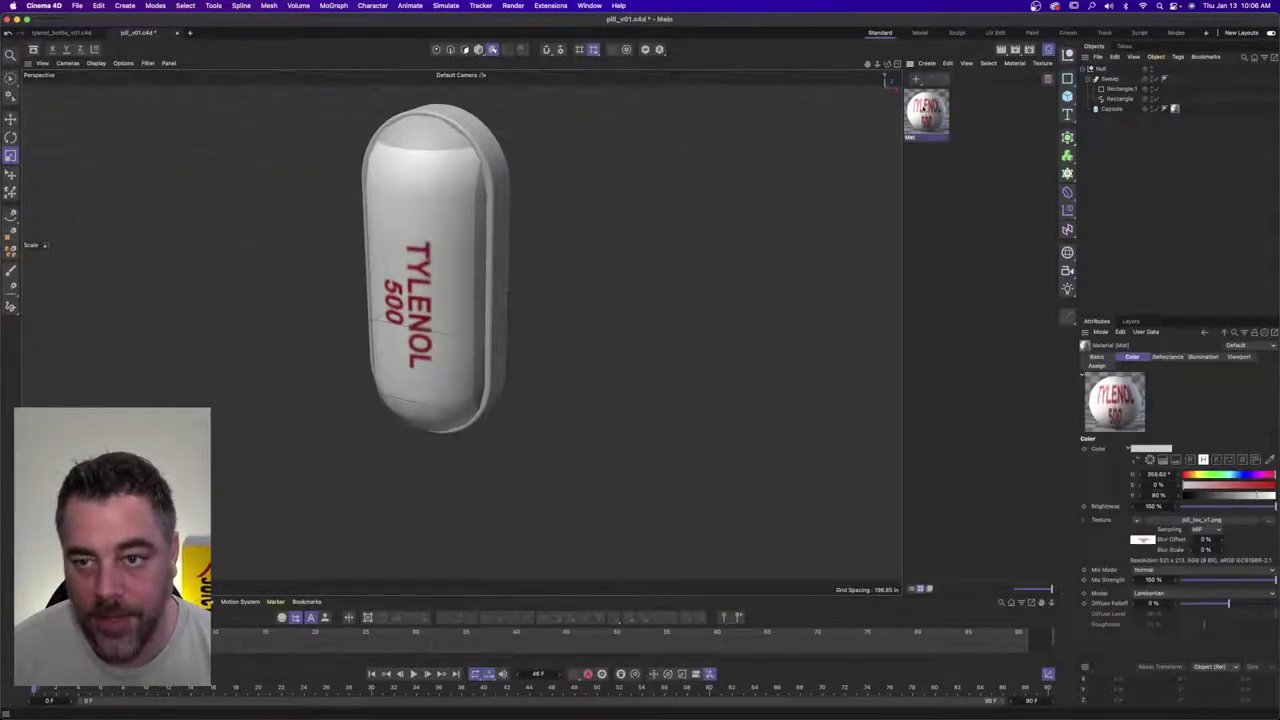
double_click(936, 117)
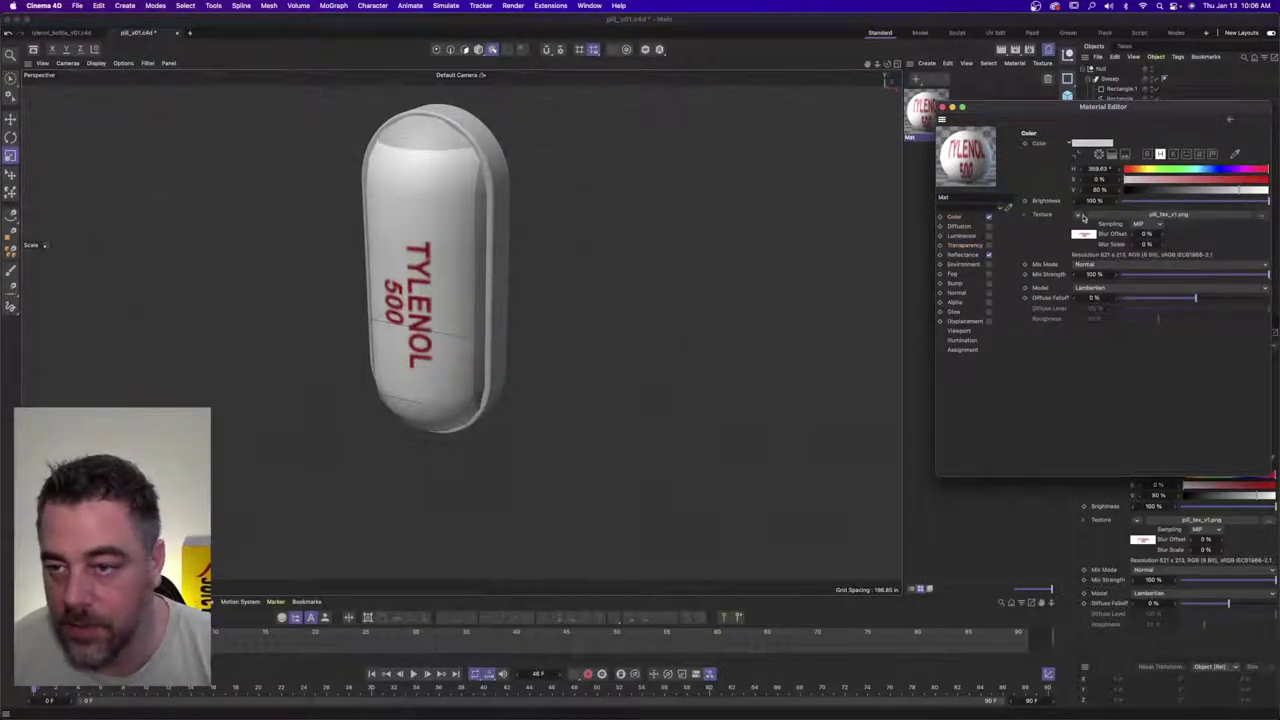
click(1083, 218)
click(1107, 321)
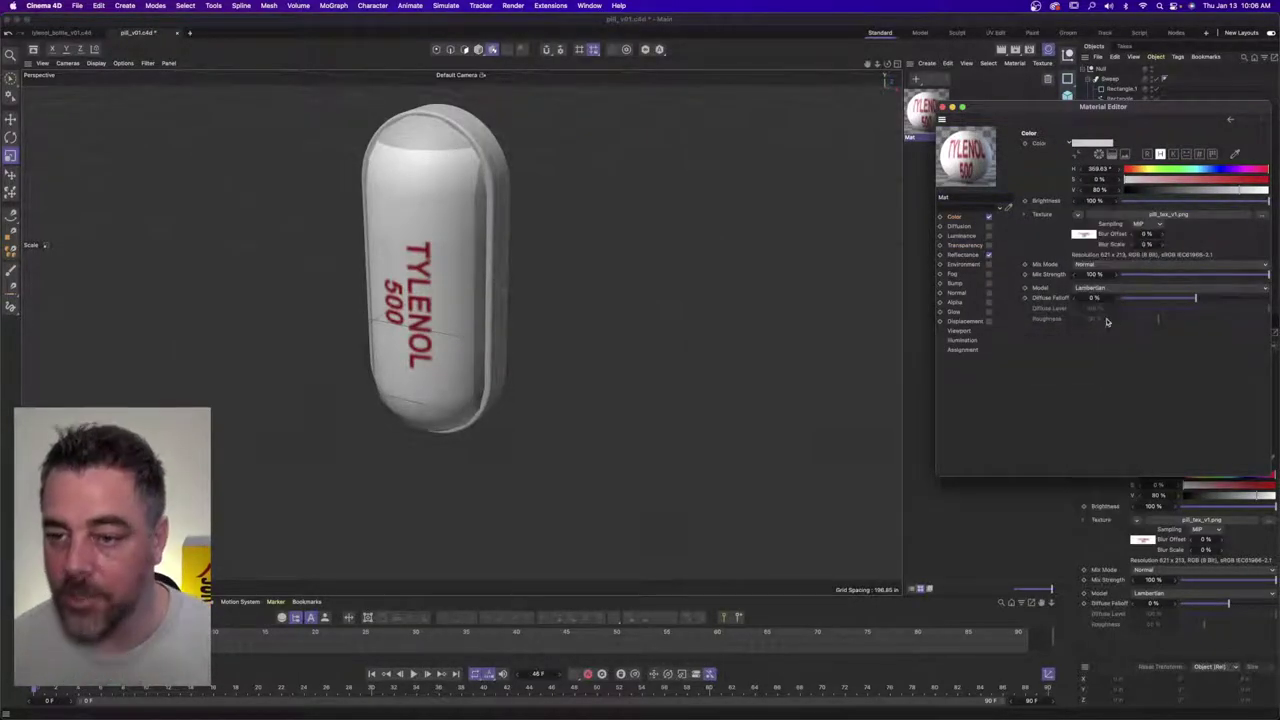
click(986, 303)
click(1078, 204)
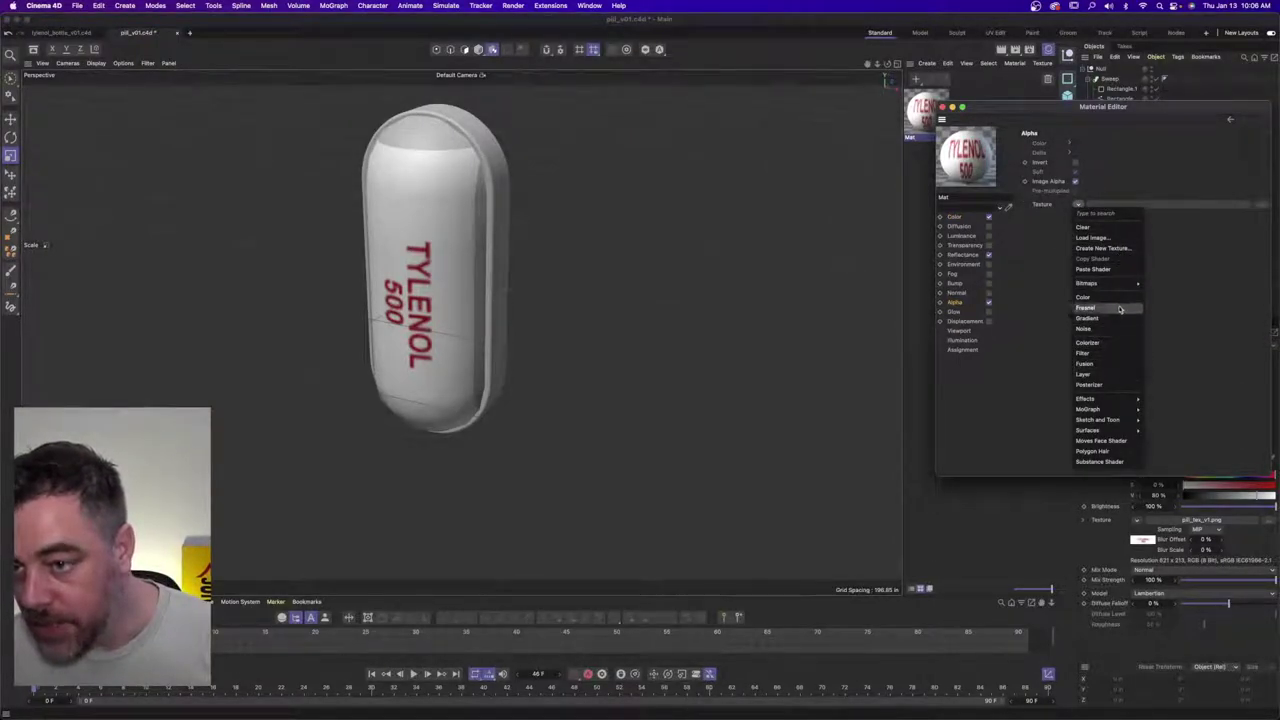
click(1122, 270)
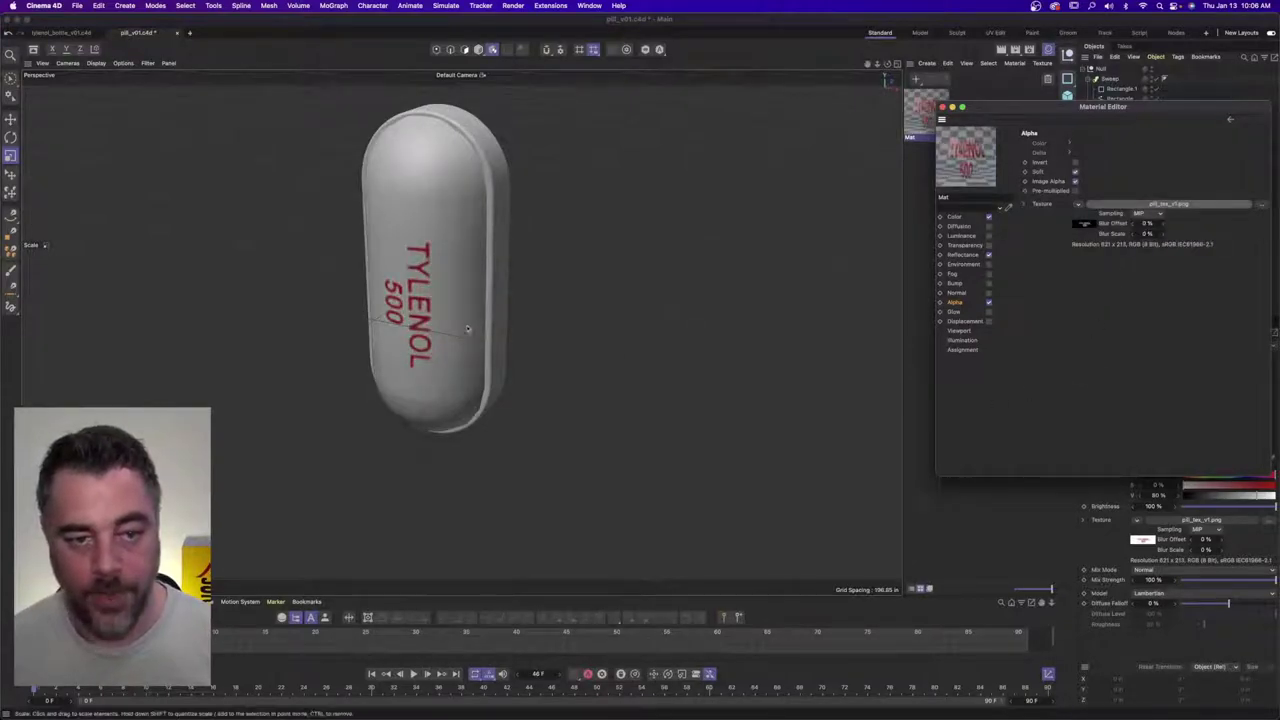
alt+drag(469, 329, 523, 300)
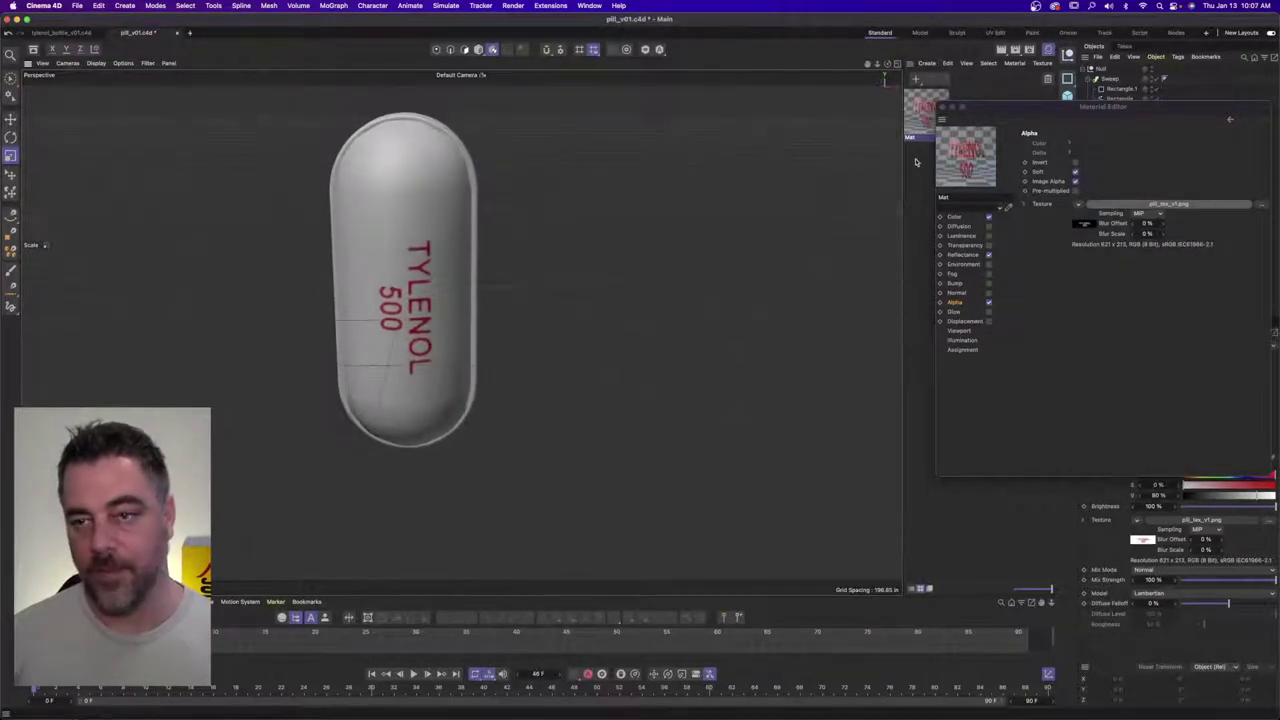
click(941, 106)
- Save the pill project as a new incremental version
alt+drag(563, 251, 420, 241)
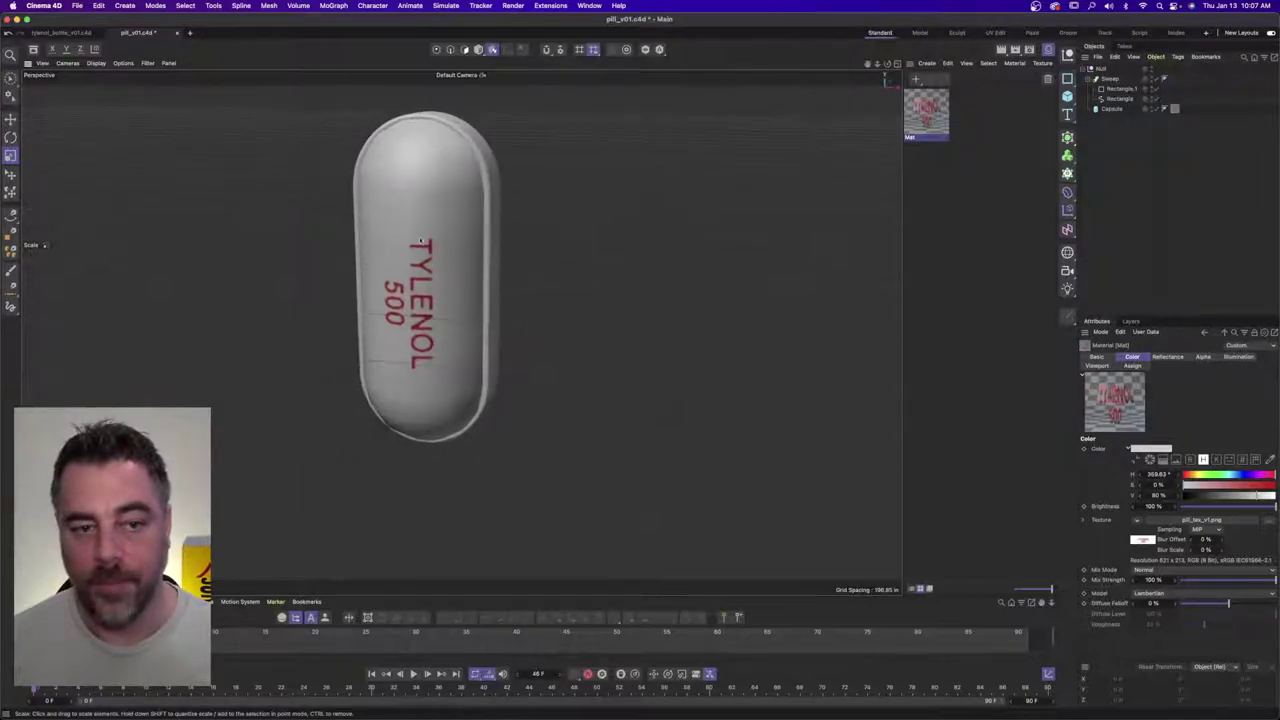
alt+drag(479, 208, 480, 206)
alt+right_drag(480, 206, 505, 234)
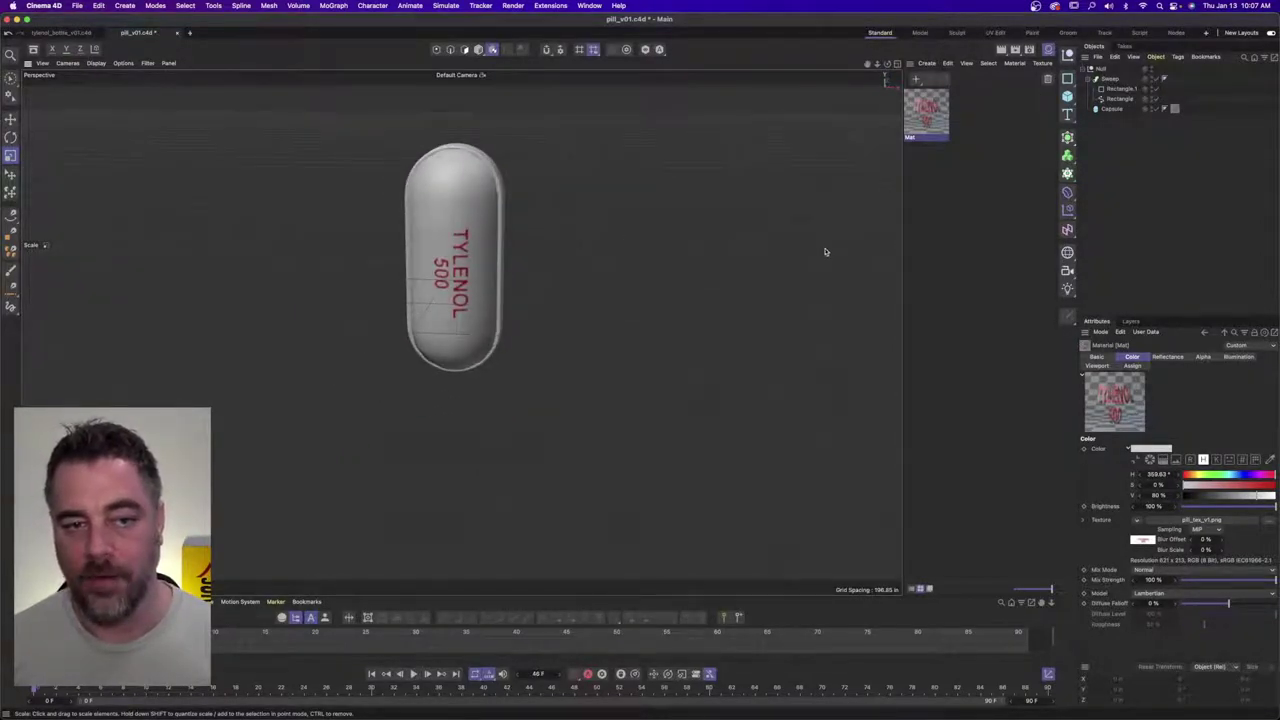
mouse_move(464, 204)
alt+mouse_down()
mouse_move(494, 231)
mouse_move(534, 227)
mouse_move(465, 204)
alt+mouse_up()
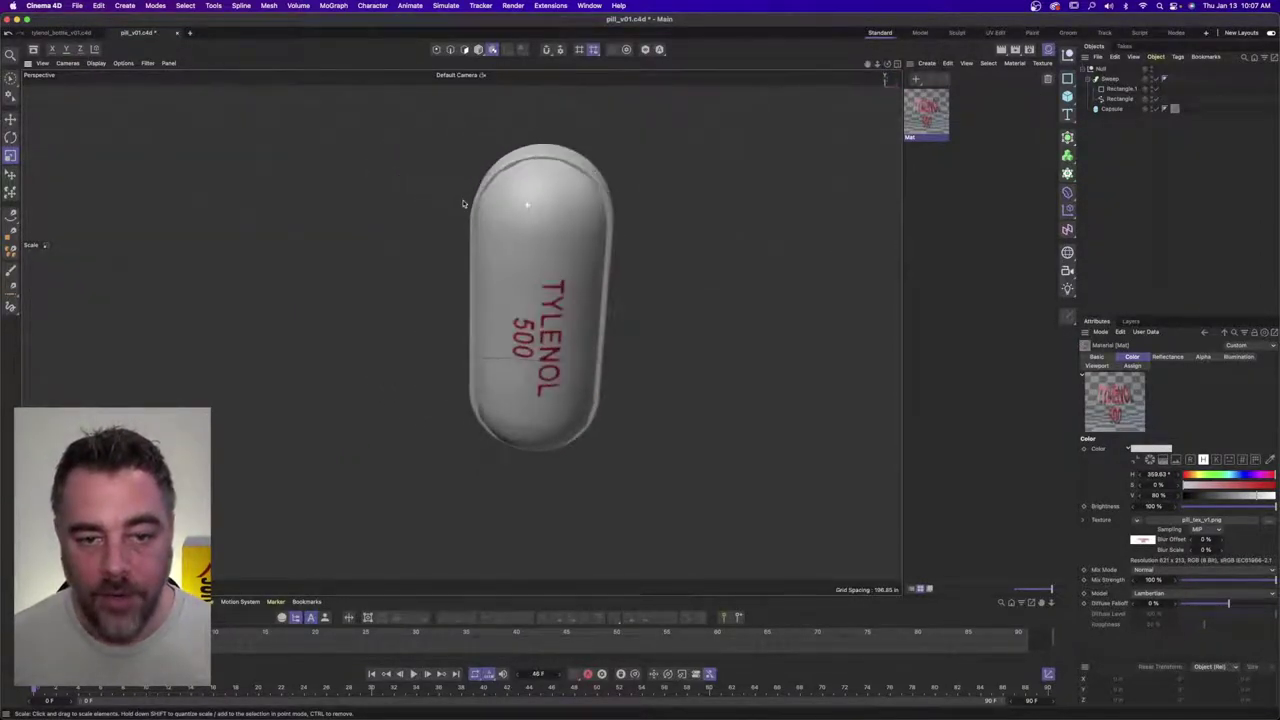
alt+middle_drag(557, 216, 526, 211)
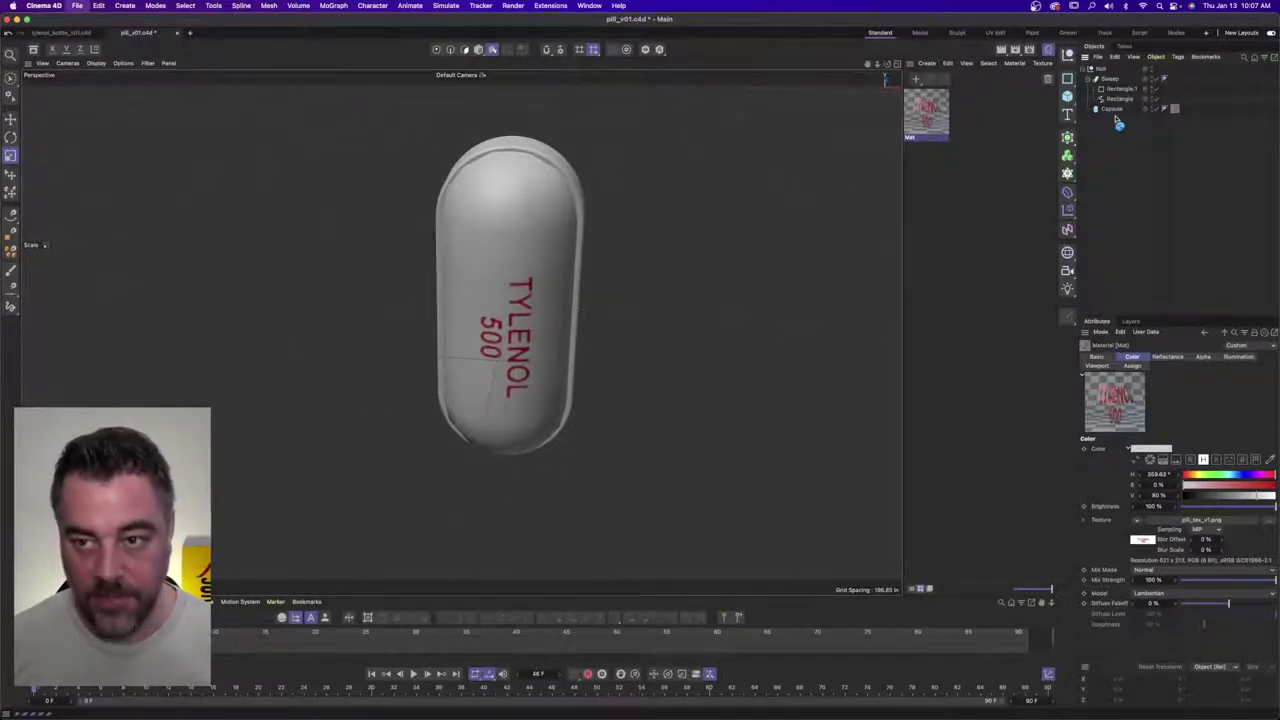
click(77, 5)
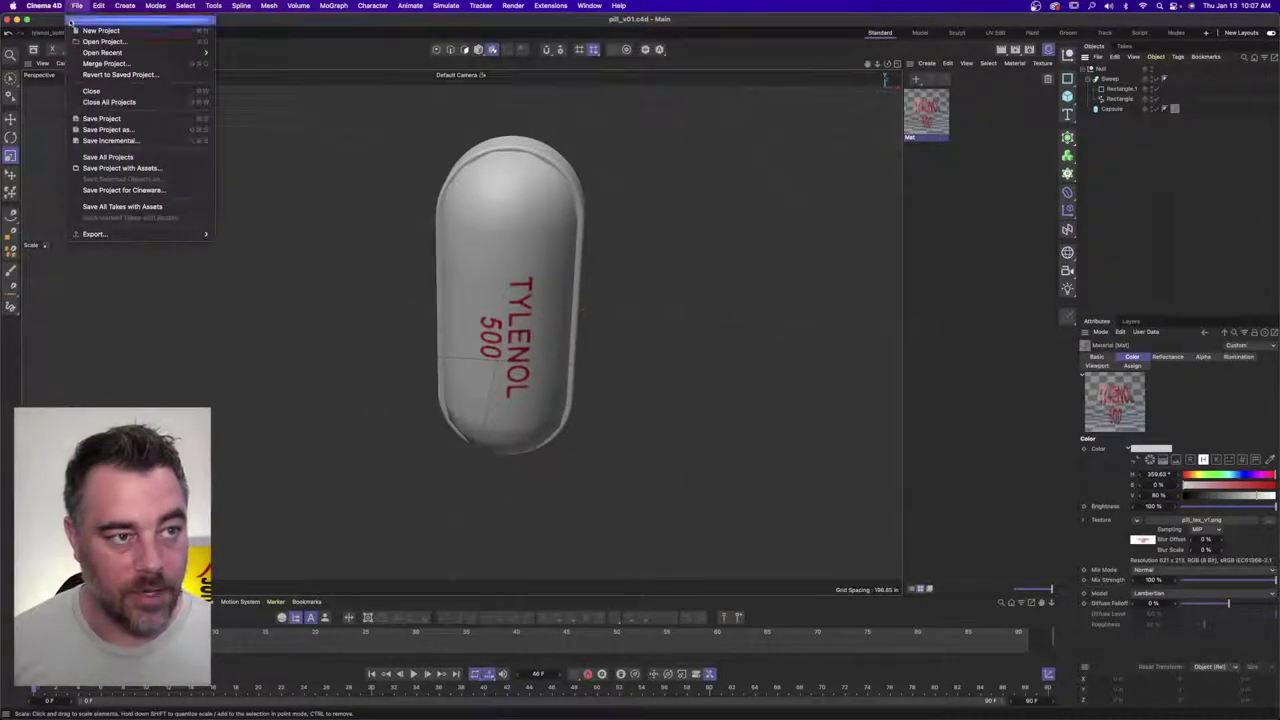
click(135, 143)
- Set the intermediate points of the sweep's Rectangle.1 spline to None
alt+drag(507, 226, 457, 173)
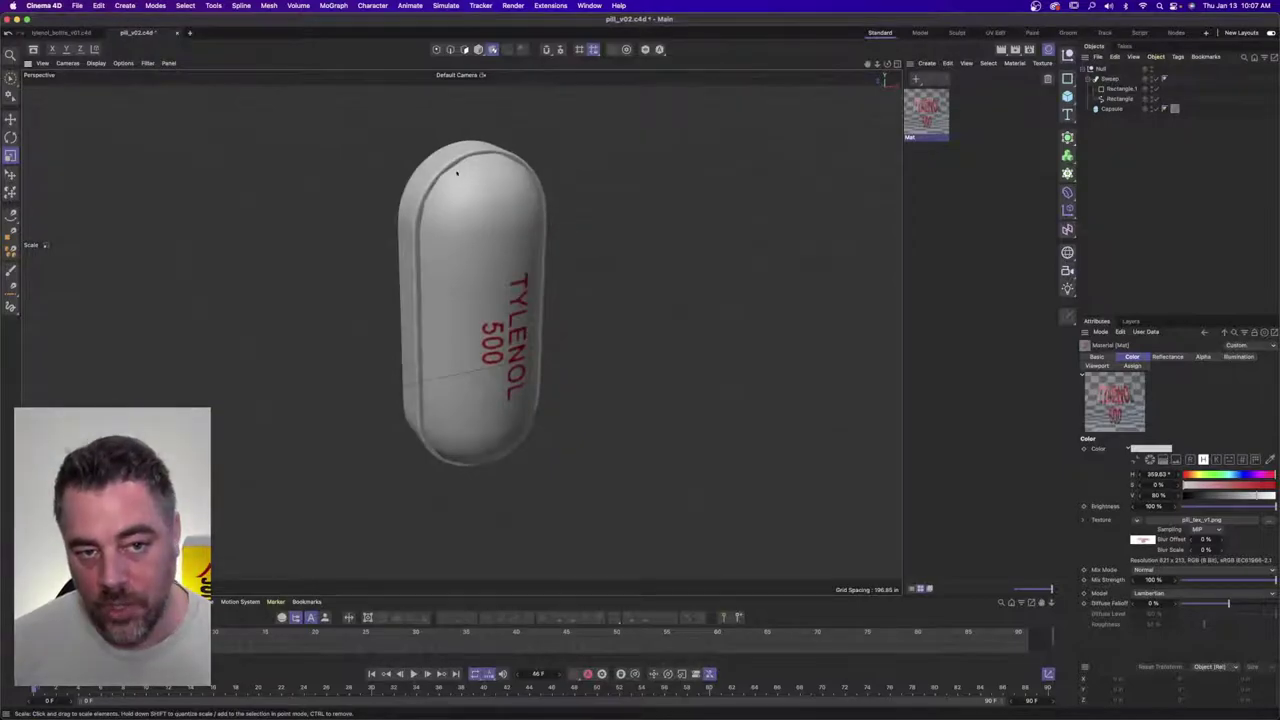
click(1115, 79)
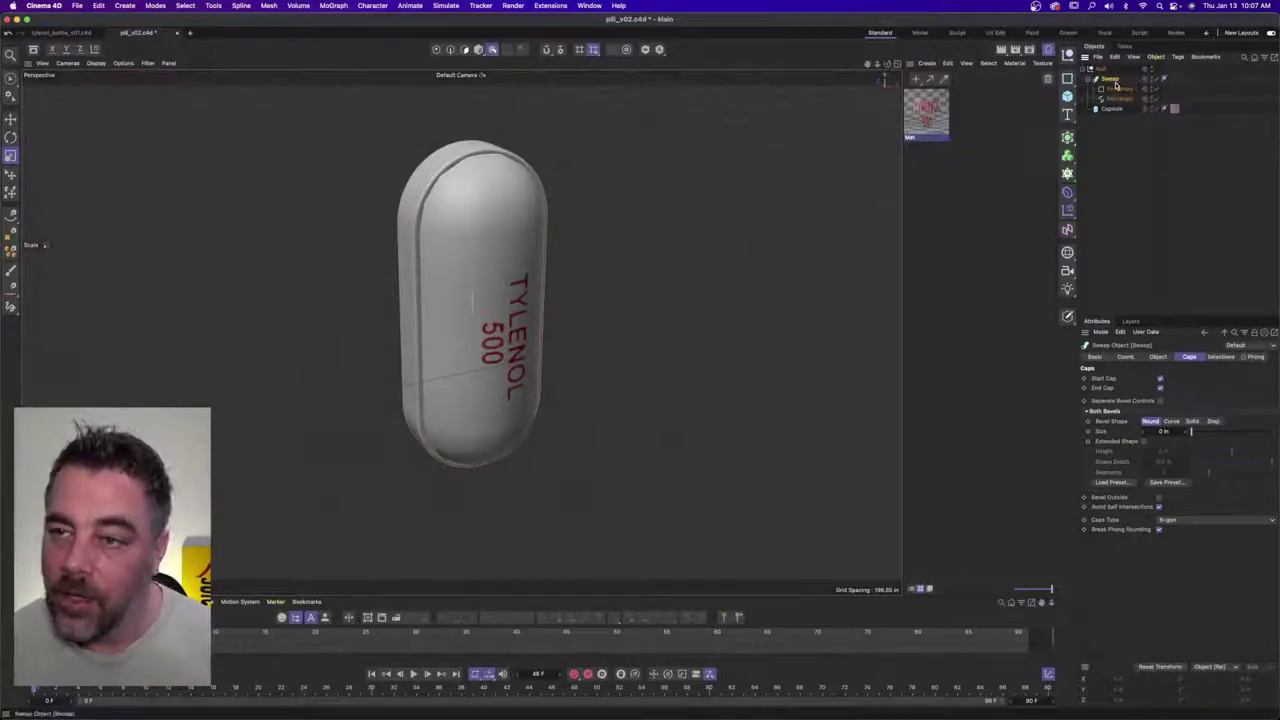
click(1119, 90)
click(1195, 442)
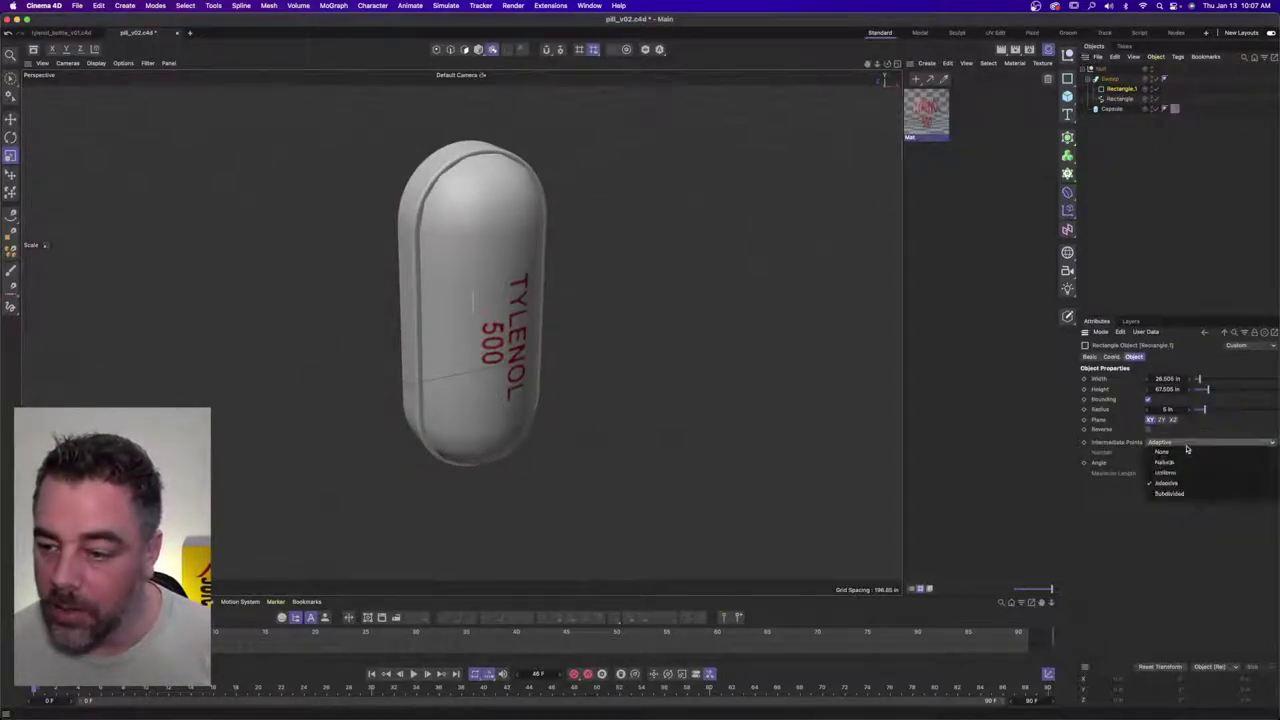
click(1190, 454)
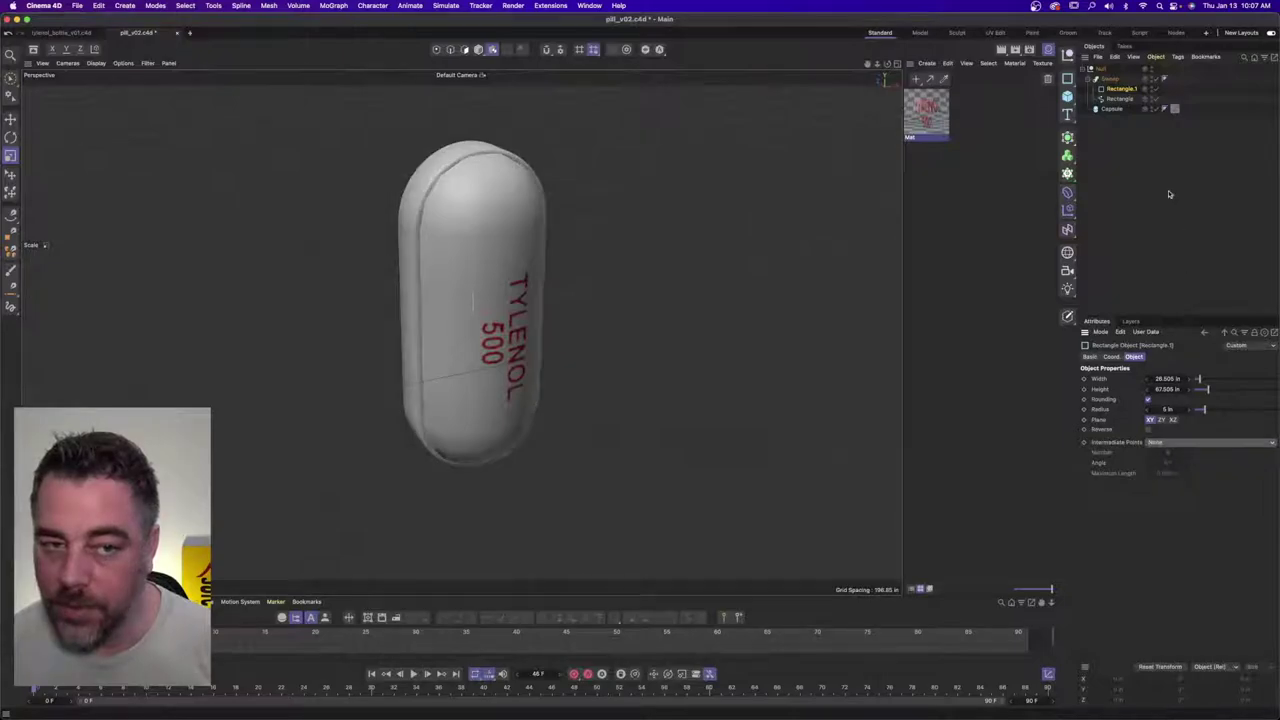
- Try the Linear and B-Spline types on the sweep's other Rectangle spline and return it to Bezier
click(1119, 99)
click(1190, 379)
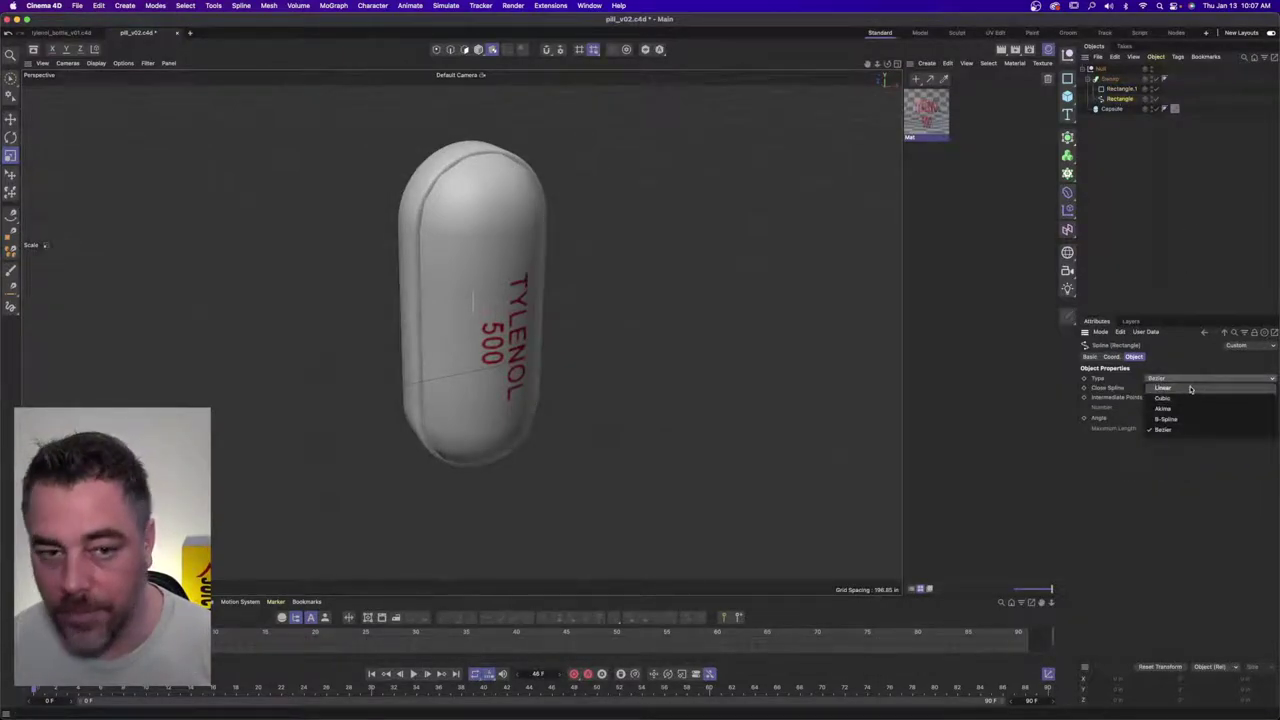
click(1189, 388)
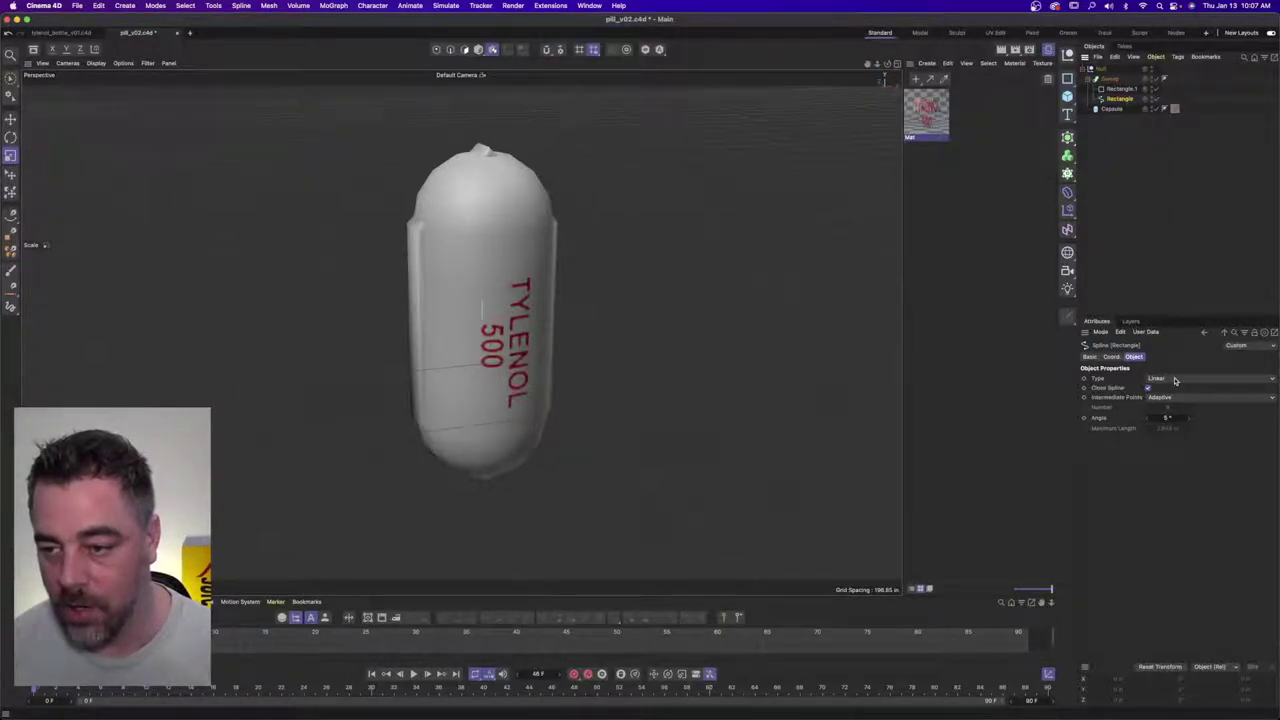
key(super+z)
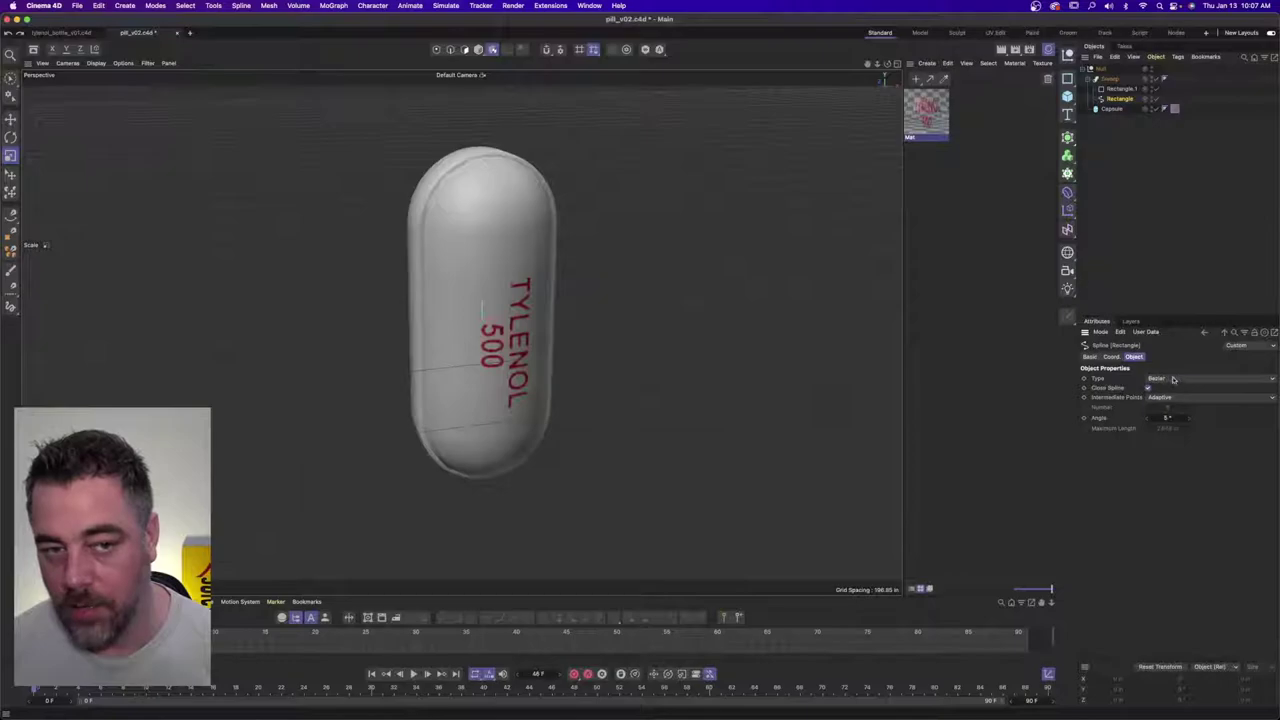
alt+drag(434, 234, 560, 220)
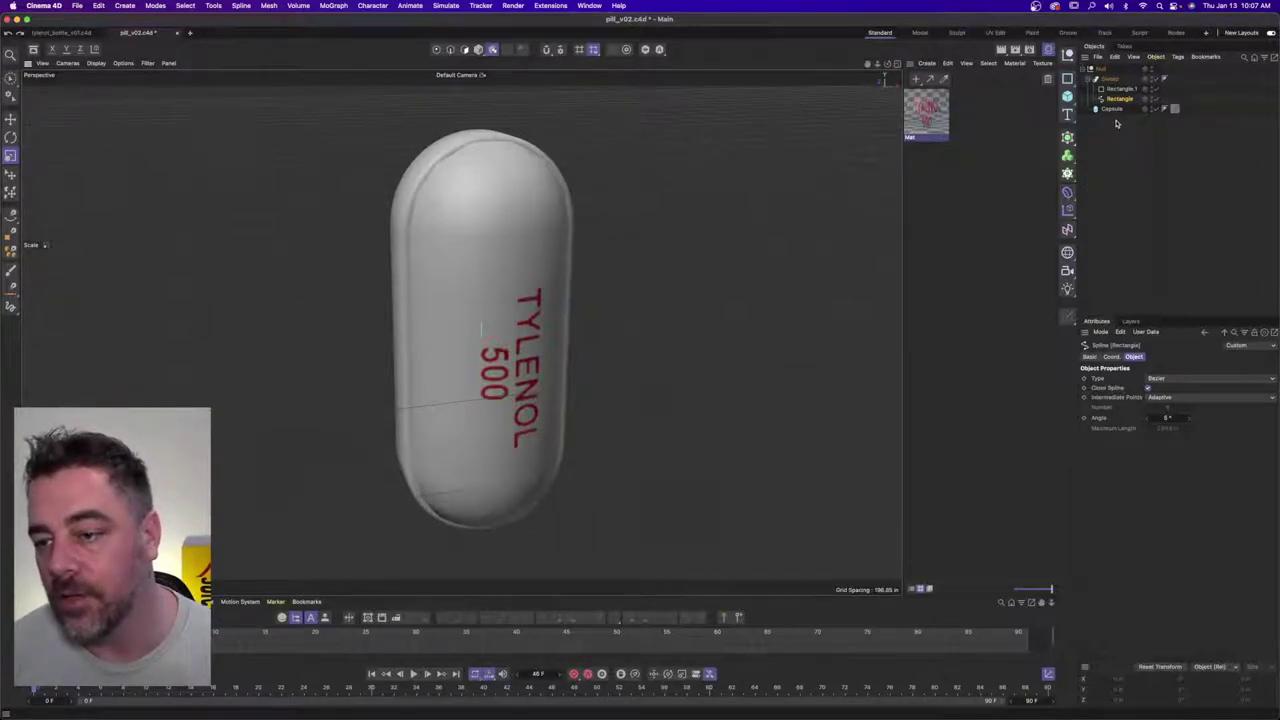
click(1198, 380)
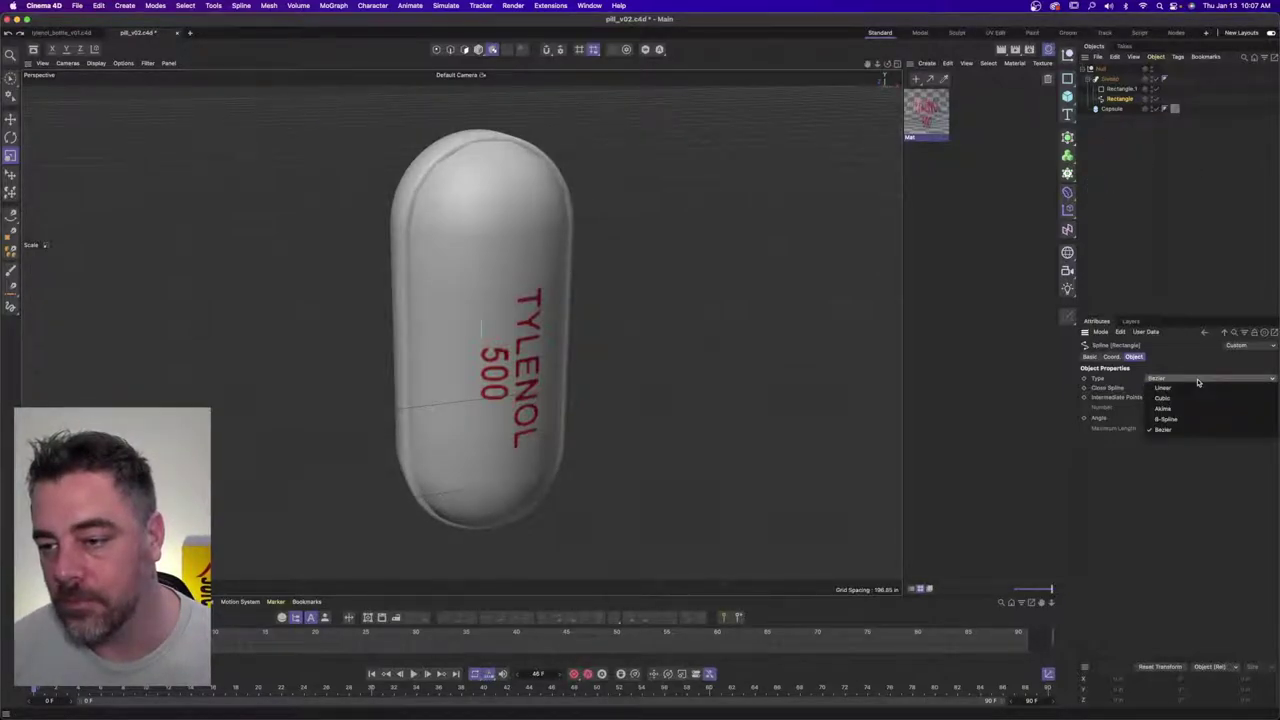
click(1195, 419)
click(1190, 380)
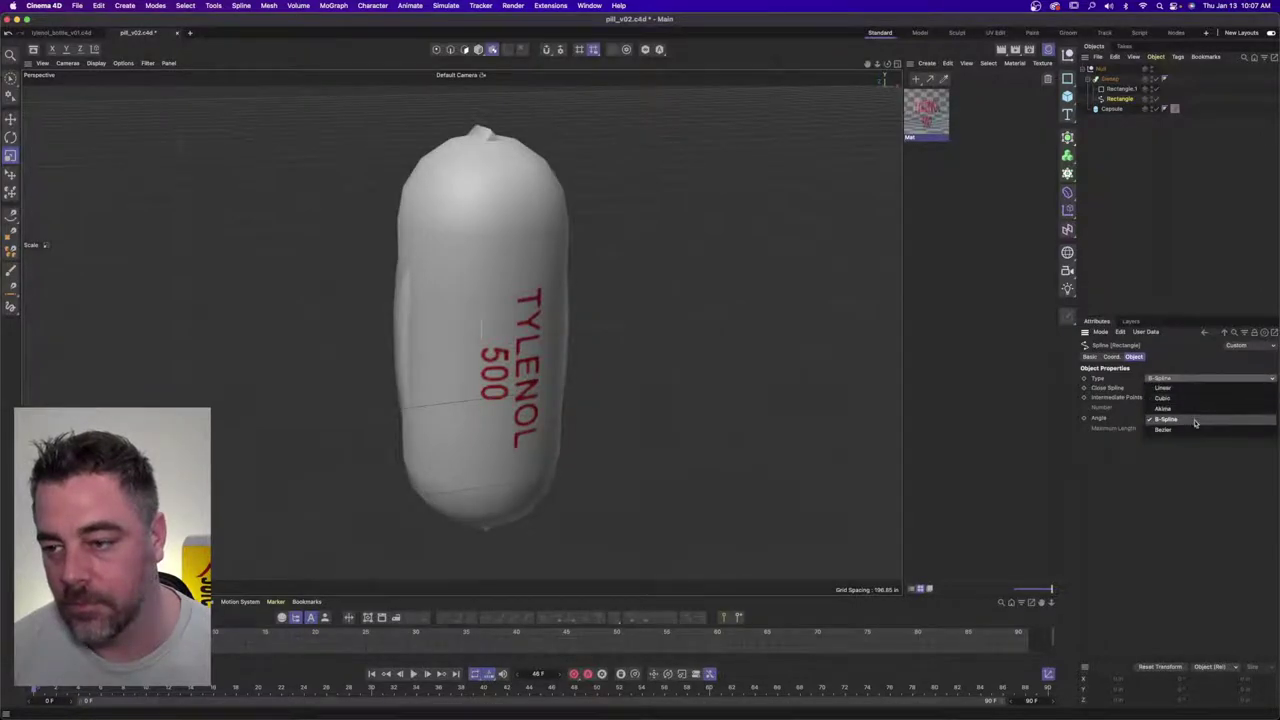
click(1194, 429)
- Set the capsule's rotation segments to 12
click(1114, 109)
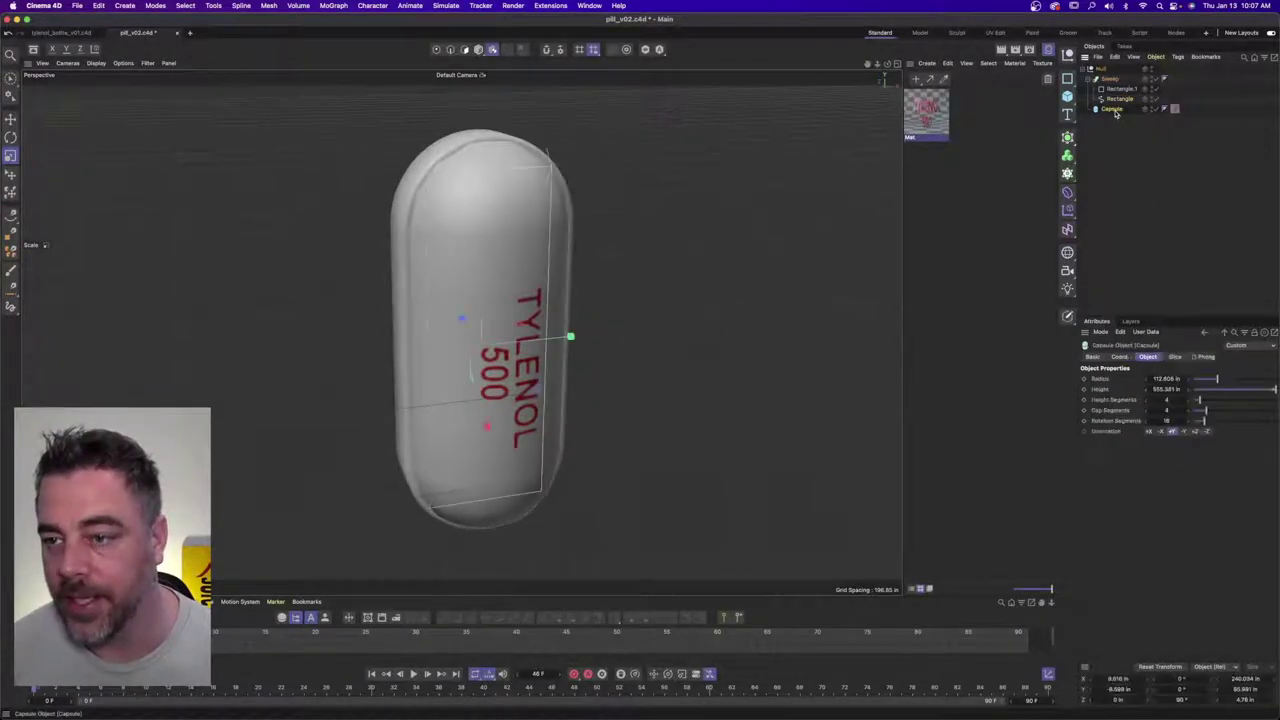
click(1176, 420)
text(12)
key(Return)
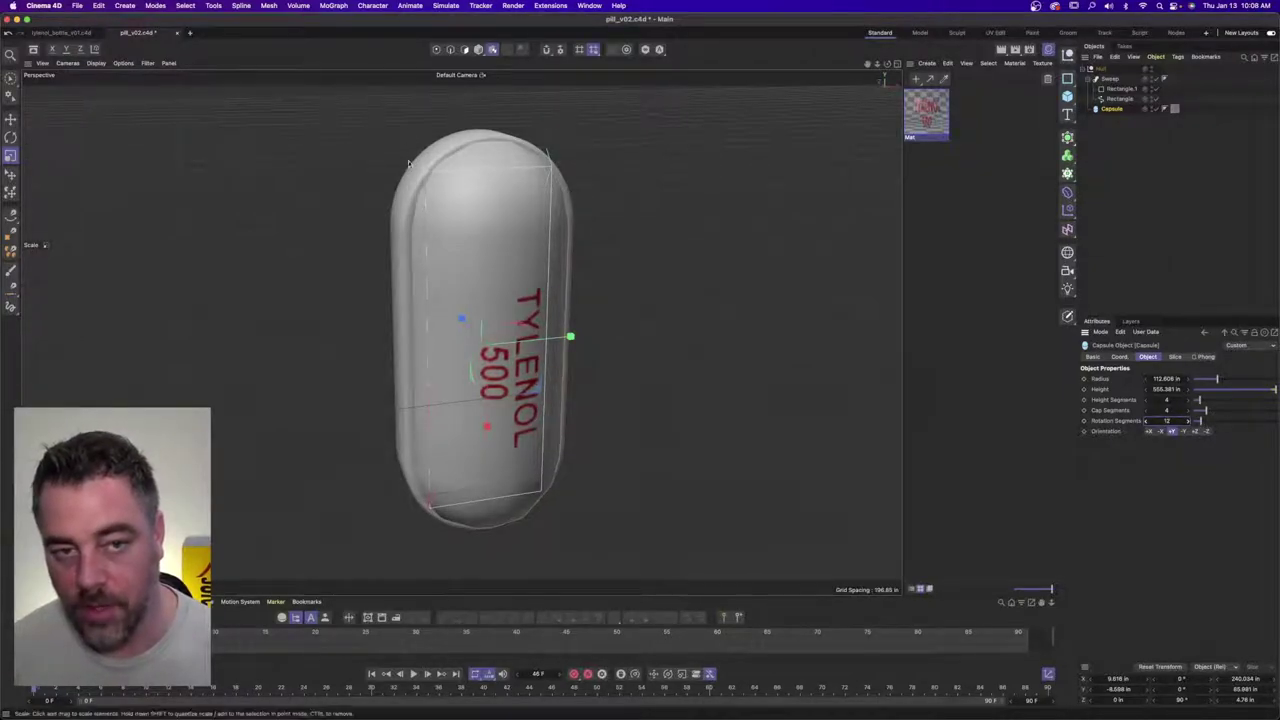
- Merge the Null group into one polygon object with Connect Objects + Delete, and delete its leftover selection tags
alt+drag(436, 190, 475, 192)
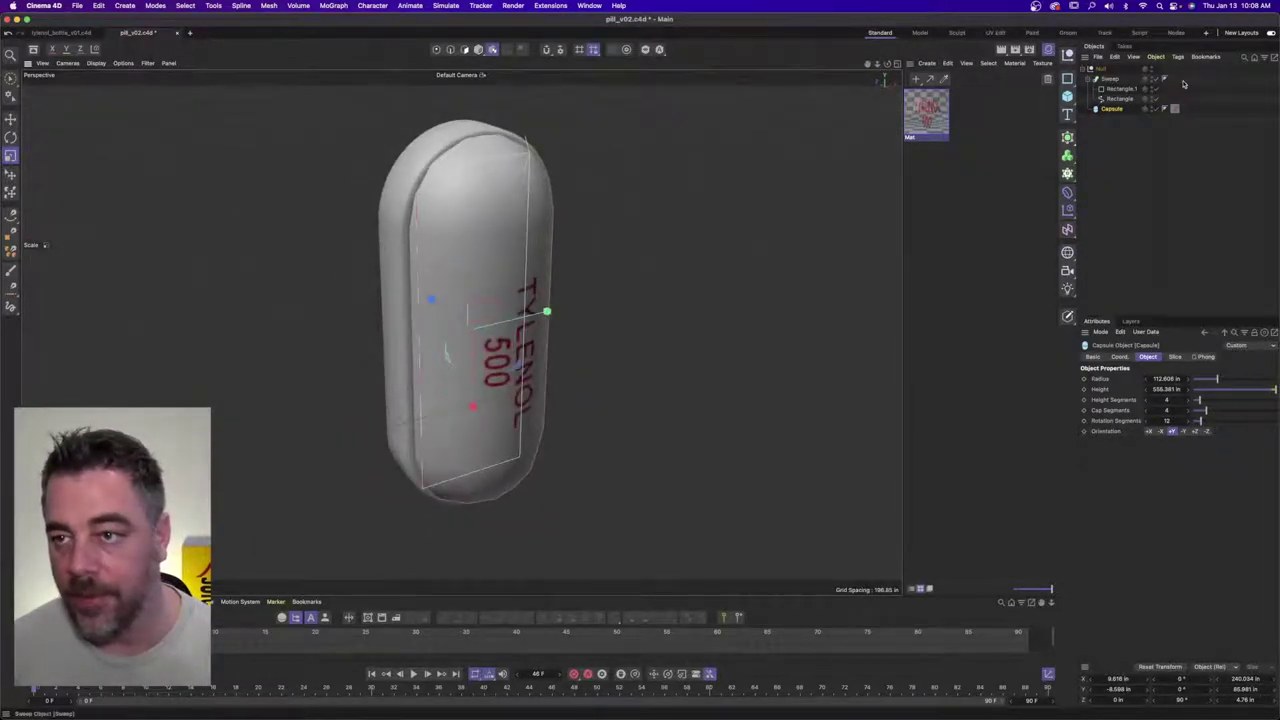
shift+click(1103, 70)
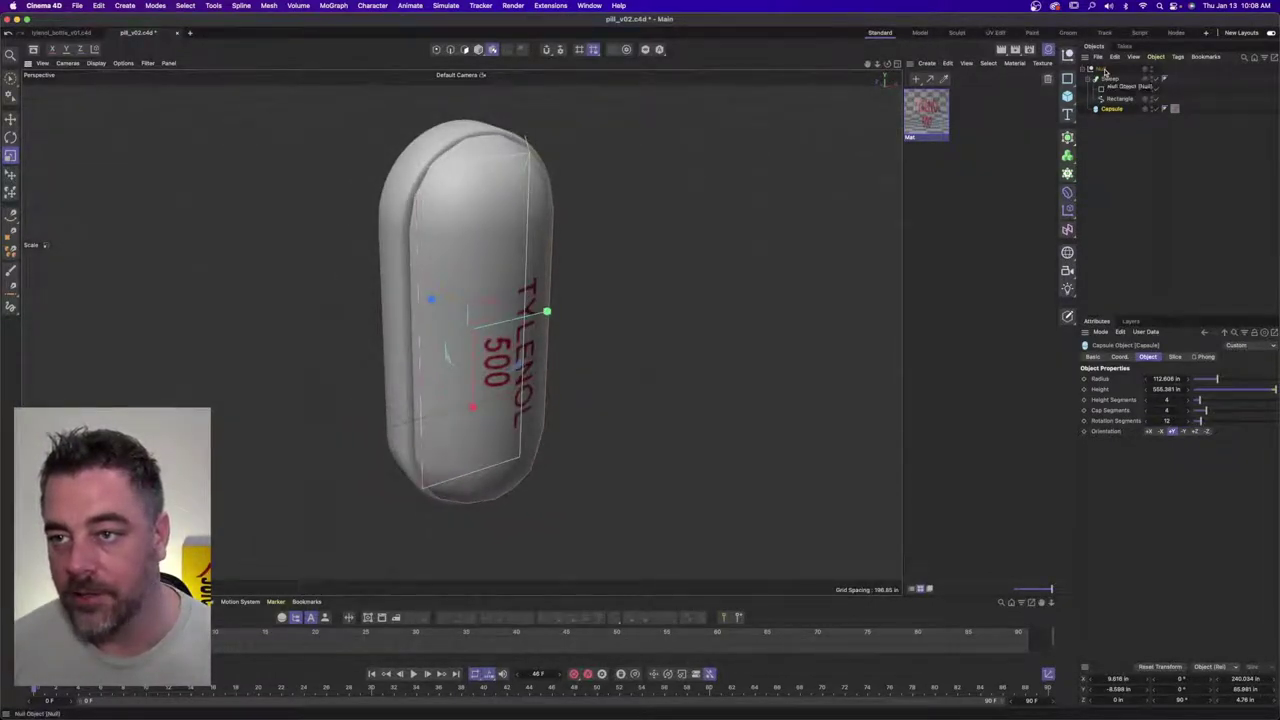
right_click(1104, 70)
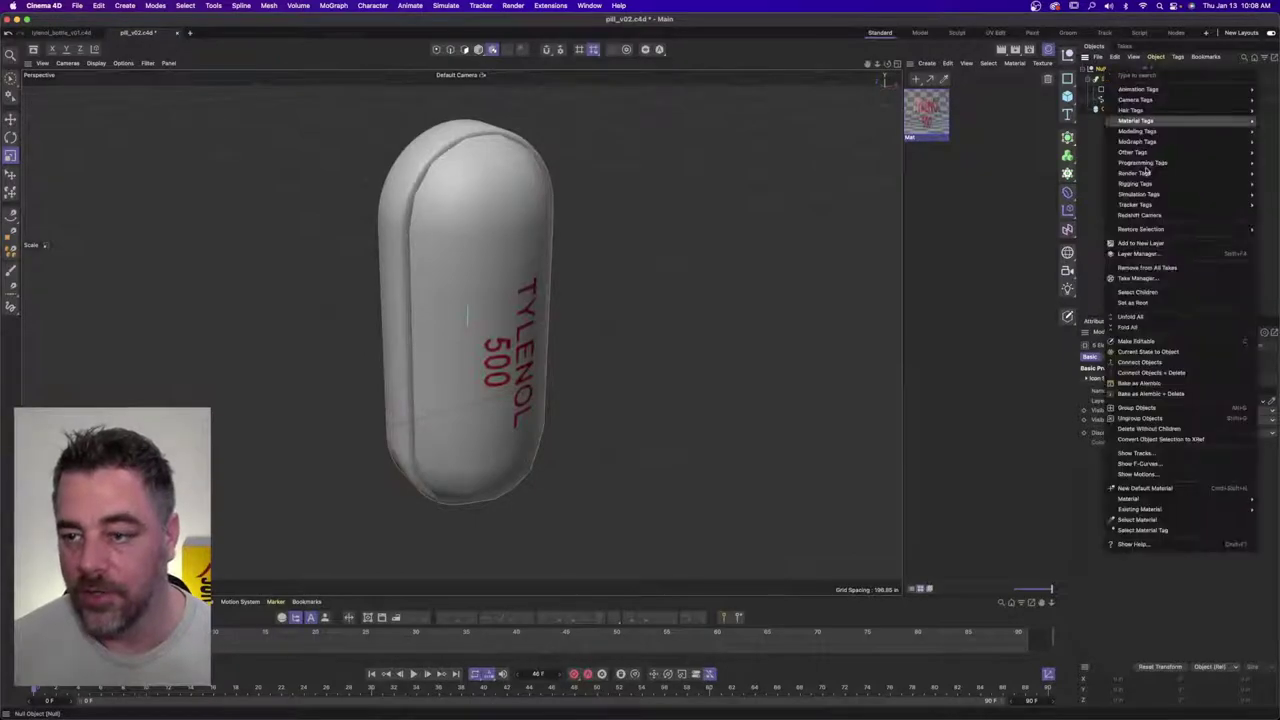
click(1207, 373)
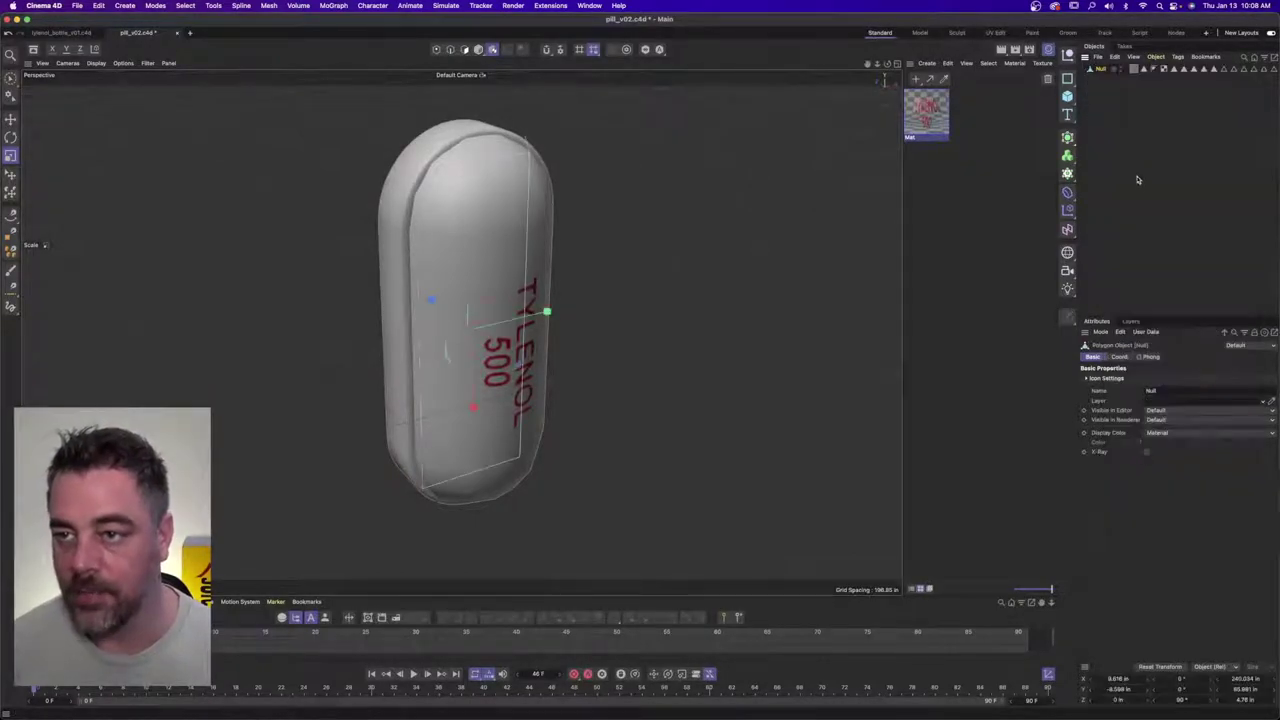
click(1167, 72)
shift+click(1272, 70)
key(Delete)
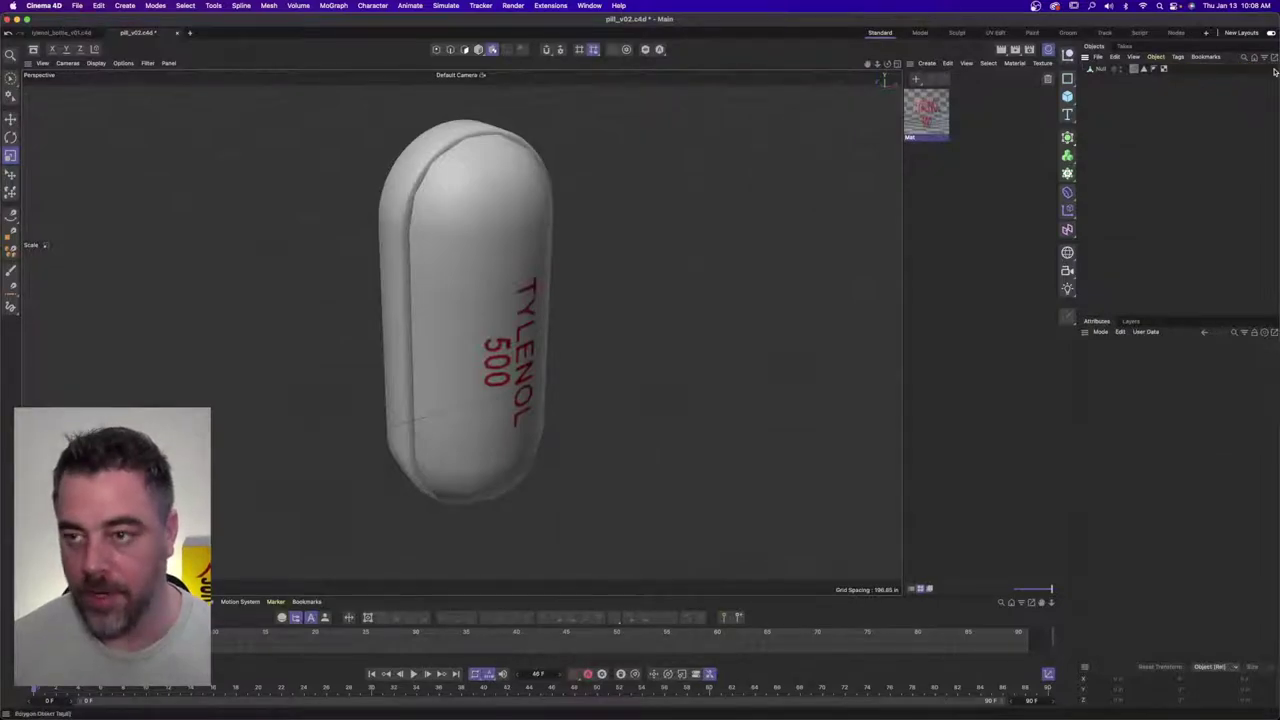
- Add a Remesh generator and place the merged Null pill mesh inside it
alt+drag(455, 165, 560, 172)
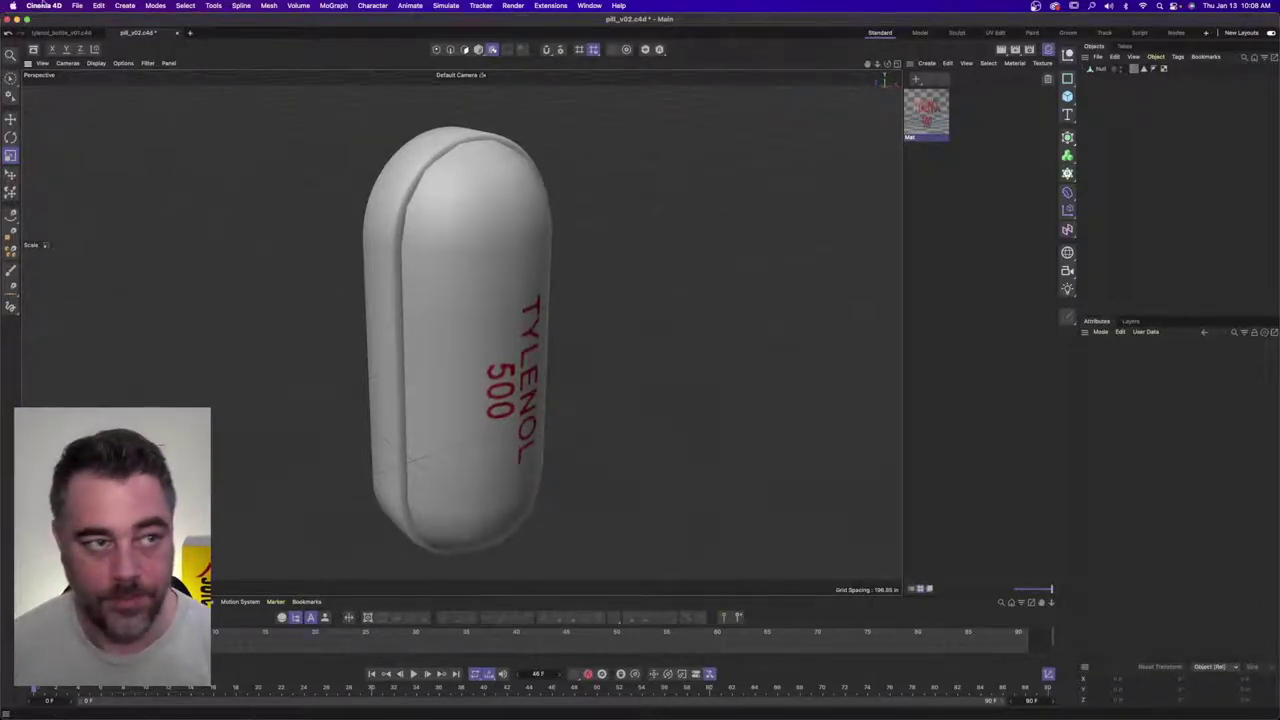
click(1069, 141)
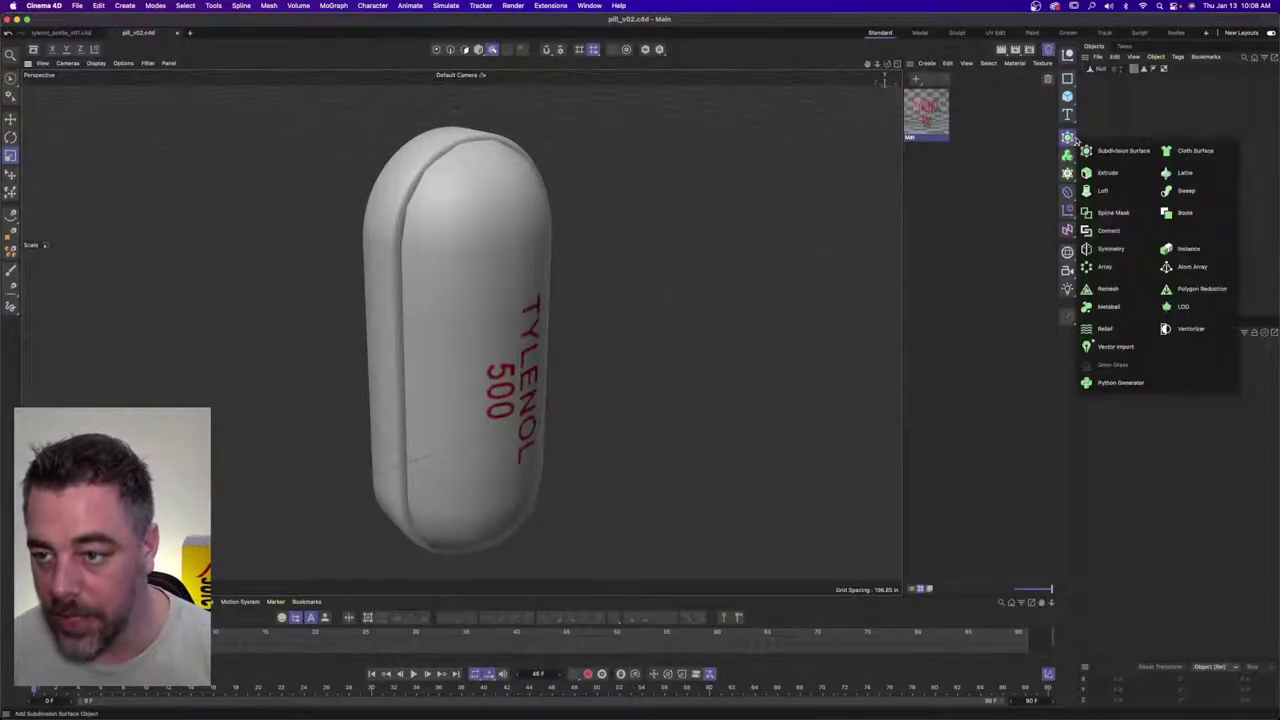
click(1129, 291)
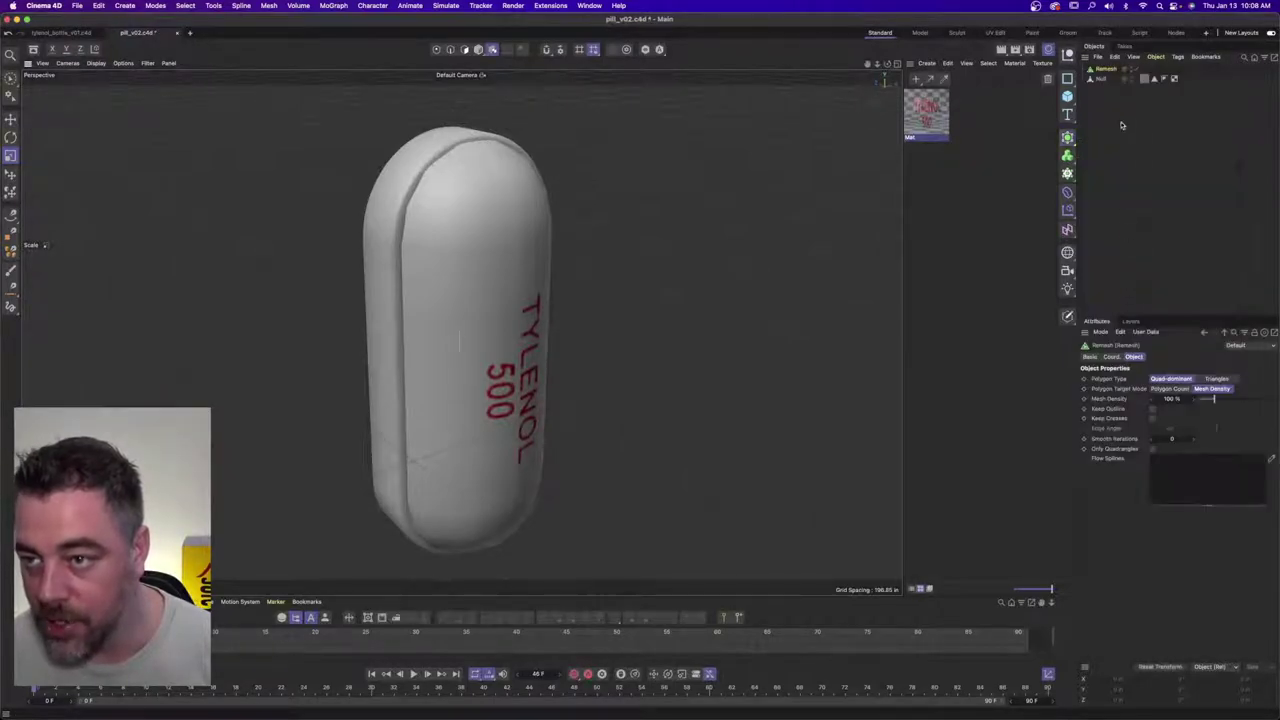
drag(1100, 79, 1111, 71)
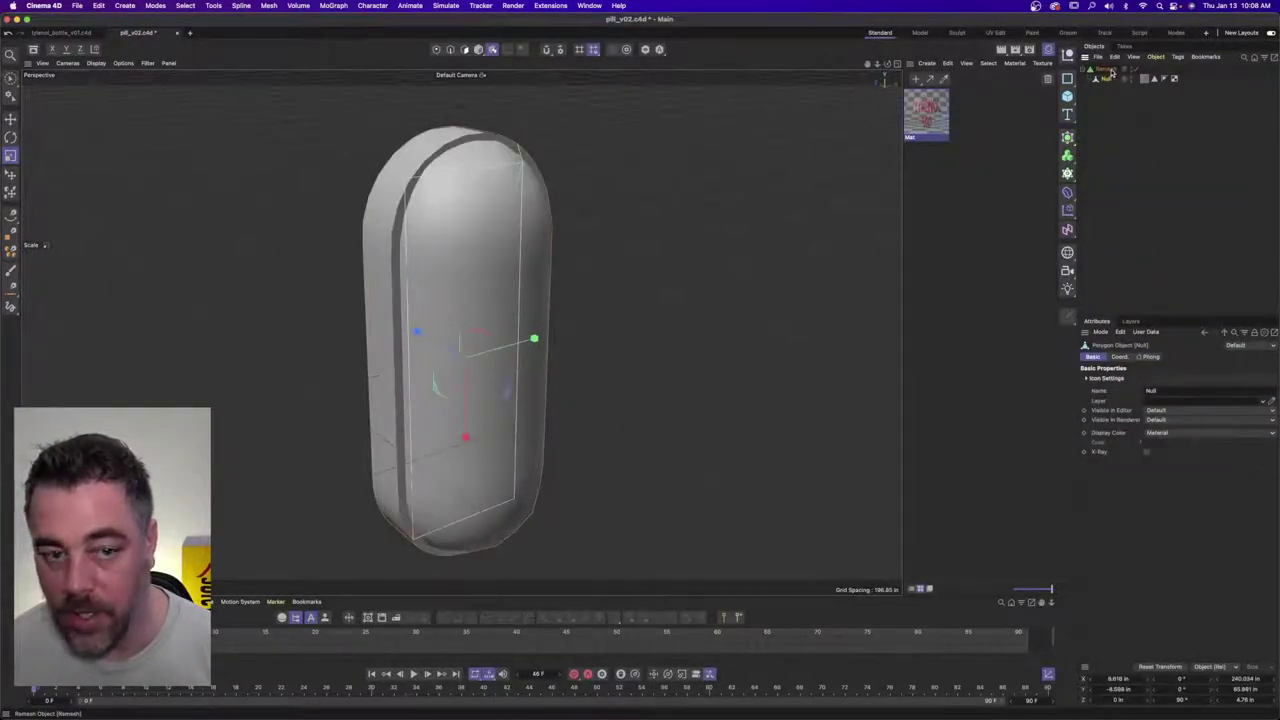
click(1111, 114)
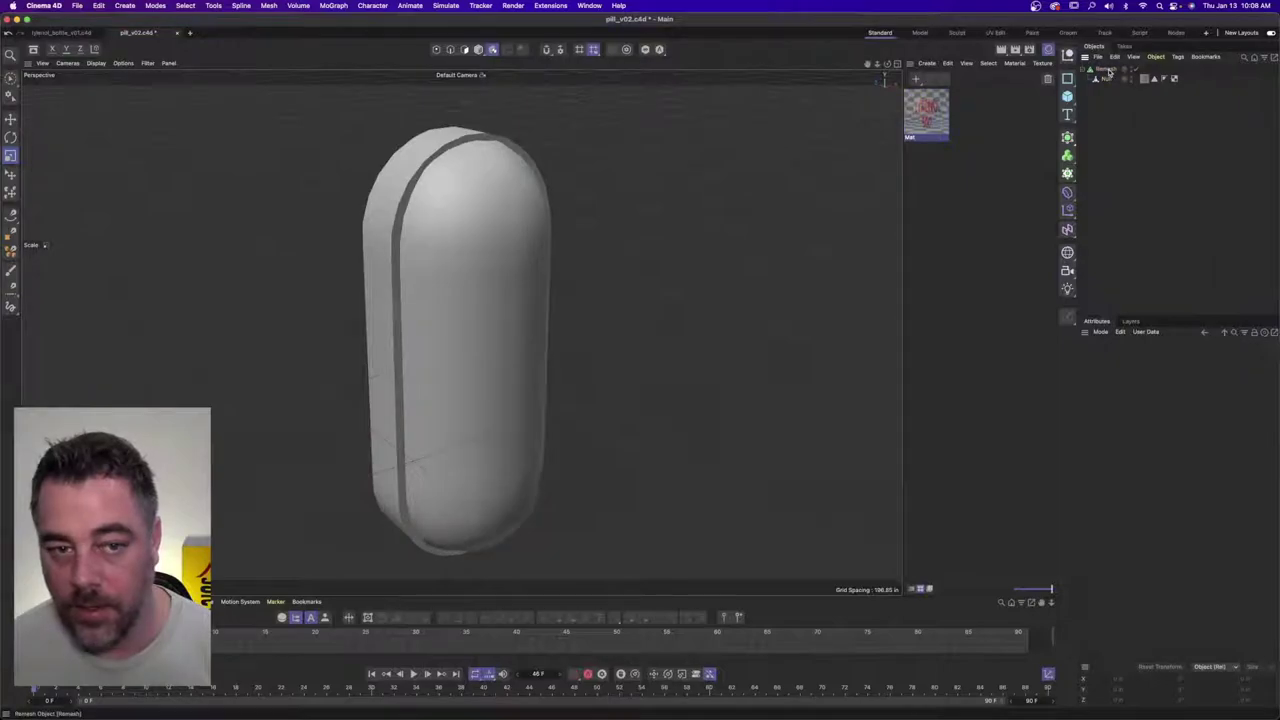
- Select the Remesh generator and set the viewport display to Gouraud Shading (Lines) to show the pill's mesh edges
click(1105, 69)
click(96, 63)
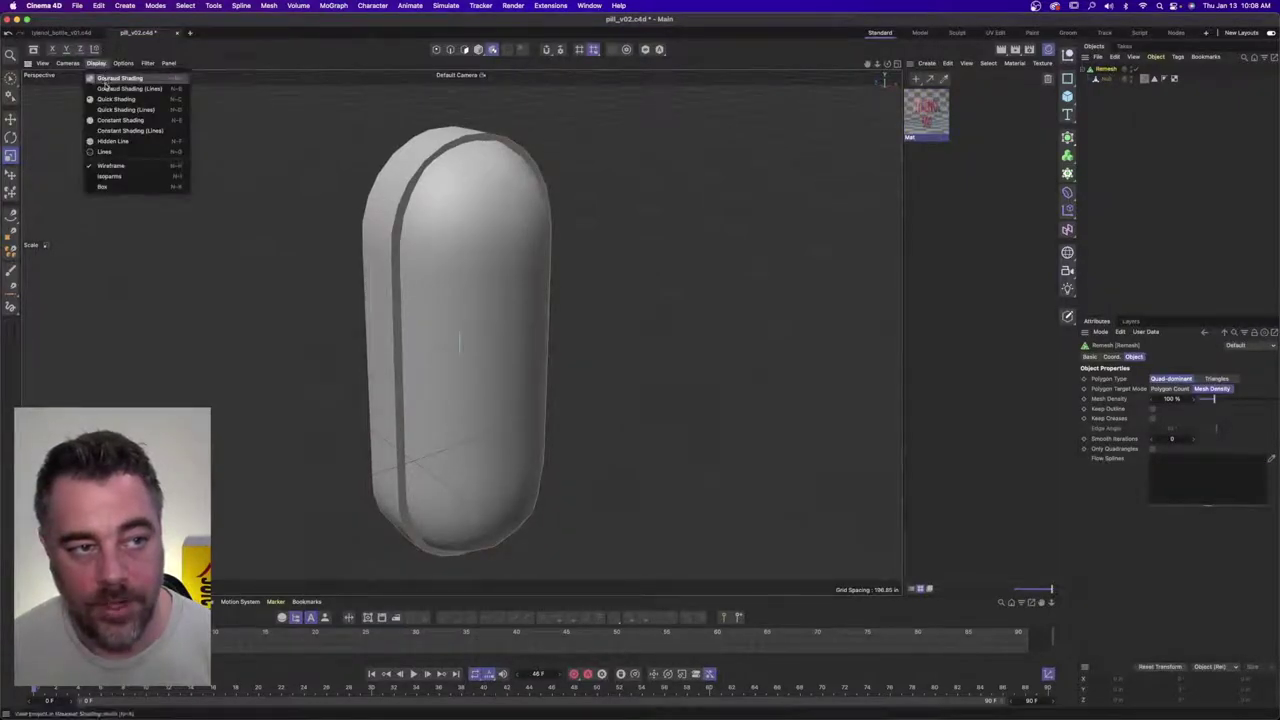
click(105, 88)
mouse_move(511, 158)
alt+mouse_down()
mouse_move(486, 163)
mouse_move(527, 184)
mouse_move(475, 170)
alt+mouse_up()
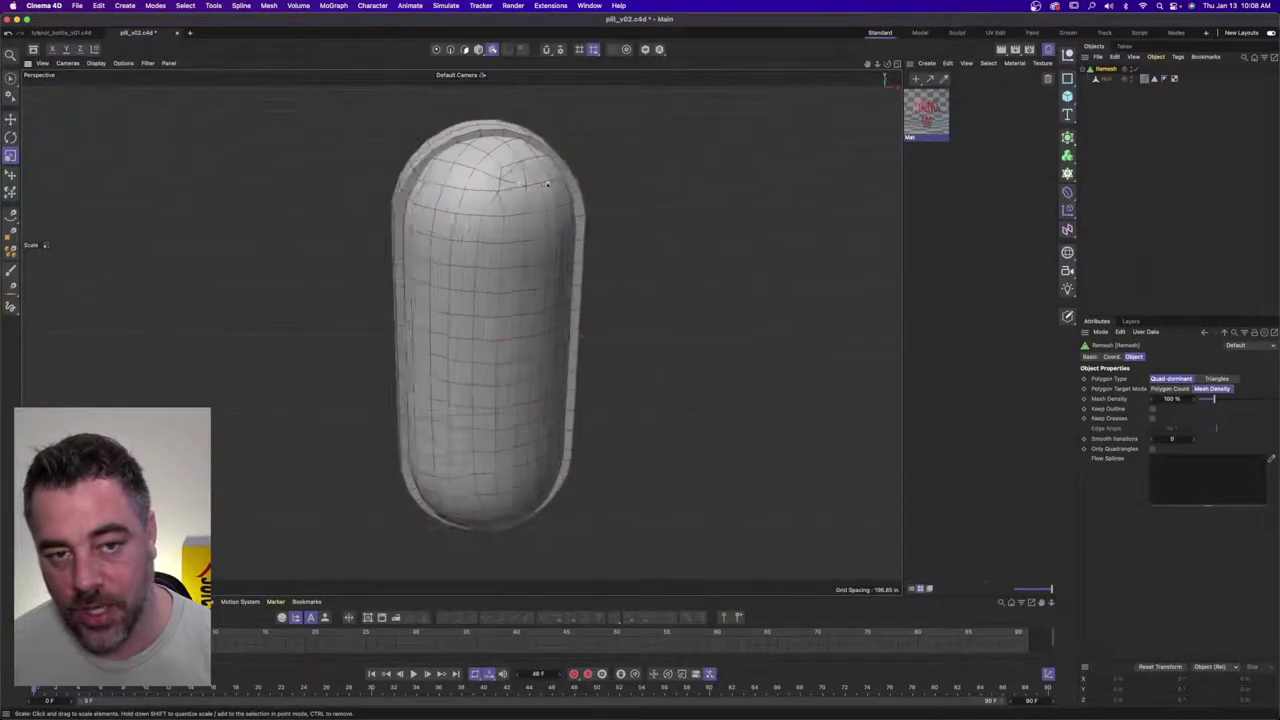
- Compare the pill's topology and lettering with the Remesh generator enabled and disabled
click(1137, 69)
click(1137, 69)
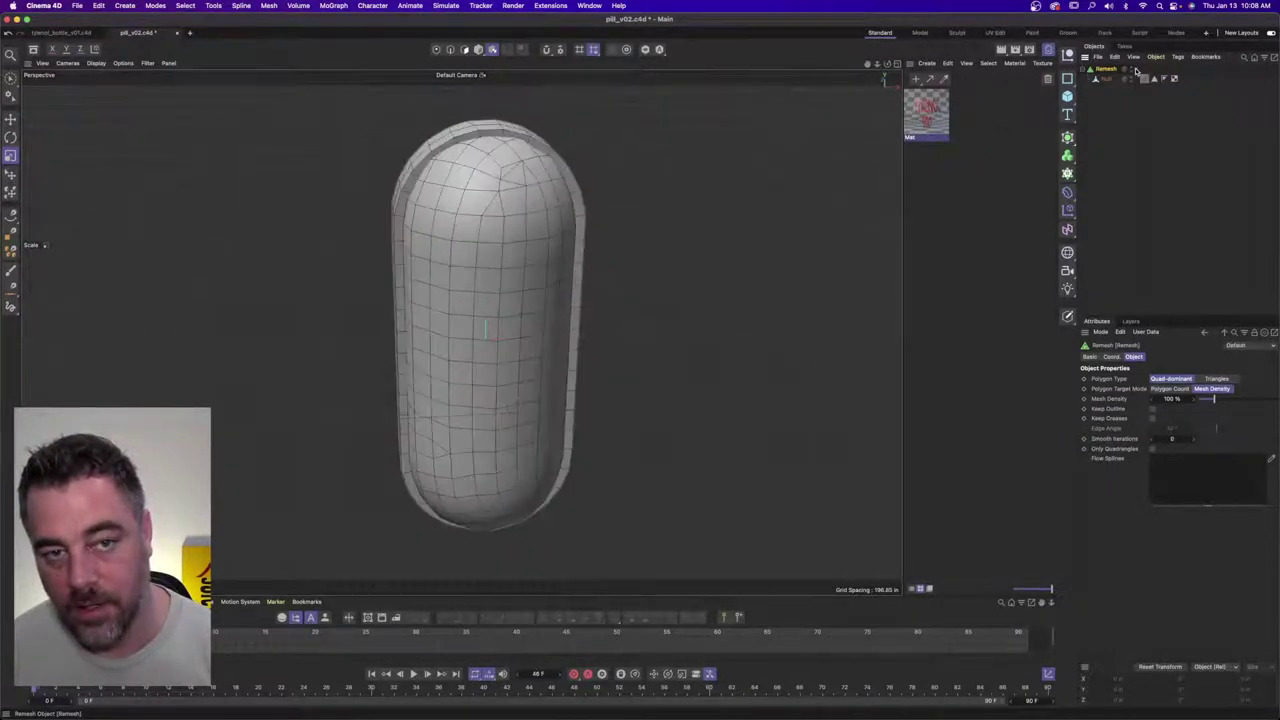
alt+drag(495, 165, 523, 163)
alt+drag(440, 229, 475, 258)
click(1130, 71)
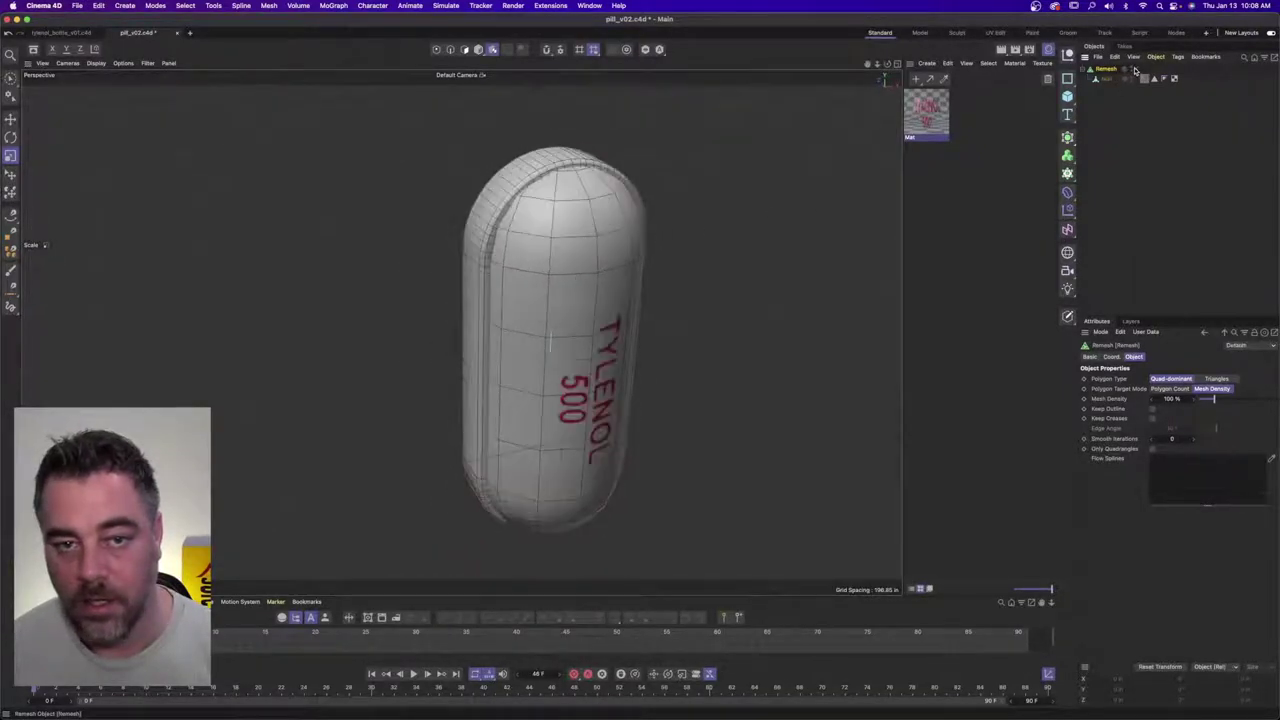
alt+drag(746, 197, 603, 240)
alt+drag(617, 240, 566, 246)
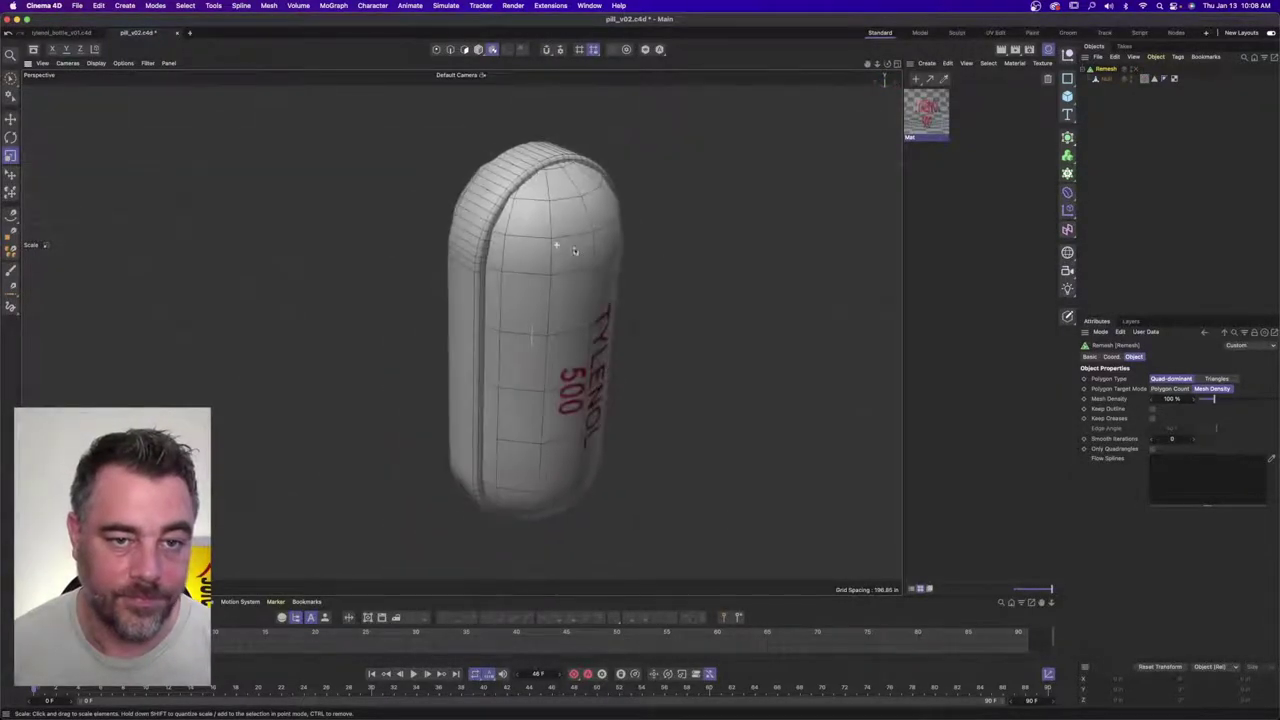
click(1135, 69)
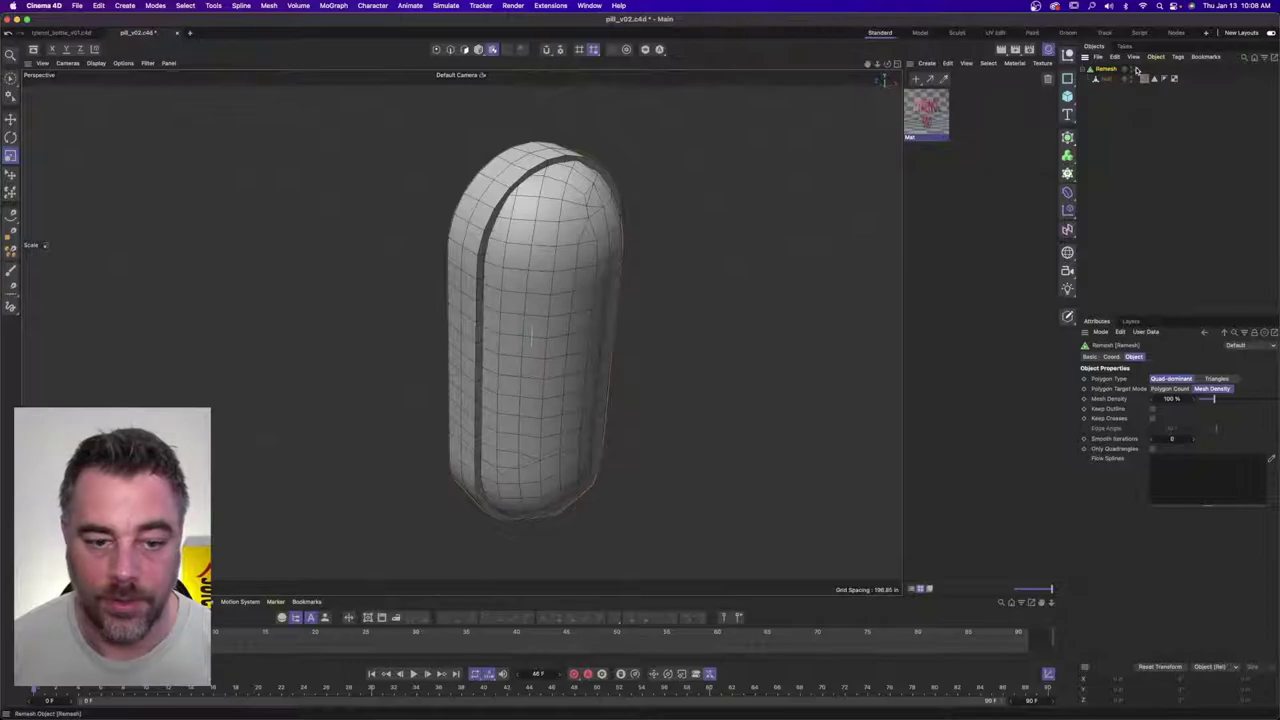
click(1136, 69)
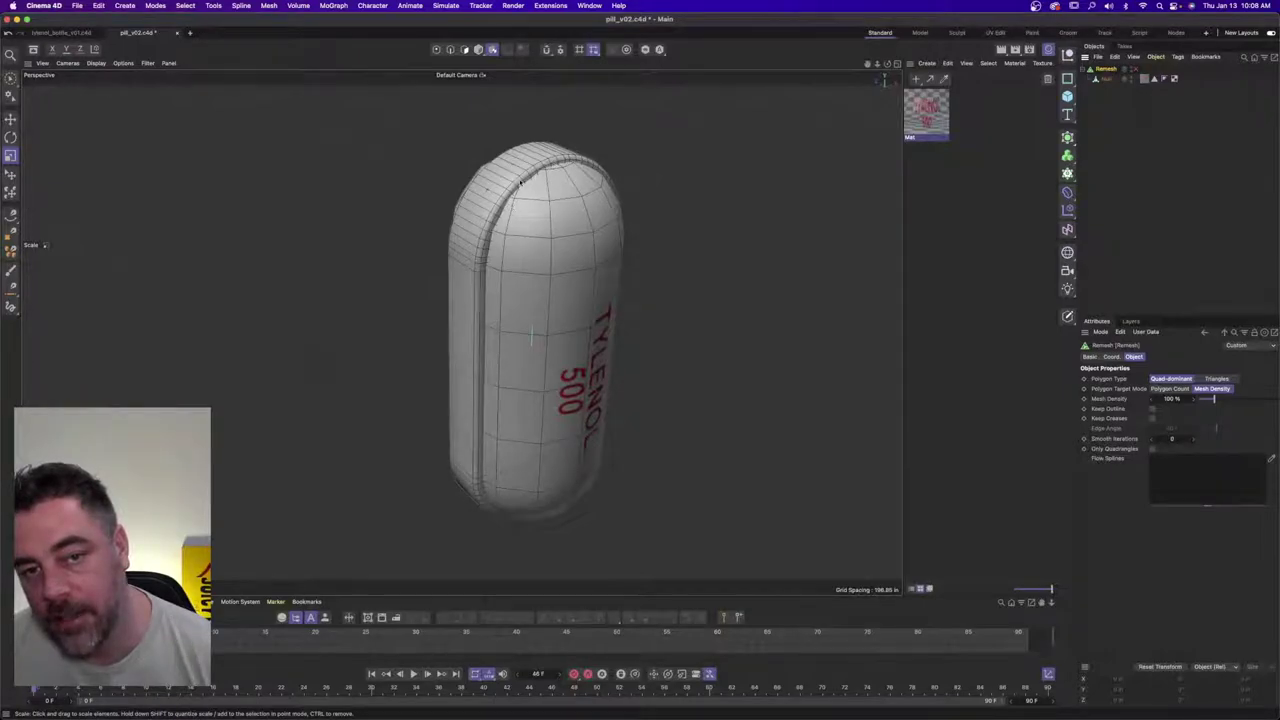
- Take the Null pill mesh out of the Remesh generator and delete the empty Remesh
click(1125, 140)
click(940, 200)
alt+right_drag(587, 223, 542, 233)
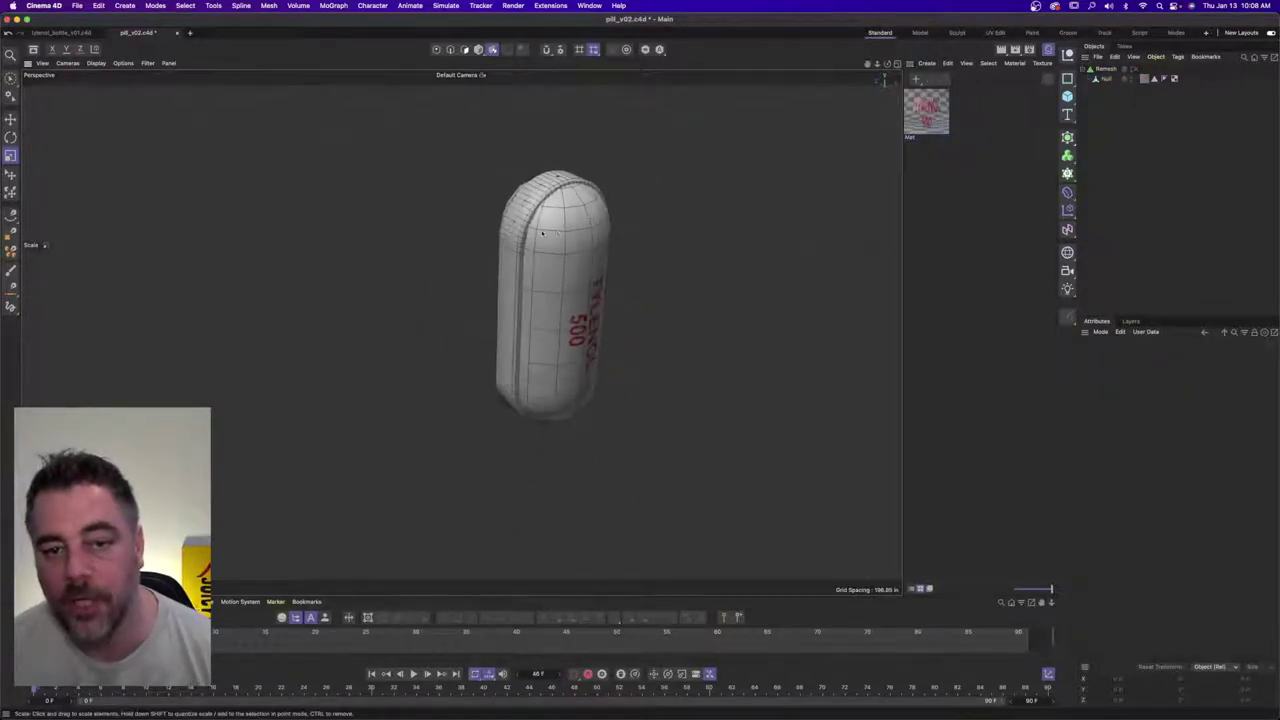
alt+drag(542, 233, 387, 257)
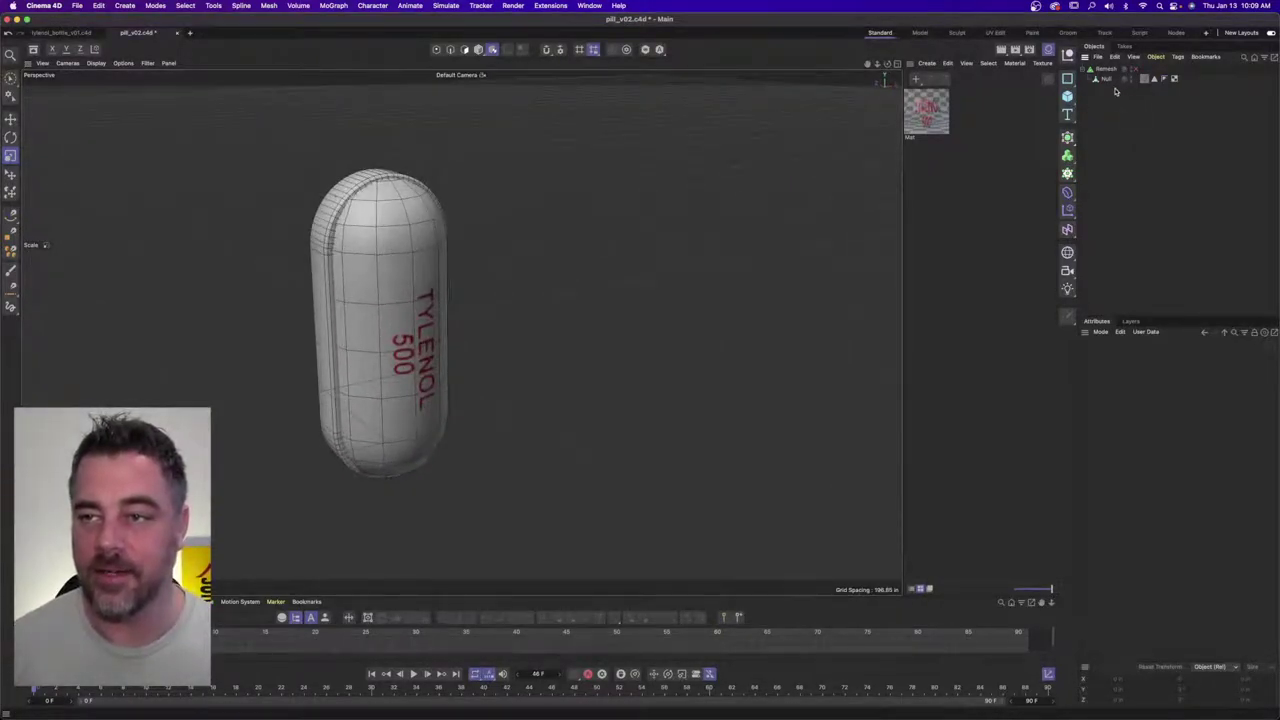
drag(1106, 79, 1109, 65)
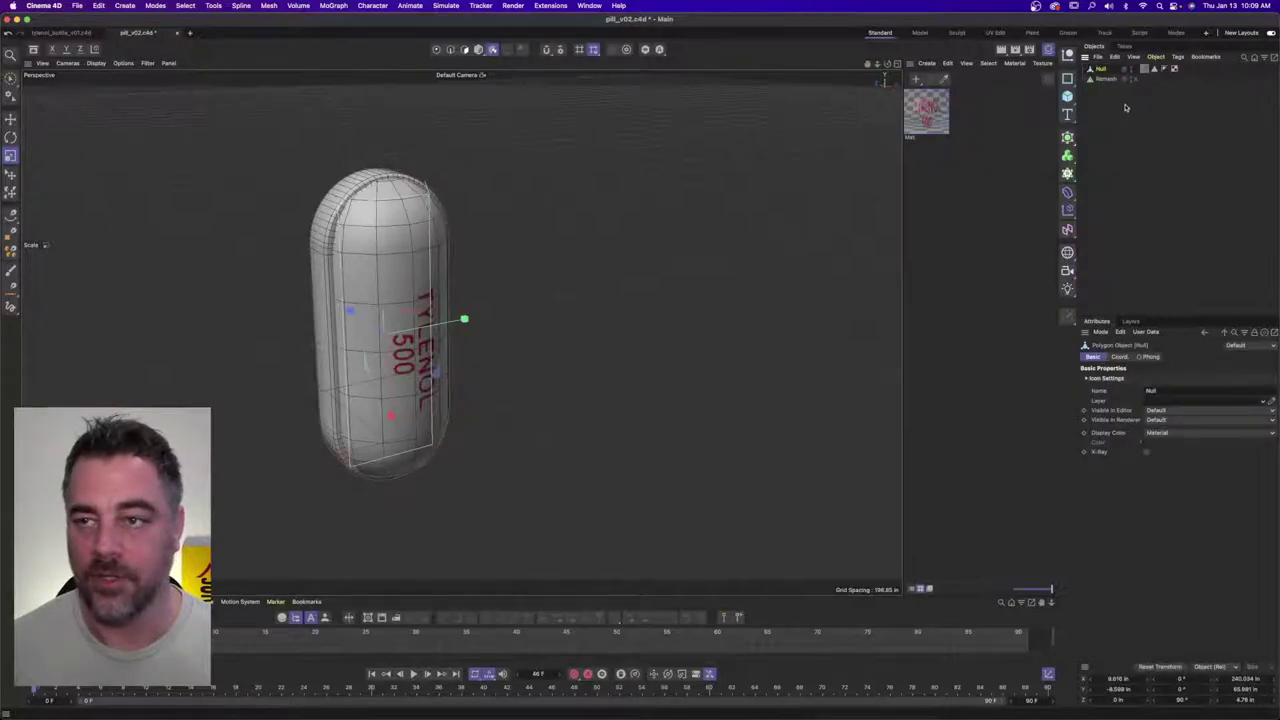
click(1105, 80)
key(Delete)
alt+drag(640, 228, 492, 225)
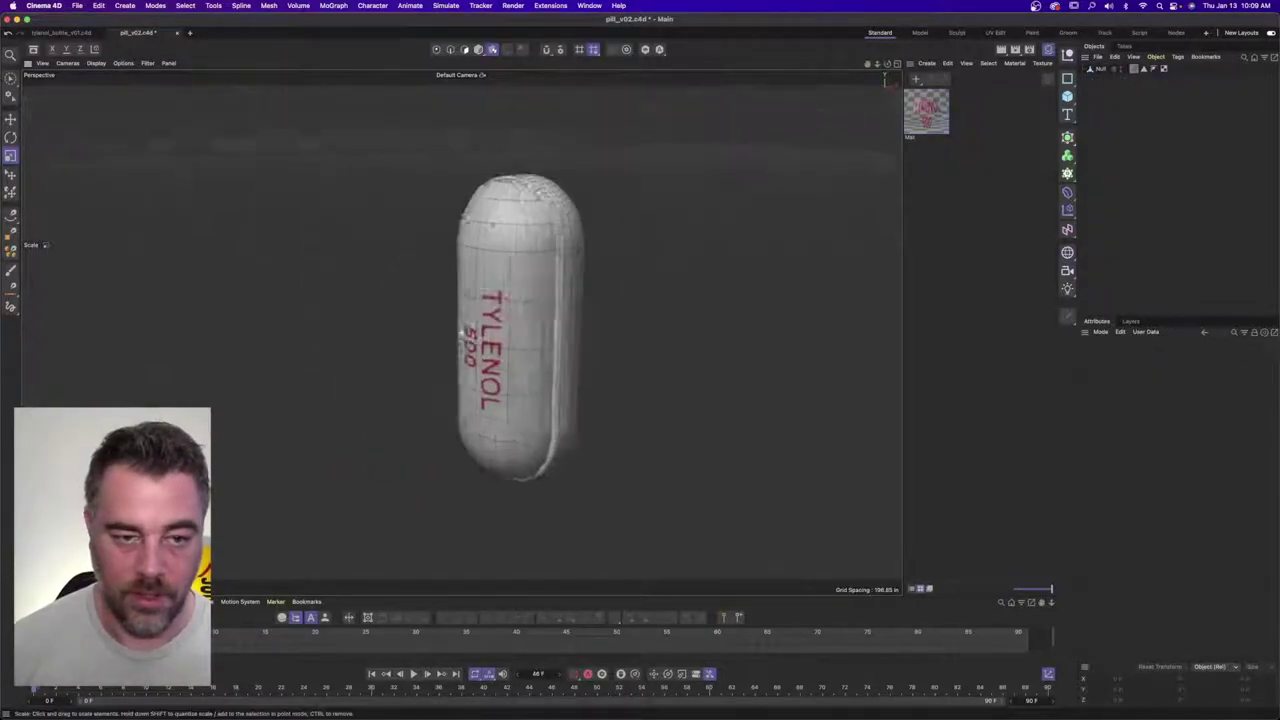
alt+drag(460, 332, 522, 222)
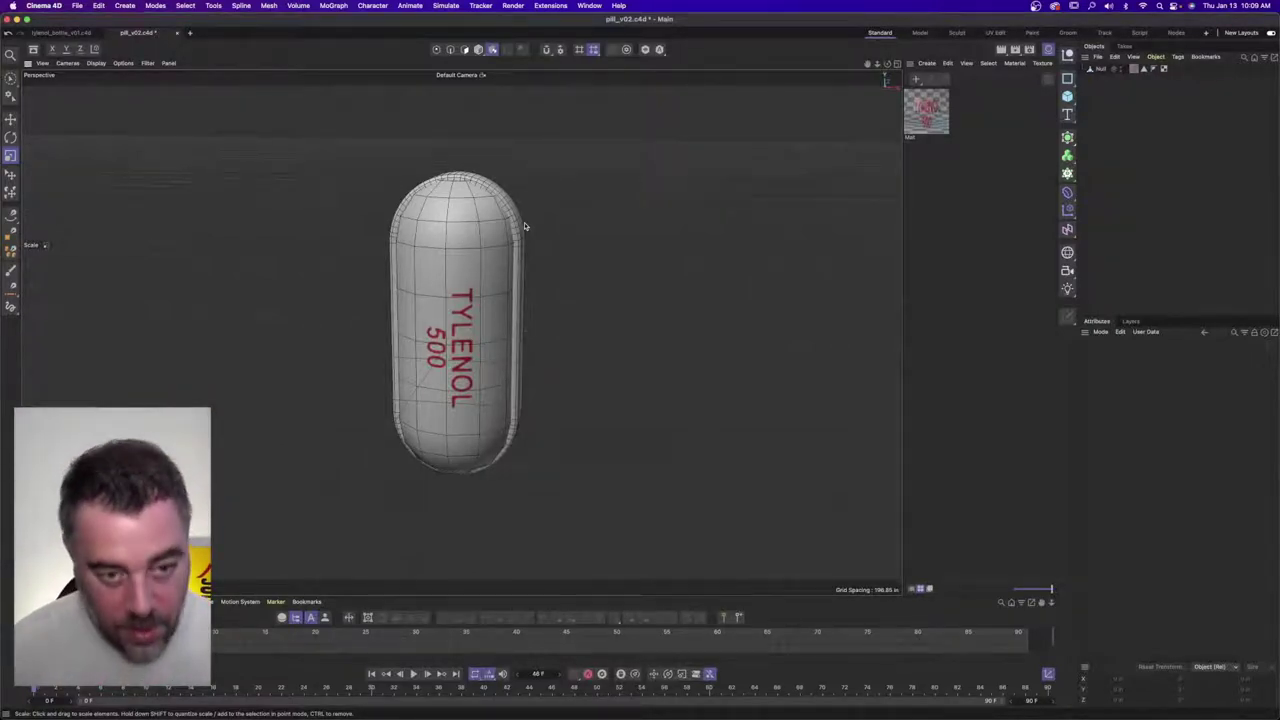
- Select the Null mesh's polygons covering the TYLENOL 500 lettering area on one face of the pill with Live Selection
click(1100, 68)
alt+drag(601, 263, 528, 291)
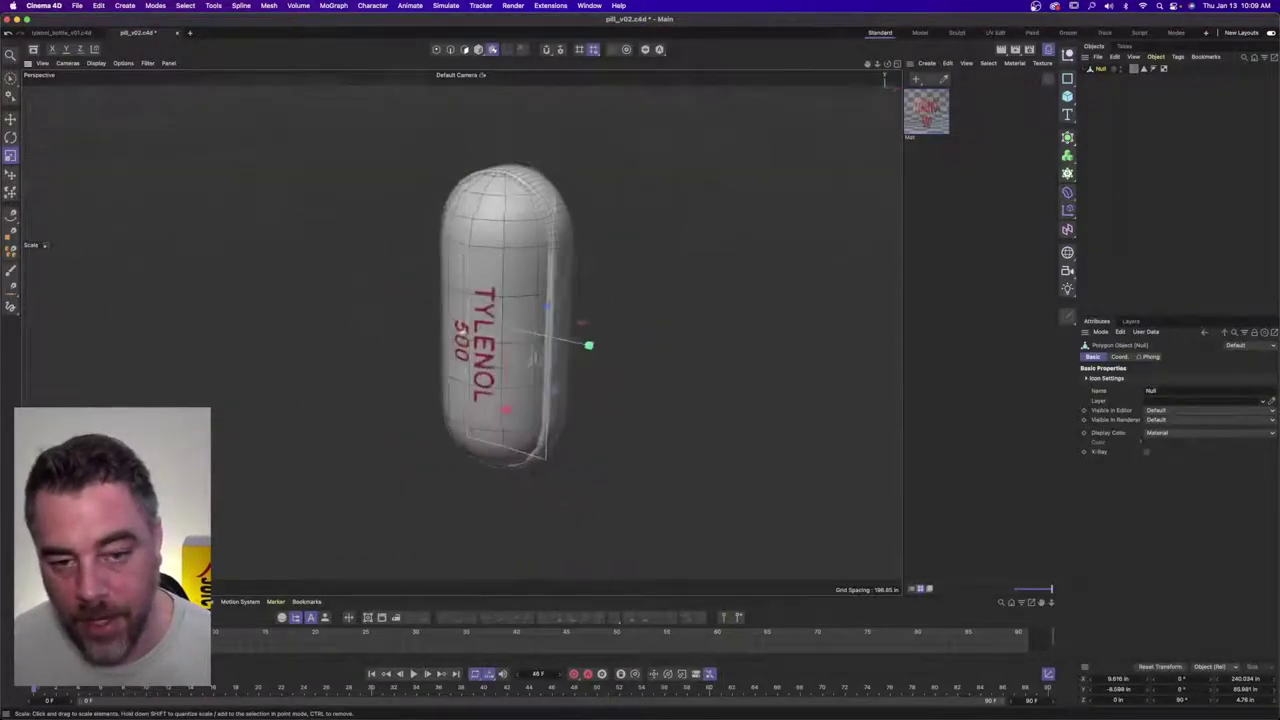
alt+right_drag(528, 291, 640, 238)
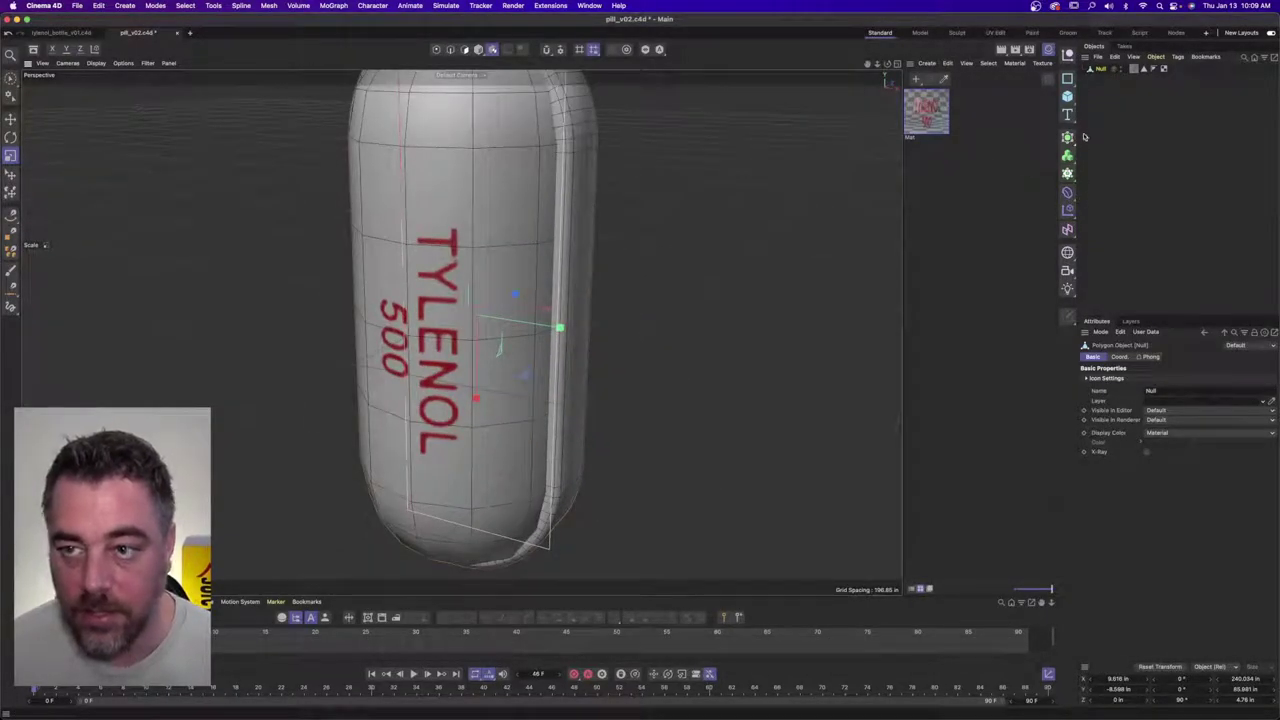
click(464, 52)
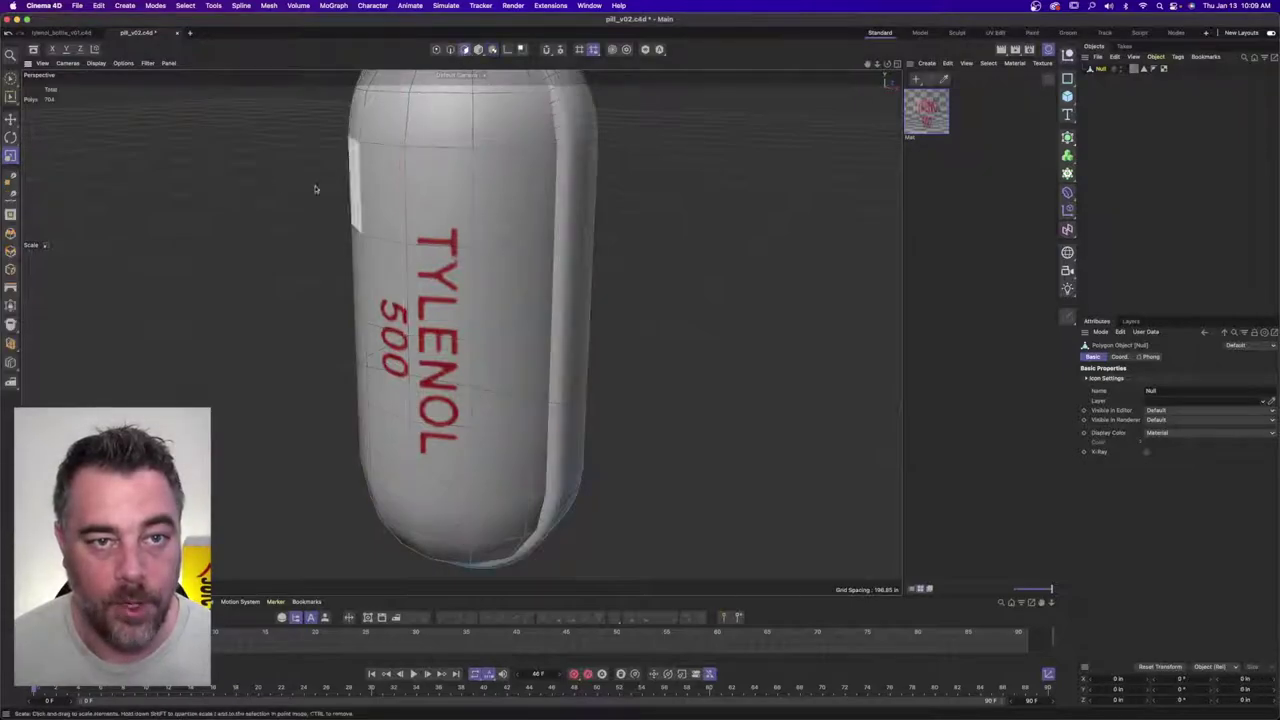
click(11, 80)
click(44, 97)
alt+drag(566, 300, 543, 270)
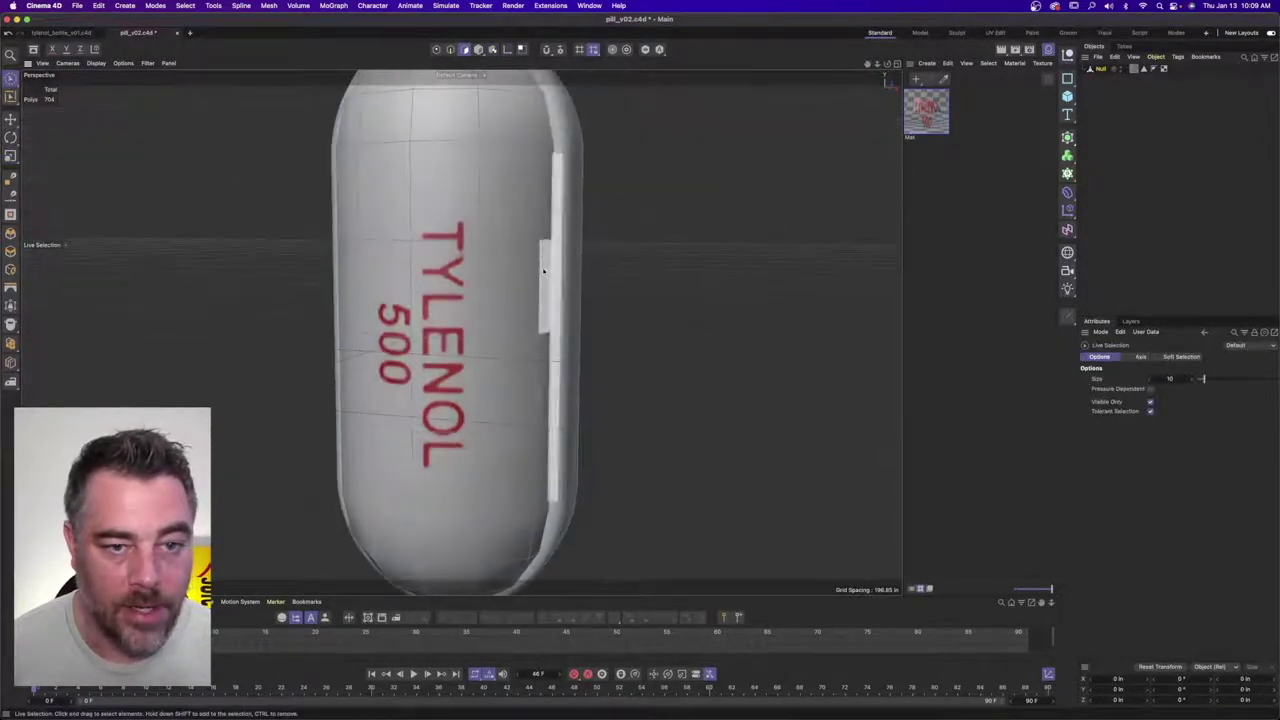
mouse_move(446, 195)
mouse_down()
mouse_move(438, 470)
mouse_move(388, 340)
mouse_move(386, 150)
mouse_move(508, 300)
mouse_move(497, 448)
mouse_move(351, 428)
mouse_move(350, 175)
mouse_up()
mouse_move(432, 243)
alt+mouse_down()
mouse_move(506, 251)
mouse_move(489, 189)
alt+mouse_up()
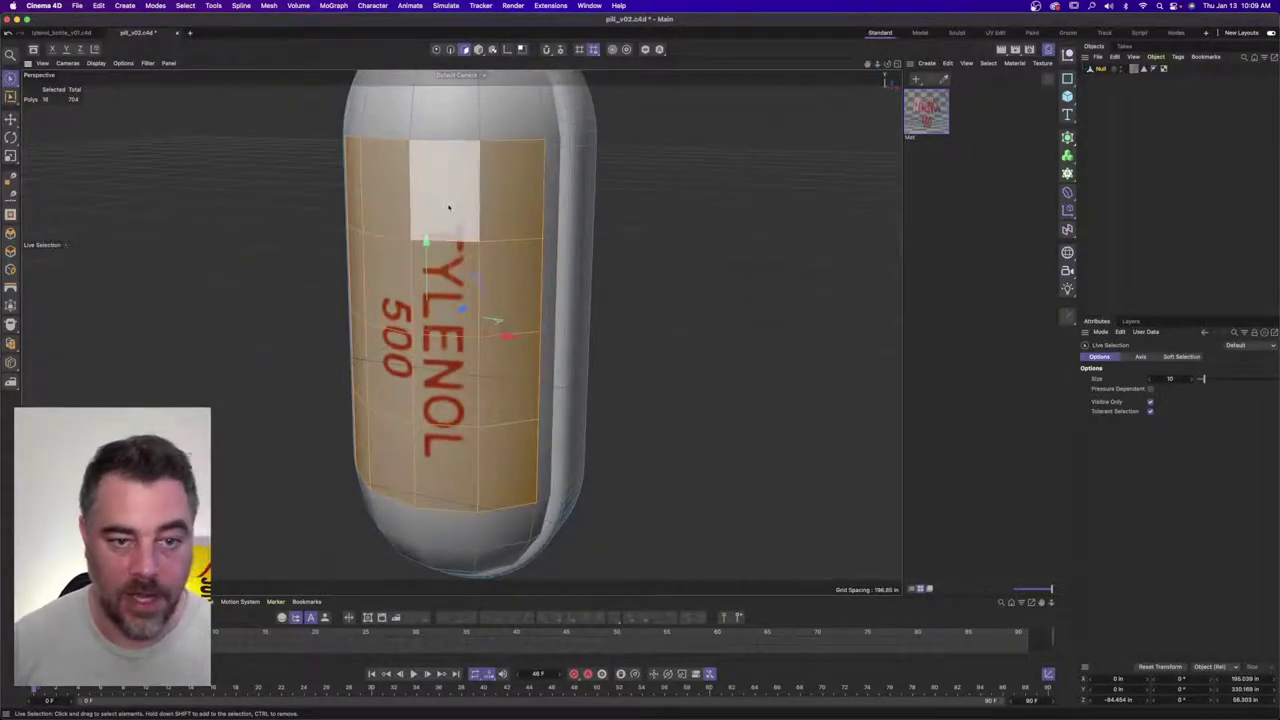
alt+drag(700, 263, 676, 275)
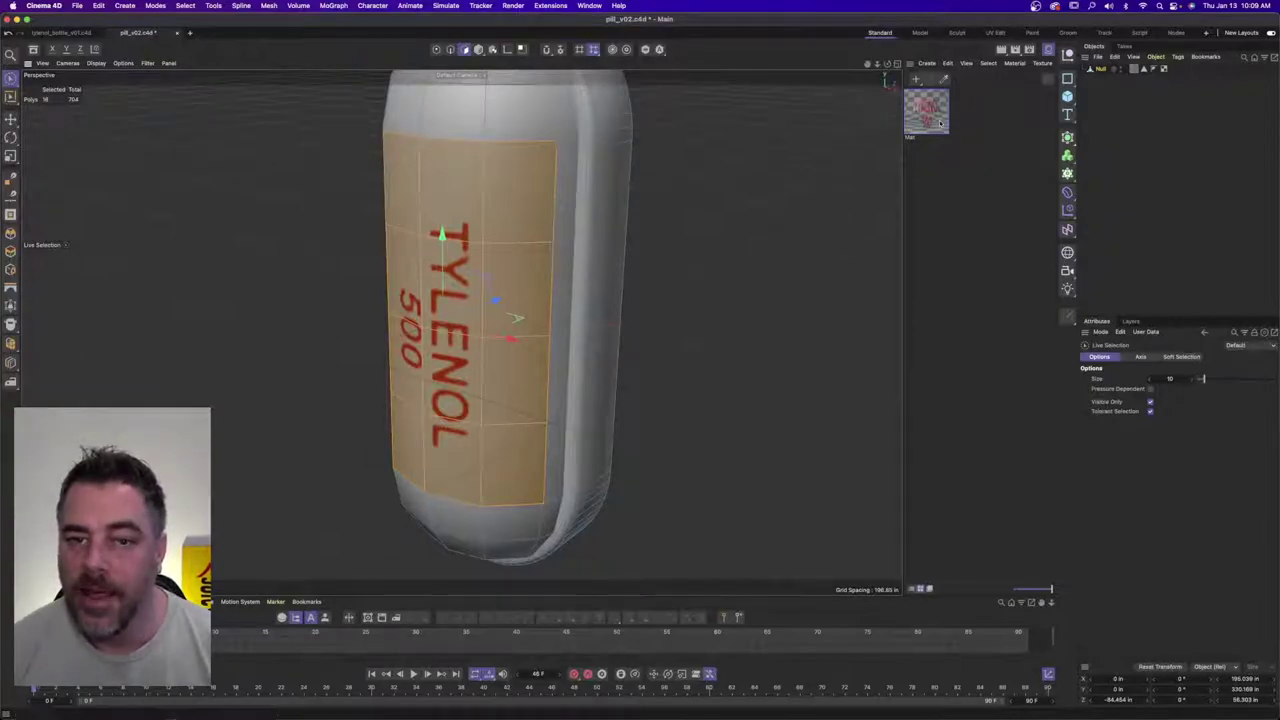
- Store the selected lettering polygons as a polygon selection tag named "text"
click(157, 5)
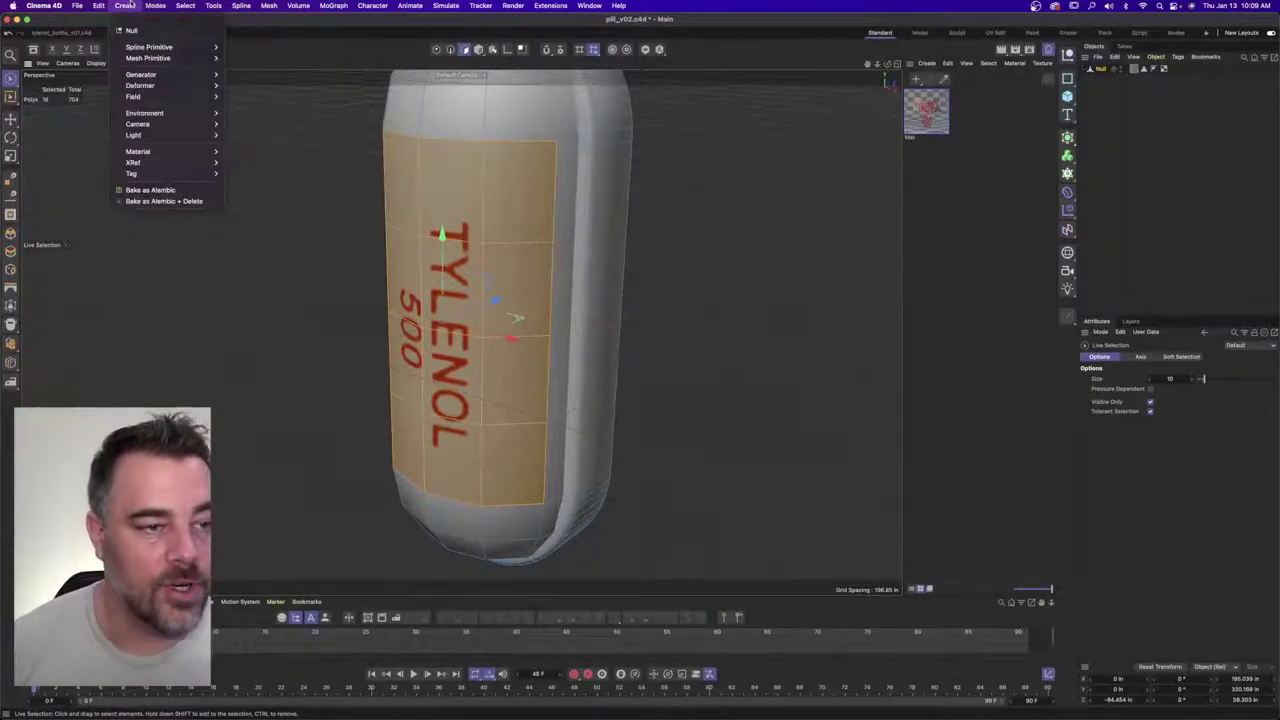
mouse_move(185, 5)
click(245, 311)
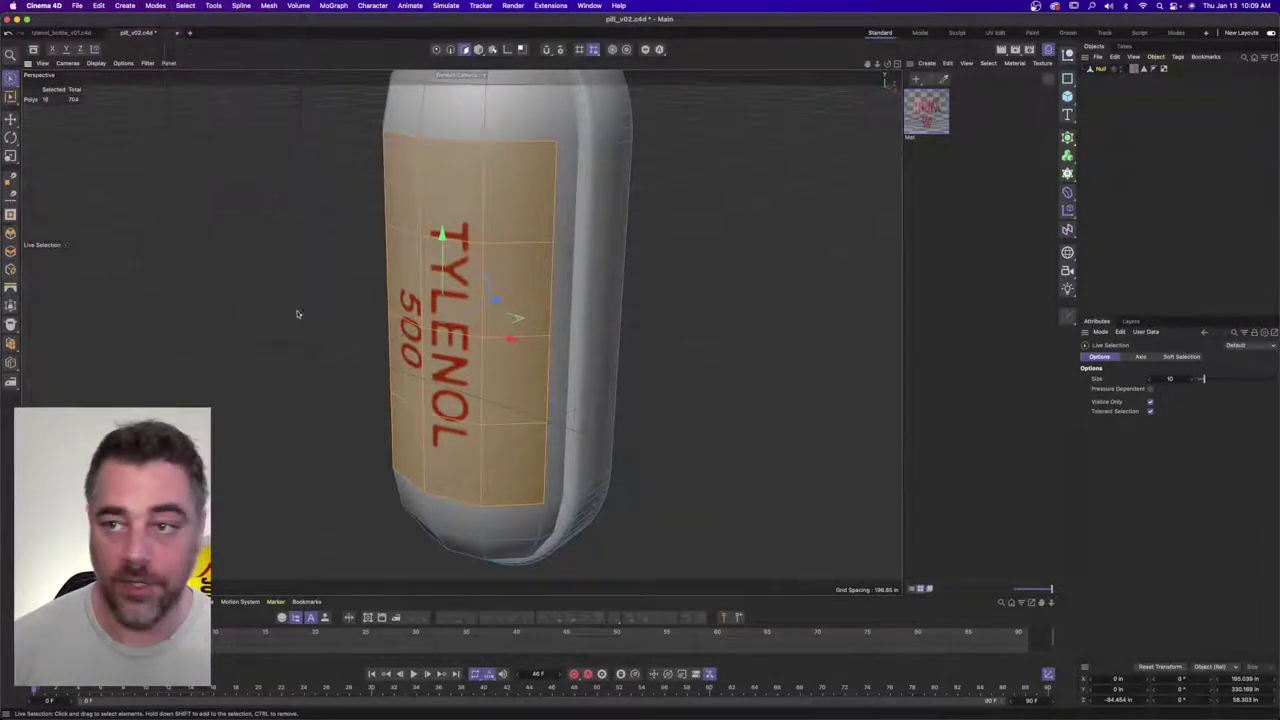
click(1218, 391)
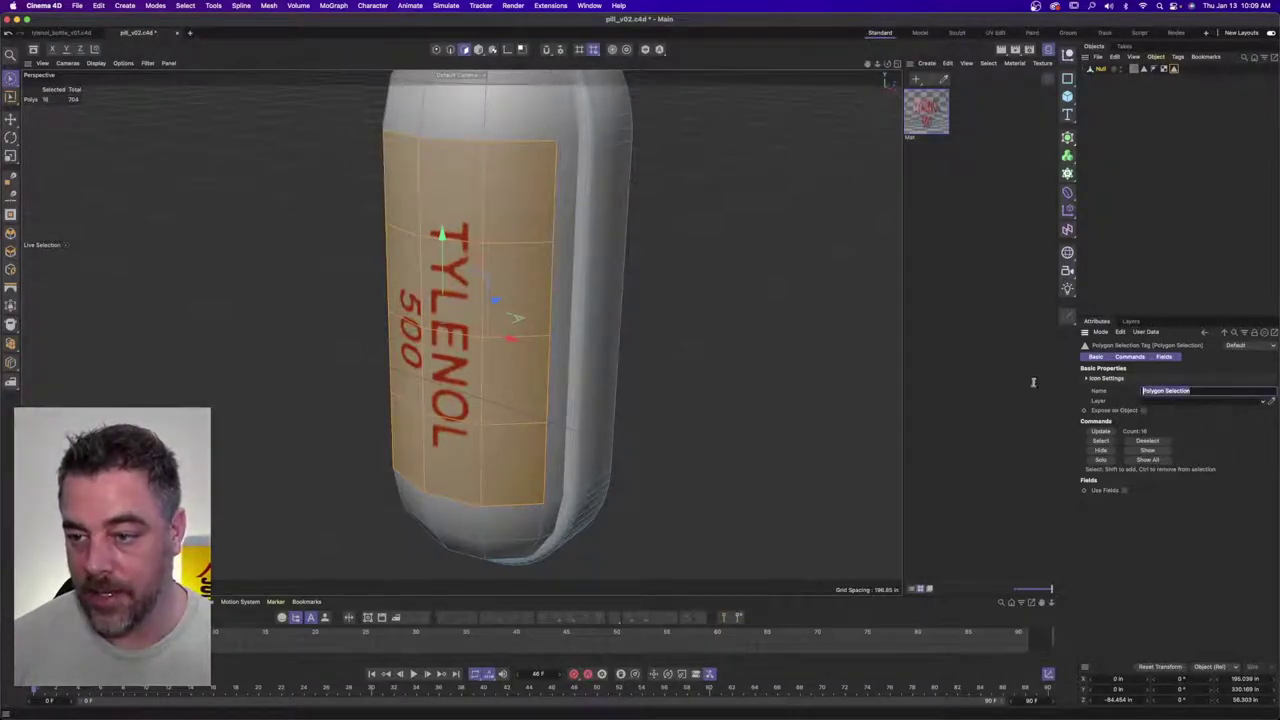
text(label)
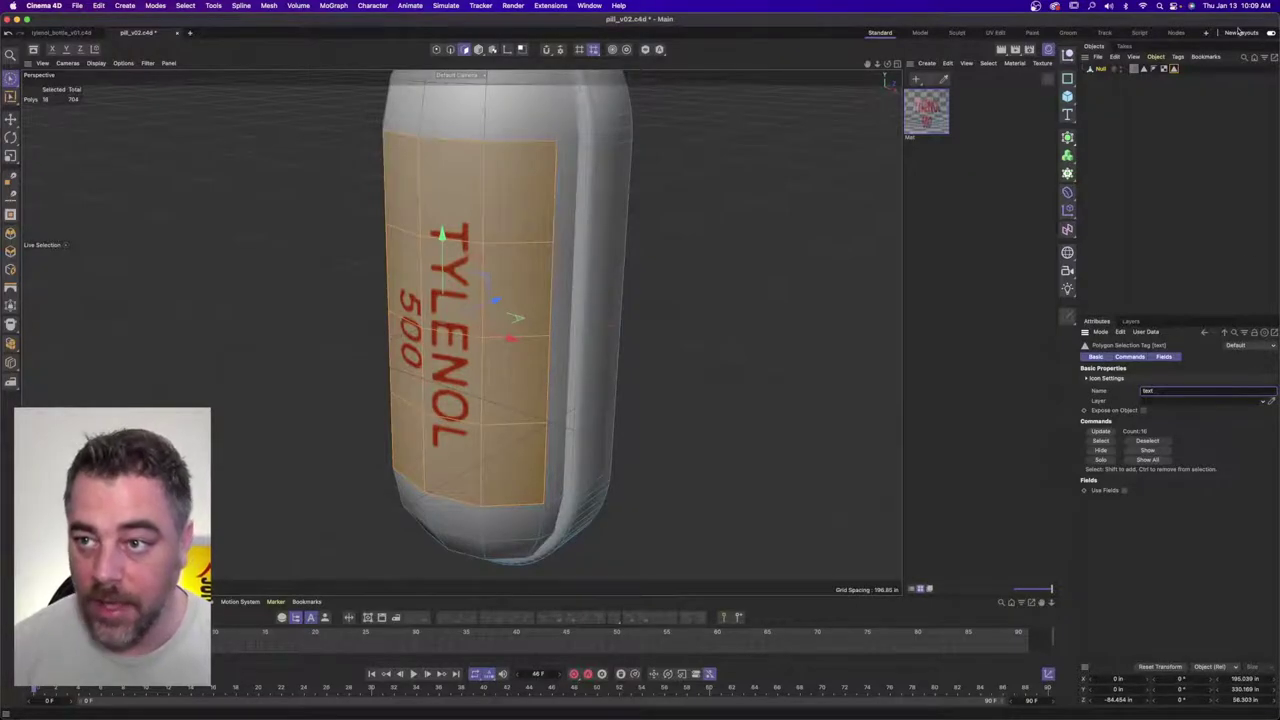
- Replace the old selection in the pill's material tag so the Mat material is limited to the text polygon selection
click(1134, 70)
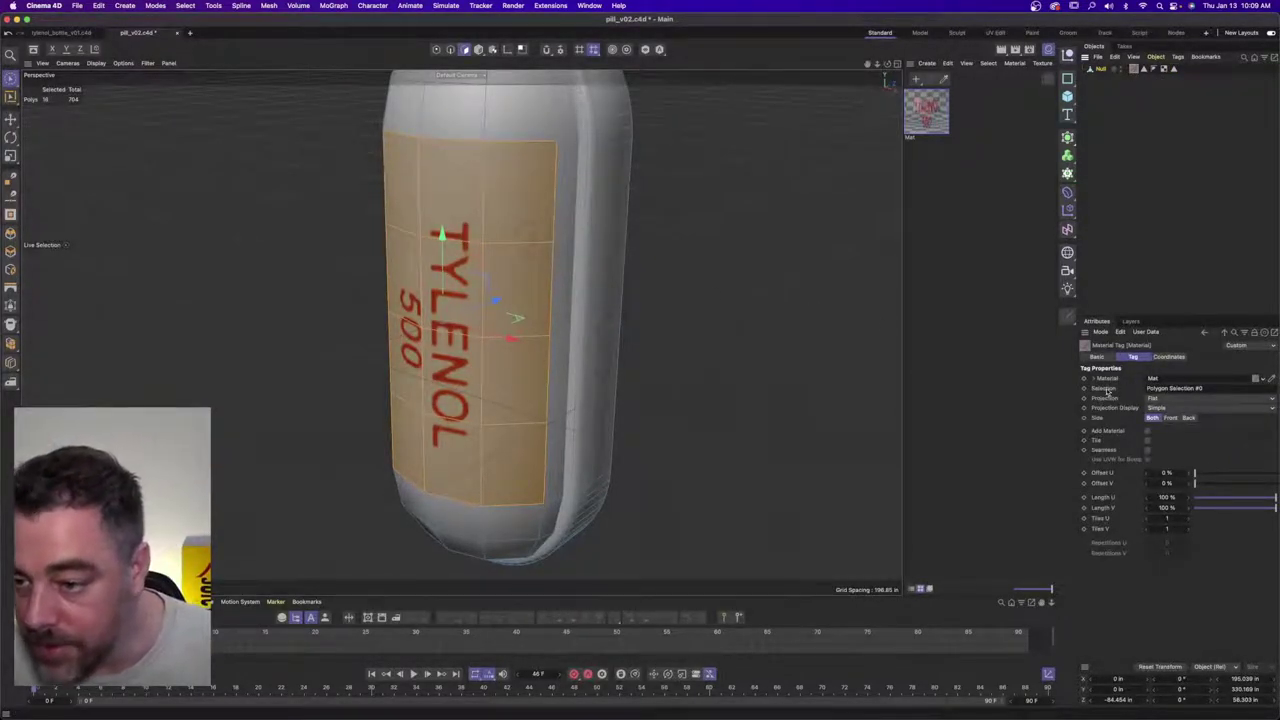
click(1233, 390)
key(BackSpace)
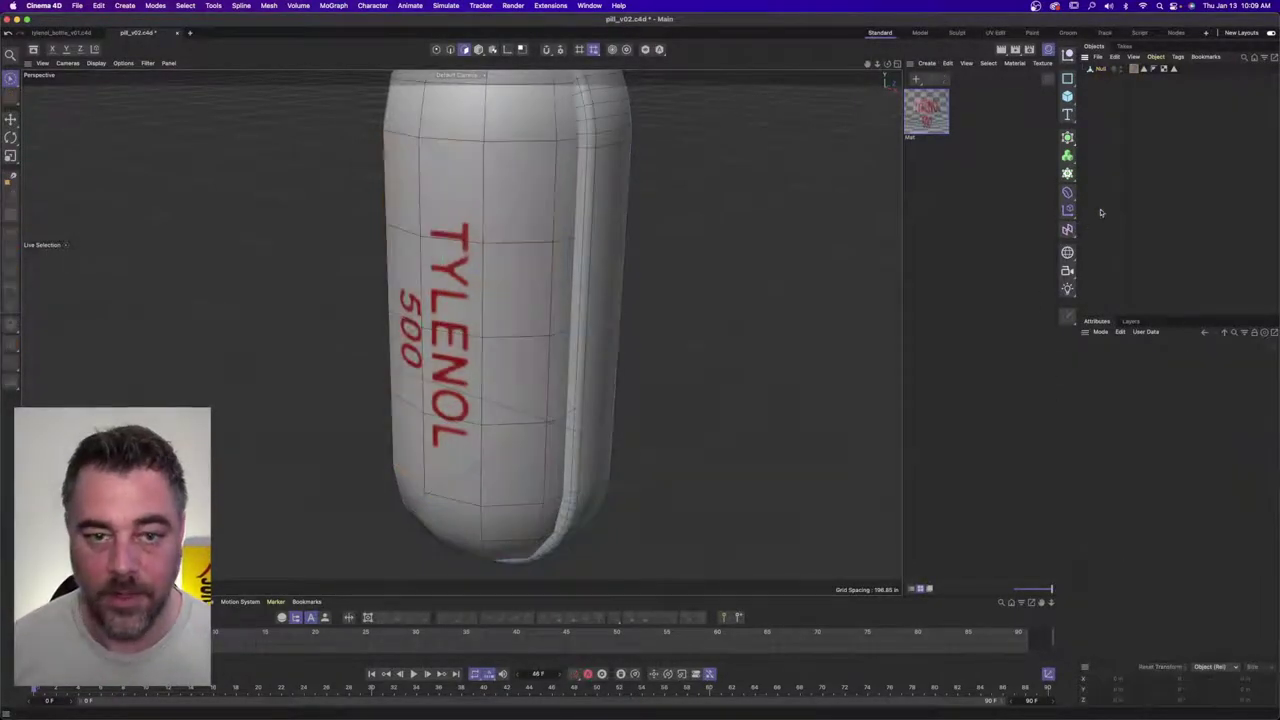
alt+drag(611, 288, 816, 178)
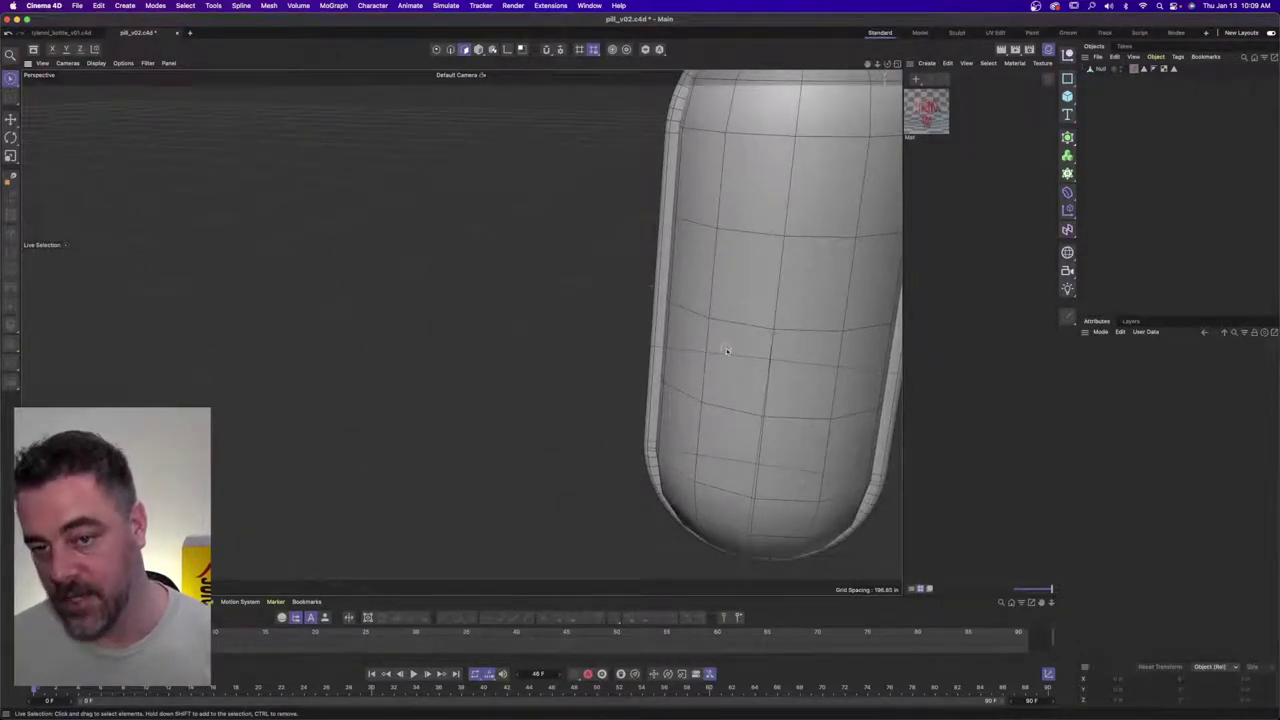
alt+drag(700, 306, 920, 309)
alt+right_drag(503, 328, 372, 347)
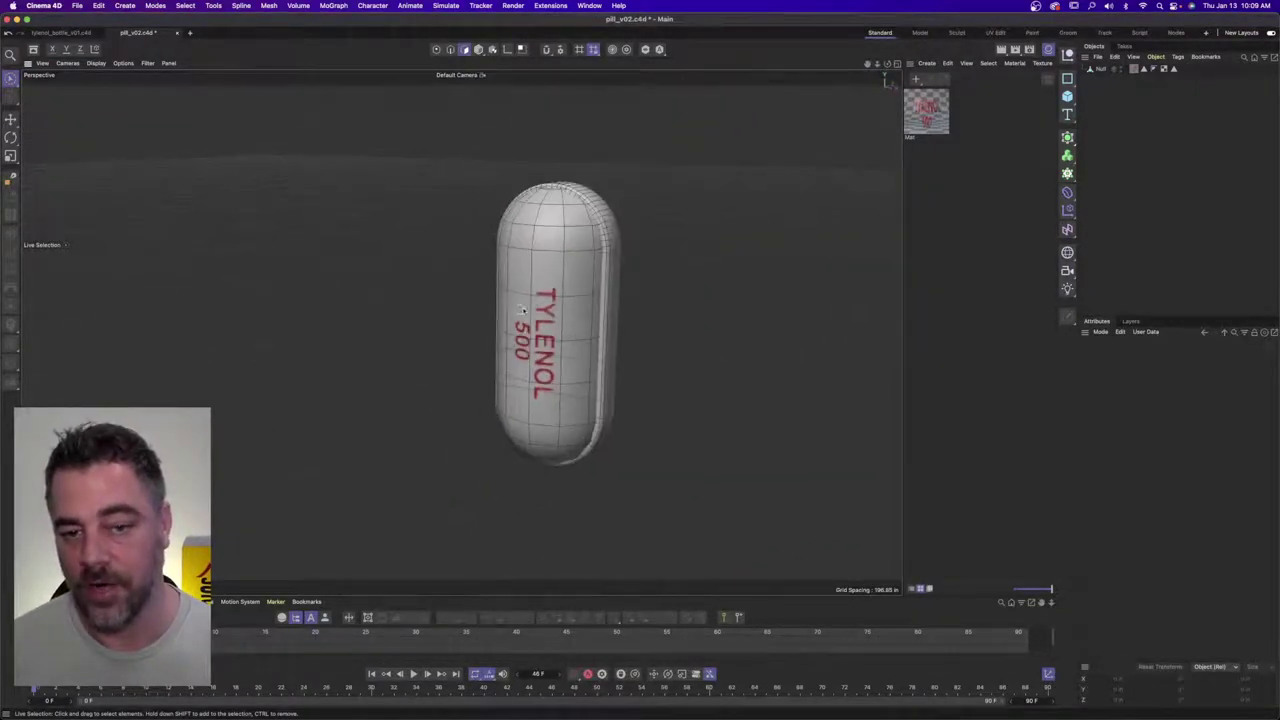
alt+drag(521, 311, 648, 346)
- Rename the Null polygon object to "pill" and deselect it
click(1163, 69)
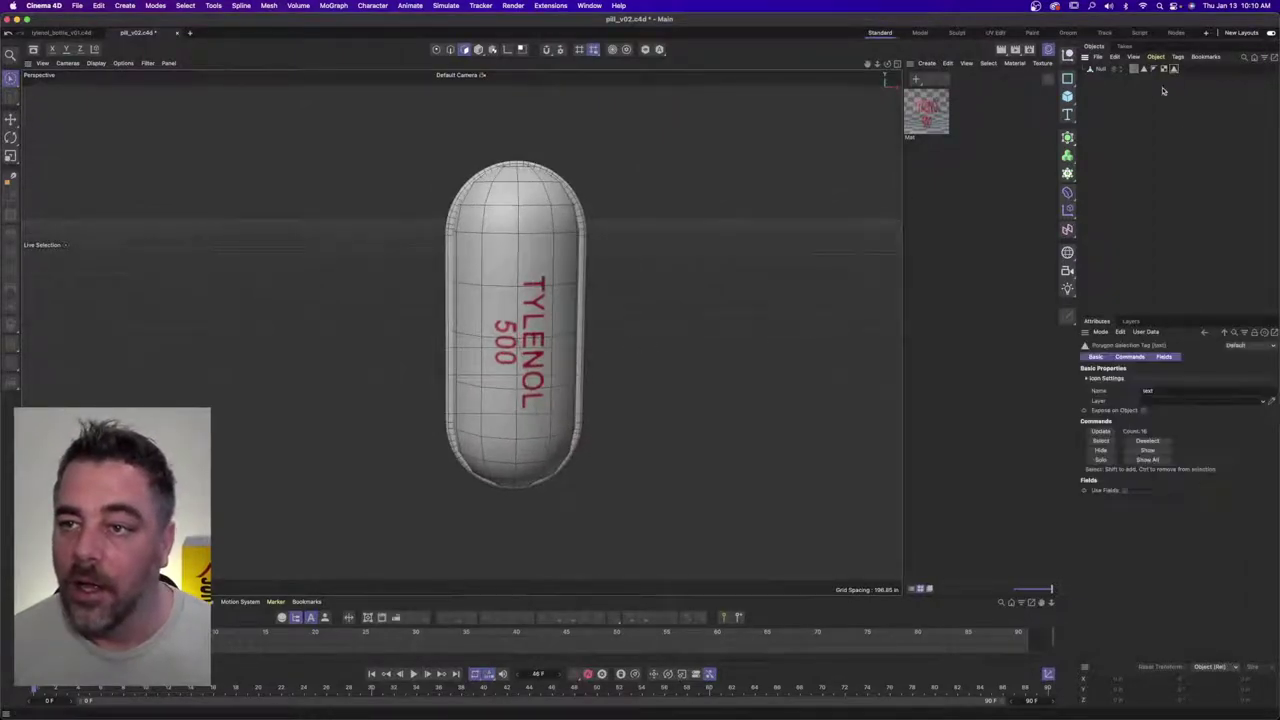
click(1103, 69)
text(p)
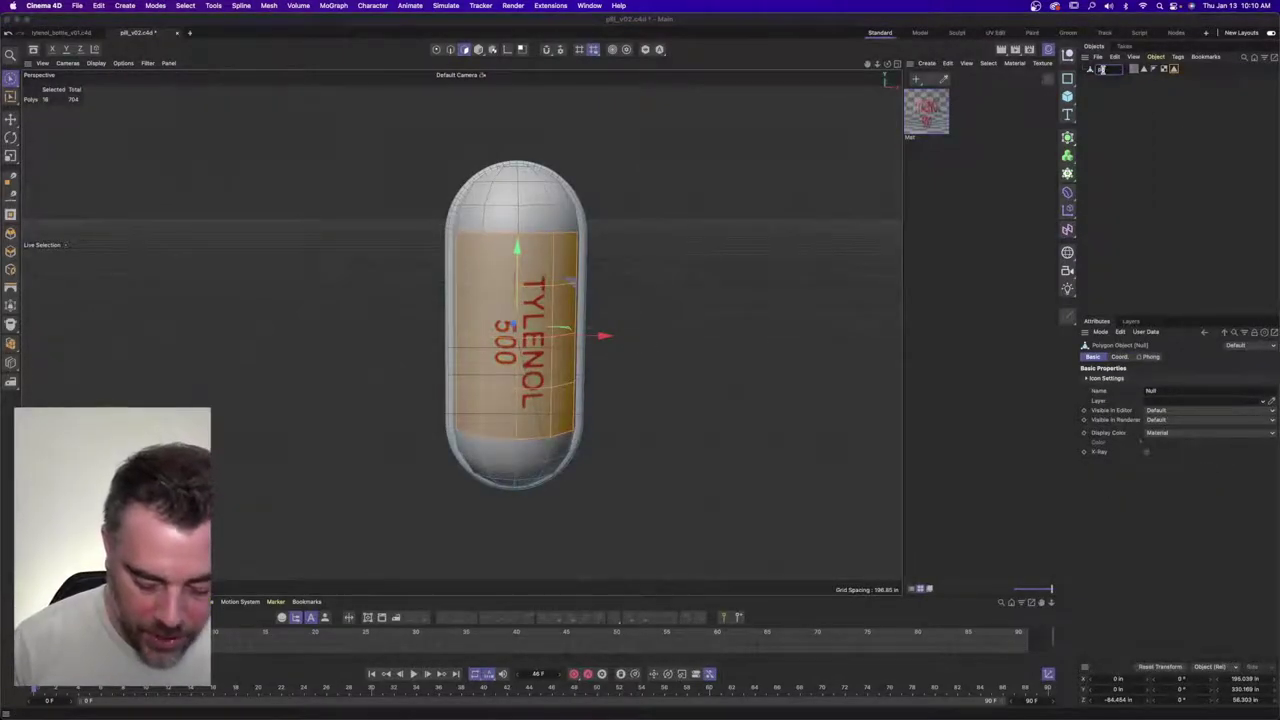
text(ill)
key(Return)
click(1106, 120)
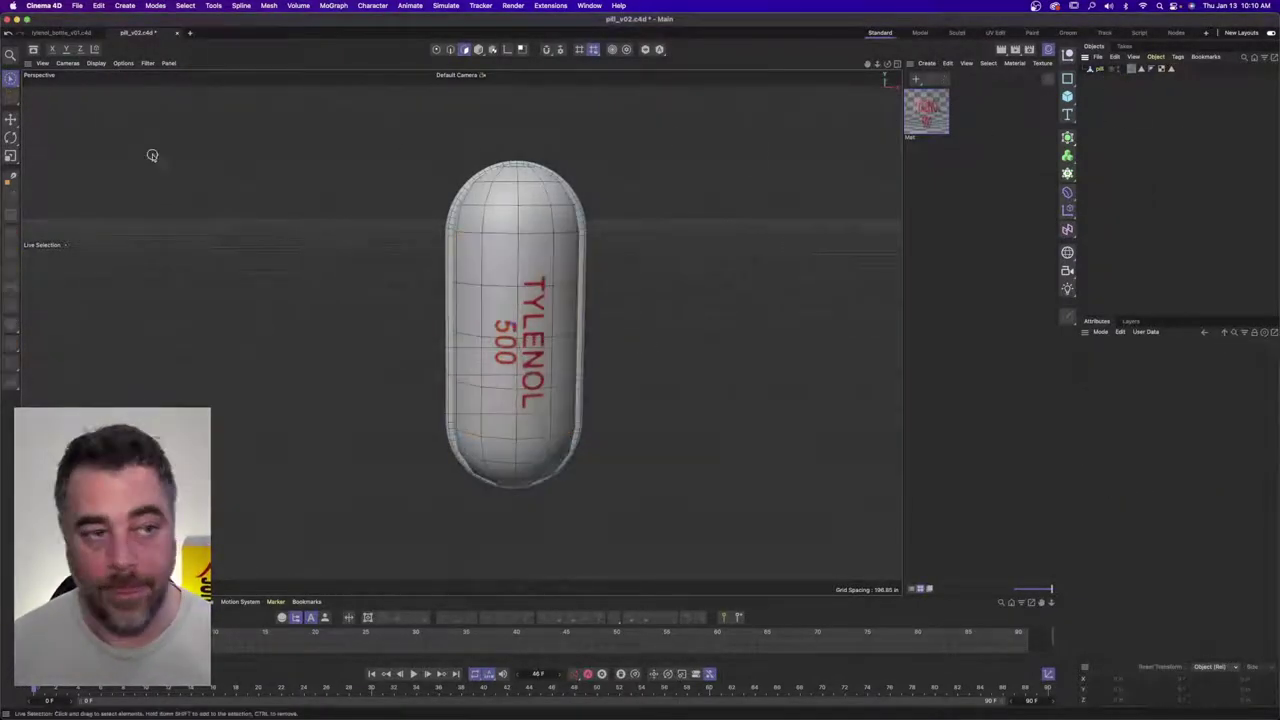
- Copy the pill from pill_v02.c4d, close that file, and paste the pill into tylenol_bottle_v01.c4d
click(11, 120)
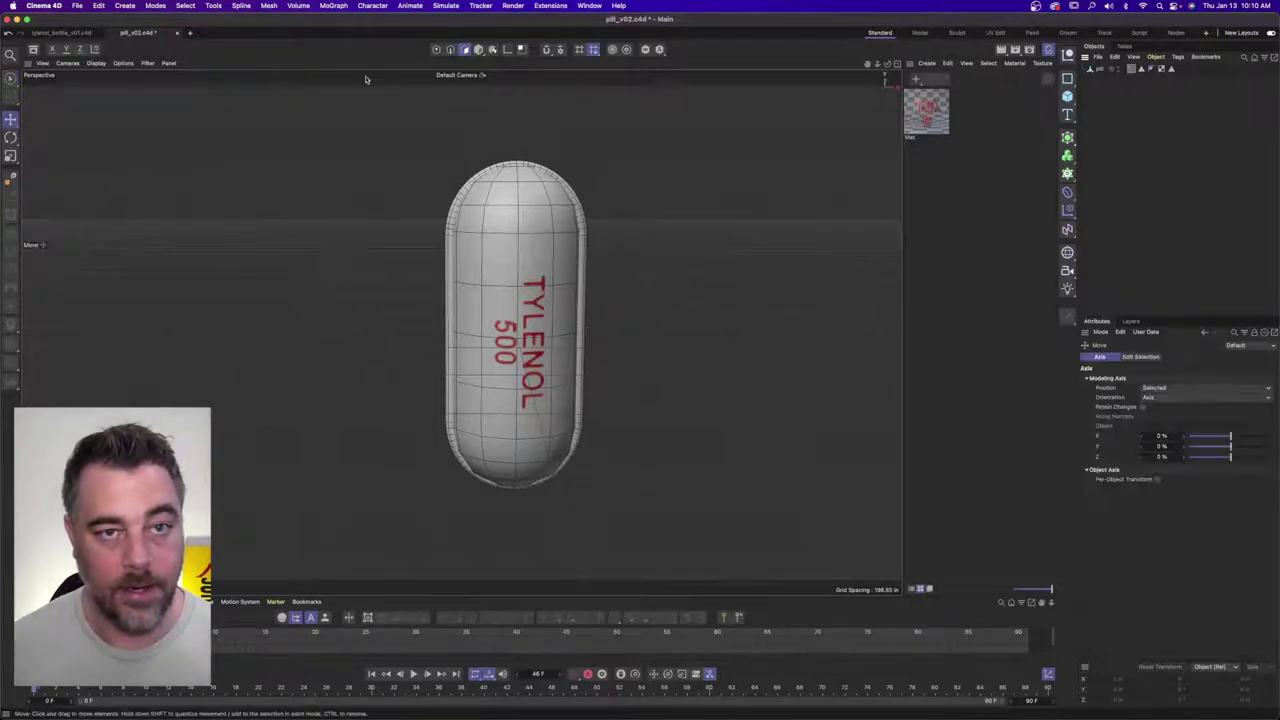
click(1098, 70)
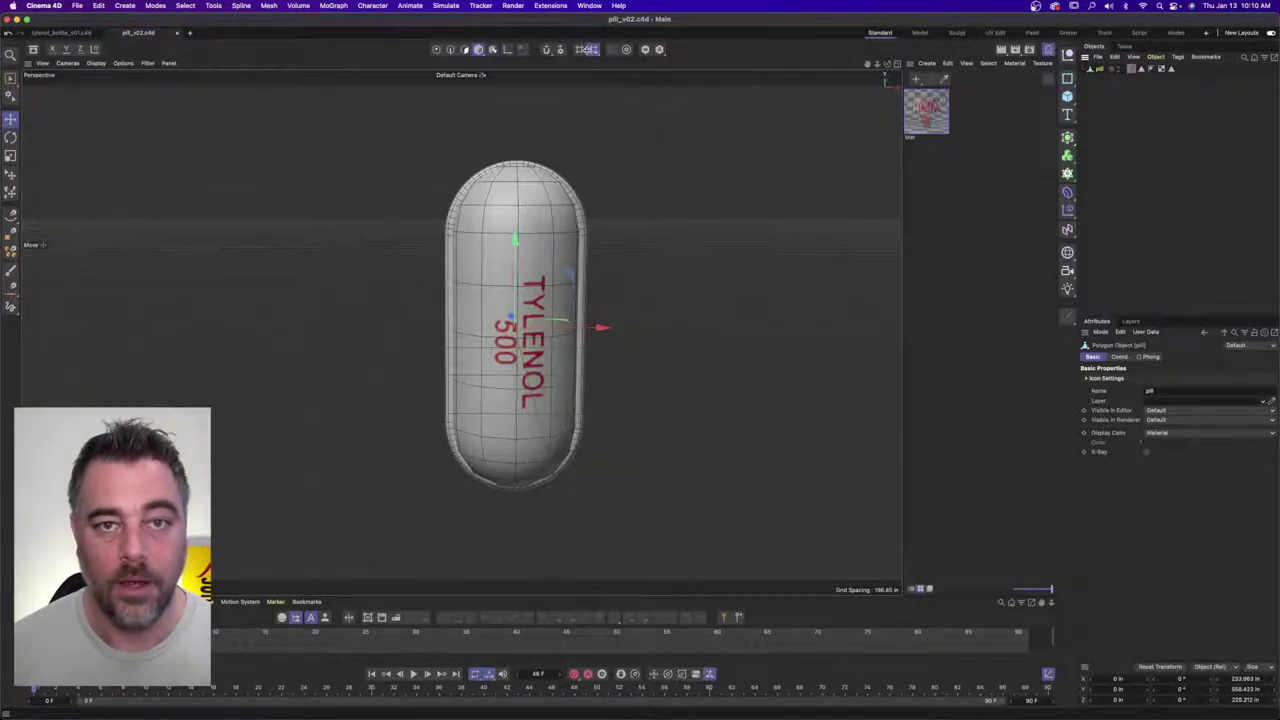
key(super+w)
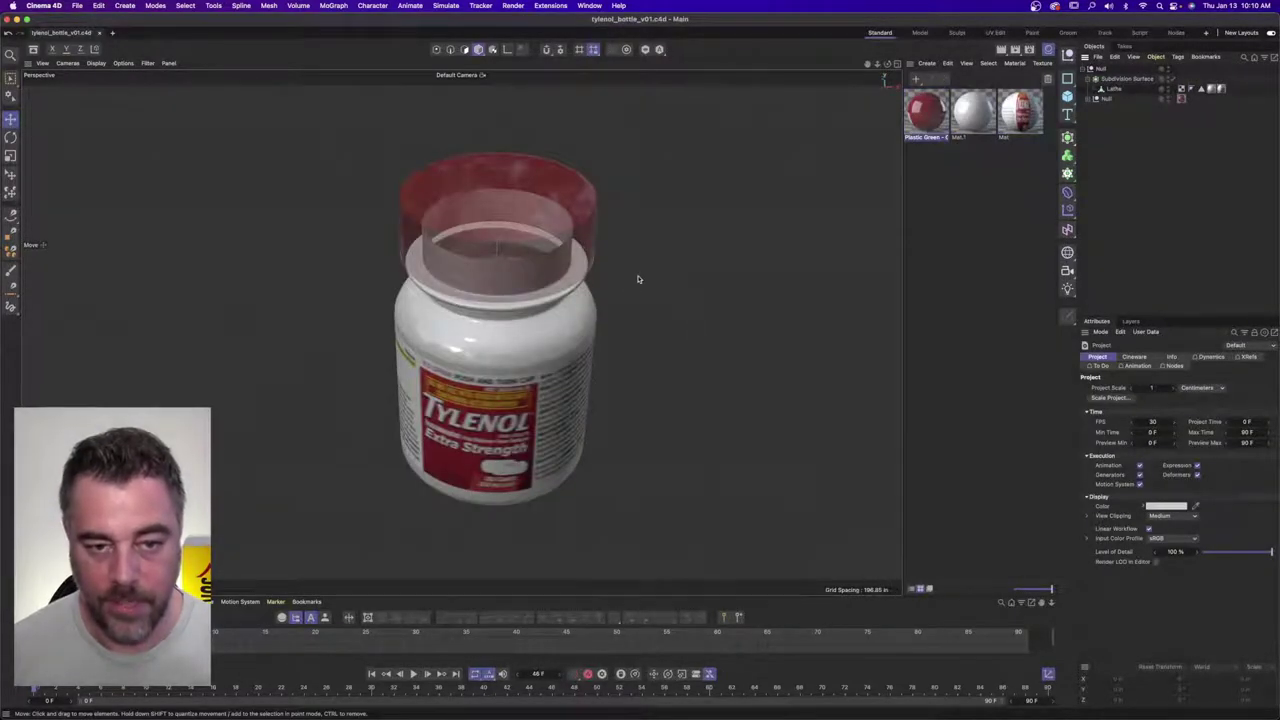
key(super+v)
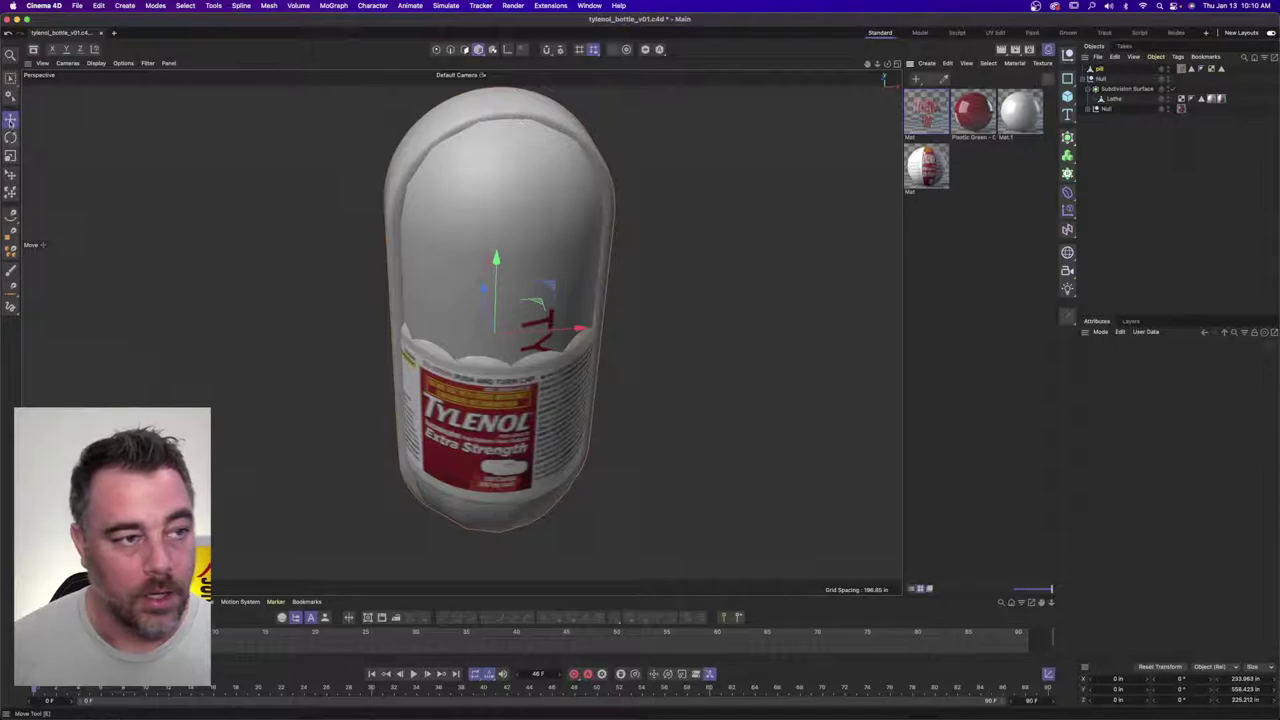
- Scale the pill down uniformly to about 128 in tall and move it beside the bottle, to about X -178 in
key(t)
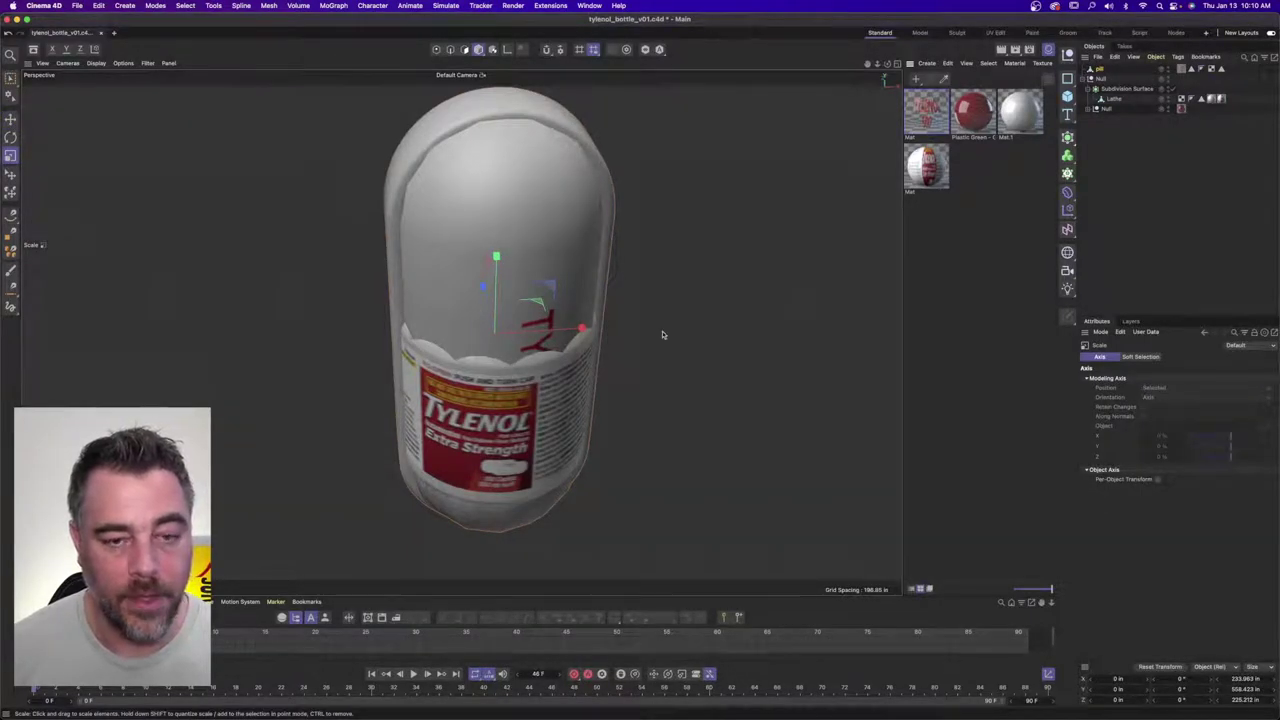
scroll(668, 320, down, 3)
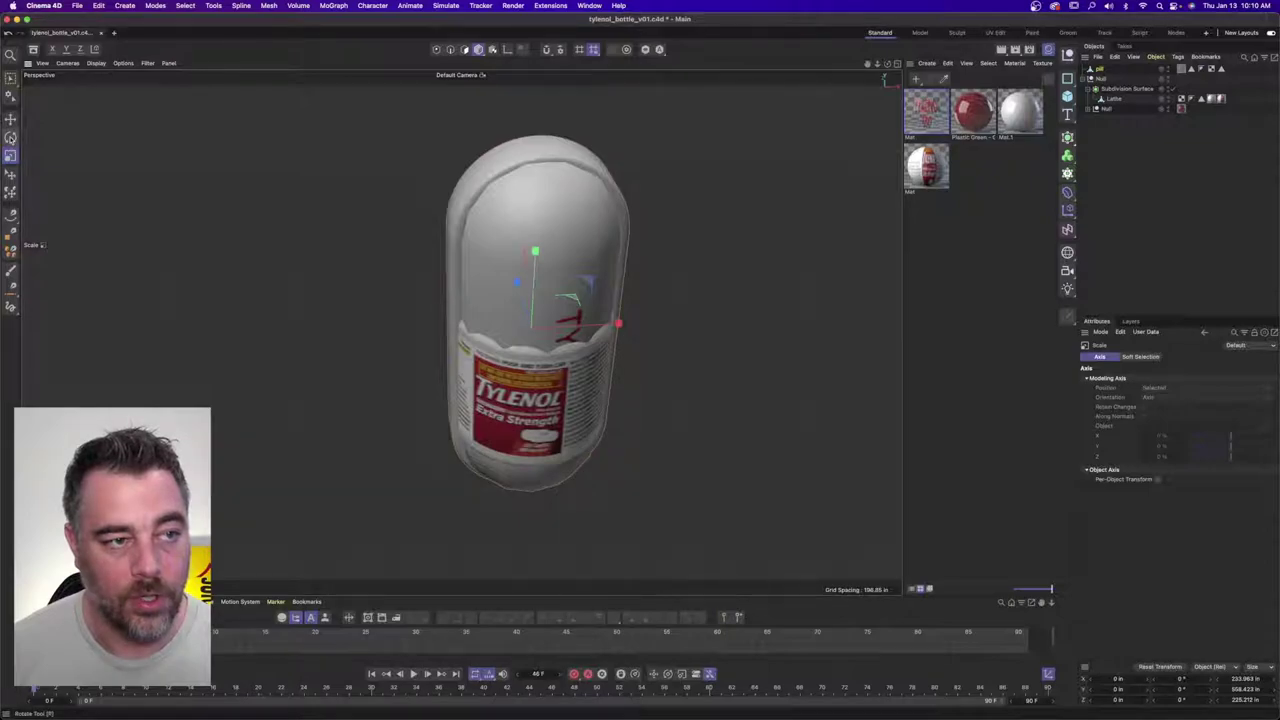
drag(697, 266, 505, 285)
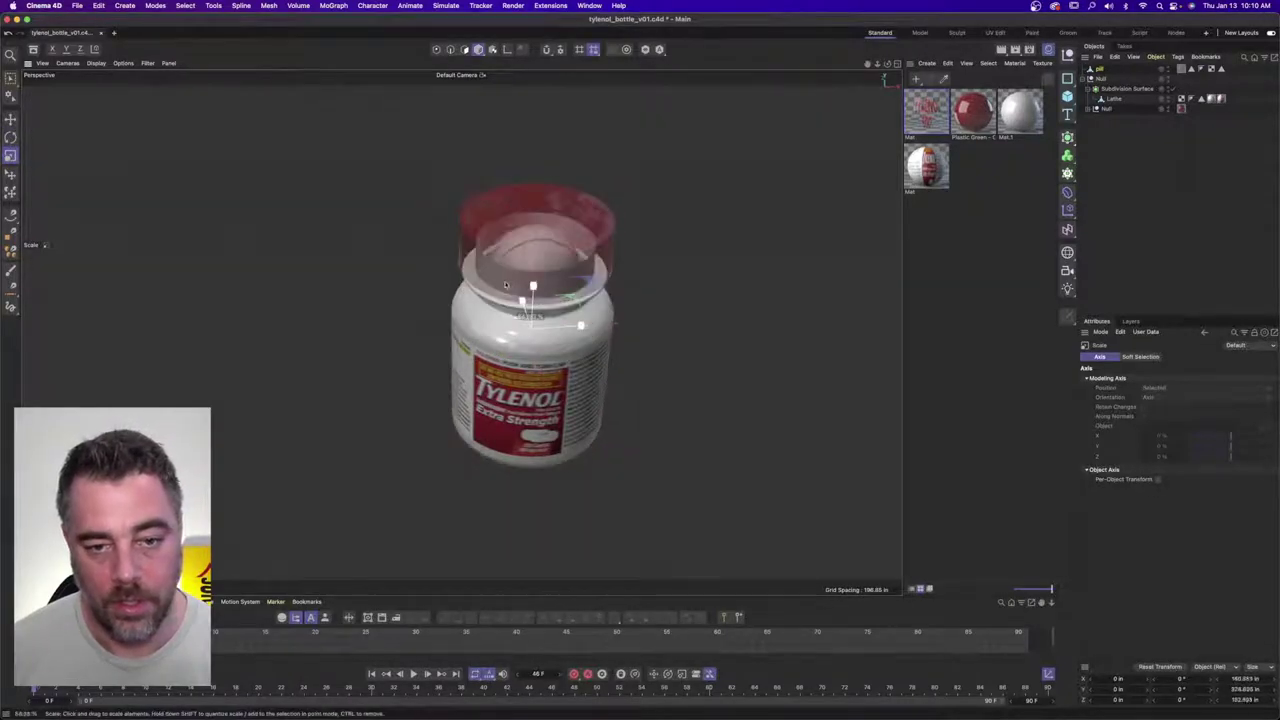
click(11, 119)
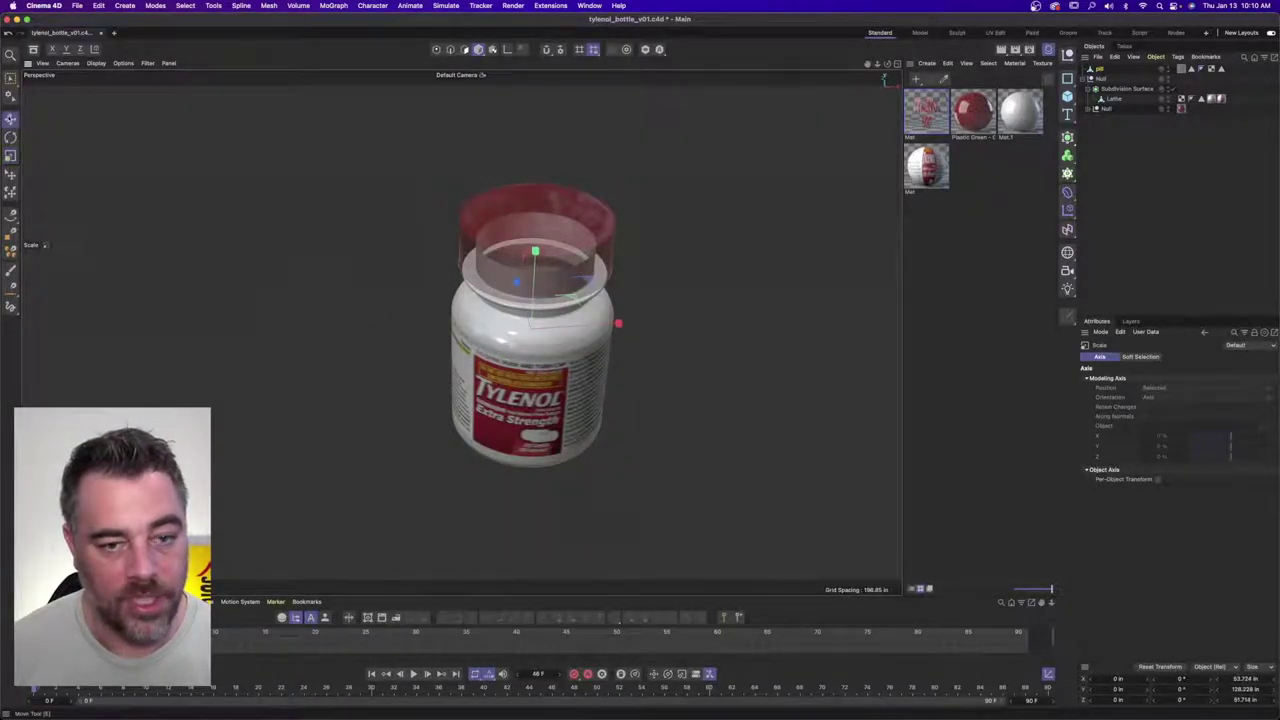
drag(618, 323, 480, 328)
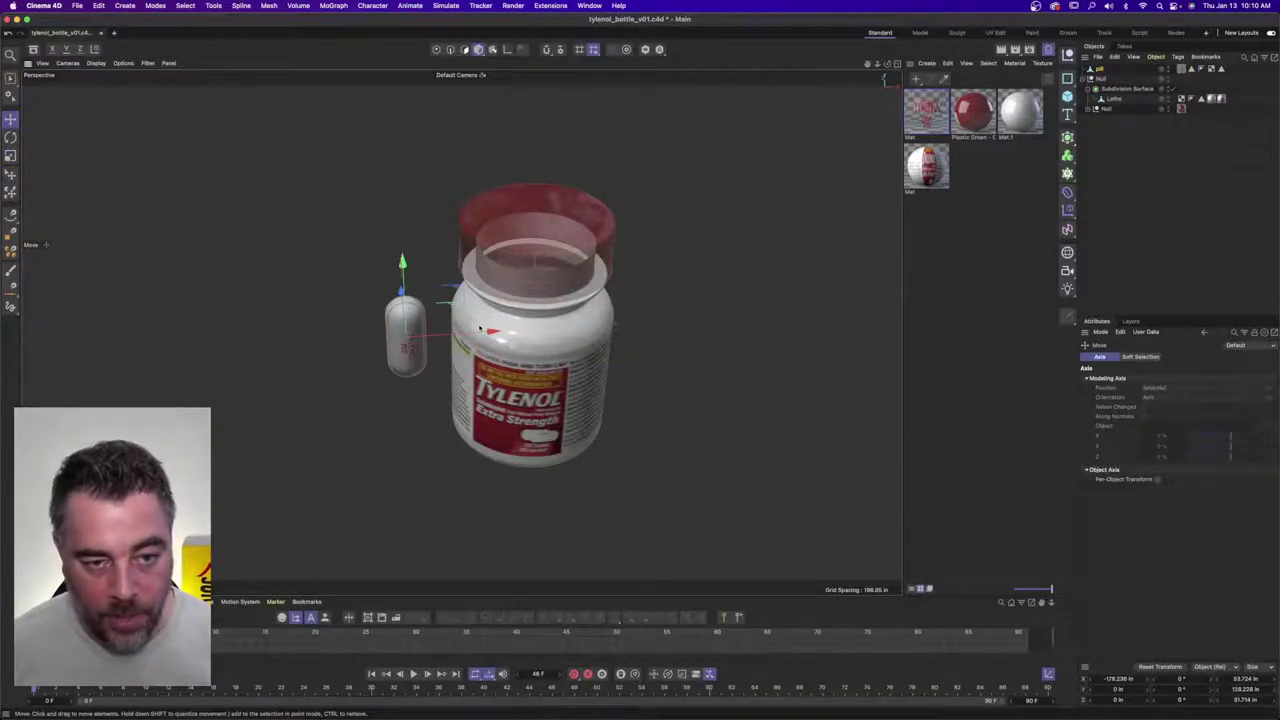
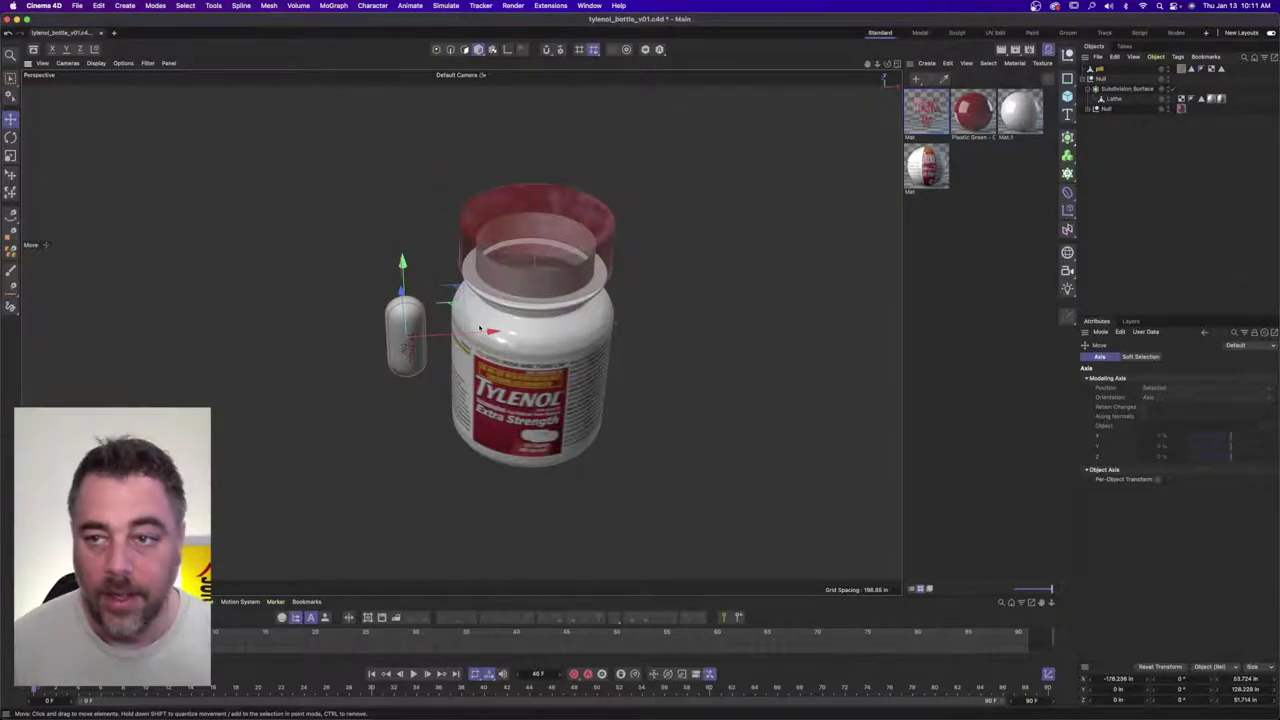
- Add a Cloner, align it to the pill by zeroing its X position under the pill, and make the pill its child
click(1067, 174)
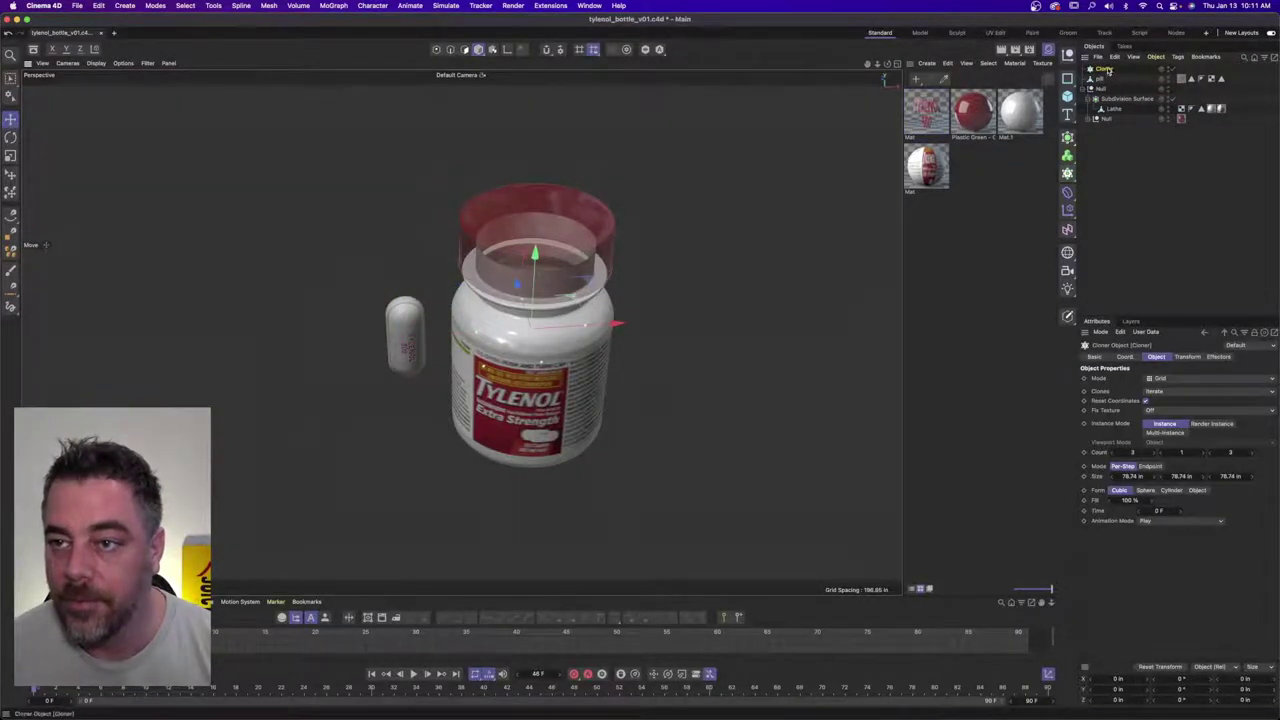
drag(1108, 71, 1106, 80)
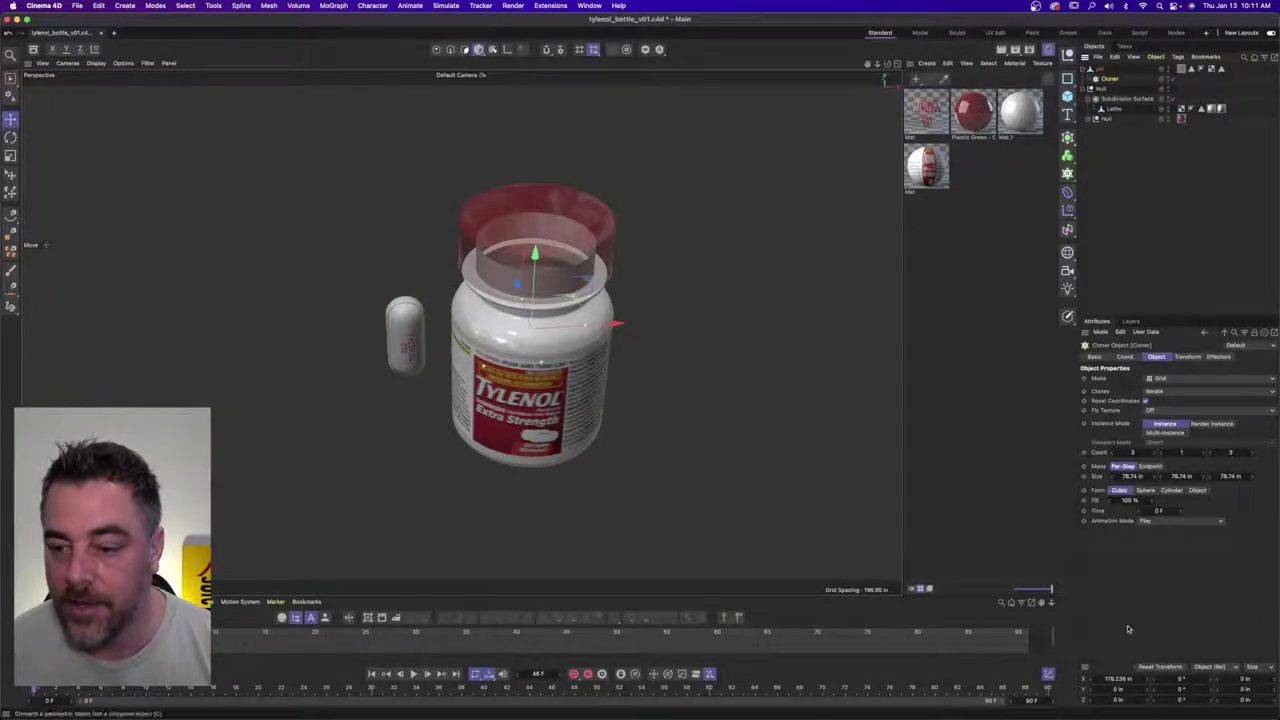
click(1131, 679)
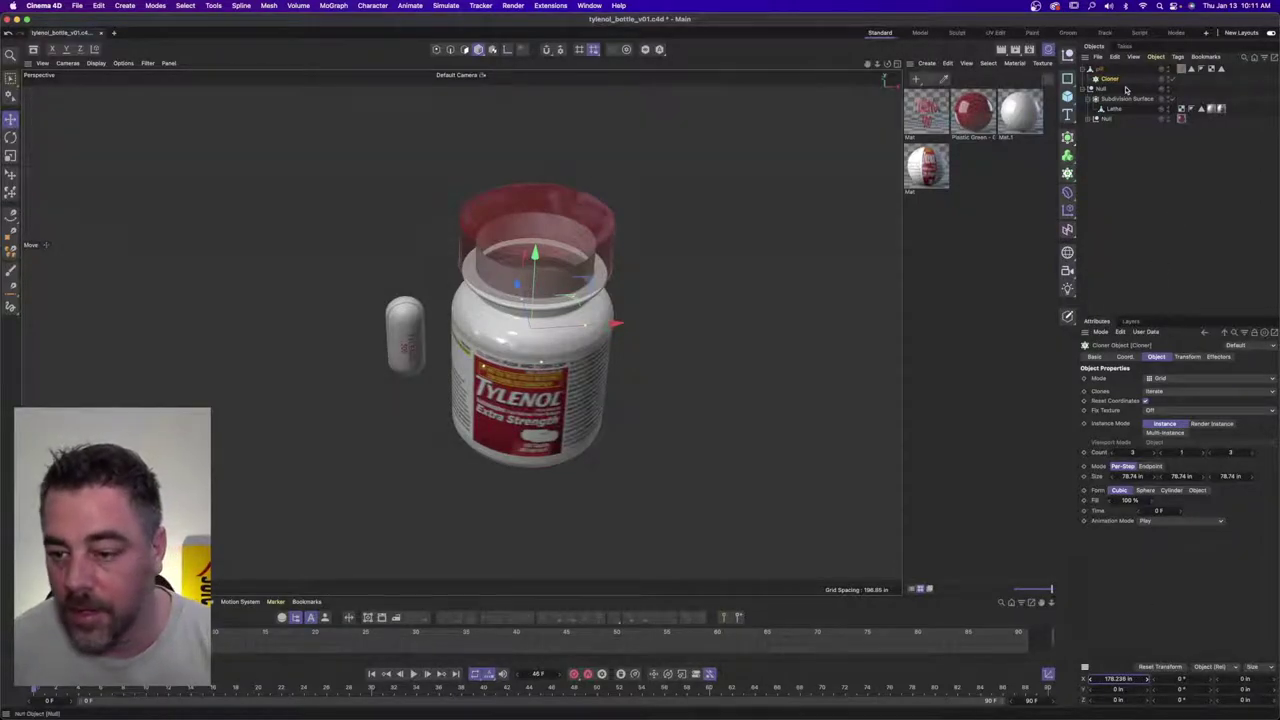
key(Return)
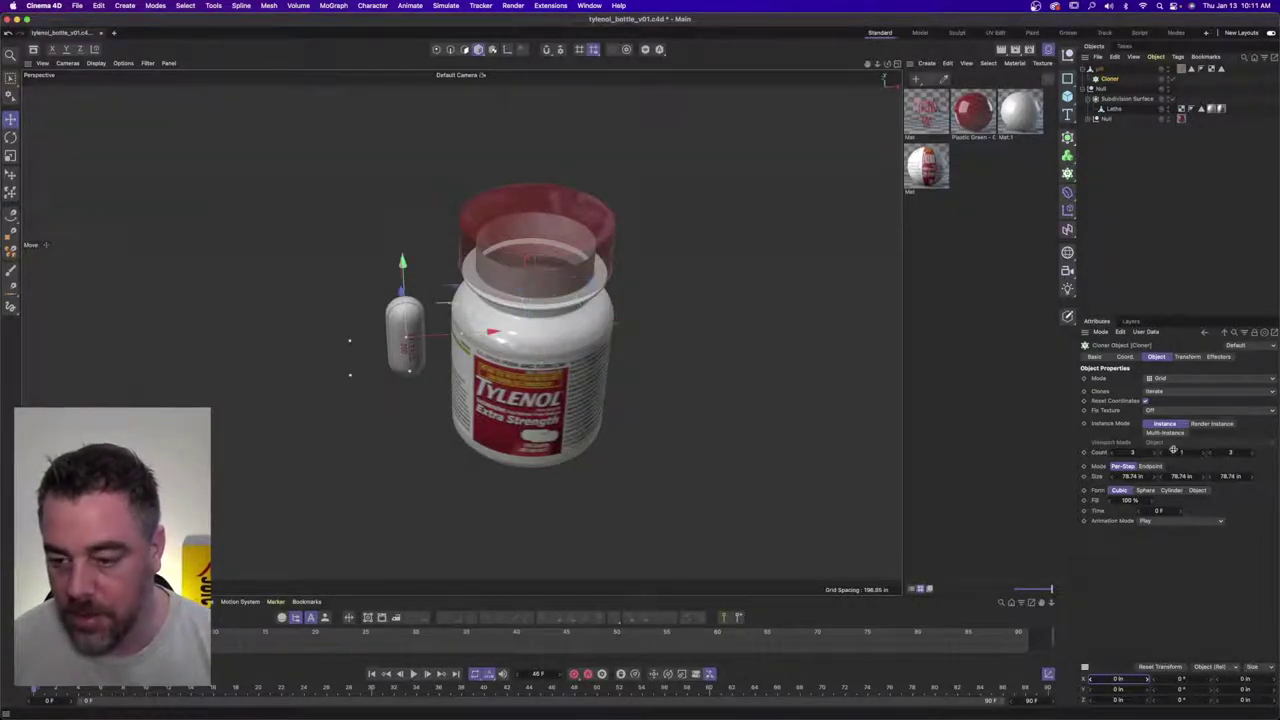
drag(1111, 65, 1105, 70)
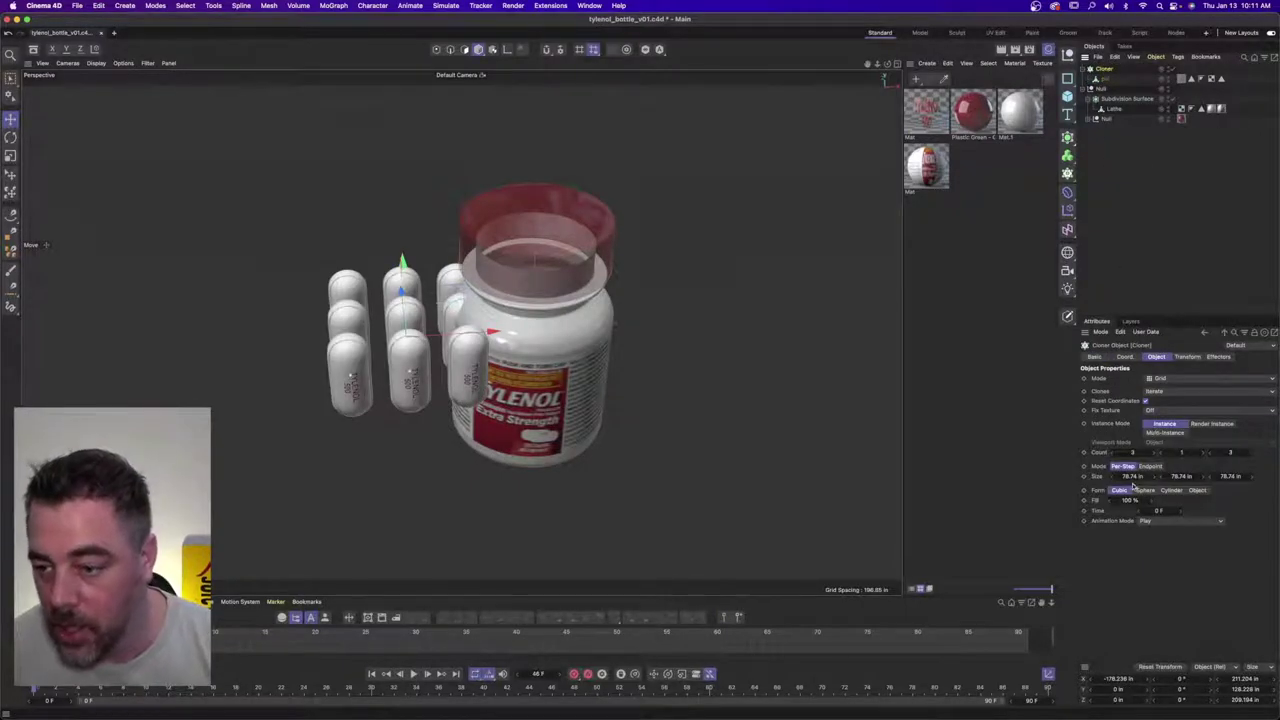
- Set the Cloner to Linear mode and its P.Y step to 128.685 in so the three pills stack end to end
click(1168, 378)
click(1165, 390)
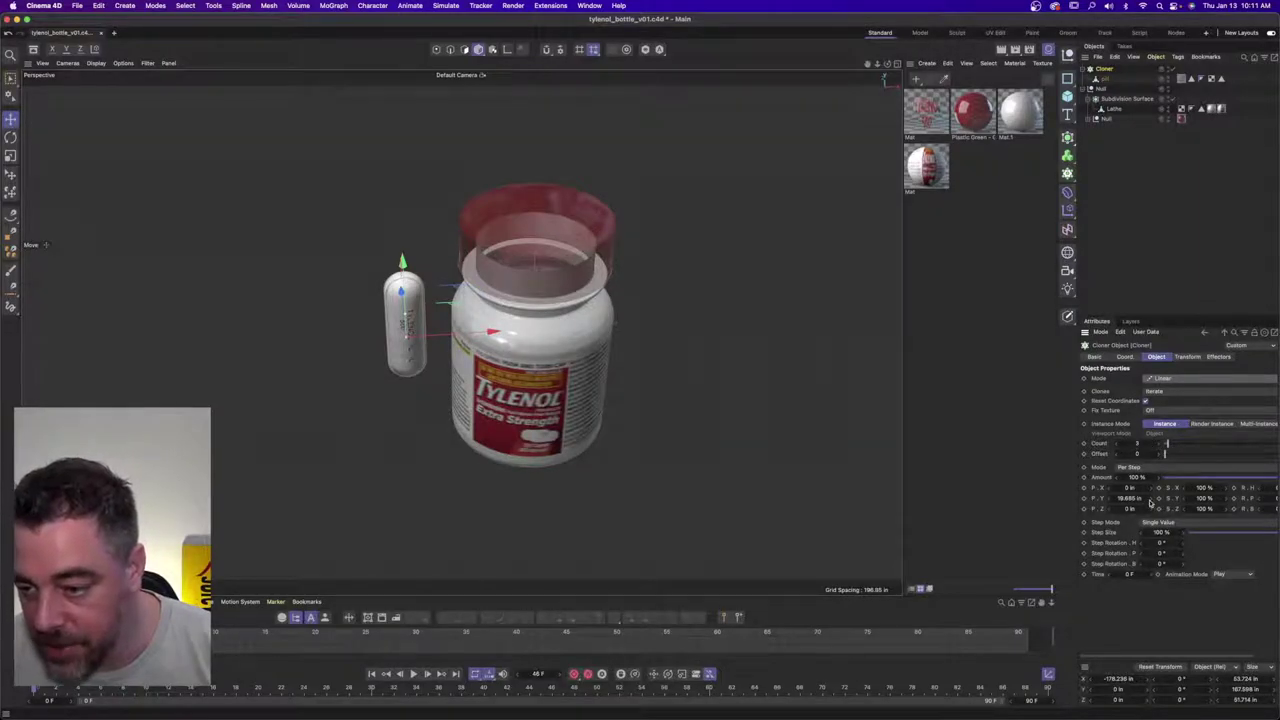
drag(1150, 498, 1150, 498)
alt+drag(458, 260, 485, 224)
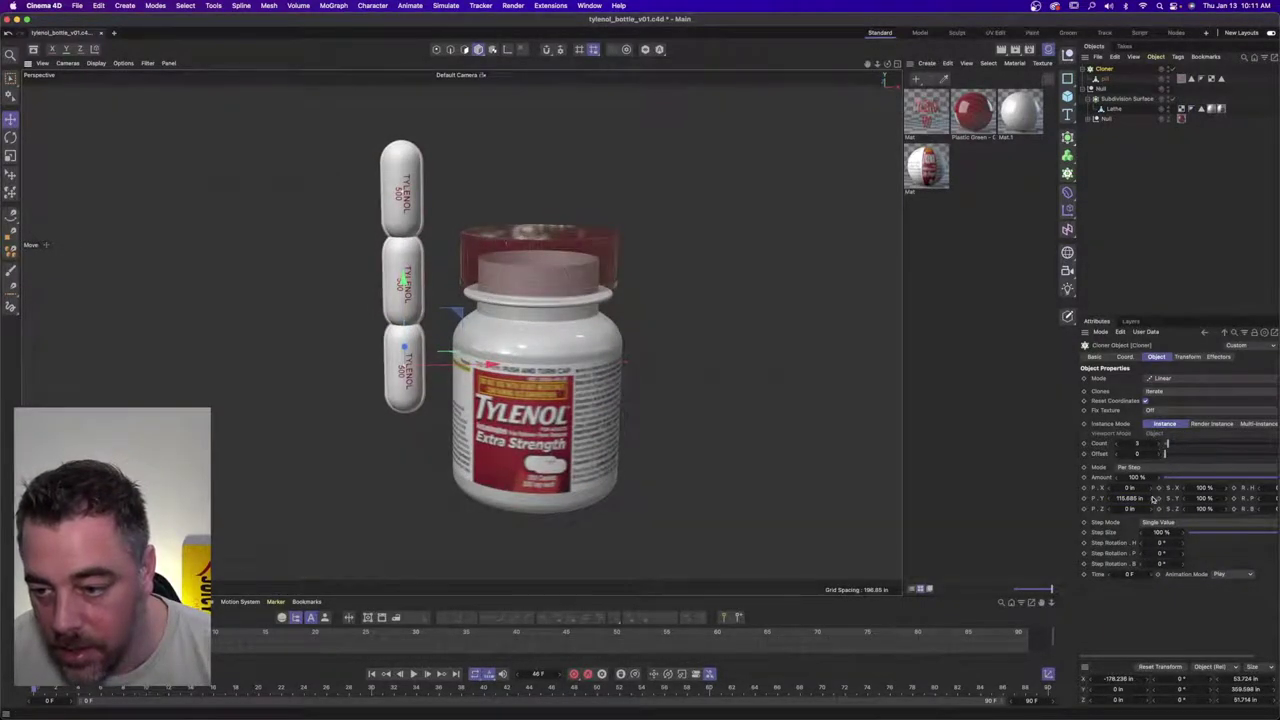
drag(1150, 500, 1103, 500)
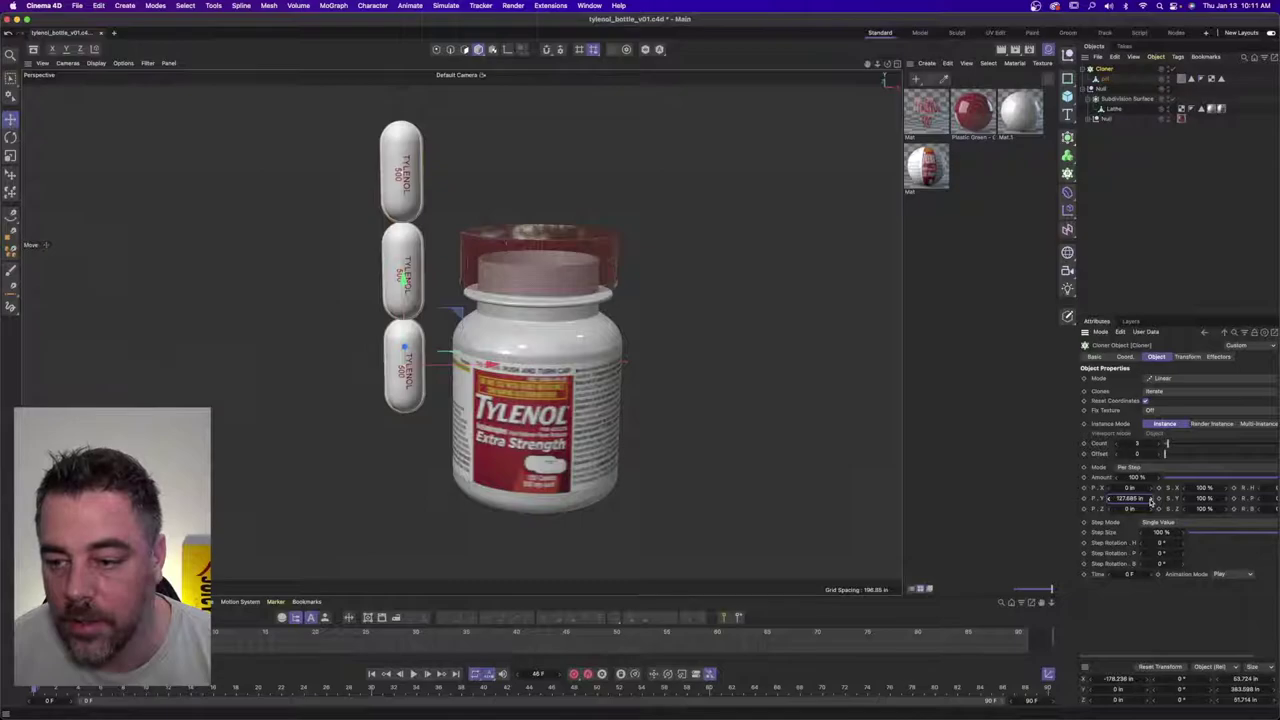
click(1151, 498)
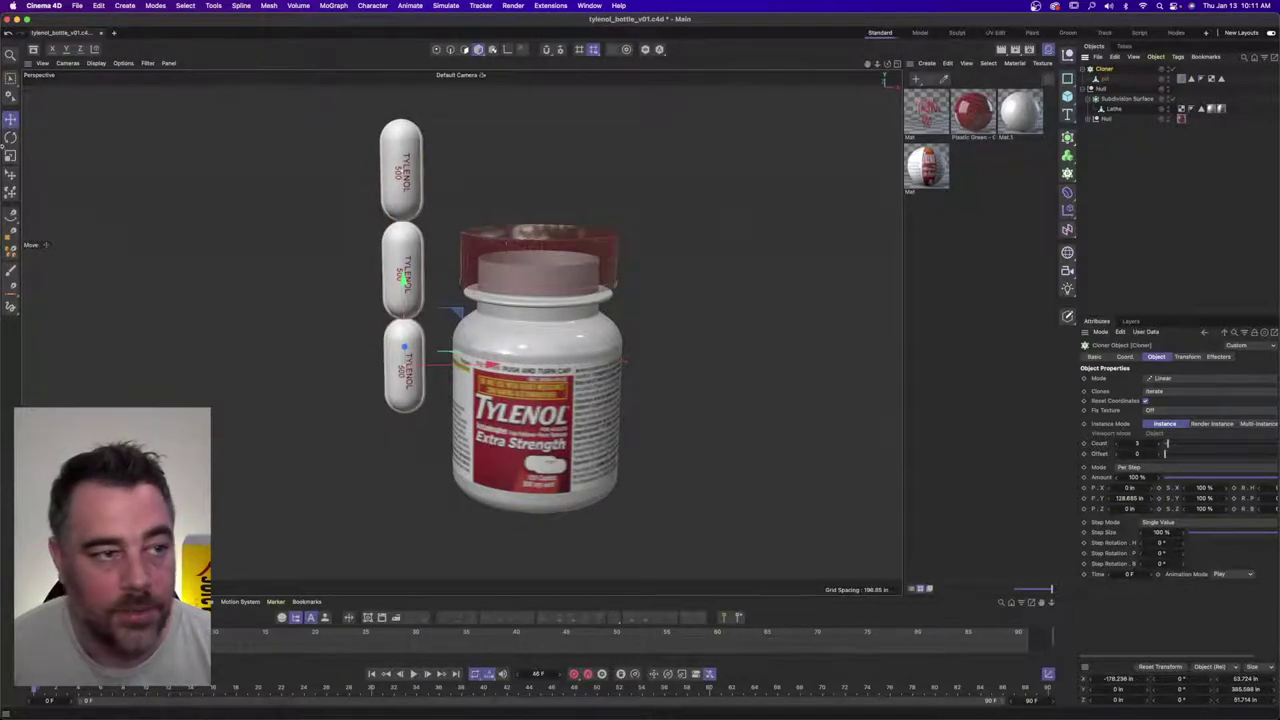
- Rotate the Cloner to 90° bank and -90° pitch so the row of pills lies horizontally with its lettering facing up
key(r)
drag(448, 330, 466, 418)
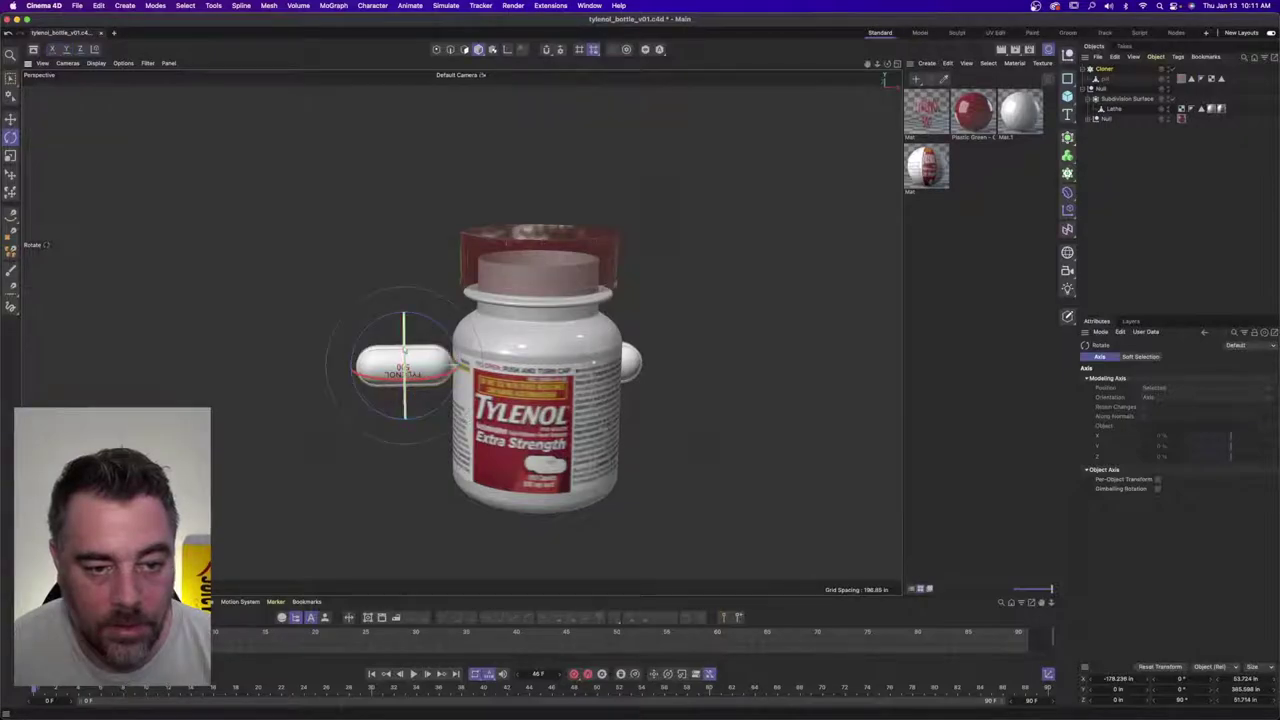
drag(404, 318, 400, 243)
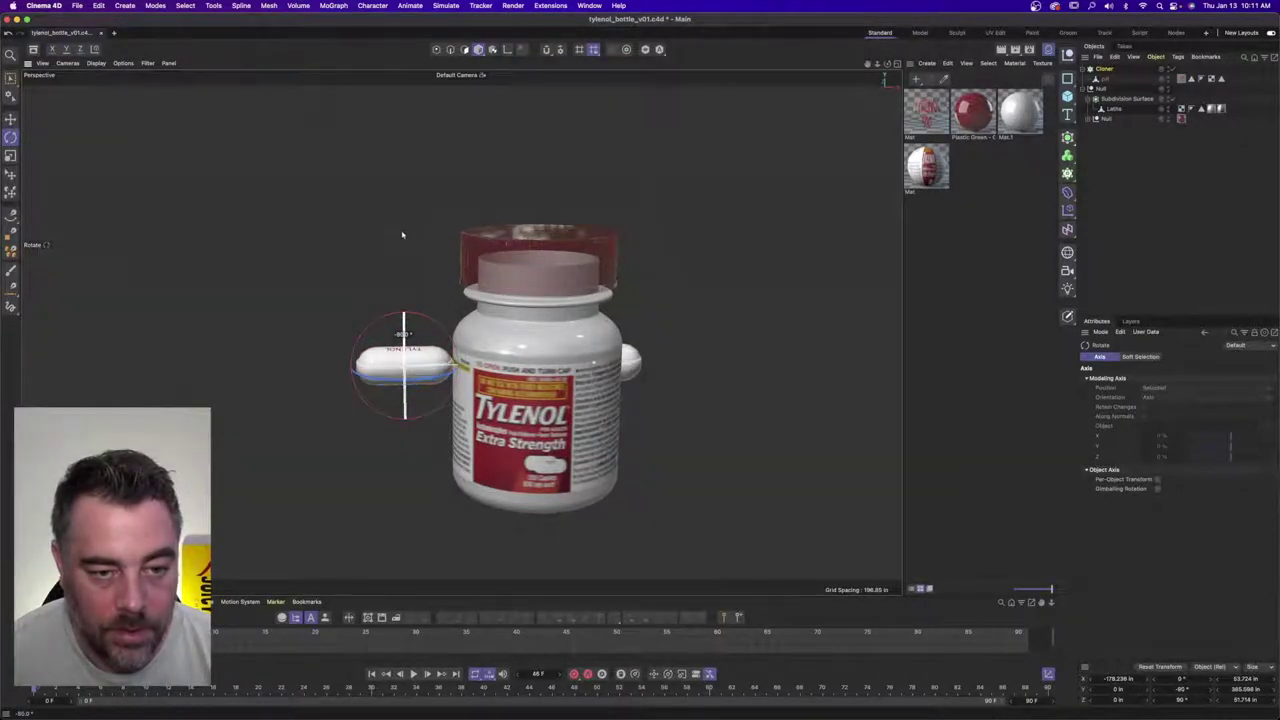
- Move the row of pills above the bottle opening, to about X -39 in and Y 200 in
key(e)
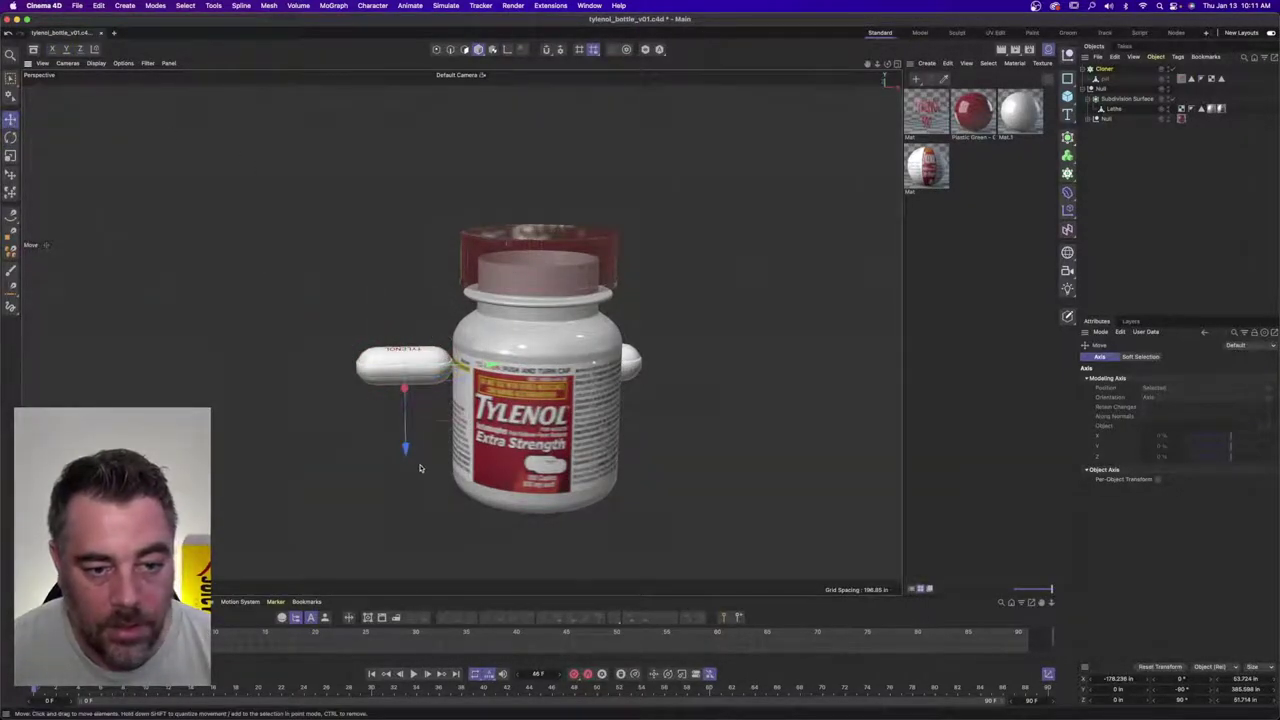
drag(408, 443, 414, 300)
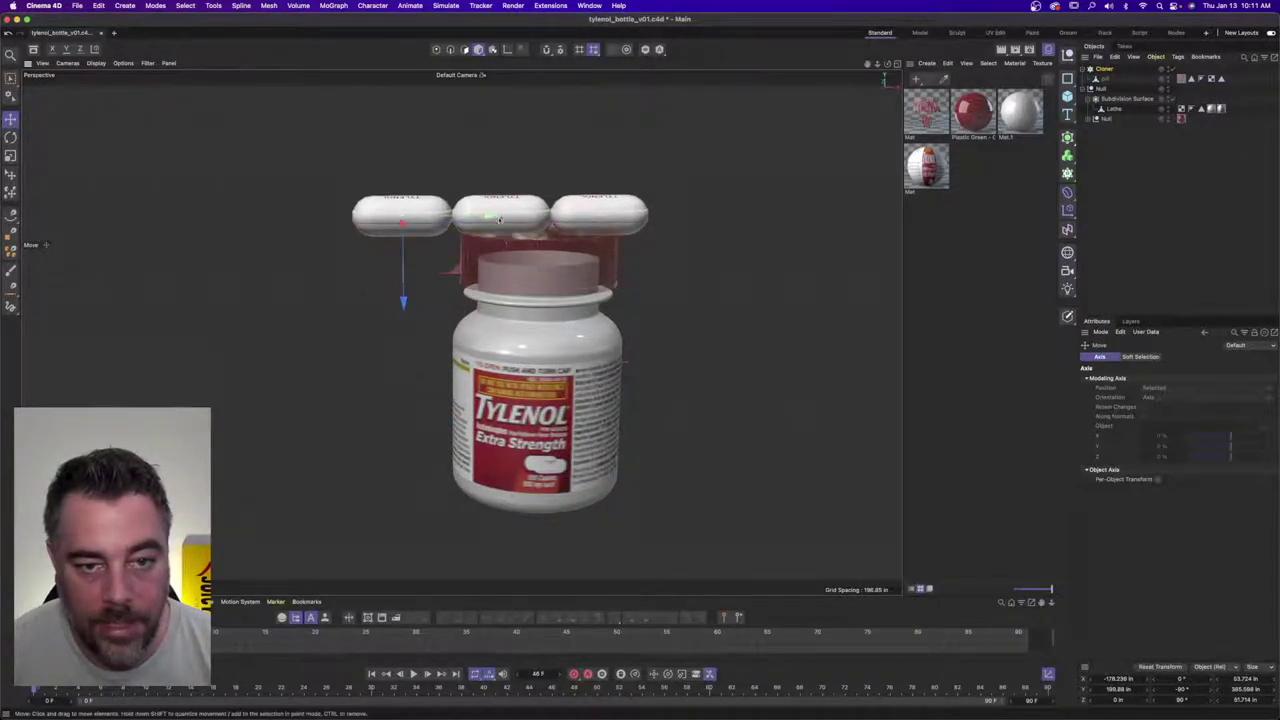
drag(490, 220, 592, 213)
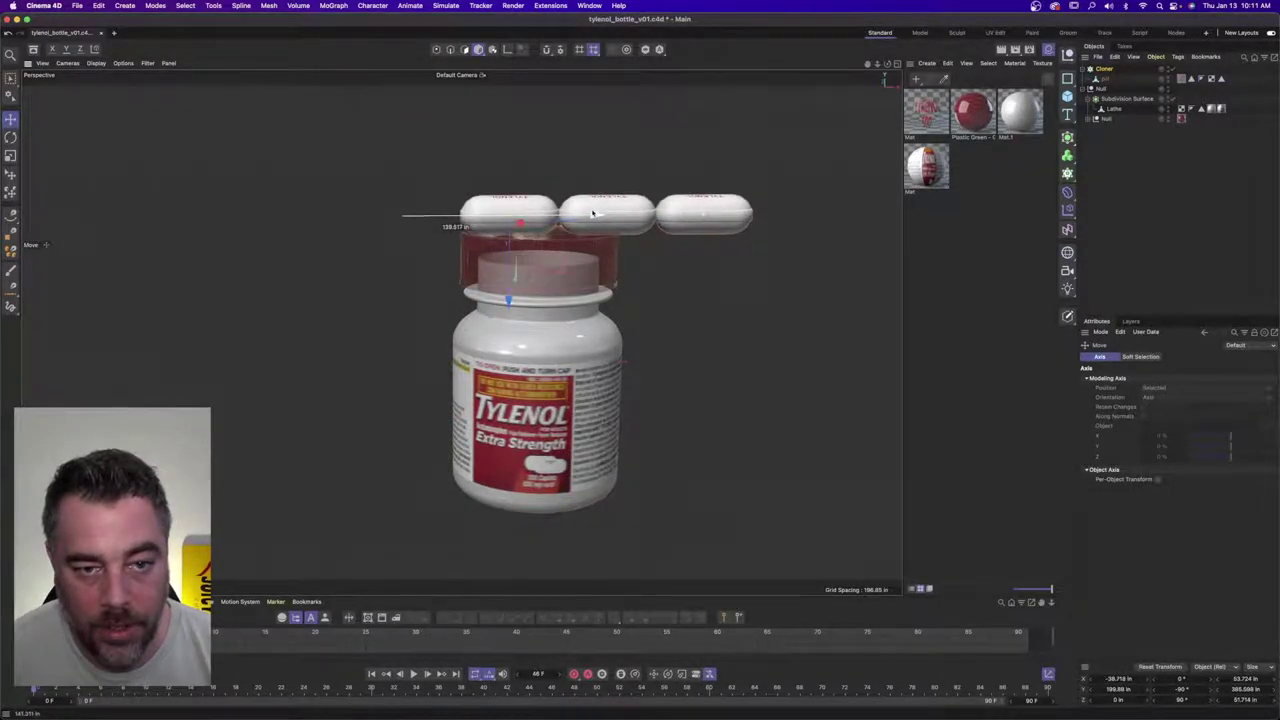
- Scale the Cloner down uniformly until the row of three pills is about 223 in long
alt+right_drag(562, 276, 690, 200)
alt+middle_drag(690, 200, 658, 266)
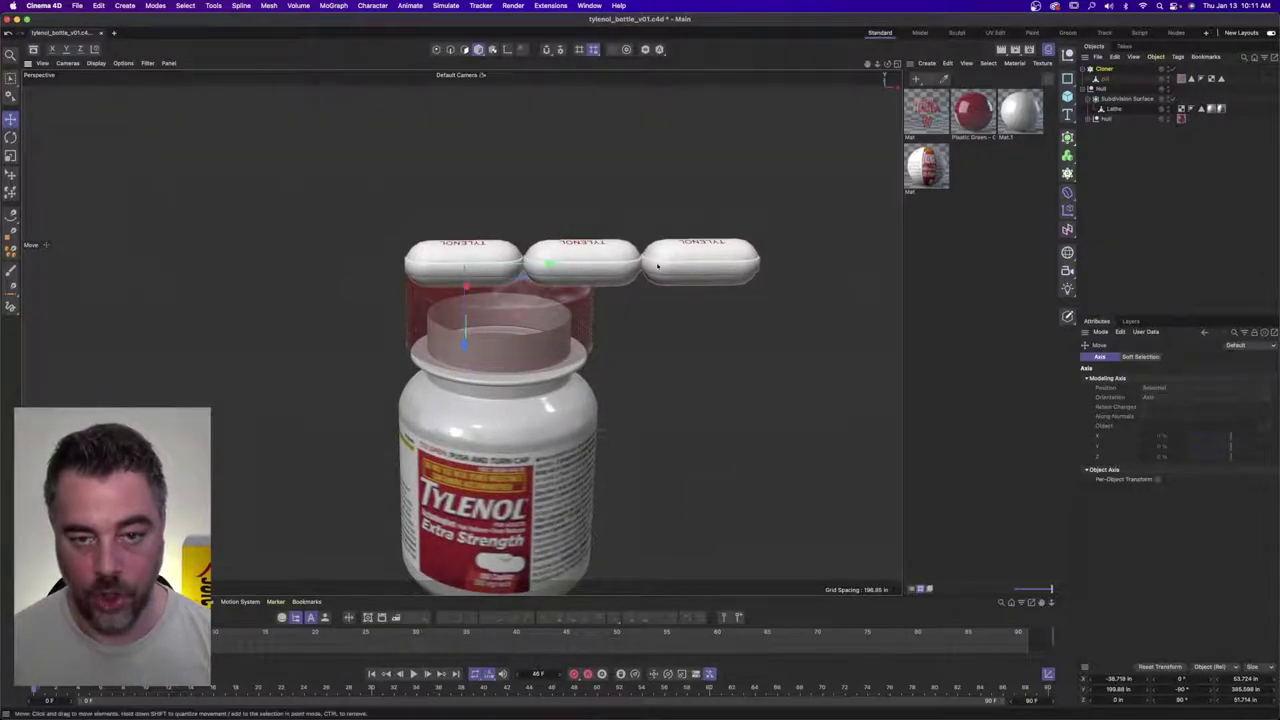
click(10, 156)
drag(651, 366, 428, 370)
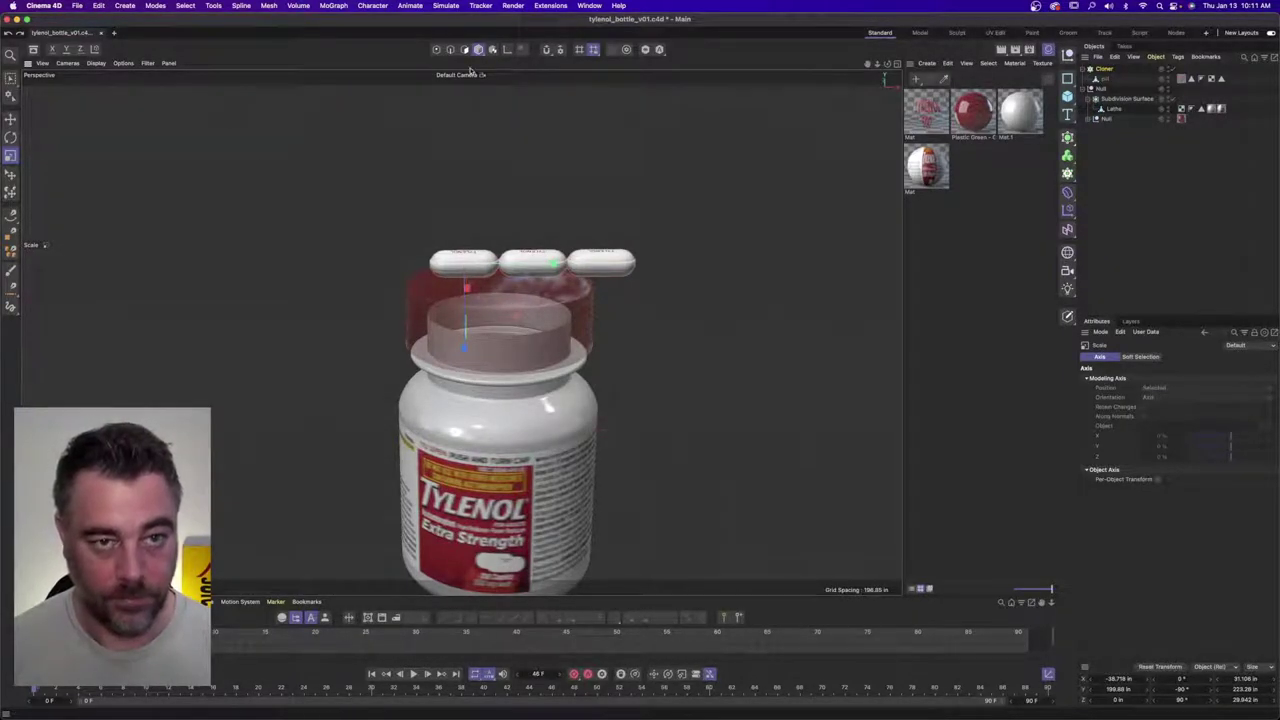
click(10, 118)
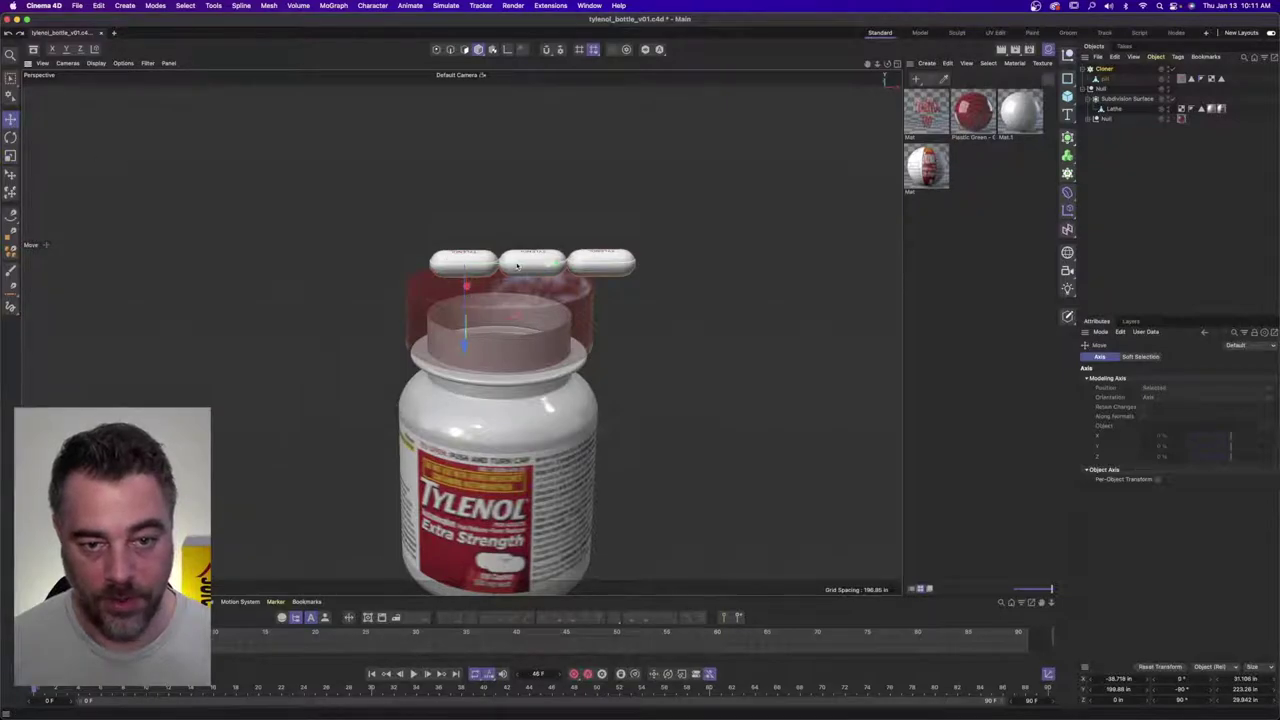
- Position the row of cloned pills just above the bottle's mouth and scale it up slightly to suit the opening
drag(489, 332, 463, 304)
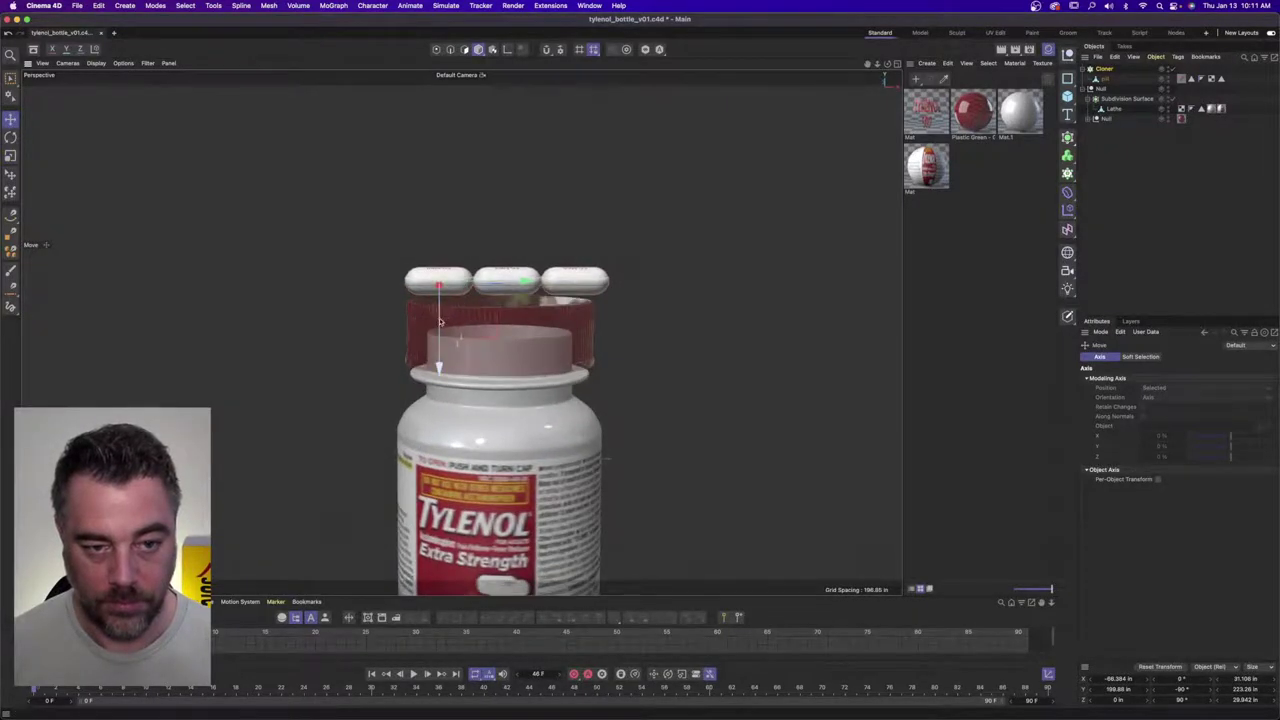
drag(440, 364, 440, 372)
alt+drag(507, 297, 544, 281)
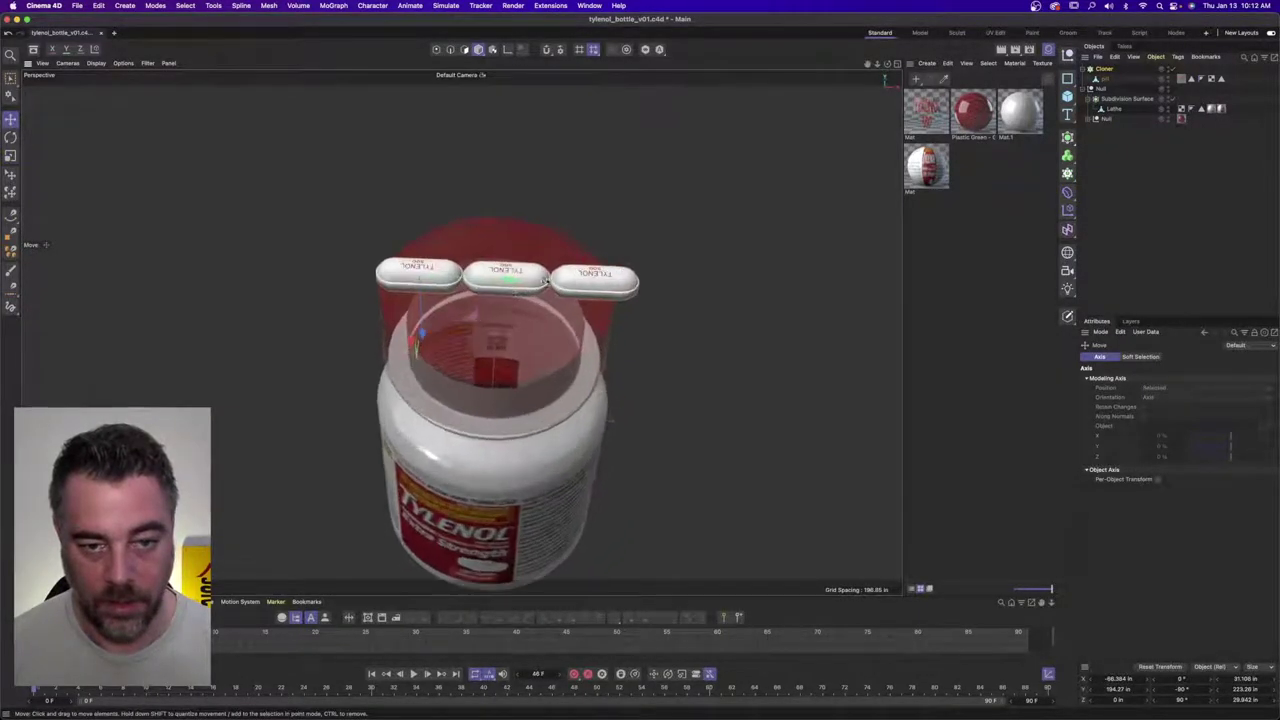
key(t)
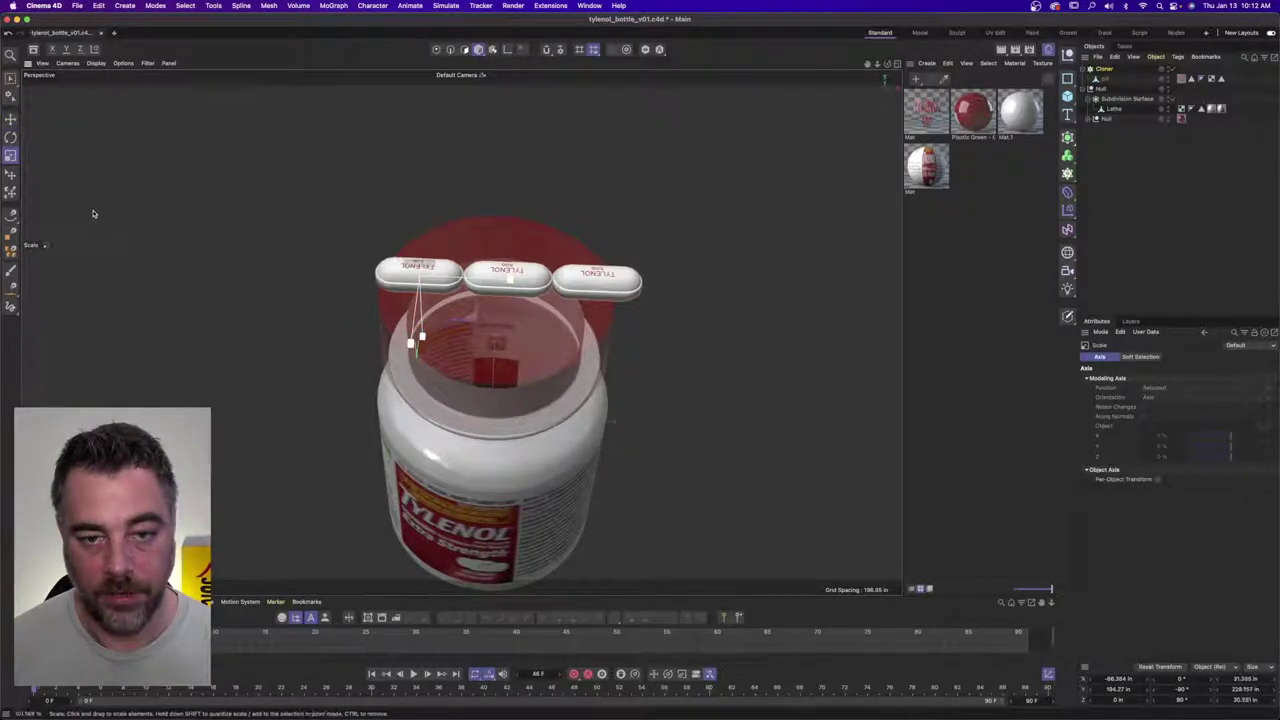
alt+drag(95, 213, 292, 340)
alt+drag(284, 319, 600, 274)
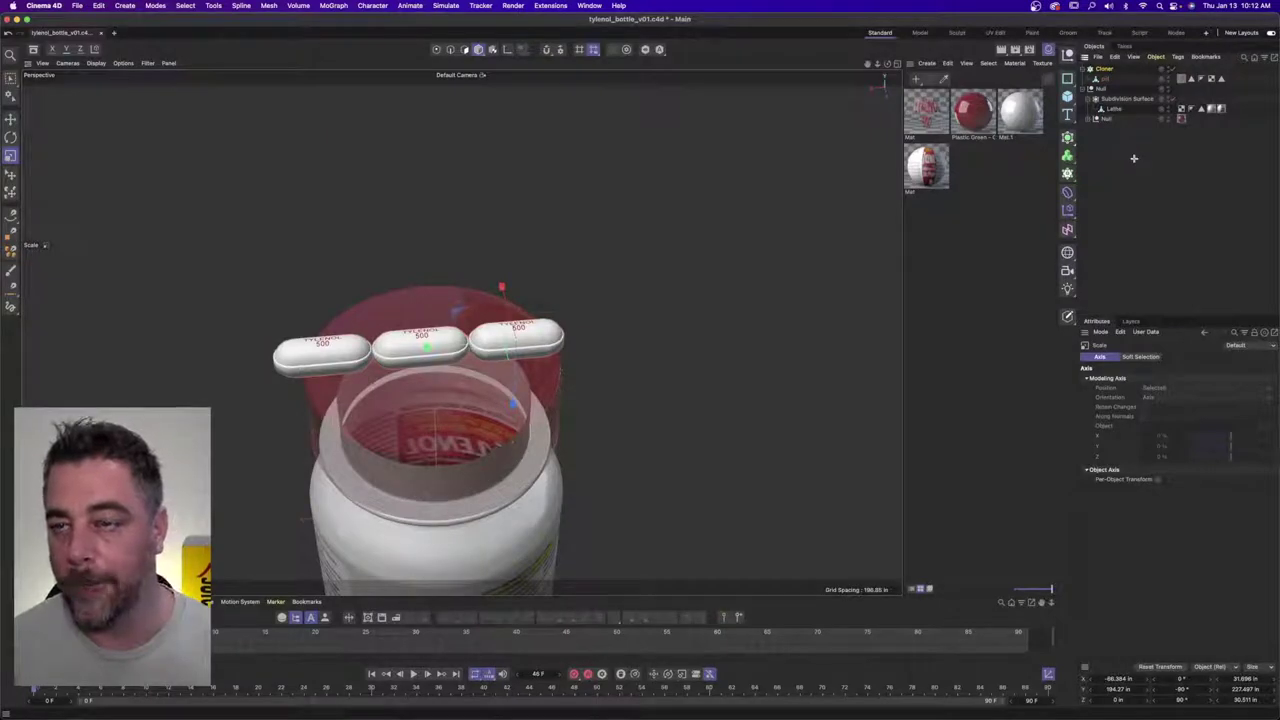
- Move the pill out of the Cloner and delete the Cloner, leaving a single pill
drag(1105, 79, 1109, 68)
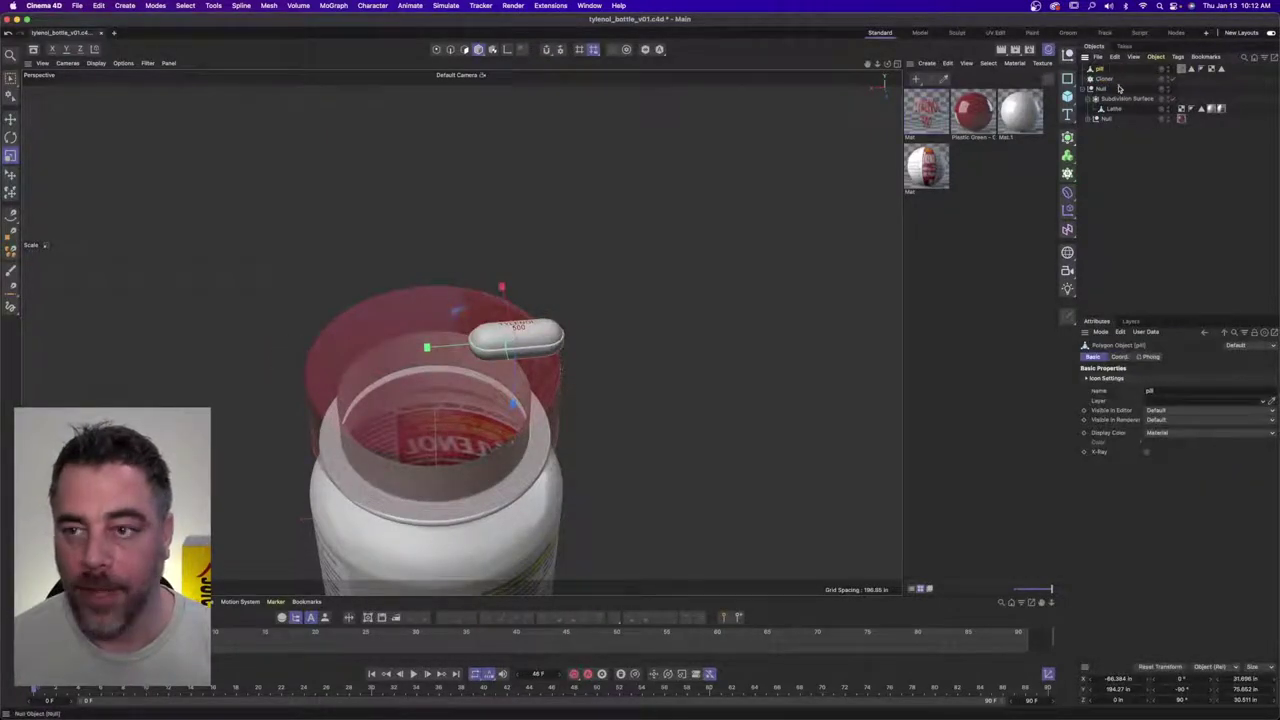
click(1105, 79)
key(Delete)
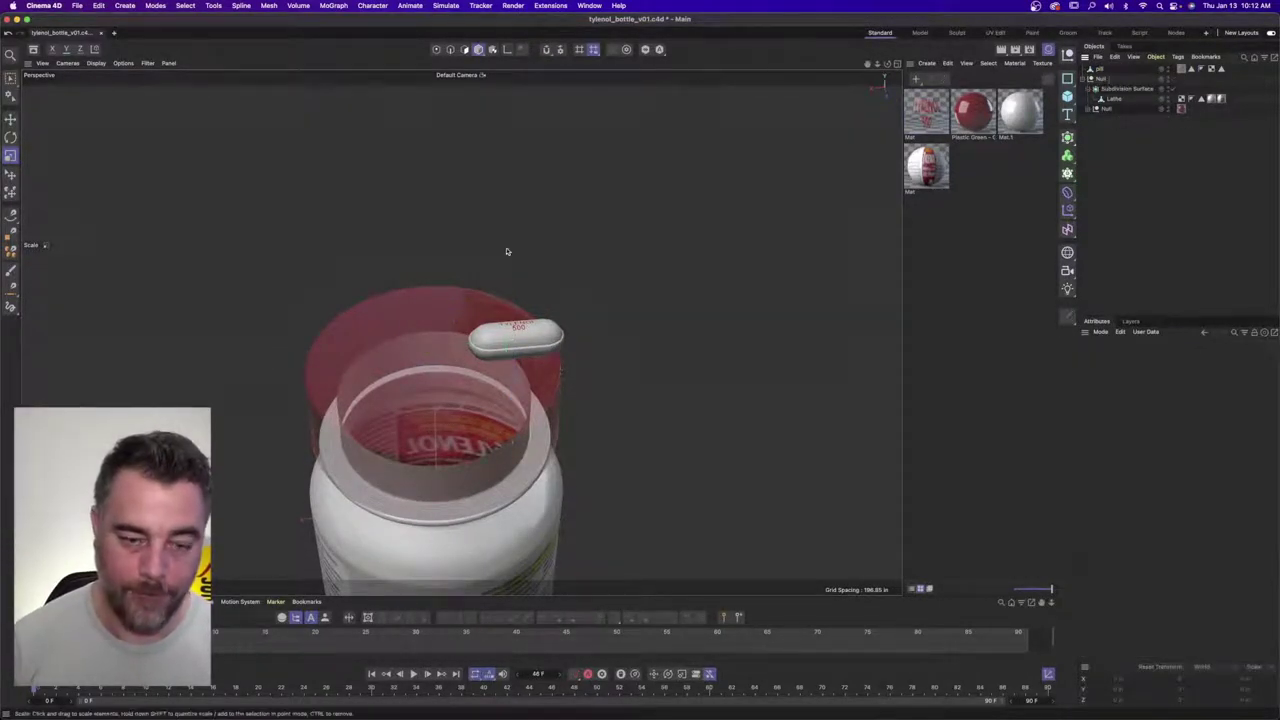
- Save the project as a new incremental version
scroll(424, 422, down, 2)
scroll(425, 423, down, 4)
scroll(511, 483, up, 5)
alt+middle_drag(432, 340, 510, 328)
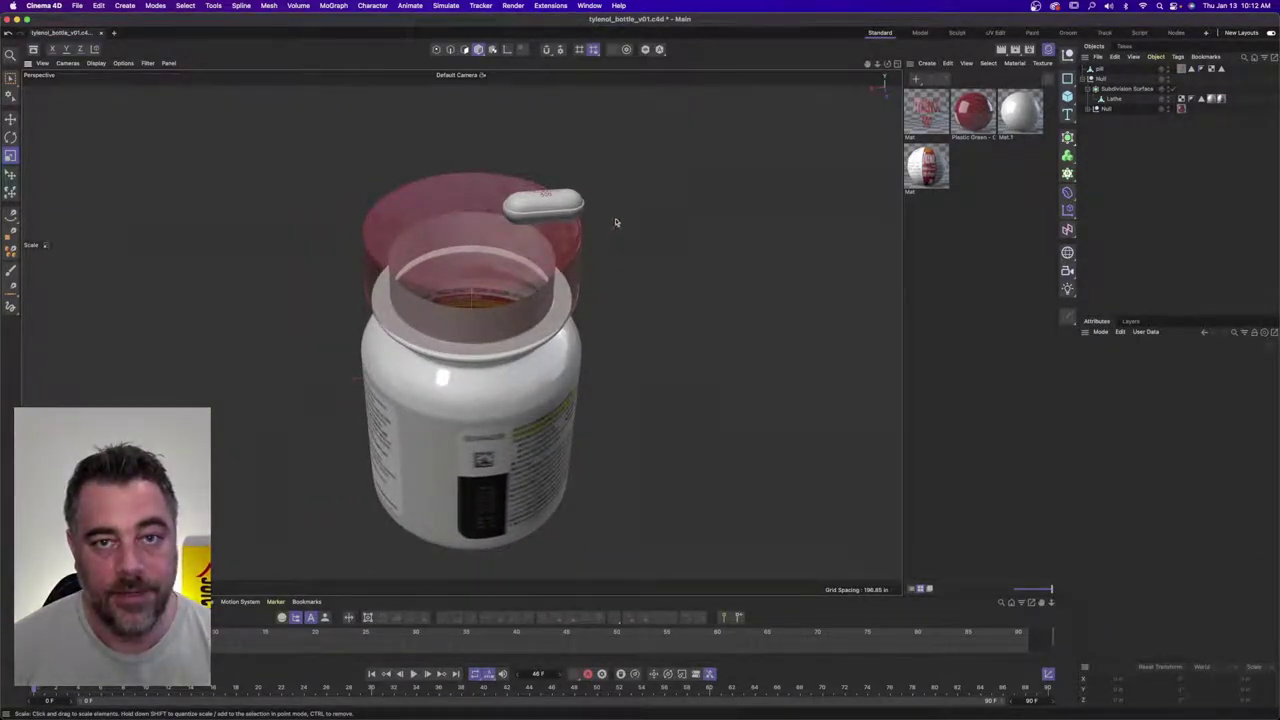
click(77, 5)
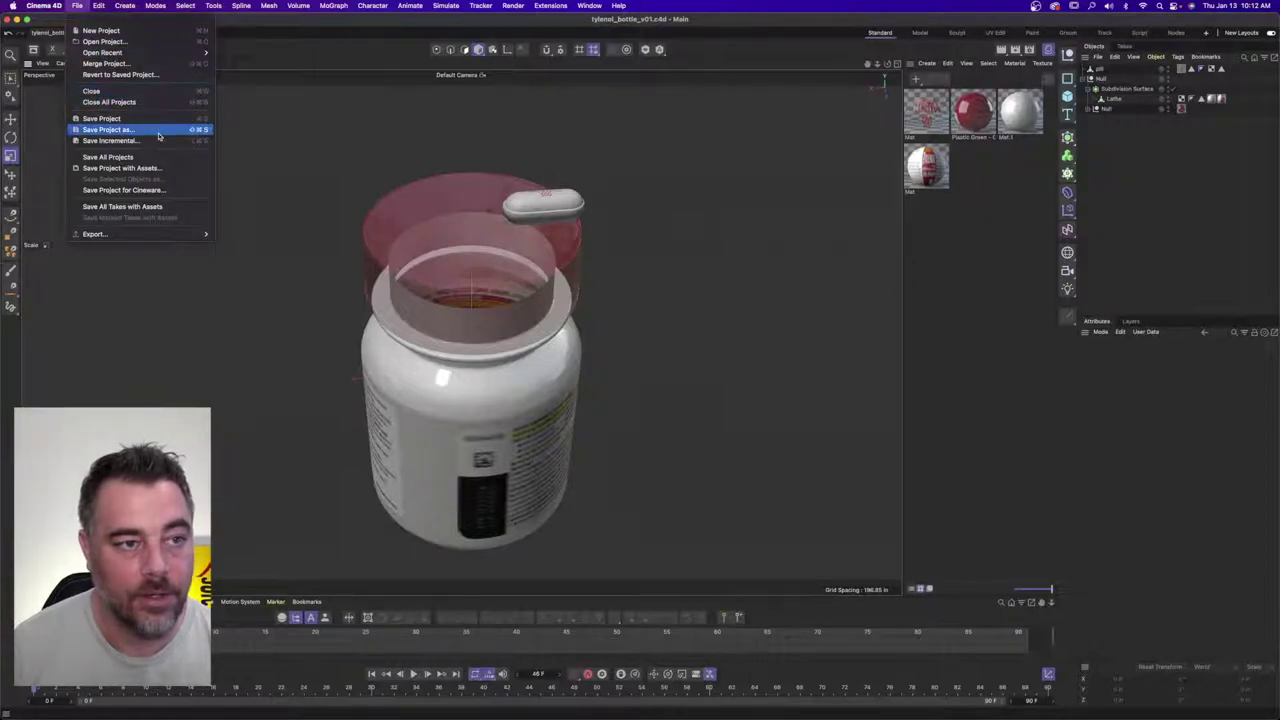
click(110, 140)
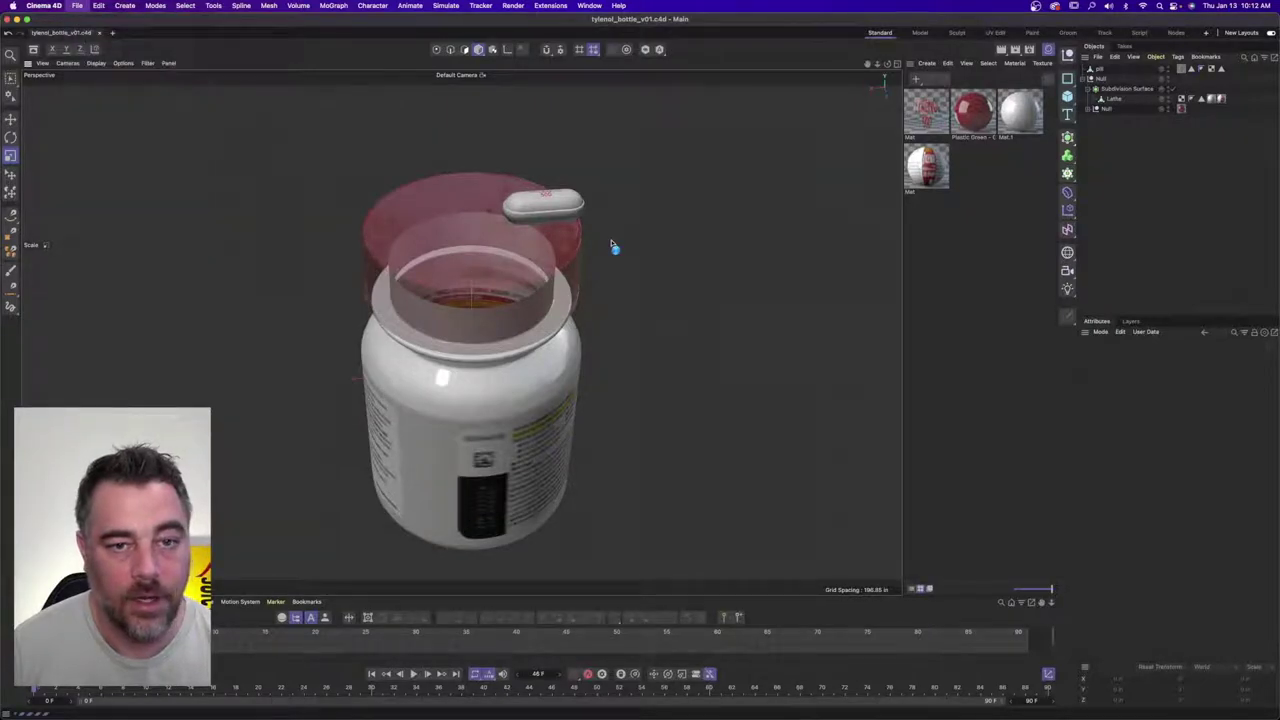
- Rename the null holding the red lid to "cap" and hide it from view
click(1108, 110)
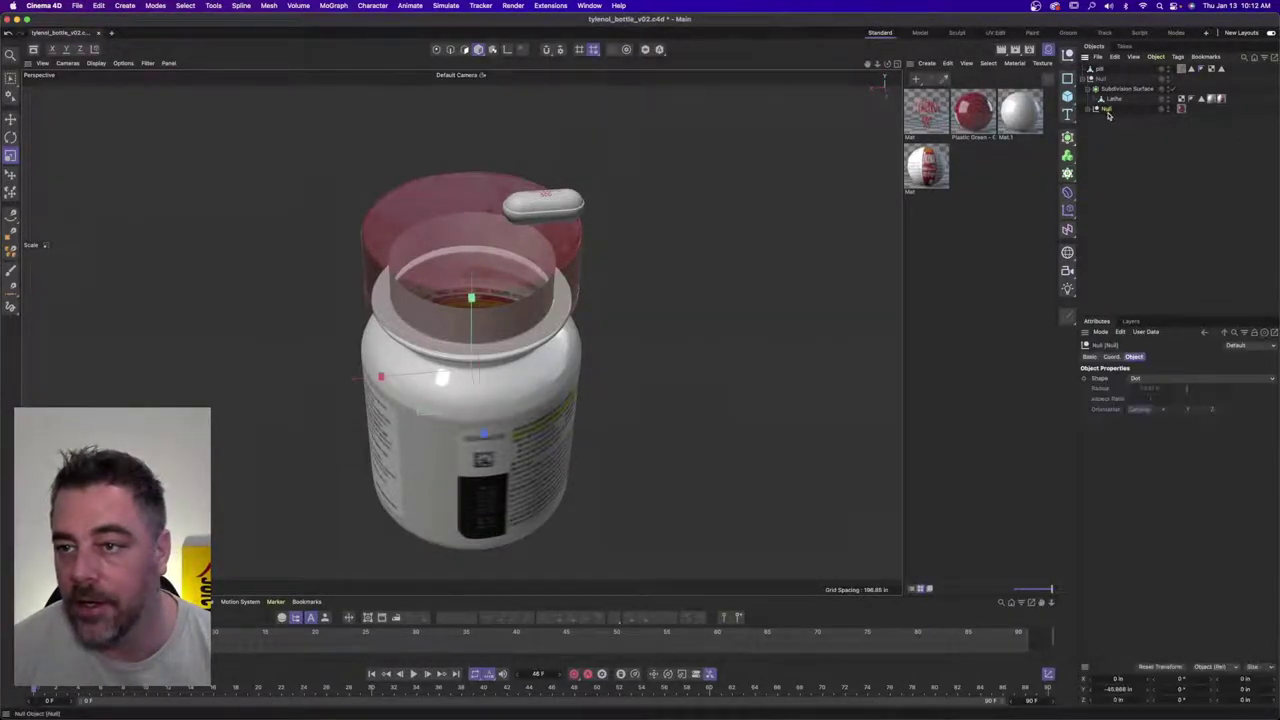
double_click(1108, 110)
text(cap)
key(Return)
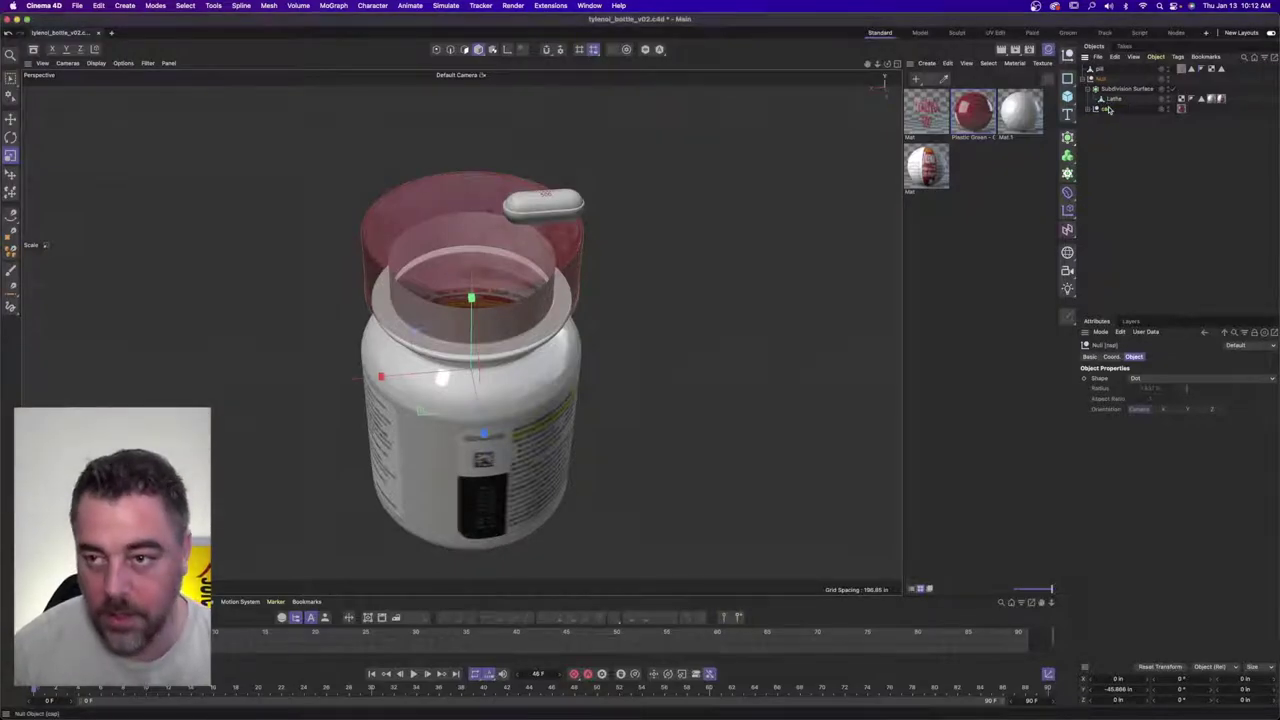
click(1169, 108)
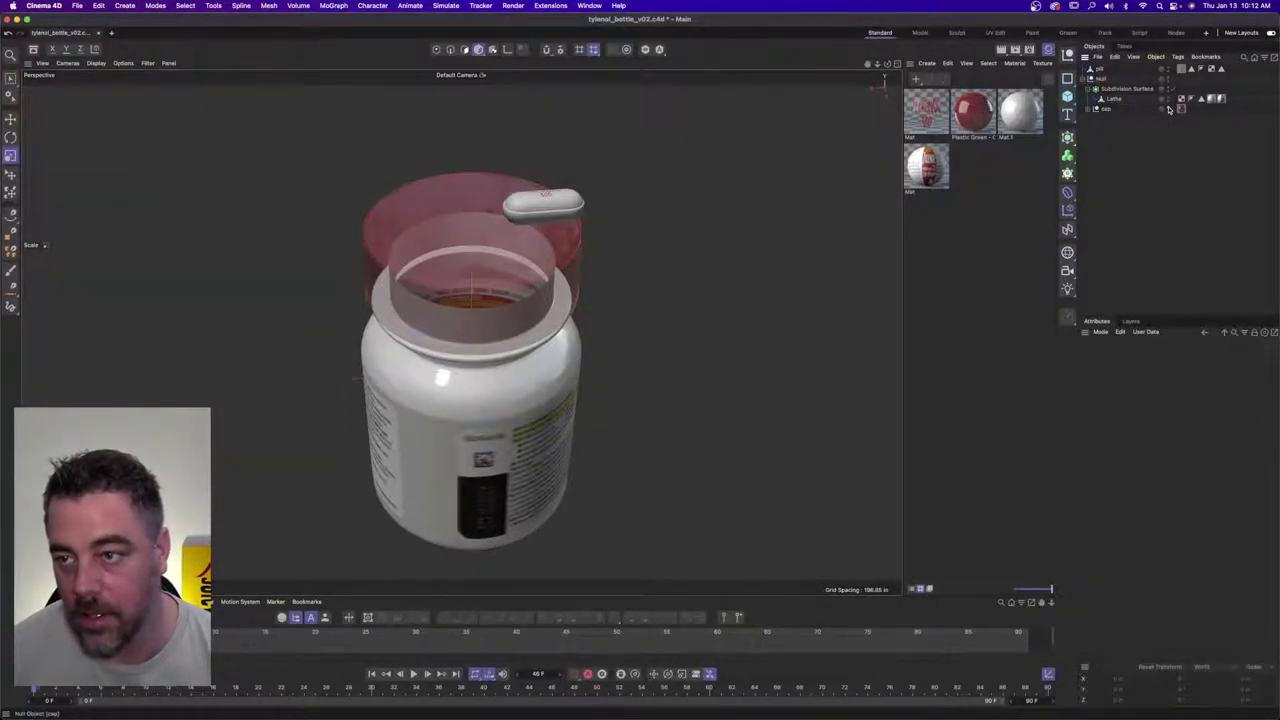
click(1169, 108)
- Move the pill sideways to centre it above the bottle's open mouth, at an X position of about 2 in
alt+right_drag(568, 250, 535, 244)
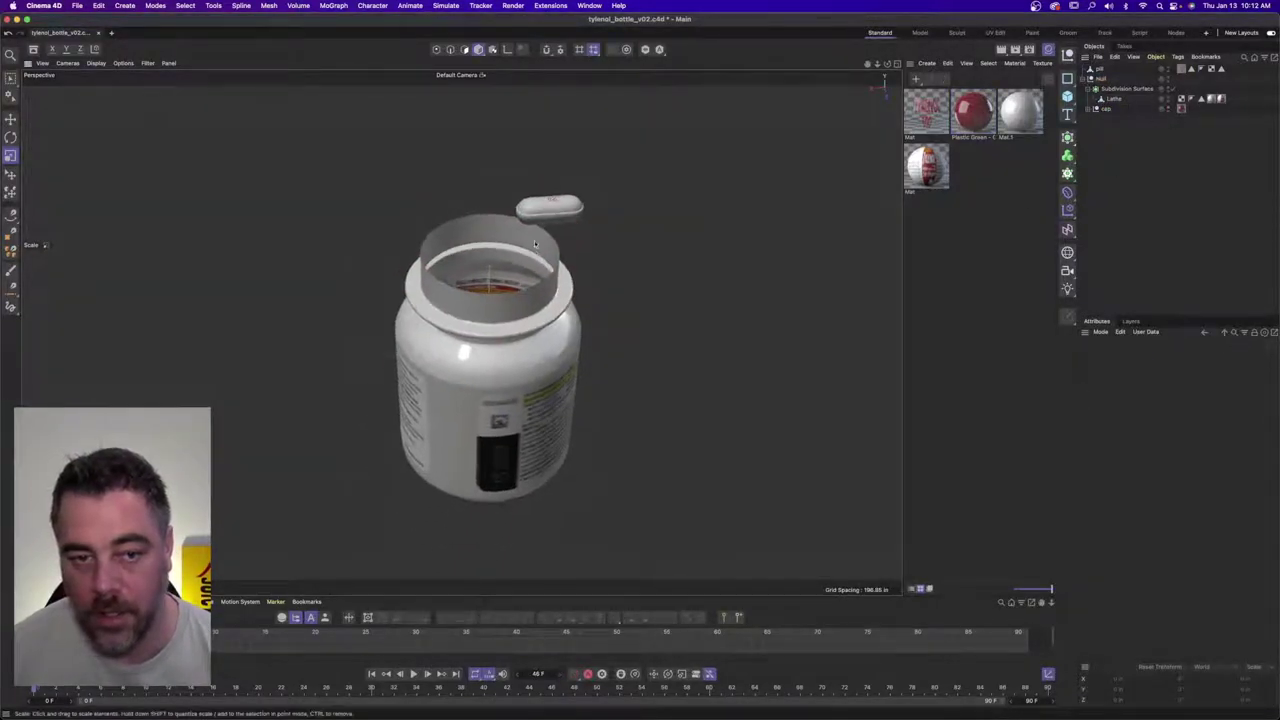
click(10, 119)
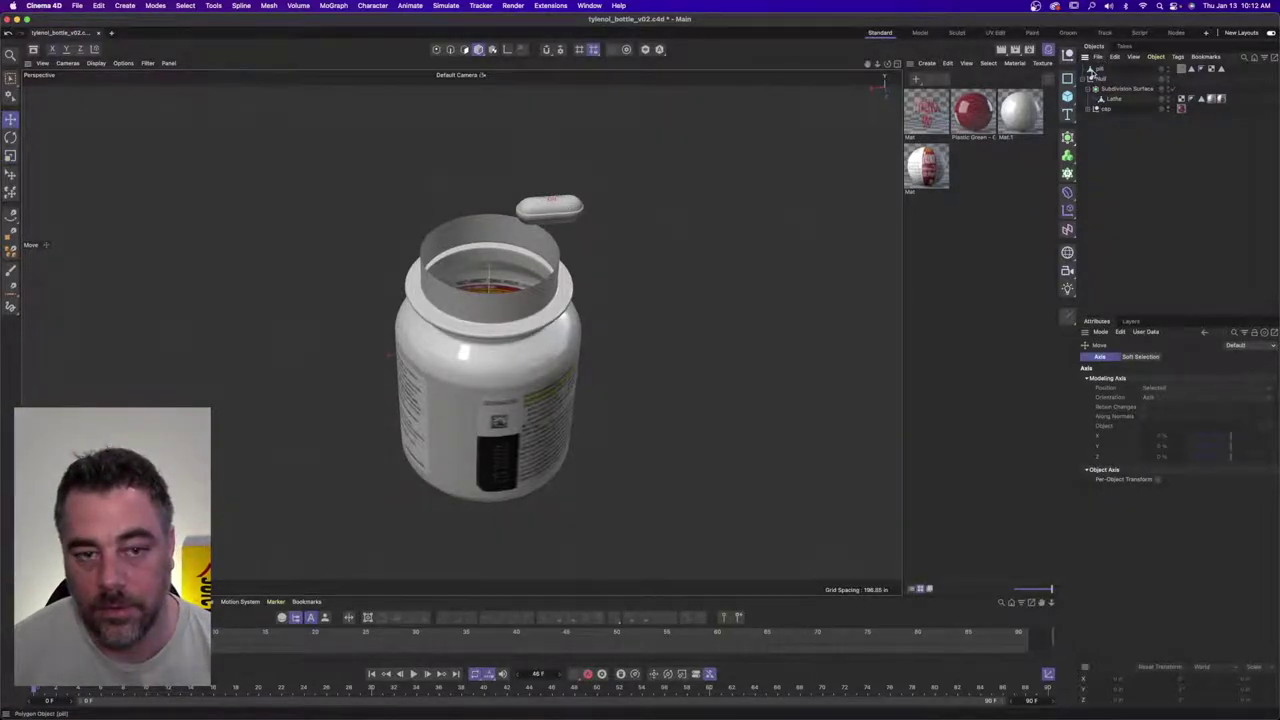
click(1094, 72)
mouse_move(501, 234)
mouse_down()
mouse_move(440, 234)
mouse_move(521, 237)
mouse_up()
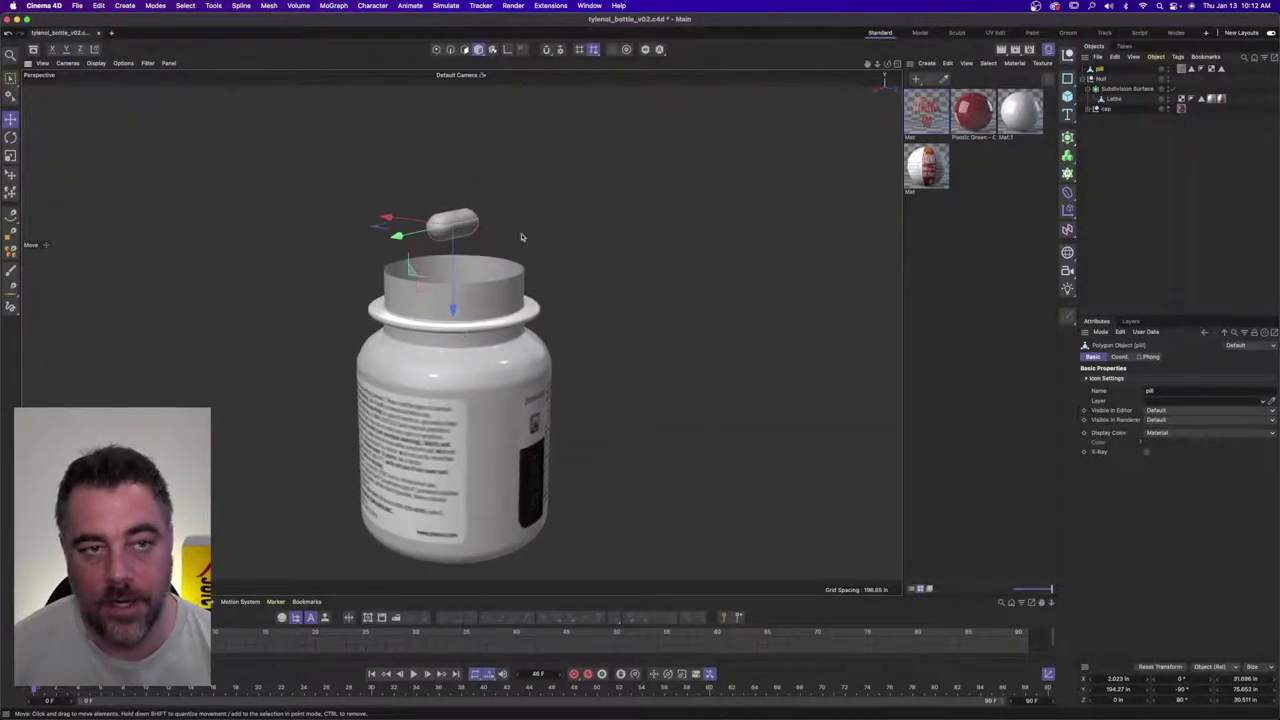
- Add a particle Emitter above the bottle at about 258 in on Y, make the pill its child, and enable Show Objects
key(shift+c)
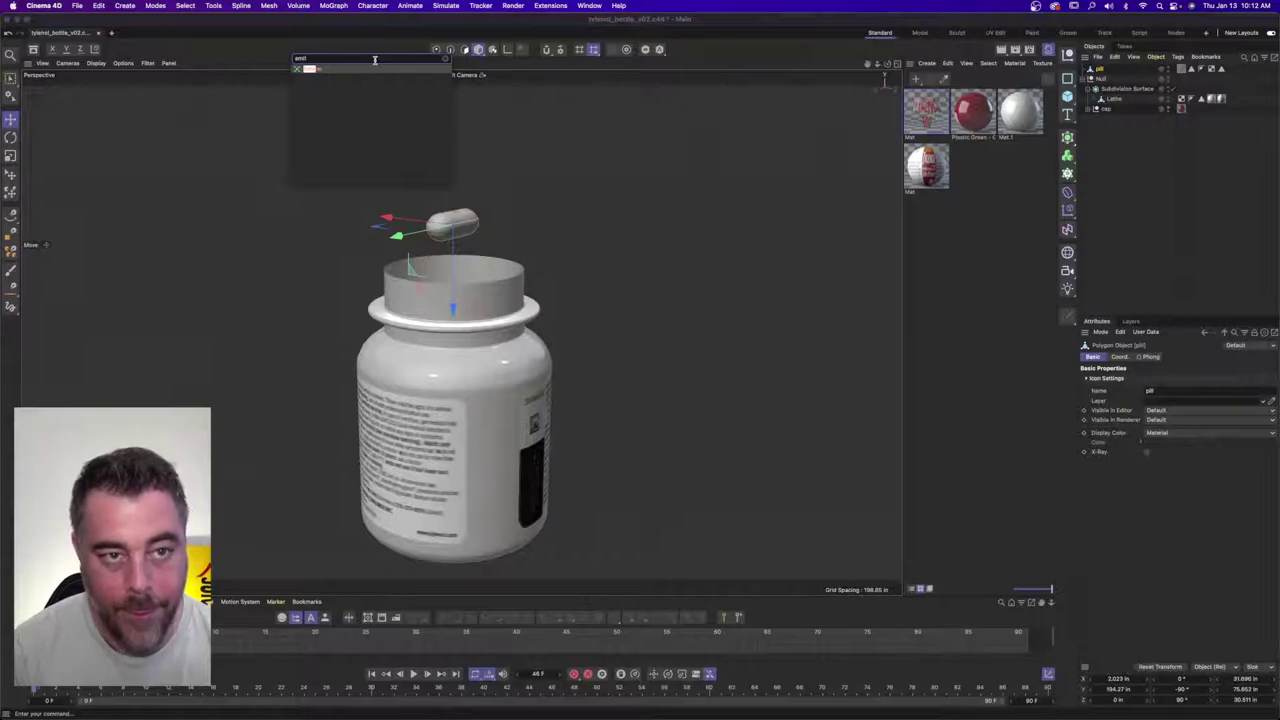
click(313, 70)
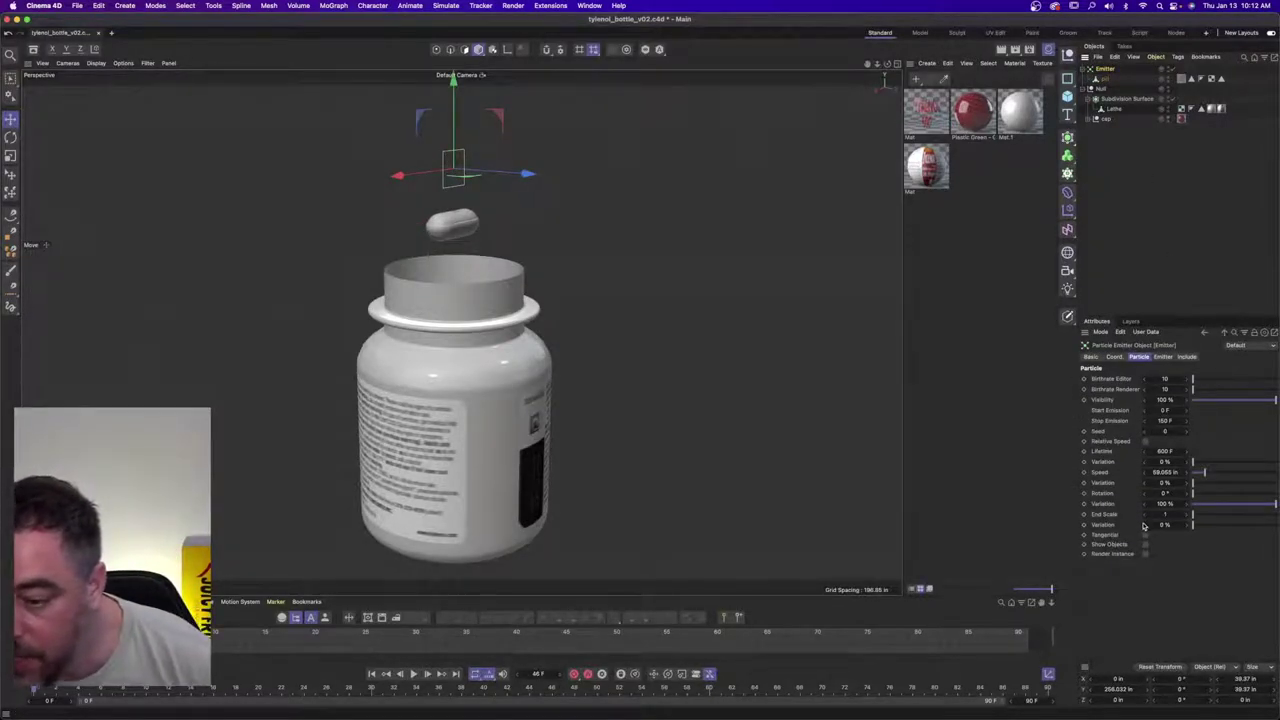
click(1146, 545)
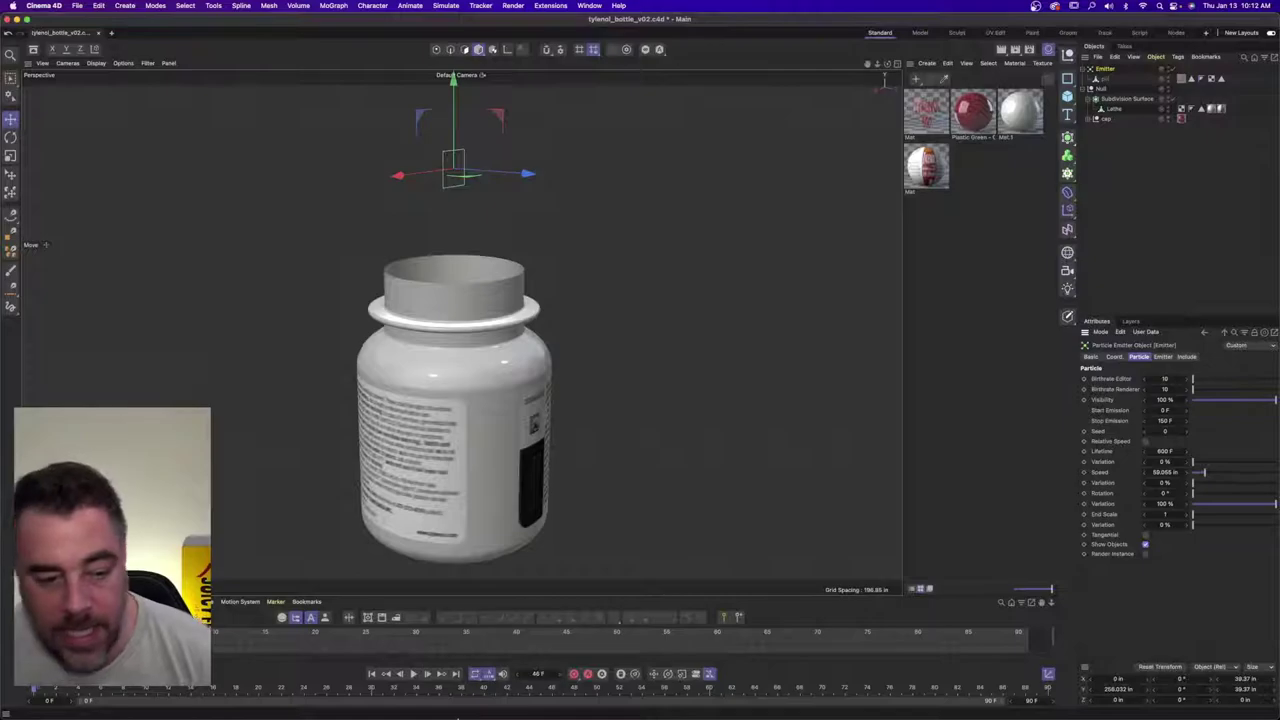
- Play the emitter animation and compare the emission with Show Objects switched on and off
click(415, 675)
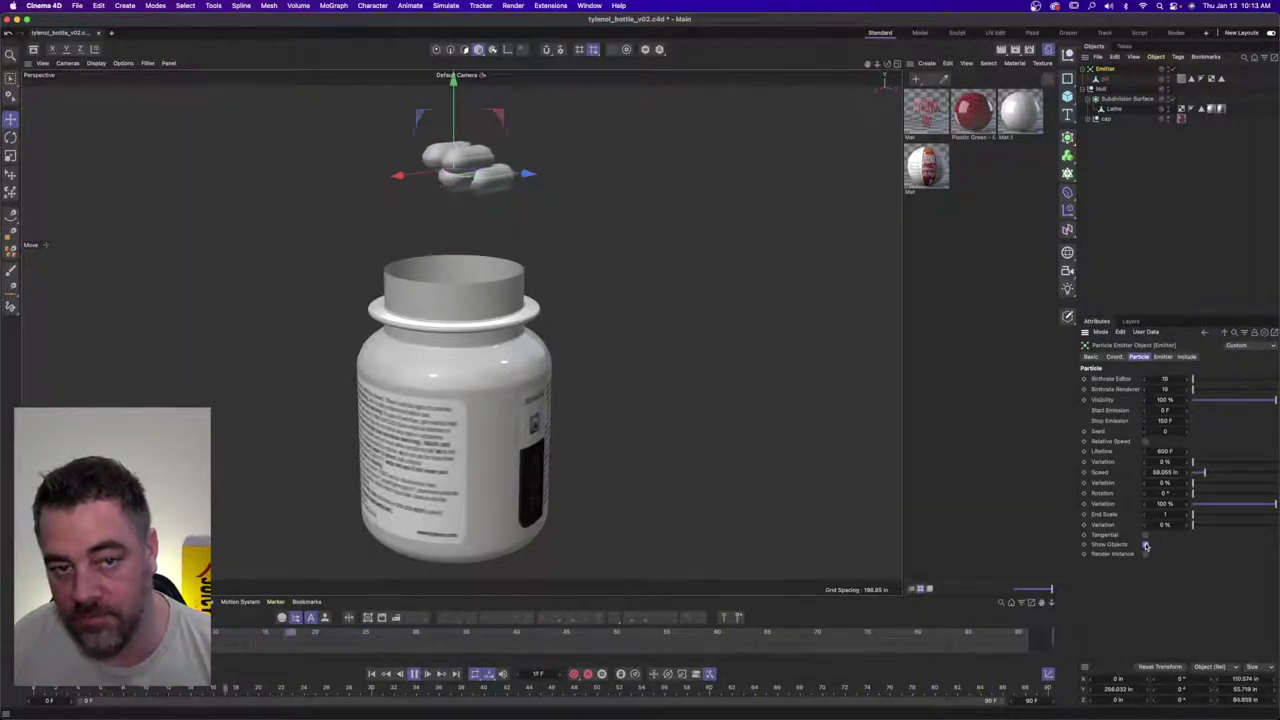
click(1146, 545)
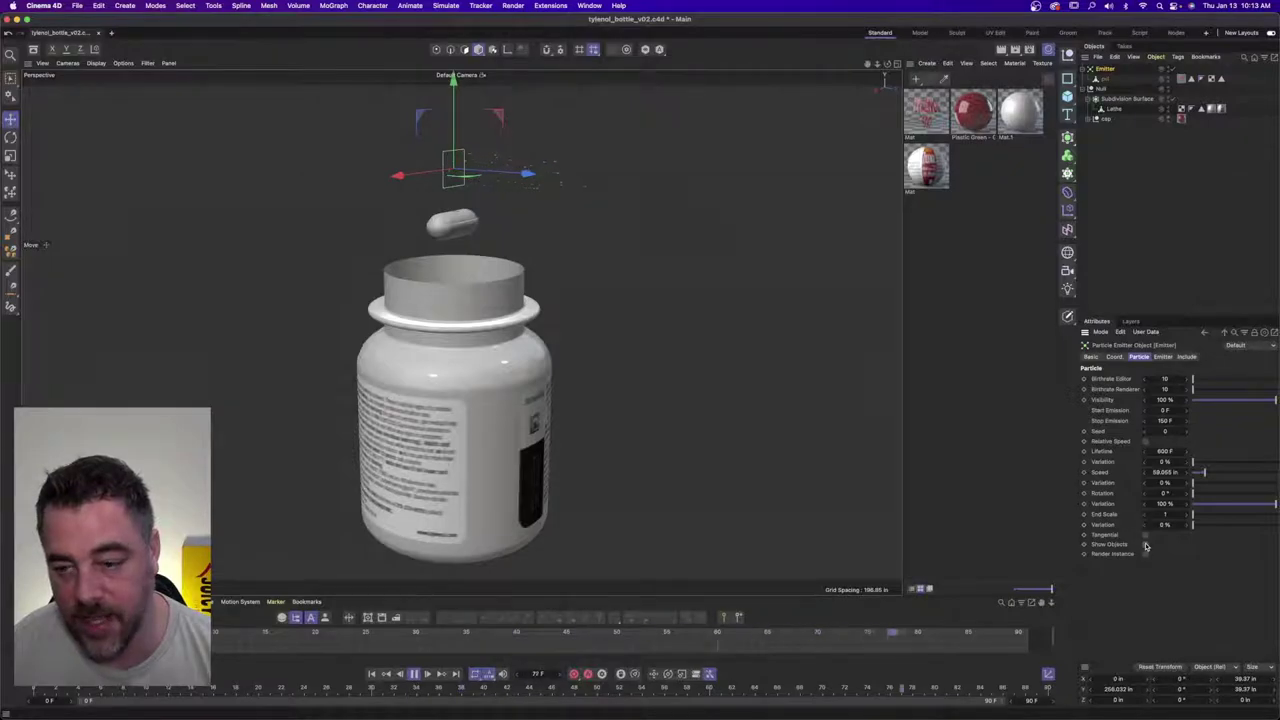
click(1146, 545)
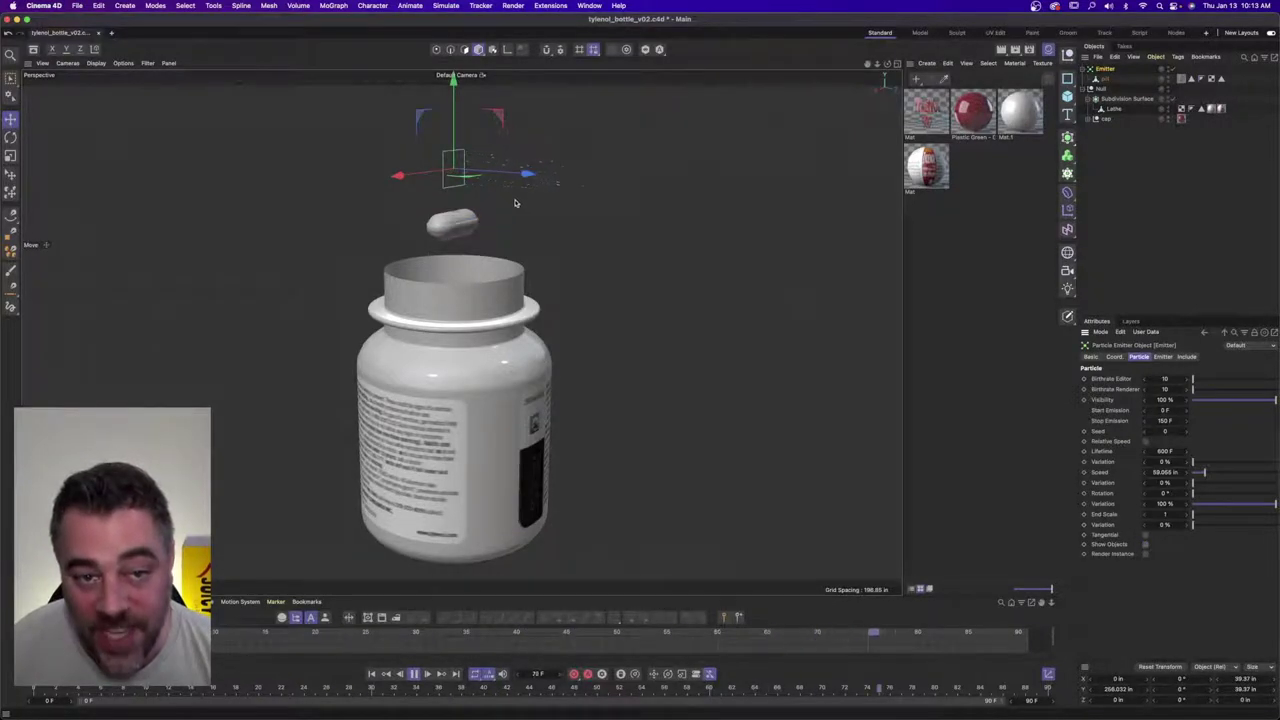
click(414, 674)
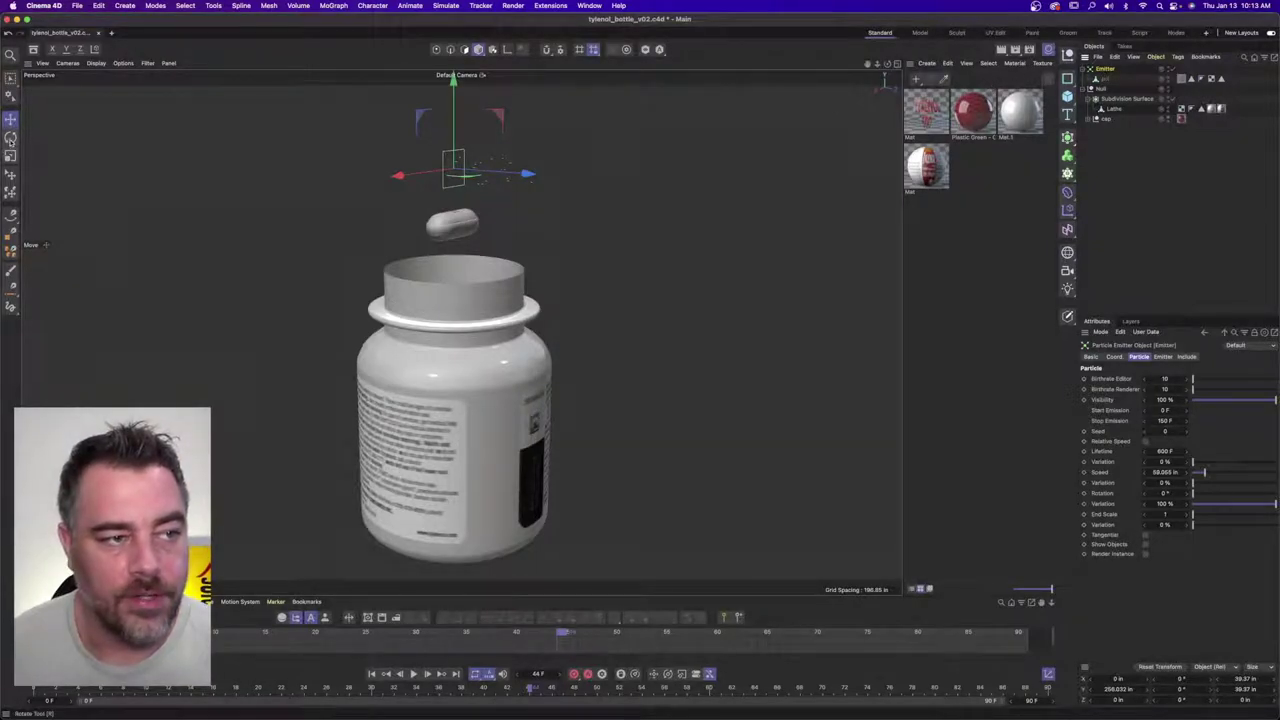
- Rotate the emitter by -90° so that it emits straight down into the bottle
click(10, 137)
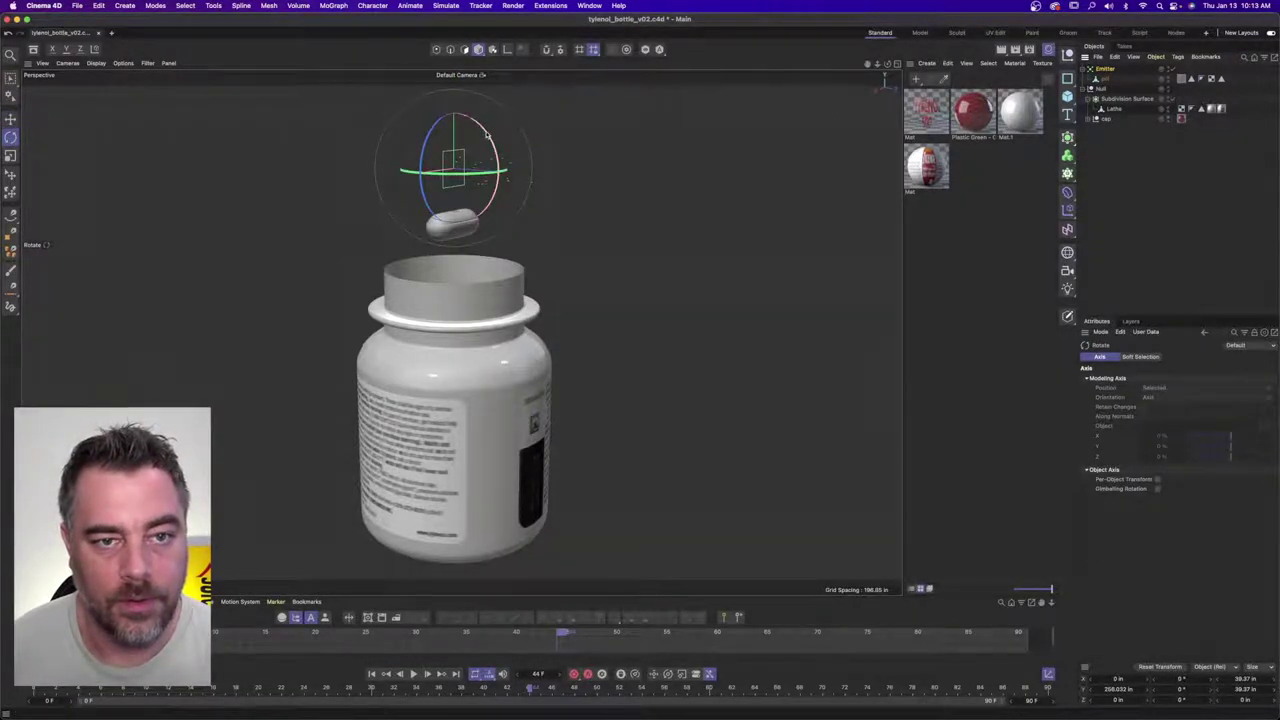
drag(484, 135, 491, 221)
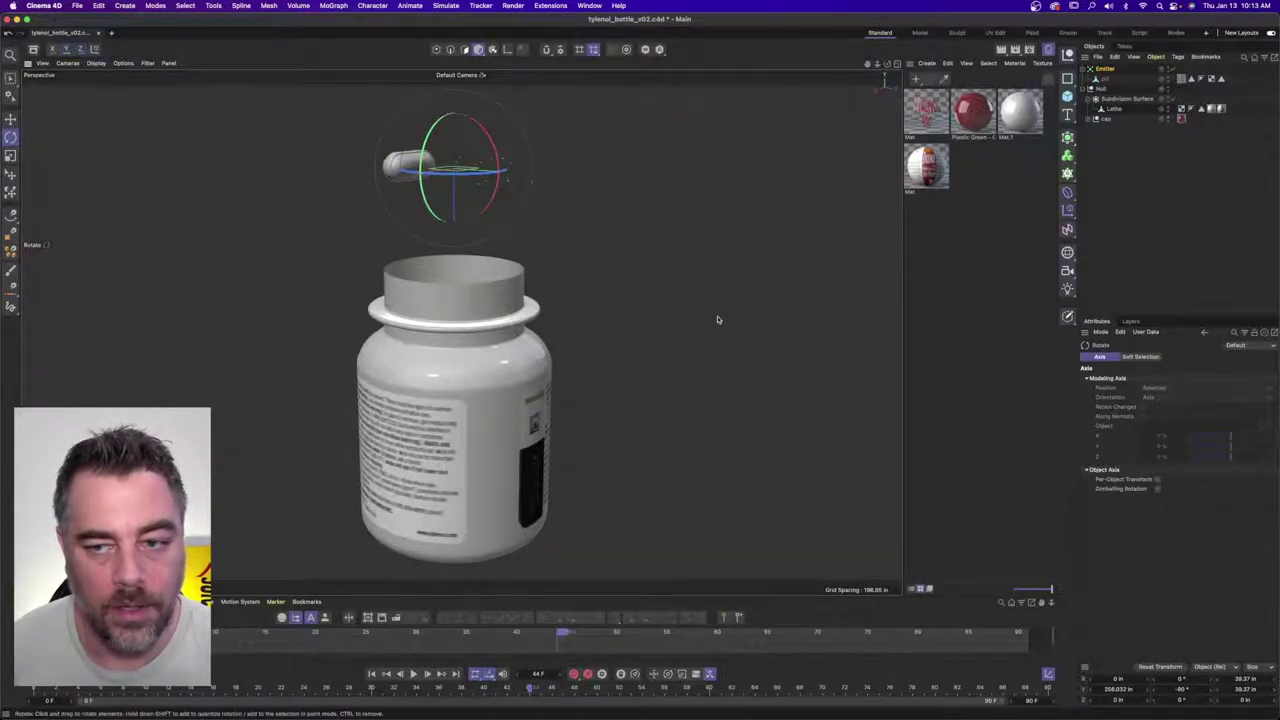
- Set the emitter's editor and renderer birthrates to 100 and preview the particles falling toward the bottle
click(1104, 69)
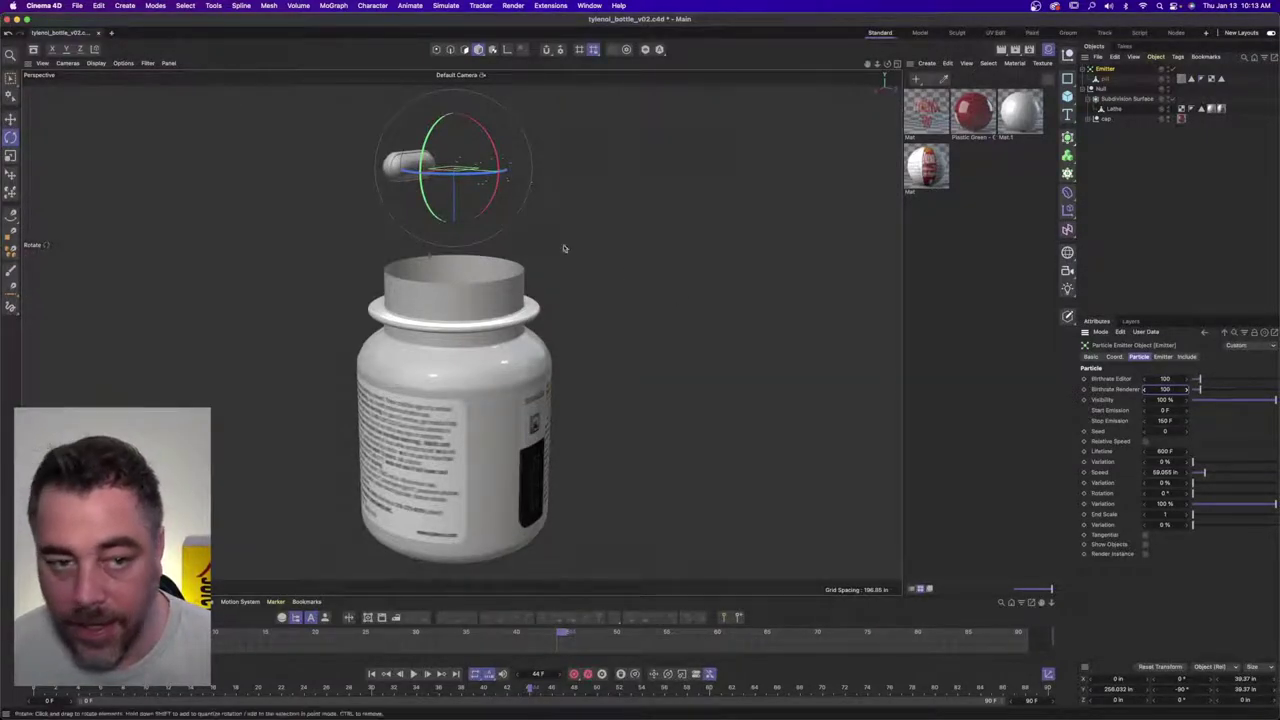
alt+drag(563, 249, 580, 283)
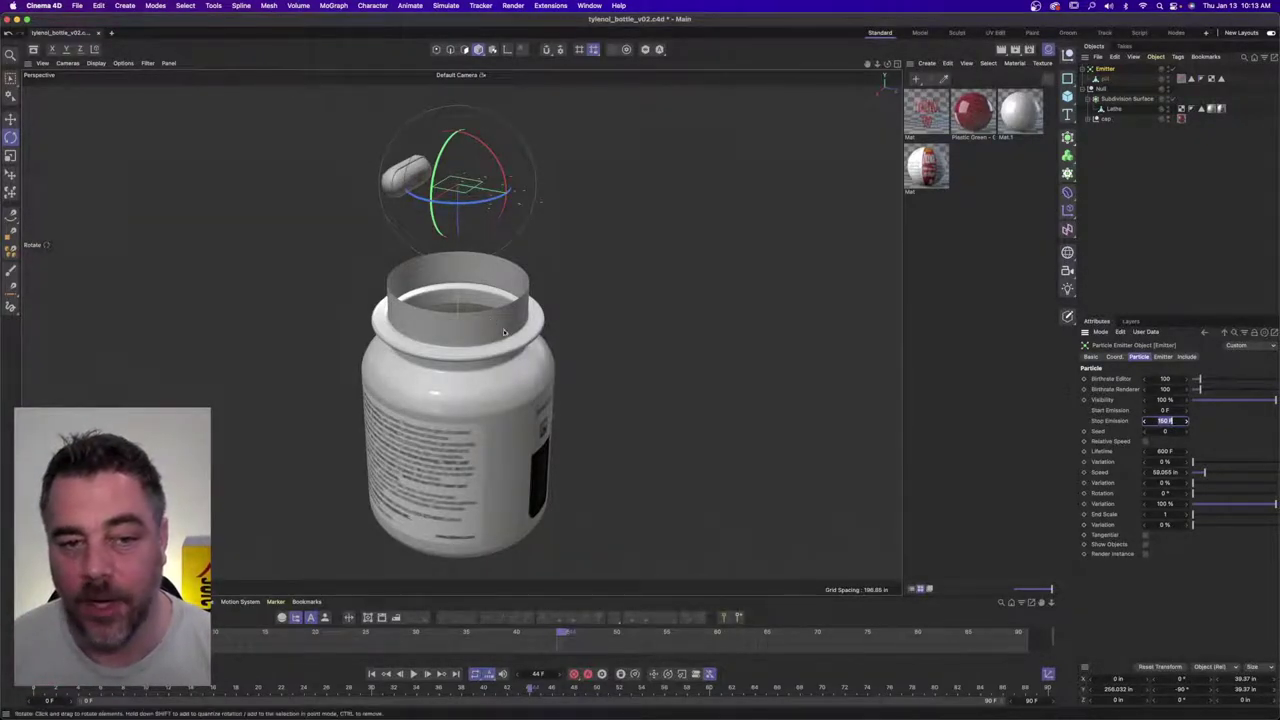
mouse_move(452, 309)
alt+mouse_down()
mouse_move(475, 315)
mouse_move(459, 326)
alt+mouse_up()
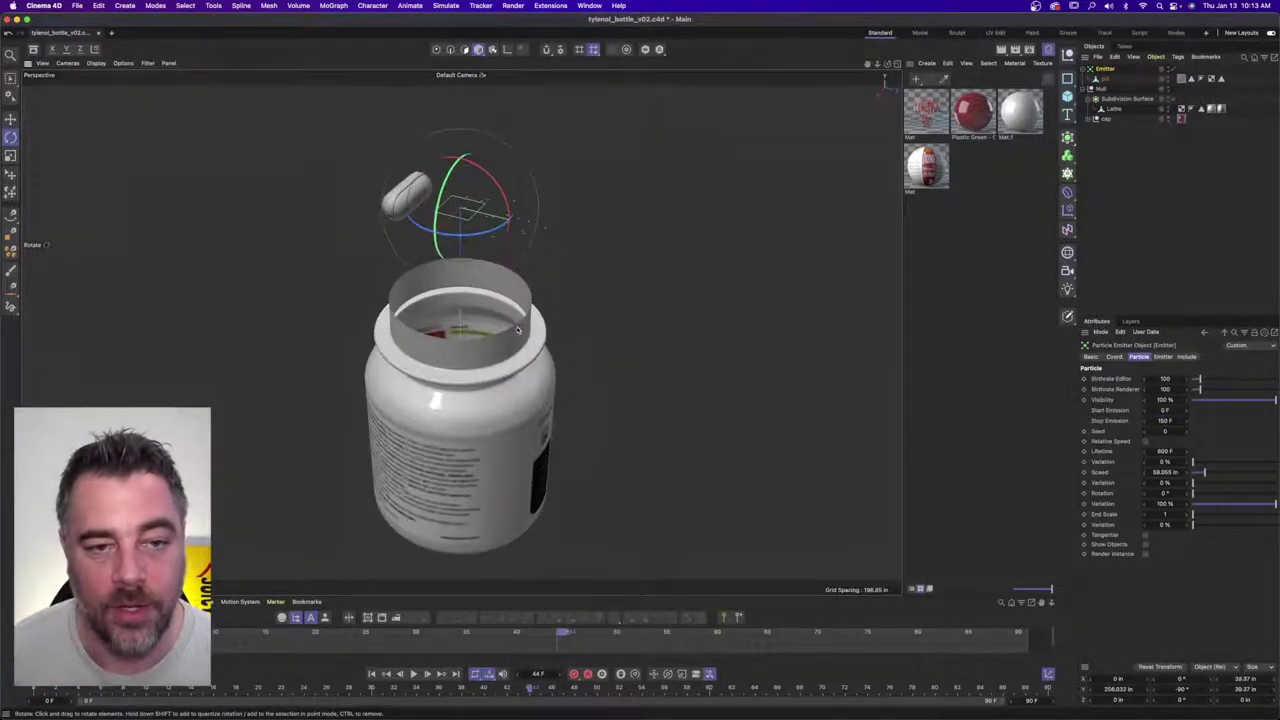
click(737, 457)
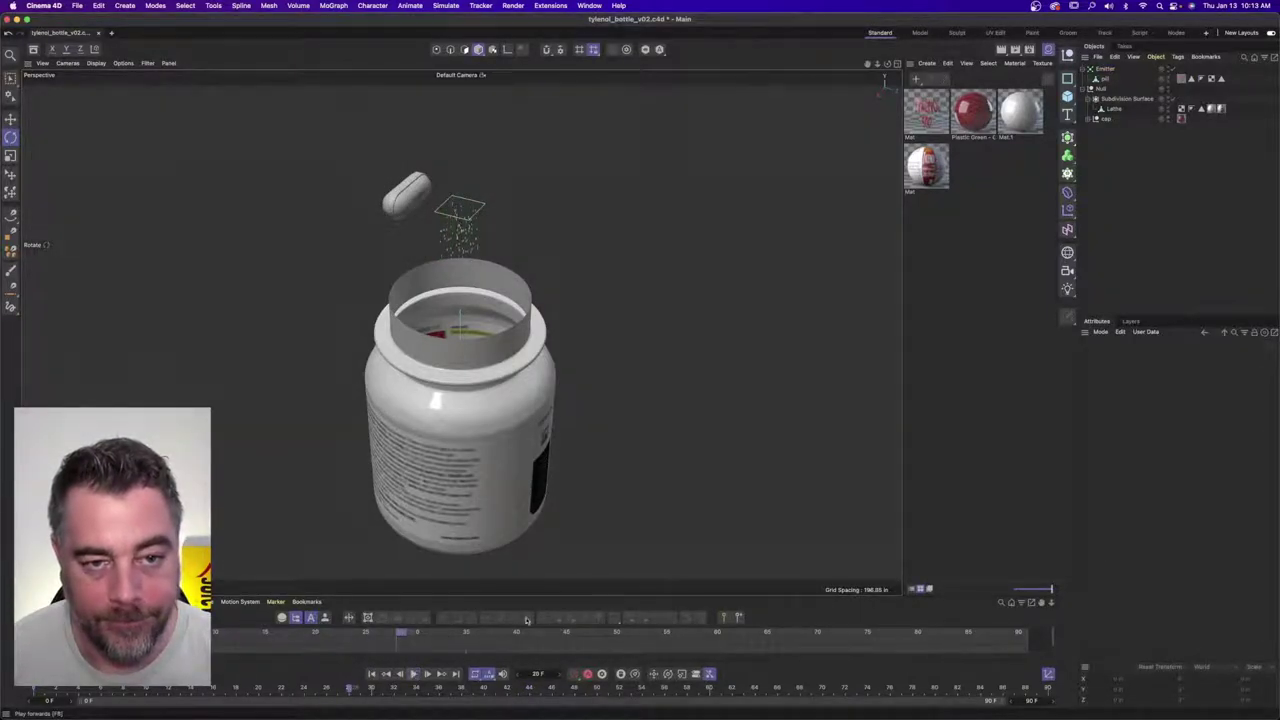
- Enable Show Objects on the emitter and play the animation to check the stream of pills
click(1104, 69)
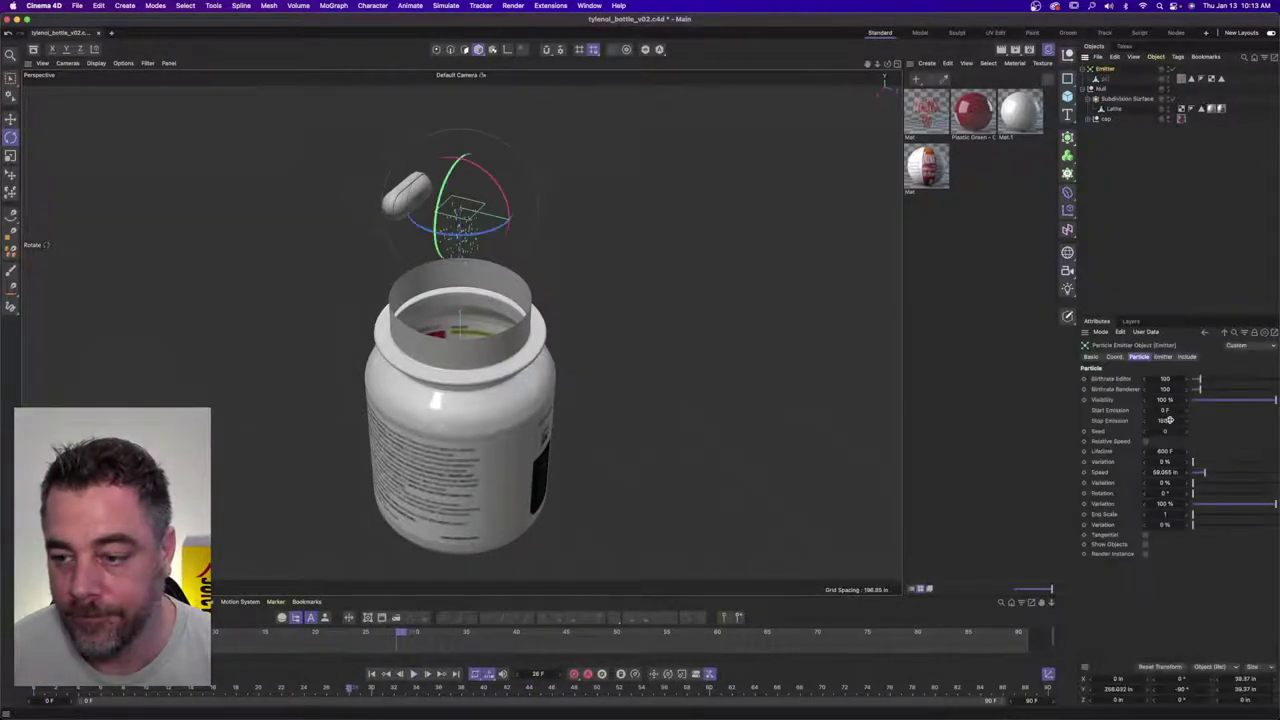
click(1145, 545)
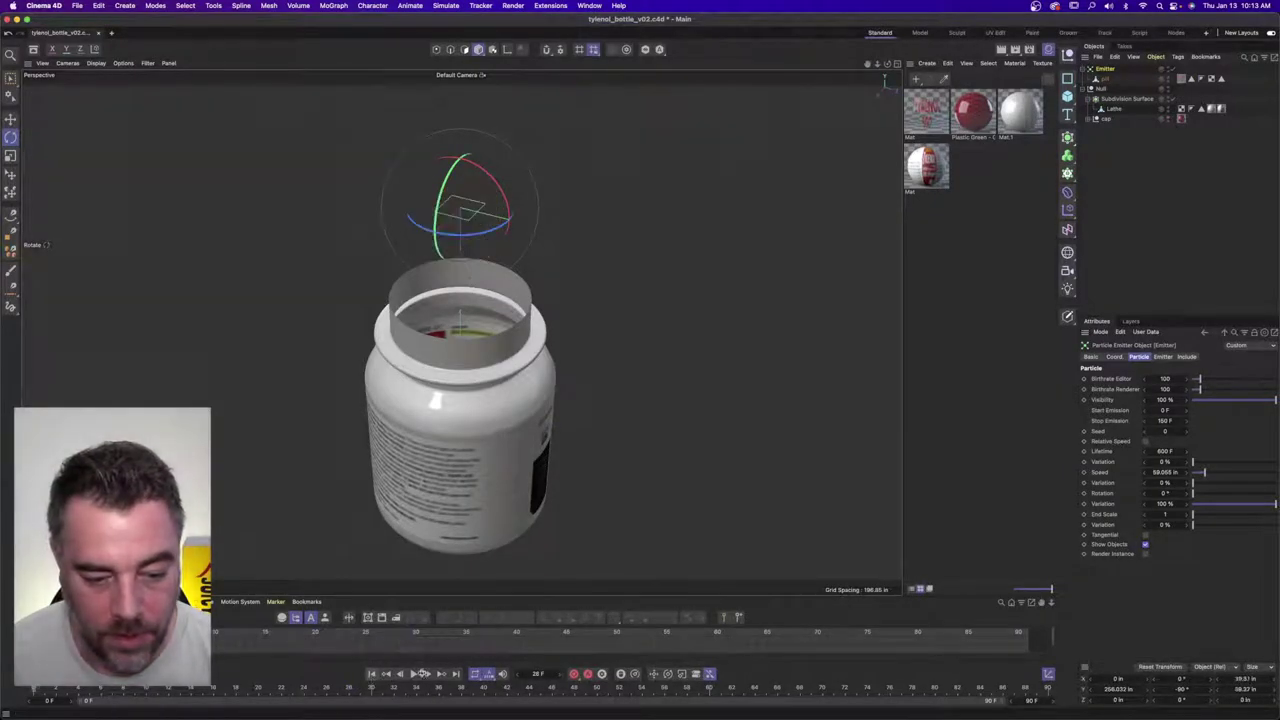
click(411, 674)
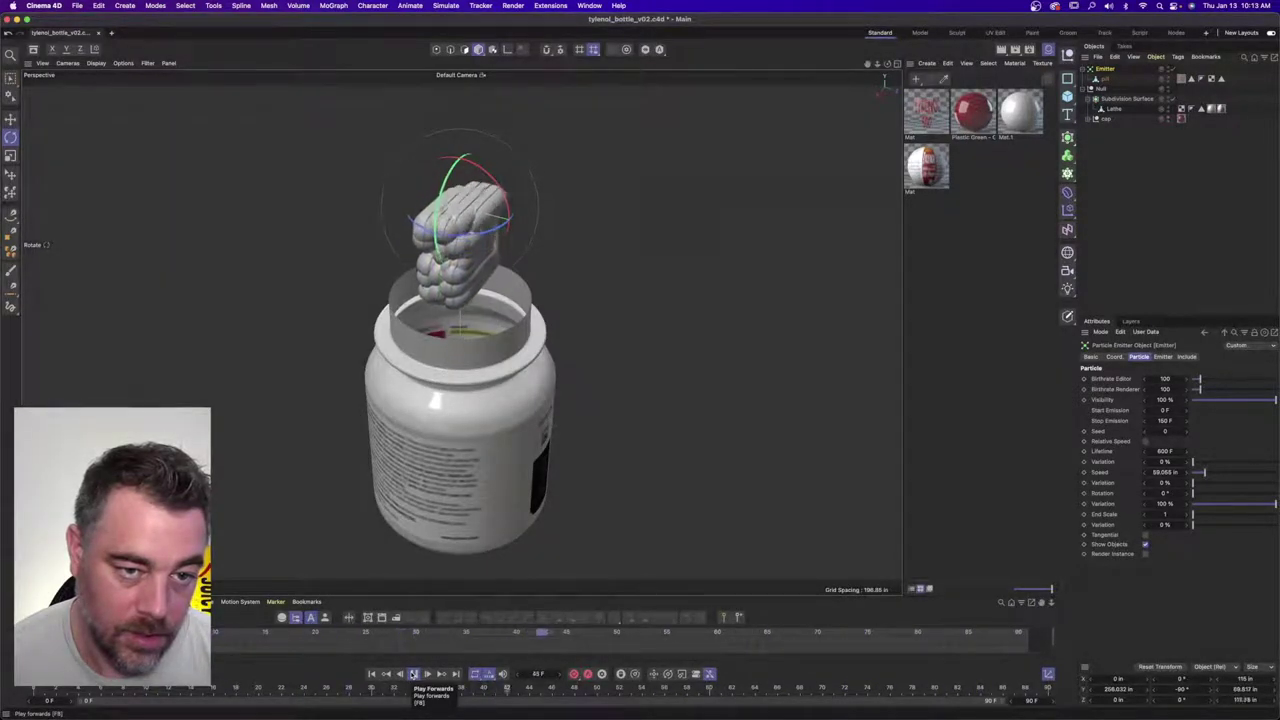
click(413, 674)
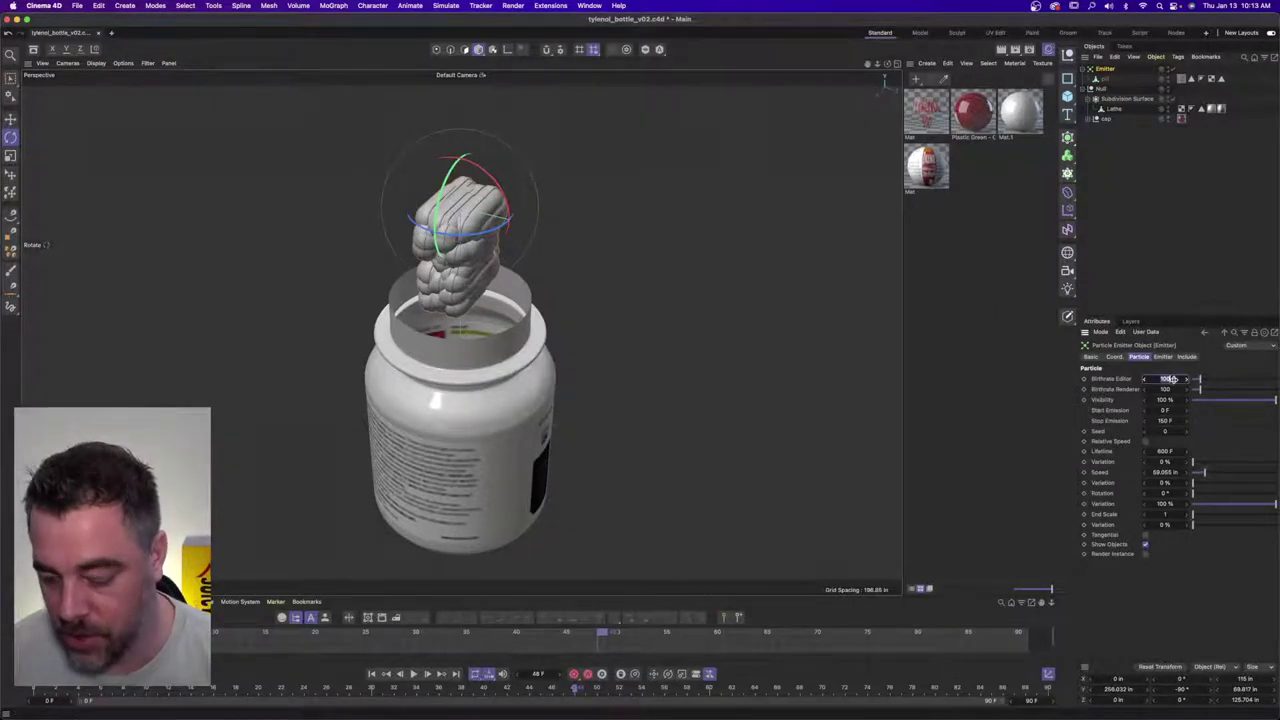
- Set the emitter's editor and renderer birthrates to 10 and replay the animation from the start
key(Tab)
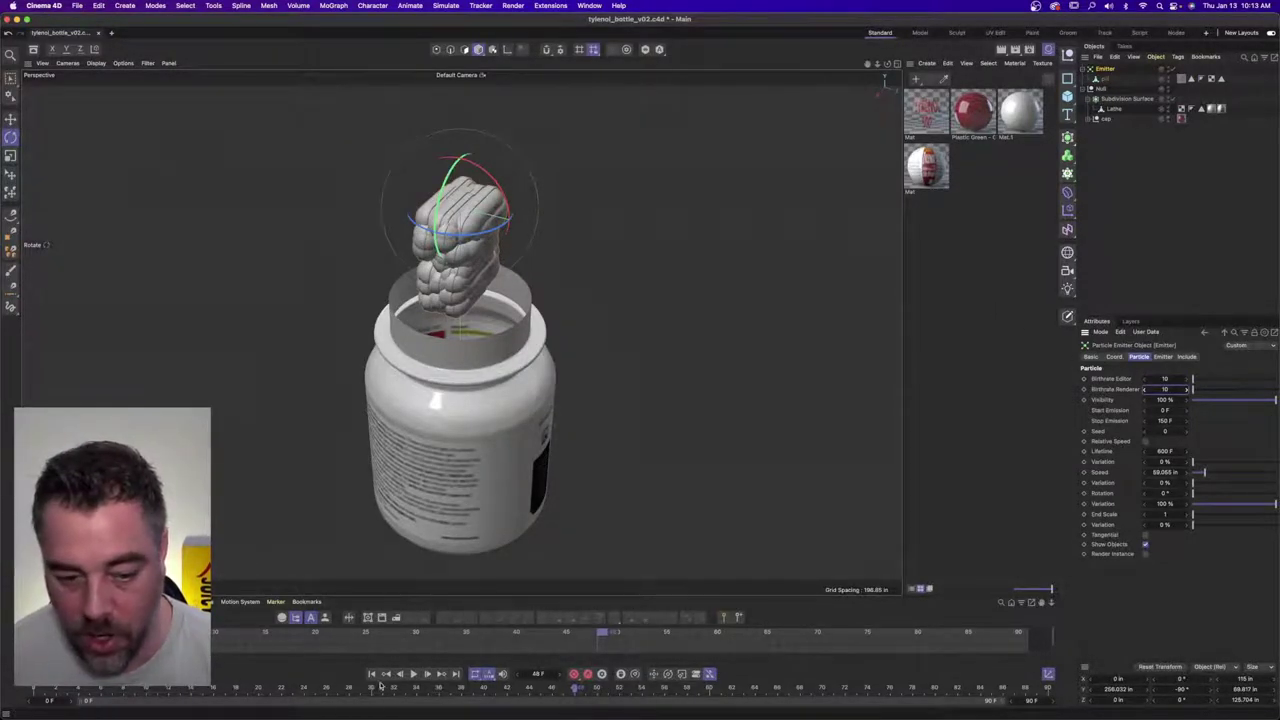
click(372, 675)
click(414, 675)
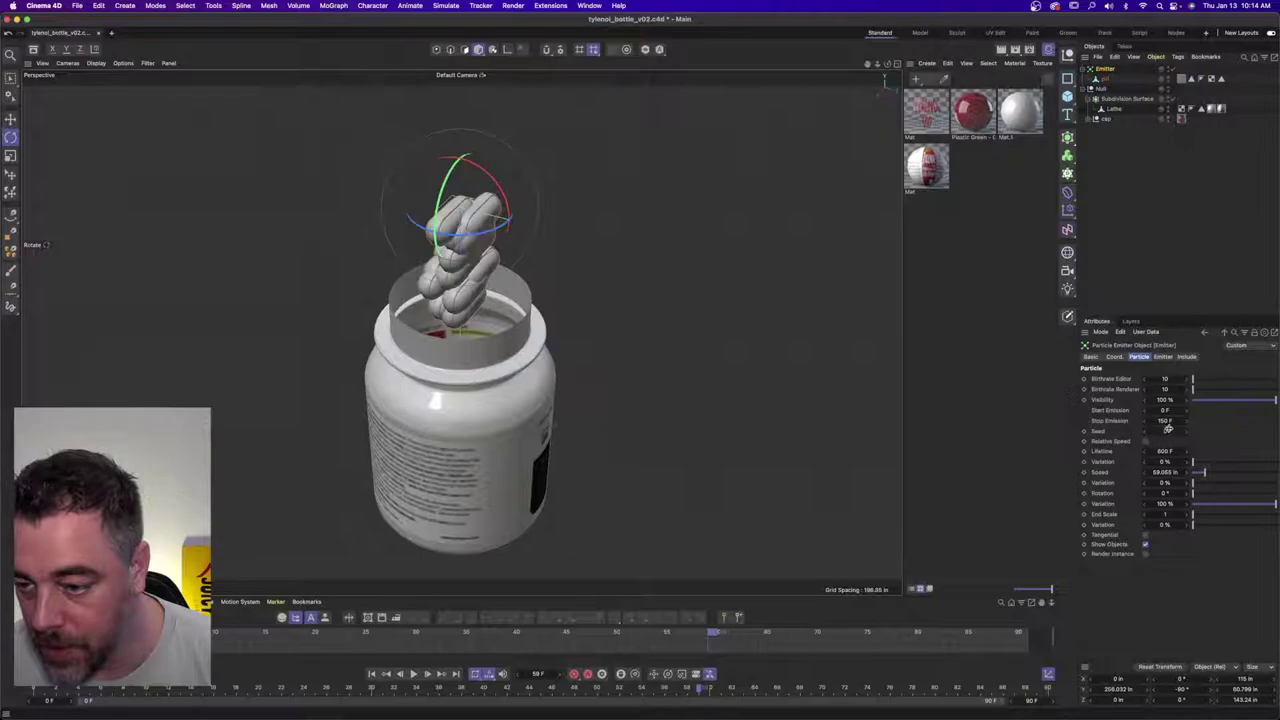
- Set the emitter's particle speed to 100 in and replay the animation from the first frame
click(372, 675)
click(414, 675)
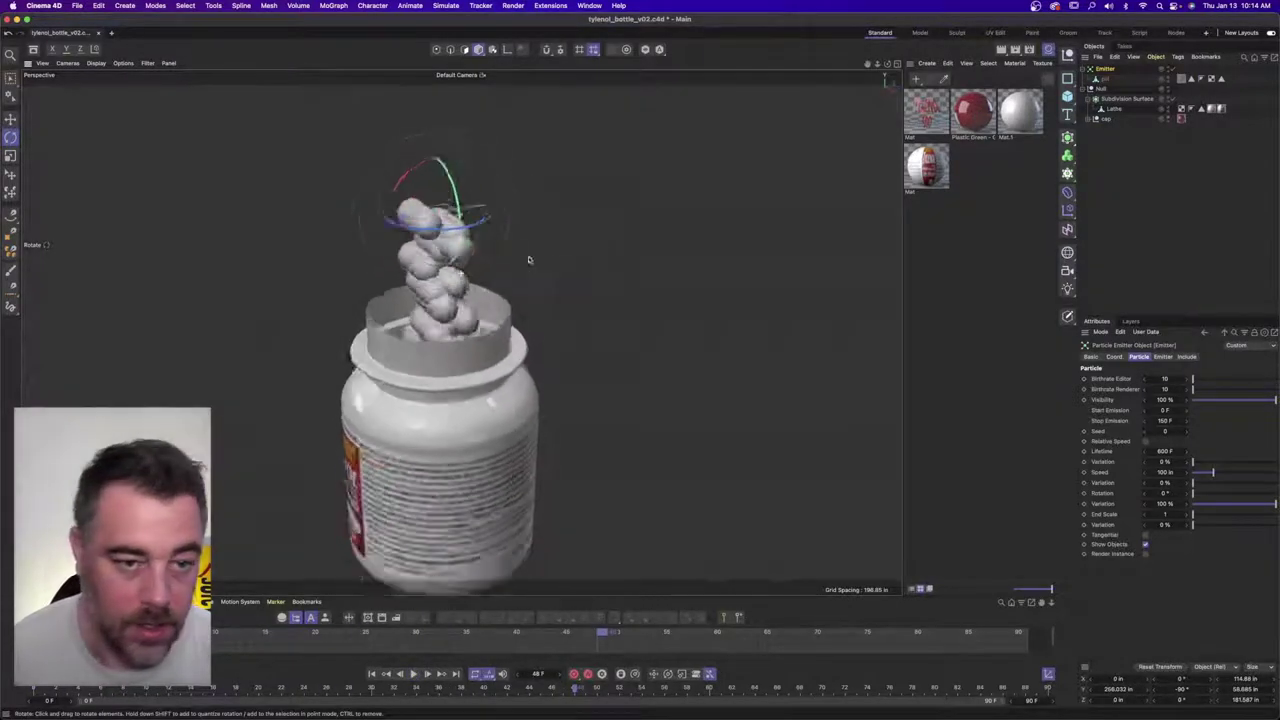
- Add a Rigid Body simulation tag to the pill object under the emitter
alt+drag(457, 277, 470, 335)
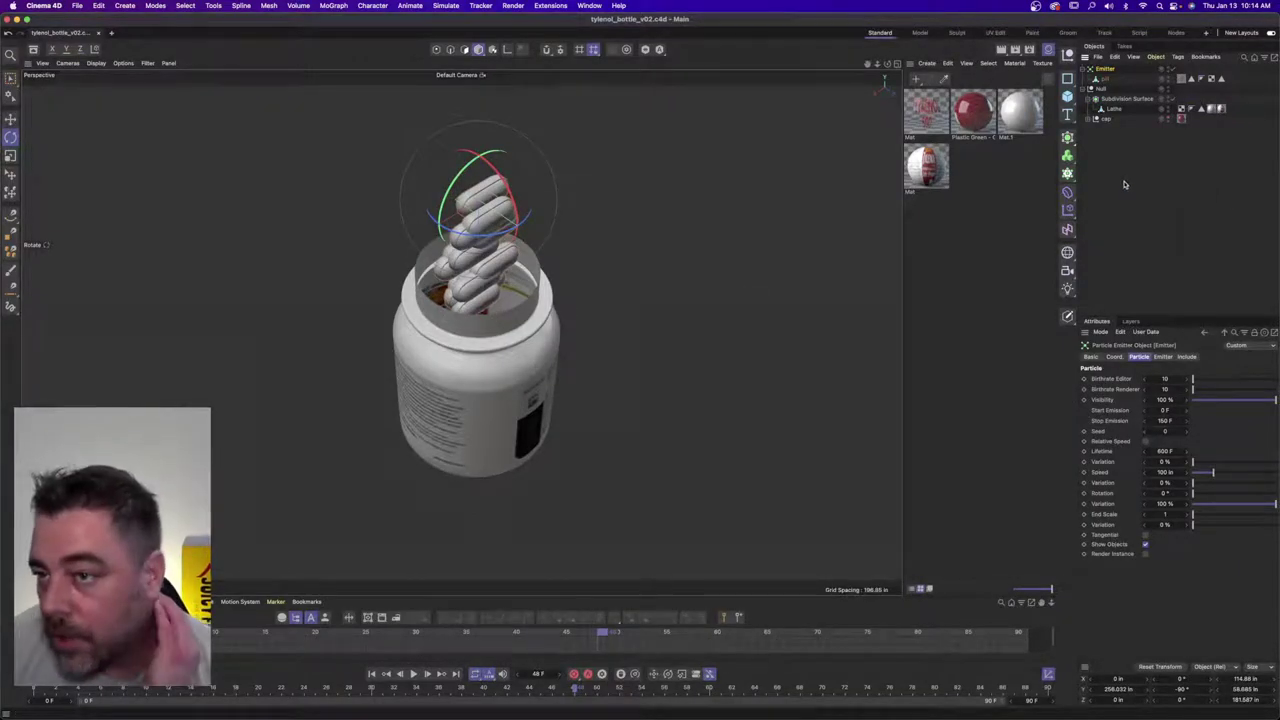
right_click(1104, 80)
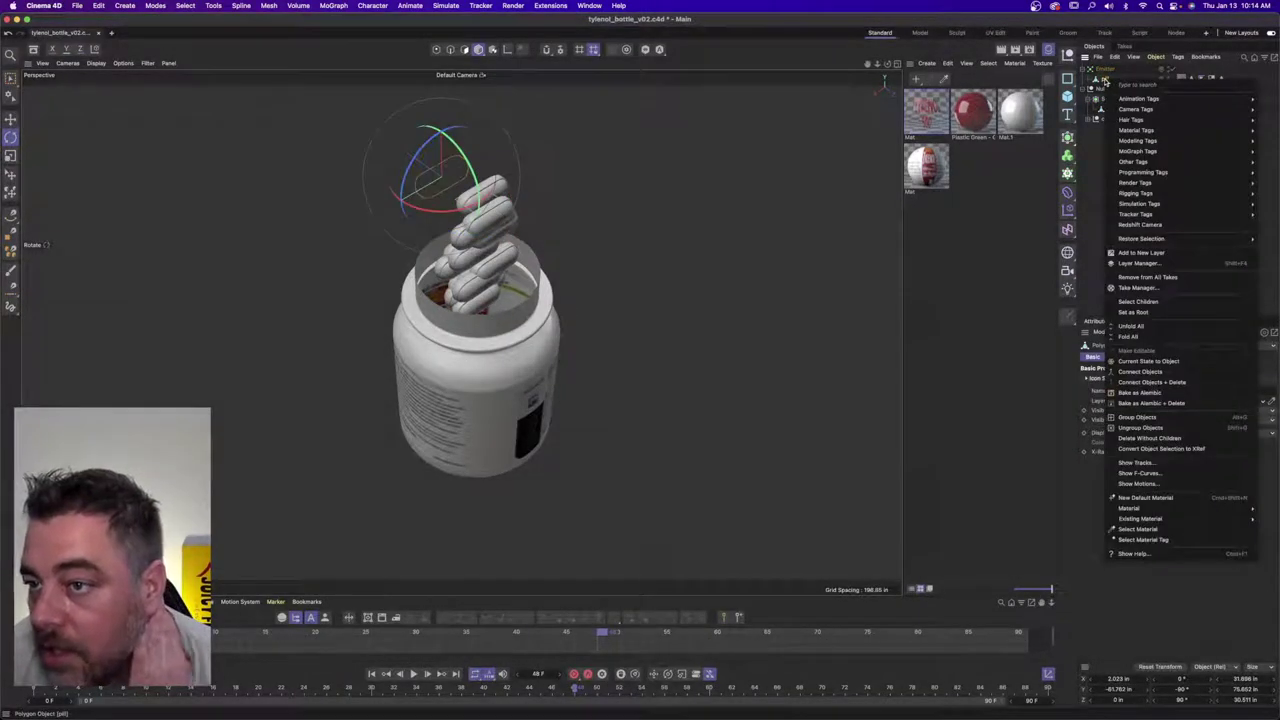
mouse_move(1163, 195)
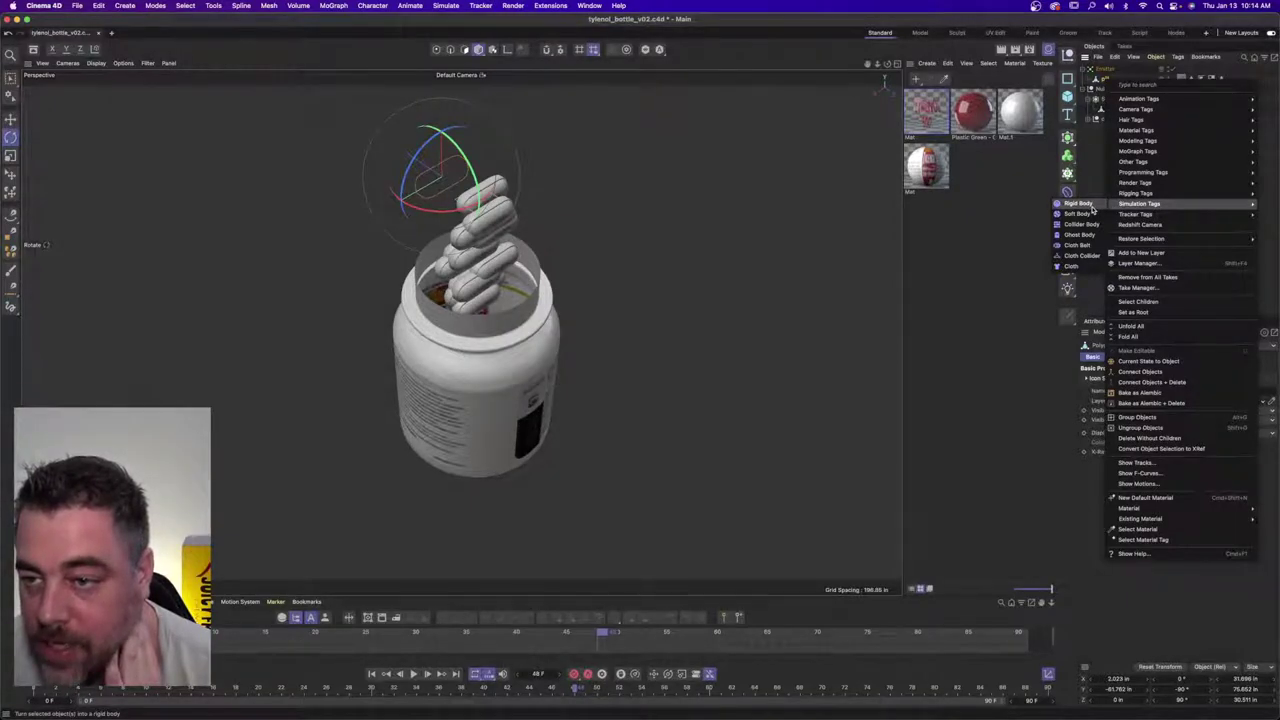
click(1093, 206)
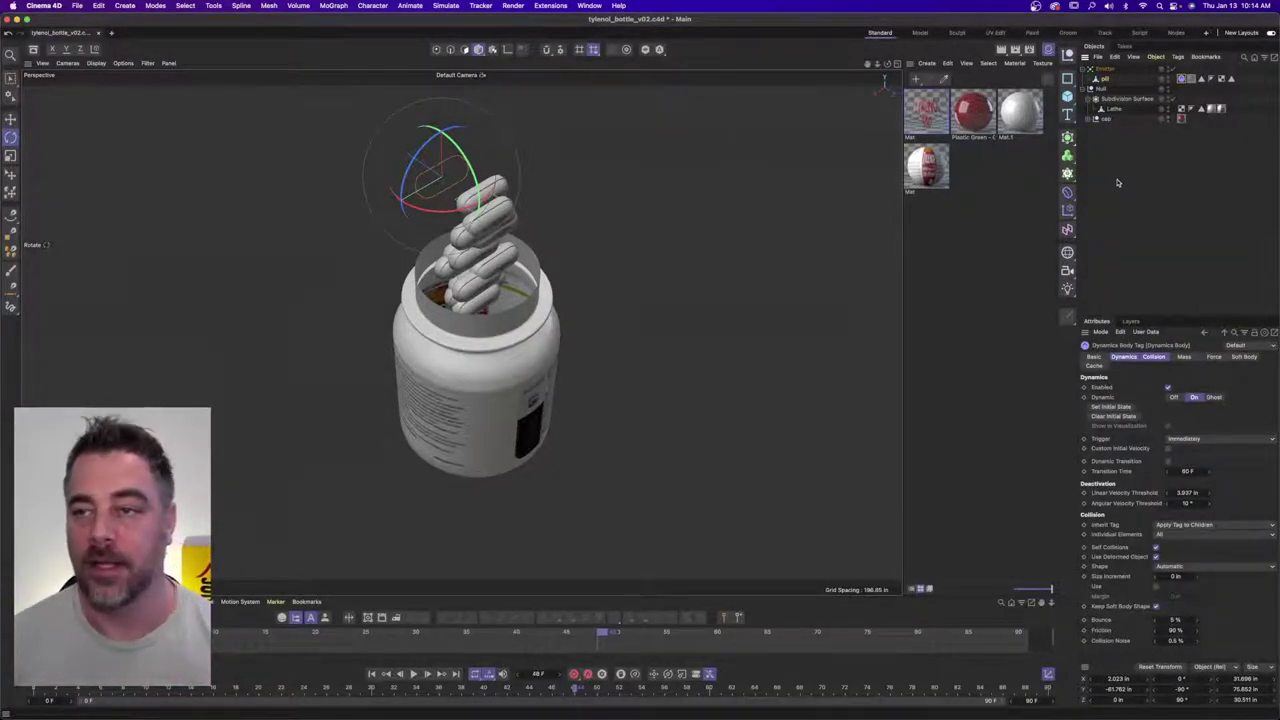
click(1116, 155)
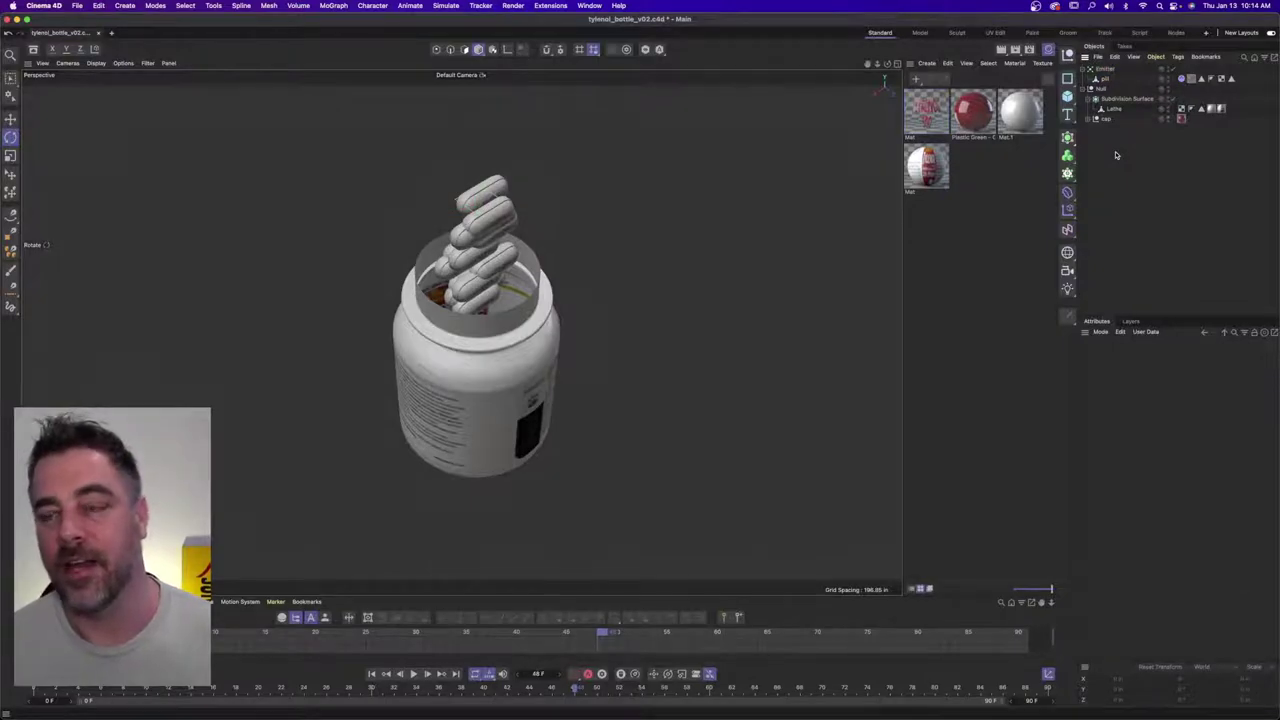
- Add a Collider Body simulation tag to the bottle's Lathe object
click(1114, 109)
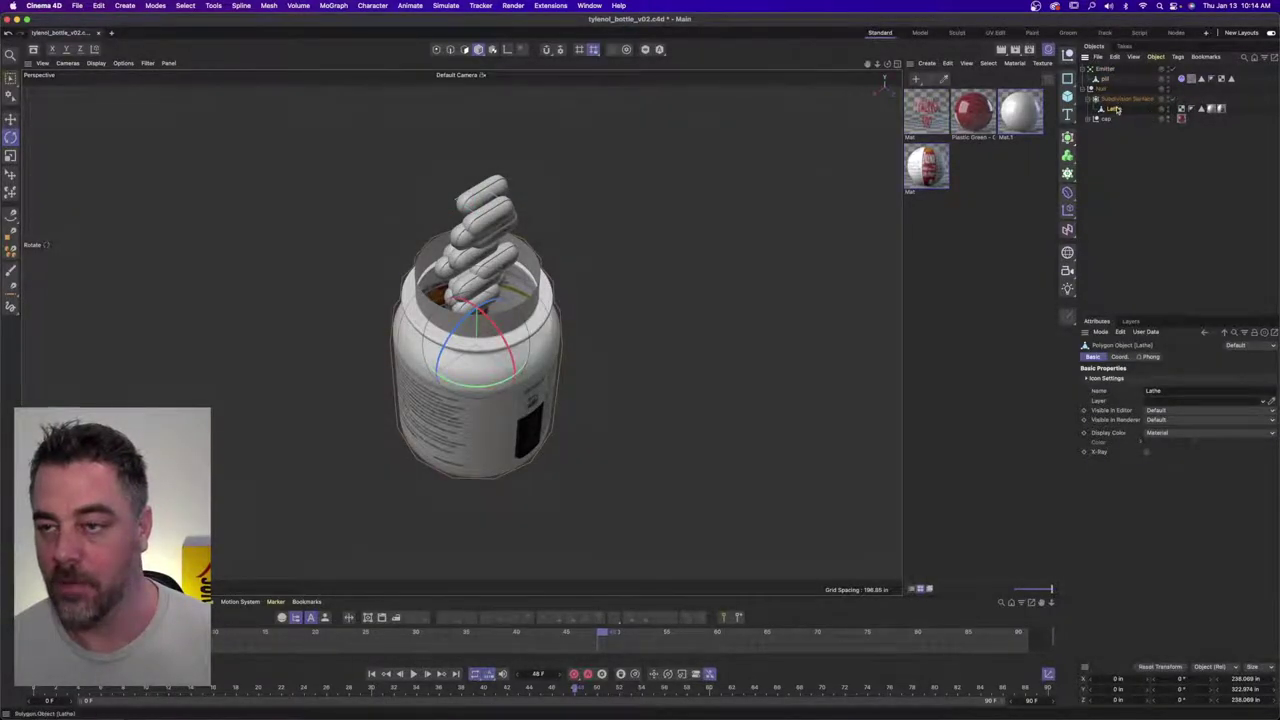
right_click(1116, 110)
mouse_move(1174, 234)
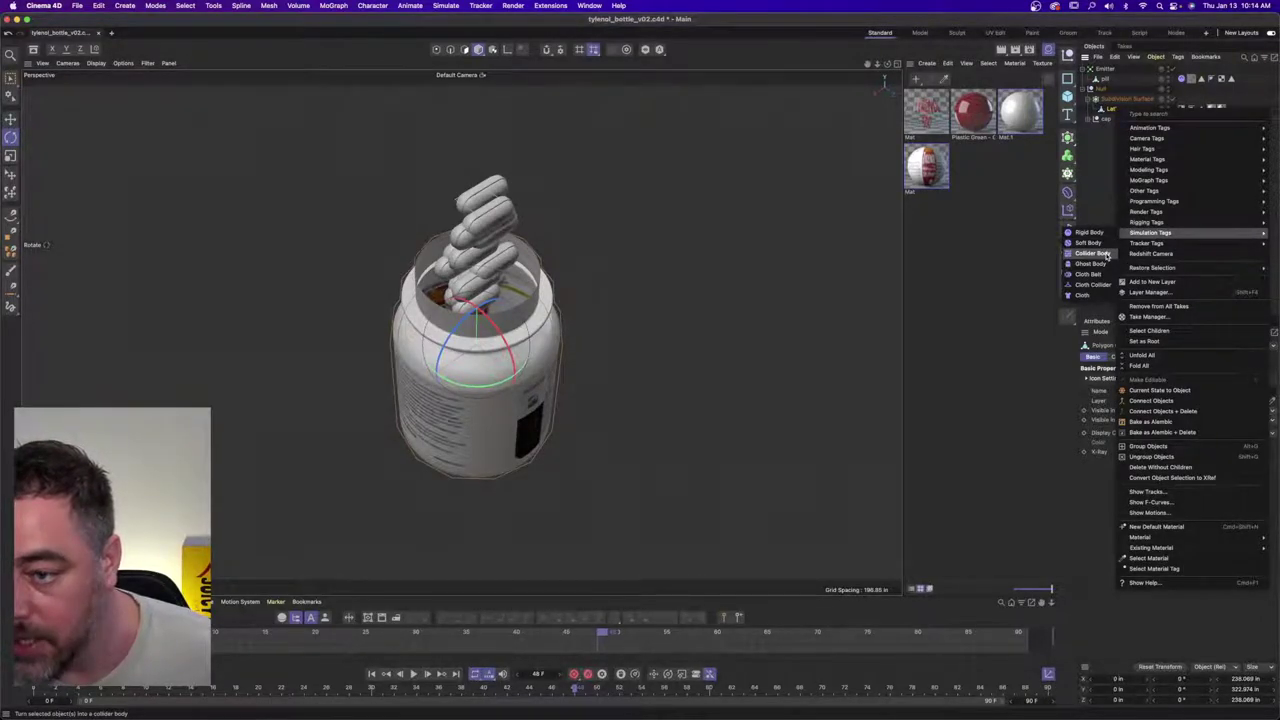
click(1106, 256)
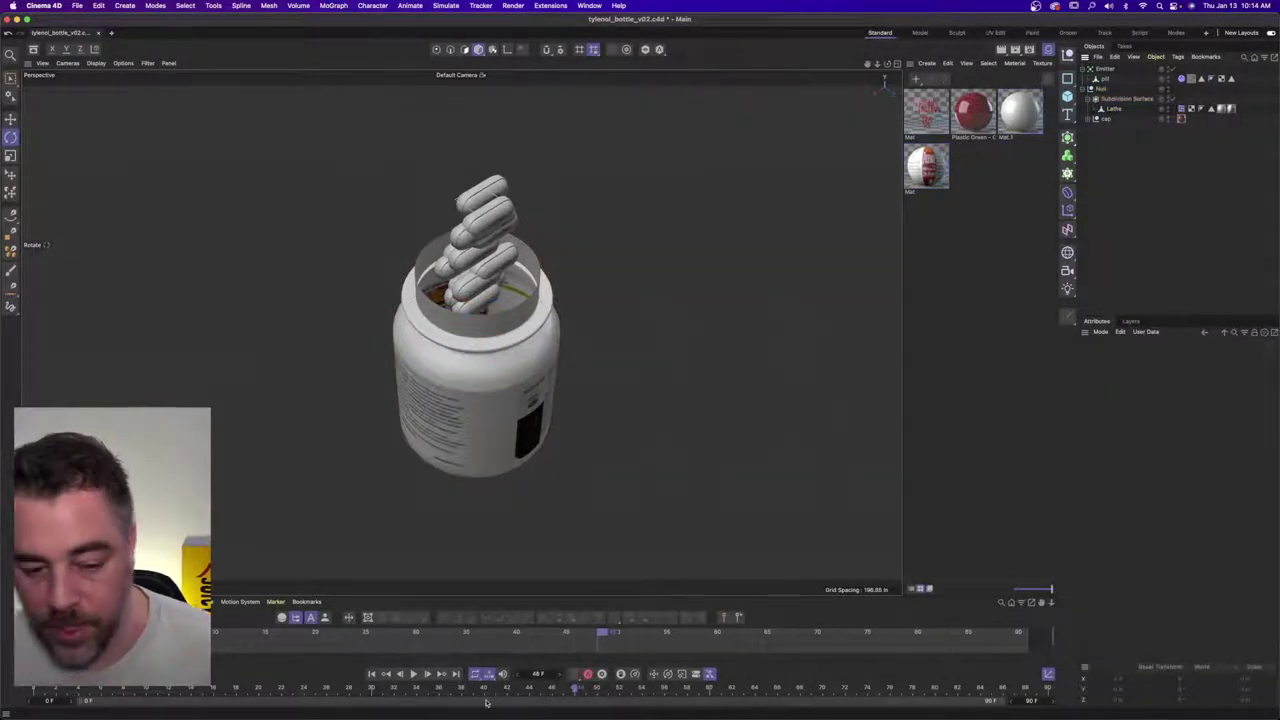
- Play the simulation from the first frame and check from several angles how the pills collide with the bottle
click(371, 674)
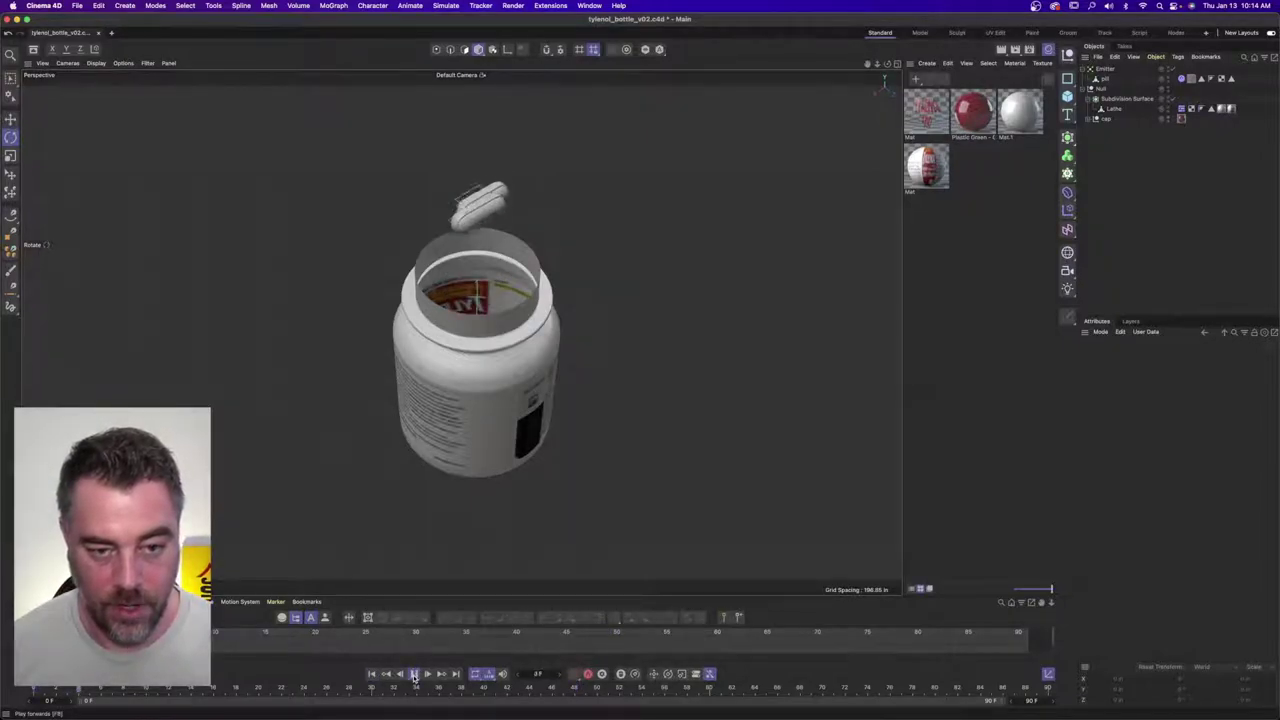
click(414, 675)
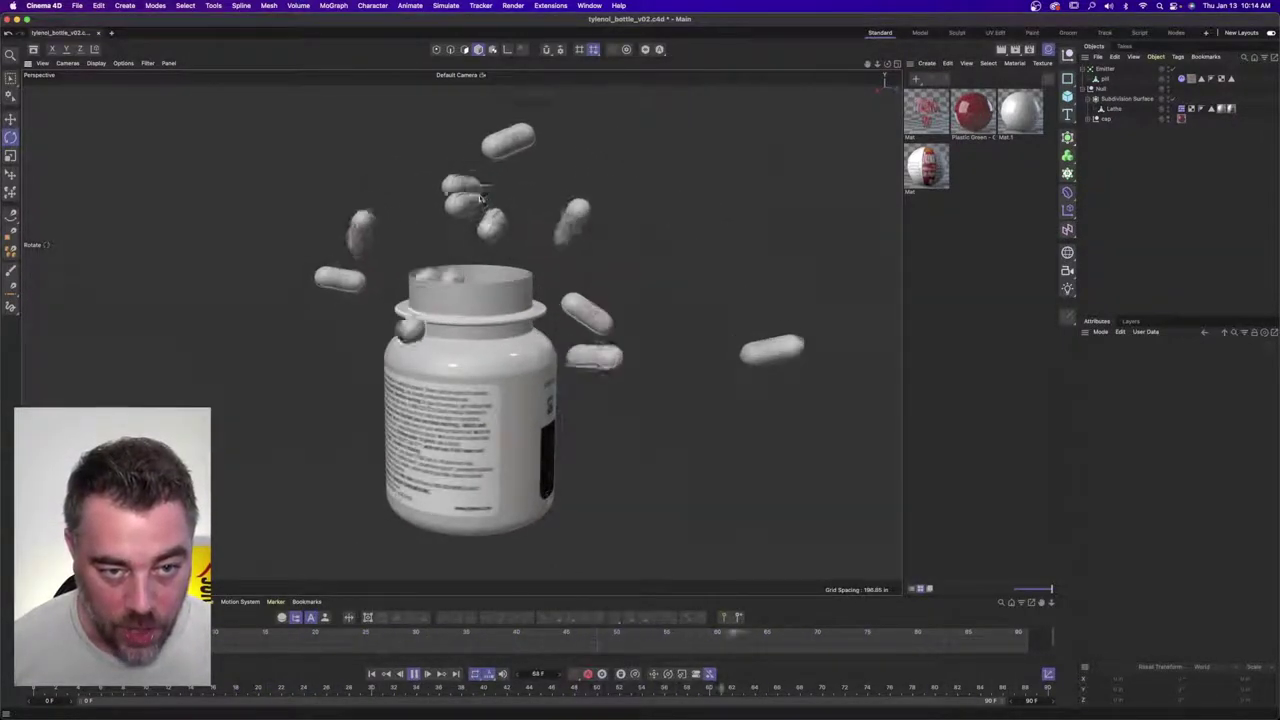
alt+drag(505, 229, 466, 342)
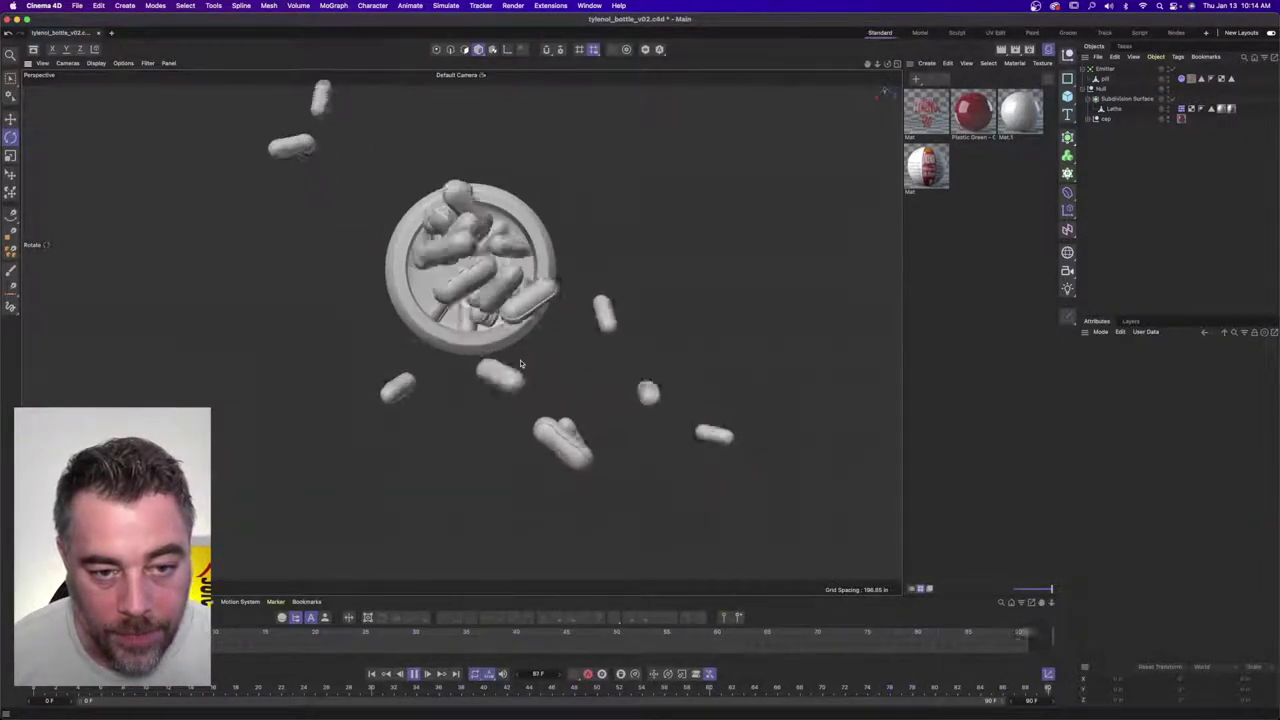
alt+drag(528, 345, 520, 262)
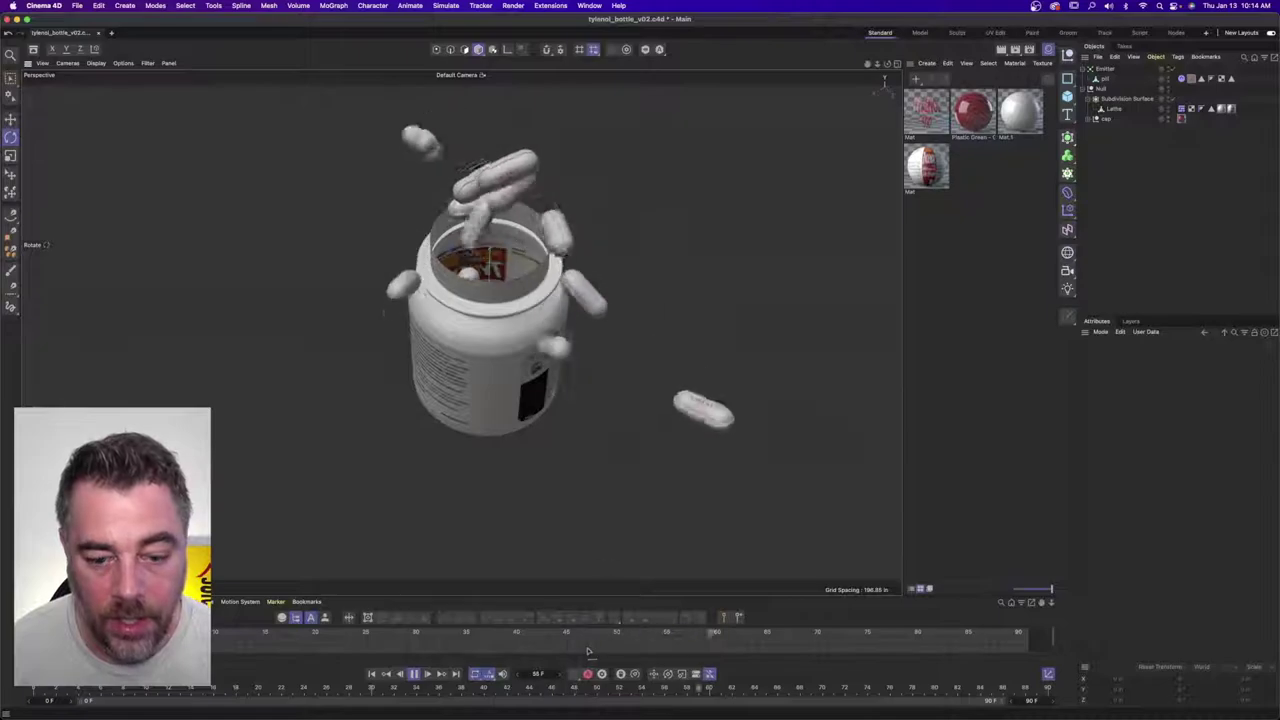
click(414, 674)
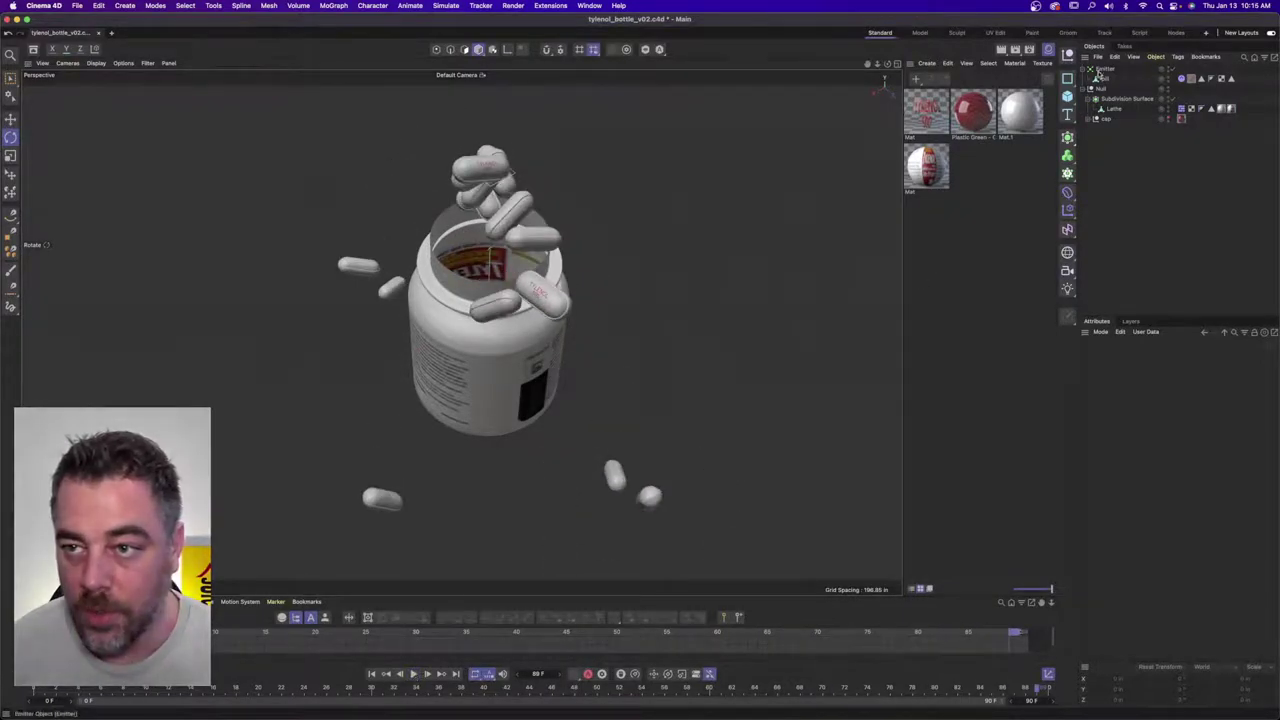
- Lower the emitter into the bottle's neck, to a Y position of about 127 in
click(1100, 69)
key(e)
alt+drag(366, 243, 405, 180)
drag(453, 214, 420, 400)
- Replay the simulation from the first frame and inspect the pills inside the bottle from above and from the side
click(370, 674)
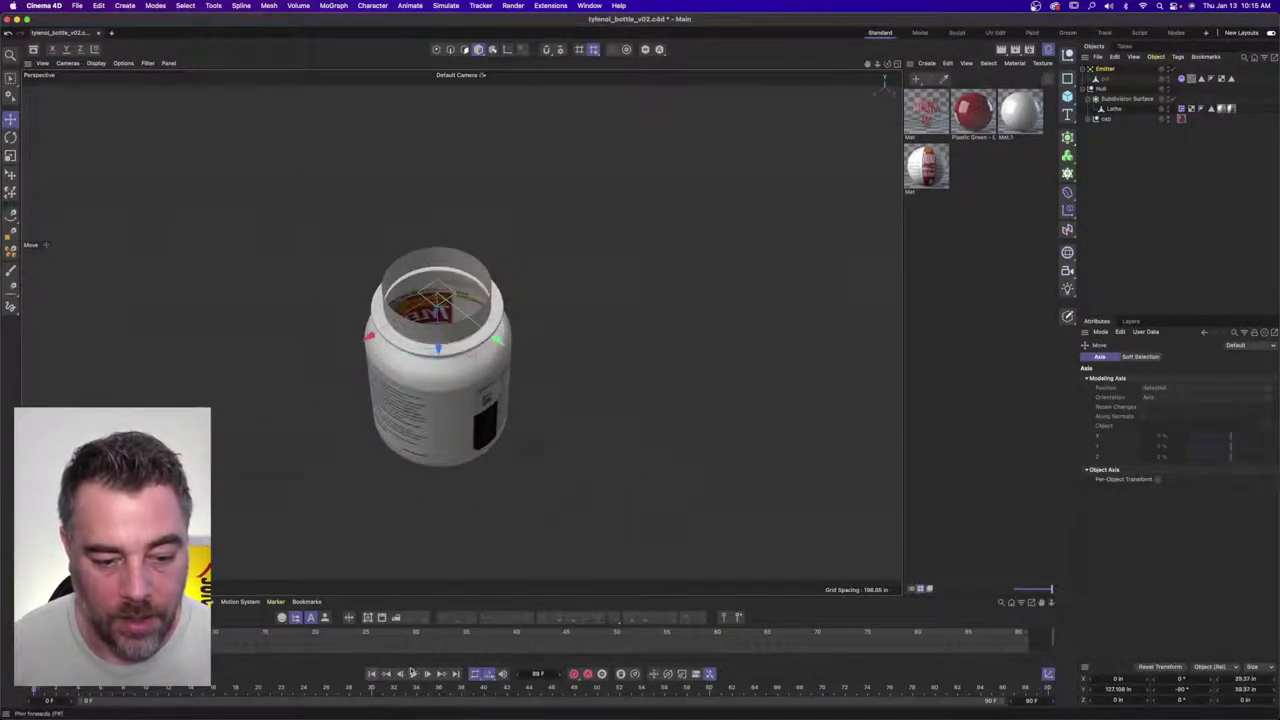
click(413, 674)
alt+right_drag(480, 329, 560, 329)
alt+drag(462, 287, 469, 329)
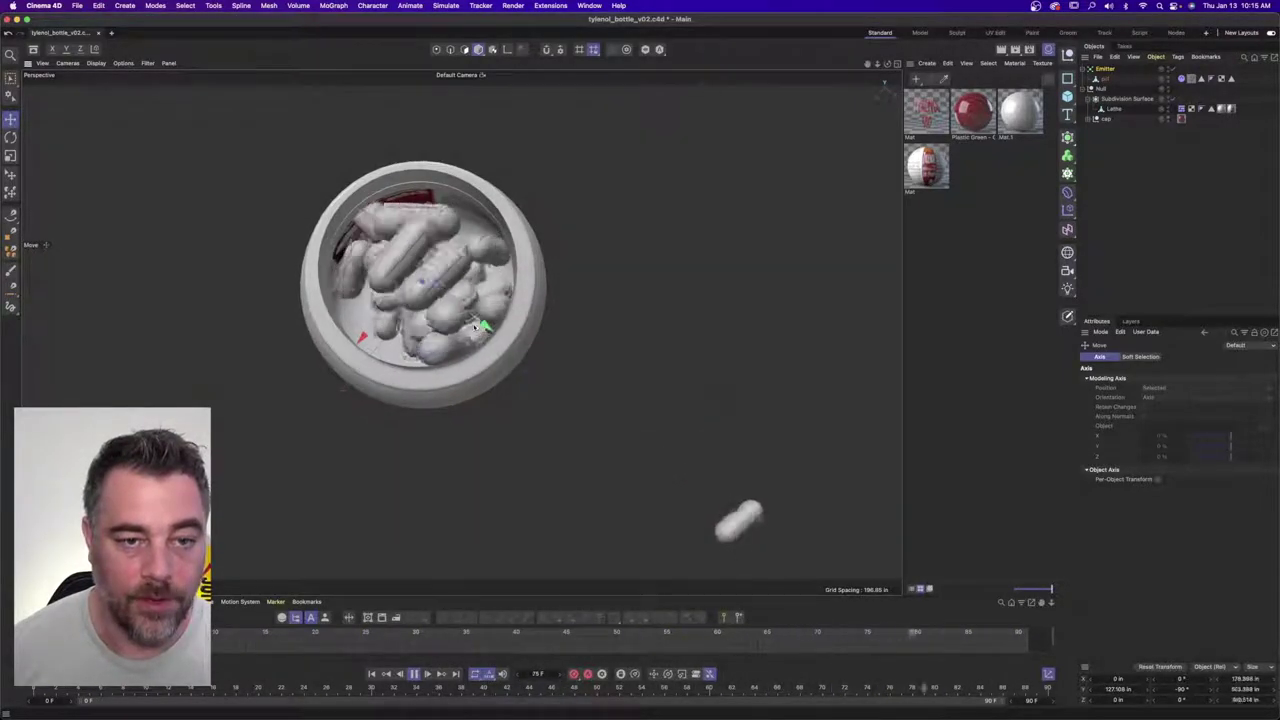
alt+drag(476, 326, 409, 347)
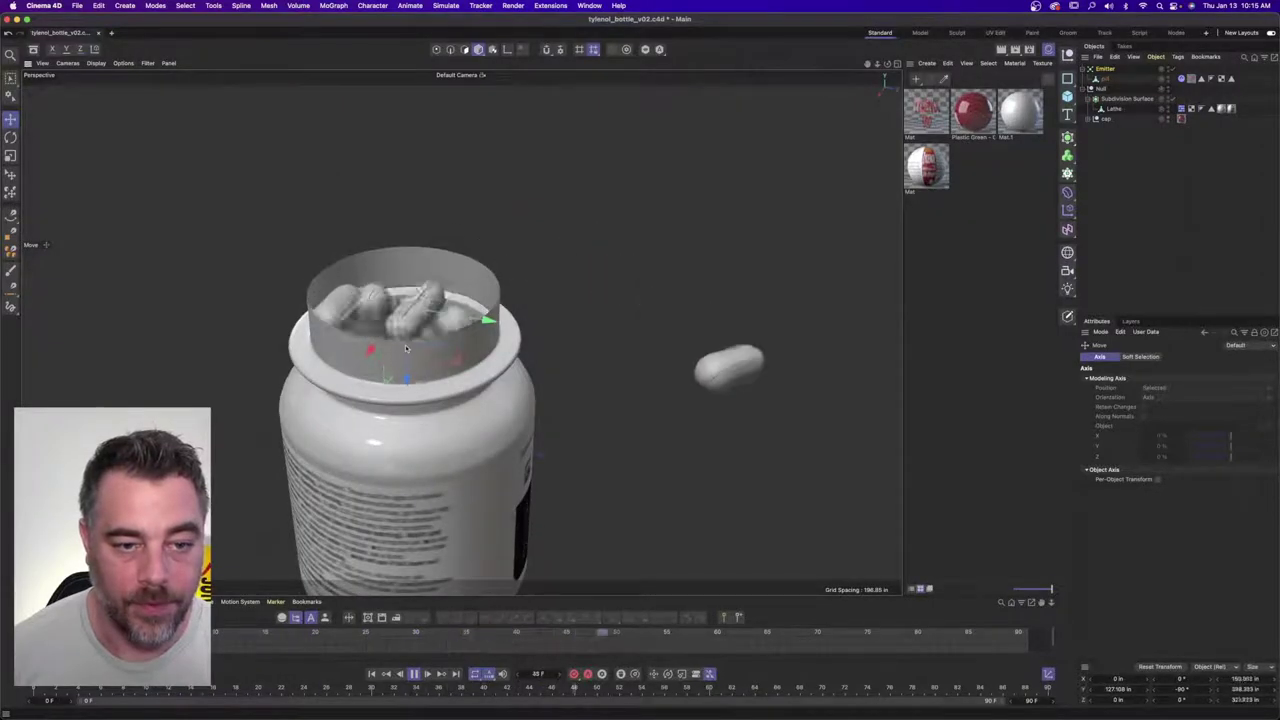
- Lower the emitter further into the bottle, to a Y position of about 104 in, and stop the playback
alt+drag(426, 282, 418, 310)
scroll(464, 396, down, 2)
scroll(432, 400, down, 2)
alt+middle_drag(428, 399, 477, 248)
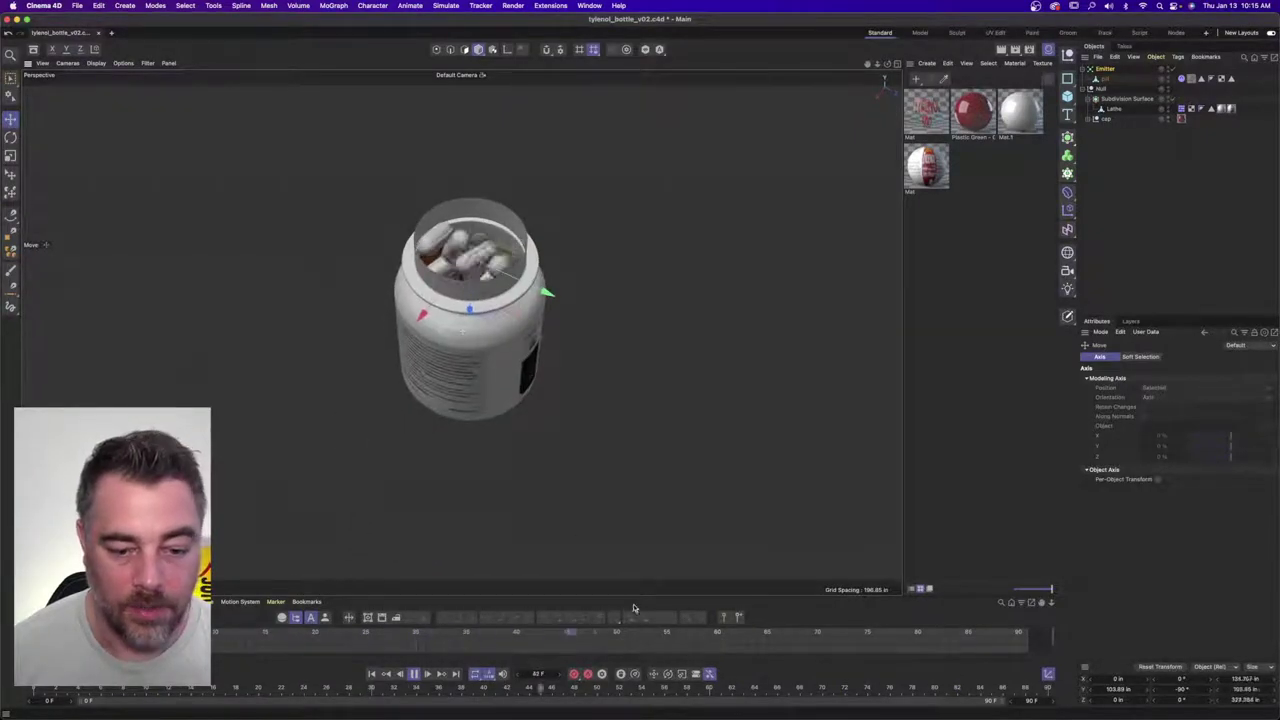
click(414, 674)
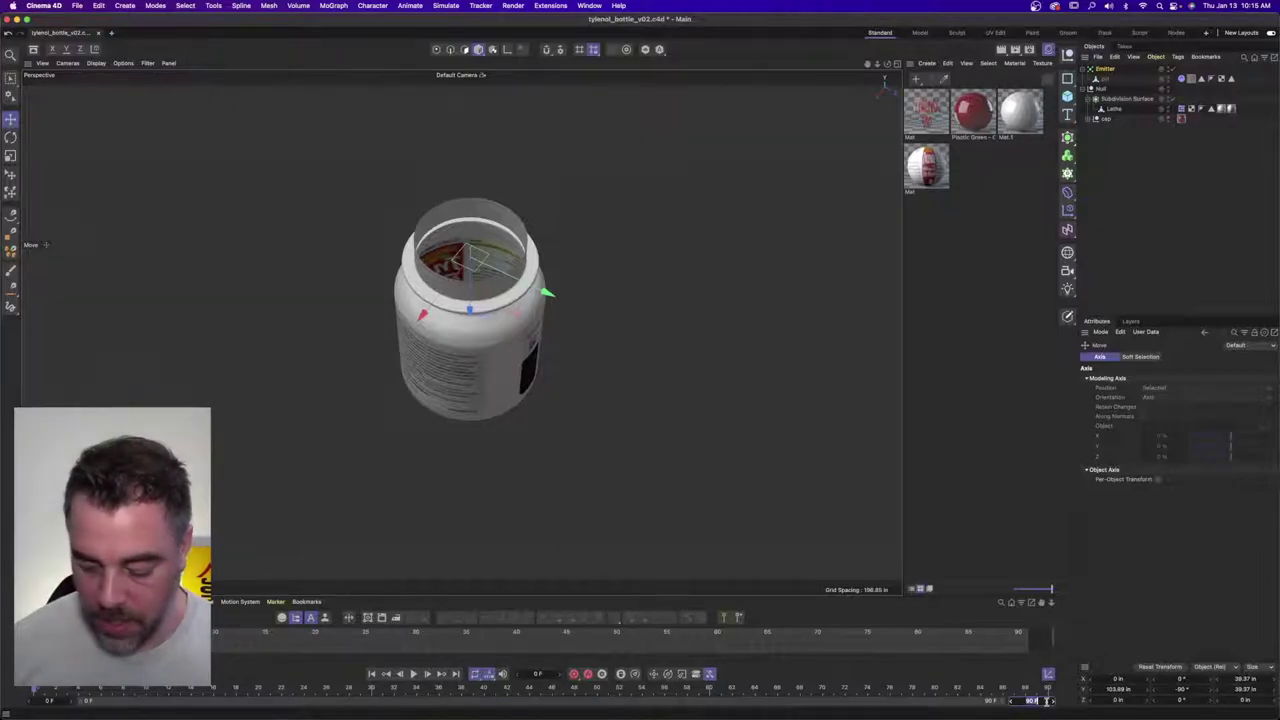
- Extend the timeline's end frame to 1000 F
key(Return)
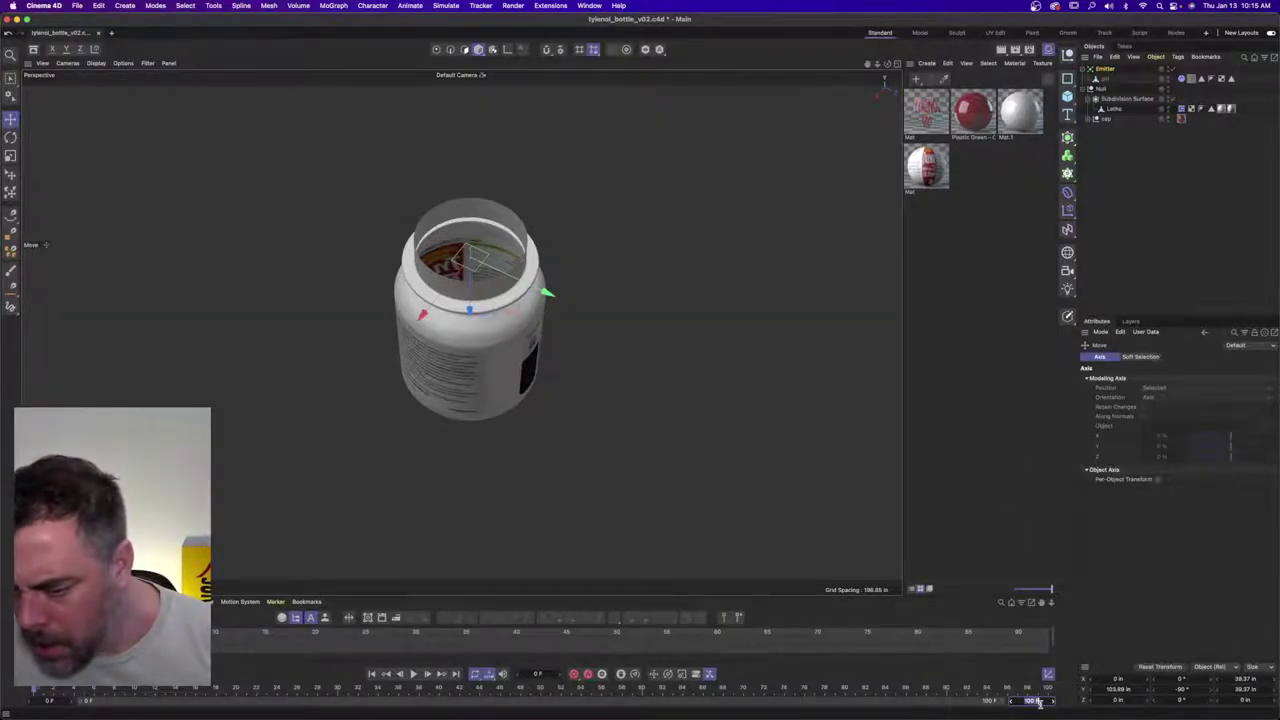
text(0)
key(Return)
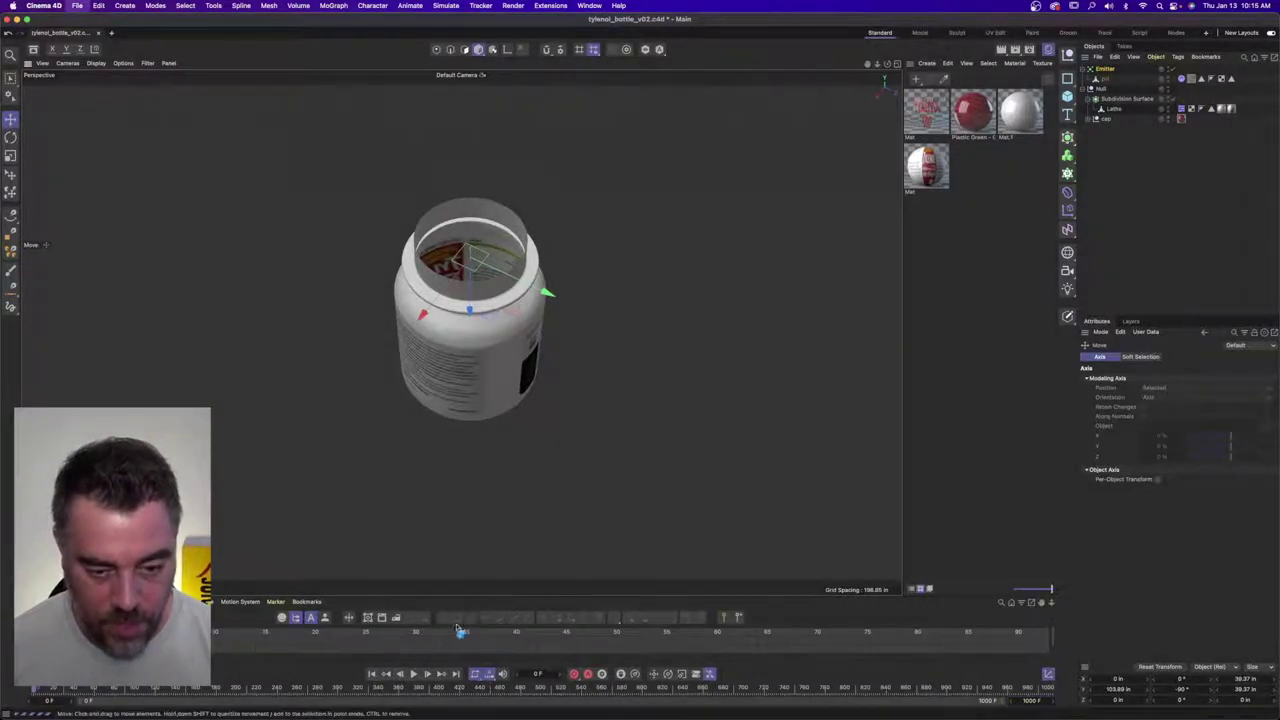
- Play the longer simulation, look into the bottle's mouth to judge the fill level, and stop the playback
click(413, 674)
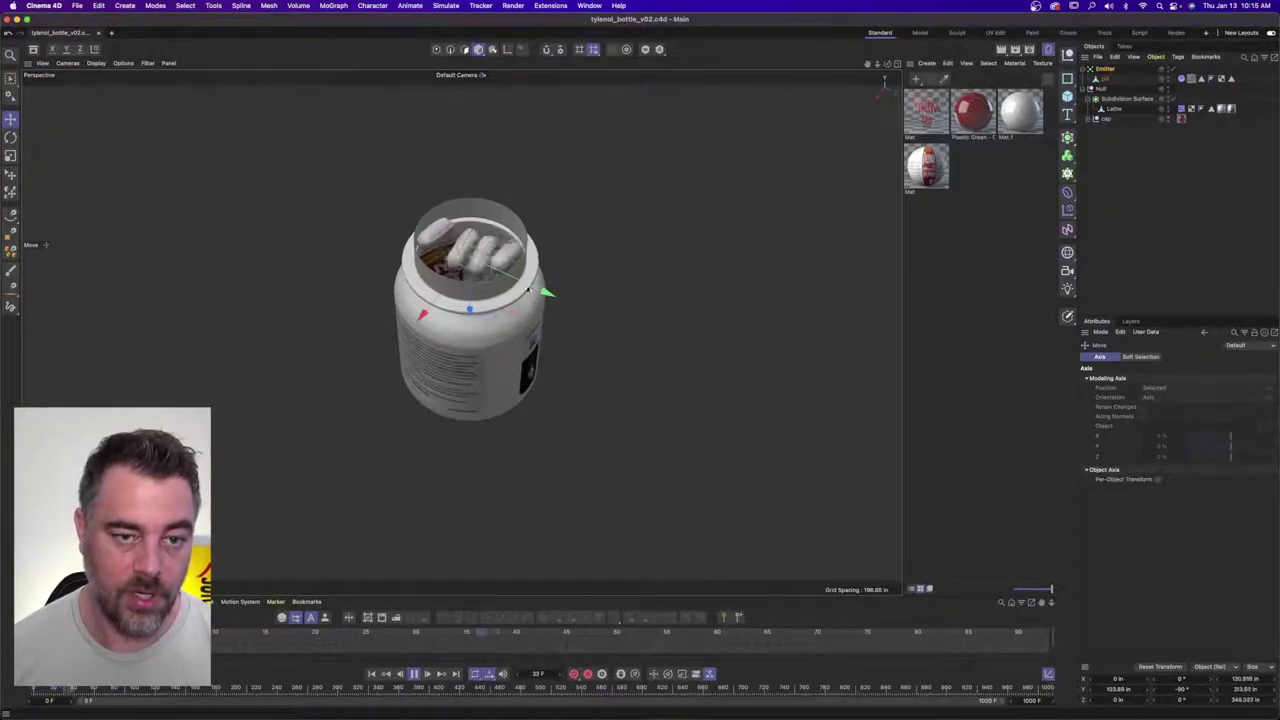
alt+drag(543, 298, 472, 335)
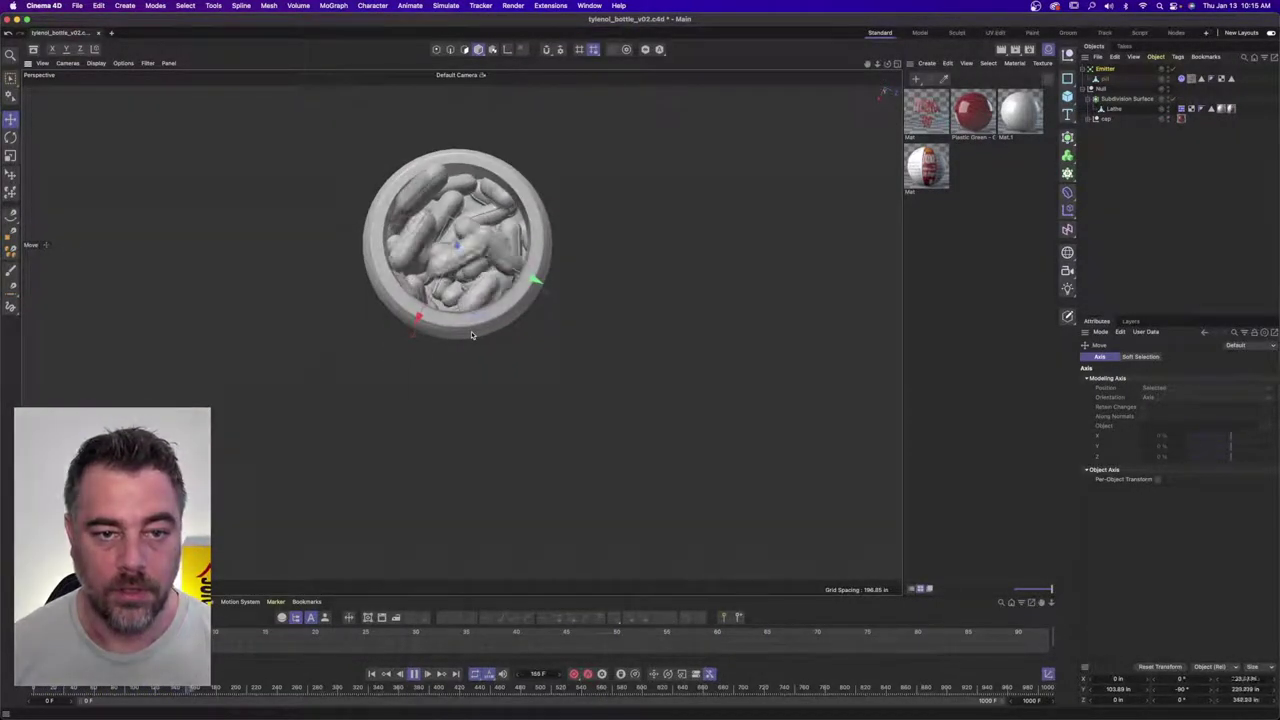
alt+drag(503, 334, 522, 370)
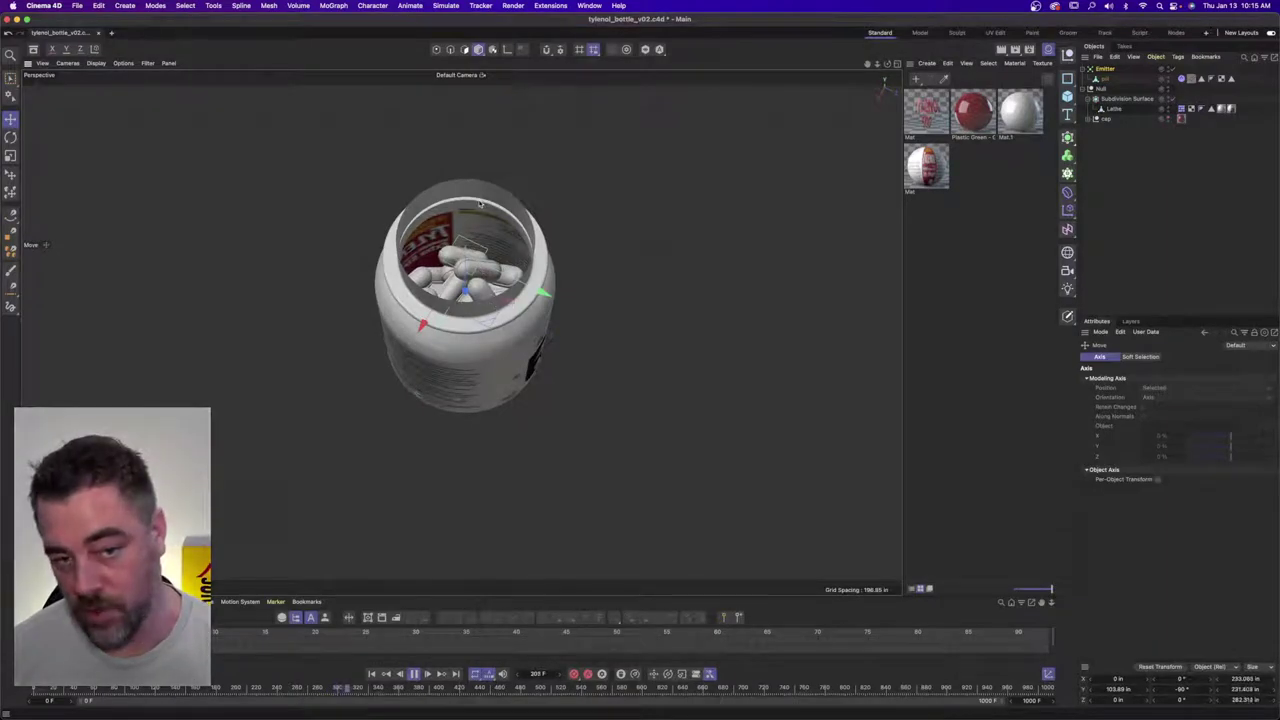
click(420, 674)
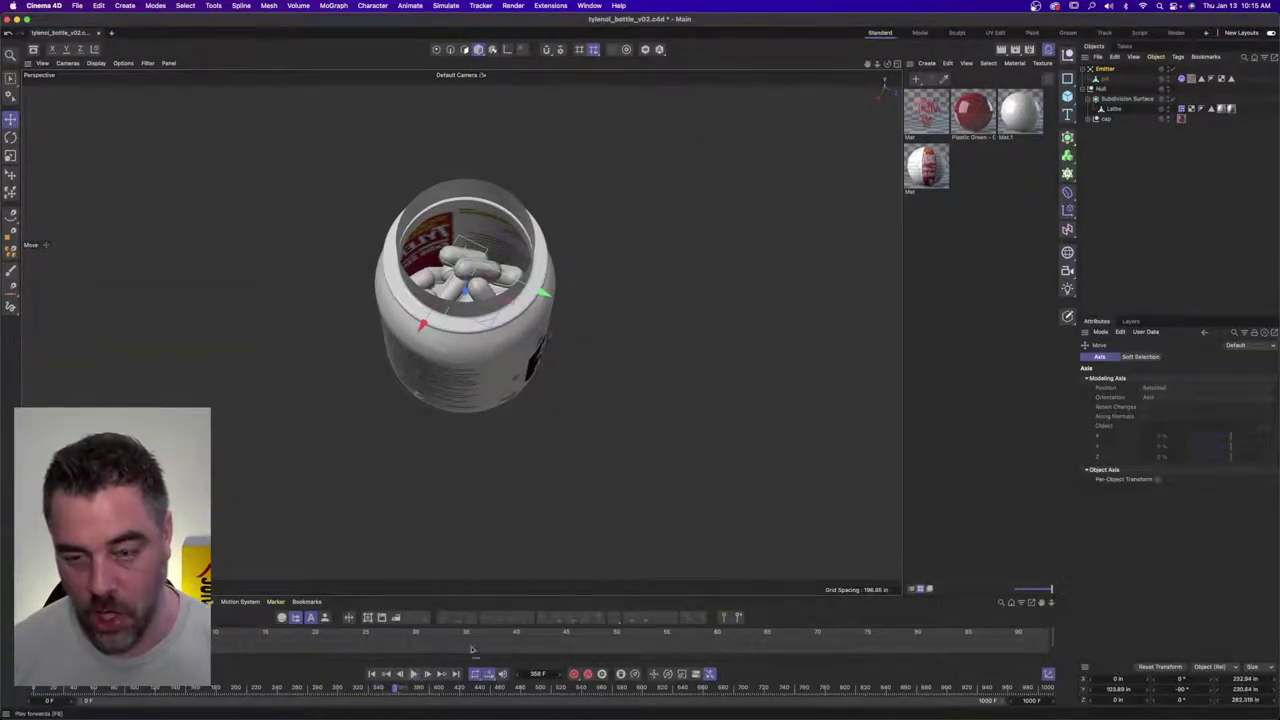
- Set the emitter's Stop Emission to 500 F
click(1105, 69)
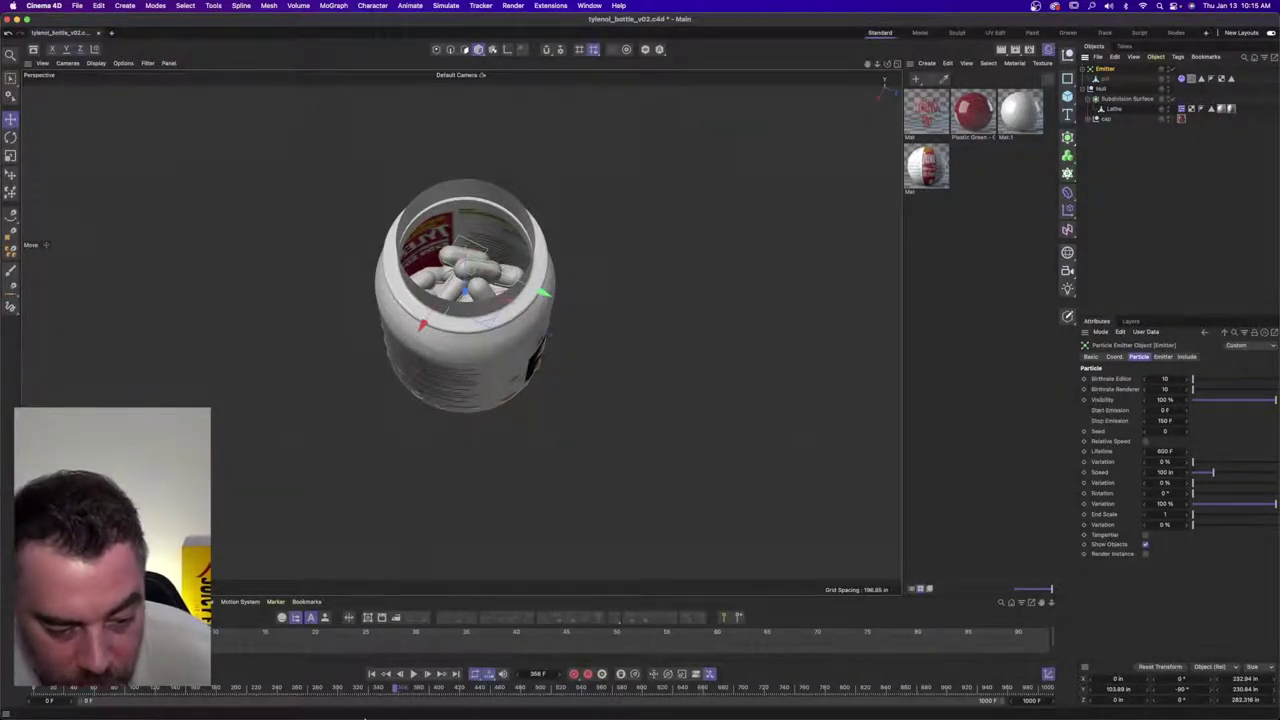
click(1168, 420)
text(500)
key(Return)
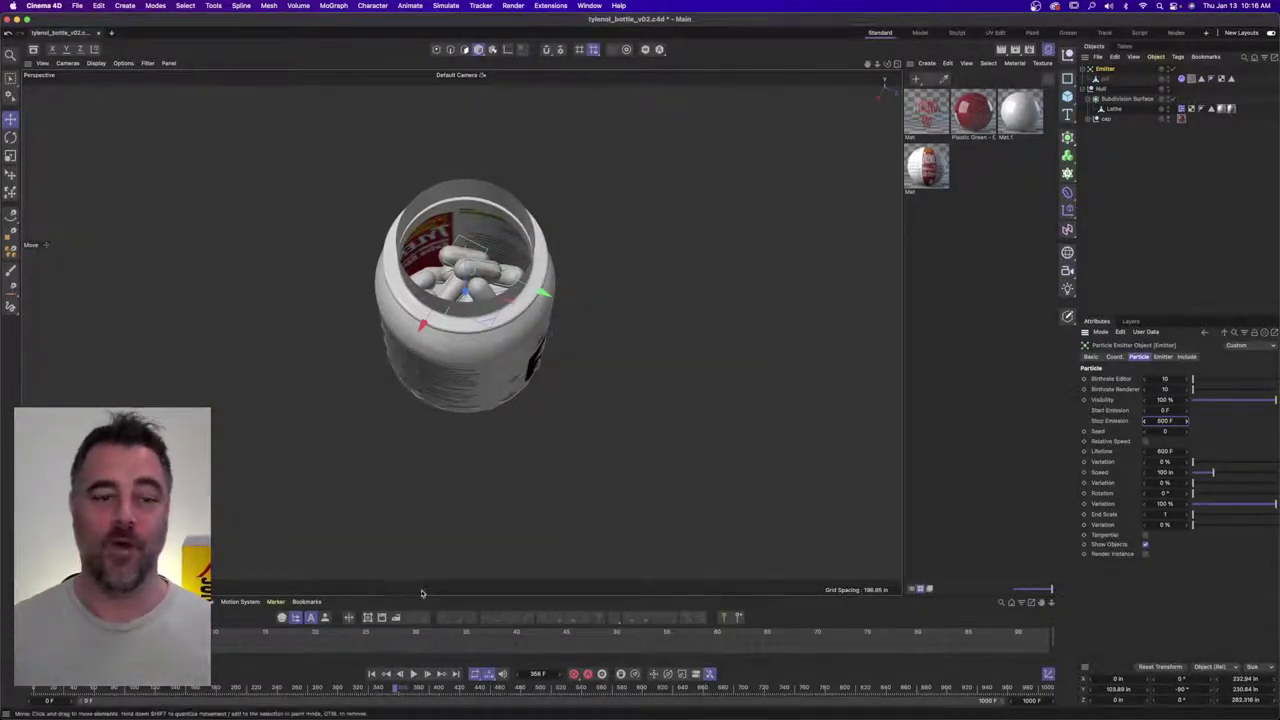
- Replay the simulation from the first frame, watch the bottle fill from several angles, and stop the playback
click(371, 673)
click(413, 675)
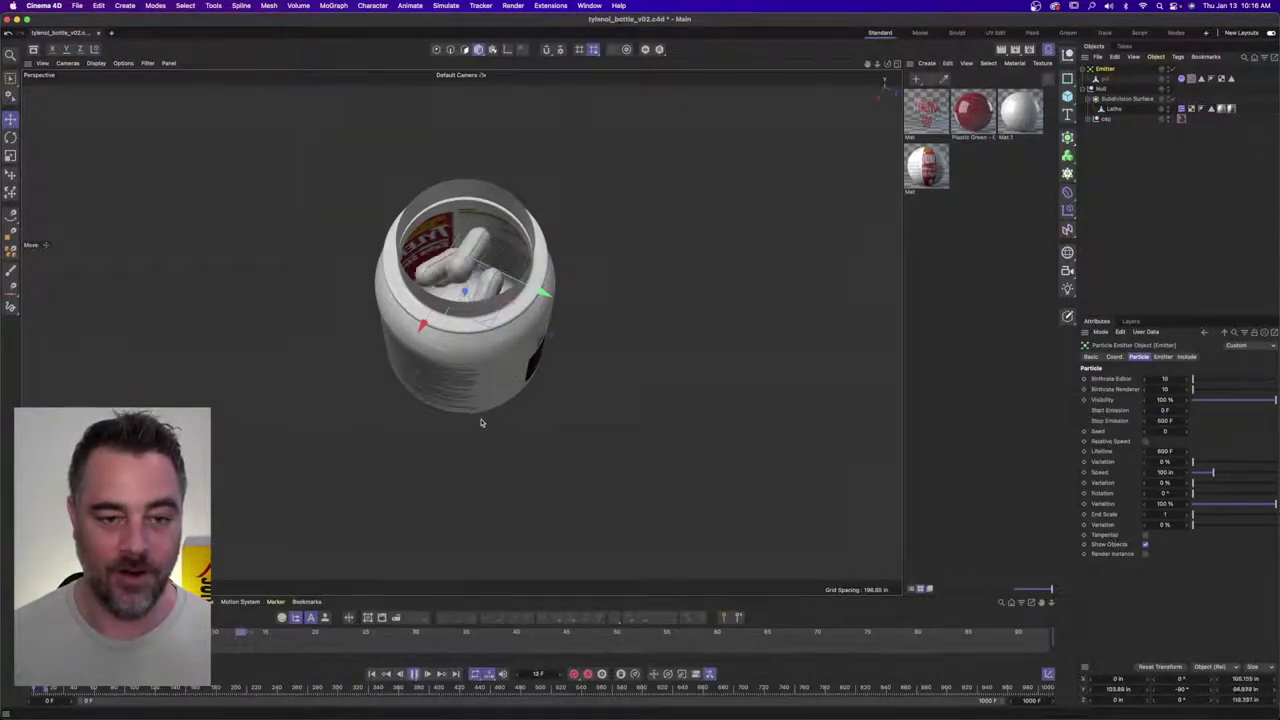
alt+drag(480, 420, 527, 296)
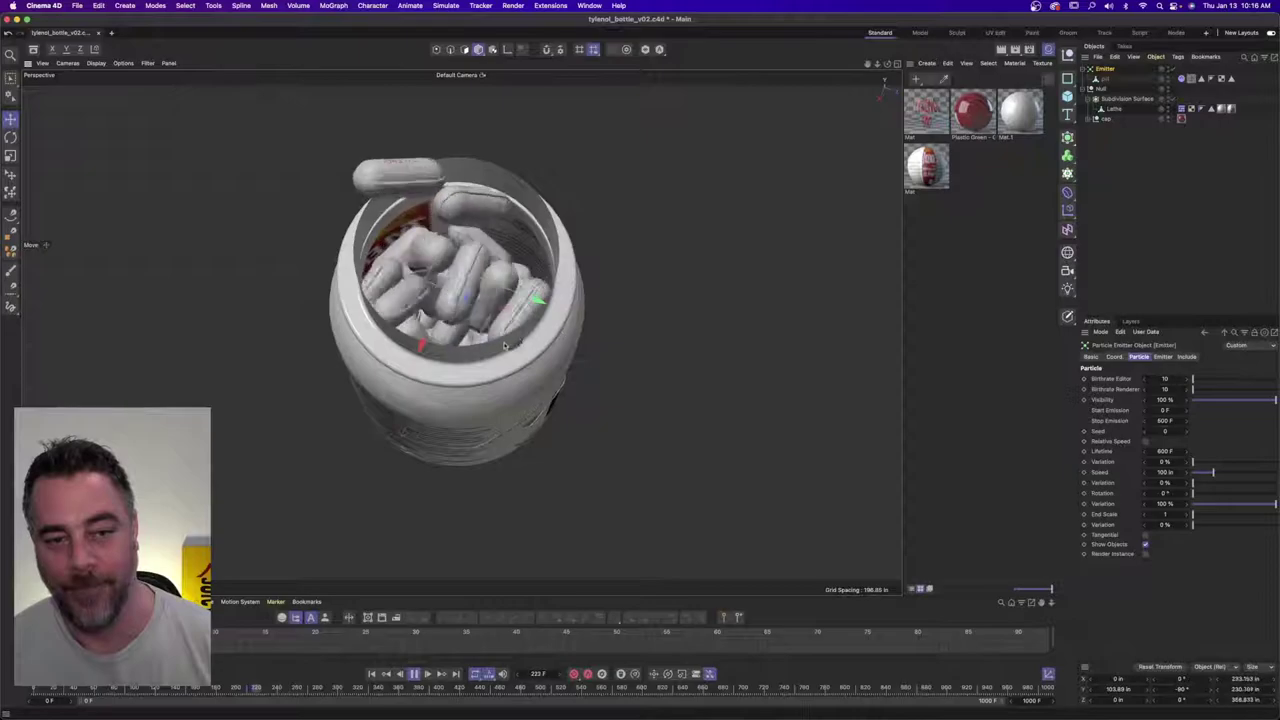
alt+drag(546, 279, 571, 304)
alt+right_drag(554, 356, 494, 353)
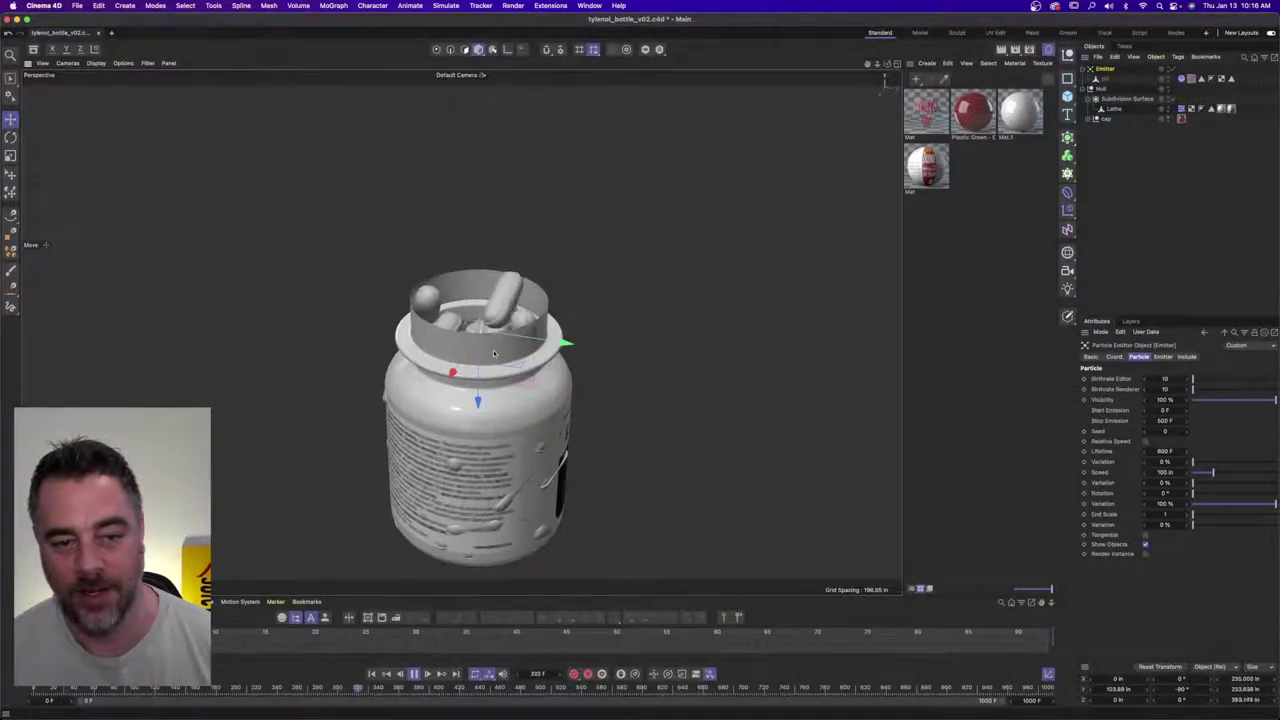
scroll(531, 413, down, 1)
alt+middle_drag(493, 492, 541, 432)
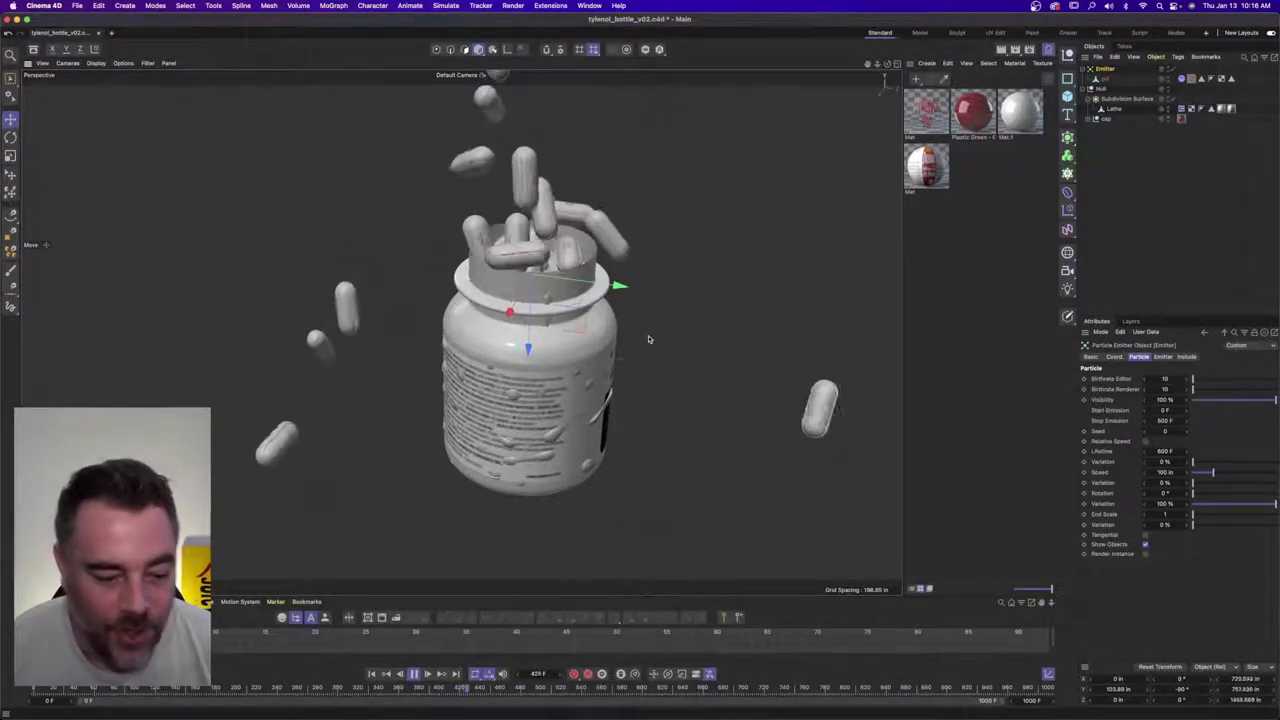
click(415, 673)
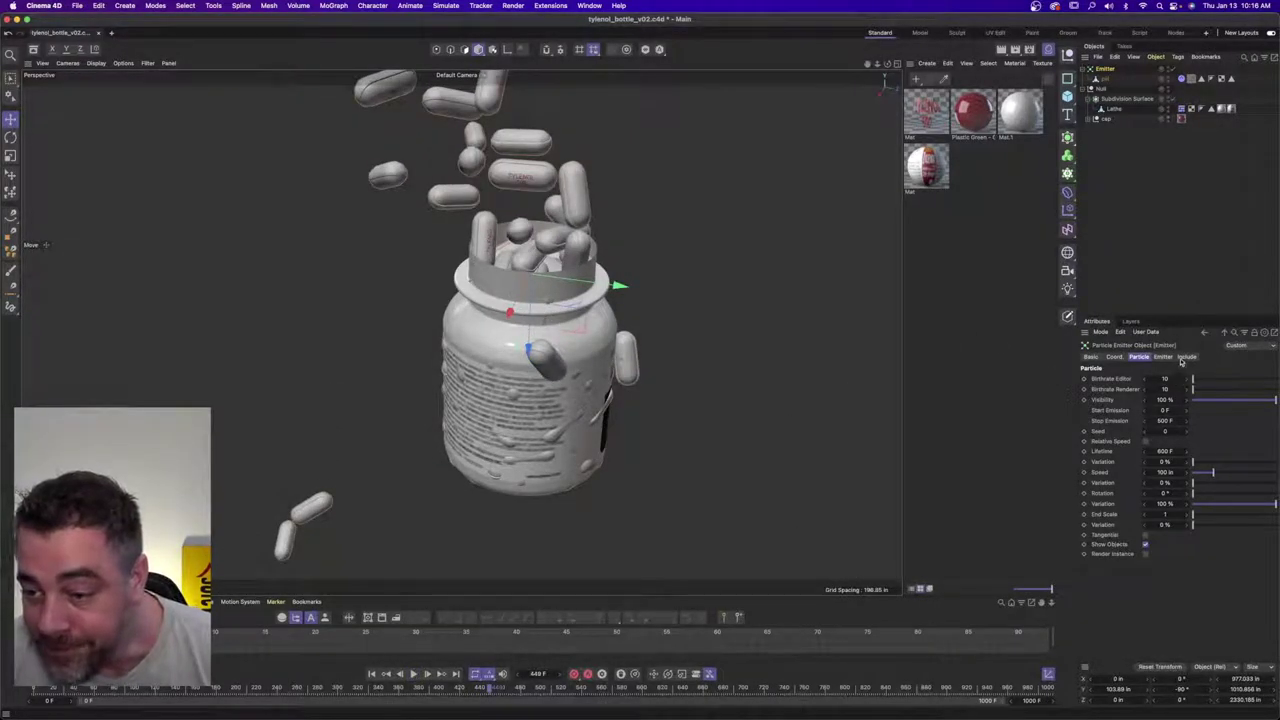
- Set the emitter's Stop Emission to 320 F and replay the simulation from the first frame, viewing the bottle from around
double_click(1166, 421)
text(320)
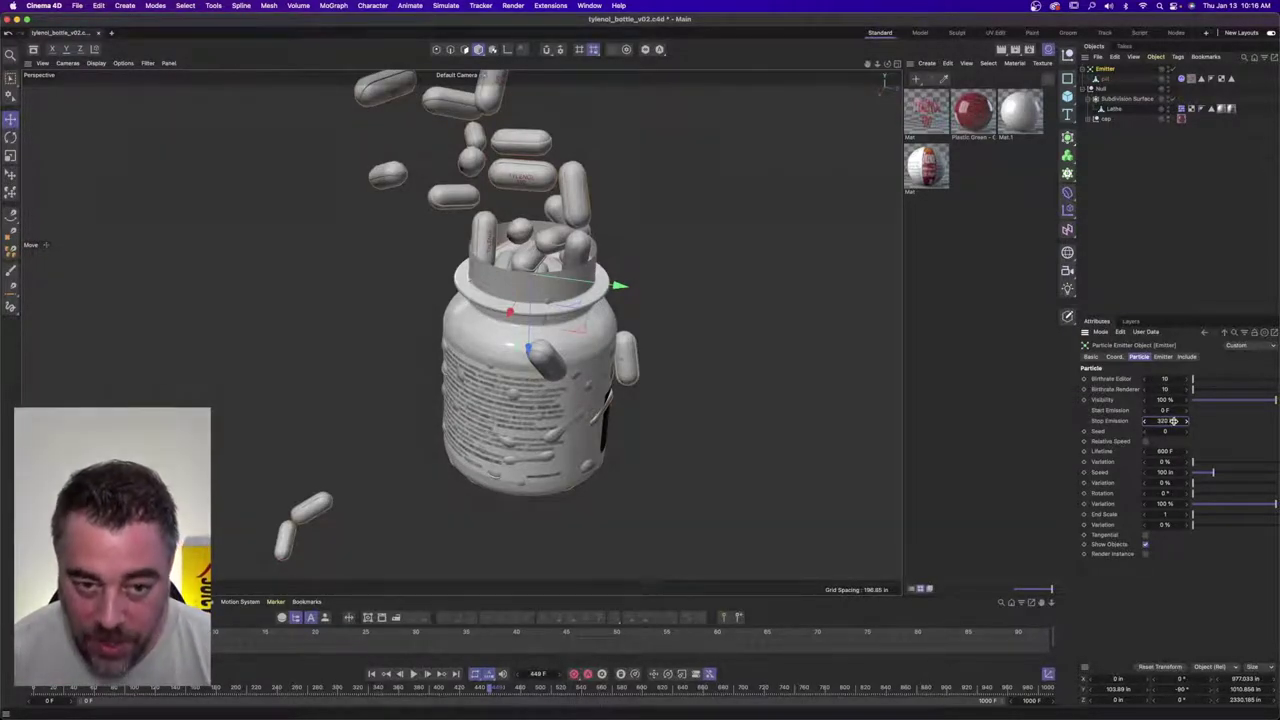
click(372, 676)
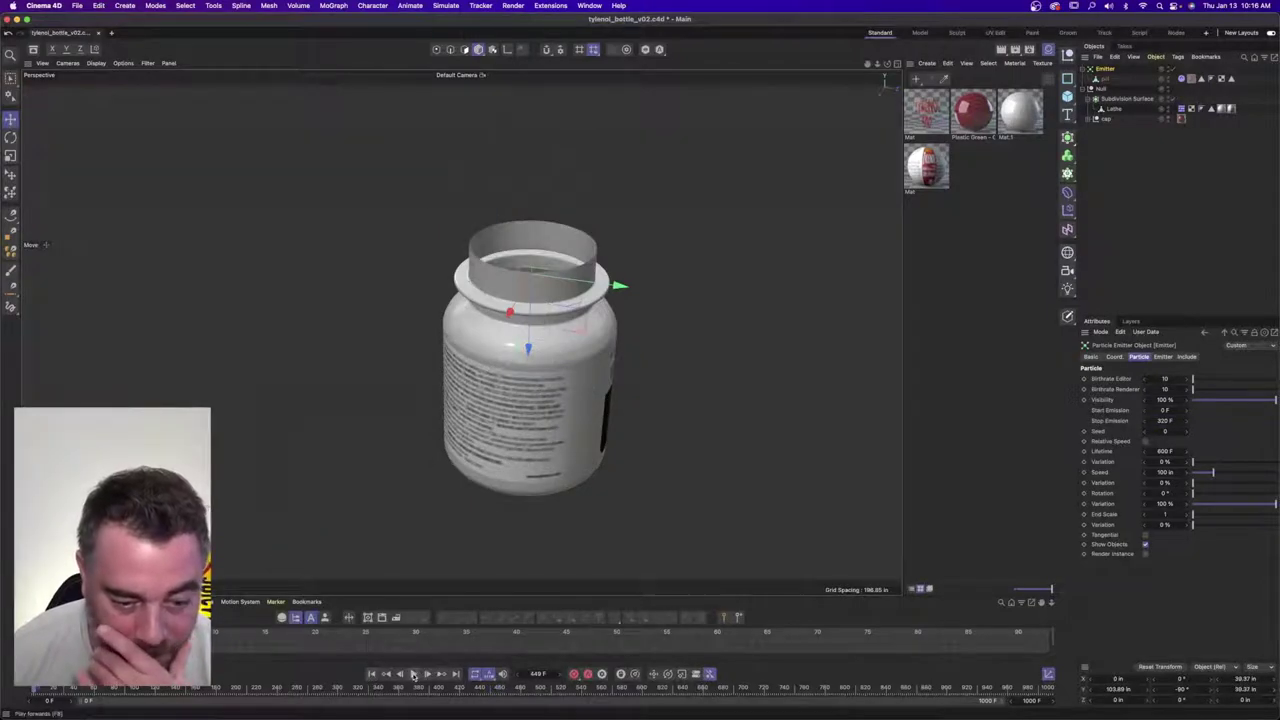
alt+drag(459, 392, 566, 250)
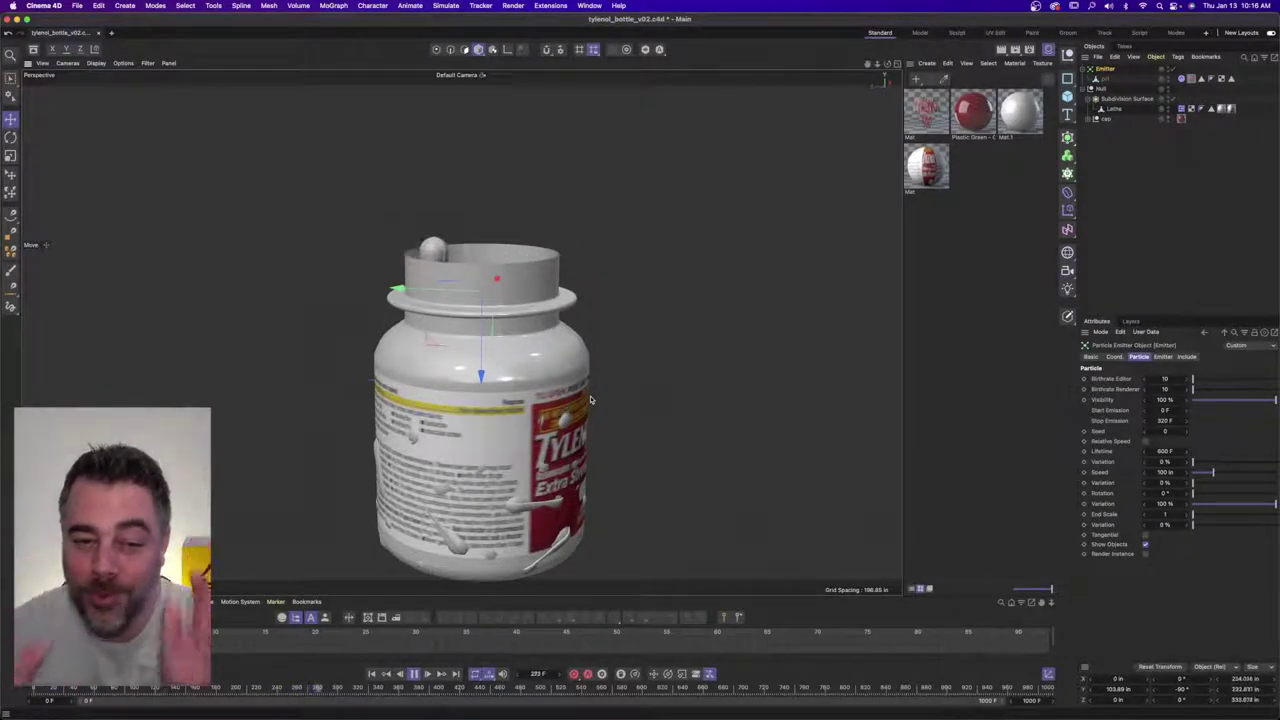
alt+drag(508, 278, 506, 305)
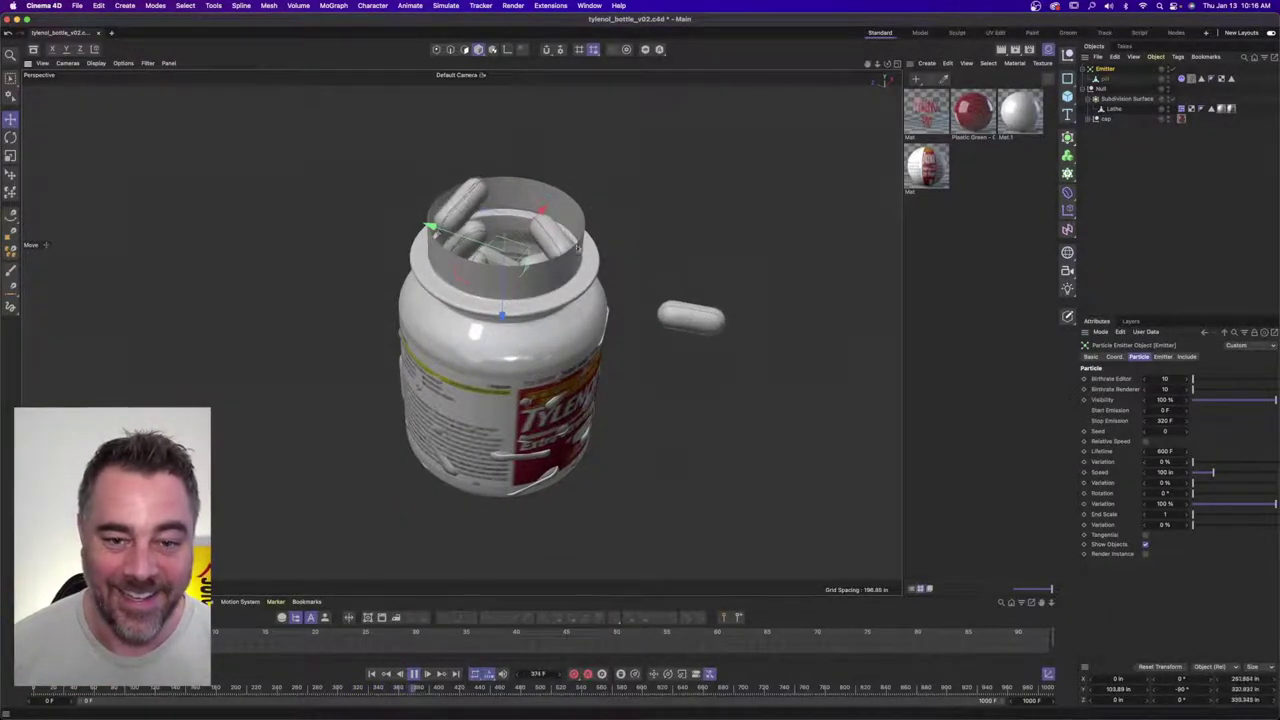
- Watch the pills fall and settle from several angles, stop the playback, and inspect the fill level inside the bottle's mouth
alt+drag(530, 316, 442, 304)
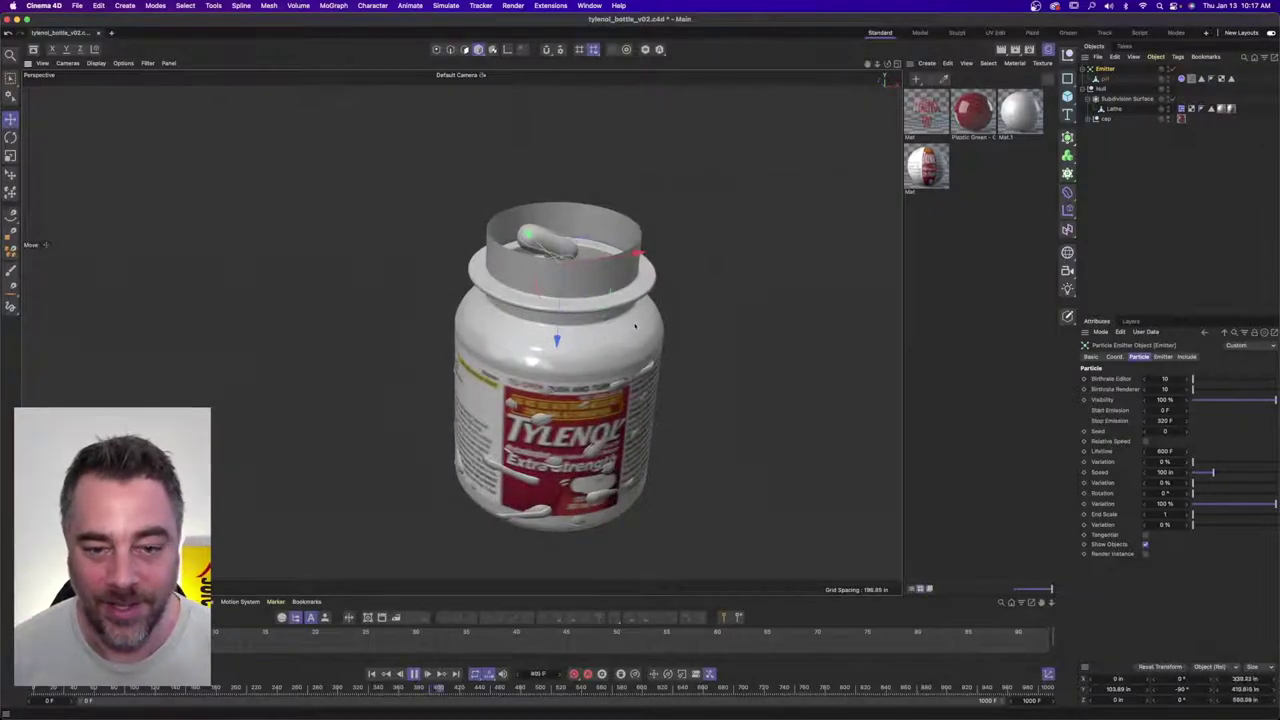
alt+drag(634, 325, 565, 560)
scroll(590, 255, up, 8)
scroll(585, 233, down, 8)
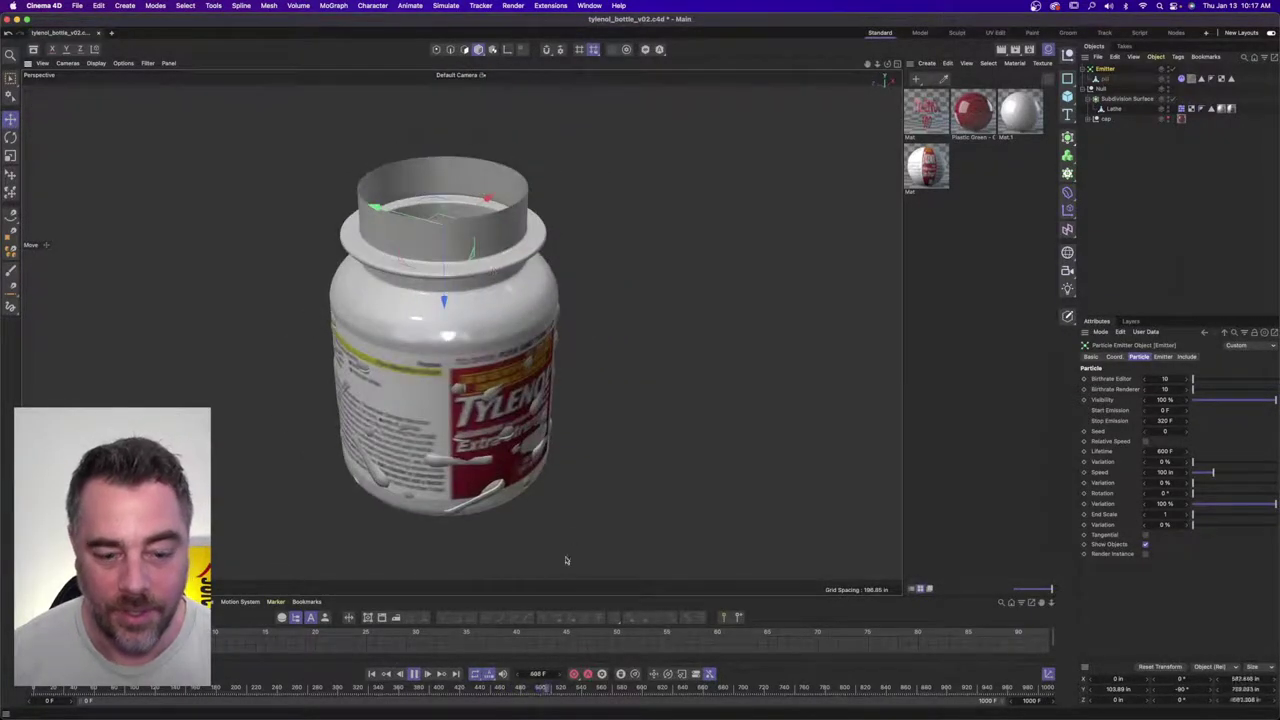
click(413, 674)
alt+drag(494, 359, 468, 332)
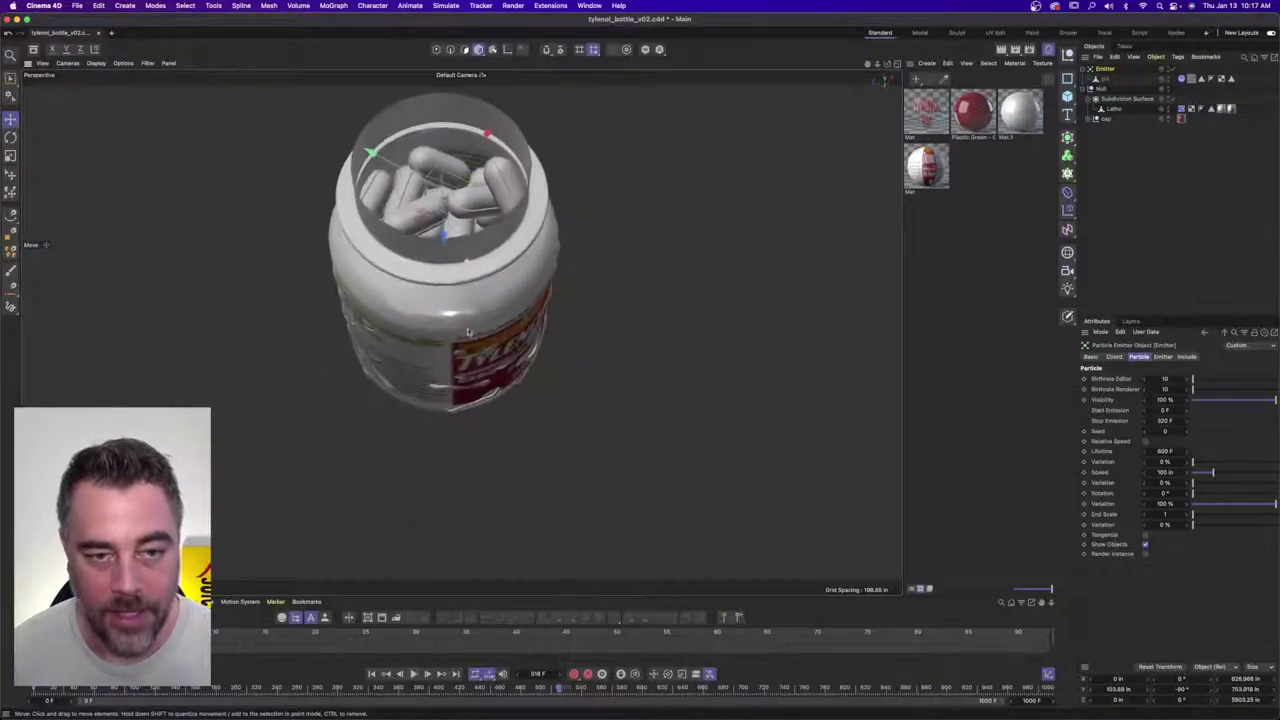
scroll(474, 240, up, 3)
alt+middle_drag(484, 244, 537, 310)
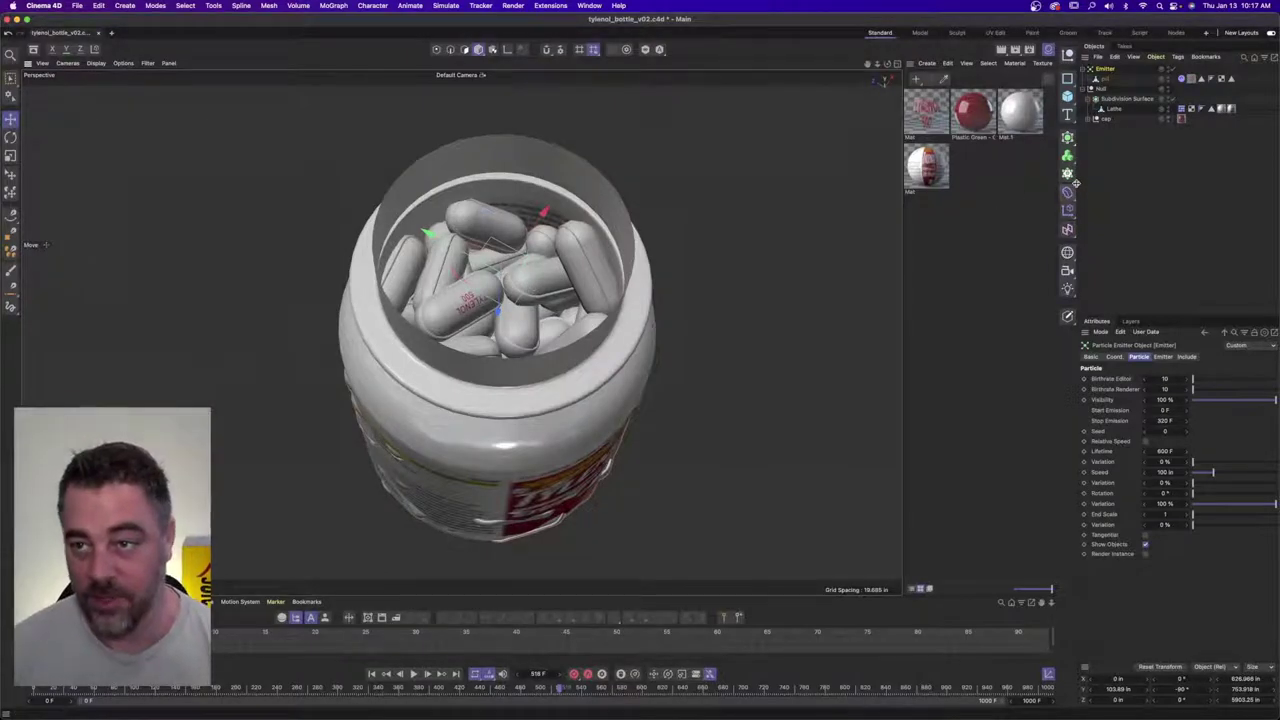
- Convert the emitter and its pill with Current State to Object and check where the resulting pill copies are placed
ctrl+click(1108, 77)
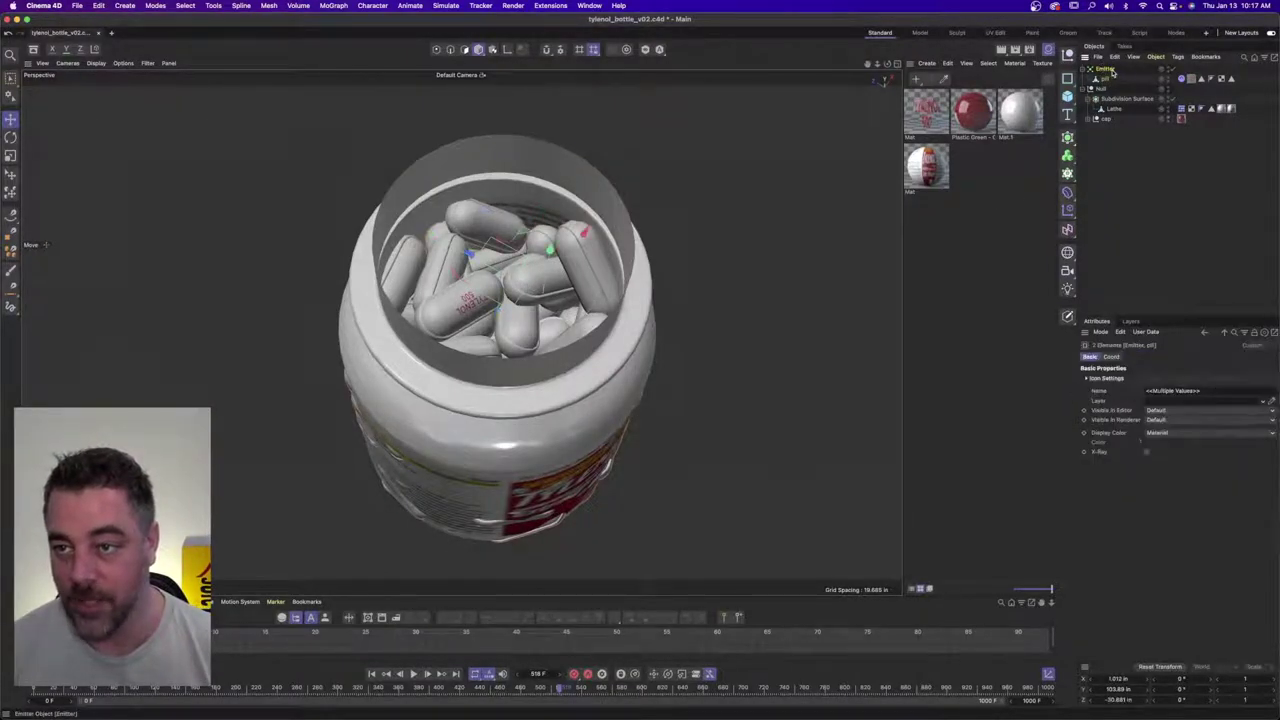
right_click(1106, 73)
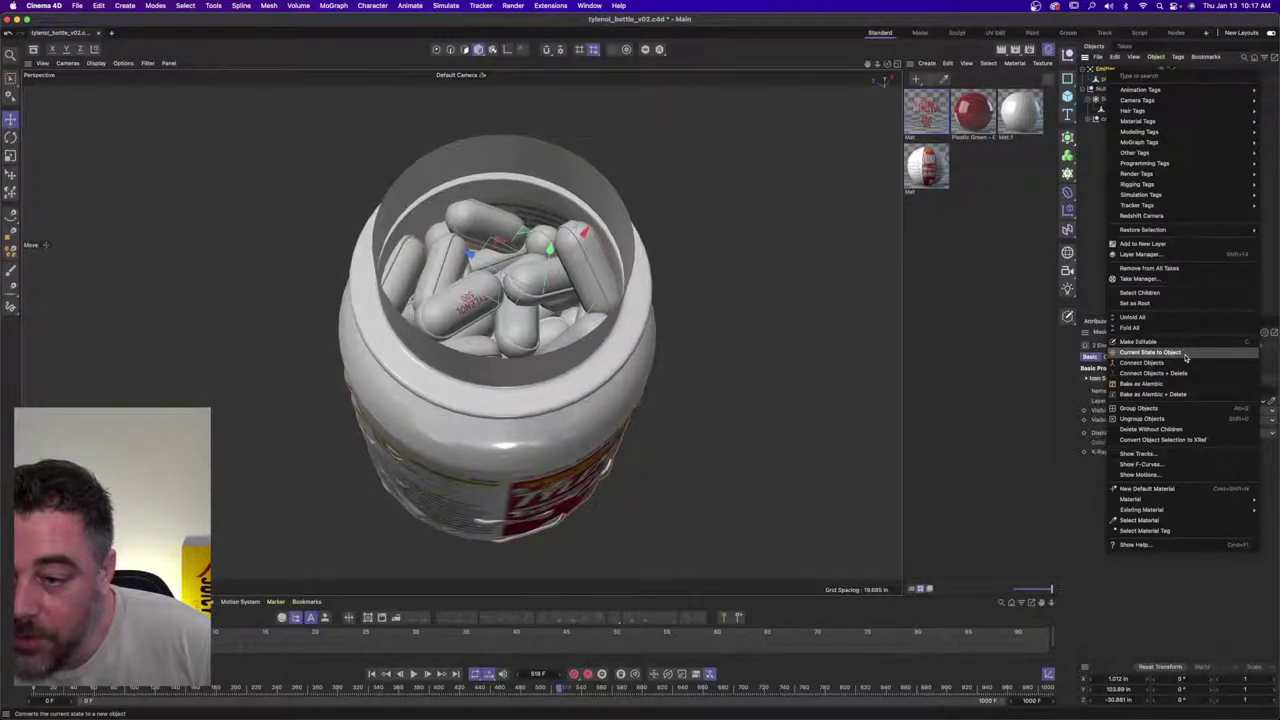
click(1185, 355)
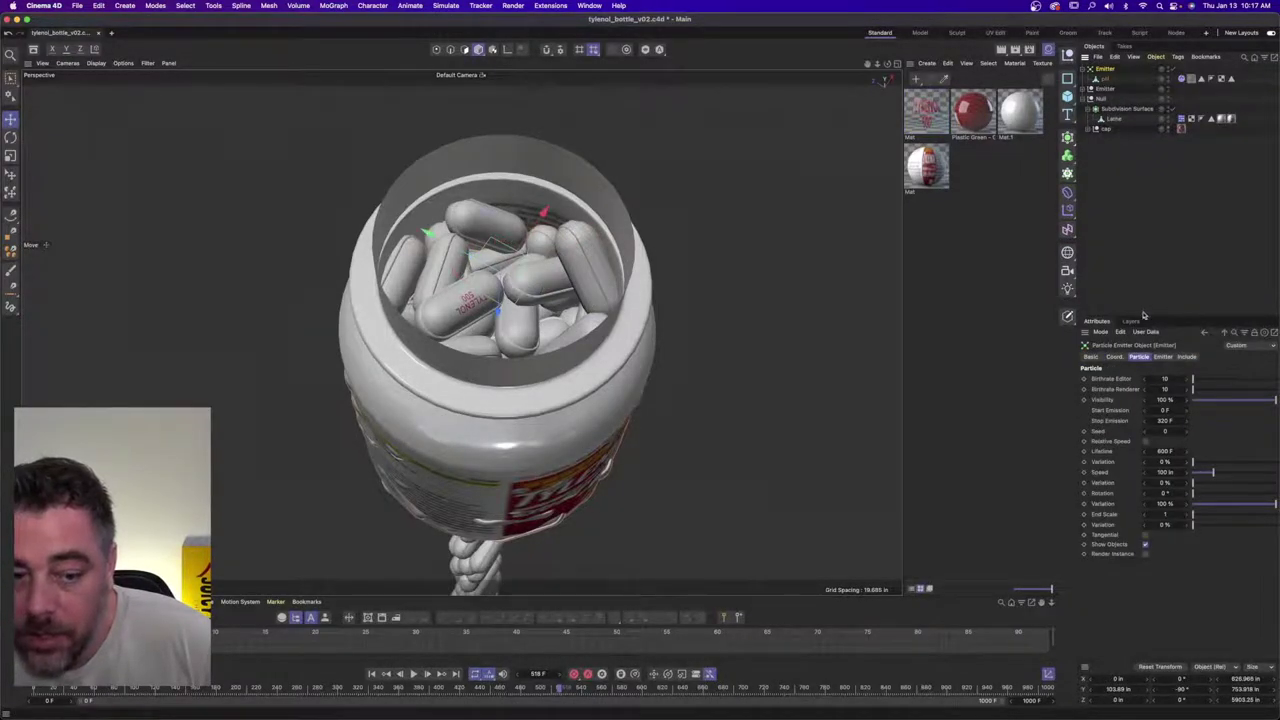
alt+right_drag(624, 342, 546, 350)
alt+middle_drag(548, 354, 540, 191)
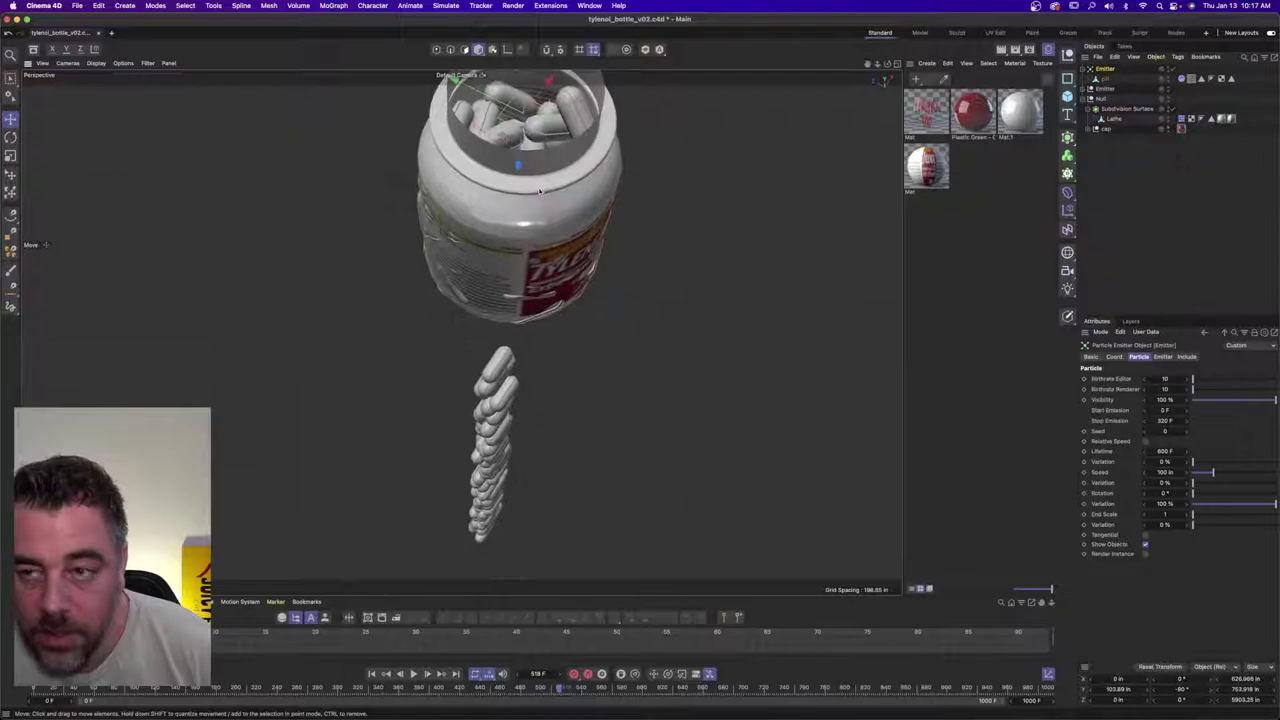
- Expand the converted Emitter null to examine its pill copies, and delete the whole group
click(1110, 89)
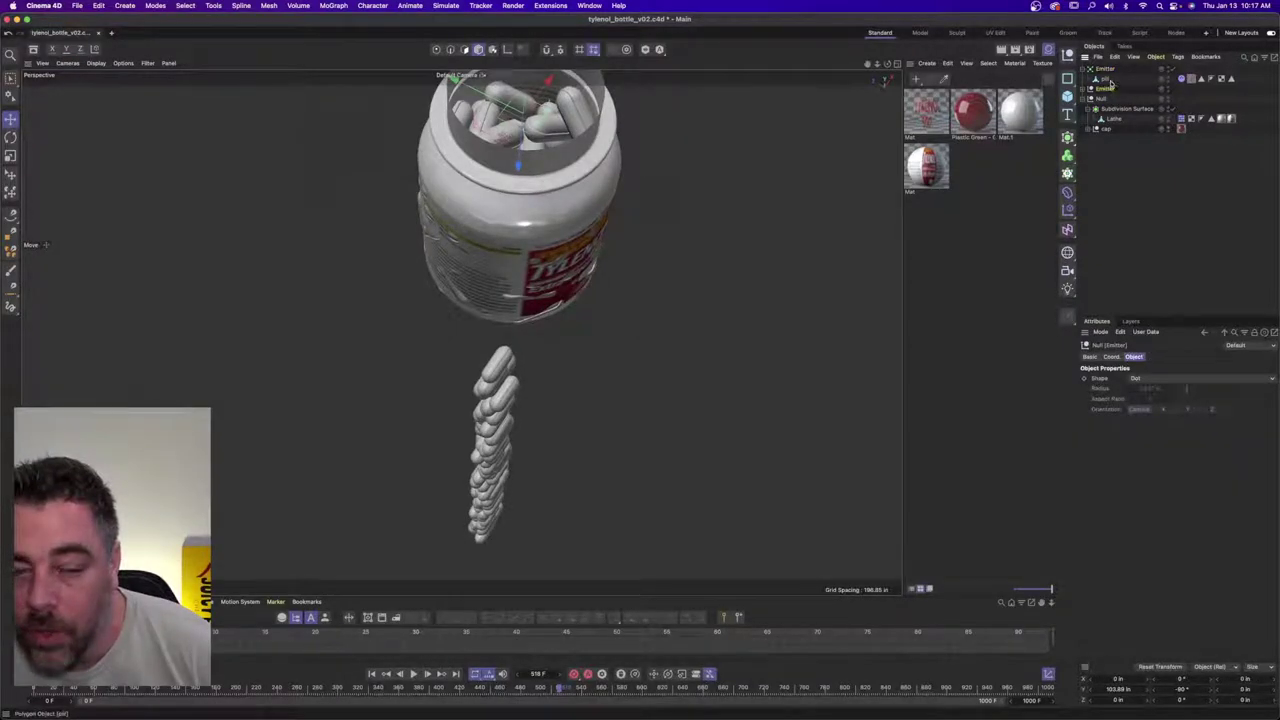
click(1089, 90)
click(1107, 100)
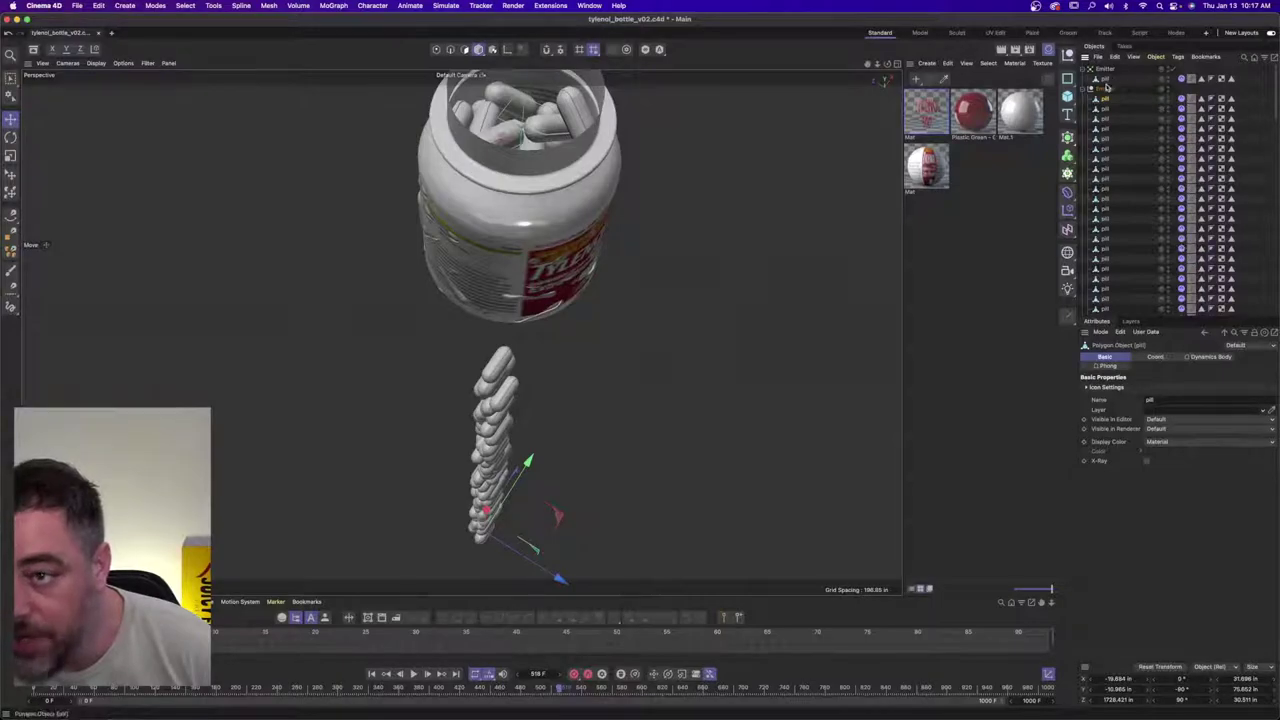
click(1104, 90)
key(Delete)
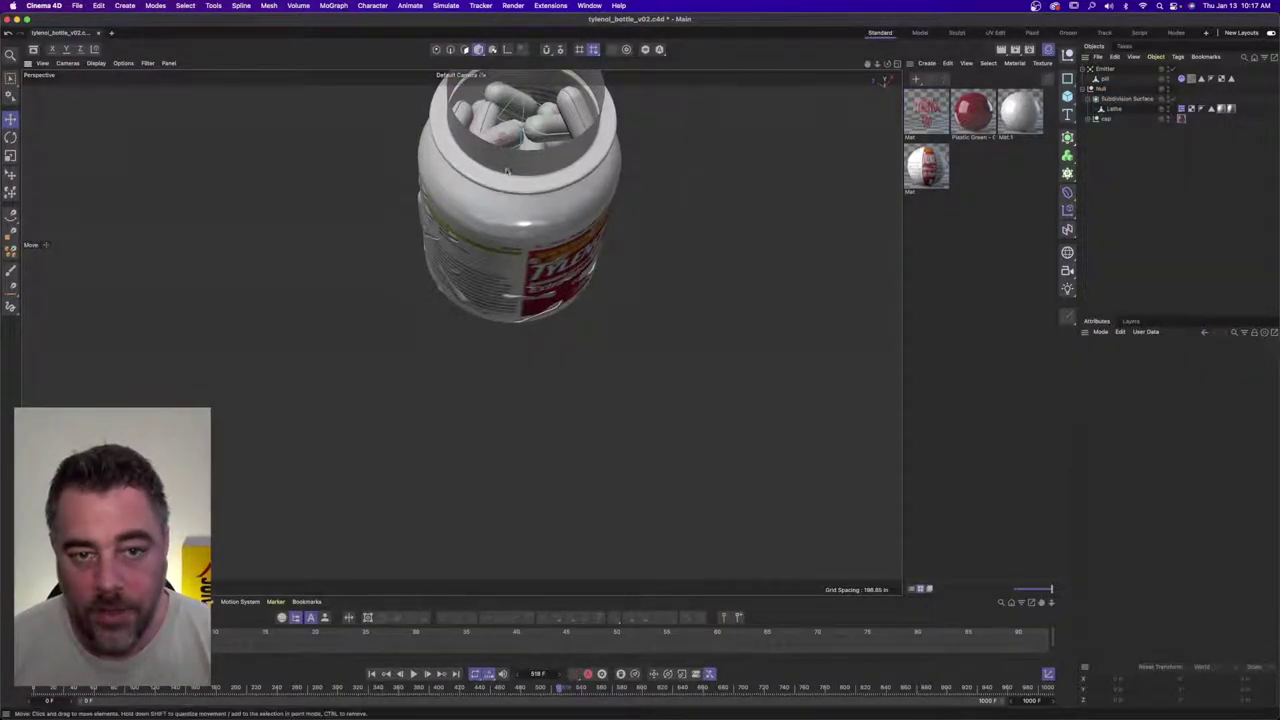
alt+middle_drag(562, 147, 546, 248)
scroll(557, 243, up, 1)
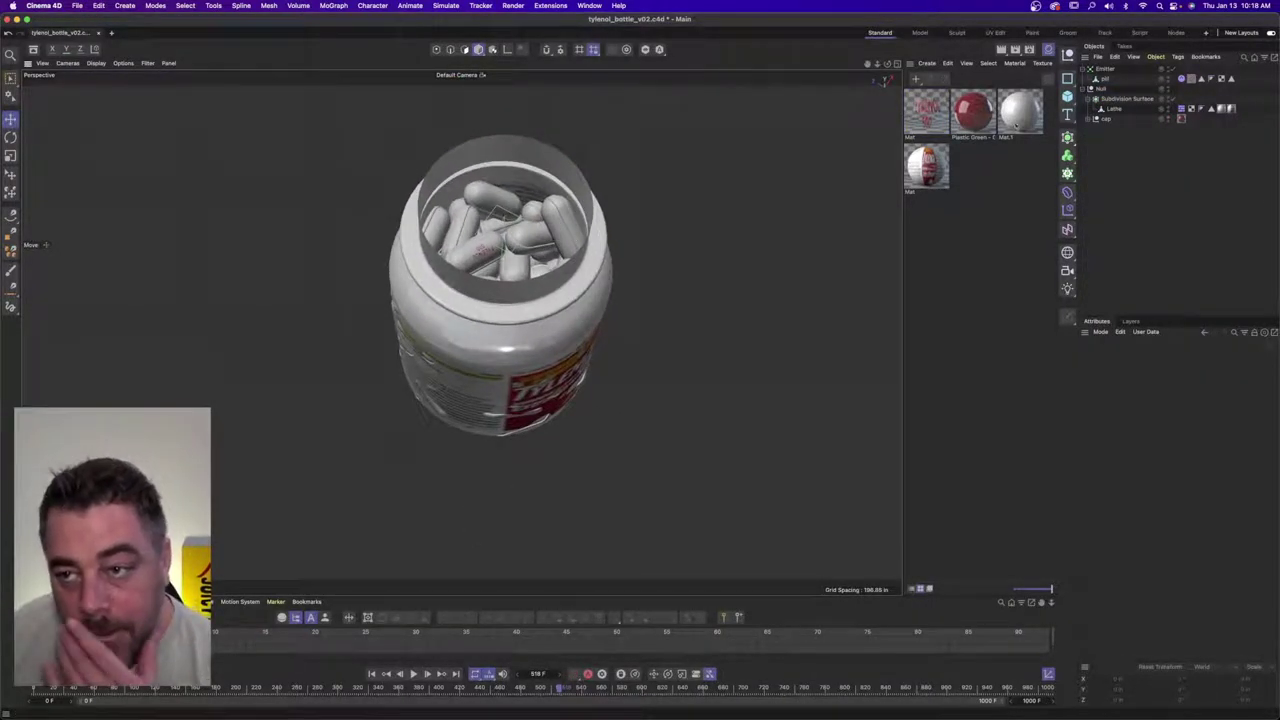
- Try to merge the emitter and its pill with Connect Objects + Delete, and undo the merge
click(1093, 68)
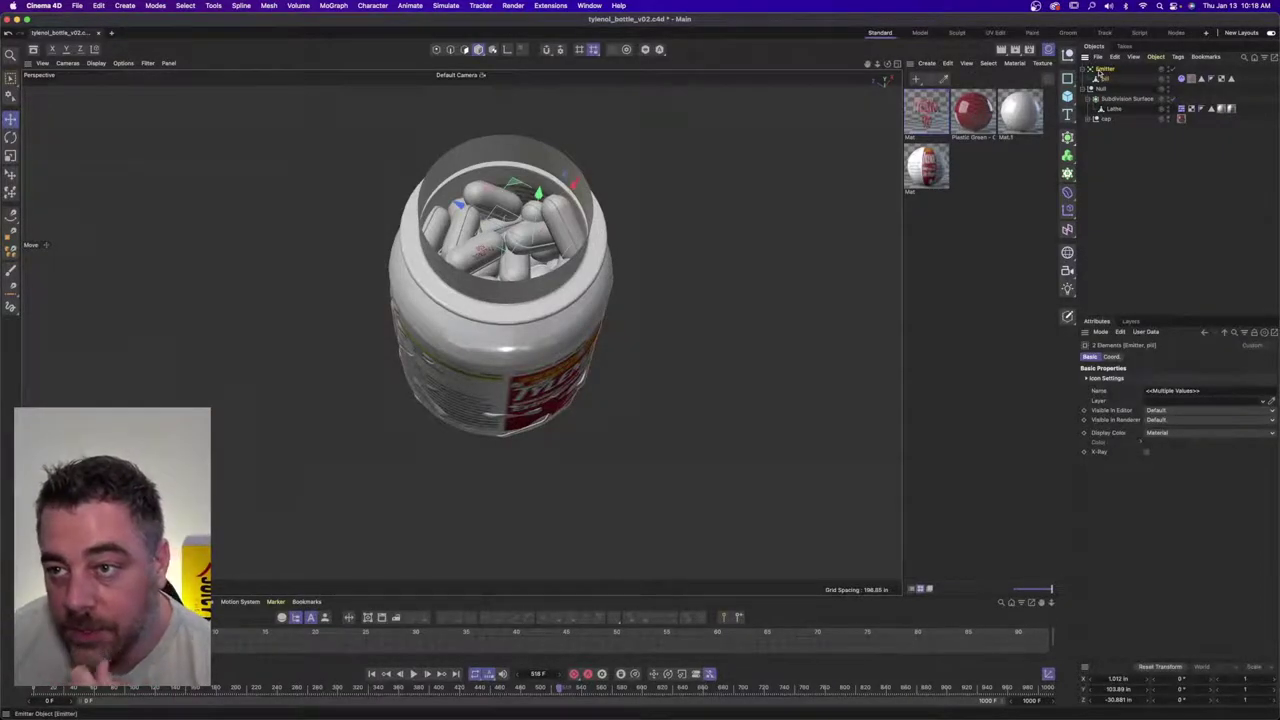
right_click(1100, 69)
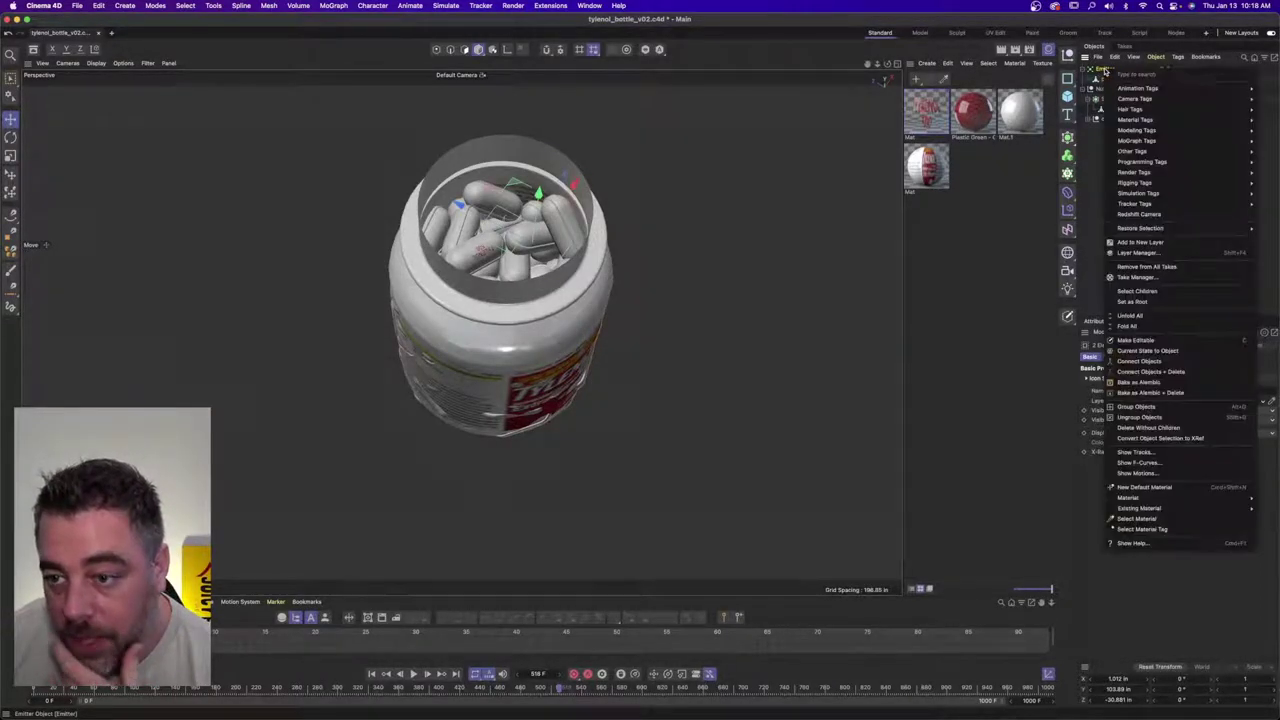
click(1182, 374)
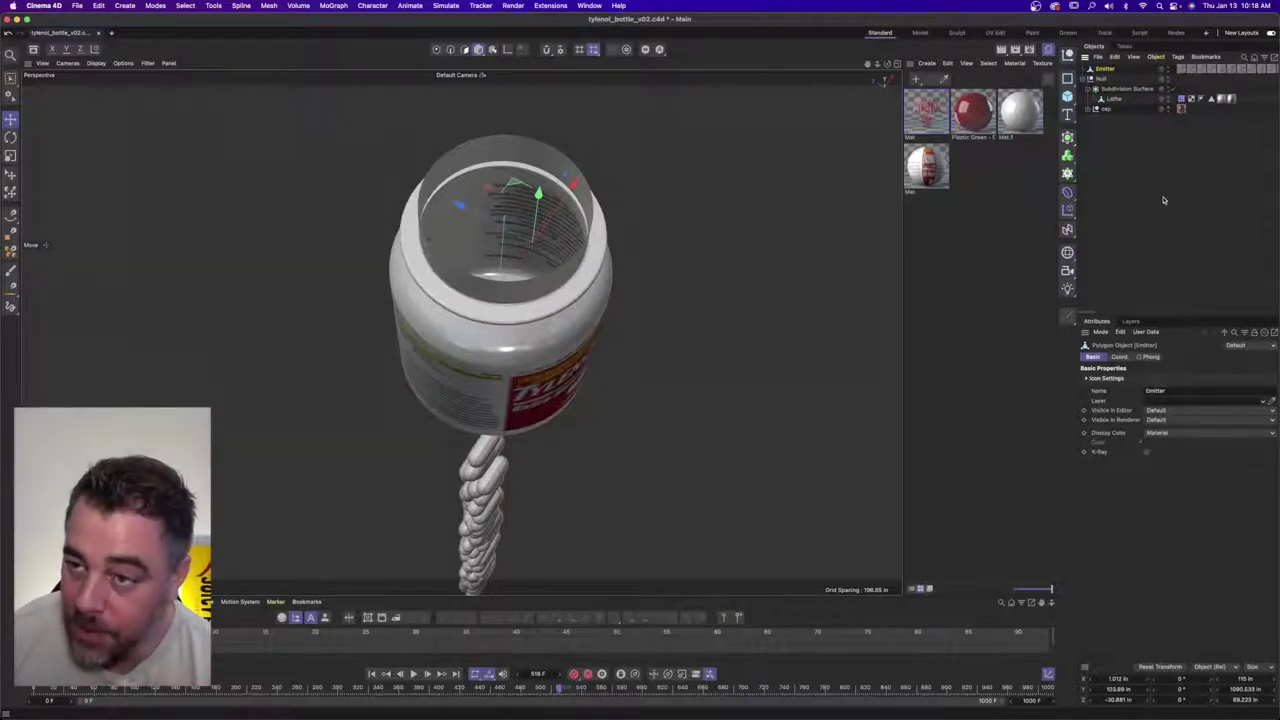
key(super+z)
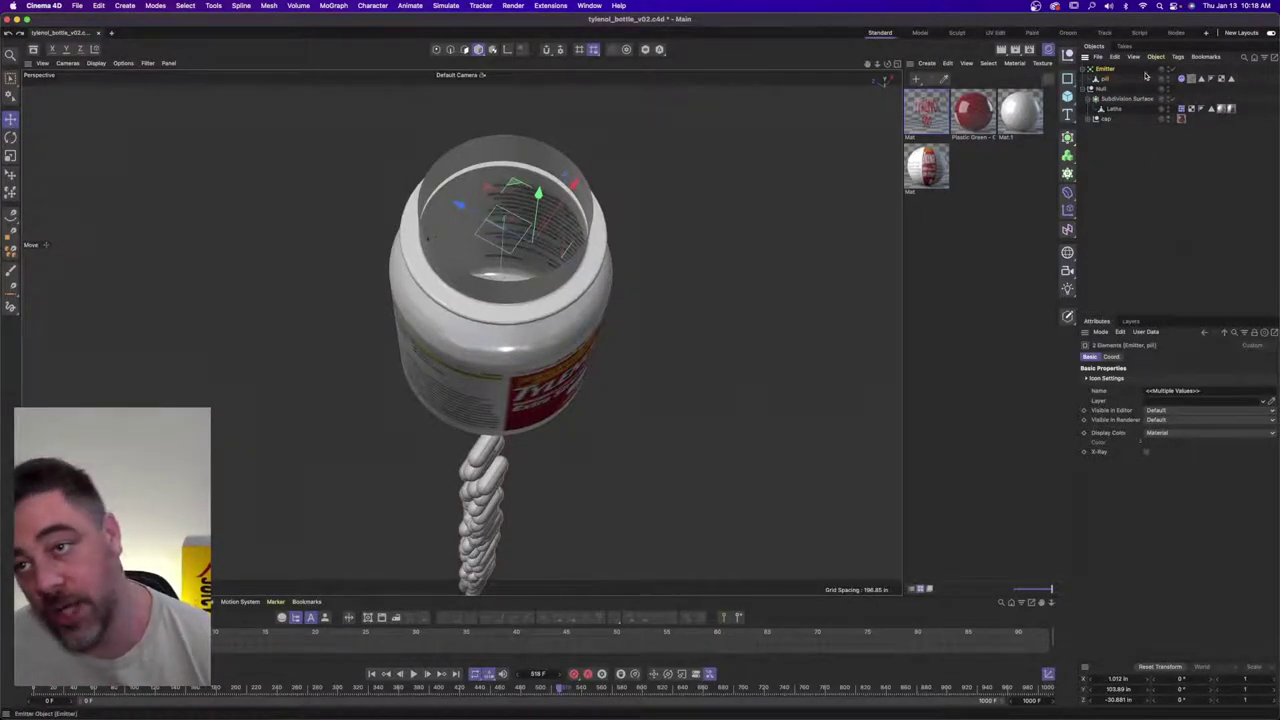
- Return the timeline to the first frame and look through the emitter's Emitter and Include settings
click(371, 673)
click(1144, 177)
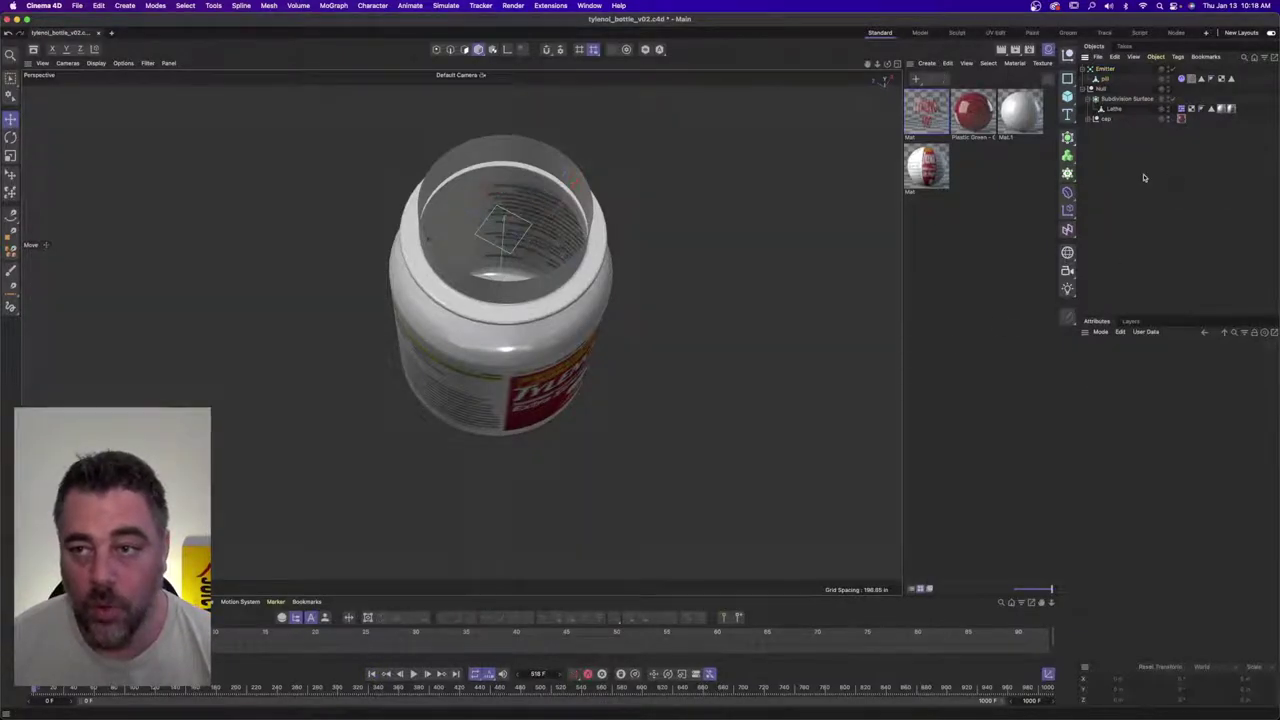
click(1105, 68)
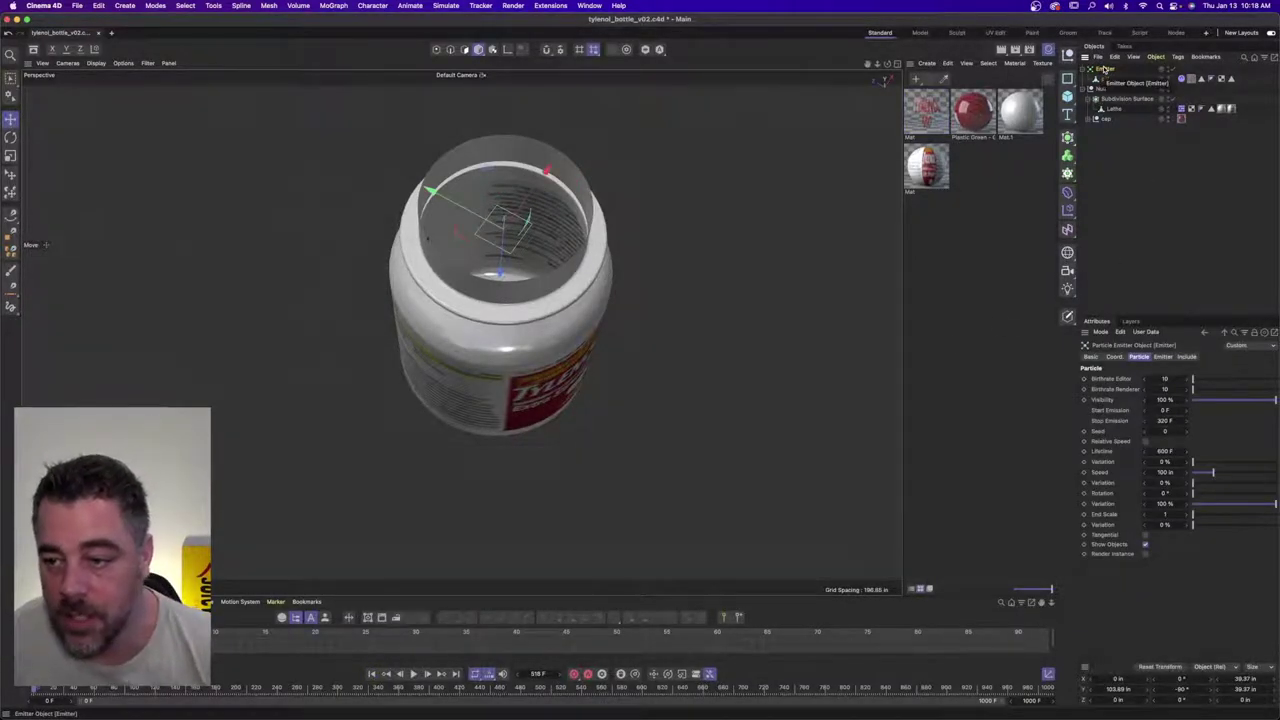
click(1164, 357)
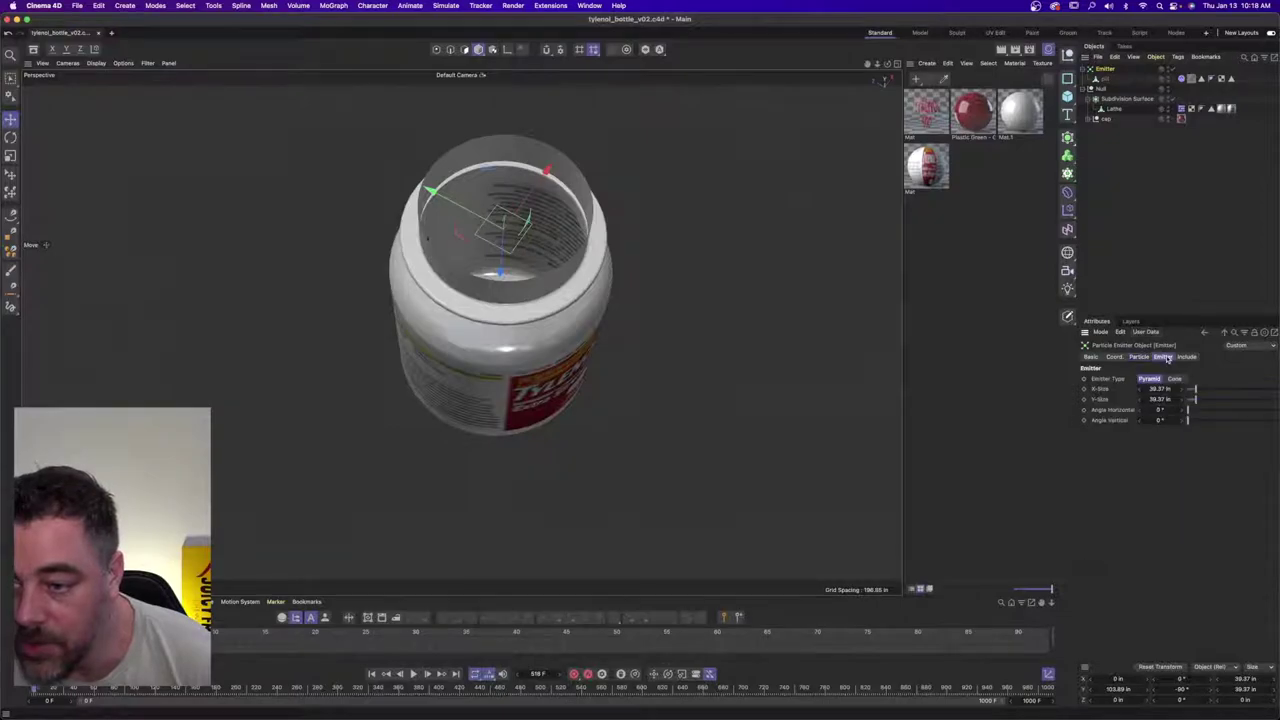
click(1187, 358)
click(1151, 271)
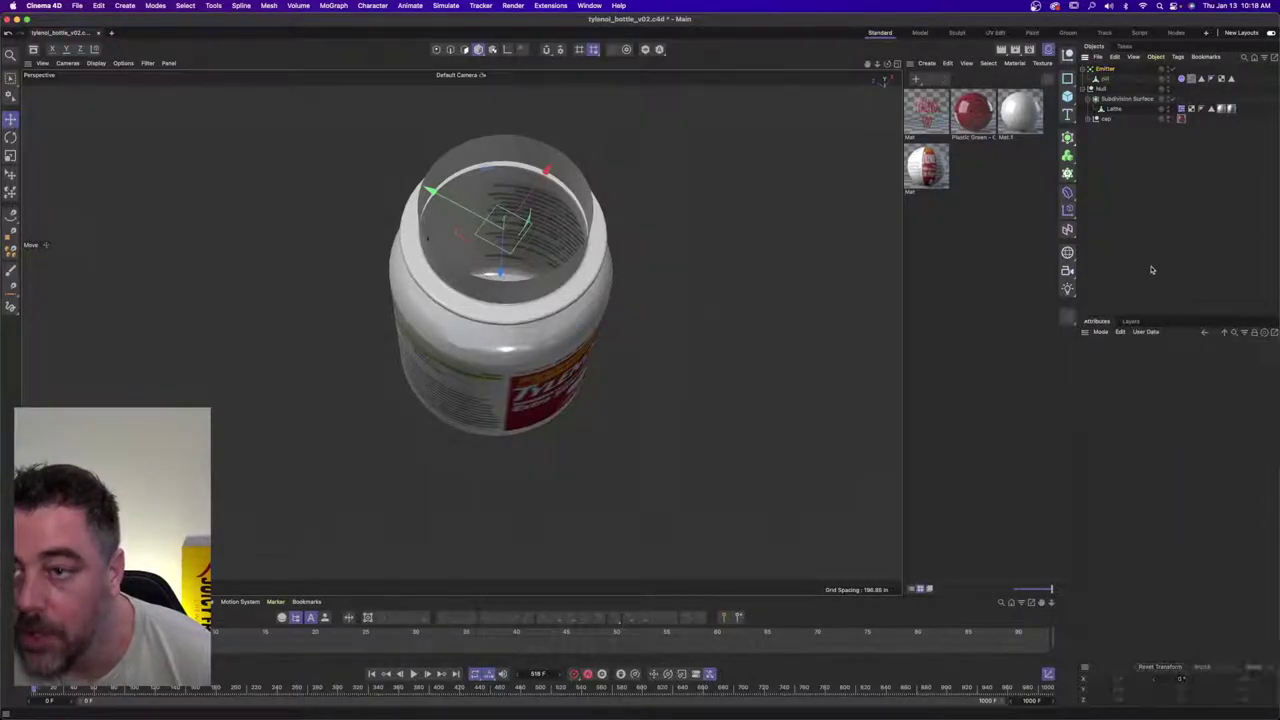
- Bake the emitter's pill simulation with Bake as Alembic + Delete
click(1108, 69)
click(1178, 56)
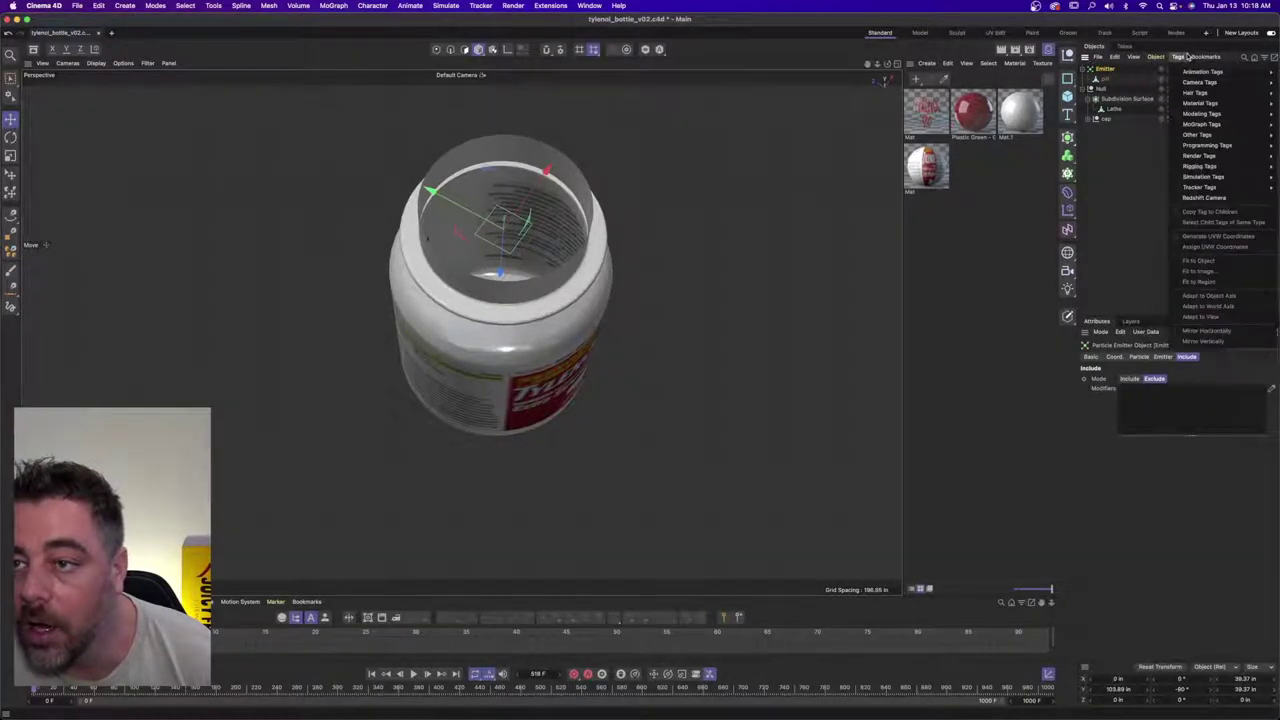
click(1182, 56)
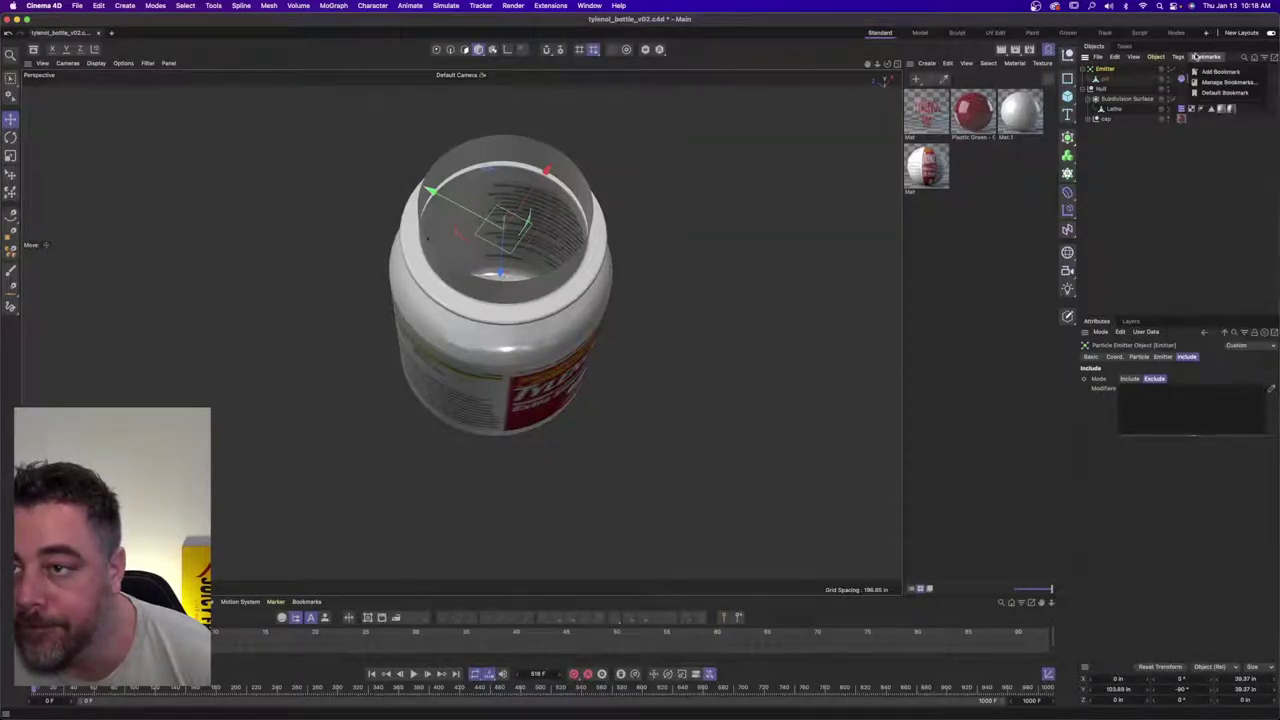
click(1155, 57)
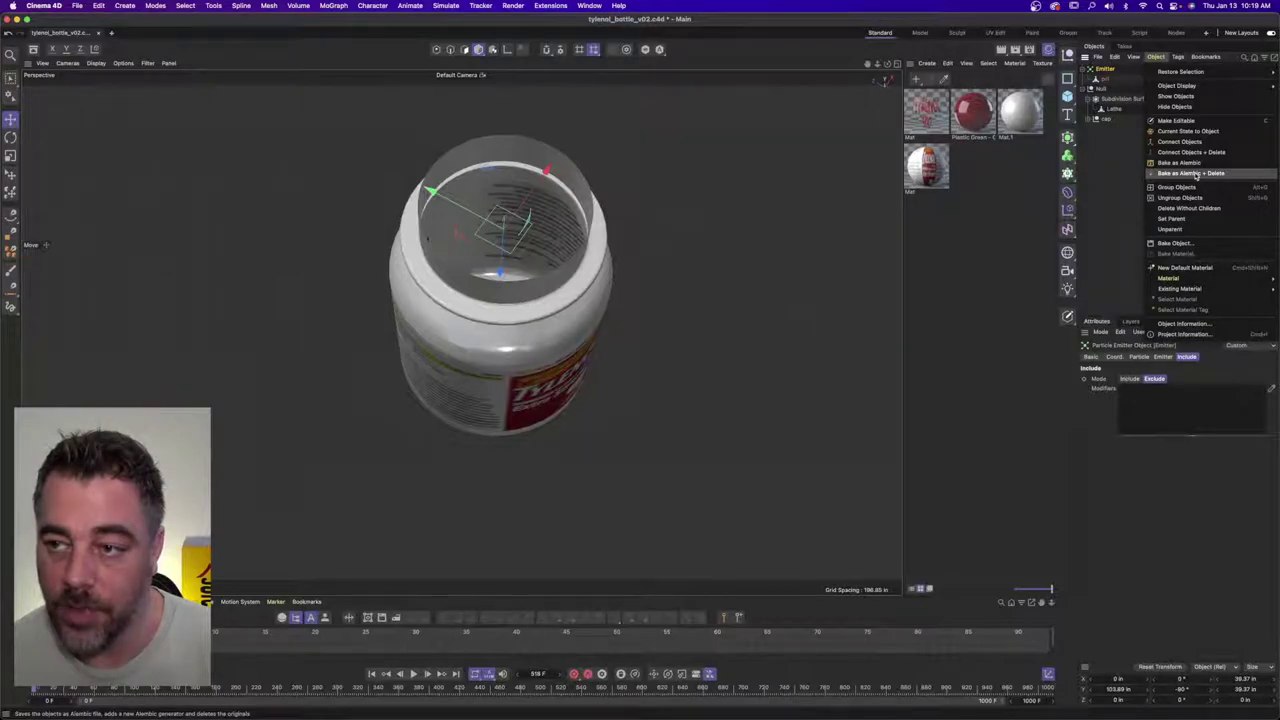
click(1196, 173)
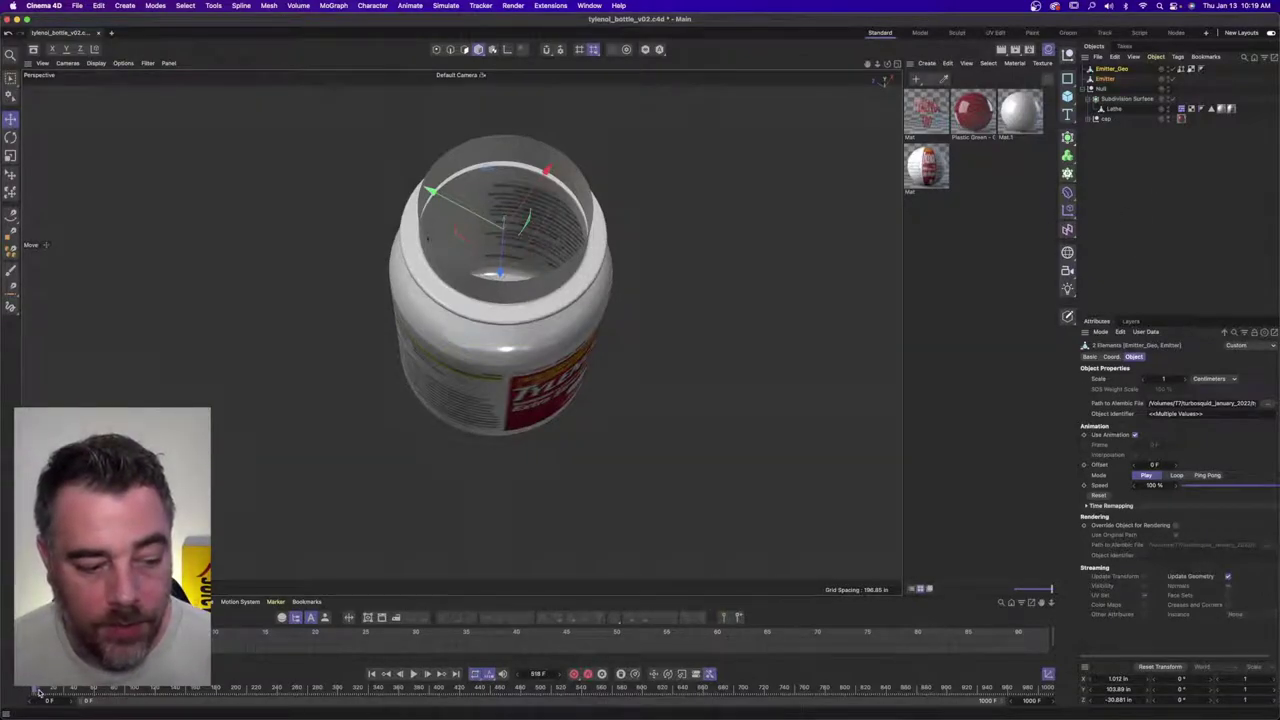
- Scrub through the baked Alembic animation to check how the pills fill the bottle, ending at frame 543 with the pills settled
drag(34, 690, 89, 690)
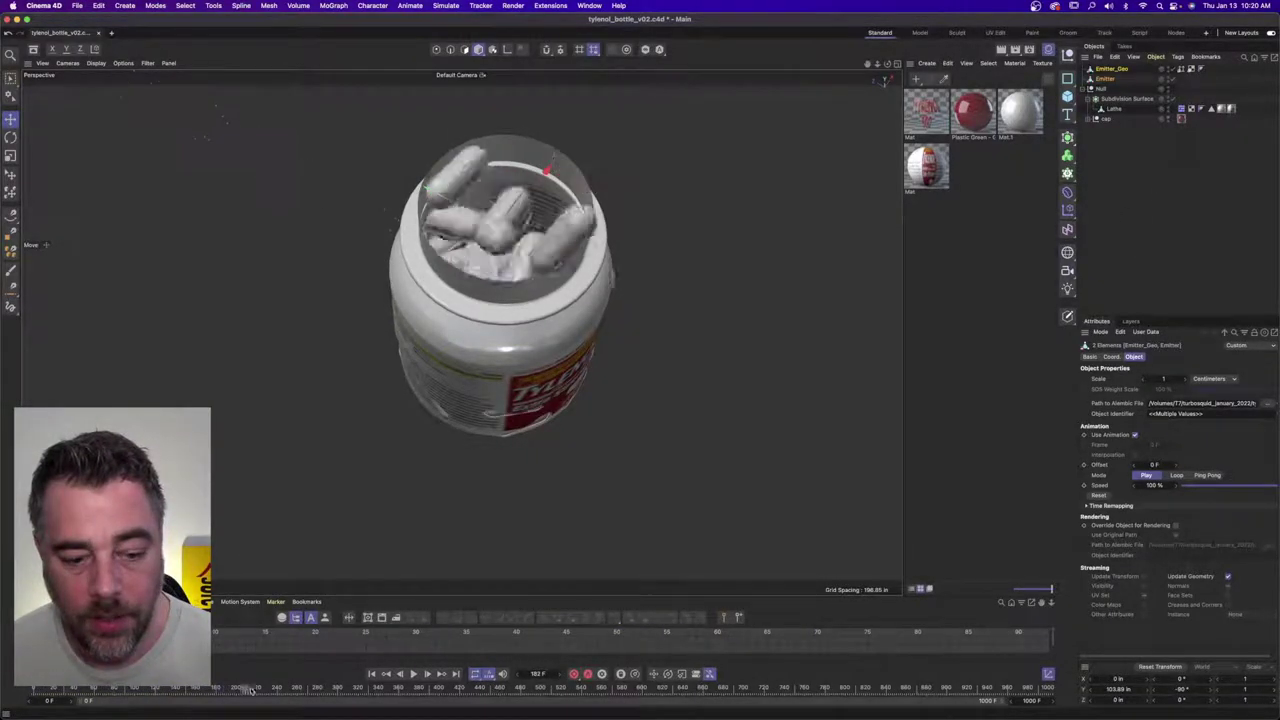
drag(250, 690, 409, 693)
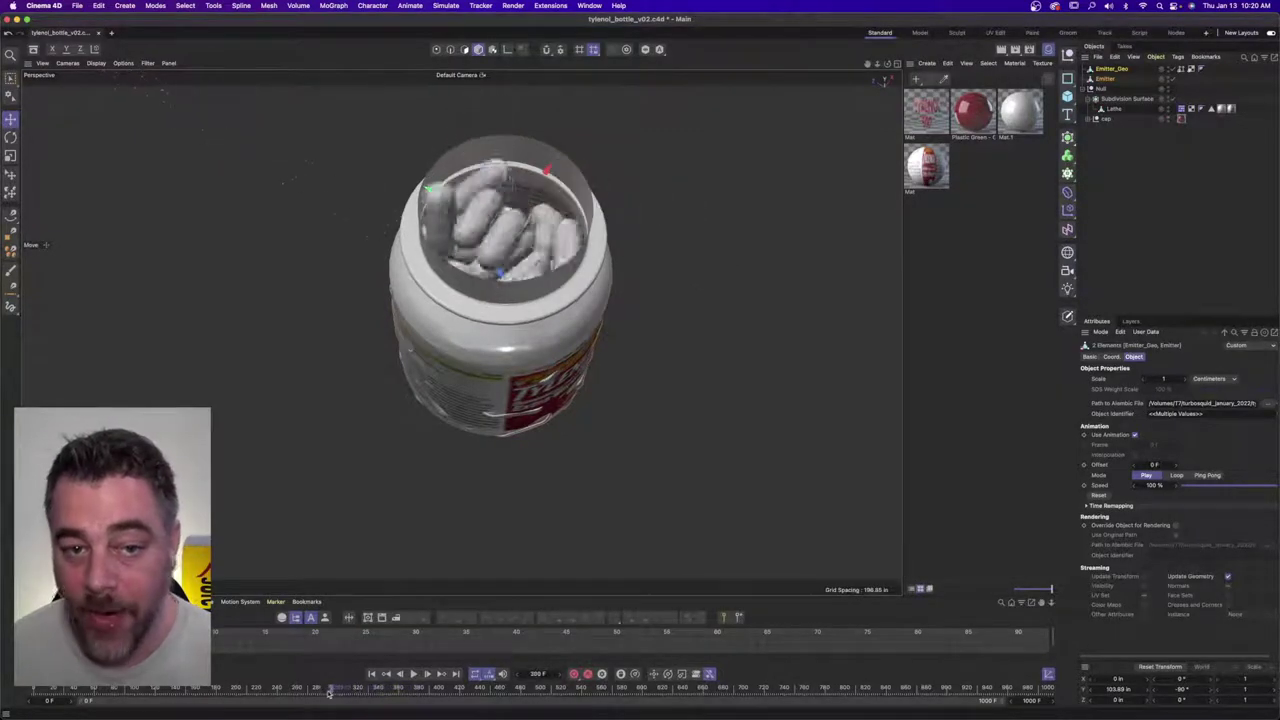
drag(409, 693, 221, 689)
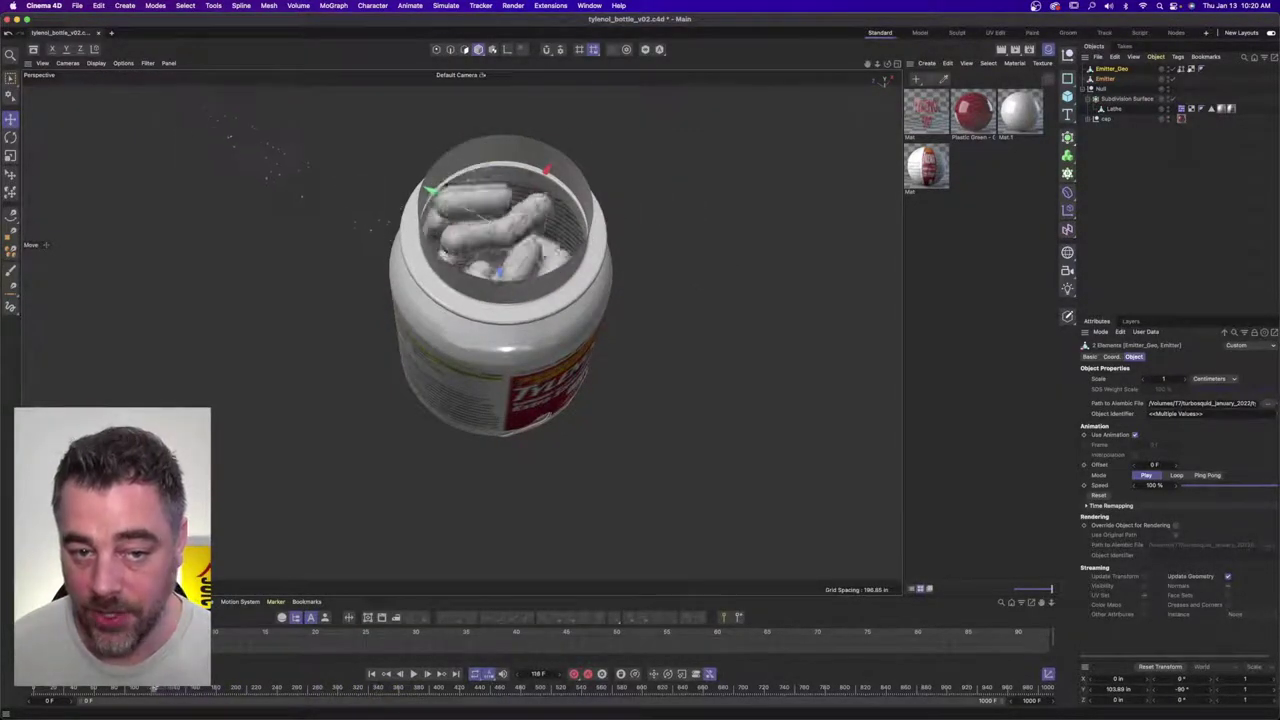
drag(221, 689, 121, 689)
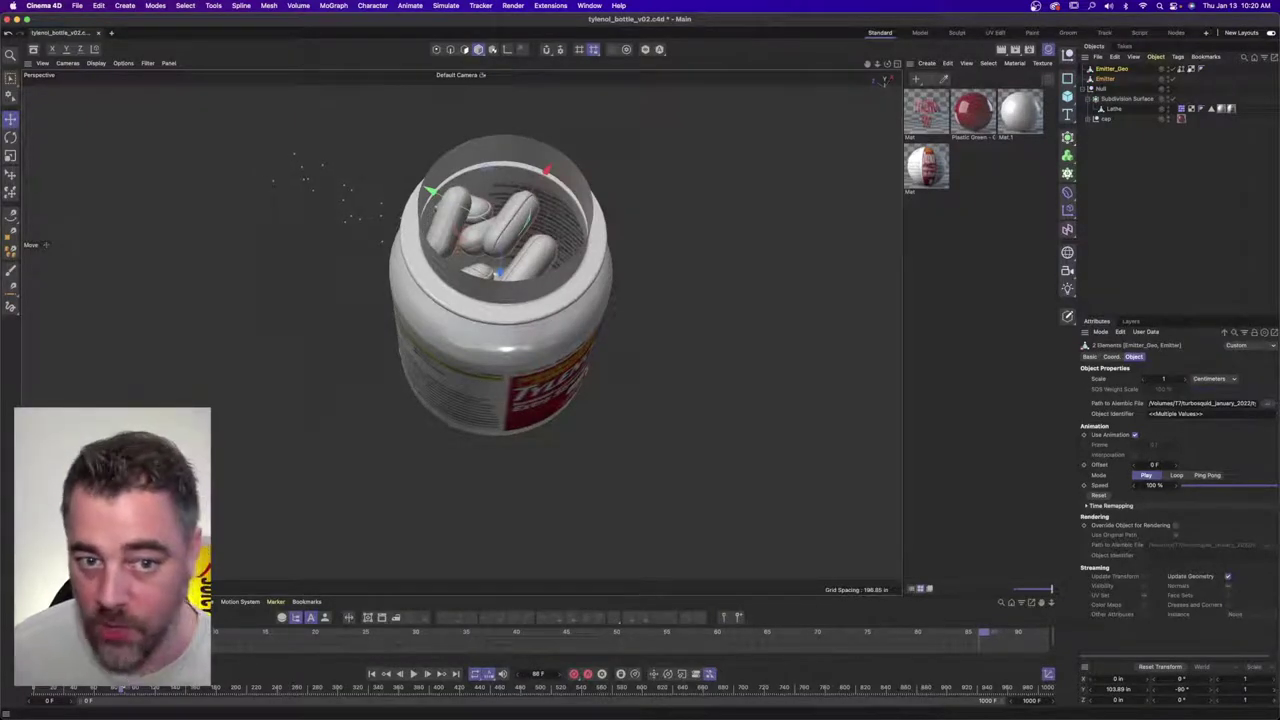
drag(118, 689, 281, 687)
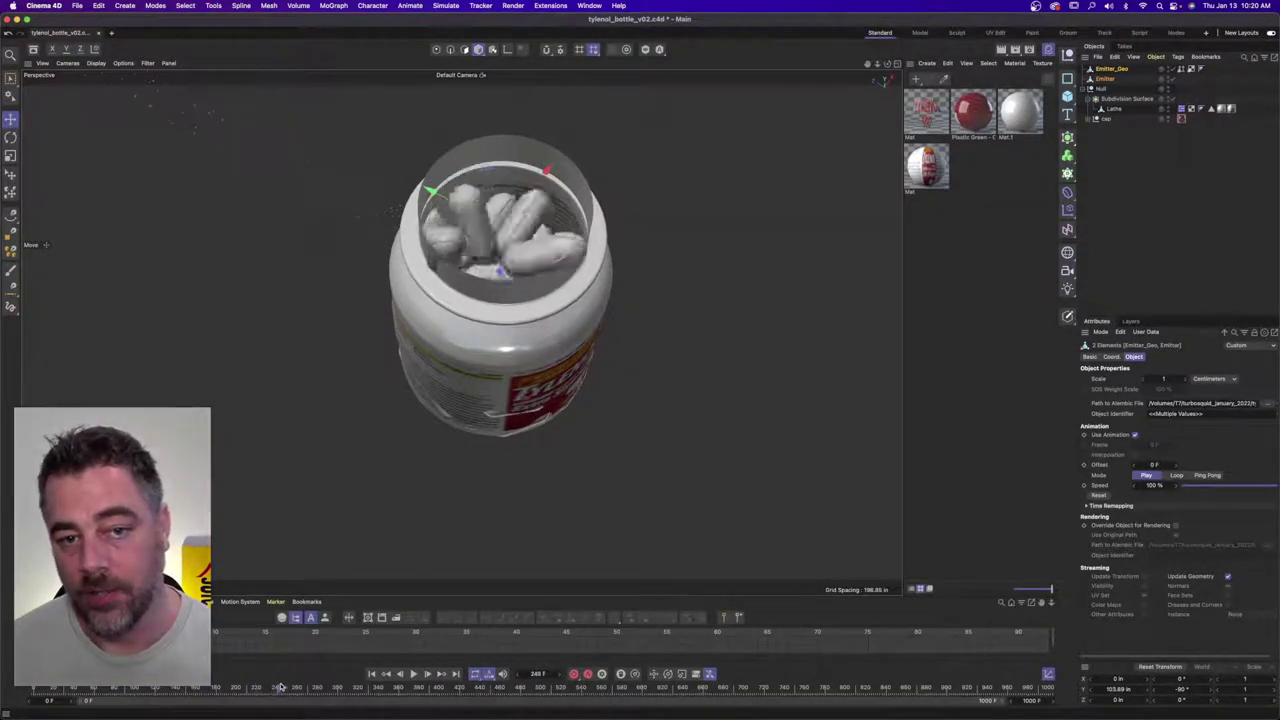
drag(281, 687, 362, 688)
drag(362, 688, 362, 688)
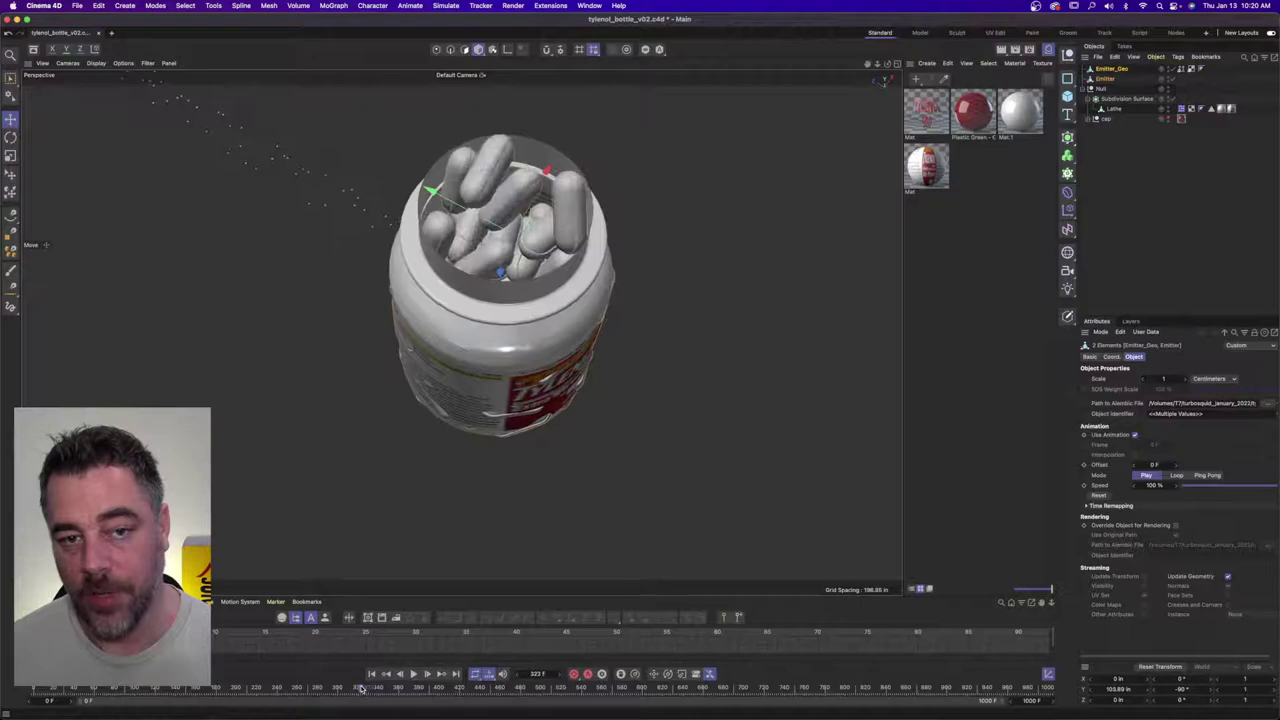
drag(362, 688, 503, 697)
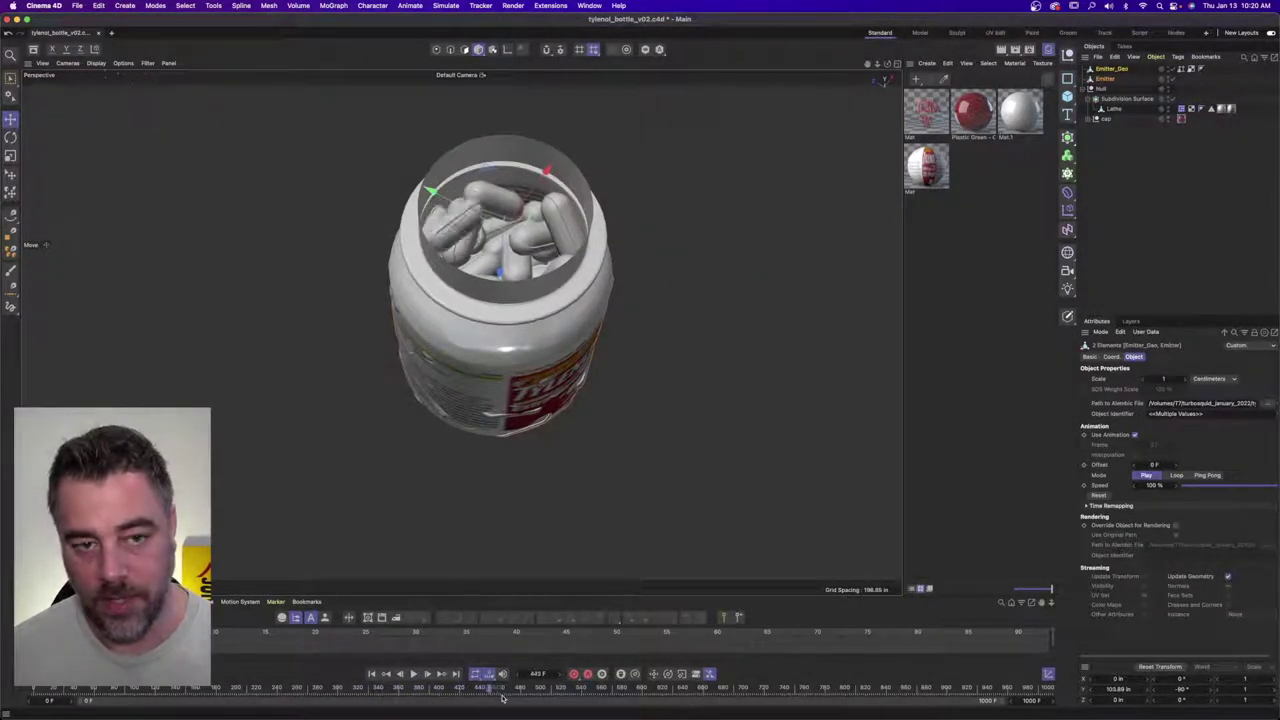
drag(503, 697, 618, 709)
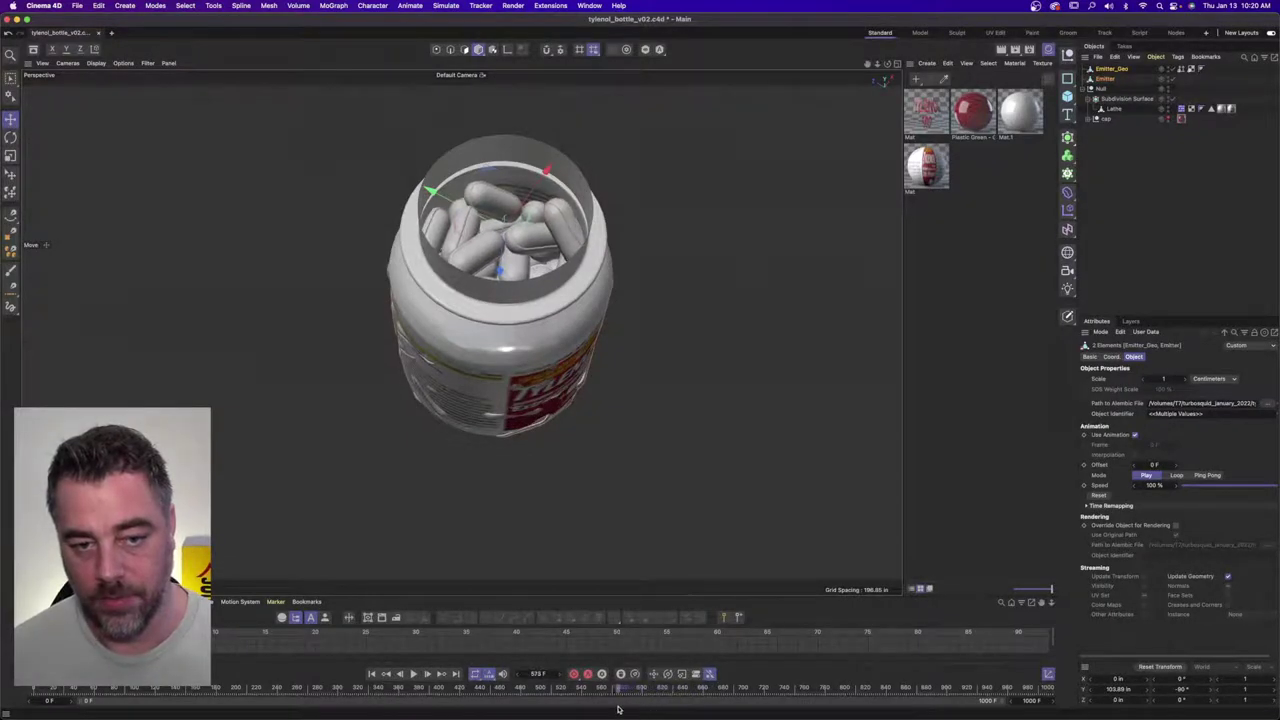
drag(618, 709, 585, 709)
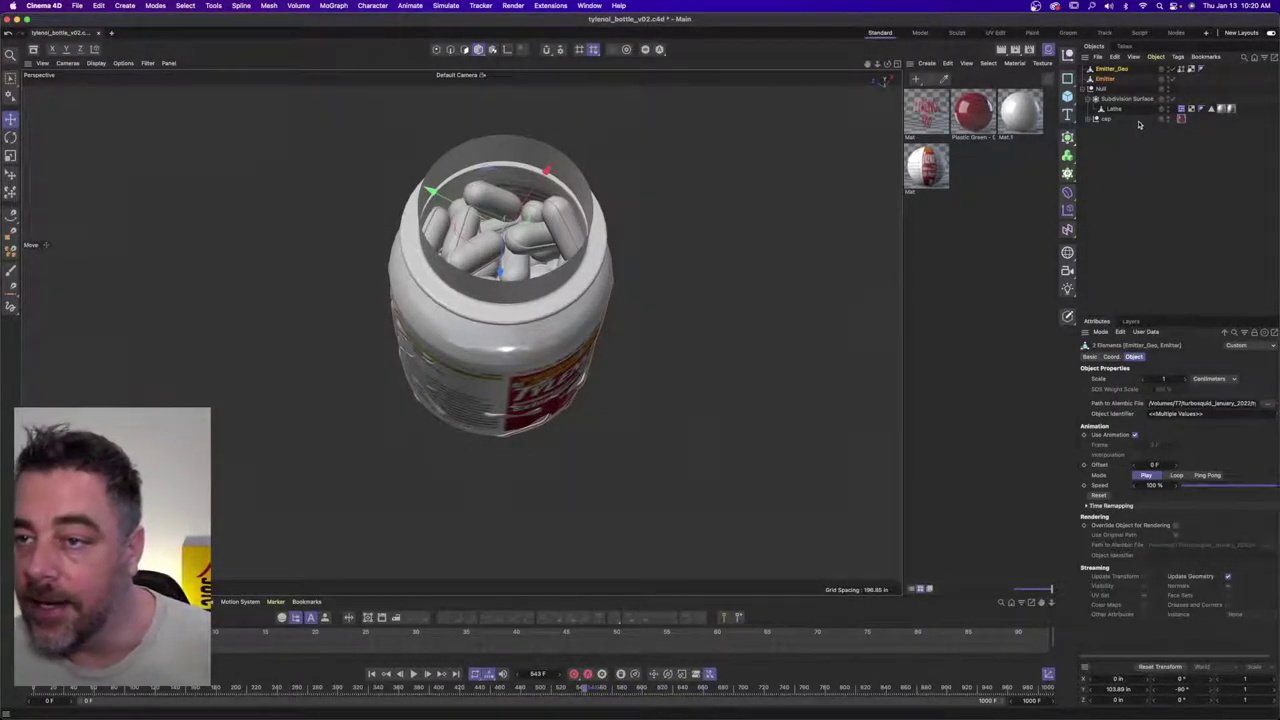
- Merge the baked Emitter and Emitter_Geo objects into one static polygon object with Connect Objects + Delete
right_click(1108, 80)
click(1187, 467)
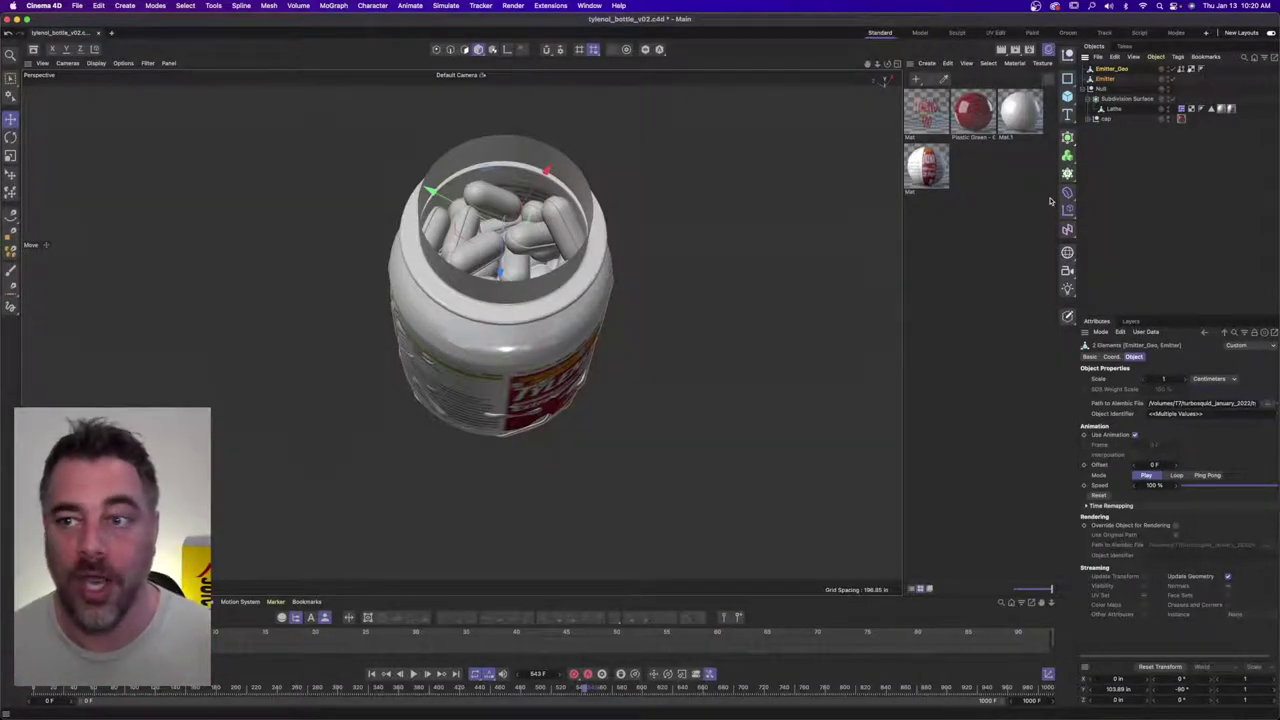
click(1147, 80)
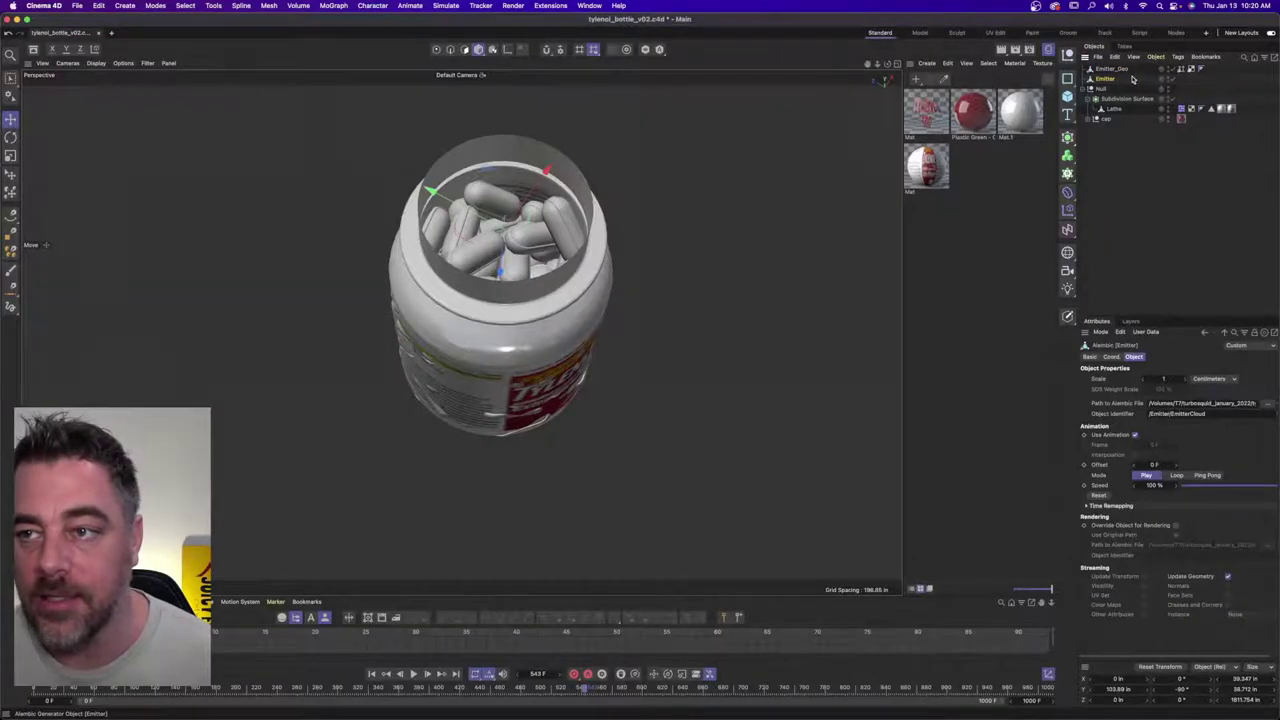
shift+click(1103, 69)
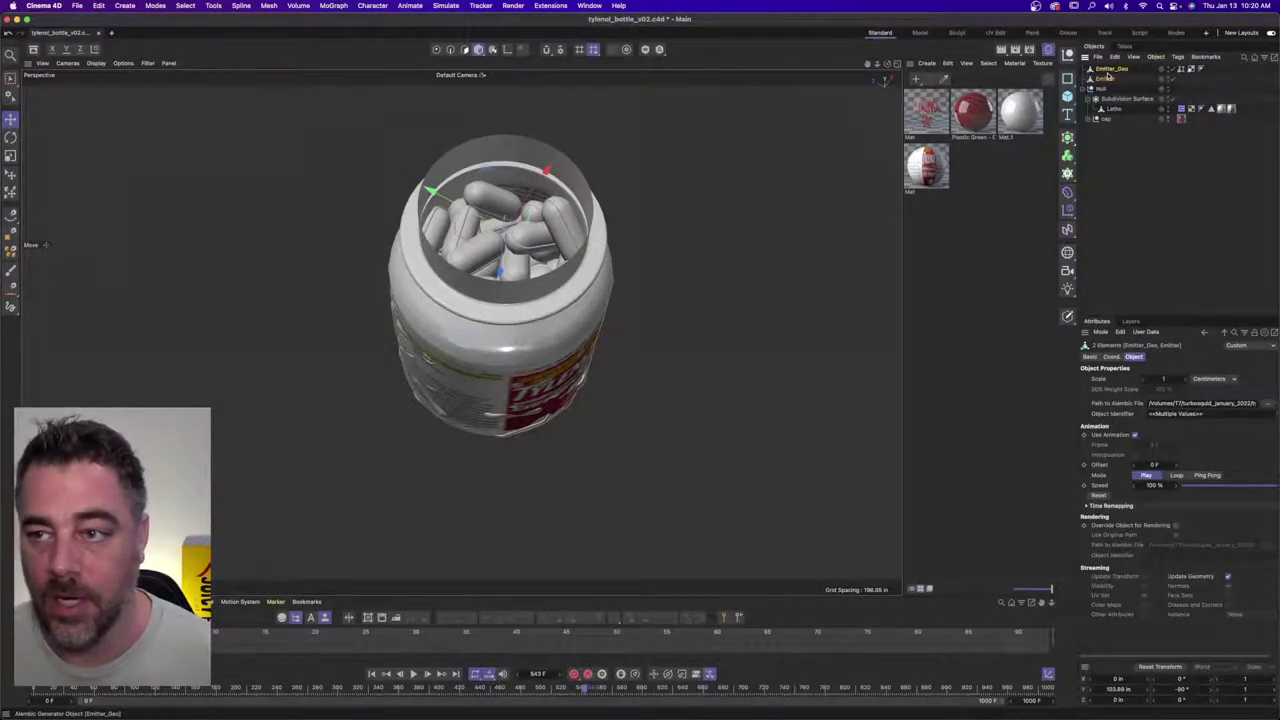
right_click(1109, 73)
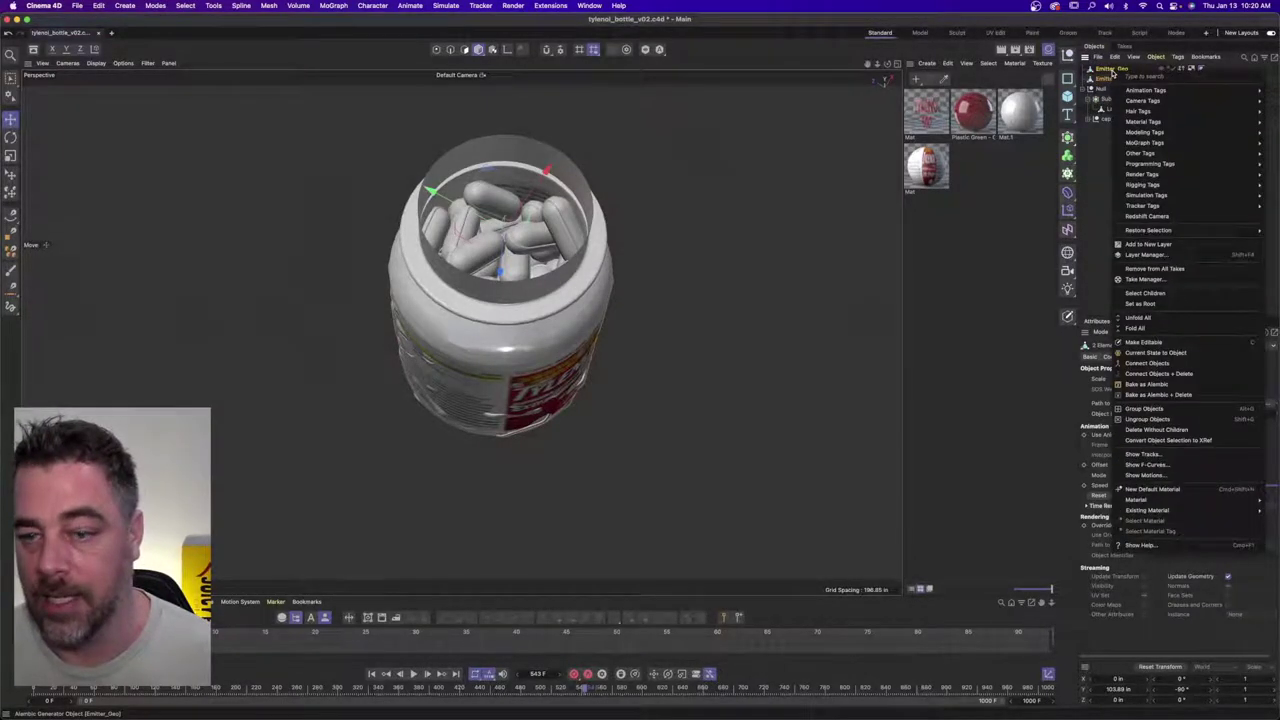
click(1208, 374)
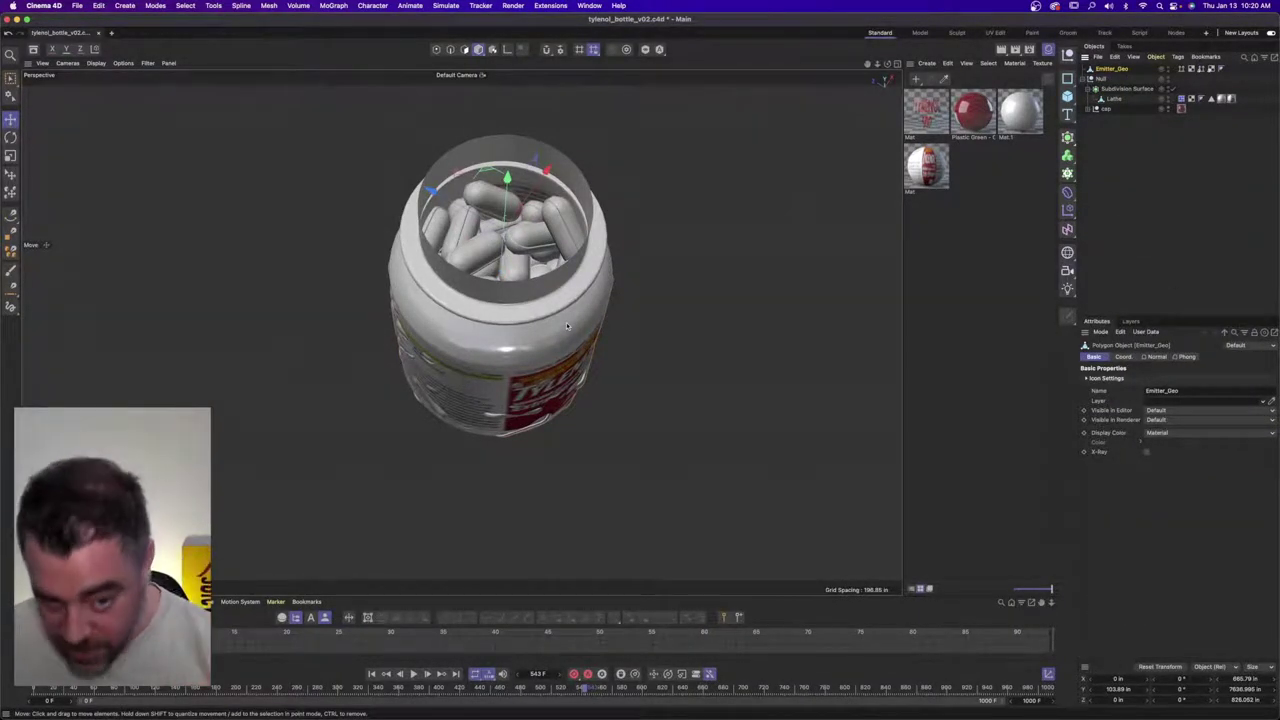
- Try applying the TYLENOL label material to the merged pill geometry, and undo it
click(1117, 259)
alt+drag(451, 334, 554, 380)
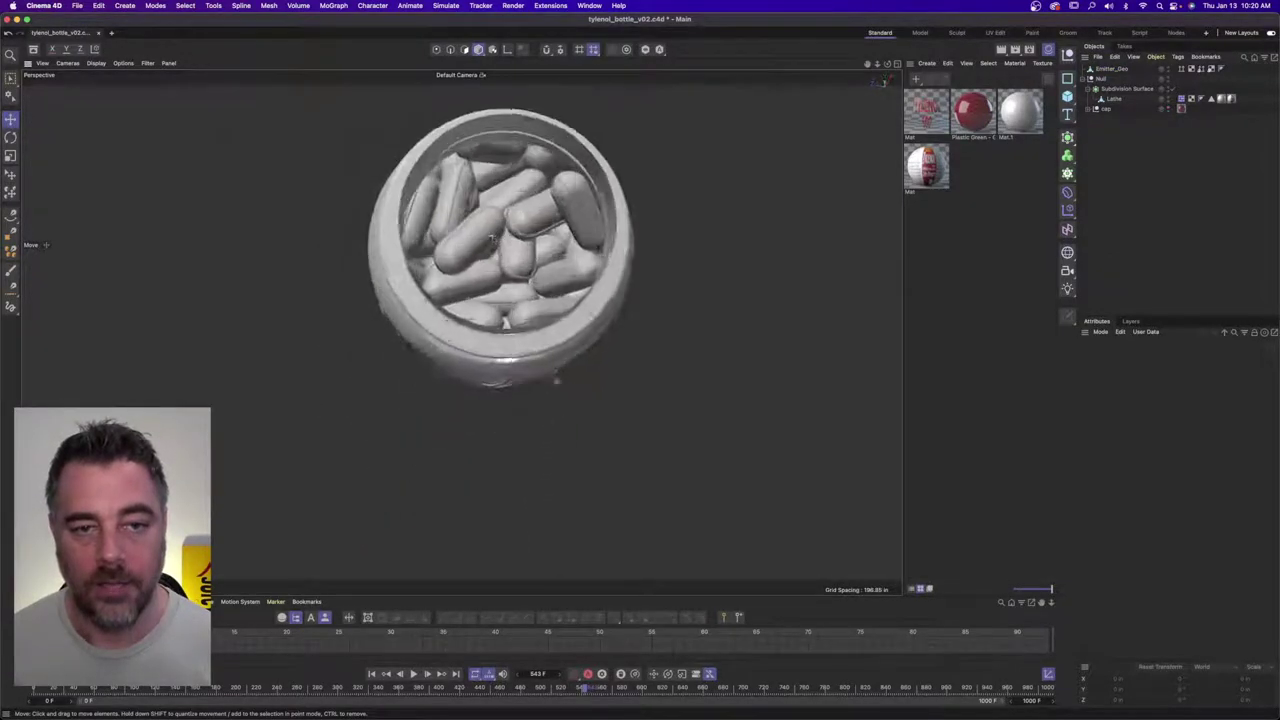
alt+right_drag(500, 245, 583, 247)
click(469, 237)
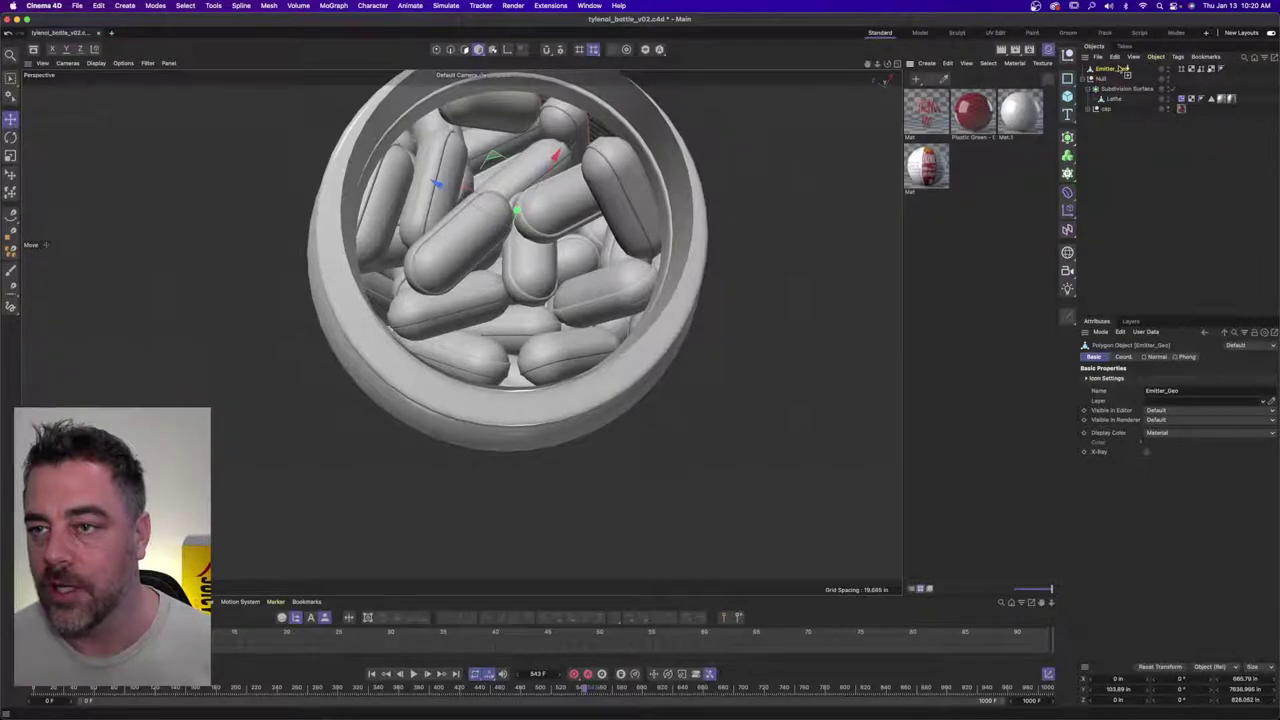
drag(1121, 70, 1120, 71)
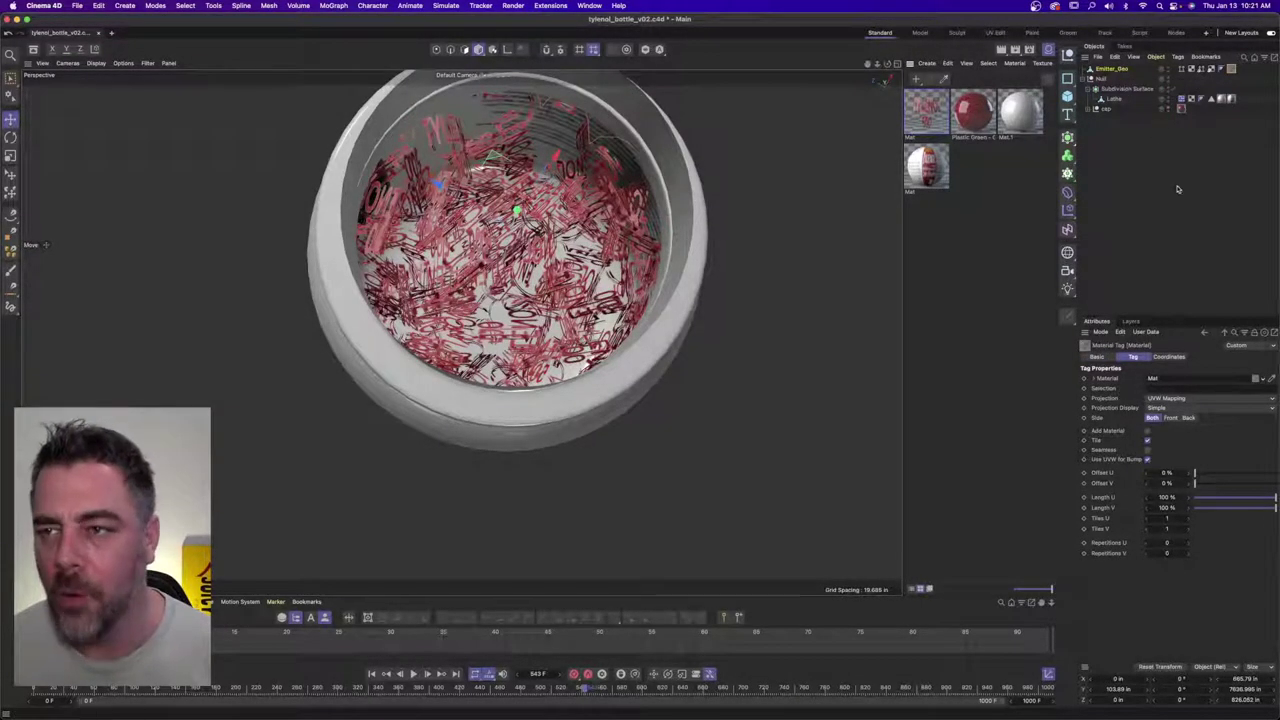
key(super+z)
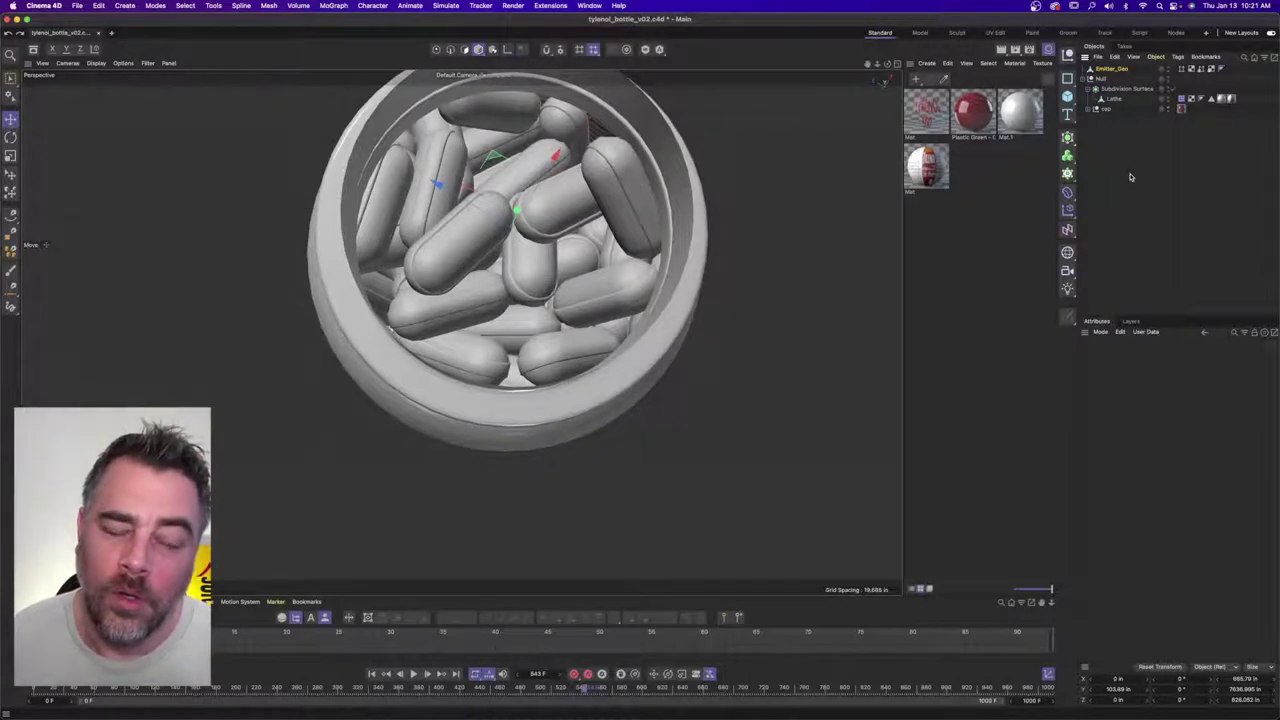
- Cut the pill group from pill_v01.c4d and paste it into the bottle scene, closing the pill file without saving
alt+right_drag(700, 301, 557, 243)
alt+middle_drag(557, 243, 460, 302)
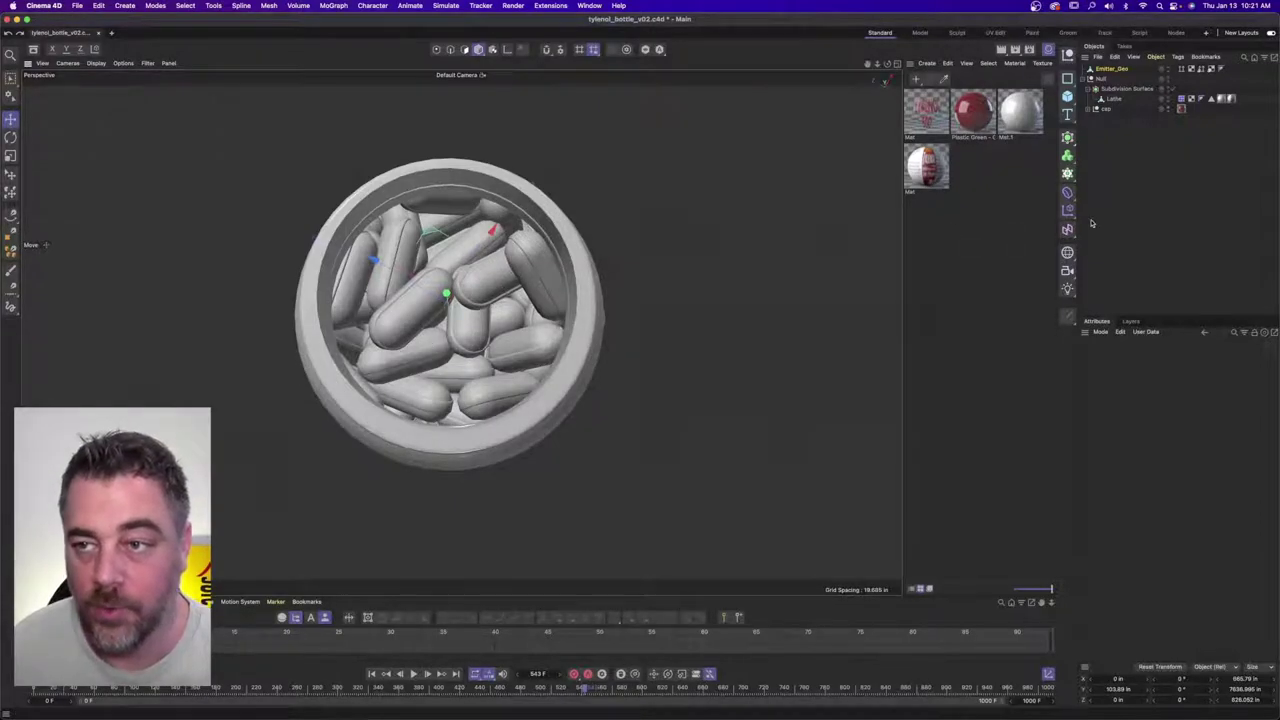
click(1130, 187)
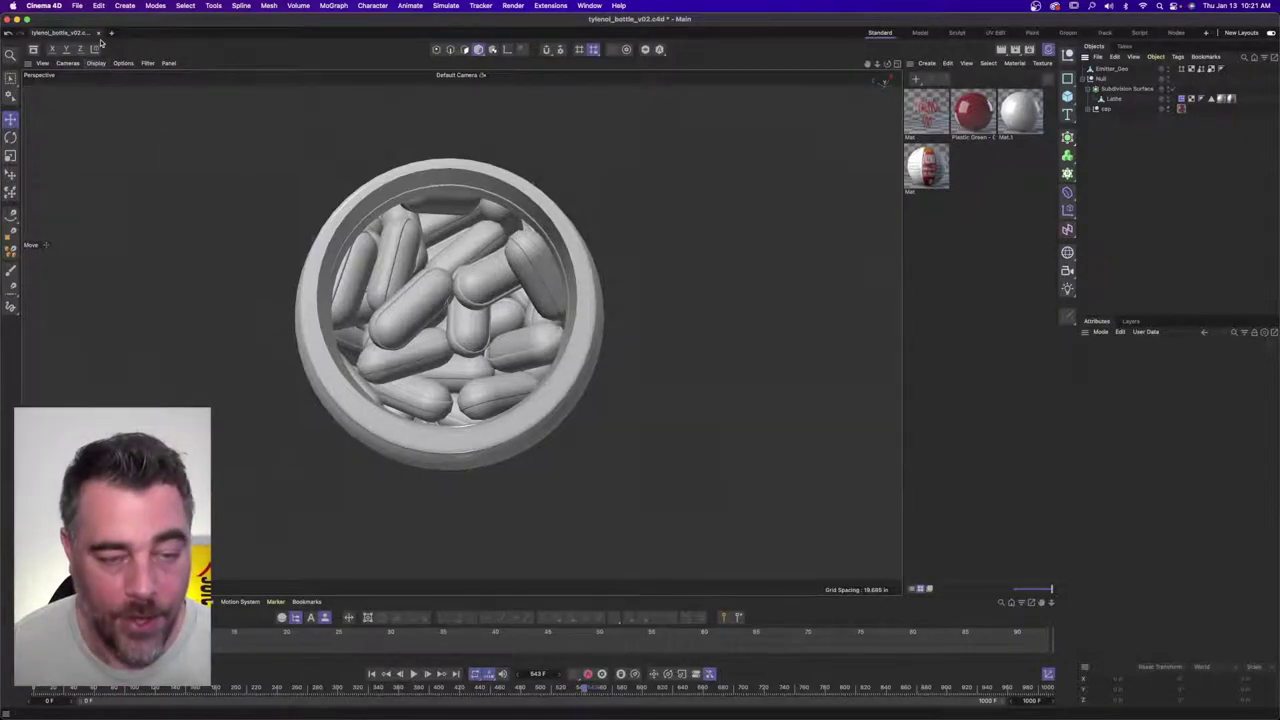
key(super+Tab)
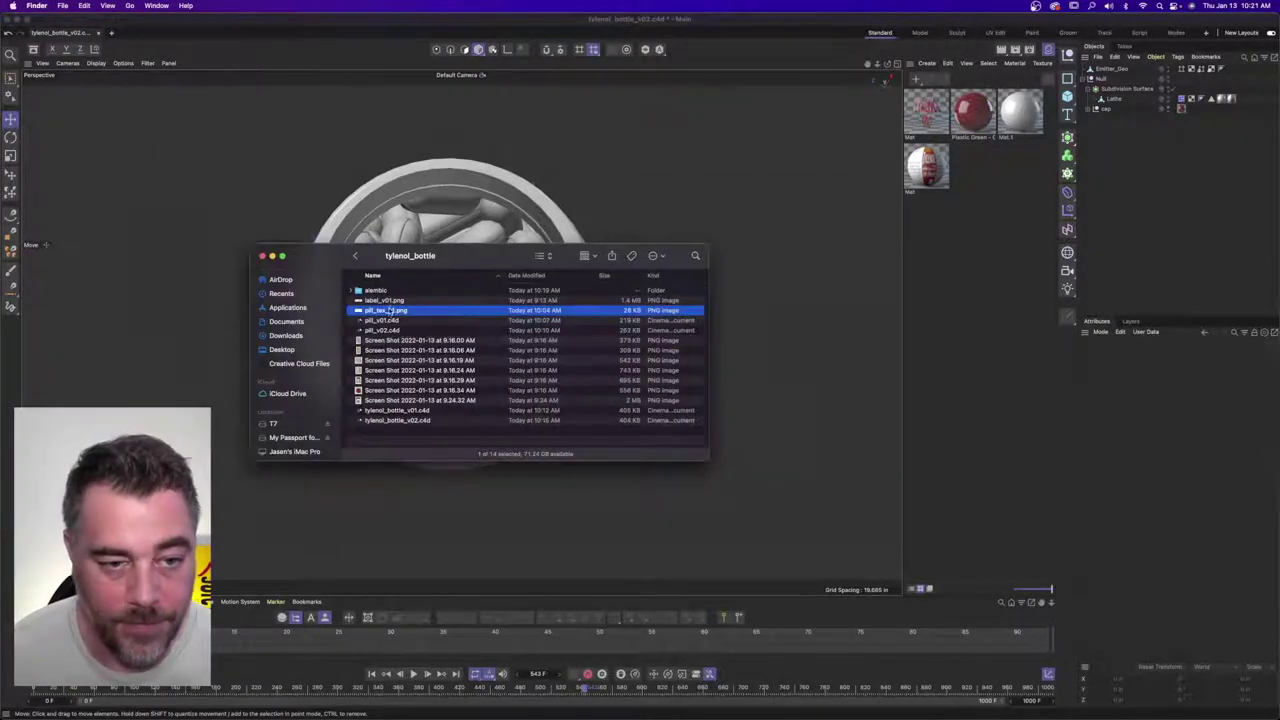
double_click(391, 321)
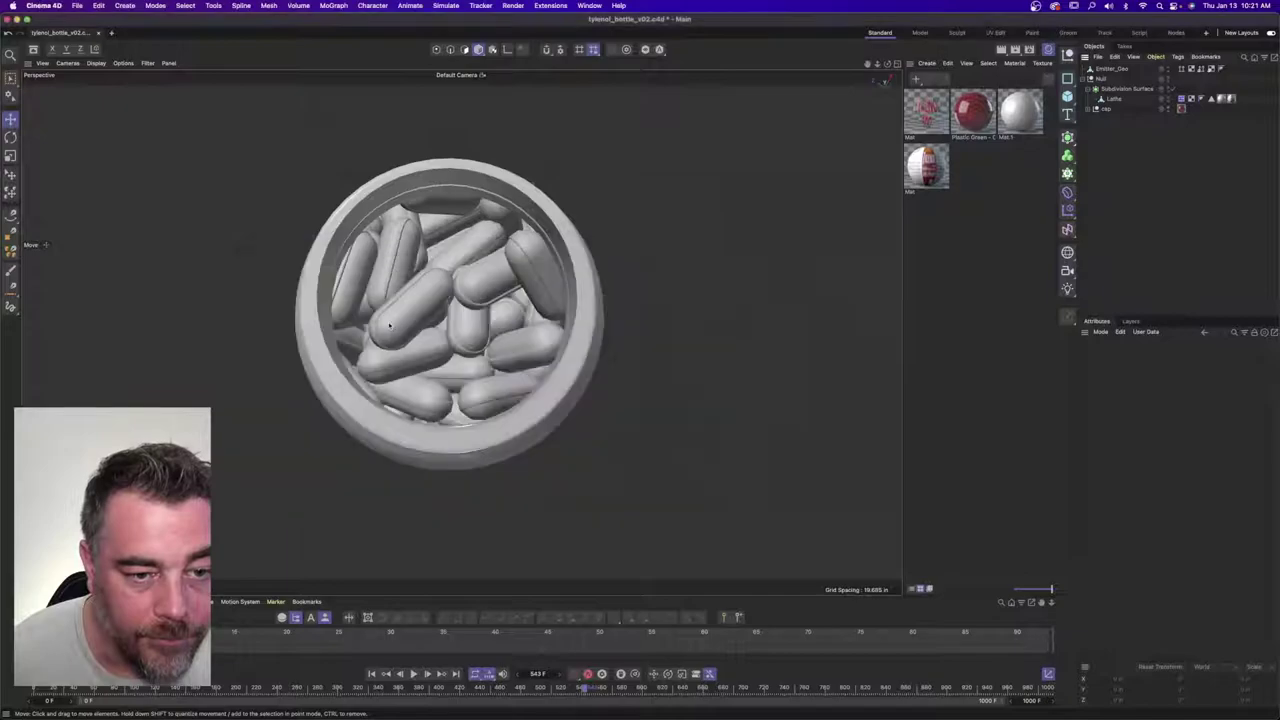
click(1102, 69)
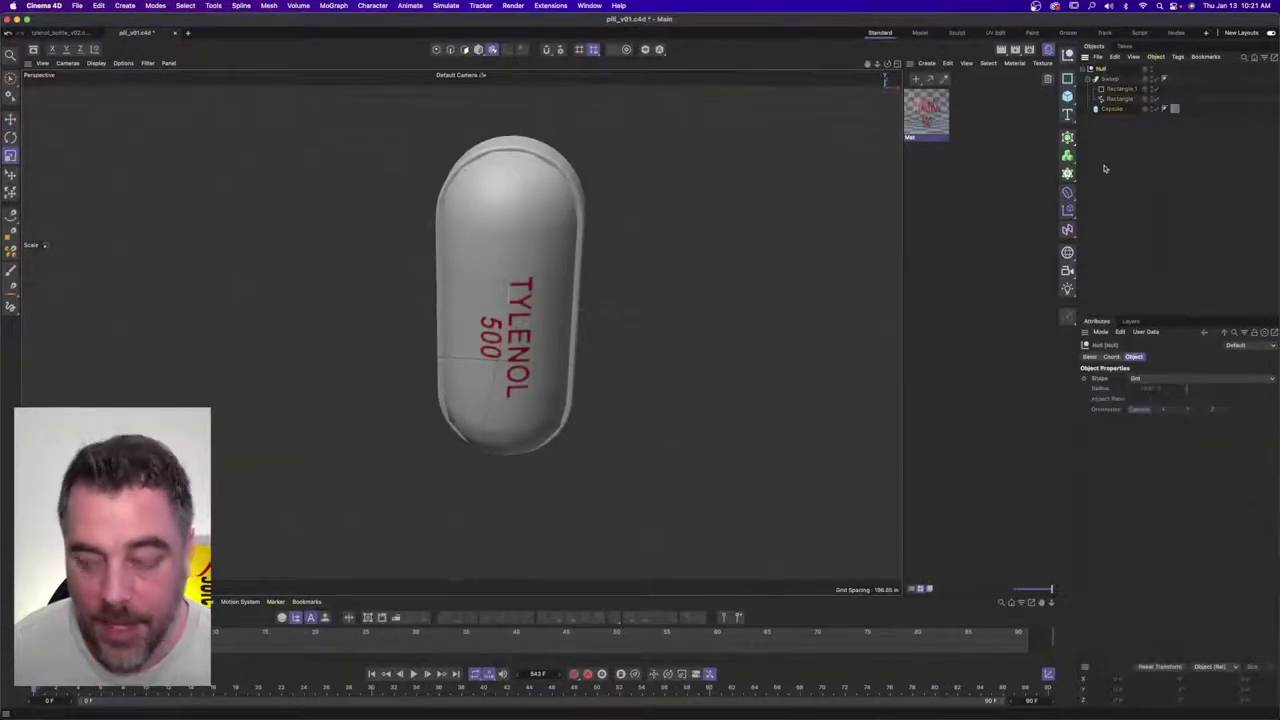
key(super+x)
key(super+w)
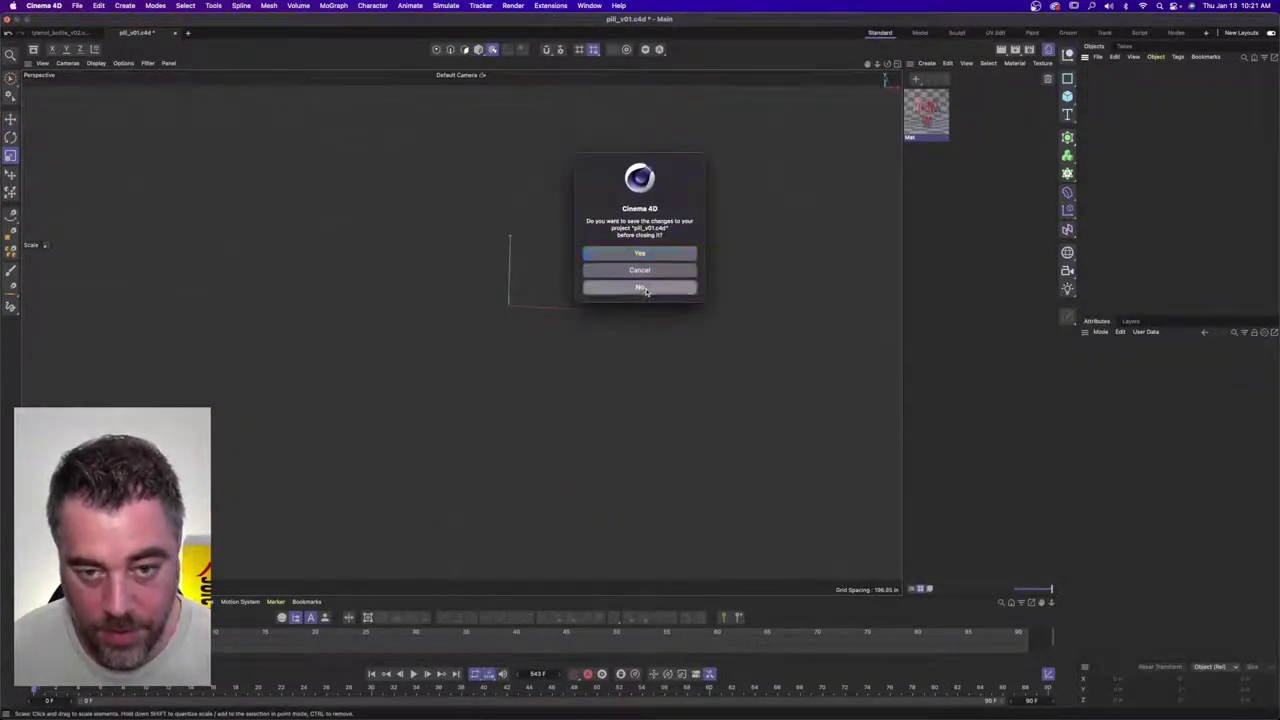
click(640, 287)
key(super+v)
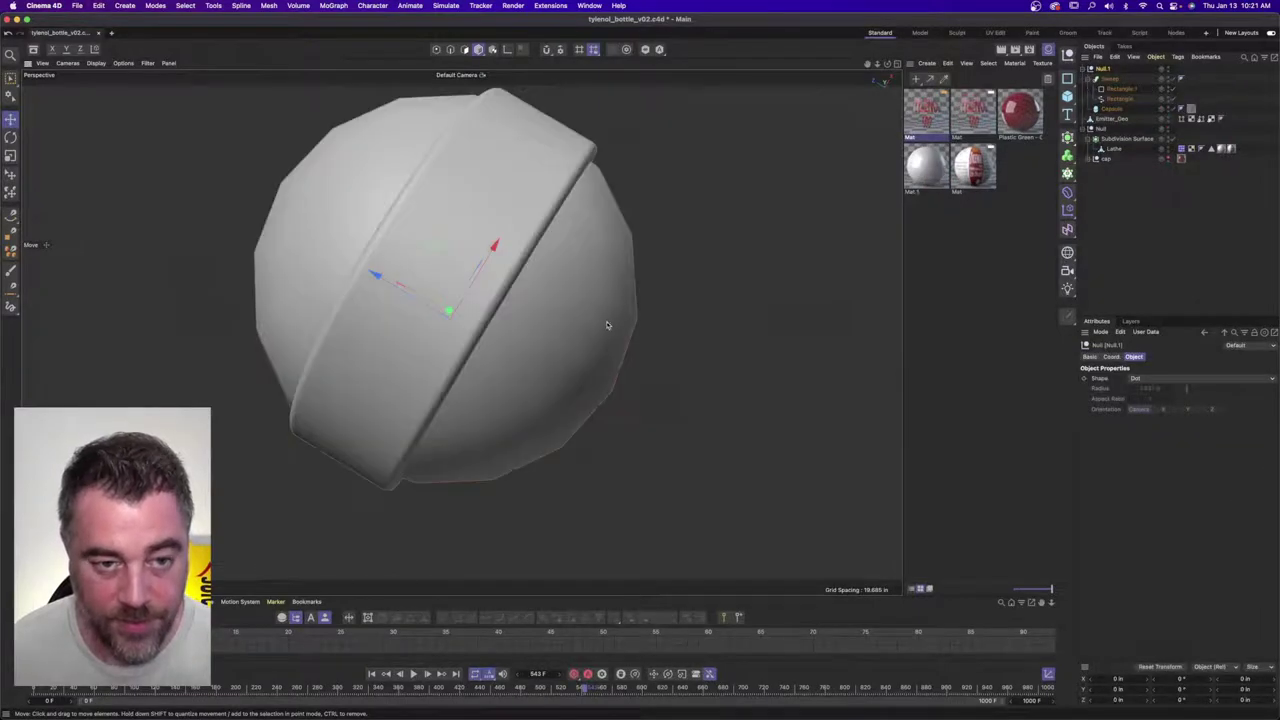
- Scale the pasted pill group down to roughly pill size and raise it above the settled pills, to Y about 66.6 in
click(11, 137)
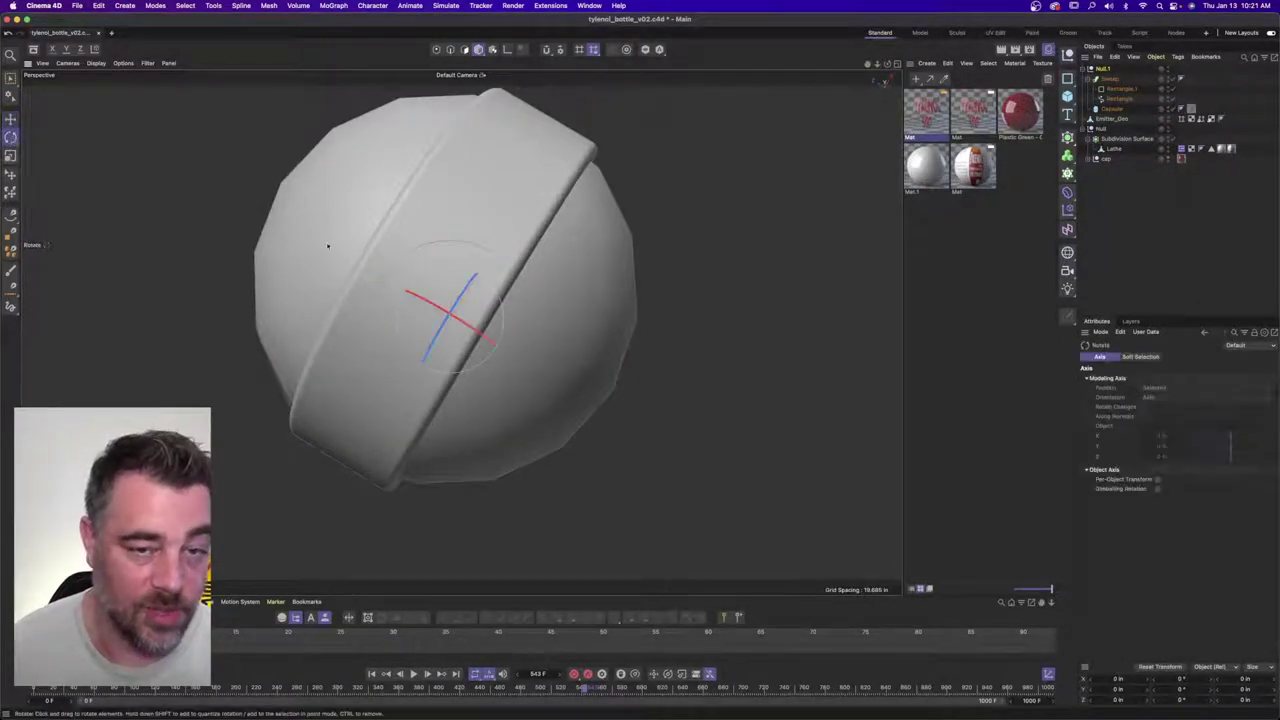
click(11, 156)
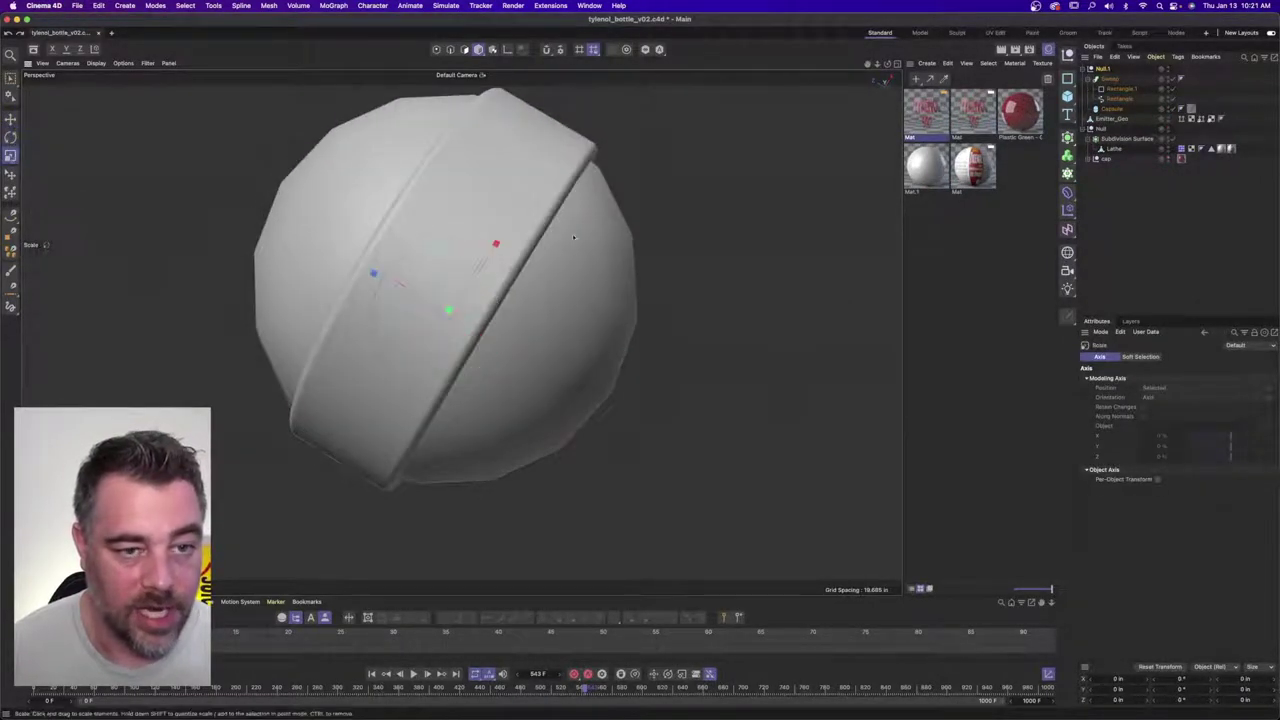
drag(470, 280, 274, 293)
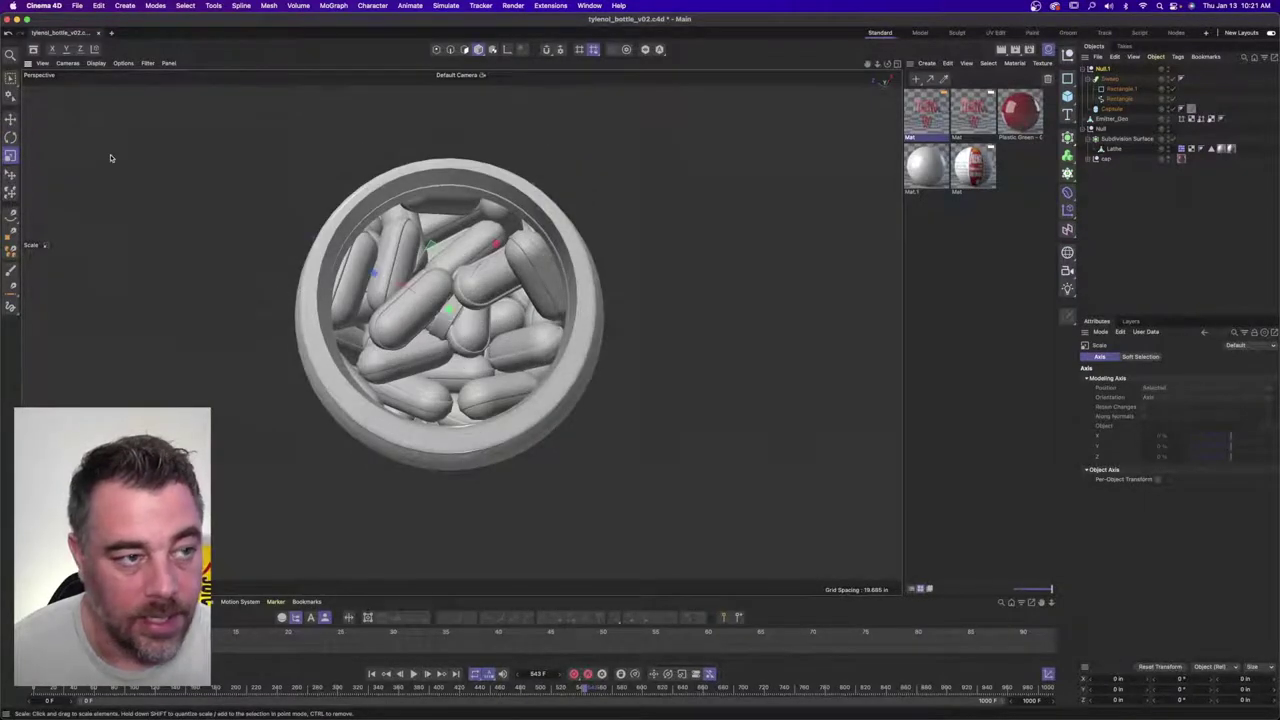
click(740, 285)
alt+drag(740, 285, 560, 200)
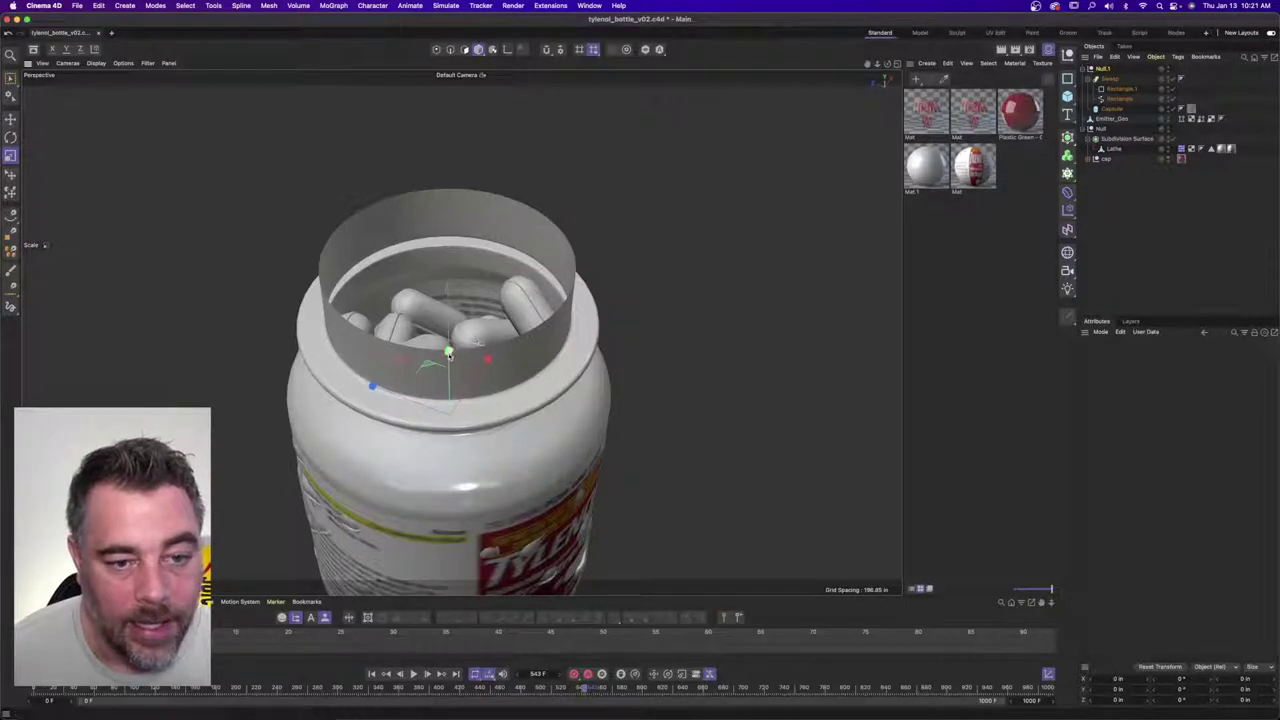
key(e)
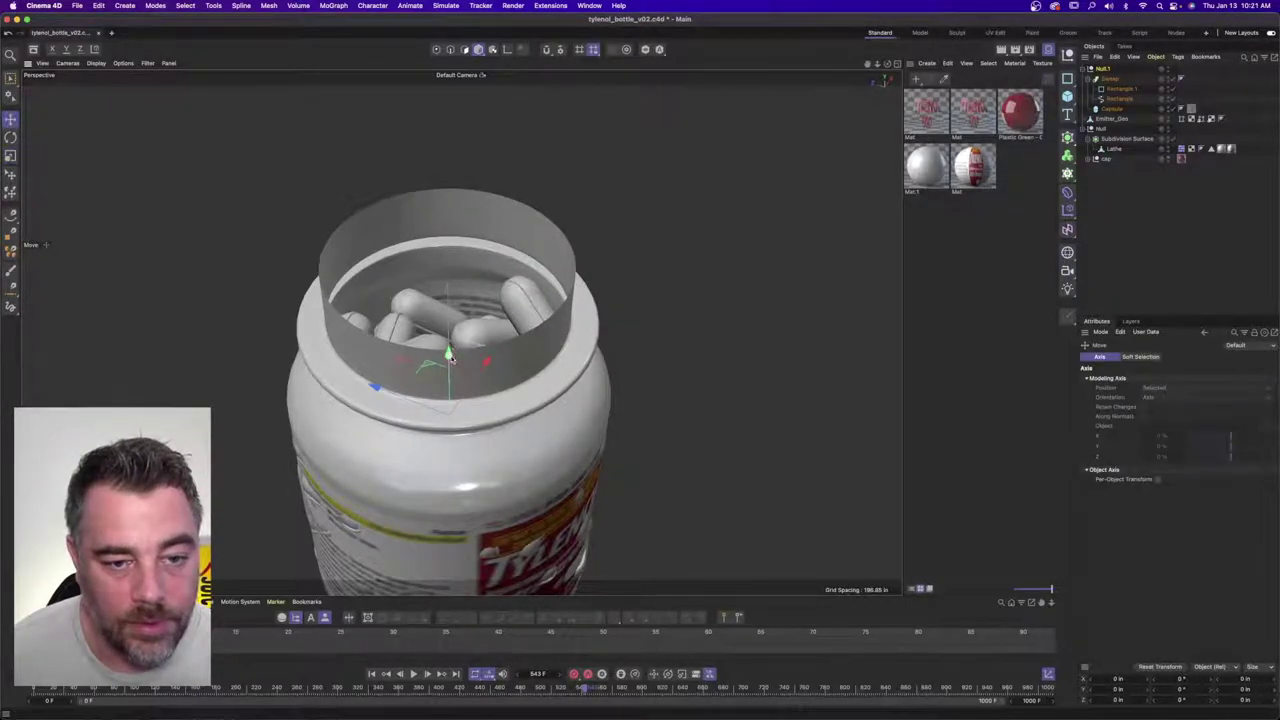
drag(446, 352, 552, 485)
scroll(552, 485, up, 2)
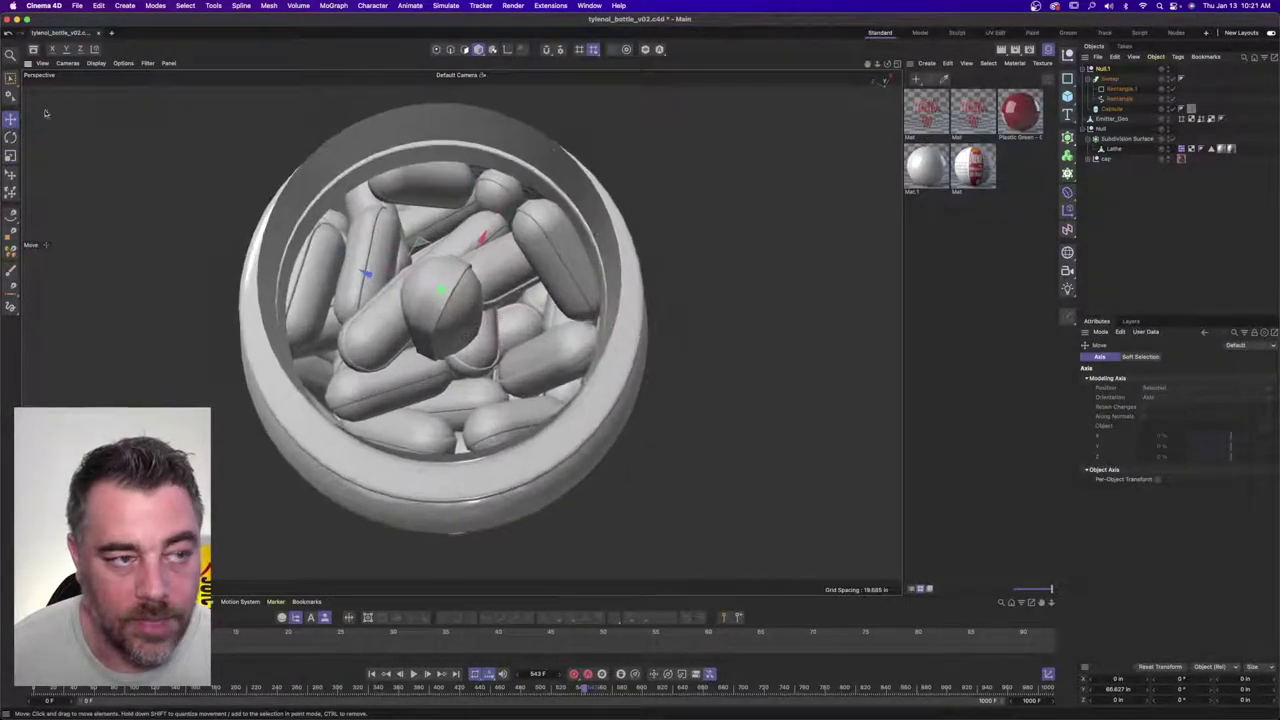
- Rotate the pasted pill so it lies along the top pills with its label facing up, and scale it to match their size
click(10, 155)
drag(534, 329, 445, 319)
click(10, 137)
drag(437, 356, 497, 318)
click(10, 156)
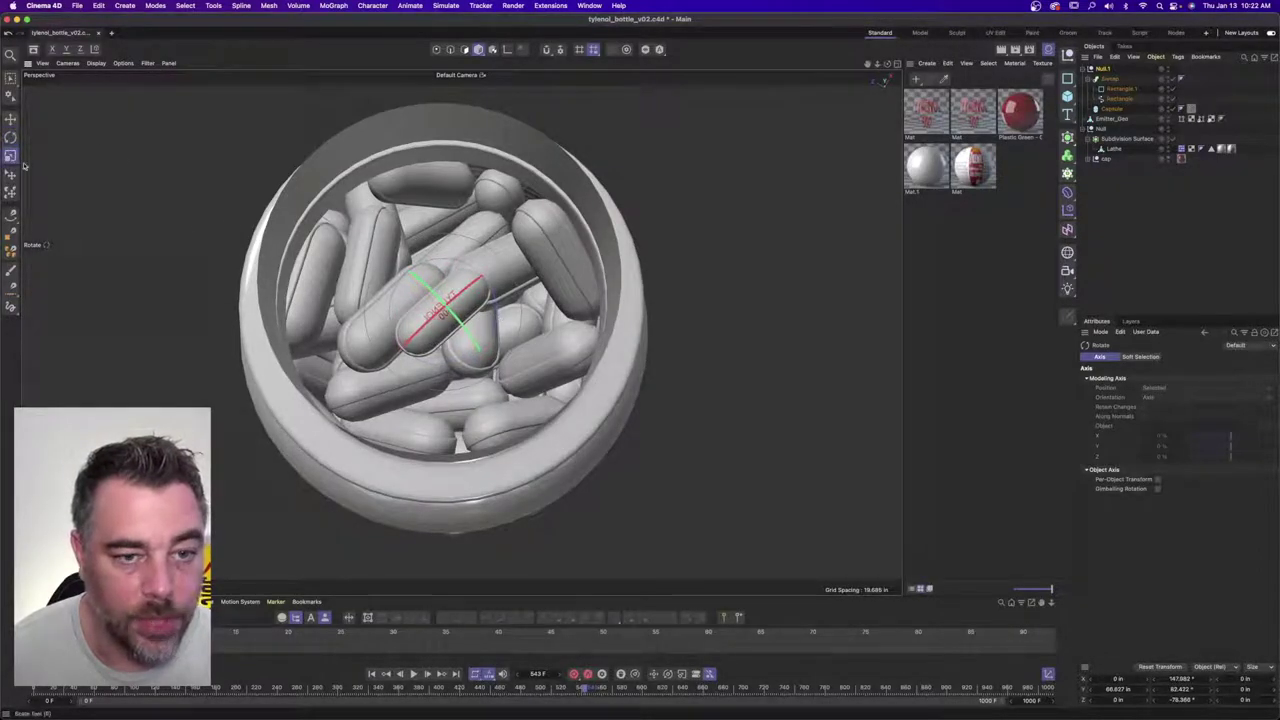
drag(230, 243, 388, 213)
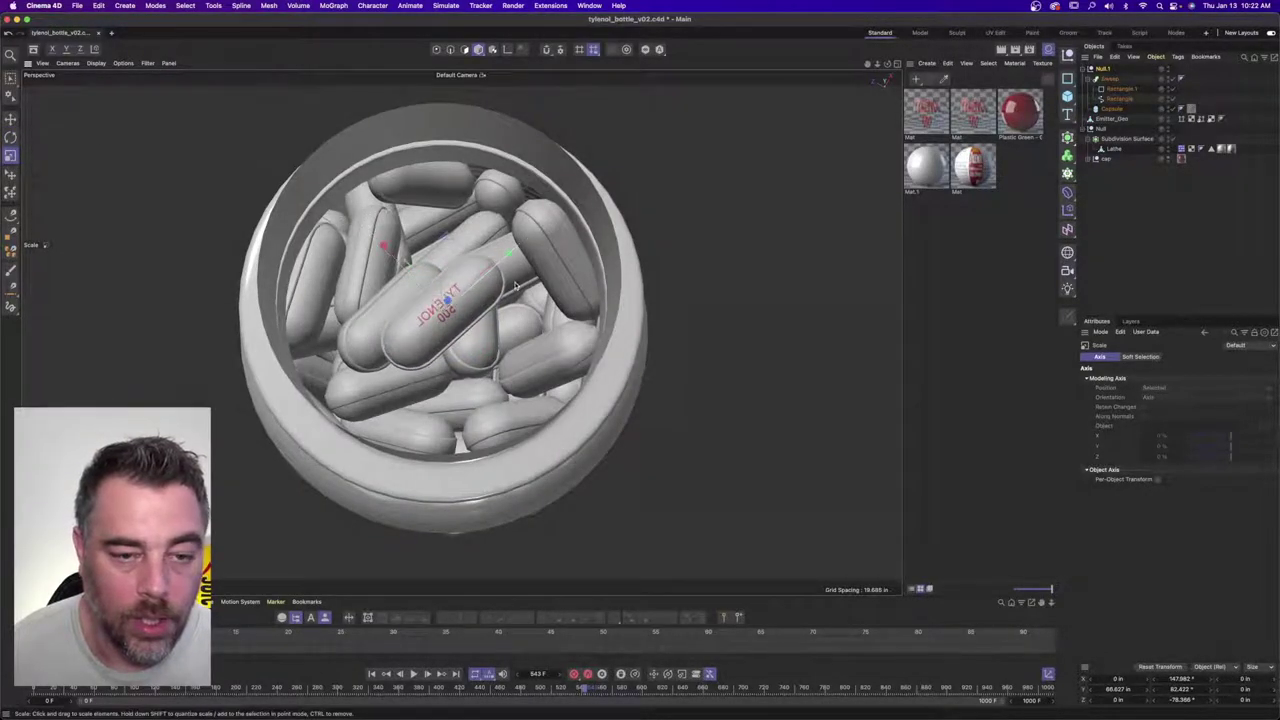
- Try to un-mirror the capsule's label by setting Length U and then Length V to -100%, undoing each change
alt+right_drag(433, 290, 522, 282)
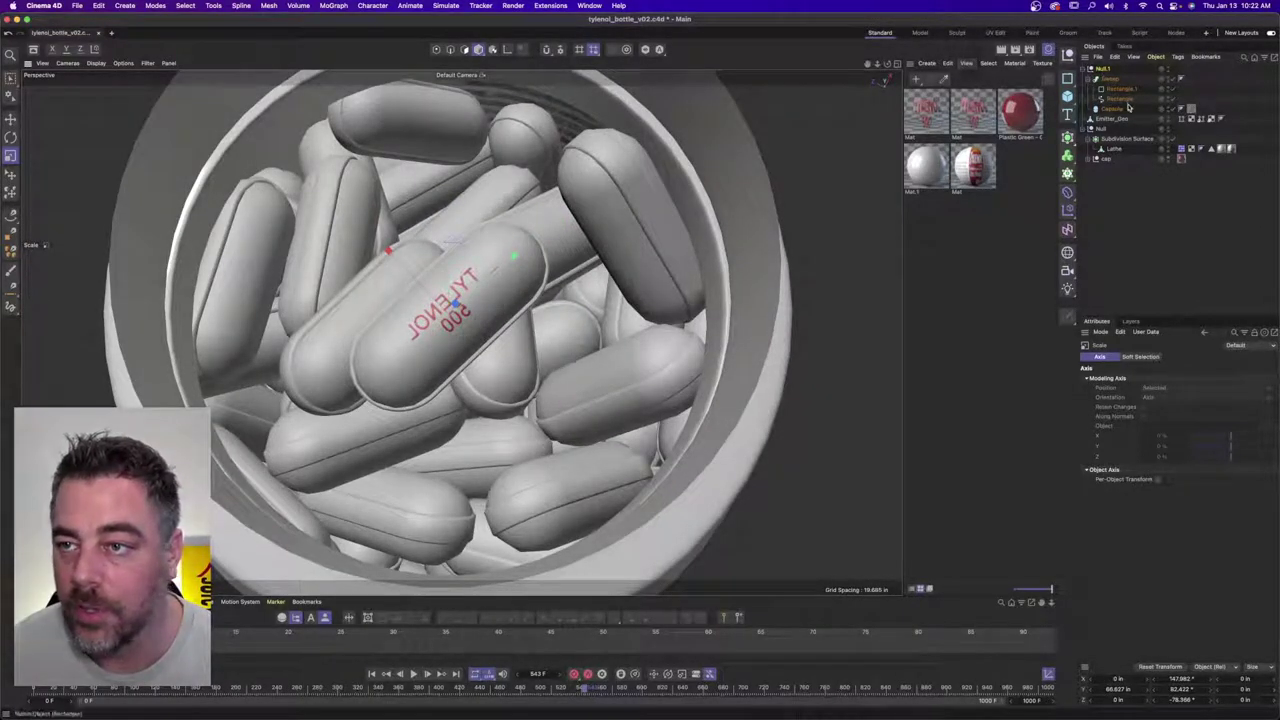
click(1191, 110)
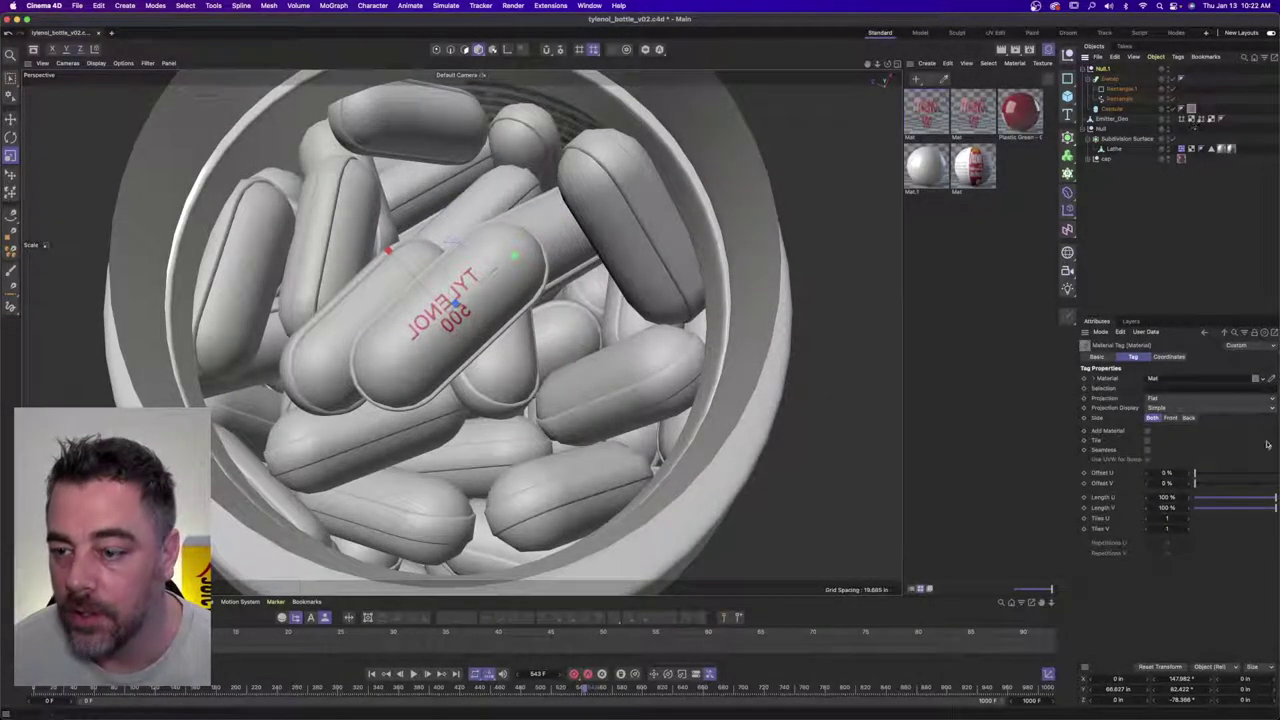
click(1160, 497)
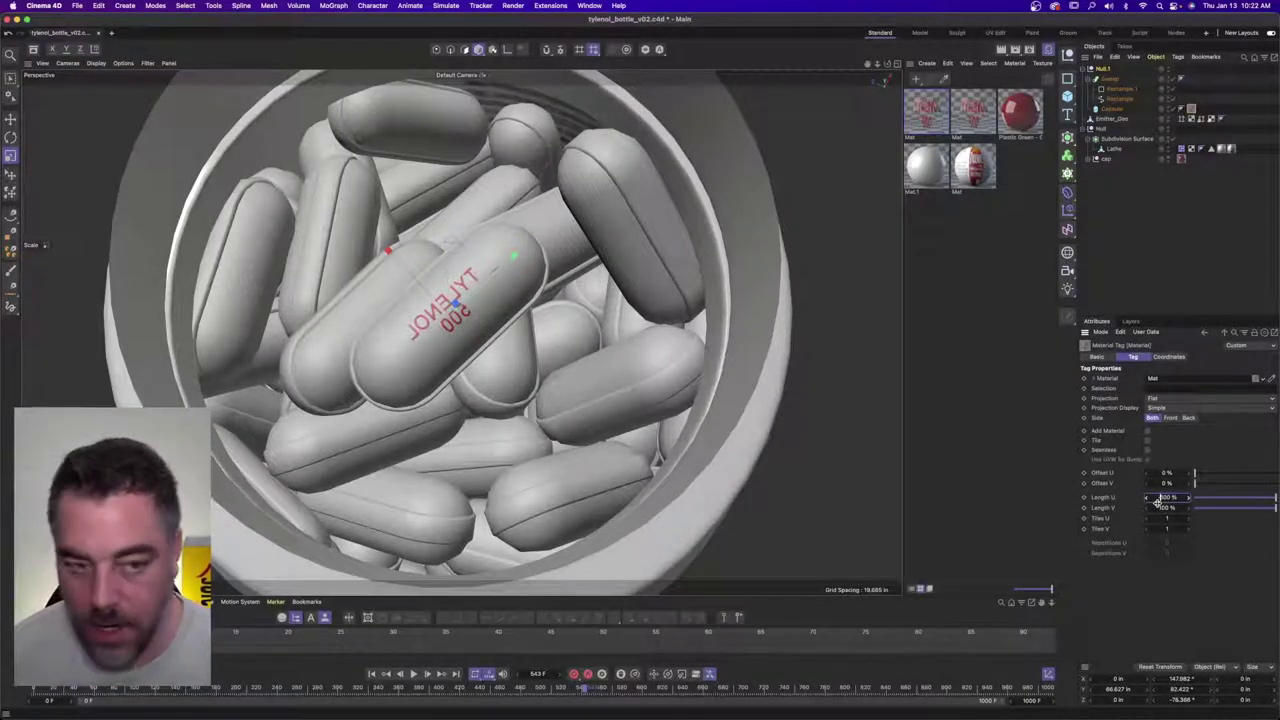
text(-100)
key(Return)
key(super+z)
click(1157, 507)
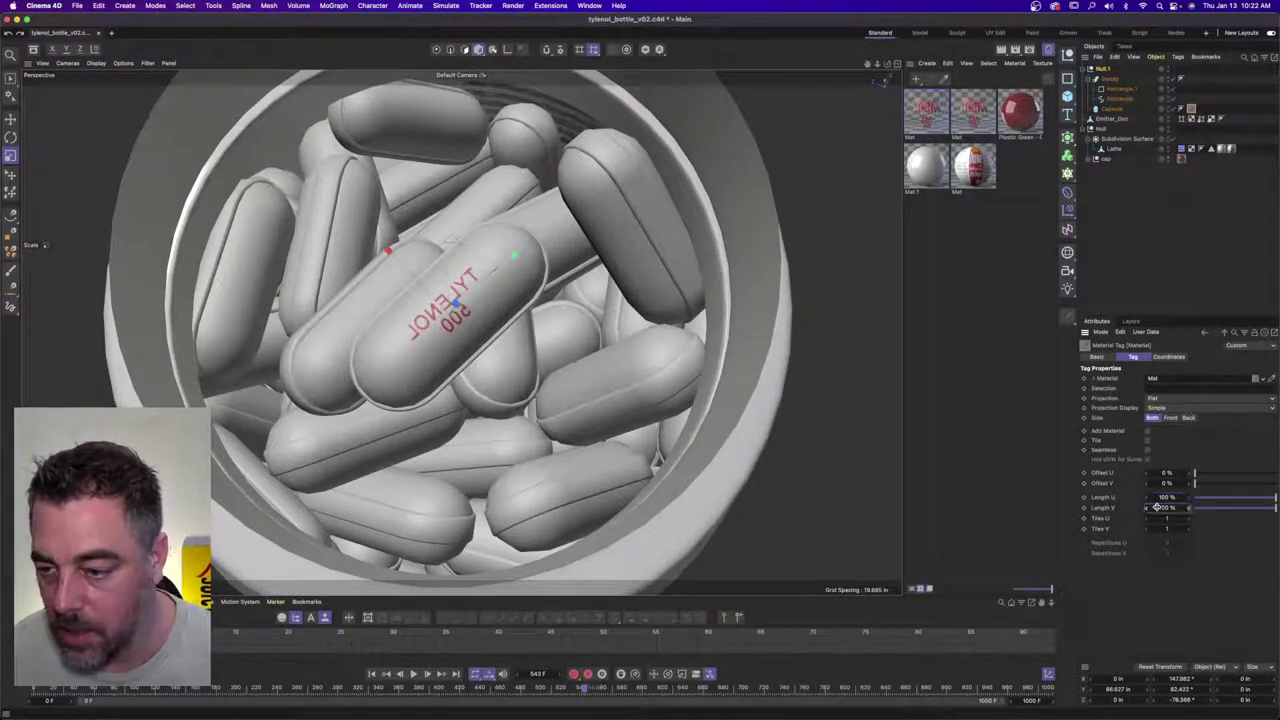
click(1156, 508)
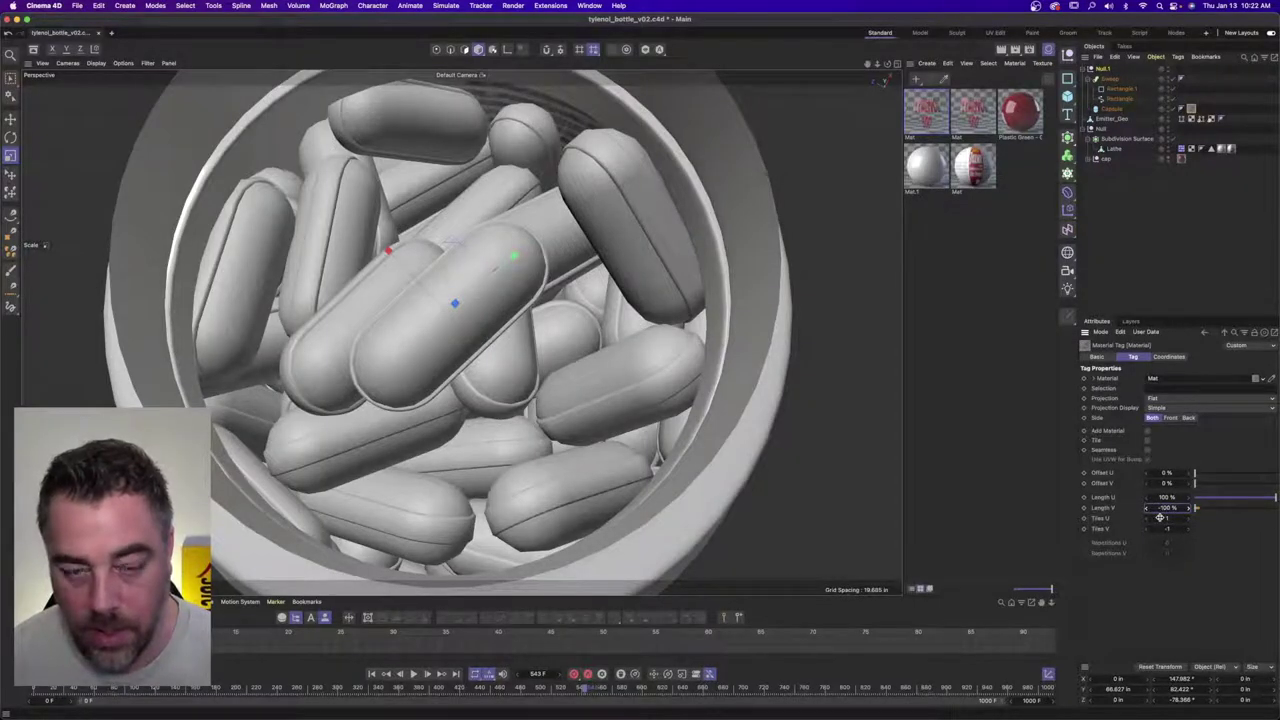
key(super+z)
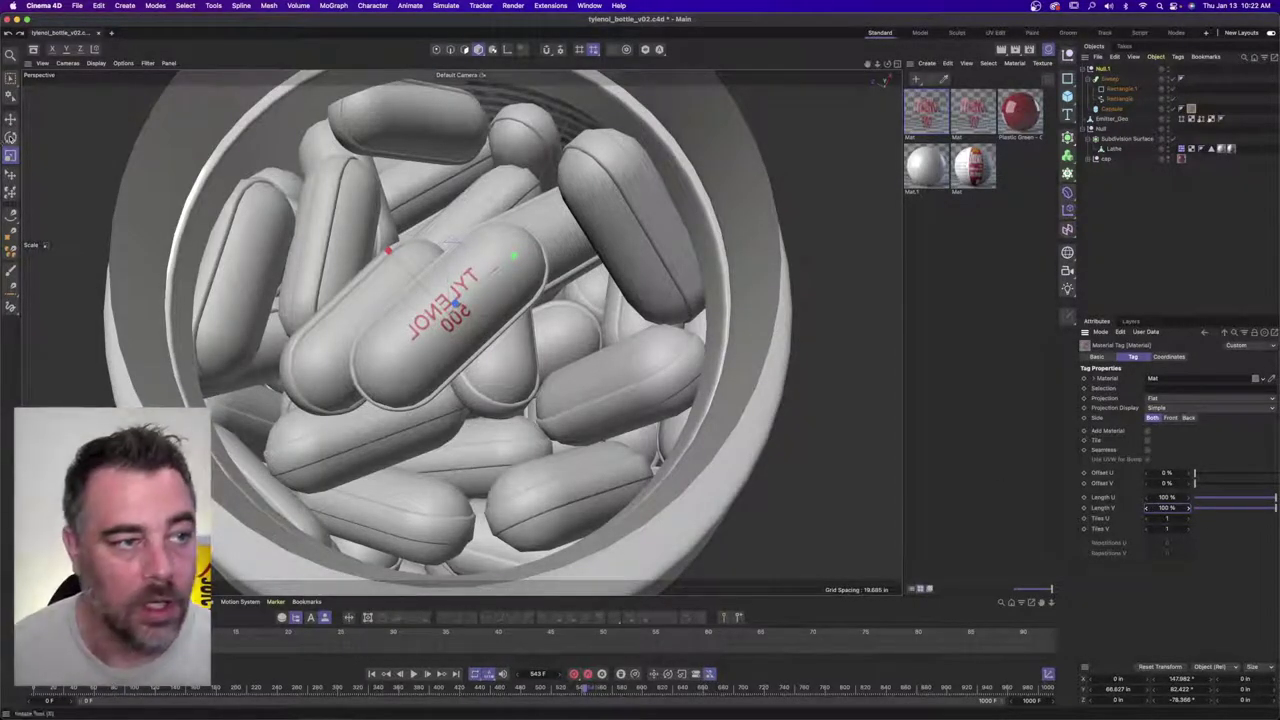
- Rotate the capsule's label projection about 180° in Texture mode so that TYLENOL 500 reads the right way round
click(493, 50)
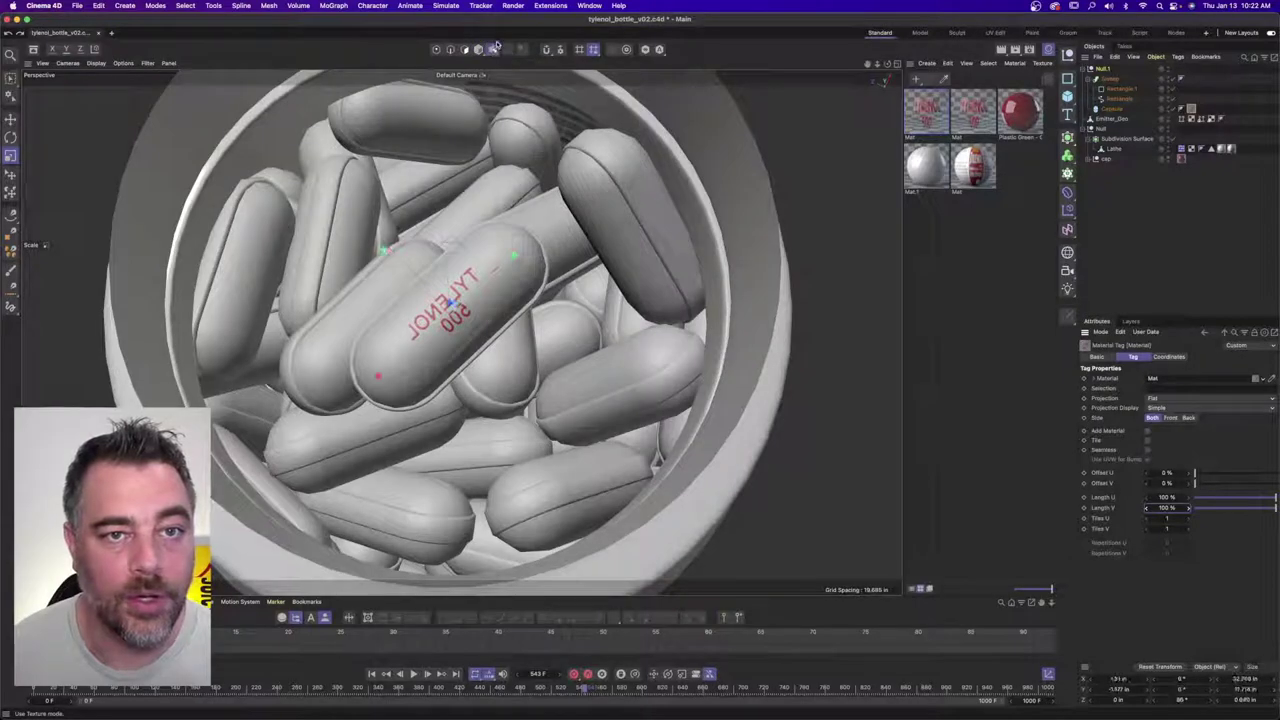
key(r)
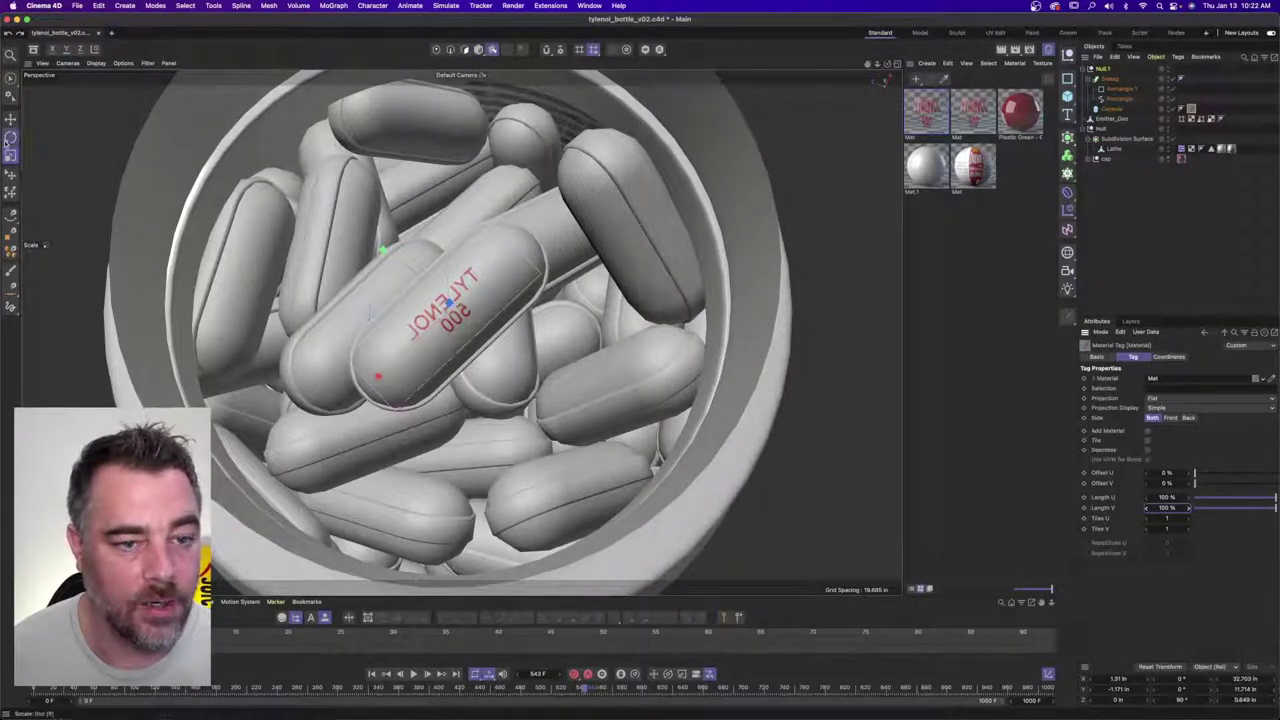
drag(481, 296, 472, 275)
drag(288, 428, 288, 428)
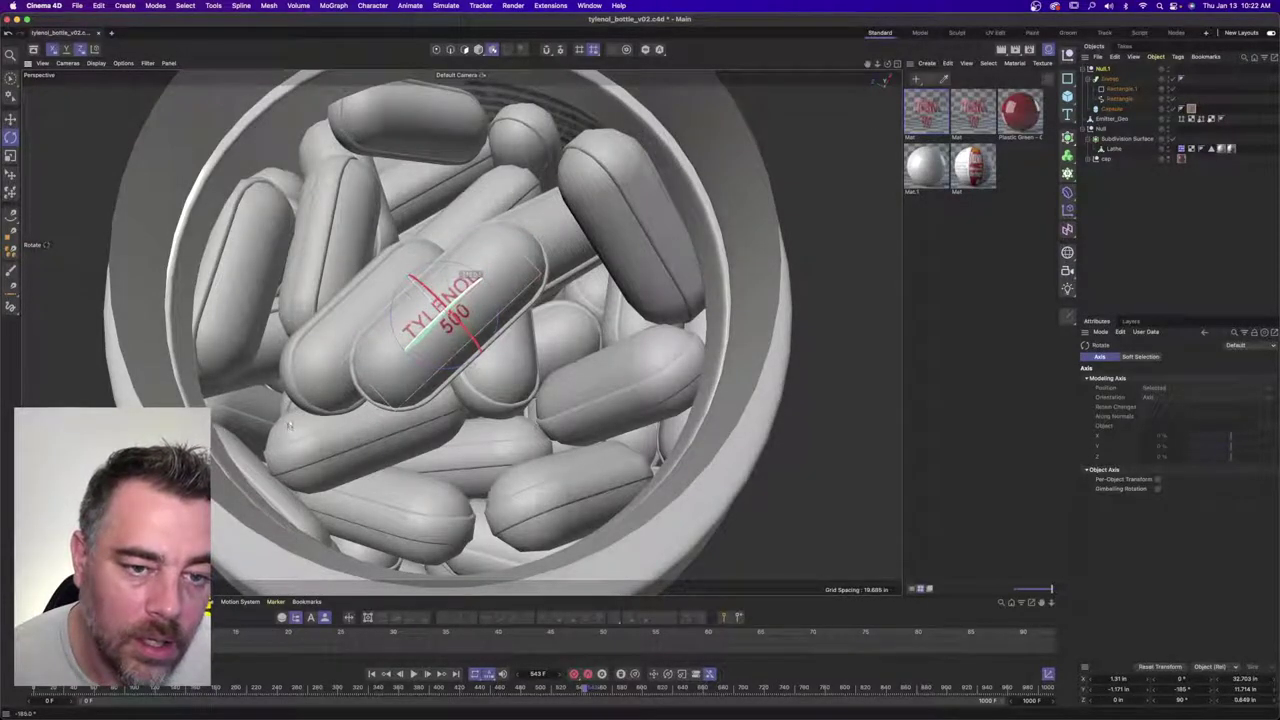
- Return to Model mode and move the labelled pill group onto the lower part of the pile, to about X -45.1, Y 64.8, Z -18.9 in
click(1126, 263)
alt+drag(586, 308, 494, 303)
key(e)
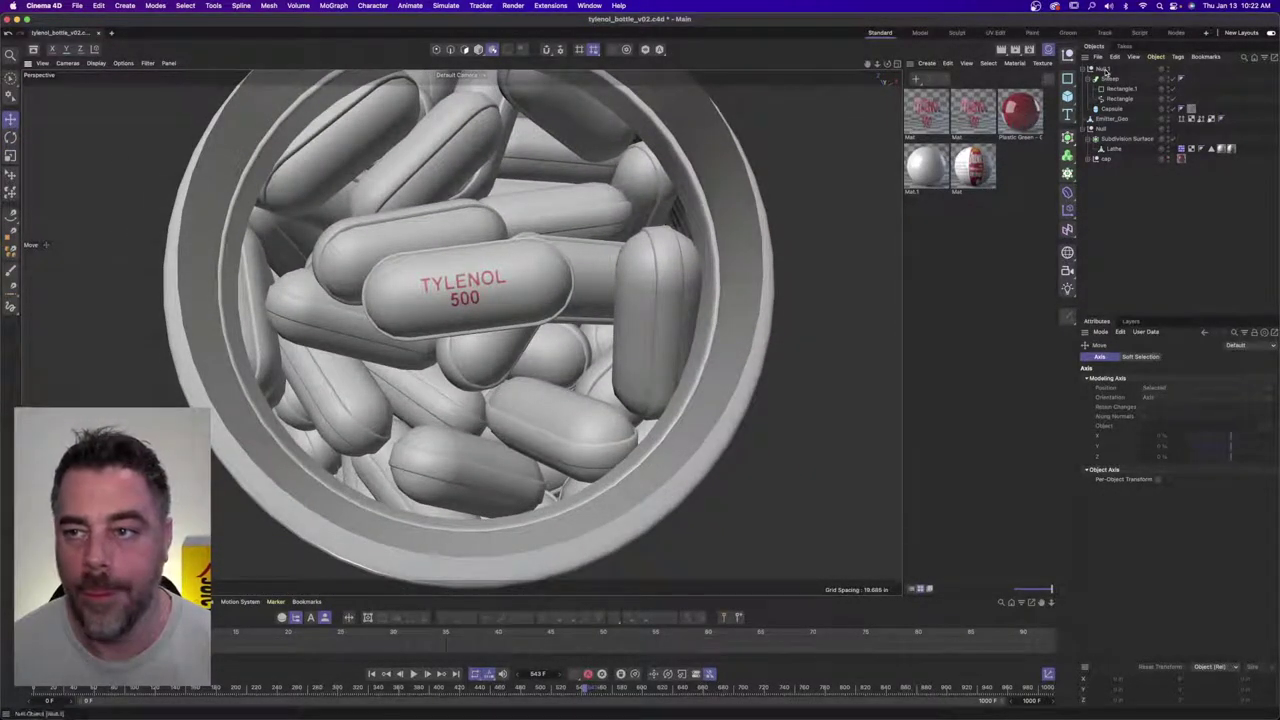
click(1111, 118)
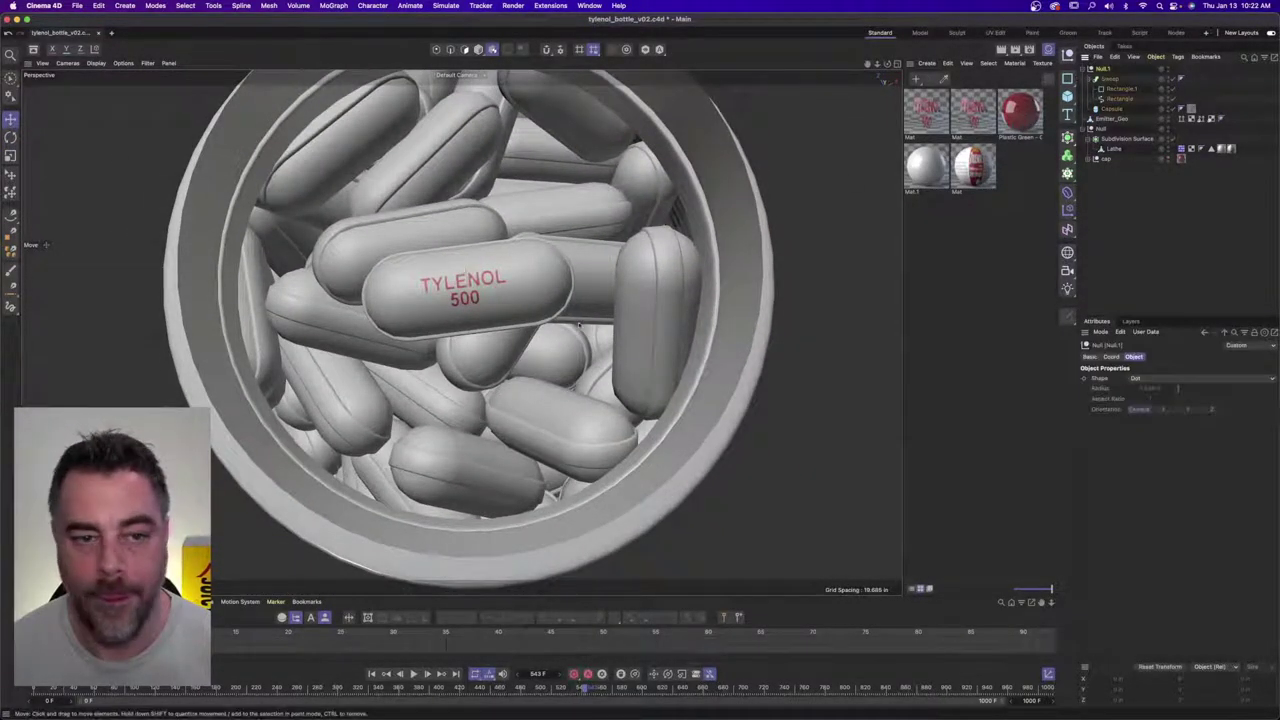
click(1104, 69)
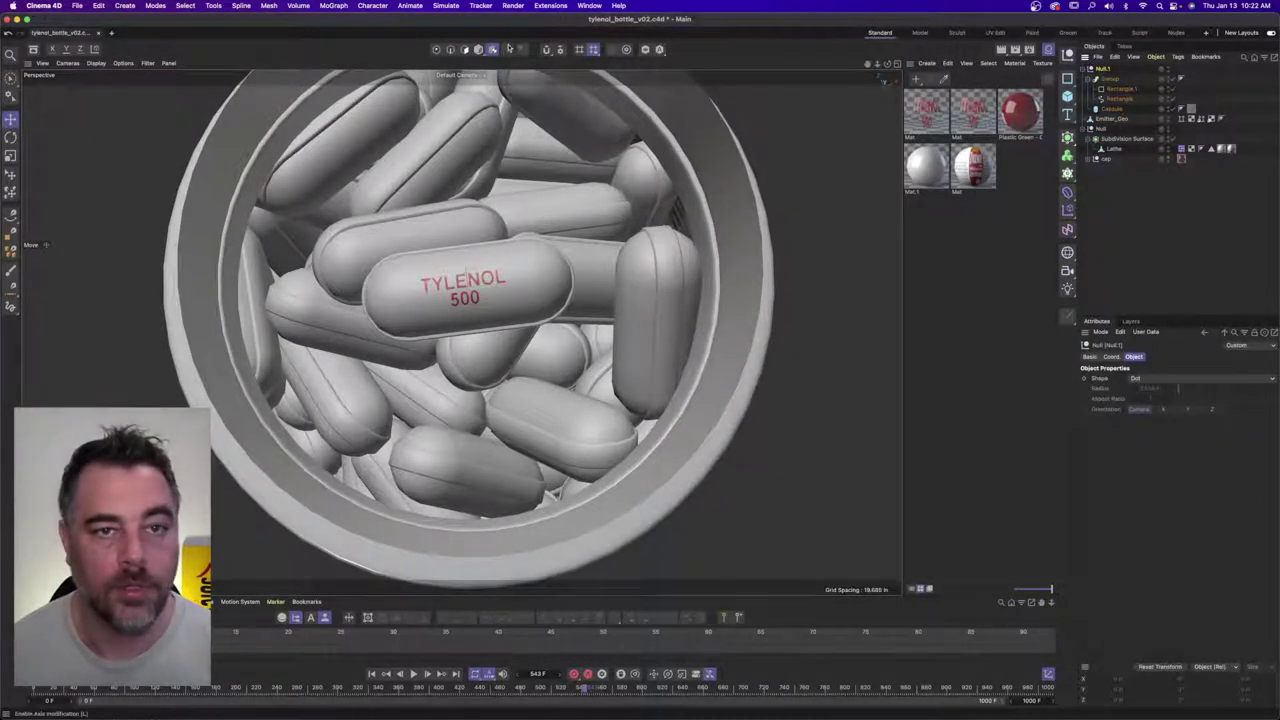
click(479, 49)
drag(589, 194, 547, 178)
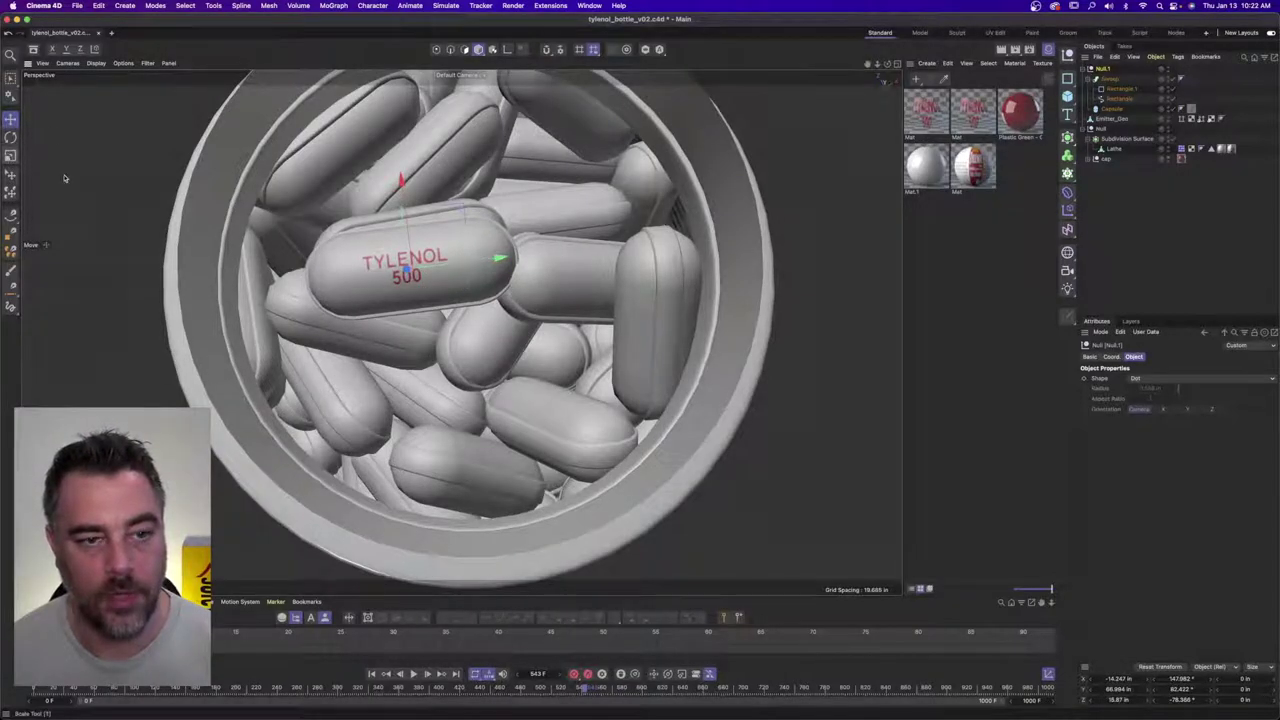
drag(408, 272, 376, 262)
click(10, 157)
click(10, 119)
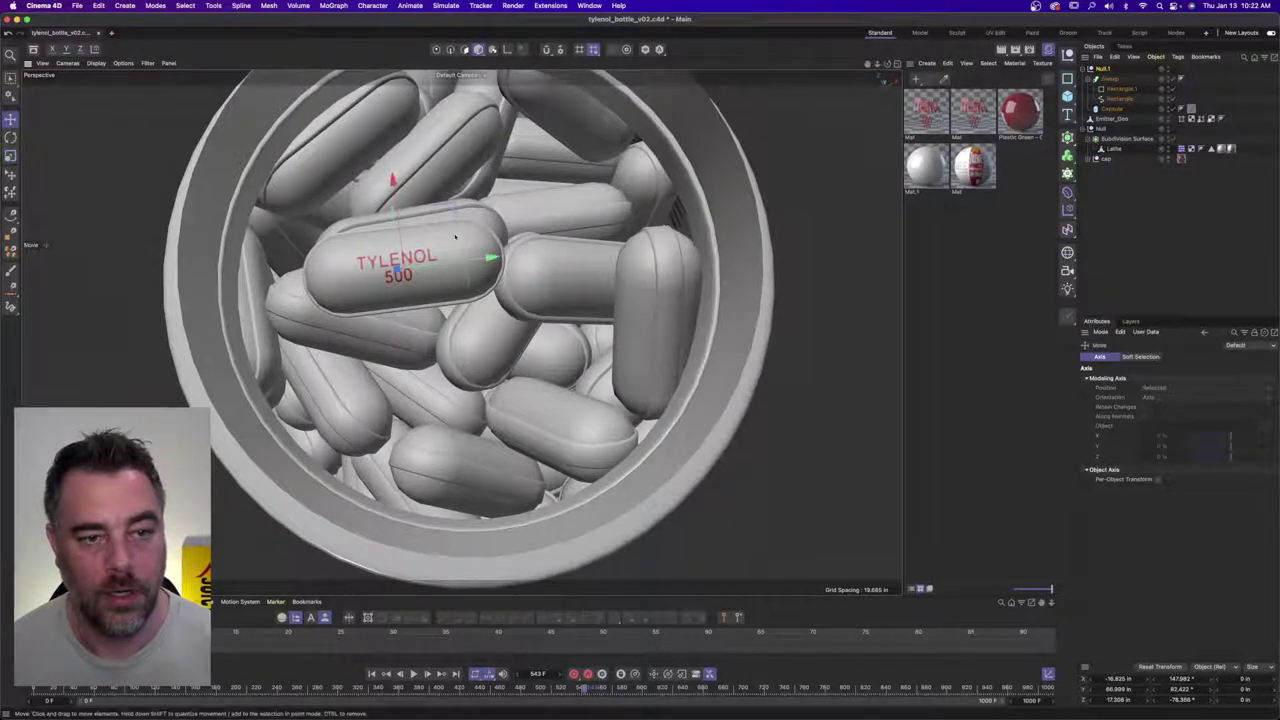
drag(455, 236, 428, 382)
mouse_move(467, 334)
alt+mouse_down()
mouse_move(515, 259)
mouse_move(490, 335)
alt+mouse_up()
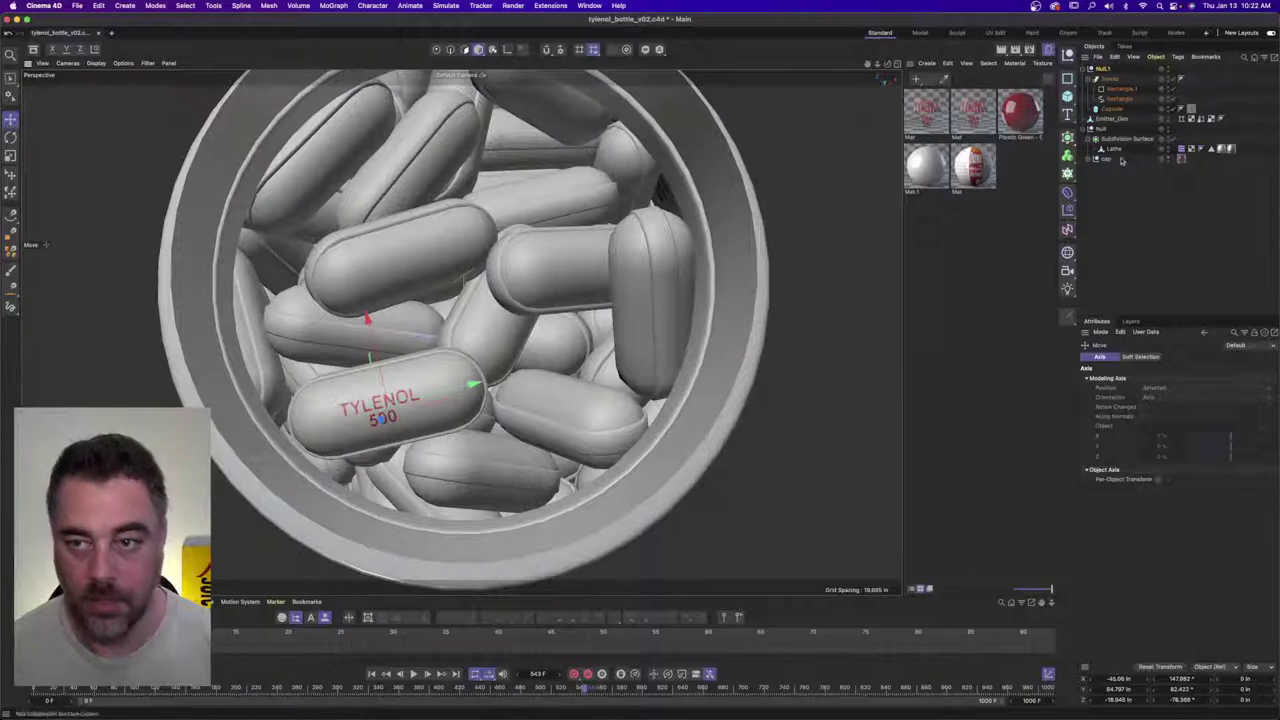
- Create an Instance of the labelled pill group, place it across the mouth at about X 53.5, Y 67.1, Z 13.8 in, and rotate it differently
click(1067, 155)
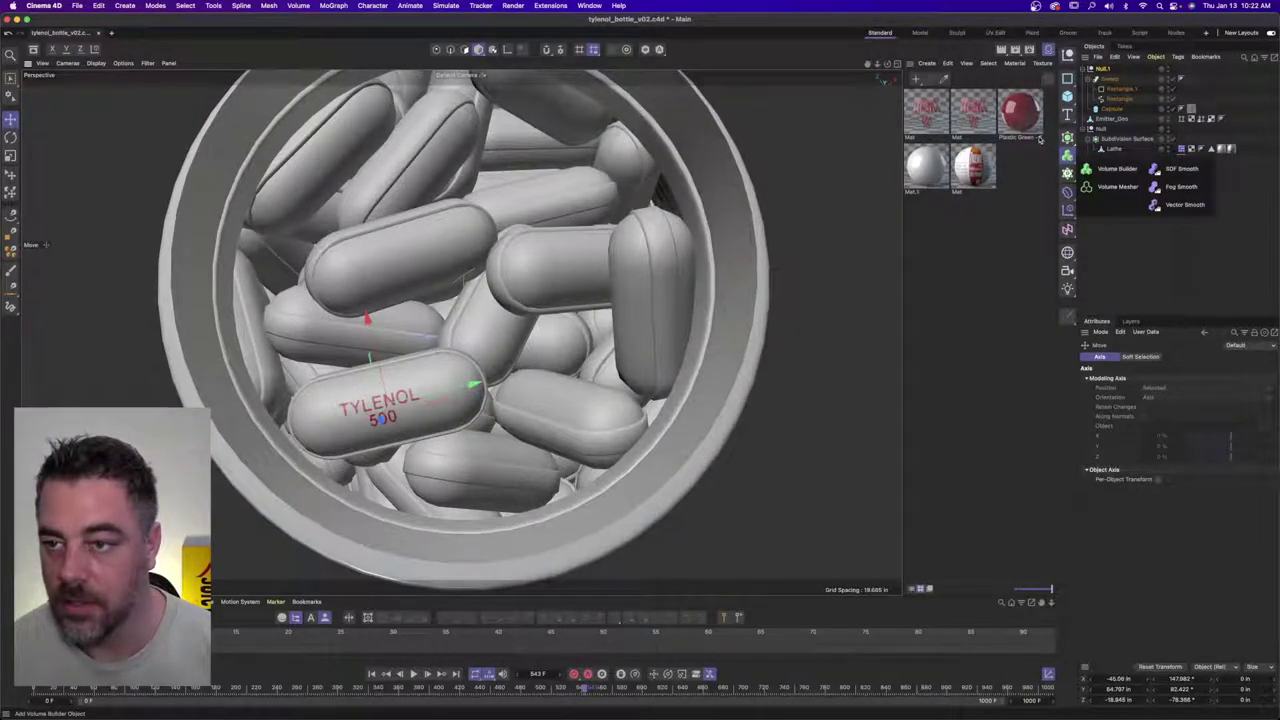
click(1067, 137)
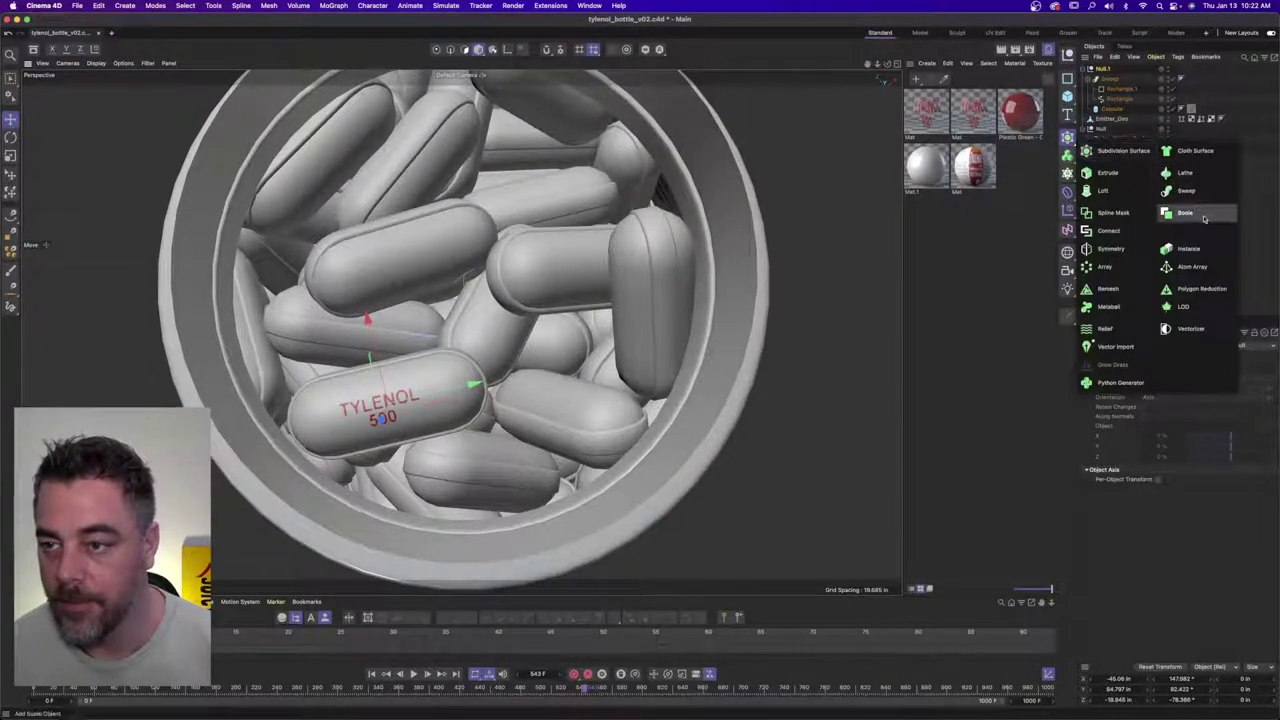
click(1188, 248)
drag(450, 325, 632, 85)
alt+drag(555, 315, 530, 272)
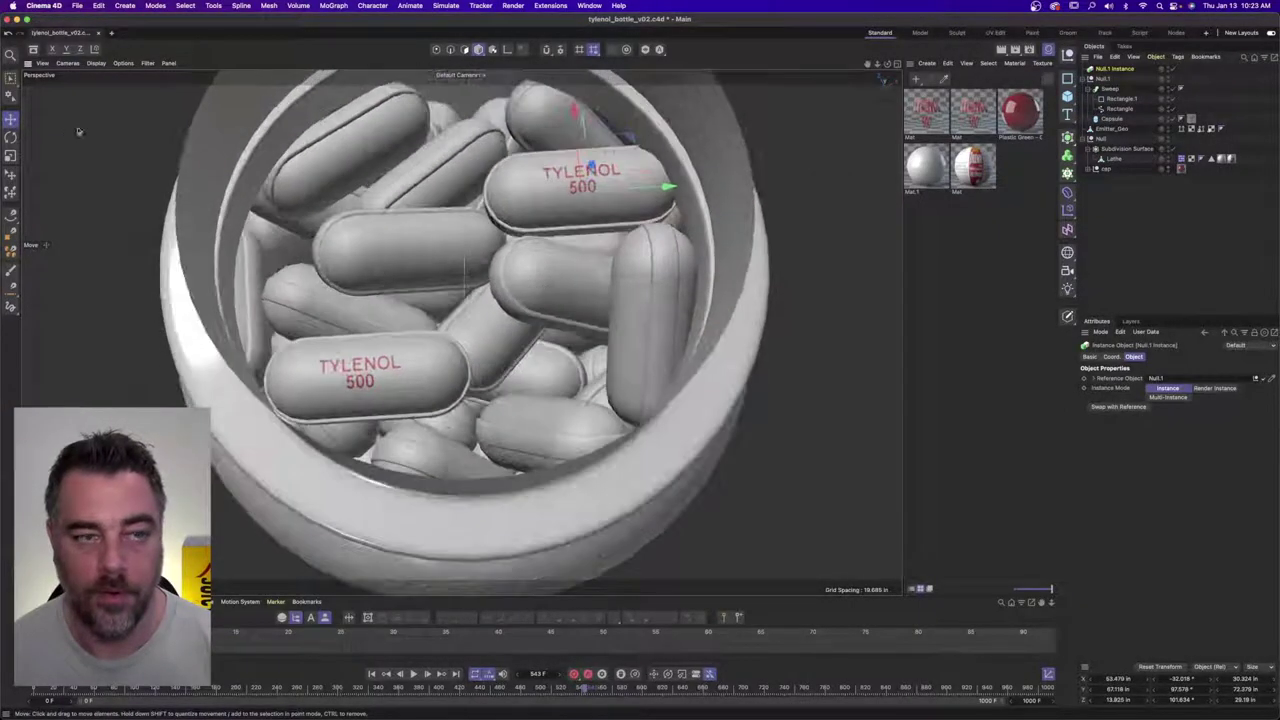
click(10, 137)
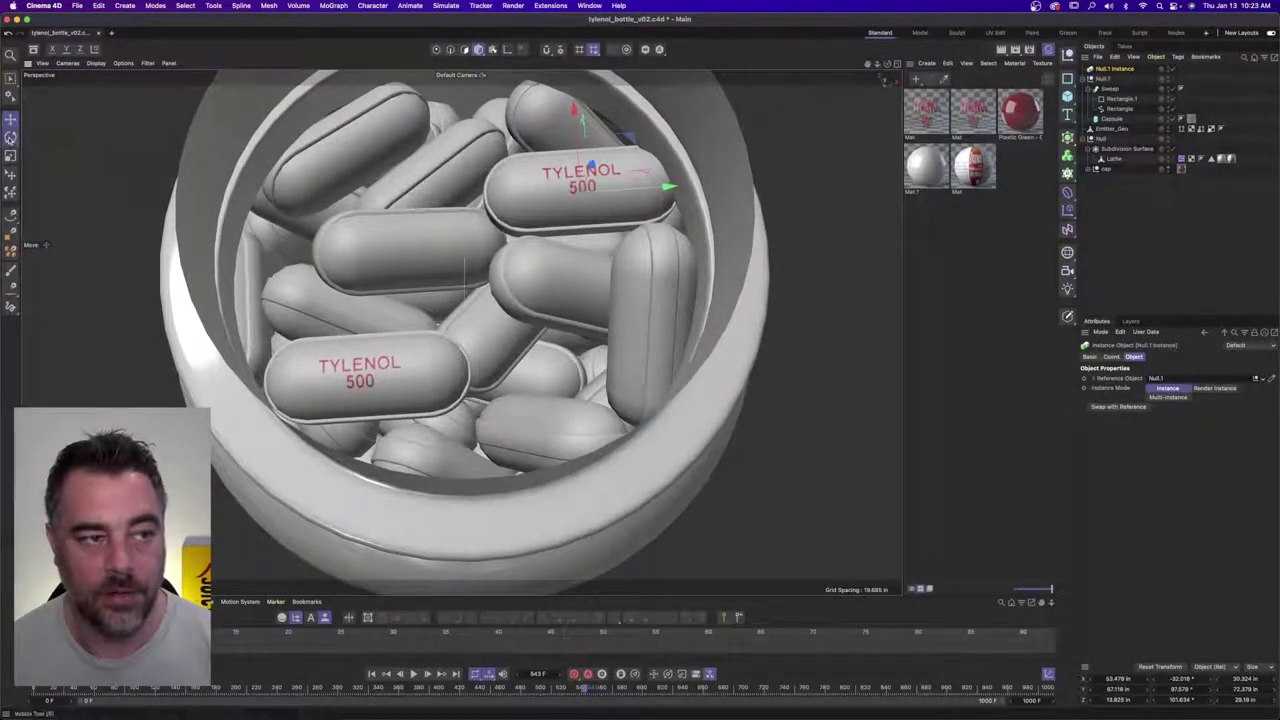
drag(604, 216, 617, 226)
- Duplicate the pill instance and move the copy onto the plain pills at the opposite side of the bottle mouth
key(super+c)
key(super+v)
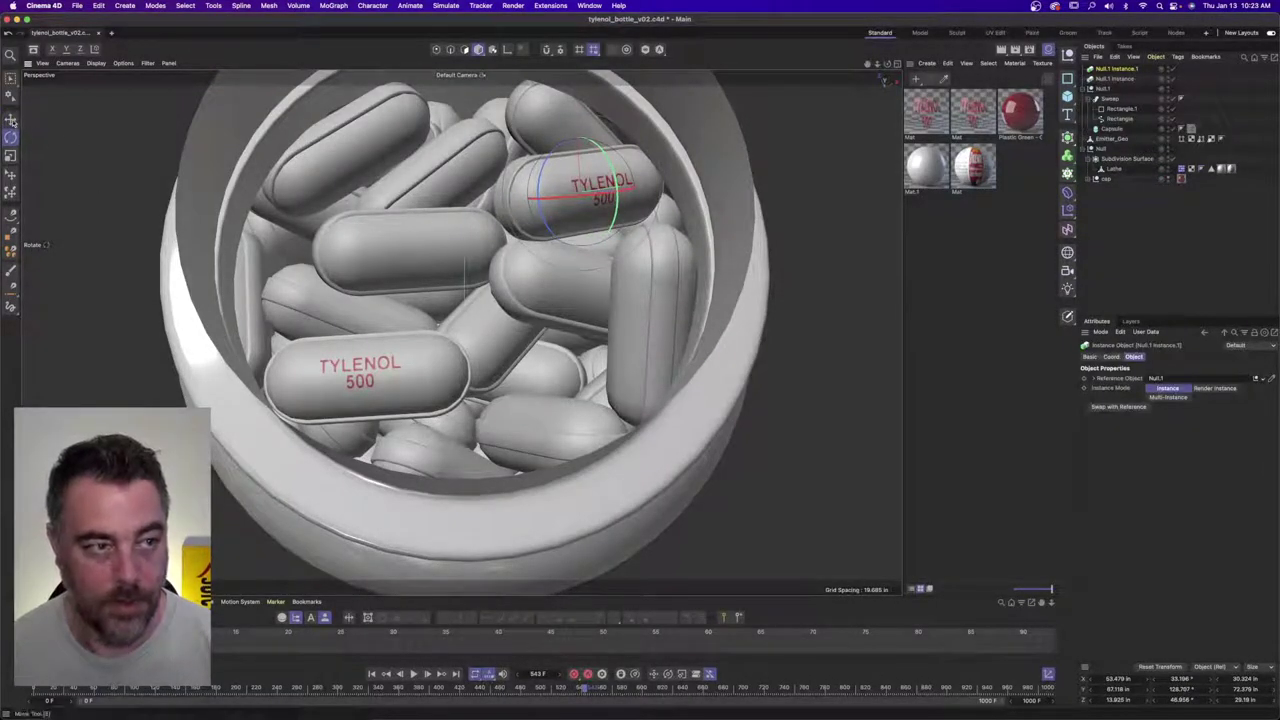
click(11, 119)
drag(646, 183, 457, 168)
alt+drag(400, 290, 613, 443)
- Duplicate the instance again, place it beside the original labelled pill at about X 22.8, Y 71.5, Z -38.4 in, and rotate its label upward
key(super+c)
key(super+v)
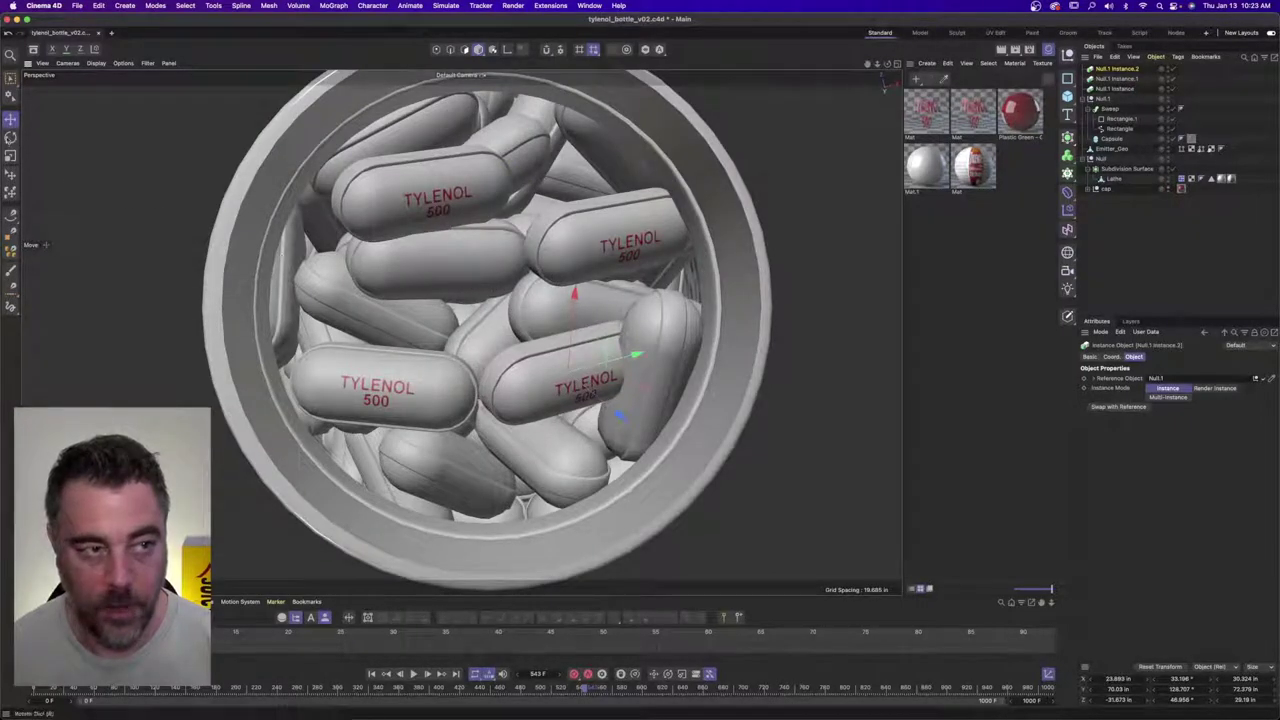
key(r)
drag(563, 381, 504, 362)
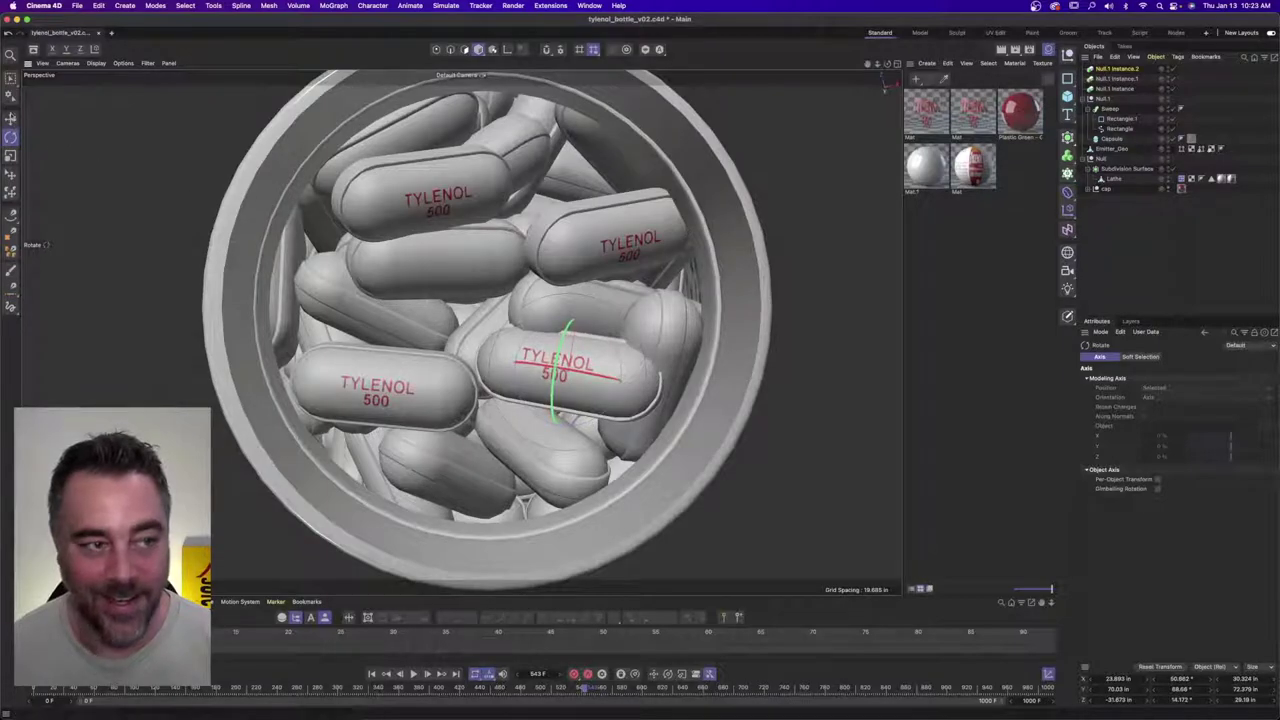
key(e)
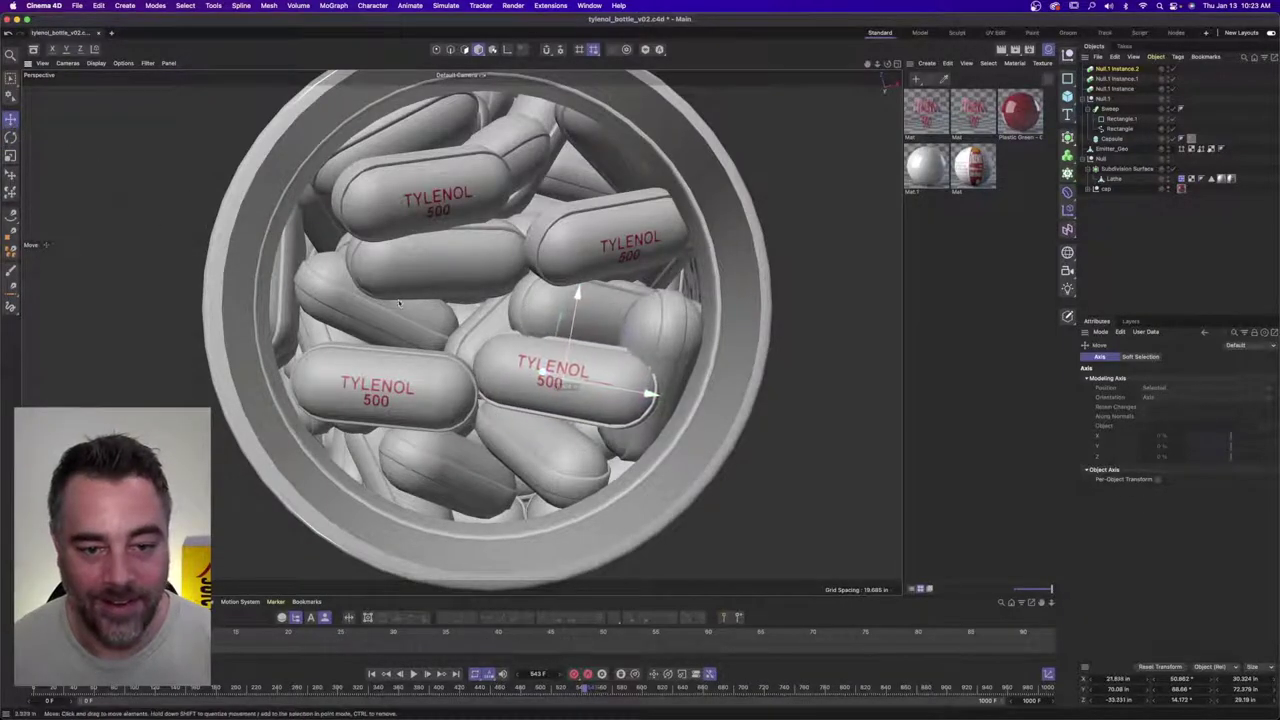
alt+drag(398, 303, 517, 386)
alt+drag(517, 386, 616, 516)
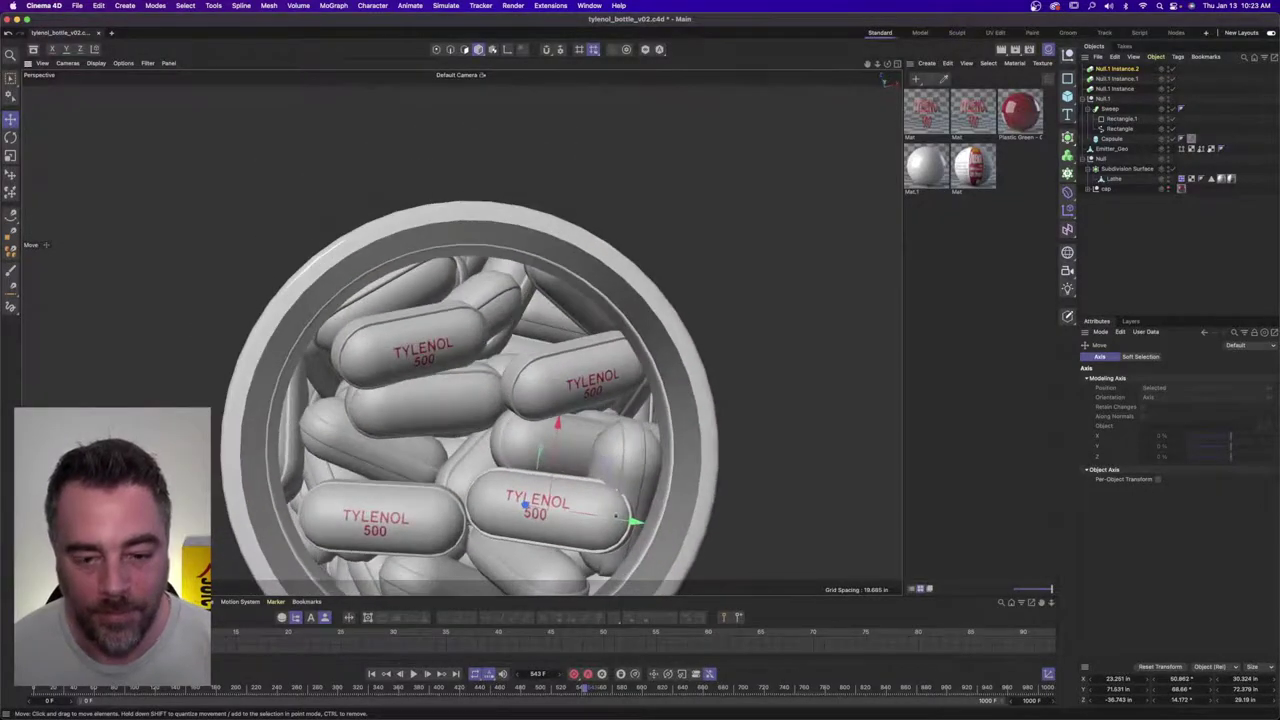
key(r)
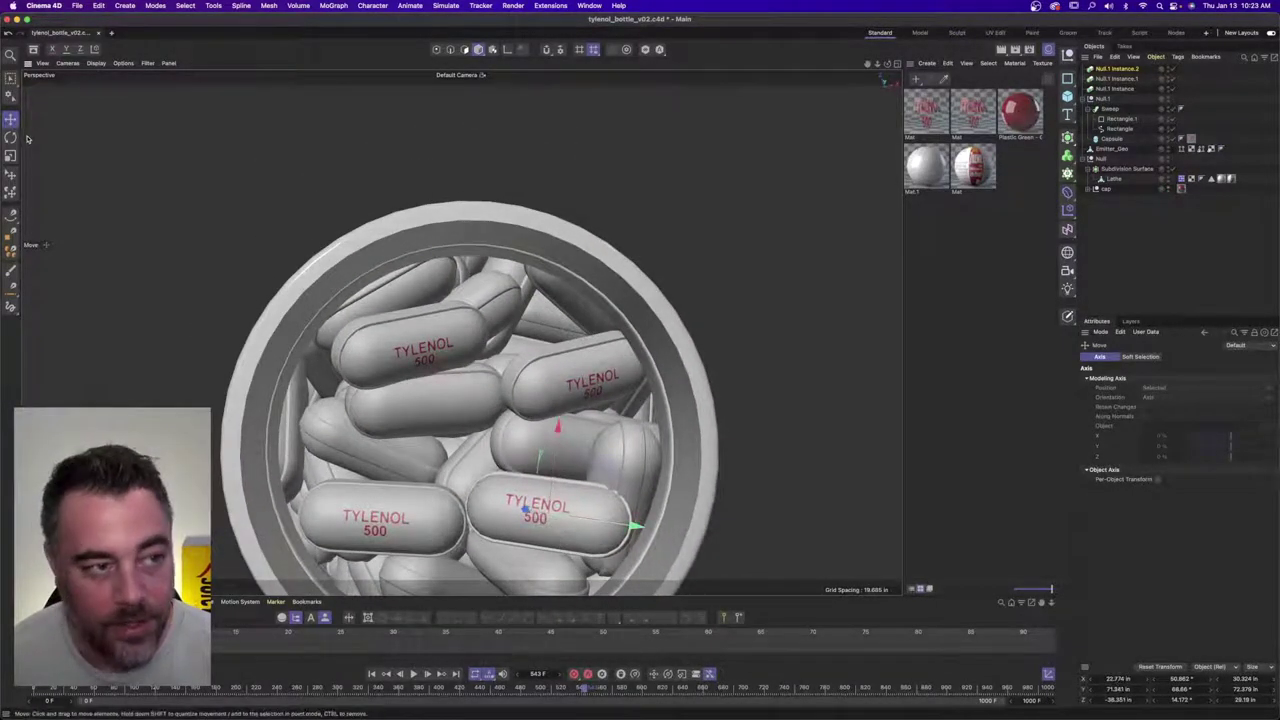
drag(551, 521, 576, 485)
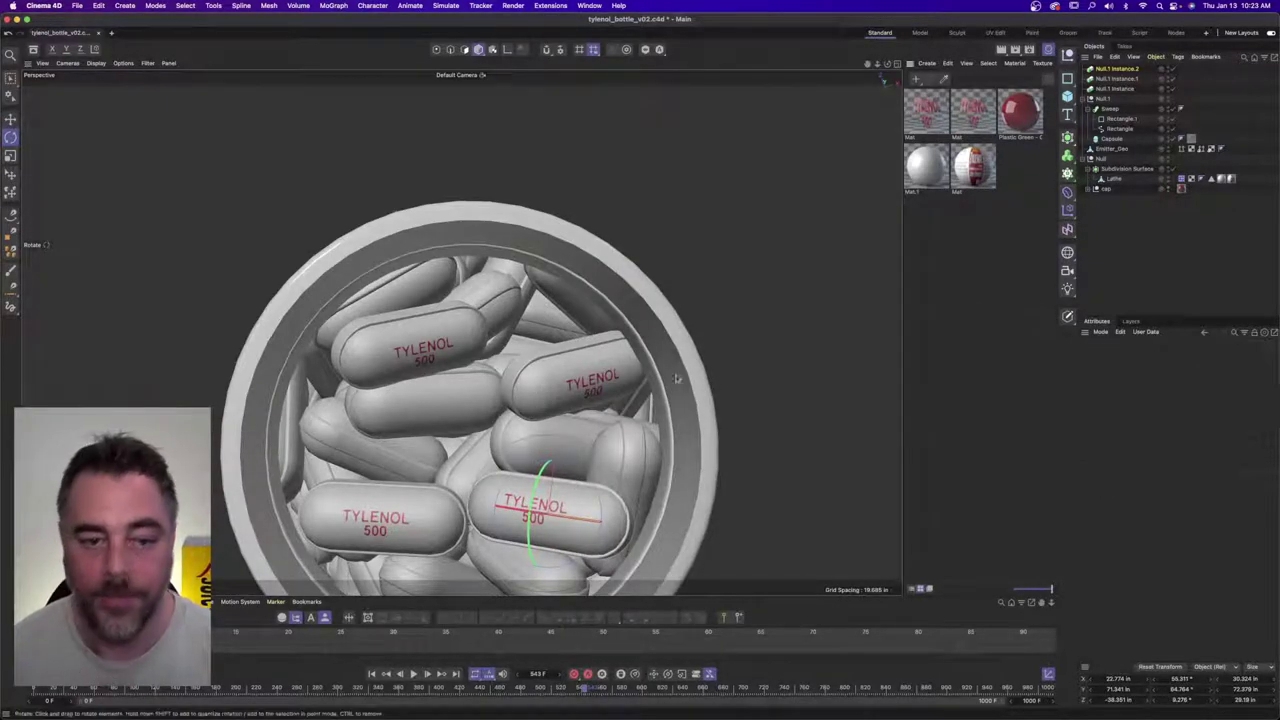
- Collapse the Null.1 pill group and reorder Emitter_Geo above it in the object hierarchy
scroll(576, 485, down, 5)
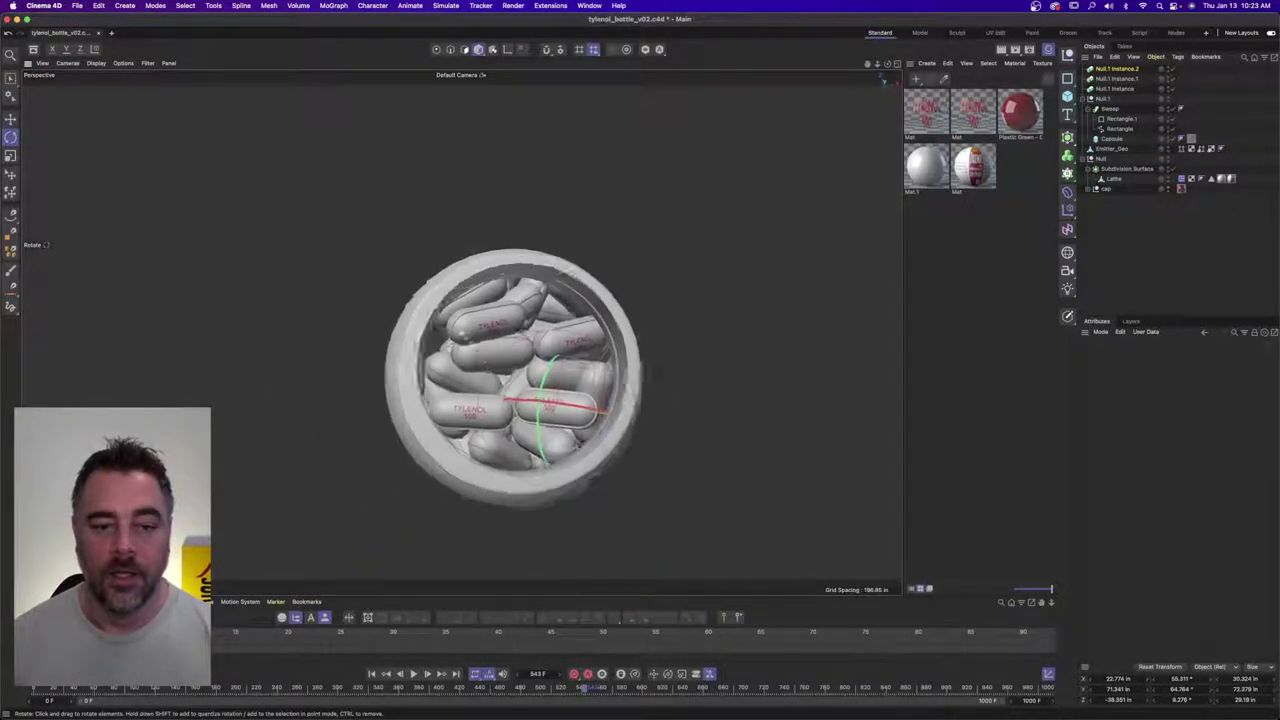
scroll(537, 477, up, 5)
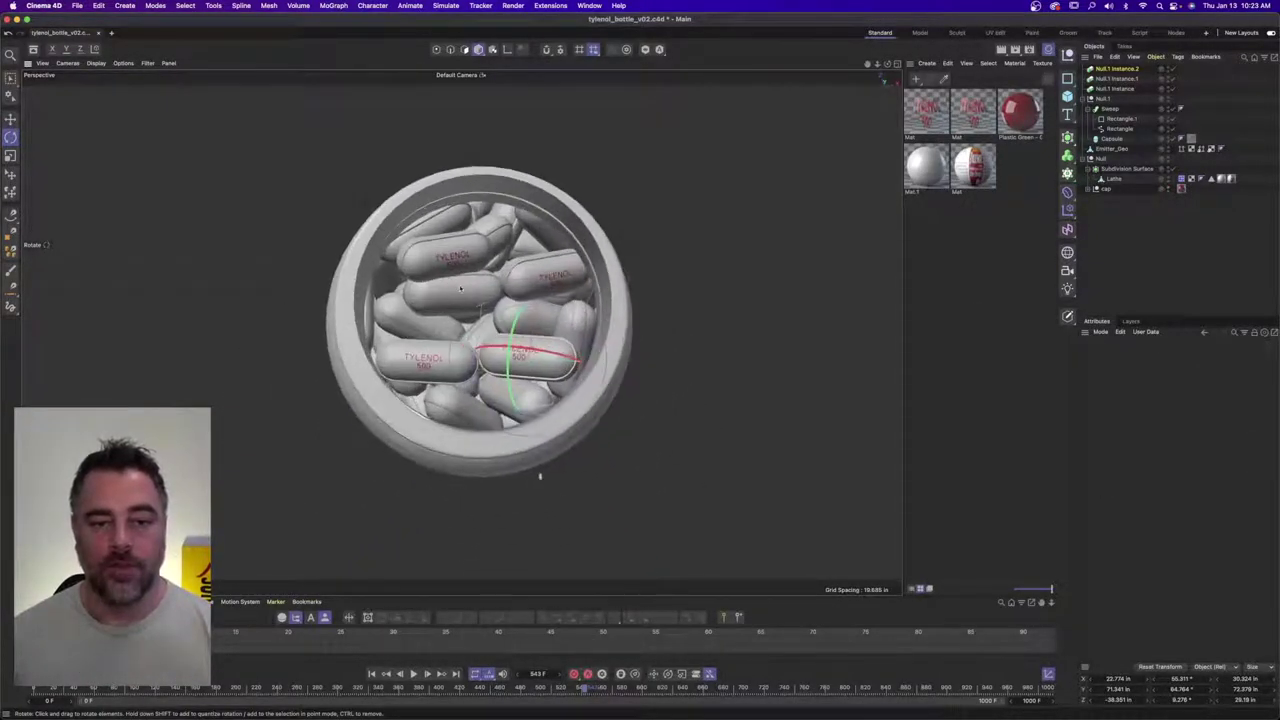
alt+drag(455, 289, 609, 256)
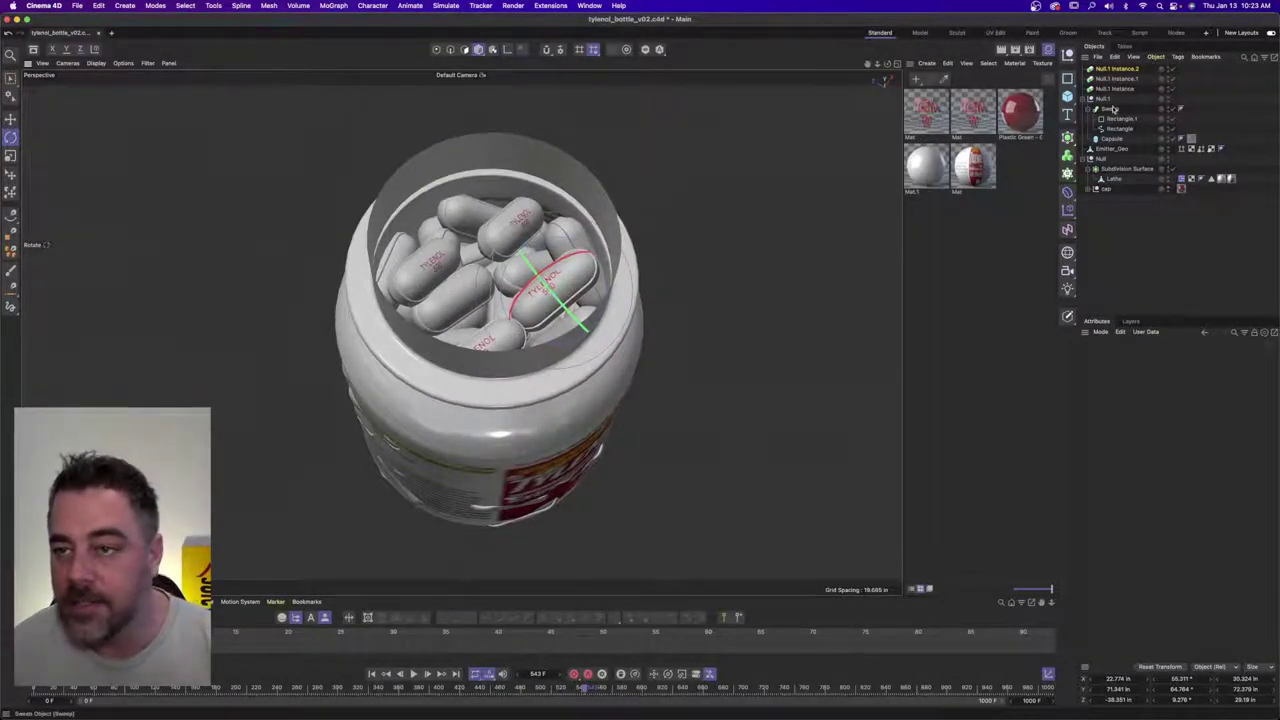
click(1109, 149)
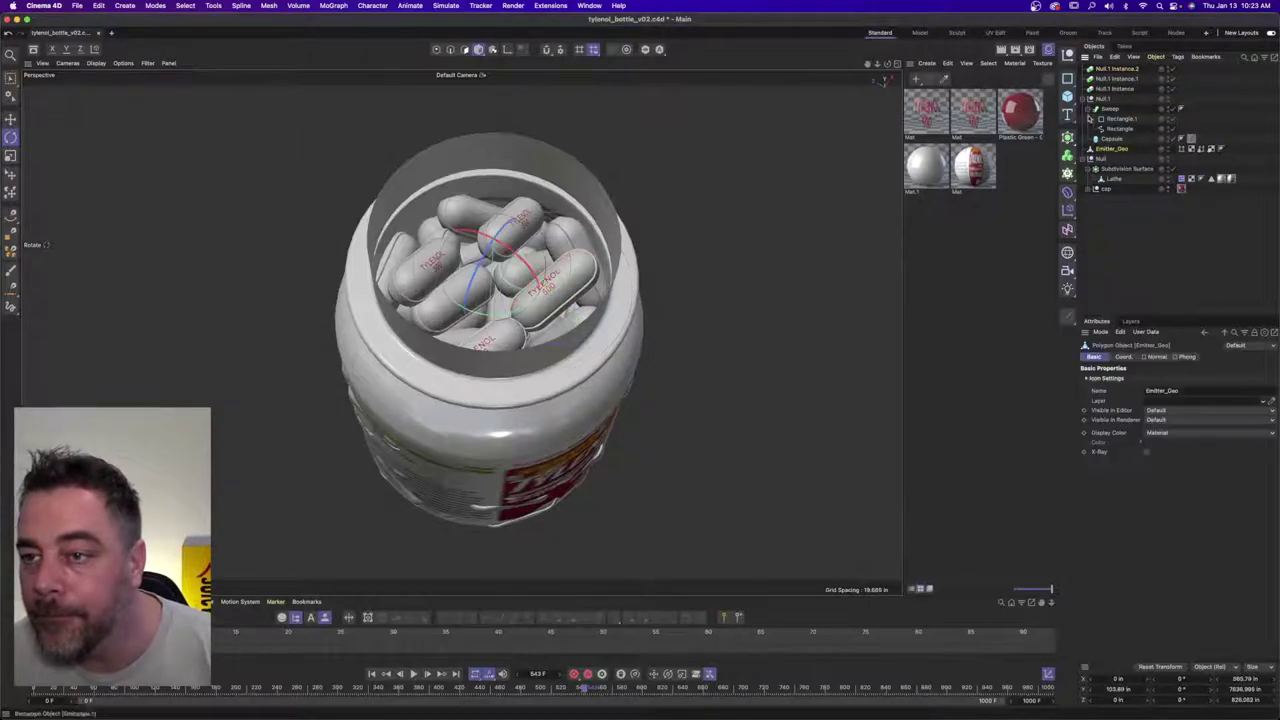
click(1090, 99)
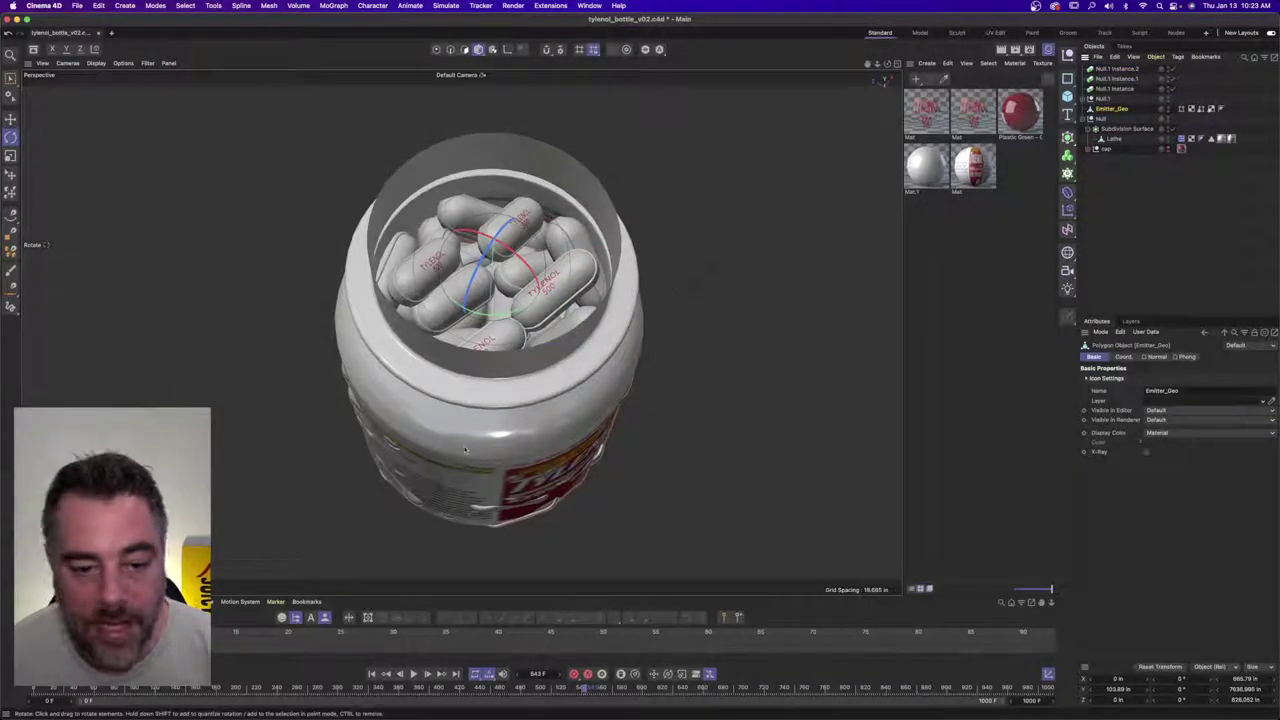
alt+drag(465, 450, 500, 431)
alt+middle_drag(500, 431, 491, 354)
alt+drag(491, 354, 491, 385)
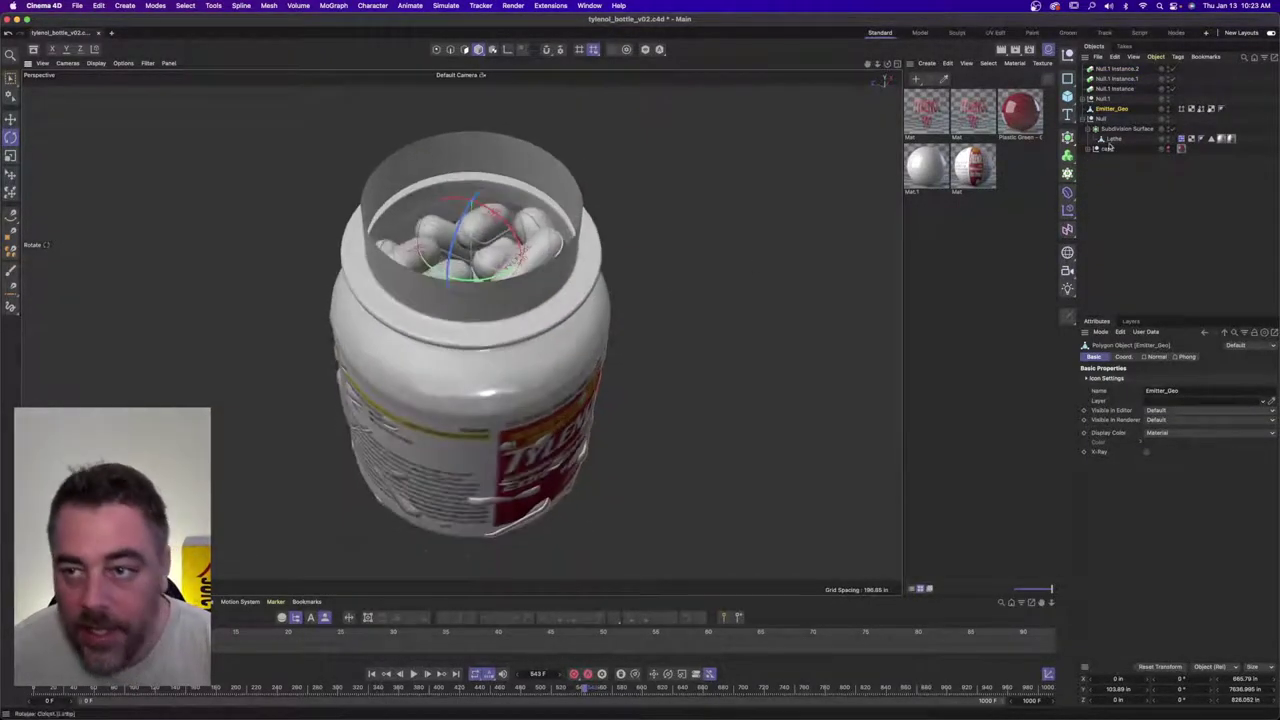
click(1085, 99)
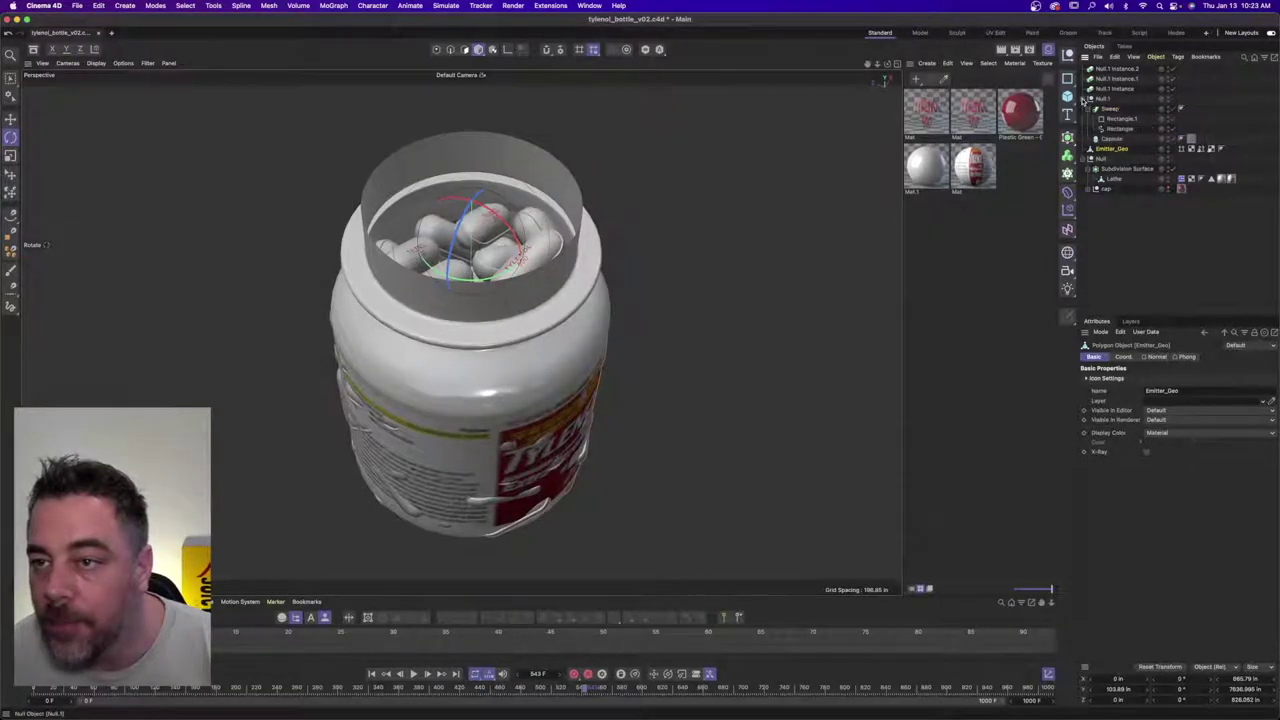
click(1085, 99)
drag(1109, 110, 1124, 95)
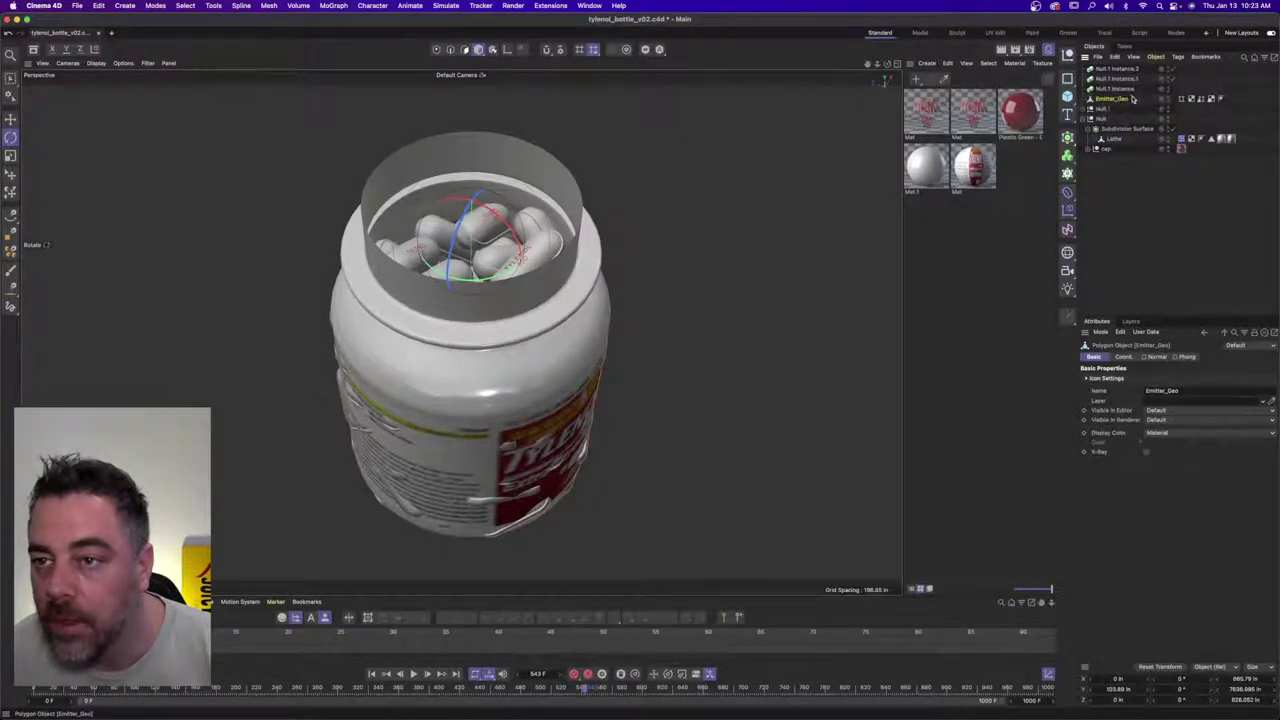
- Group the three pill instances, Emitter_Geo and Null.1 under one null, and save the project incrementally as tylenol_bottle_v03.c4d
click(1112, 110)
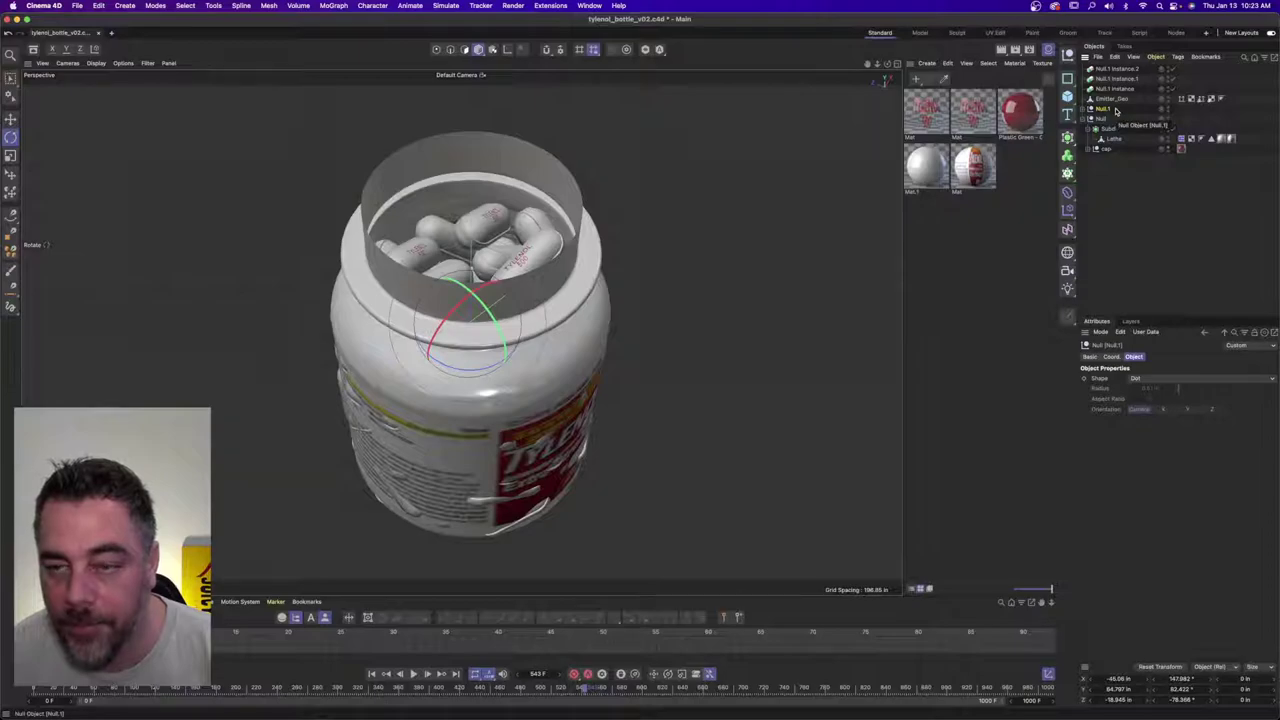
shift+click(1112, 101)
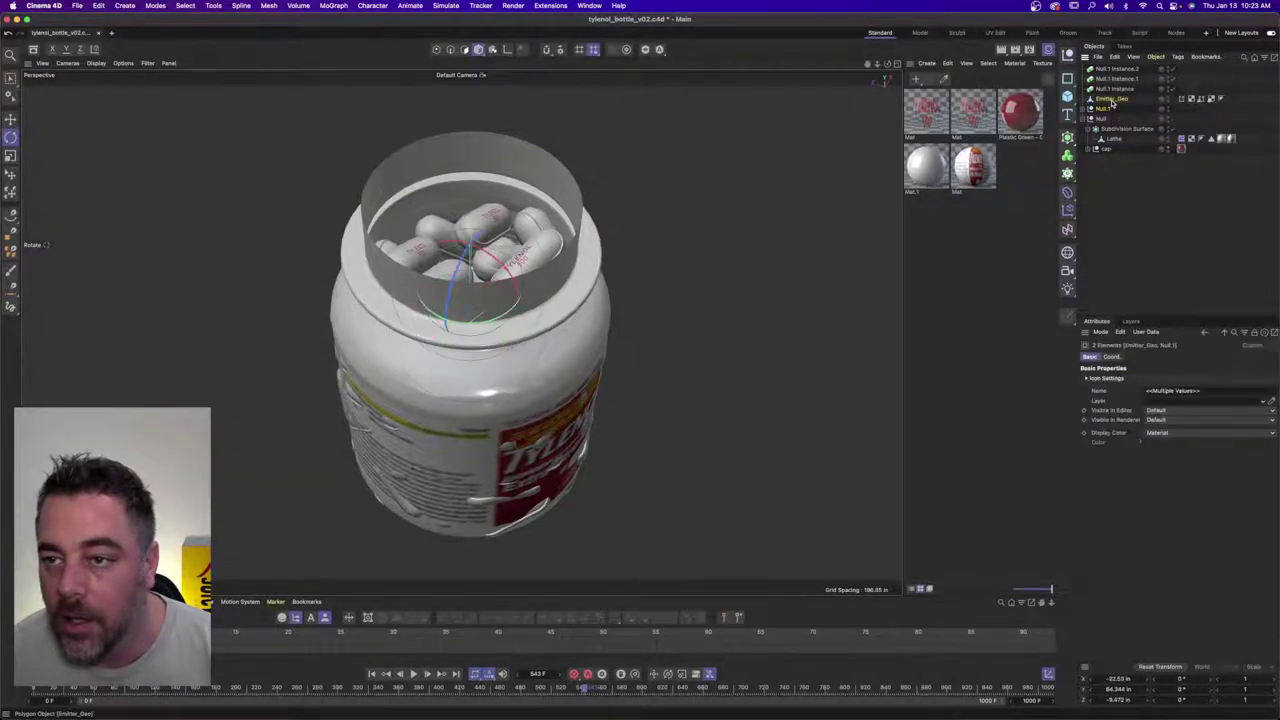
click(1117, 69)
shift+click(1106, 111)
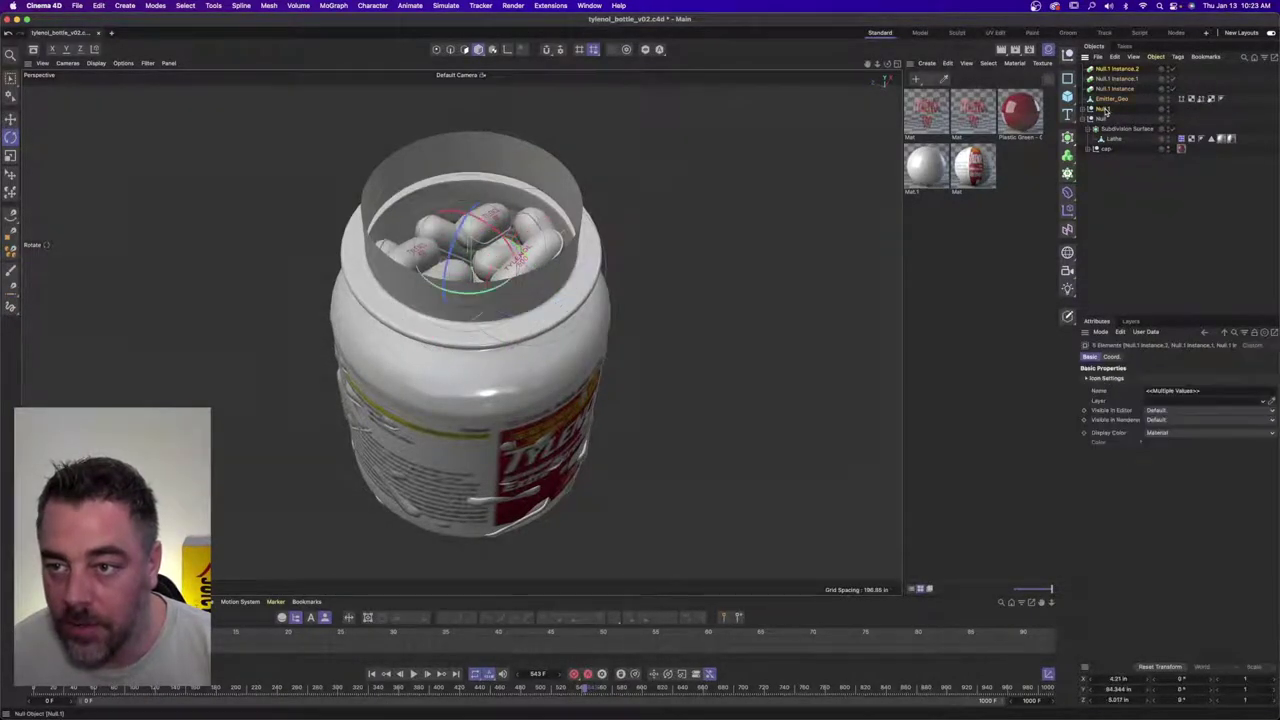
key(alt+g)
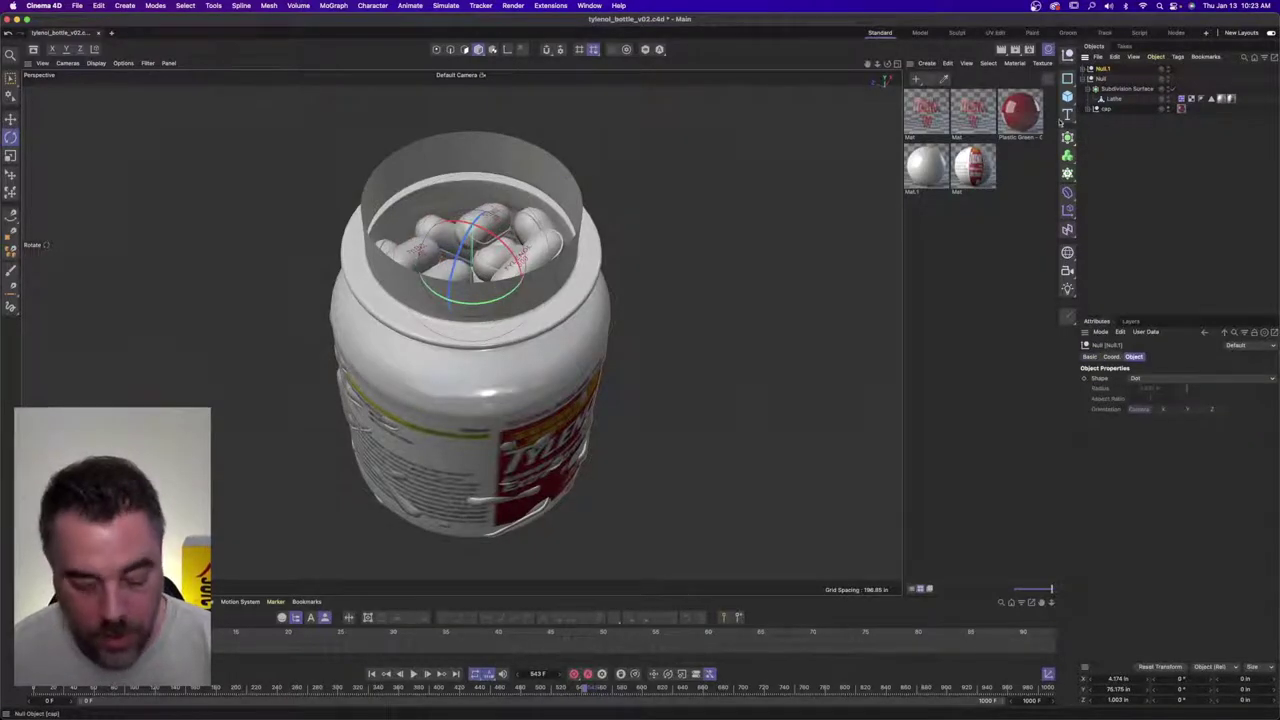
click(77, 5)
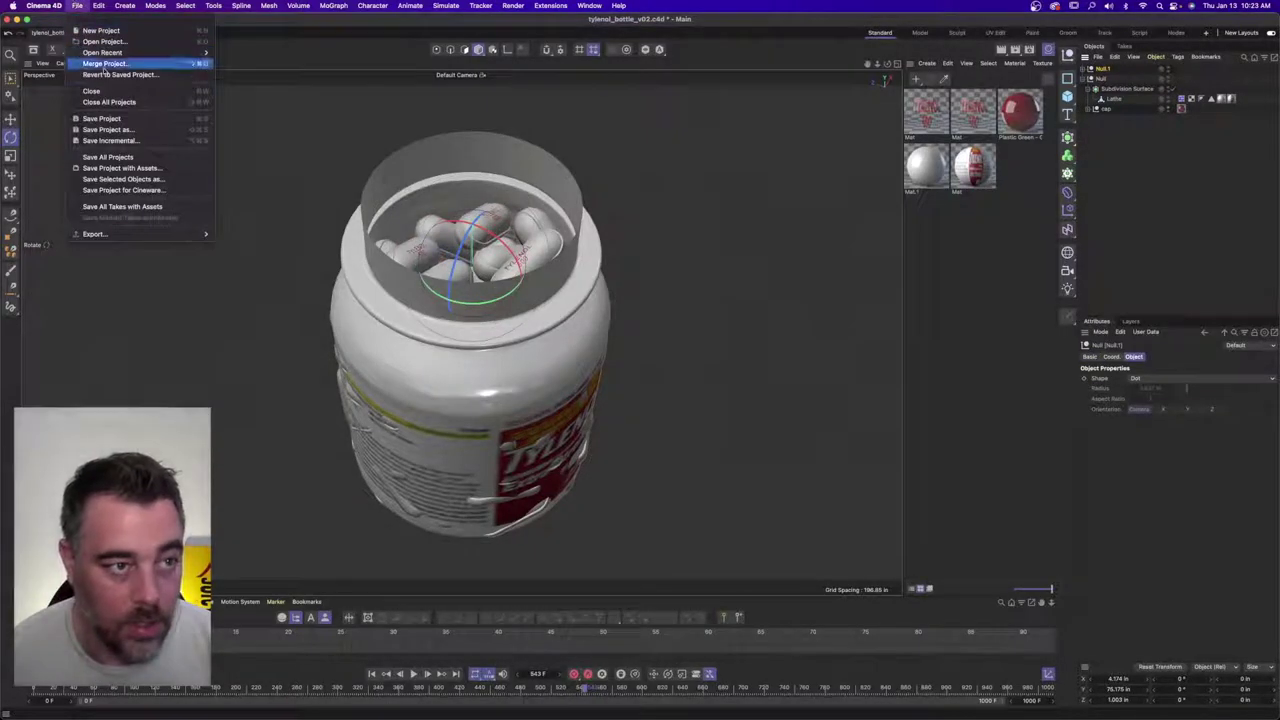
click(128, 143)
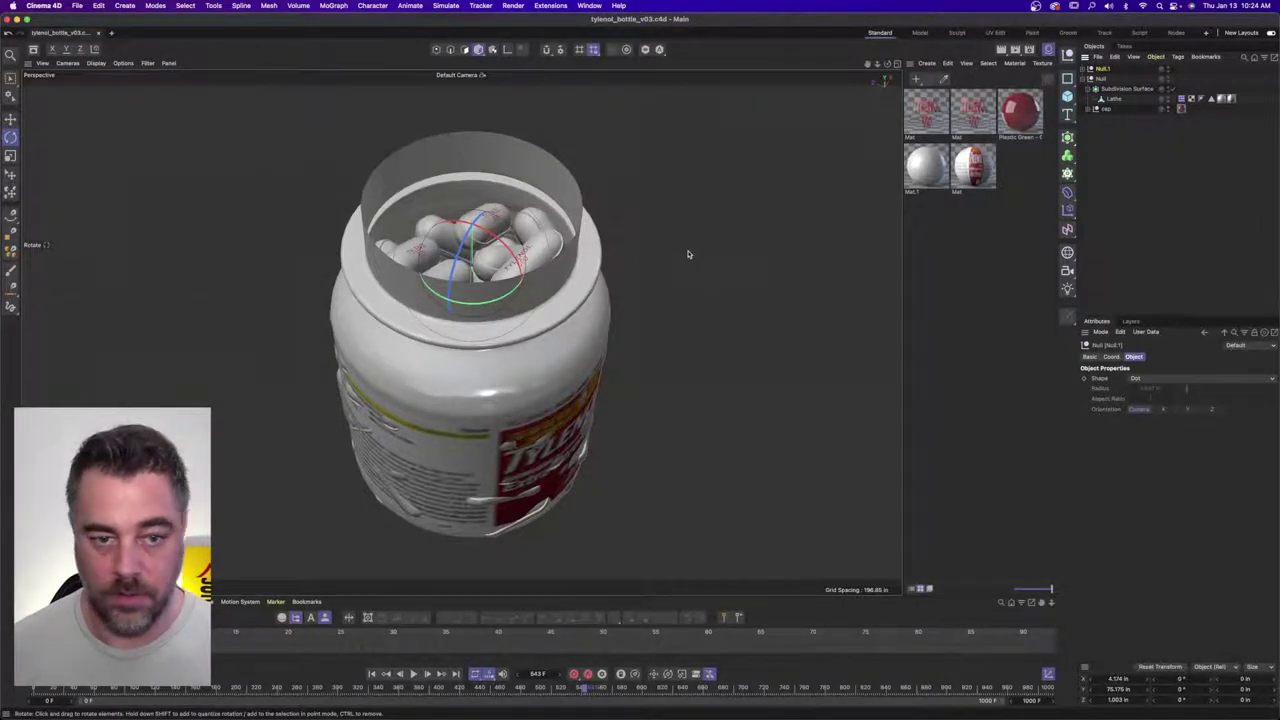
- Examine the filled bottle and its wraparound label from several sides, and deselect everything
key(t)
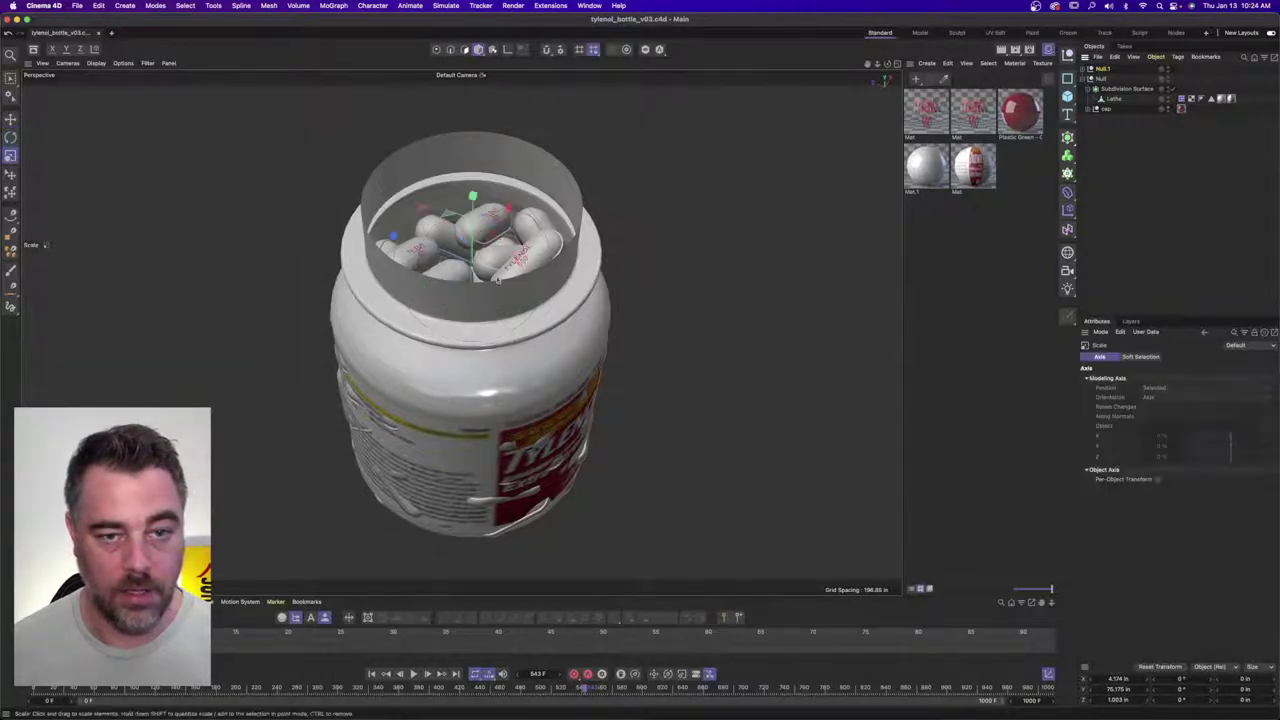
alt+drag(627, 371, 612, 300)
alt+right_drag(612, 334, 509, 334)
alt+middle_drag(458, 458, 450, 409)
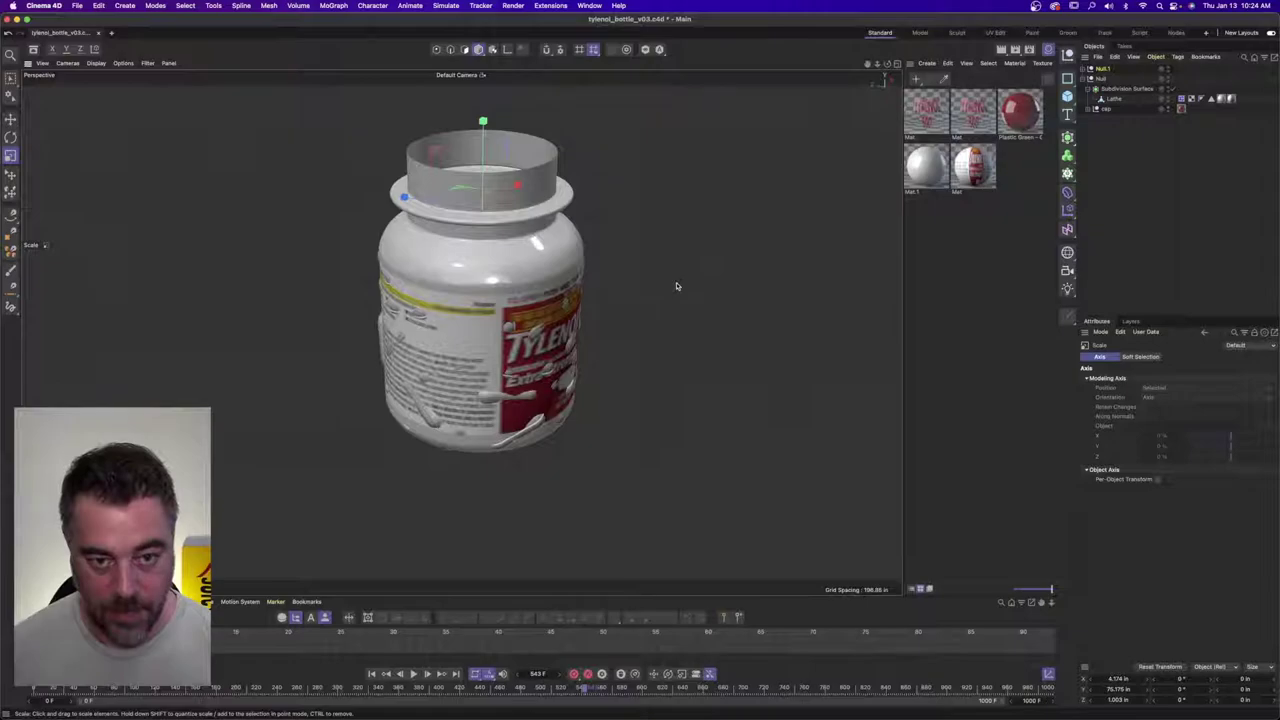
drag(677, 286, 400, 269)
alt+drag(715, 309, 586, 291)
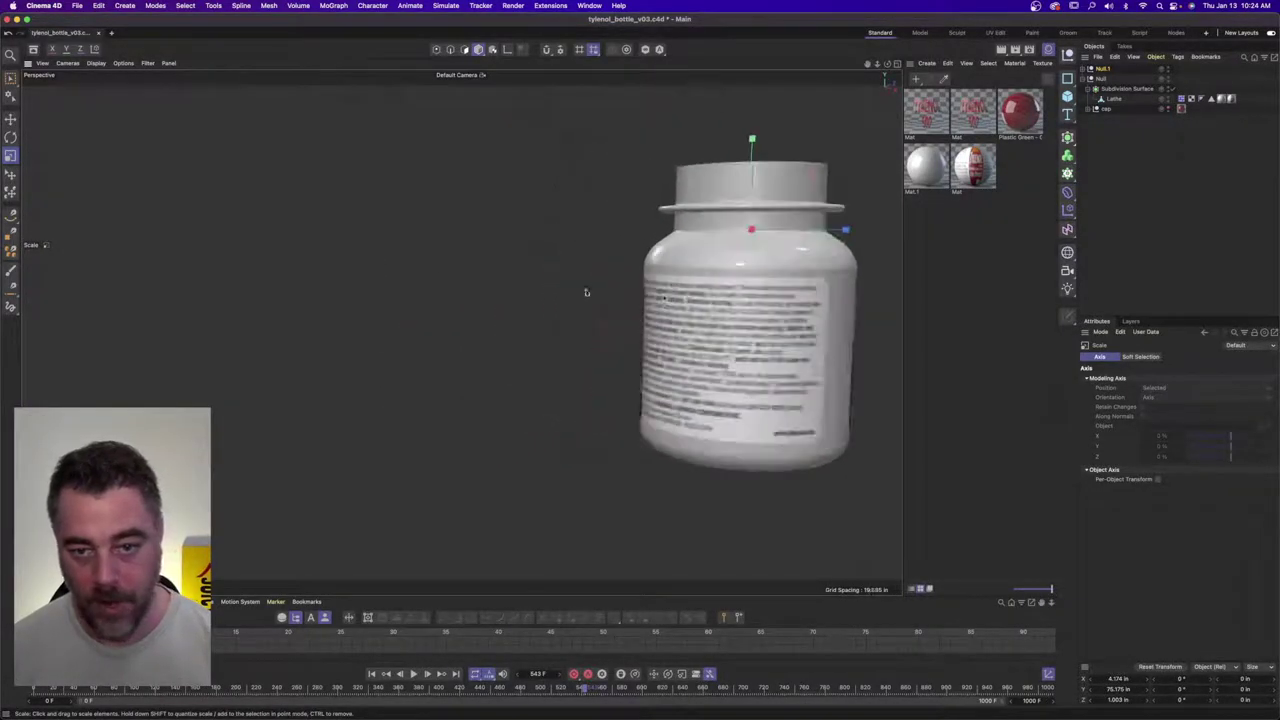
alt+middle_drag(655, 320, 366, 322)
alt+drag(491, 280, 372, 322)
click(823, 266)
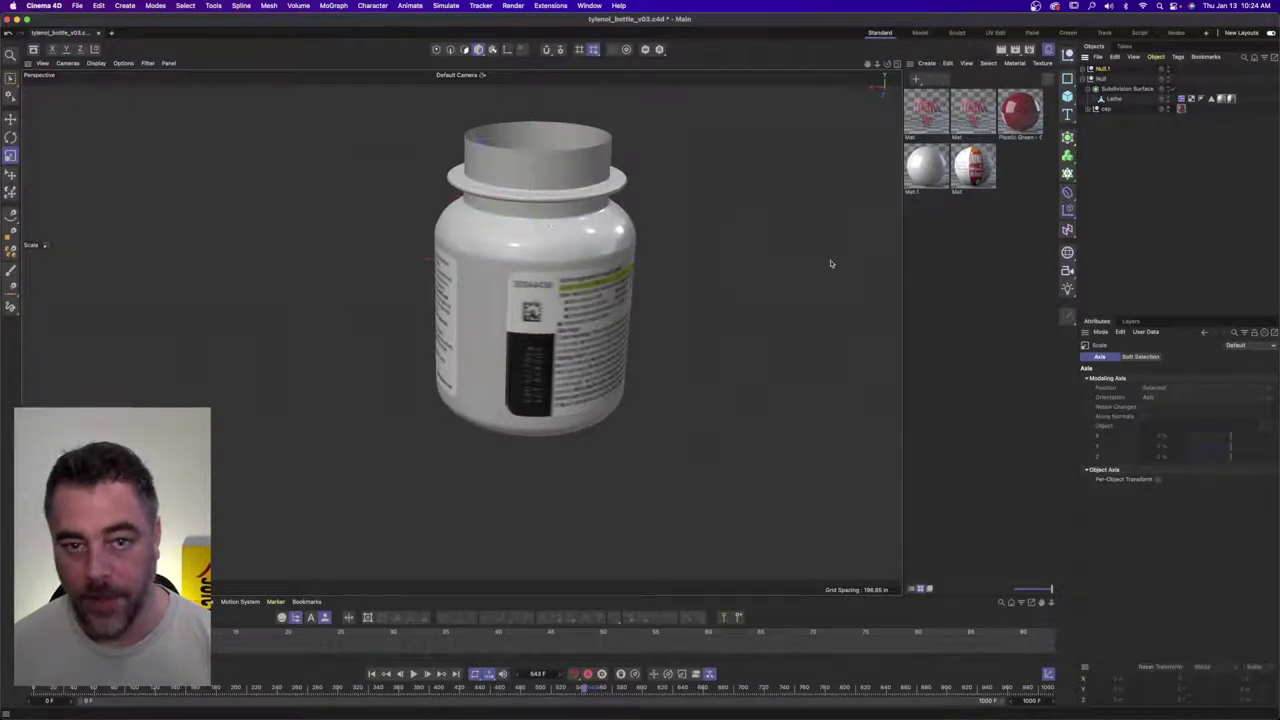
- Examine the pills through the bottle's opening from above, showing the red cap briefly and hiding it again
alt+drag(547, 215, 545, 310)
scroll(609, 263, up, 5)
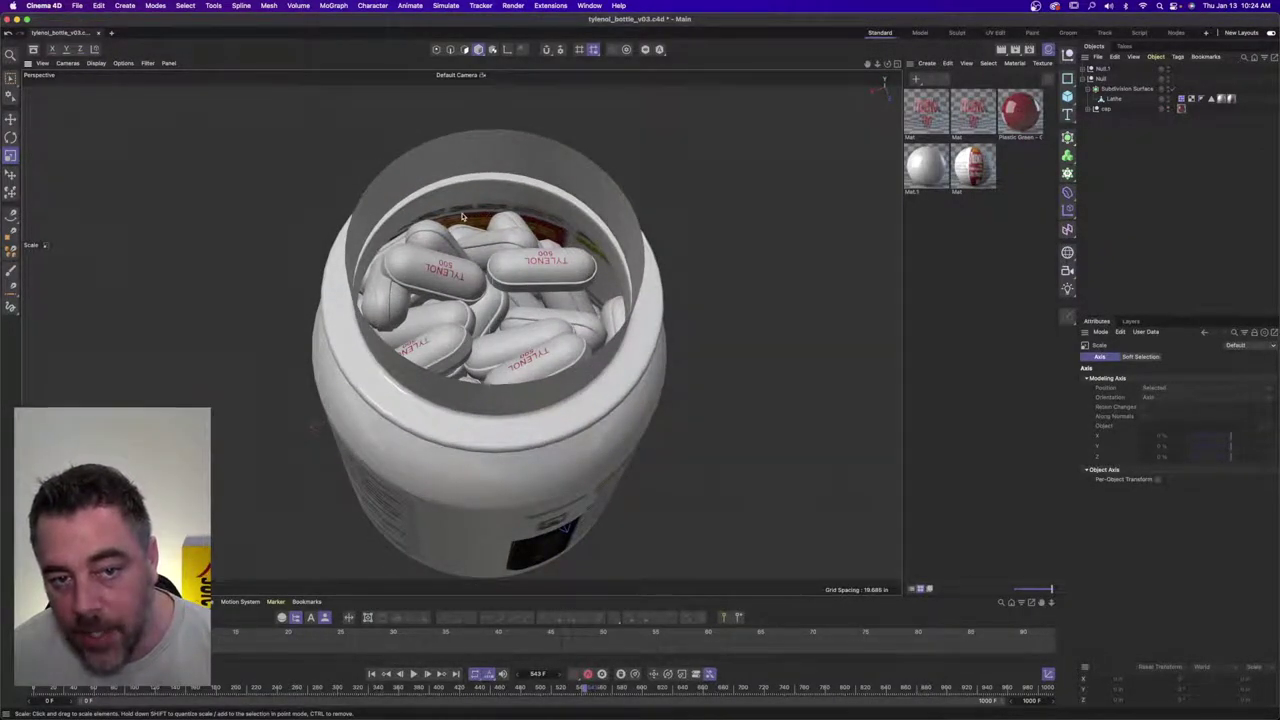
alt+drag(462, 216, 495, 219)
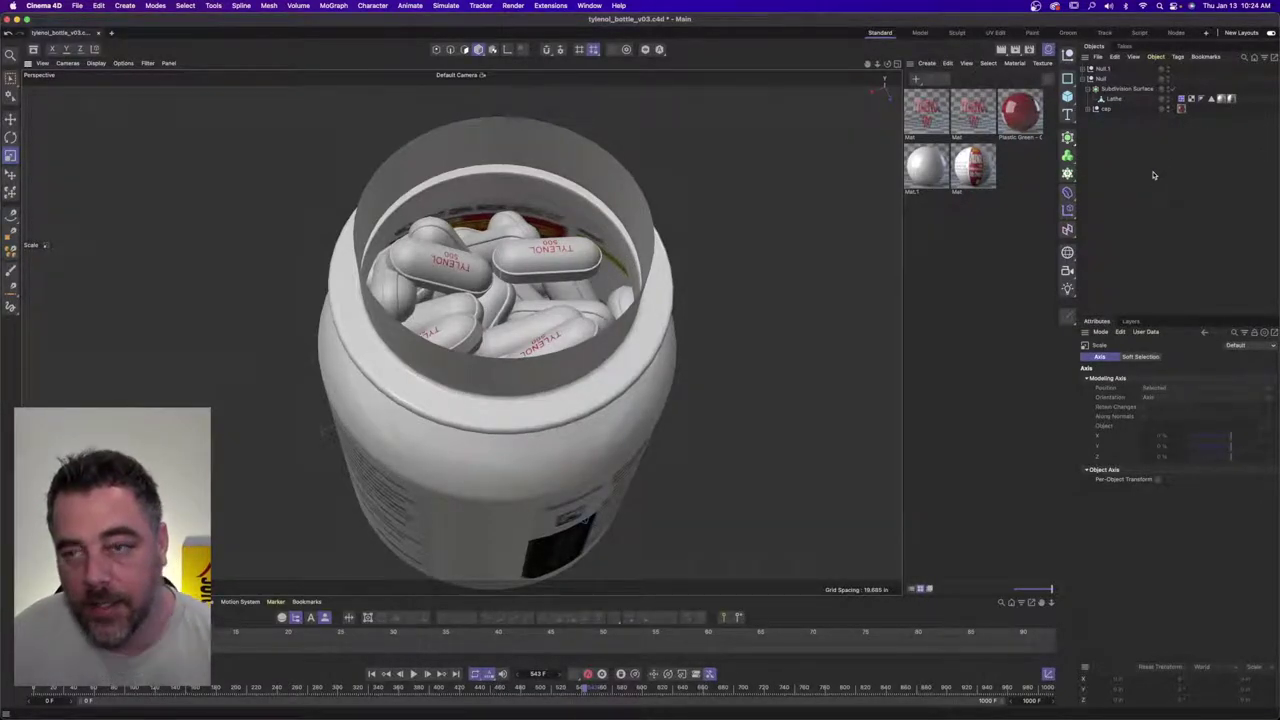
click(1169, 108)
alt+right_drag(500, 233, 369, 268)
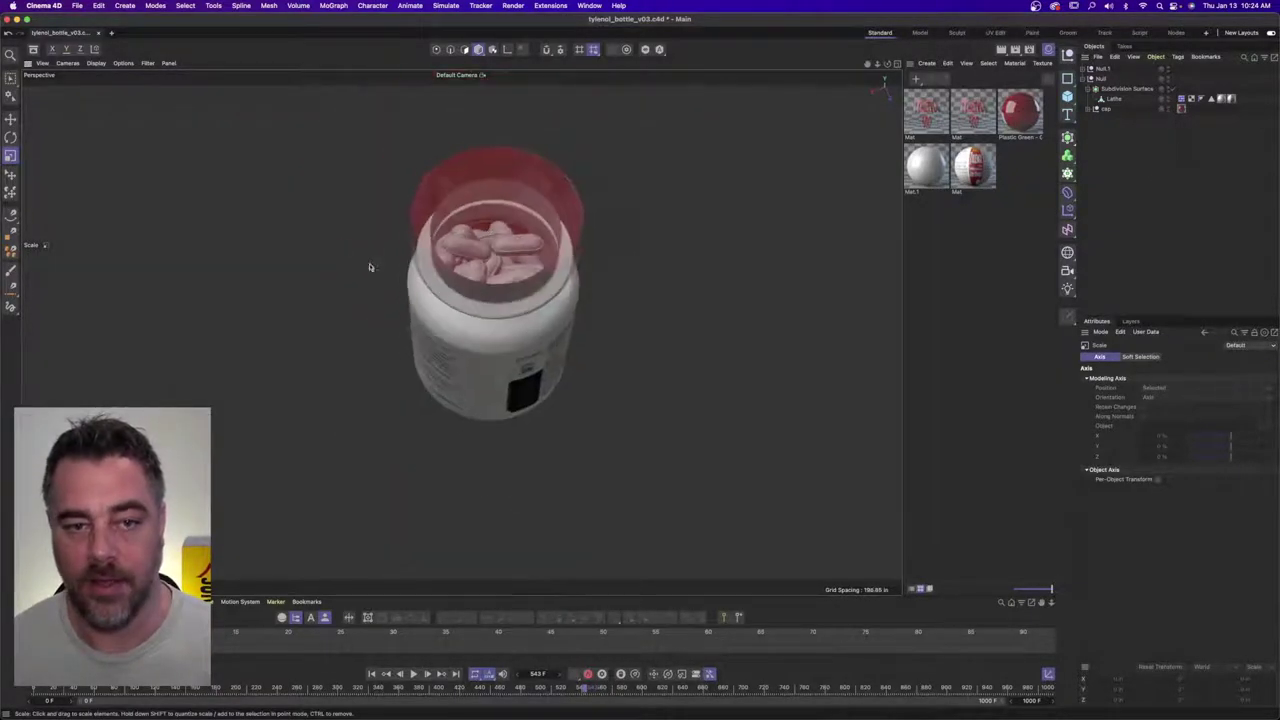
mouse_move(535, 285)
alt+mouse_down()
mouse_move(525, 180)
mouse_move(525, 285)
alt+mouse_up()
alt+right_drag(516, 216, 645, 204)
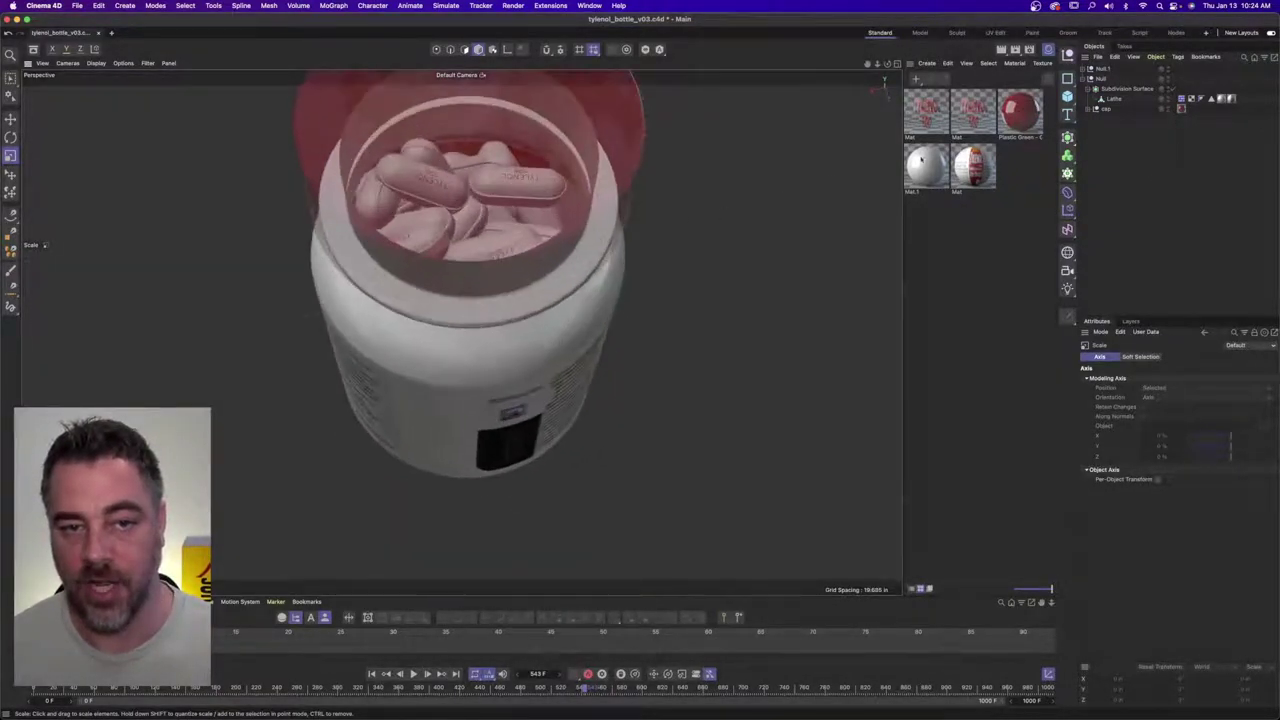
click(1163, 108)
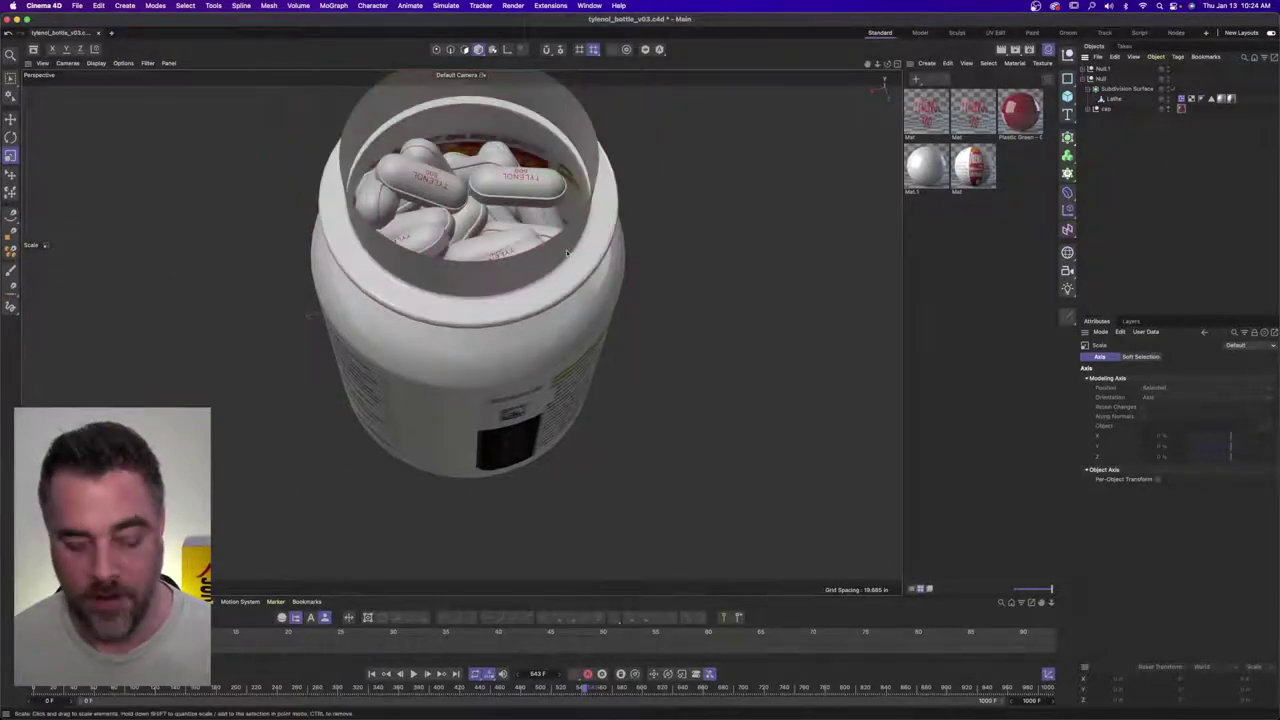
alt+middle_drag(566, 253, 535, 303)
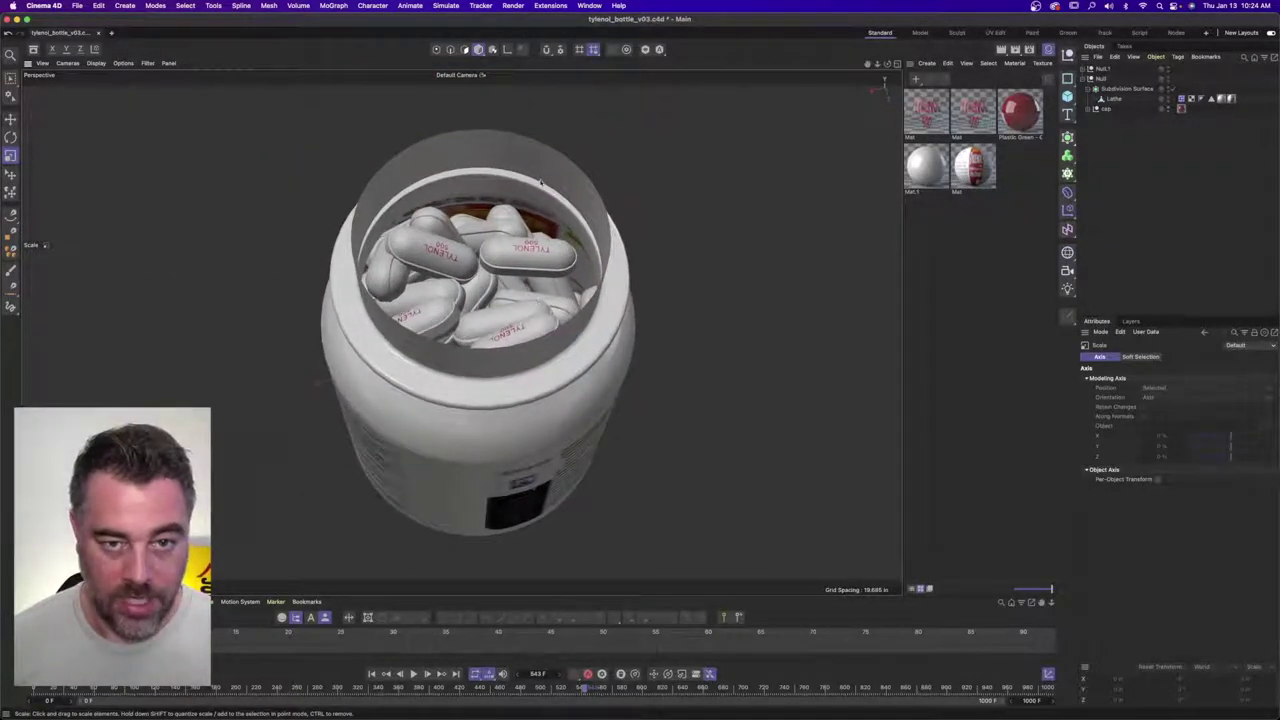
- Add a Cloth Surface and nest it under the bottle's Subdivision Surface, with the Lathe mesh as its child
click(1125, 89)
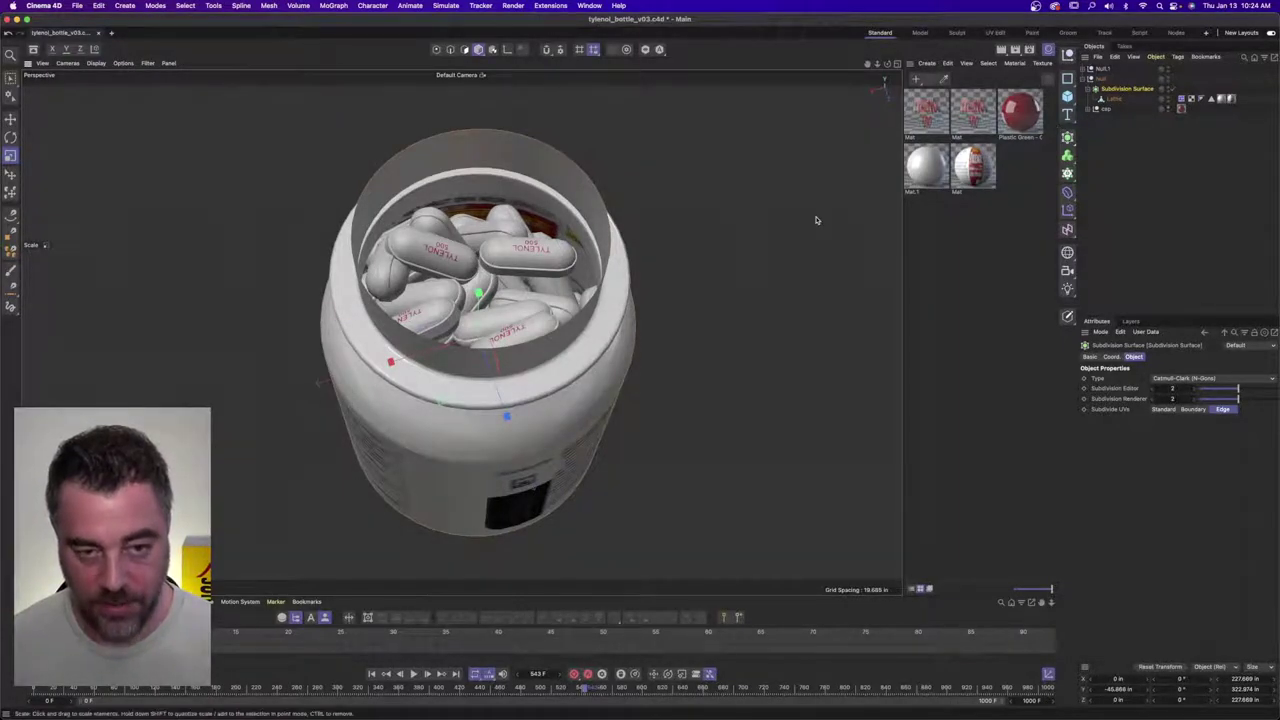
key(shift+c)
text(cloth)
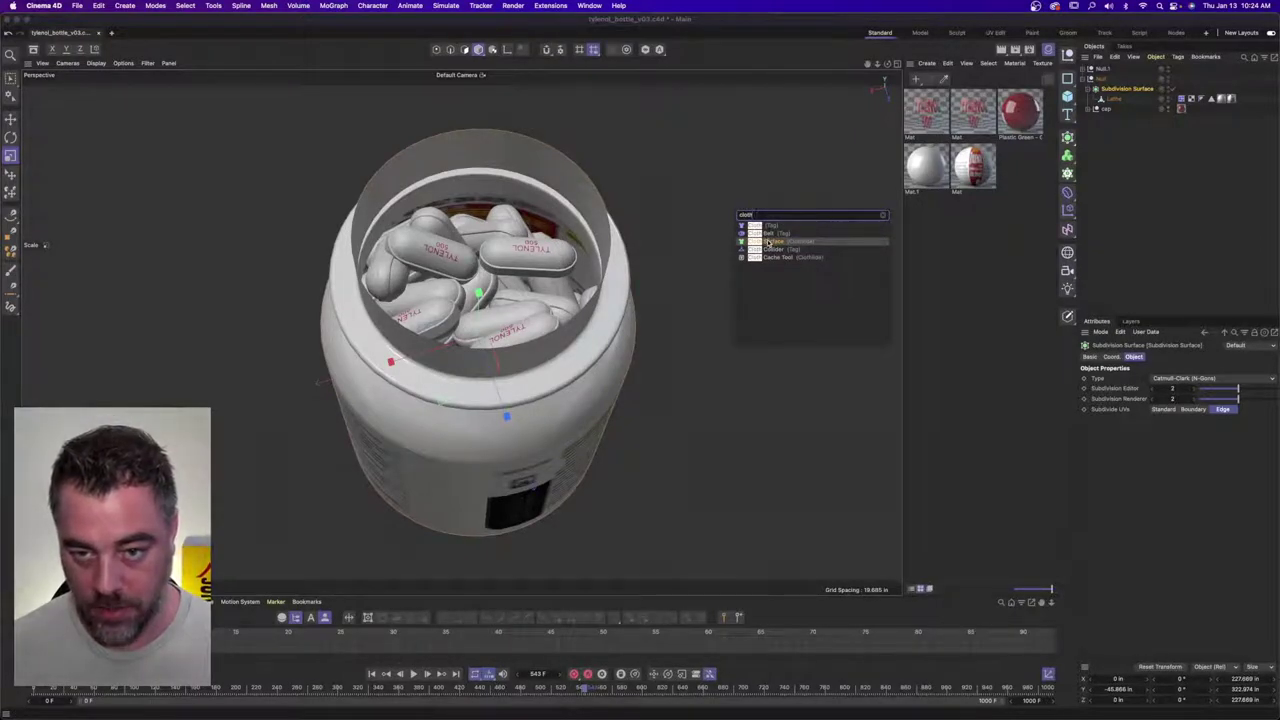
click(768, 242)
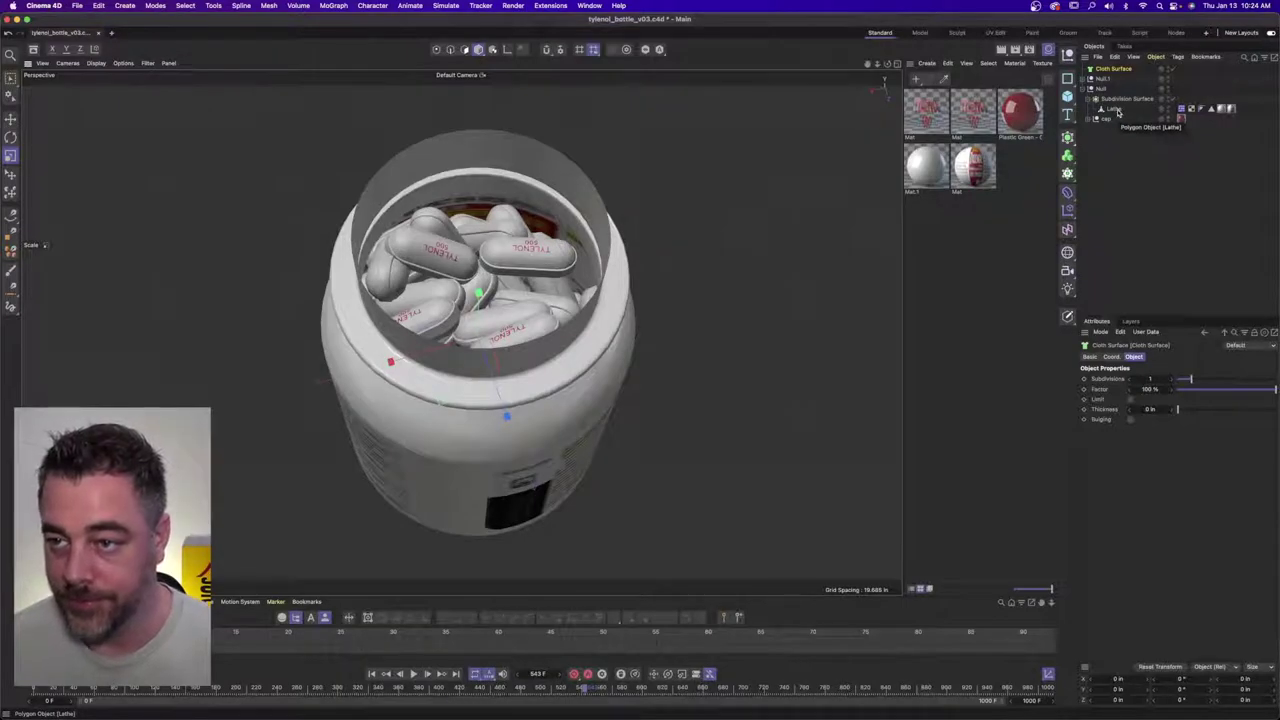
mouse_move(1118, 112)
mouse_down()
mouse_move(1126, 72)
mouse_move(1124, 108)
mouse_up()
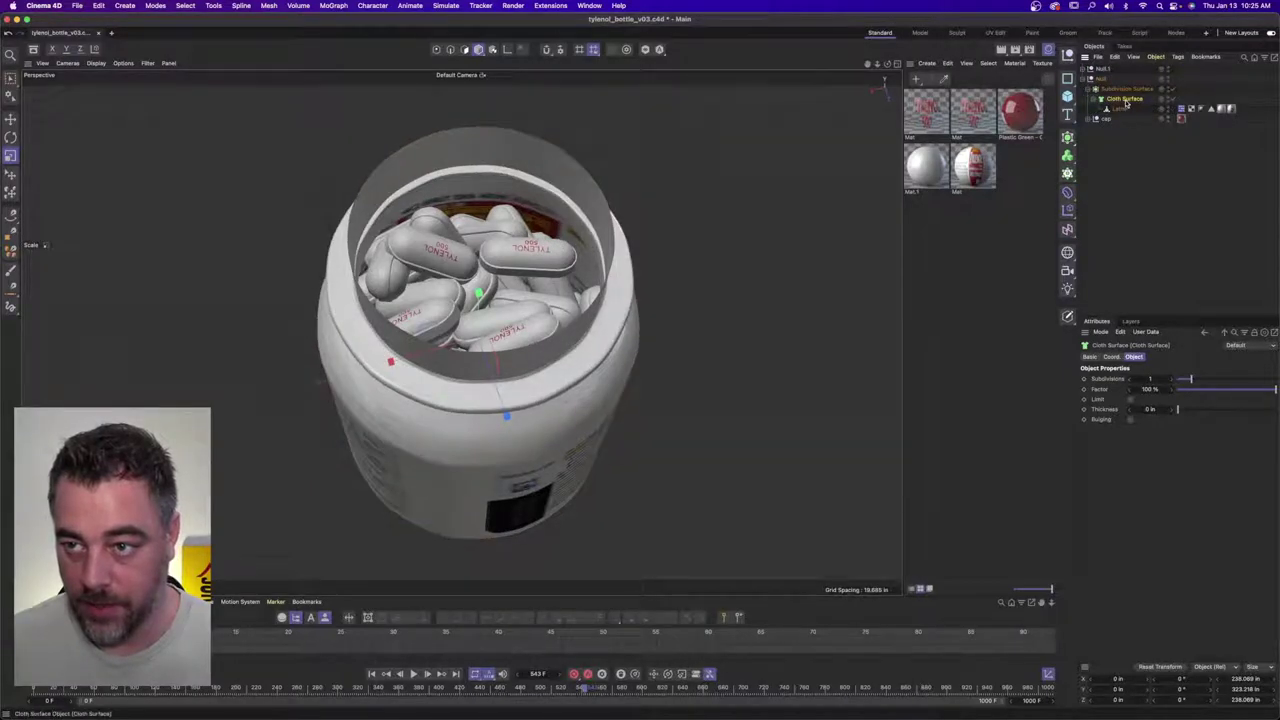
- Set the Cloth Surface's subdivisions to 0 and its thickness to 5 in, after trying a thickness of -5 in
text(0)
key(Return)
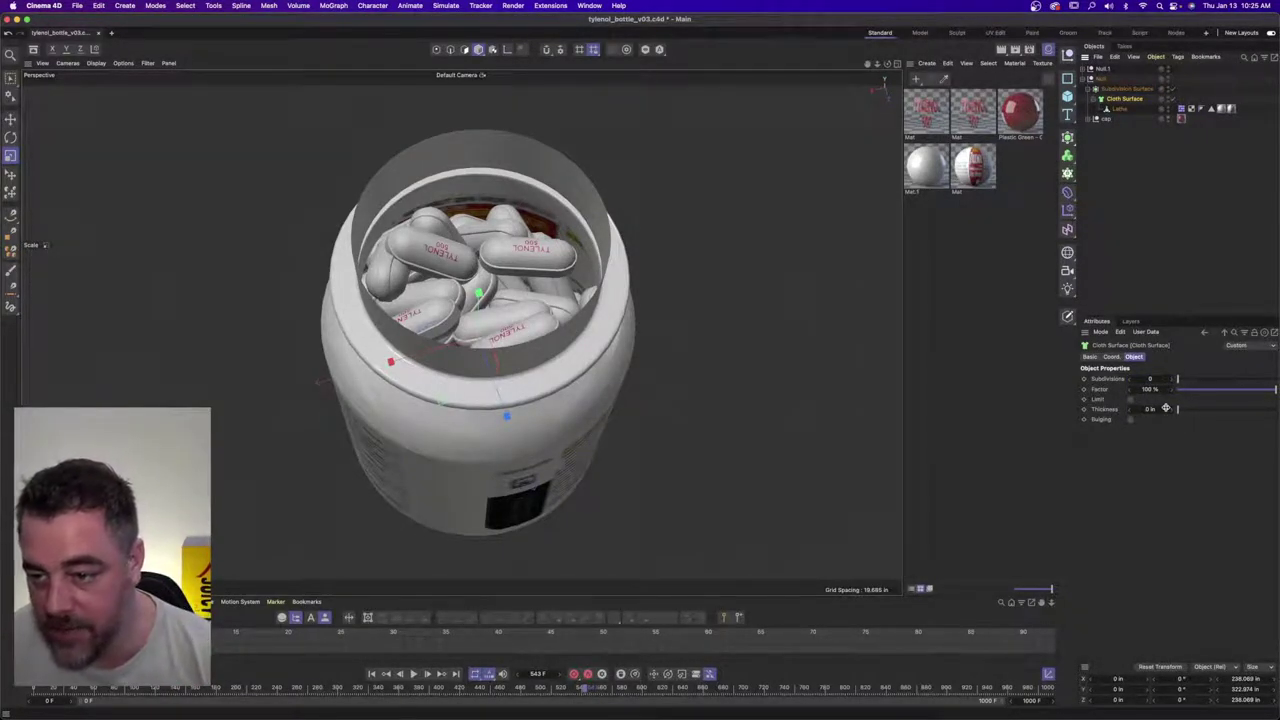
text(-5)
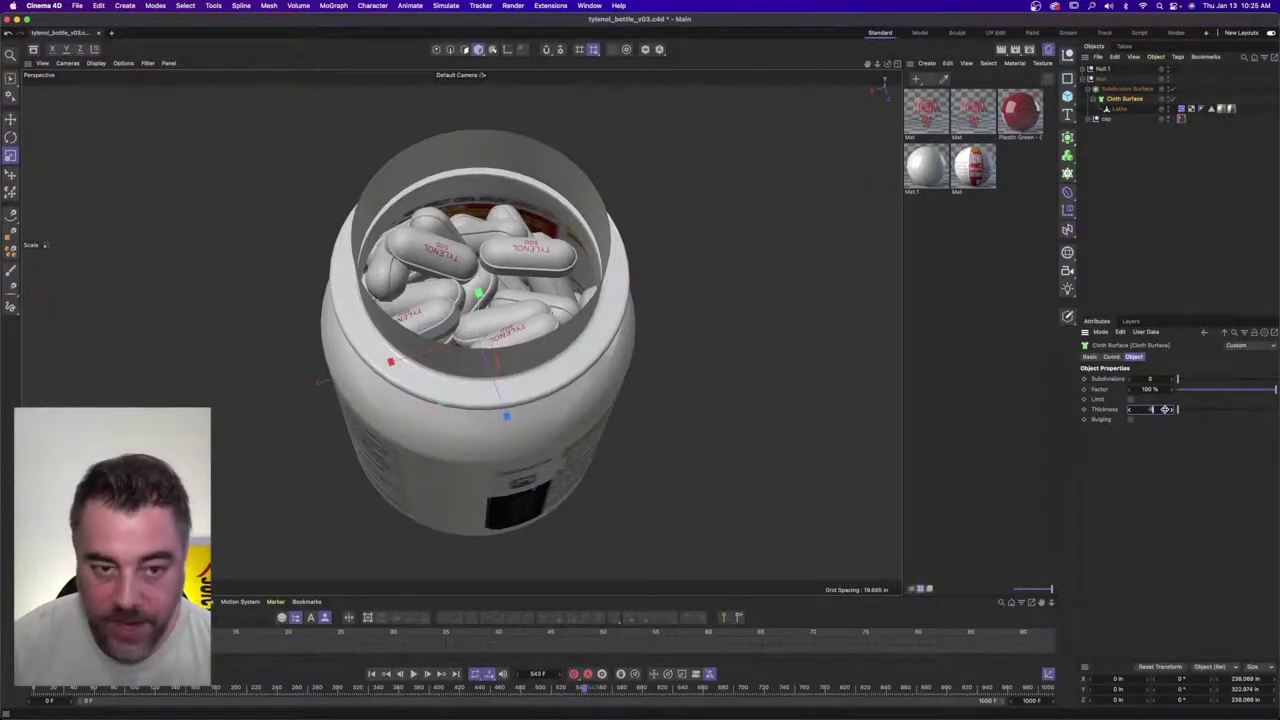
key(Return)
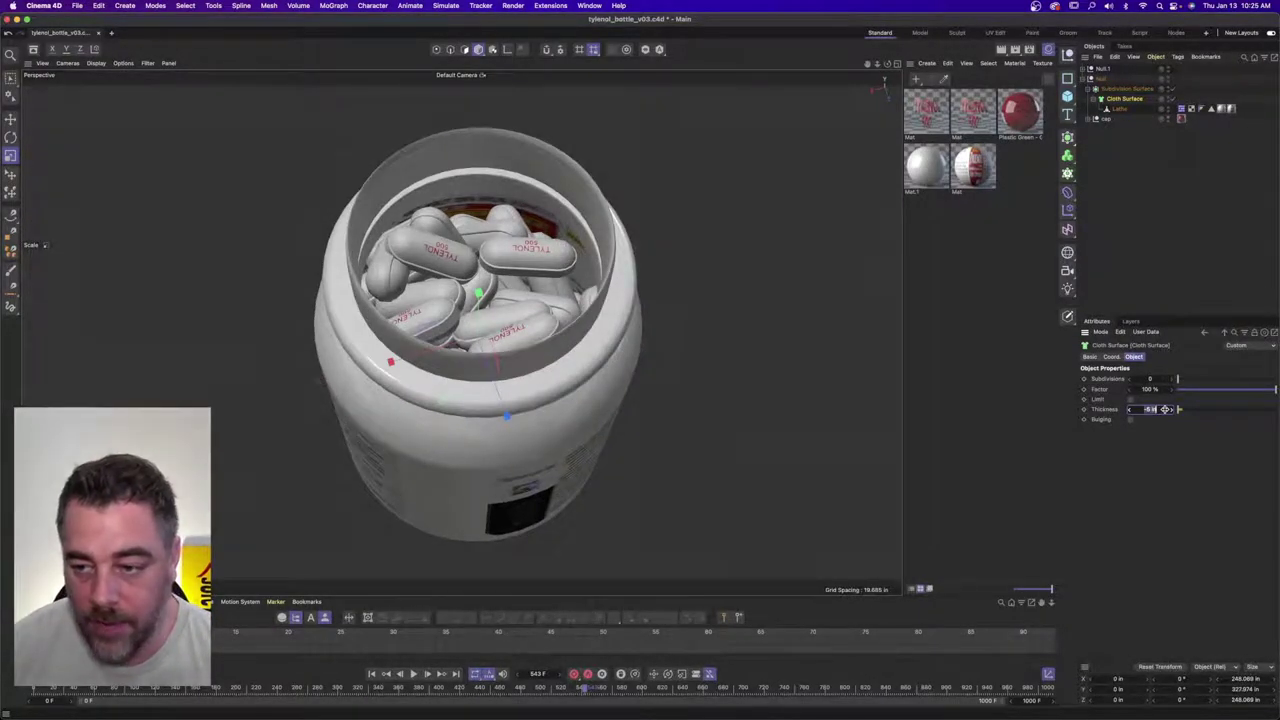
text(5)
key(Return)
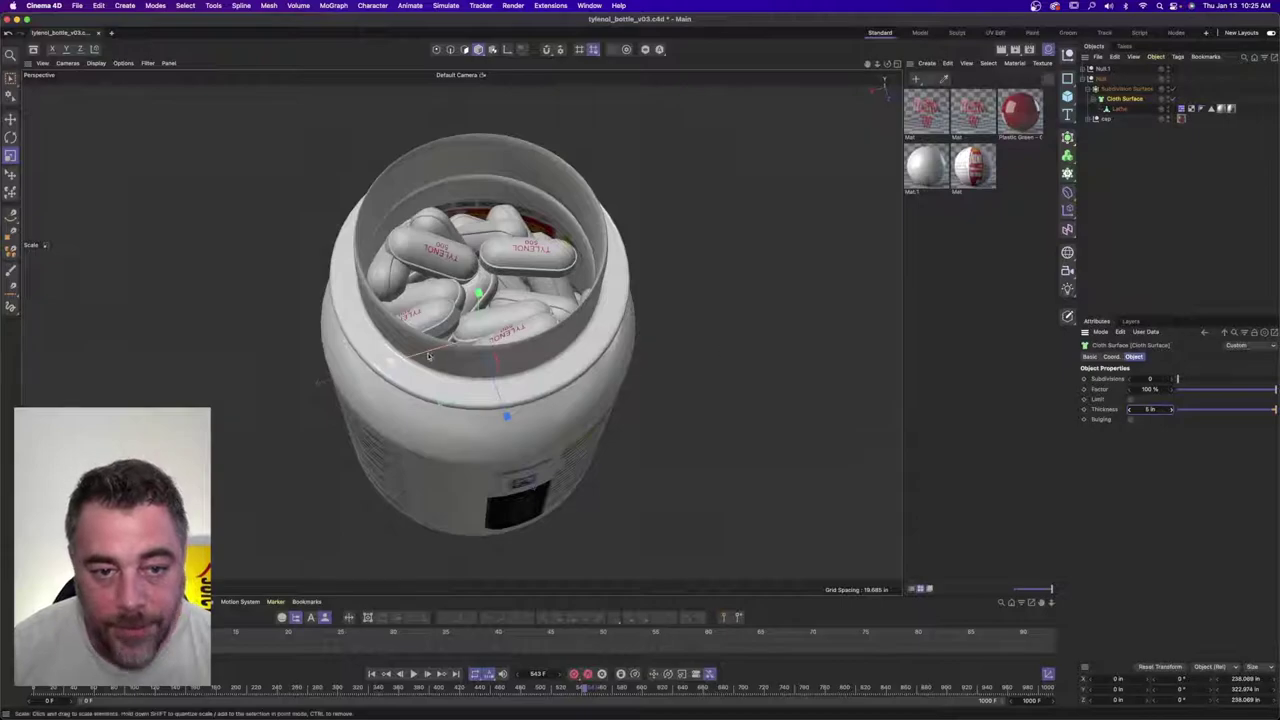
- Disable the bottle's Subdivision Surface and reduce the Cloth Surface's thickness to 2.5 in
alt+drag(468, 282, 519, 248)
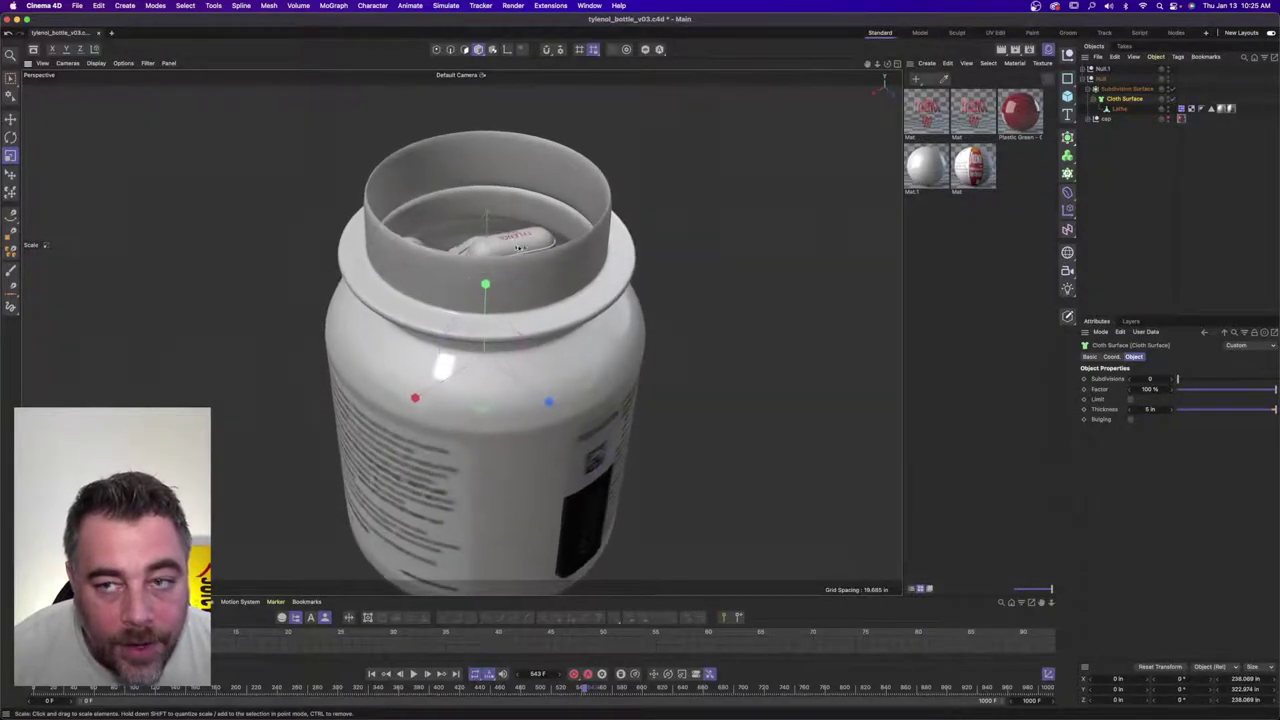
click(1173, 89)
alt+drag(446, 197, 313, 241)
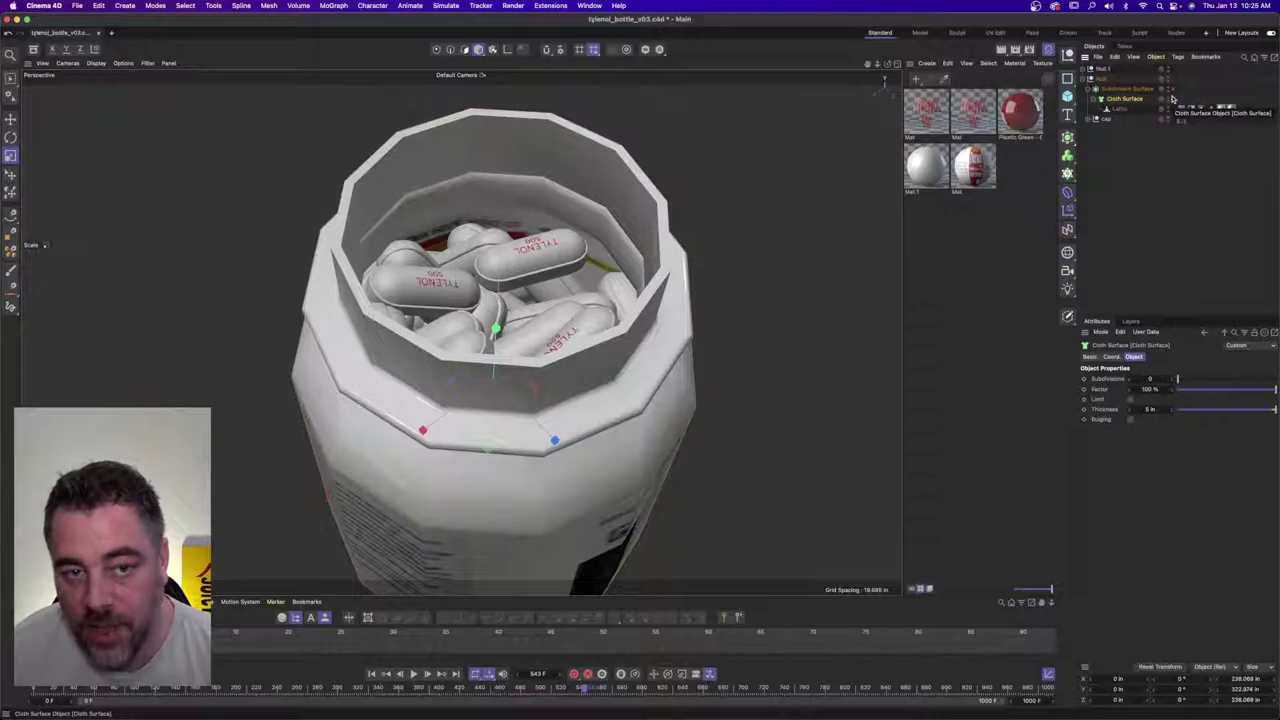
alt+drag(540, 205, 551, 235)
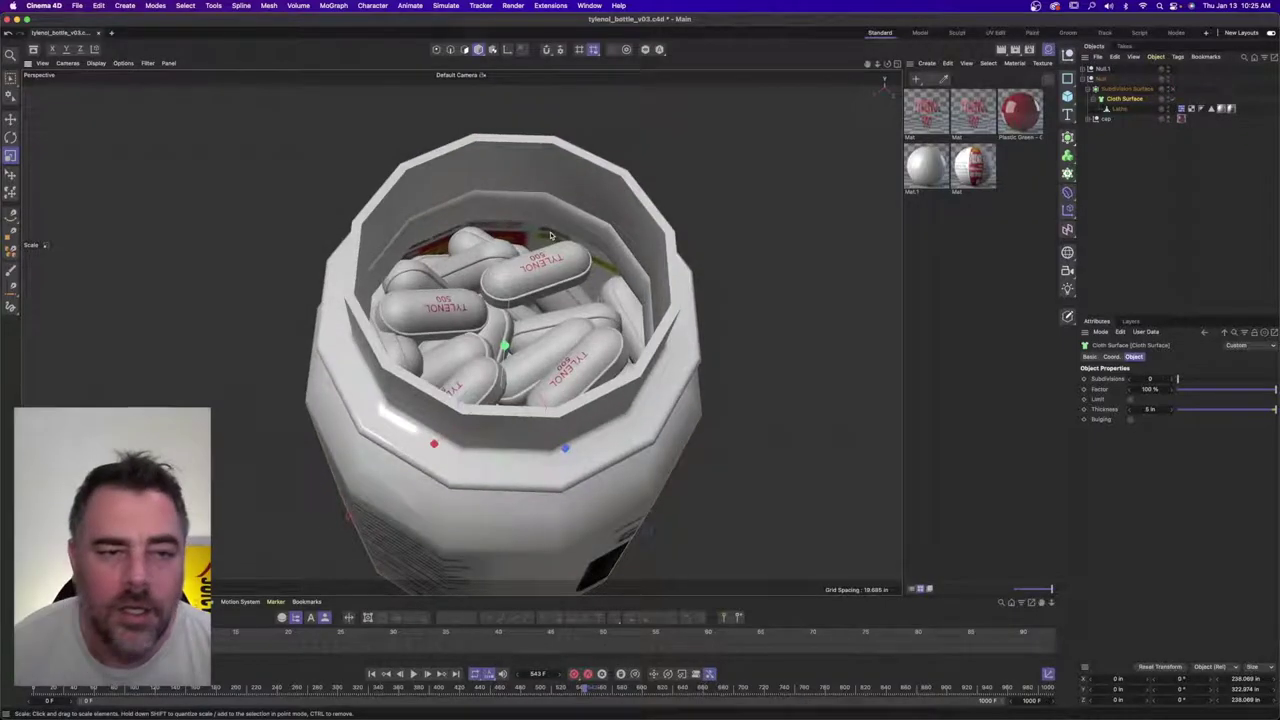
click(1160, 409)
text(2.5)
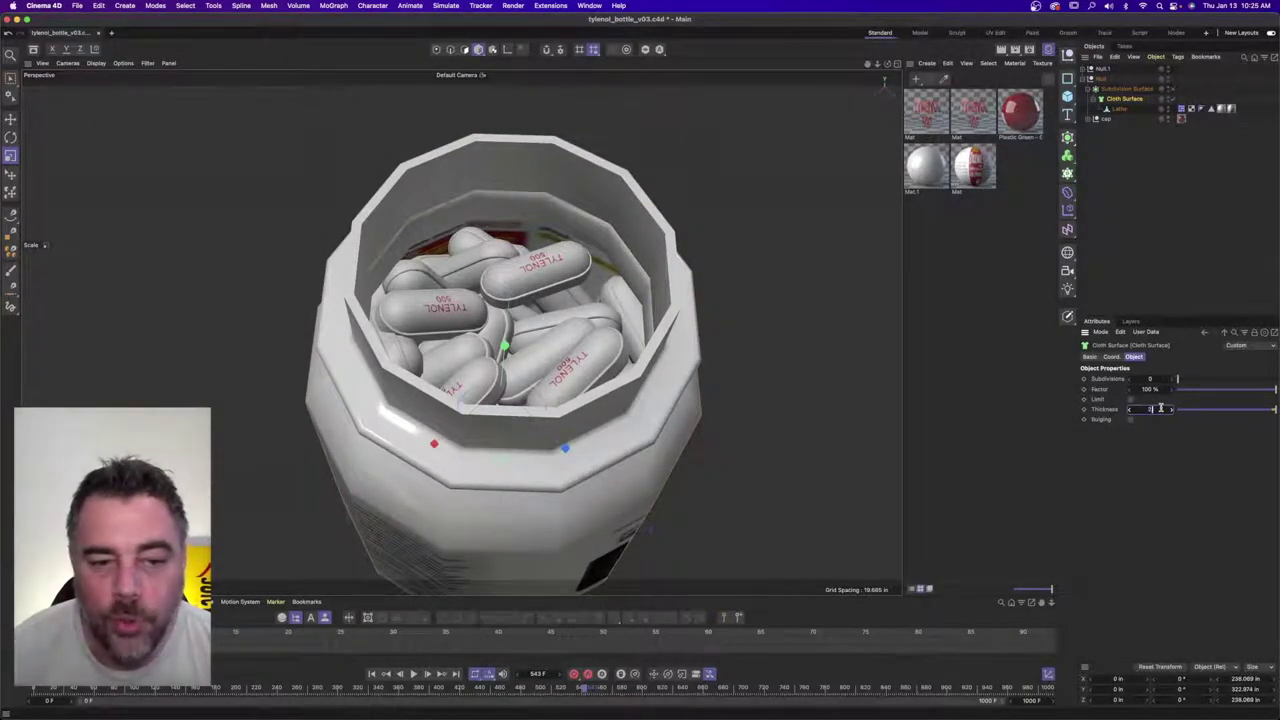
key(Return)
alt+drag(537, 308, 539, 302)
alt+right_drag(578, 290, 540, 294)
alt+middle_drag(617, 290, 517, 251)
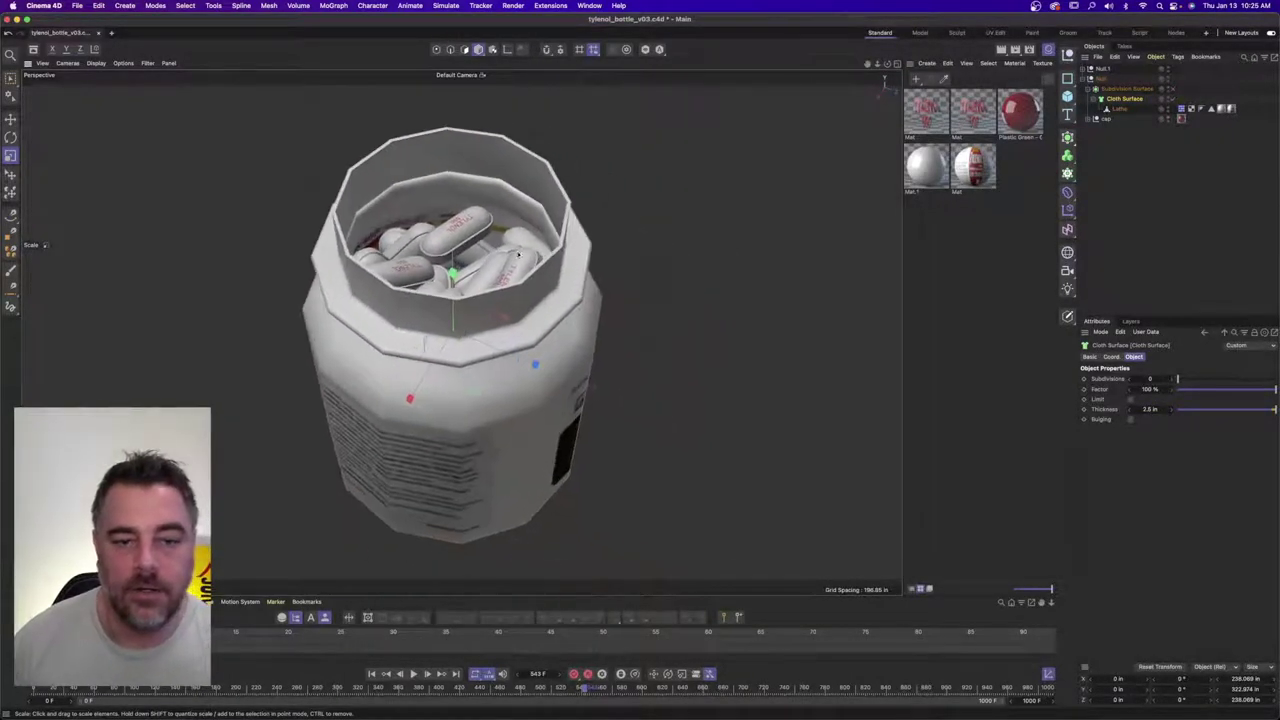
- Merge the Cloth Surface and Lathe into a single editable mesh with Connect Objects + Delete
drag(1149, 111, 1110, 98)
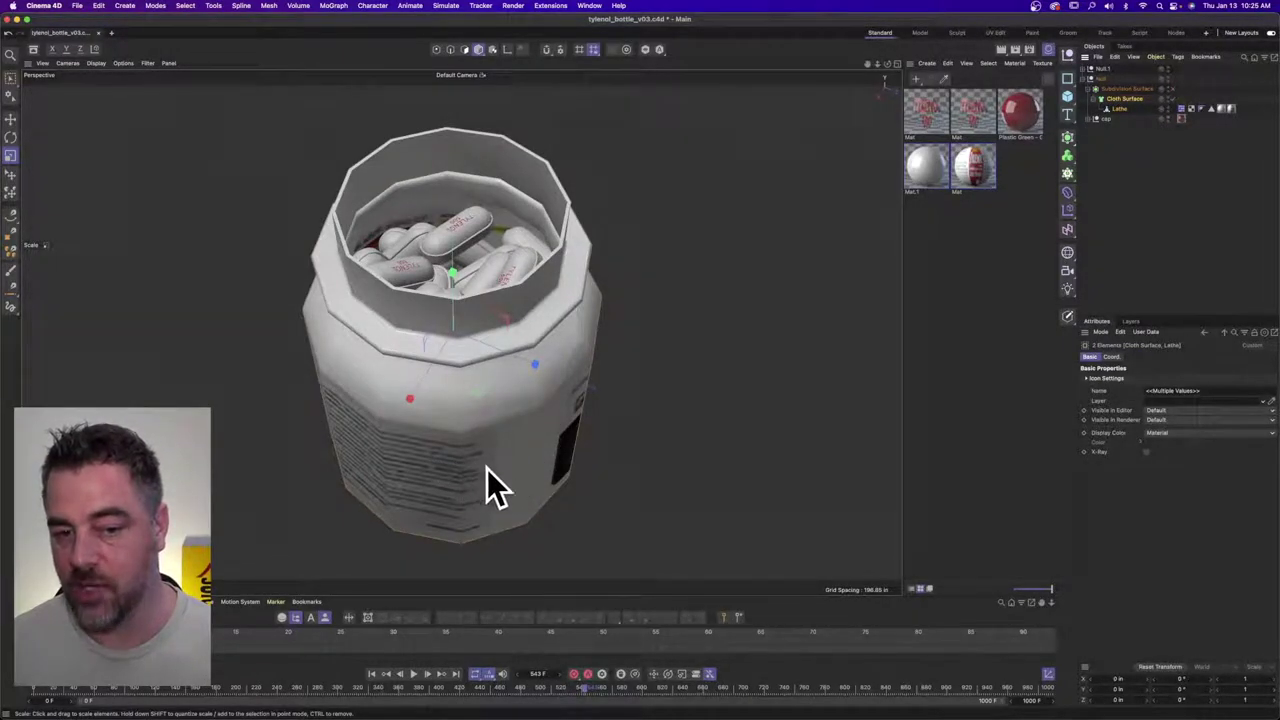
right_click(1134, 101)
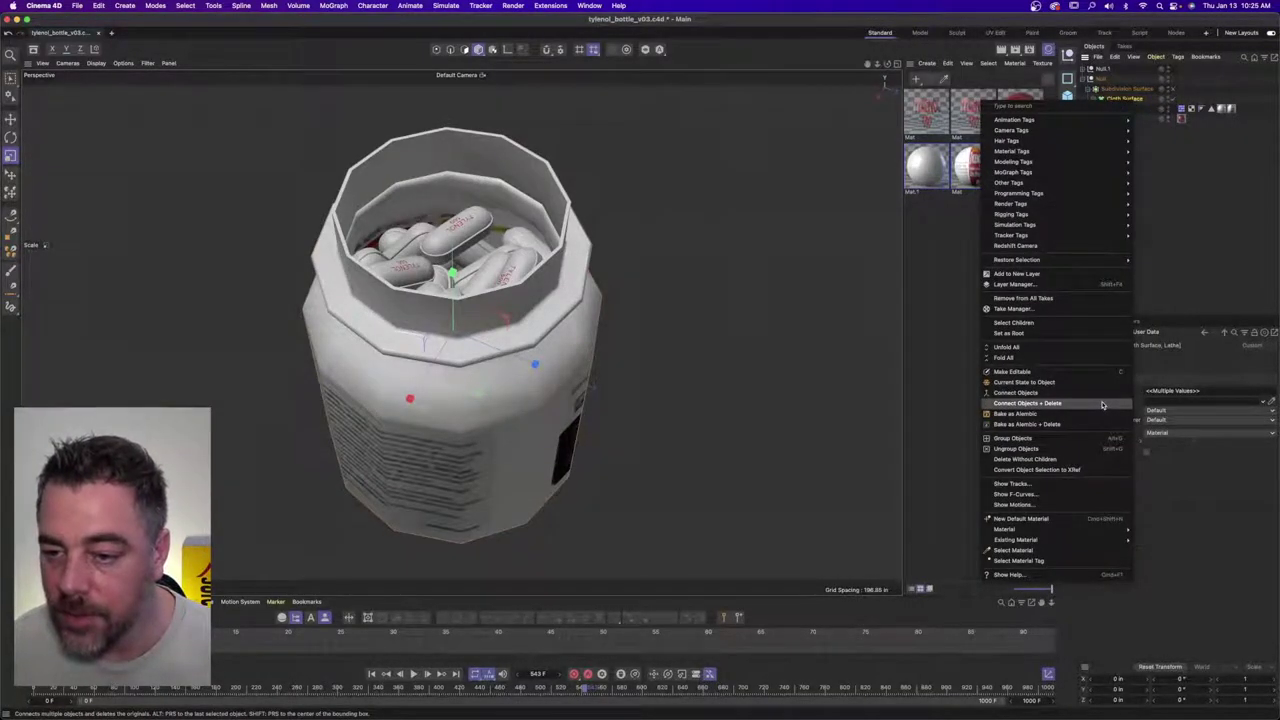
click(1102, 404)
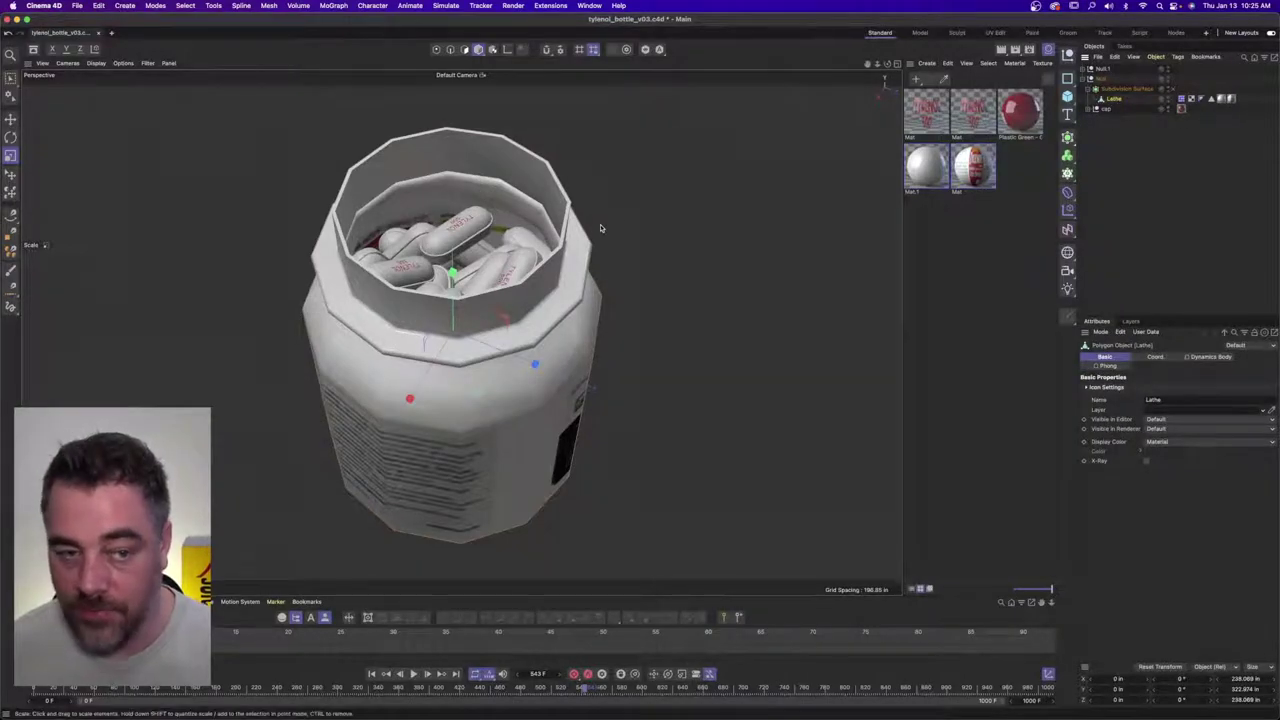
alt+drag(600, 228, 505, 191)
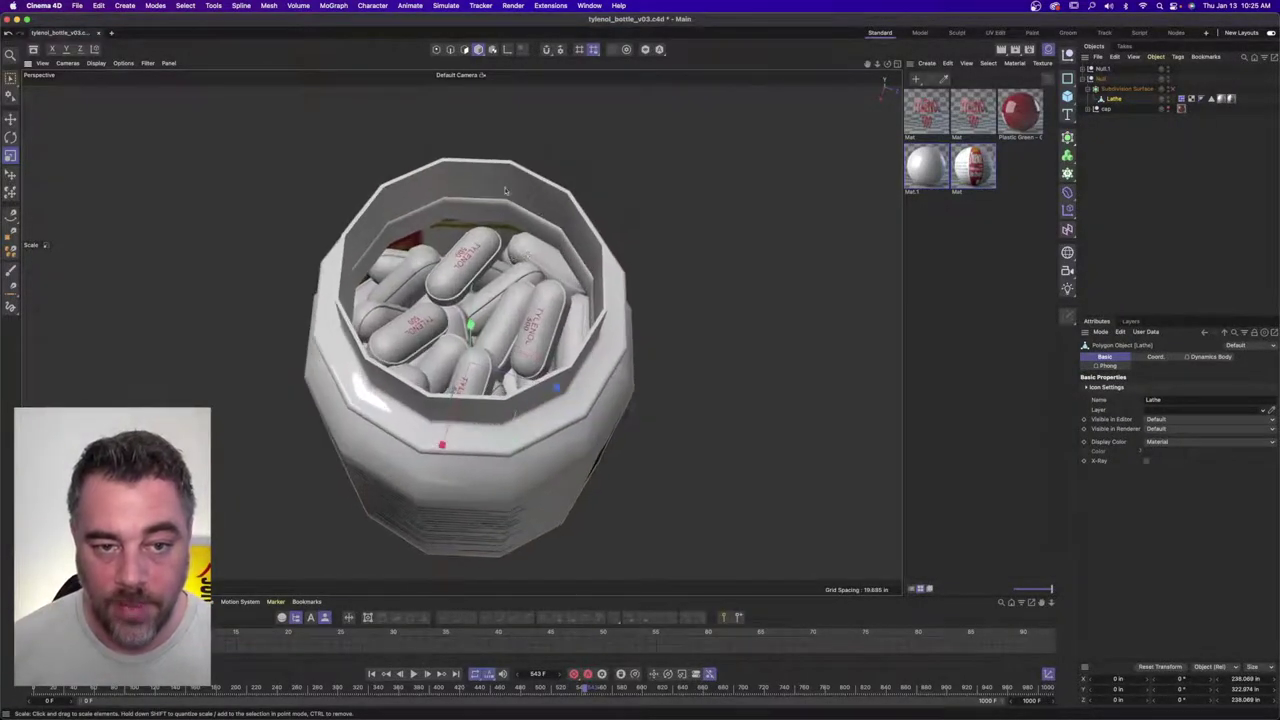
alt+drag(512, 407, 507, 389)
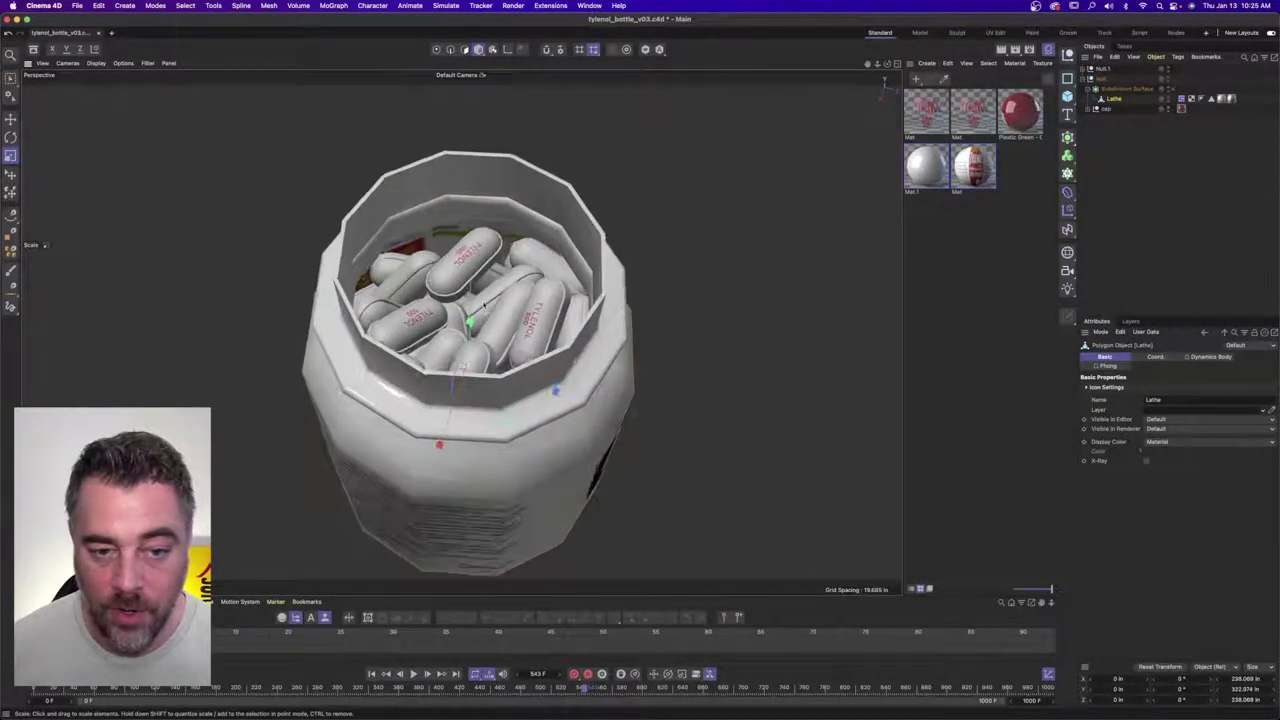
- Recall the Lathe's stored label polygon selection, and loop-select only the outer band of label polygons
double_click(1212, 99)
alt+drag(629, 330, 535, 190)
click(155, 5)
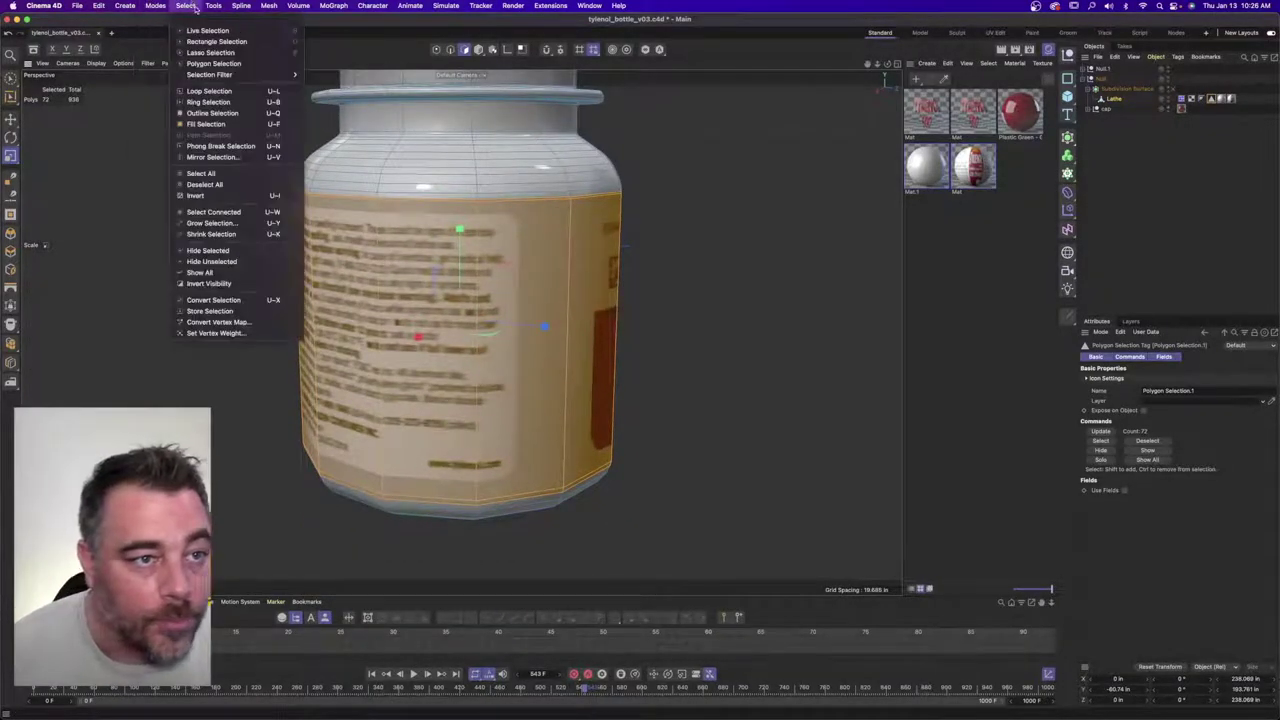
click(208, 91)
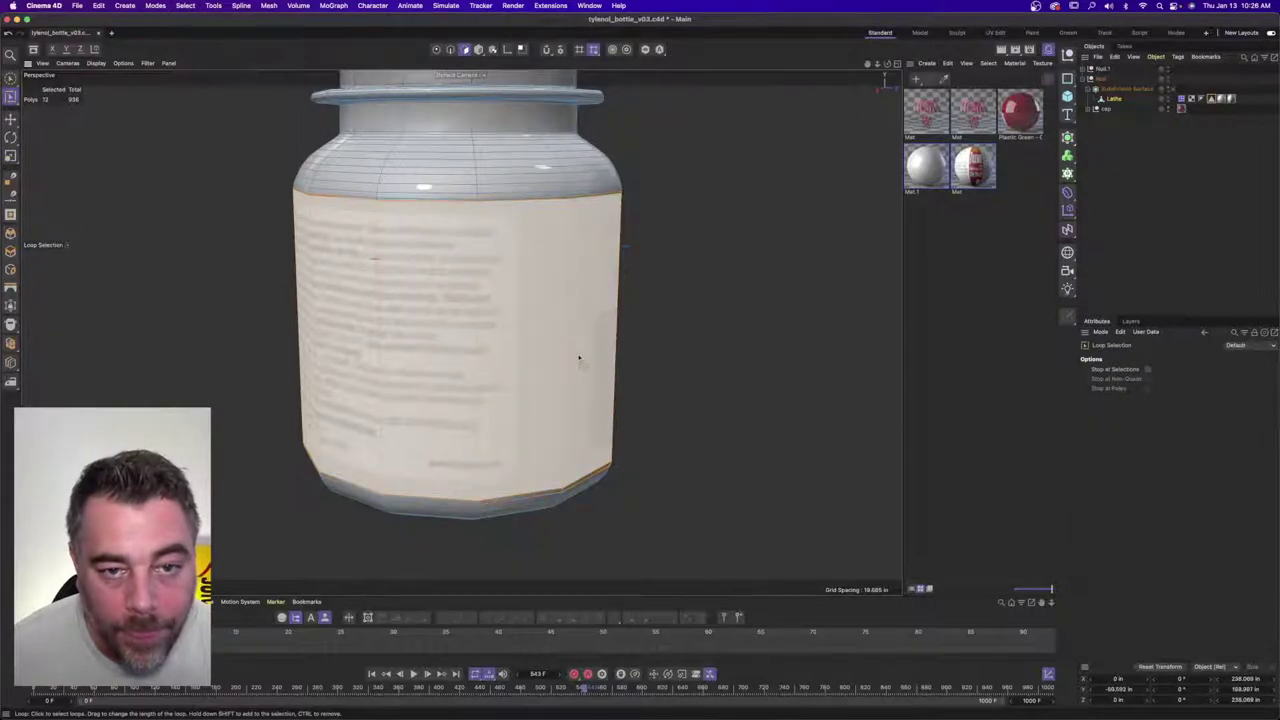
key(u)
key(i)
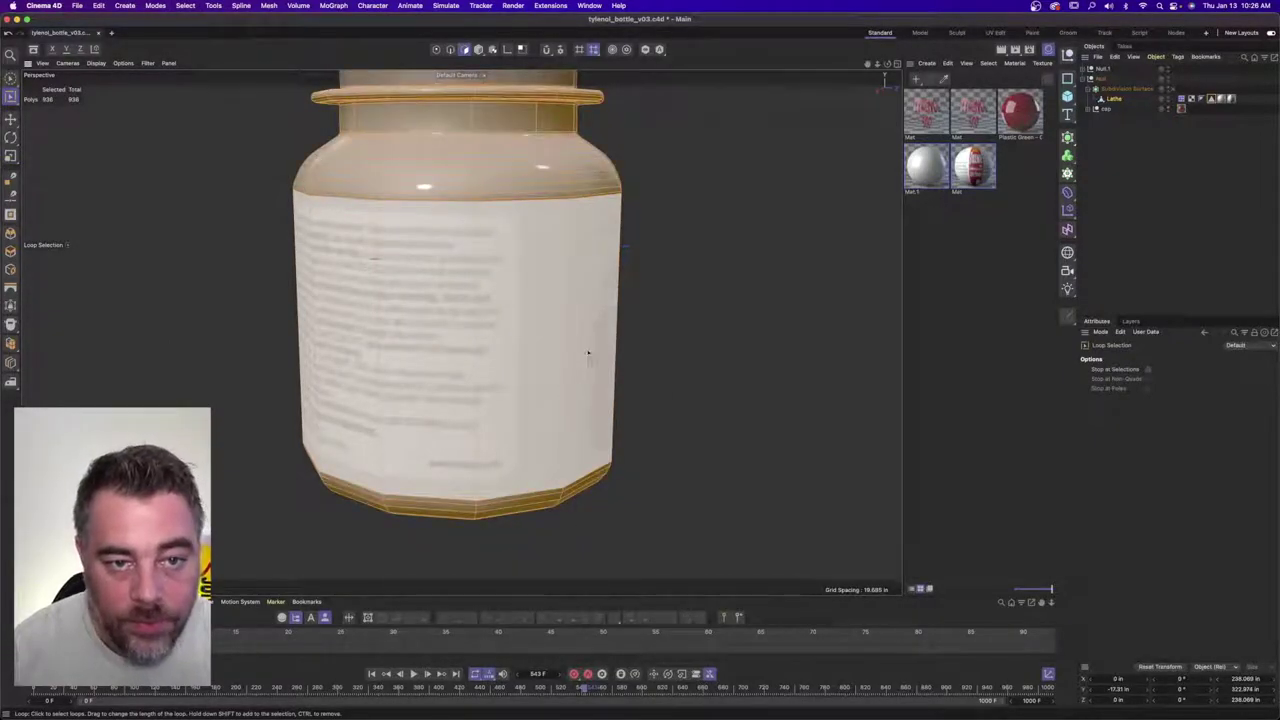
key(super+z)
- Grow the outer label loop selection once to include the adjoining polygon rings
key(u)
key(y)
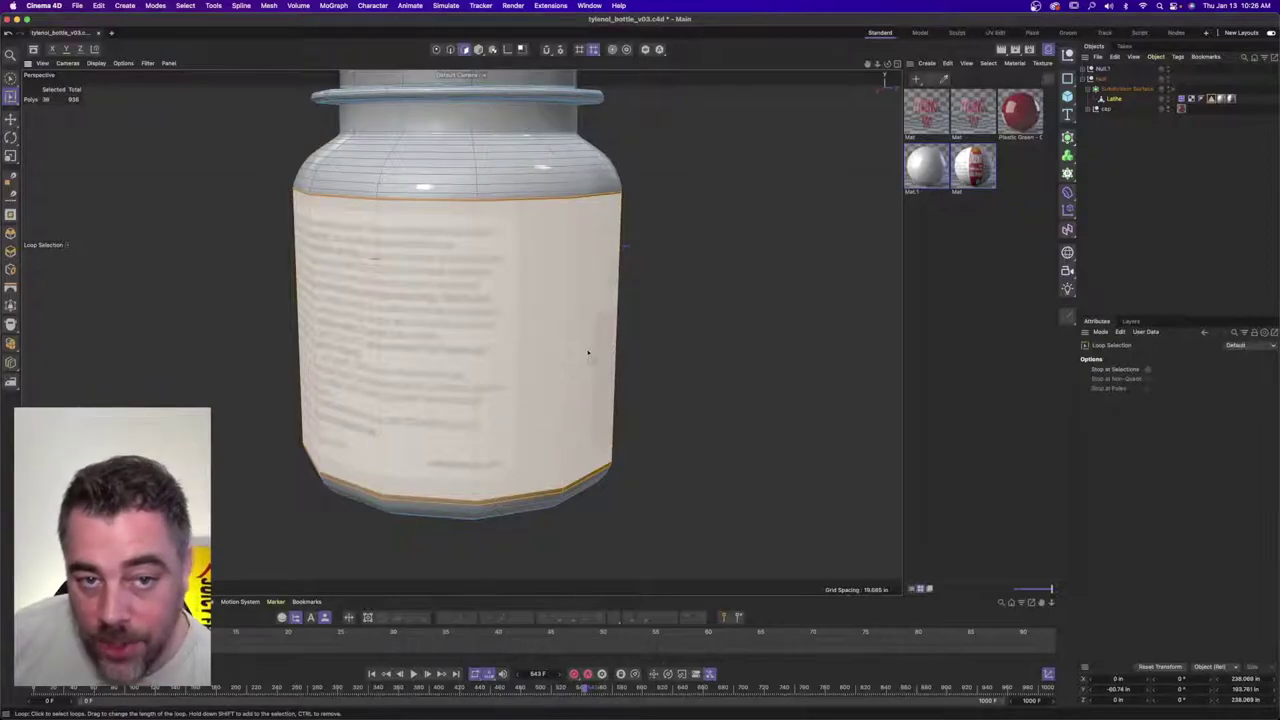
alt+drag(546, 323, 557, 323)
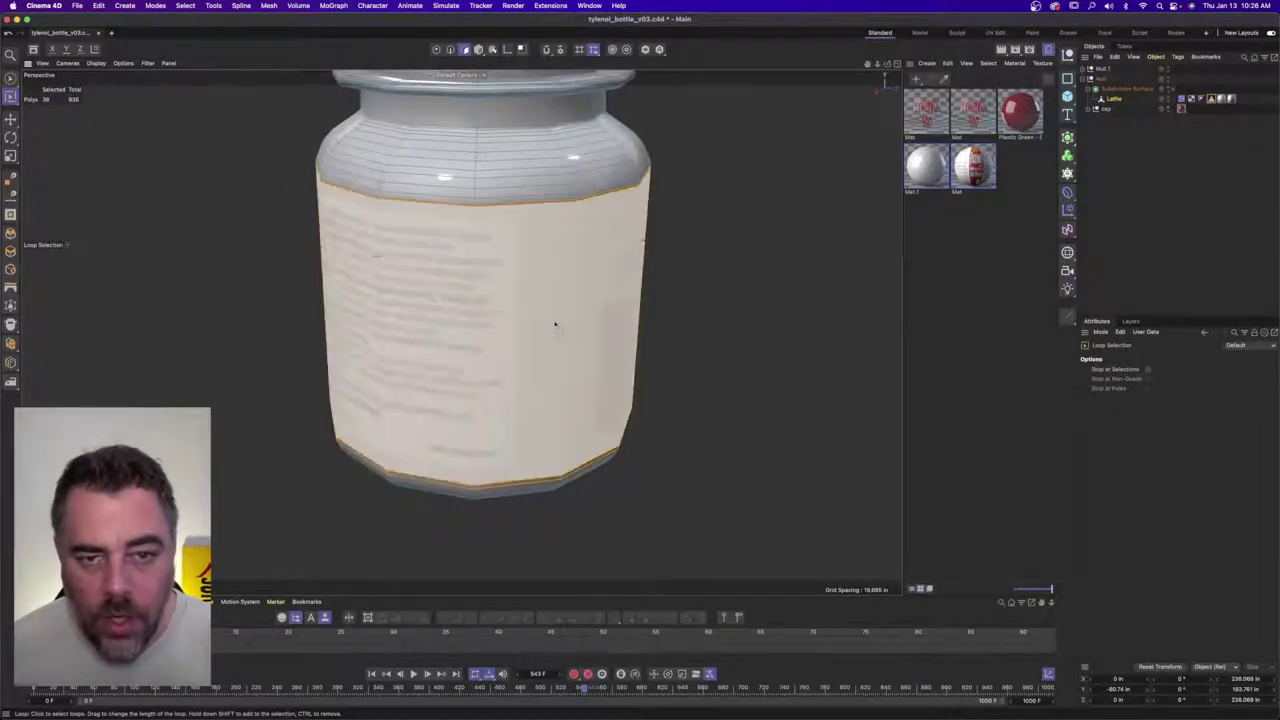
- Check the selection against Polygon Selection.1, store the outer label polygons in a new selection tag, and deselect everything
click(1211, 99)
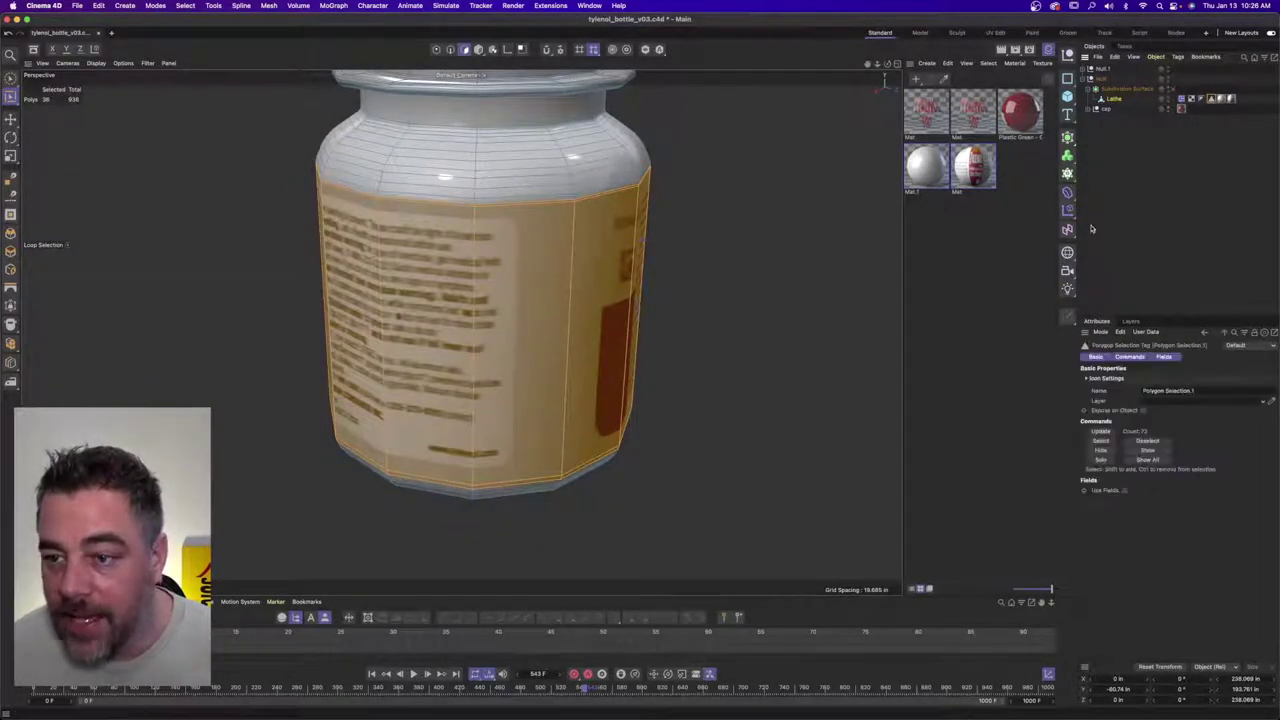
alt+drag(520, 262, 522, 338)
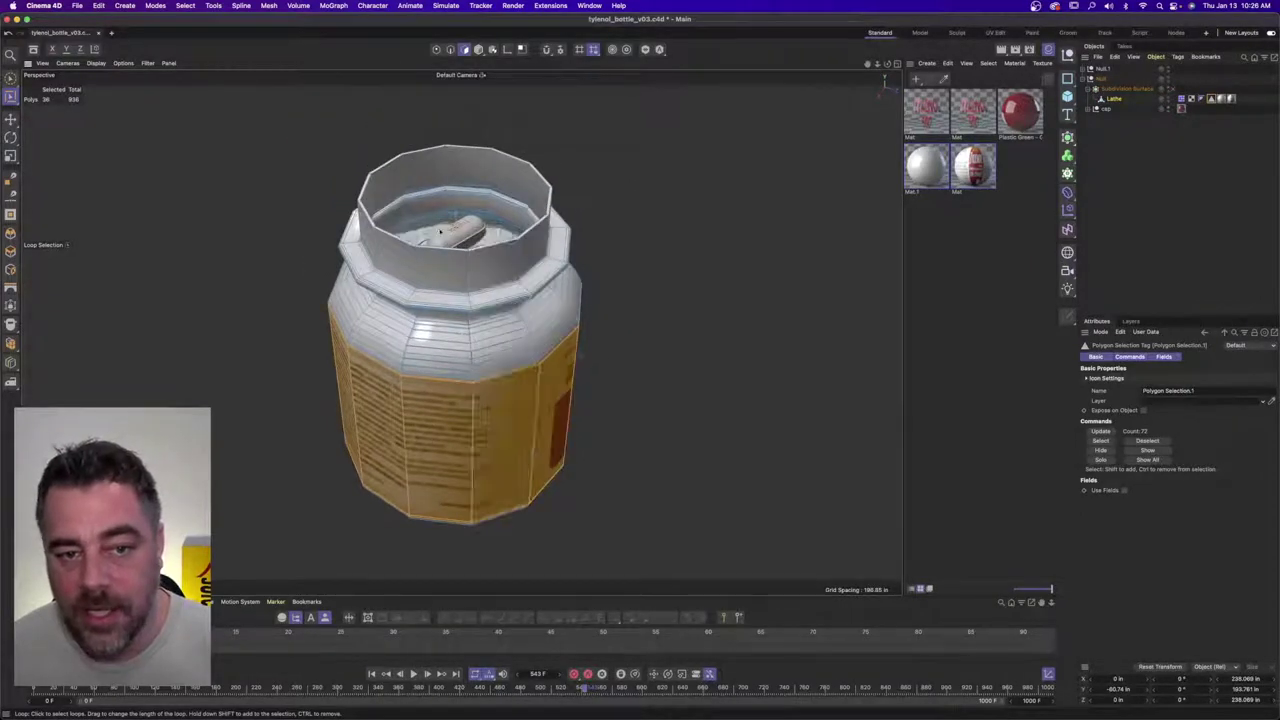
alt+drag(500, 211, 503, 253)
alt+right_drag(490, 245, 575, 243)
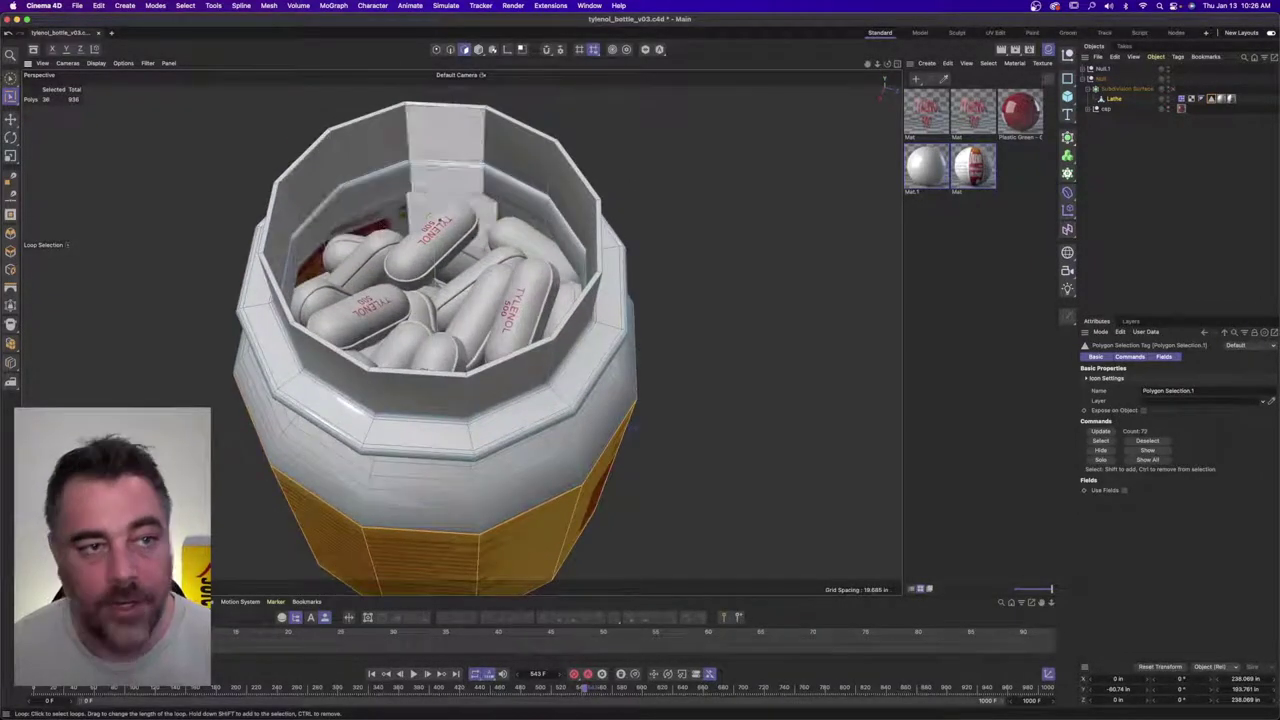
click(44, 5)
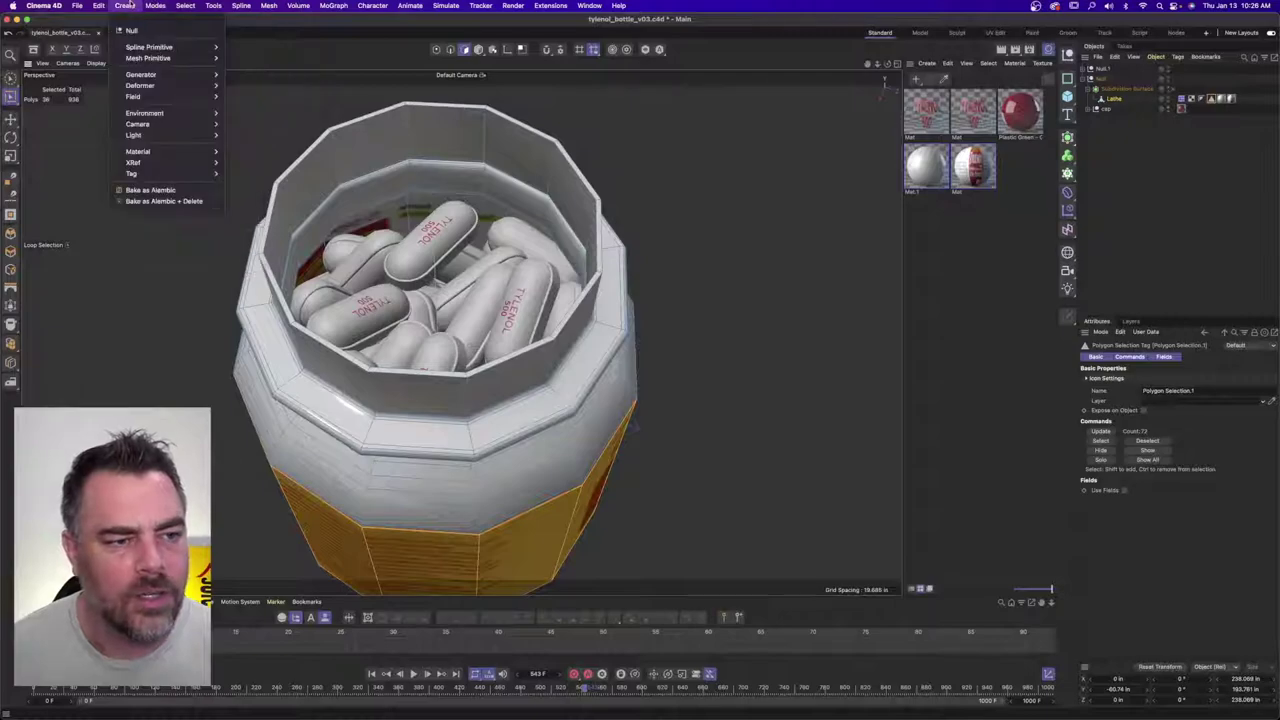
mouse_move(185, 5)
click(212, 312)
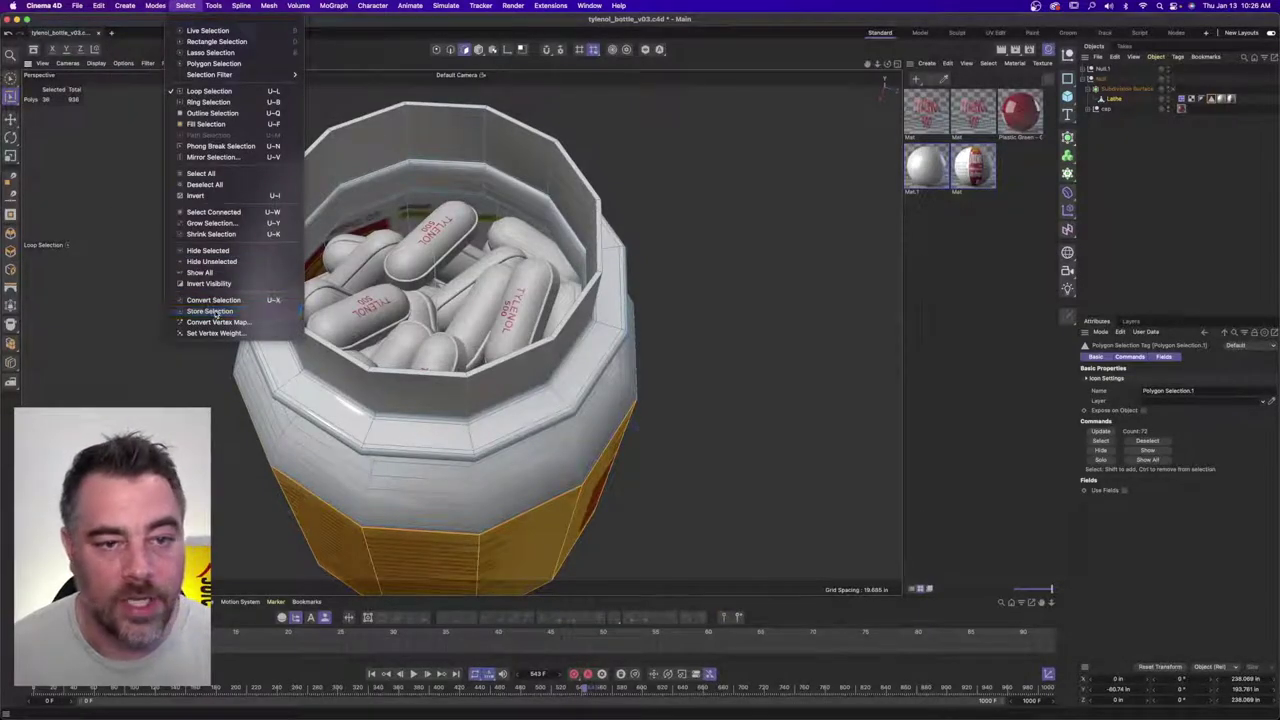
click(1109, 149)
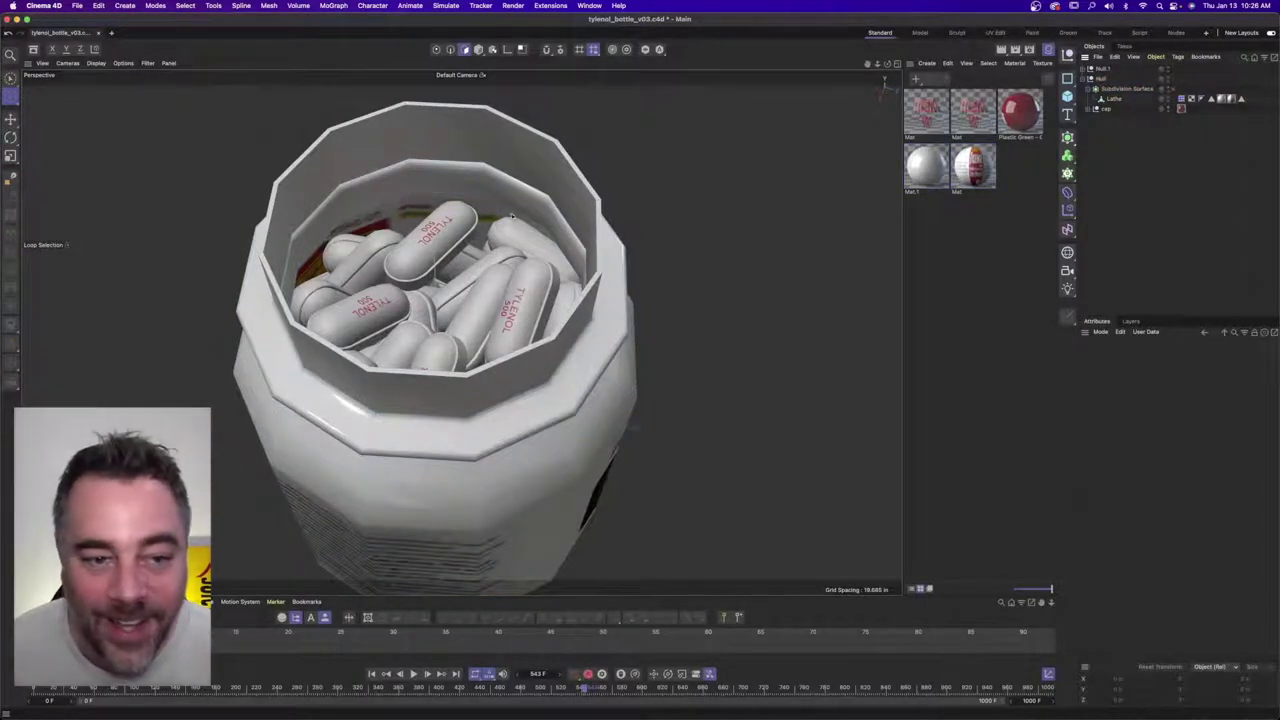
- Undo the last deselection and the newly stored polygon selection tag on the Lathe
alt+drag(514, 200, 511, 215)
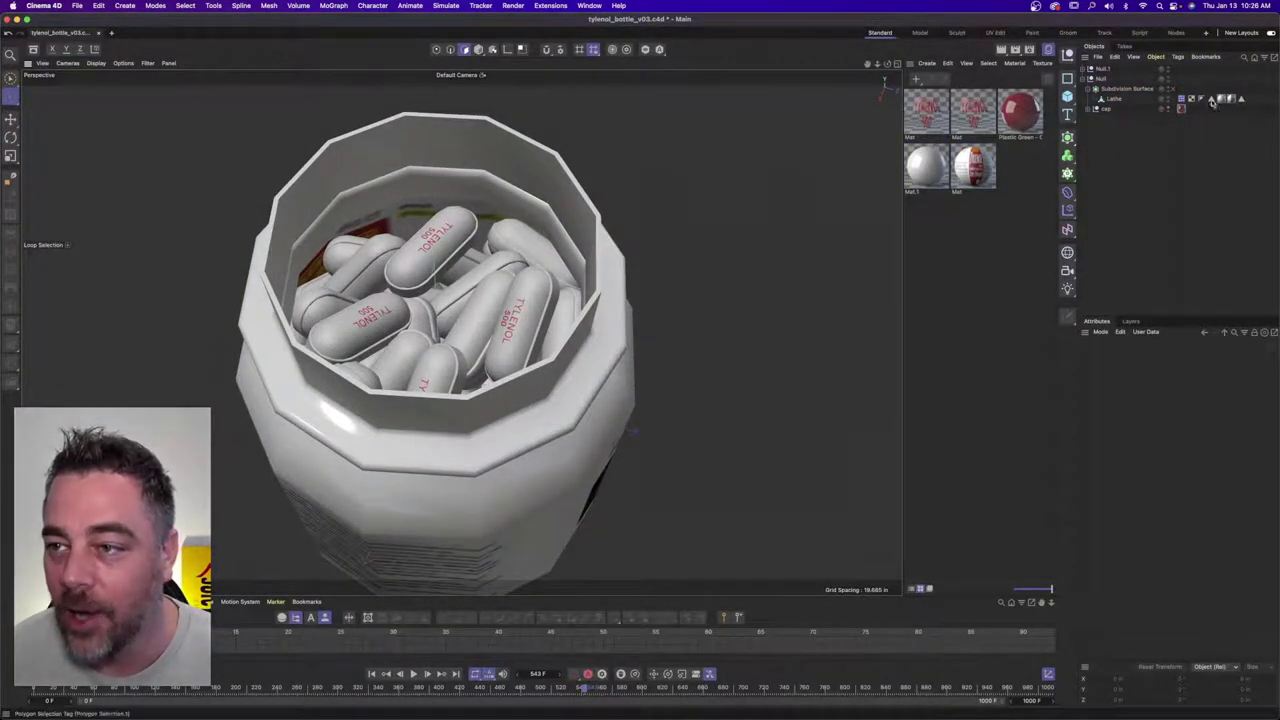
click(1240, 99)
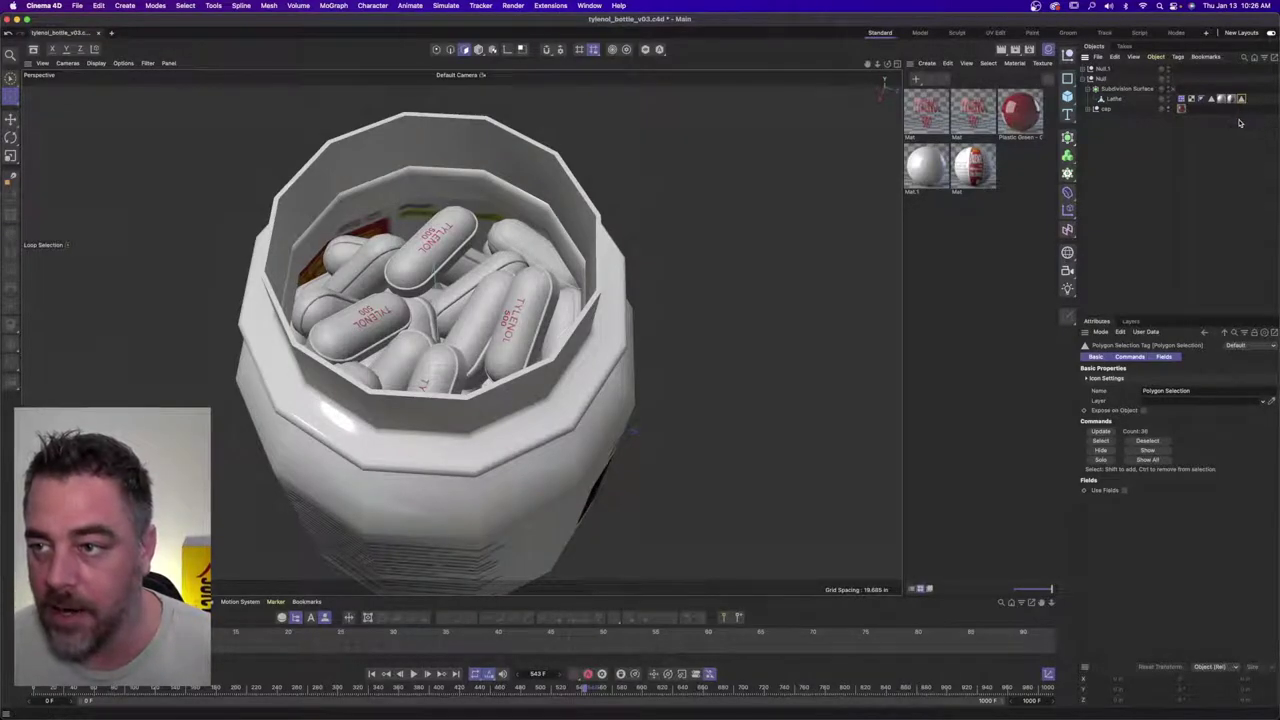
key(super+z)
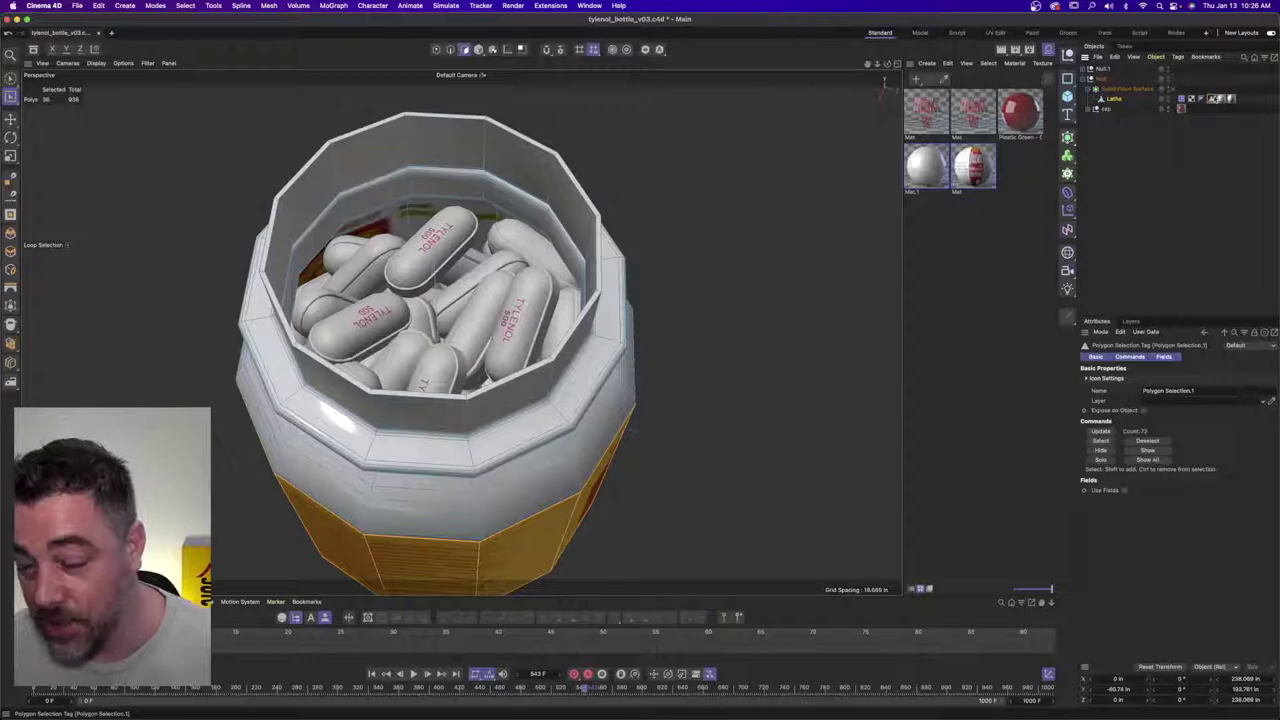
- Store the selected outer label polygons in a new selection tag and name it "label"
click(99, 5)
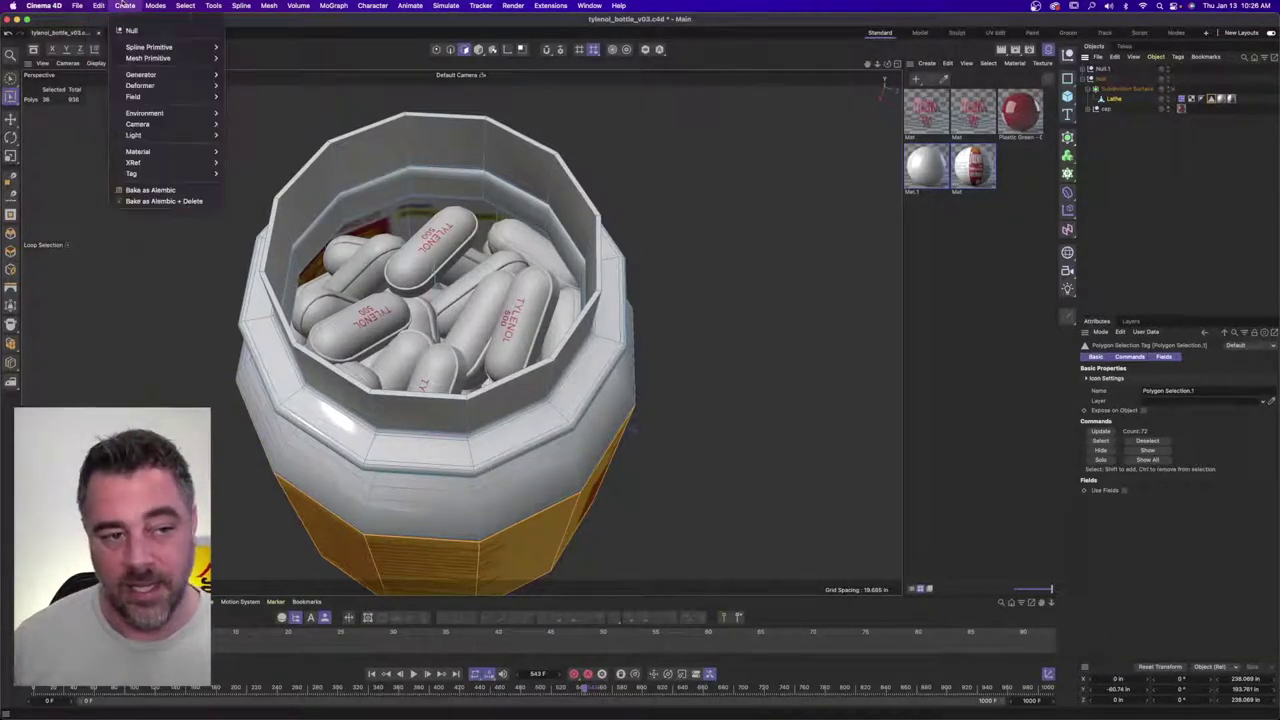
mouse_move(185, 5)
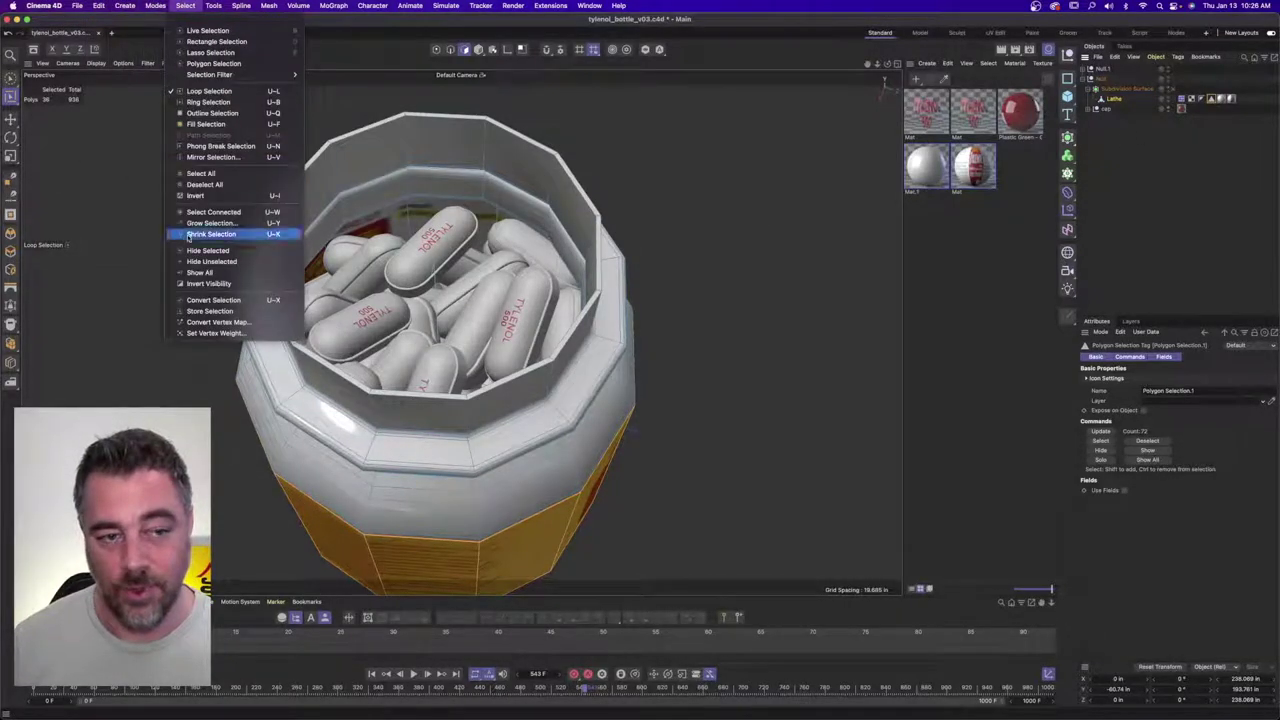
click(205, 311)
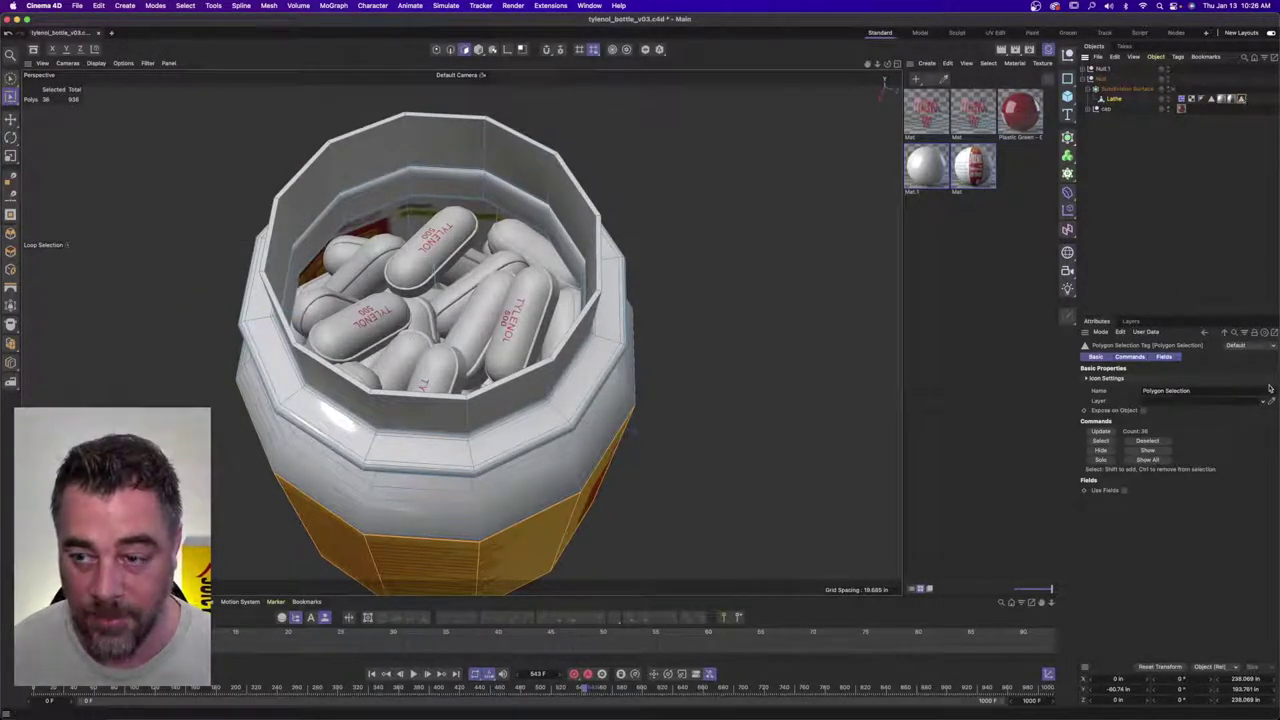
double_click(1170, 390)
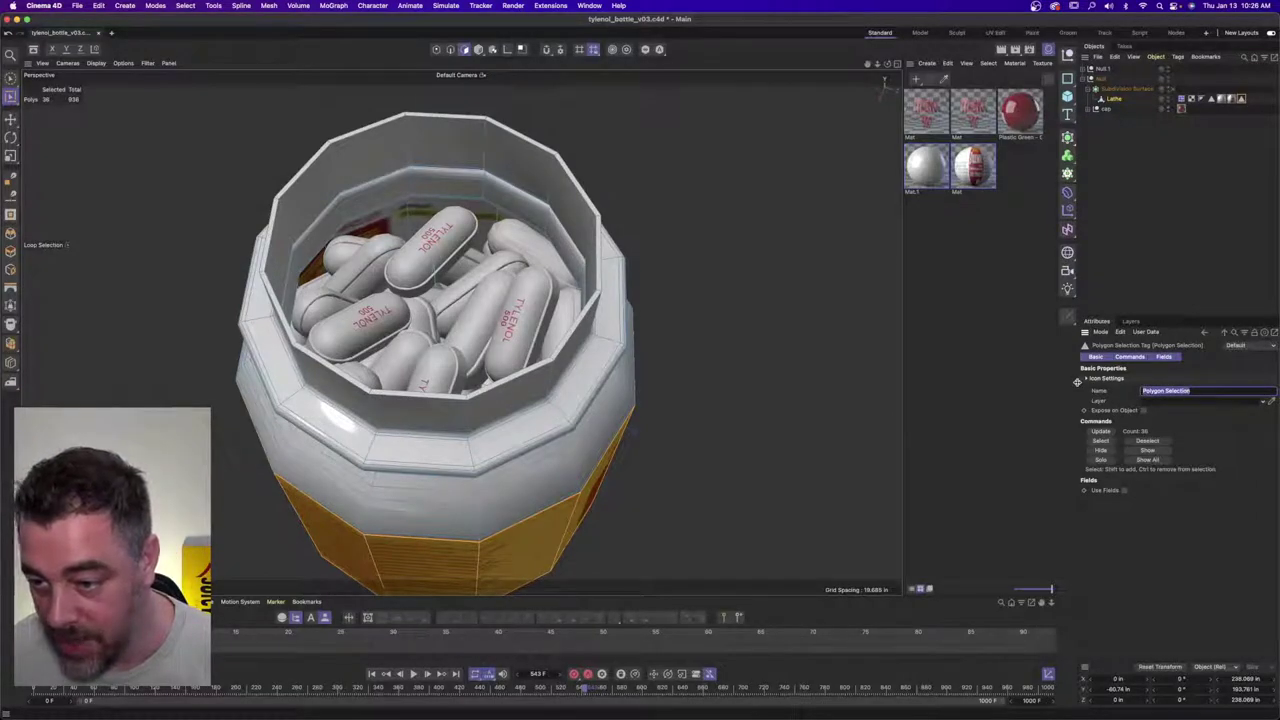
text(label)
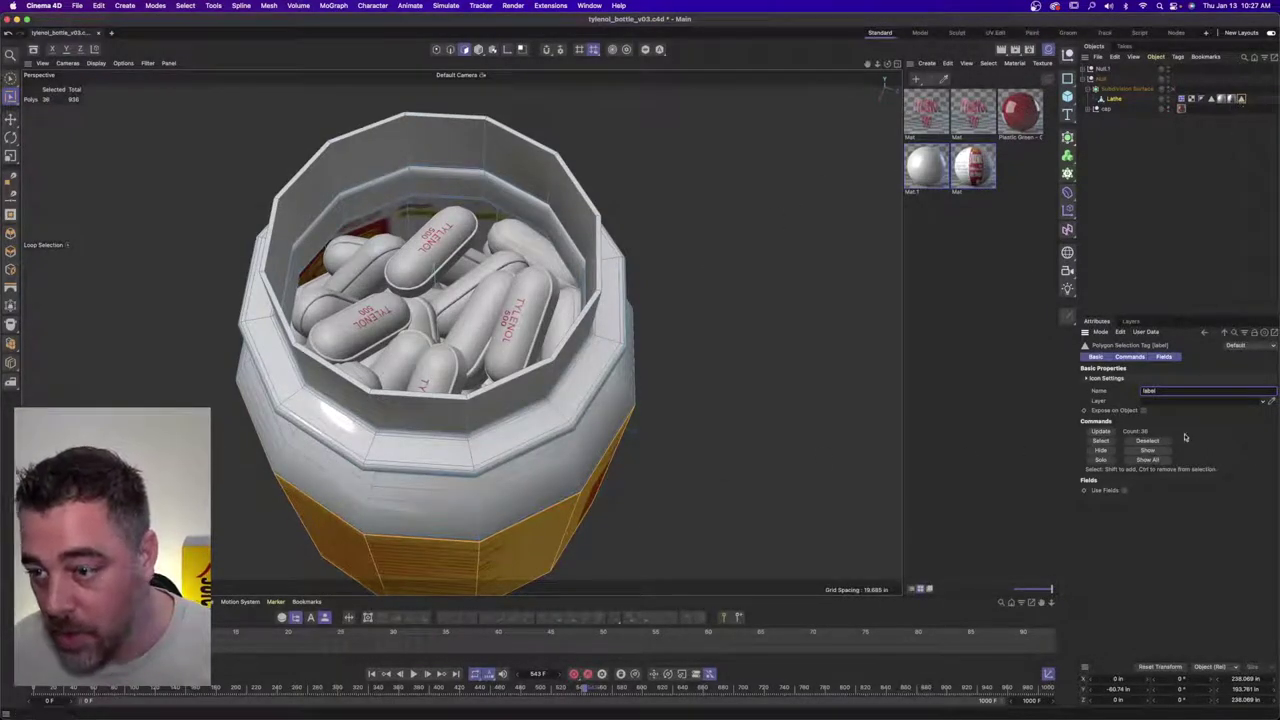
- Rename the Lathe's older Polygon Selection.1 tag as "label"
click(1212, 101)
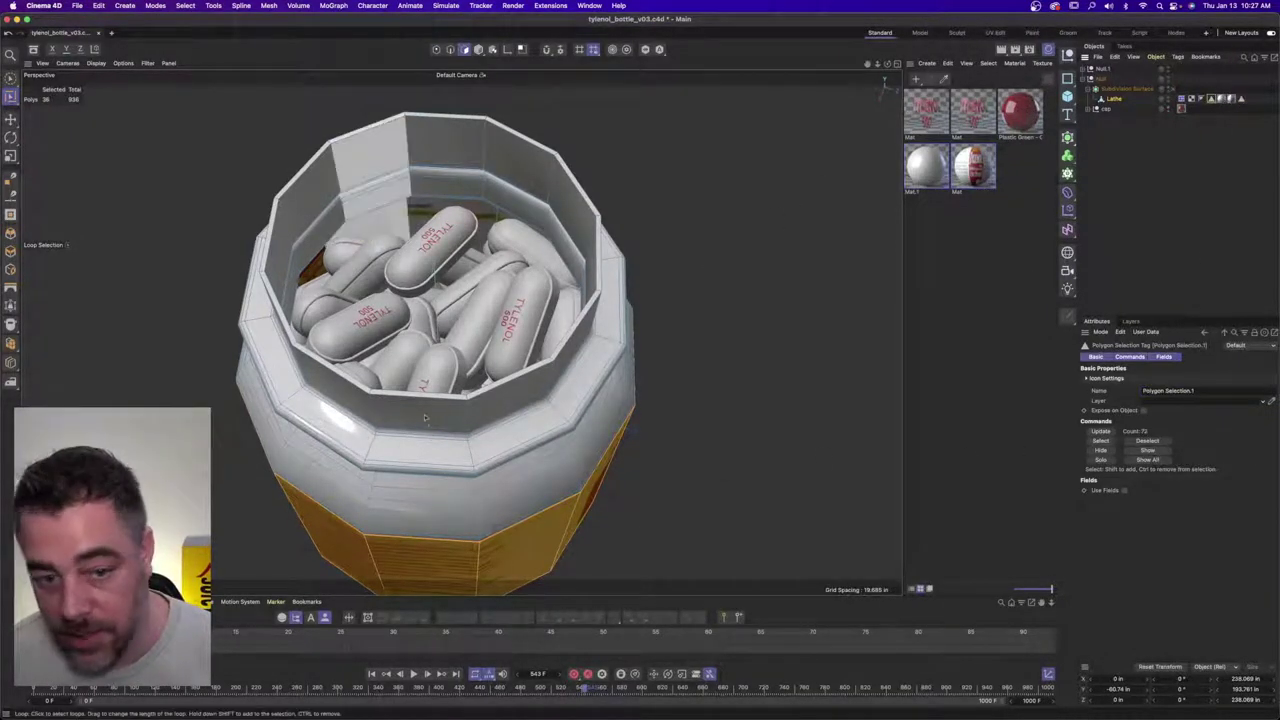
click(1224, 390)
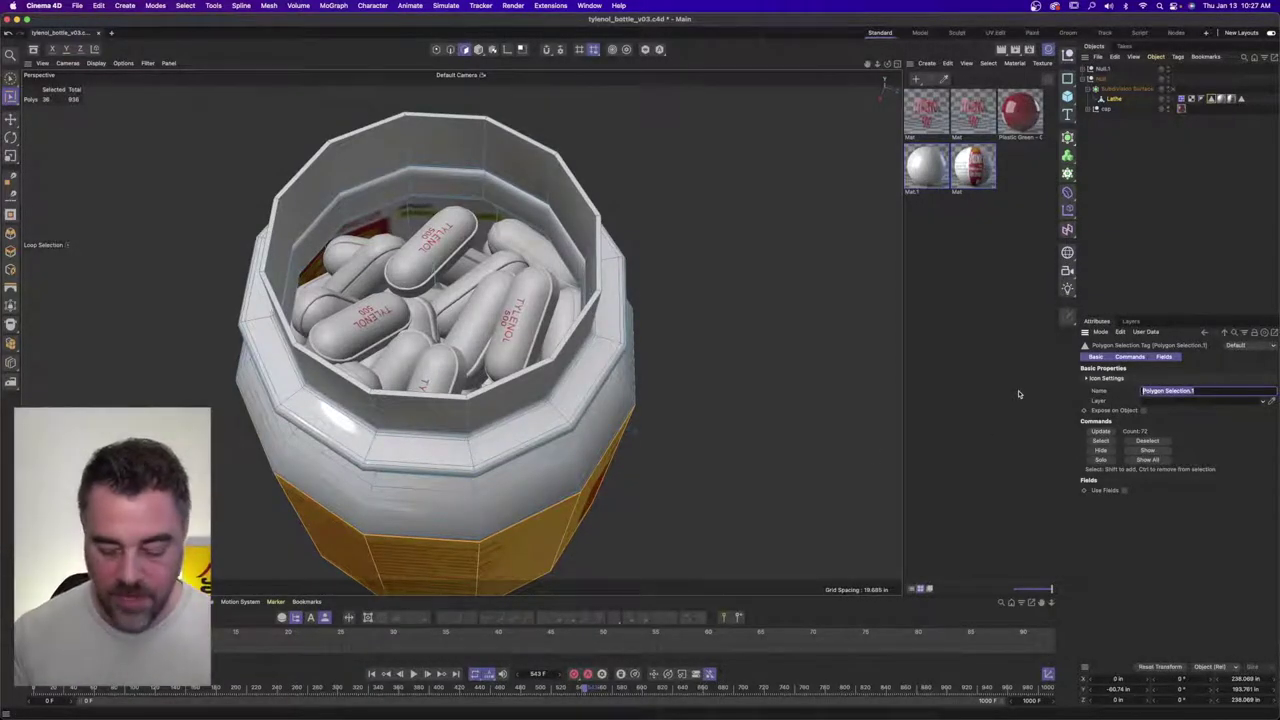
text(tylenol_bottle_v03)
key(super+a)
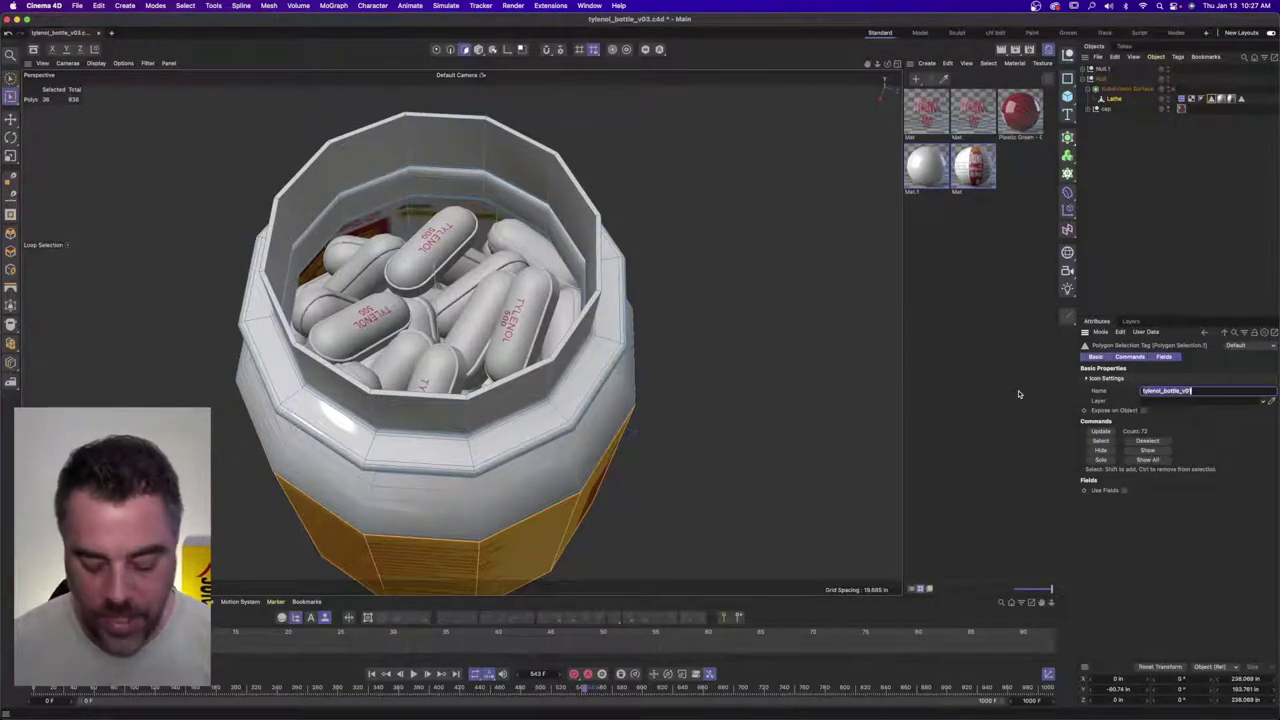
text(la)
text(label)
key(Return)
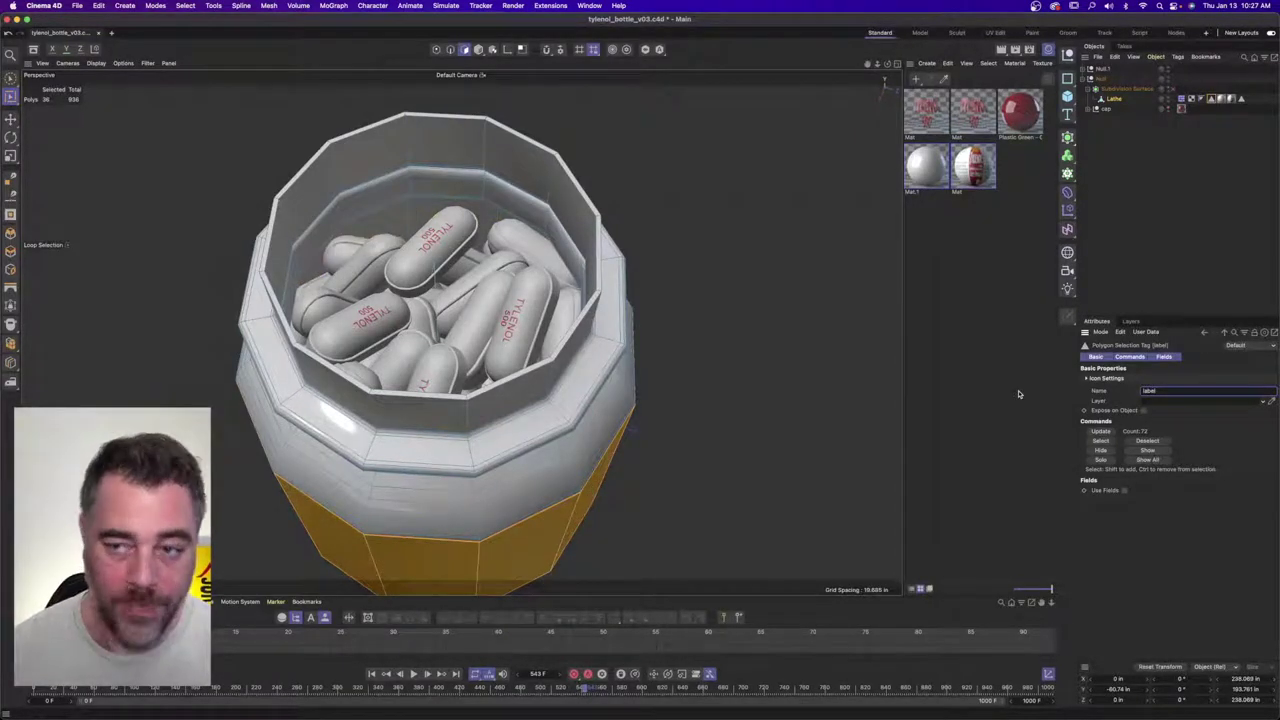
- Restrict the Tylenol label material on the Lathe to the polygon selection named "label"
click(1122, 151)
alt+drag(446, 432, 470, 350)
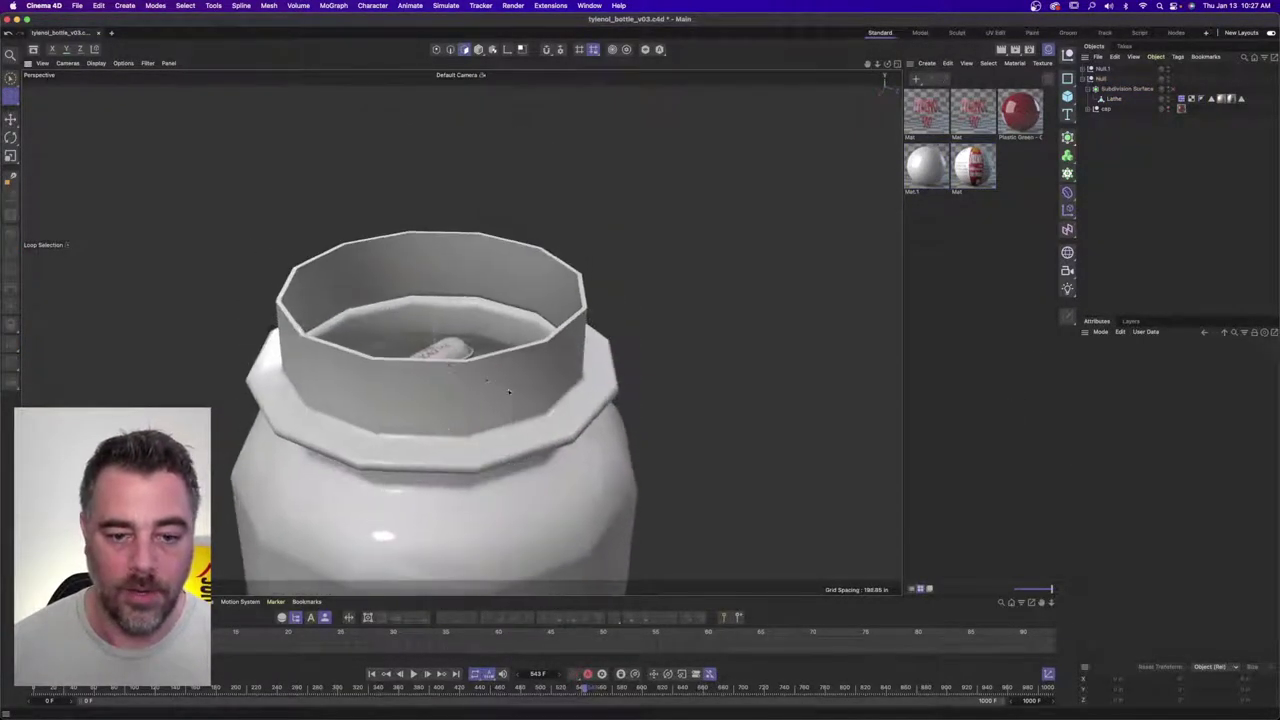
alt+right_drag(518, 387, 430, 400)
alt+drag(516, 461, 492, 505)
scroll(440, 390, up, 3)
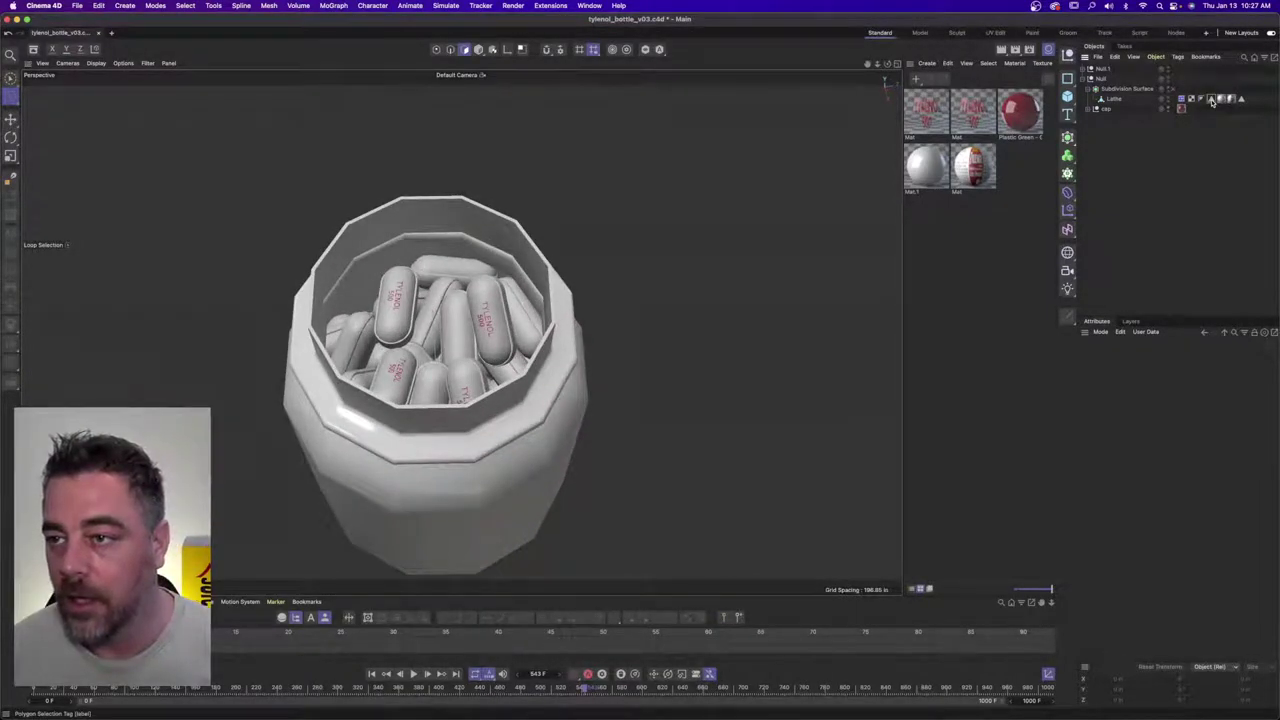
click(1211, 99)
click(1230, 99)
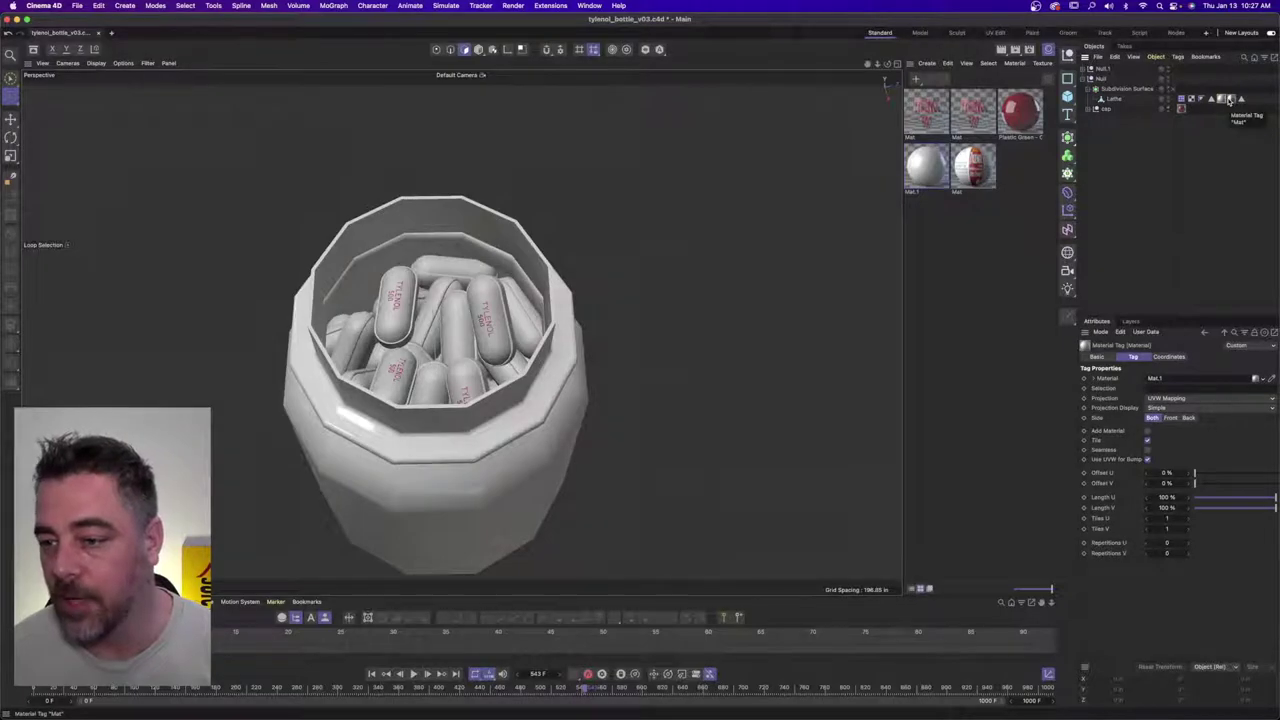
click(1233, 99)
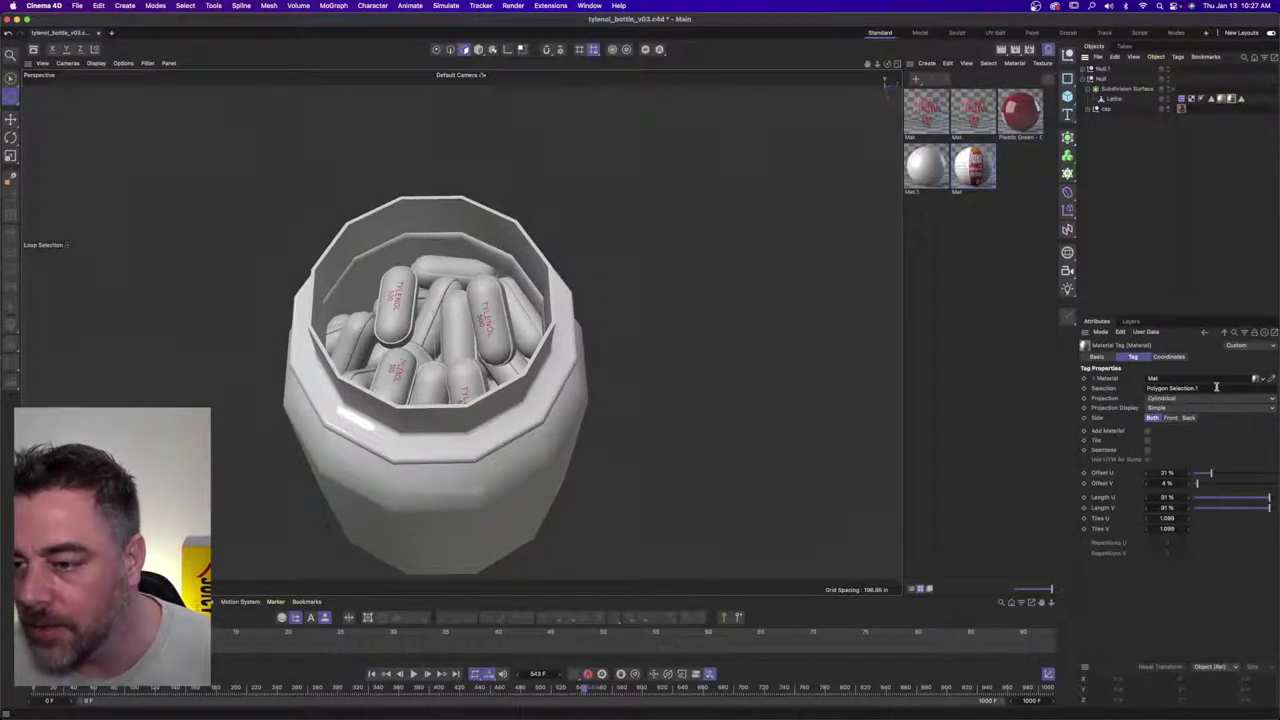
drag(1216, 387, 998, 374)
text(label)
key(Return)
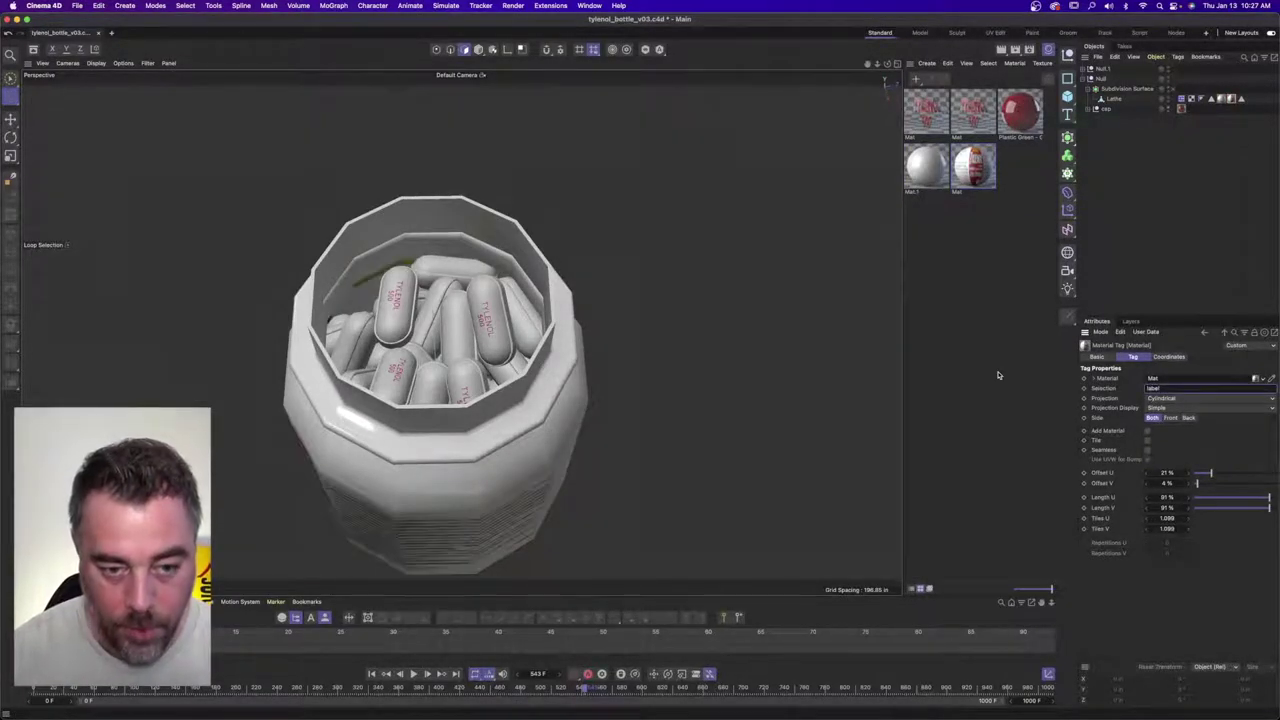
- Delete the Lathe's old label selection tag, the one that also includes the inner polygons
click(1140, 205)
mouse_move(356, 450)
alt+mouse_down()
mouse_move(350, 480)
mouse_move(356, 438)
alt+mouse_up()
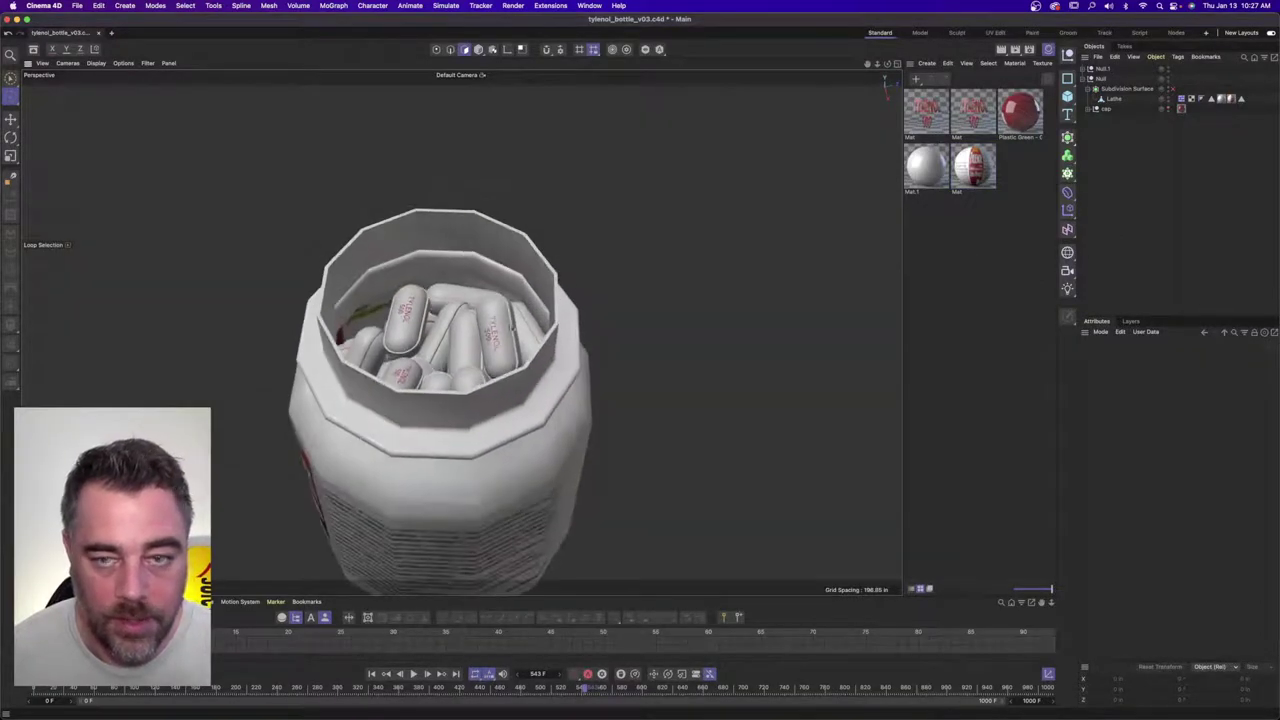
click(1213, 100)
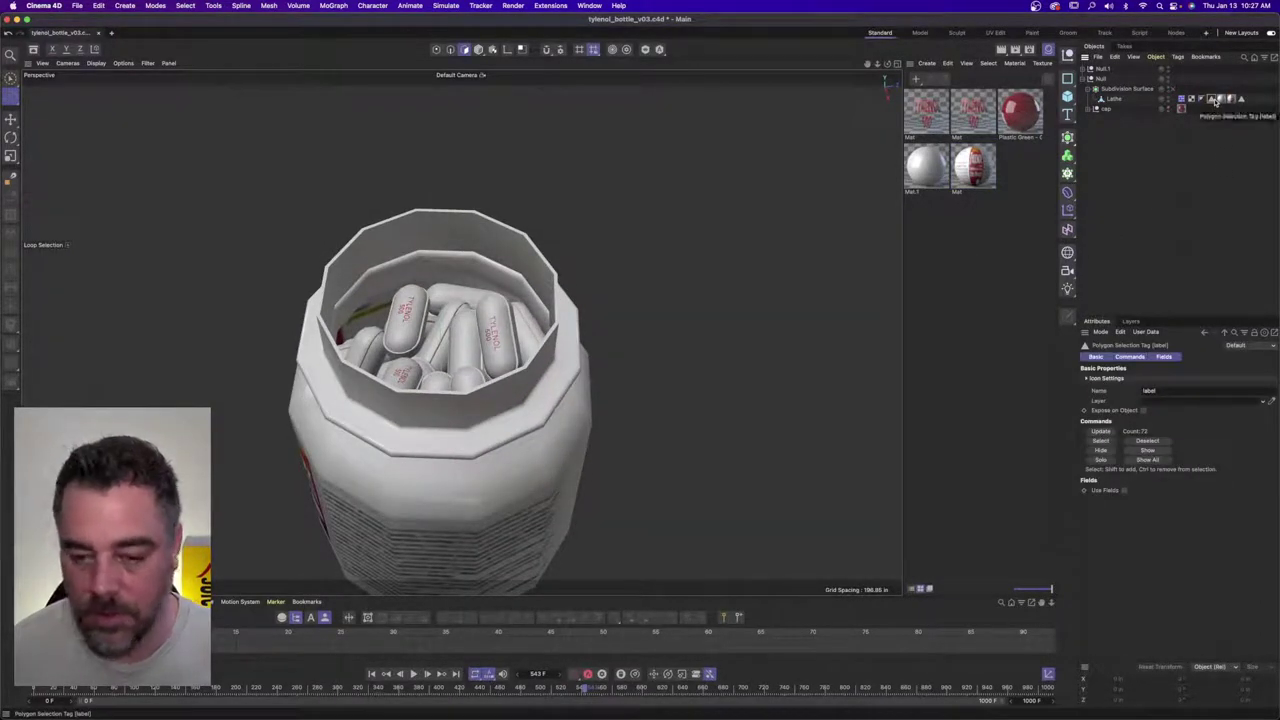
key(Delete)
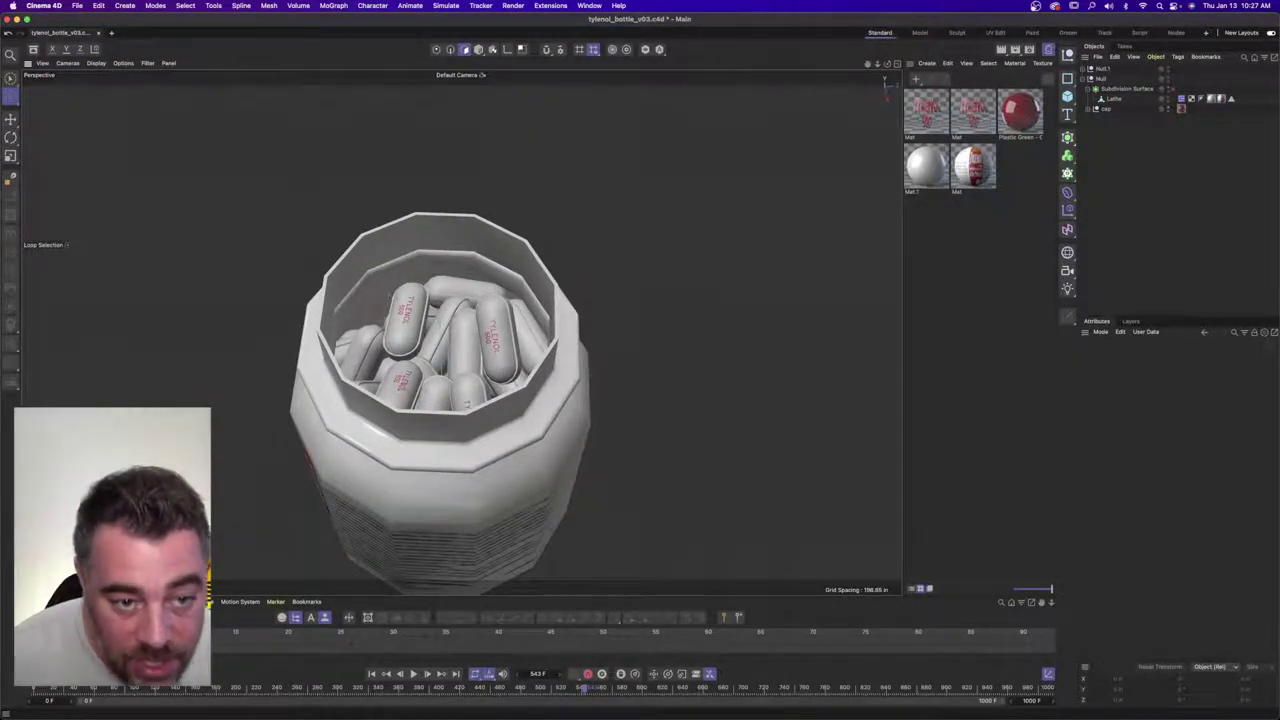
- Turn the bottle's Subdivision Surface on, and check the label and the inside of the wall from several angles
alt+drag(411, 379, 580, 331)
alt+right_drag(568, 334, 465, 408)
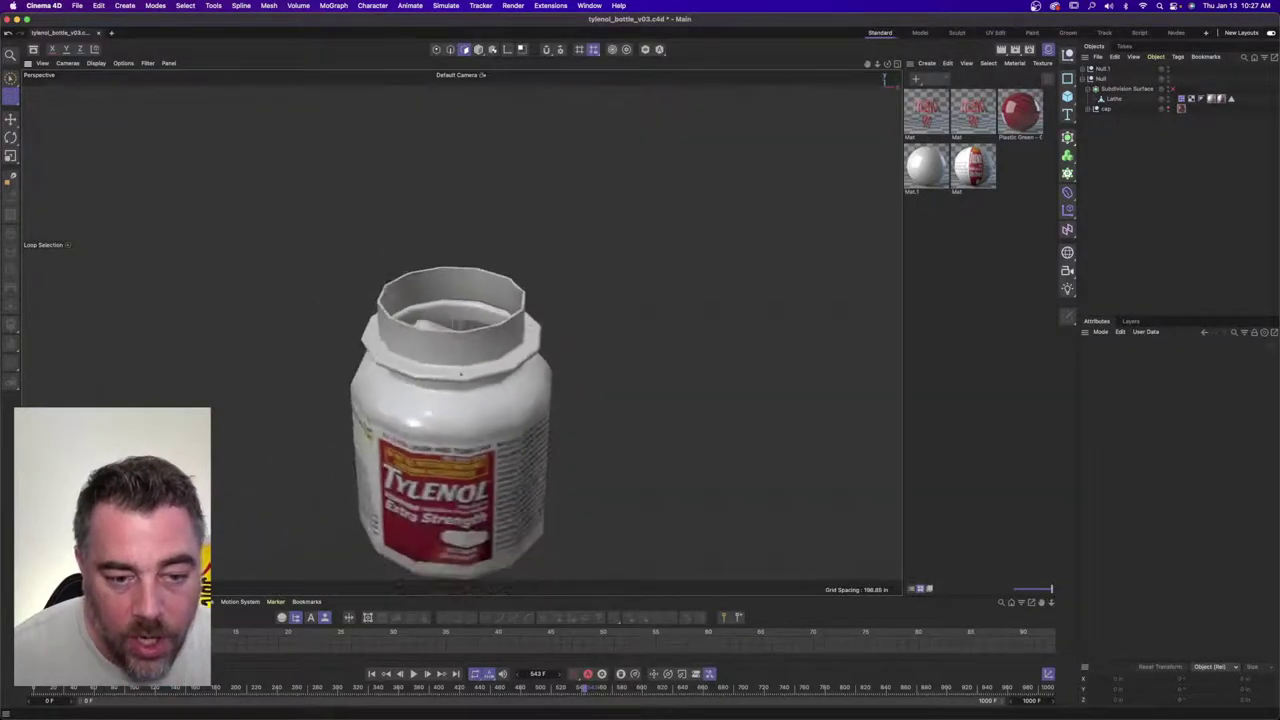
alt+middle_drag(463, 408, 486, 333)
alt+drag(471, 364, 423, 398)
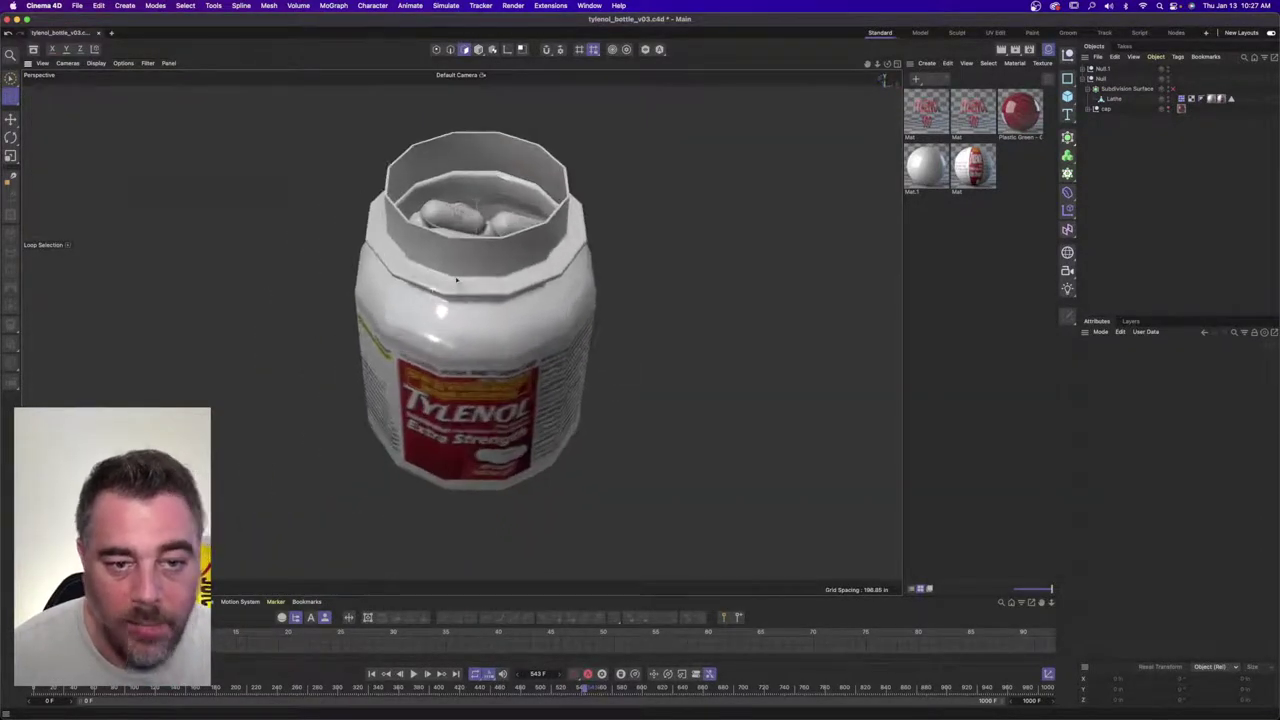
click(1172, 90)
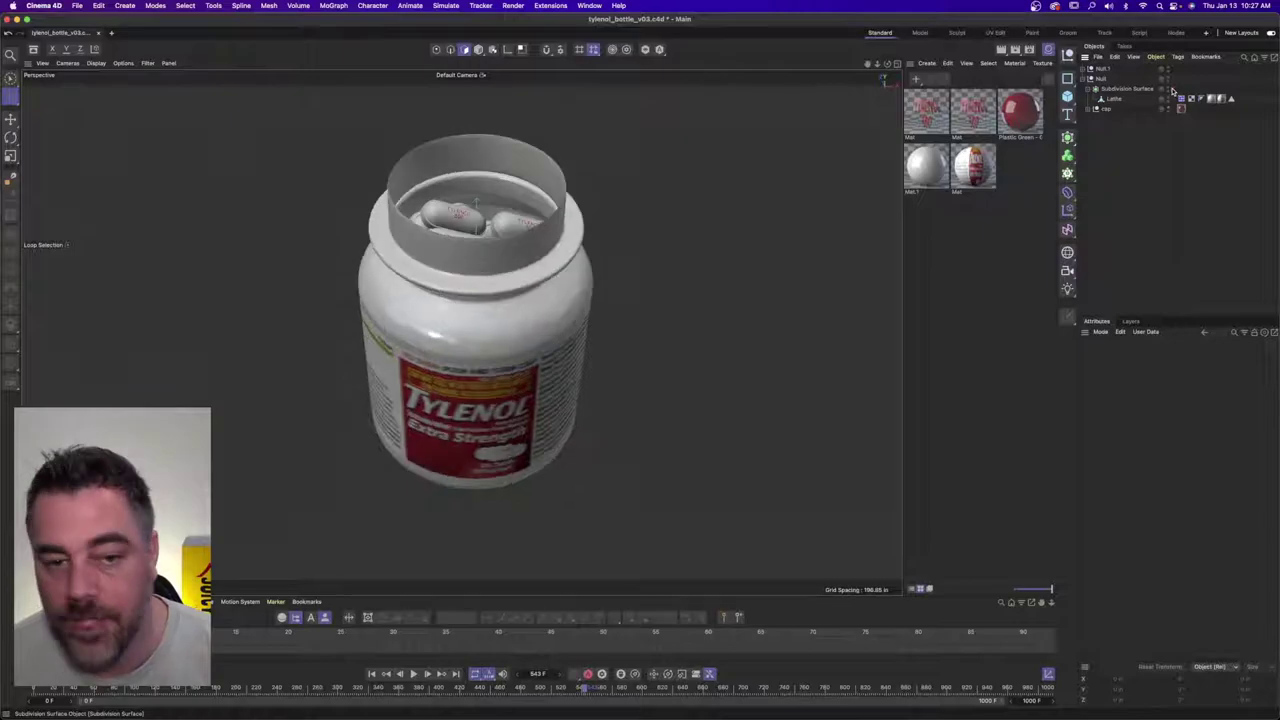
alt+drag(341, 262, 333, 308)
alt+right_drag(449, 196, 516, 176)
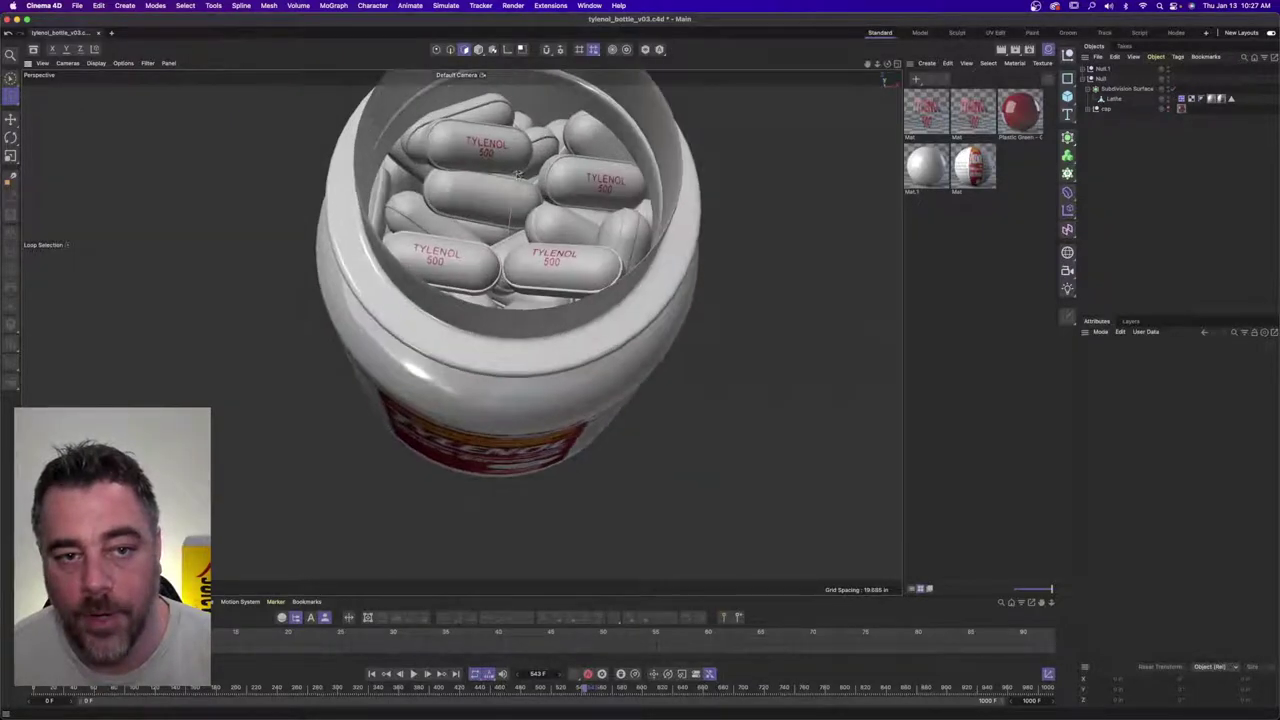
alt+middle_drag(518, 176, 436, 245)
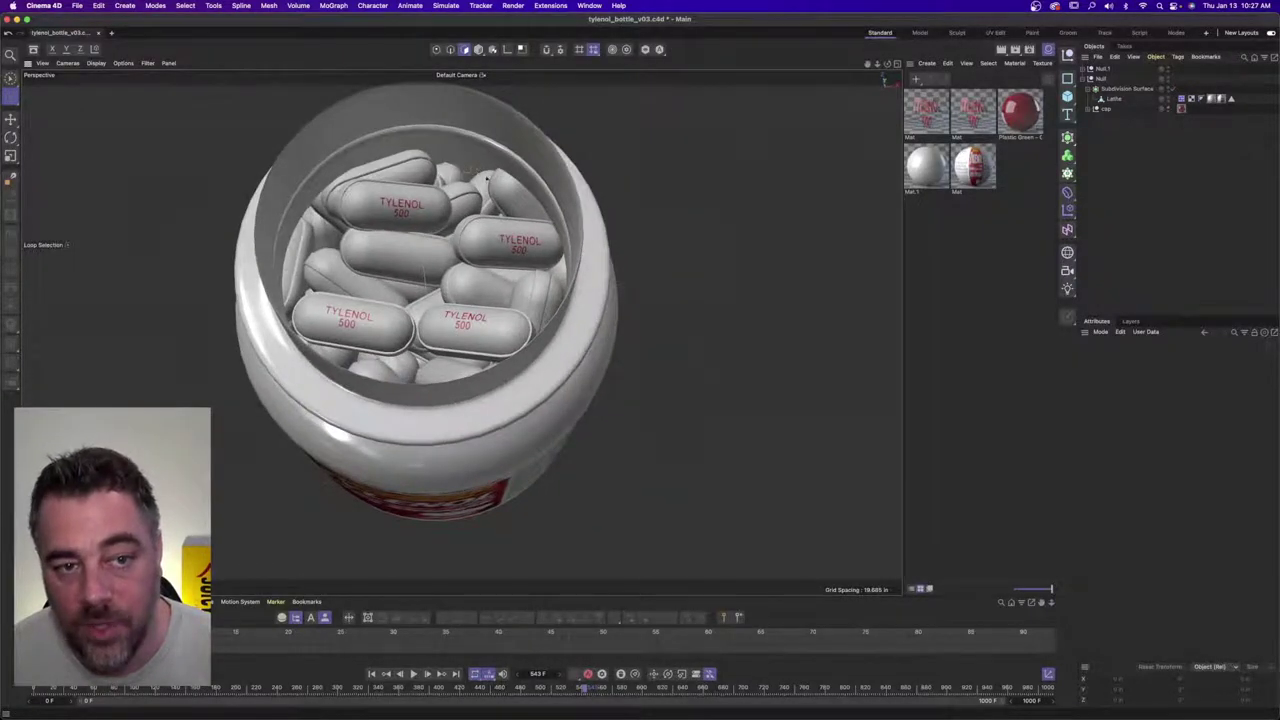
scroll(503, 203, down, 5)
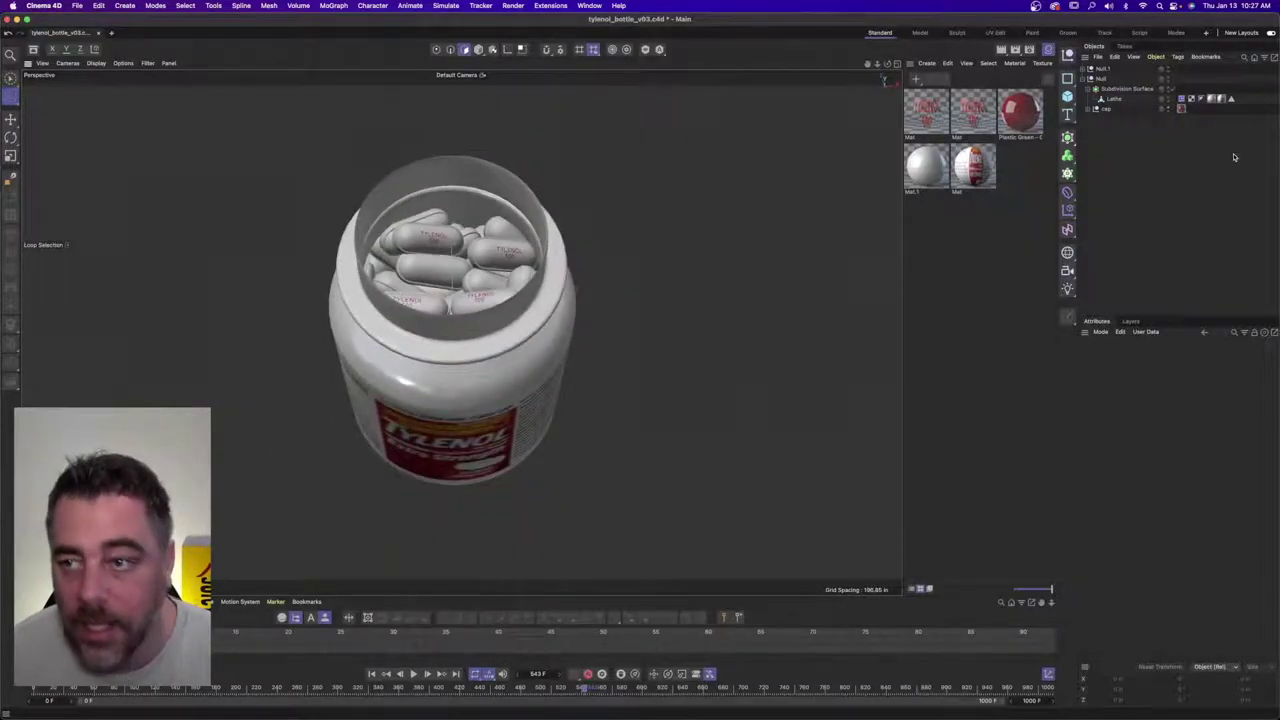
scroll(600, 200, up, 5)
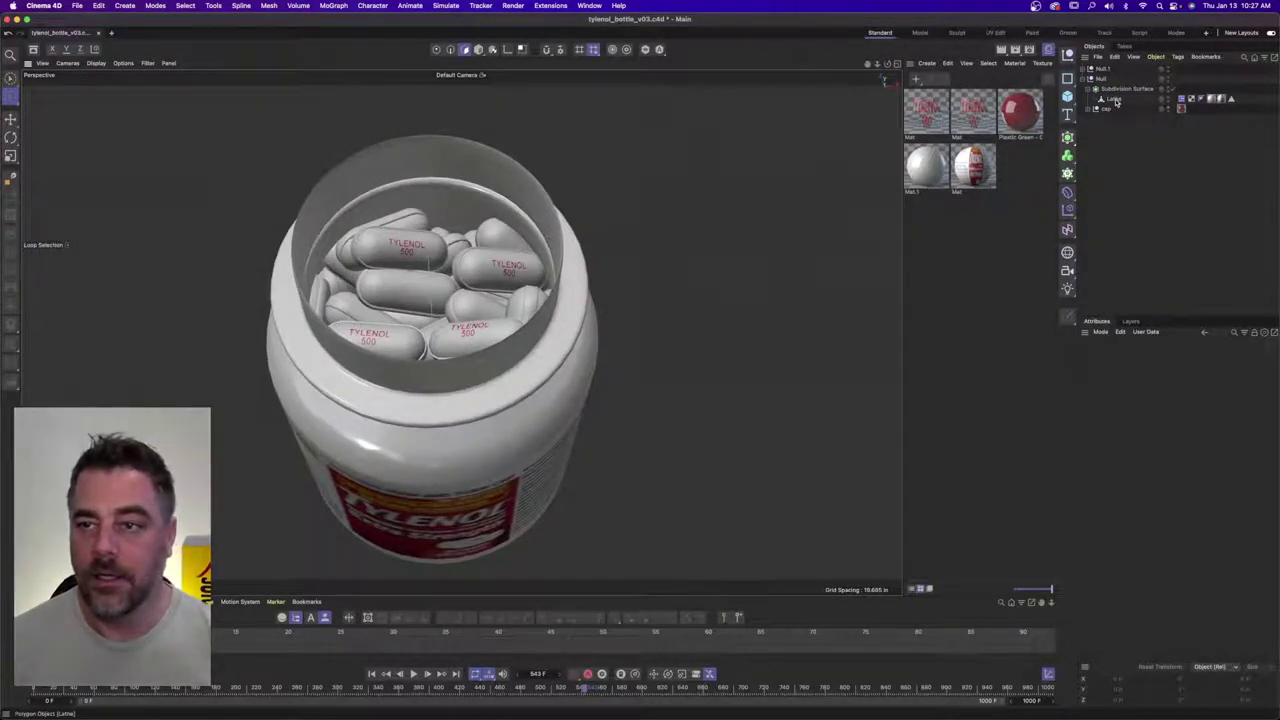
- Loop-select the band of polygons on the inside of the bottle's neck in the Lathe mesh
click(1113, 99)
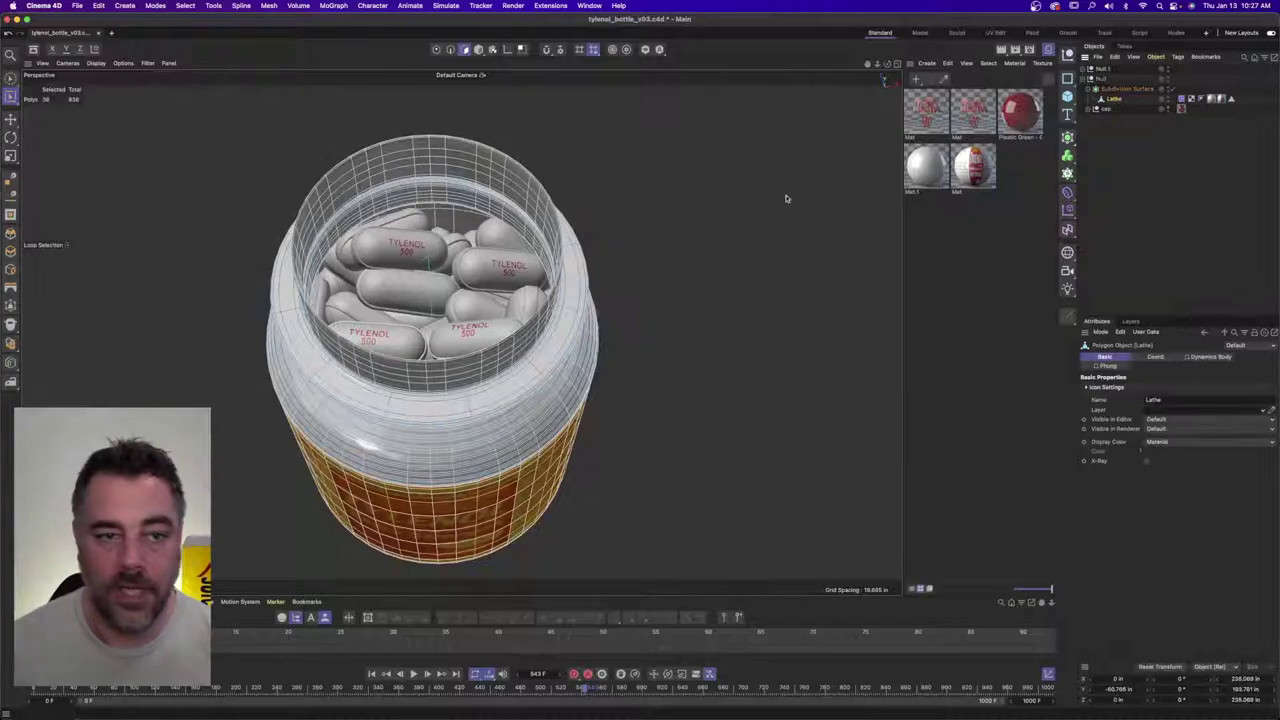
scroll(786, 197, up, 3)
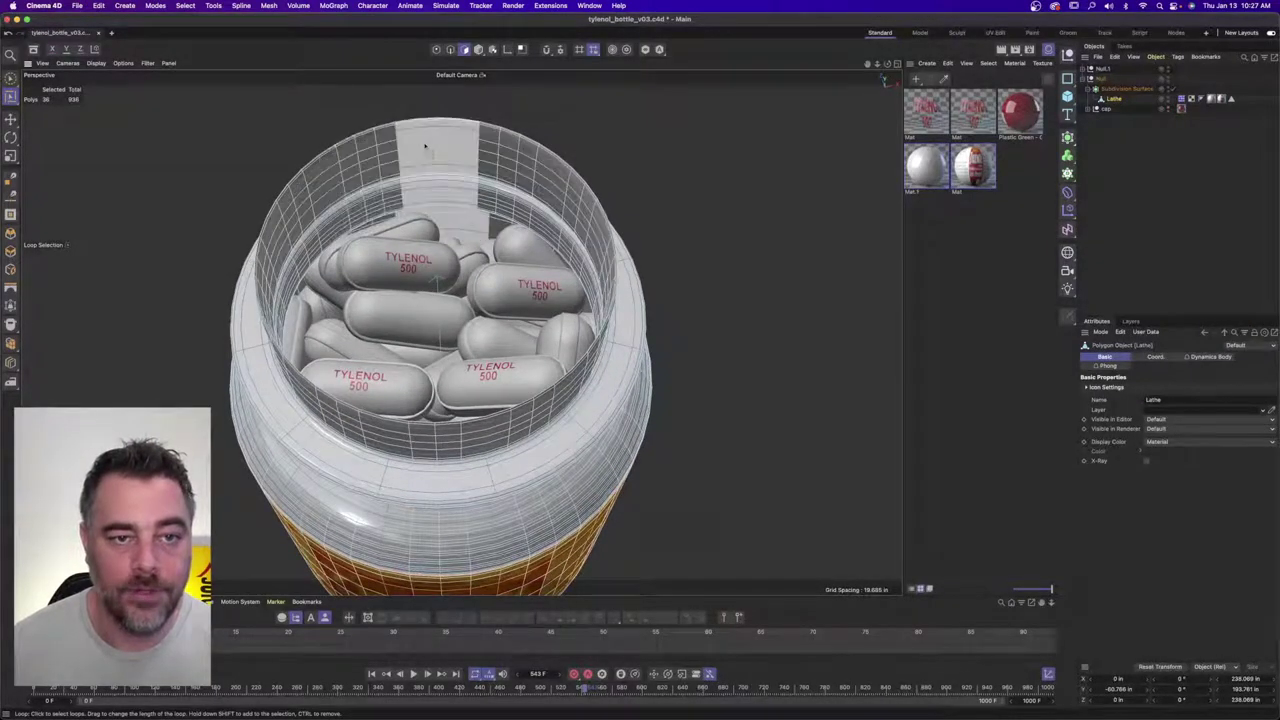
click(185, 5)
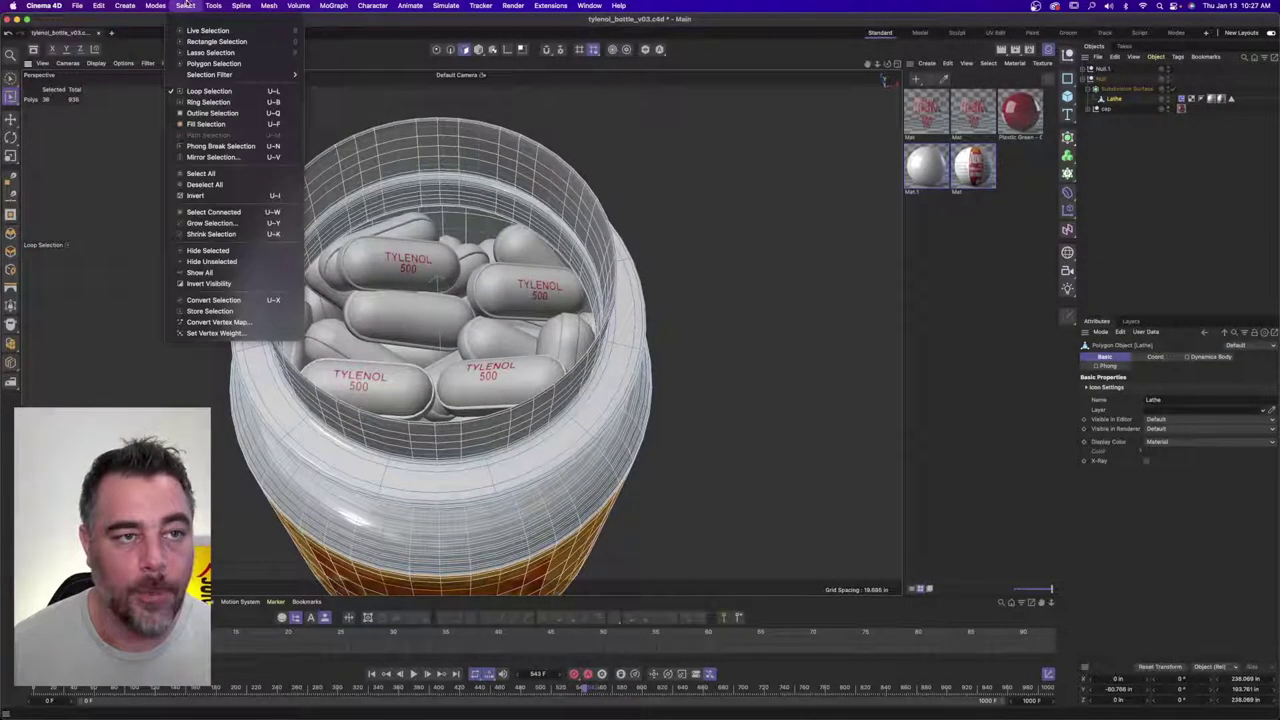
mouse_move(217, 5)
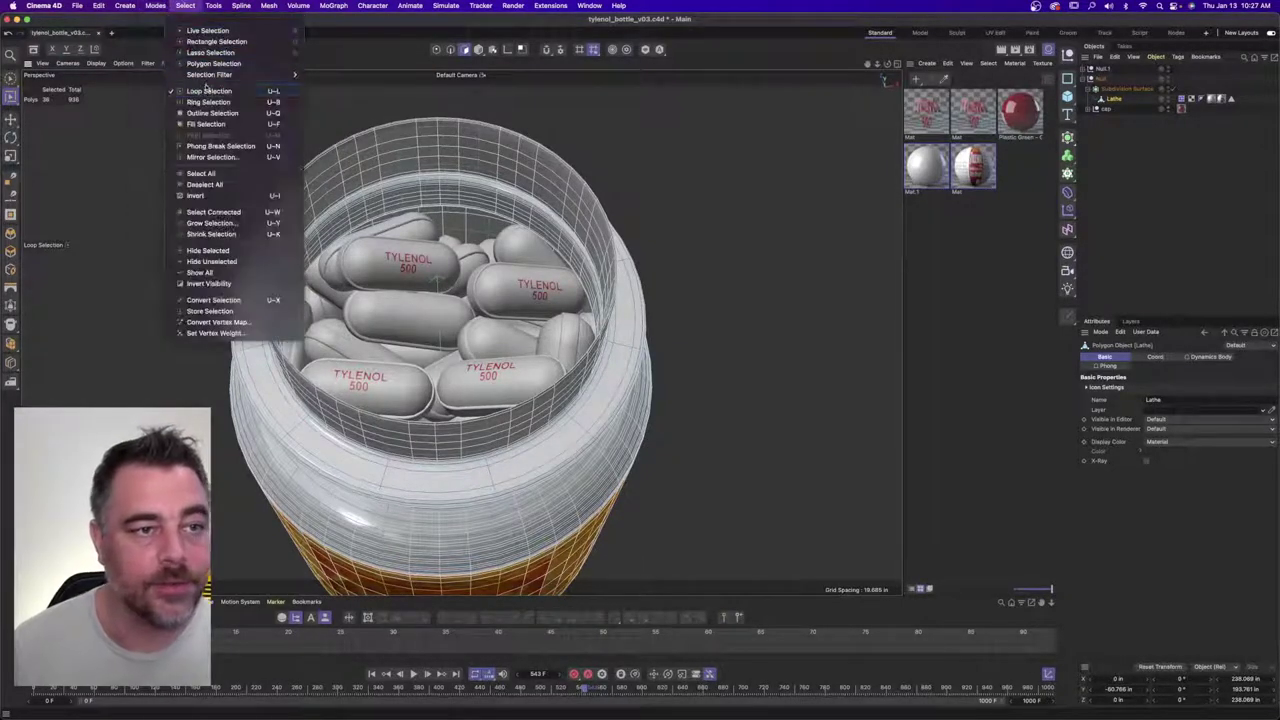
click(209, 91)
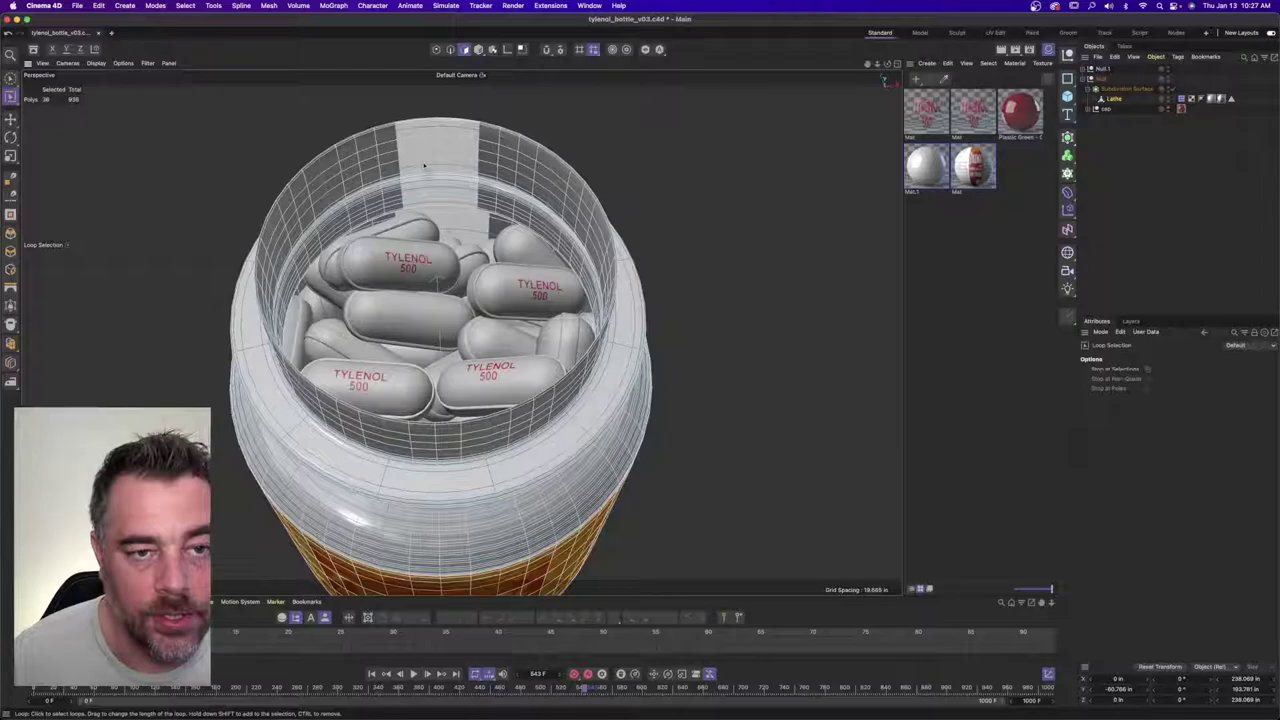
click(393, 160)
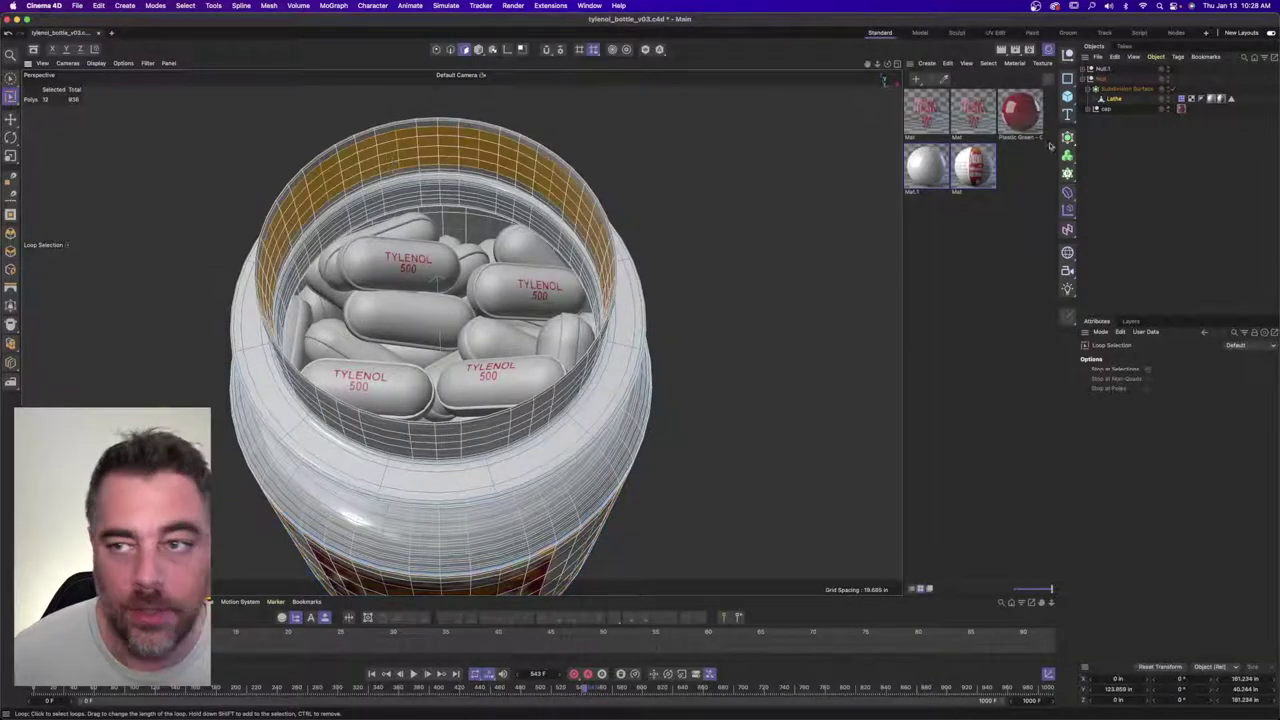
- Turn off the Subdivision Surface and reselect the inner neck polygon loop on the unsmoothed mesh
click(1172, 89)
mouse_move(474, 187)
alt+mouse_down()
mouse_move(481, 151)
mouse_move(540, 163)
mouse_move(556, 183)
mouse_move(520, 225)
mouse_move(476, 187)
alt+mouse_up()
alt+right_drag(378, 155, 447, 148)
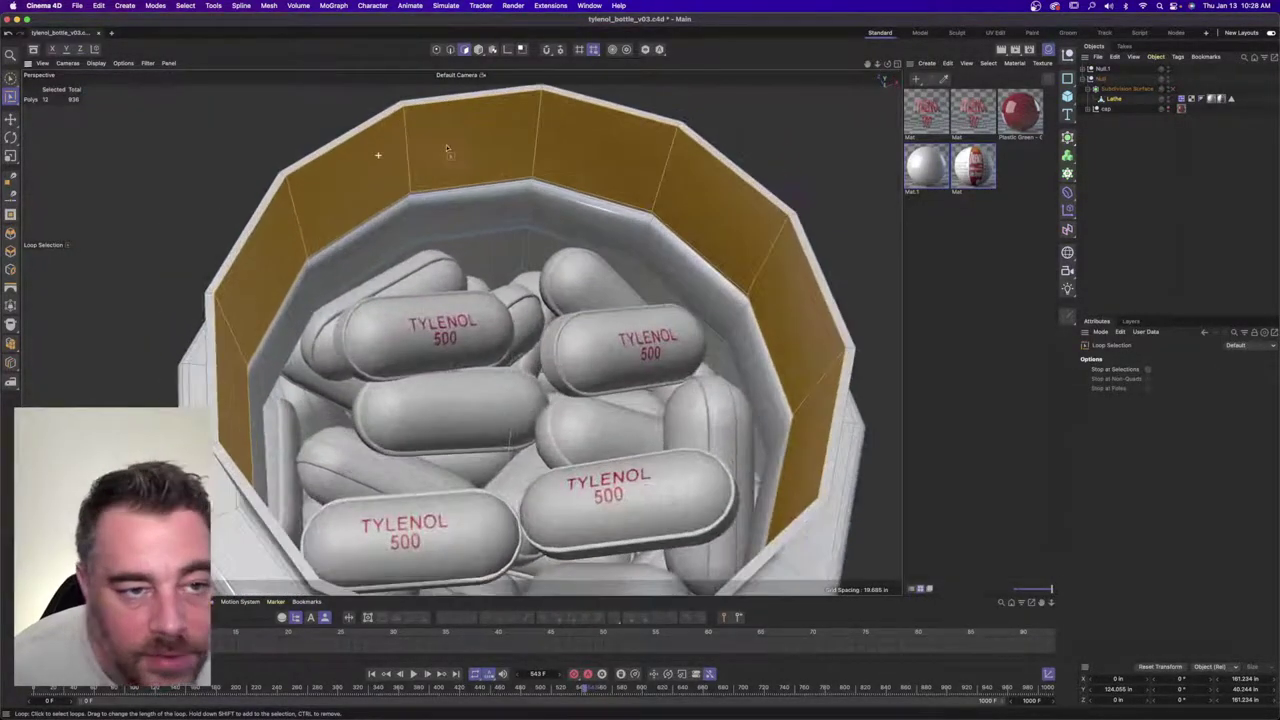
ctrl+click(447, 148)
click(447, 148)
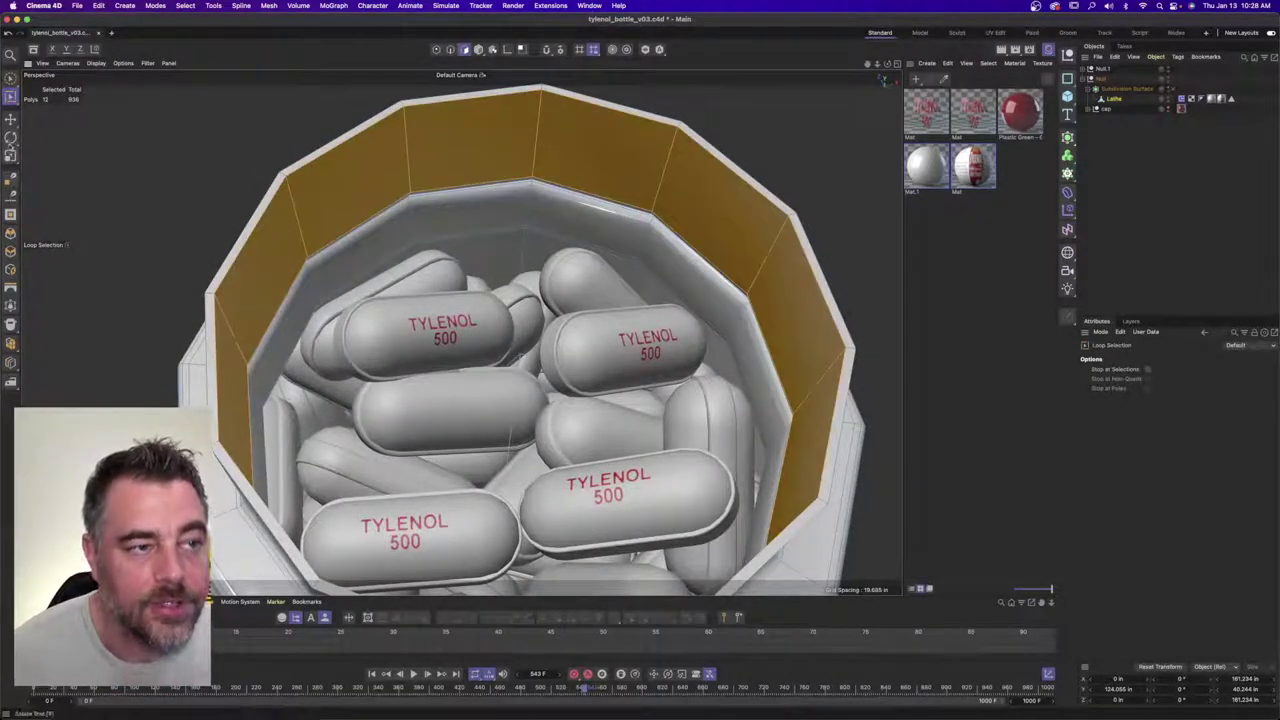
- Scale the selected inner neck polygons inward in X and Z to about 154.9 in, and check the thicker wall with subdivision on
click(10, 155)
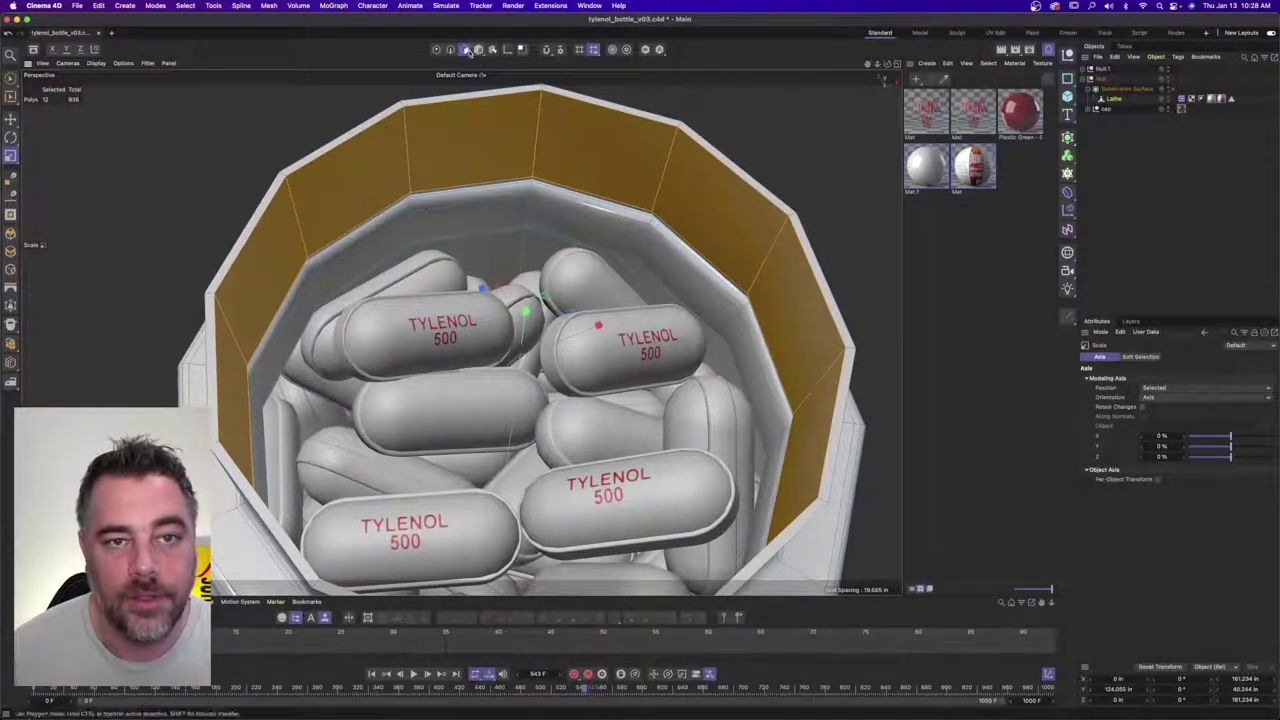
click(67, 49)
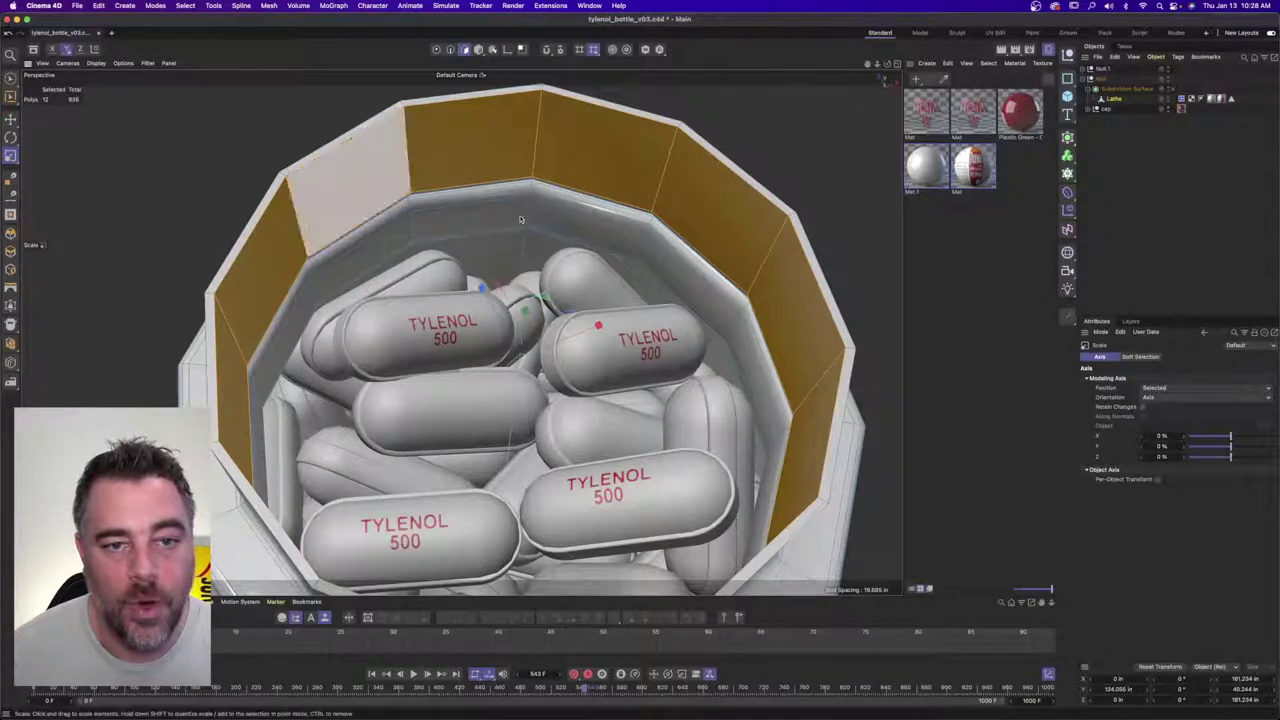
drag(610, 222, 548, 216)
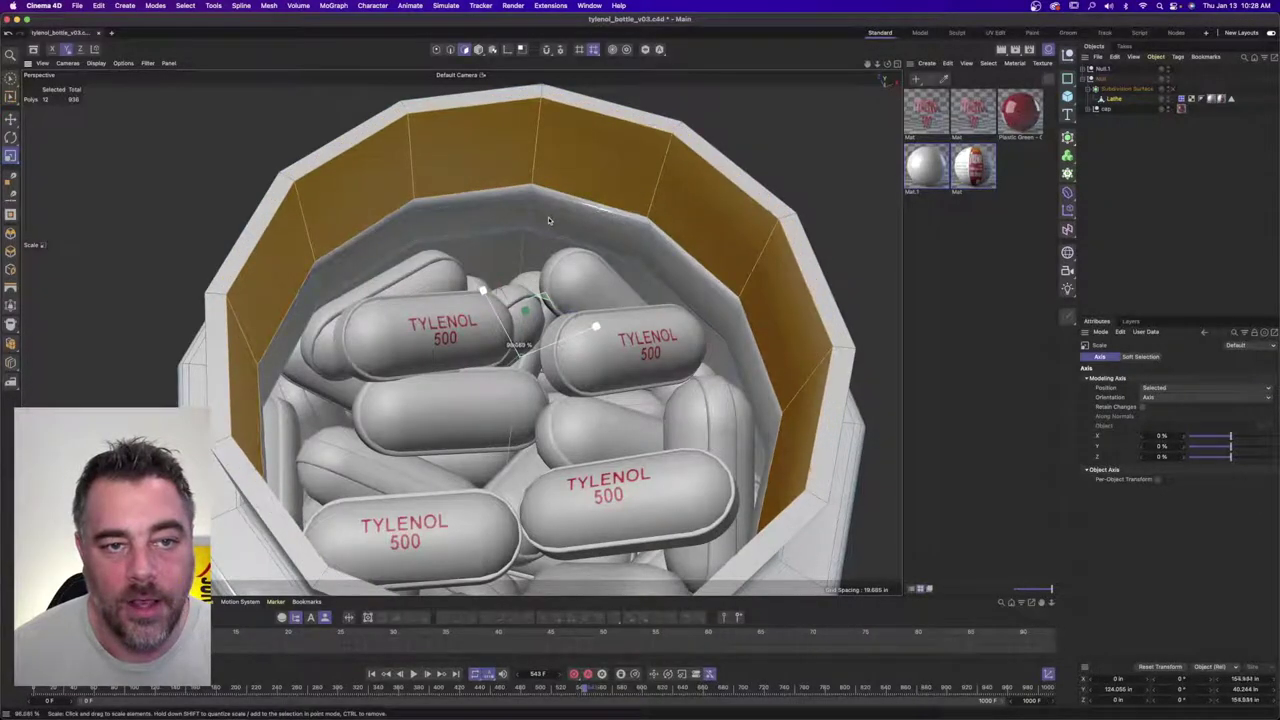
click(1173, 88)
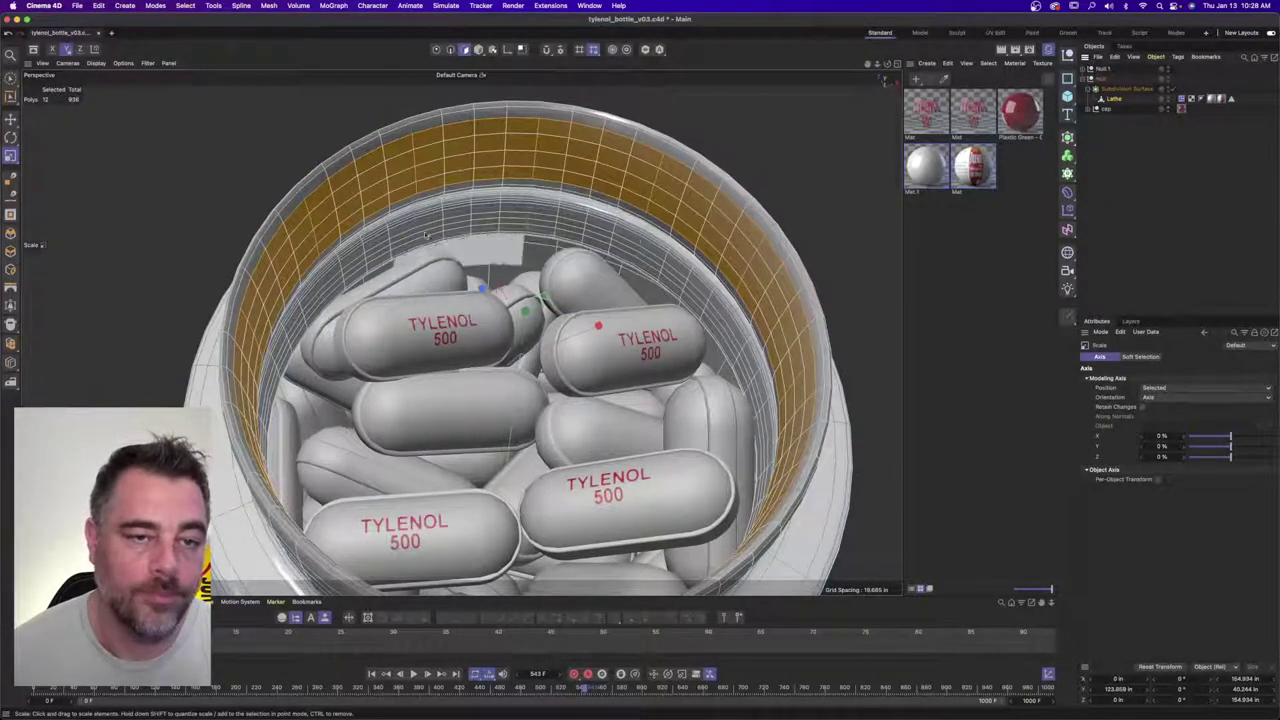
alt+drag(460, 250, 398, 214)
key(q)
alt+drag(475, 215, 440, 285)
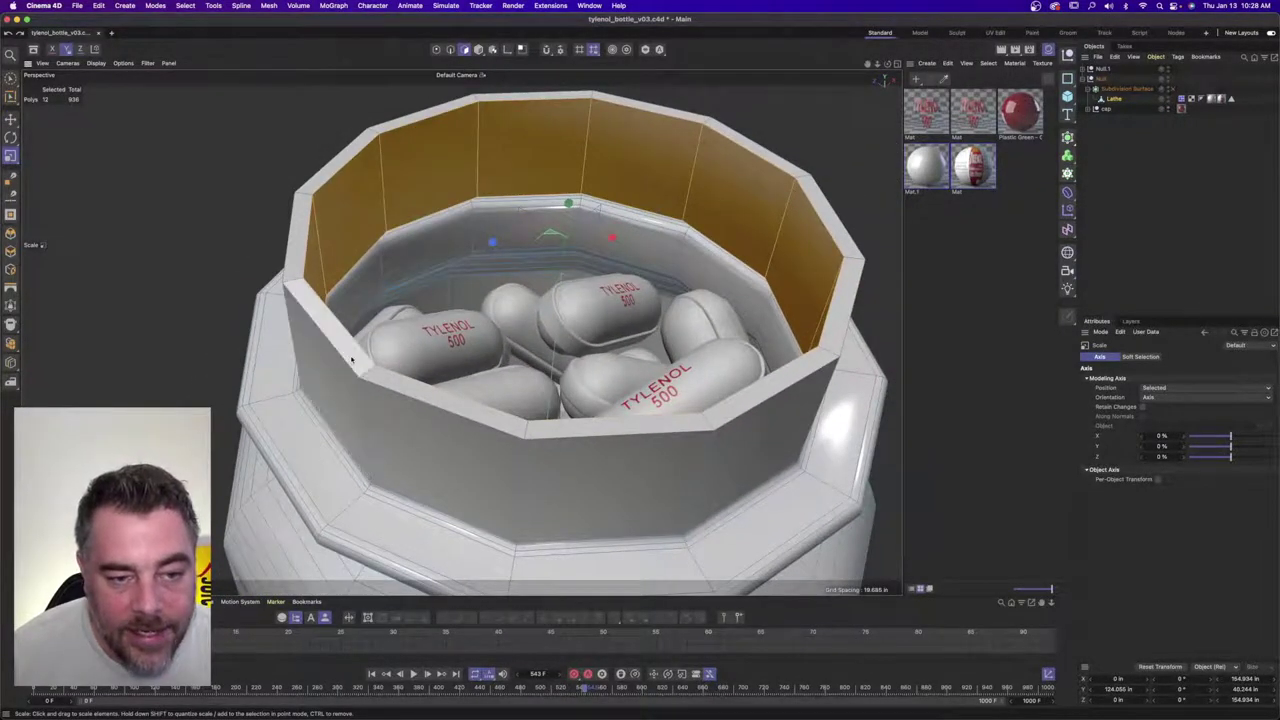
- Add supporting loop cuts close to the rim on the neck's outer wall, at 2.411%, and near both edges of its inner wall
click(242, 5)
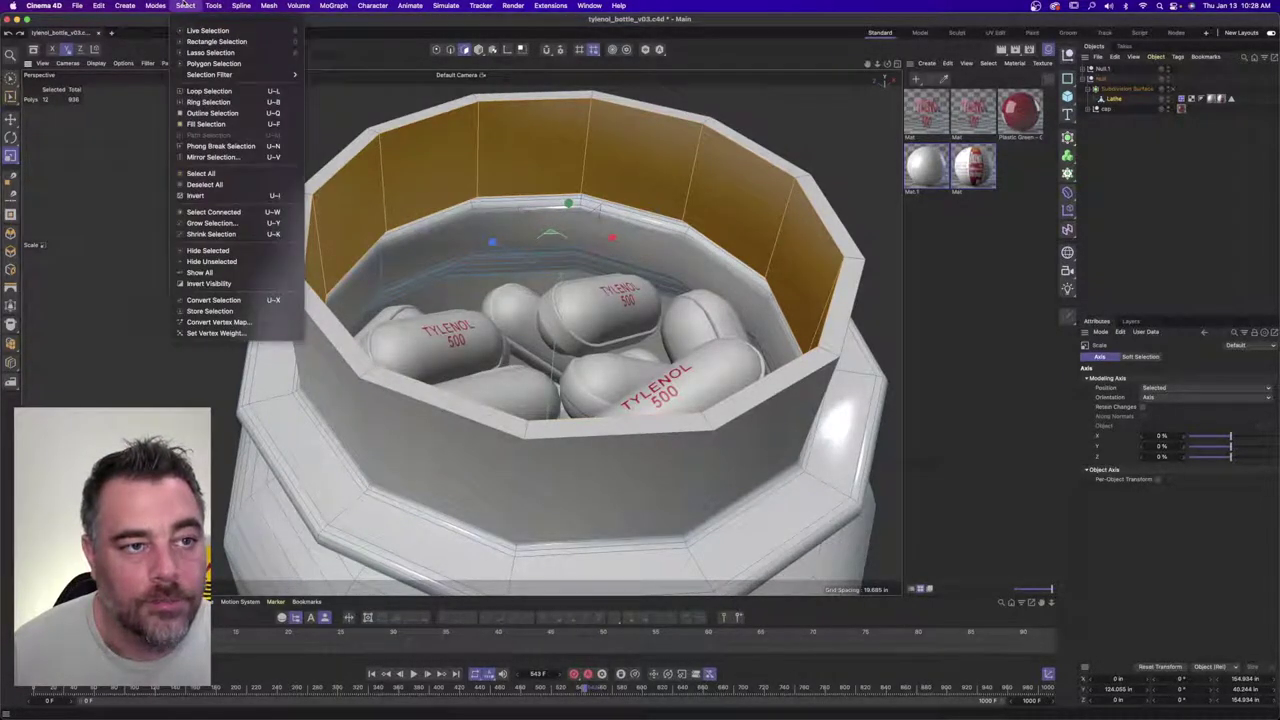
mouse_move(269, 5)
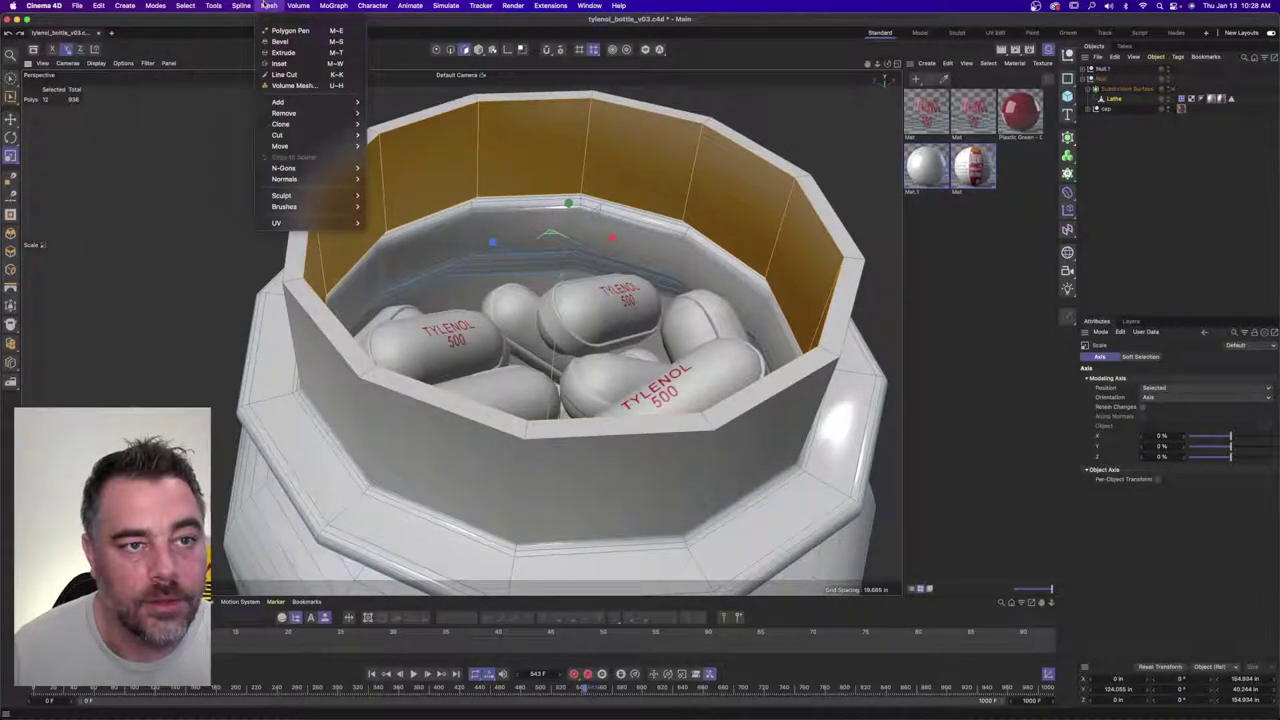
click(410, 166)
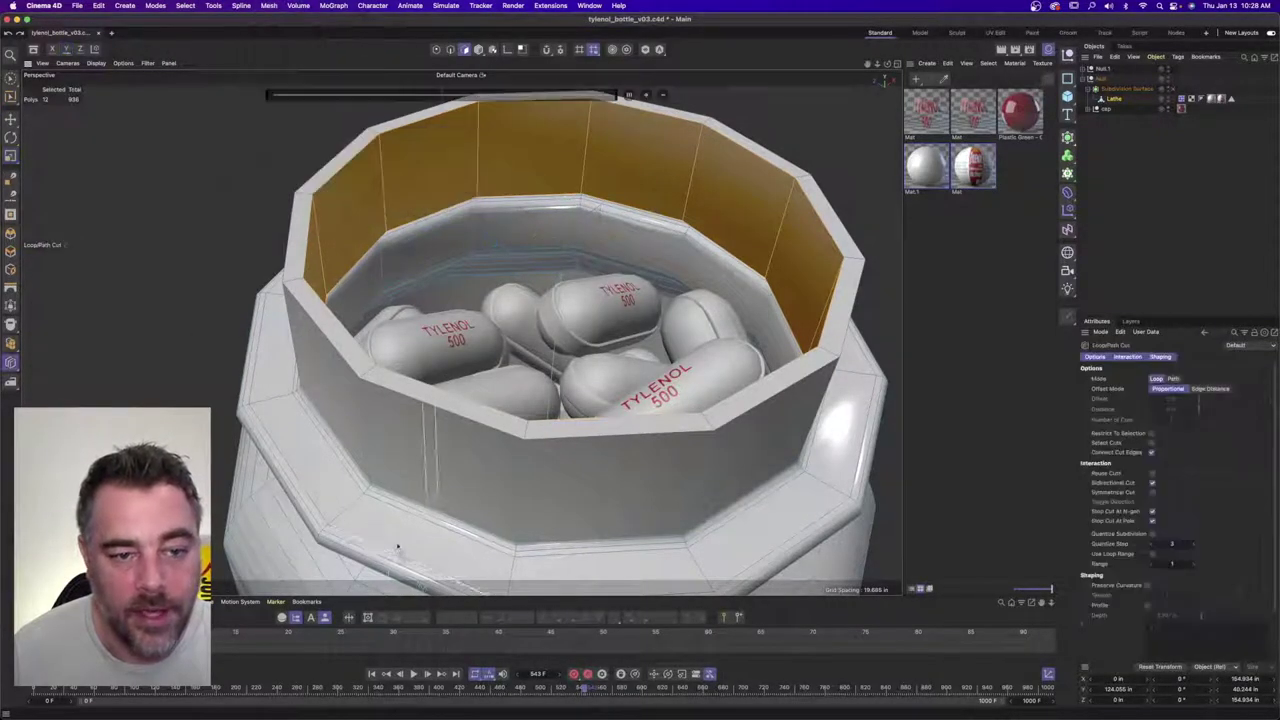
alt+drag(398, 546, 363, 386)
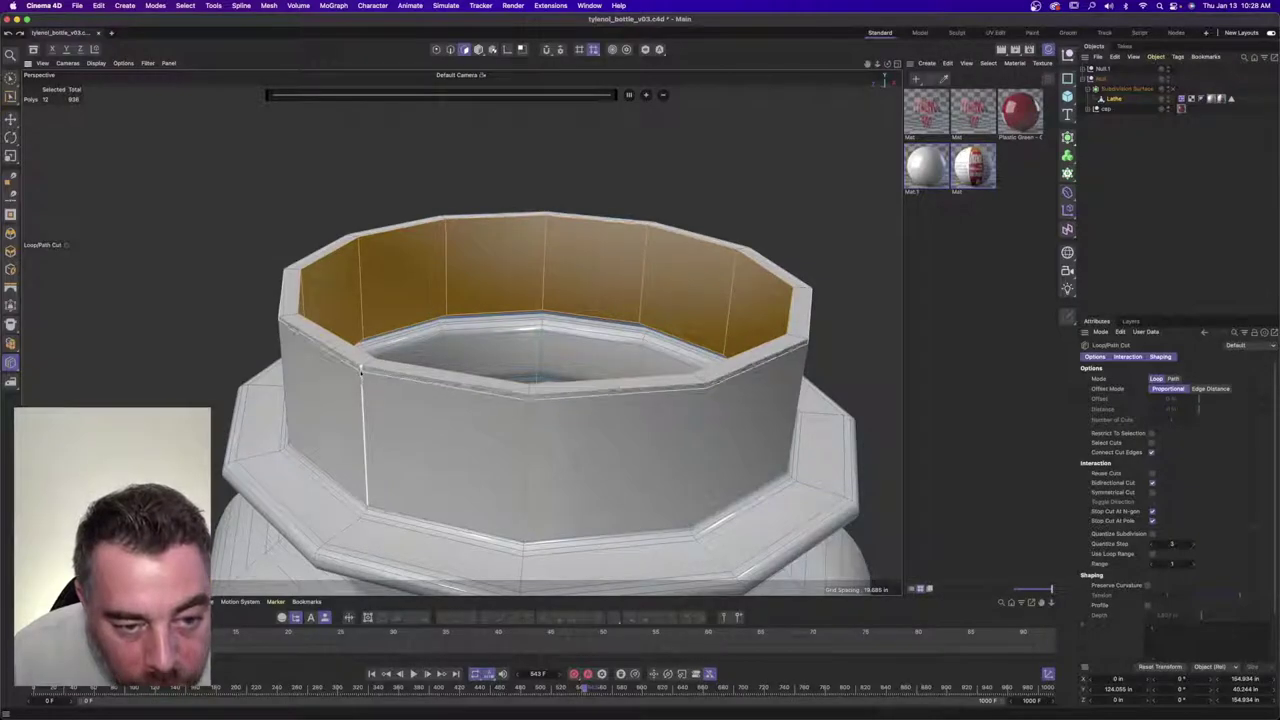
click(362, 370)
click(361, 369)
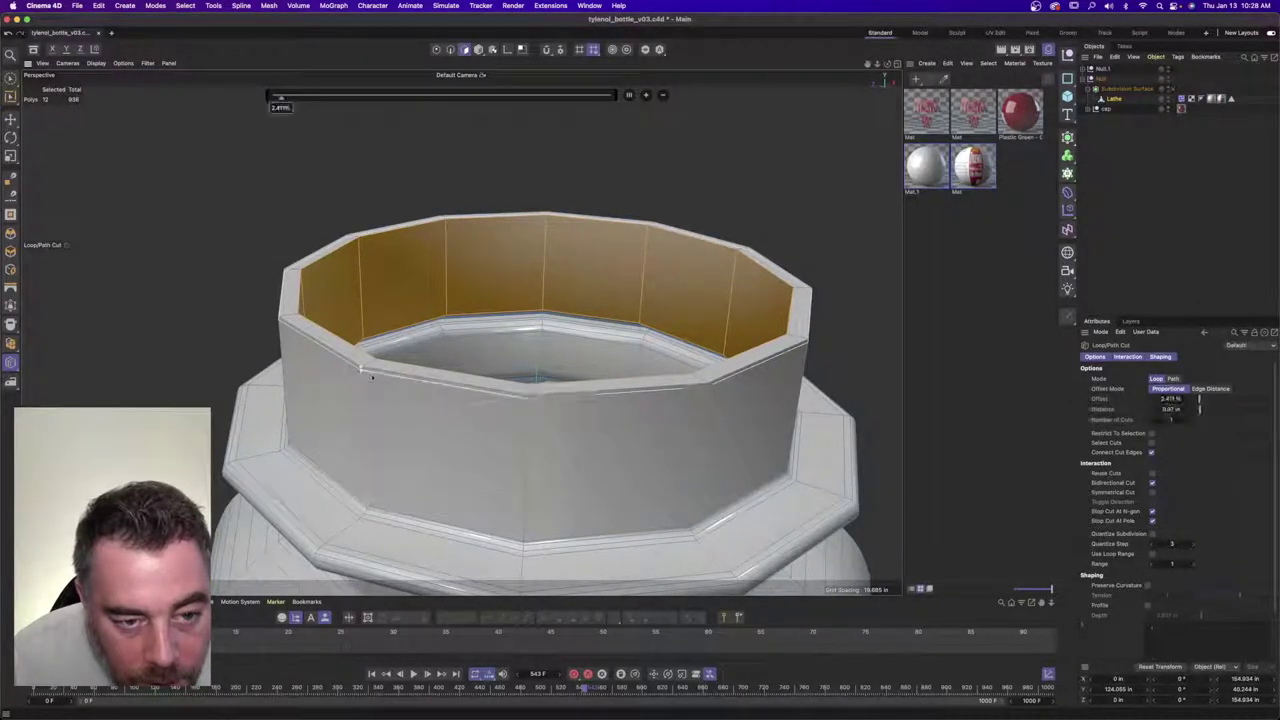
alt+drag(363, 369, 254, 391)
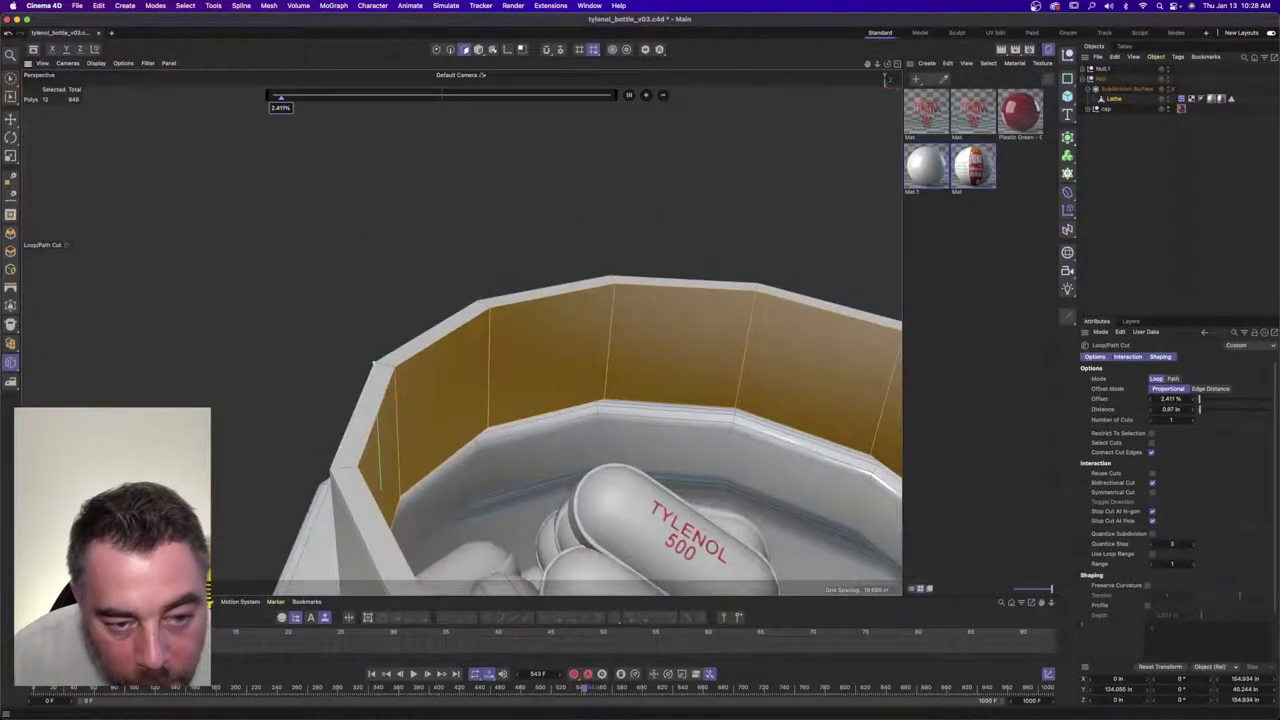
click(397, 374)
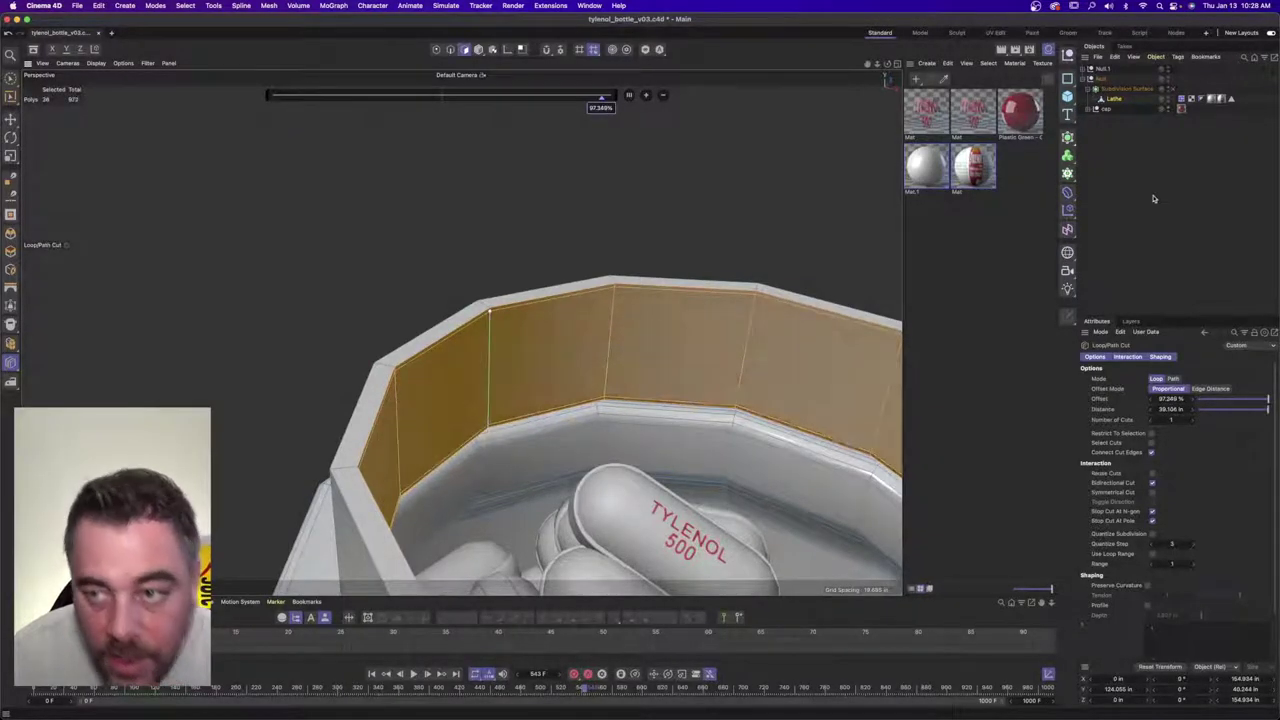
- Turn the Subdivision Surface on, clear the object selection, hide the material list, and check the smoothed rim and whole bottle
click(1178, 92)
click(1172, 89)
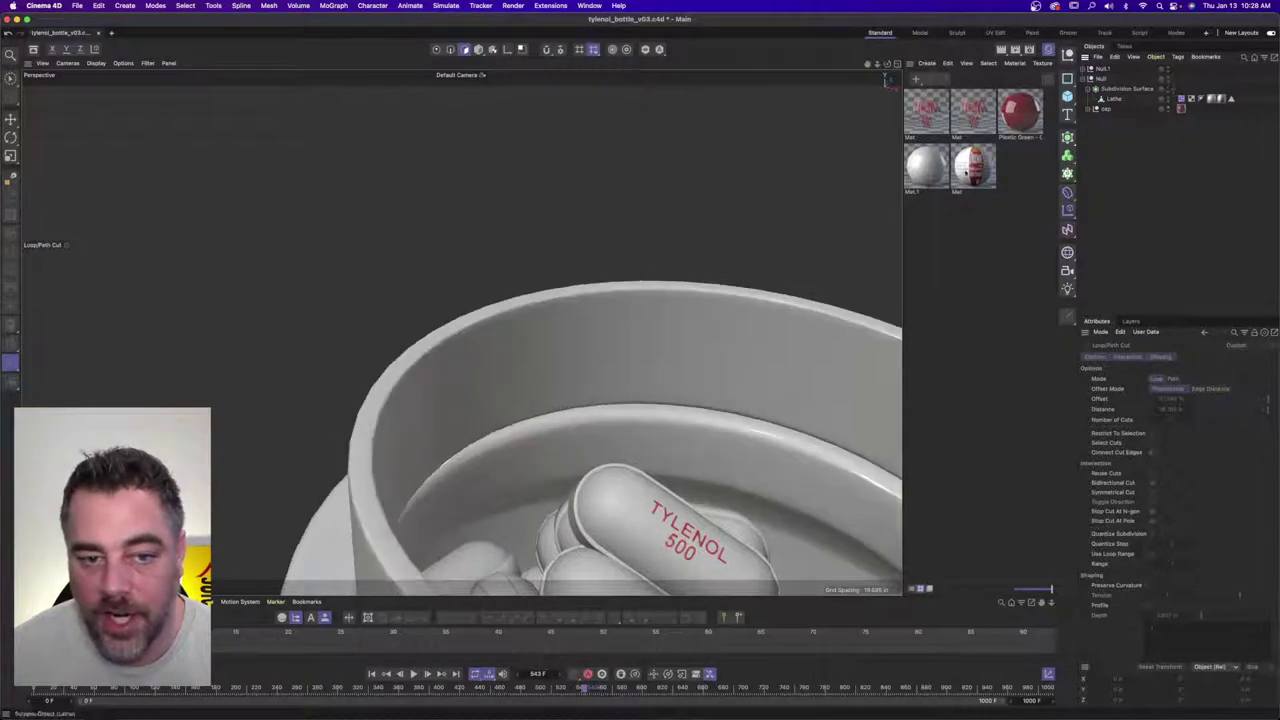
alt+drag(583, 326, 657, 323)
alt+right_drag(657, 323, 500, 311)
alt+drag(499, 310, 550, 306)
alt+right_drag(550, 306, 591, 311)
alt+middle_drag(591, 311, 579, 247)
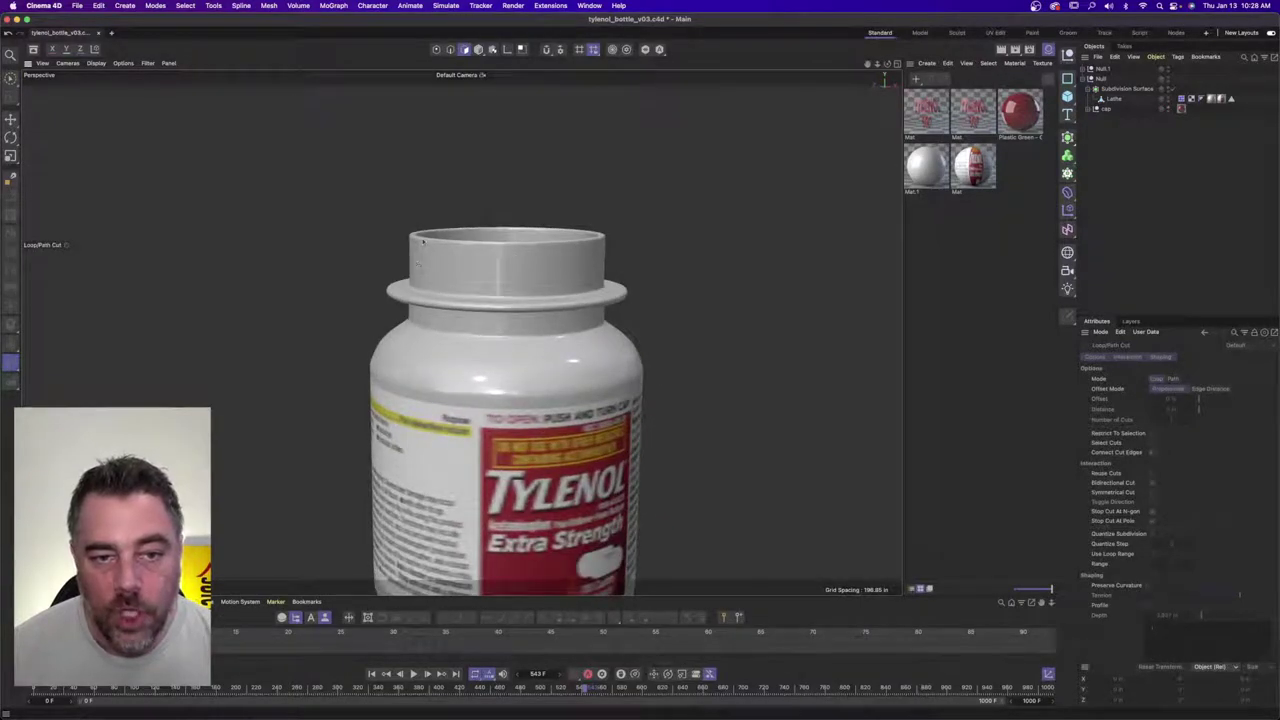
click(1048, 49)
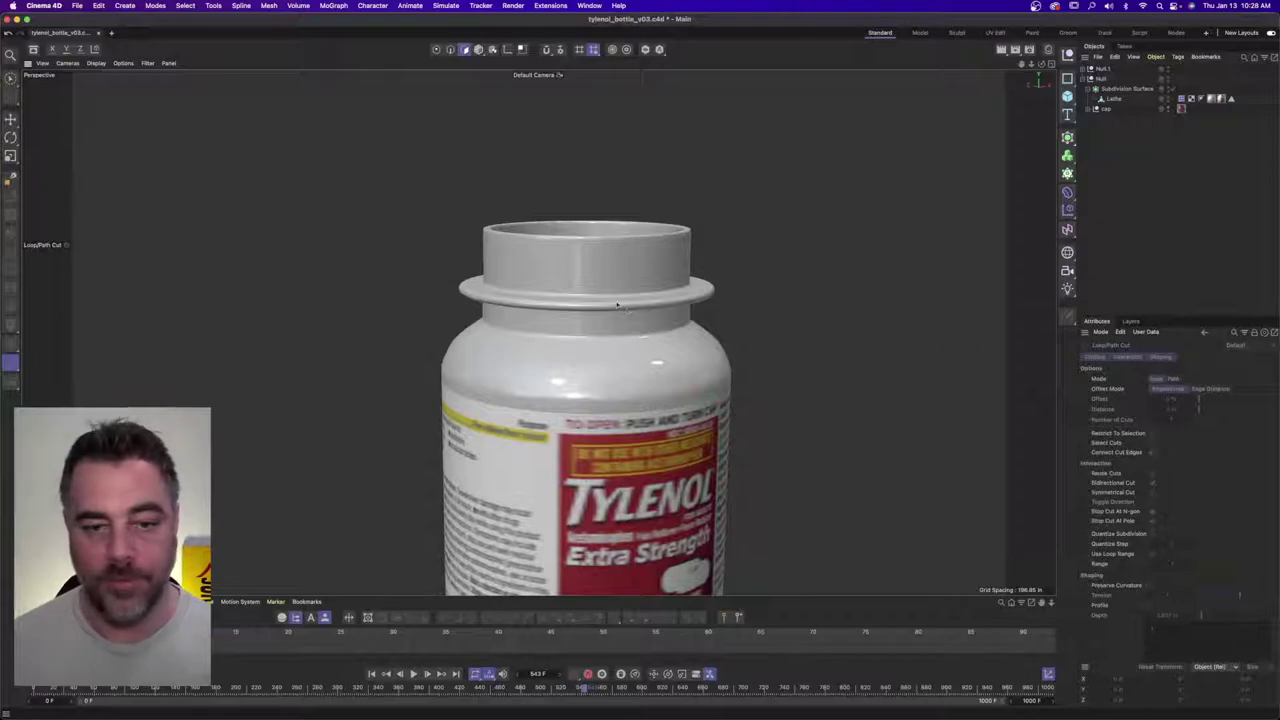
scroll(617, 305, down, 4)
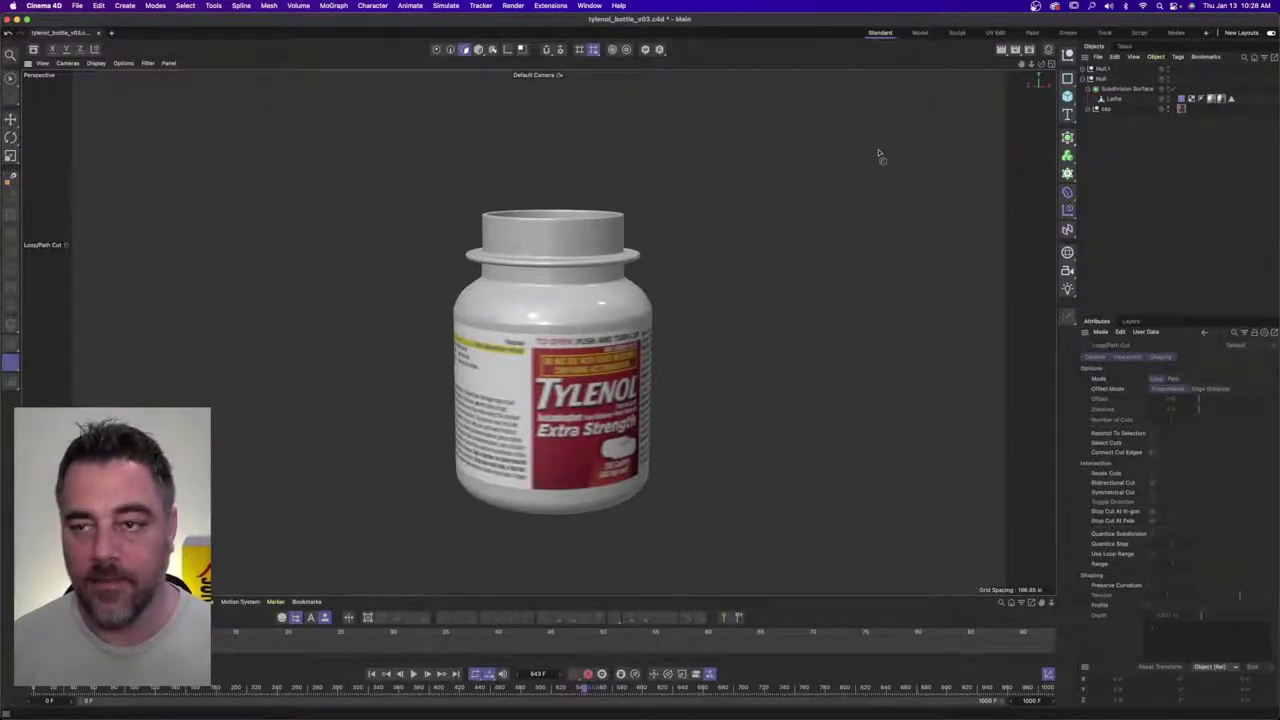
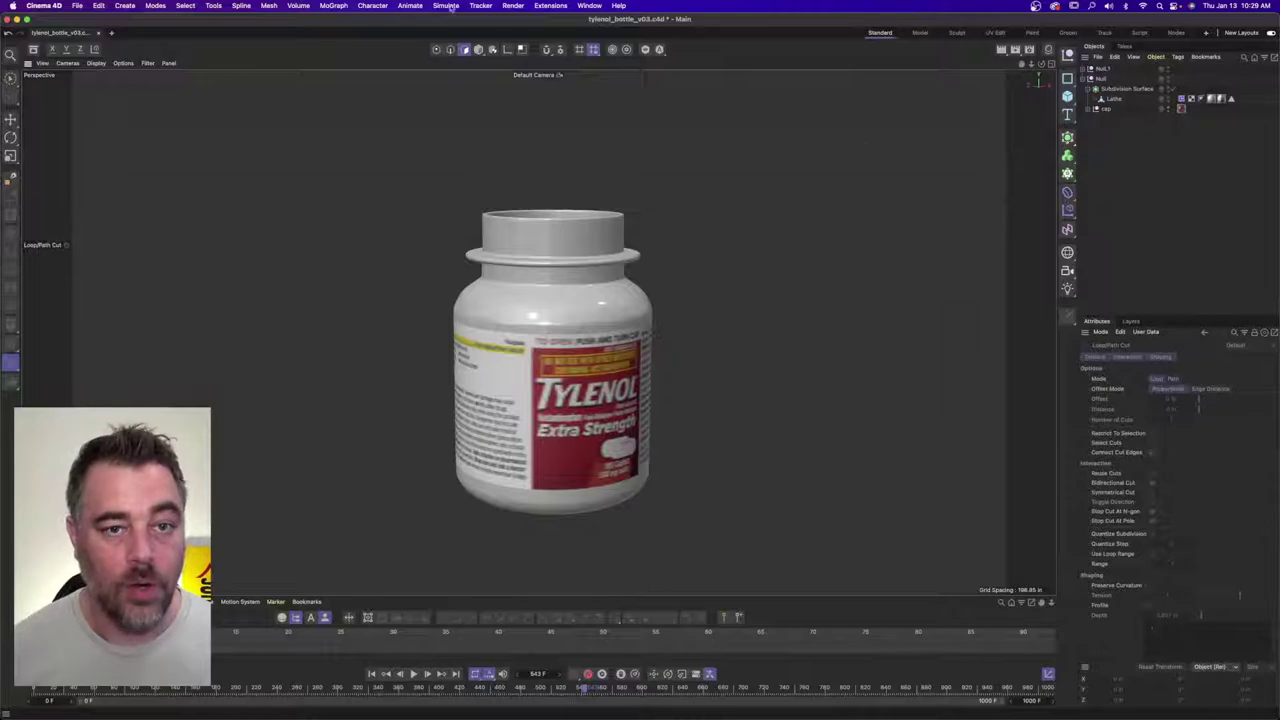
- Add a Helix spline and rotate it to a pitch of -90° so it winds around the bottle's vertical axis
click(1067, 78)
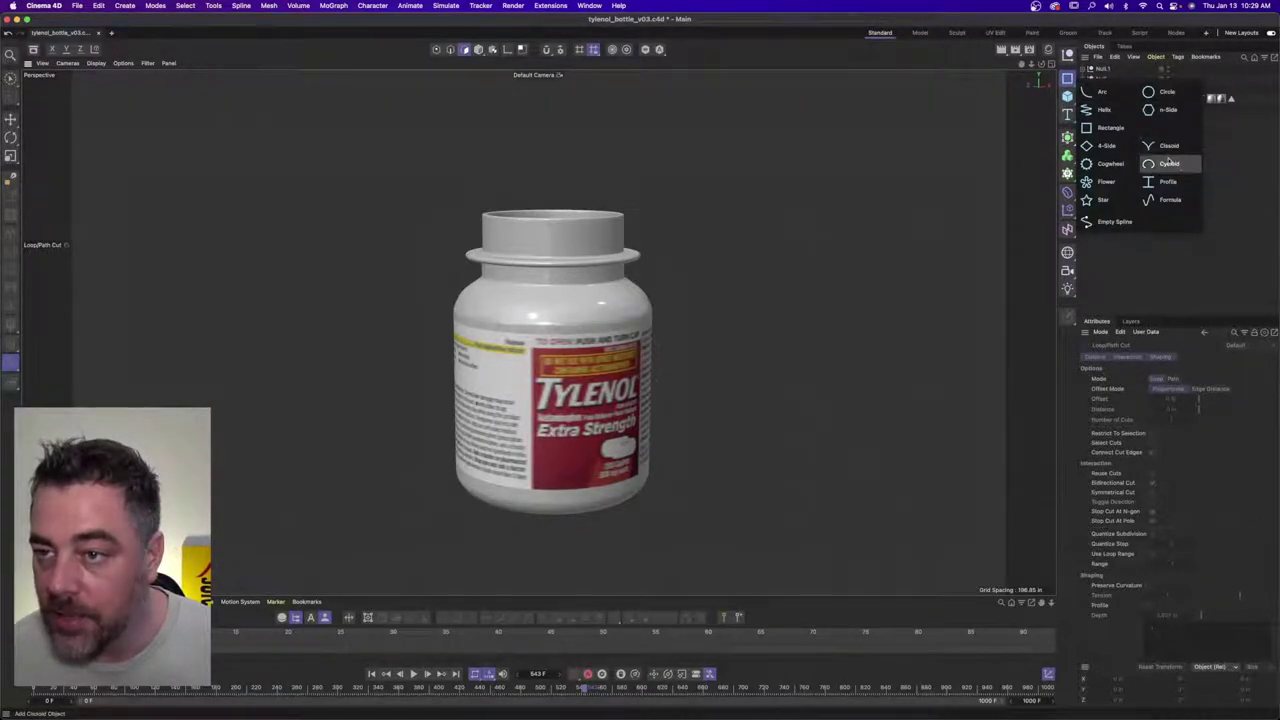
click(1104, 109)
click(10, 119)
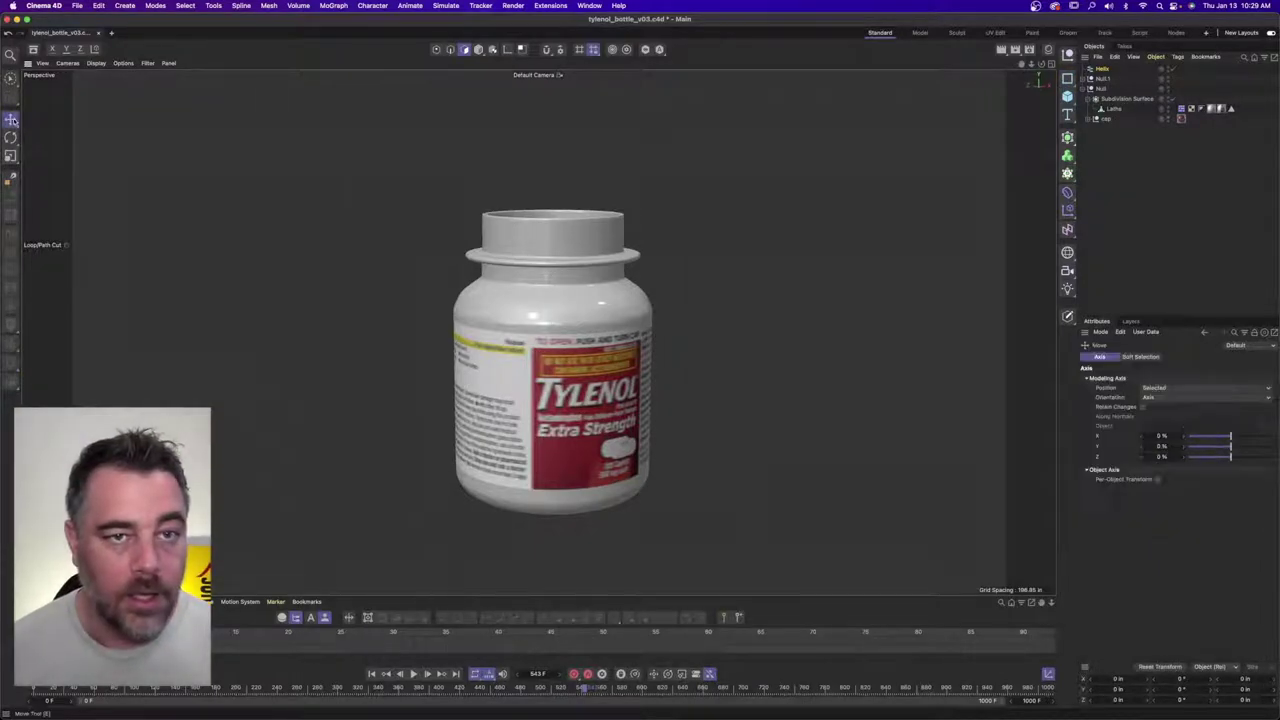
key(r)
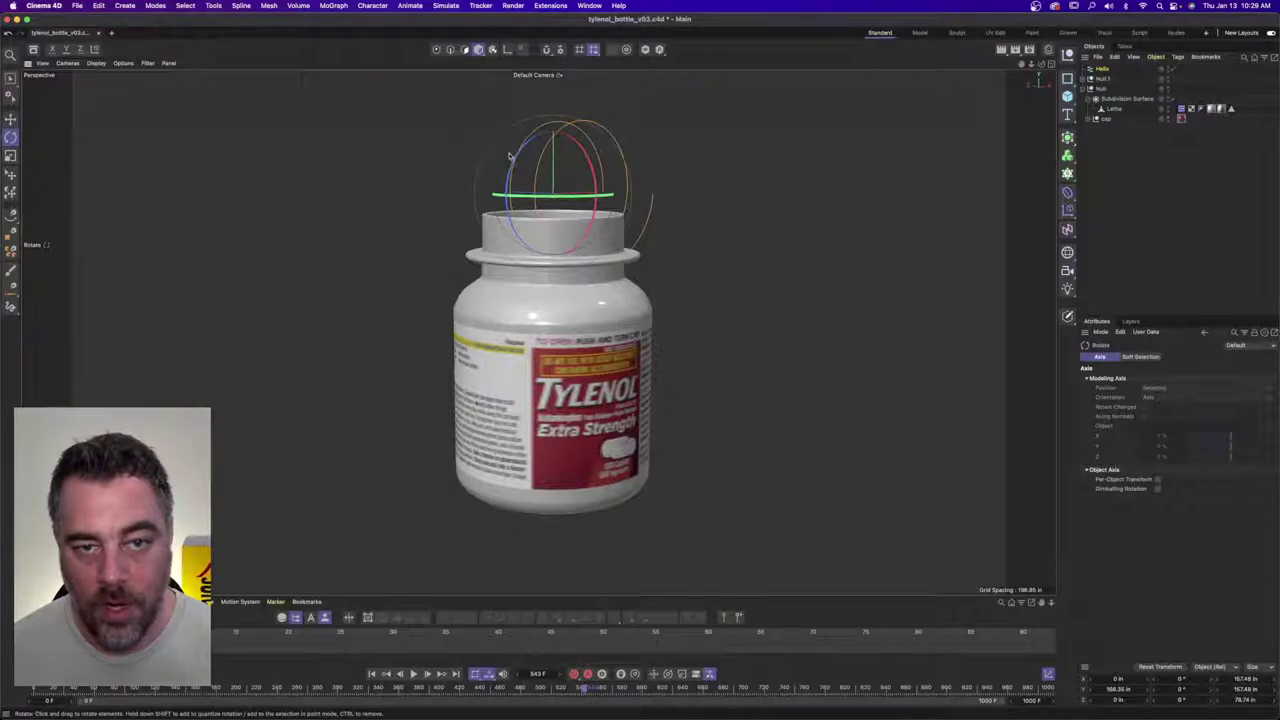
drag(512, 157, 596, 127)
key(super+z)
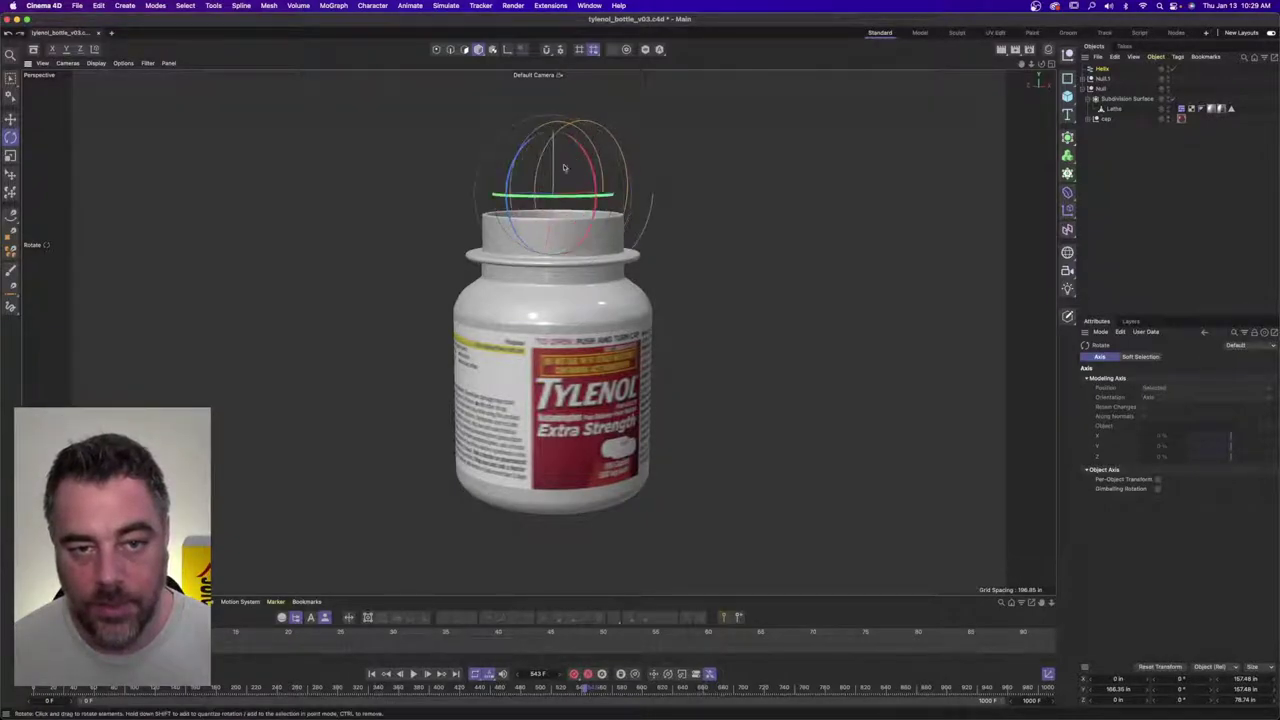
alt+drag(536, 170, 560, 106)
alt+drag(562, 260, 600, 208)
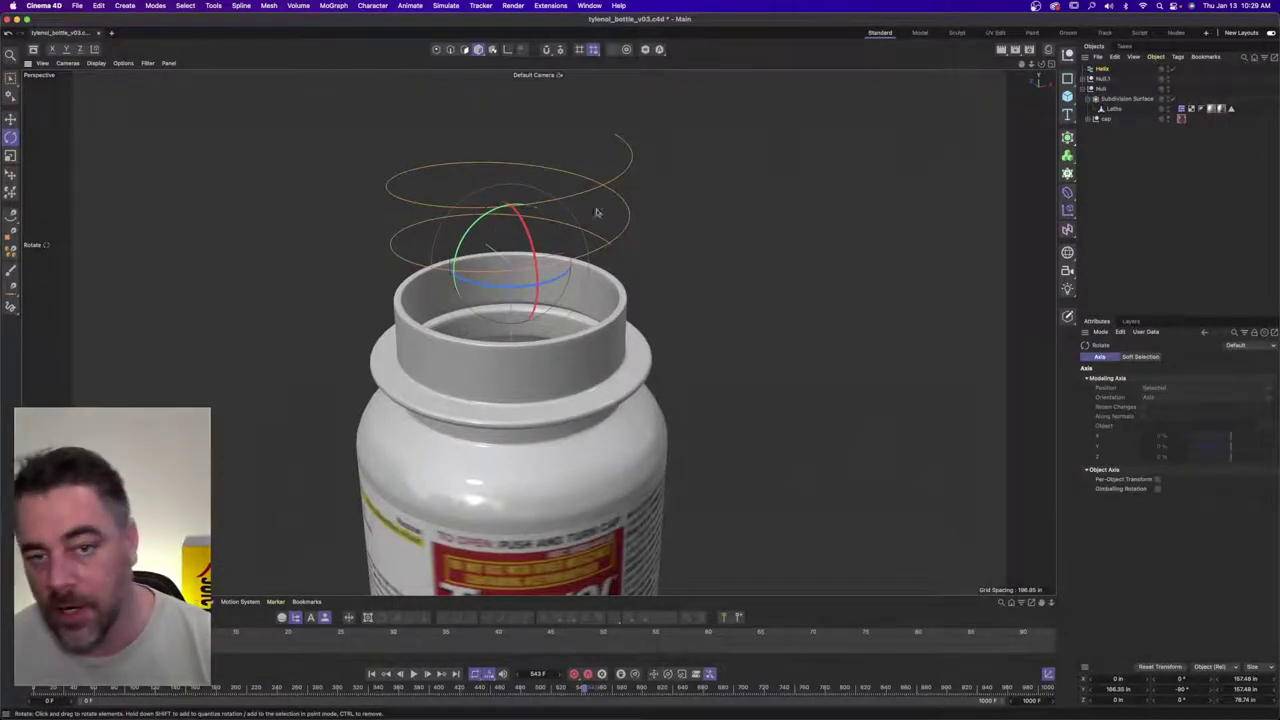
- Set the Helix's end angle to 360° and reduce its height to about 10.63 in
click(1102, 69)
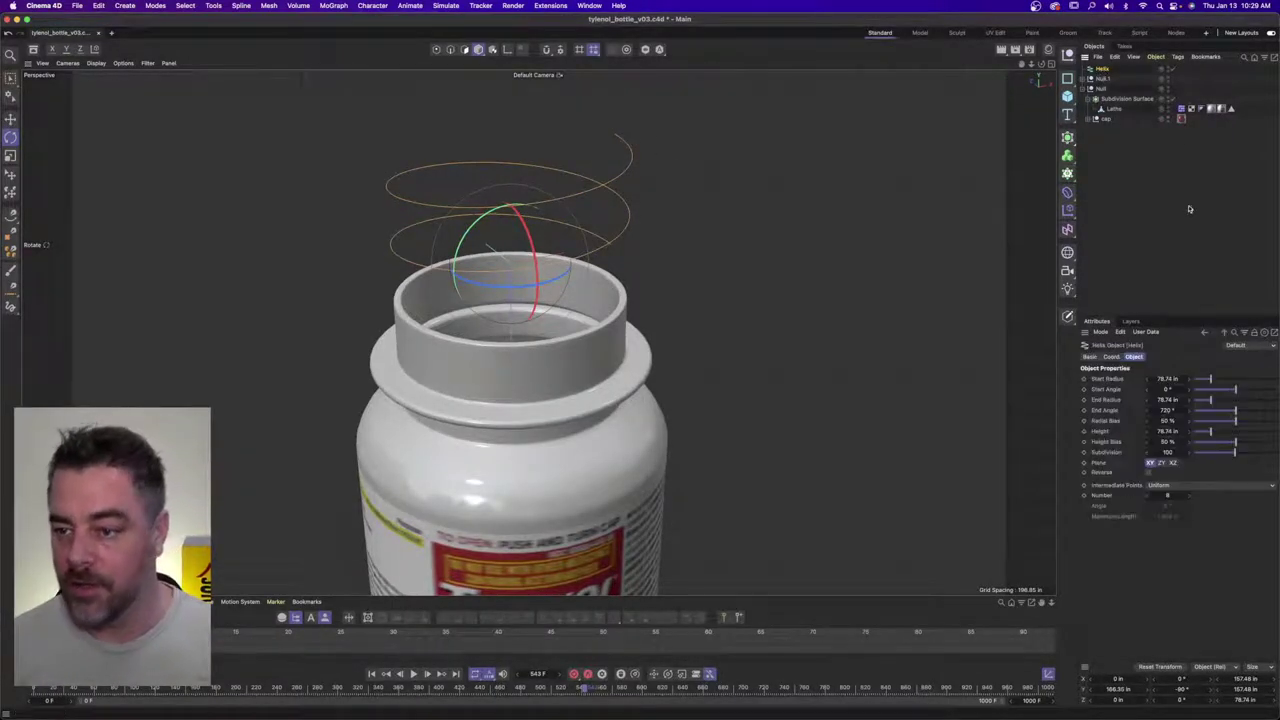
double_click(1170, 410)
text(360)
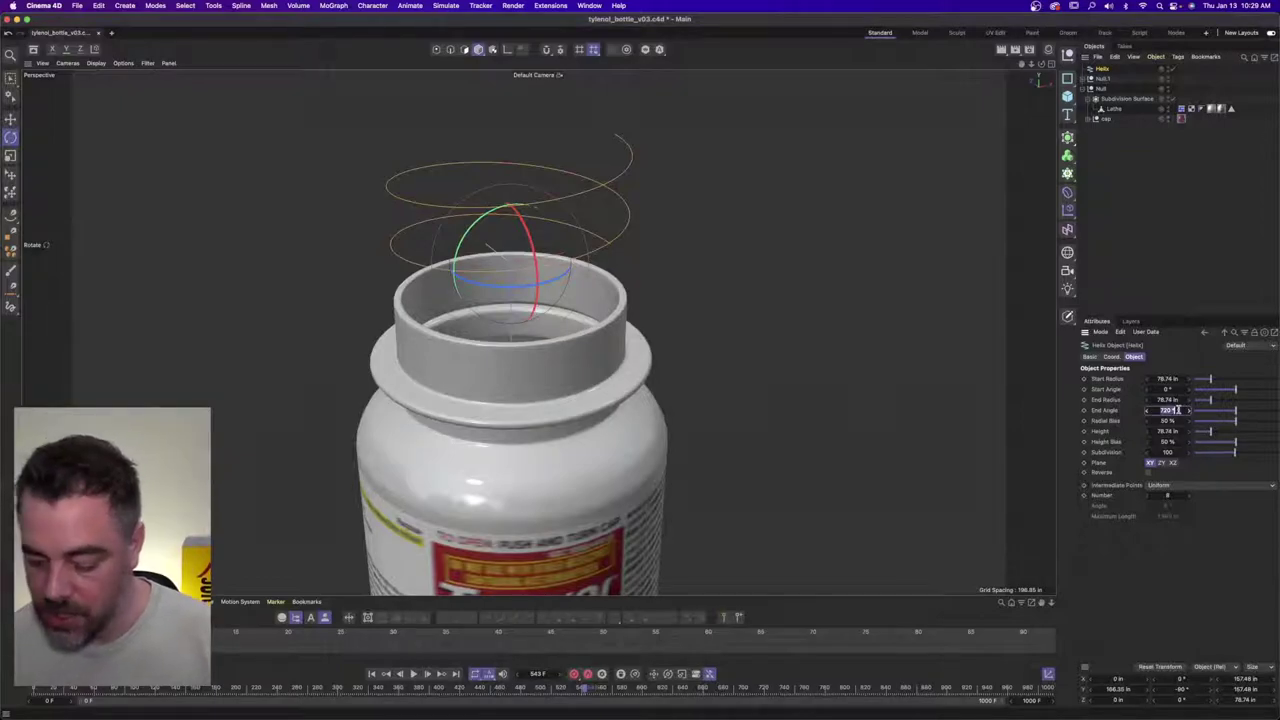
key(Return)
alt+drag(640, 276, 600, 222)
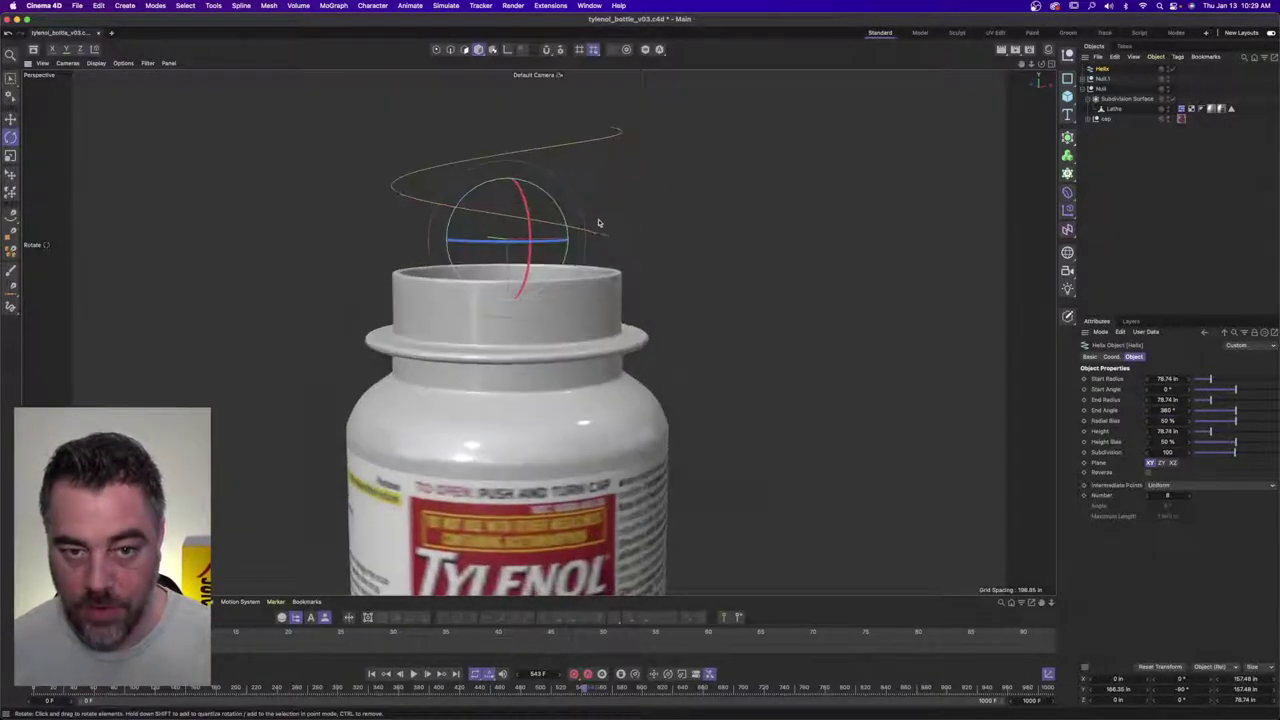
scroll(602, 219, up, 1)
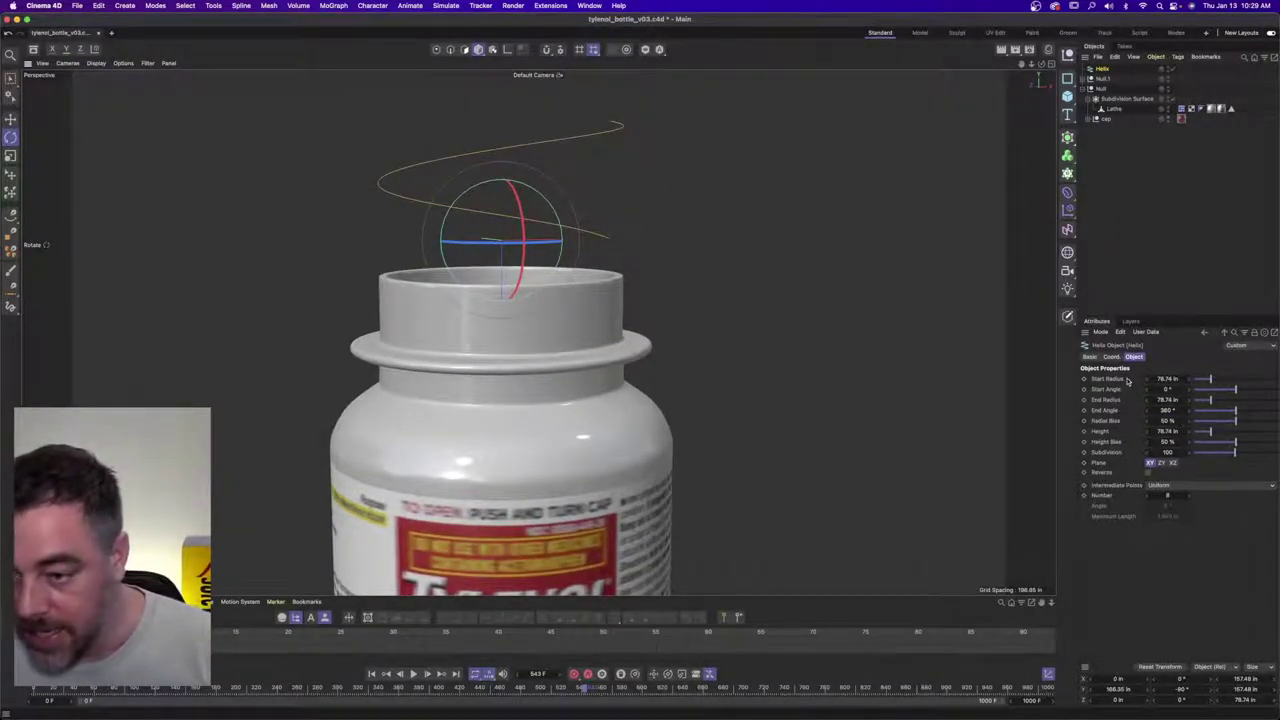
drag(1216, 437, 1196, 434)
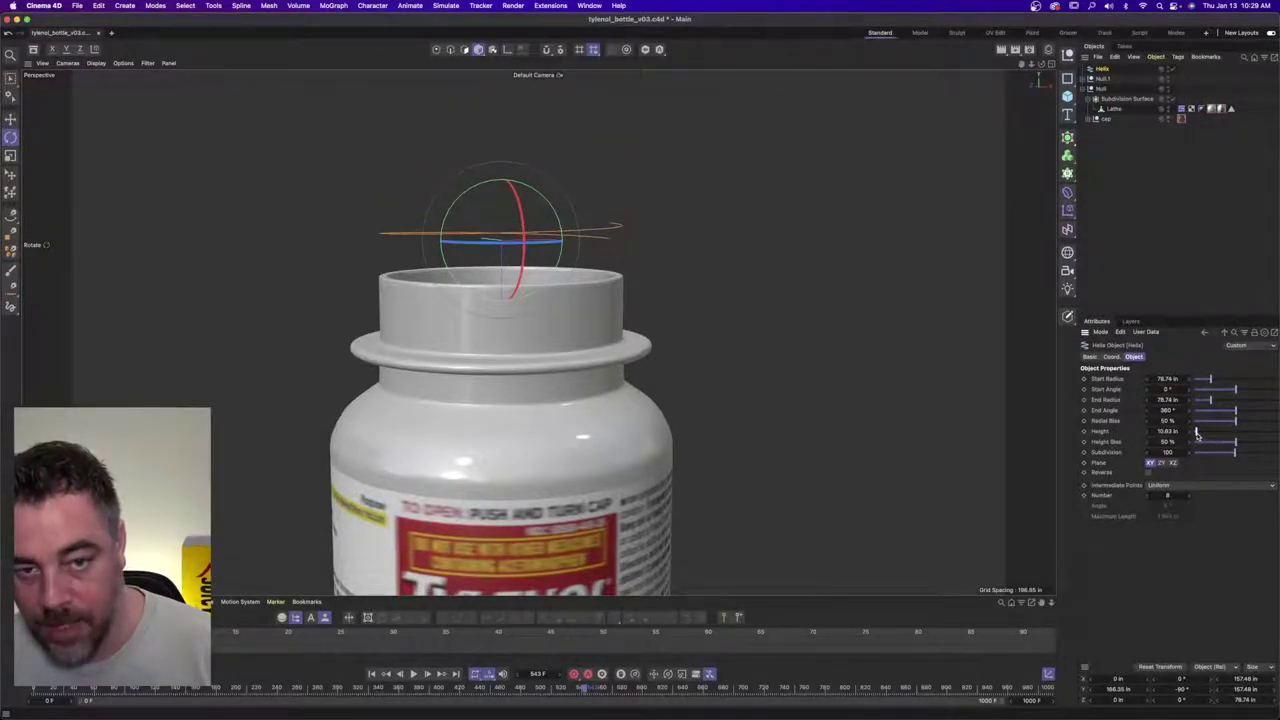
- Lower the Helix onto the bottle's neck at about Y 133.3 in and scale it up to a radius of about 82.6 in
click(11, 120)
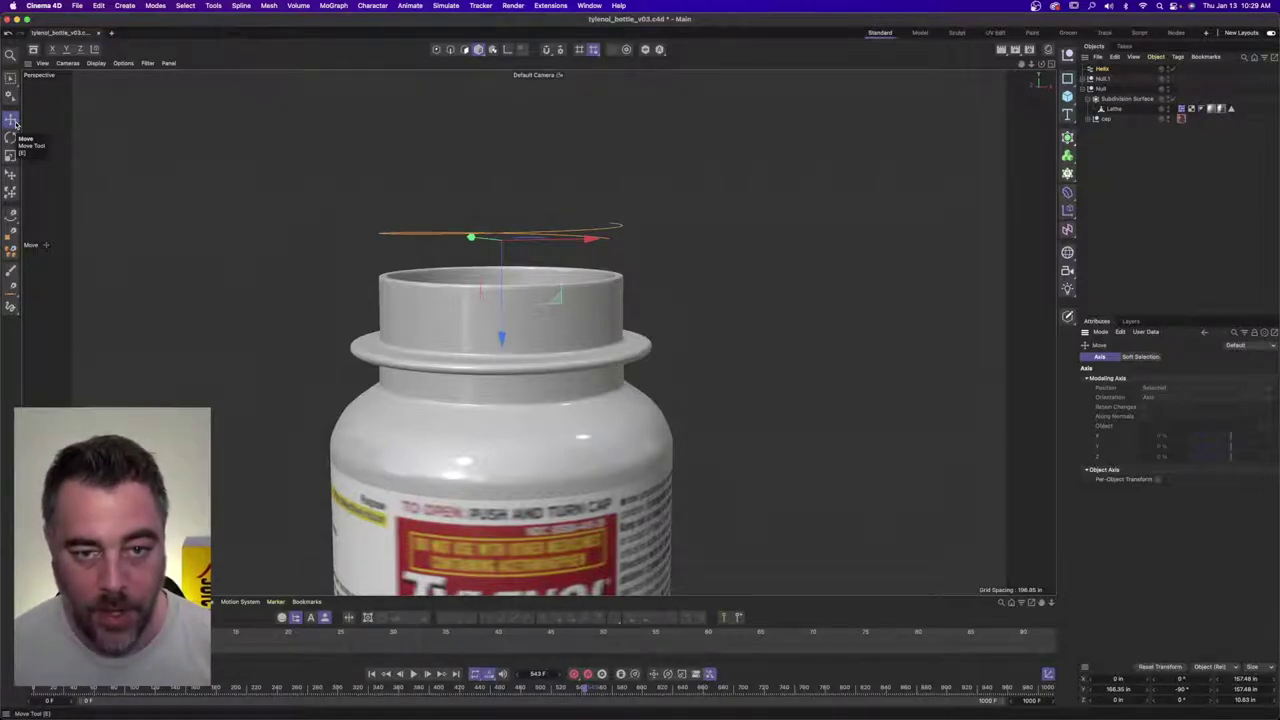
alt+drag(526, 336, 503, 349)
alt+drag(583, 233, 549, 280)
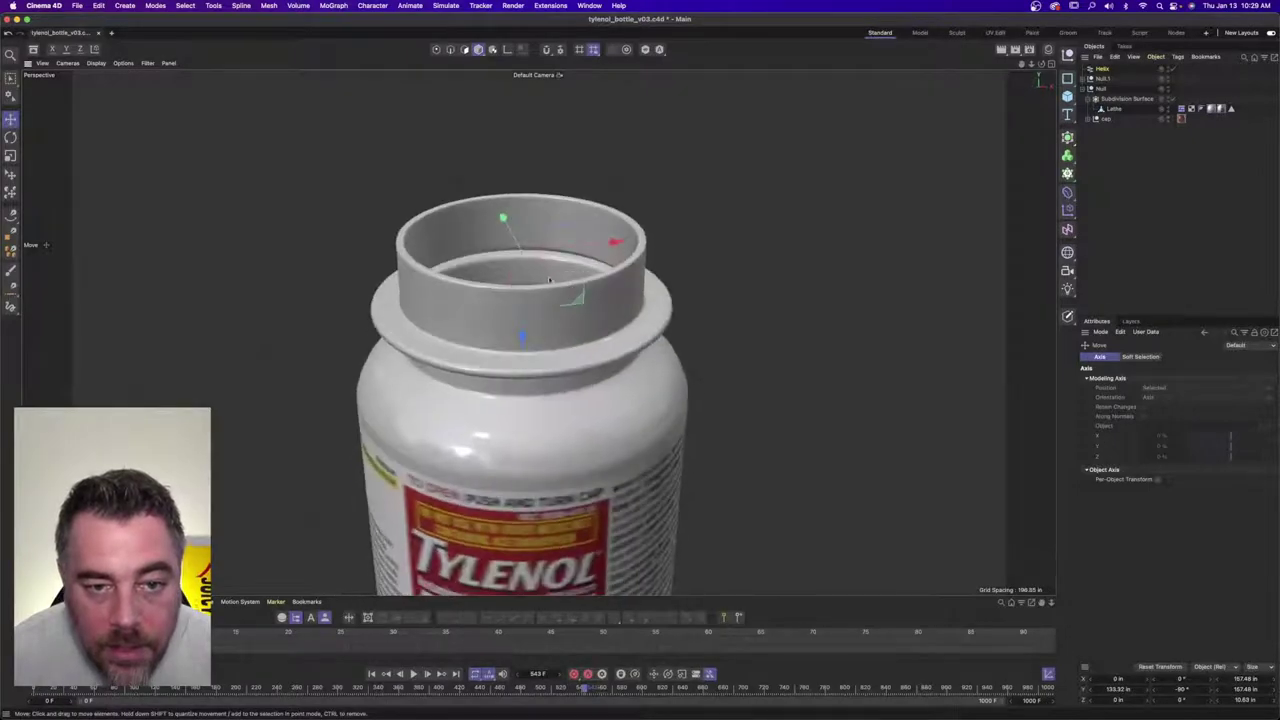
click(10, 137)
click(10, 156)
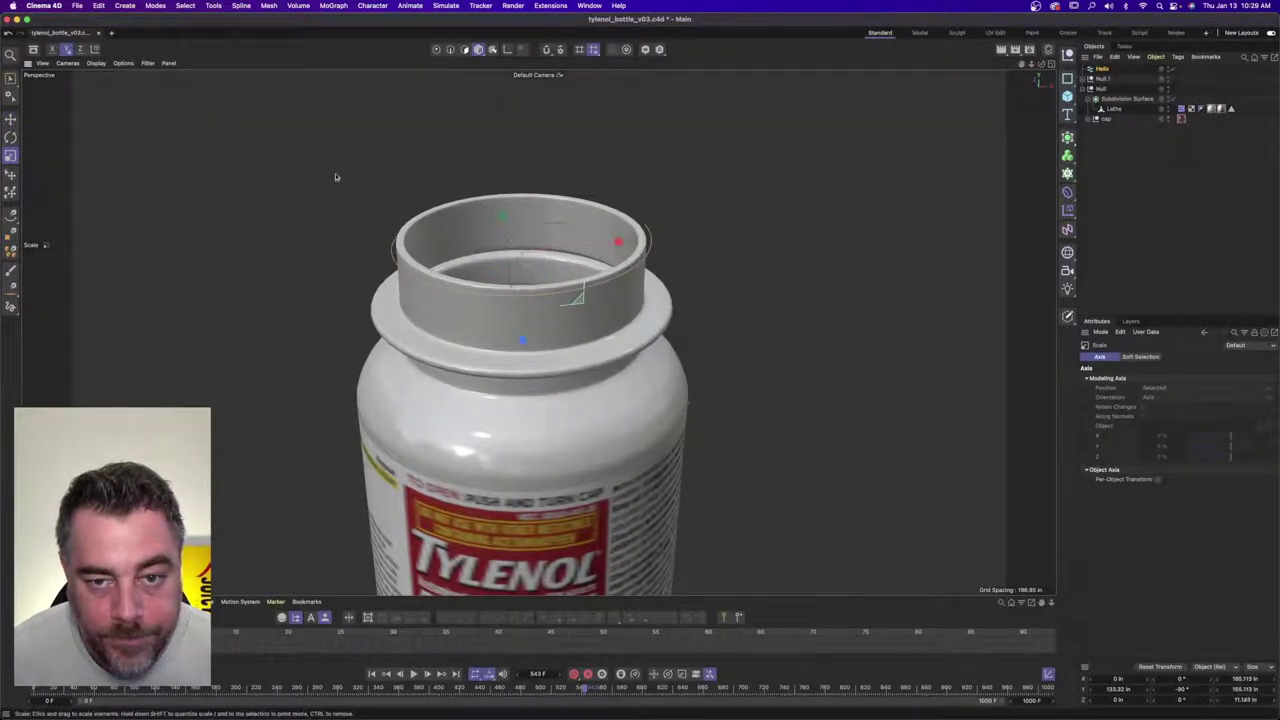
alt+drag(336, 177, 280, 142)
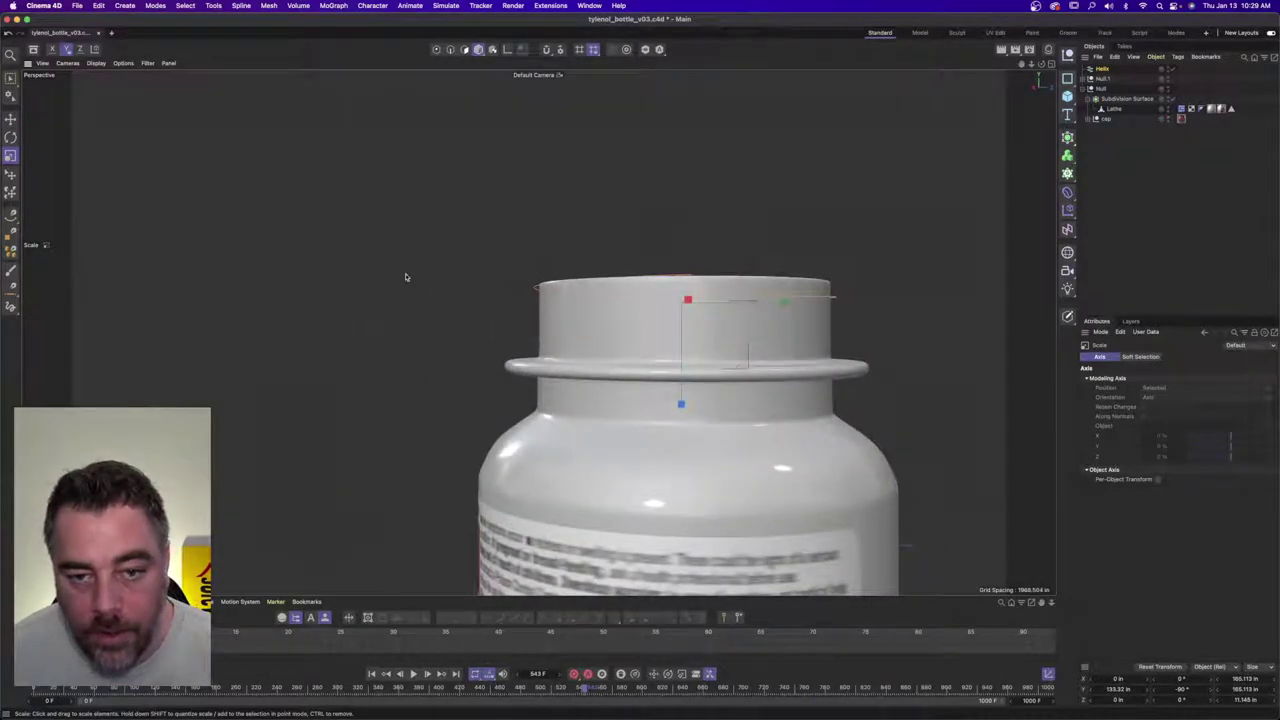
- Lower the Helix along the neck to about Y 124.6 in and set its height to 15 in
key(e)
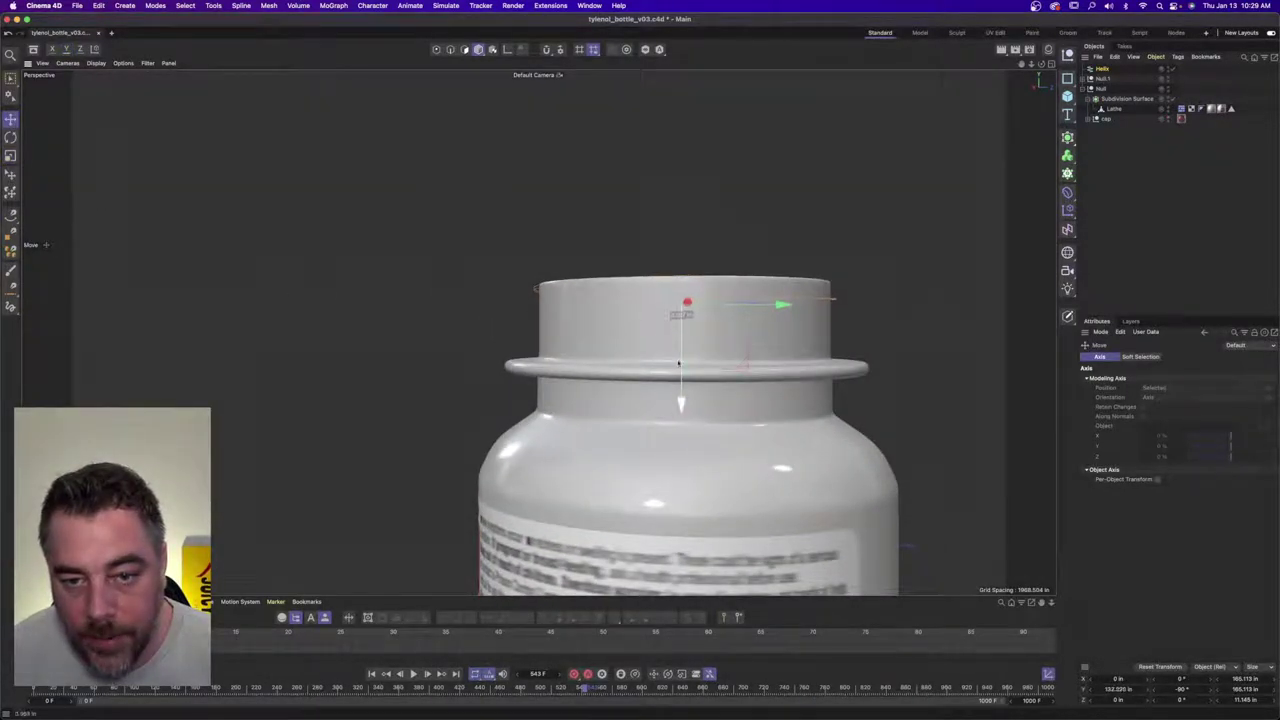
drag(679, 363, 676, 376)
click(1101, 69)
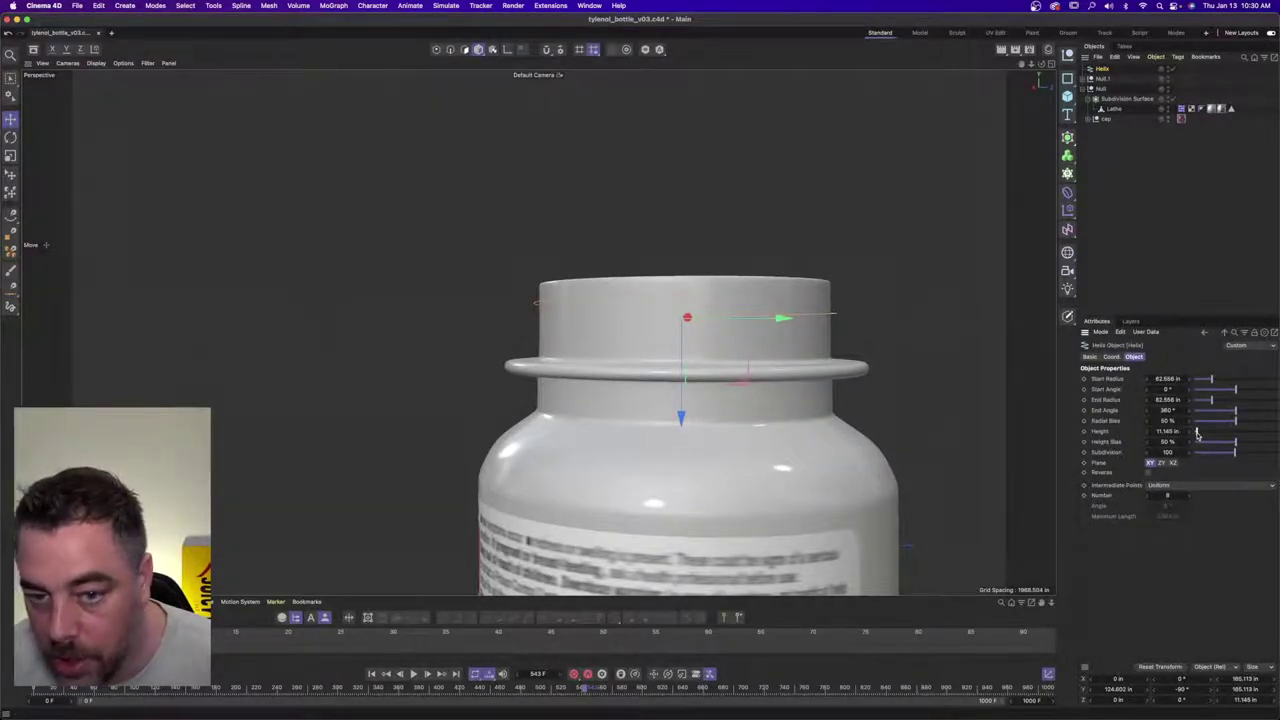
drag(1197, 433, 1200, 433)
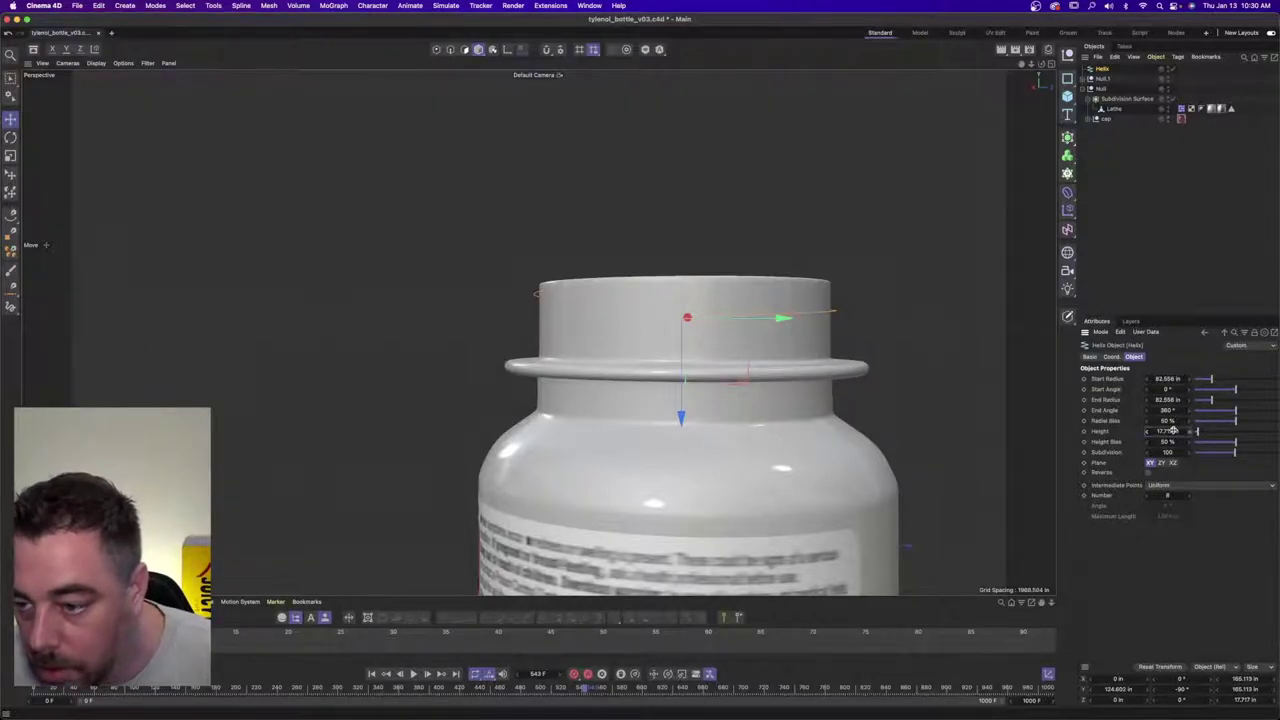
double_click(1170, 431)
text(15)
key(Return)
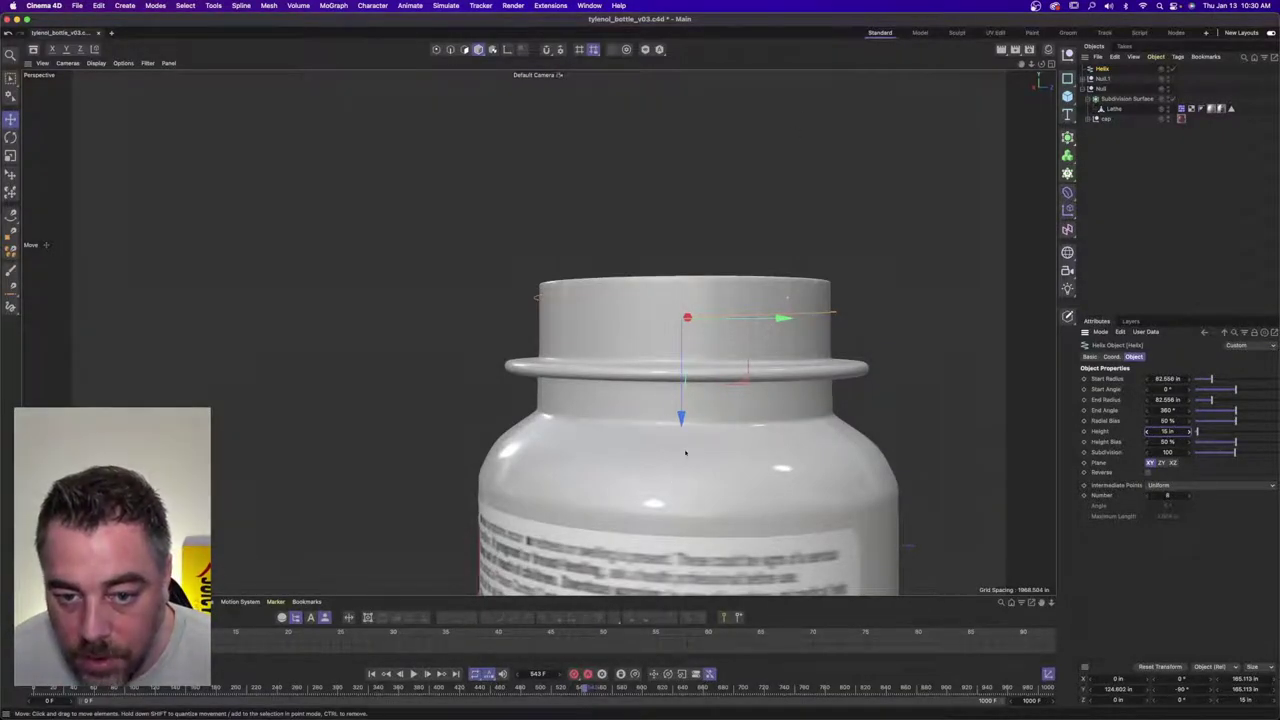
- Add a Rectangle spline and sweep it along the Helix by nesting both splines under a Sweep generator
alt+drag(677, 410, 575, 296)
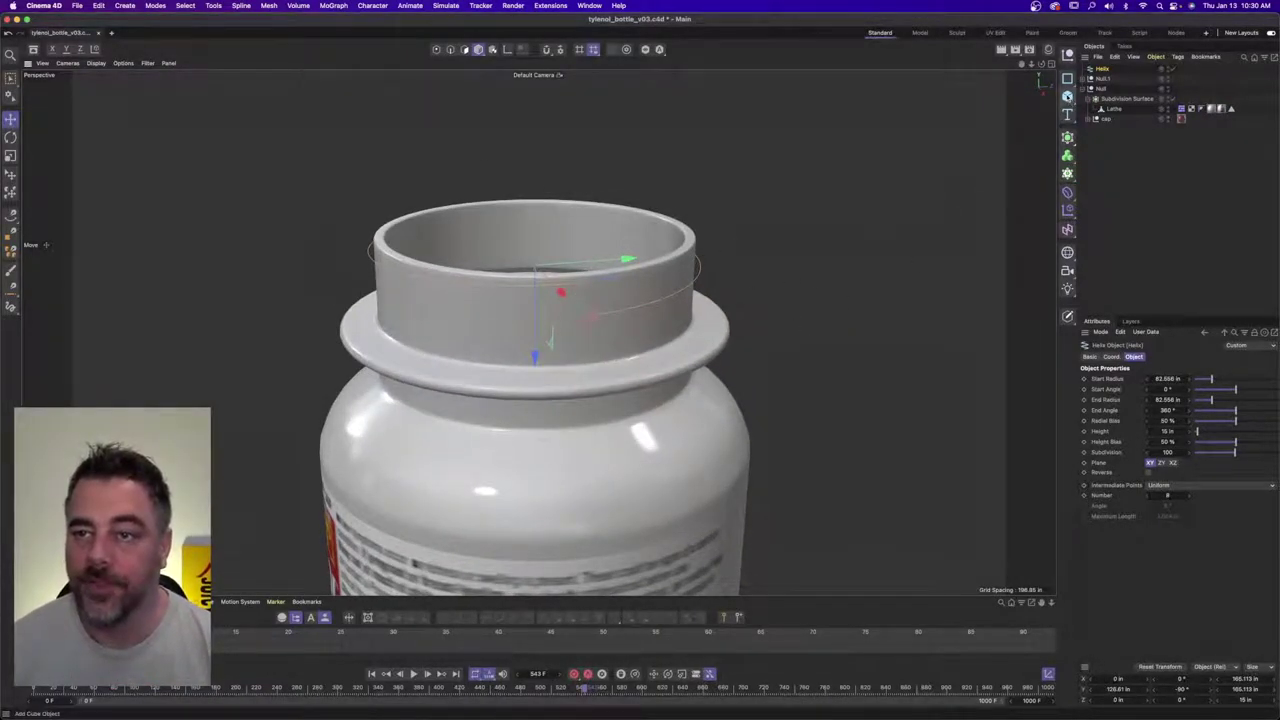
click(1067, 96)
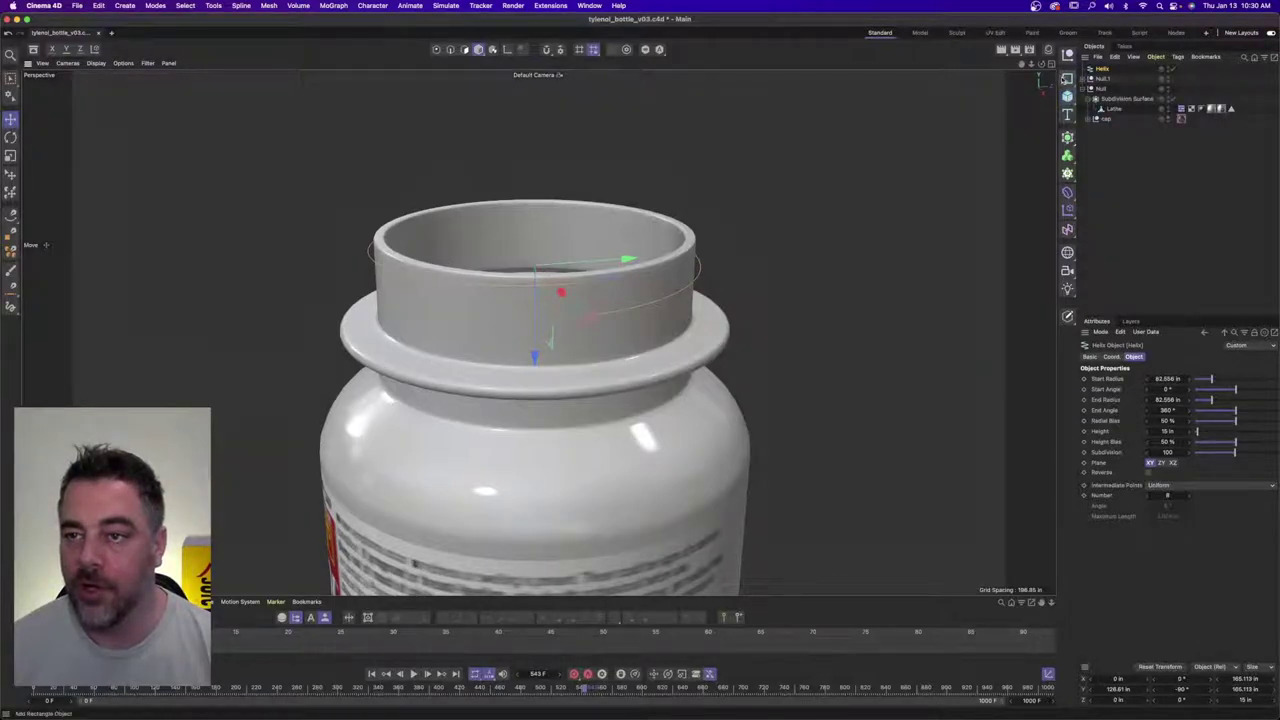
click(1067, 78)
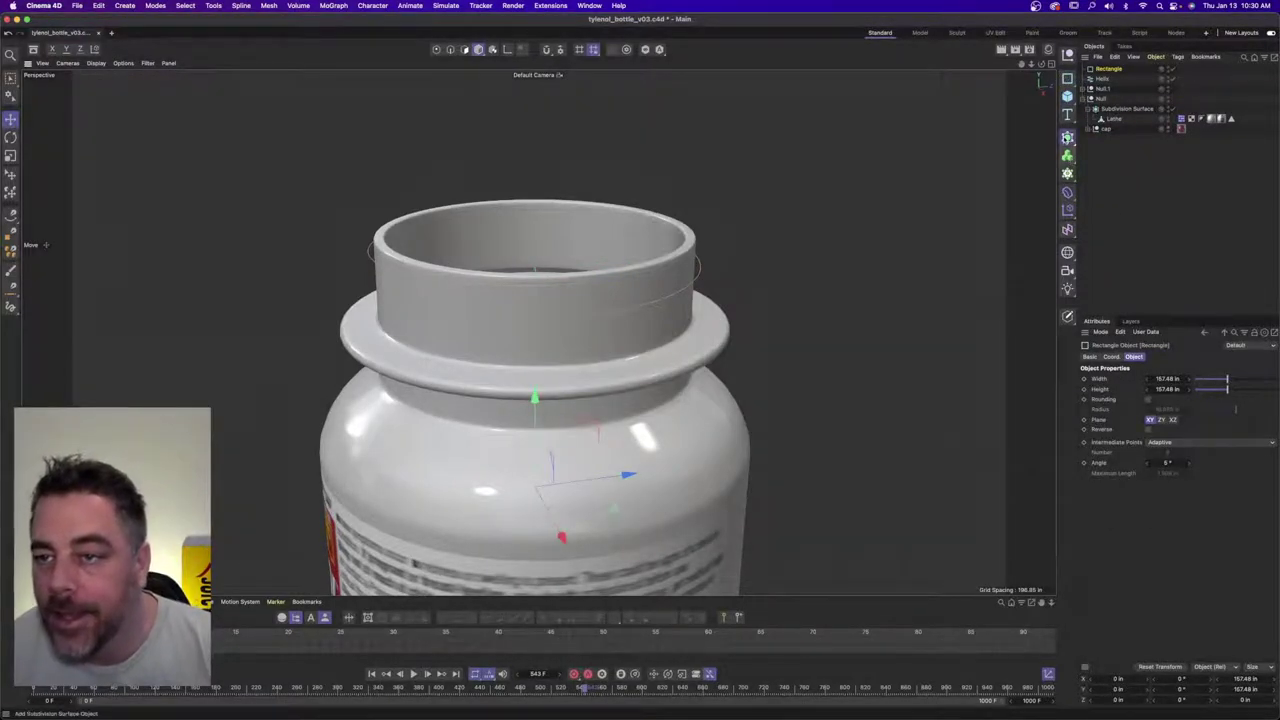
click(1067, 137)
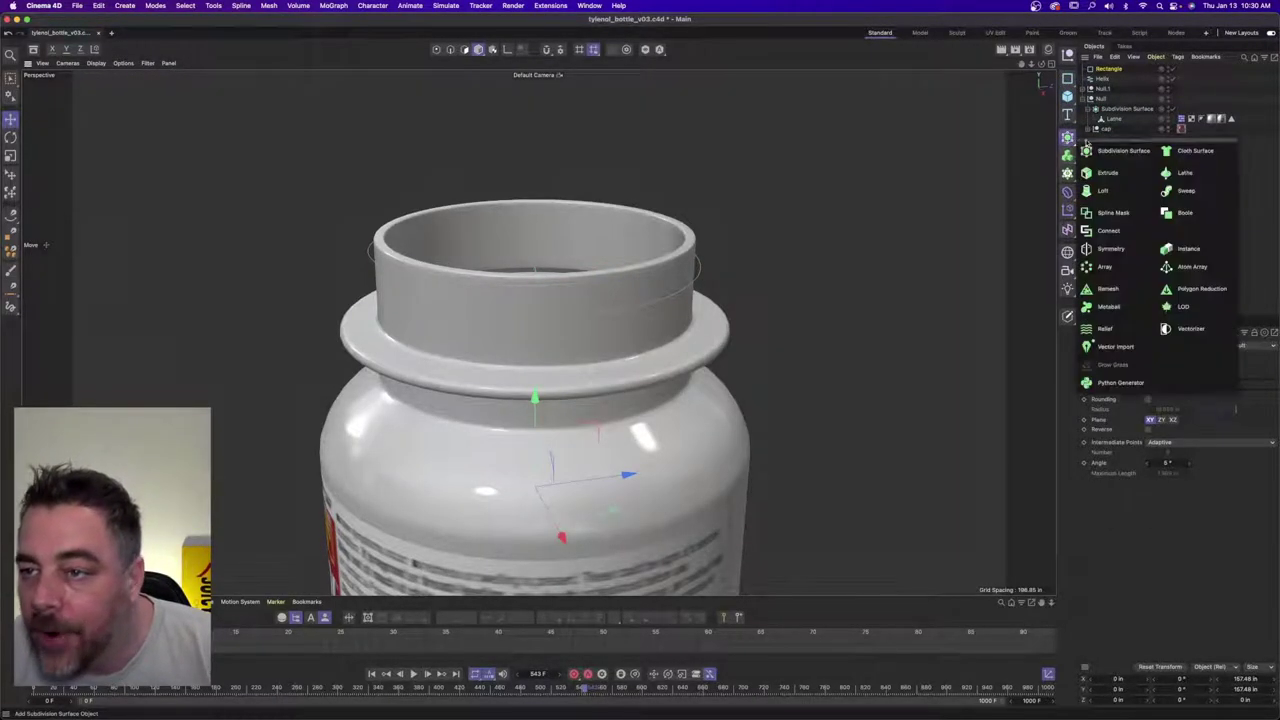
click(1185, 190)
click(1107, 89)
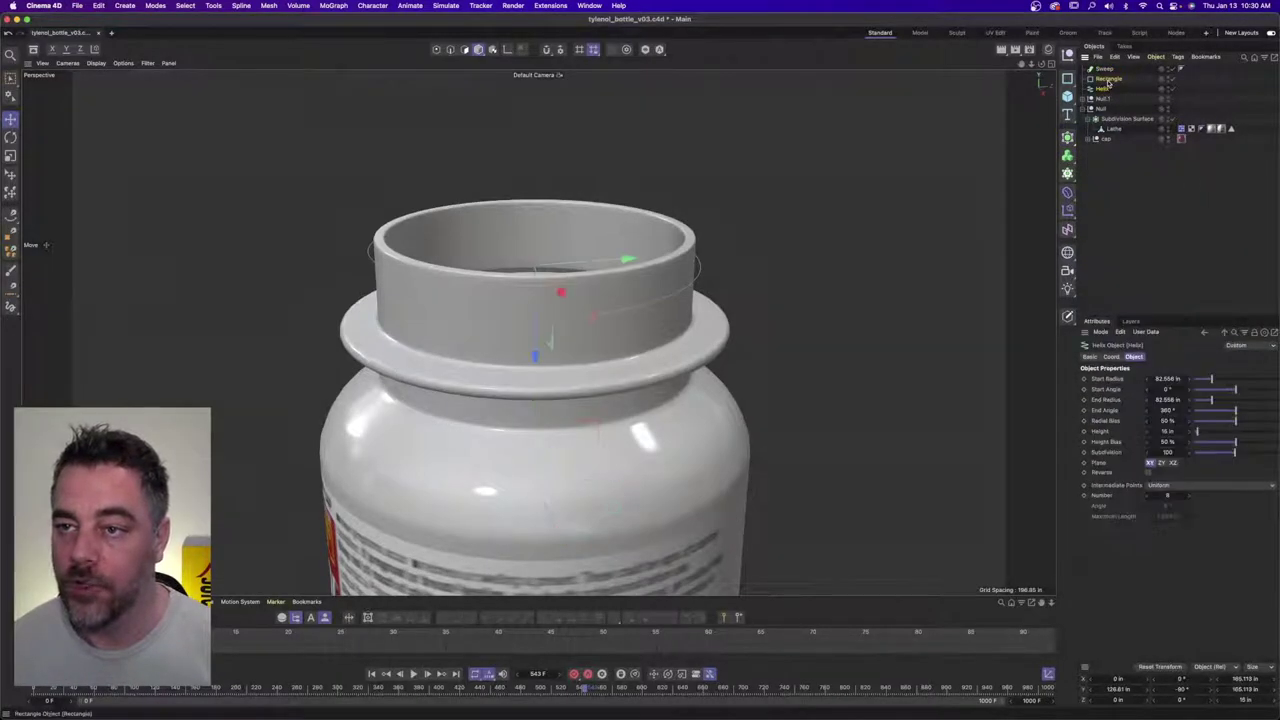
ctrl+click(1108, 79)
drag(1108, 79, 1108, 72)
- Scale the Rectangle profile down to about 3.5 in so the sweep forms a thin ridge around the neck
click(1112, 79)
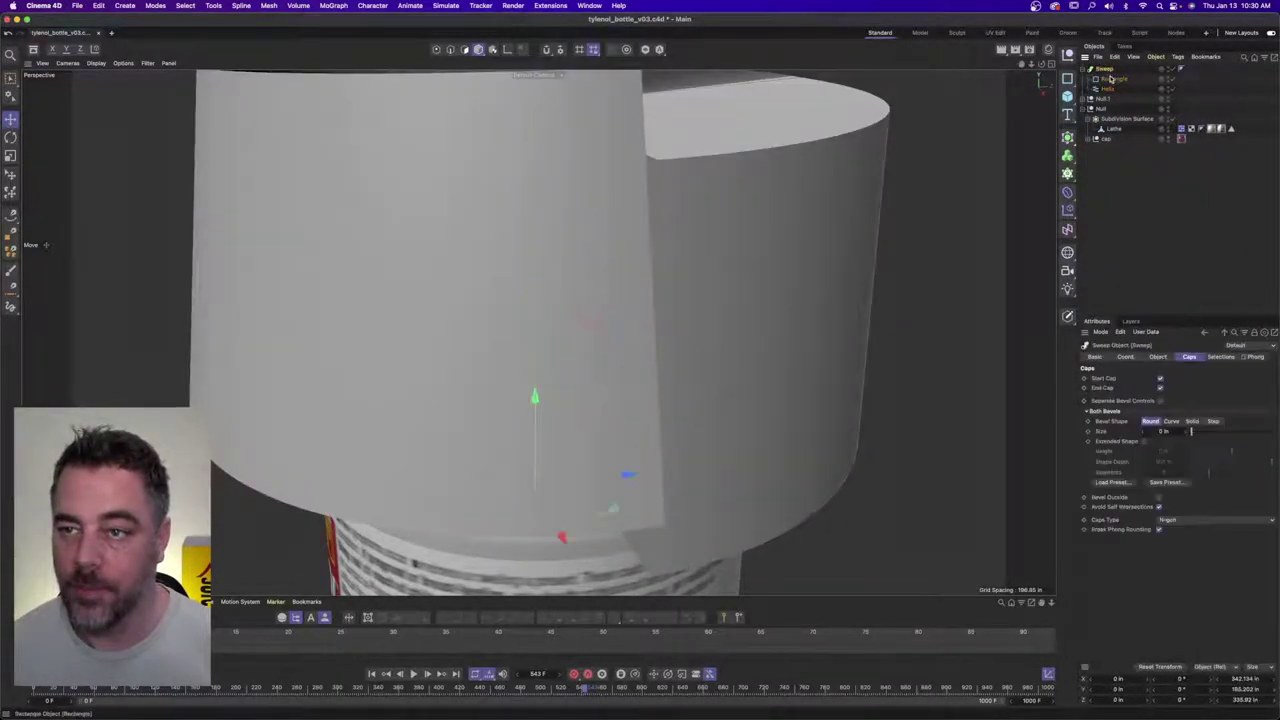
click(10, 156)
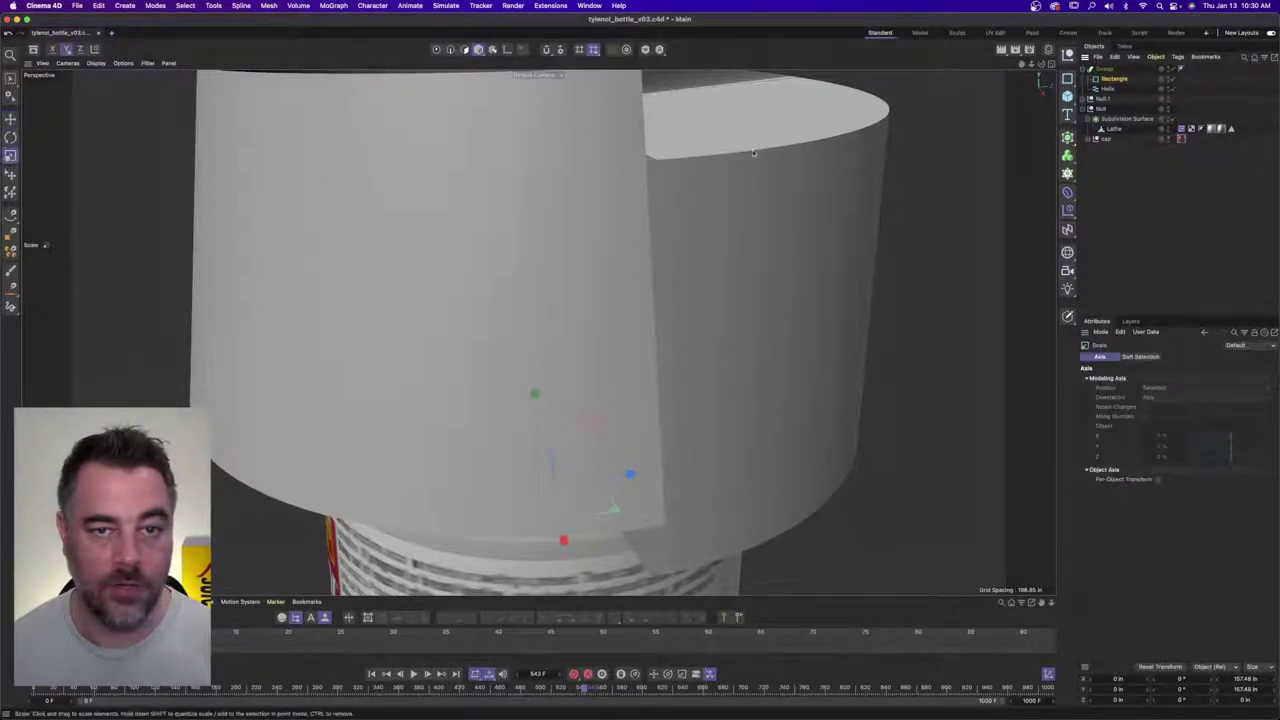
drag(754, 154, 373, 172)
alt+right_drag(666, 265, 693, 261)
scroll(665, 265, up, 5)
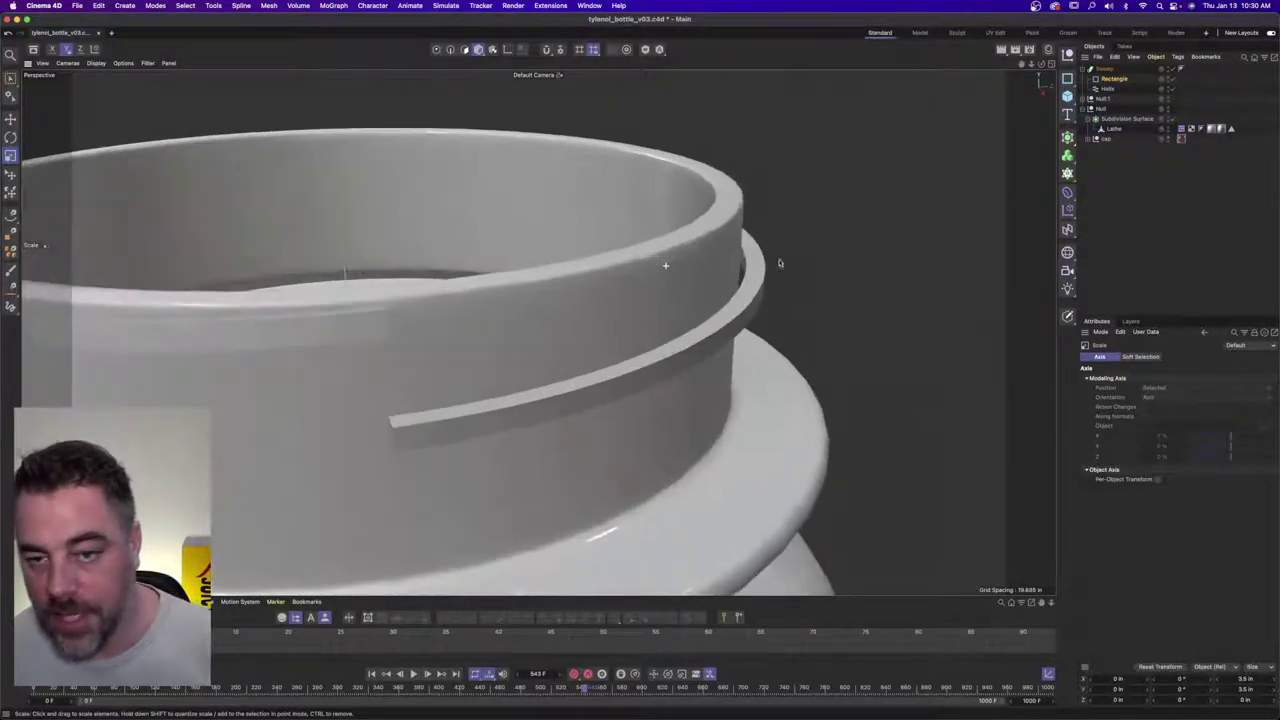
- Scale the Helix down to a radius of about 81.1 in so the thread sits against the neck wall
click(1107, 88)
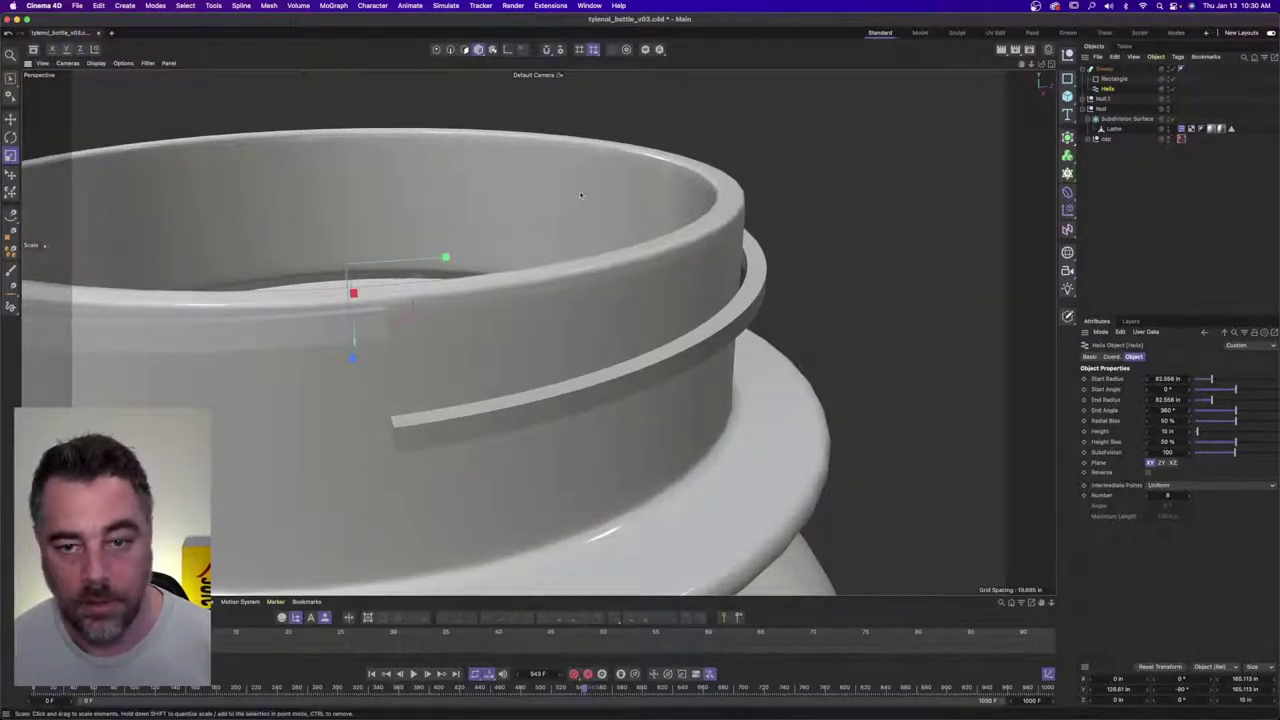
drag(580, 195, 565, 190)
alt+right_drag(660, 203, 562, 289)
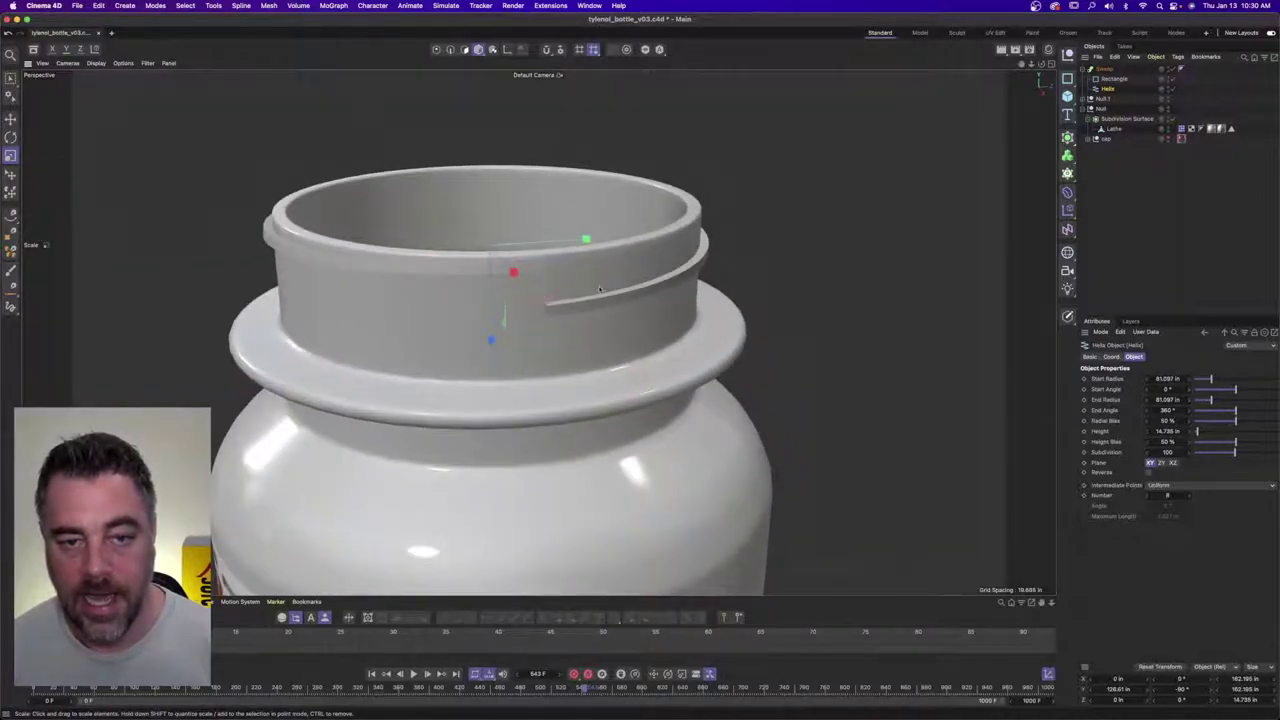
alt+drag(600, 289, 601, 242)
- Set the Rectangle profile's width and height to 5 in
click(1113, 78)
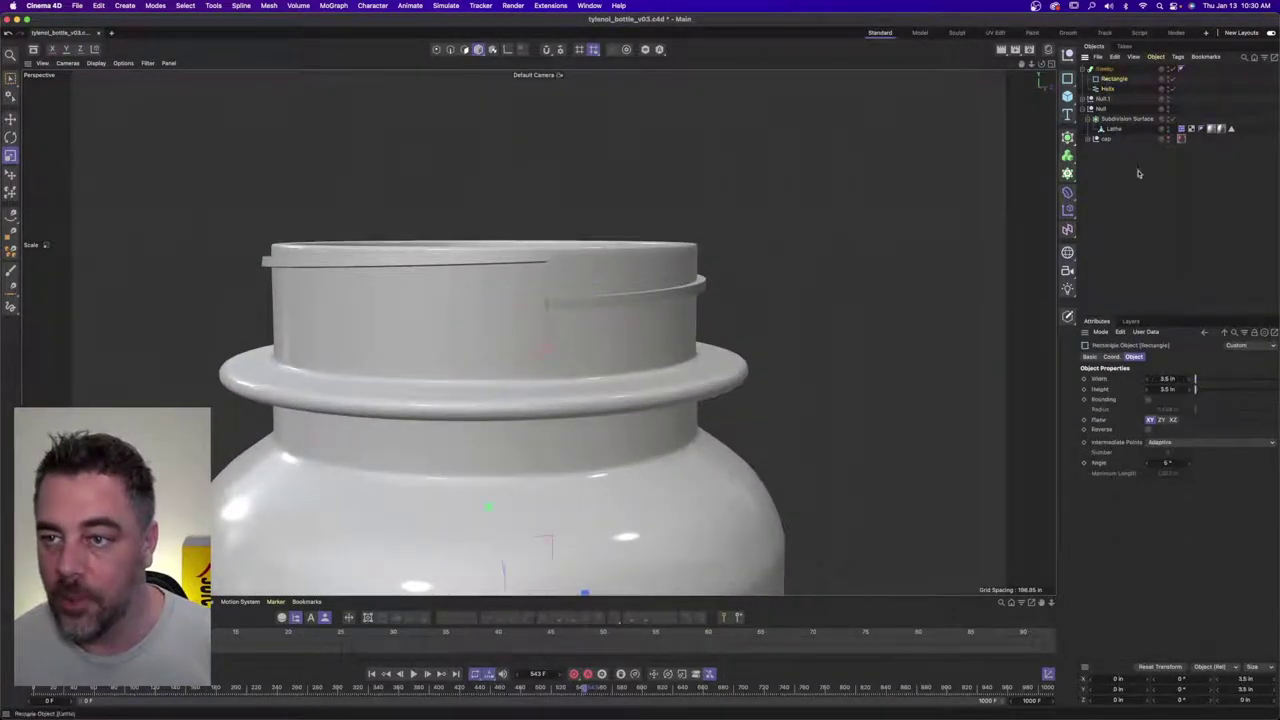
click(1181, 378)
text(4)
key(Tab)
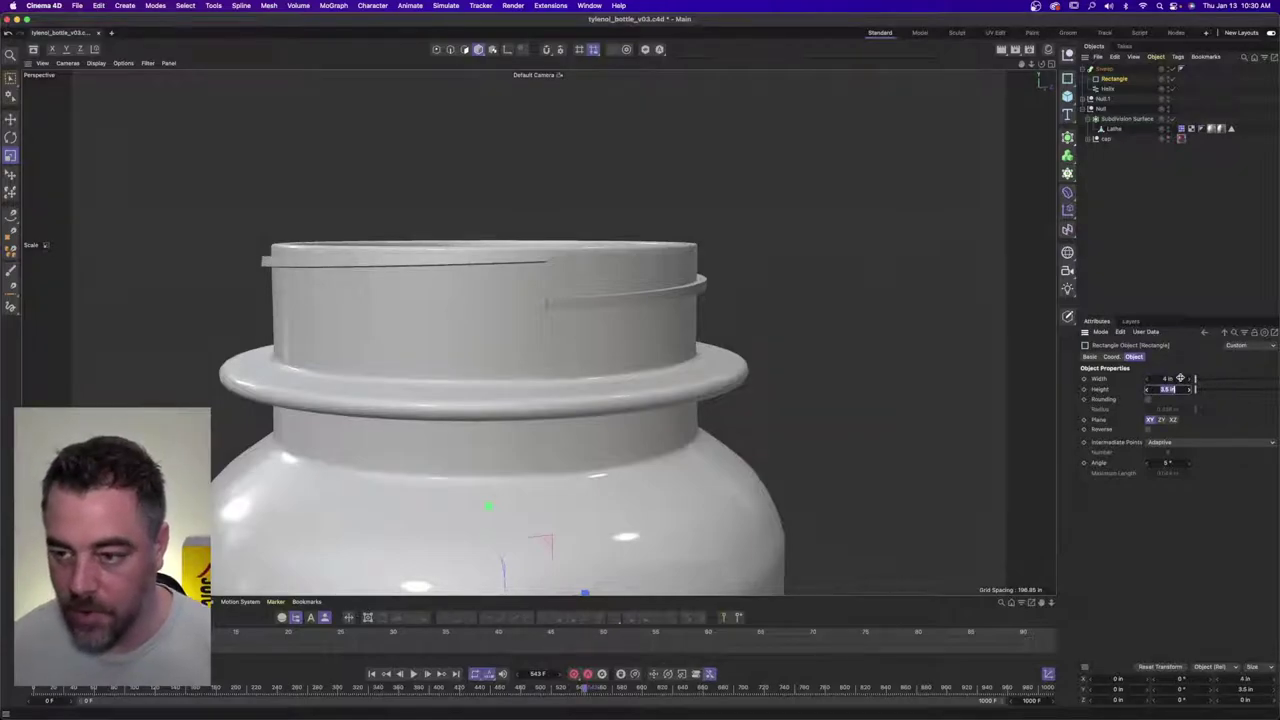
text(4)
key(Return)
double_click(1175, 379)
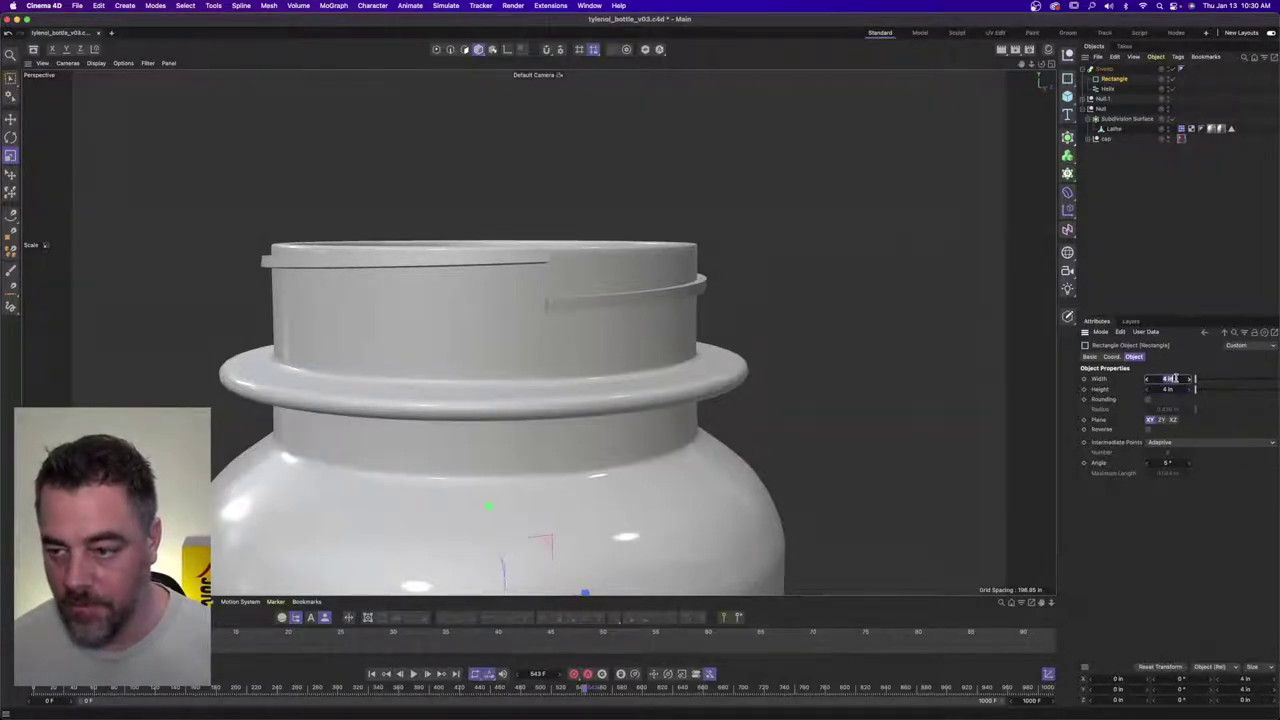
text(5)
key(Tab)
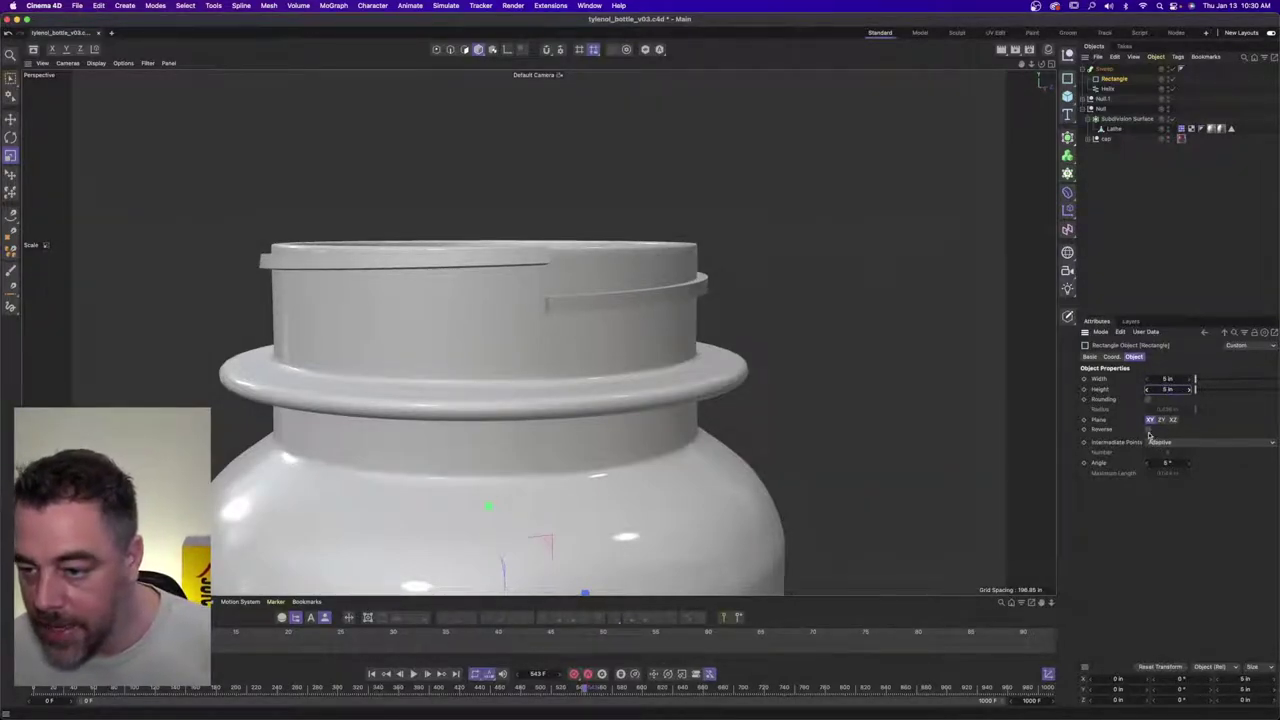
- Enable rounding on the Rectangle profile with a radius of about 1.97 in and check the thread's shape on the neck
click(1148, 400)
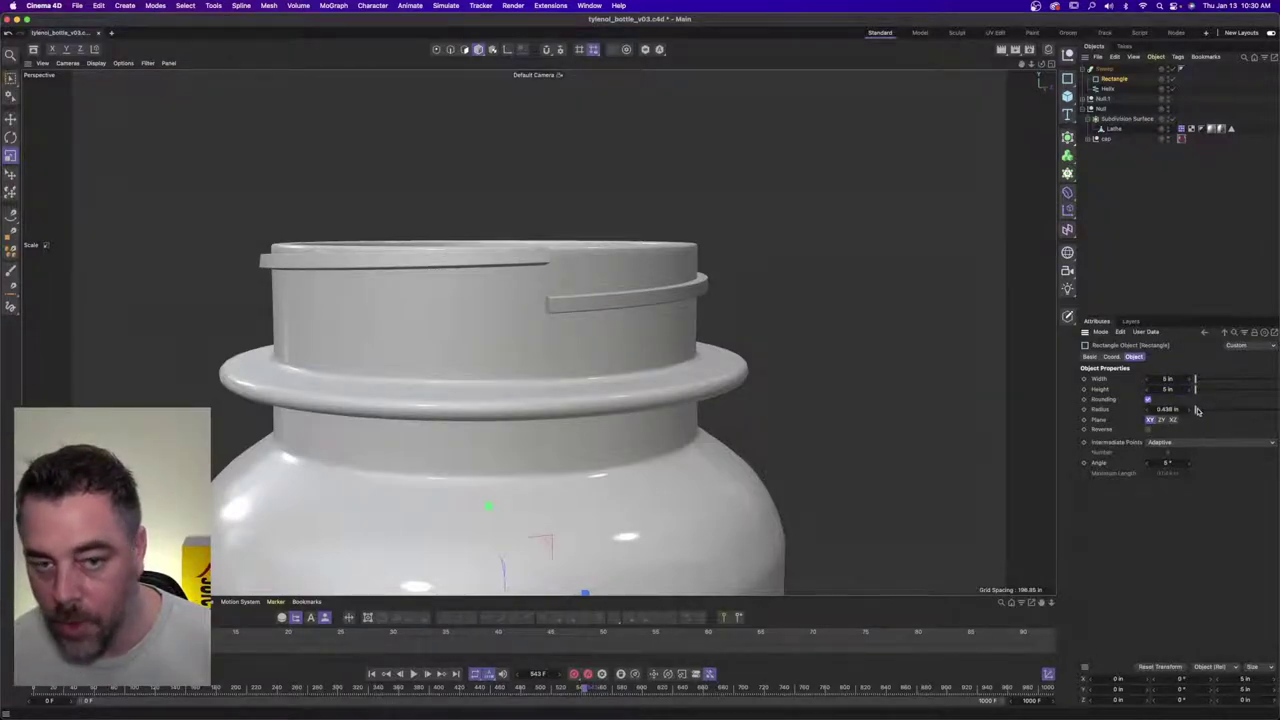
drag(1197, 410, 1199, 410)
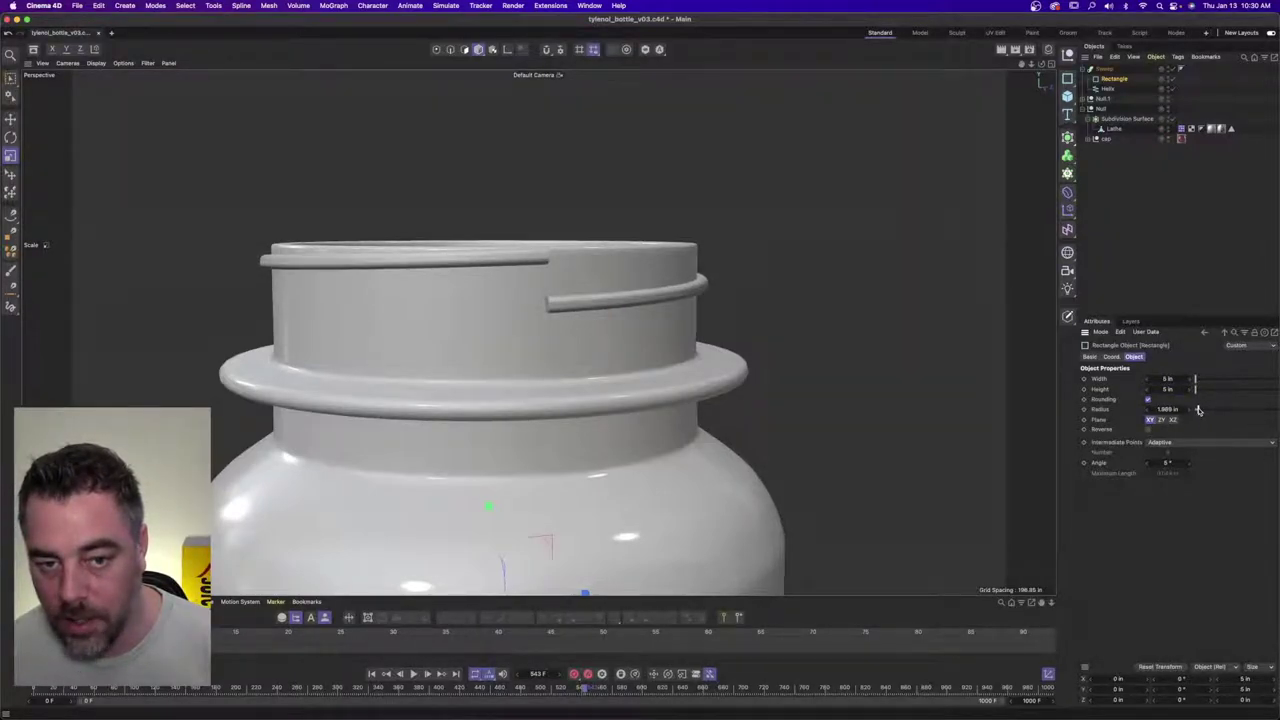
alt+drag(590, 240, 694, 298)
alt+right_drag(694, 298, 542, 319)
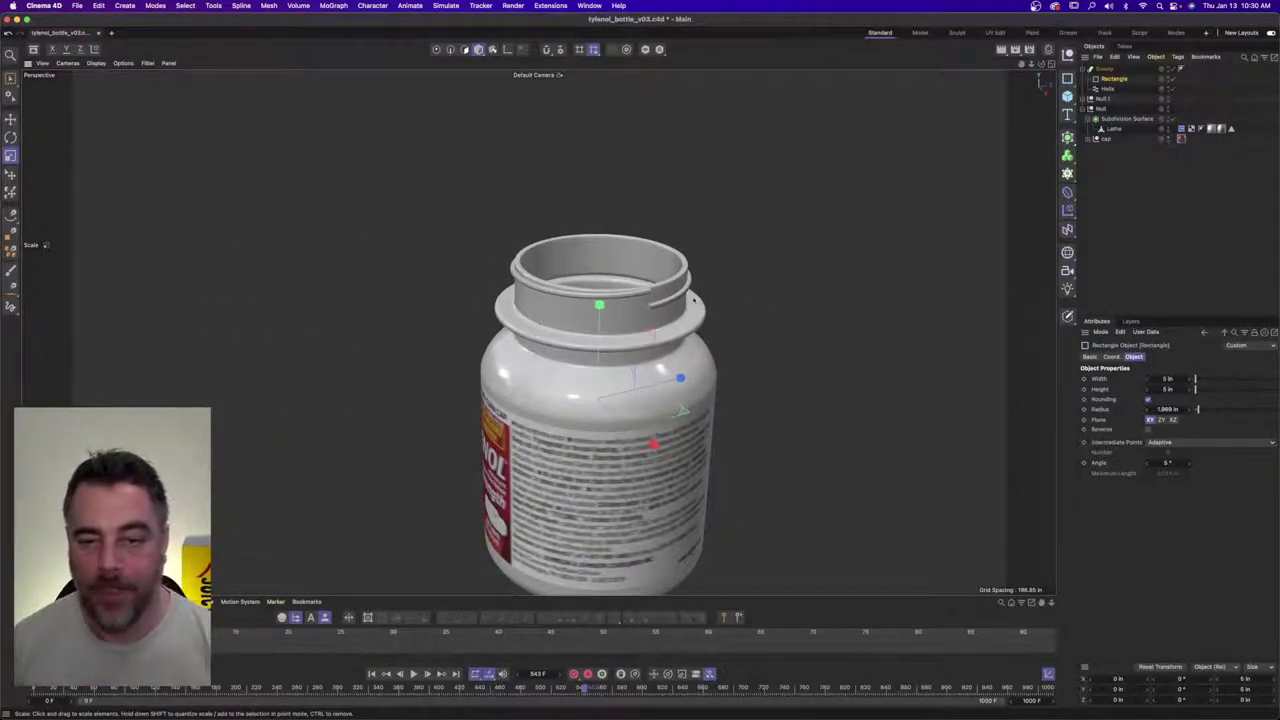
scroll(694, 298, up, 4)
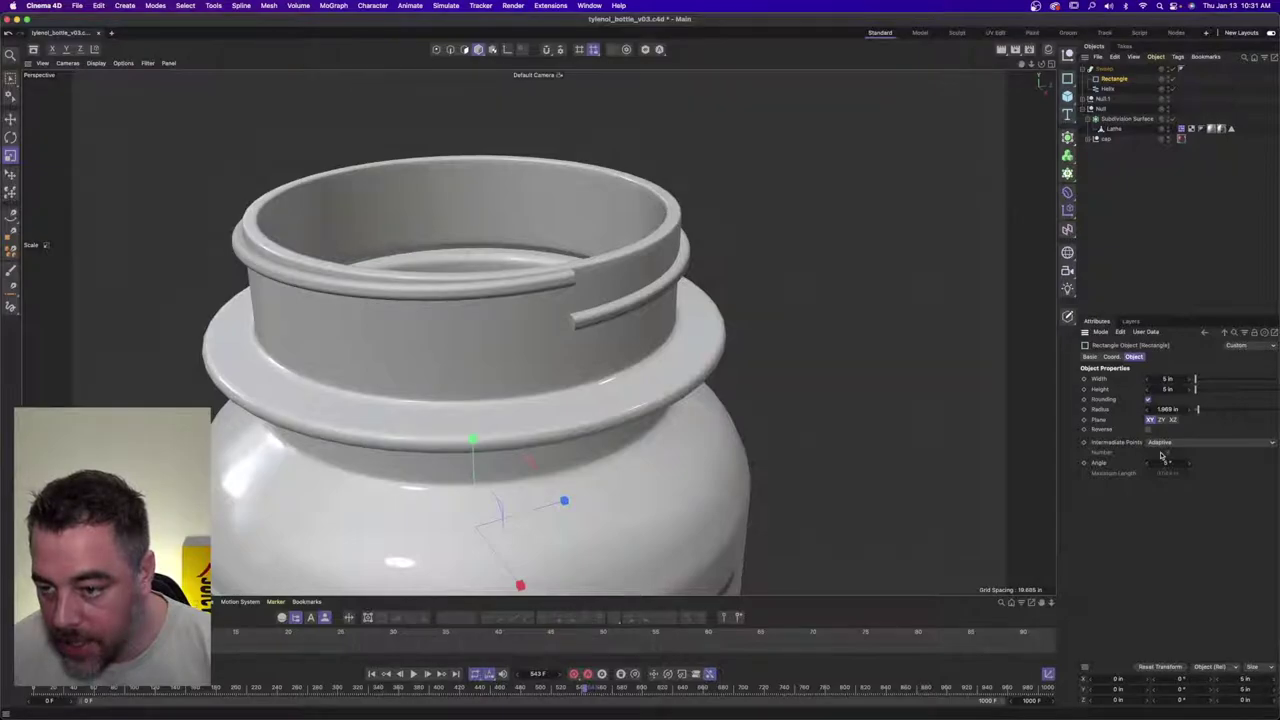
alt+drag(690, 262, 625, 275)
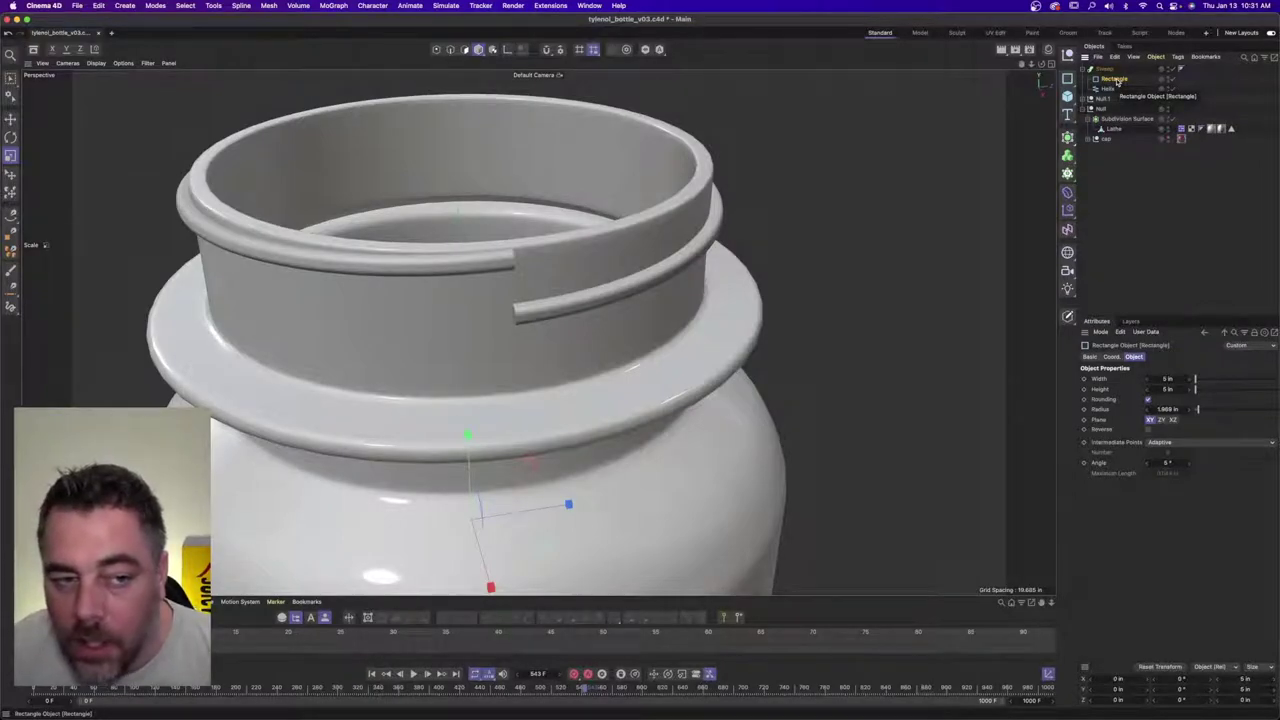
- Try converting the Sweep and its splines into an editable mesh to check its polygon density, and undo the conversion
click(1103, 69)
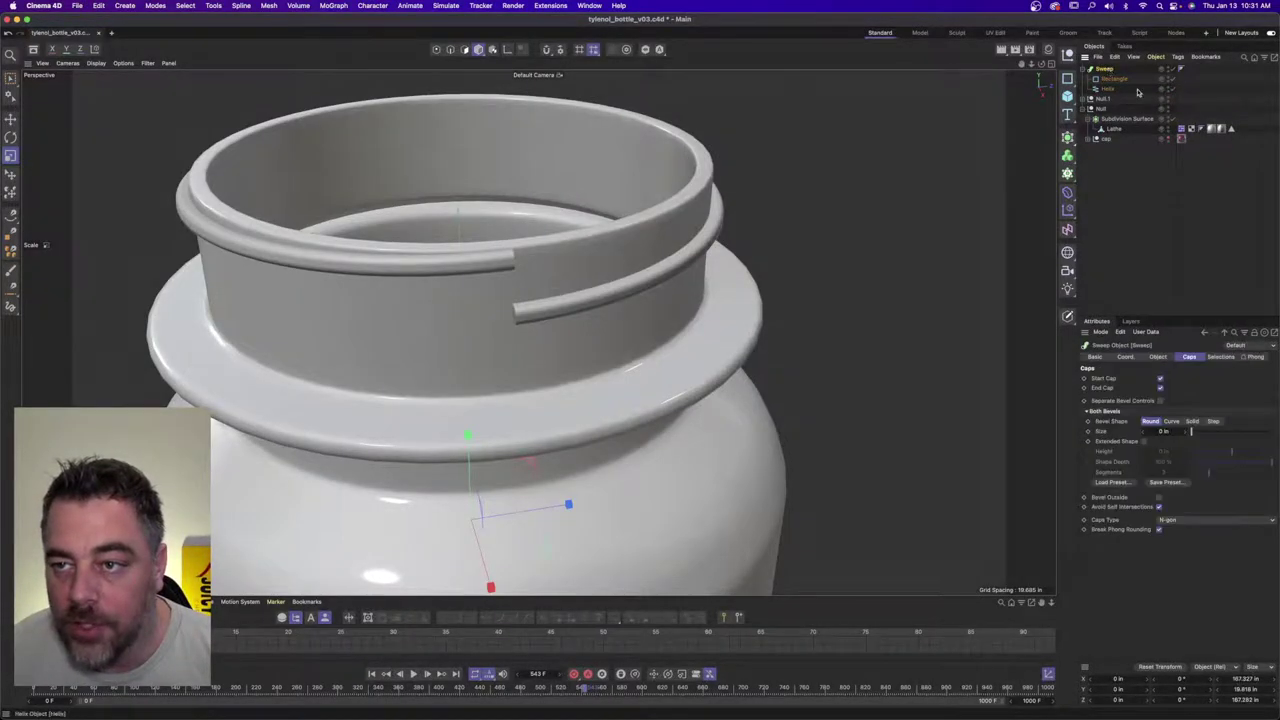
drag(1137, 91, 1103, 69)
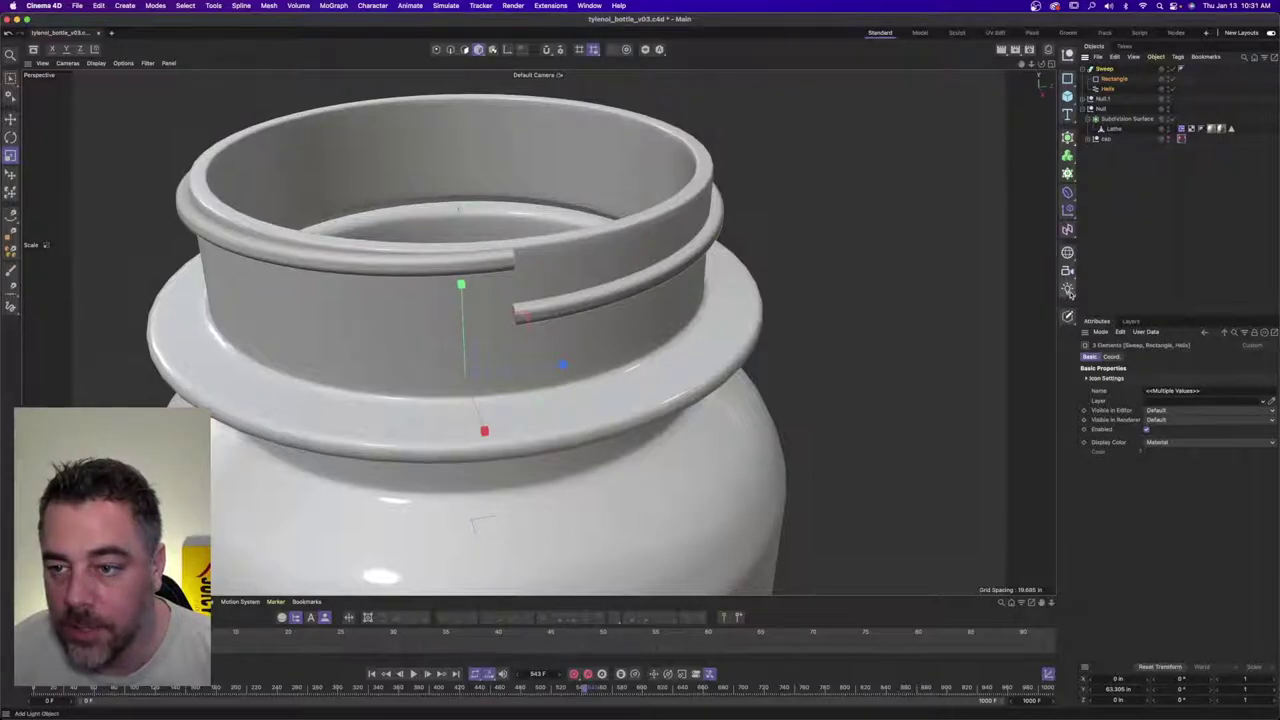
click(1069, 316)
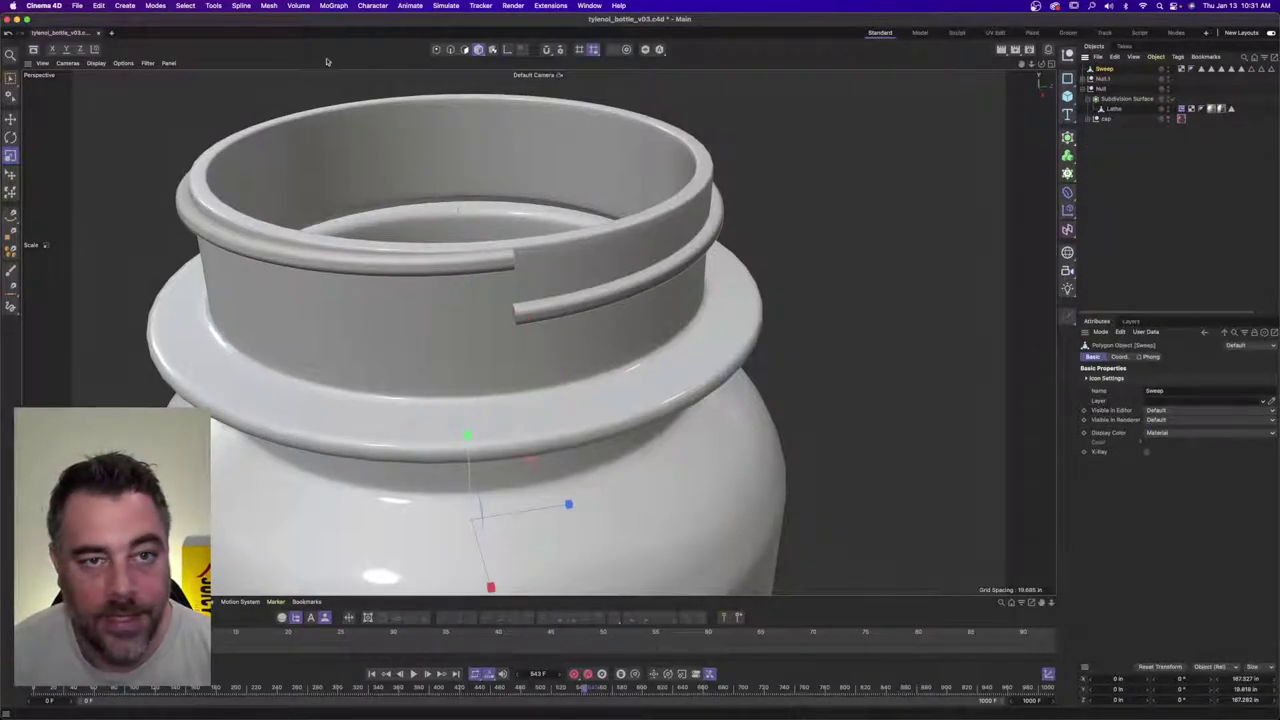
click(462, 49)
scroll(407, 288, up, 6)
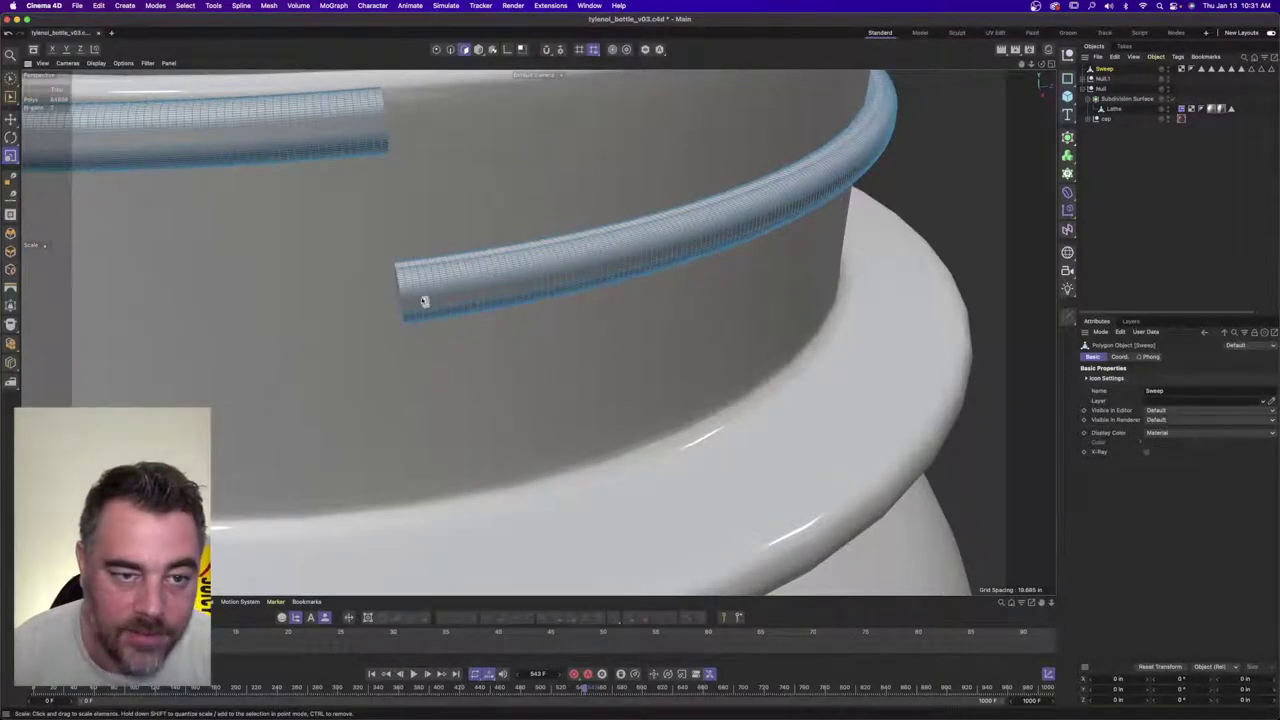
key(super+z)
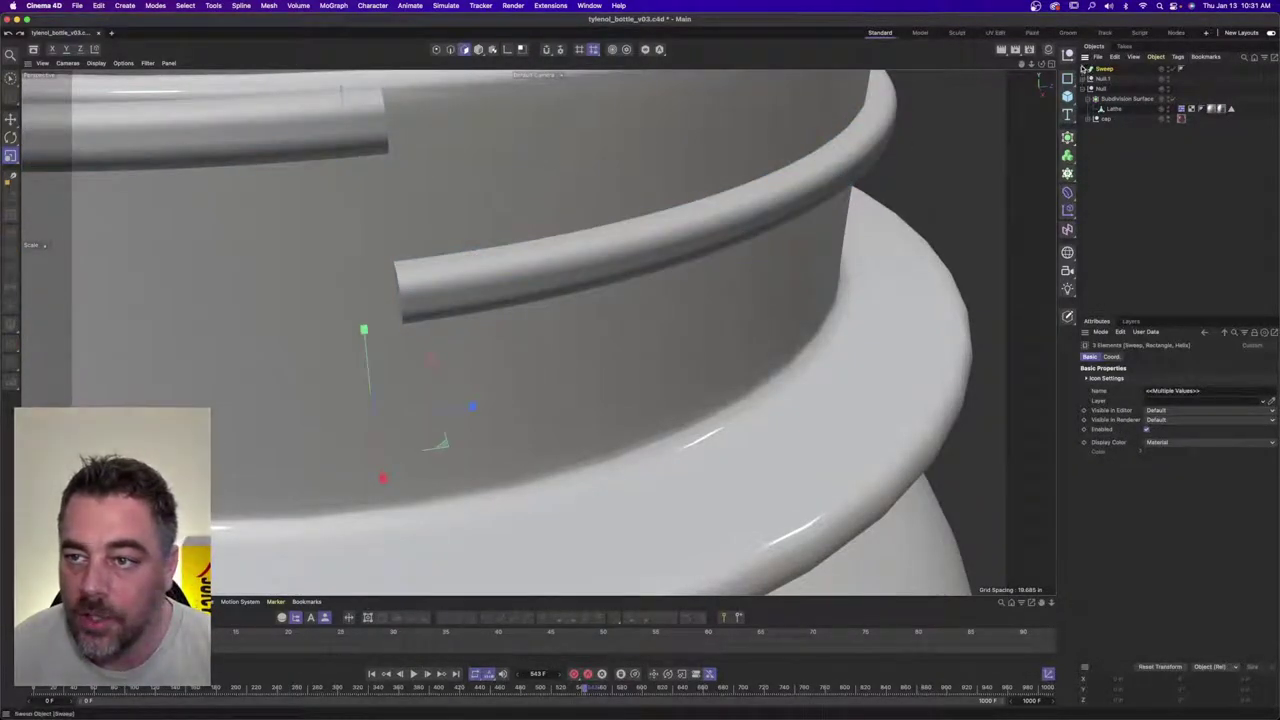
- Set the intermediate points of both the Rectangle and the Helix to None to lower the thread's polygon density
click(1083, 69)
click(1104, 69)
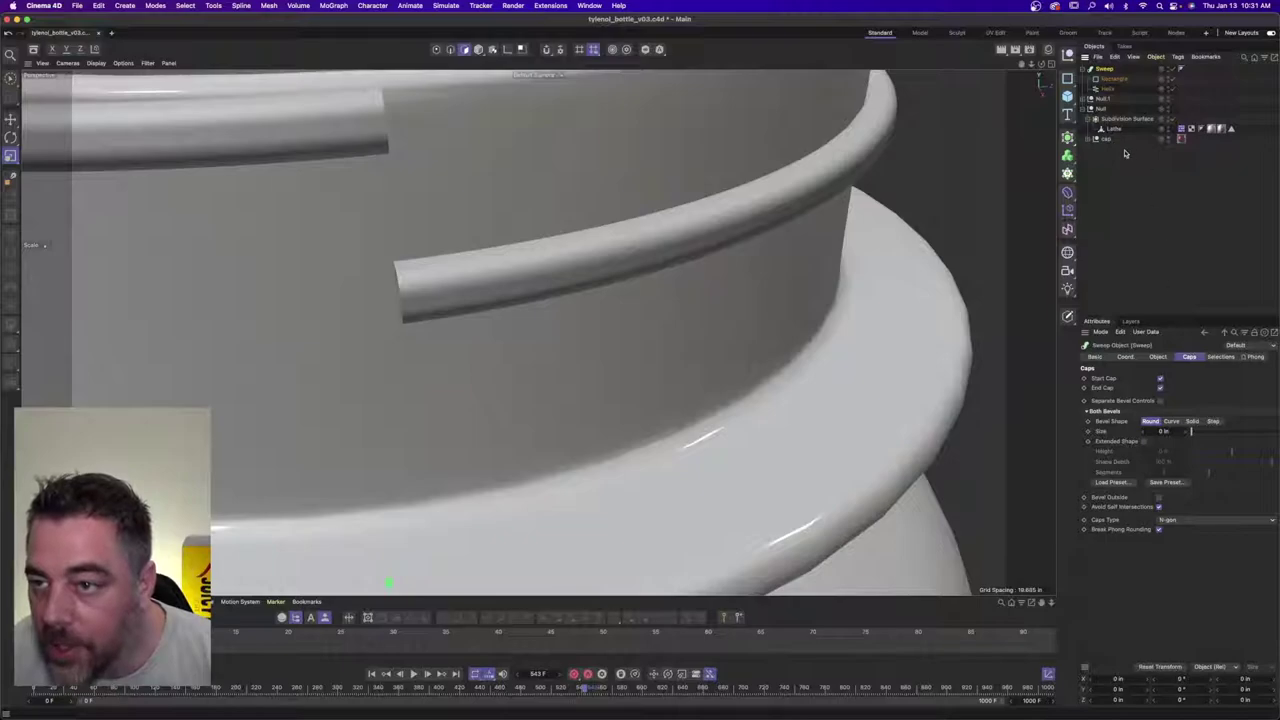
click(1113, 78)
click(1193, 442)
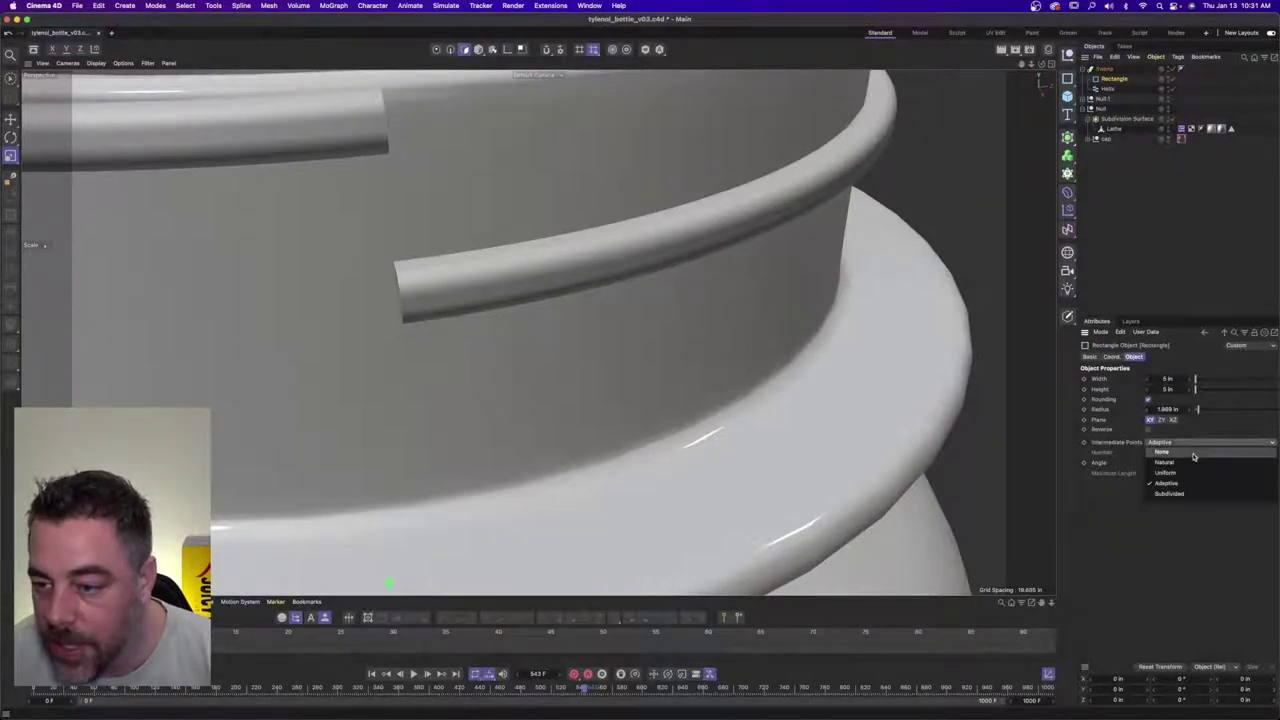
click(1193, 457)
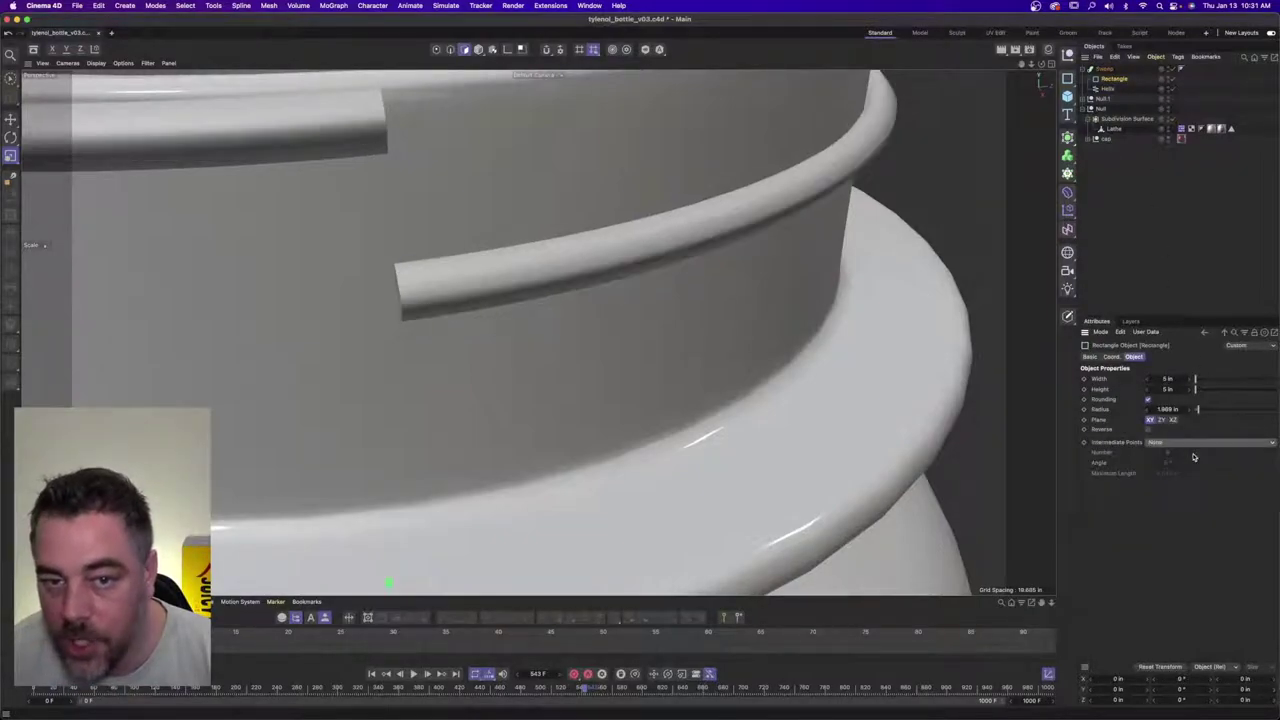
click(1107, 89)
click(1178, 487)
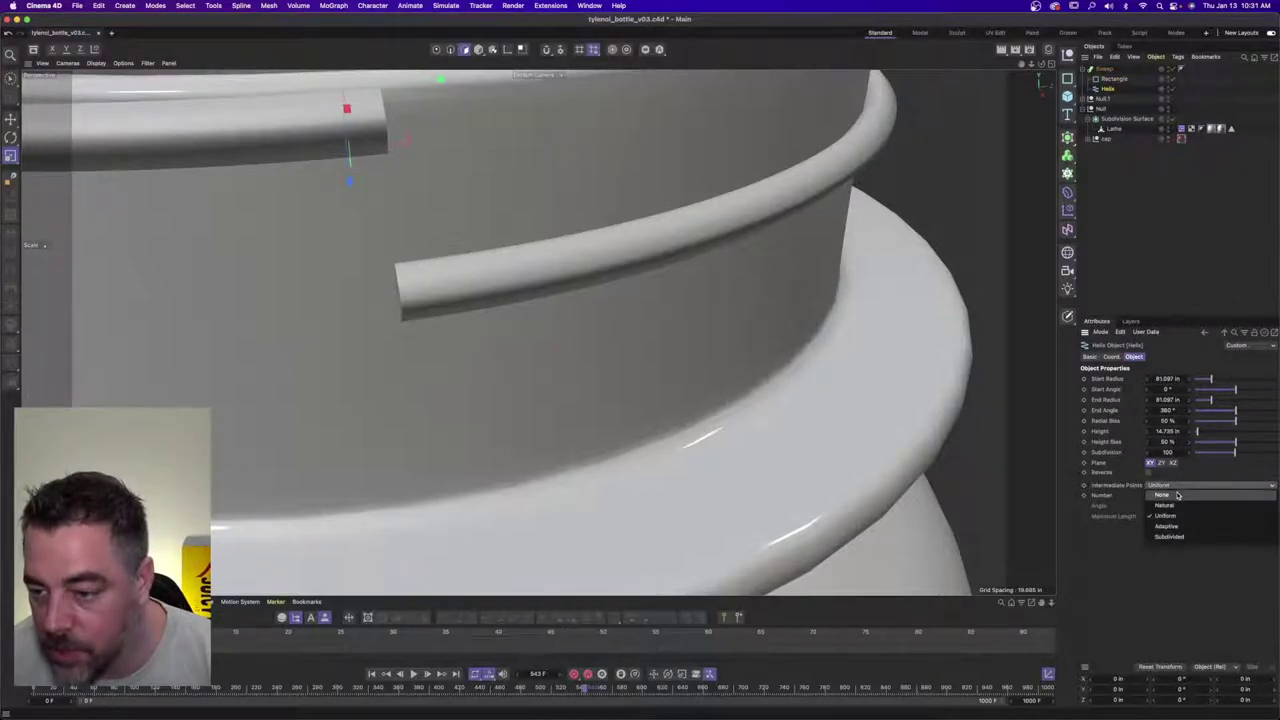
click(1177, 495)
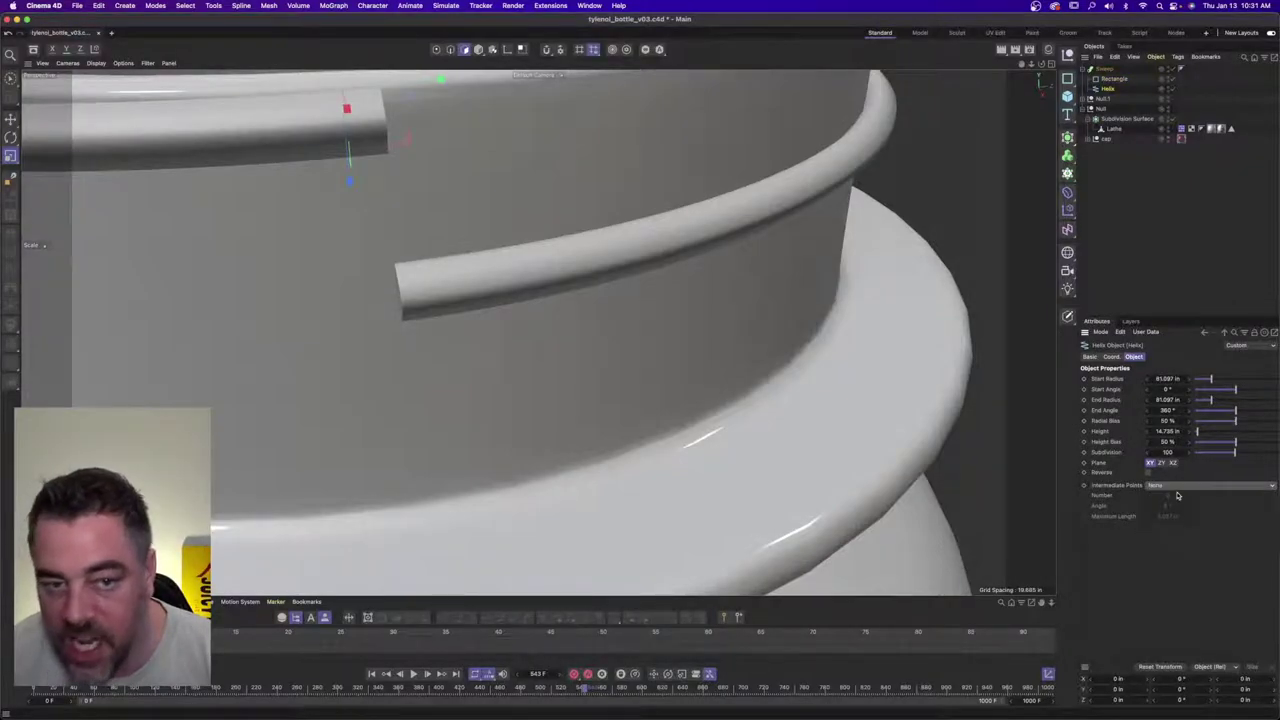
- Convert the Sweep with its splines into one editable mesh and nest it under a Subdivision Surface
shift+click(1104, 68)
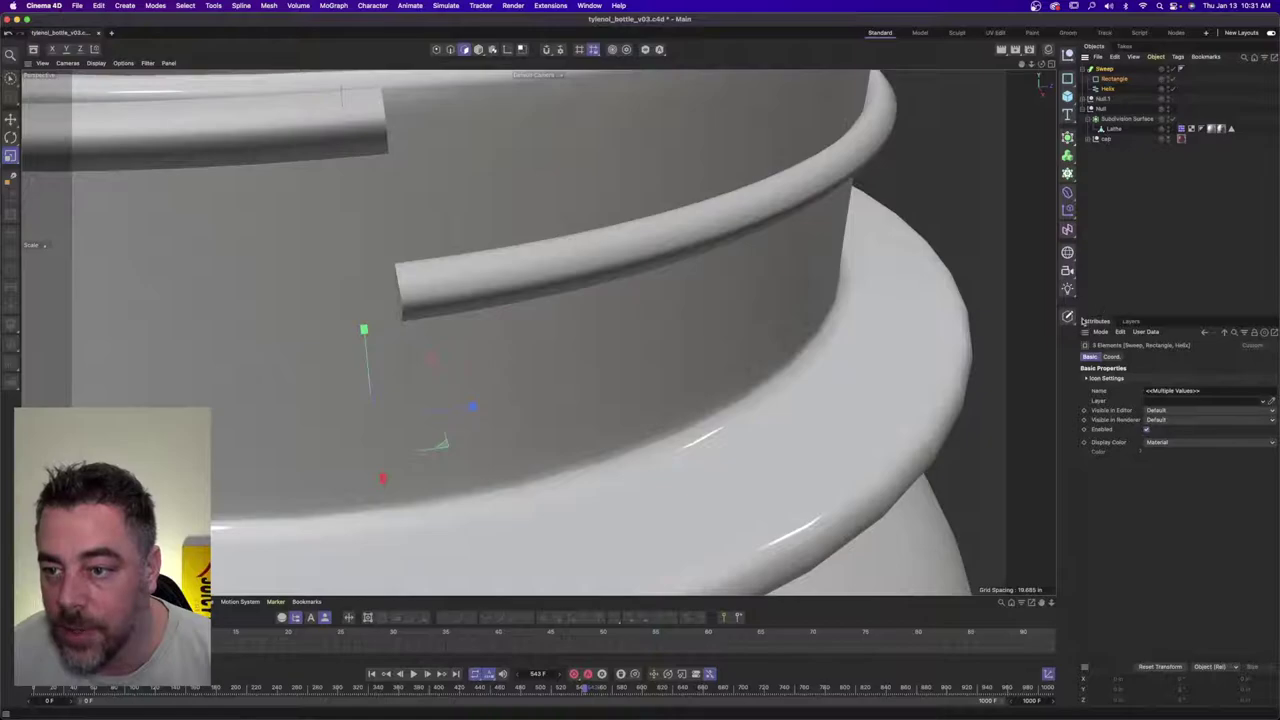
click(10, 77)
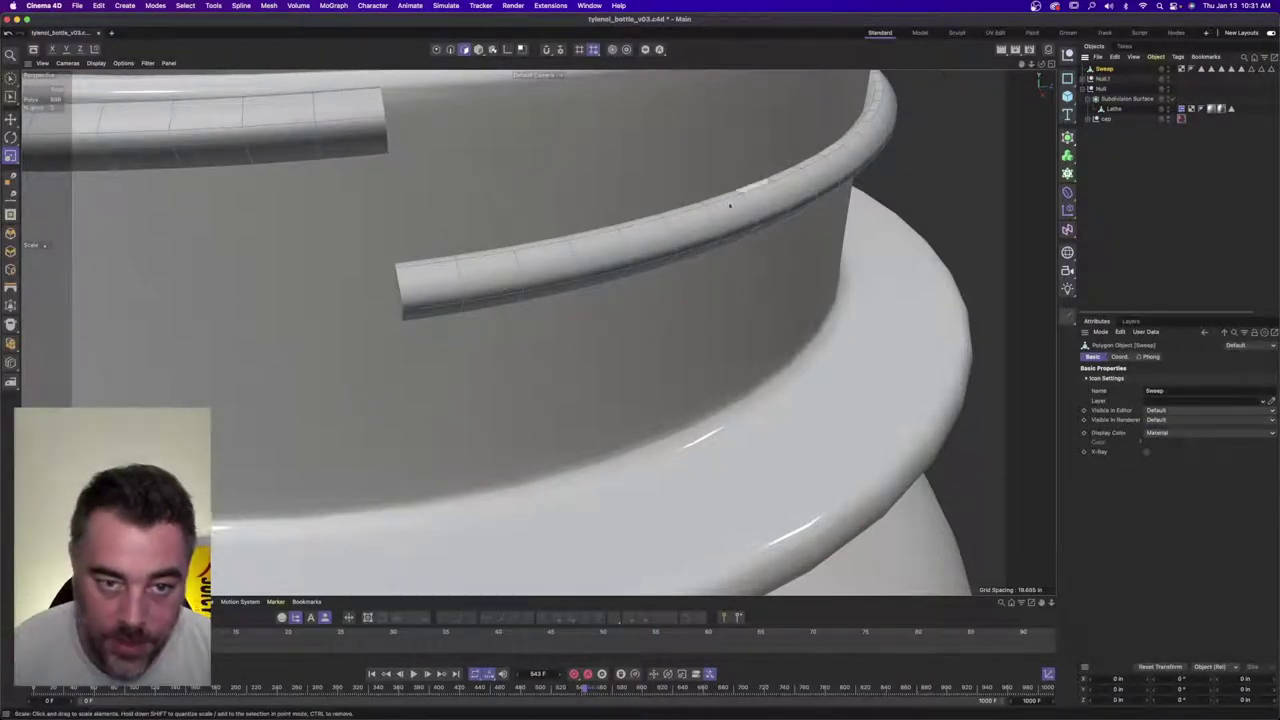
alt+drag(580, 254, 549, 259)
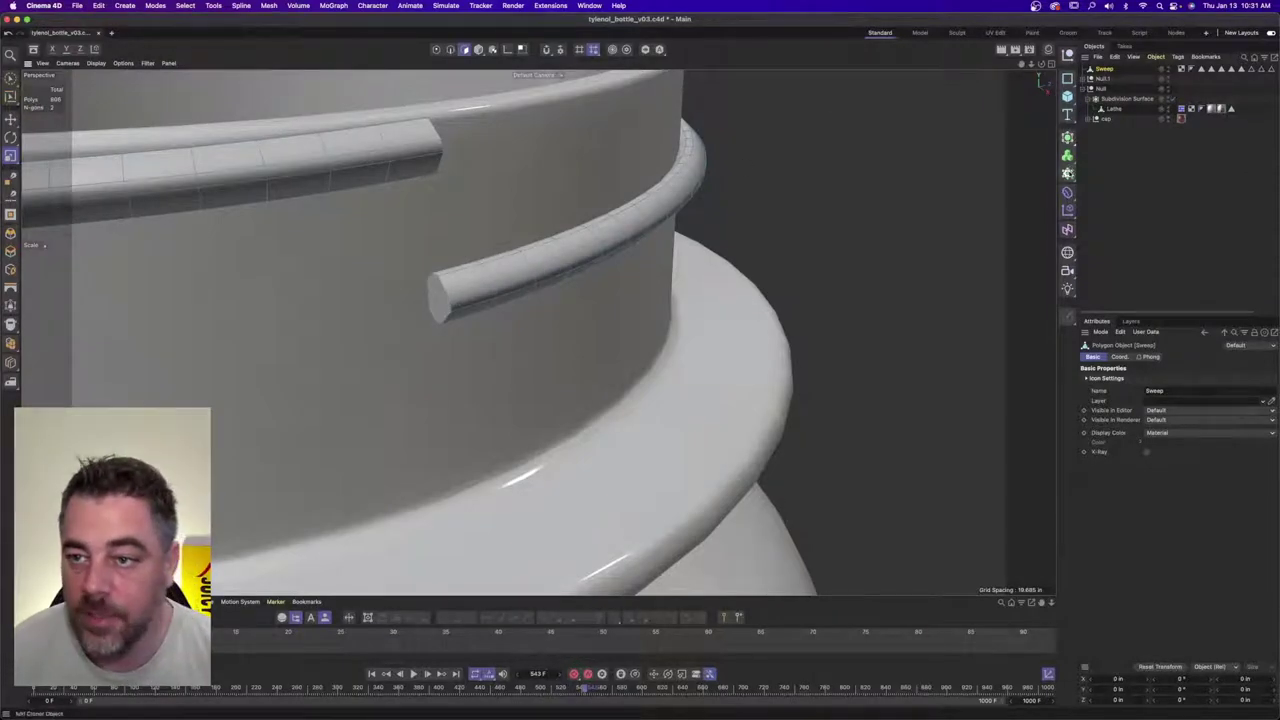
alt+click(1067, 140)
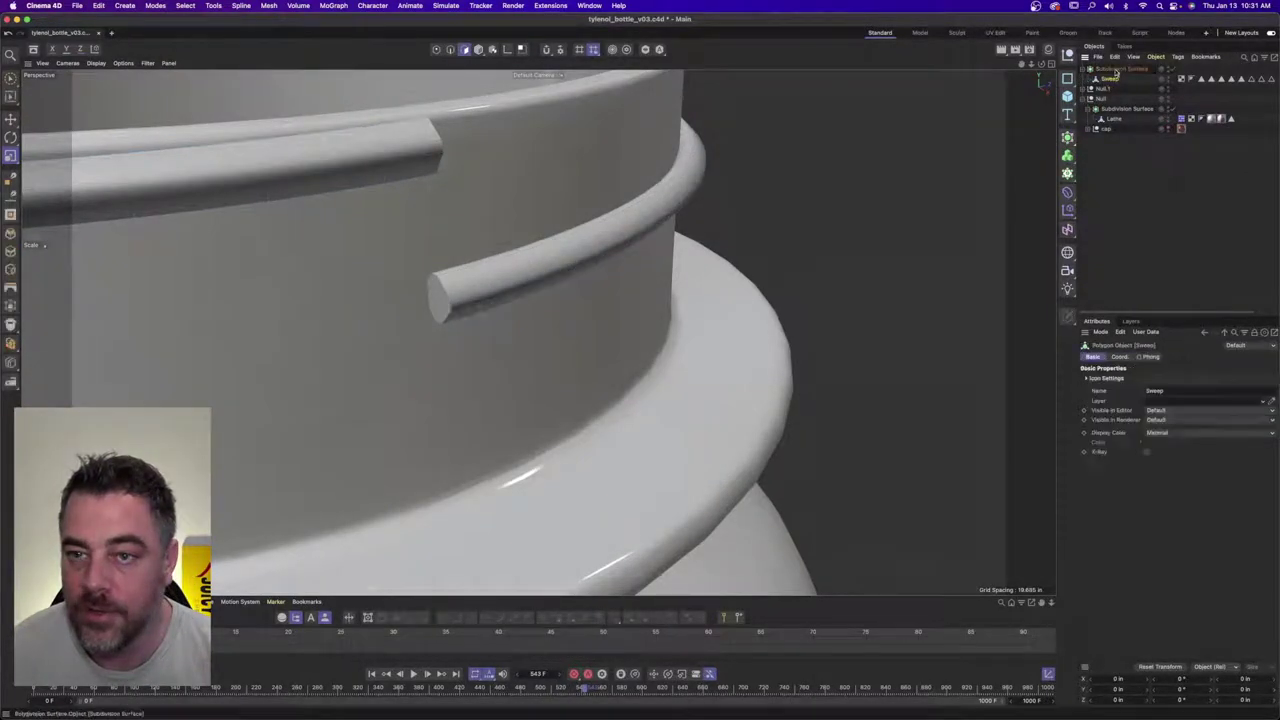
click(1116, 162)
- Examine the smoothed thread on the neck and the whole bottle from several angles
alt+drag(626, 217, 580, 217)
alt+right_drag(580, 217, 320, 215)
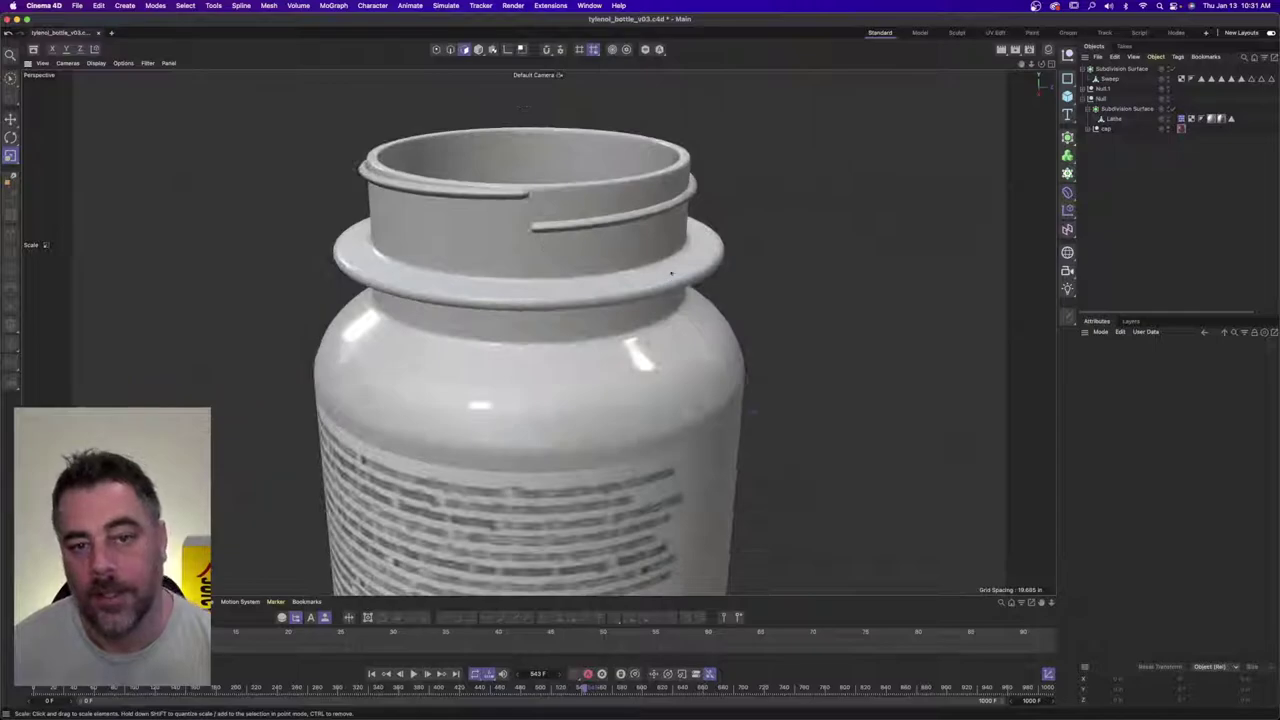
alt+right_drag(744, 238, 612, 240)
alt+drag(700, 240, 643, 222)
alt+right_drag(726, 222, 645, 224)
alt+drag(645, 224, 604, 249)
alt+right_drag(484, 255, 534, 263)
alt+middle_drag(534, 263, 593, 251)
alt+drag(560, 263, 572, 286)
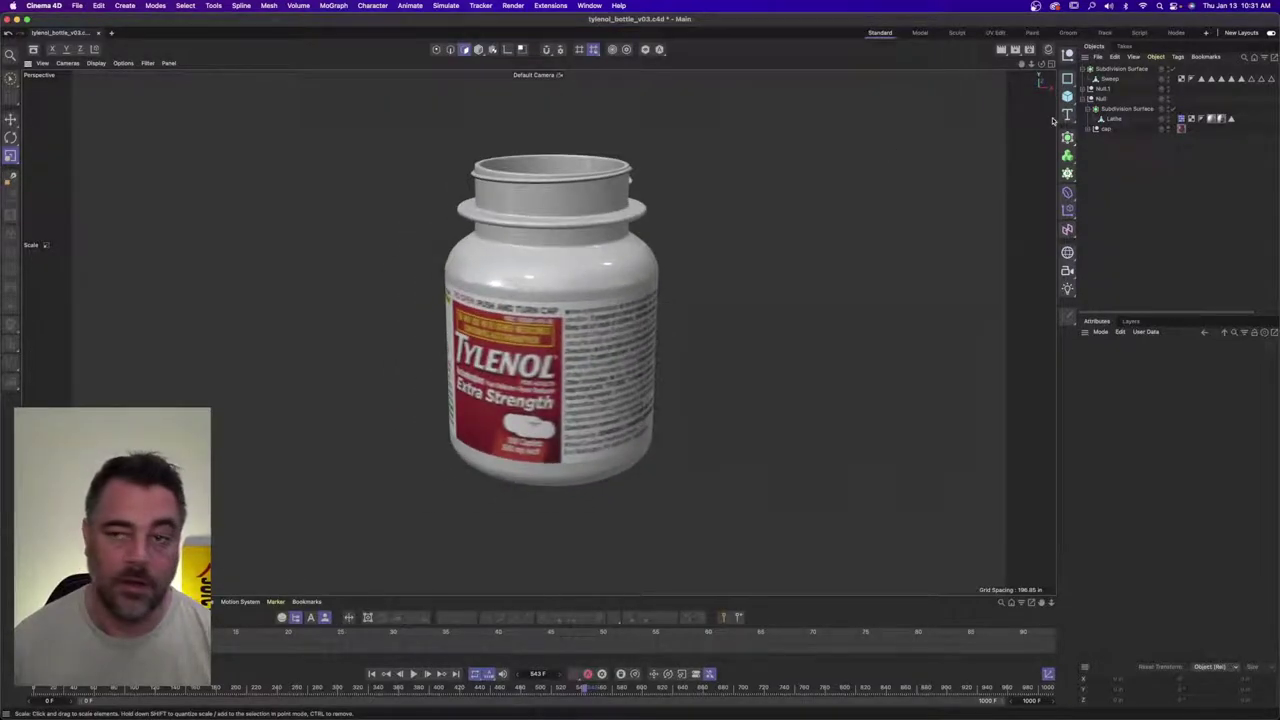
- Make the red cap above the bottle visible again in the viewport
click(1168, 128)
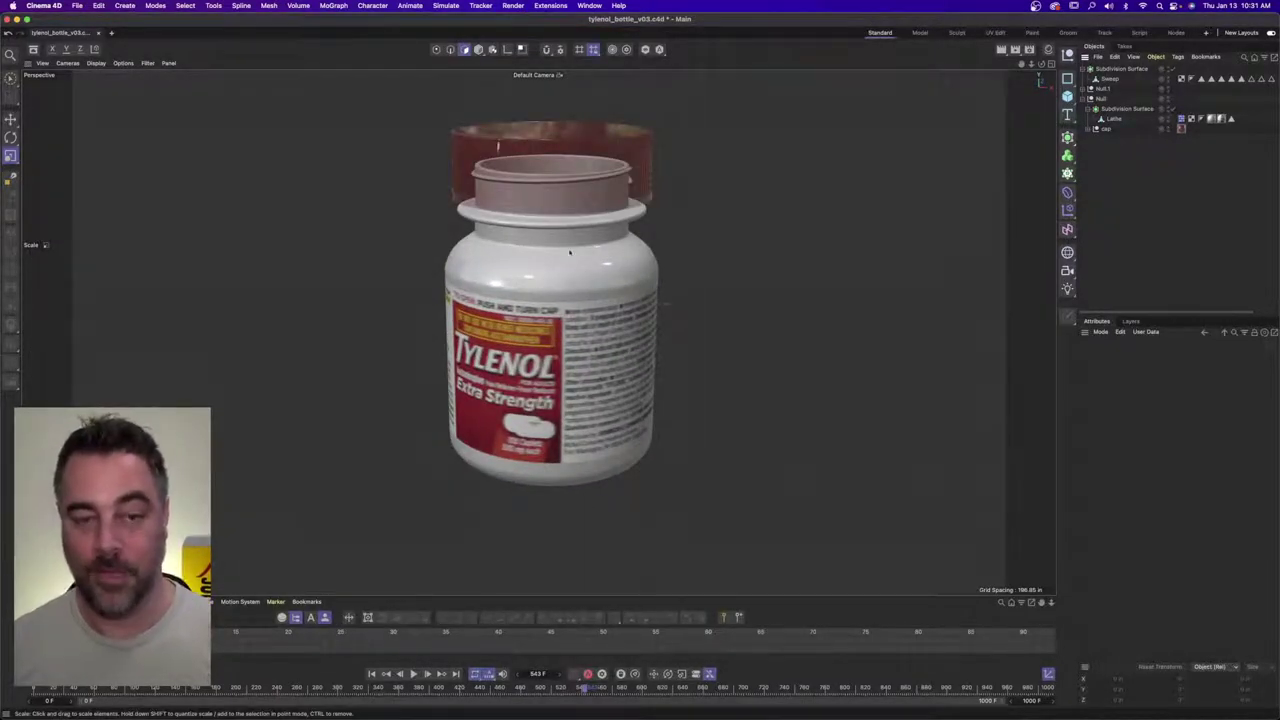
alt+right_drag(569, 252, 529, 376)
alt+middle_drag(529, 376, 539, 396)
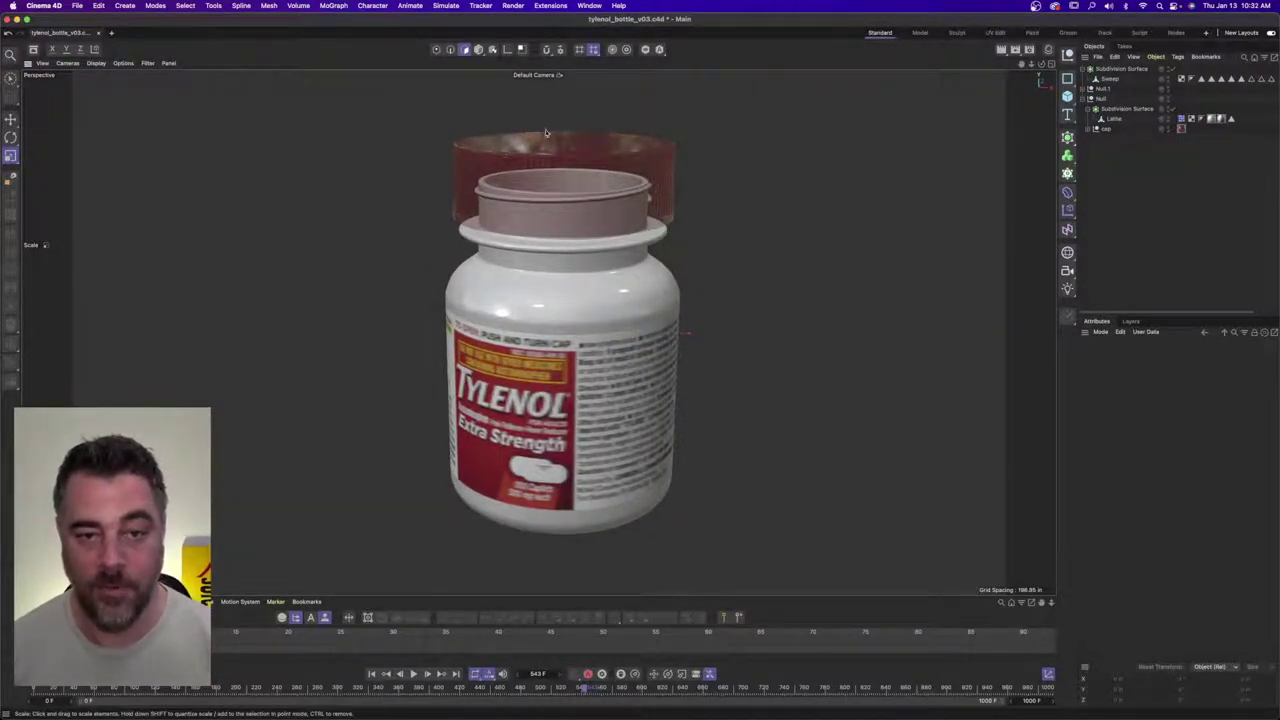
alt+drag(546, 132, 558, 205)
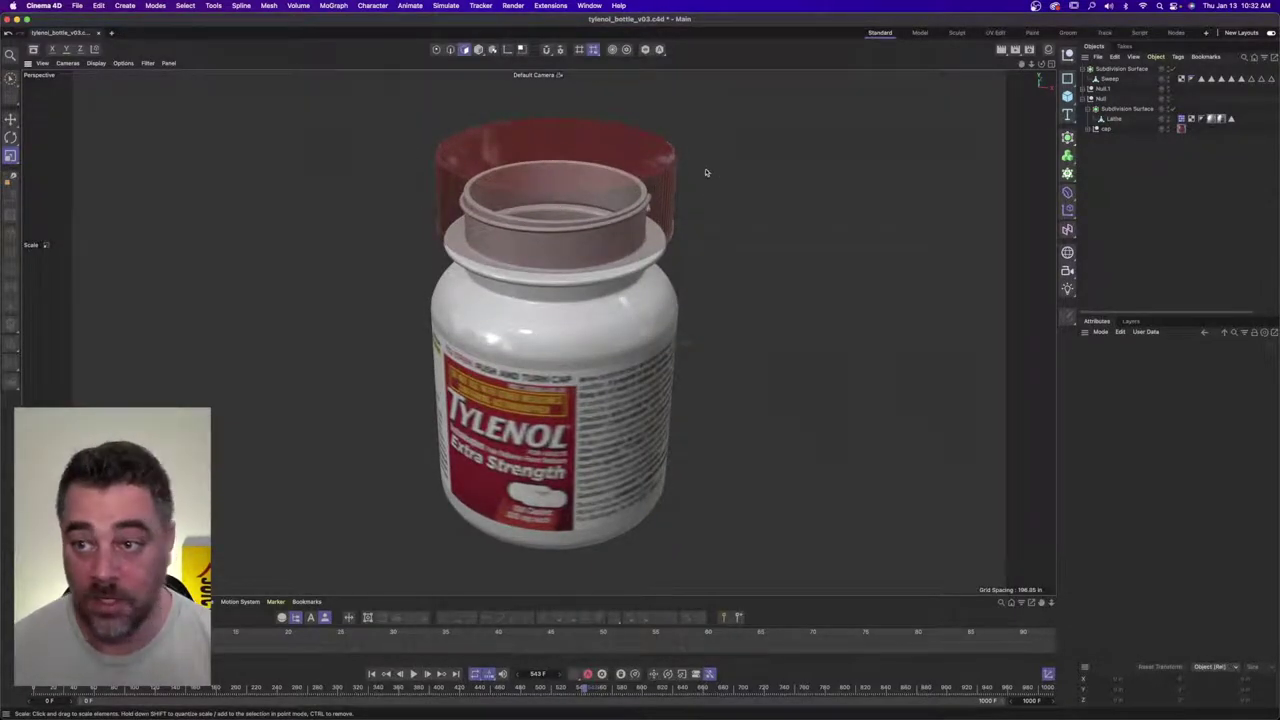
- Collapse the hierarchies of the Null and the thread's Subdivision Surface in the object list
click(1090, 98)
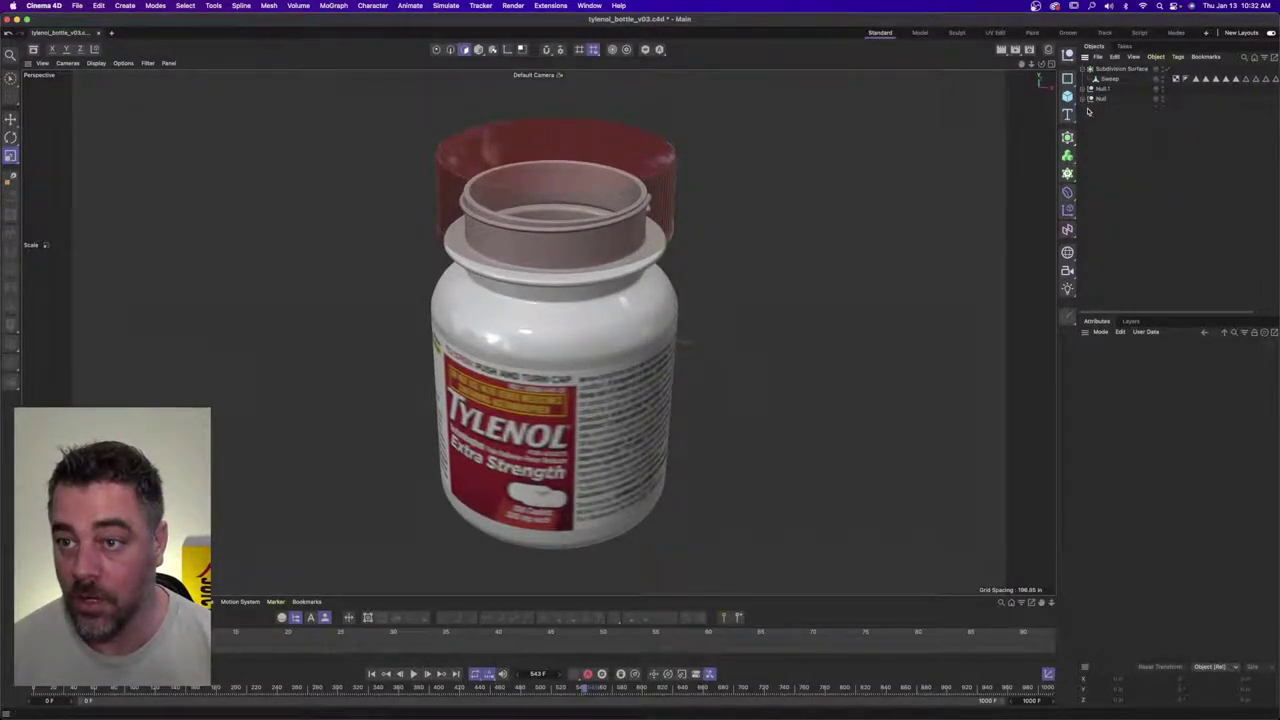
click(1083, 69)
alt+right_drag(528, 311, 598, 300)
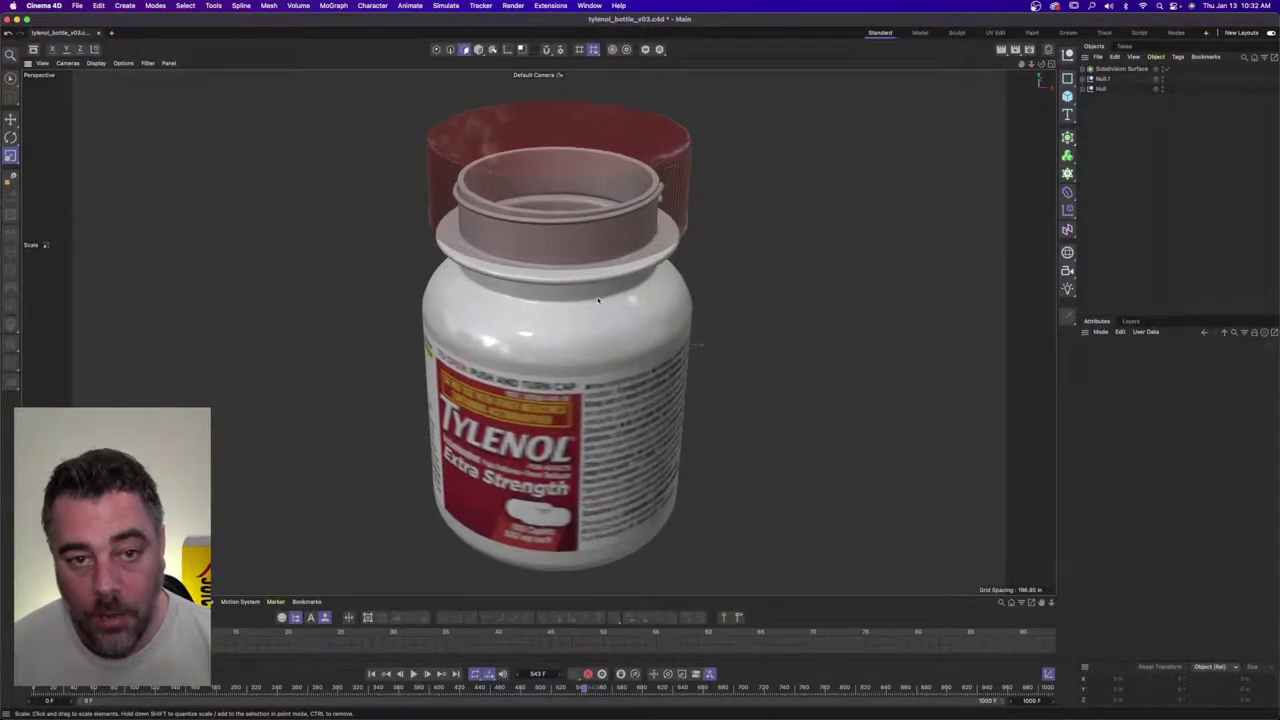
alt+drag(498, 316, 535, 305)
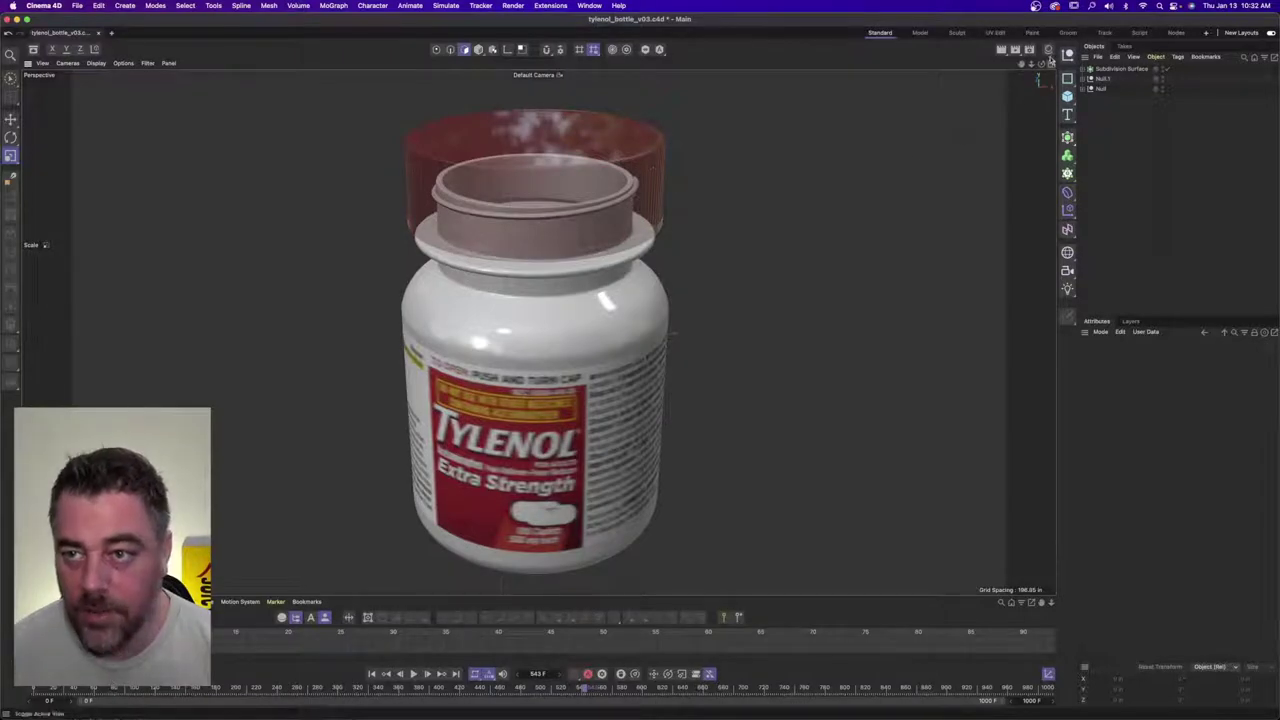
- Set the texture preview size of the bottle's label material to No Scaling and hide the material list again
click(1049, 52)
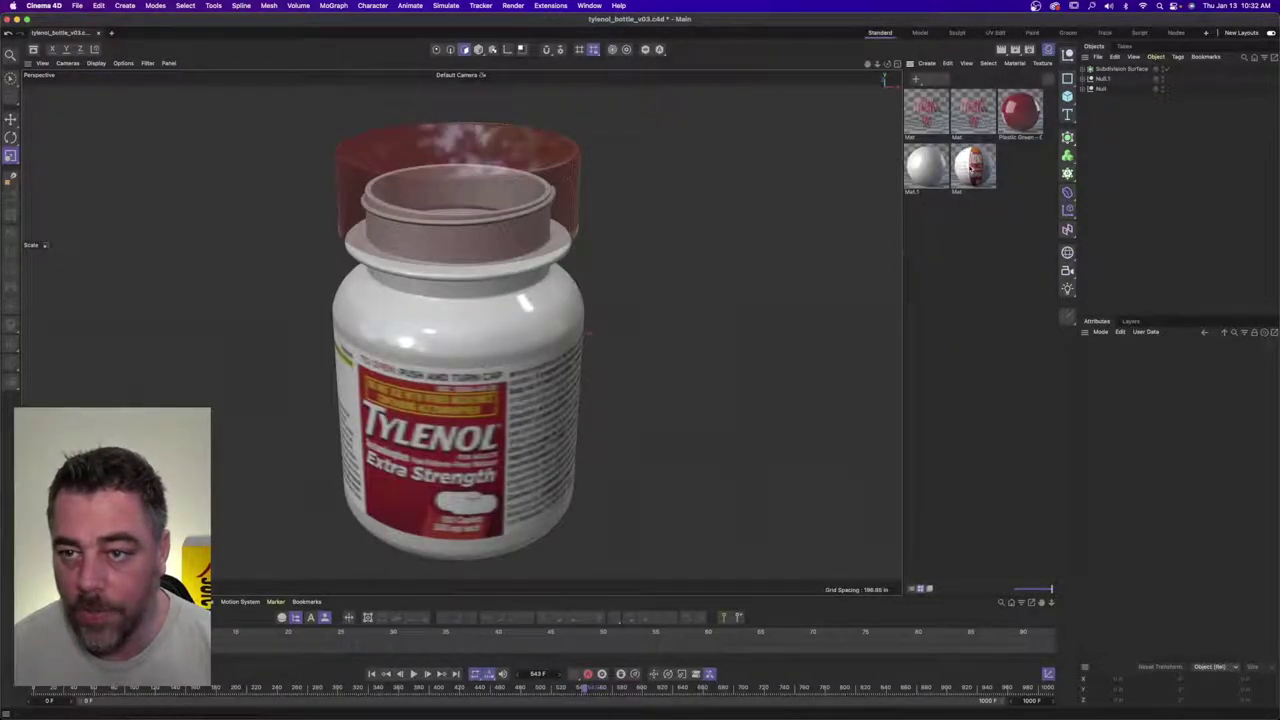
click(973, 165)
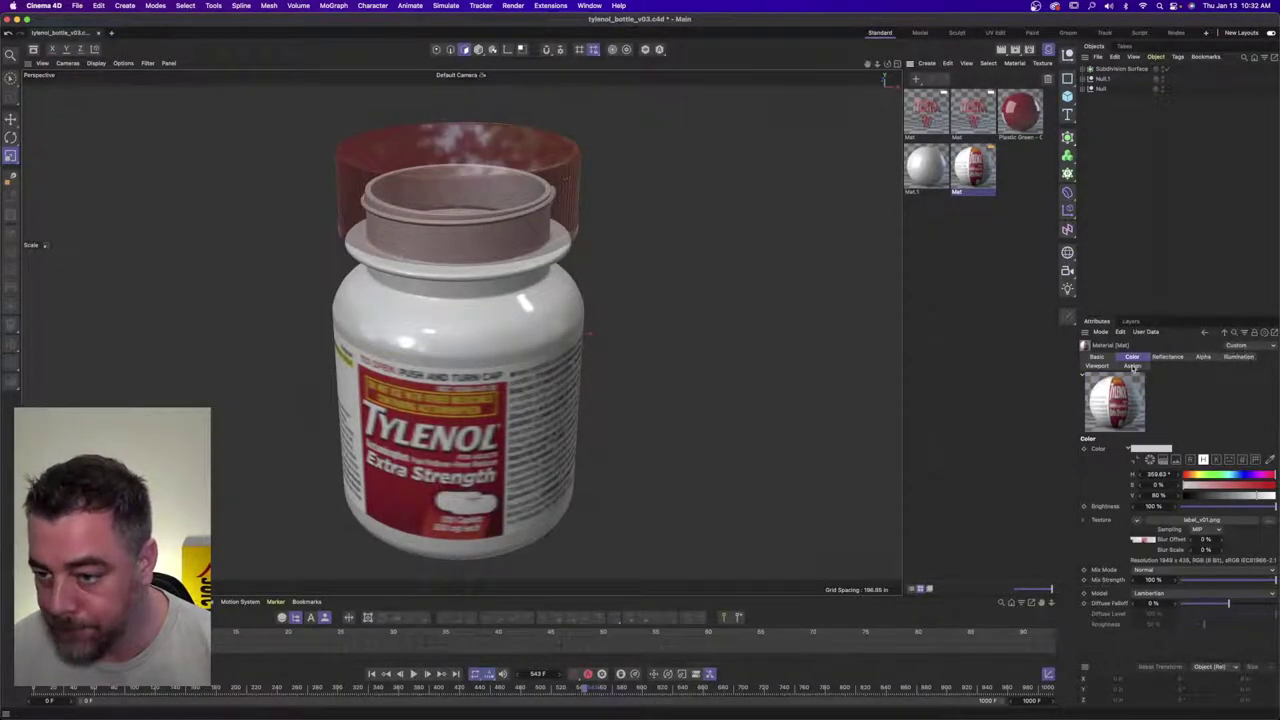
click(1098, 366)
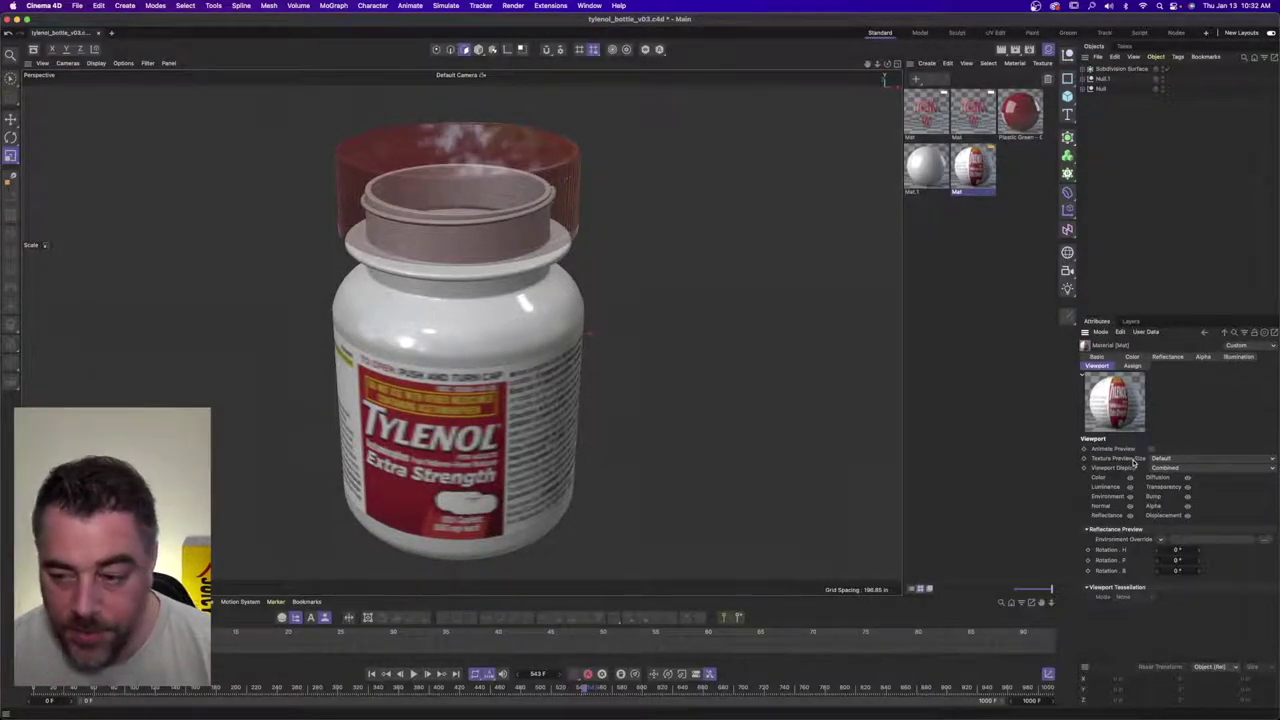
click(1179, 460)
click(1185, 478)
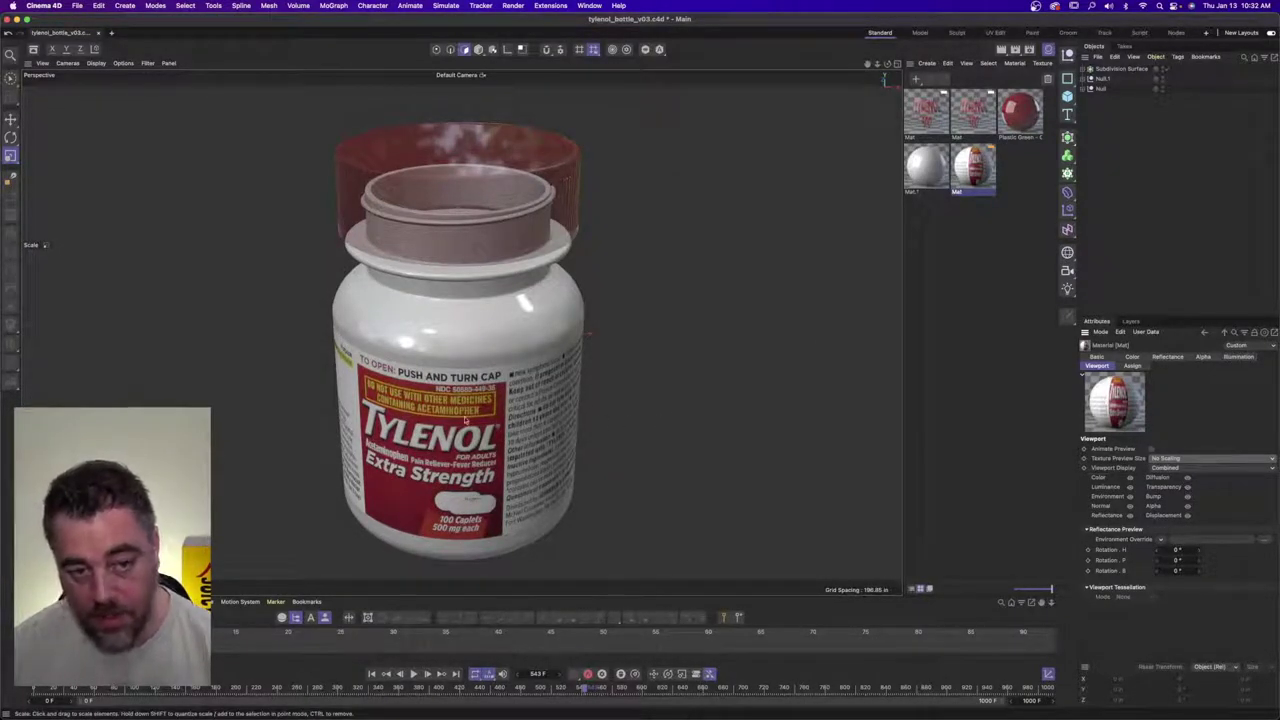
alt+drag(481, 454, 350, 405)
alt+right_drag(539, 424, 485, 439)
alt+middle_drag(449, 416, 449, 382)
alt+right_drag(493, 383, 519, 378)
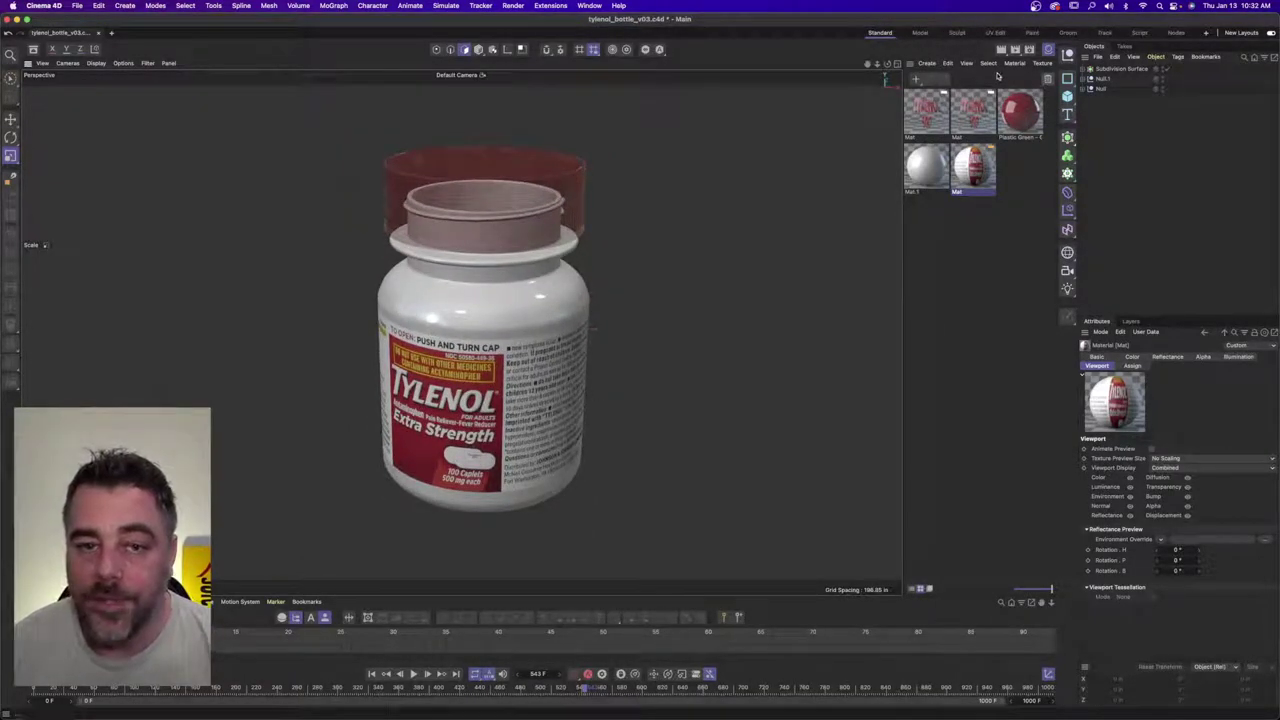
alt+drag(897, 112, 666, 288)
click(1048, 49)
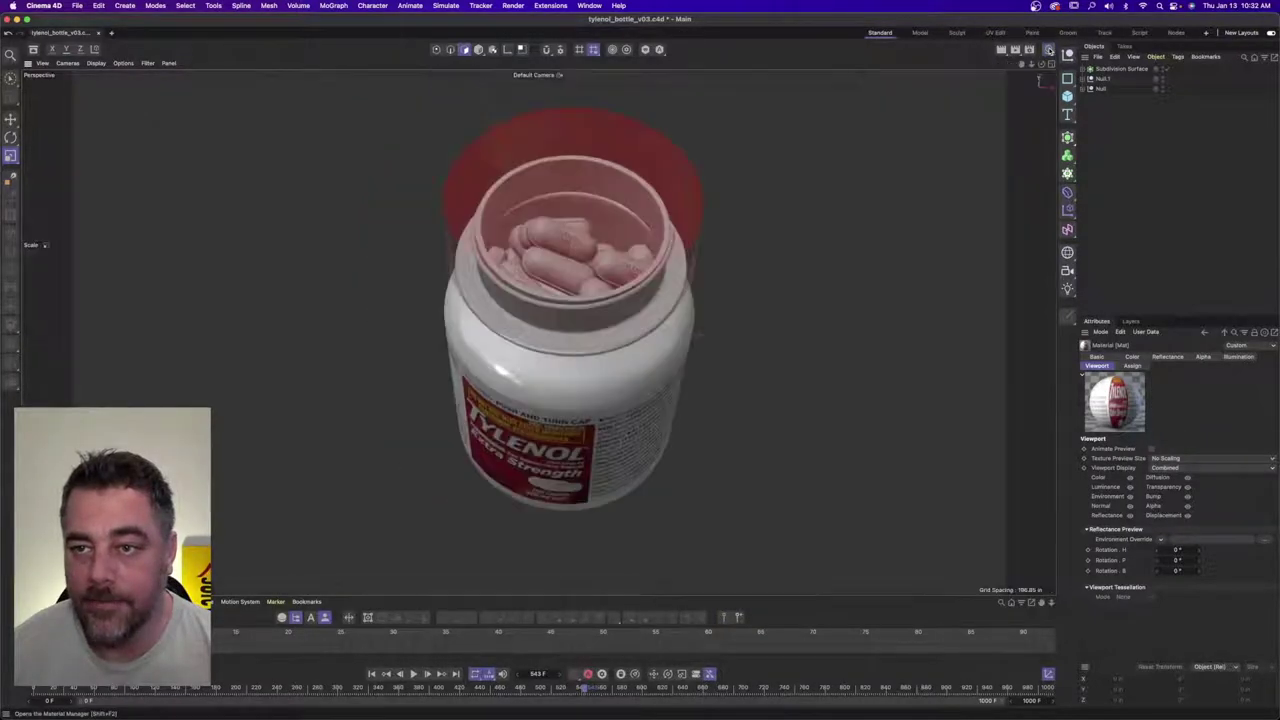
- Group the Subdivision Surface and both nulls under a single null named pill_bottle
click(1121, 69)
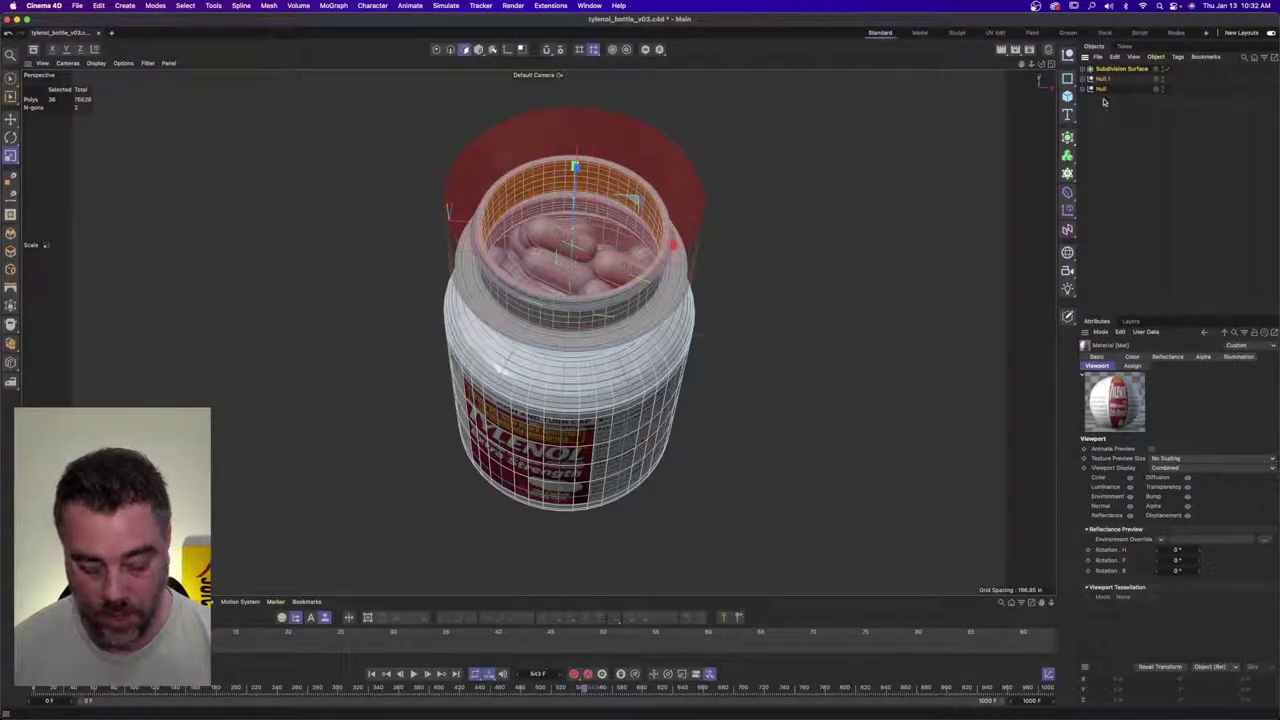
key(super+z)
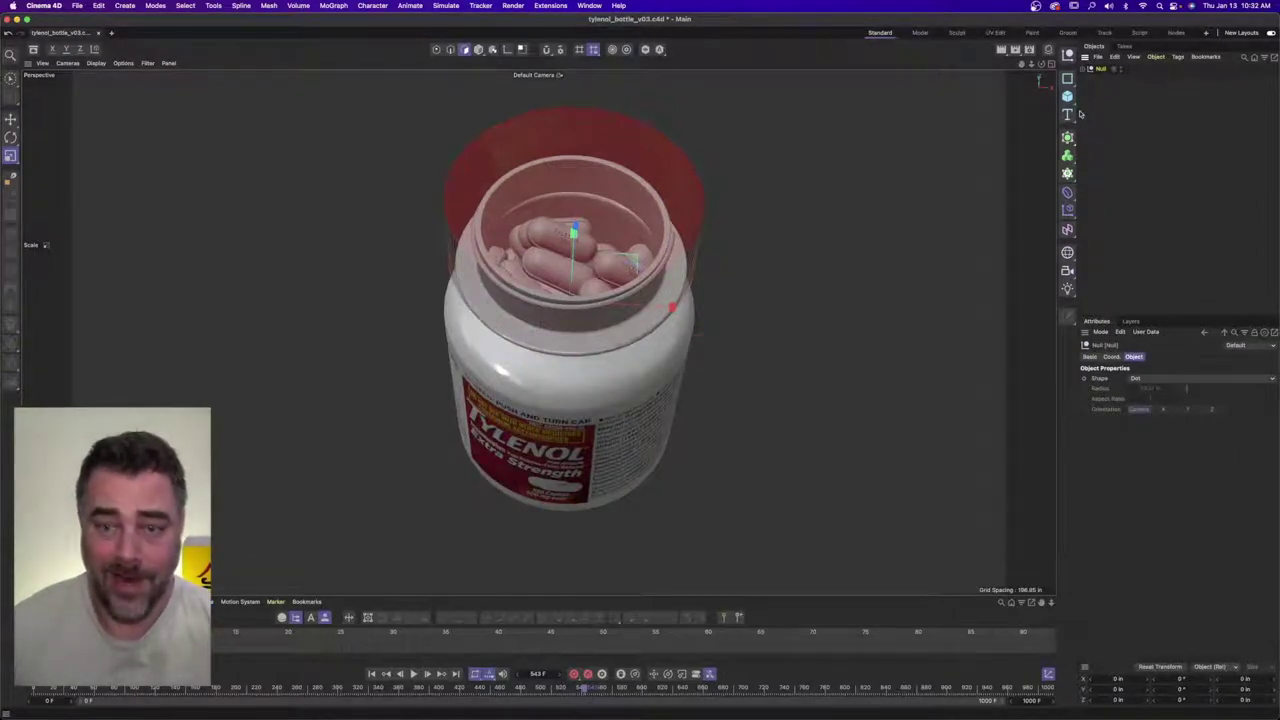
double_click(1100, 69)
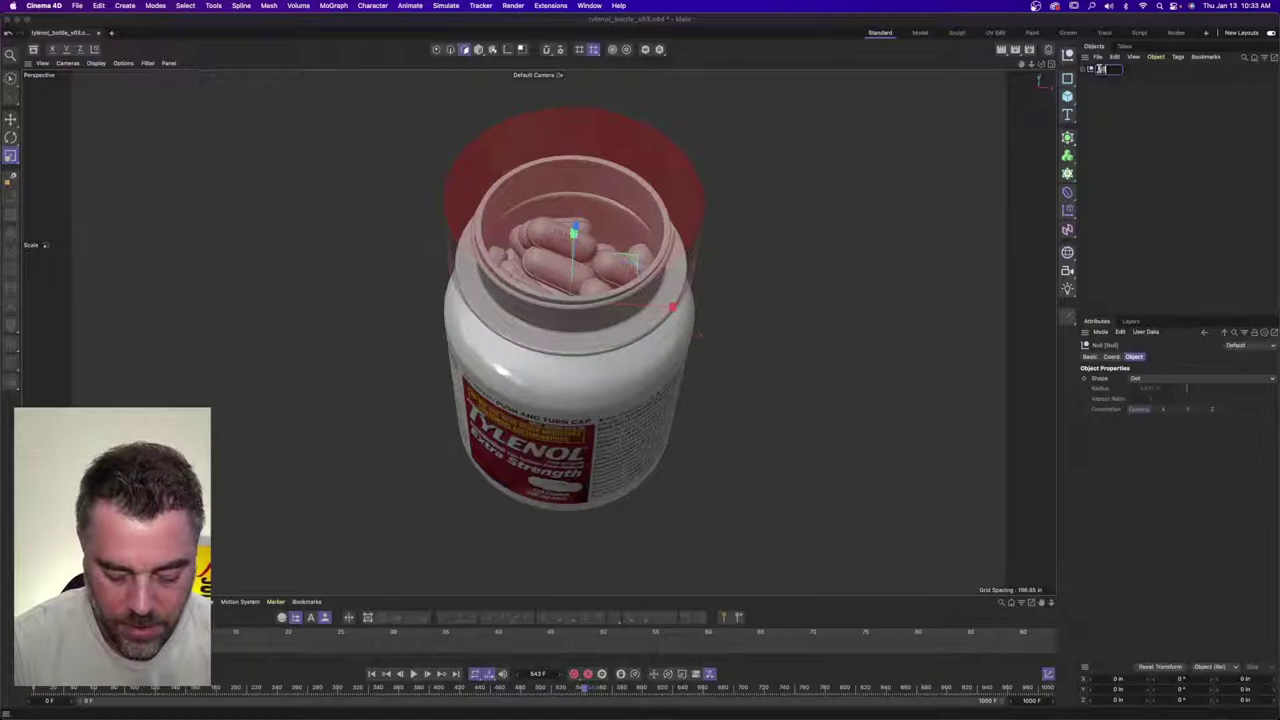
text(pill_bottle)
key(Return)
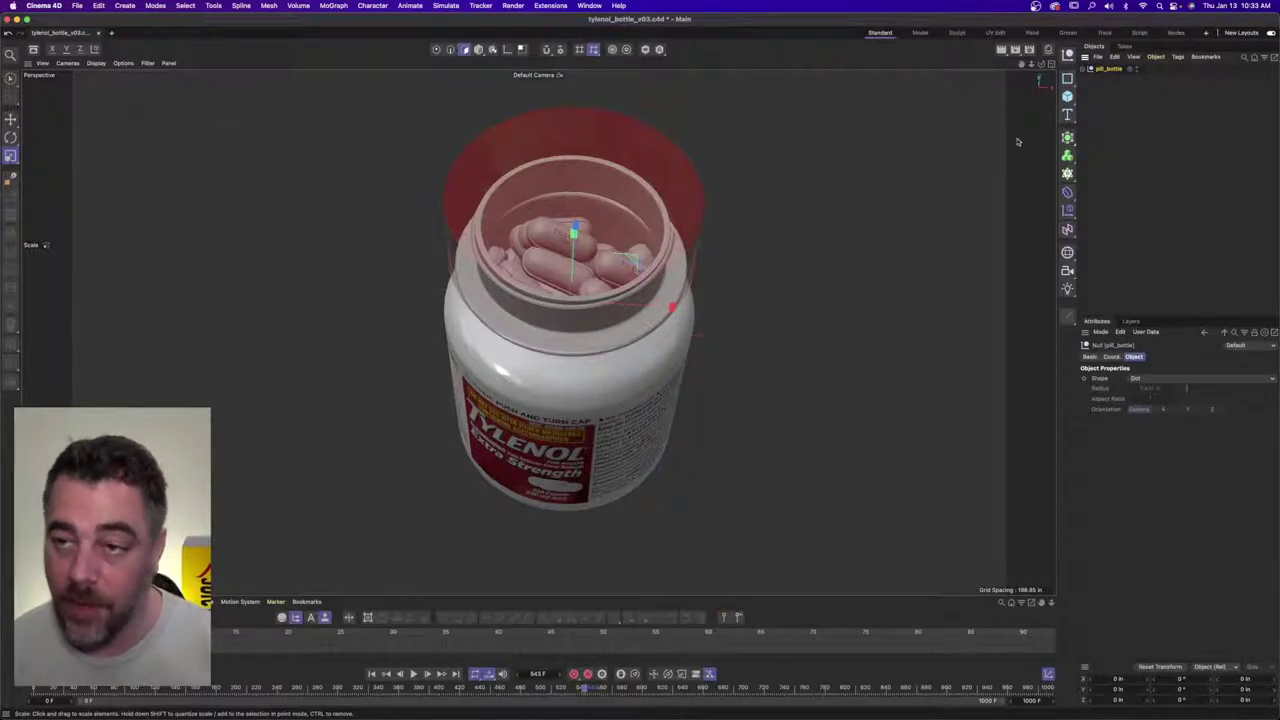
- Inspect the objects nested inside pill_bottle, including the Null.1 instance, and collapse the group again
click(1087, 69)
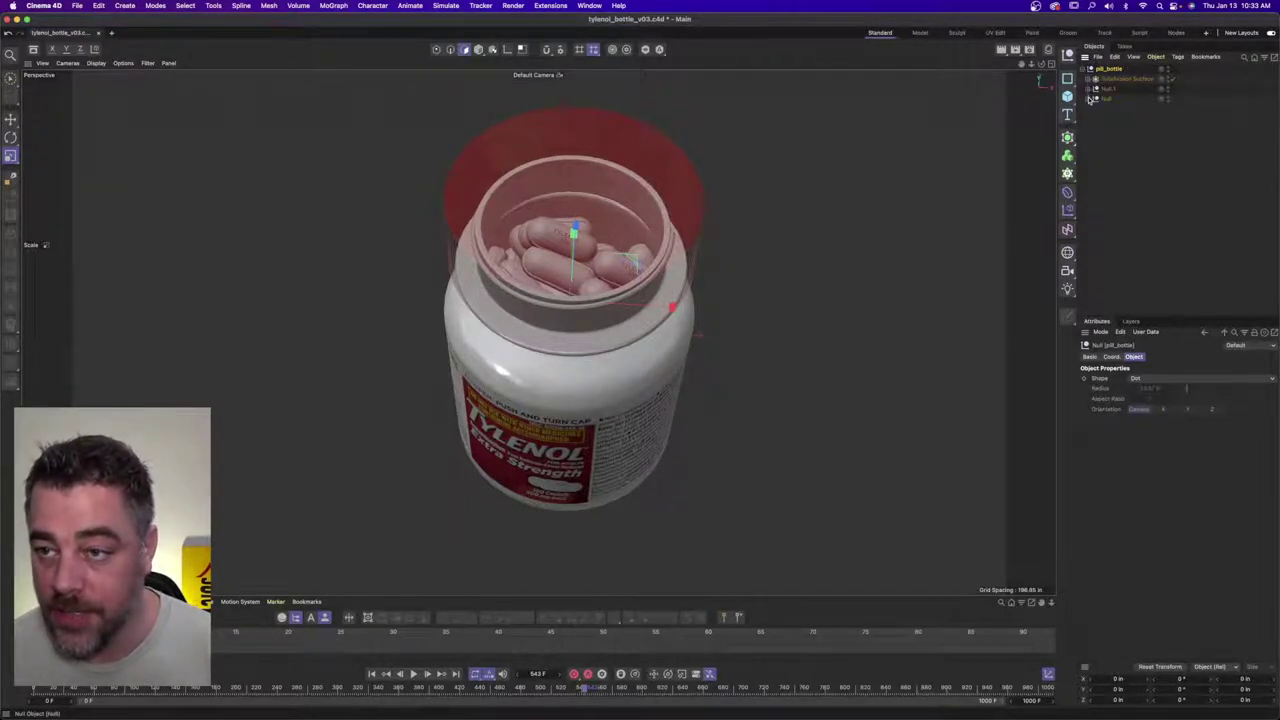
click(1088, 98)
click(1088, 88)
click(1088, 78)
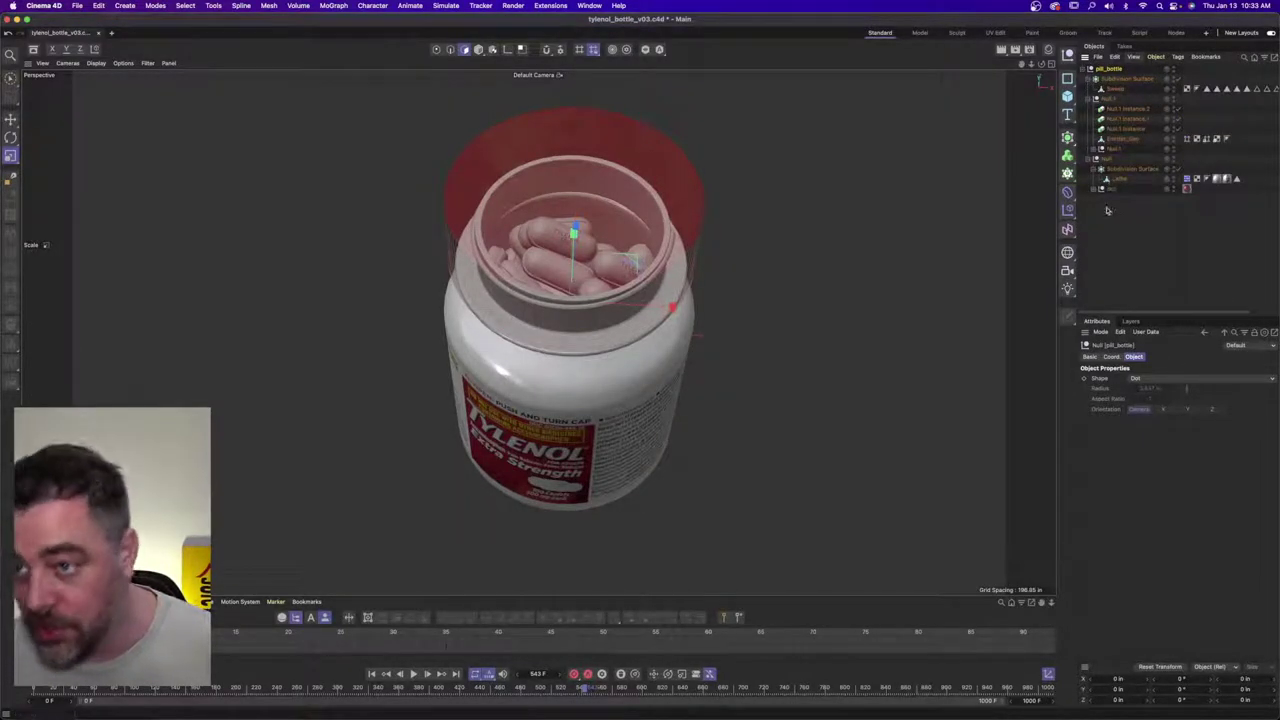
click(1131, 129)
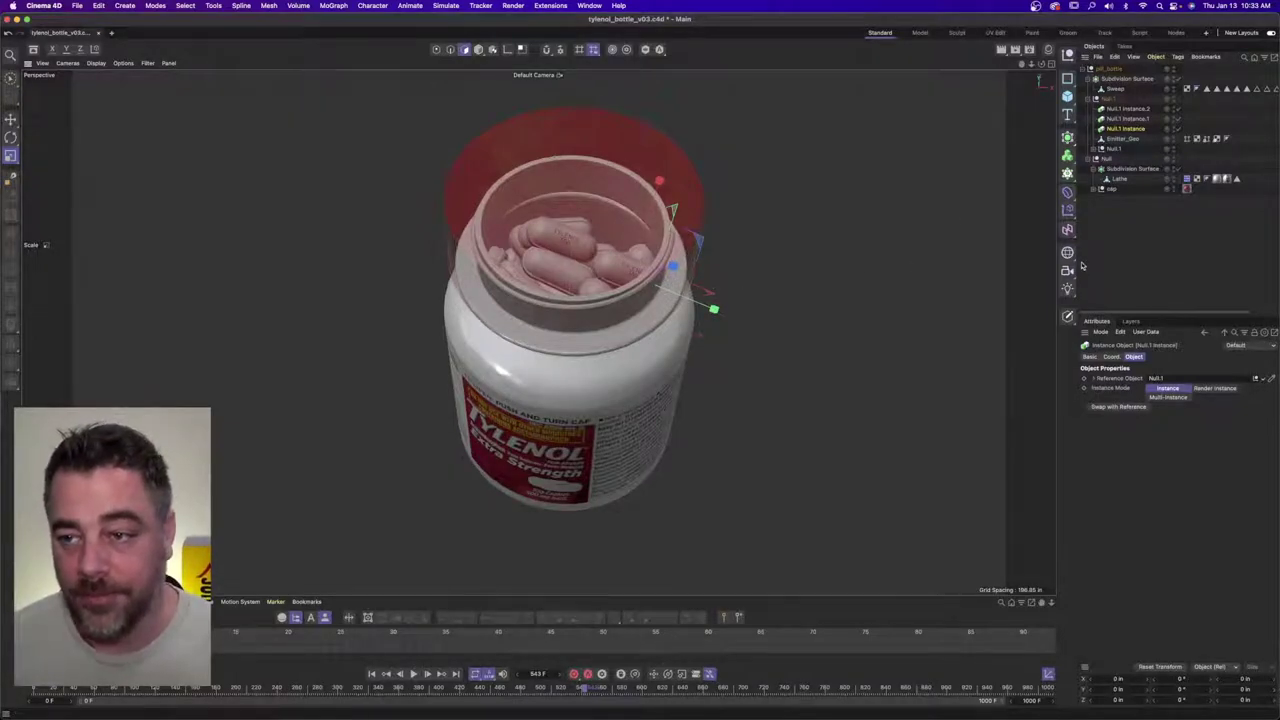
click(1157, 218)
click(1083, 69)
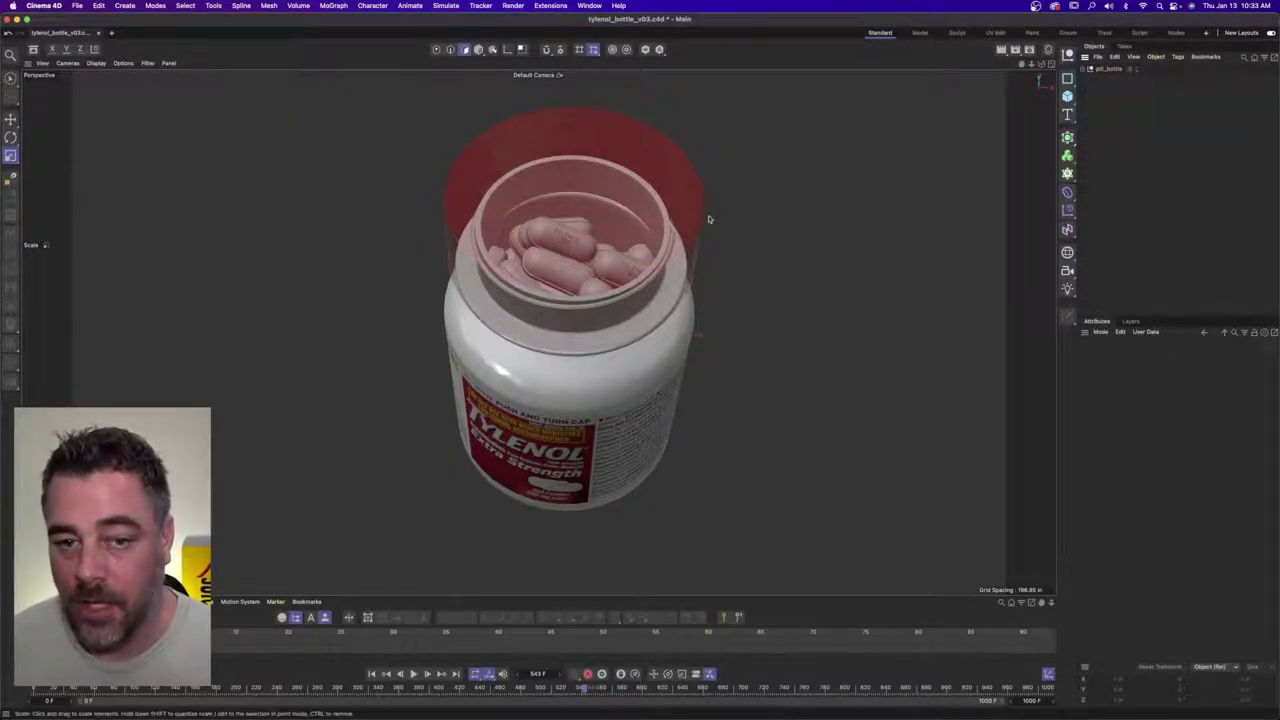
- Look over the finished bottle from several angles and save the tylenol_bottle_v03 project
alt+right_drag(711, 220, 680, 240)
alt+middle_drag(600, 280, 567, 320)
alt+drag(567, 320, 554, 301)
alt+right_drag(554, 301, 577, 294)
alt+drag(577, 293, 765, 253)
alt+right_drag(717, 267, 686, 269)
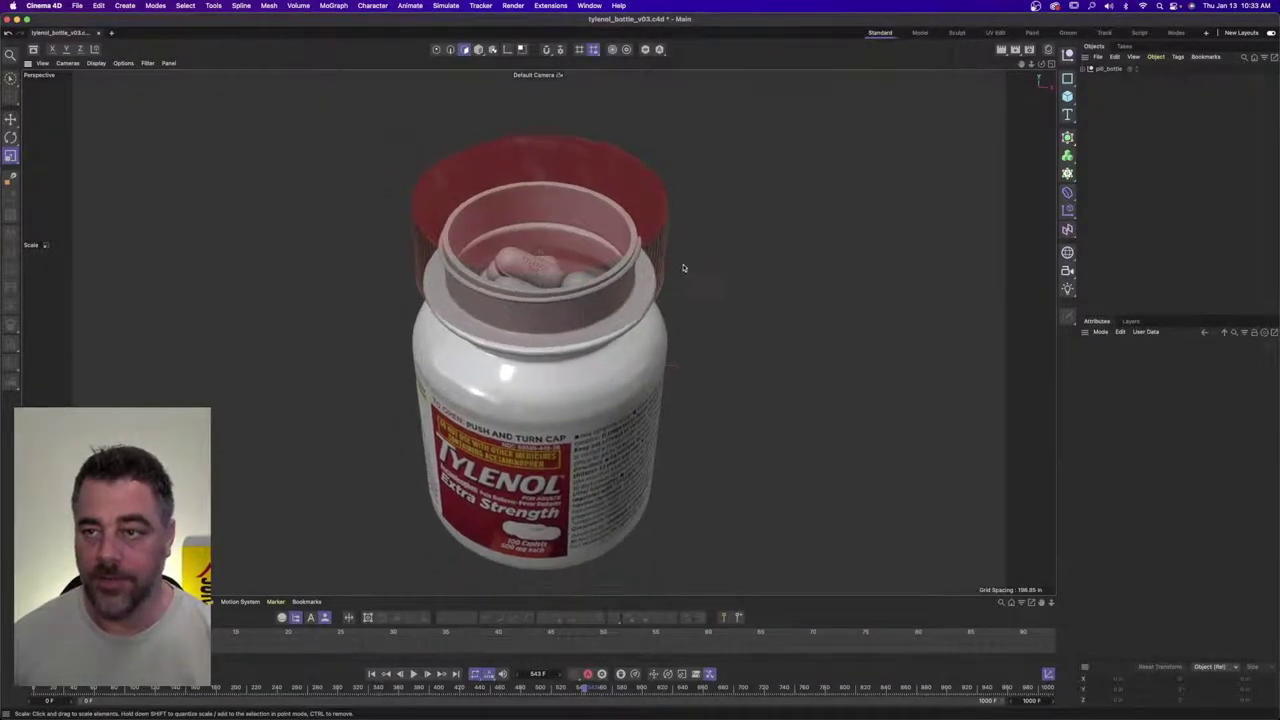
alt+middle_drag(686, 269, 690, 253)
key(super+s)
- Switch to Finder and open calculator cartoon_v01.c4d from the caculator_cartoon folder inside turbosquid_january_2022
click(1110, 69)
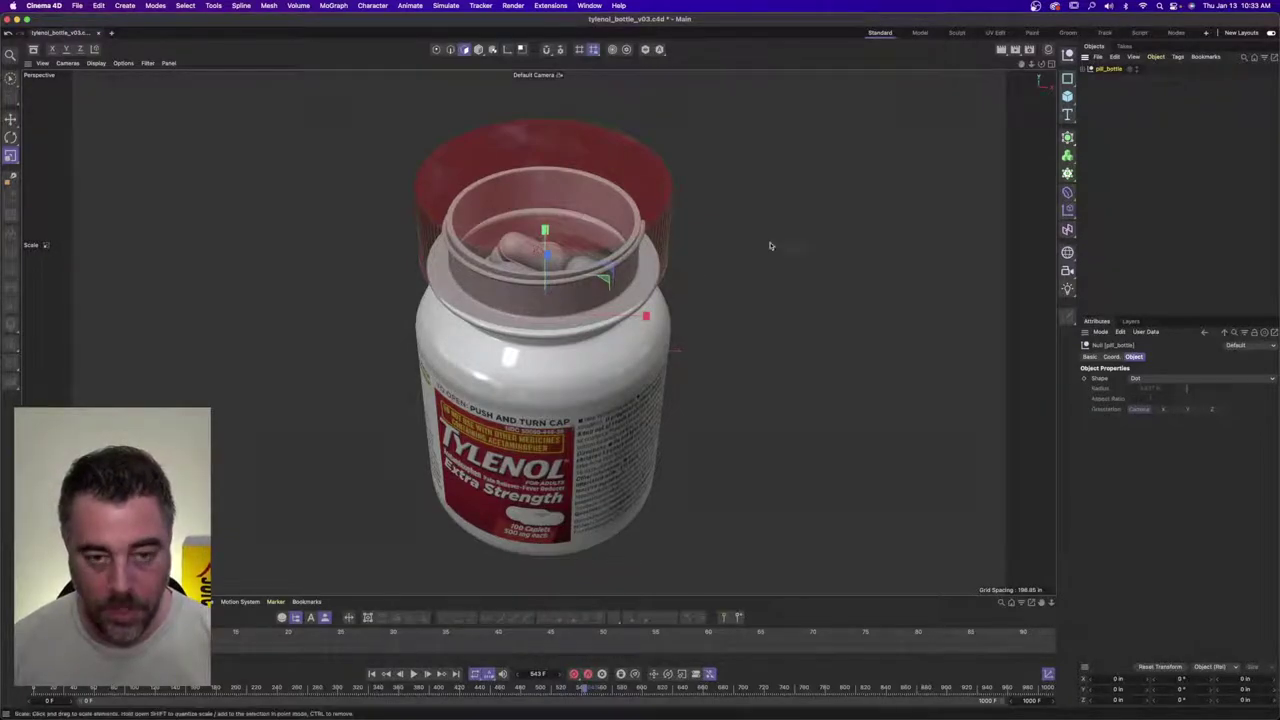
key(super+Tab)
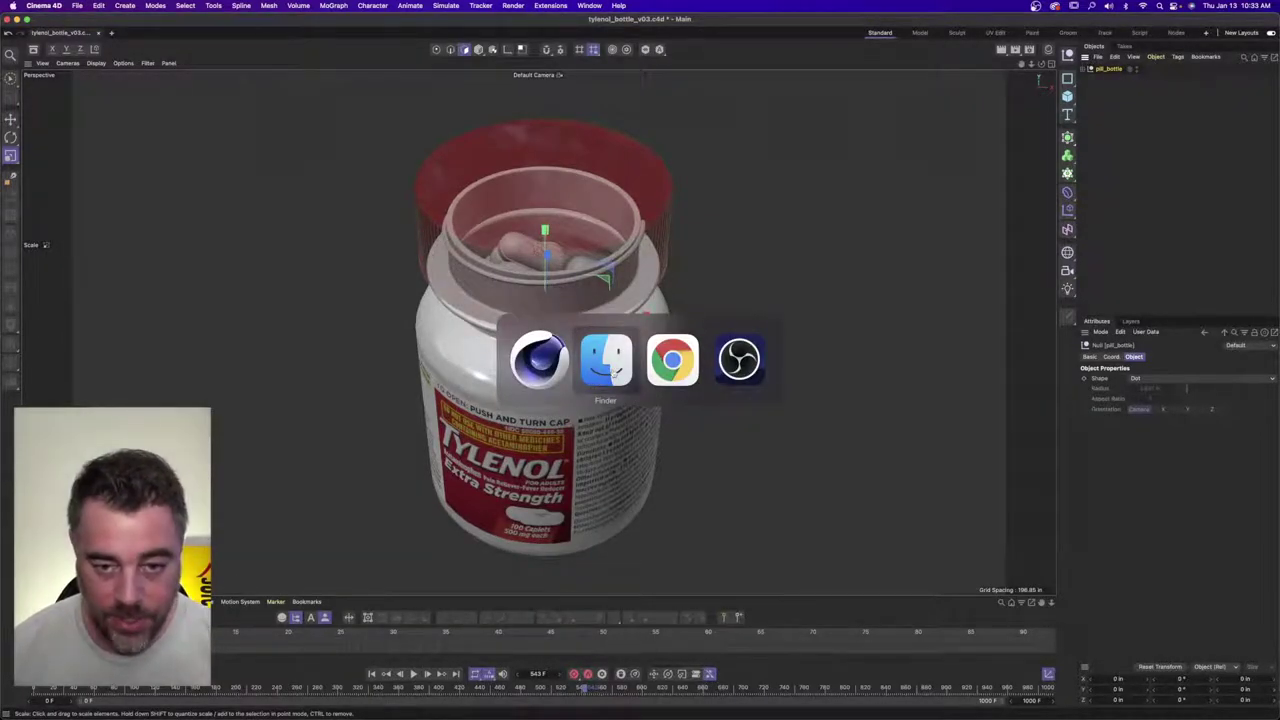
click(614, 370)
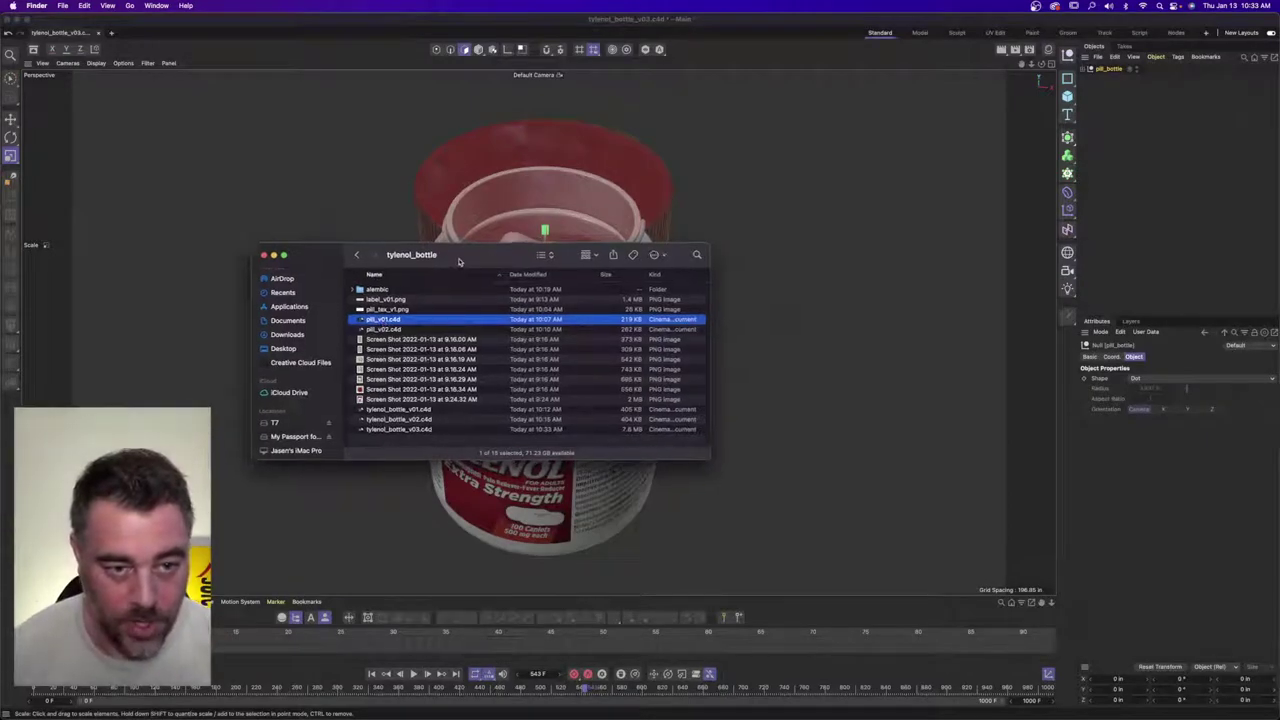
drag(356, 256, 410, 241)
click(410, 241)
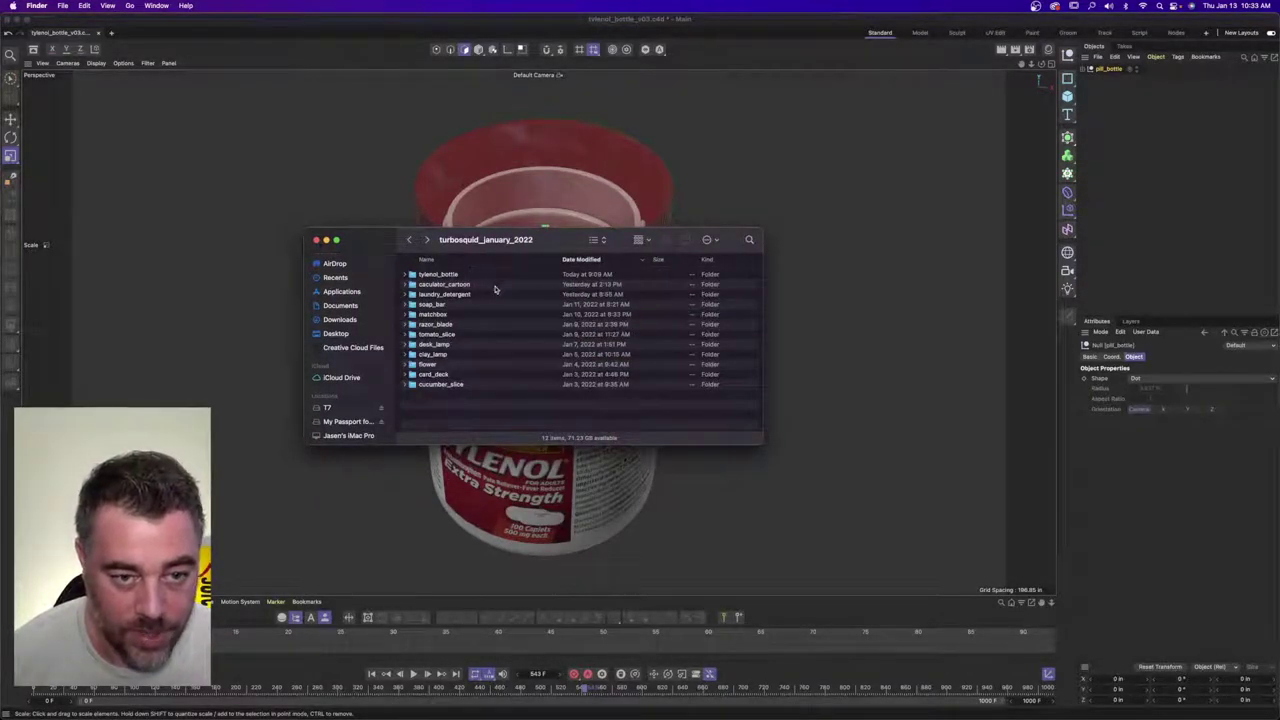
click(424, 286)
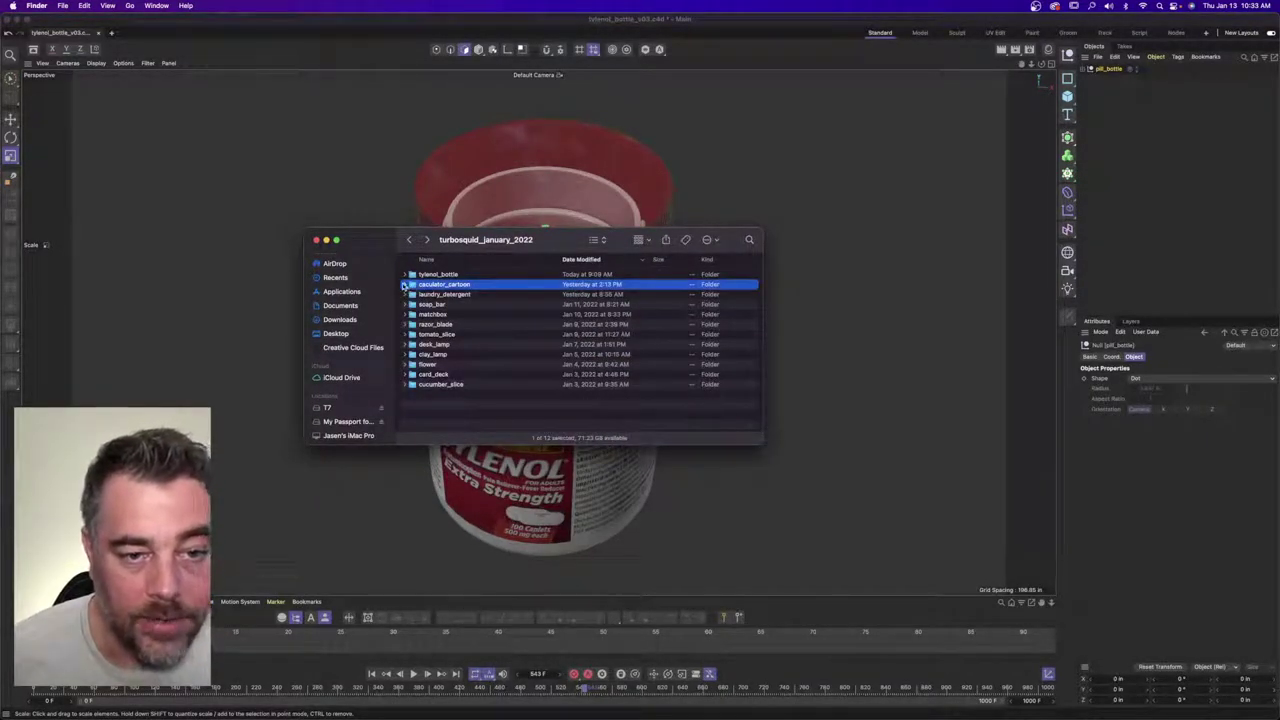
click(404, 285)
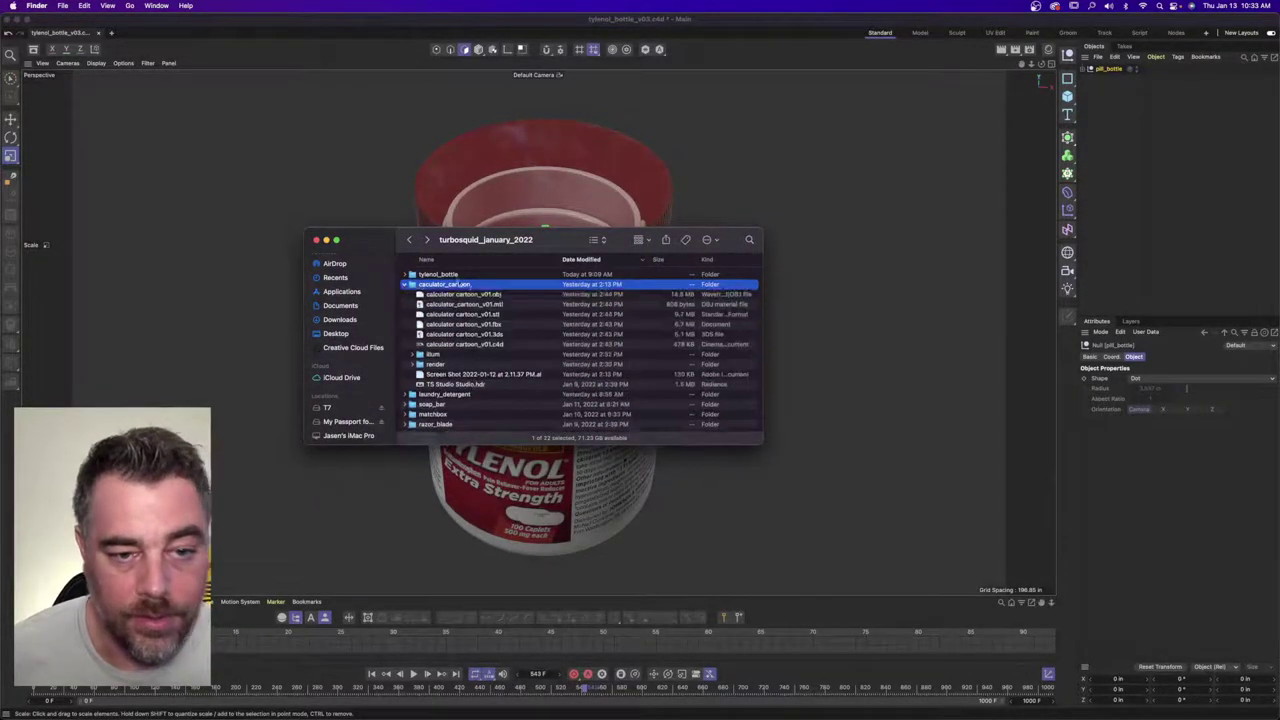
double_click(489, 345)
click(673, 268)
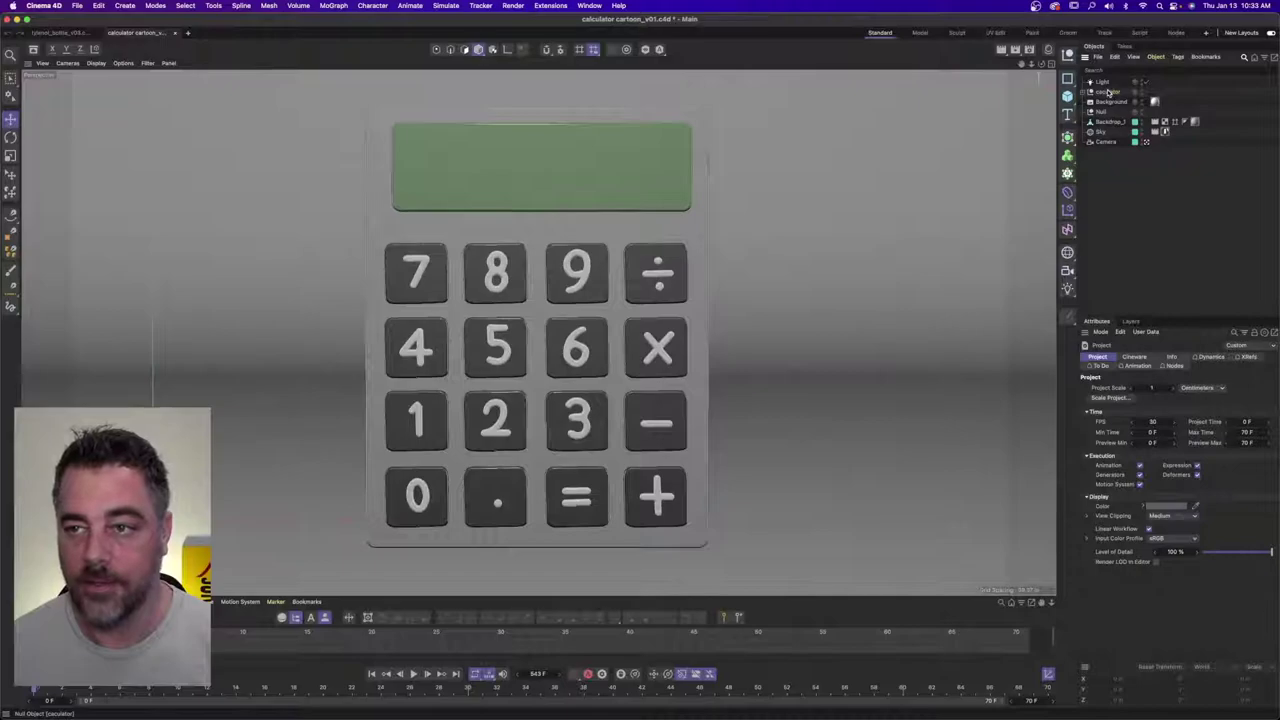
- Delete the Light and the calculator null from the calculator scene, keeping the backdrop, sky and camera
click(1108, 92)
shift+click(1104, 82)
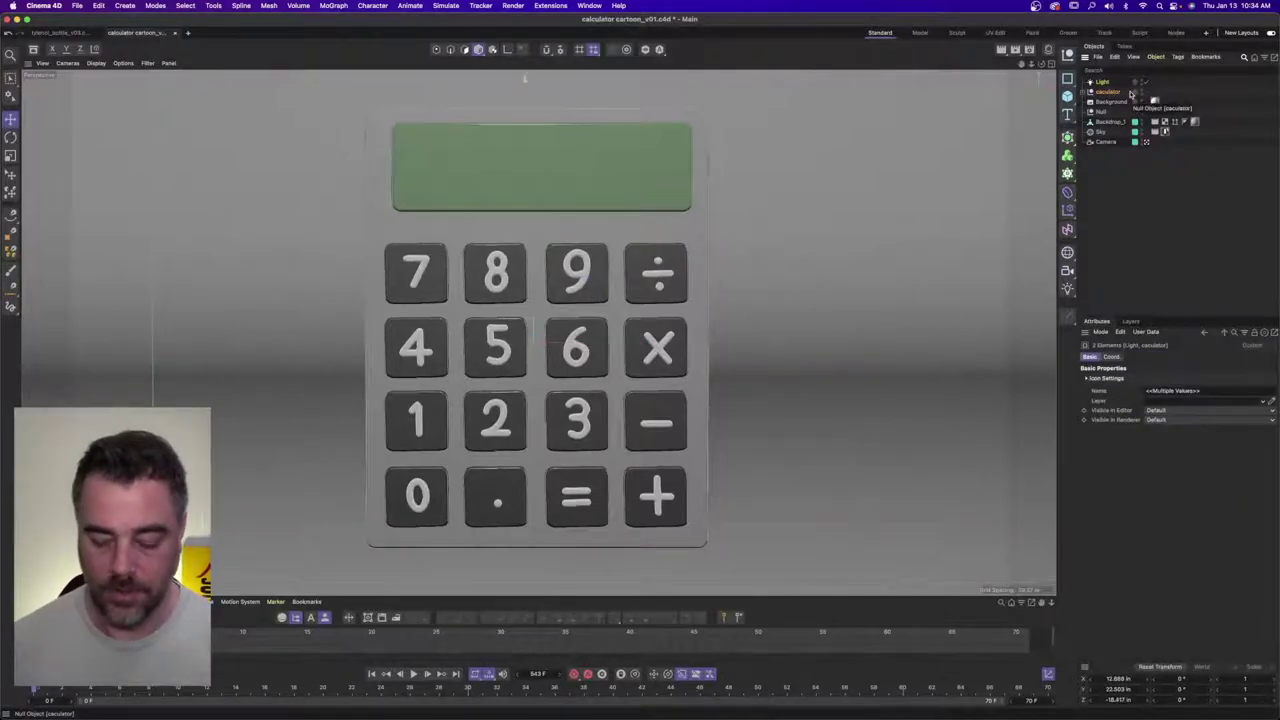
key(Delete)
- Return to tylenol_bottle_v03, copy its pill_bottle group, and save and close that project
click(589, 5)
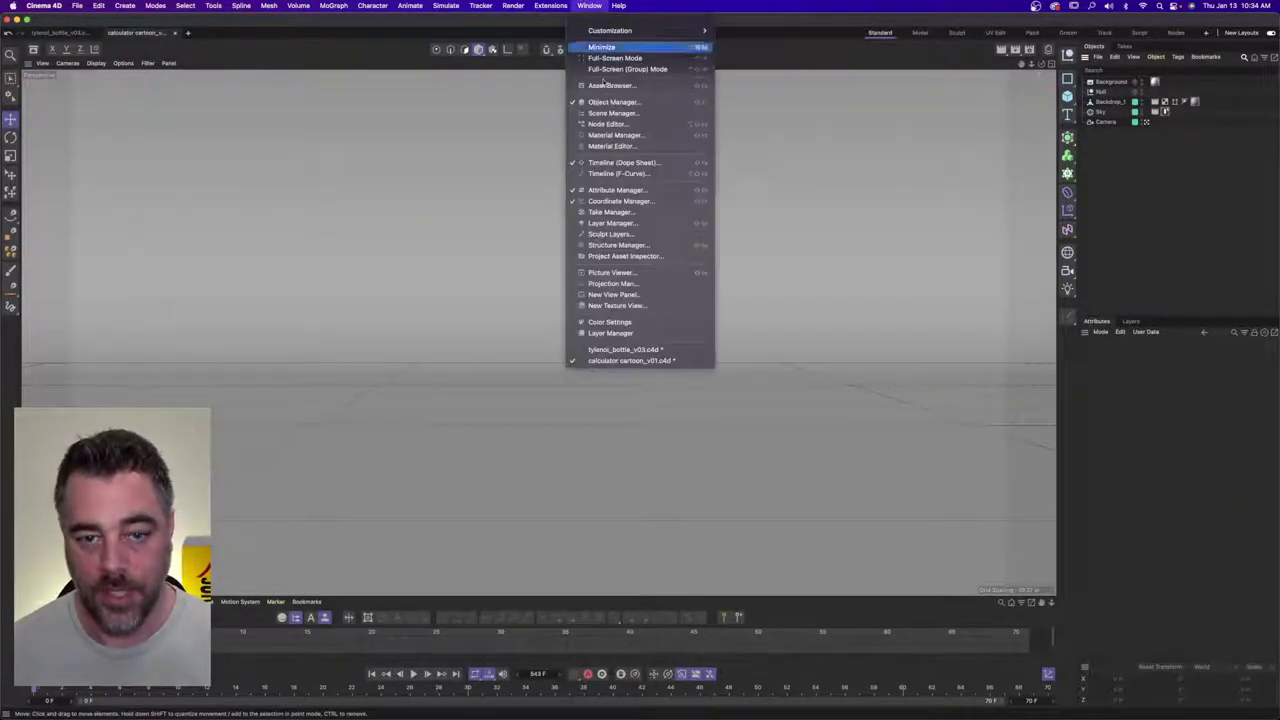
click(624, 349)
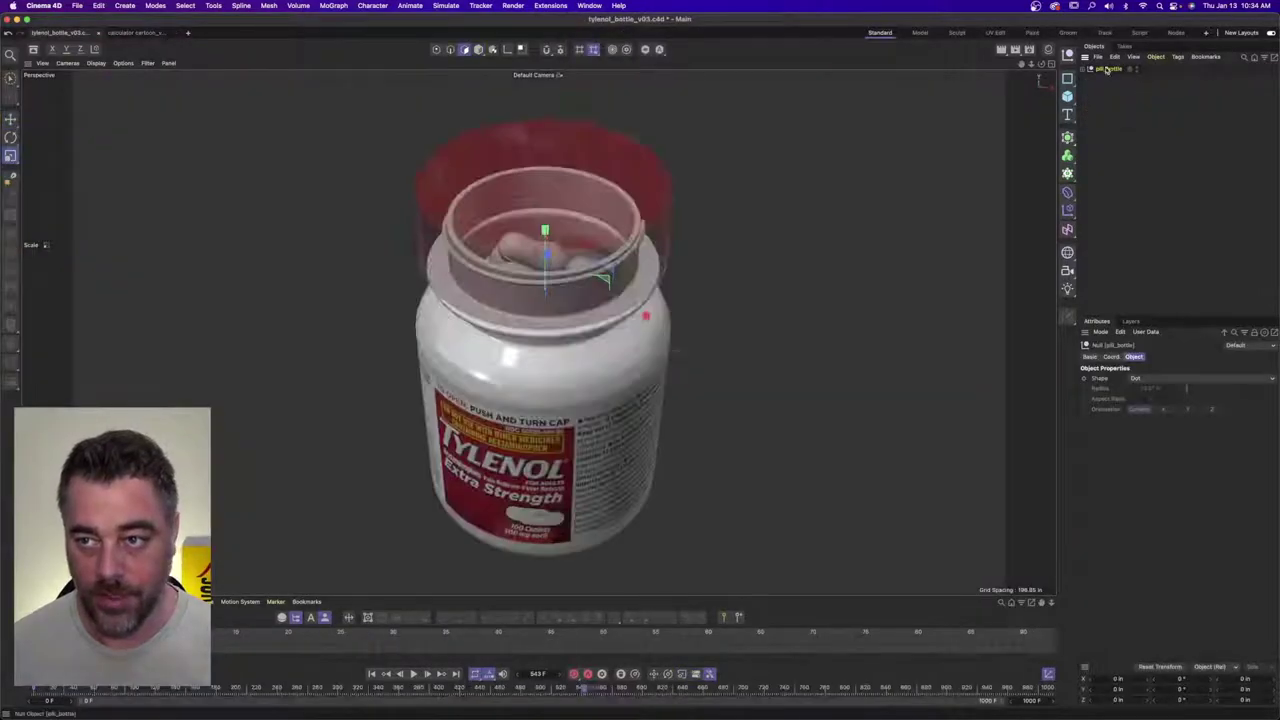
key(super+w)
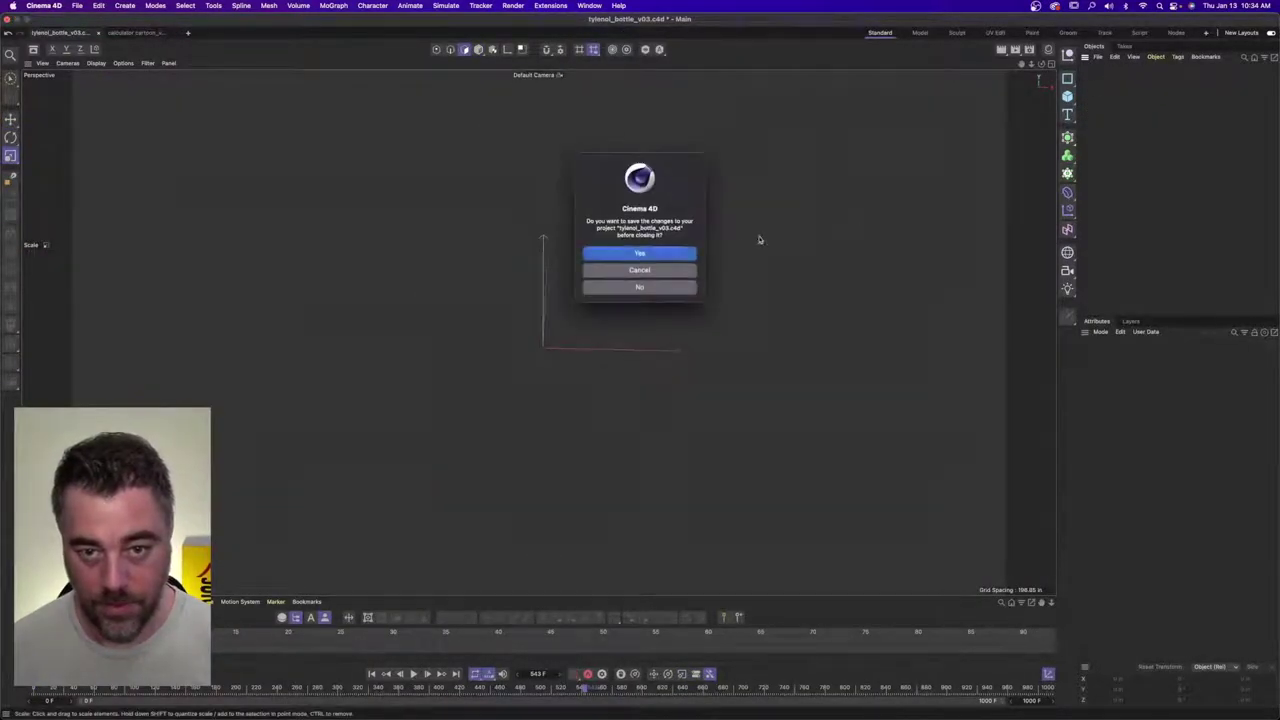
click(666, 288)
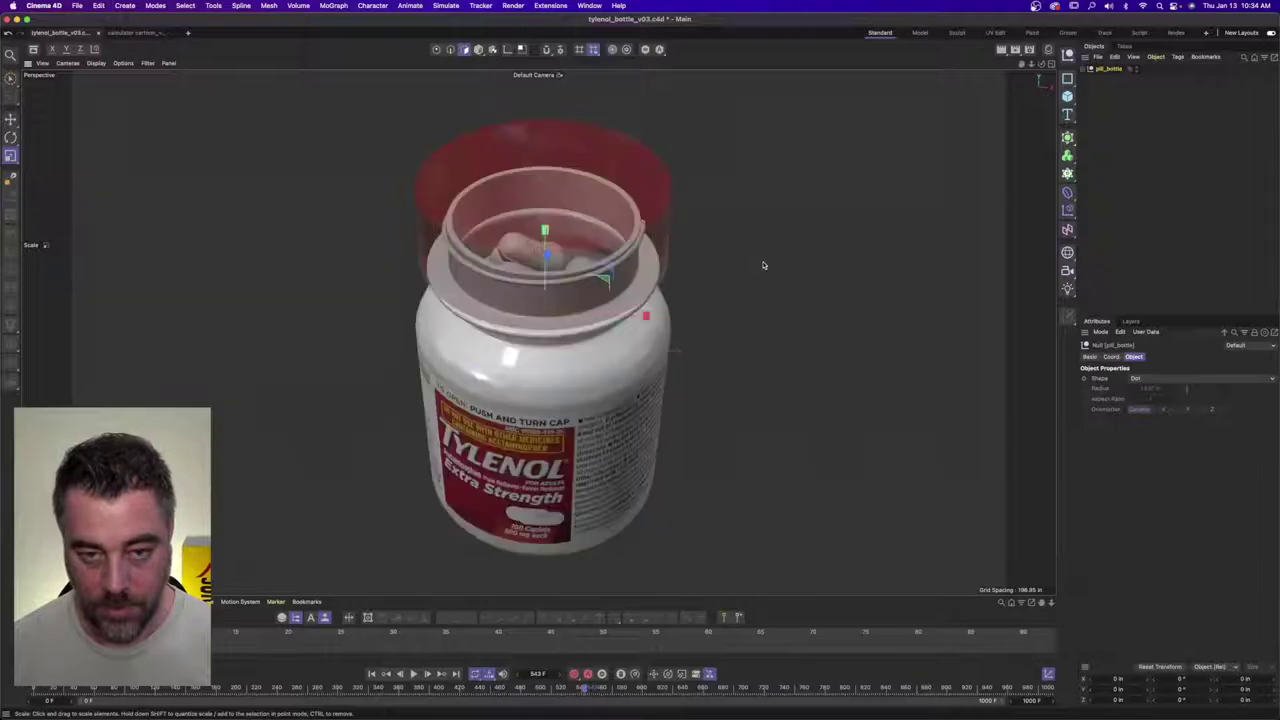
key(super+s)
key(super+w)
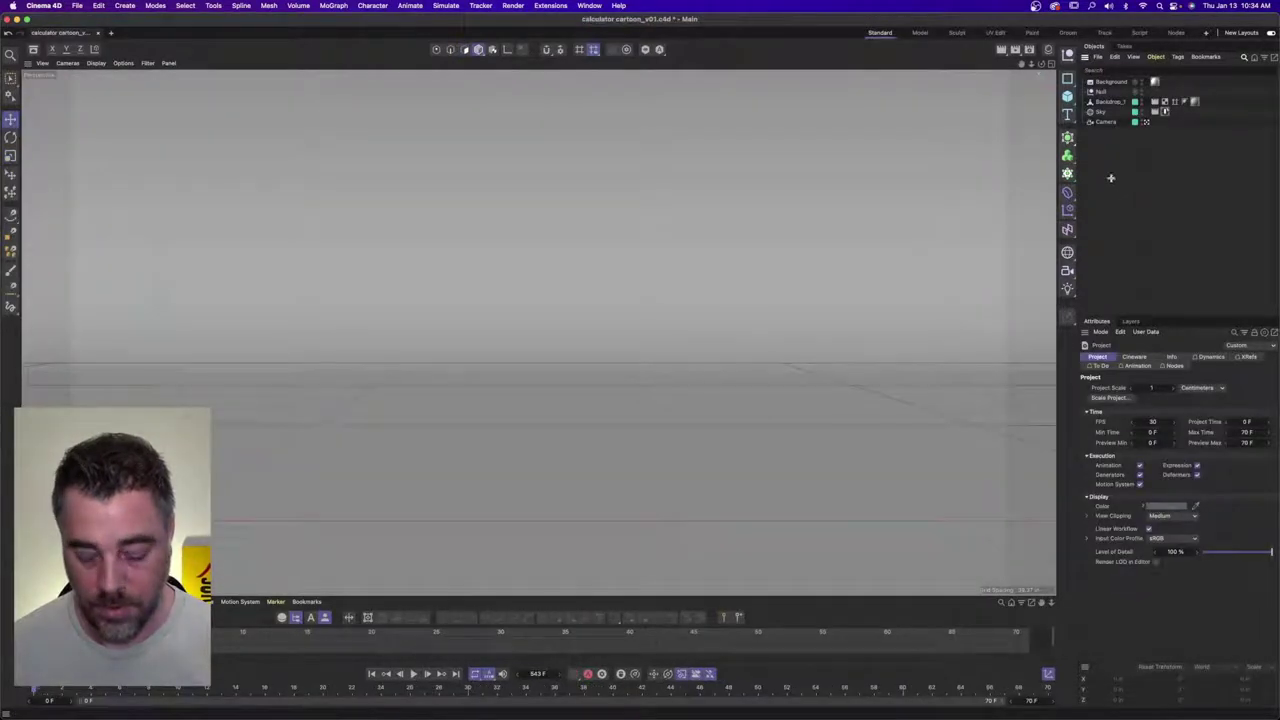
- Paste the pill_bottle group into the calculator scene and convert its label and pill texture paths to absolute paths
key(super+v)
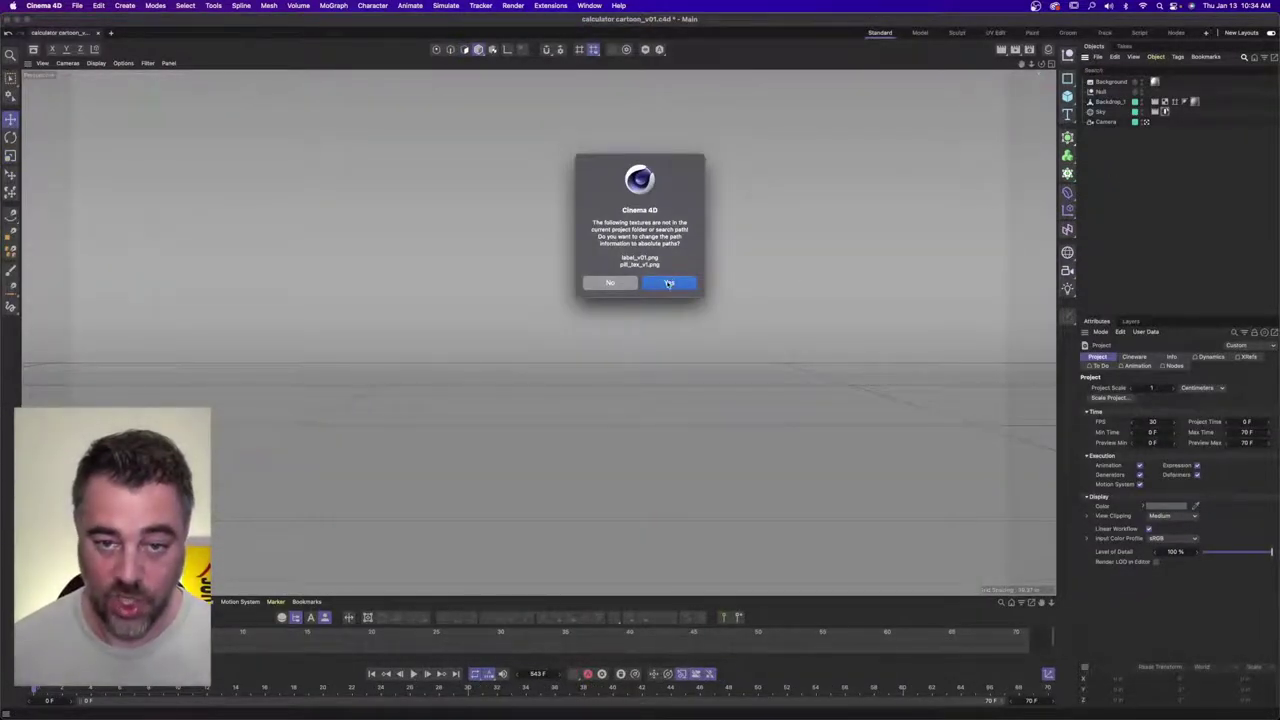
click(670, 283)
key(h)
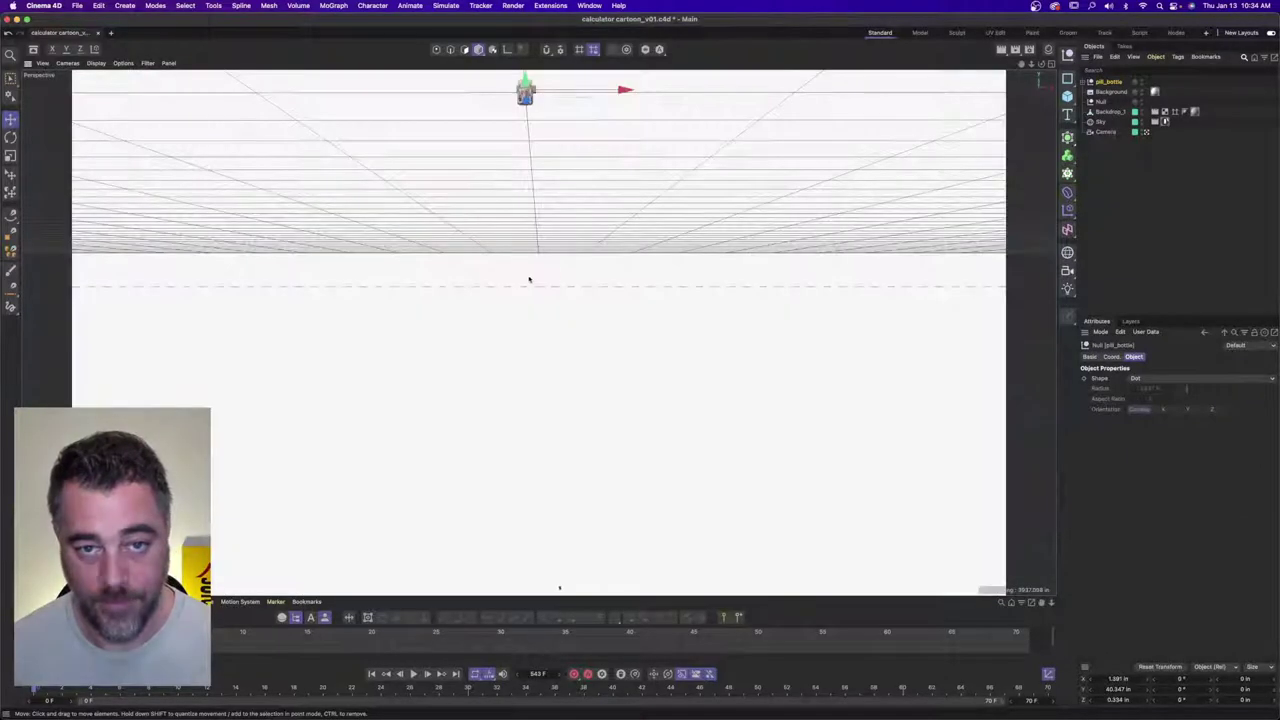
alt+drag(549, 117, 529, 121)
scroll(529, 121, up, 3)
scroll(529, 121, up, 5)
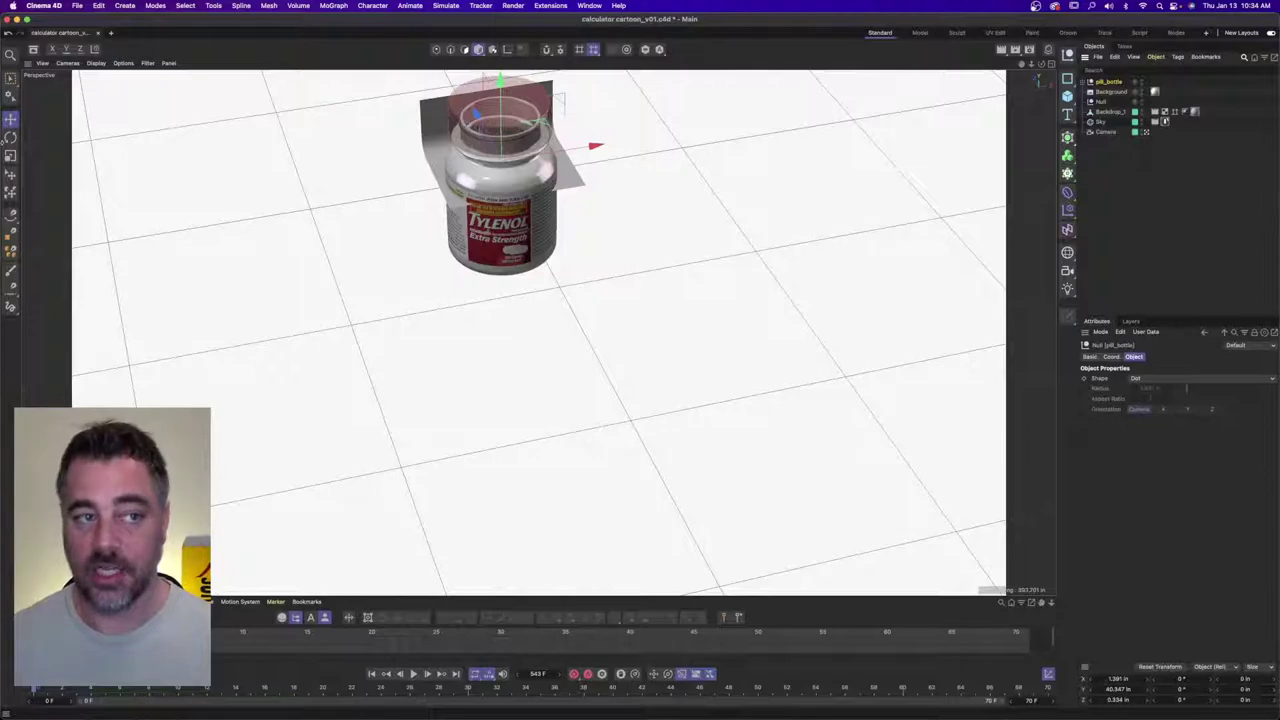
- Scale the pill_bottle group down uniformly so it fits within the studio backdrop
click(10, 156)
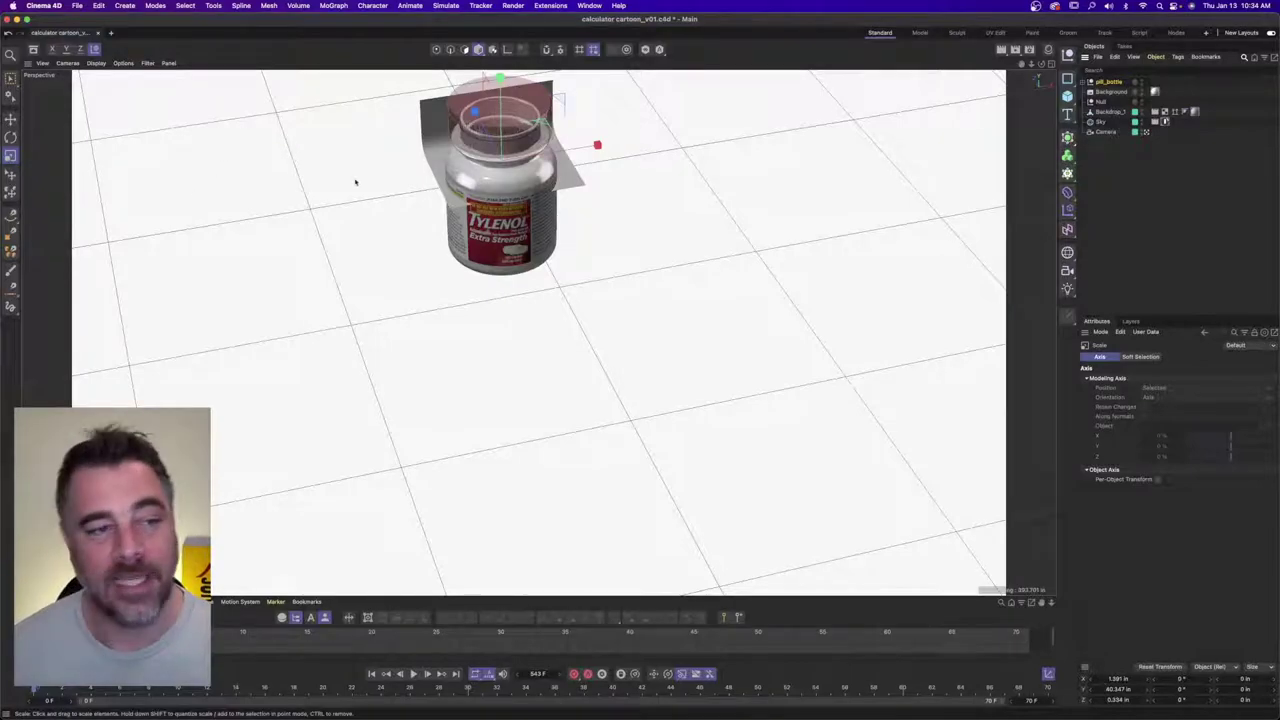
drag(567, 218, 150, 253)
scroll(536, 146, up, 1)
alt+right_drag(536, 146, 1150, 170)
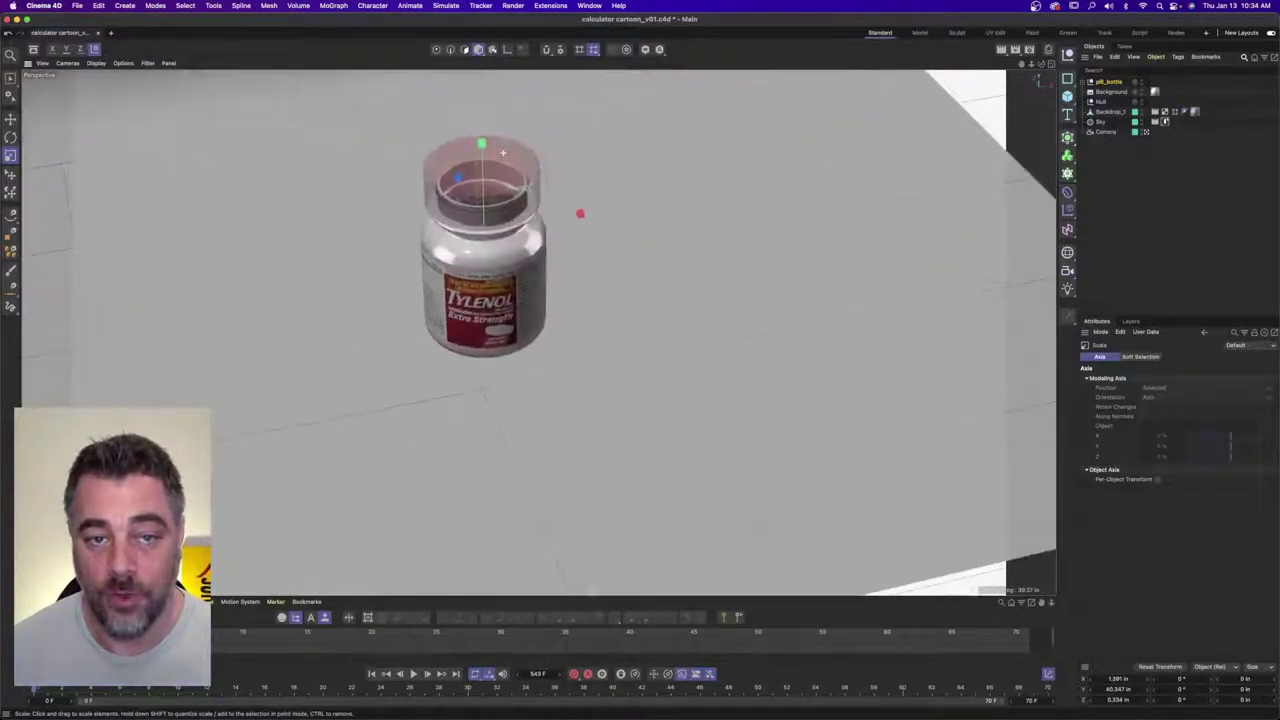
alt+drag(320, 294, 406, 240)
alt+middle_drag(406, 240, 471, 337)
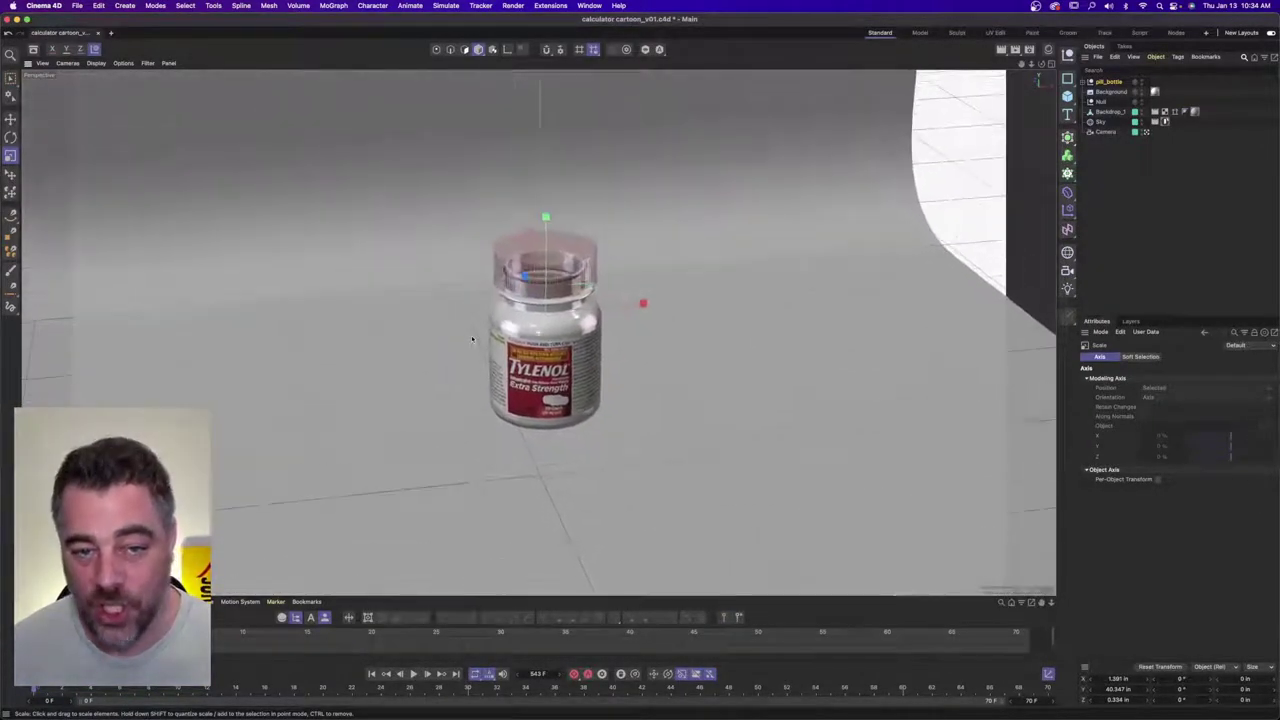
scroll(617, 340, up, 2)
- Expand the pill_bottle group and hide the bottle's cap to expose the pills inside
click(10, 119)
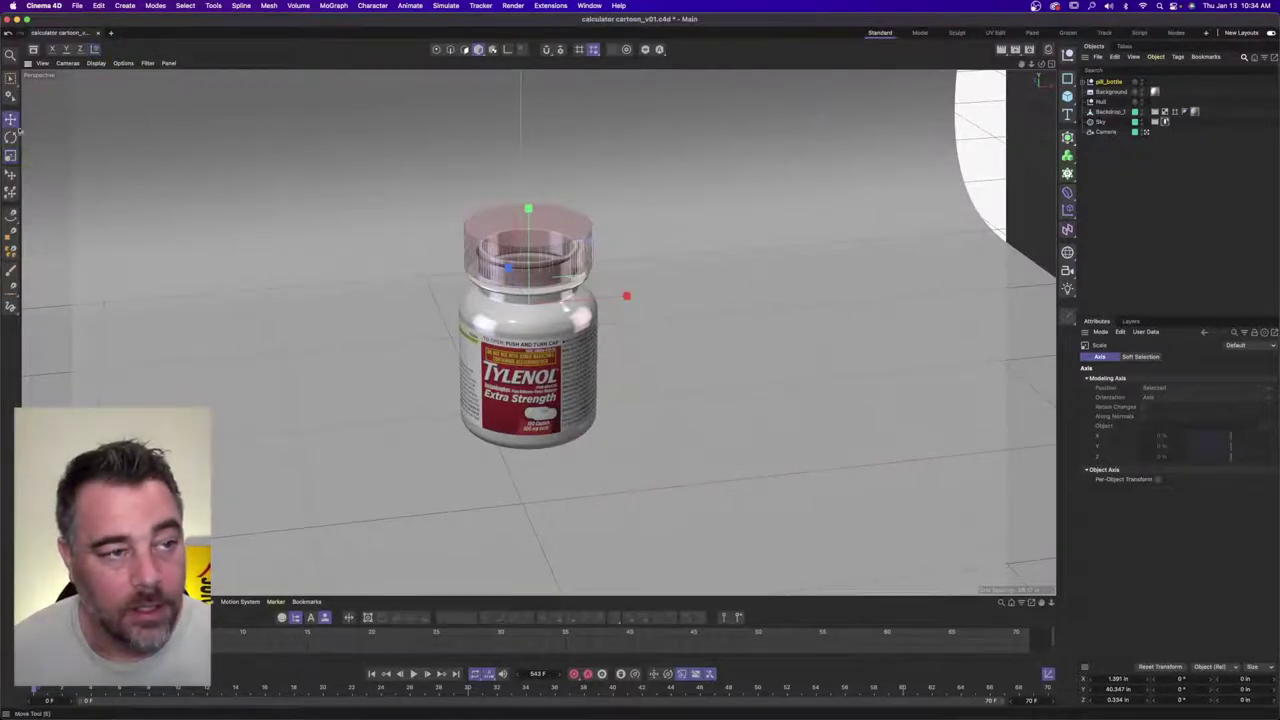
alt+drag(426, 273, 431, 326)
alt+drag(528, 424, 543, 391)
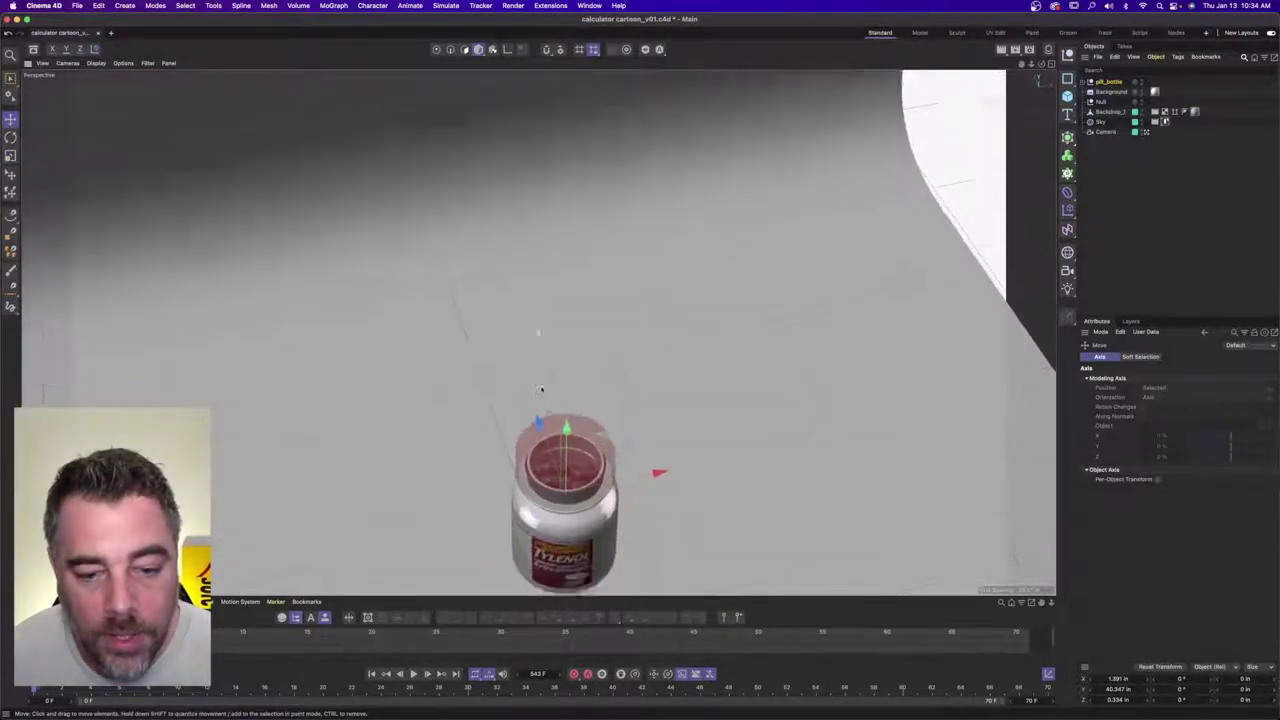
alt+middle_drag(543, 391, 549, 245)
mouse_move(549, 245)
alt+mouse_down()
mouse_move(551, 208)
mouse_move(555, 260)
alt+mouse_up()
scroll(555, 259, up, 6)
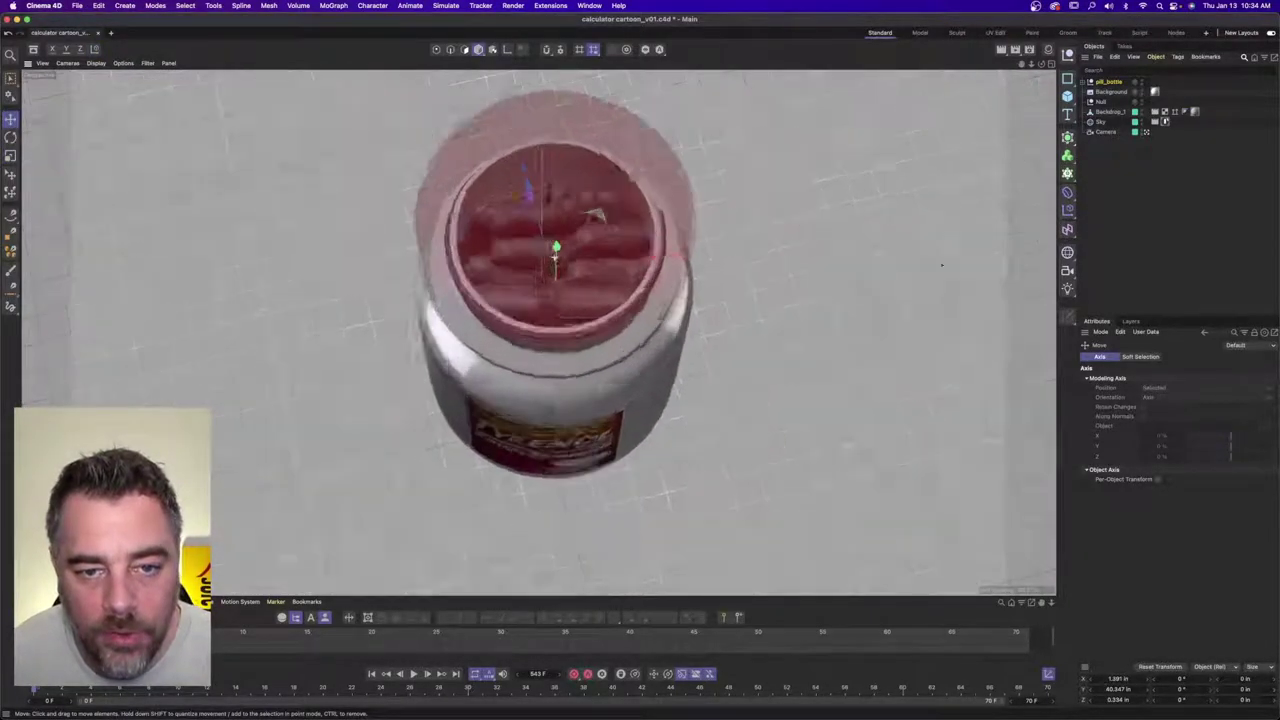
scroll(555, 258, down, 2)
scroll(555, 257, down, 2)
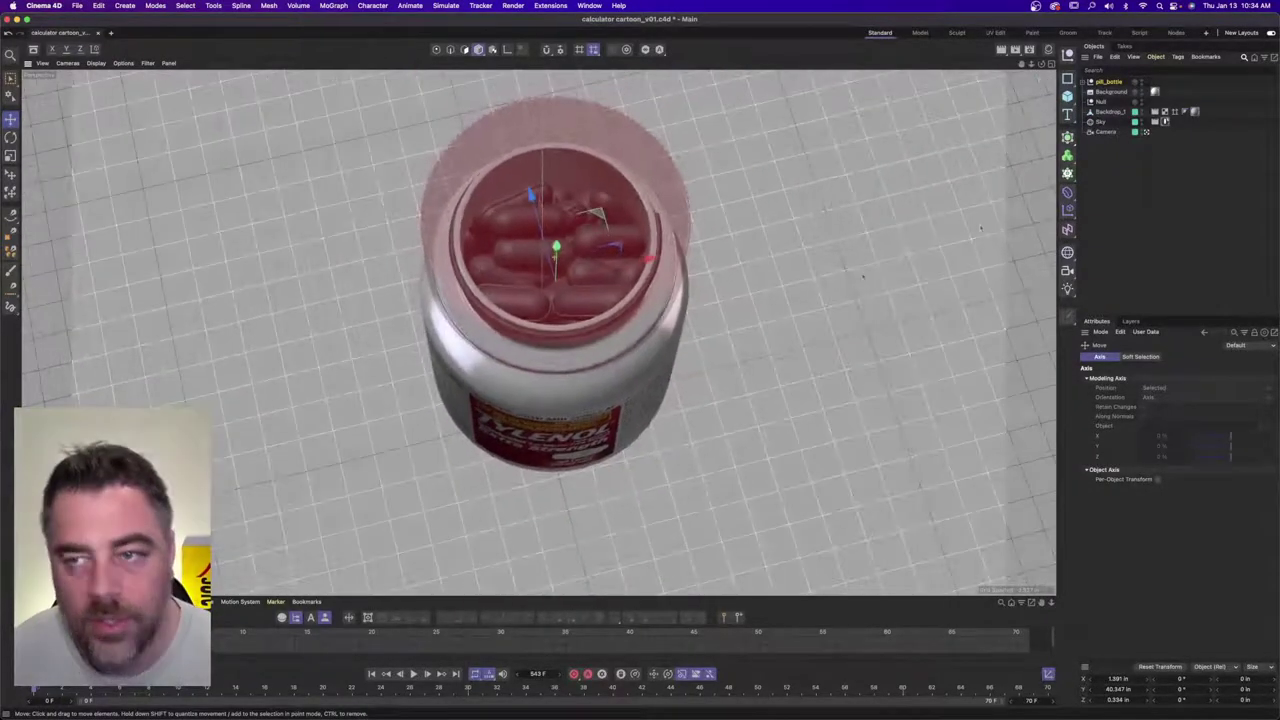
click(1082, 82)
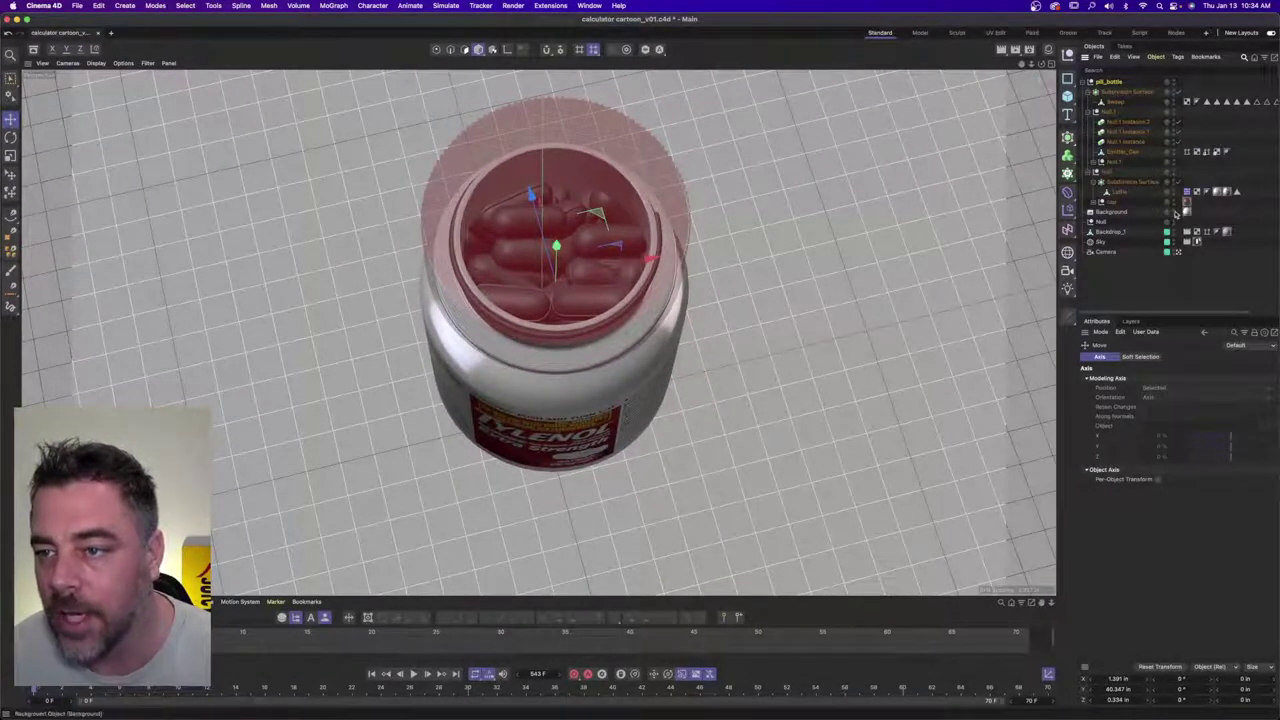
click(1175, 202)
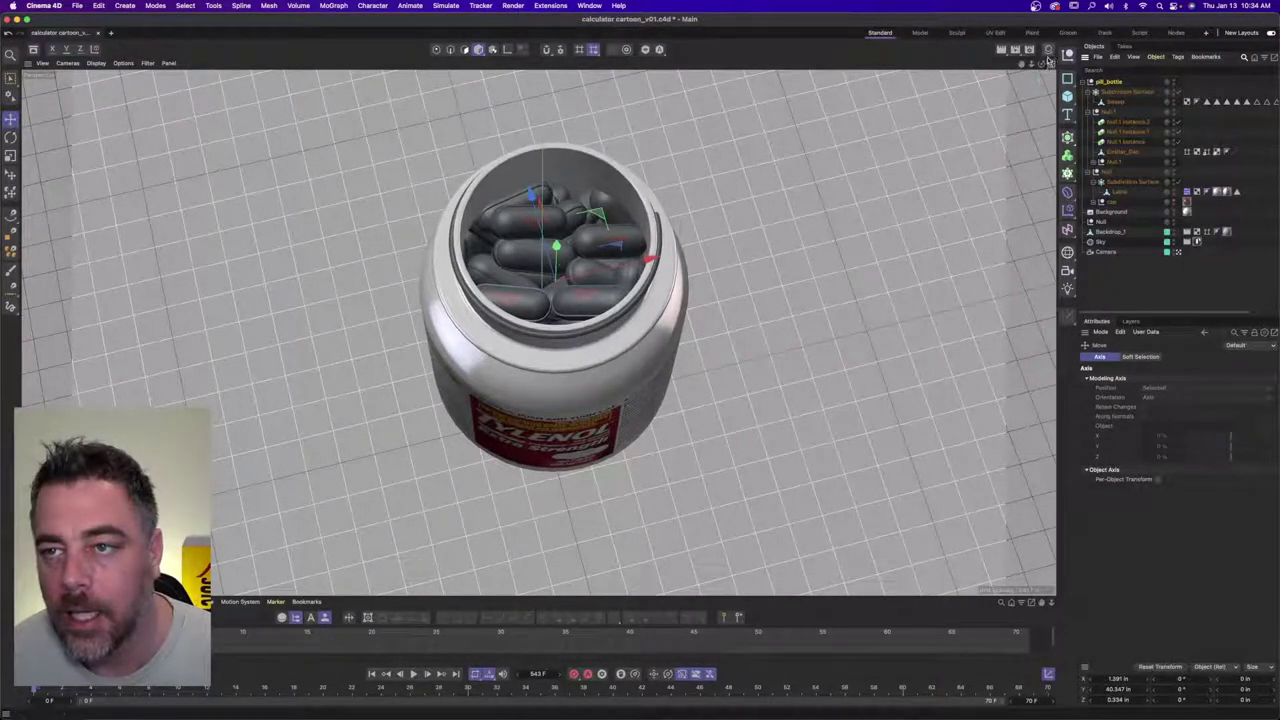
- Open the material library of the scene and apply the white Mat.3 material to Emitter_Geo
click(1047, 50)
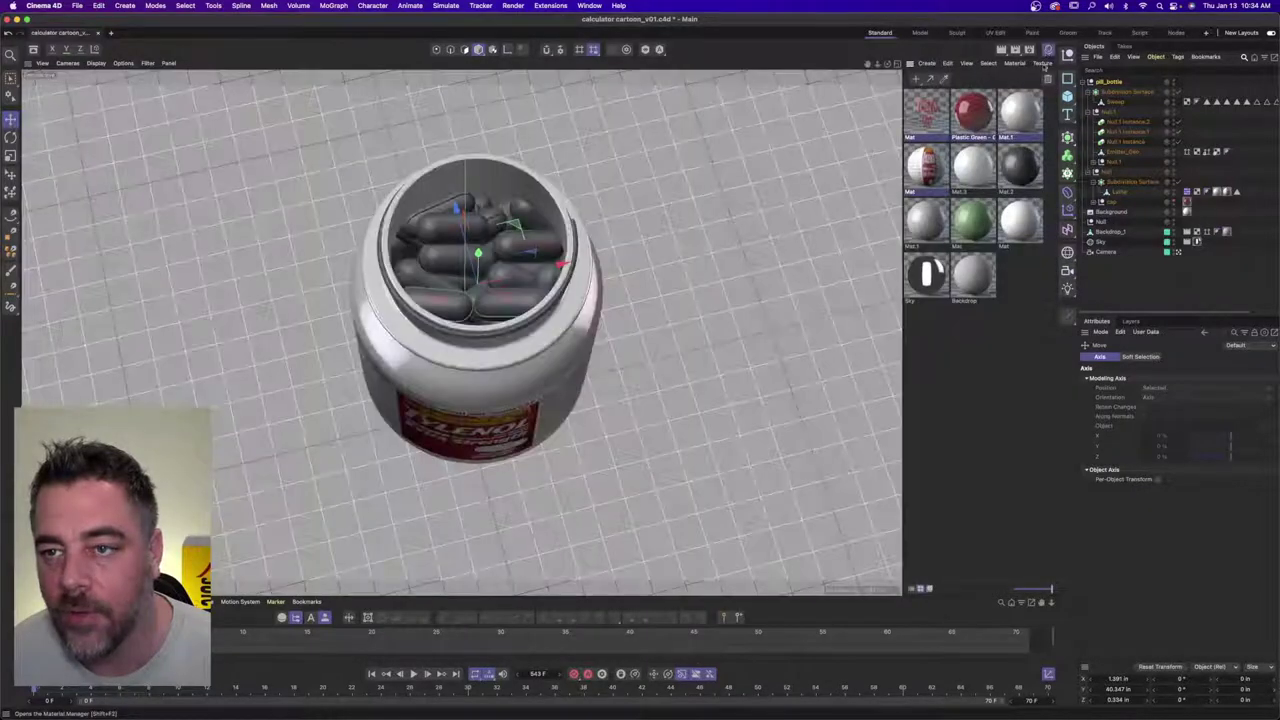
click(978, 166)
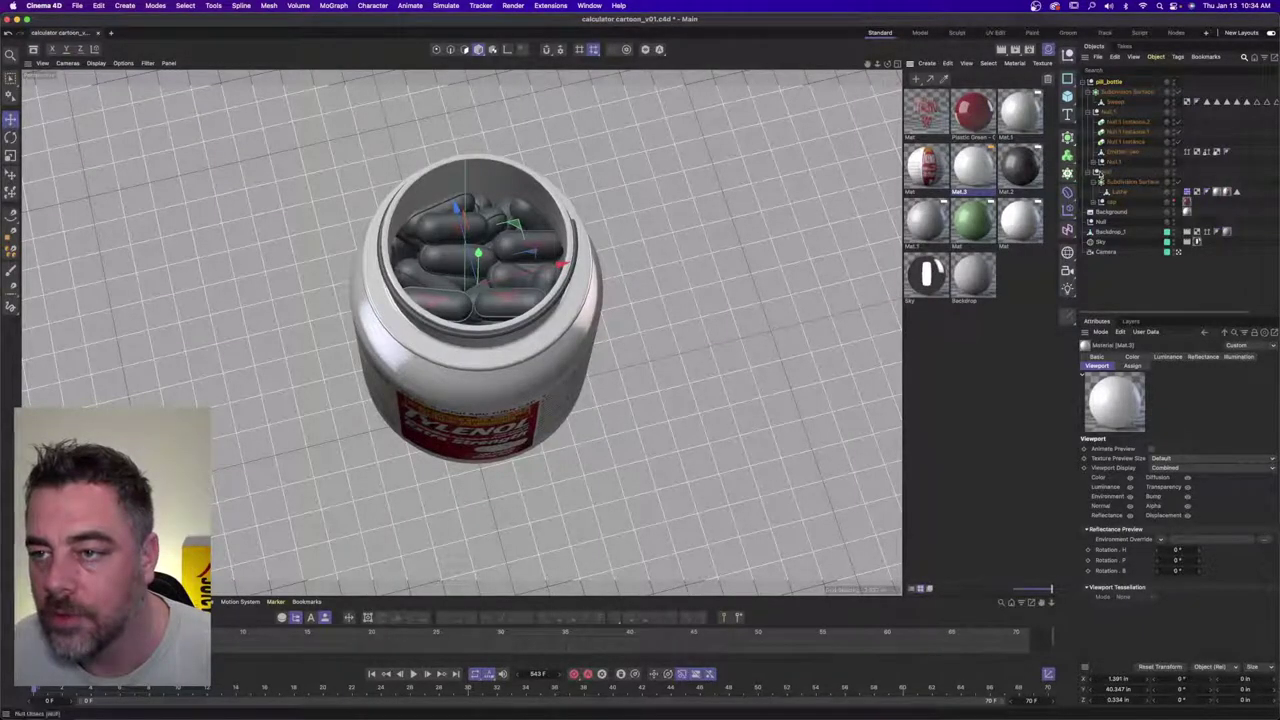
drag(1121, 158, 1123, 156)
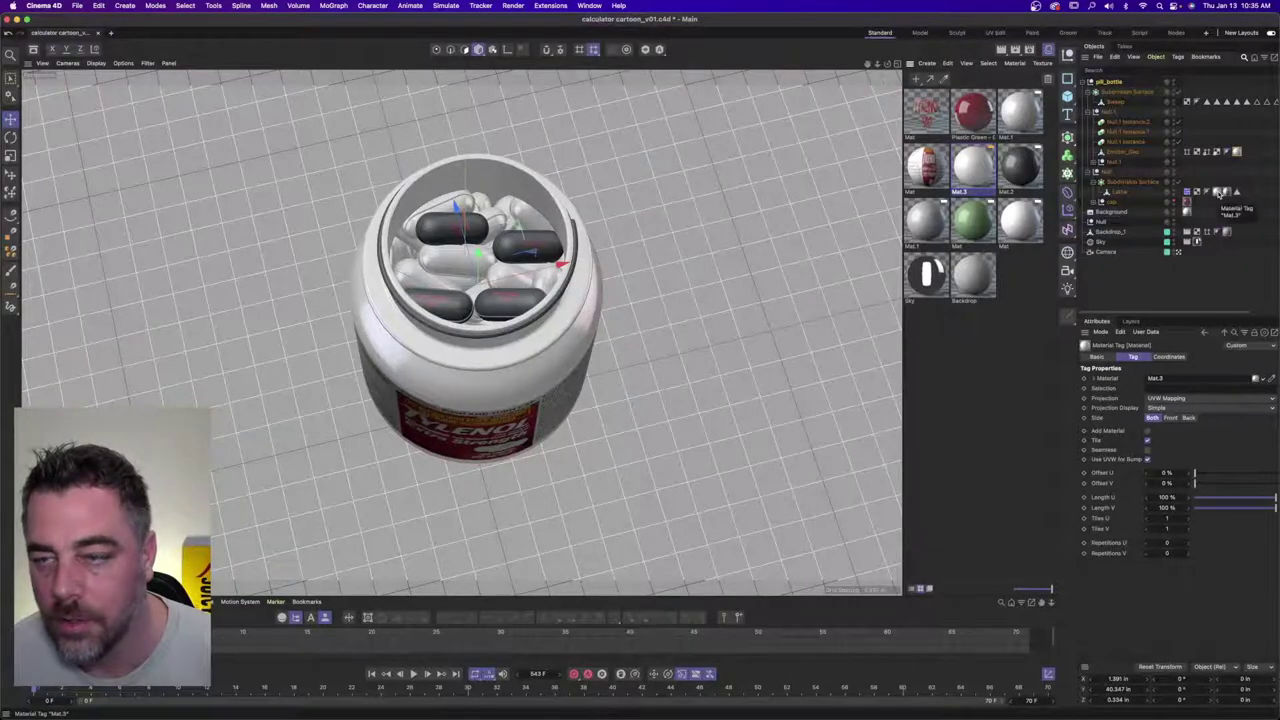
- Add Mat.3 to the Capsule beneath its Tylenol text material, and copy the Mat.3 tag to the inner Null.1 group
click(1091, 162)
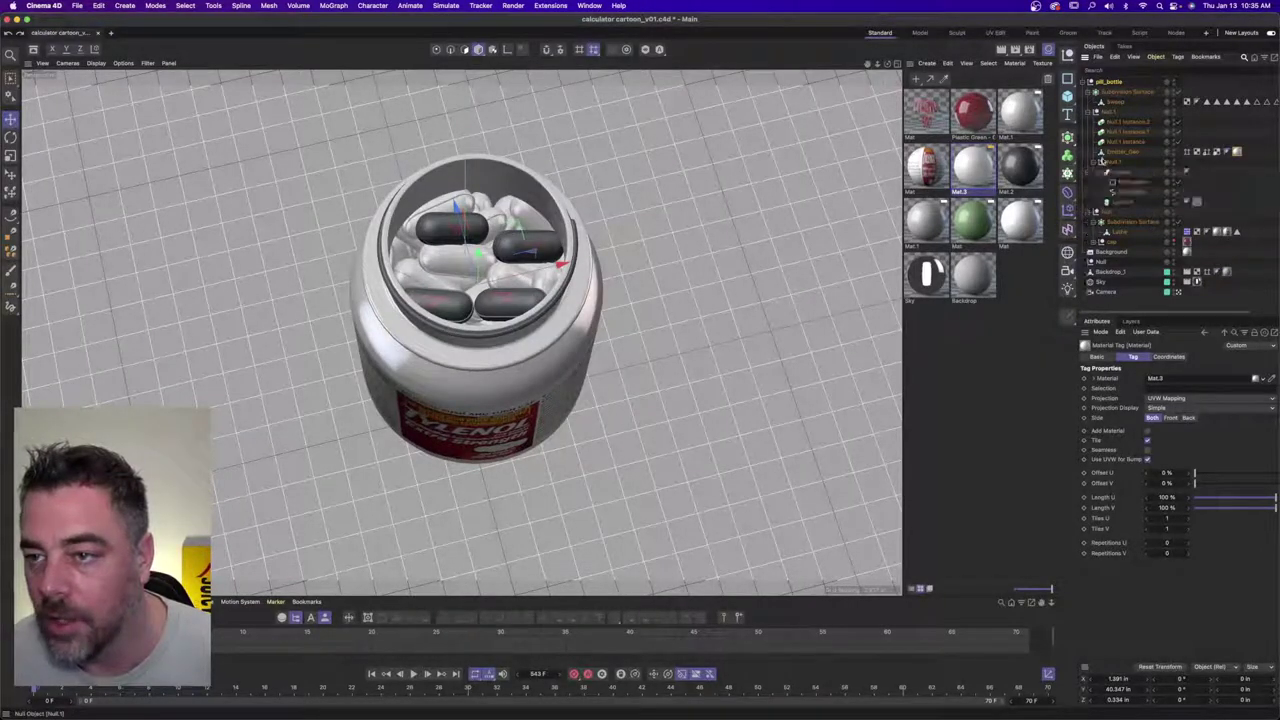
ctrl+drag(1114, 192, 1129, 203)
click(1207, 202)
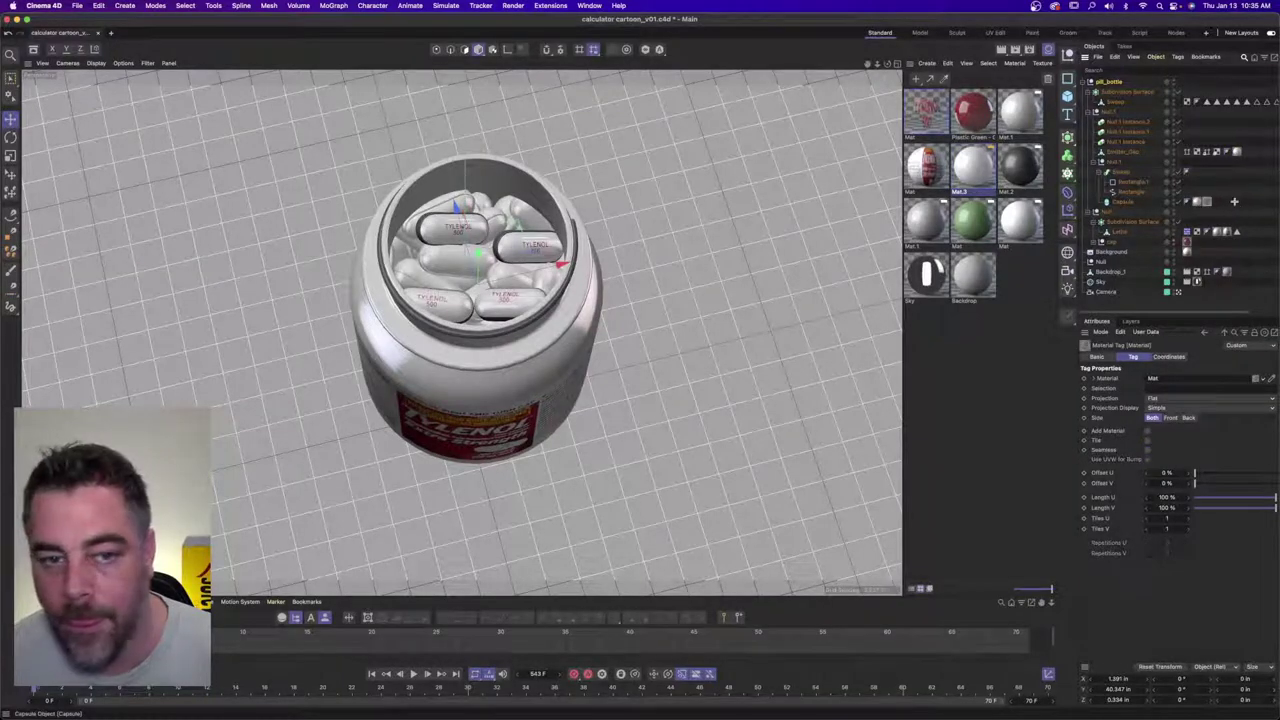
click(1234, 204)
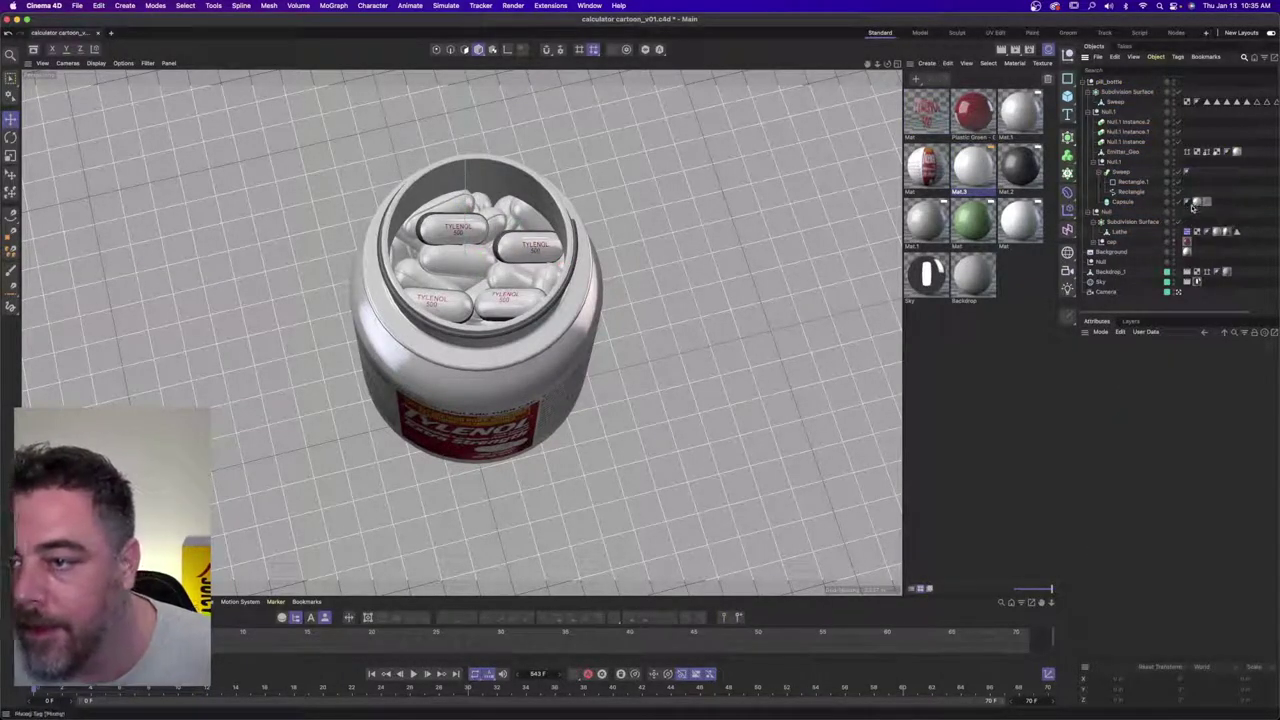
mouse_move(1197, 203)
mouse_down()
mouse_move(1196, 167)
mouse_move(1197, 203)
mouse_up()
click(1199, 170)
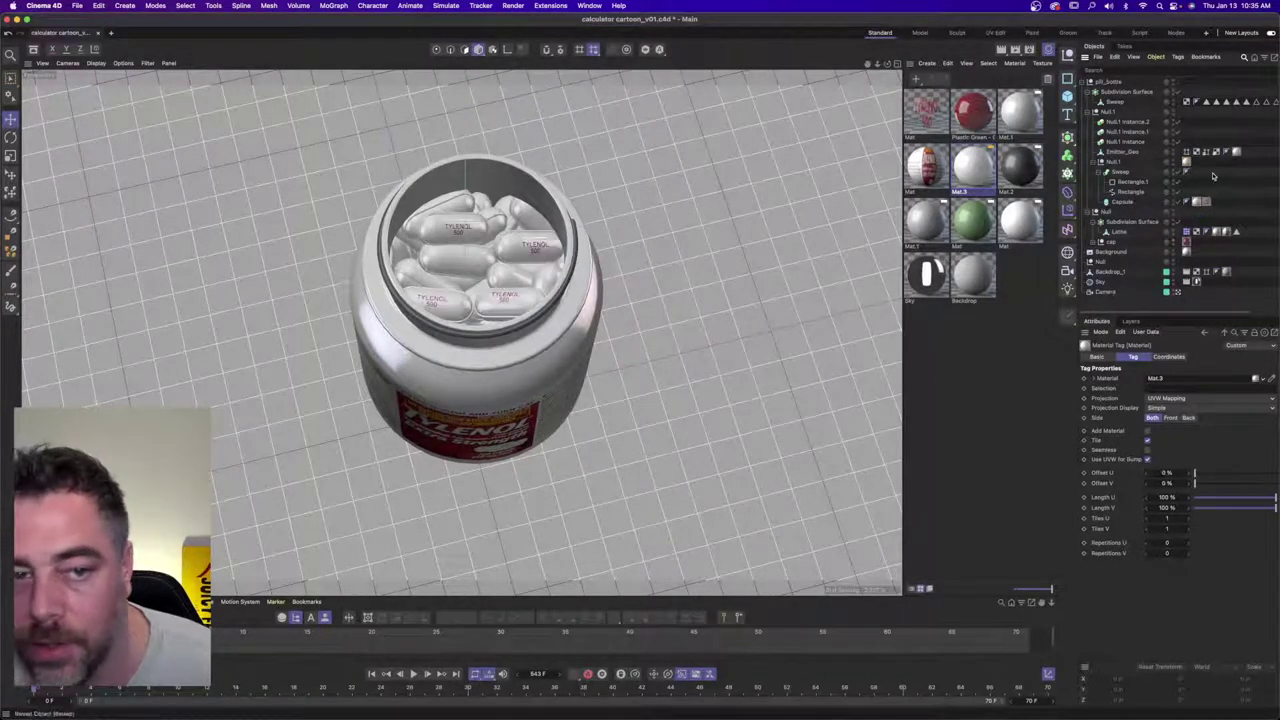
click(1214, 177)
scroll(459, 268, up, 3)
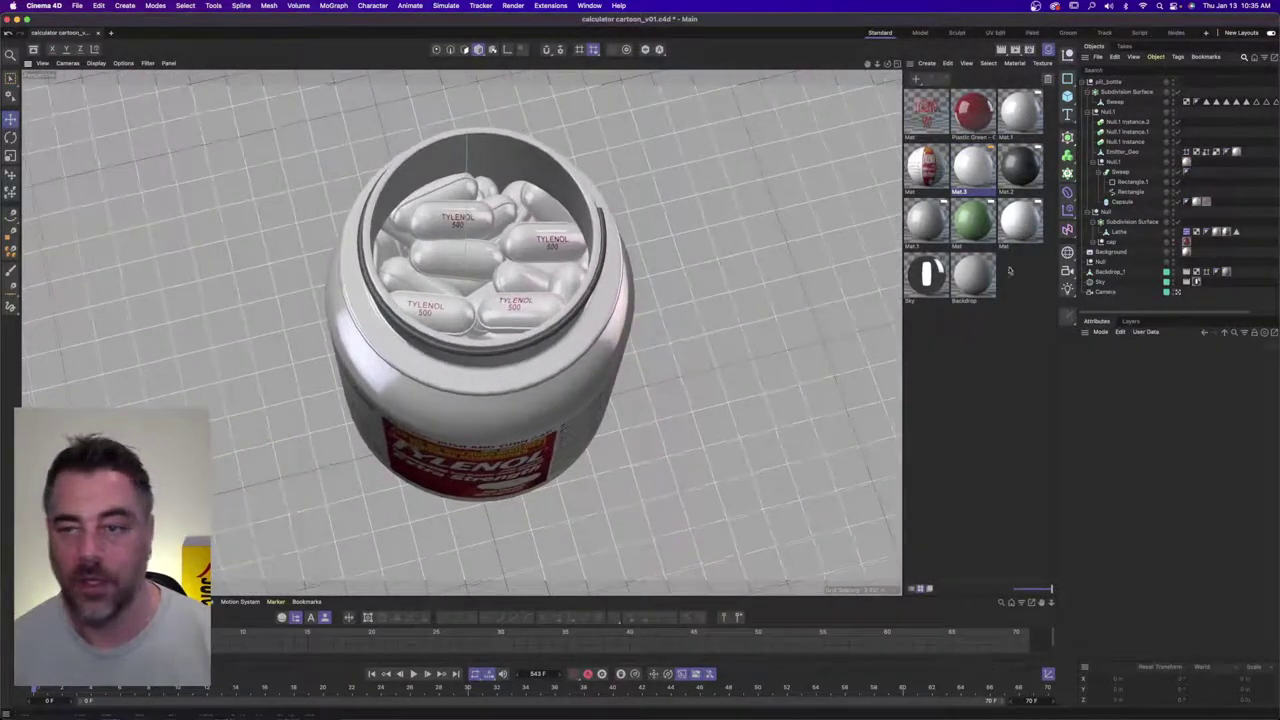
- Make the bottle's cap visible again and look over the whole bottle
click(1173, 241)
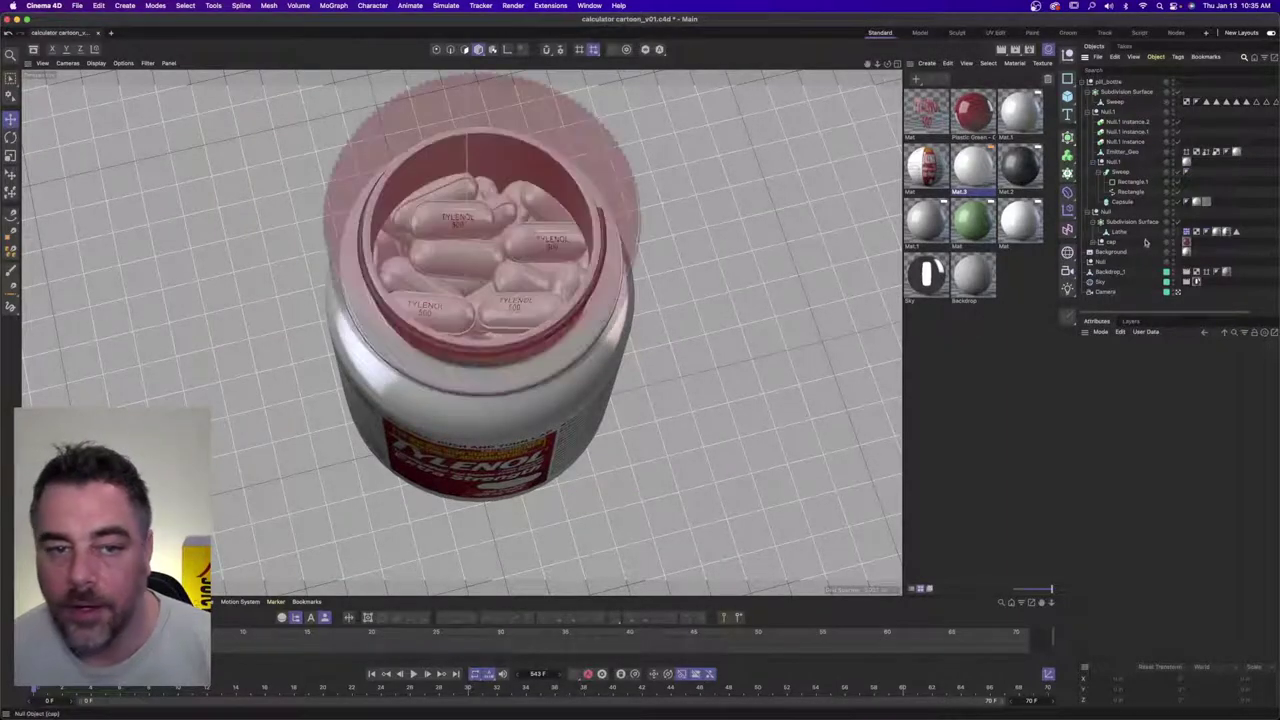
alt+drag(565, 271, 565, 222)
scroll(565, 271, down, 3)
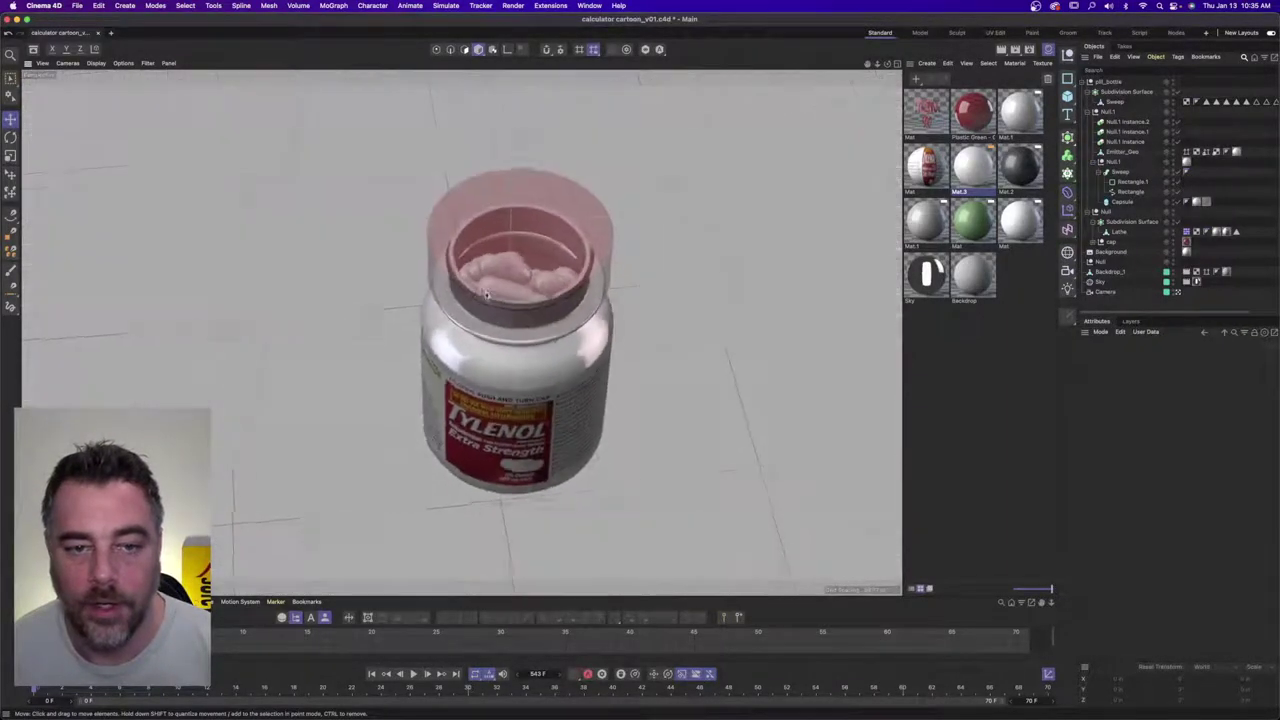
scroll(565, 276, up, 1)
alt+middle_drag(573, 278, 520, 244)
alt+drag(469, 227, 492, 230)
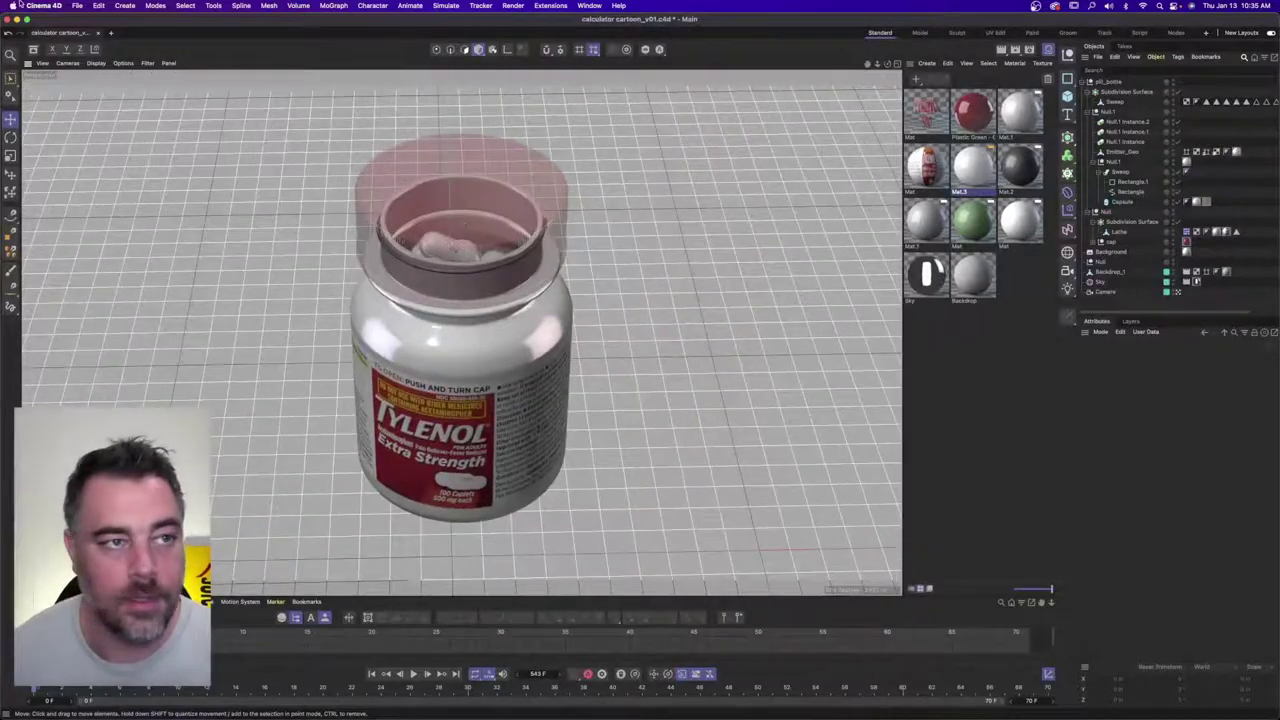
- Select the pill_bottle group and lower it toward the backdrop floor
click(1108, 82)
alt+drag(507, 256, 464, 334)
key(h)
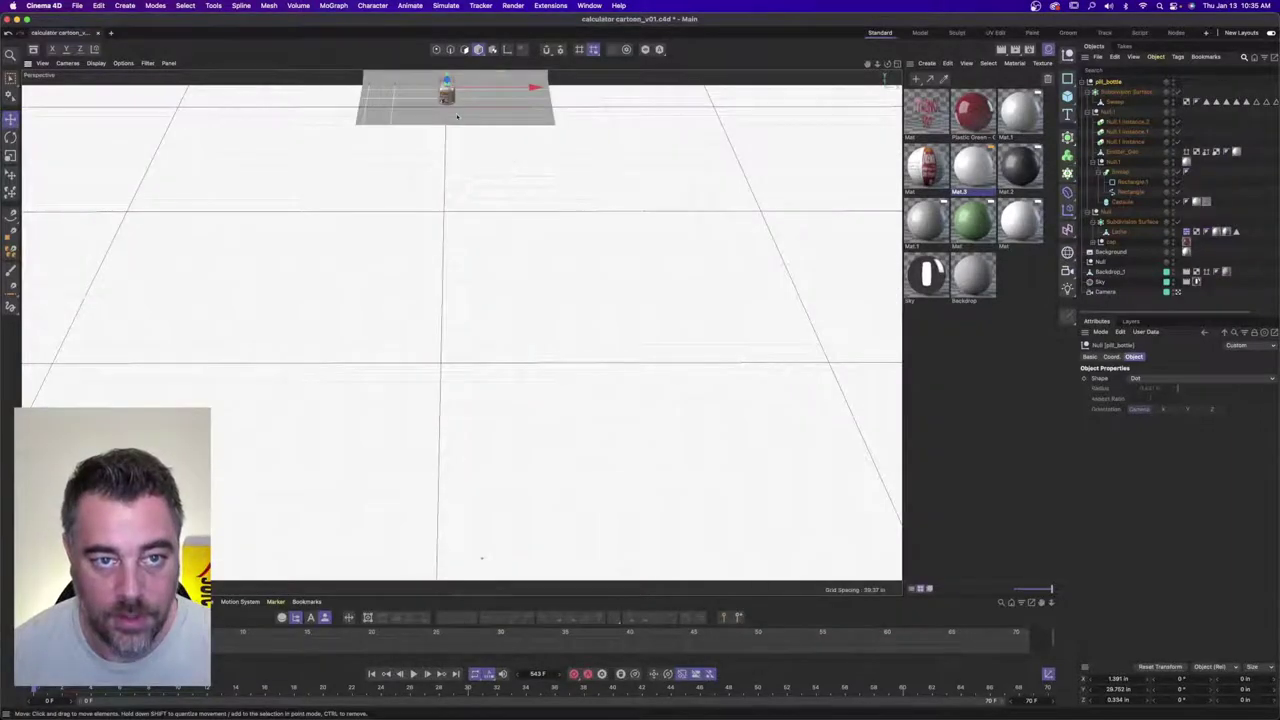
scroll(452, 106, up, 8)
alt+middle_drag(369, 126, 337, 289)
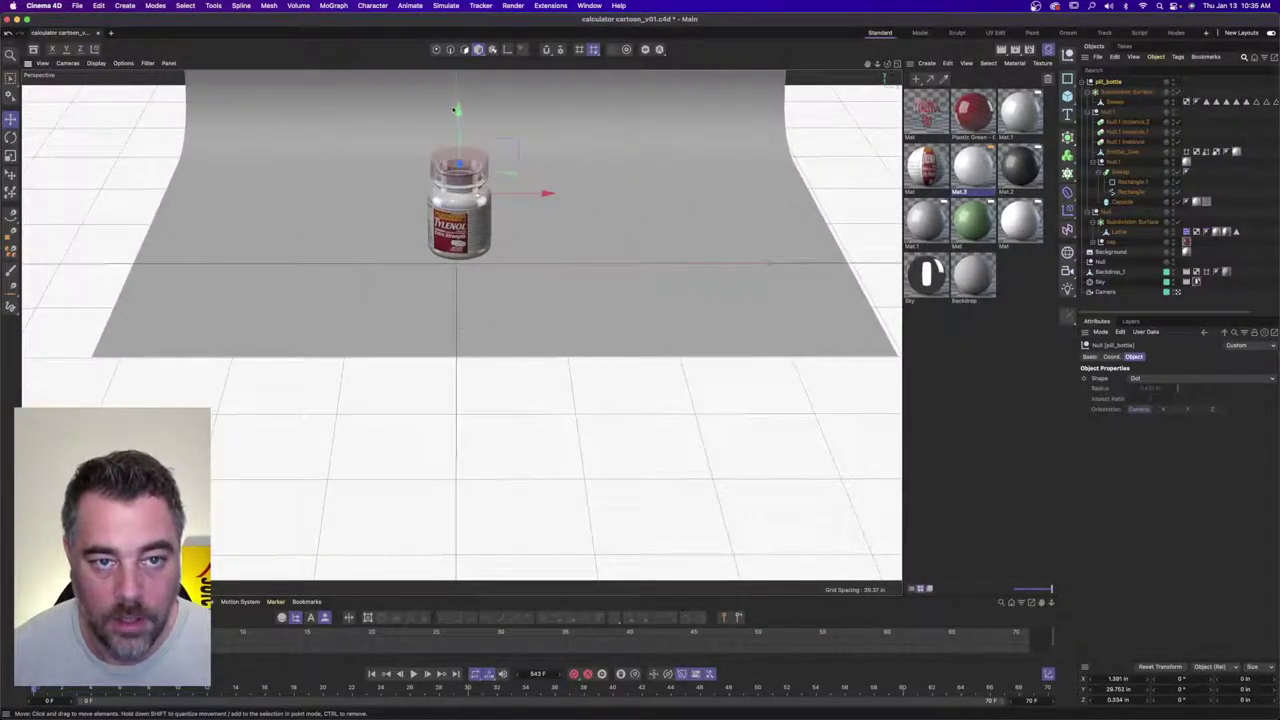
mouse_move(455, 108)
mouse_down()
mouse_move(458, 150)
mouse_move(462, 127)
mouse_up()
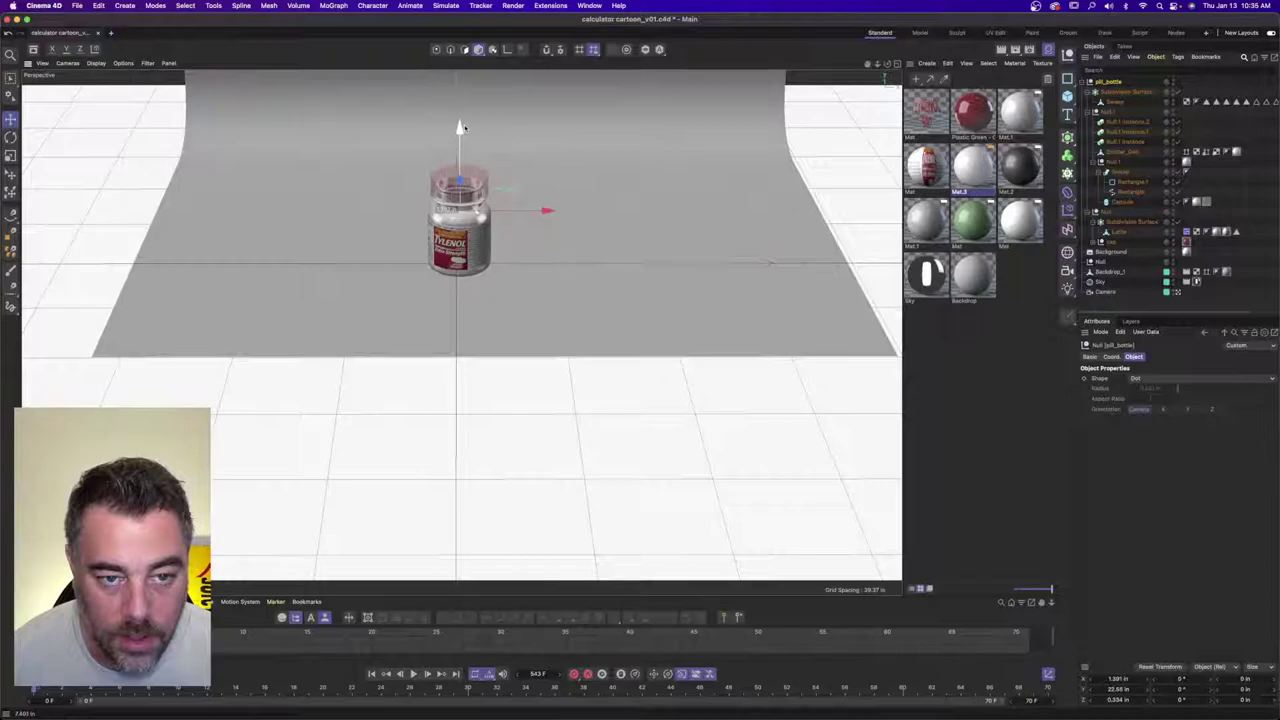
- Fine-tune the pill_bottle group's height to about 22.87 in on Y so its base rests on the backdrop floor
key(o)
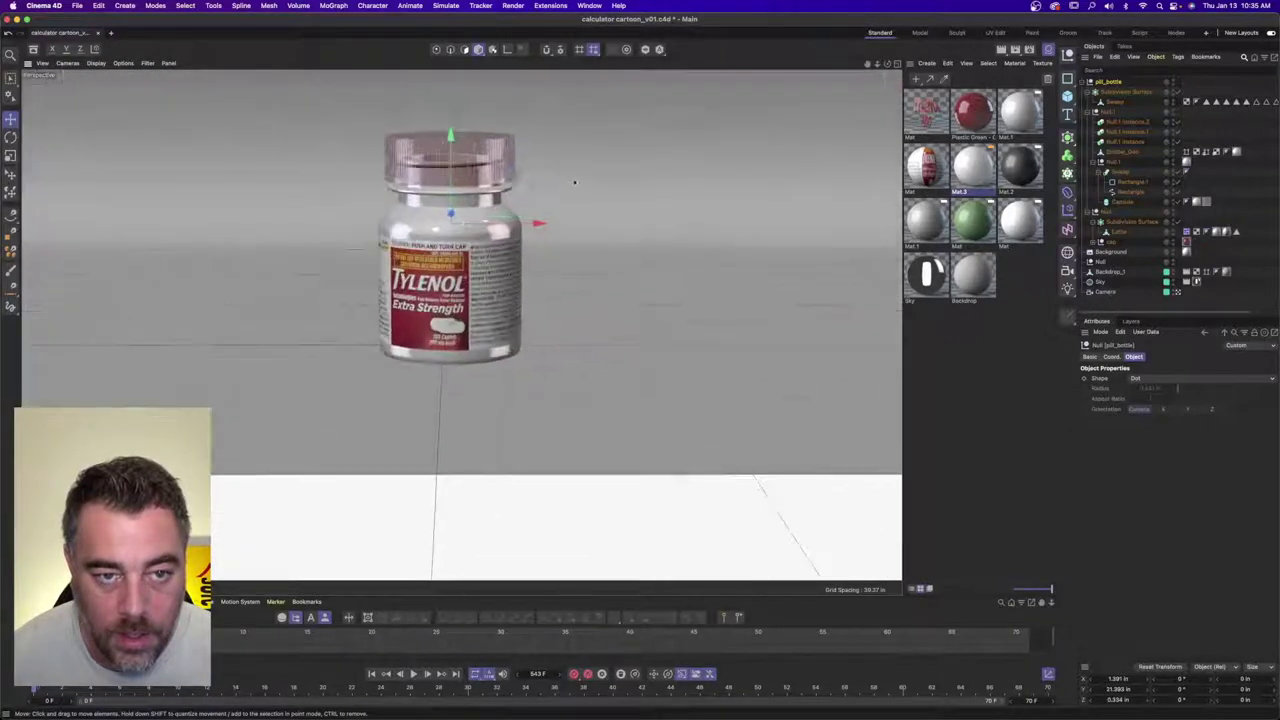
drag(446, 157, 446, 149)
alt+right_drag(428, 252, 500, 256)
alt+drag(466, 330, 465, 284)
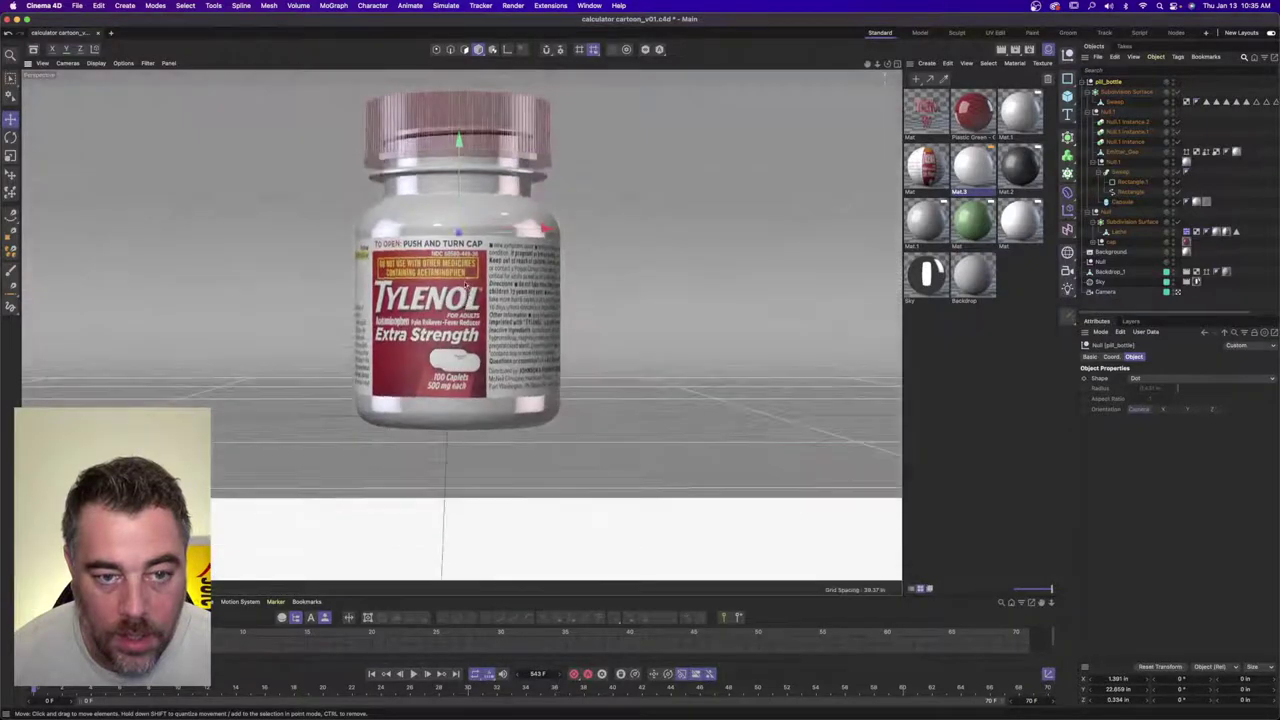
drag(455, 171, 455, 168)
alt+drag(466, 226, 468, 262)
alt+right_drag(470, 262, 530, 262)
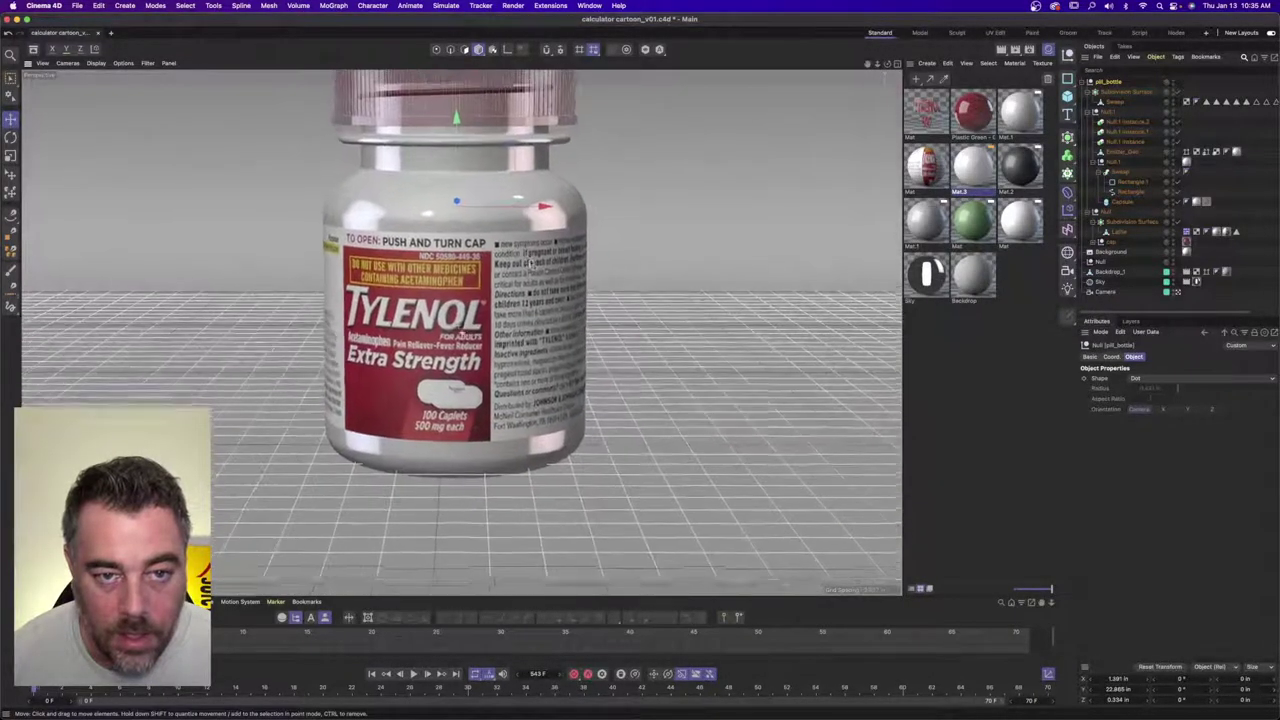
alt+middle_drag(531, 263, 555, 318)
alt+drag(478, 292, 451, 362)
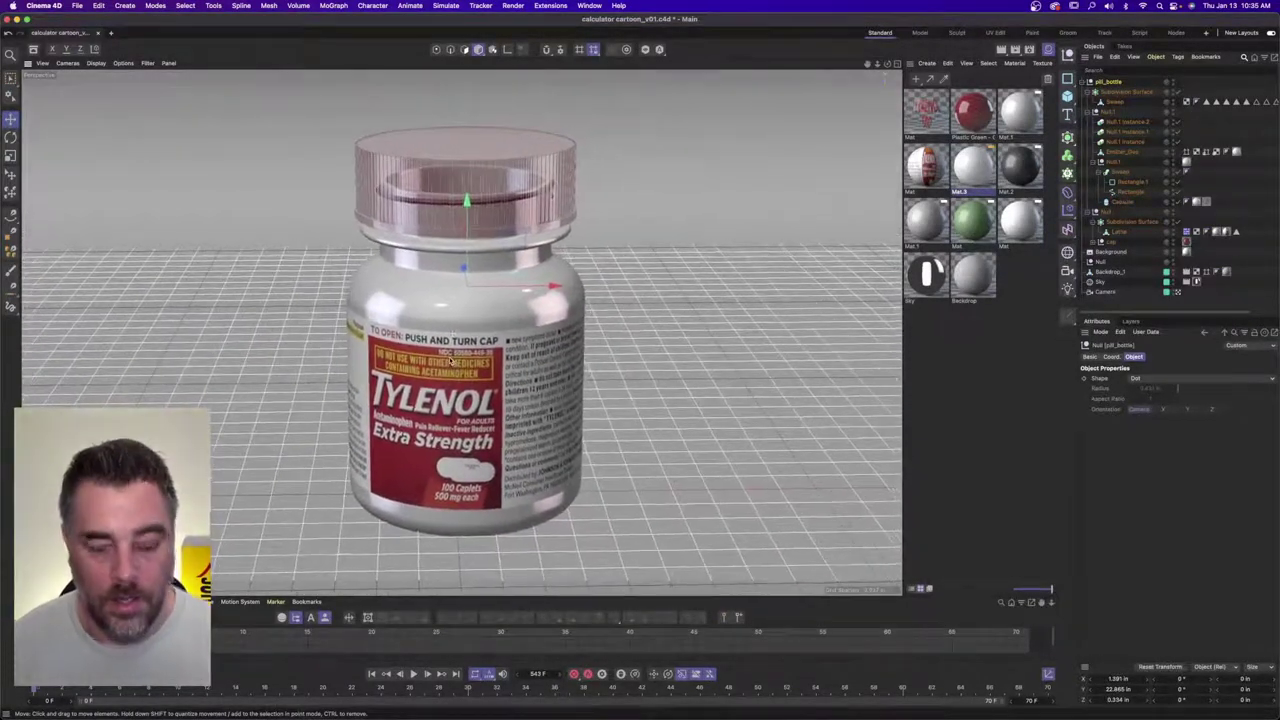
- Save the project under the new name tylenol_bottle_v04.c4d in the tylenol_bottle folder inside turbosquid_january_2022
click(77, 5)
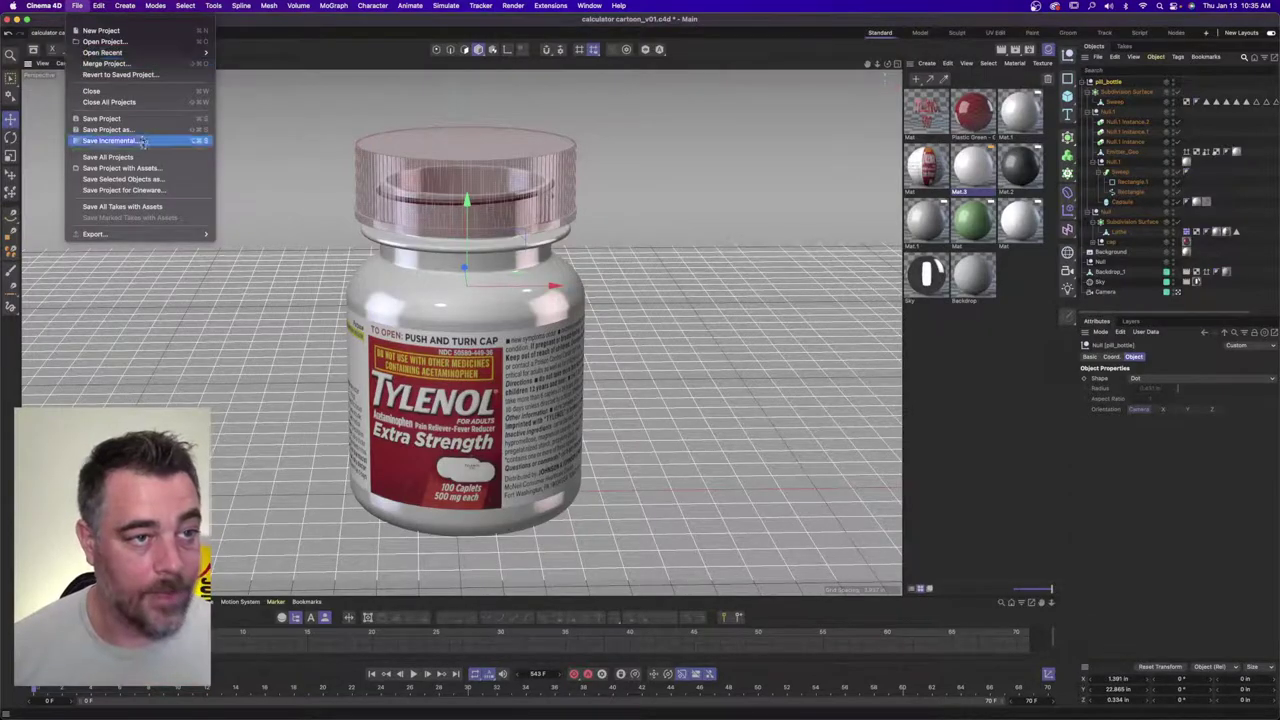
click(132, 130)
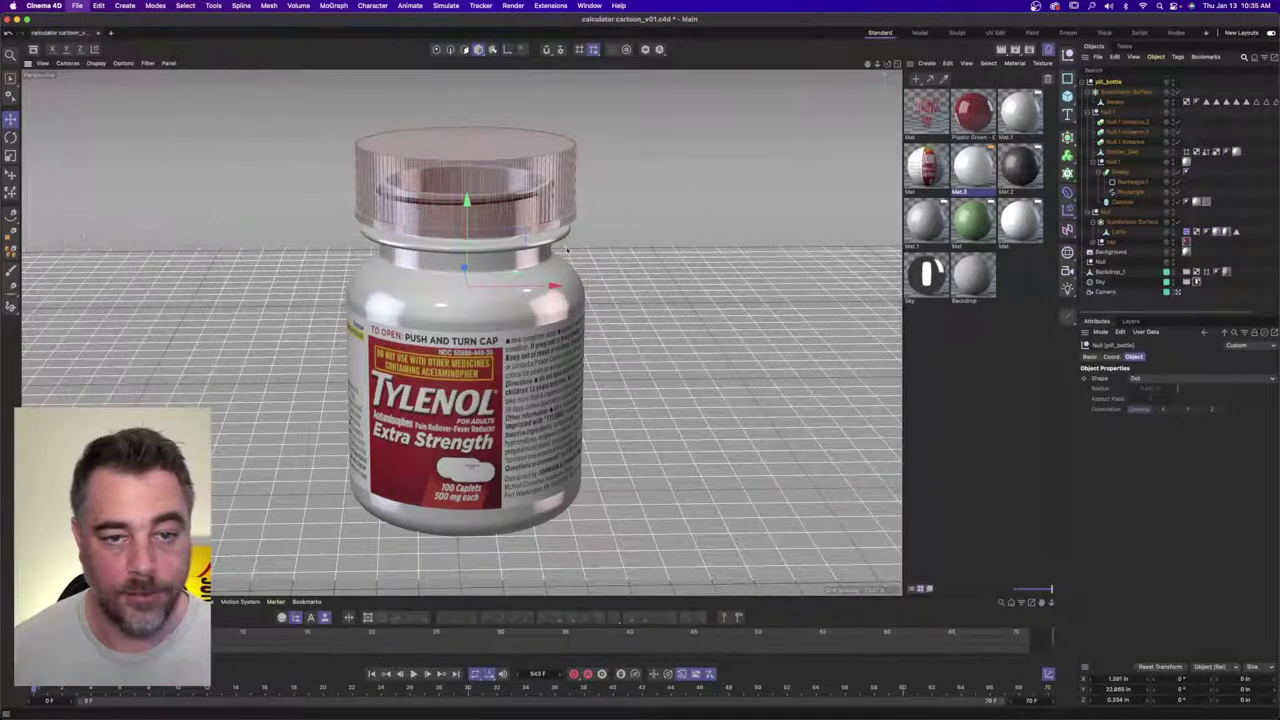
click(676, 167)
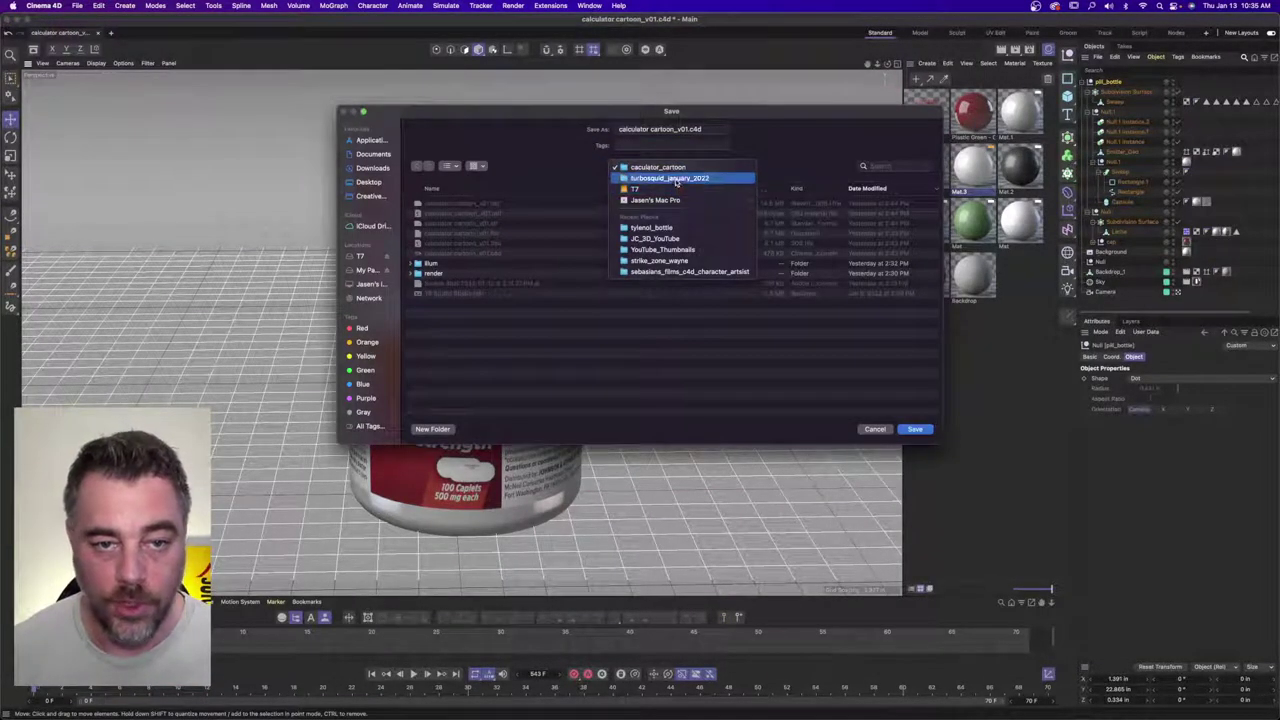
click(676, 178)
double_click(444, 206)
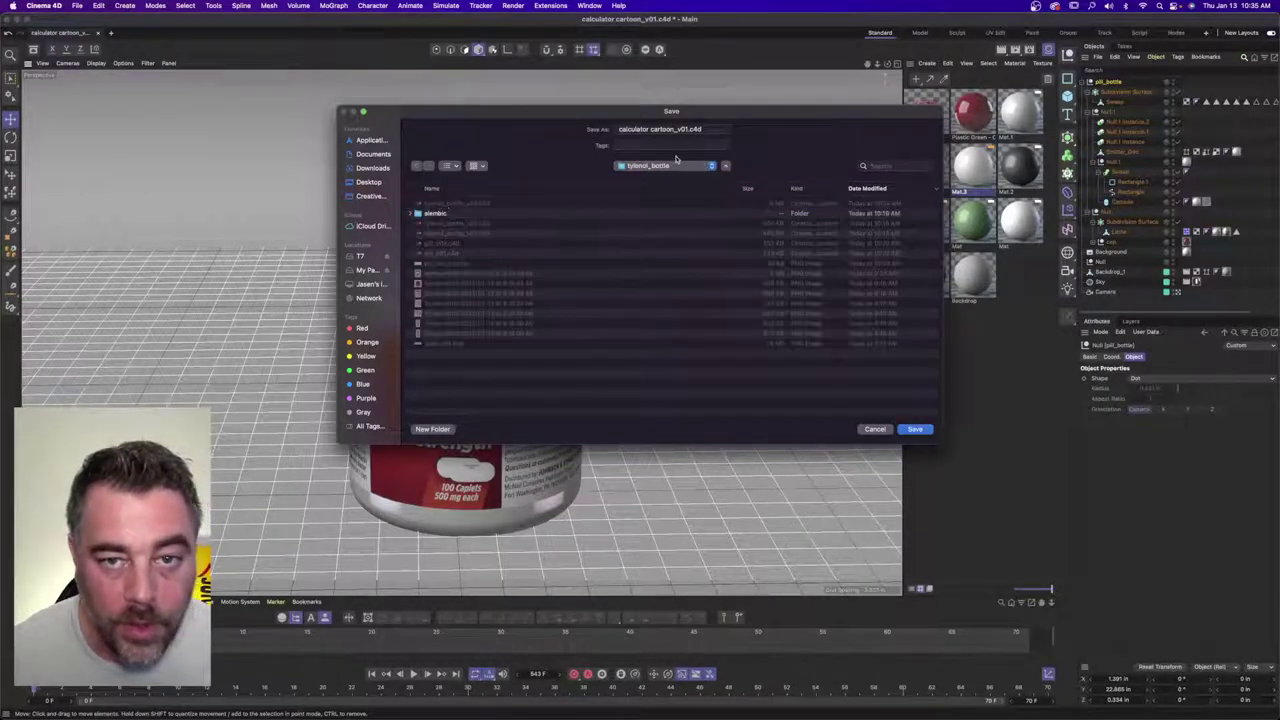
click(452, 204)
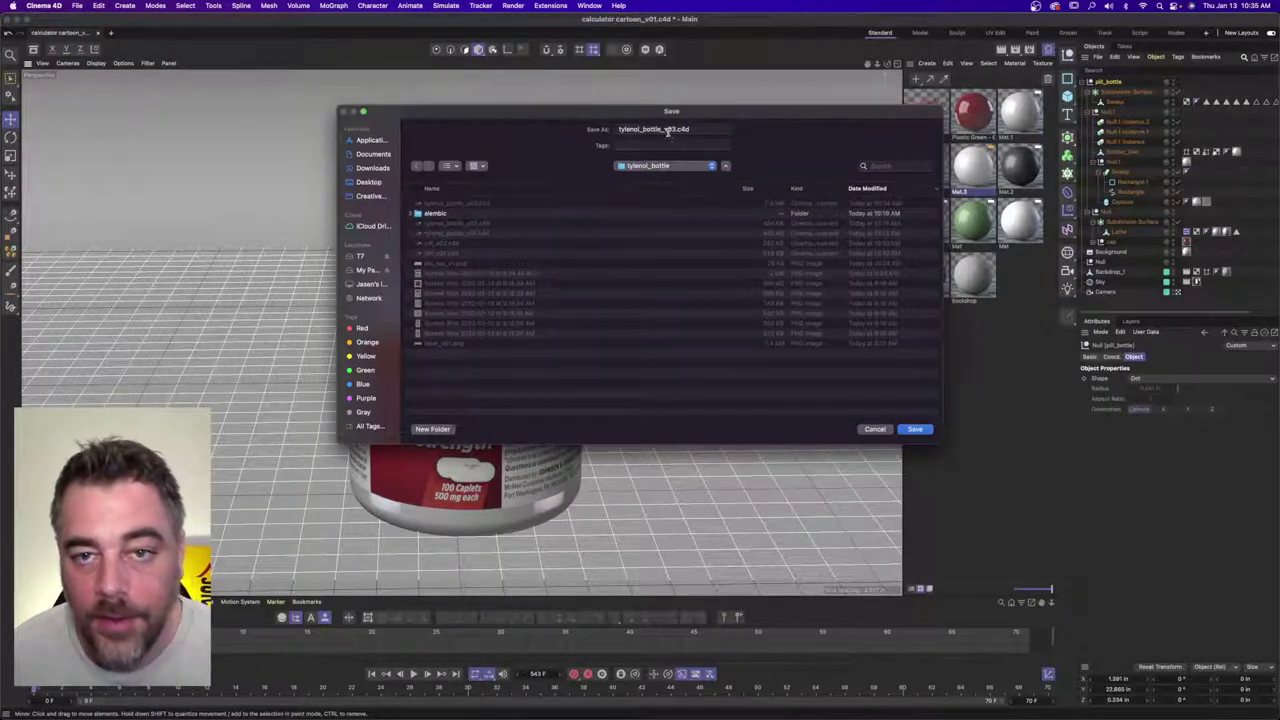
click(668, 130)
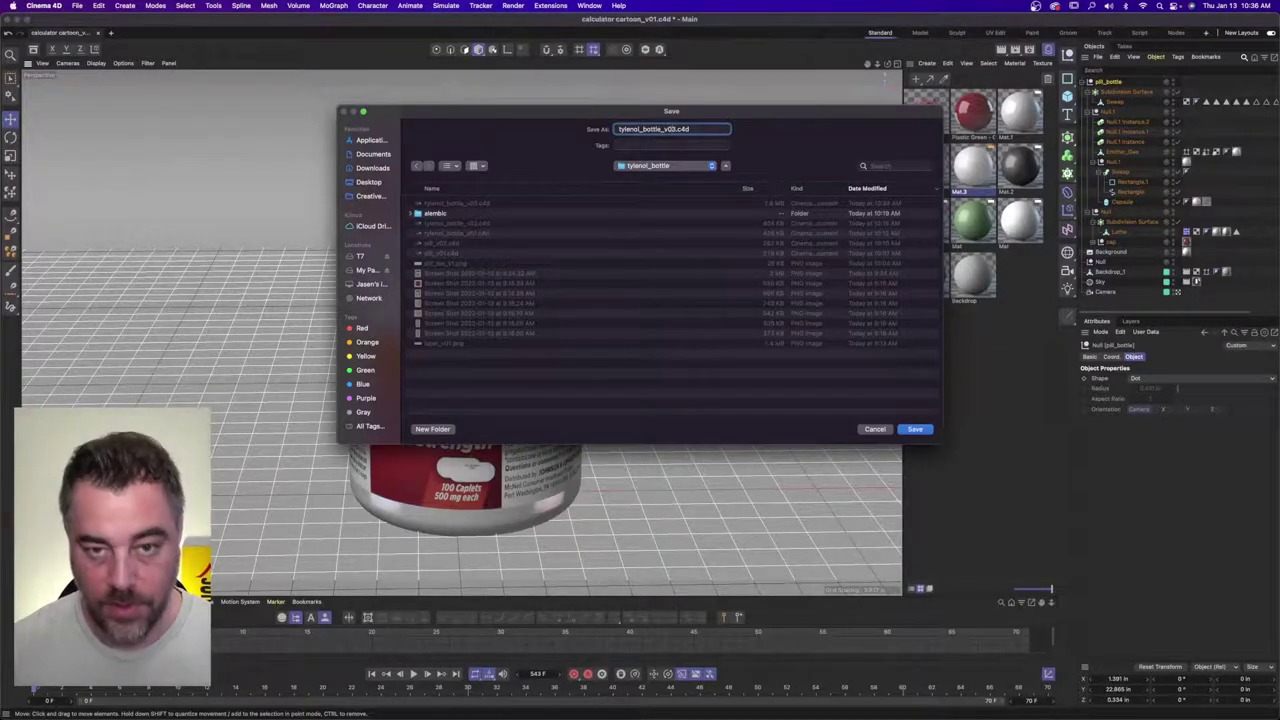
key(BackSpace)
text(4)
key(Return)
- Switch to Finder and copy TS Studio Studio.hdr from the caculator_cartoon folder into the tylenol_bottle folder
key(super+Tab)
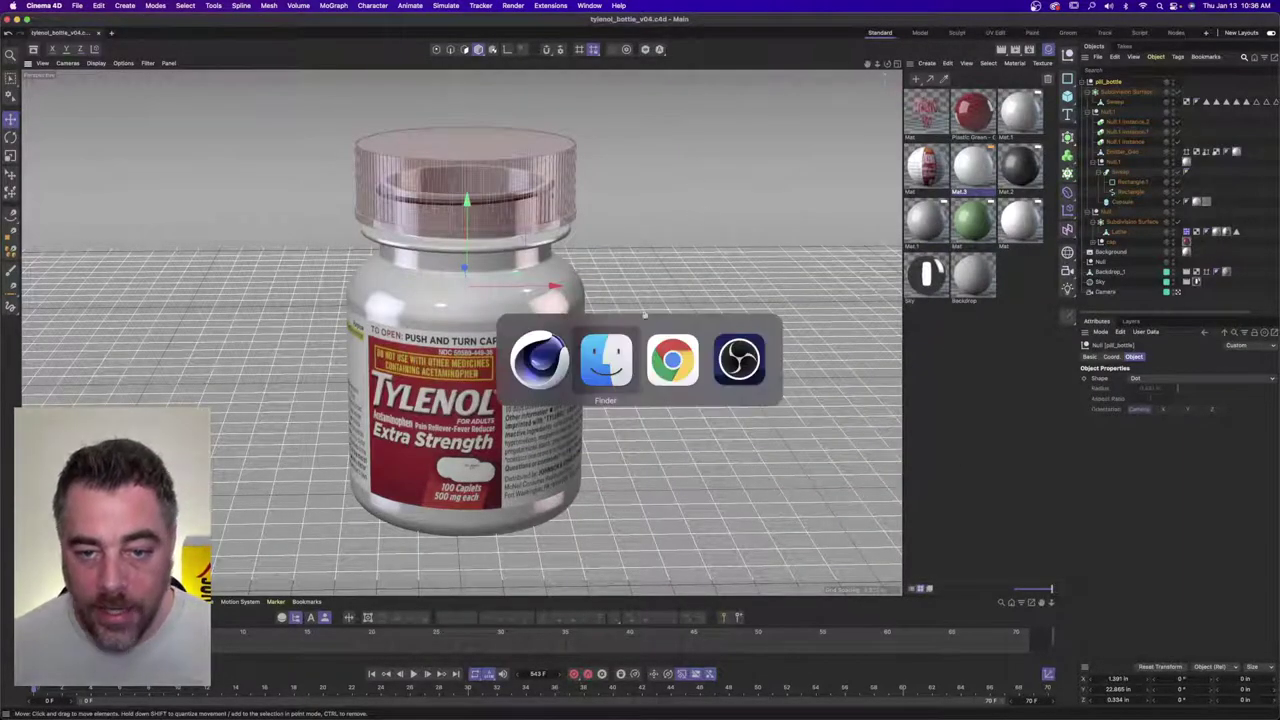
drag(564, 241, 613, 200)
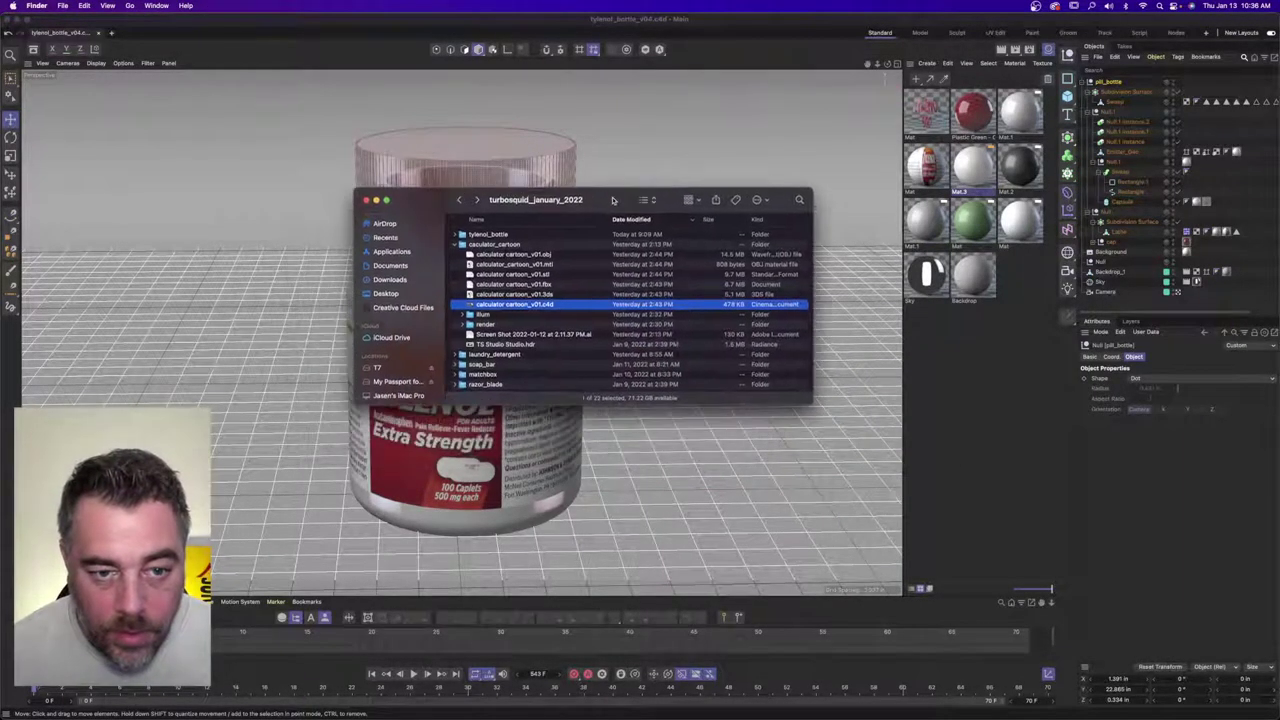
click(519, 344)
right_click(519, 346)
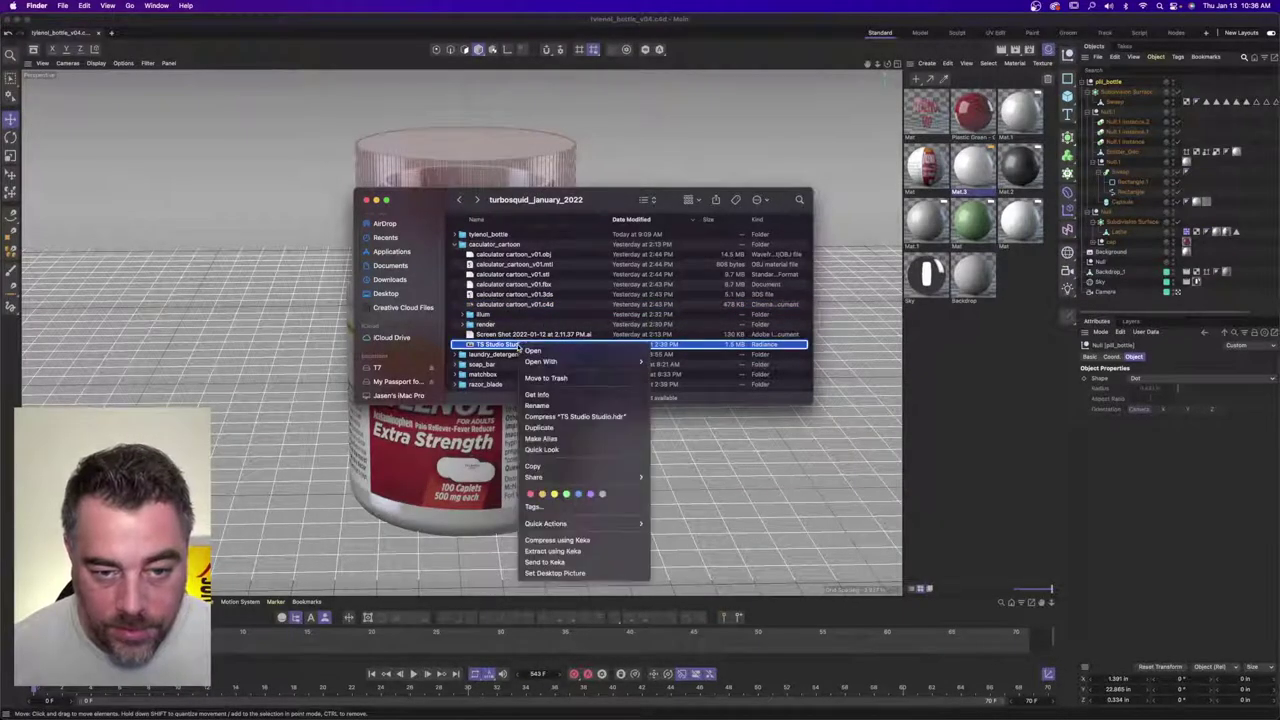
click(552, 466)
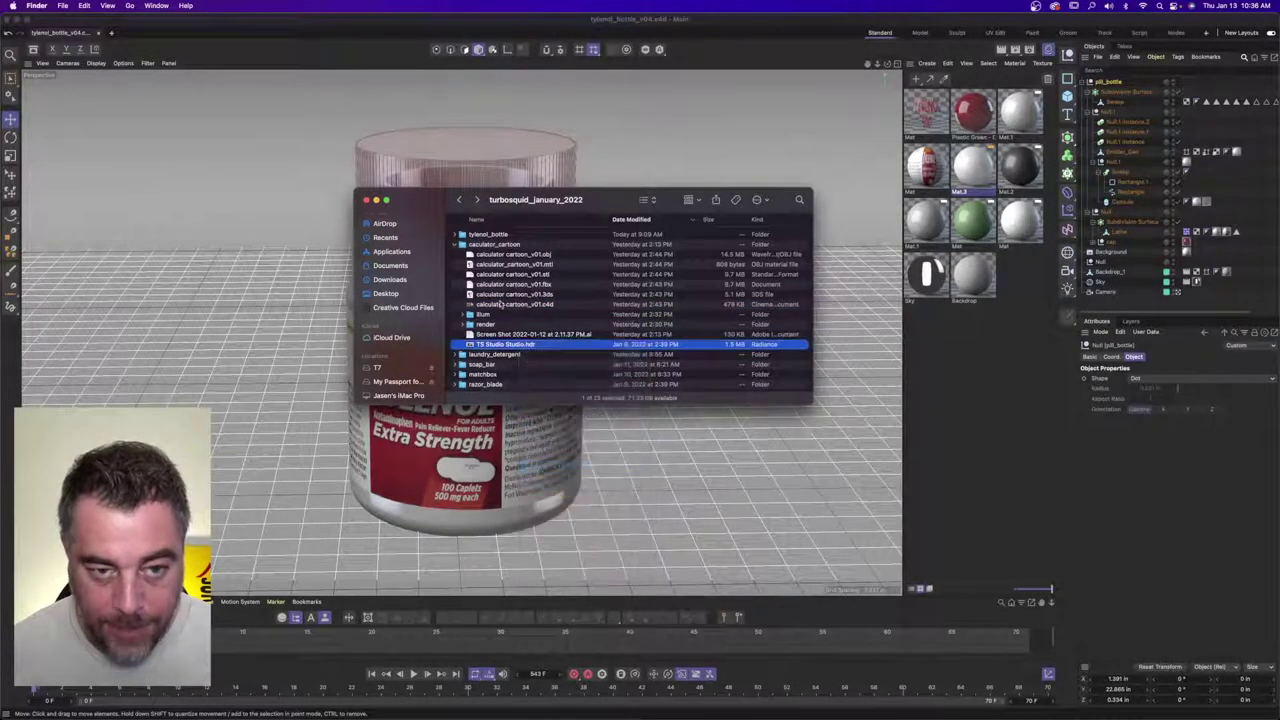
double_click(488, 234)
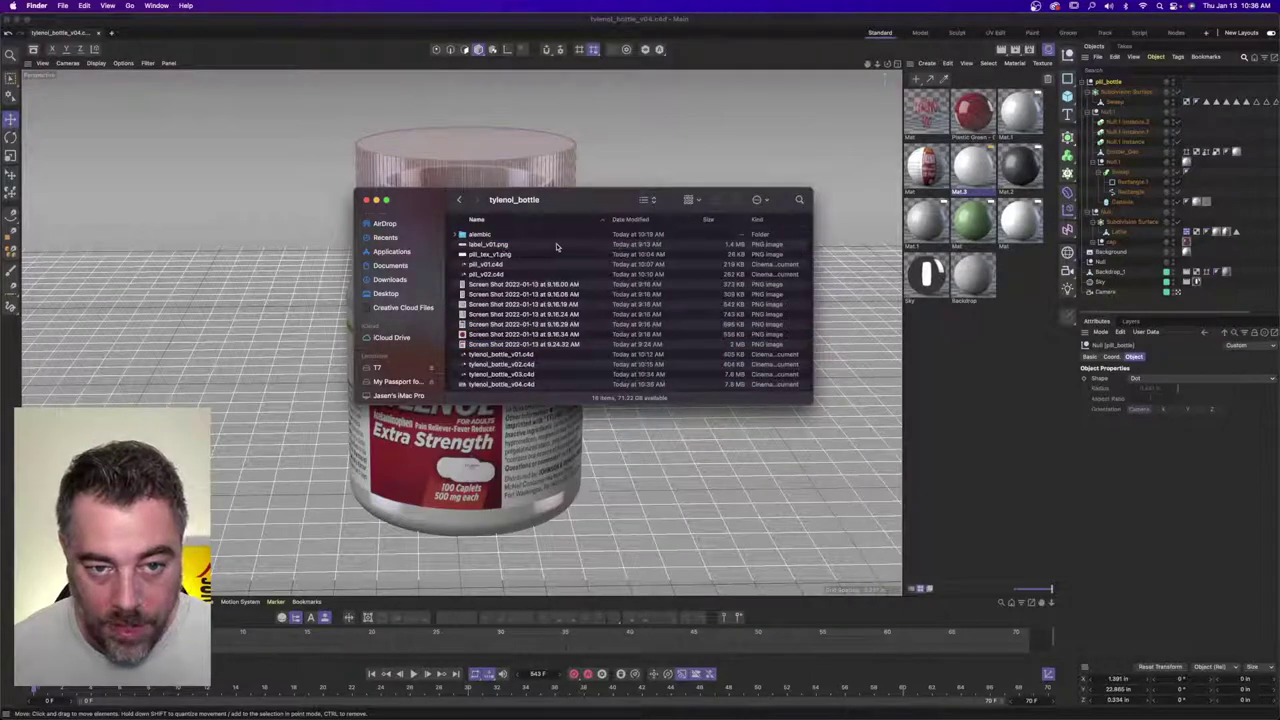
scroll(563, 240, down, 1)
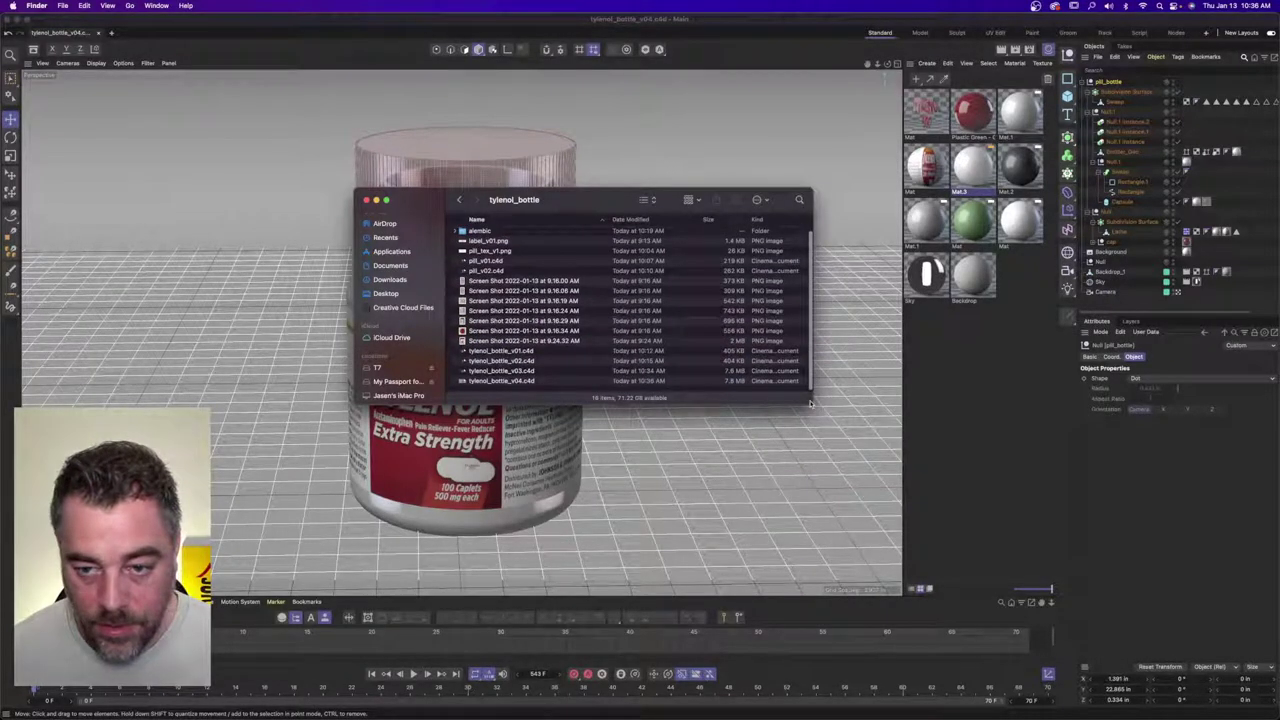
drag(810, 403, 854, 501)
right_click(463, 430)
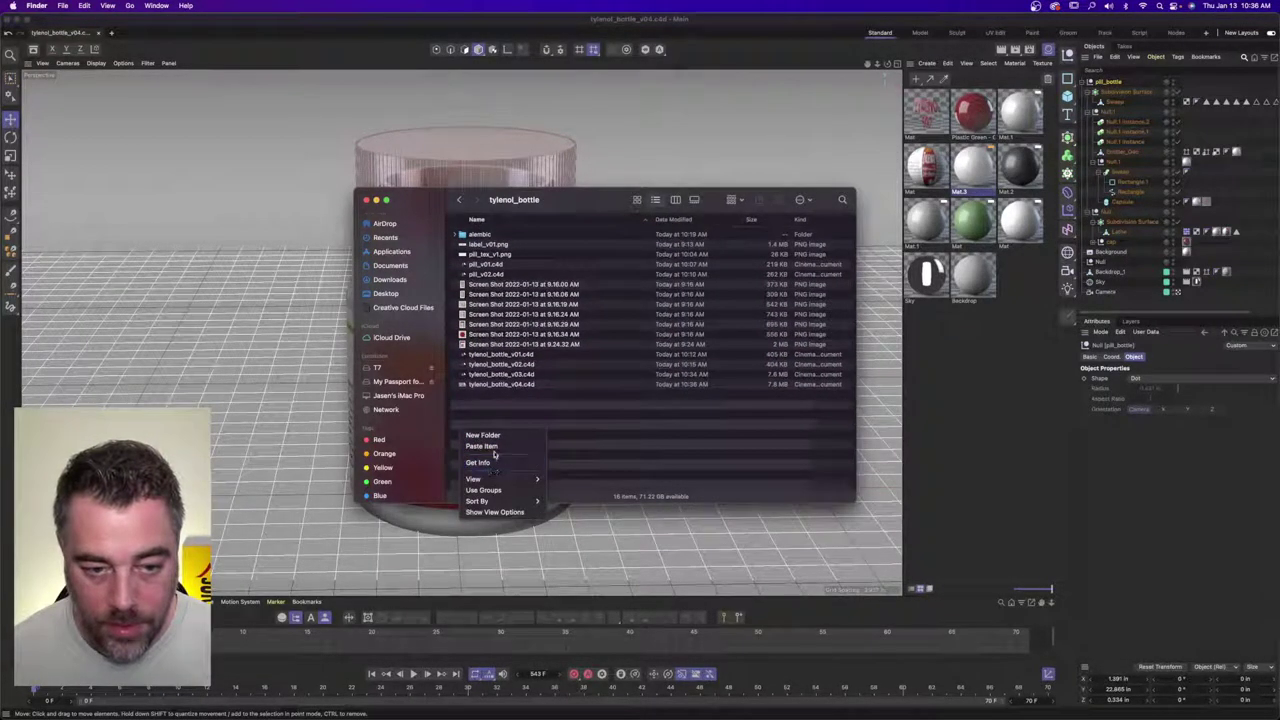
click(488, 447)
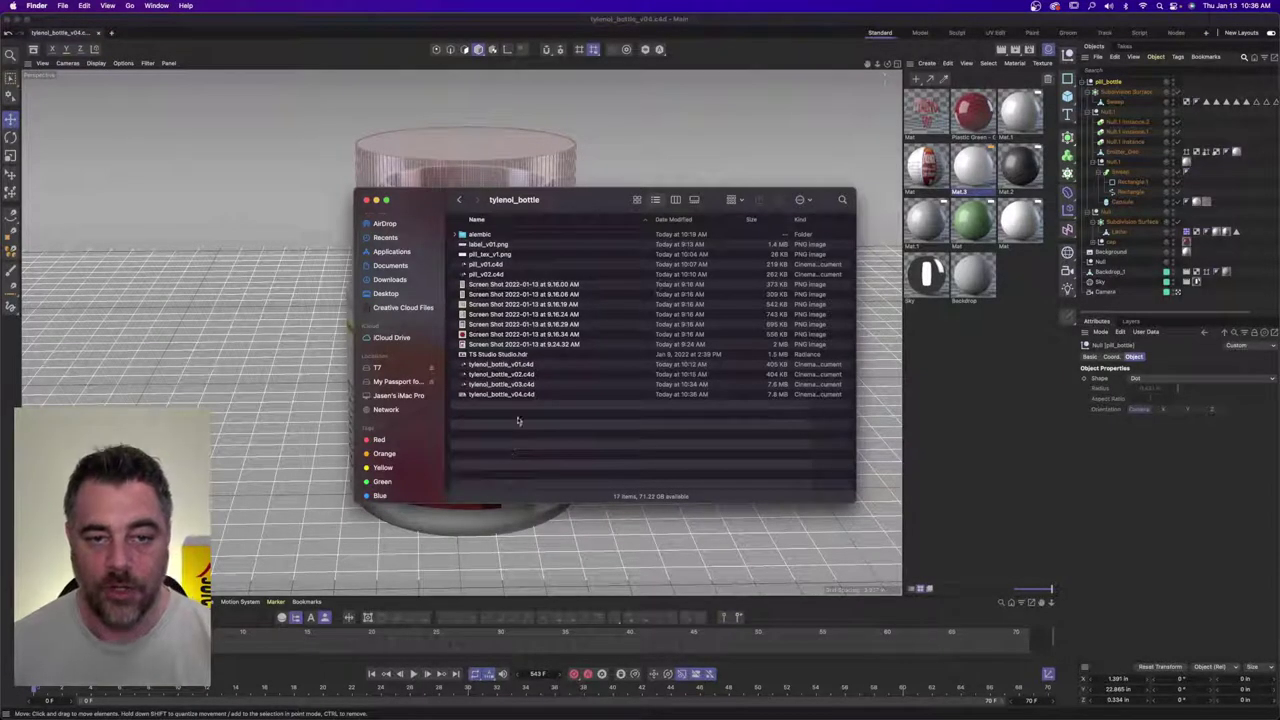
- Return to Cinema 4D, frame the whole bottle near the middle of the view and render the view
key(super+Tab)
alt+middle_drag(489, 355, 509, 364)
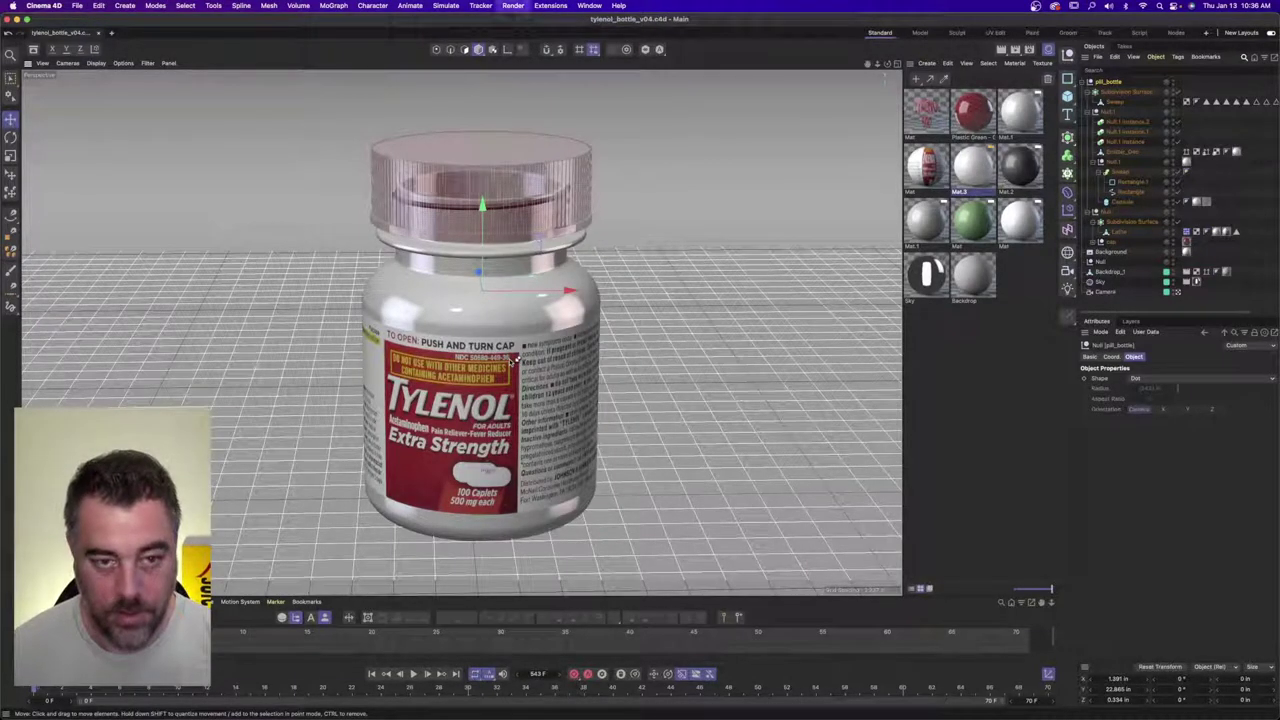
key(super+r)
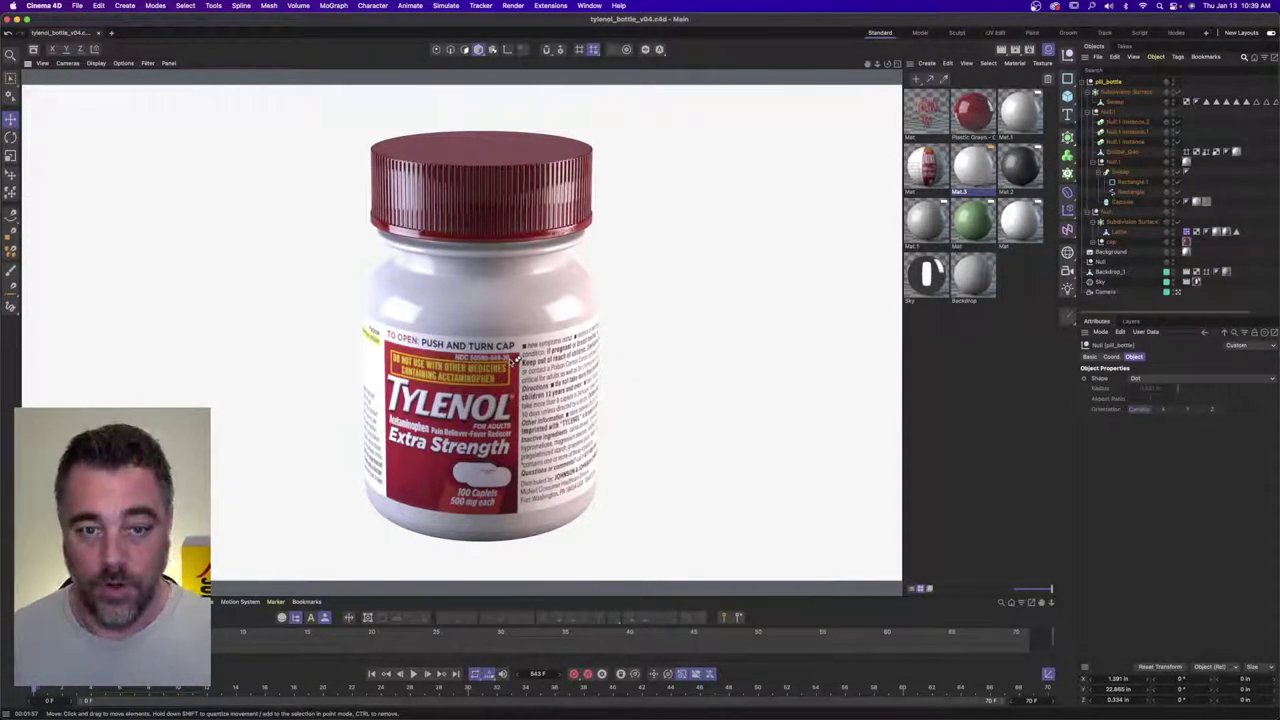
key(super+Tab)
key(super+Tab)
key(super+Tab)
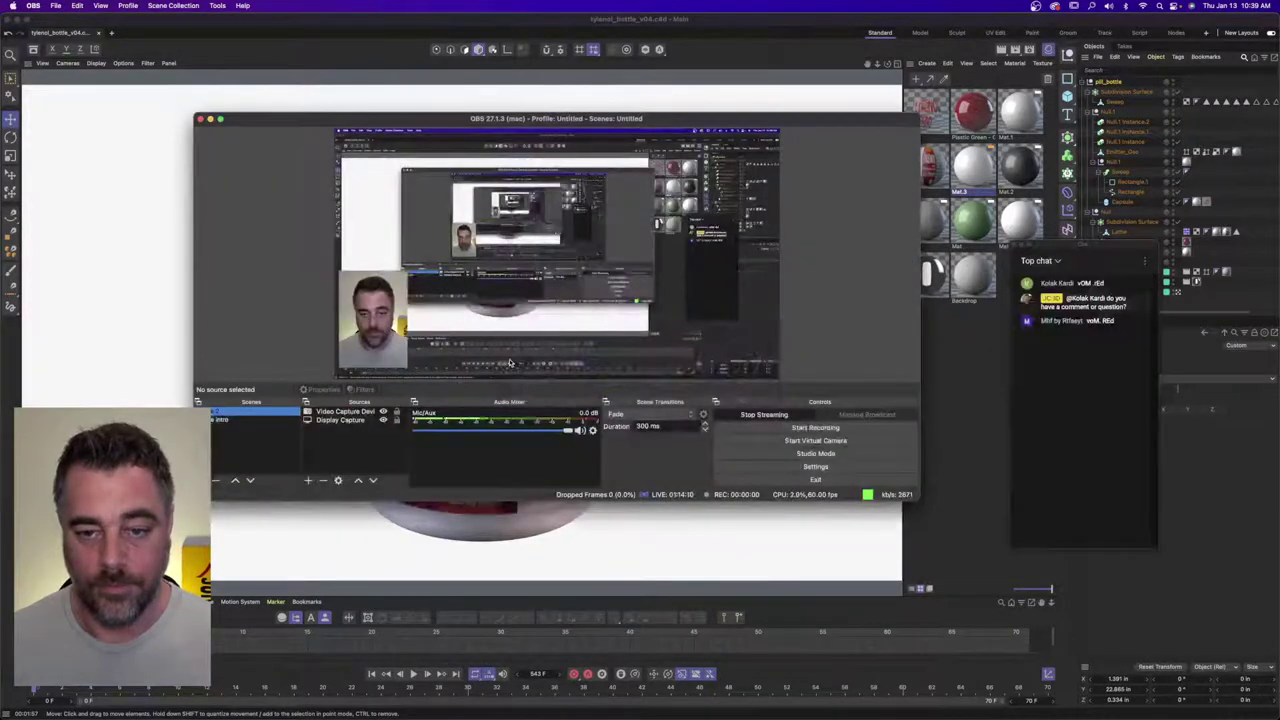